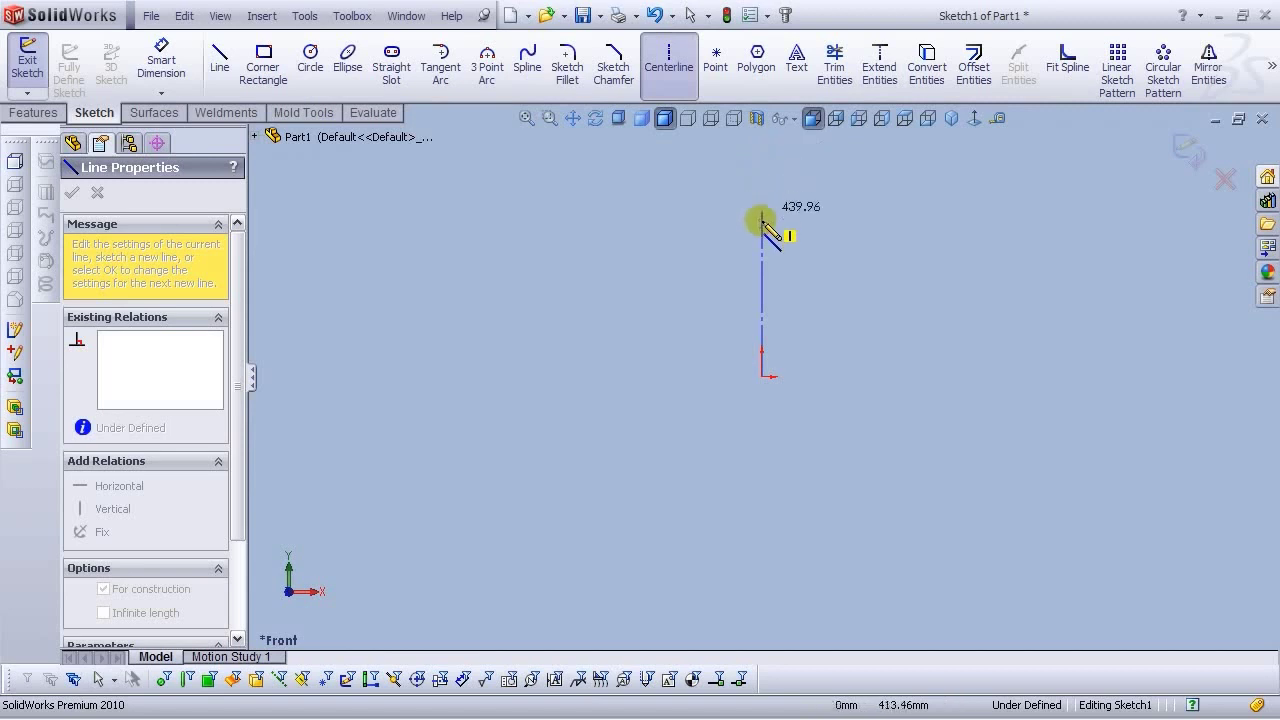
Finish the vertical centerline running upward from the origin
{"action": "right_click", "coordinate": [795, 292]}
{"action": "left_click", "coordinate": [825, 301]}
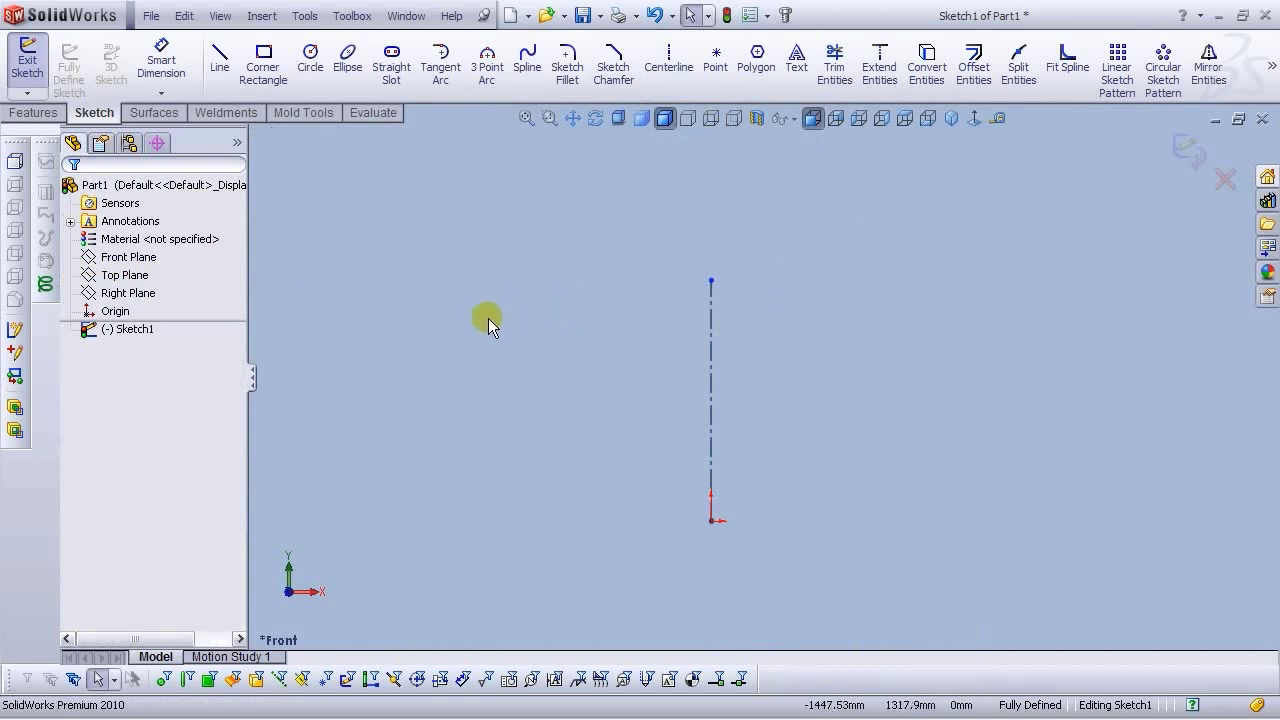
Sketch a horizontal line about 266 mm leftward from the origin, continued by a vertical line about 1746 mm upward from its end
{"action": "left_click", "coordinate": [220, 62]}
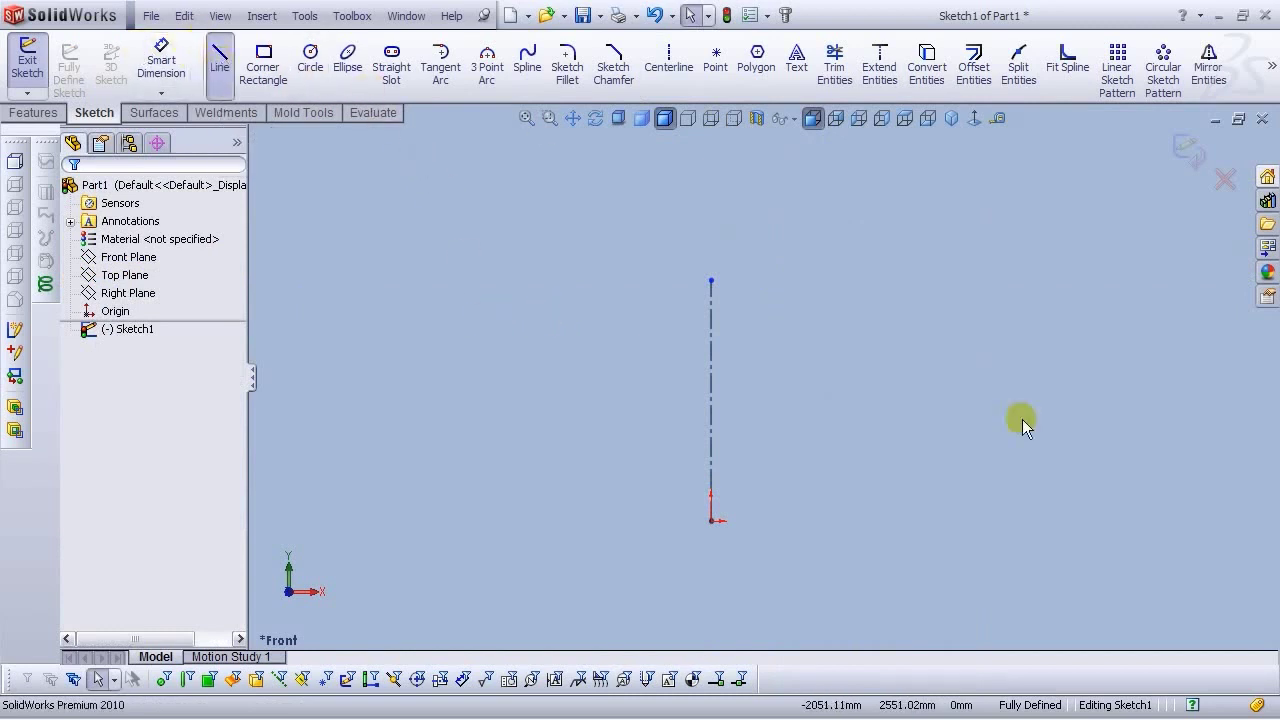
{"action": "left_click", "coordinate": [710, 520]}
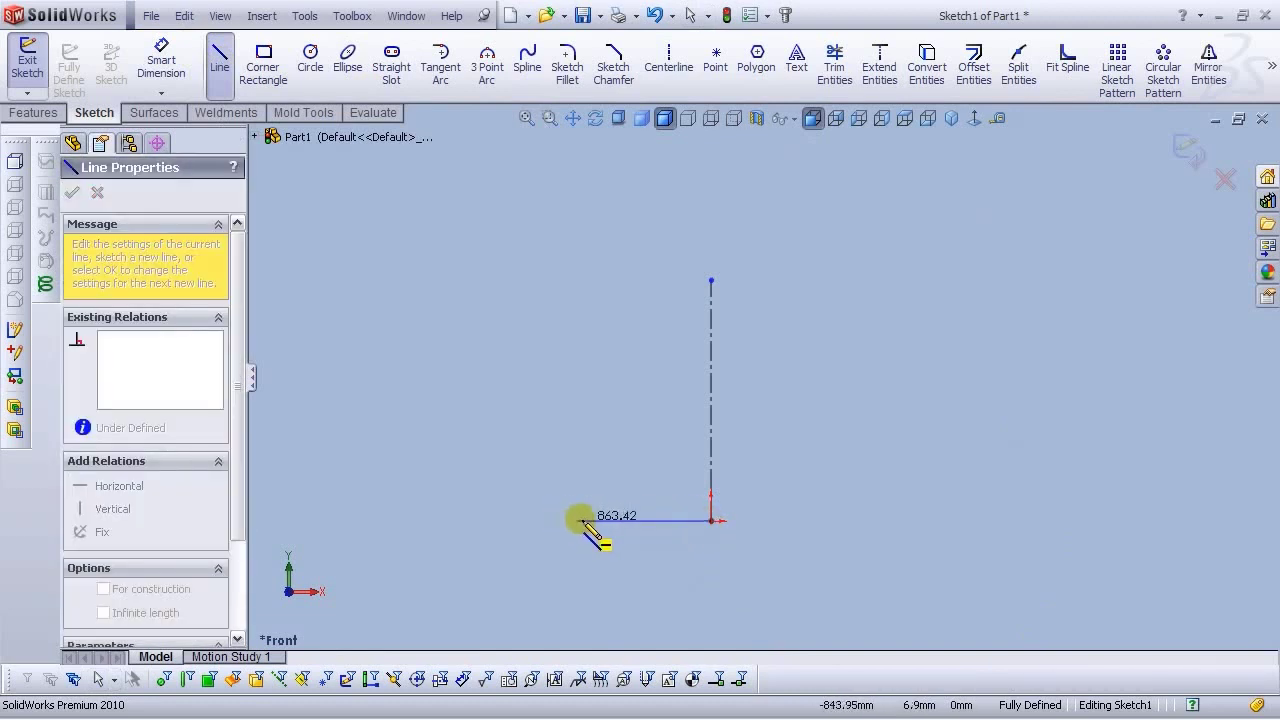
{"action": "left_click", "coordinate": [671, 521]}
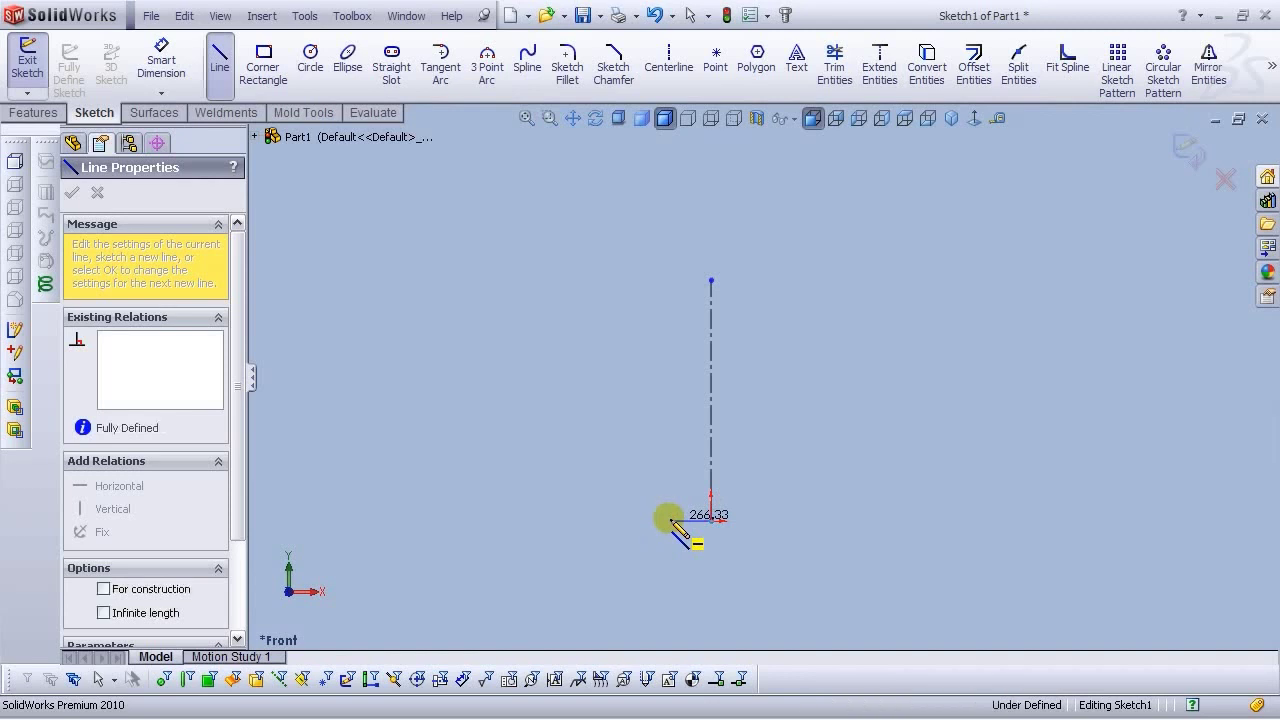
{"action": "left_click", "coordinate": [670, 252]}
{"action": "right_click", "coordinate": [667, 251]}
{"action": "left_click", "coordinate": [678, 266]}
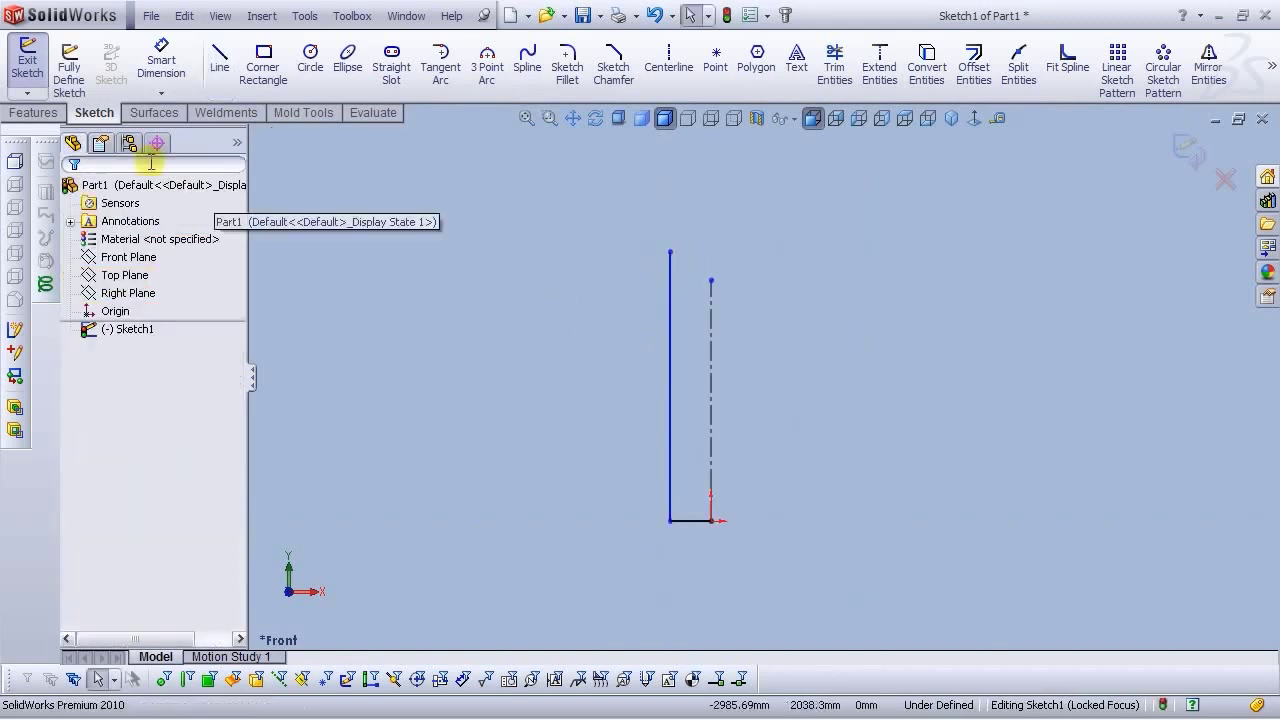
Dimension the horizontal base line to 285.8 mm
{"action": "left_click", "coordinate": [165, 82]}
{"action": "scroll", "coordinate": [670, 505], "scroll_direction": "down", "scroll_amount": 5}
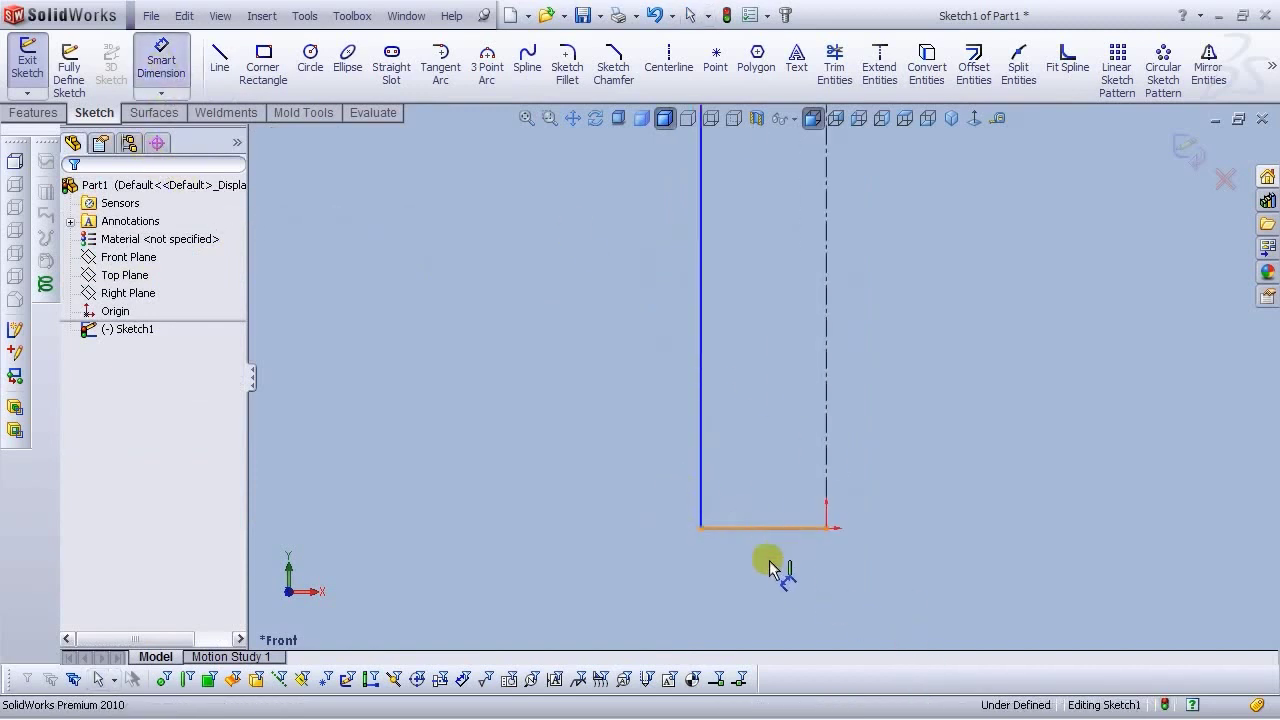
{"action": "left_click", "coordinate": [770, 556]}
{"action": "left_click", "coordinate": [776, 584]}
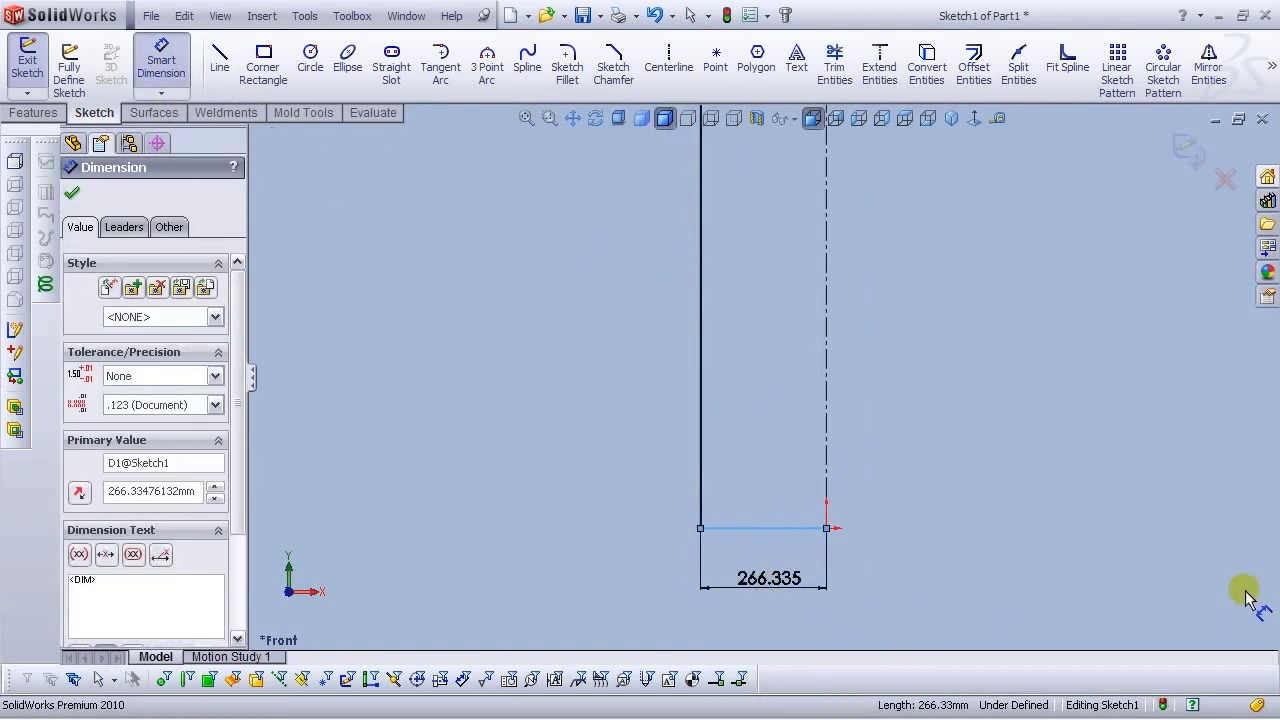
{"action": "type", "text": "285.8"}
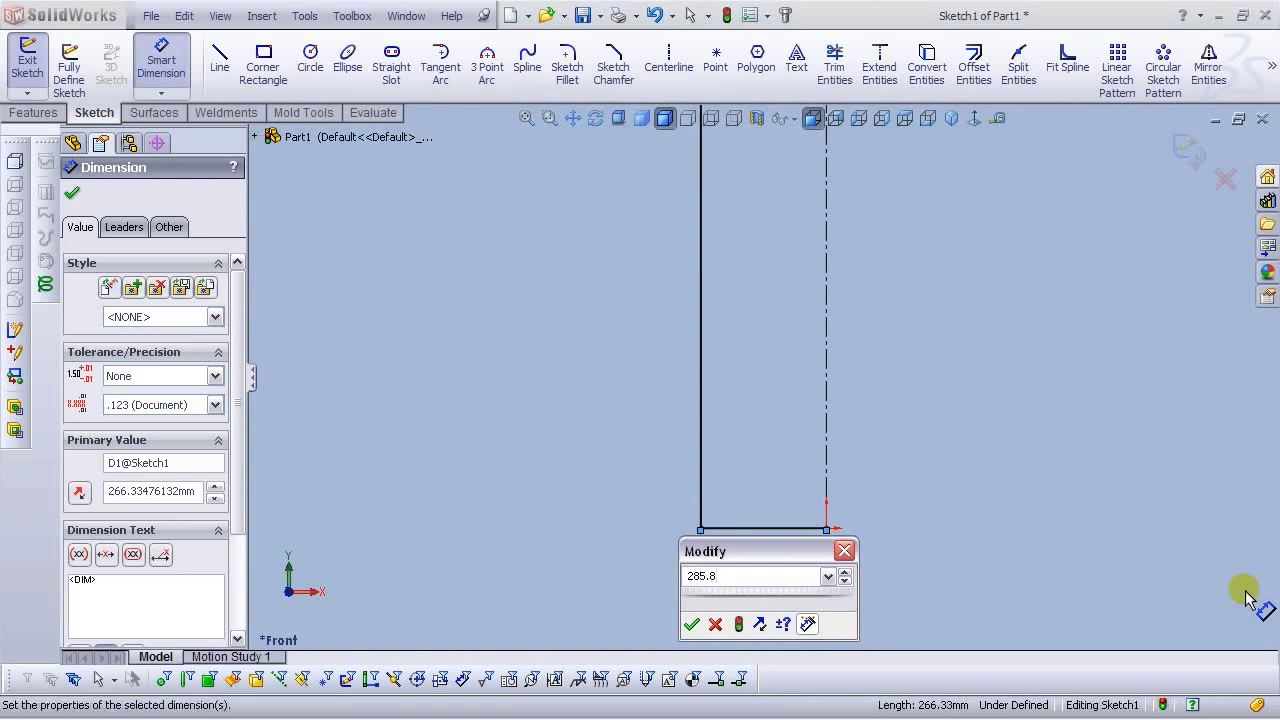
{"action": "key", "text": "Return"}
{"action": "left_click", "coordinate": [888, 409]}
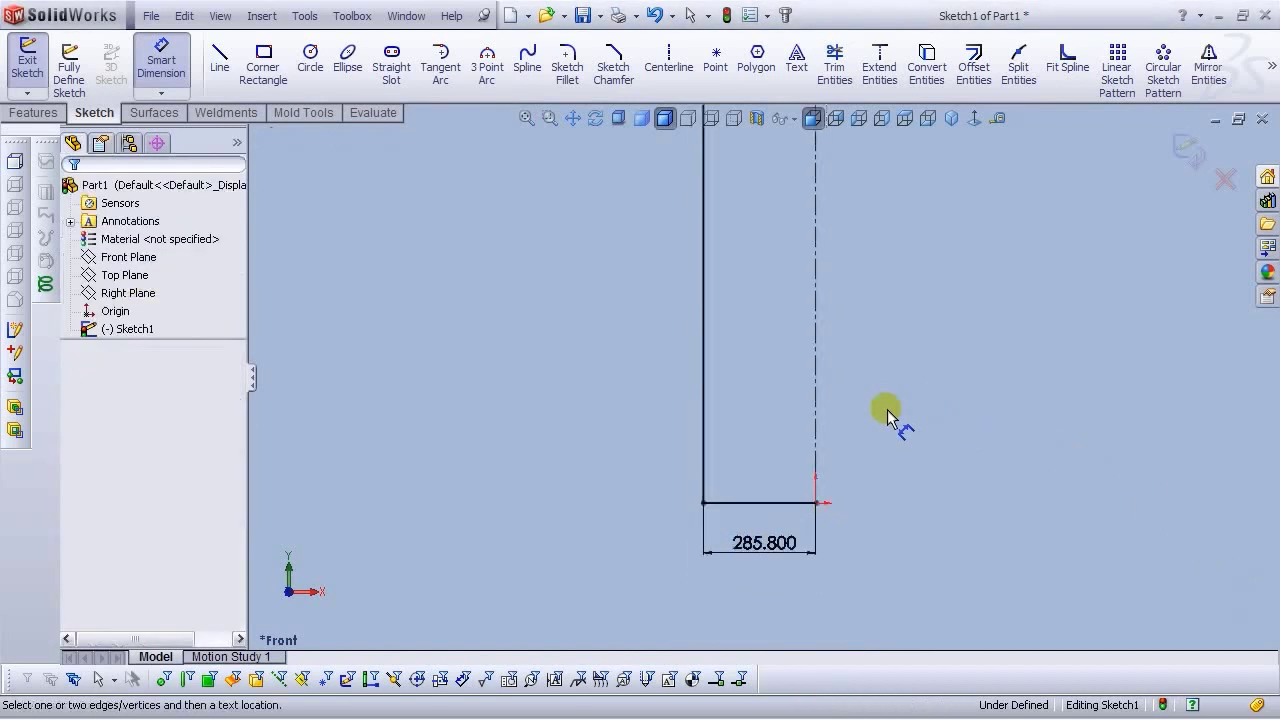
Dimension the solid vertical line to 885.83 mm
{"action": "scroll", "coordinate": [888, 409], "scroll_direction": "up", "scroll_amount": 2}
{"action": "scroll", "coordinate": [934, 317], "scroll_direction": "down", "scroll_amount": 2}
{"action": "scroll", "coordinate": [777, 303], "scroll_direction": "up", "scroll_amount": 3}
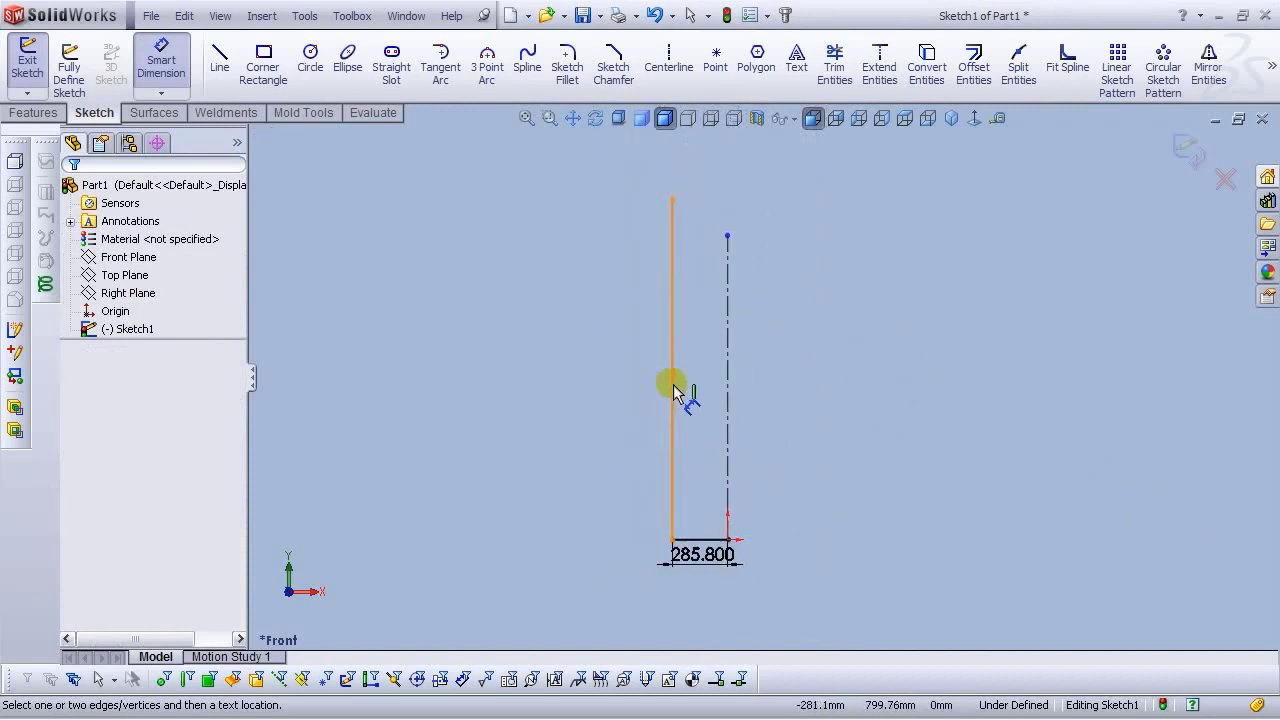
{"action": "left_click", "coordinate": [660, 375]}
{"action": "left_click", "coordinate": [628, 360]}
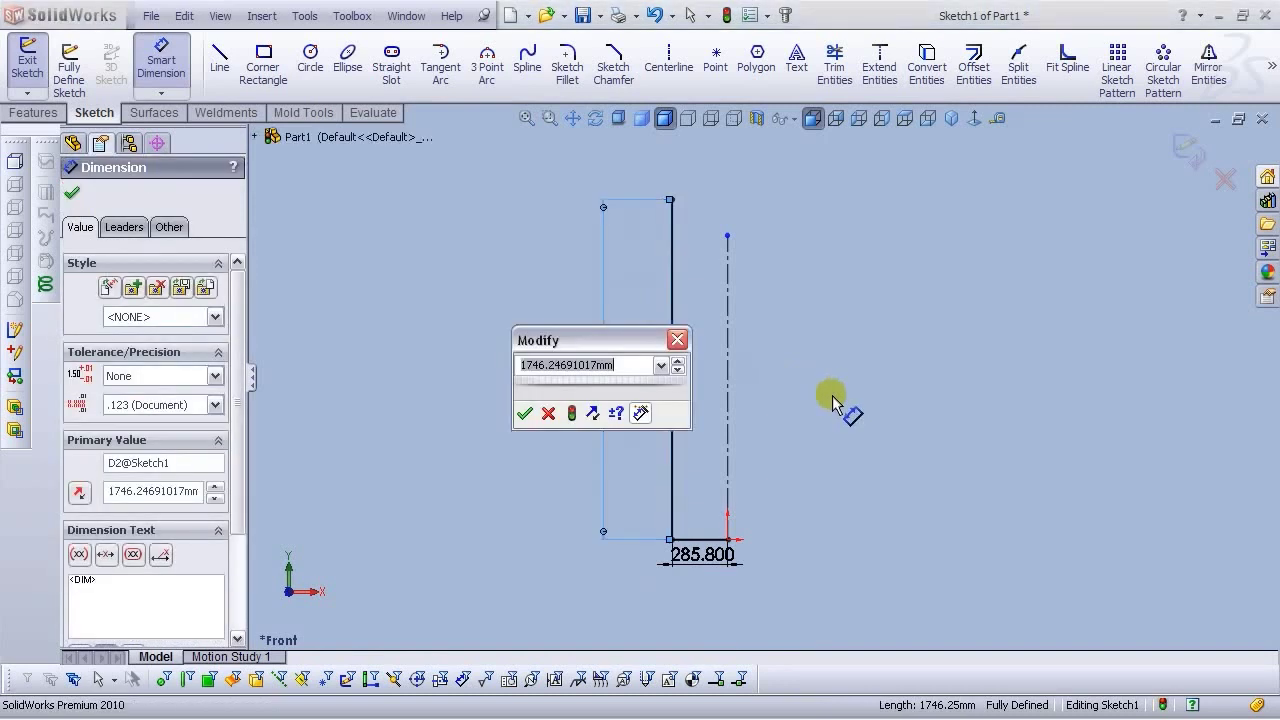
{"action": "type", "text": "885.83"}
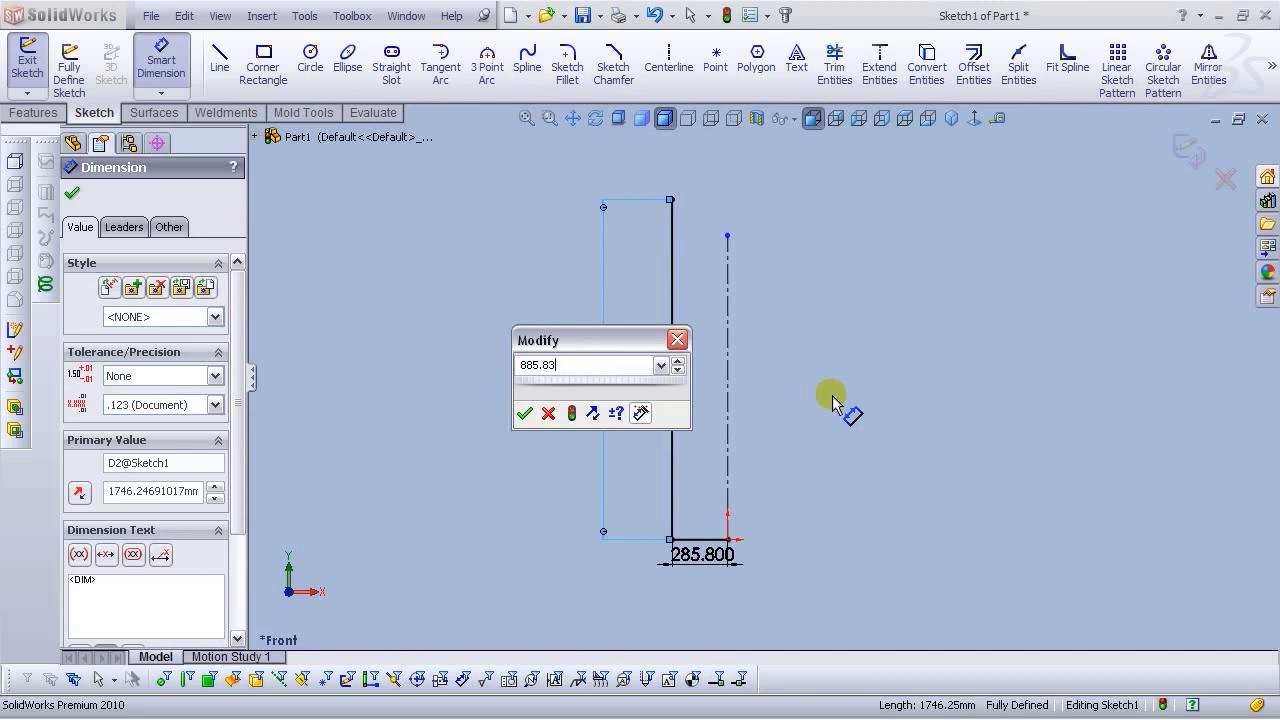
{"action": "key", "text": "Return"}
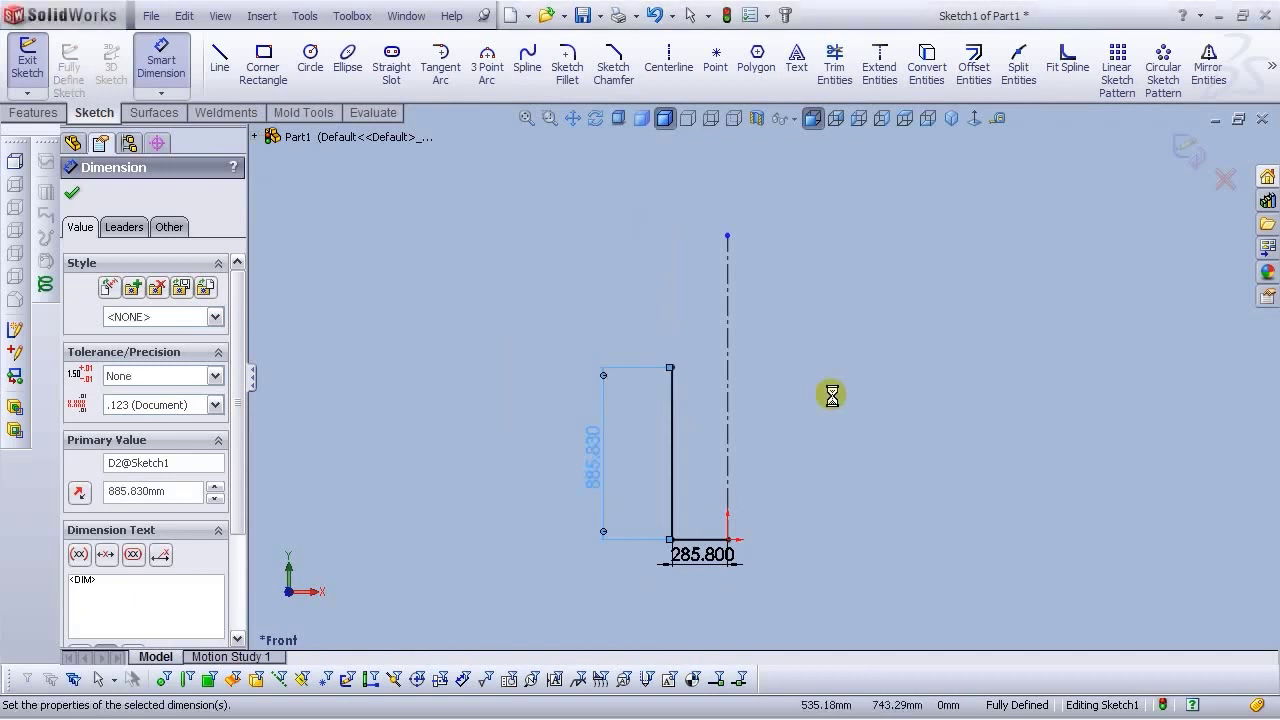
Sketch a circle of about 27.8 mm radius just outside the lower-left corner, centred level with the base line
{"action": "scroll", "coordinate": [760, 515], "scroll_direction": "down", "scroll_amount": 4}
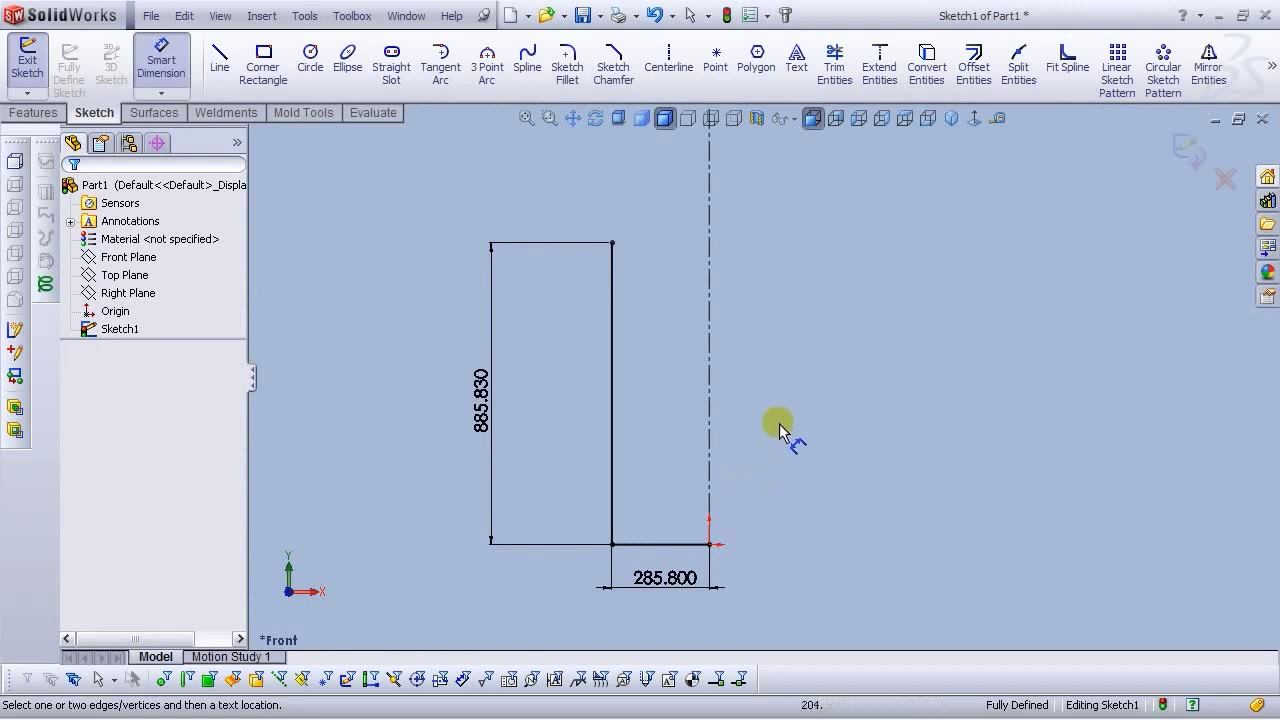
{"action": "left_click", "coordinate": [310, 60]}
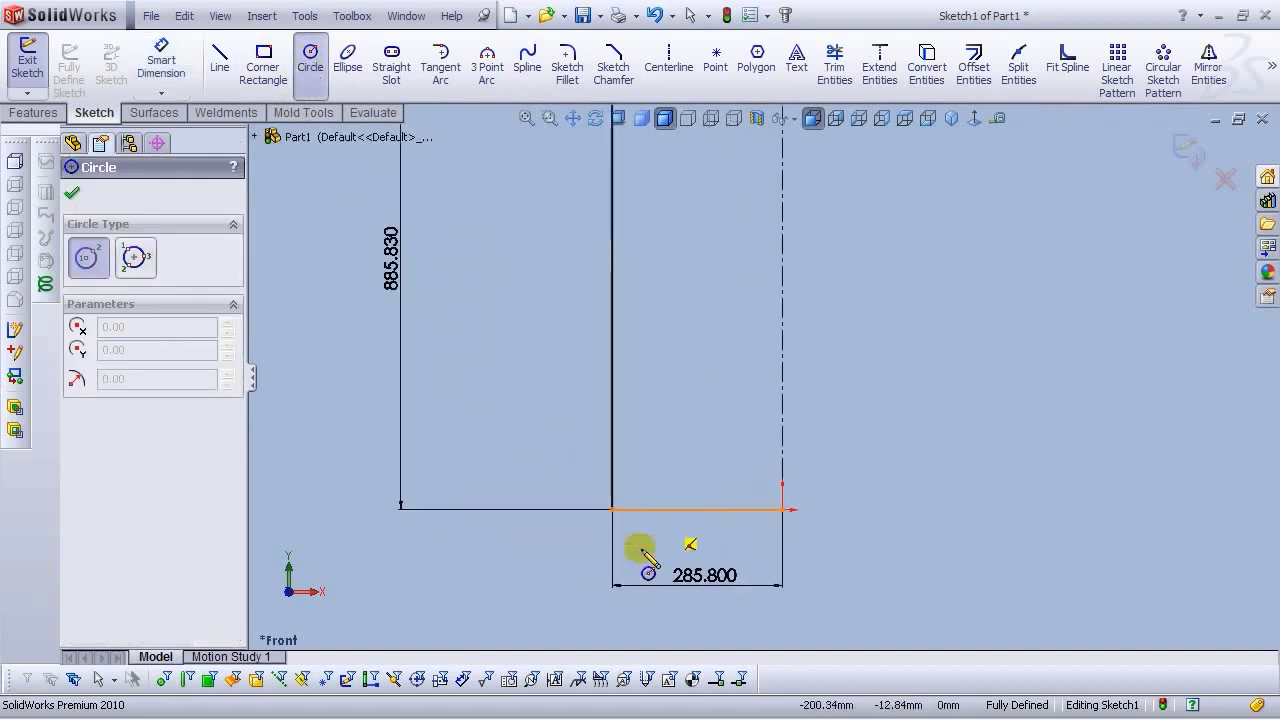
{"action": "scroll", "coordinate": [640, 549], "scroll_direction": "down", "scroll_amount": 5}
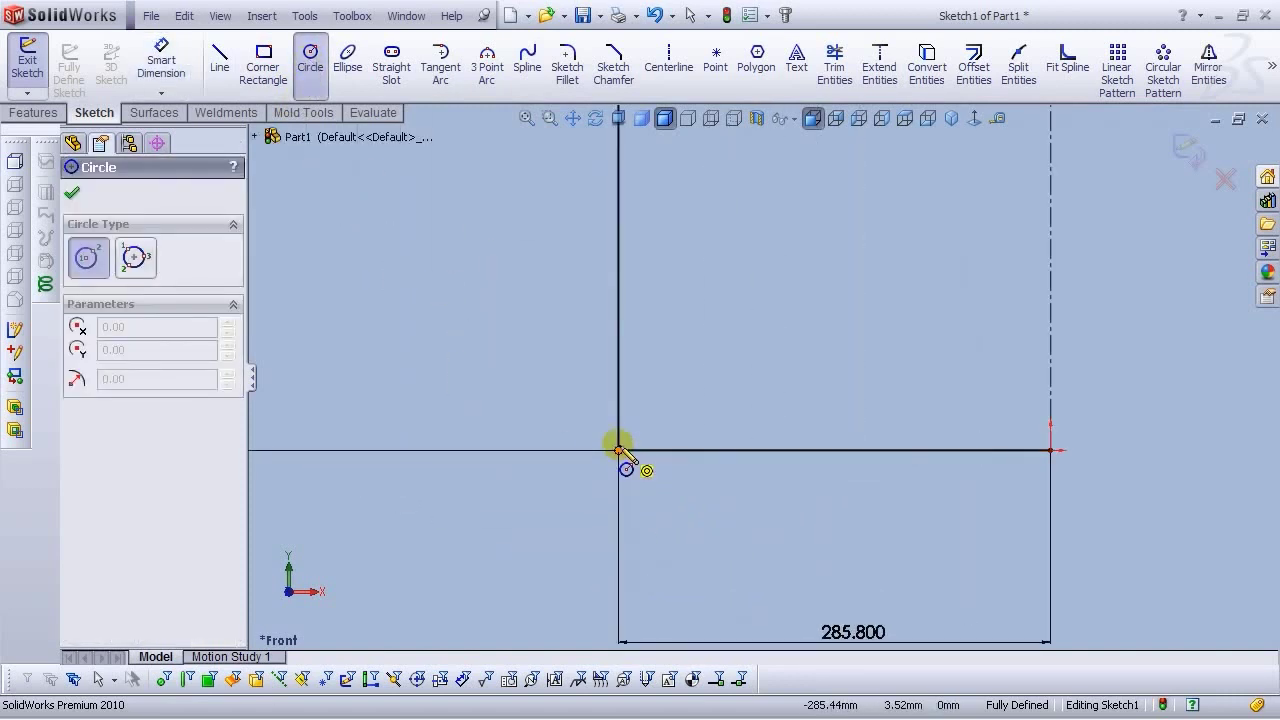
{"action": "left_click", "coordinate": [541, 450]}
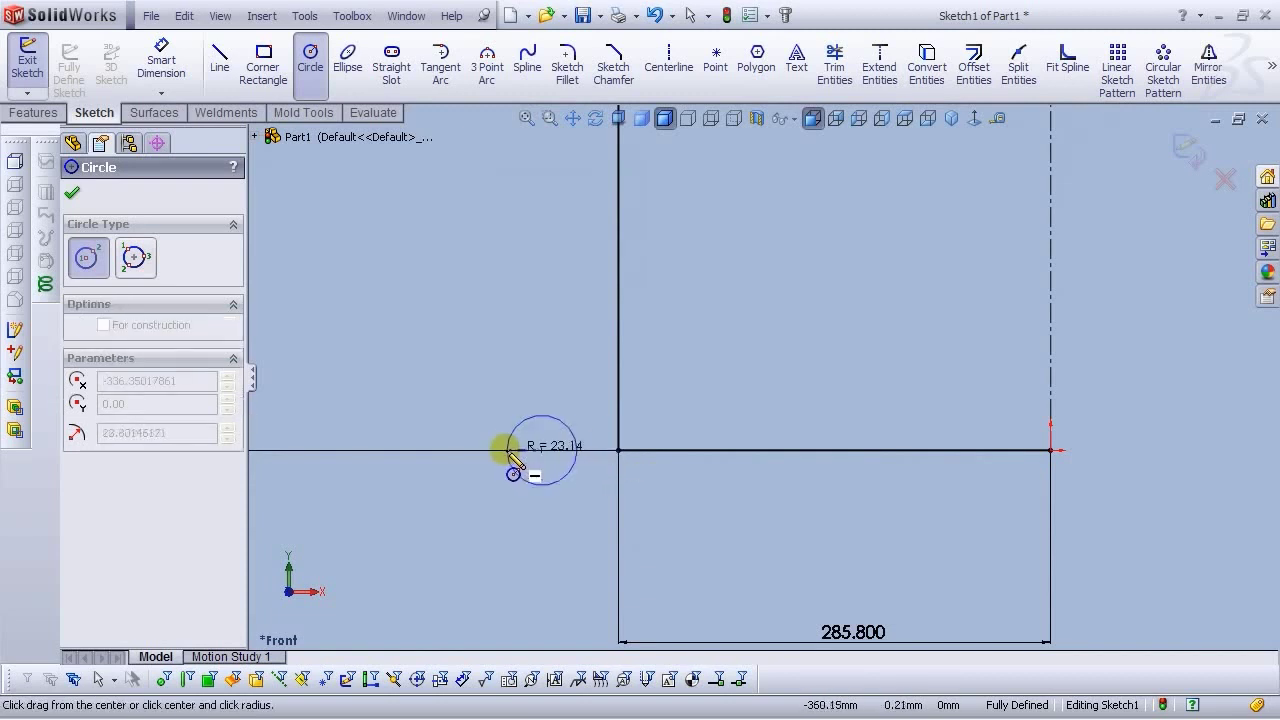
{"action": "left_click", "coordinate": [502, 451]}
{"action": "right_click", "coordinate": [505, 458]}
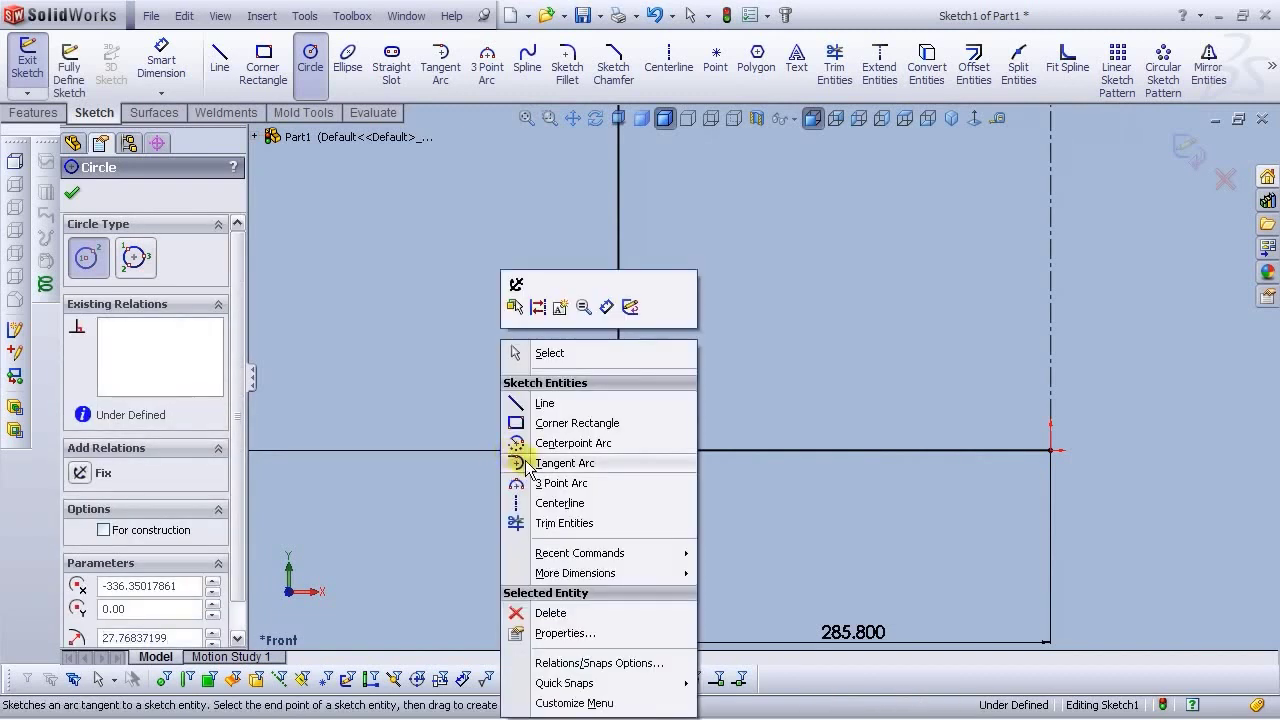
{"action": "left_click", "coordinate": [522, 348]}
Dimension the circle's diameter to 13 mm
{"action": "left_click", "coordinate": [155, 70]}
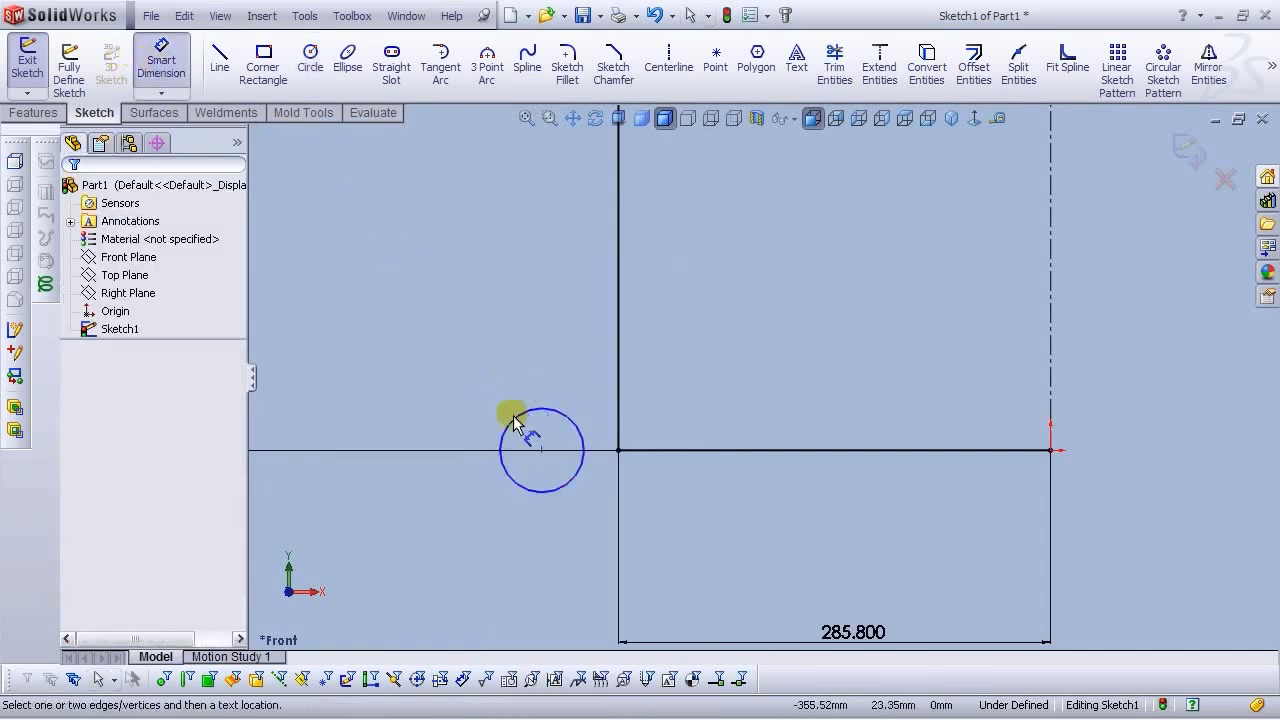
{"action": "left_click", "coordinate": [512, 417]}
{"action": "left_click", "coordinate": [470, 369]}
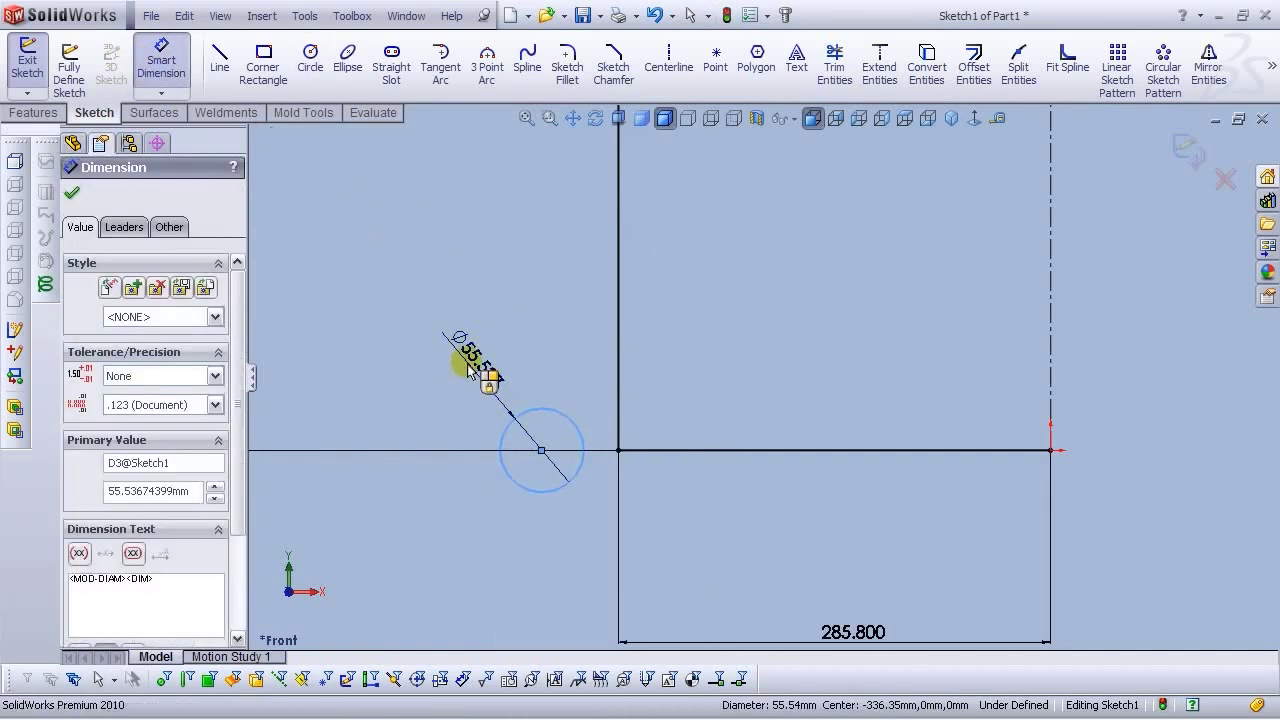
{"action": "type", "text": "13"}
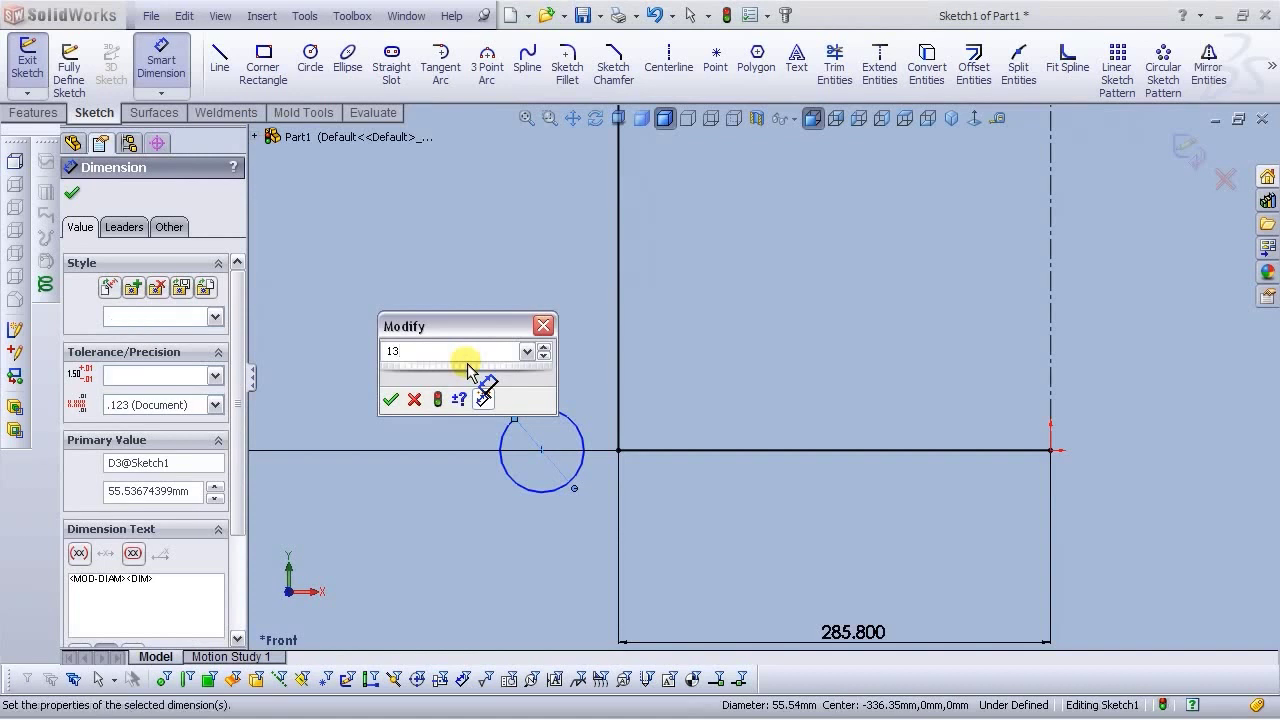
{"action": "key", "text": "Return"}
{"action": "scroll", "coordinate": [600, 440], "scroll_direction": "down", "scroll_amount": 5}
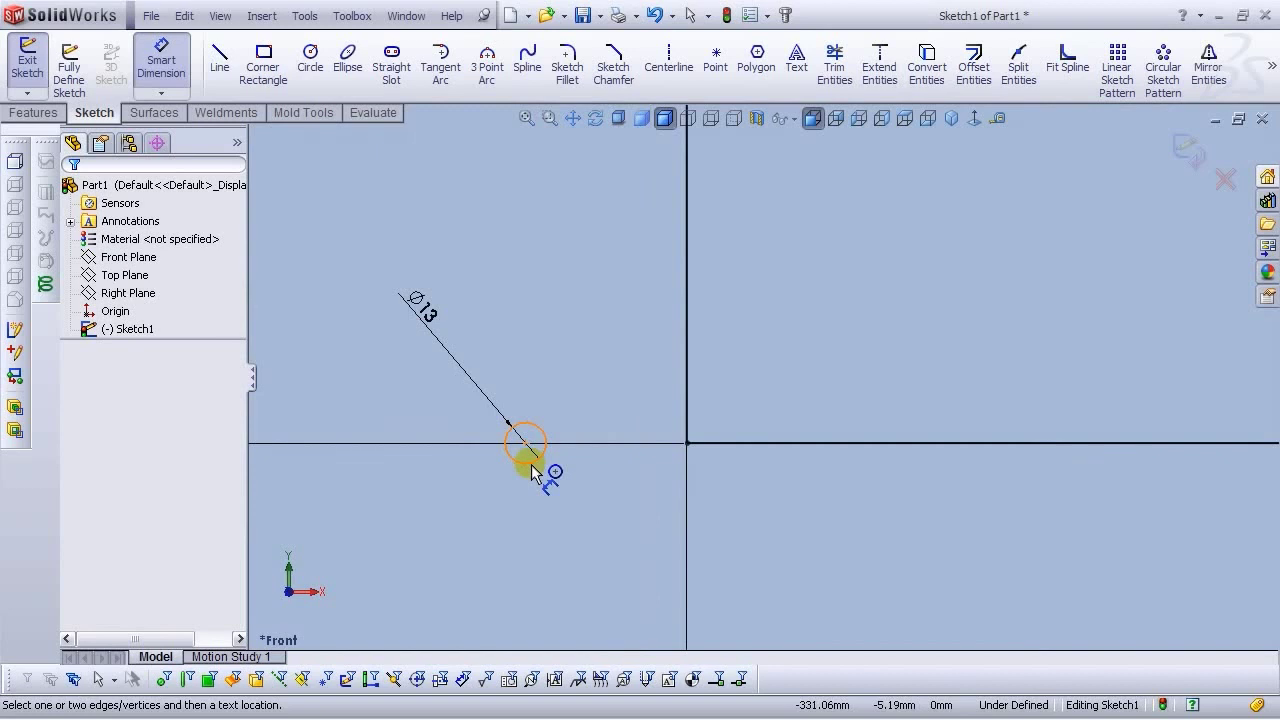
{"action": "key", "text": "Escape"}
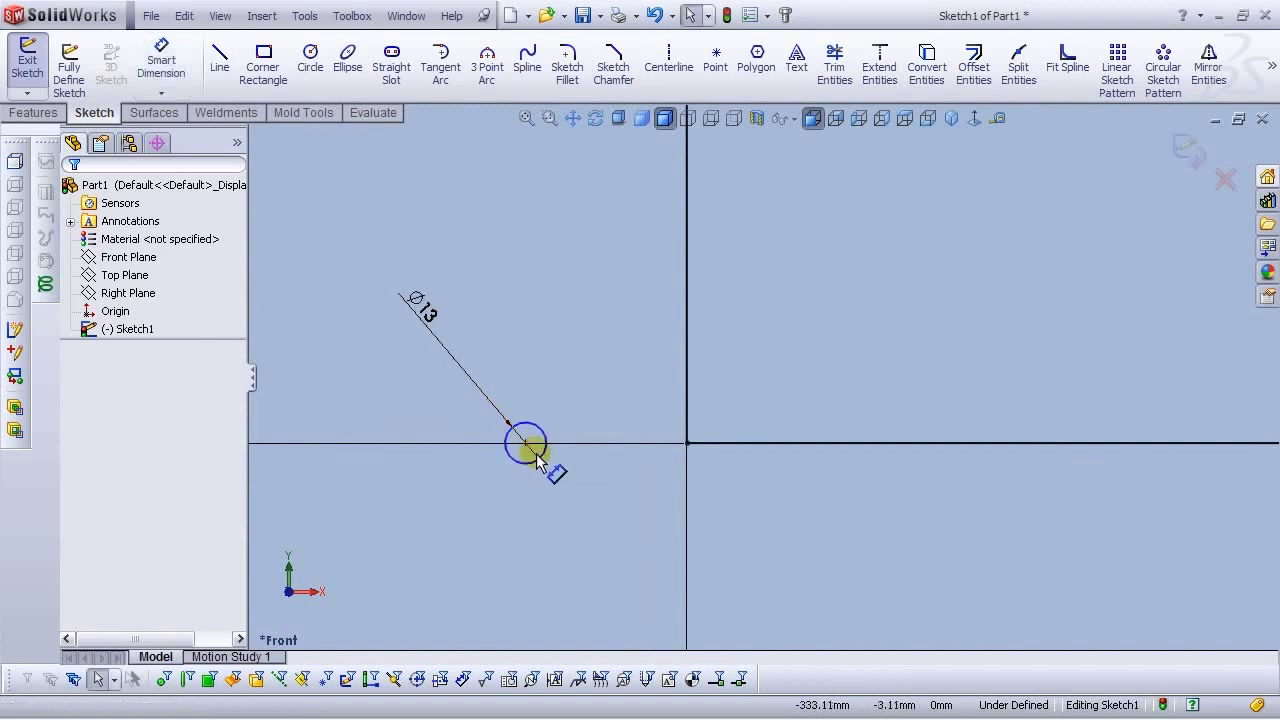
Add a horizontal relation between the circle's centre and the corner where the base and vertical lines meet
{"action": "left_click", "coordinate": [525, 443]}
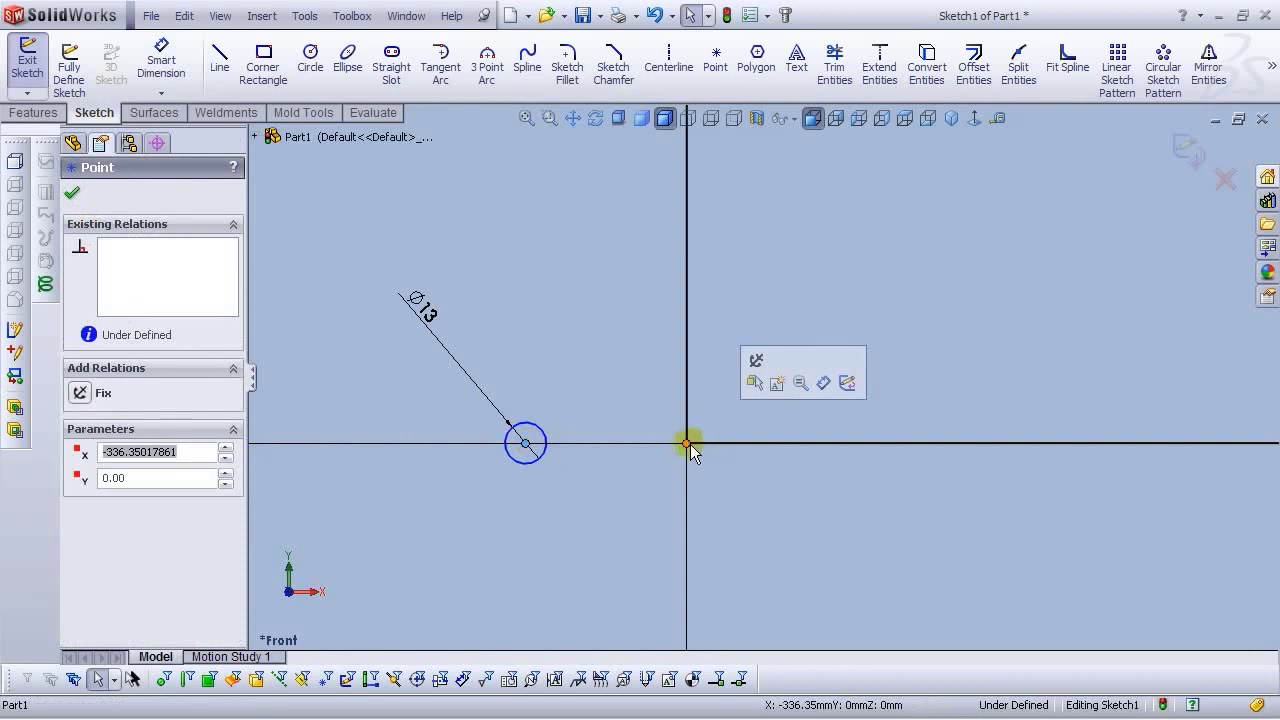
{"action": "left_click", "coordinate": [687, 445], "text": "ctrl"}
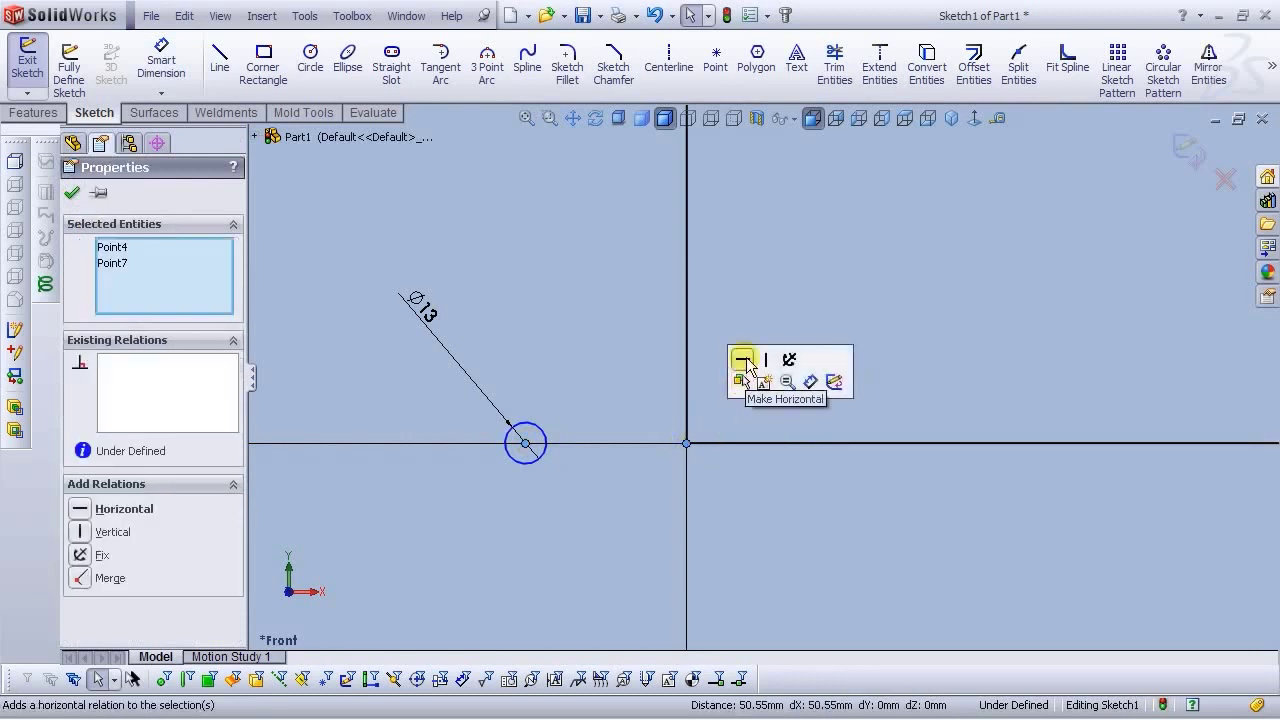
{"action": "left_click", "coordinate": [743, 360]}
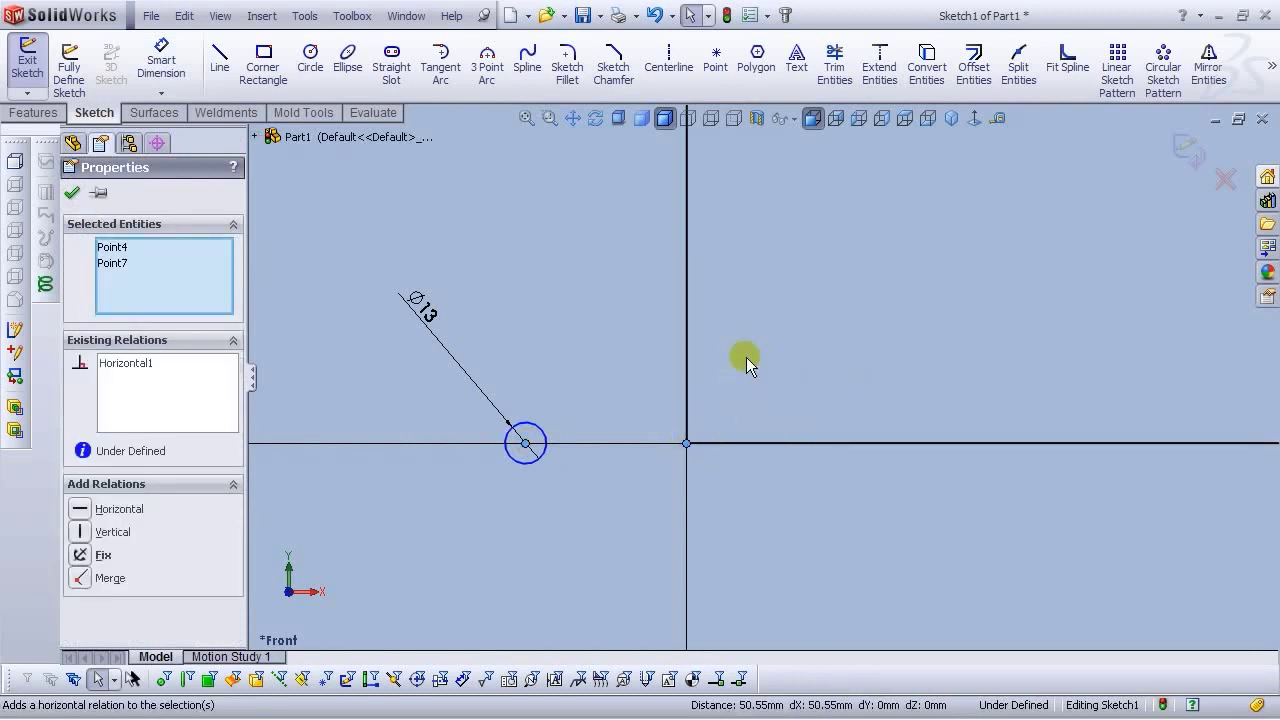
{"action": "key", "text": "Escape"}
Make the circle tangent to the solid vertical line
{"action": "left_click", "coordinate": [543, 457]}
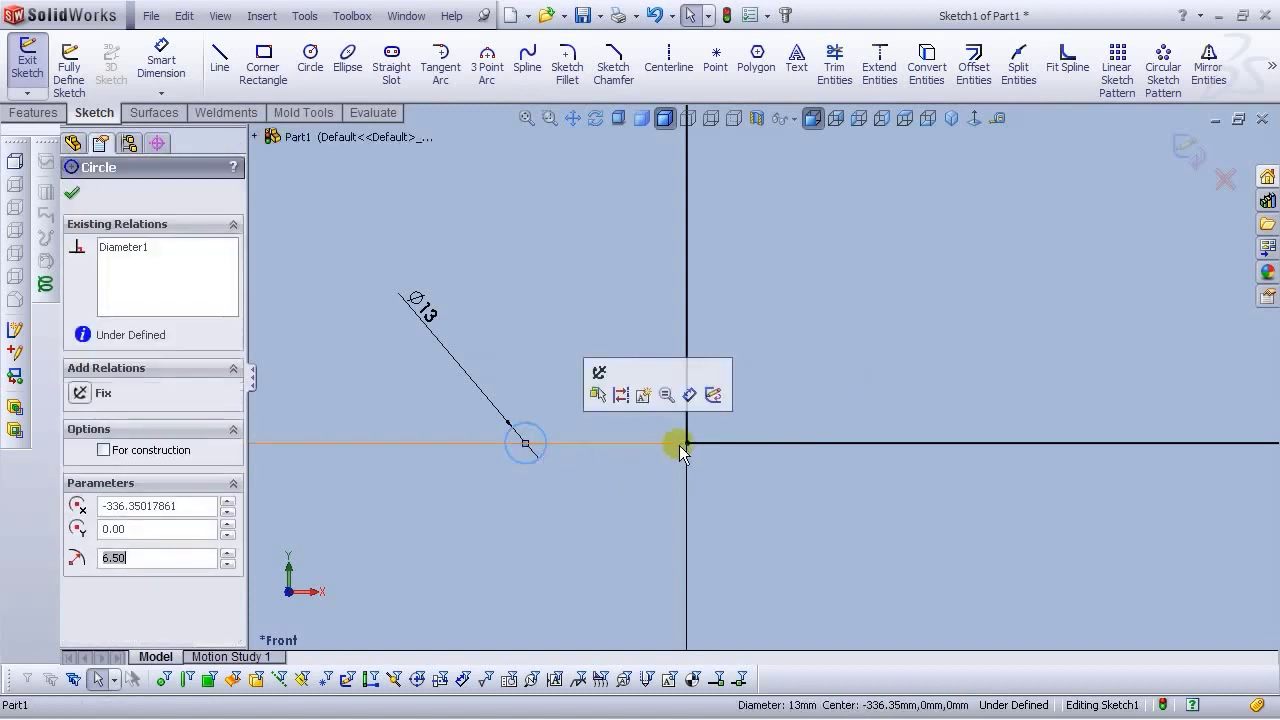
{"action": "left_click", "coordinate": [685, 438]}
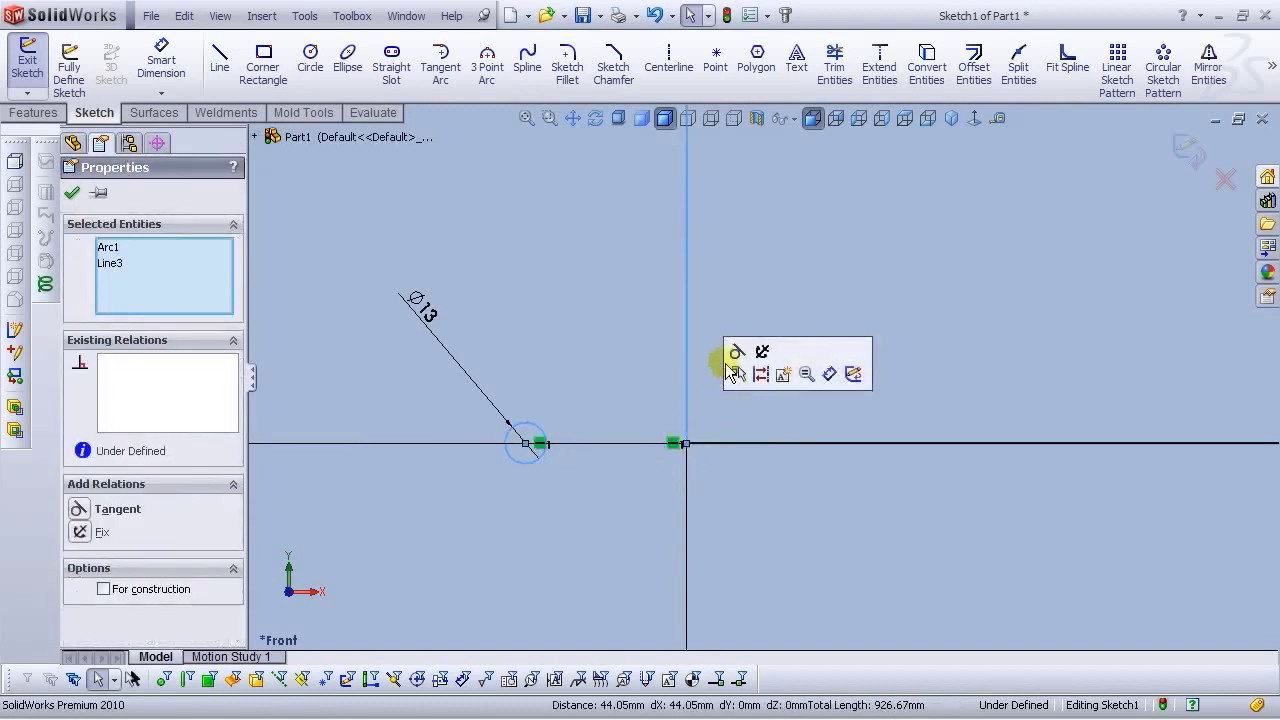
{"action": "left_click", "coordinate": [736, 348]}
{"action": "key", "text": "Escape"}
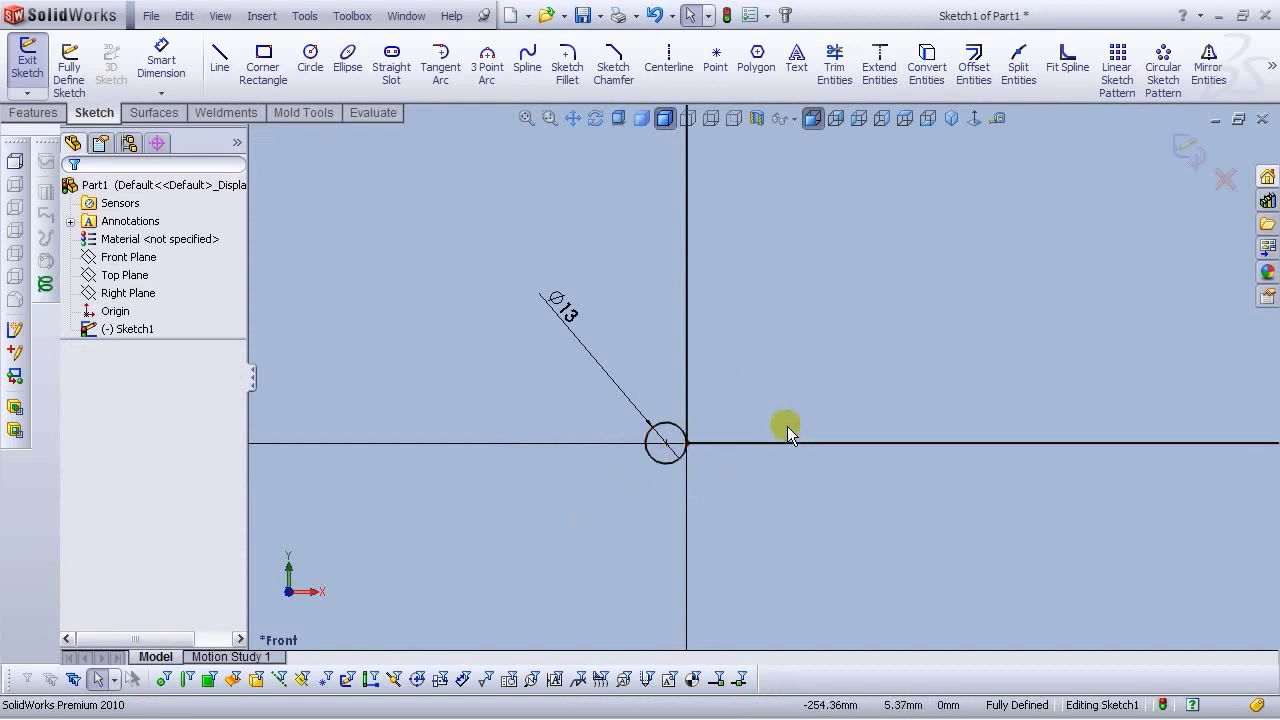
Sketch a short vertical centerline upward from the circle's centre, ending above the circle
{"action": "scroll", "coordinate": [755, 455], "scroll_direction": "down", "scroll_amount": 3}
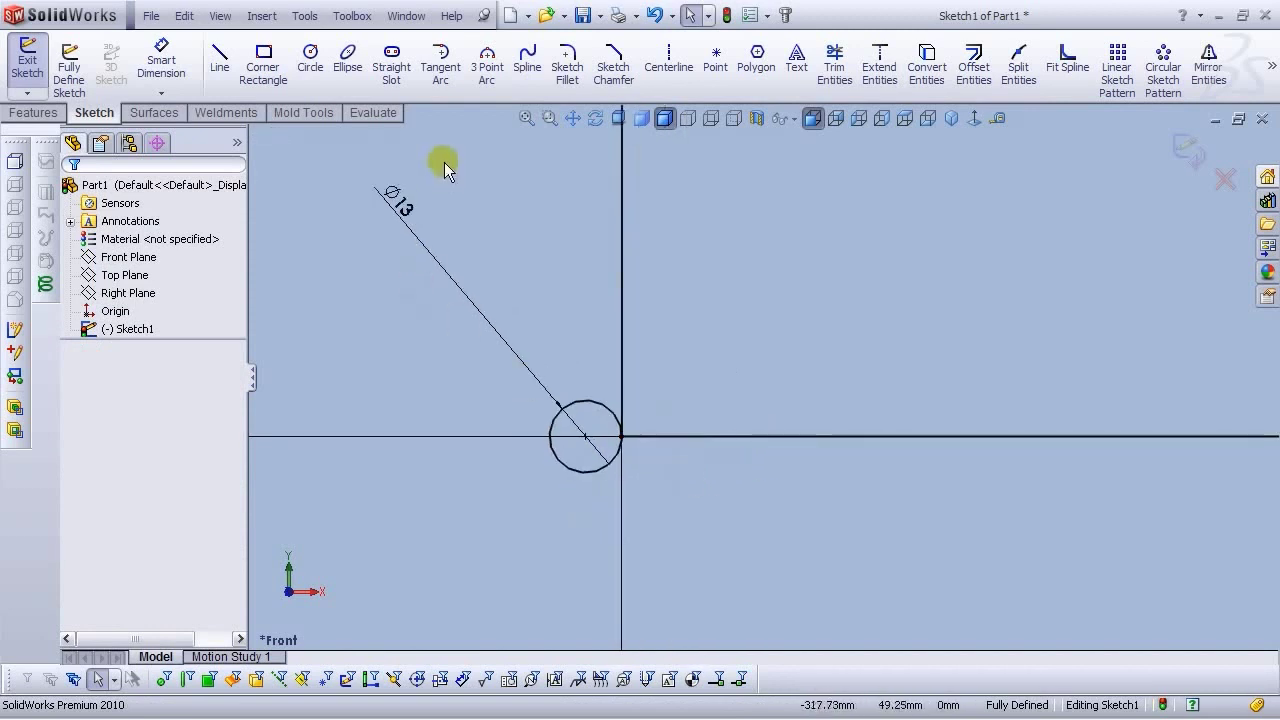
{"action": "left_click", "coordinate": [666, 66]}
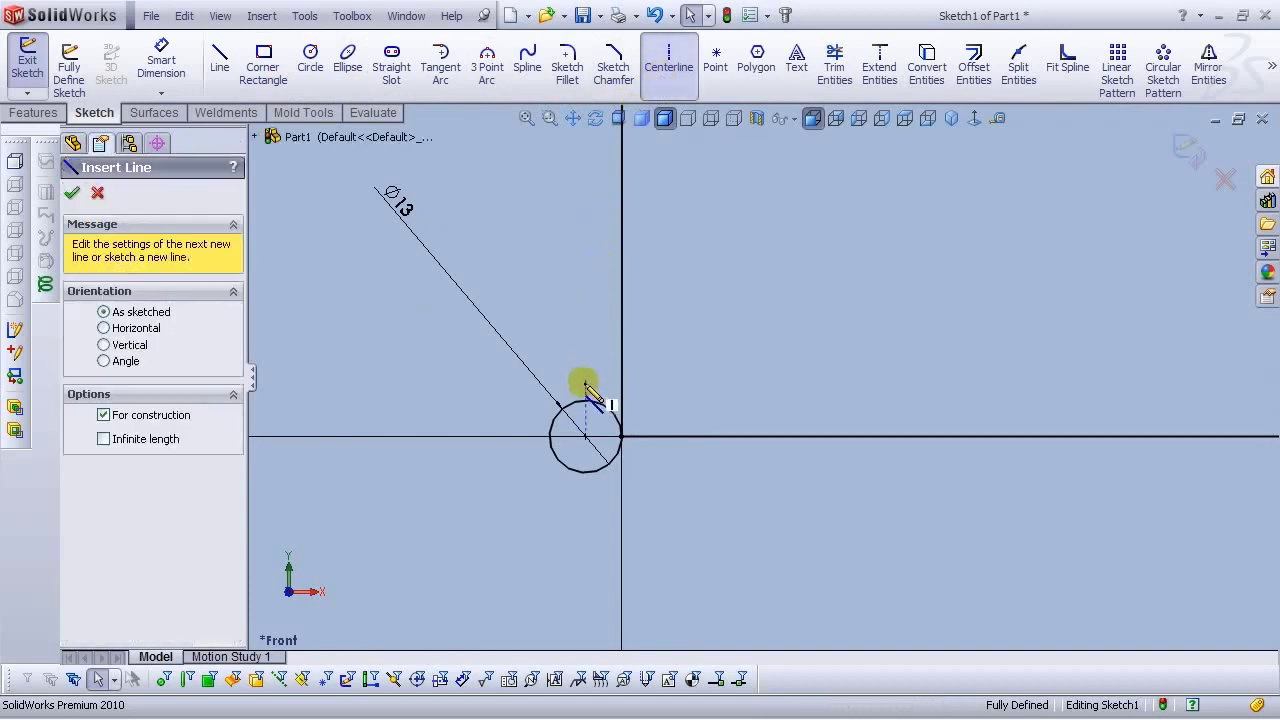
{"action": "left_click", "coordinate": [585, 437]}
{"action": "left_click", "coordinate": [584, 337]}
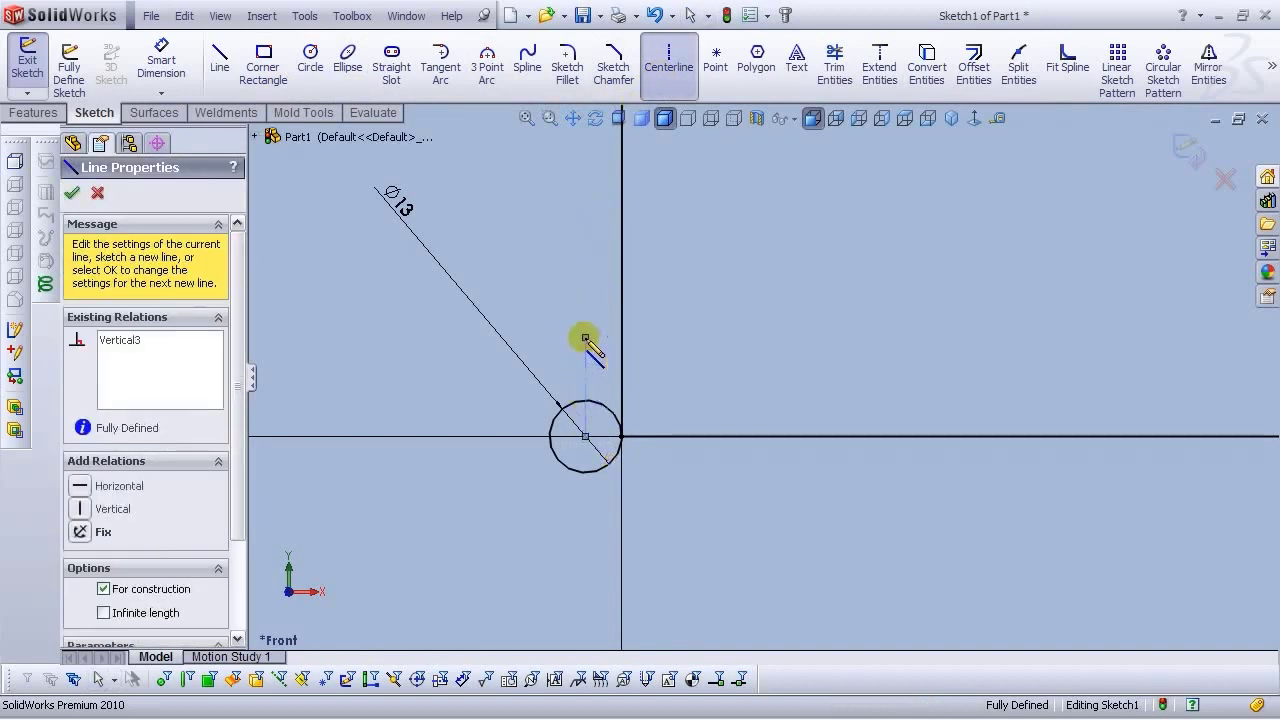
{"action": "right_click", "coordinate": [586, 330]}
{"action": "left_click", "coordinate": [624, 323]}
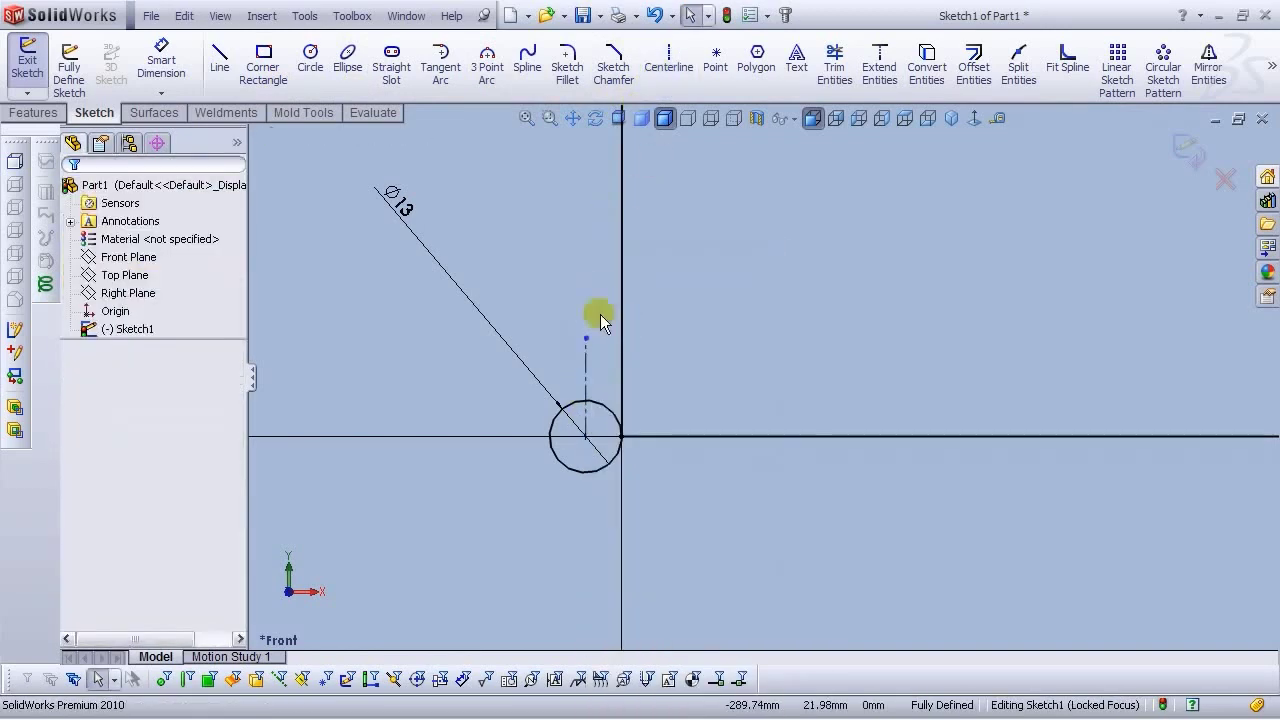
Sketch a slanted centerline about 17 mm long from the lower circle's centre, up and away from the solid vertical line
{"action": "left_click", "coordinate": [666, 70]}
{"action": "left_click", "coordinate": [585, 437]}
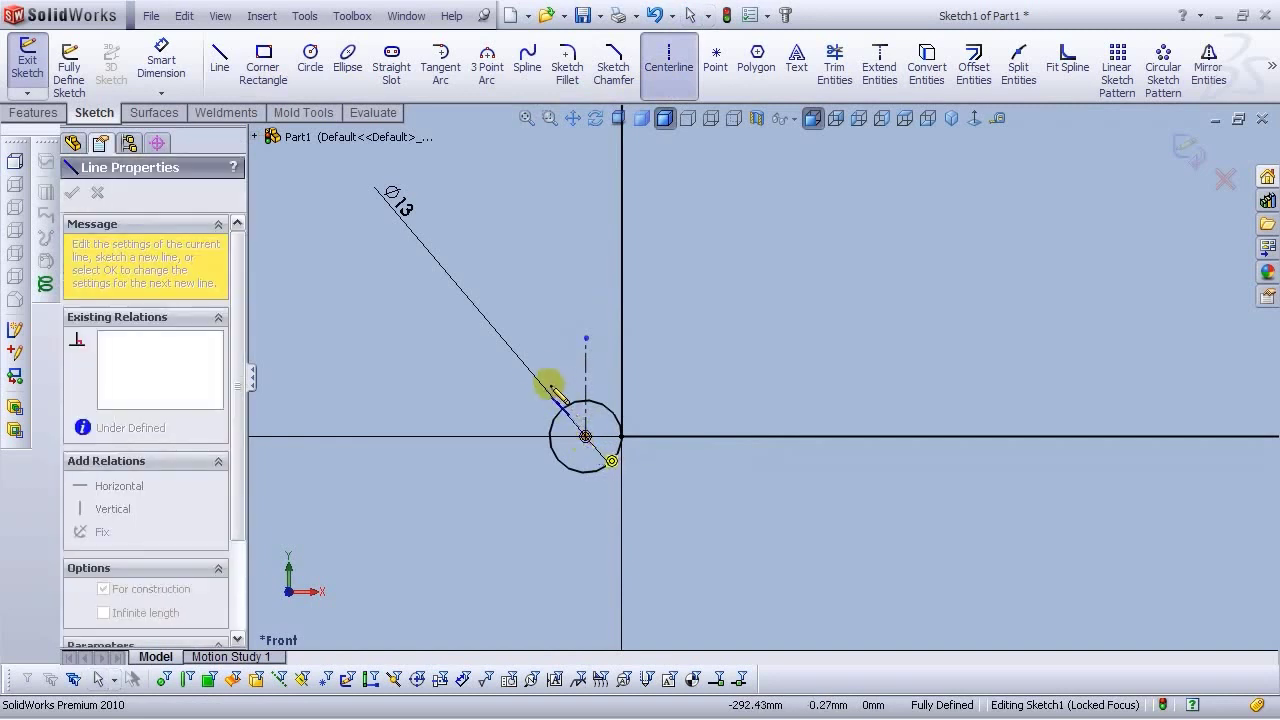
{"action": "left_click", "coordinate": [529, 361]}
{"action": "right_click", "coordinate": [529, 361]}
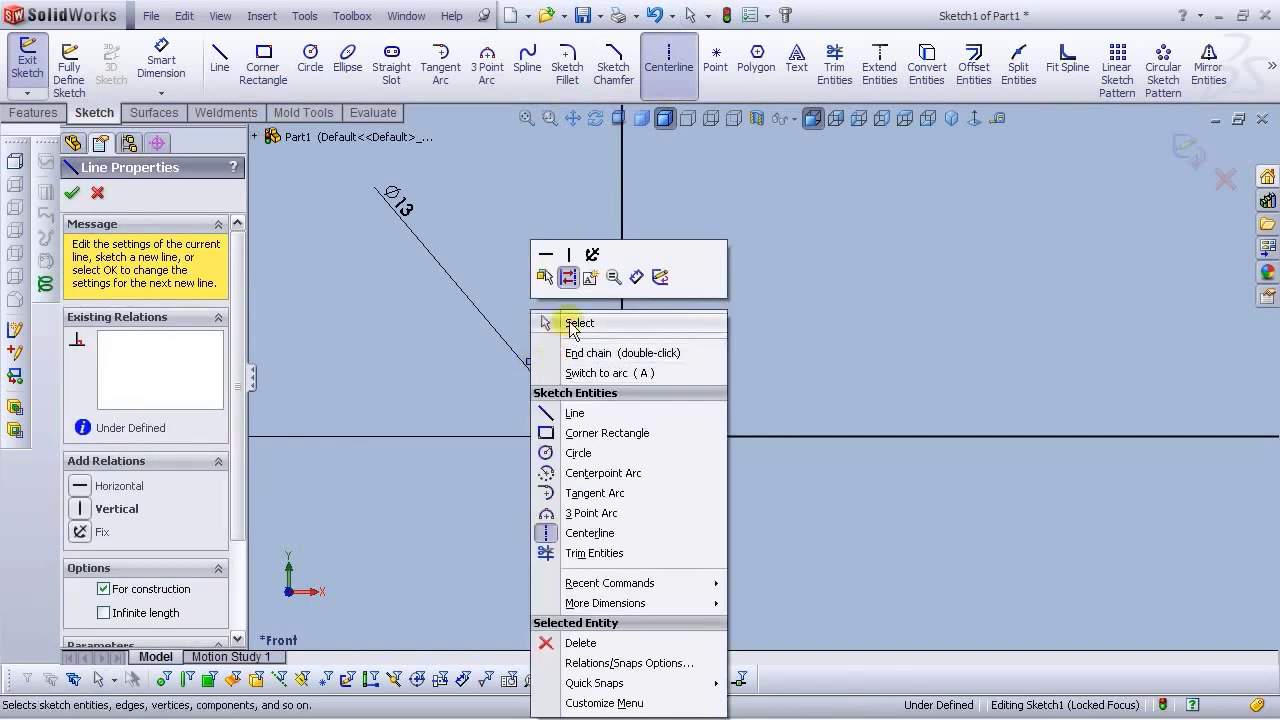
{"action": "left_click", "coordinate": [555, 323]}
Dimension the angle between the slanted and vertical centerlines at the lower circle to 45°
{"action": "left_click", "coordinate": [161, 62]}
{"action": "left_click", "coordinate": [536, 369]}
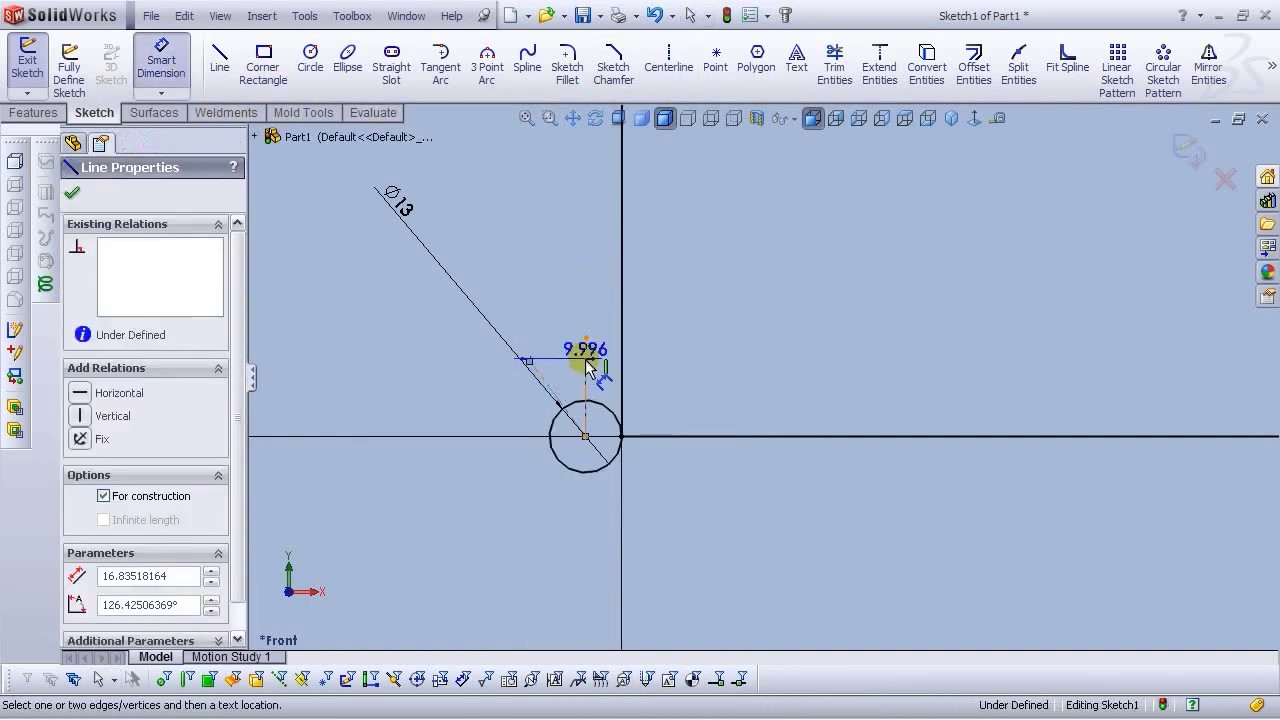
{"action": "left_click", "coordinate": [586, 357]}
{"action": "left_click", "coordinate": [563, 357]}
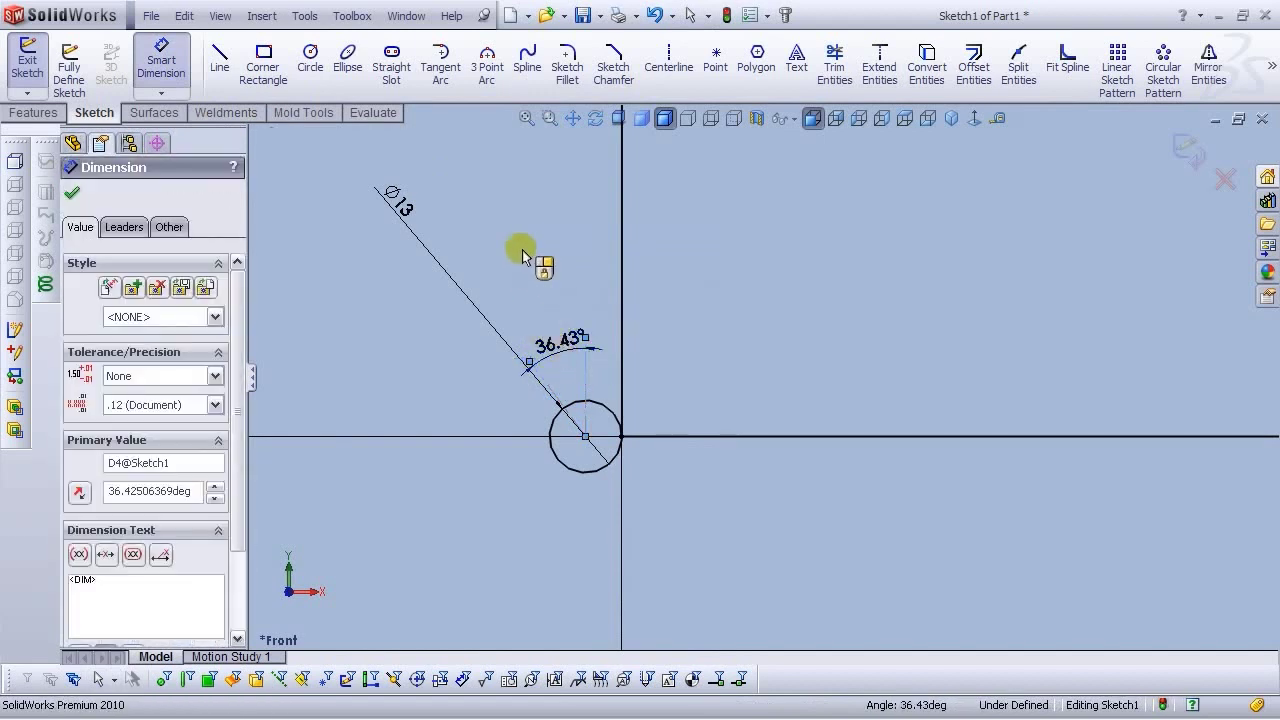
{"action": "type", "text": "45"}
{"action": "key", "text": "Return"}
{"action": "left_click", "coordinate": [483, 516]}
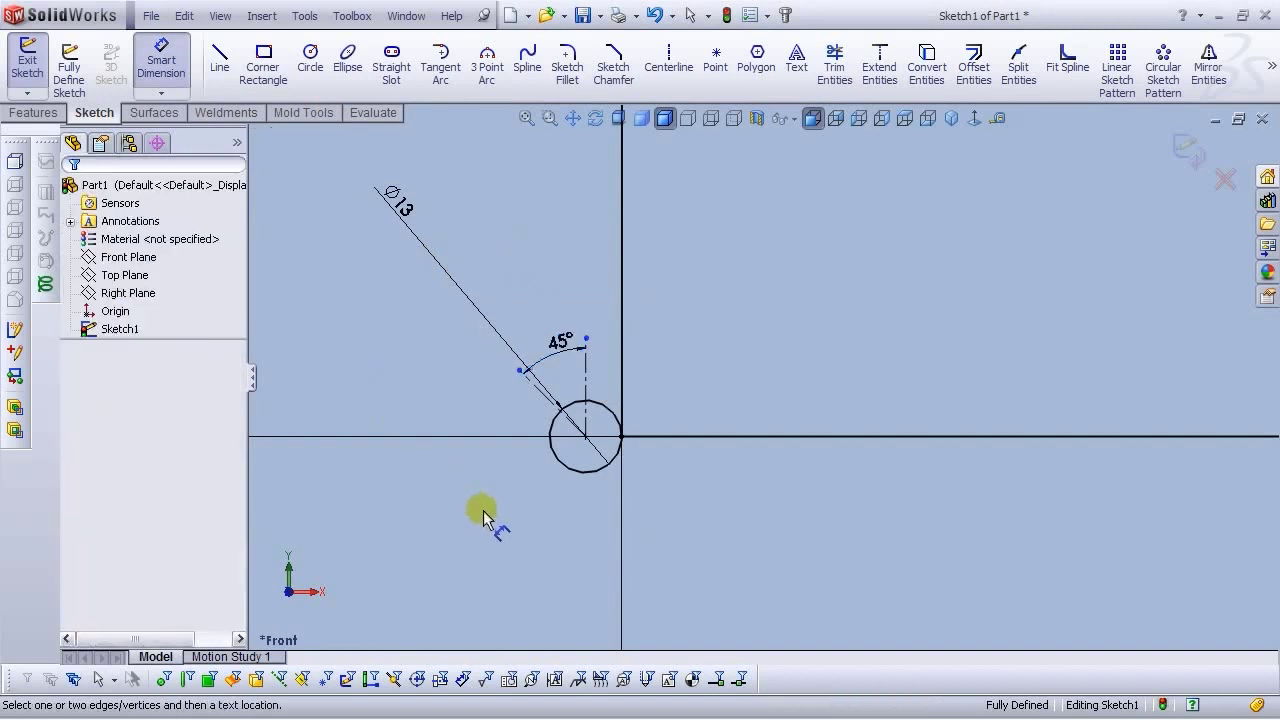
{"action": "key", "text": "Escape"}
Trim away the lower circle's upper arc between the solid vertical line and the slanted centerline
{"action": "left_click", "coordinate": [834, 70]}
{"action": "scroll", "coordinate": [598, 432], "scroll_direction": "down", "scroll_amount": 2}
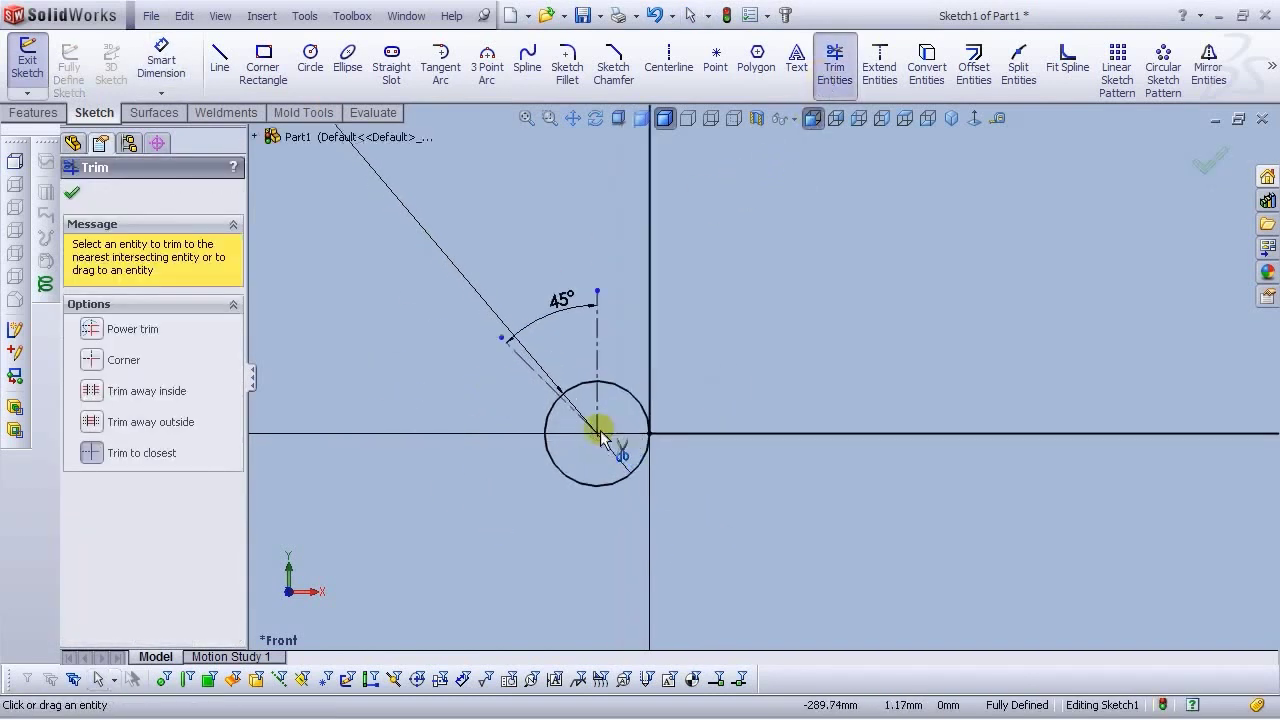
{"action": "left_click", "coordinate": [631, 394]}
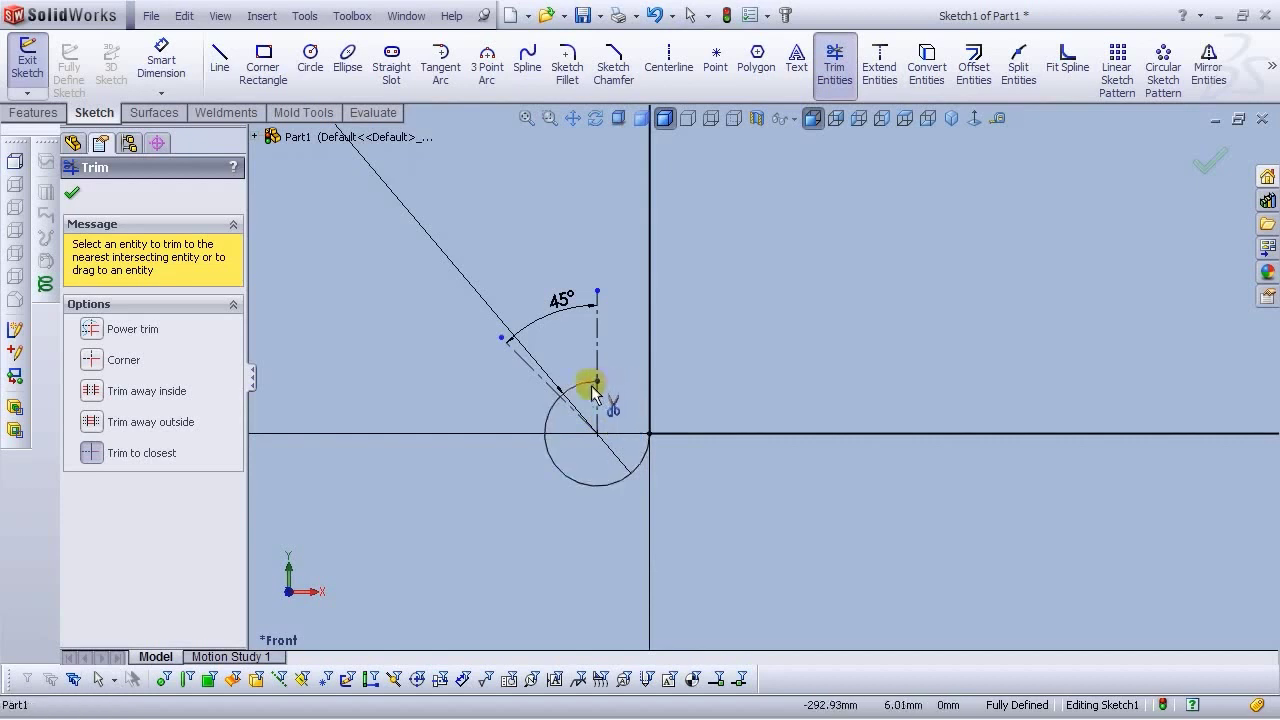
{"action": "left_click", "coordinate": [586, 389]}
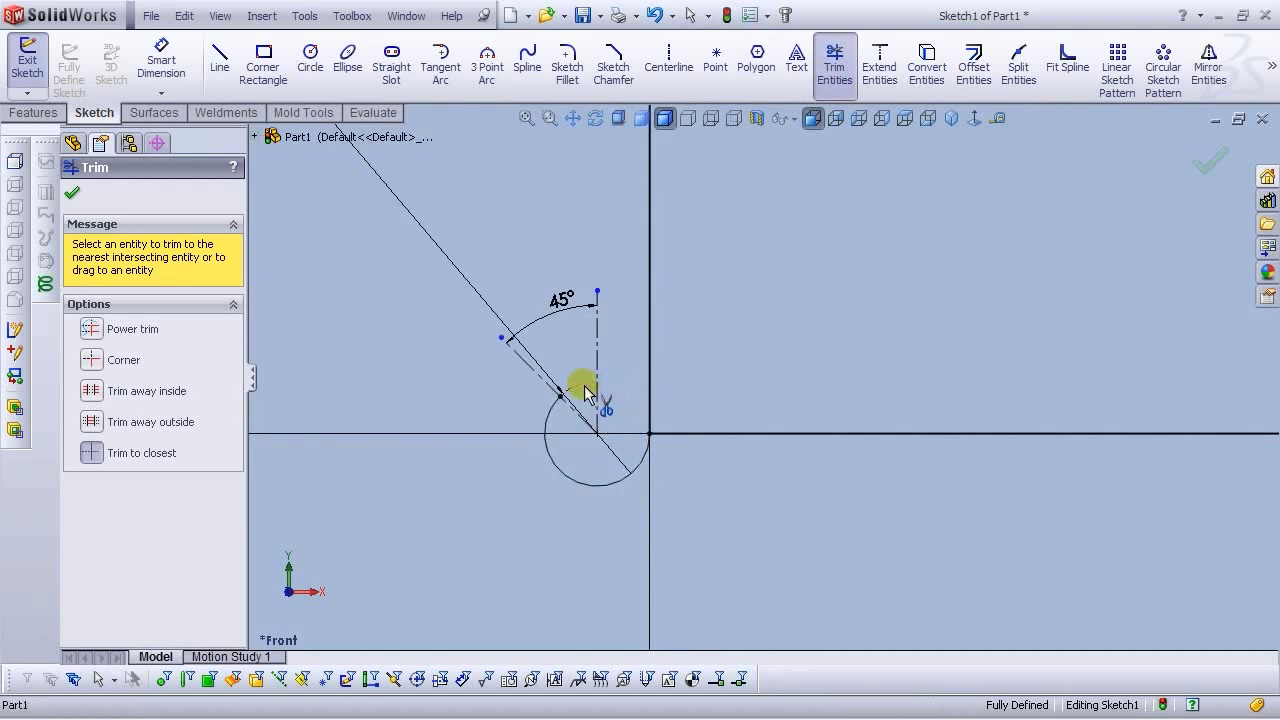
{"action": "left_click", "coordinate": [73, 194]}
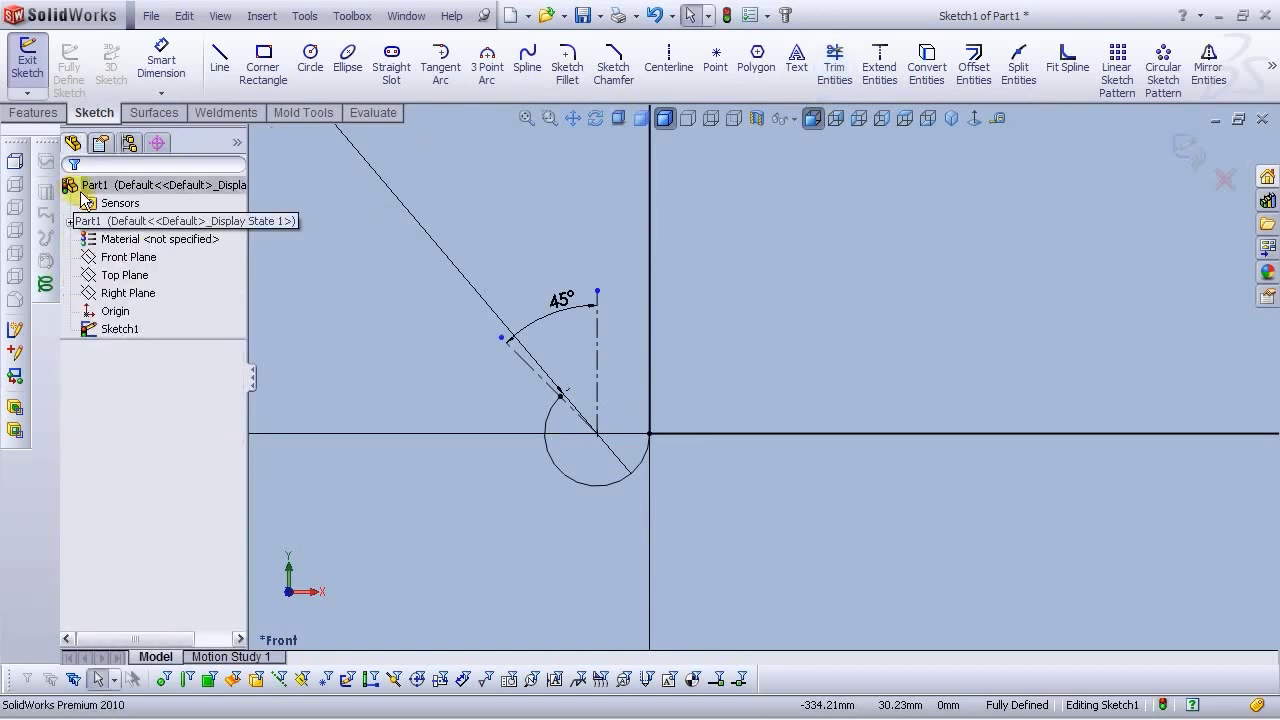
Shorten the central axis by lowering its upper endpoint to a height of about 977 mm
{"action": "left_click", "coordinate": [527, 119]}
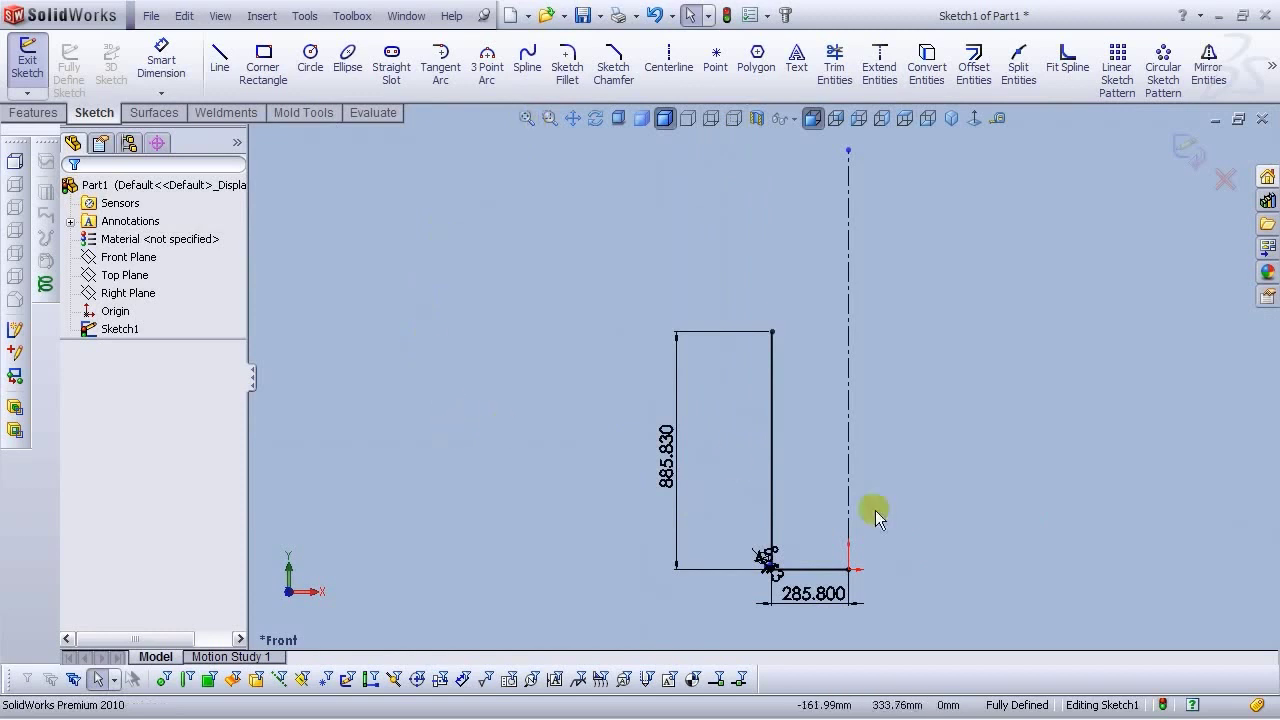
{"action": "scroll", "coordinate": [840, 250], "scroll_direction": "up", "scroll_amount": 2}
{"action": "left_click_drag", "start_coordinate": [788, 150], "coordinate": [785, 281]}
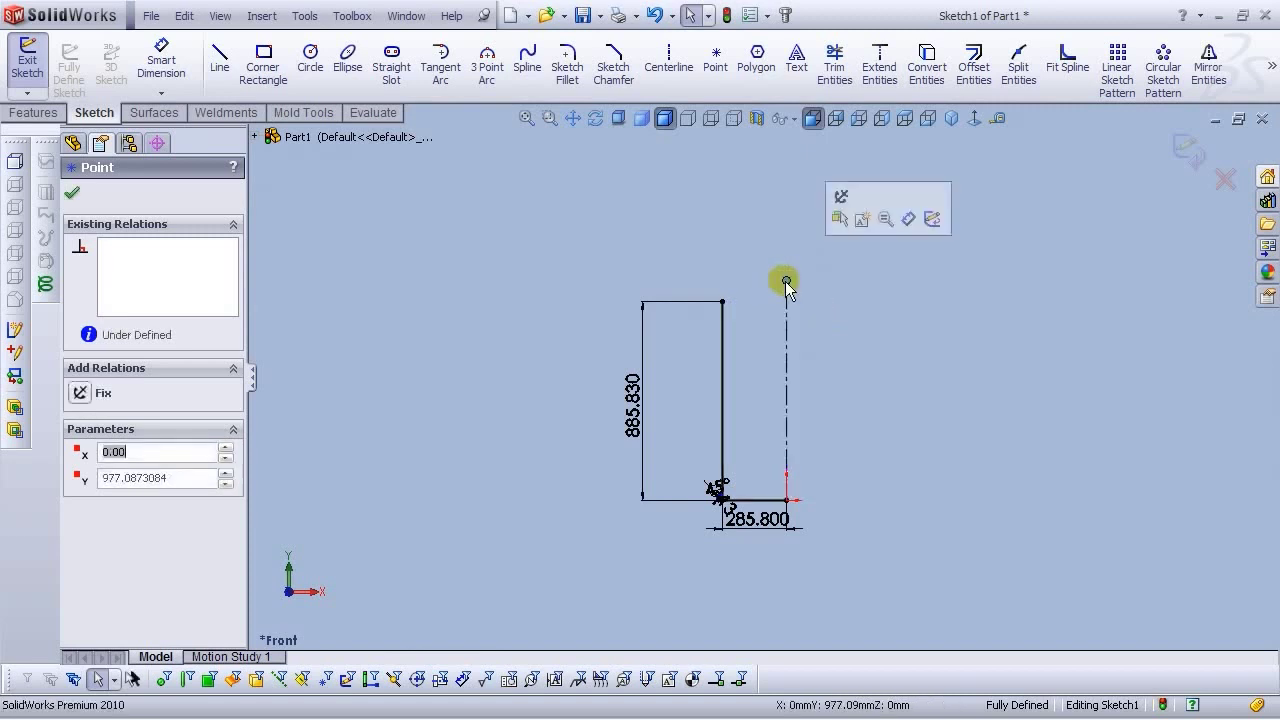
{"action": "left_click", "coordinate": [750, 231]}
{"action": "left_click", "coordinate": [527, 118]}
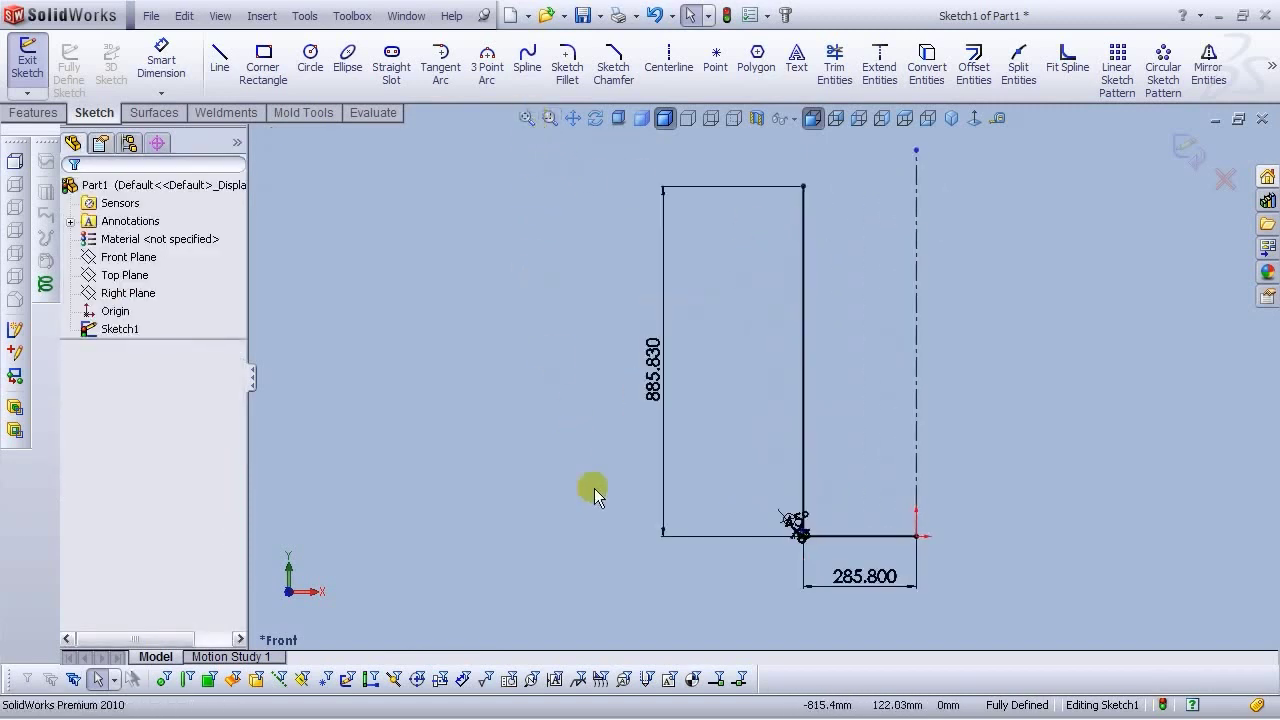
Move the vertical line's height dimension closer to the line
{"action": "left_click_drag", "start_coordinate": [660, 365], "coordinate": [737, 366]}
{"action": "left_click", "coordinate": [527, 118]}
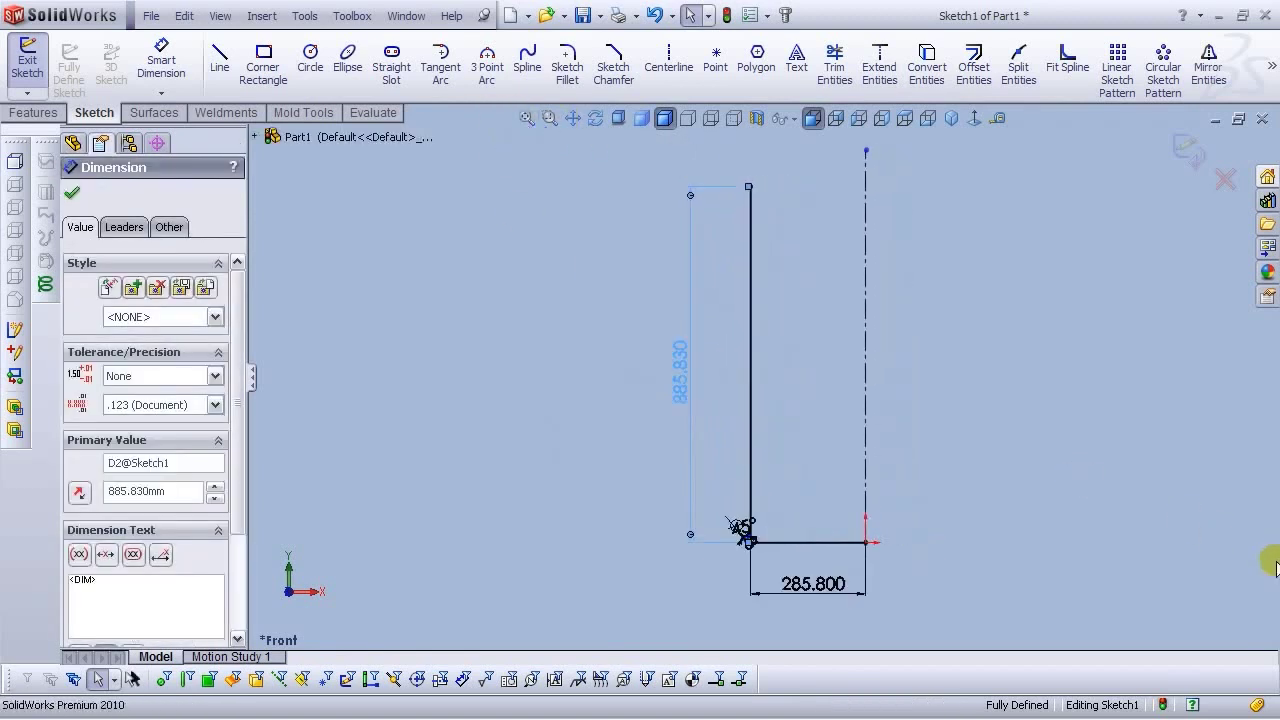
{"action": "left_click", "coordinate": [1026, 470]}
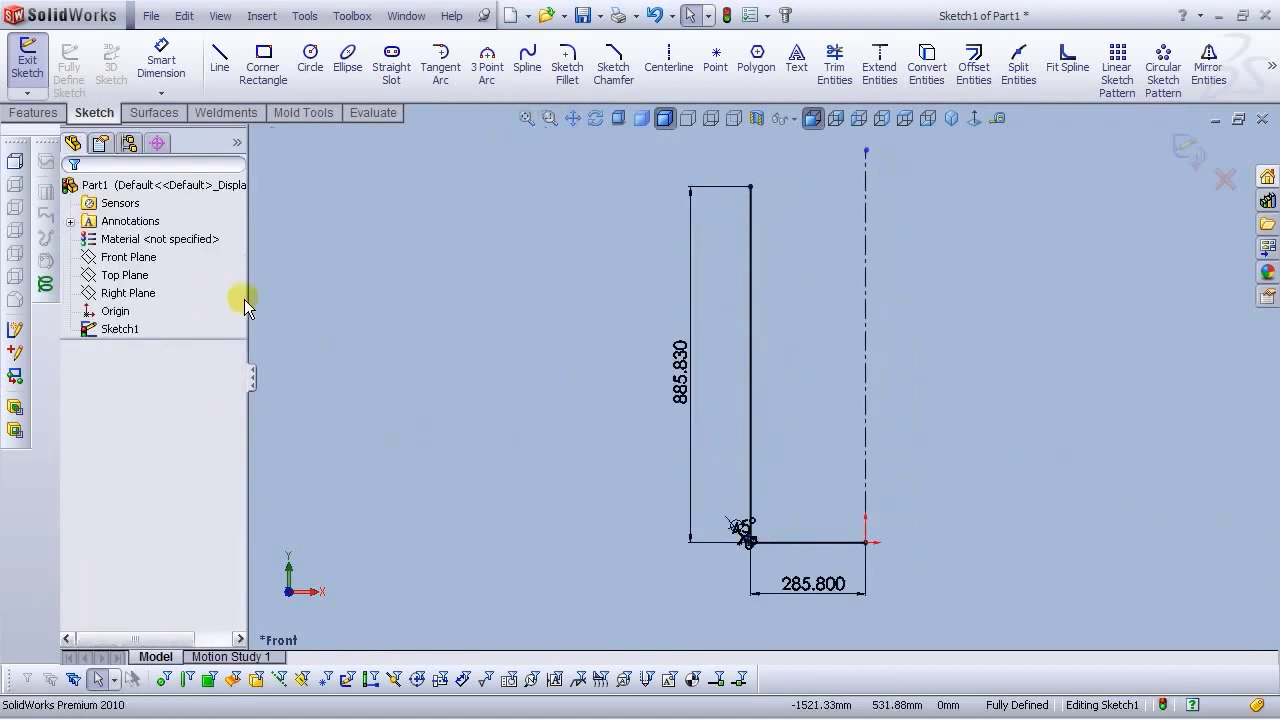
Sketch a circle about 22 mm in diameter outside the vertical line, level with the line's upper endpoint
{"action": "left_click_drag", "start_coordinate": [248, 297], "coordinate": [200, 300]}
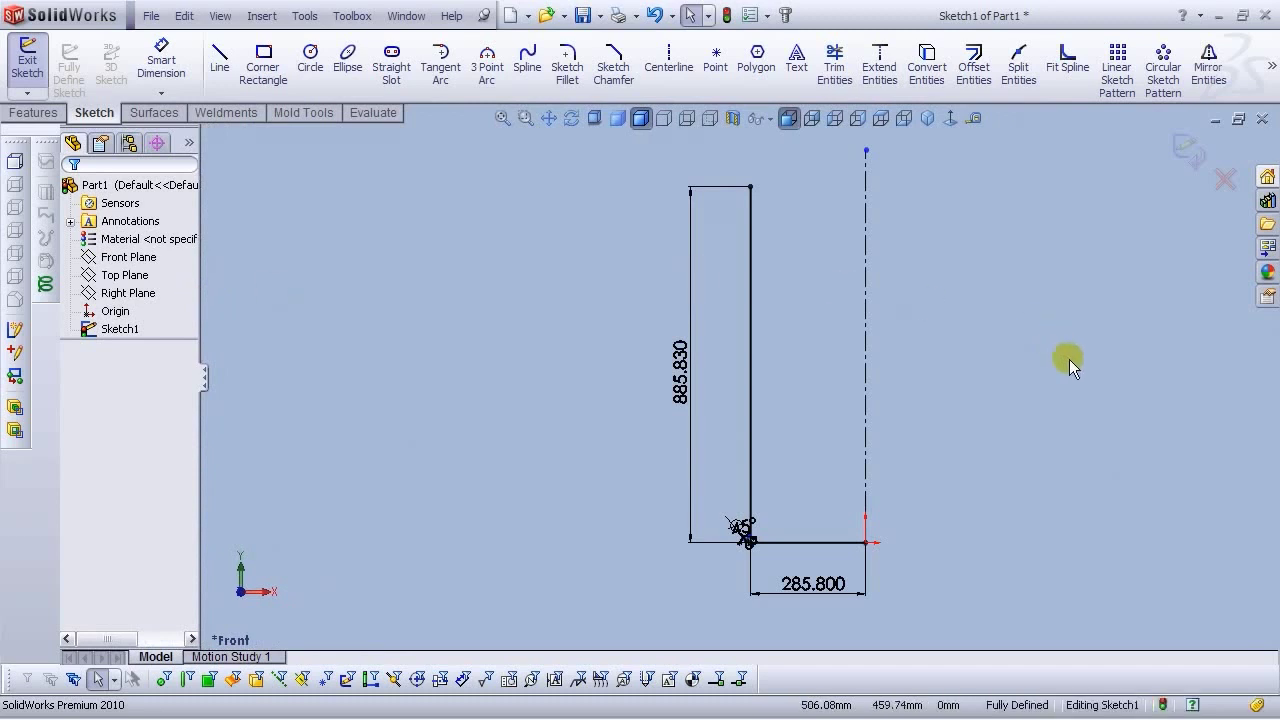
{"action": "scroll", "coordinate": [1069, 361], "scroll_direction": "up", "scroll_amount": 2}
{"action": "scroll", "coordinate": [1040, 365], "scroll_direction": "down", "scroll_amount": 2}
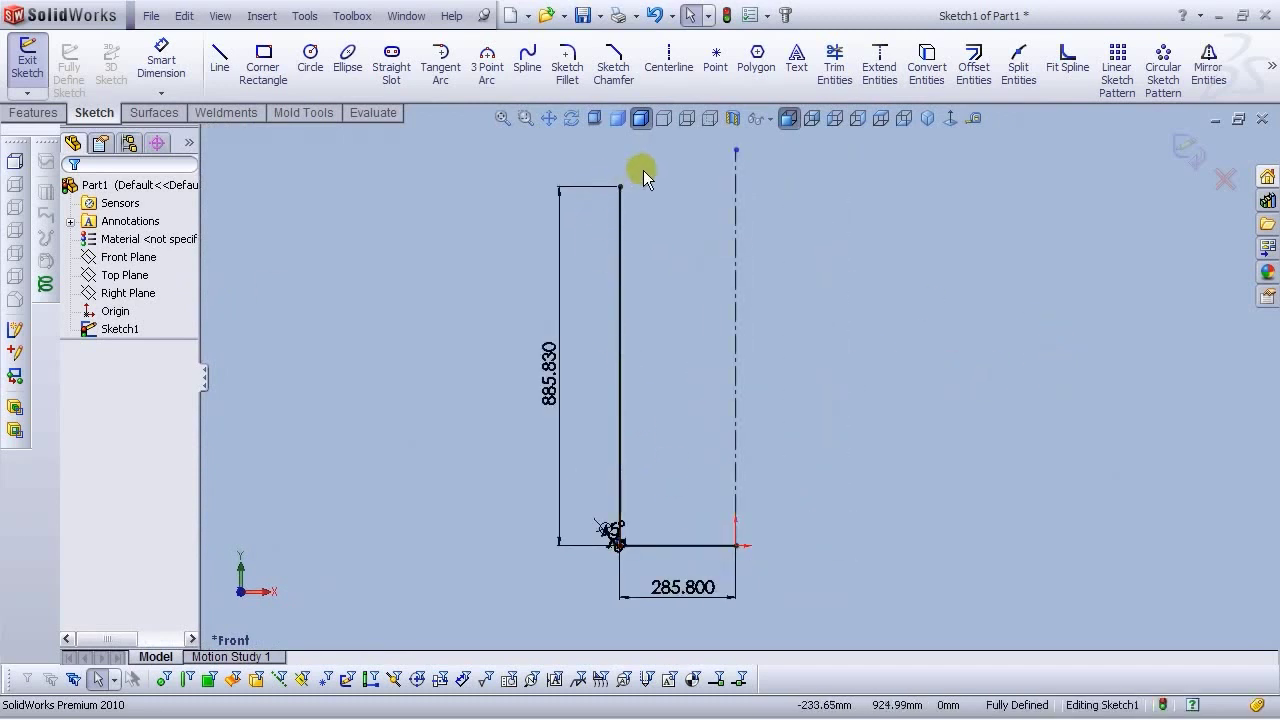
{"action": "scroll", "coordinate": [644, 176], "scroll_direction": "down", "scroll_amount": 6}
{"action": "scroll", "coordinate": [650, 248], "scroll_direction": "down", "scroll_amount": 1}
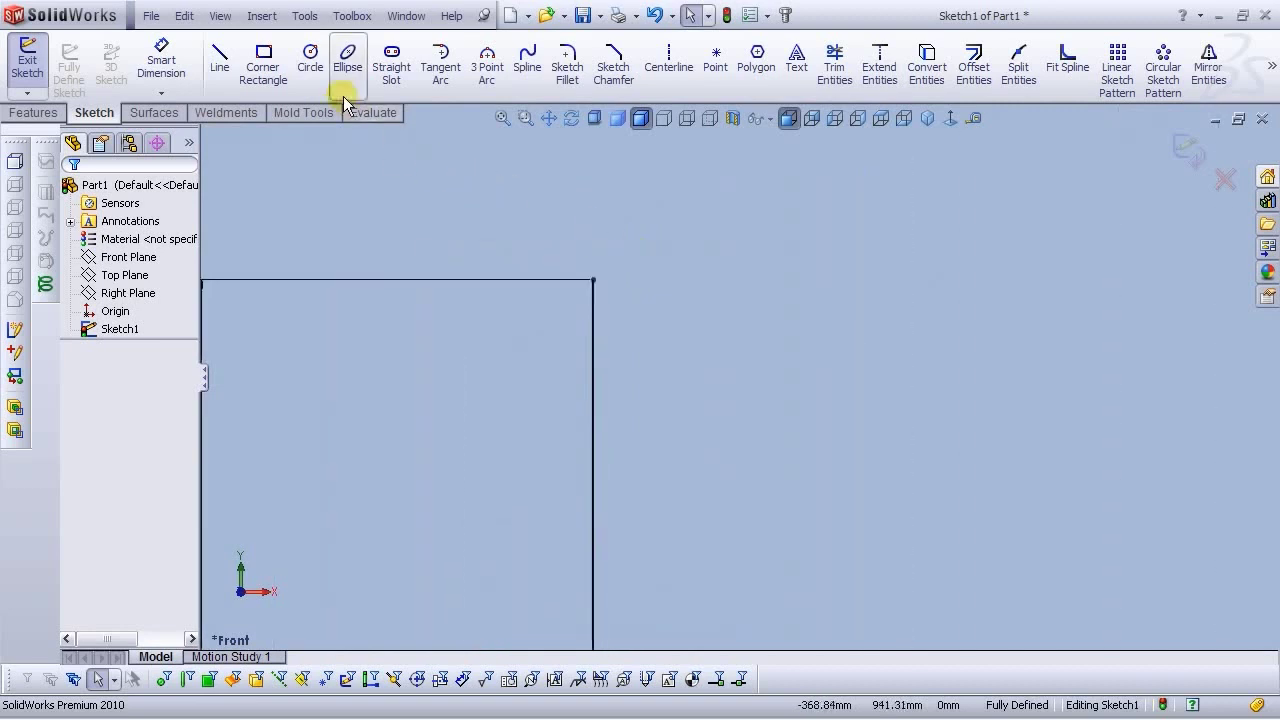
{"action": "left_click", "coordinate": [310, 60]}
{"action": "left_click", "coordinate": [539, 280]}
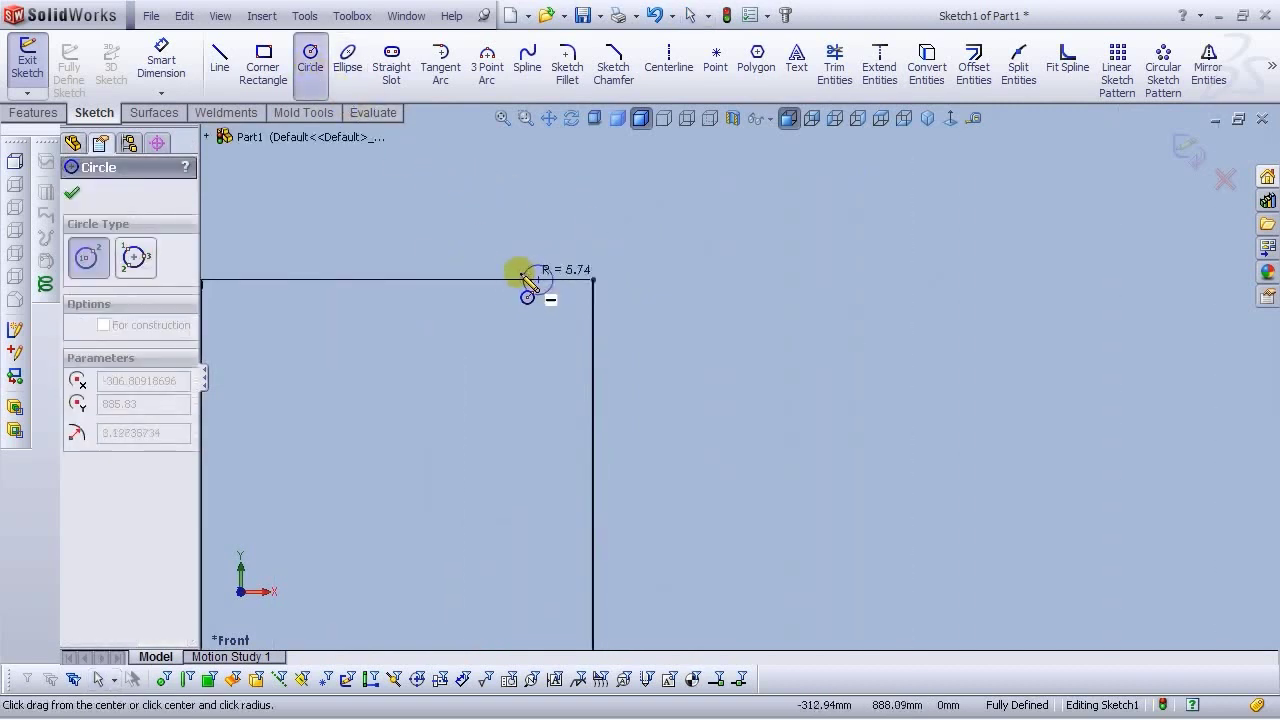
{"action": "left_click", "coordinate": [511, 279]}
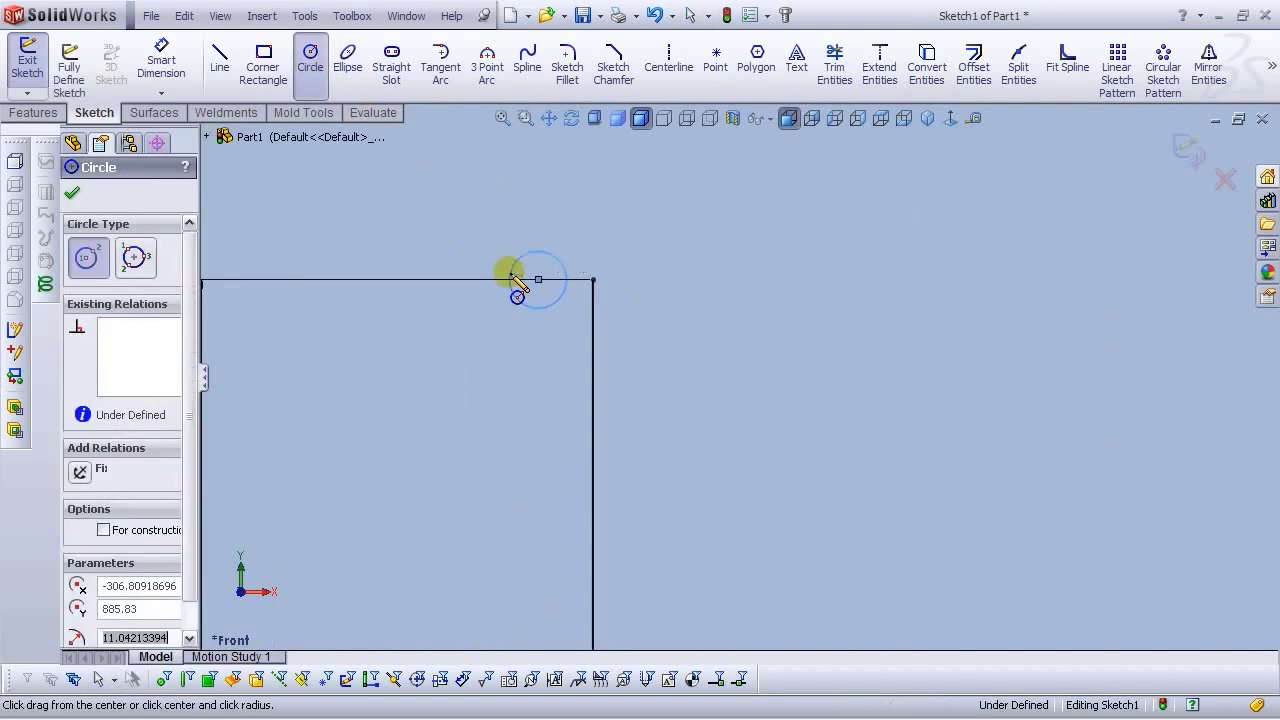
Dimension the upper circle's diameter to 13 mm
{"action": "left_click", "coordinate": [175, 63]}
{"action": "left_click", "coordinate": [520, 262]}
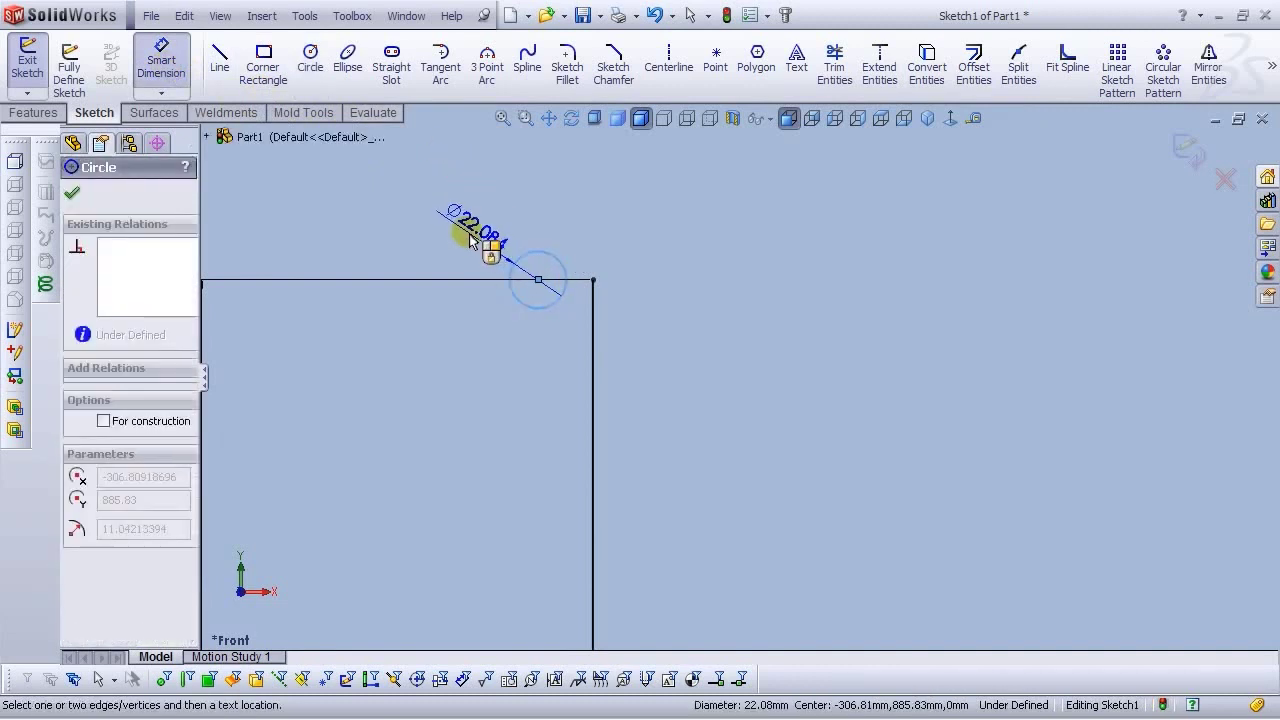
{"action": "left_click", "coordinate": [543, 257]}
{"action": "left_click", "coordinate": [588, 286]}
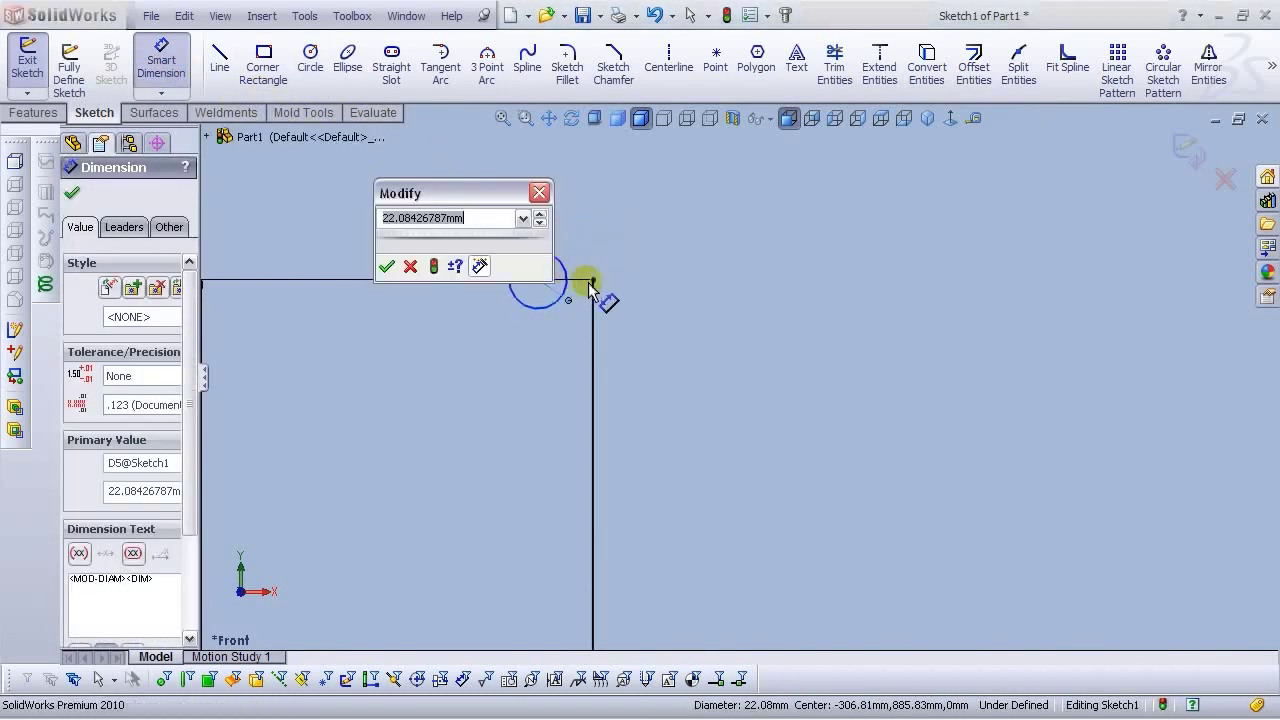
{"action": "type", "text": "13"}
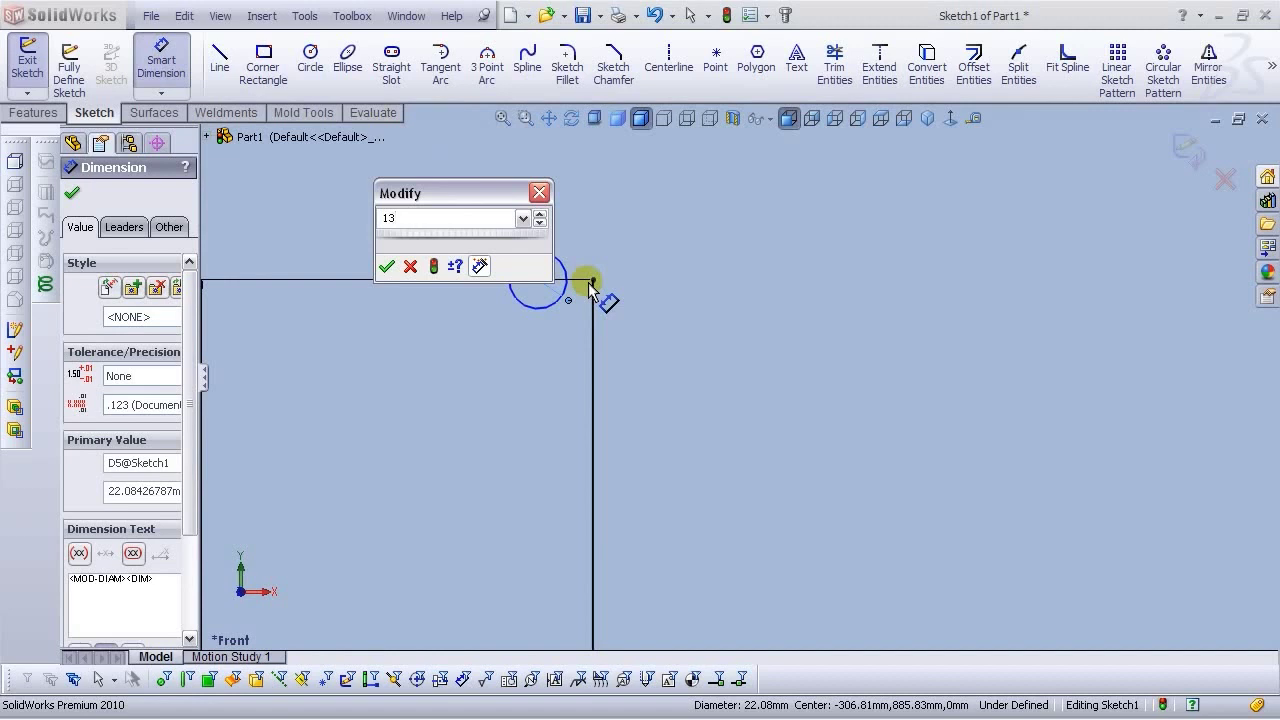
{"action": "key", "text": "Return"}
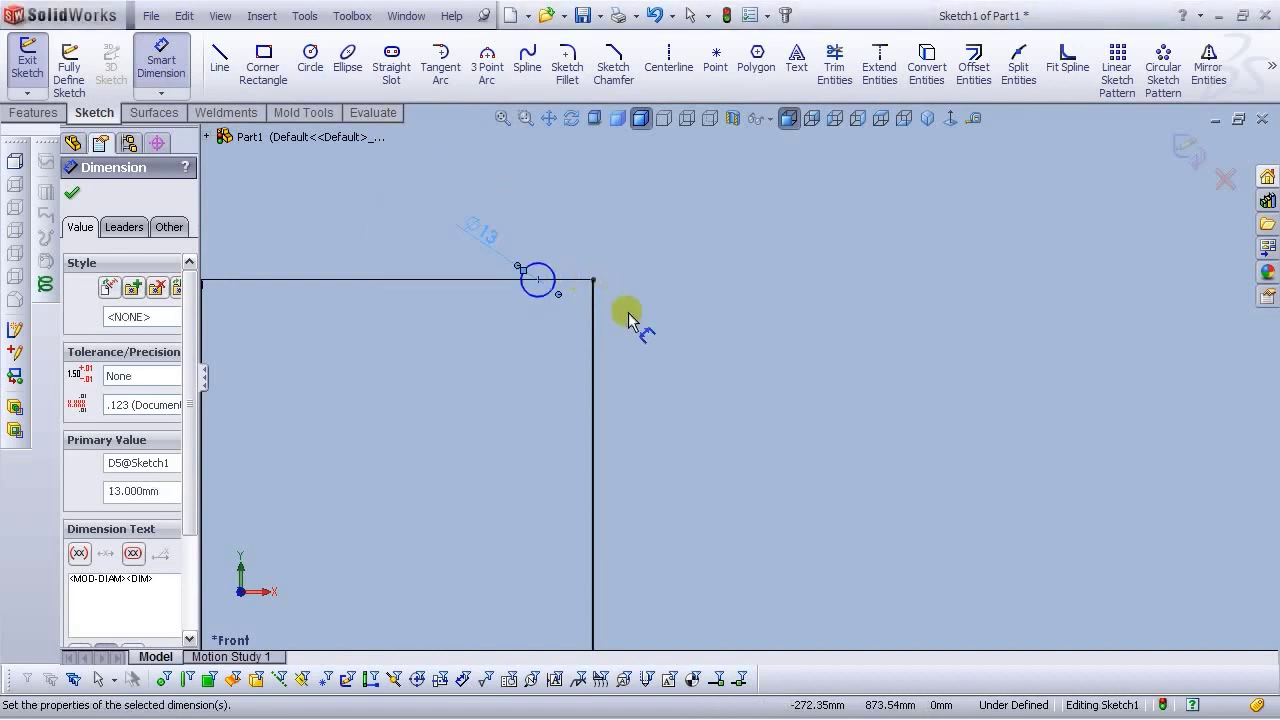
{"action": "key", "text": "Escape"}
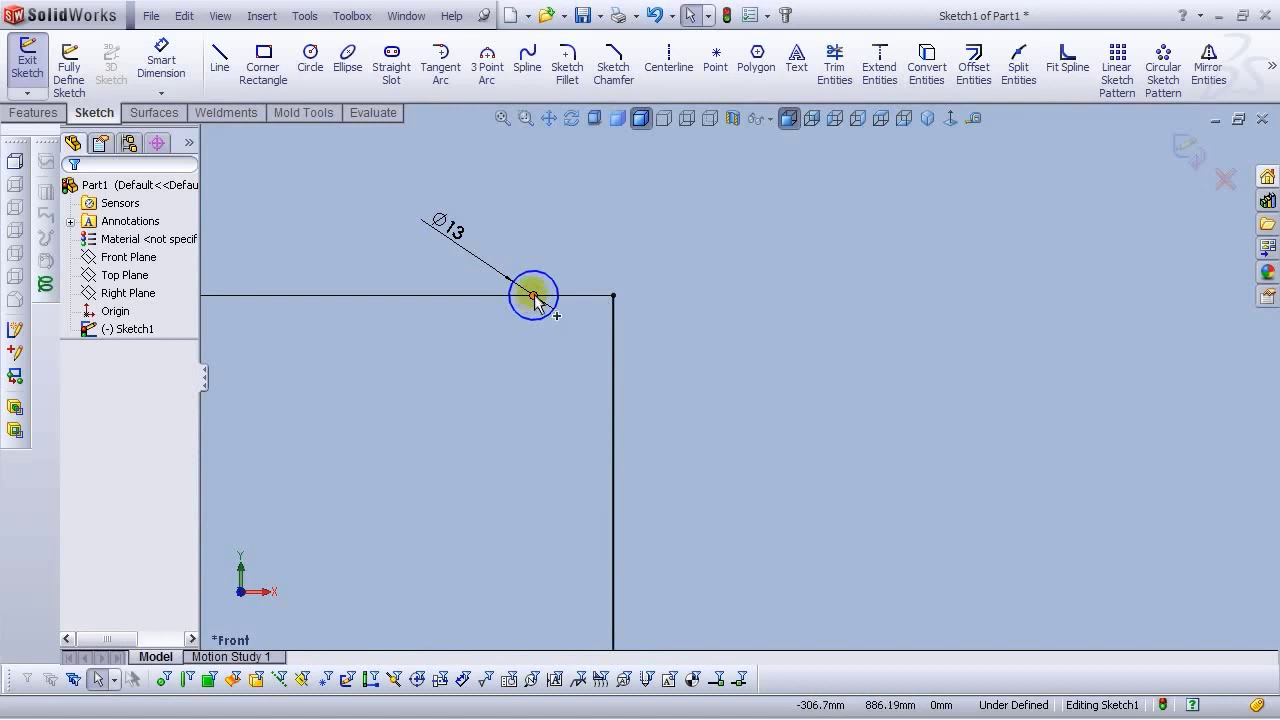
Add a horizontal relation between the upper circle's centre and the vertical line's upper endpoint
{"action": "left_click", "coordinate": [534, 296]}
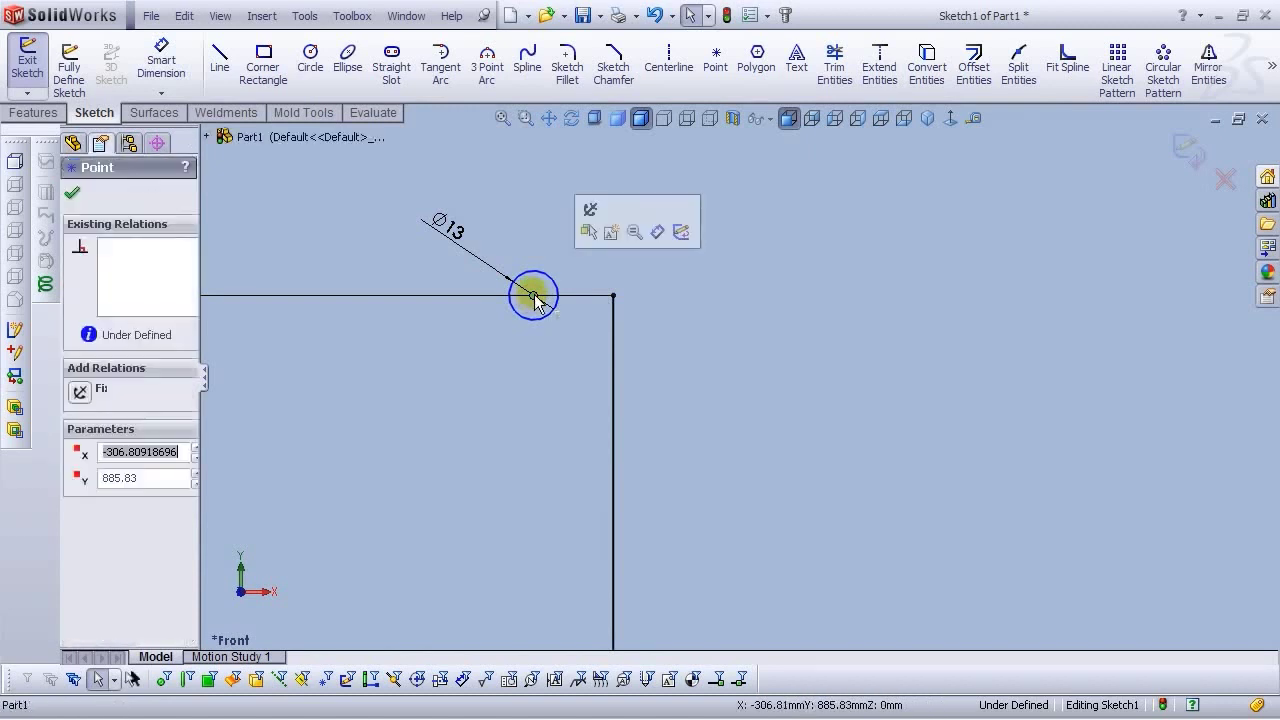
{"action": "left_click", "coordinate": [612, 295], "text": "ctrl"}
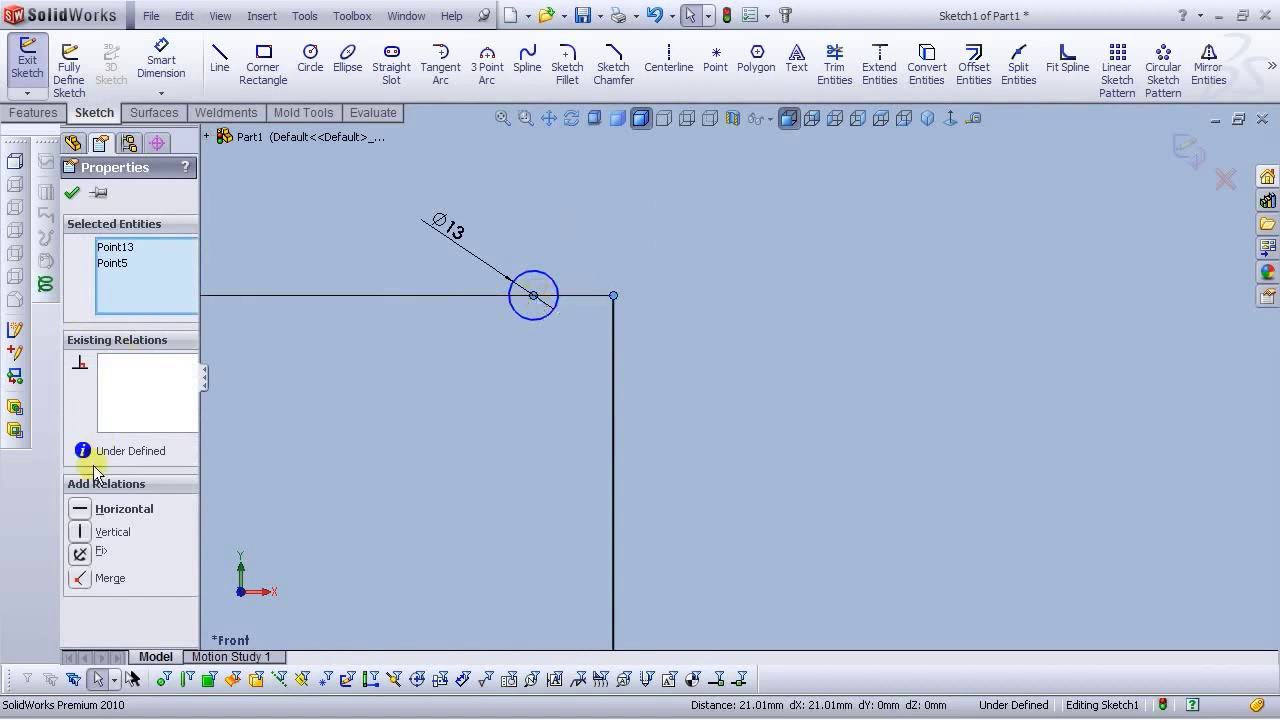
{"action": "left_click", "coordinate": [79, 508]}
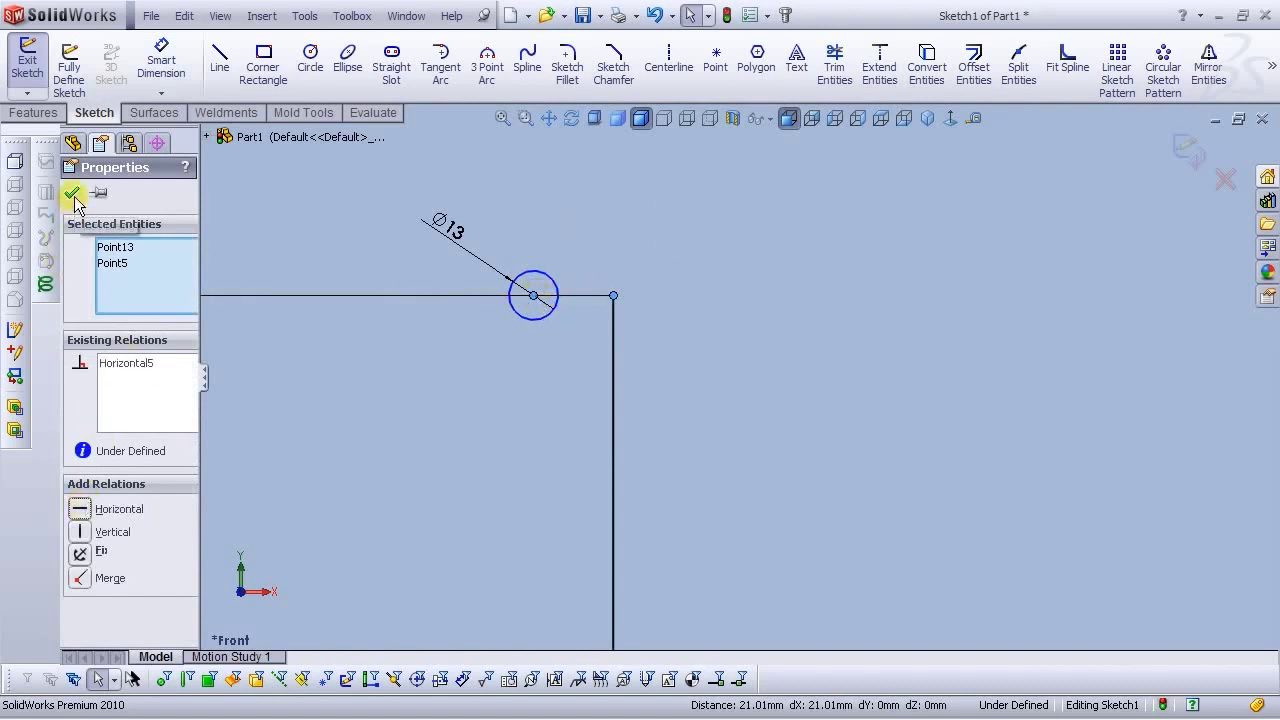
{"action": "left_click", "coordinate": [72, 193]}
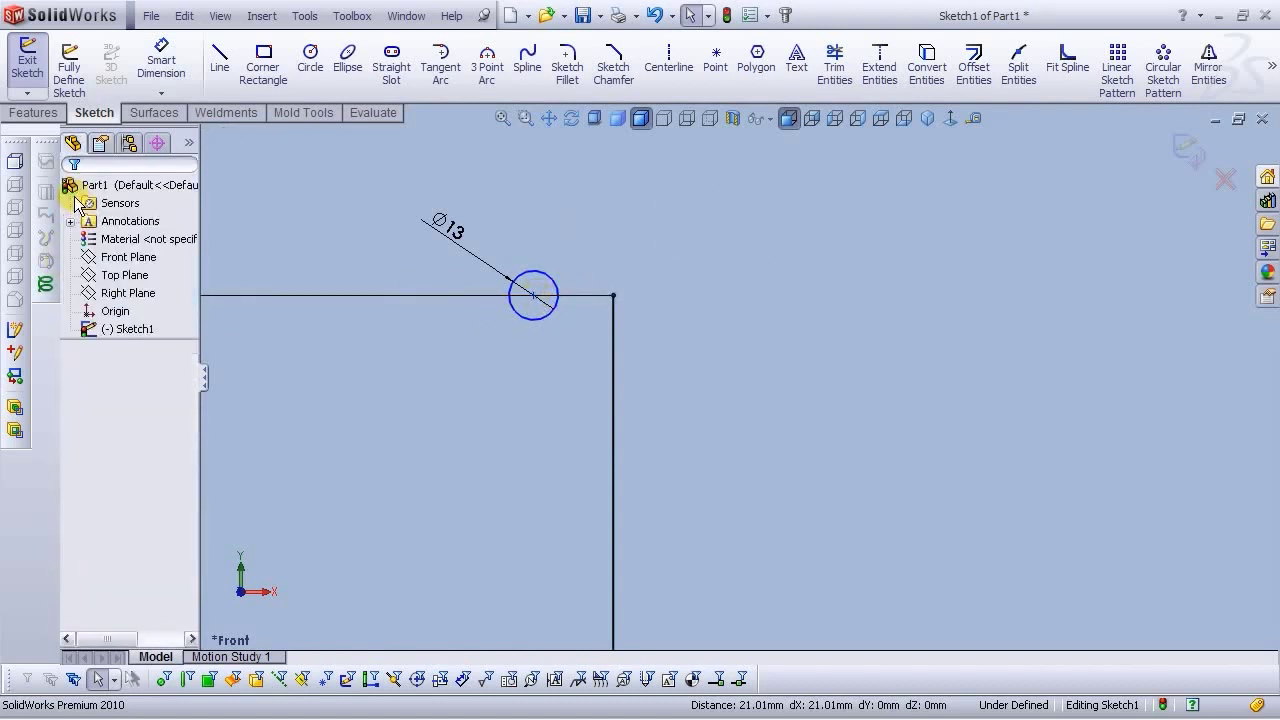
Make the upper circle tangent to the solid vertical line
{"action": "left_click", "coordinate": [556, 289]}
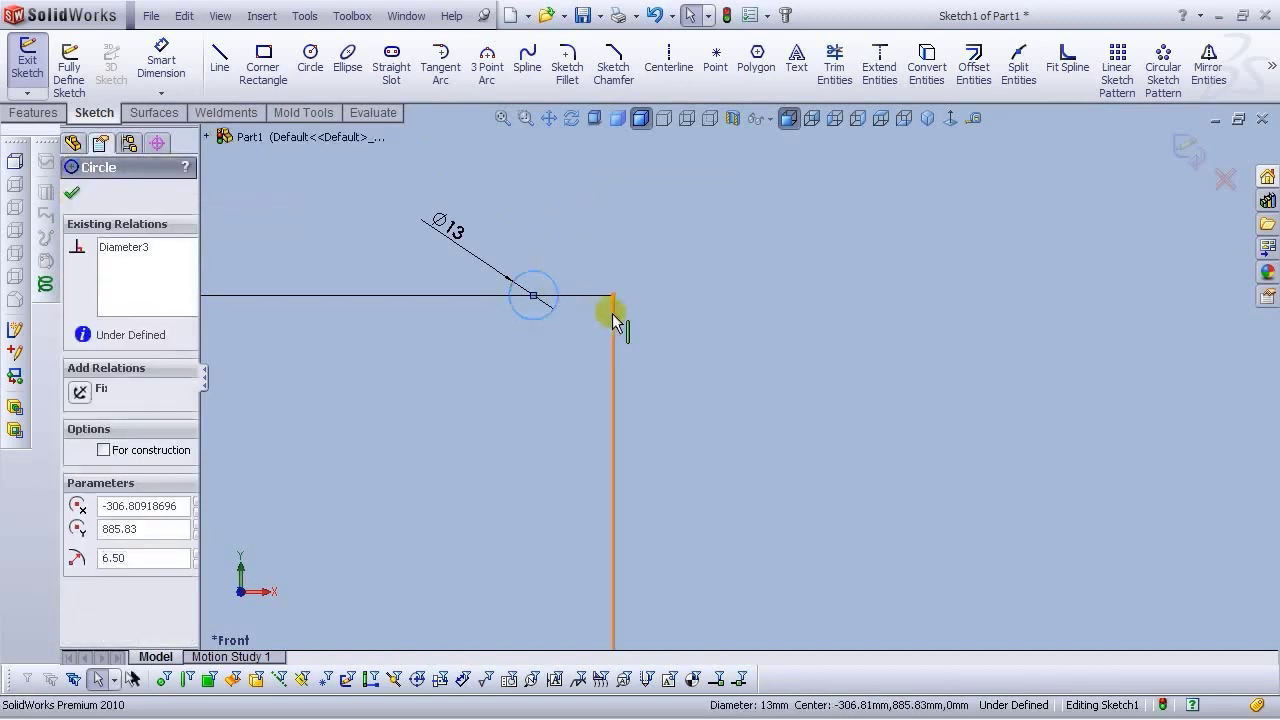
{"action": "left_click", "coordinate": [612, 313], "text": "ctrl"}
{"action": "left_click", "coordinate": [665, 230]}
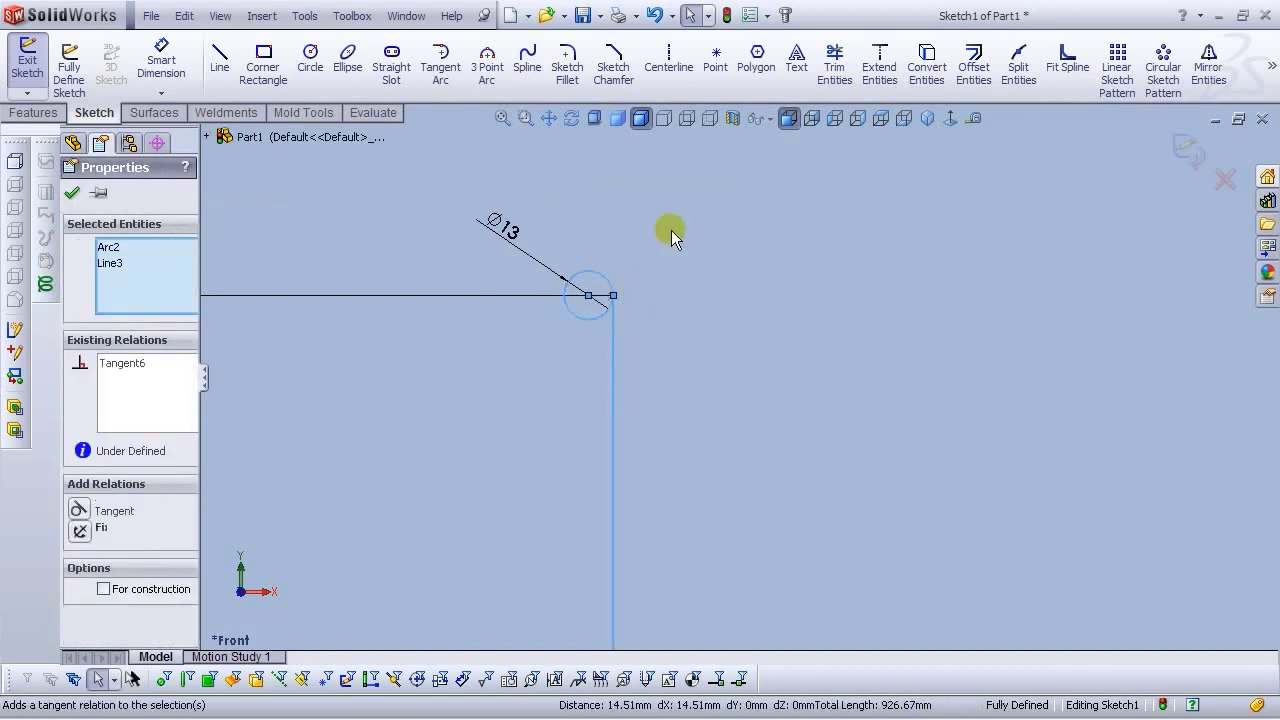
{"action": "left_click", "coordinate": [671, 230]}
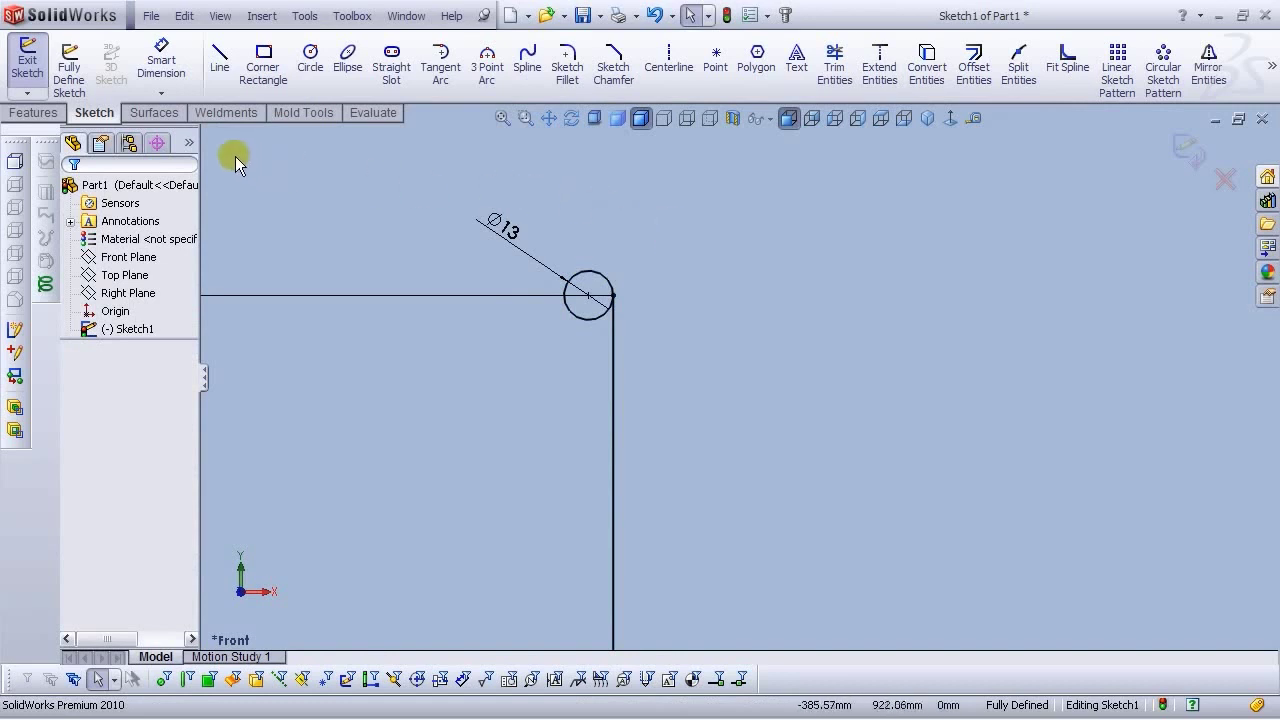
Sketch a short vertical centerline downward from the upper circle's centre, ending below the circle
{"action": "left_click", "coordinate": [588, 296]}
{"action": "left_click", "coordinate": [588, 352]}
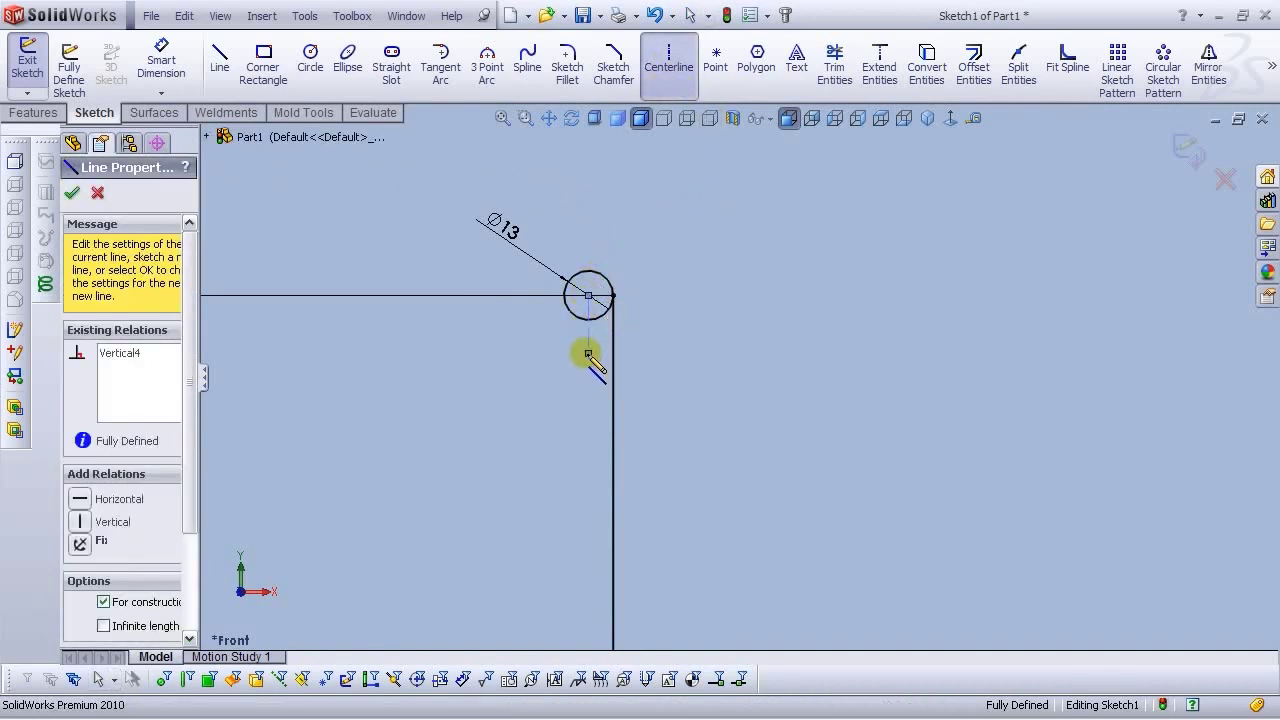
{"action": "right_click", "coordinate": [590, 354]}
{"action": "left_click", "coordinate": [630, 322]}
Sketch a slanted centerline about 16 mm long from the upper circle's centre, down and away from the solid vertical line
{"action": "left_click", "coordinate": [664, 70]}
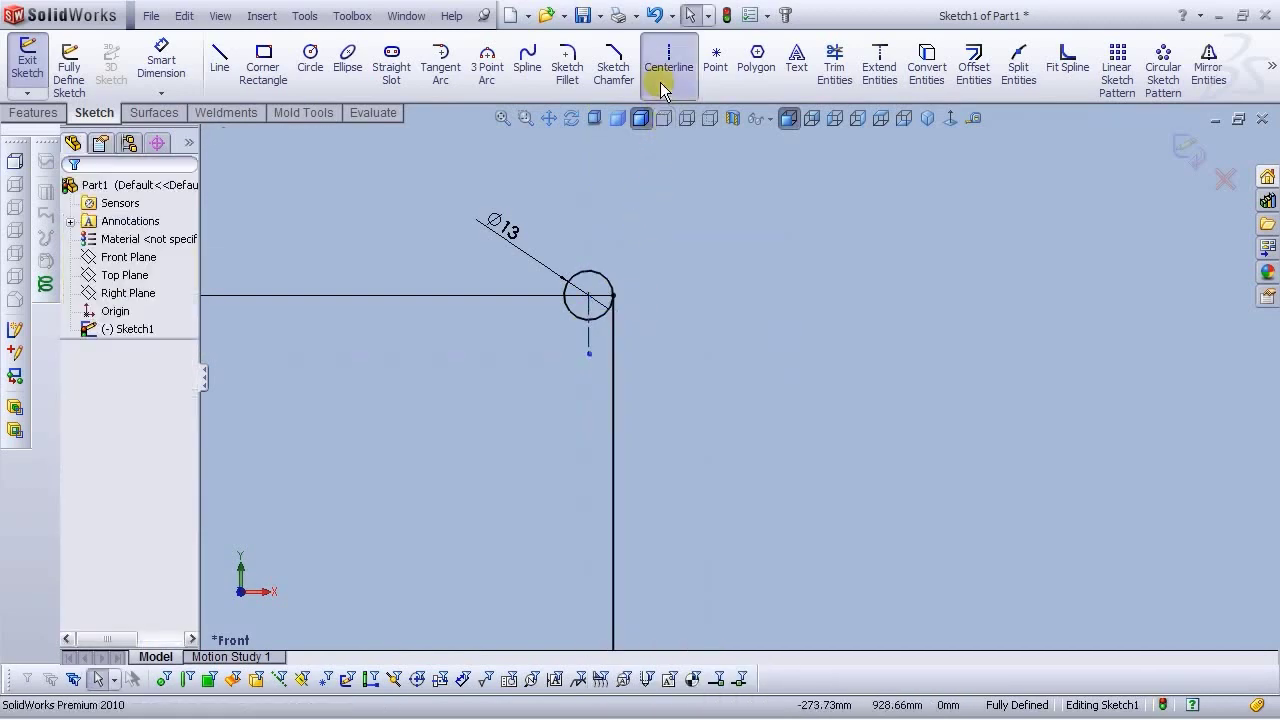
{"action": "left_click", "coordinate": [588, 296]}
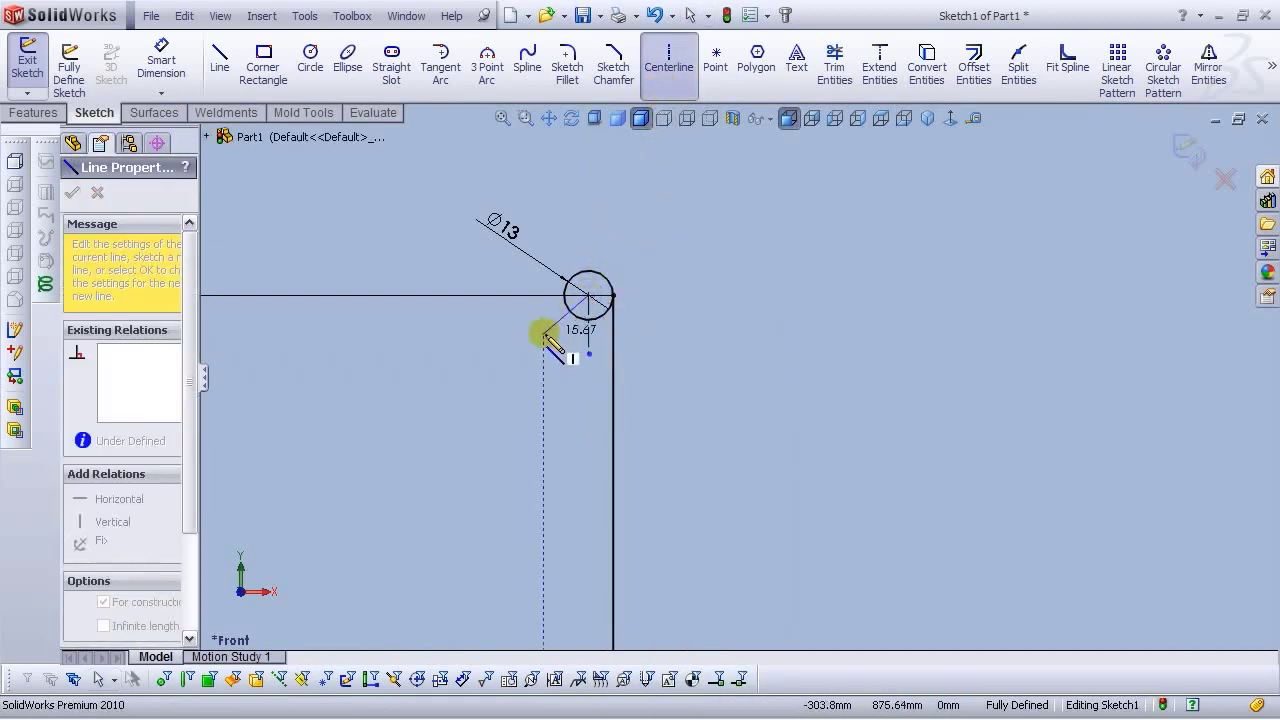
{"action": "left_click", "coordinate": [543, 333]}
{"action": "right_click", "coordinate": [543, 333]}
{"action": "left_click", "coordinate": [590, 323]}
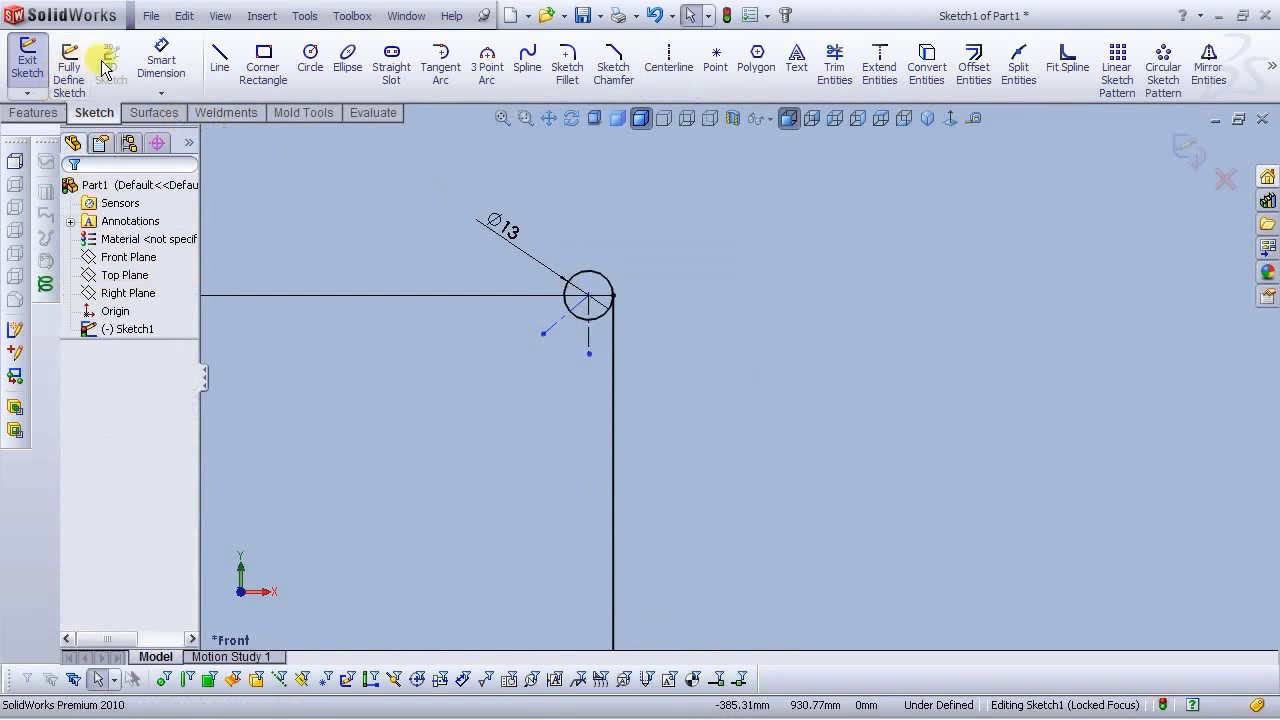
Dimension the angle between the slanted and vertical centerlines at the upper circle as 45°
{"action": "left_click", "coordinate": [157, 68]}
{"action": "left_click", "coordinate": [556, 323]}
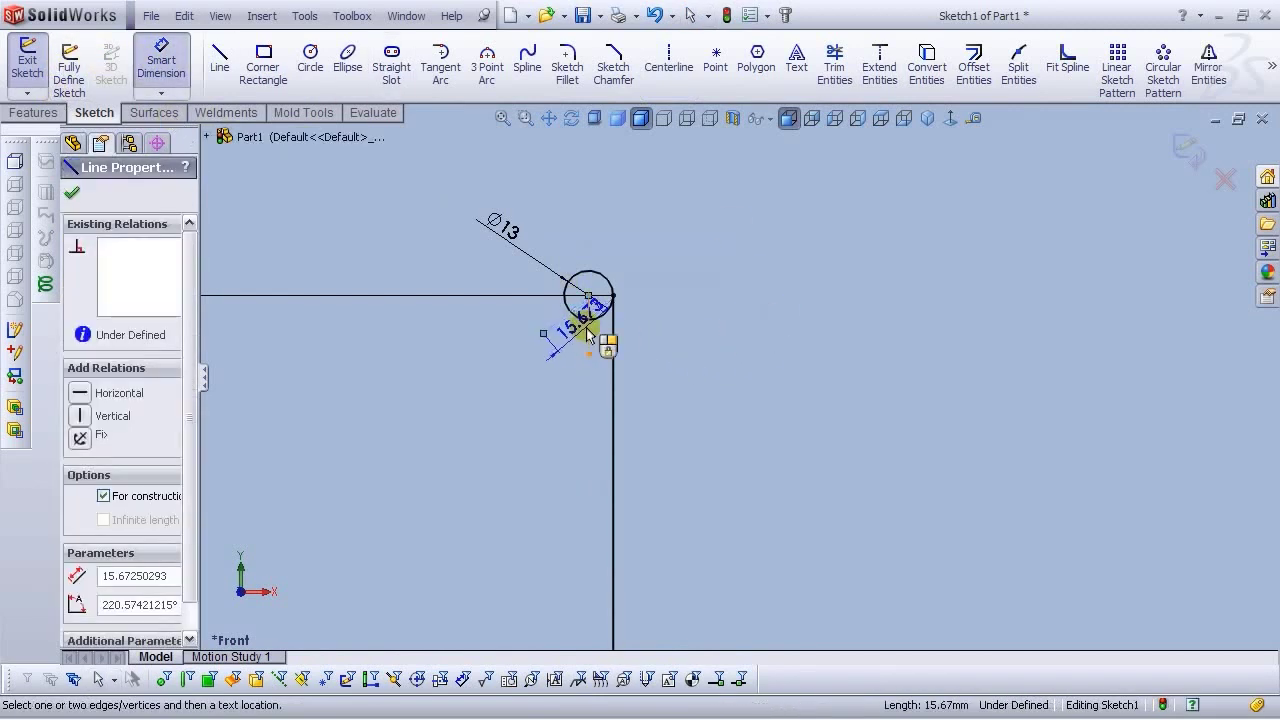
{"action": "left_click", "coordinate": [608, 340]}
{"action": "left_click", "coordinate": [866, 331]}
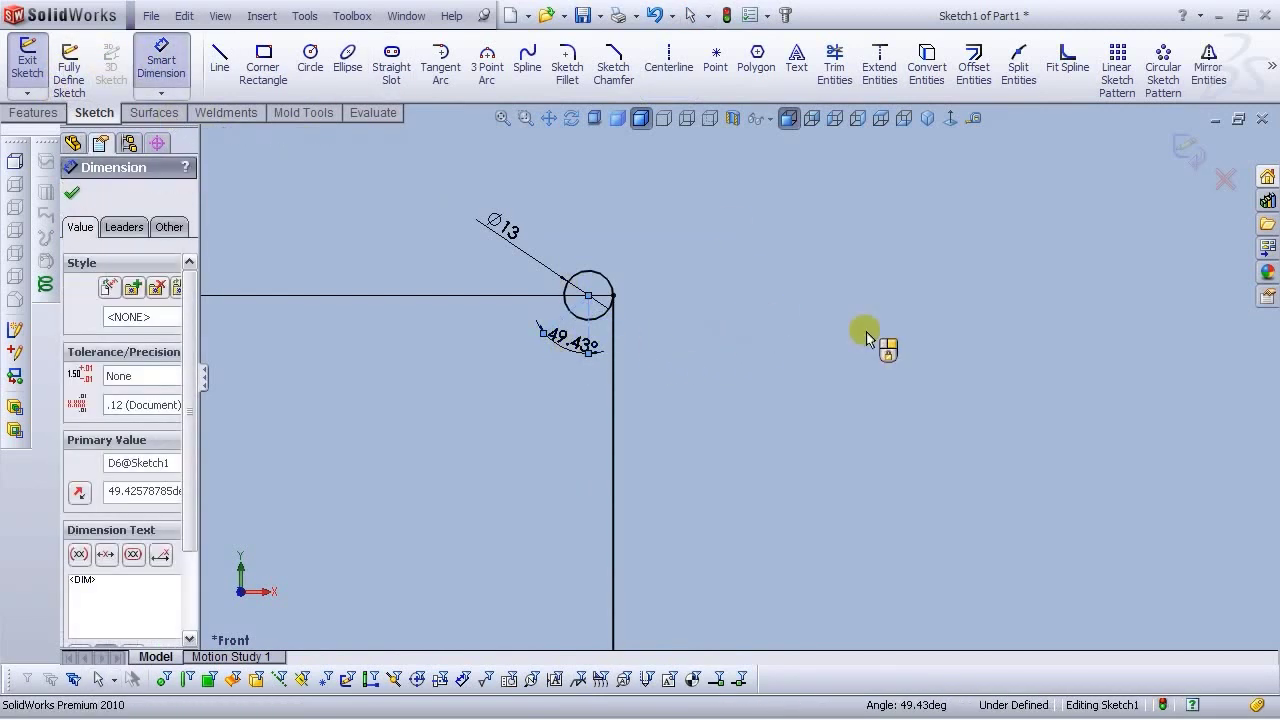
{"action": "type", "text": "45"}
{"action": "key", "text": "Return"}
{"action": "left_click", "coordinate": [866, 331]}
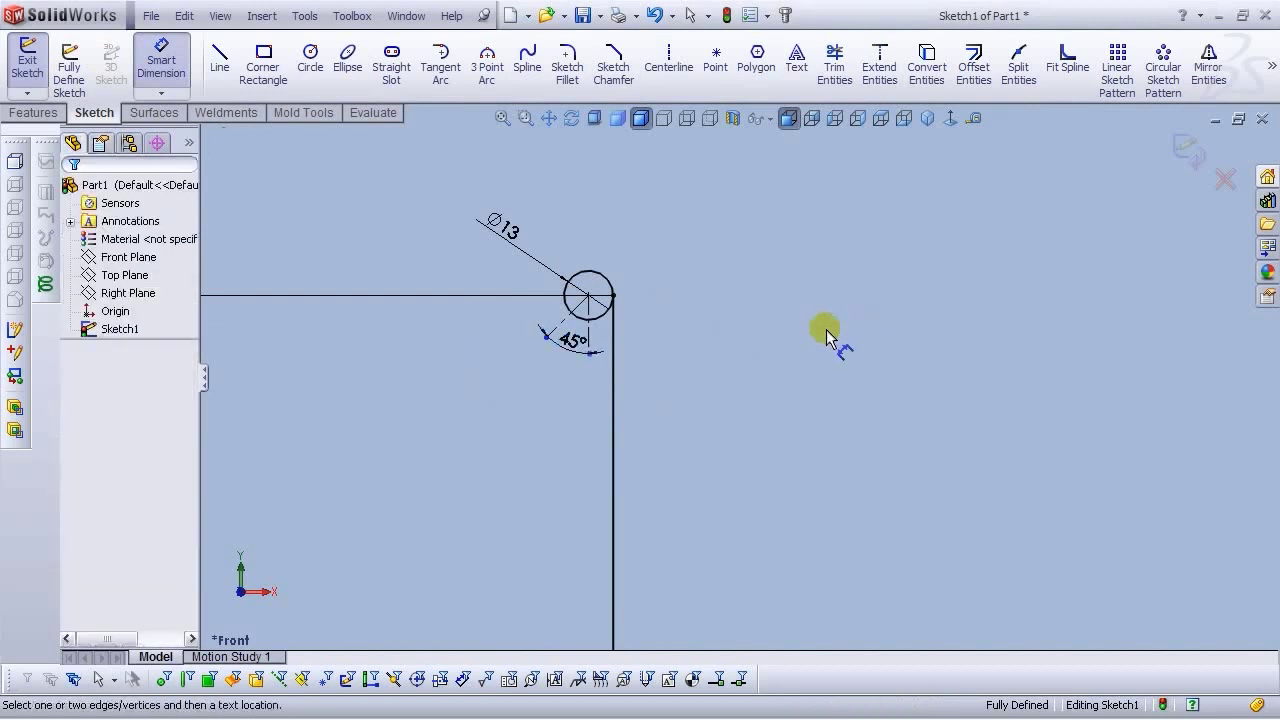
Trim away the lower part of the upper circle between the slanted centerline and the solid vertical line
{"action": "left_click", "coordinate": [832, 66]}
{"action": "scroll", "coordinate": [620, 330], "scroll_direction": "down", "scroll_amount": 5}
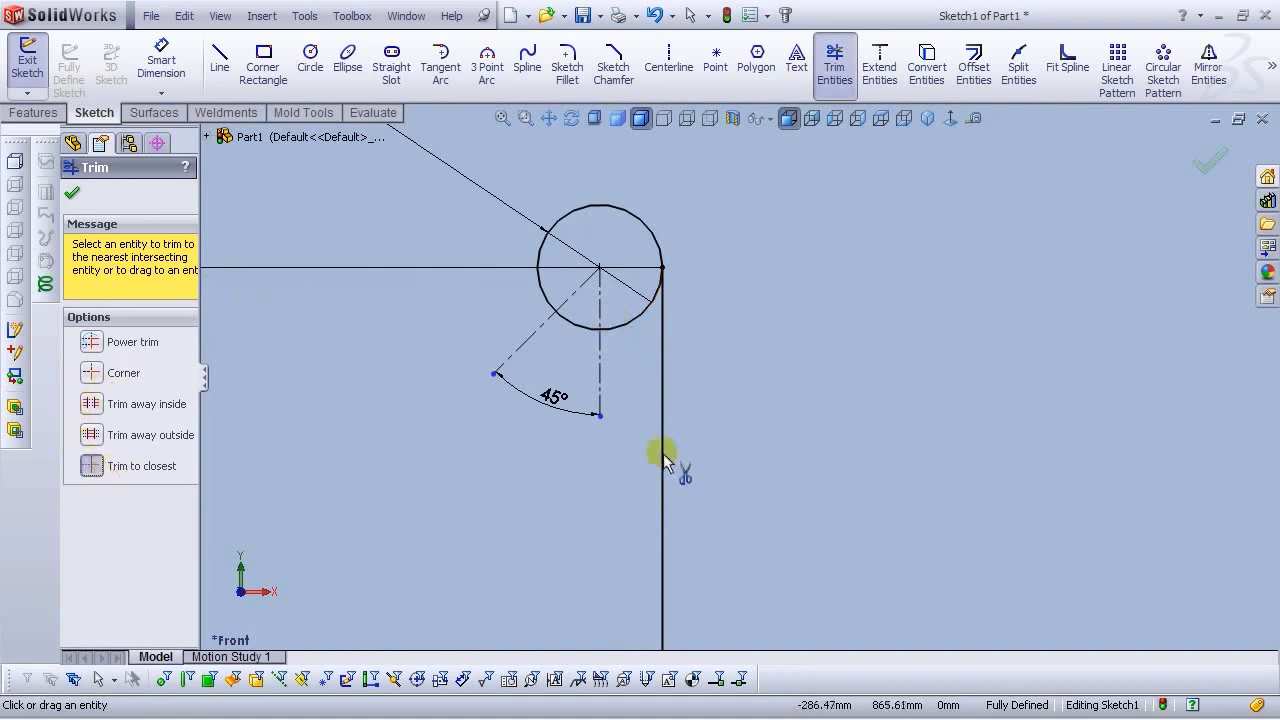
{"action": "left_click", "coordinate": [630, 326]}
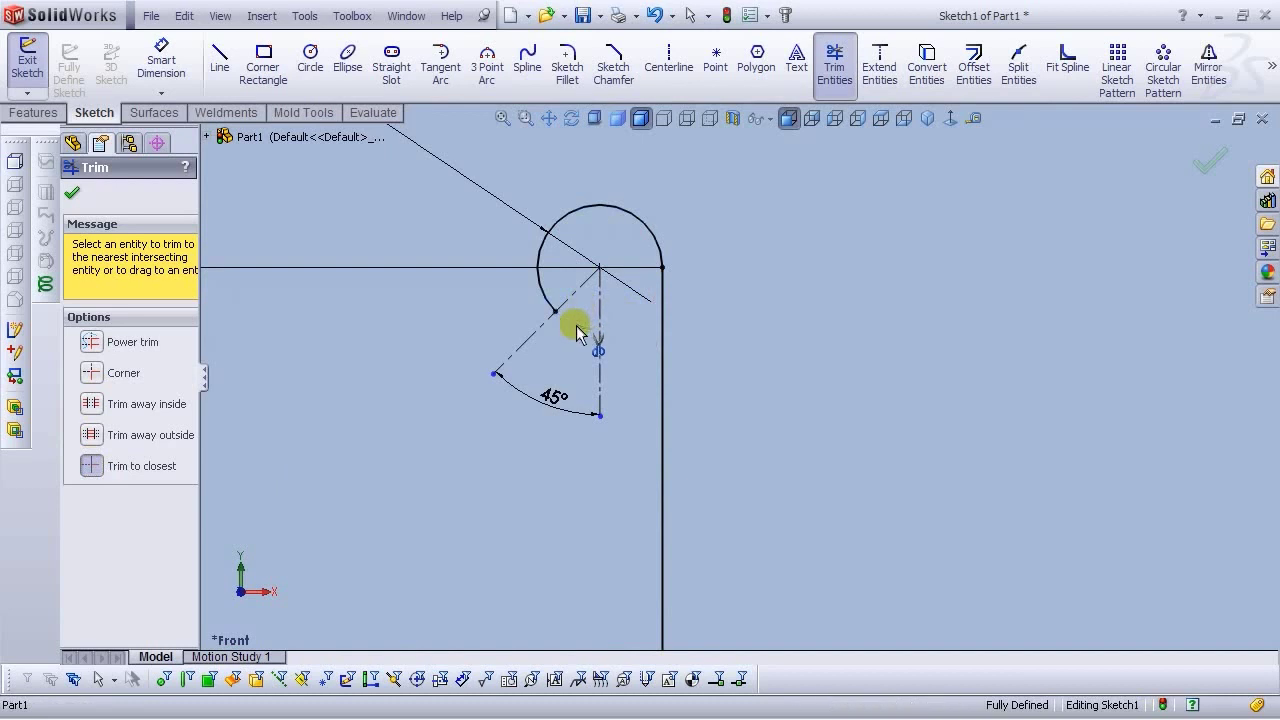
{"action": "left_click", "coordinate": [71, 193]}
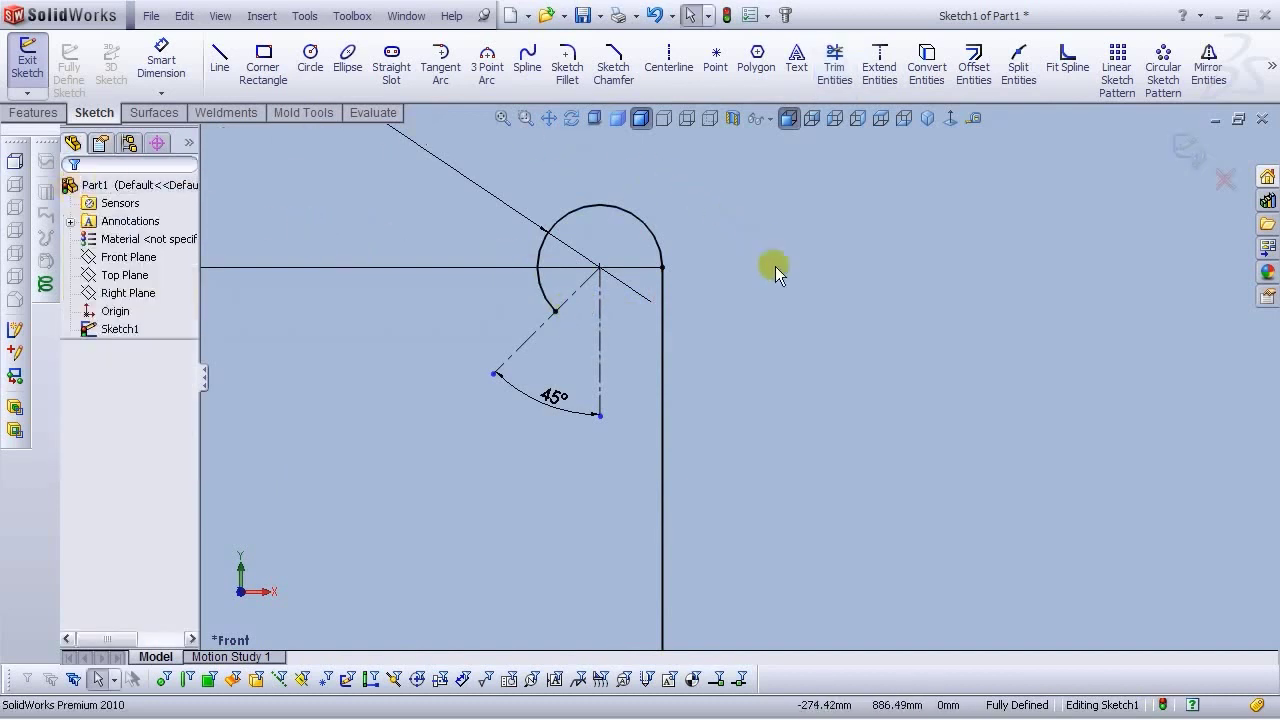
Sketch a circle about 51 mm in diameter beside the solid vertical line, on the side facing the central axis
{"action": "left_click", "coordinate": [503, 117]}
{"action": "scroll", "coordinate": [780, 186], "scroll_direction": "down", "scroll_amount": 3}
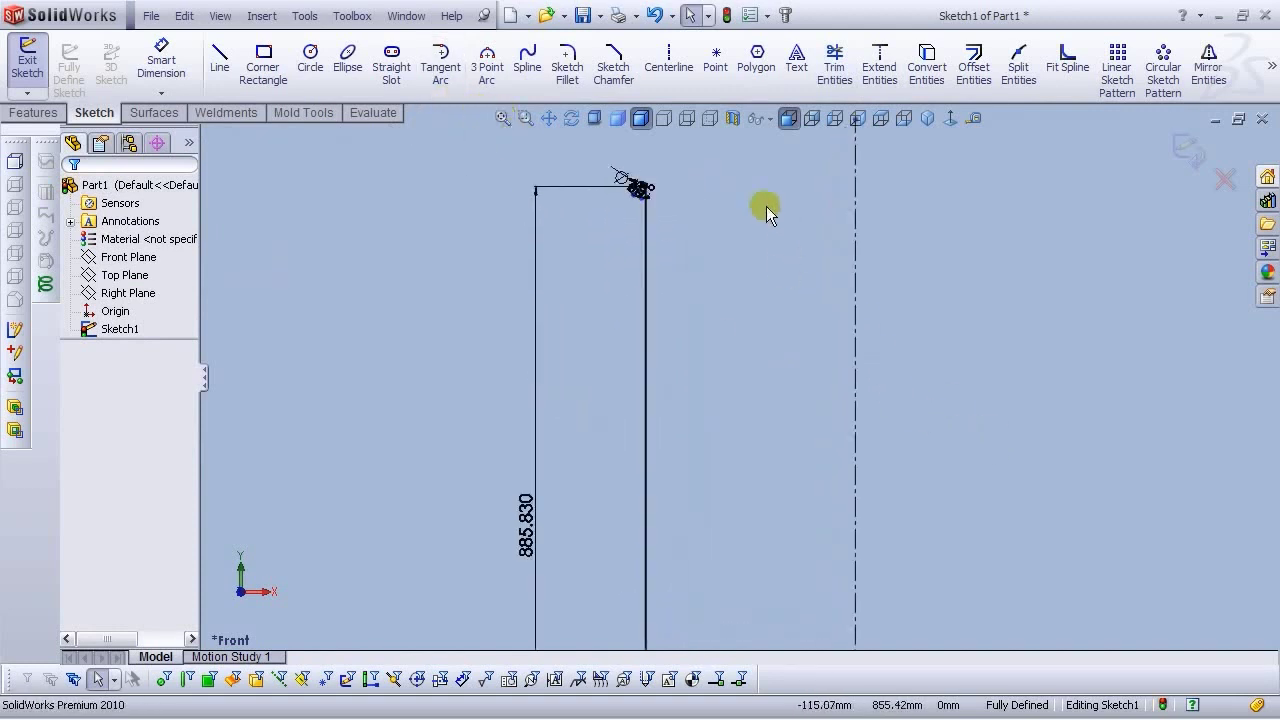
{"action": "scroll", "coordinate": [882, 445], "scroll_direction": "up", "scroll_amount": 2}
{"action": "scroll", "coordinate": [800, 495], "scroll_direction": "up", "scroll_amount": 2}
{"action": "scroll", "coordinate": [700, 503], "scroll_direction": "down", "scroll_amount": 2}
{"action": "scroll", "coordinate": [686, 511], "scroll_direction": "up", "scroll_amount": 2}
{"action": "scroll", "coordinate": [850, 360], "scroll_direction": "down", "scroll_amount": 1}
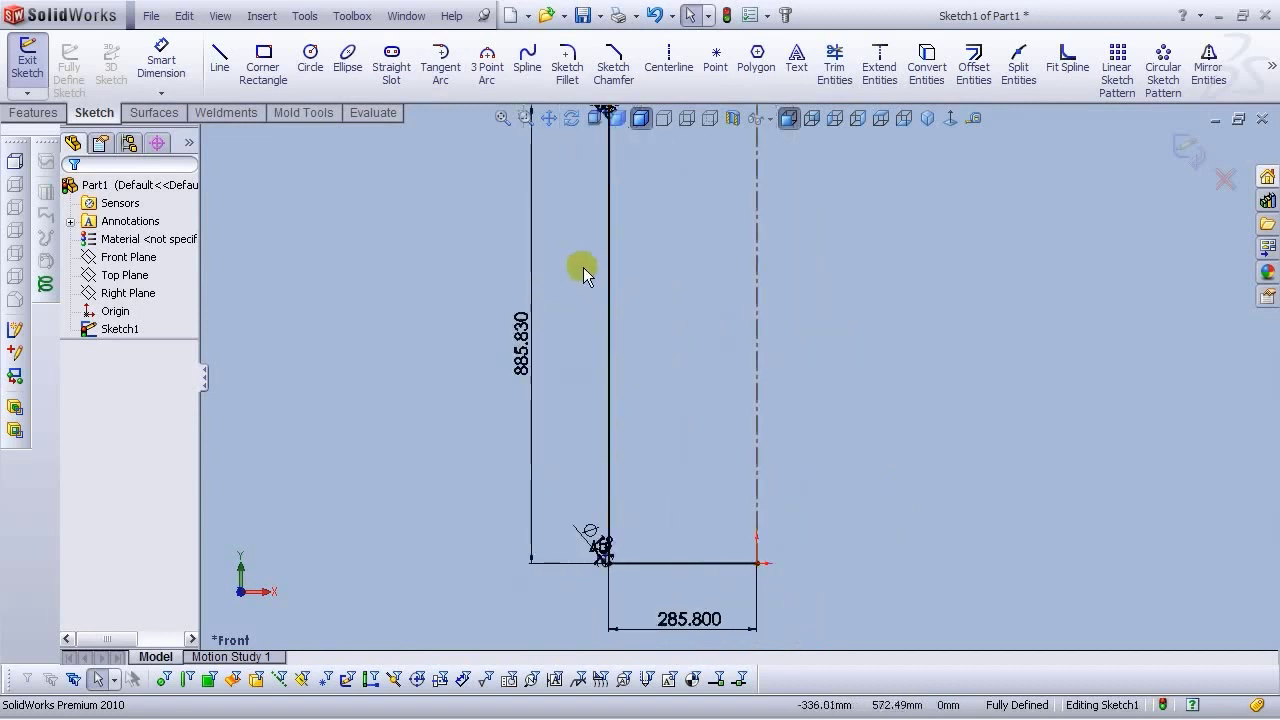
{"action": "scroll", "coordinate": [823, 306], "scroll_direction": "up", "scroll_amount": 1}
{"action": "scroll", "coordinate": [823, 306], "scroll_direction": "down", "scroll_amount": 1}
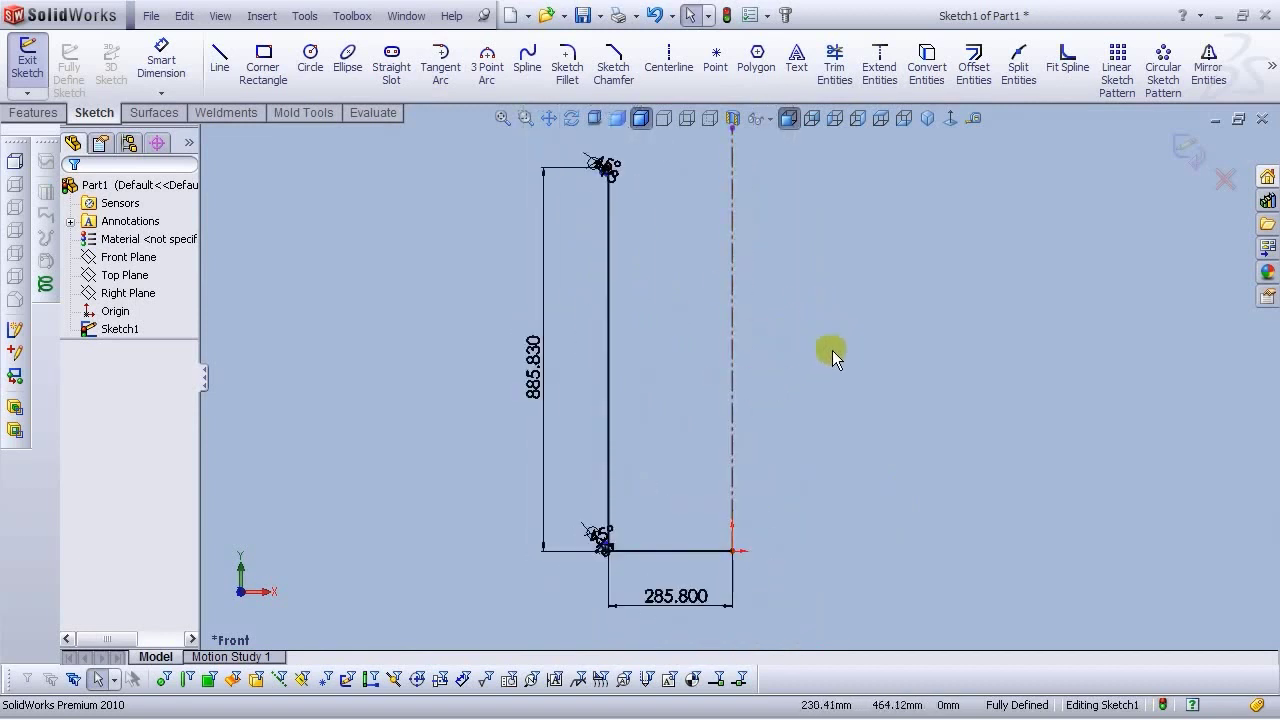
{"action": "left_click", "coordinate": [310, 62]}
{"action": "left_click", "coordinate": [626, 402]}
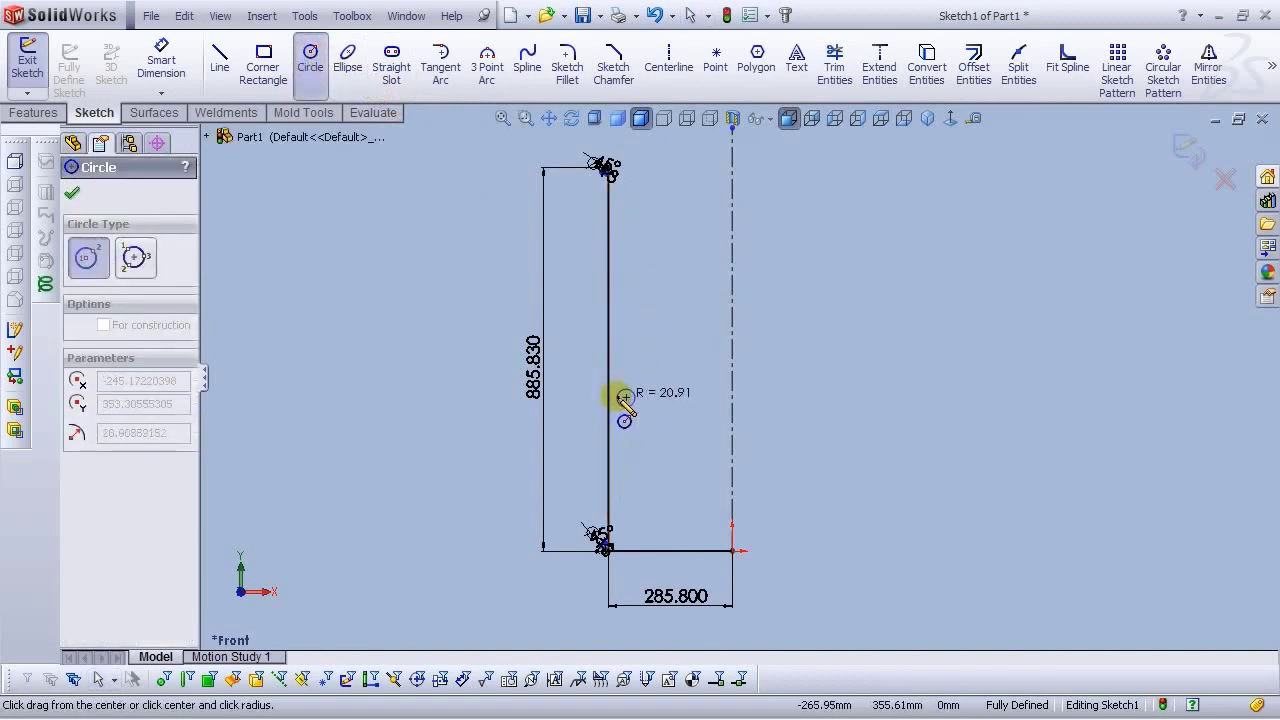
{"action": "left_click", "coordinate": [615, 398]}
Dimension the diameter of the circle between the vertical line and the axis as 25 mm
{"action": "left_click", "coordinate": [161, 62]}
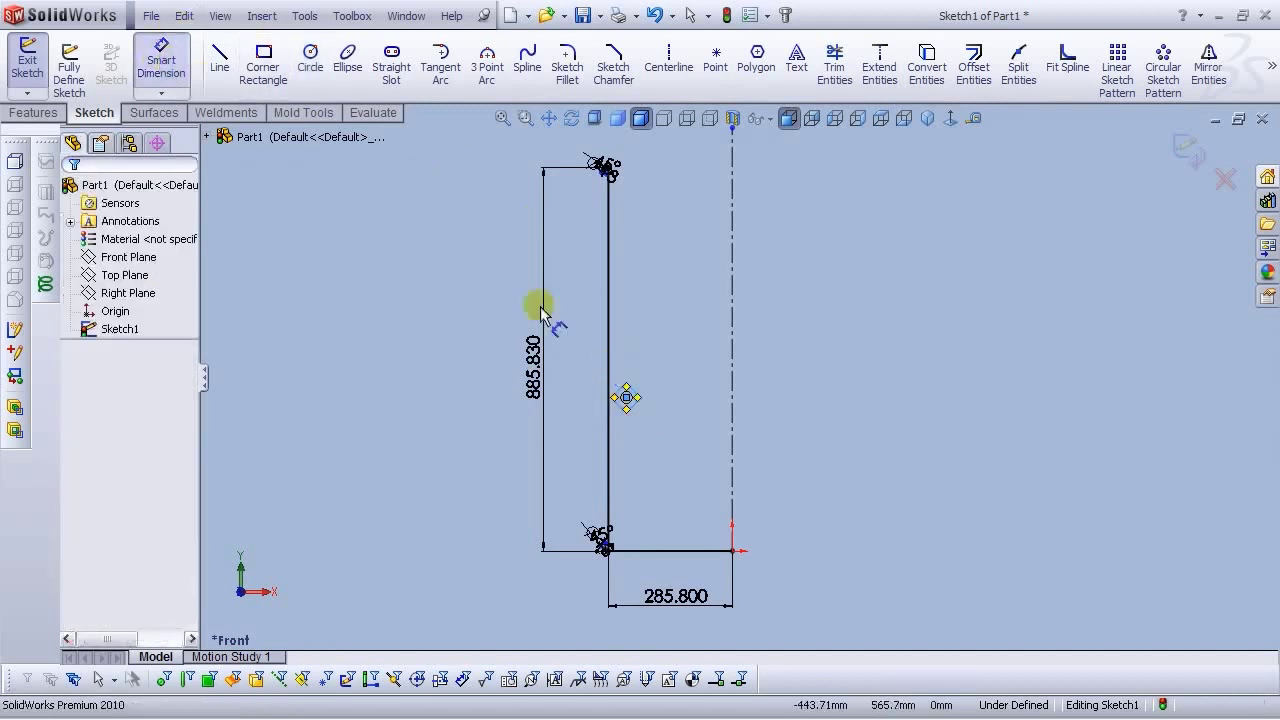
{"action": "scroll", "coordinate": [640, 404], "scroll_direction": "down", "scroll_amount": 5}
{"action": "left_click", "coordinate": [631, 378]}
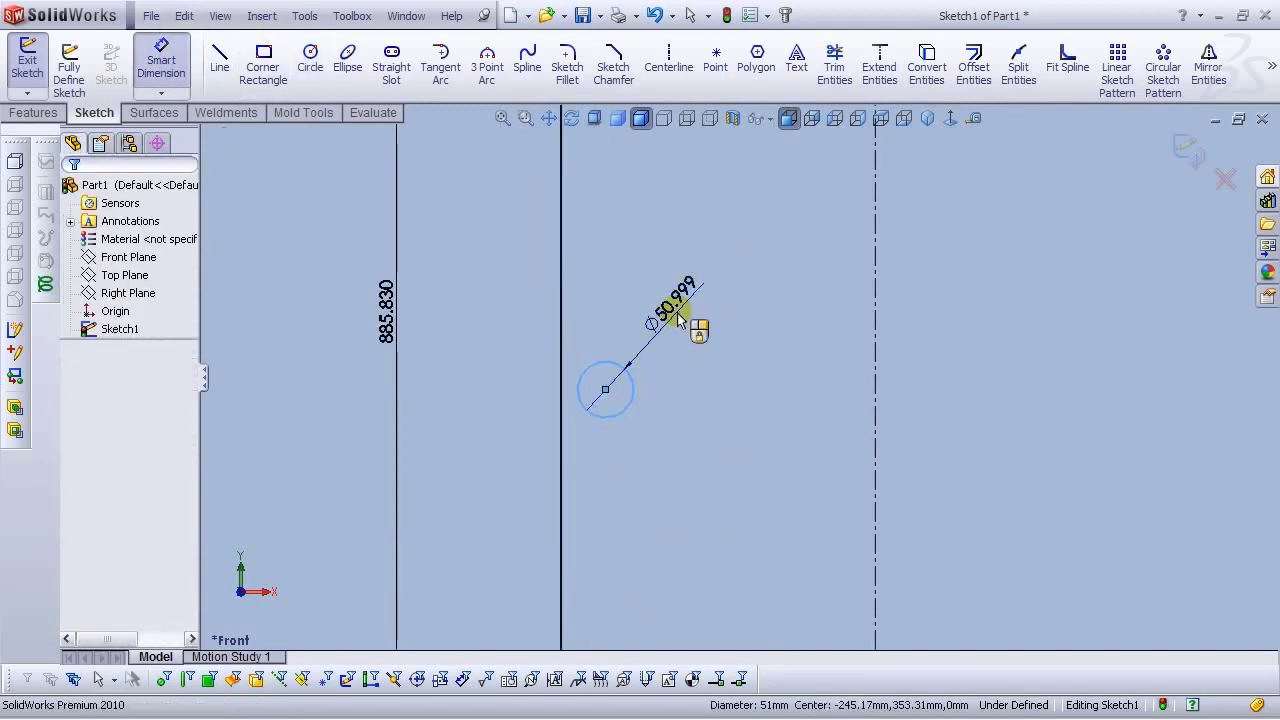
{"action": "left_click", "coordinate": [680, 318]}
{"action": "type", "text": "25"}
{"action": "key", "text": "Return"}
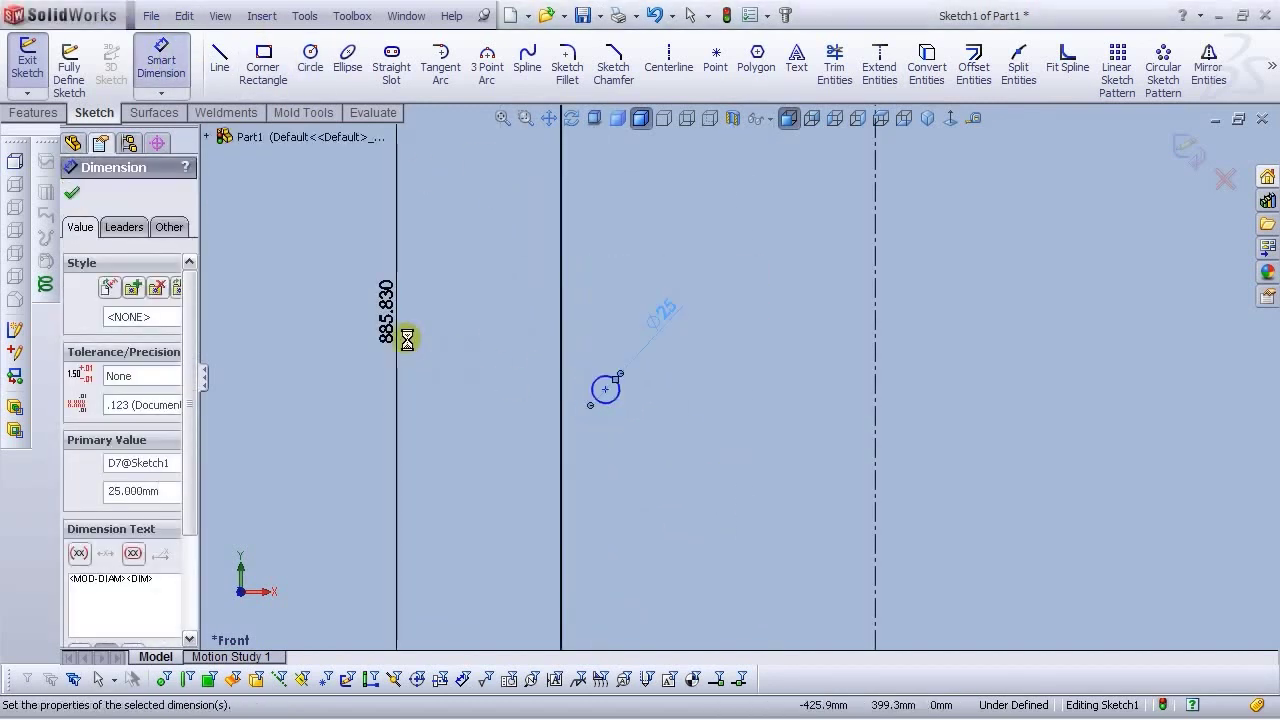
Dimension the height of the 25 mm circle's centre above the horizontal base line as 225 mm
{"action": "scroll", "coordinate": [686, 414], "scroll_direction": "up", "scroll_amount": 2}
{"action": "left_click", "coordinate": [642, 397]}
{"action": "scroll", "coordinate": [644, 402], "scroll_direction": "up", "scroll_amount": 2}
{"action": "left_click", "coordinate": [655, 609]}
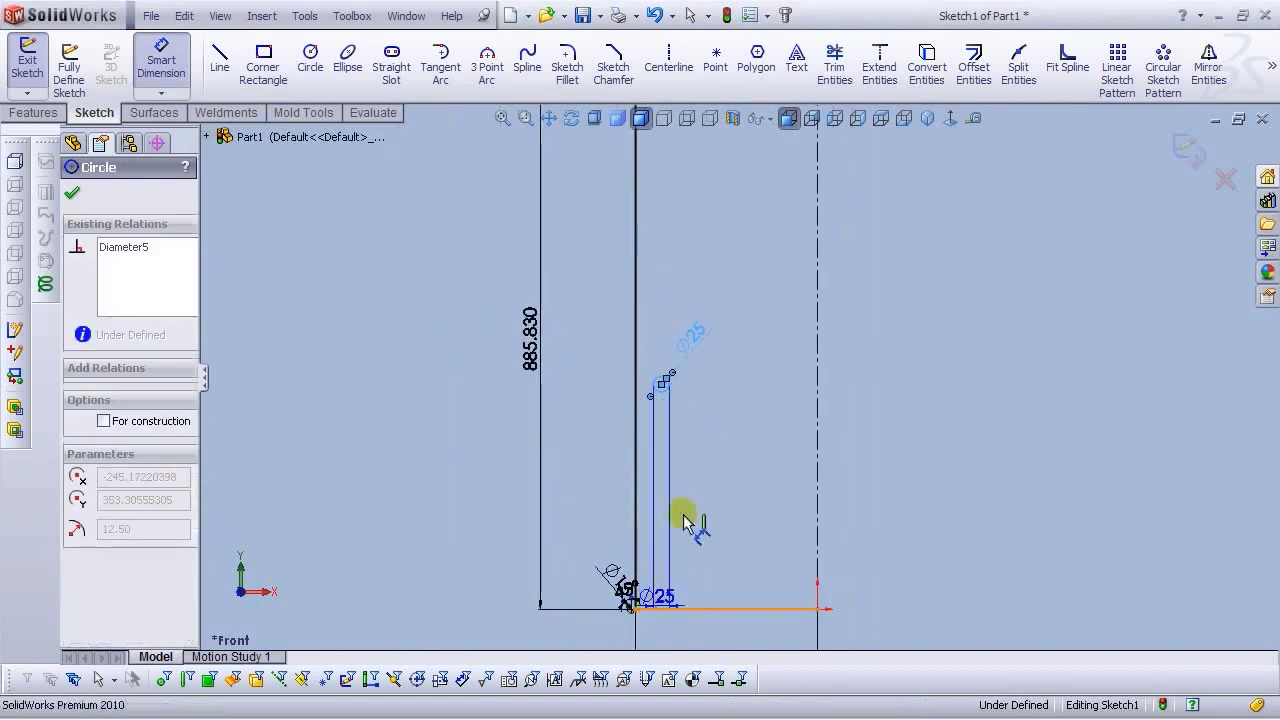
{"action": "left_click", "coordinate": [718, 495]}
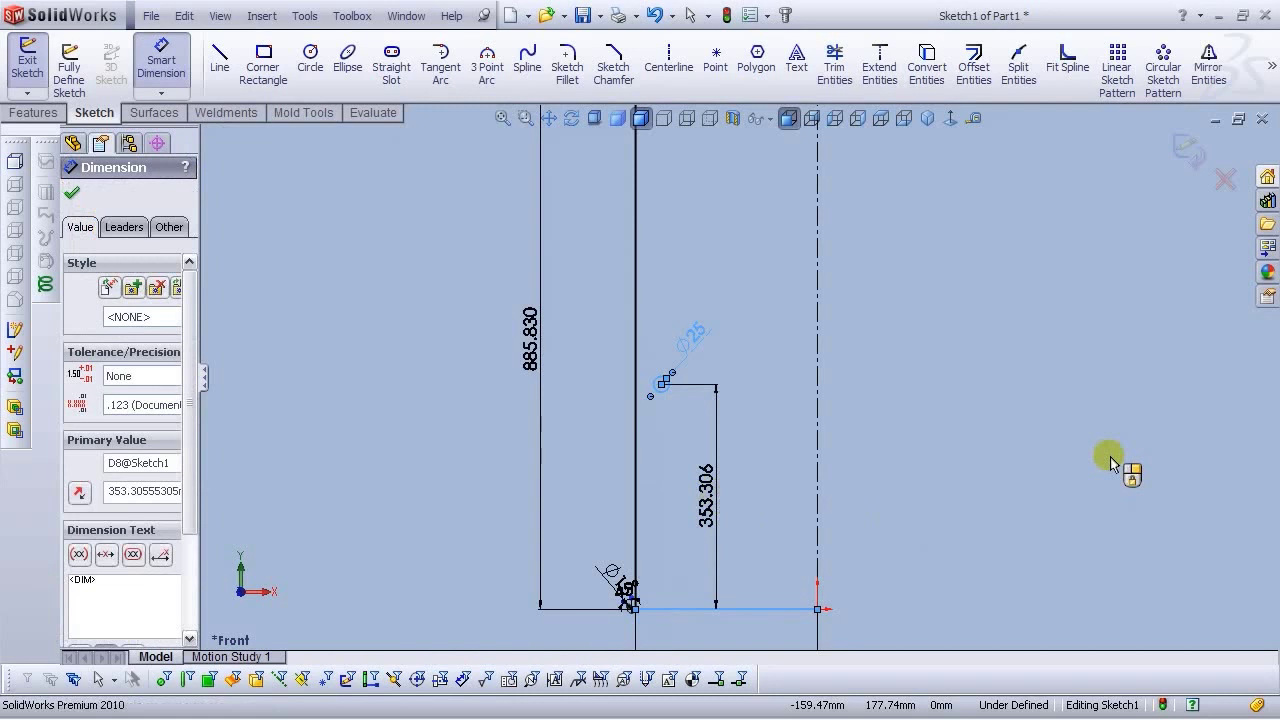
{"action": "type", "text": "225"}
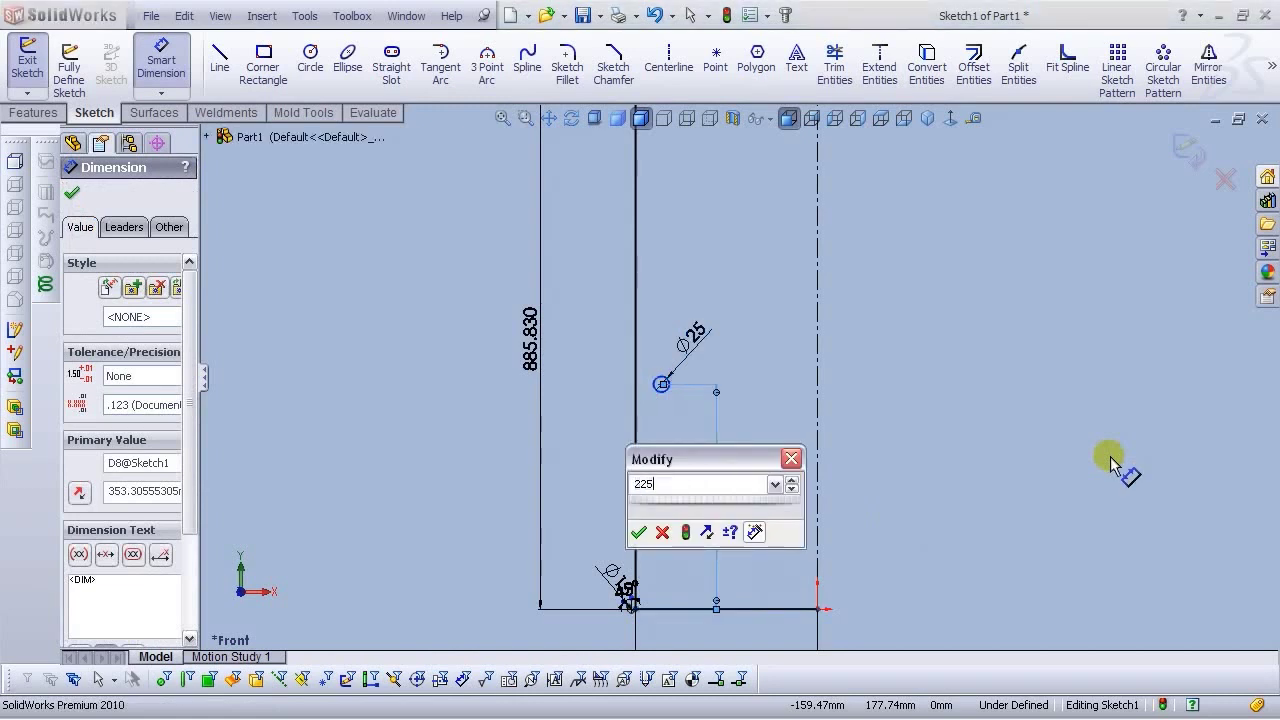
{"action": "key", "text": "Return"}
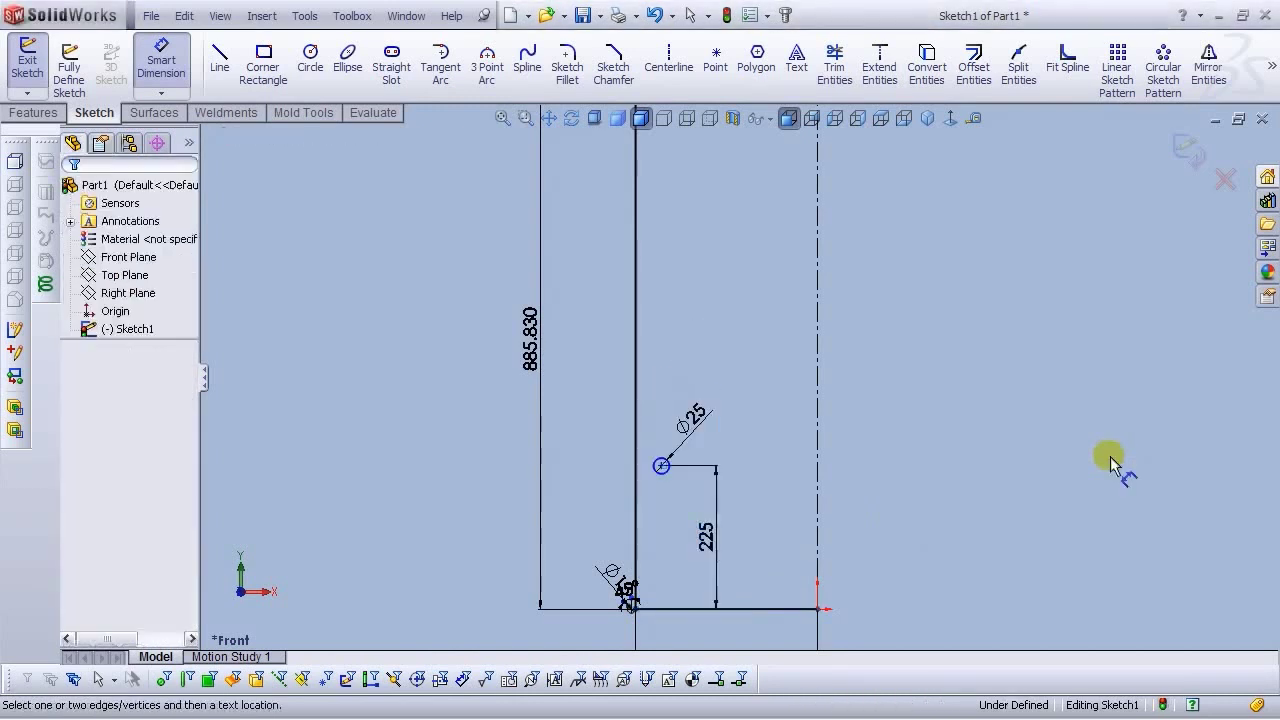
Make the 25 mm circle tangent to the solid vertical line
{"action": "scroll", "coordinate": [645, 447], "scroll_direction": "down", "scroll_amount": 6}
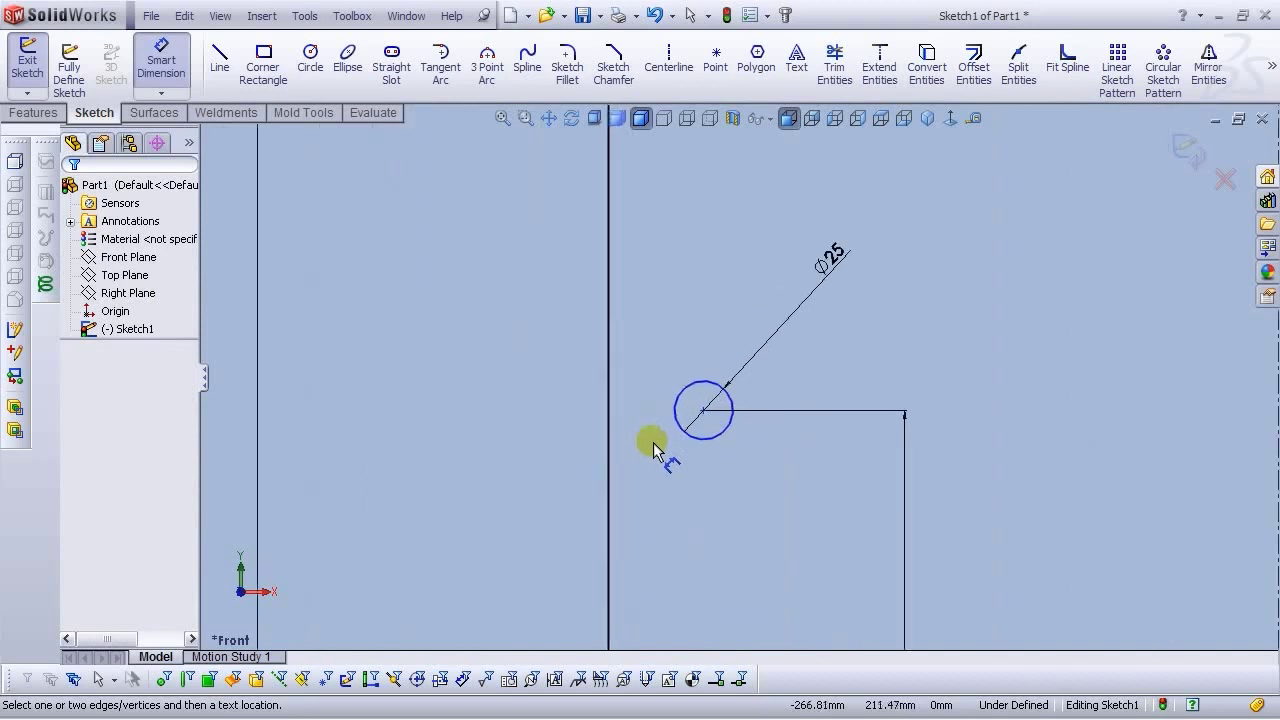
{"action": "key", "text": "Escape"}
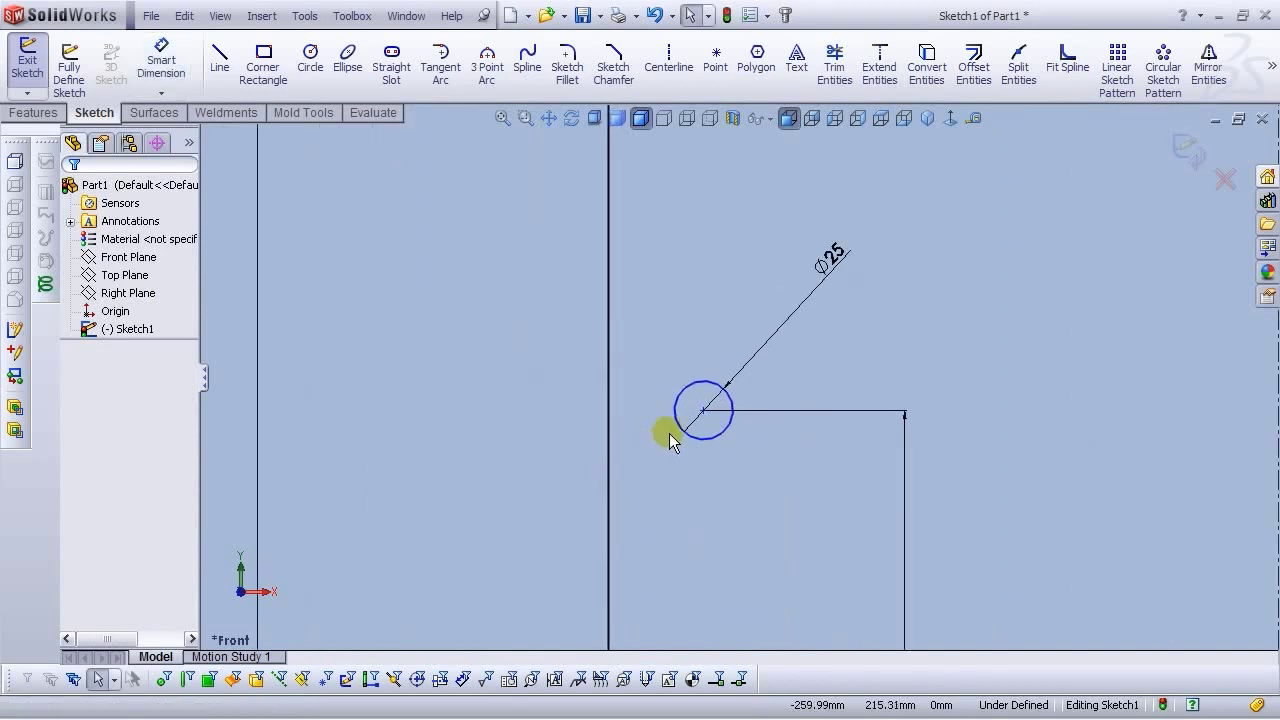
{"action": "left_click", "coordinate": [678, 425]}
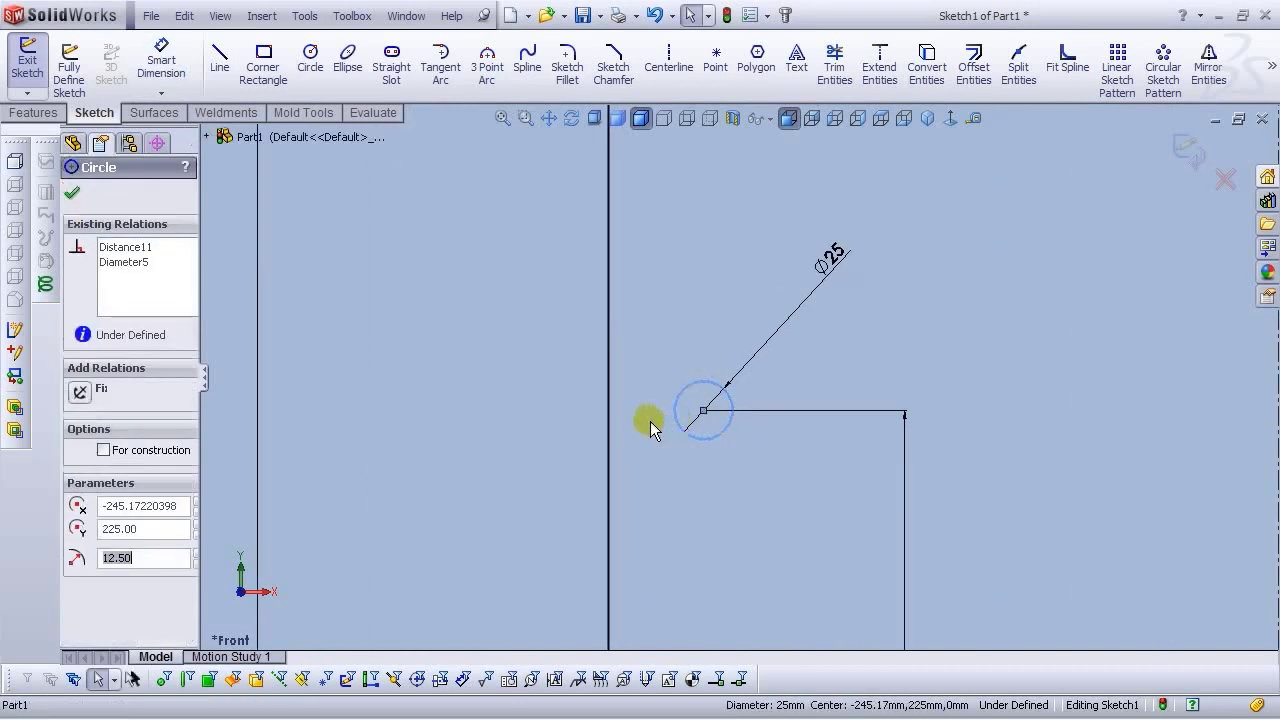
{"action": "left_click", "coordinate": [612, 428], "text": "ctrl"}
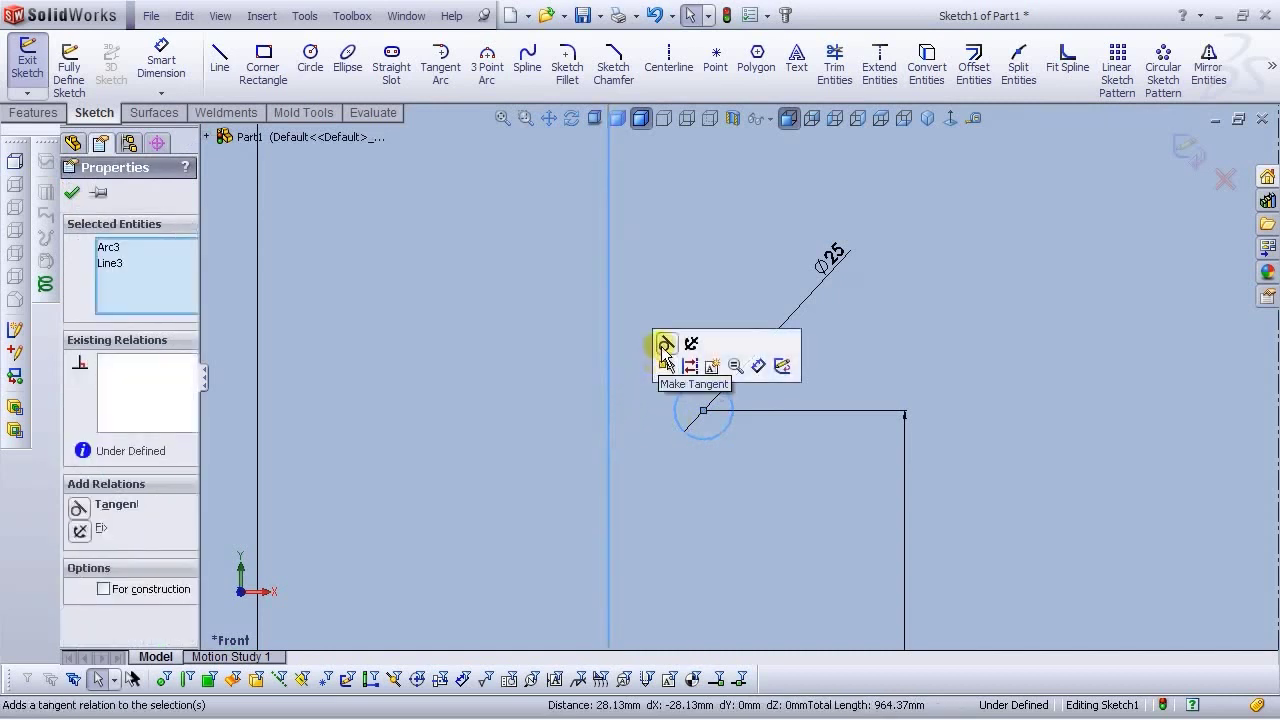
{"action": "left_click", "coordinate": [664, 345]}
{"action": "left_click", "coordinate": [477, 370]}
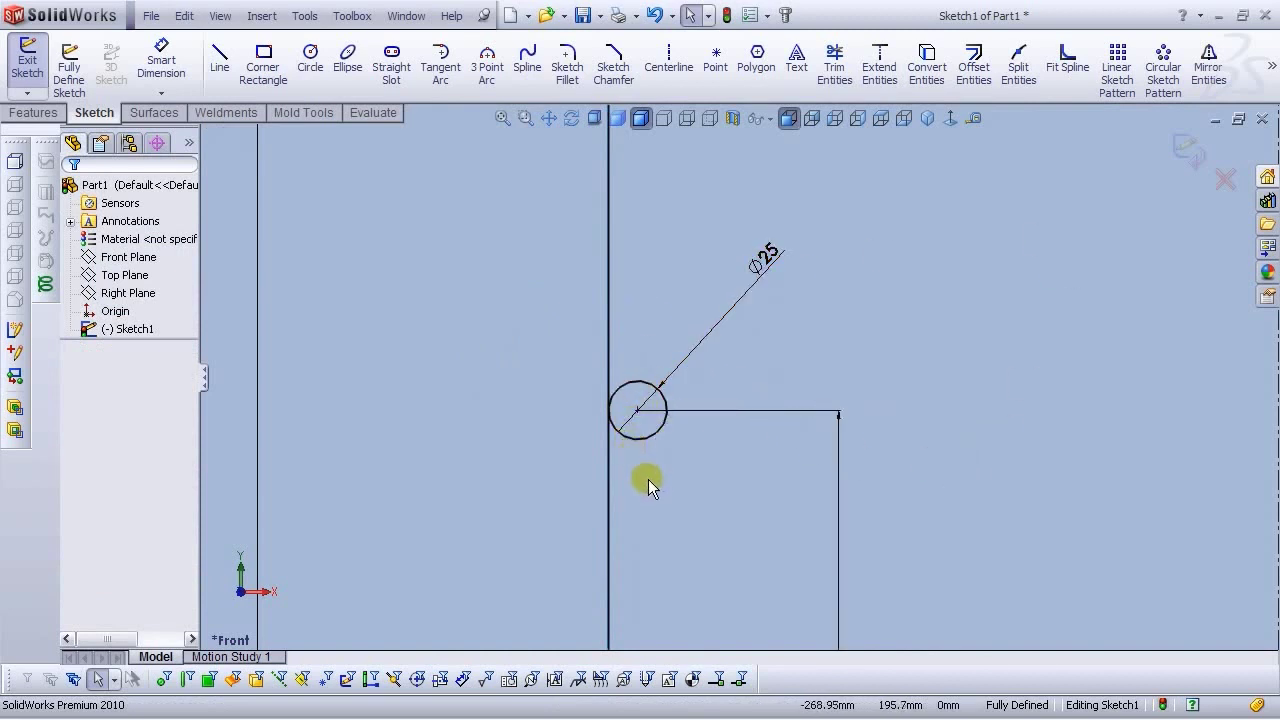
Sketch a second circle about 23 mm in diameter above the 25 mm circle, centred on the outer side of the vertical line
{"action": "scroll", "coordinate": [751, 549], "scroll_direction": "up", "scroll_amount": 5}
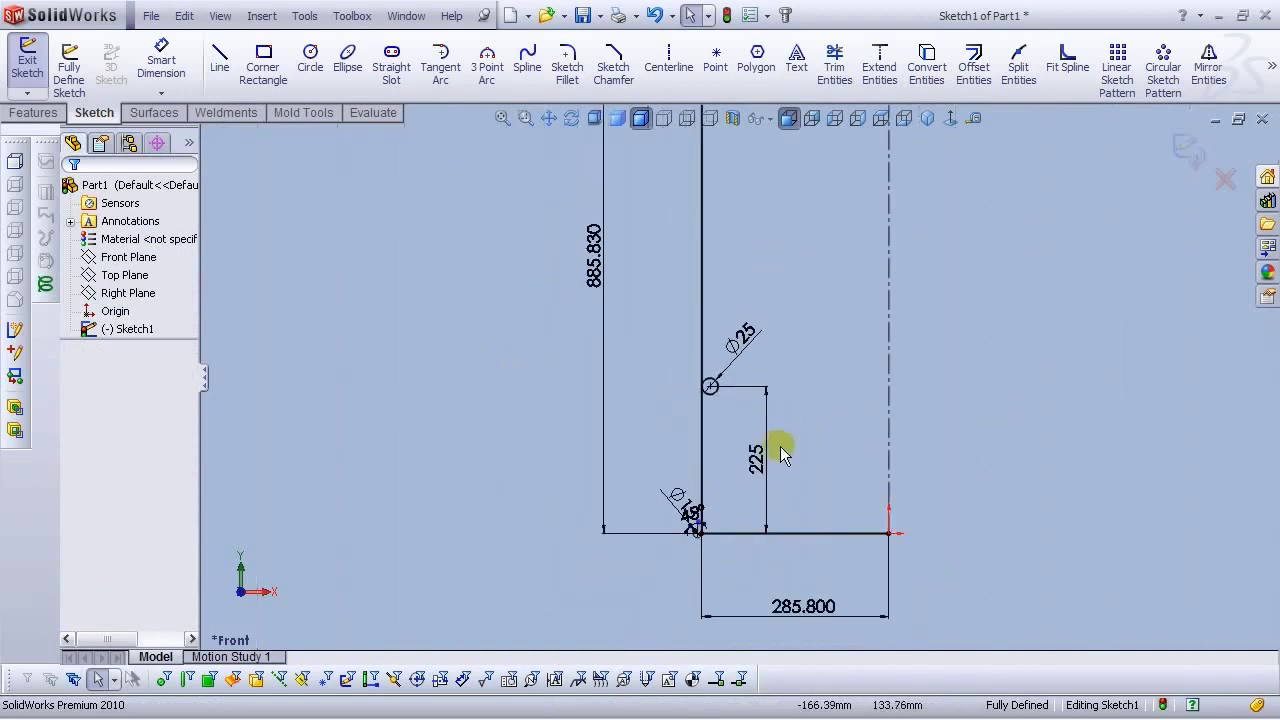
{"action": "scroll", "coordinate": [875, 320], "scroll_direction": "up", "scroll_amount": 1}
{"action": "scroll", "coordinate": [915, 235], "scroll_direction": "up", "scroll_amount": 1}
{"action": "scroll", "coordinate": [844, 387], "scroll_direction": "down", "scroll_amount": 1}
{"action": "scroll", "coordinate": [609, 380], "scroll_direction": "down", "scroll_amount": 1}
{"action": "scroll", "coordinate": [723, 380], "scroll_direction": "down", "scroll_amount": 1}
{"action": "scroll", "coordinate": [740, 386], "scroll_direction": "down", "scroll_amount": 1}
{"action": "scroll", "coordinate": [656, 433], "scroll_direction": "down", "scroll_amount": 1}
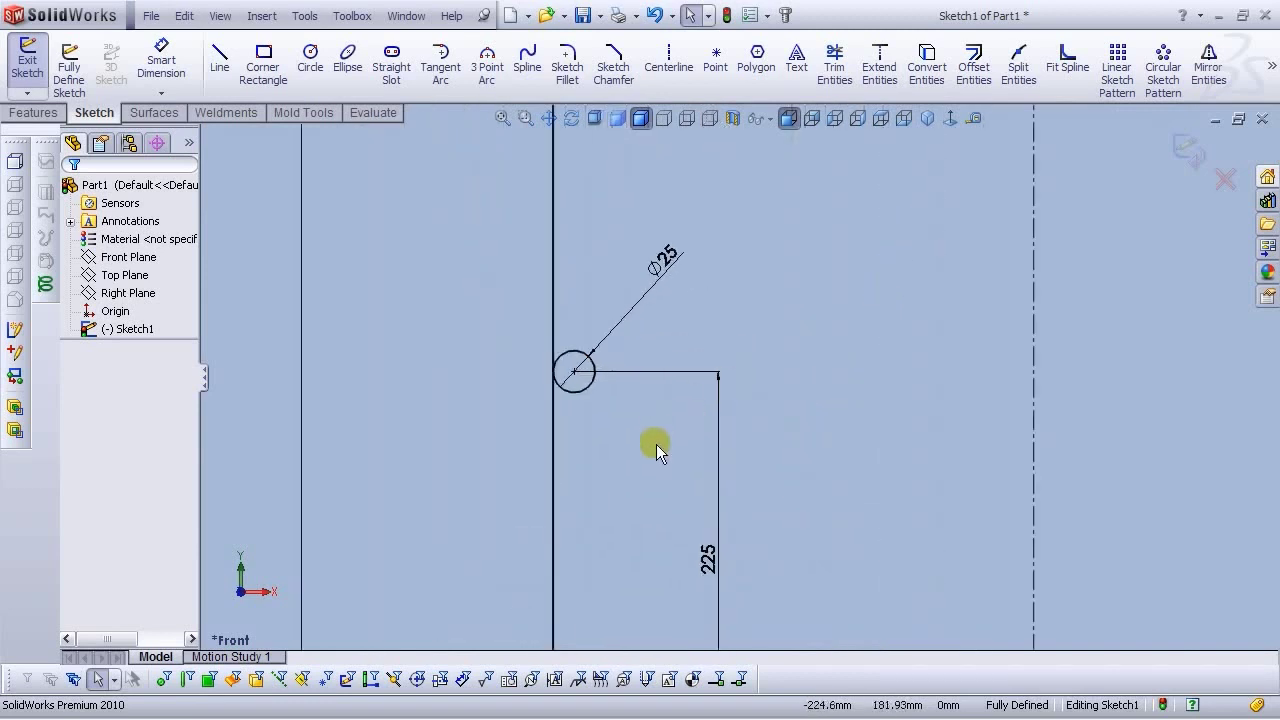
{"action": "left_click", "coordinate": [310, 66]}
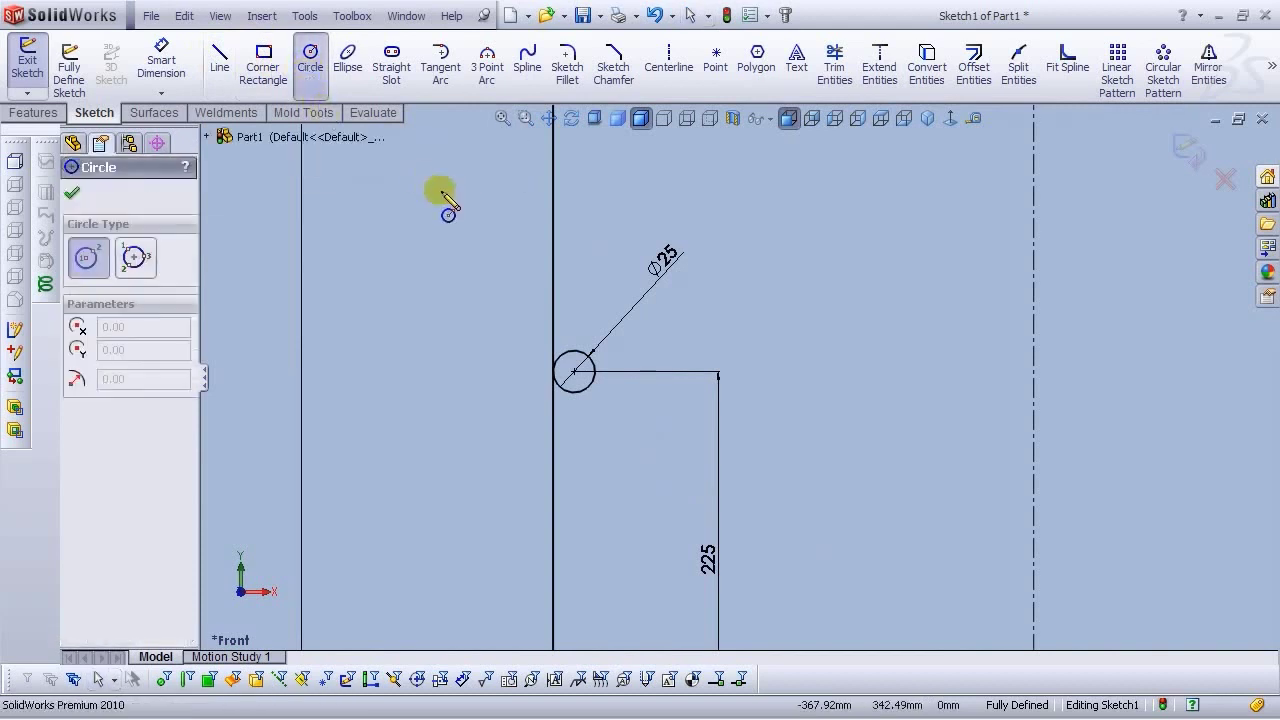
{"action": "scroll", "coordinate": [580, 360], "scroll_direction": "down", "scroll_amount": 3}
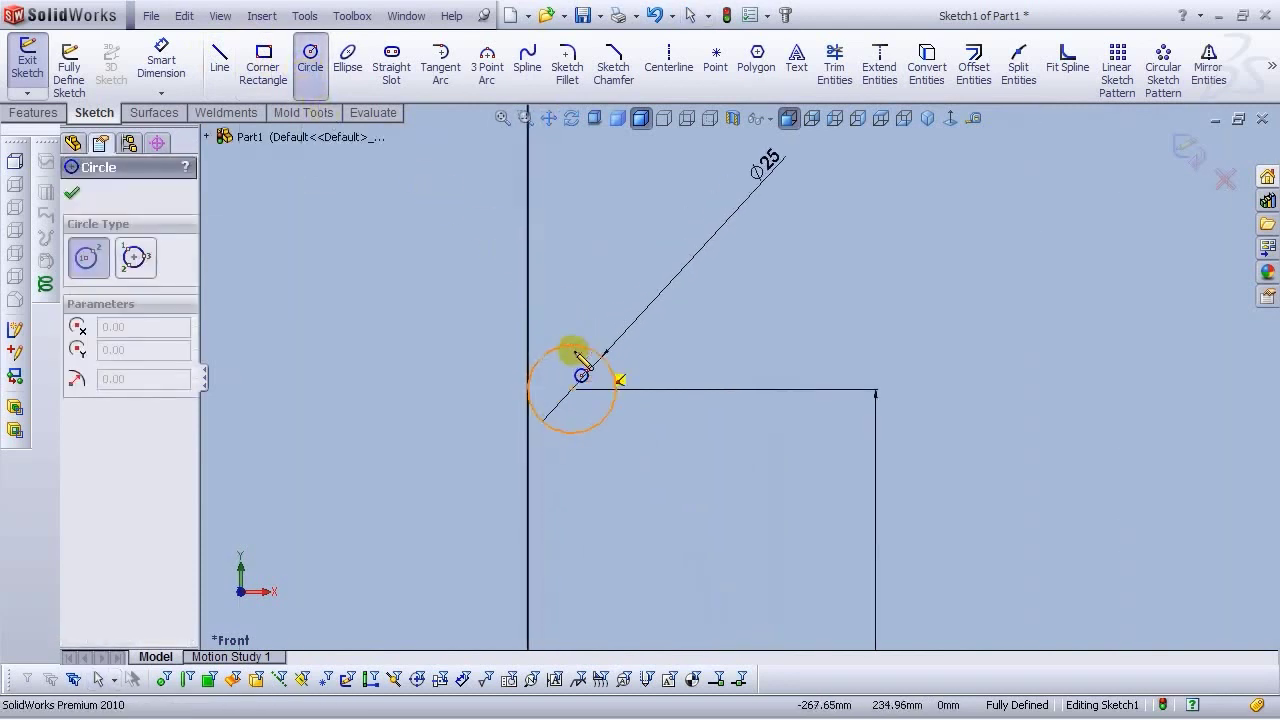
{"action": "left_click", "coordinate": [490, 288]}
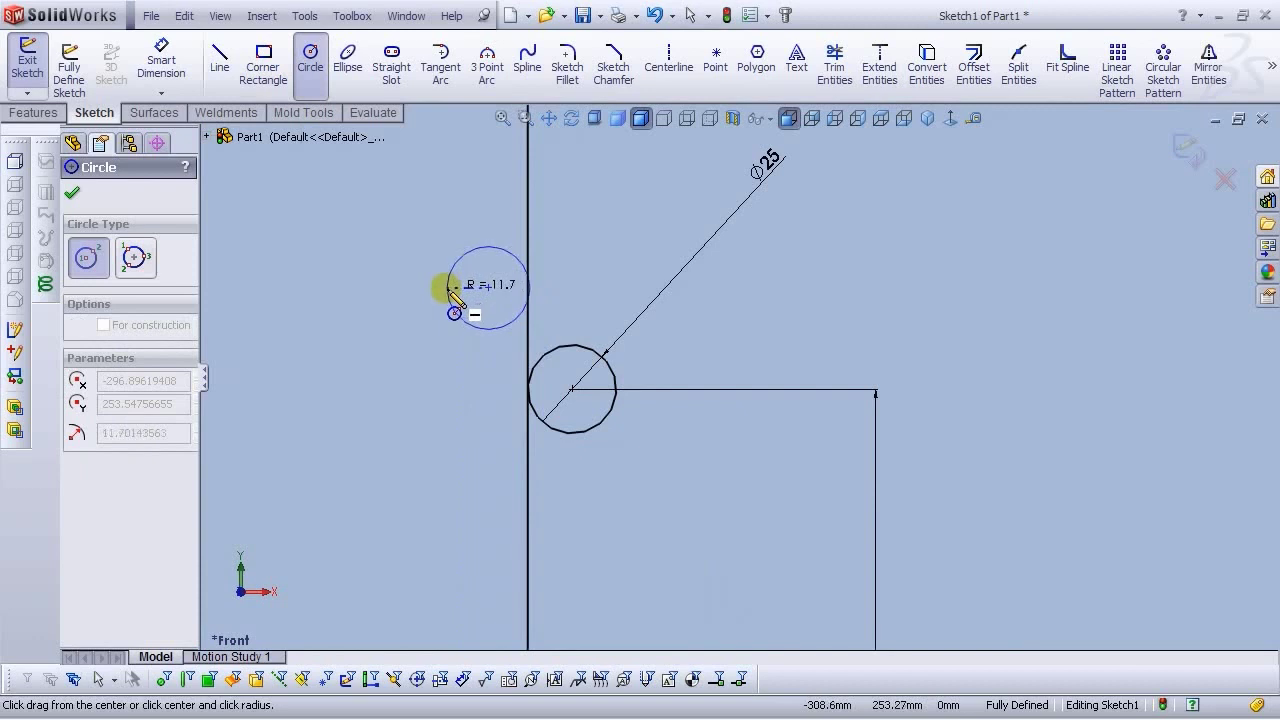
{"action": "left_click", "coordinate": [447, 288]}
{"action": "key", "text": "Escape"}
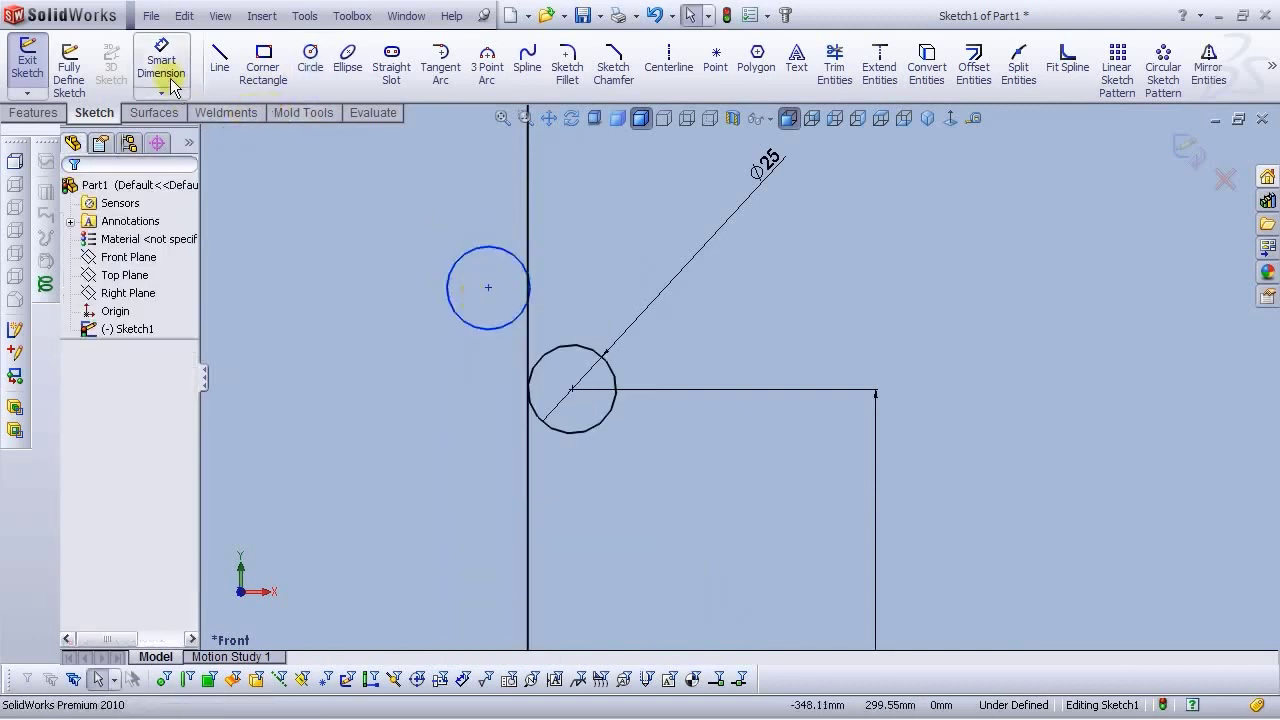
Dimension the diameter of the second, outer circle as 25 mm
{"action": "left_click", "coordinate": [160, 62]}
{"action": "left_click", "coordinate": [458, 257]}
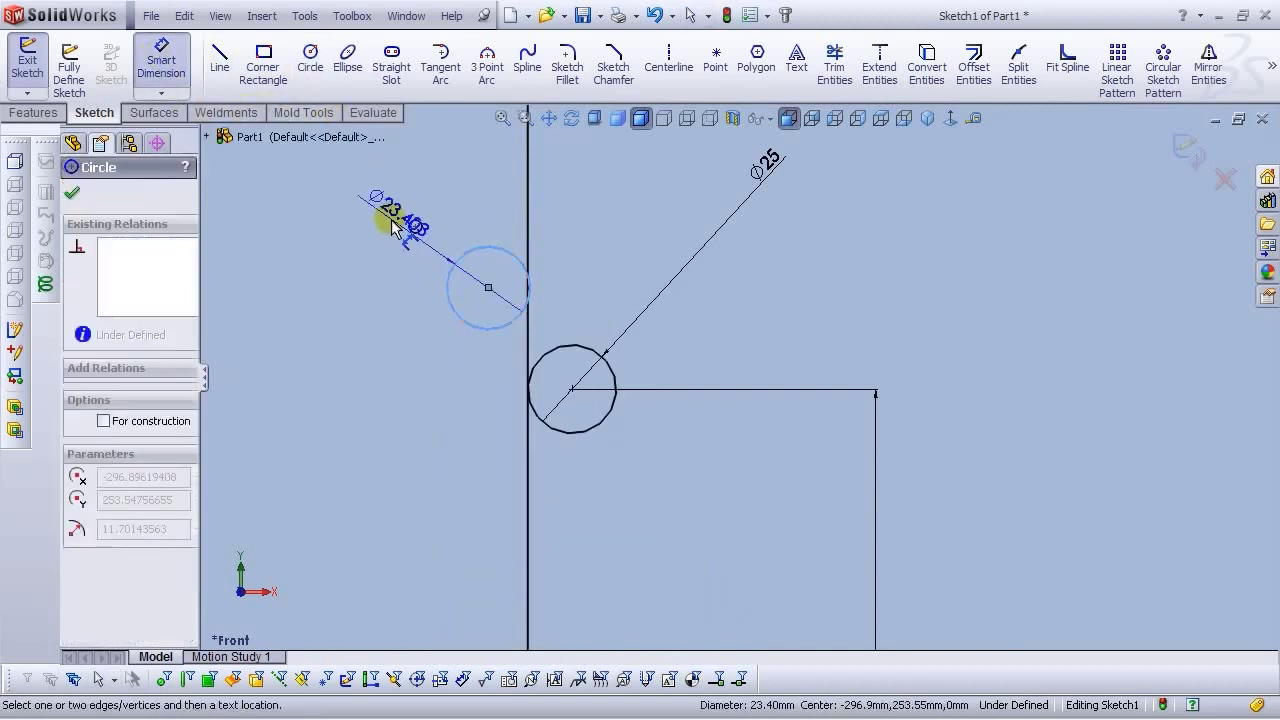
{"action": "left_click", "coordinate": [404, 207]}
{"action": "type", "text": "25"}
{"action": "key", "text": "Return"}
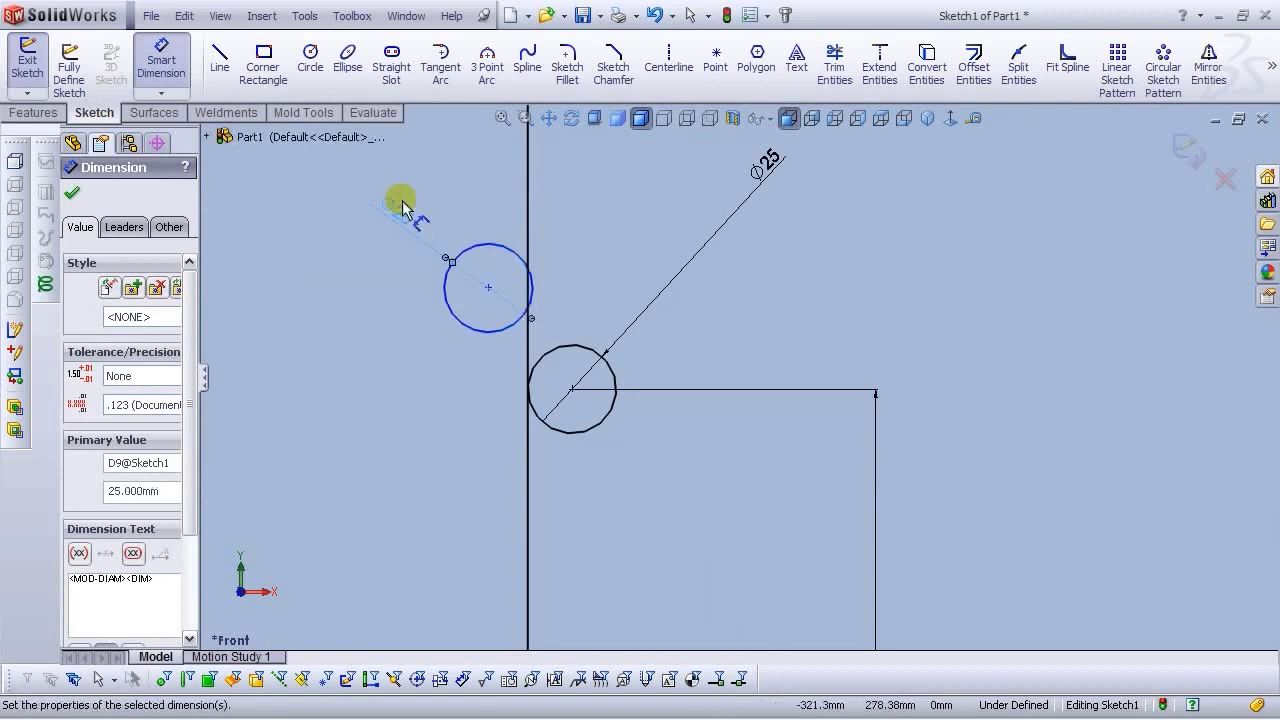
{"action": "left_click", "coordinate": [380, 362]}
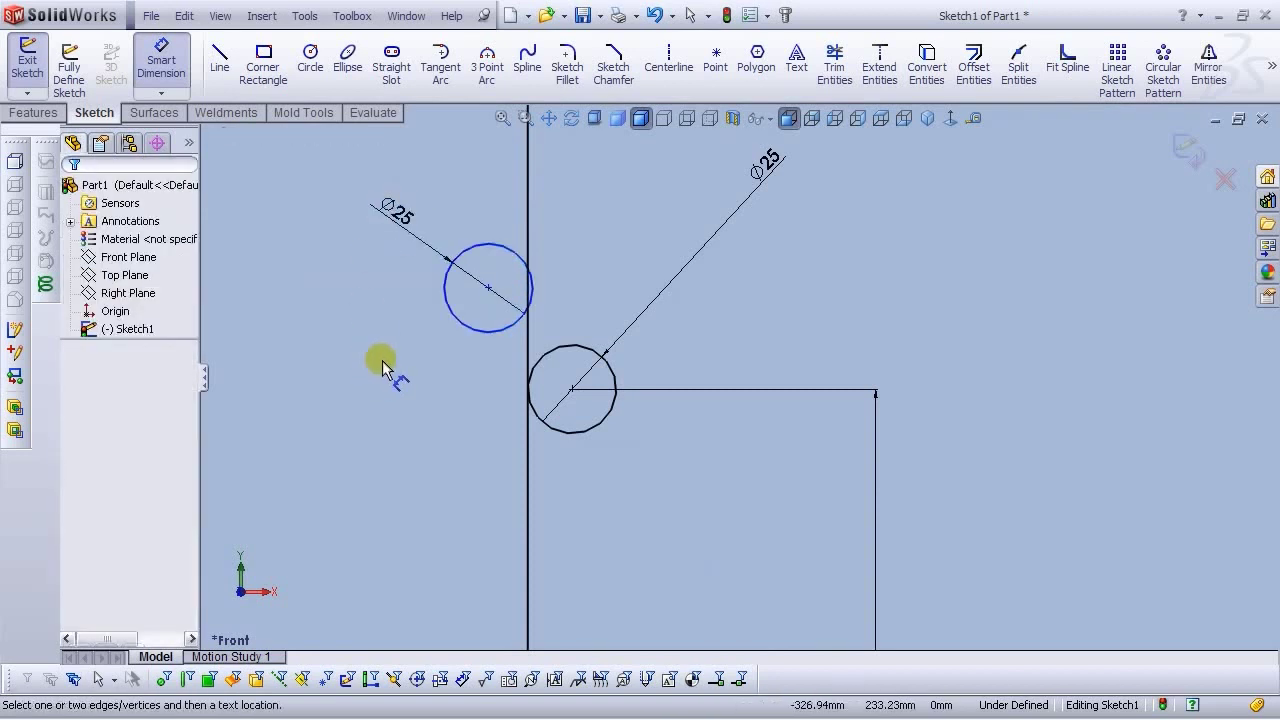
Dimension the horizontal distance from the outer circle's centre to the solid vertical line as 3 mm
{"action": "left_click", "coordinate": [497, 331]}
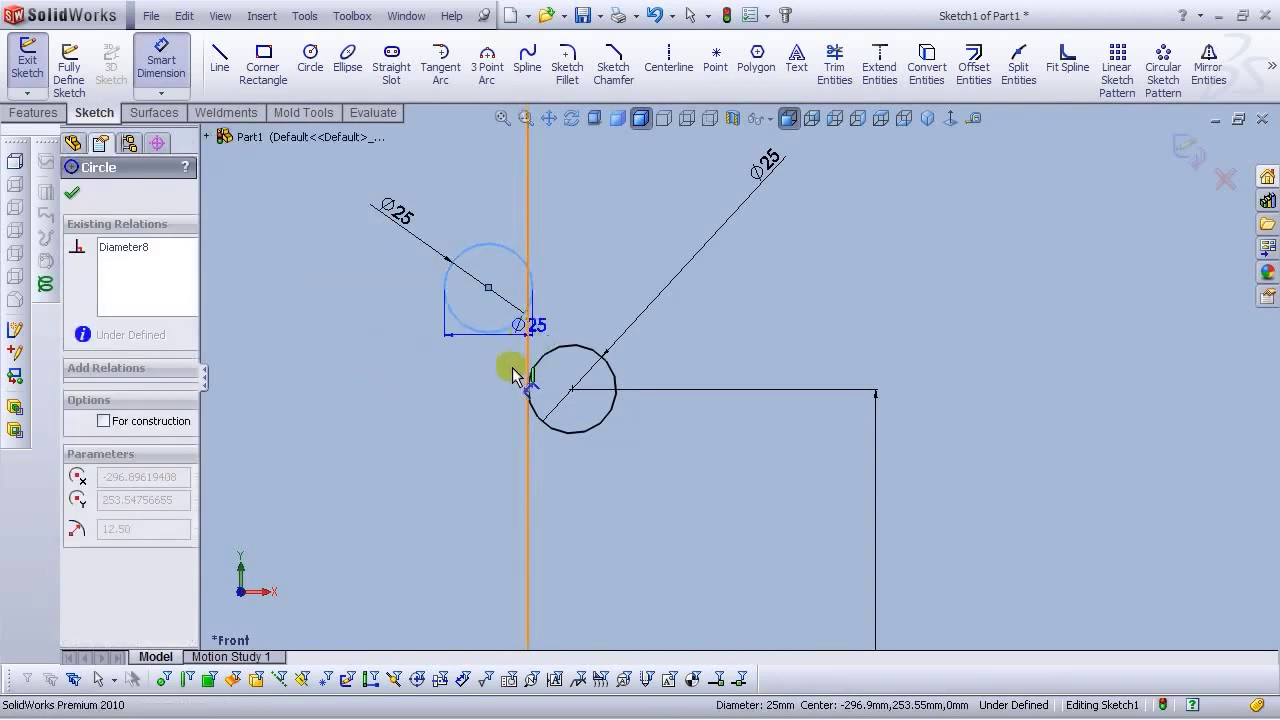
{"action": "left_click", "coordinate": [528, 355]}
{"action": "left_click", "coordinate": [525, 462]}
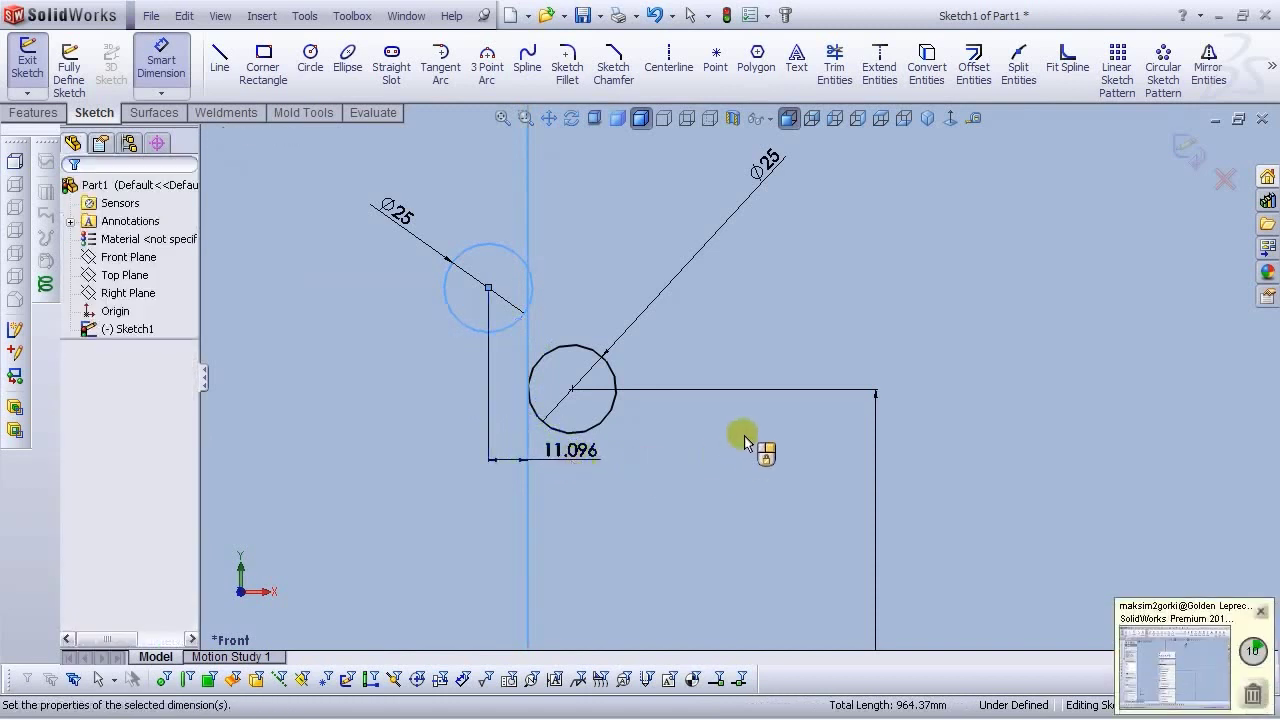
{"action": "type", "text": "3"}
{"action": "key", "text": "Return"}
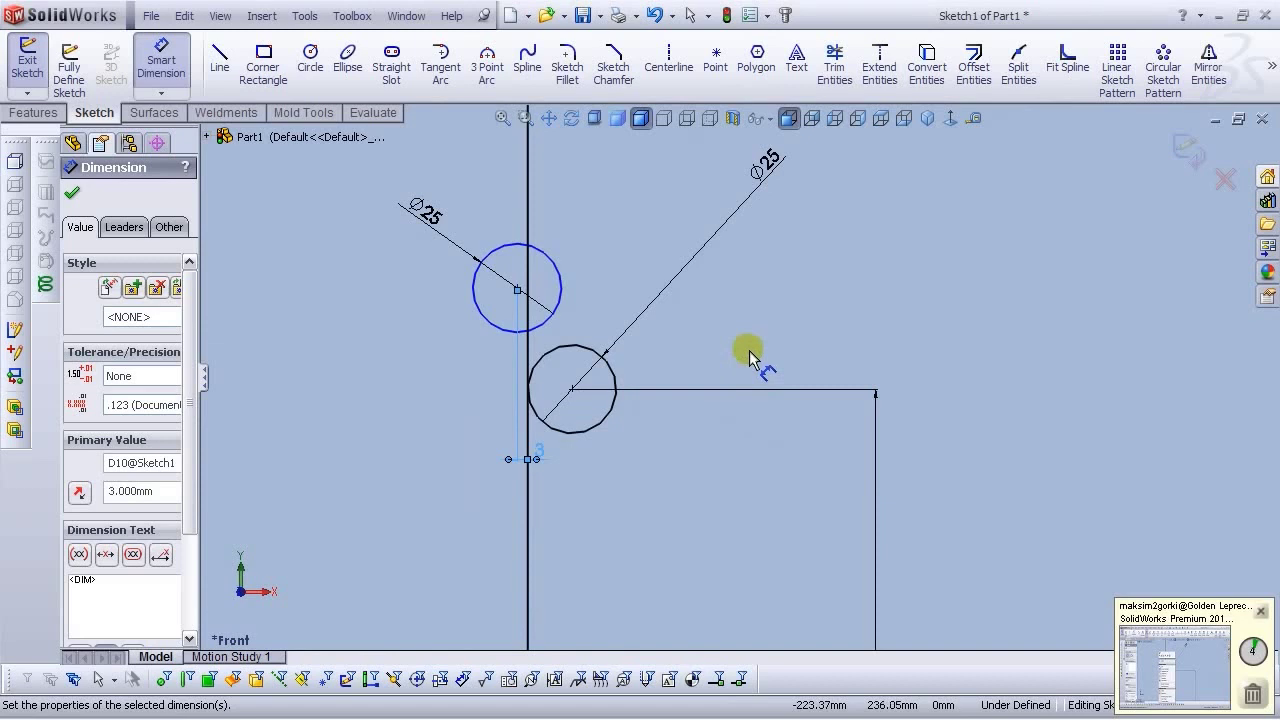
{"action": "key", "text": "Escape"}
{"action": "key", "text": "Escape"}
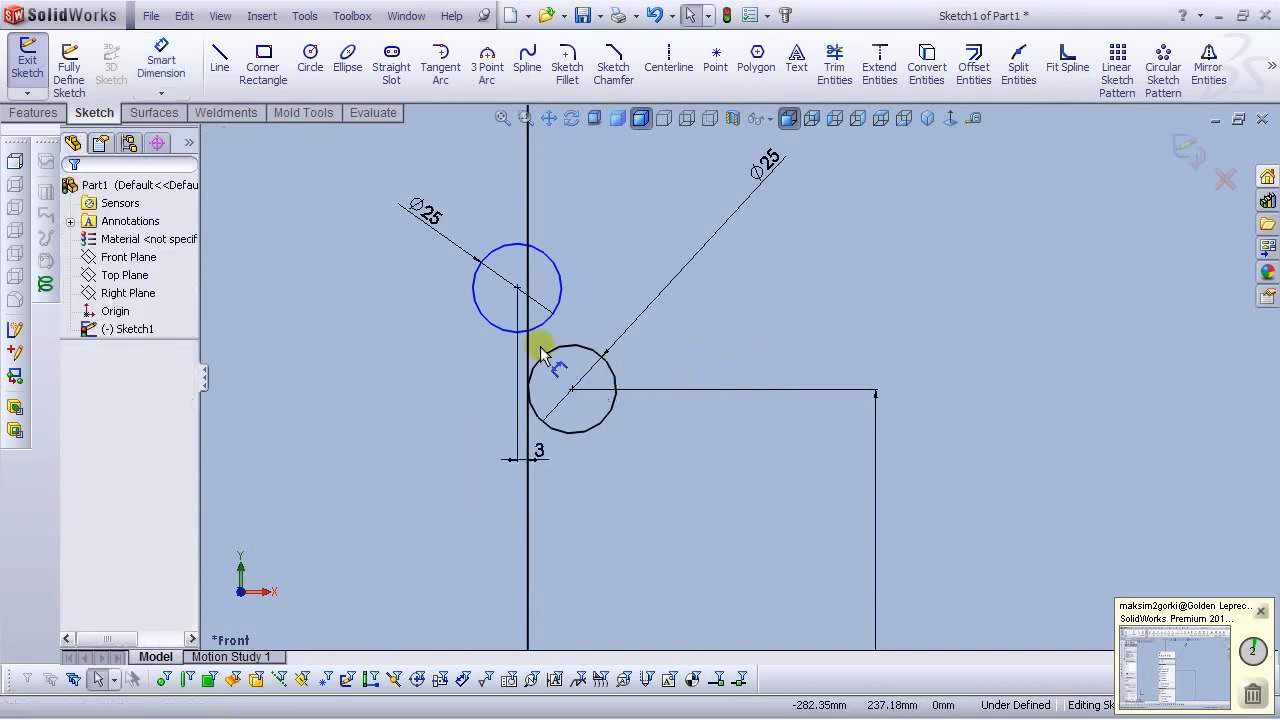
Make the outer 25 mm circle tangent to the inner 25 mm circle below it
{"action": "left_click", "coordinate": [541, 326]}
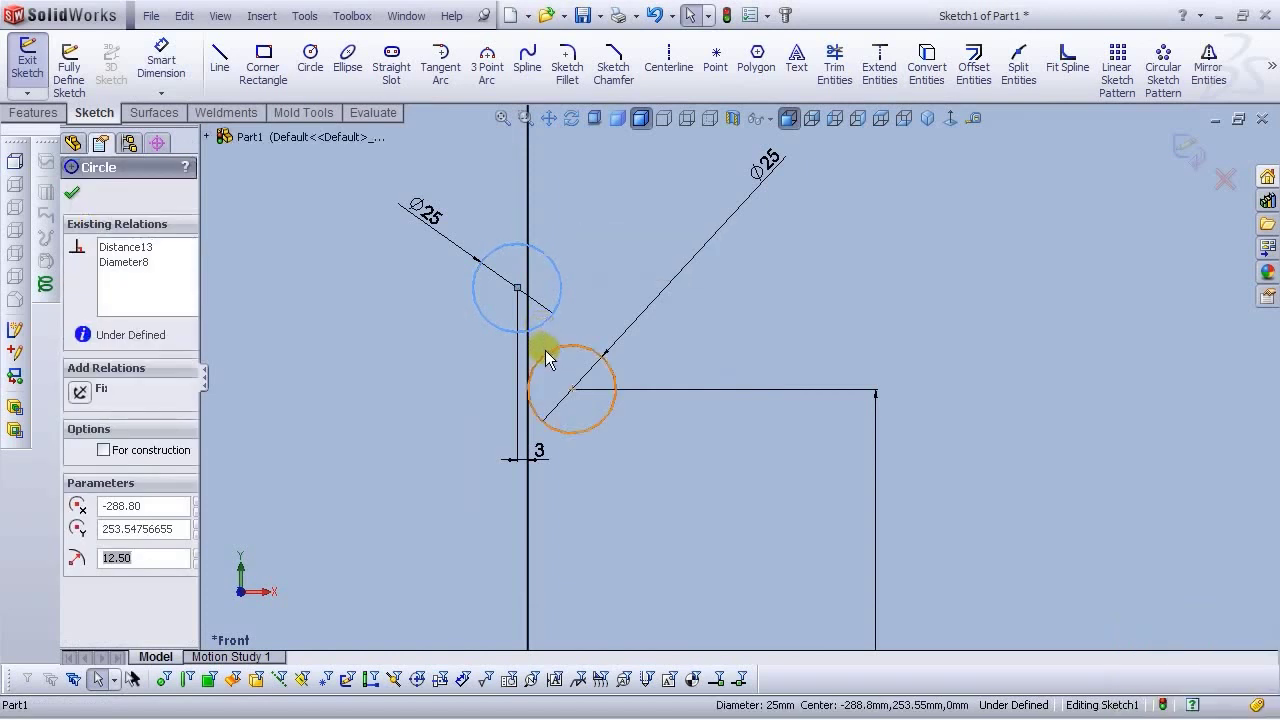
{"action": "left_click", "coordinate": [545, 350], "text": "ctrl"}
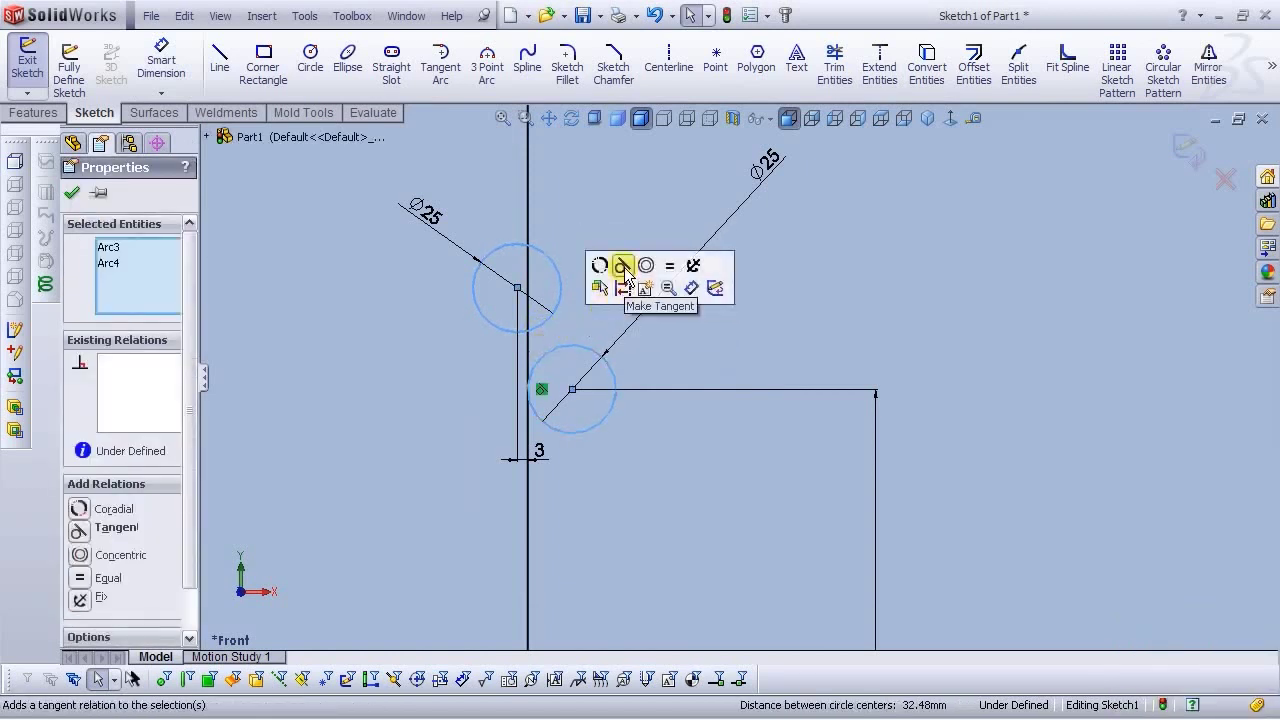
{"action": "left_click", "coordinate": [622, 267]}
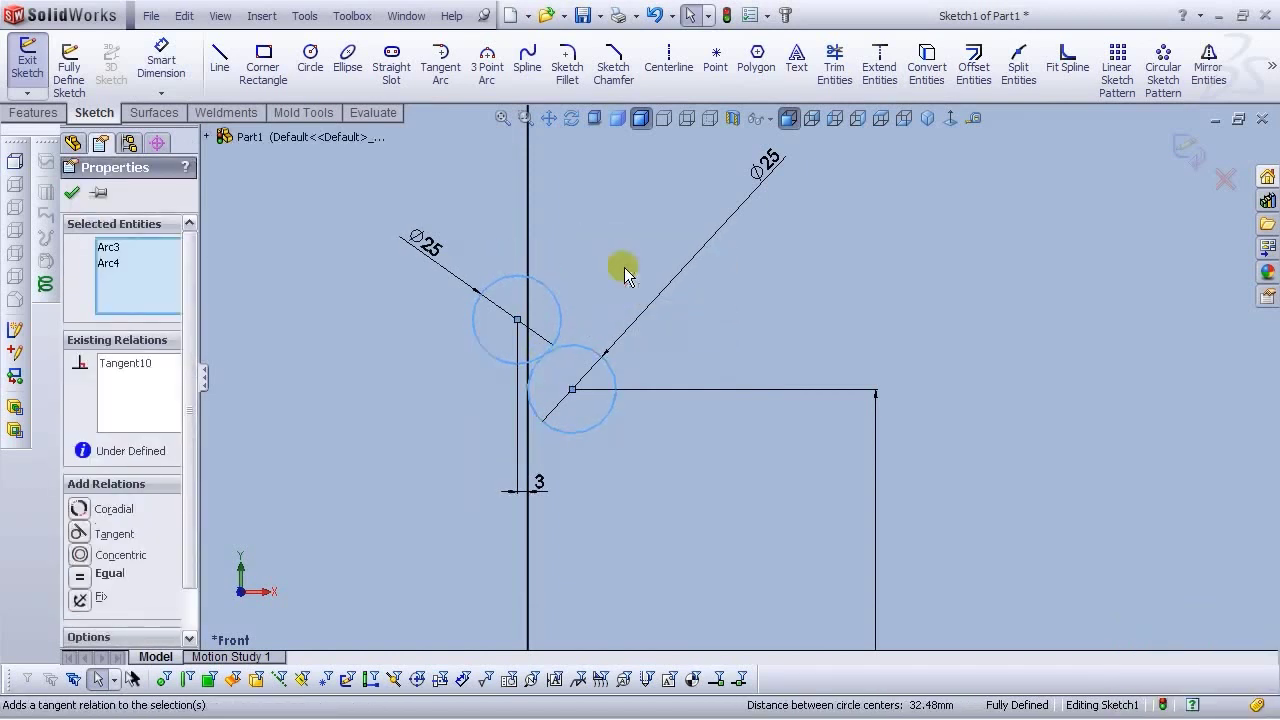
{"action": "left_click", "coordinate": [789, 304]}
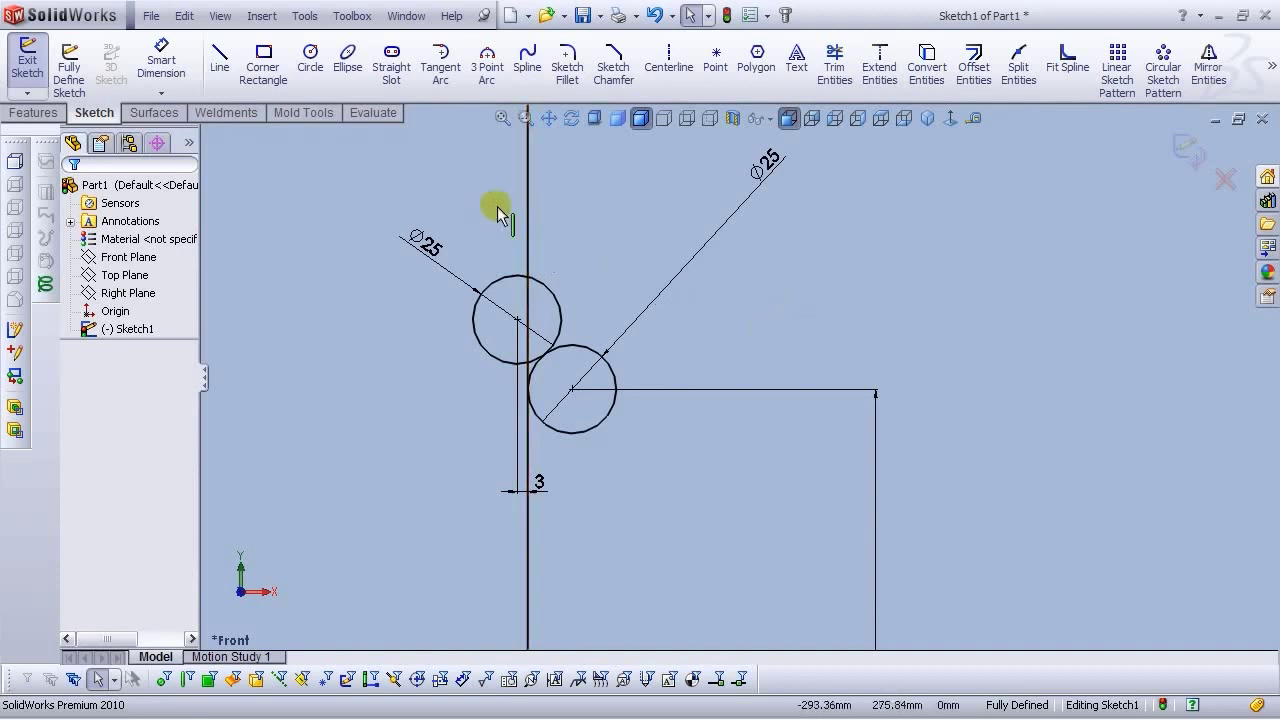
Sketch a third circle of 12.5 mm radius above the other two, on the inner side of the vertical line and tangent to it
{"action": "left_click", "coordinate": [318, 72]}
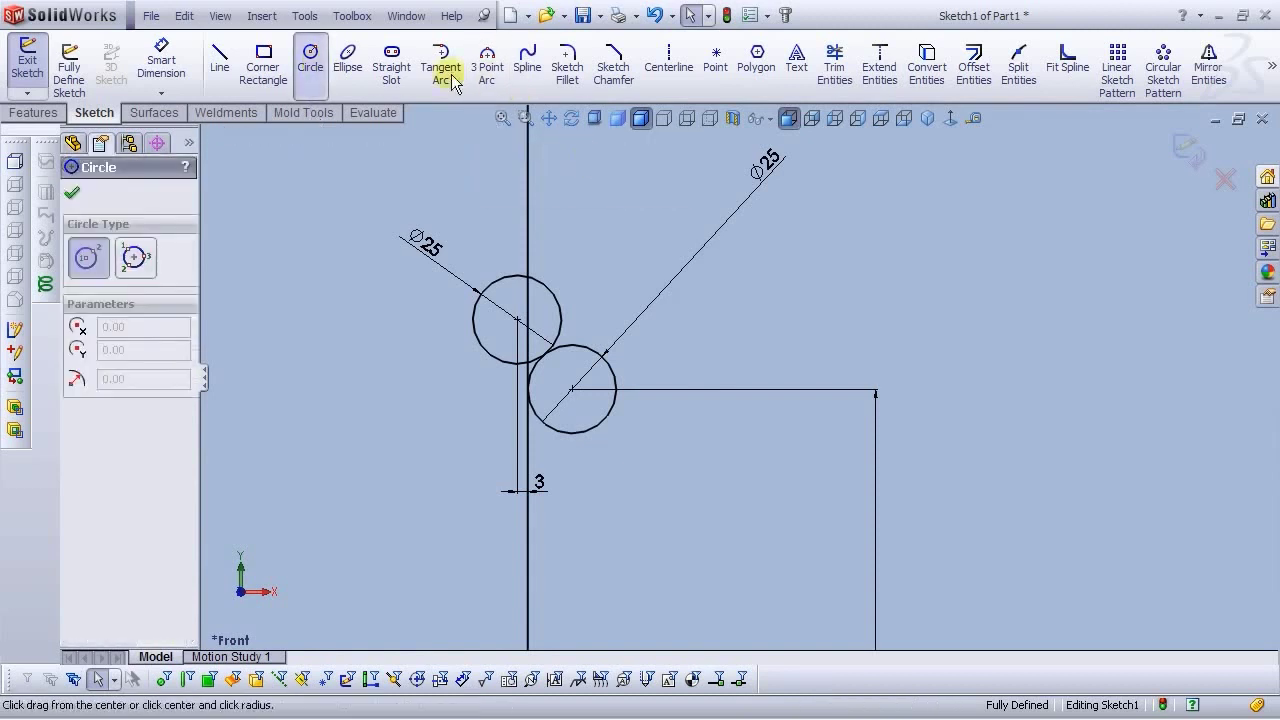
{"action": "left_click", "coordinate": [573, 189]}
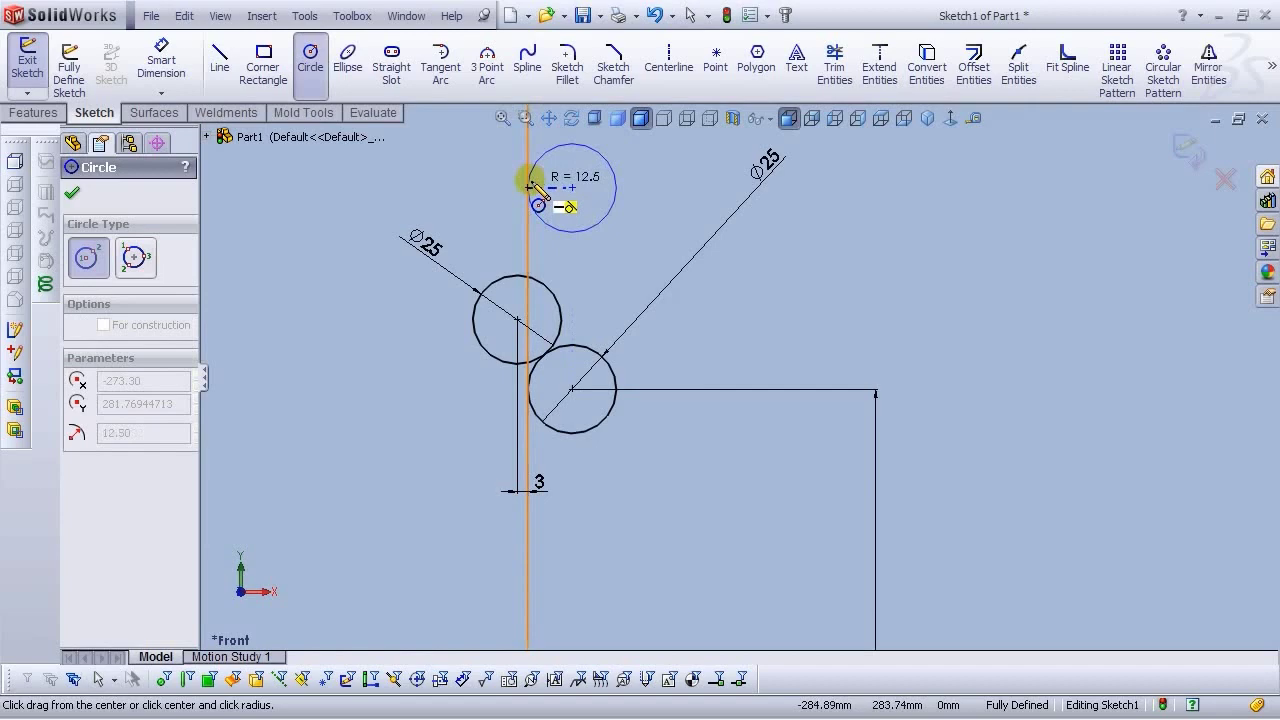
{"action": "left_click", "coordinate": [530, 181]}
{"action": "right_click", "coordinate": [532, 112]}
{"action": "left_click", "coordinate": [580, 191]}
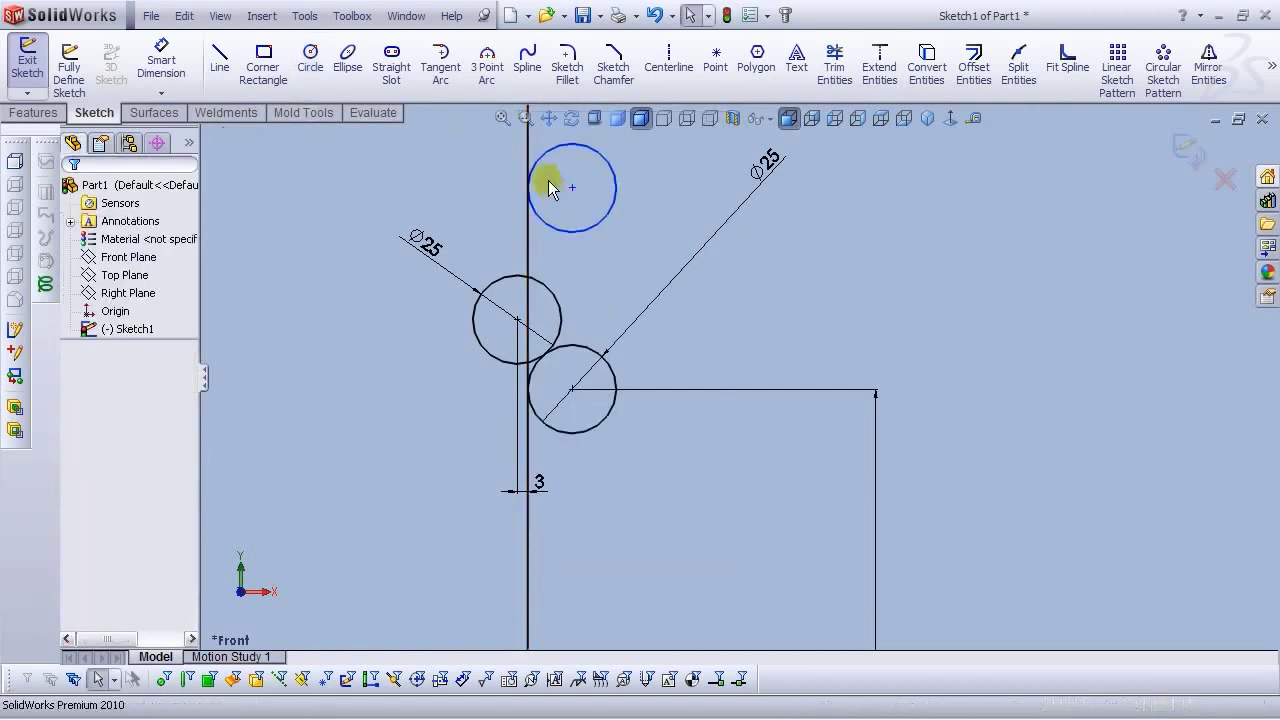
Dimension the diameter of the third circle as 25 mm
{"action": "left_click", "coordinate": [161, 62]}
{"action": "left_click", "coordinate": [615, 183]}
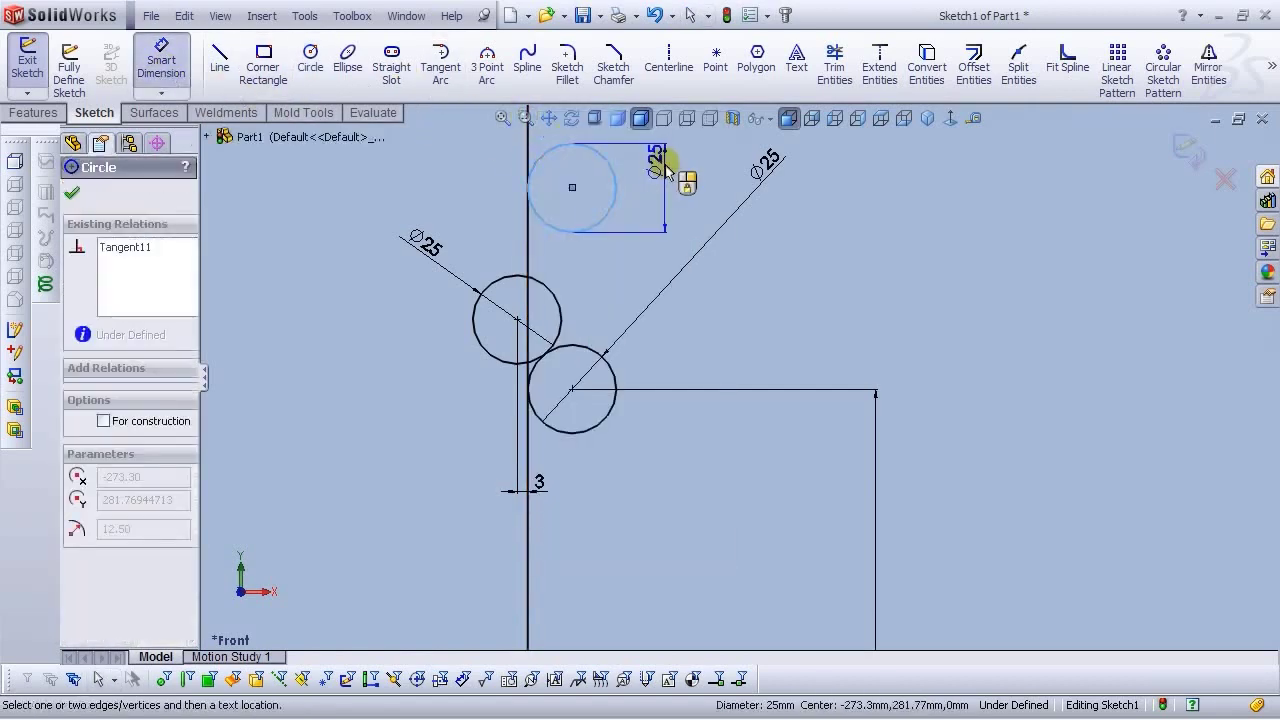
{"action": "left_click", "coordinate": [713, 192]}
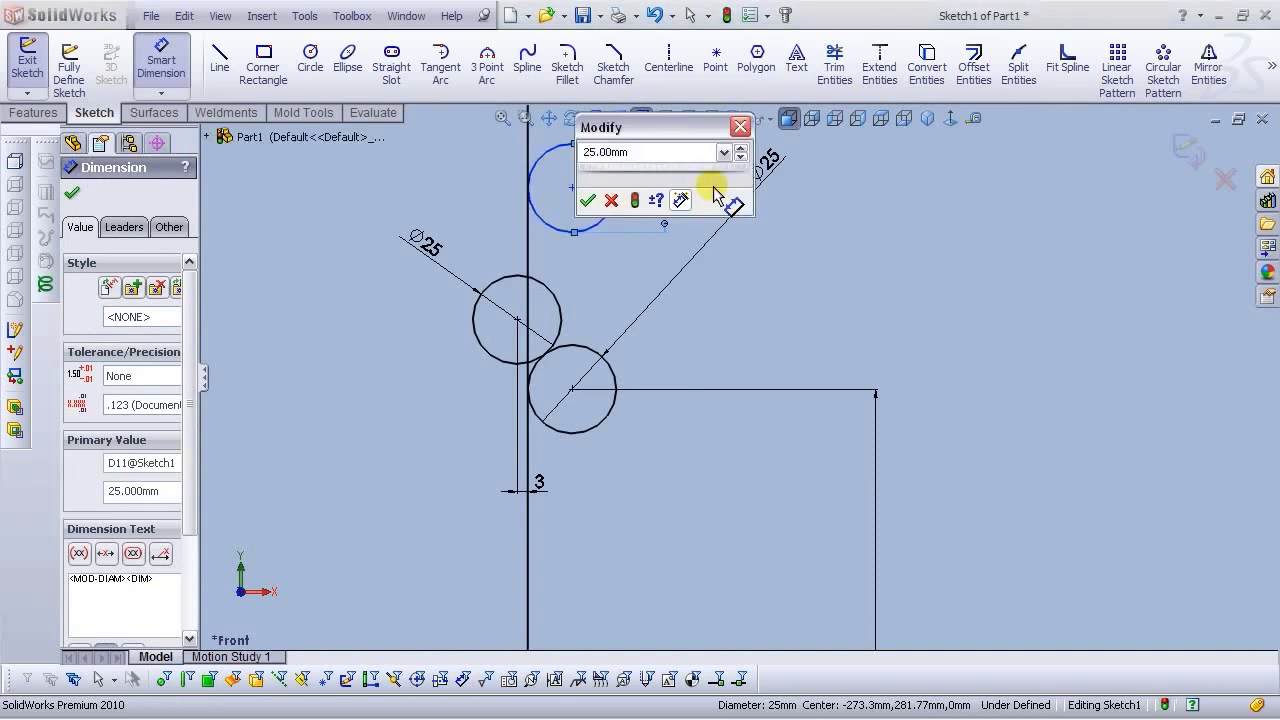
{"action": "key", "text": "Return"}
{"action": "left_click", "coordinate": [771, 318]}
{"action": "scroll", "coordinate": [575, 253], "scroll_direction": "down", "scroll_amount": 1}
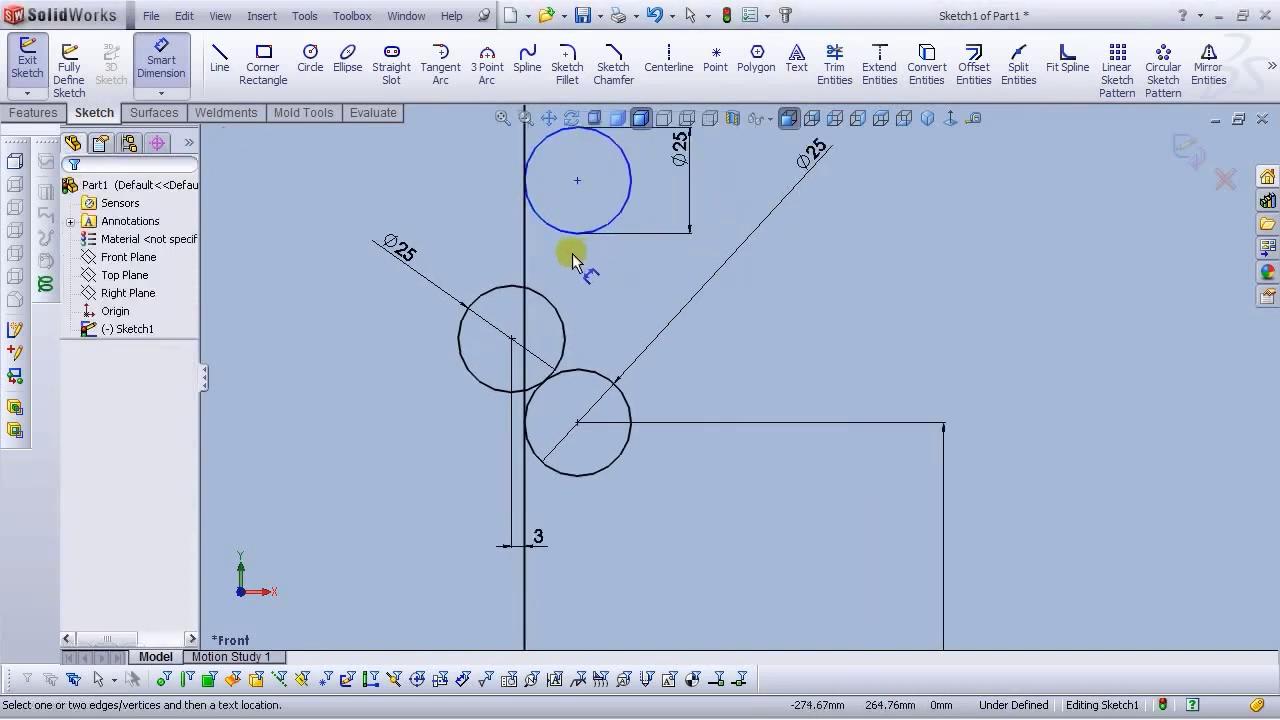
{"action": "key", "text": "Escape"}
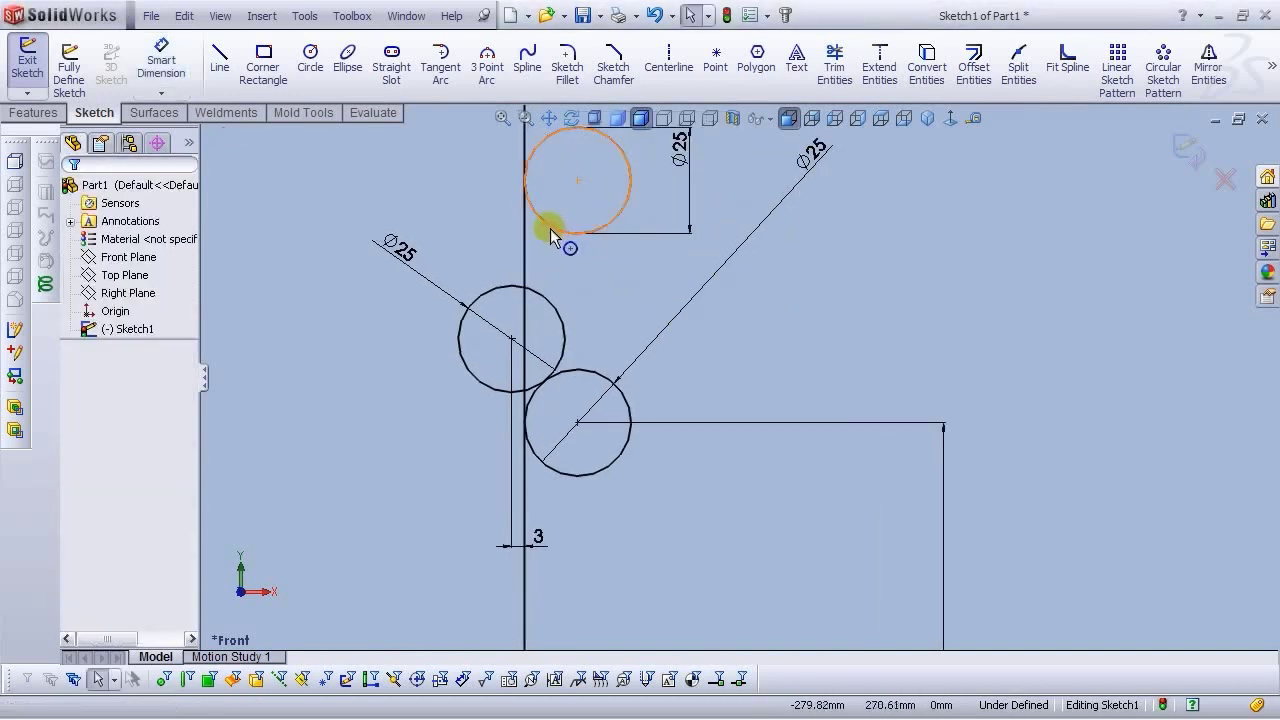
Make the third circle tangent to the outer circle below it
{"action": "left_click", "coordinate": [535, 292]}
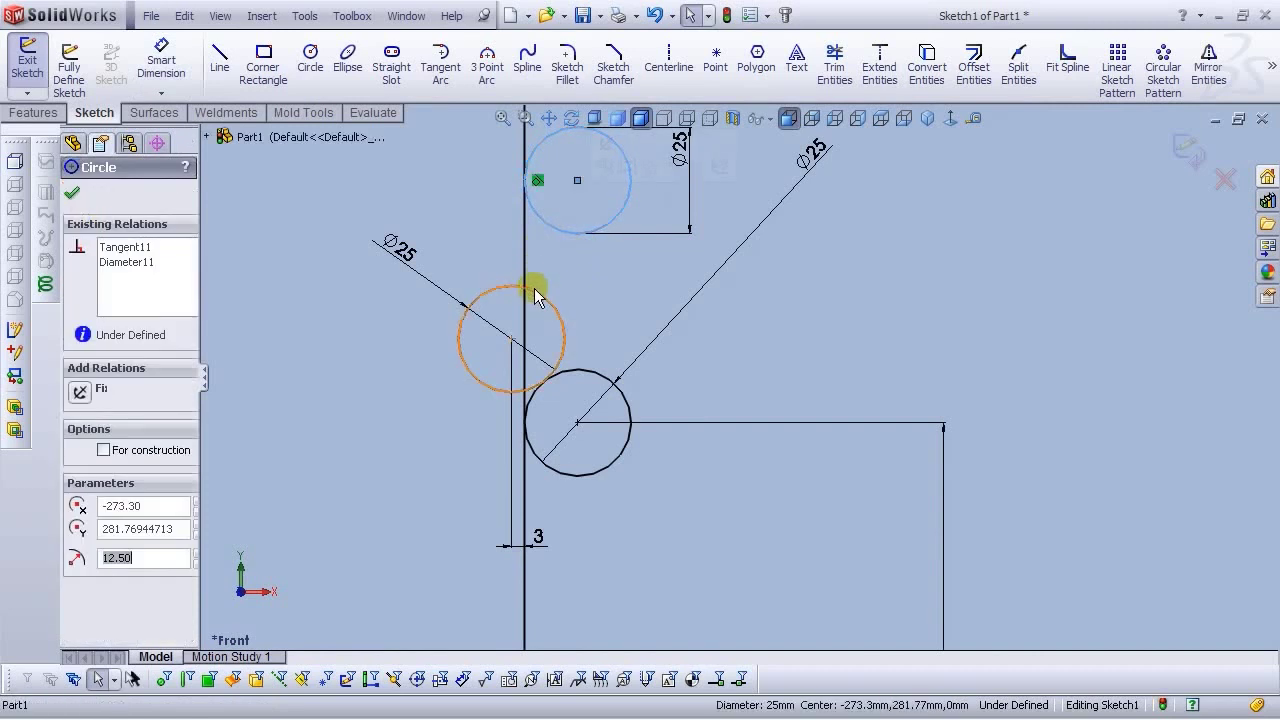
{"action": "left_click", "coordinate": [535, 292], "text": "ctrl"}
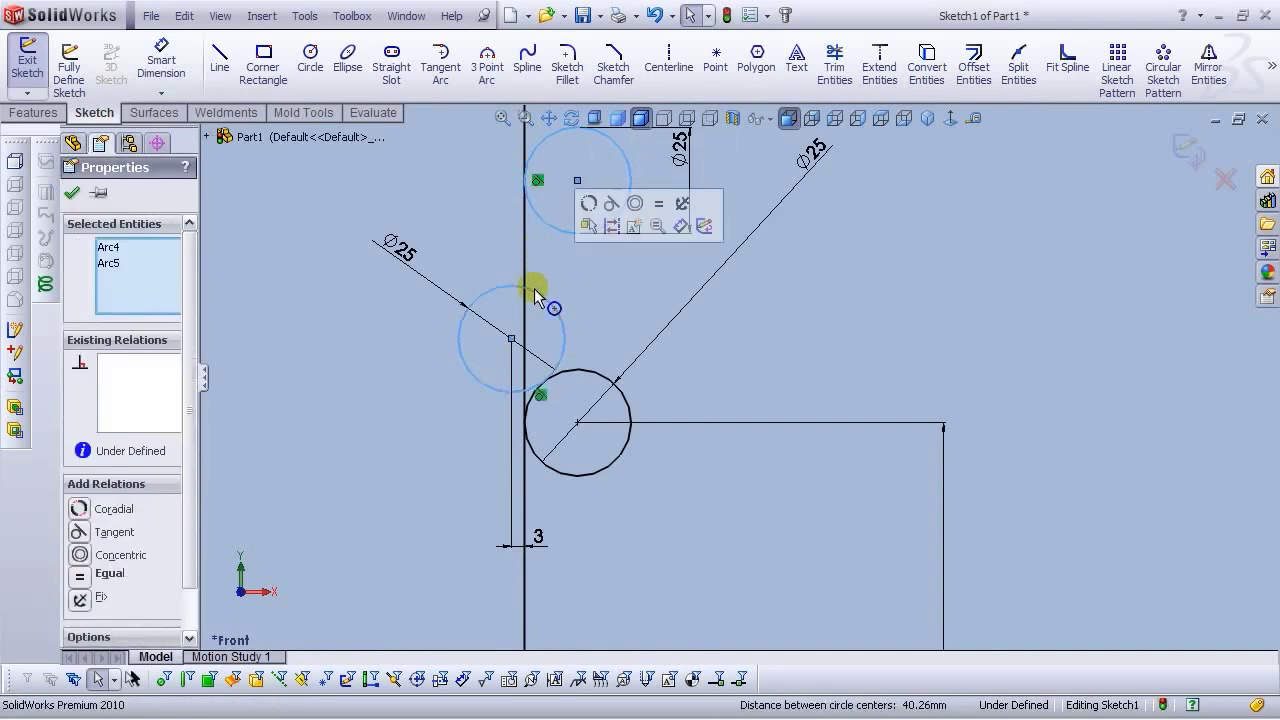
{"action": "left_click", "coordinate": [611, 203]}
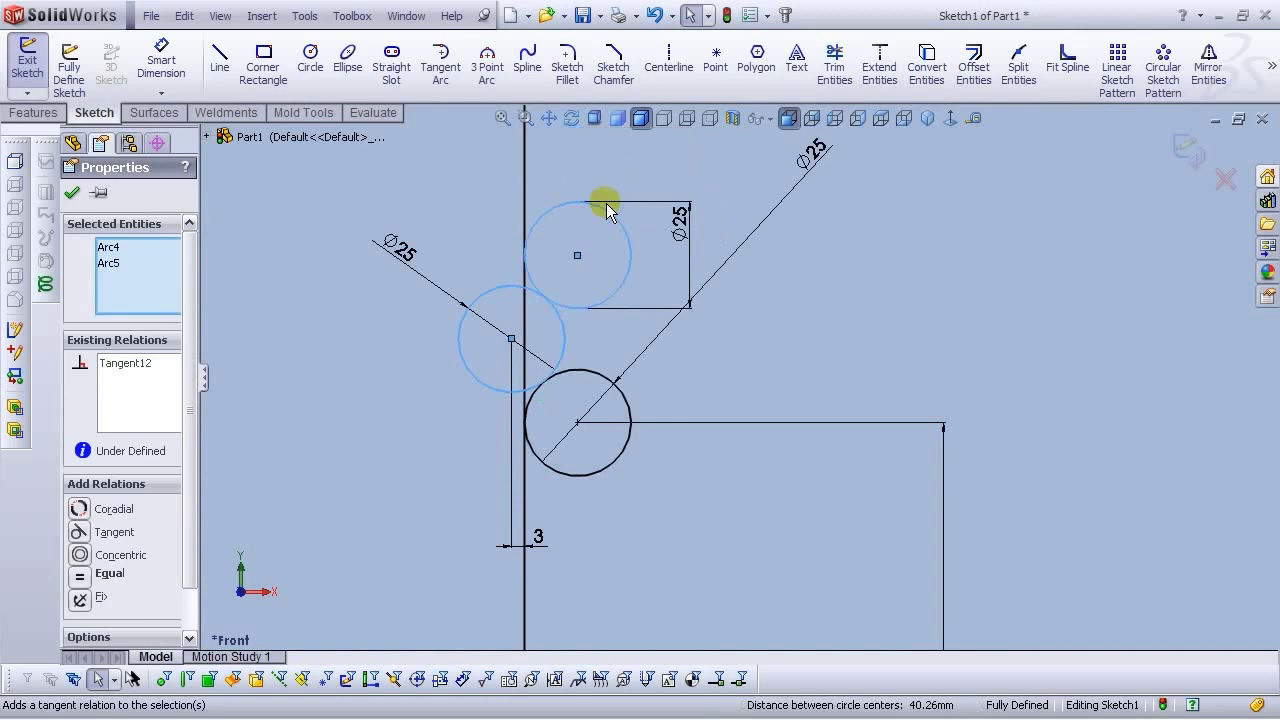
{"action": "left_click", "coordinate": [863, 302]}
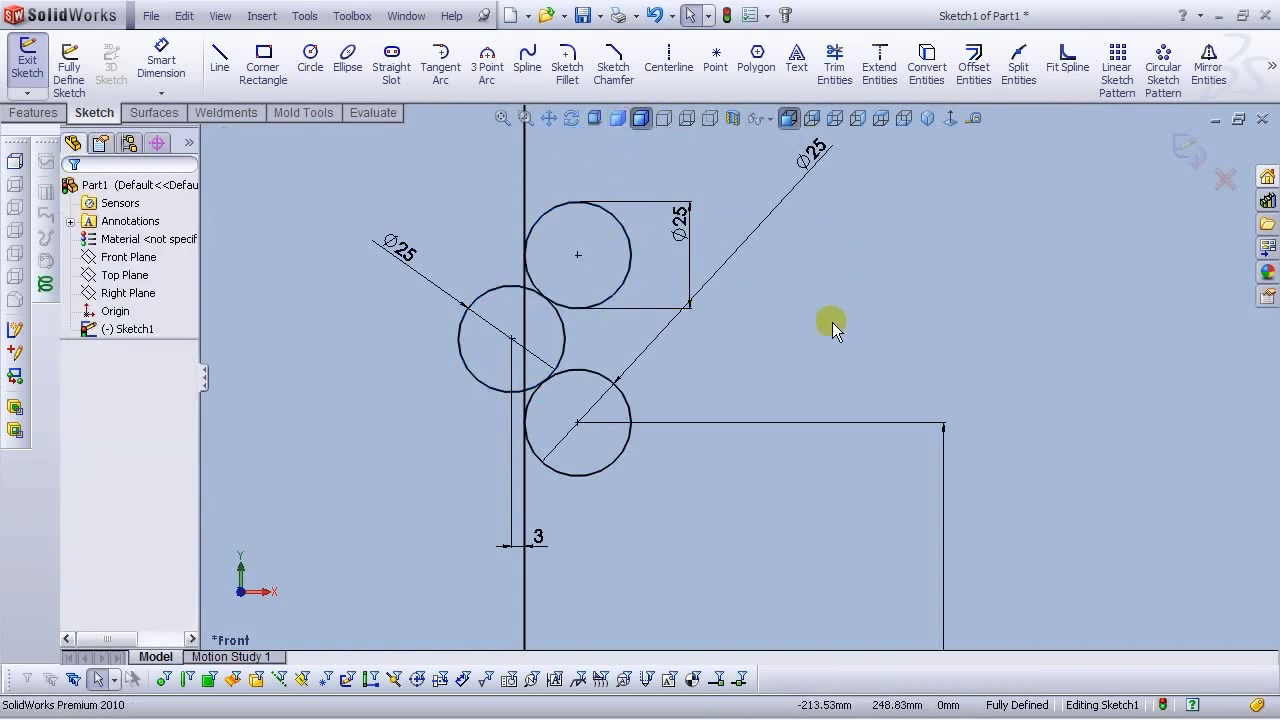
Sketch a fourth circle about 29 mm in diameter above the stack, centred just outside the vertical line
{"action": "scroll", "coordinate": [800, 335], "scroll_direction": "up", "scroll_amount": 4}
{"action": "scroll", "coordinate": [764, 265], "scroll_direction": "down", "scroll_amount": 3}
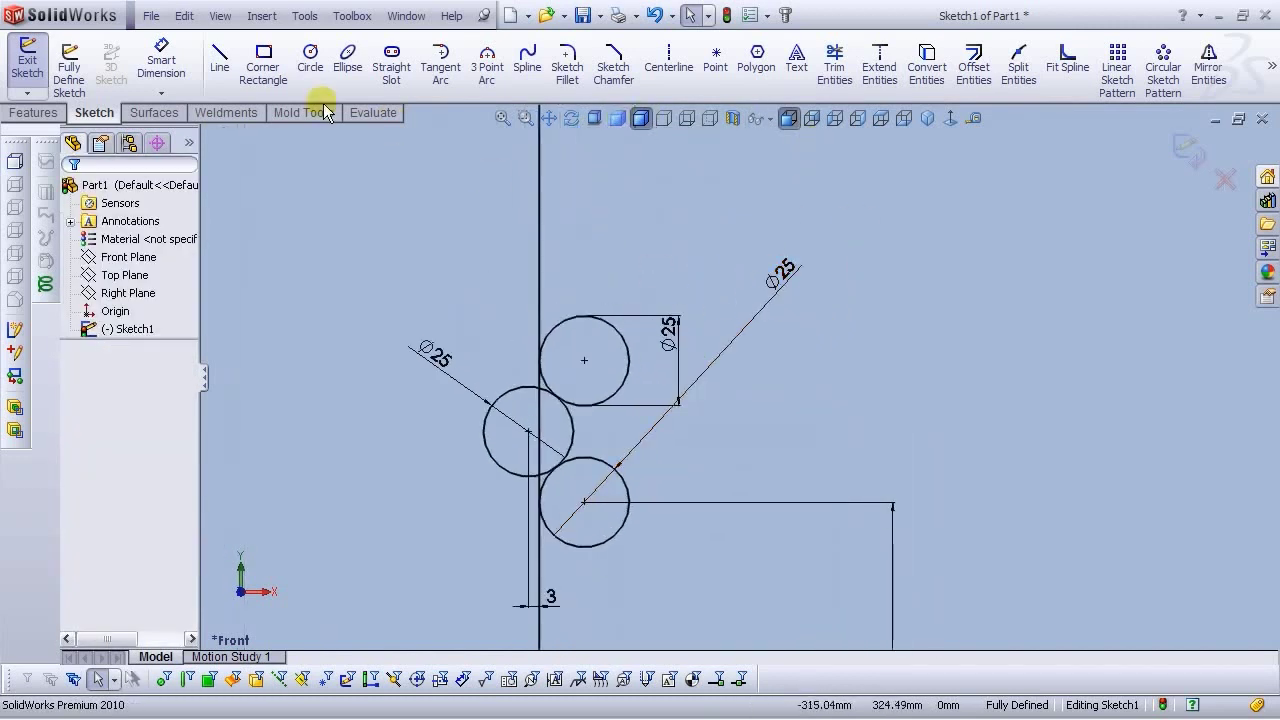
{"action": "left_click", "coordinate": [310, 60]}
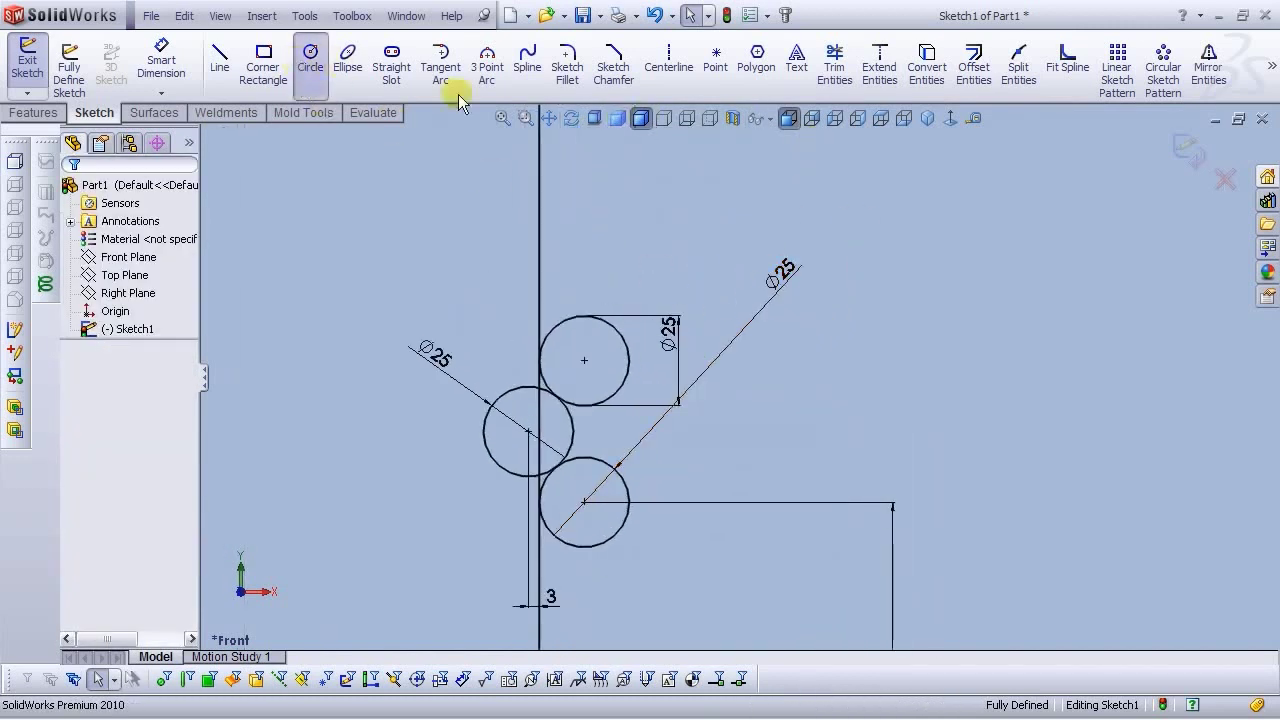
{"action": "left_click", "coordinate": [528, 263]}
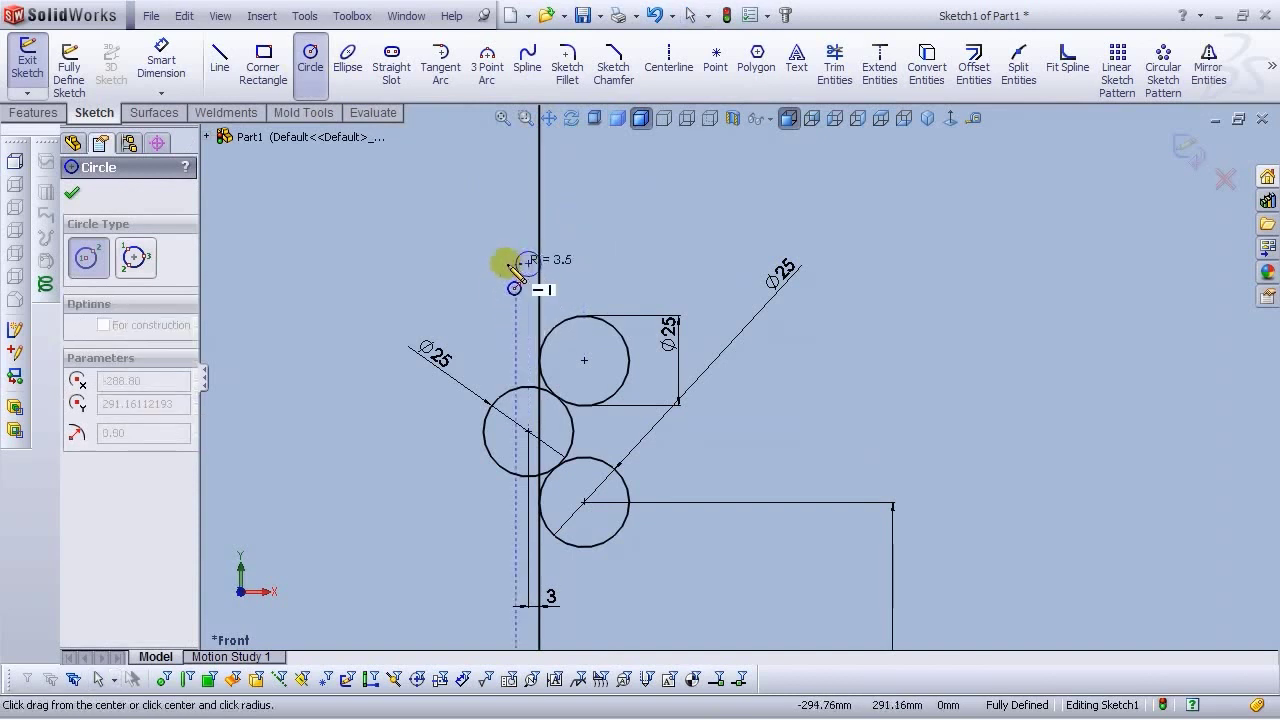
{"action": "left_click", "coordinate": [487, 275]}
{"action": "right_click", "coordinate": [500, 277]}
{"action": "left_click", "coordinate": [505, 277]}
{"action": "right_click_drag", "start_coordinate": [401, 258], "coordinate": [412, 190]}
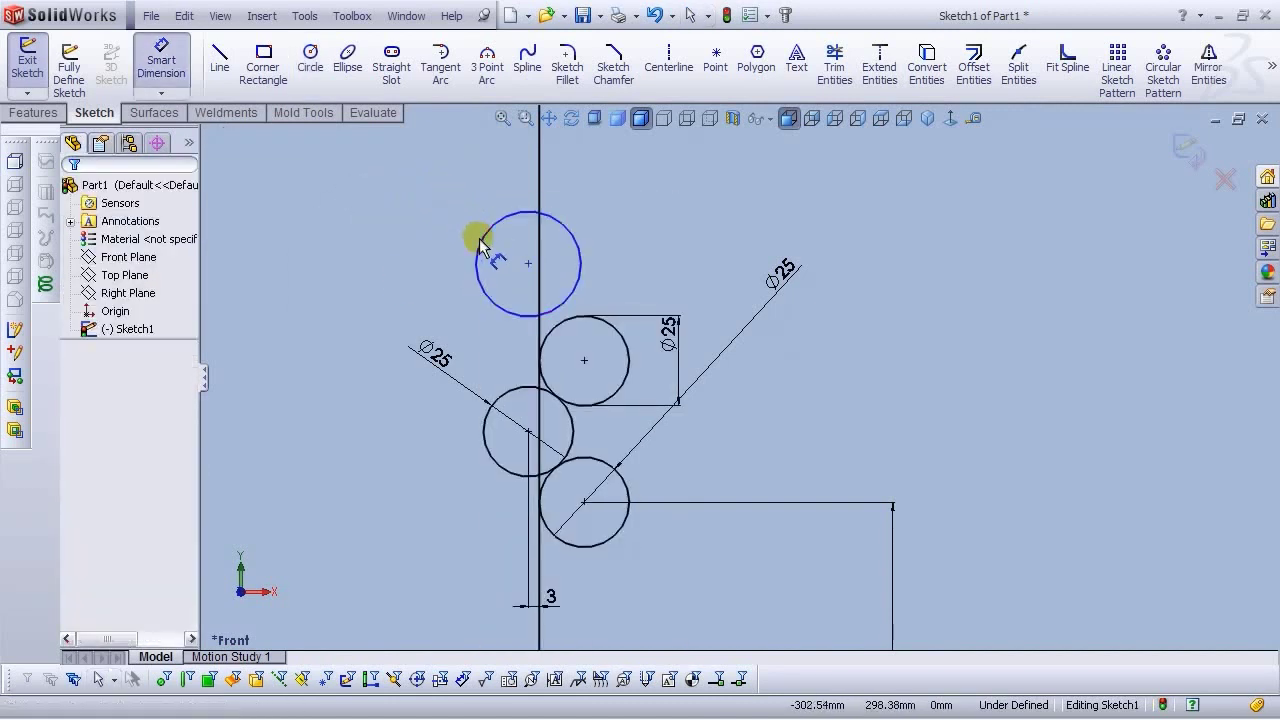
{"action": "key", "text": "Escape"}
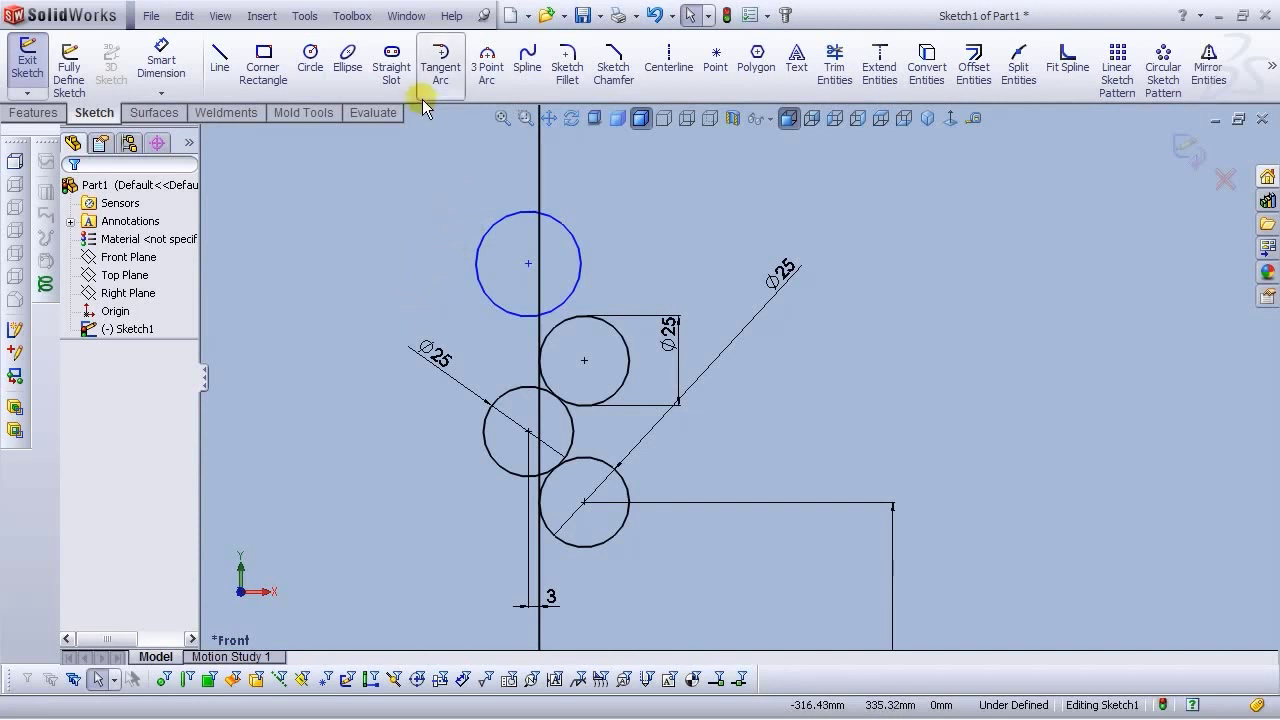
{"action": "mouse_move", "coordinate": [415, 288]}
{"action": "right_mouse_down"}
{"action": "mouse_move", "coordinate": [418, 267]}
{"action": "mouse_move", "coordinate": [367, 258]}
{"action": "mouse_move", "coordinate": [371, 320]}
{"action": "mouse_move", "coordinate": [445, 355]}
{"action": "right_mouse_up"}
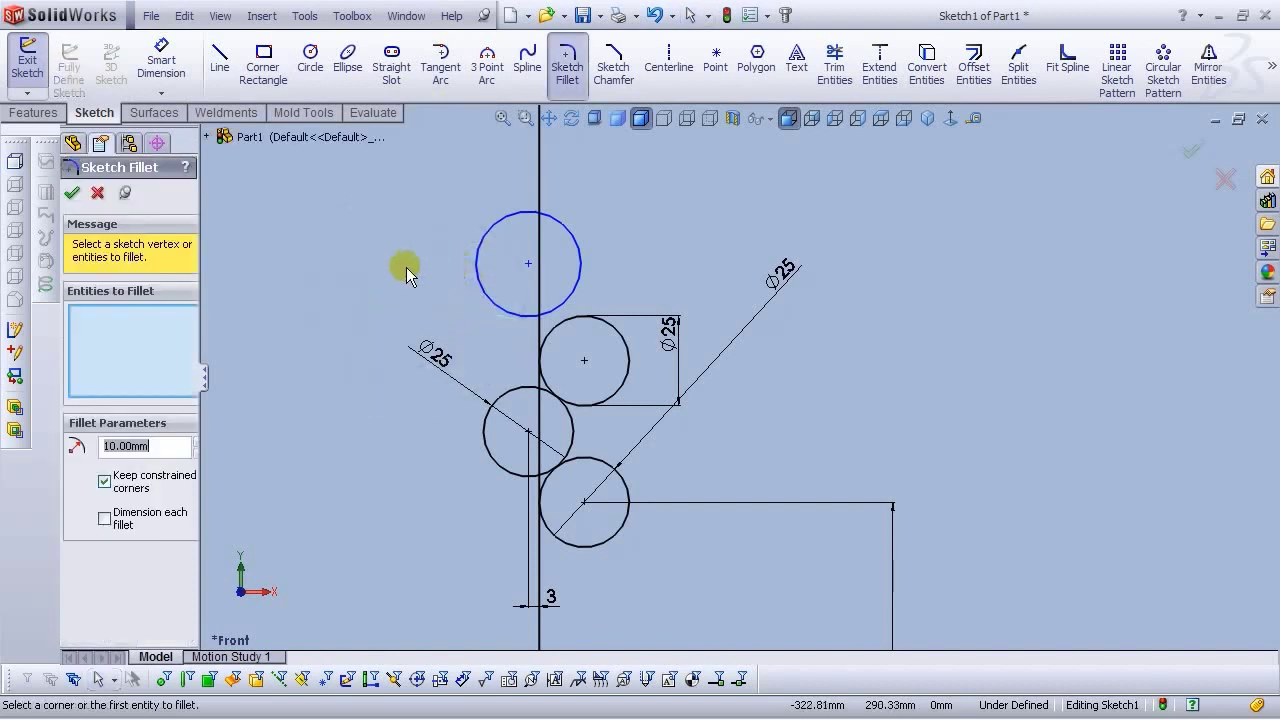
{"action": "left_click", "coordinate": [97, 193]}
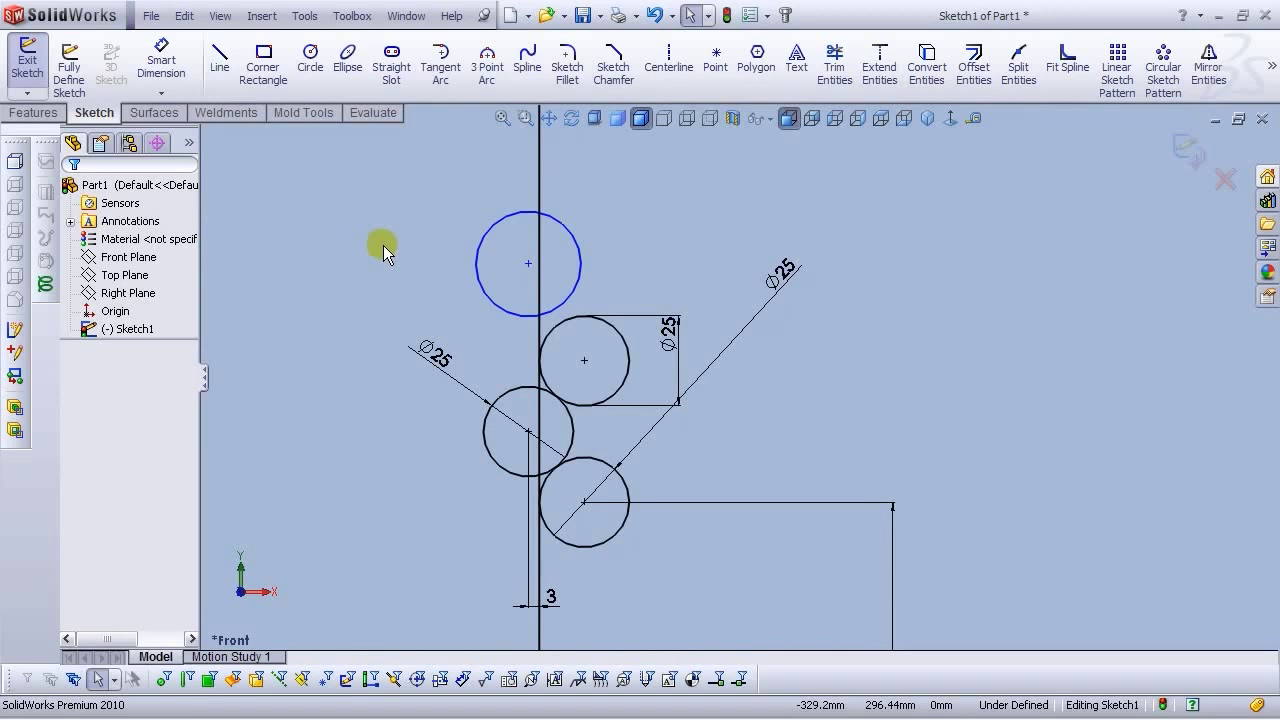
Dimension the diameter of the fourth, topmost circle as 25 mm
{"action": "mouse_move", "coordinate": [383, 243]}
{"action": "right_mouse_down"}
{"action": "mouse_move", "coordinate": [378, 212]}
{"action": "mouse_move", "coordinate": [363, 252]}
{"action": "mouse_move", "coordinate": [414, 258]}
{"action": "mouse_move", "coordinate": [383, 208]}
{"action": "mouse_move", "coordinate": [384, 167]}
{"action": "right_mouse_up"}
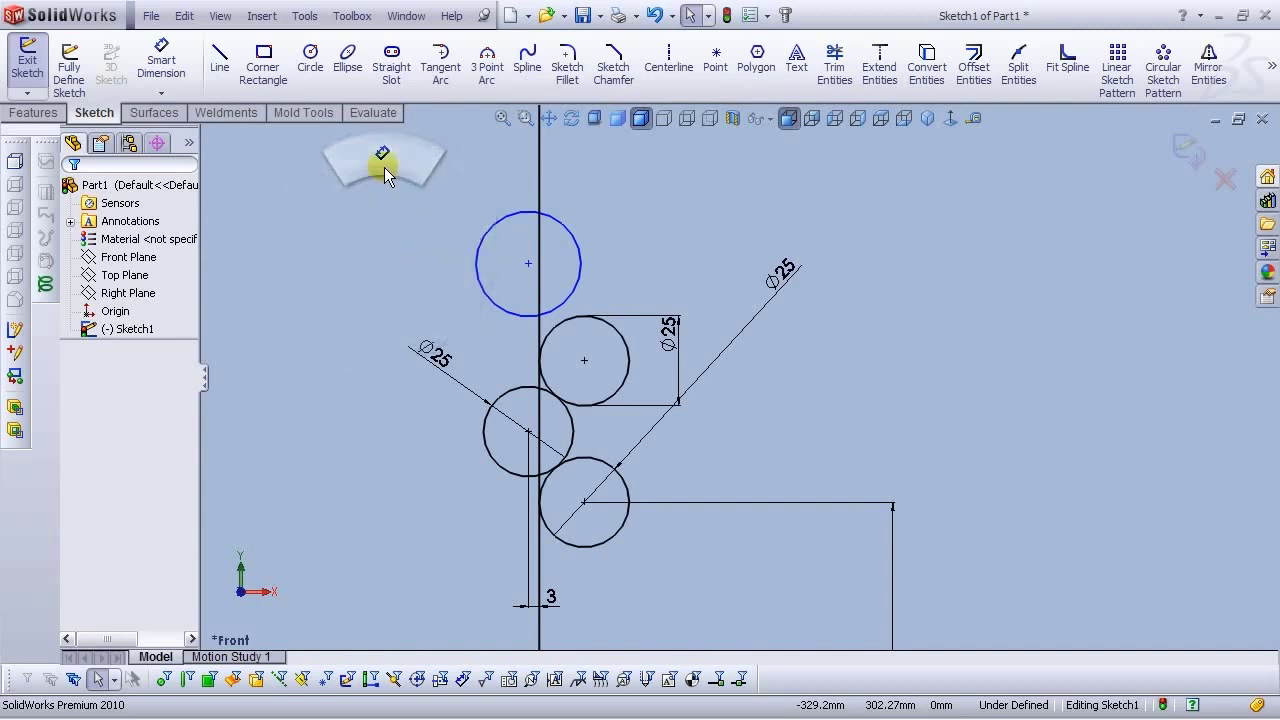
{"action": "left_click", "coordinate": [480, 240]}
{"action": "left_click", "coordinate": [418, 207]}
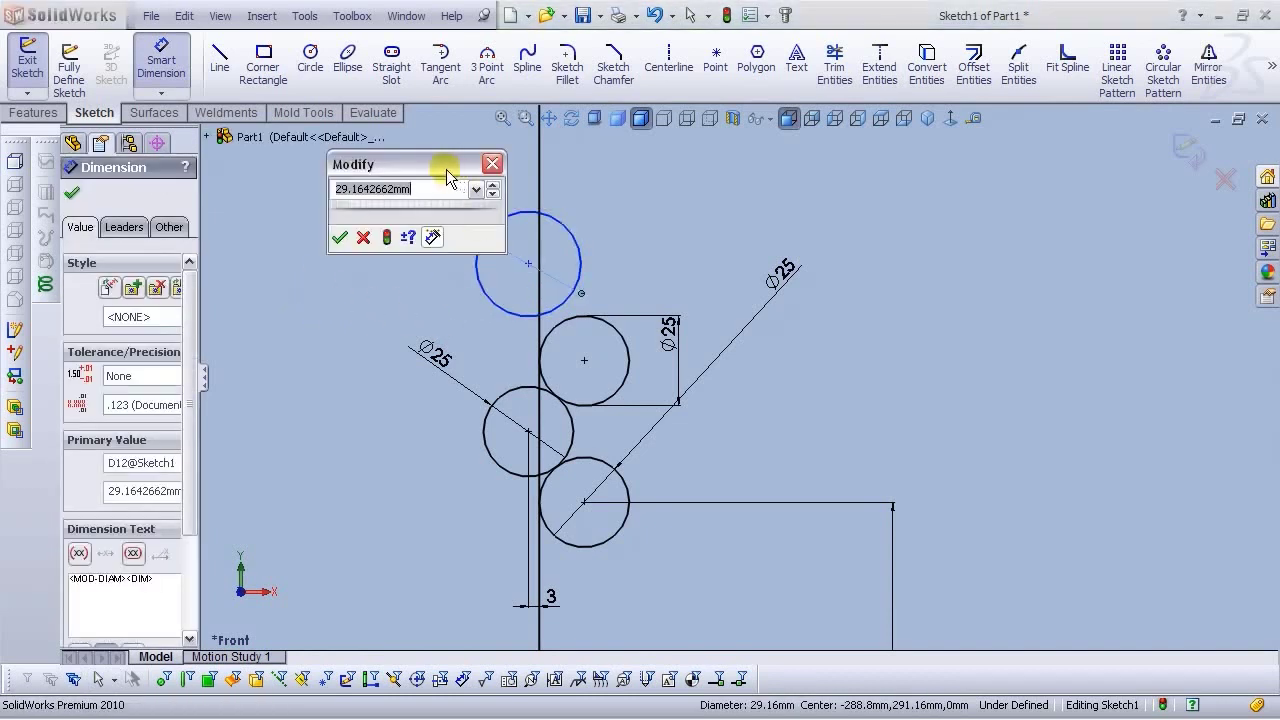
{"action": "left_click_drag", "start_coordinate": [410, 164], "coordinate": [334, 148]}
{"action": "mouse_move", "coordinate": [308, 248]}
{"action": "left_mouse_down"}
{"action": "mouse_move", "coordinate": [686, 289]}
{"action": "mouse_move", "coordinate": [704, 162]}
{"action": "left_mouse_up"}
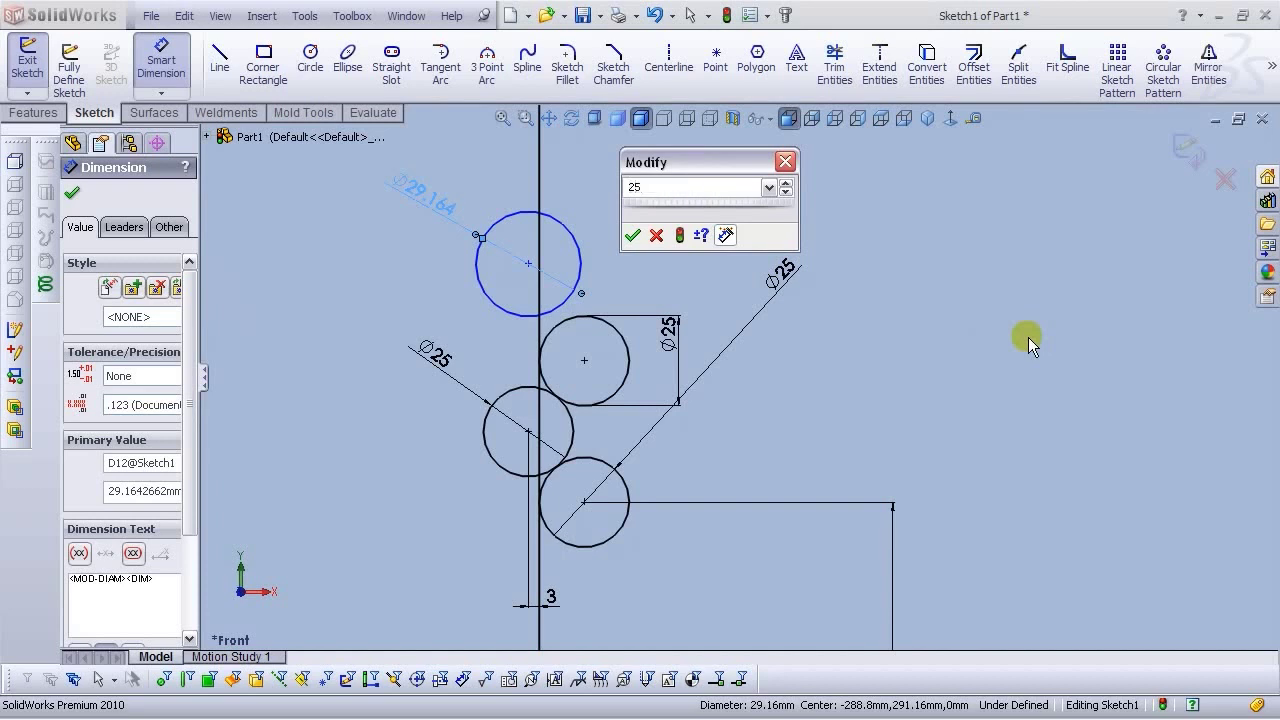
{"action": "key", "text": "Return"}
{"action": "left_click", "coordinate": [1030, 345]}
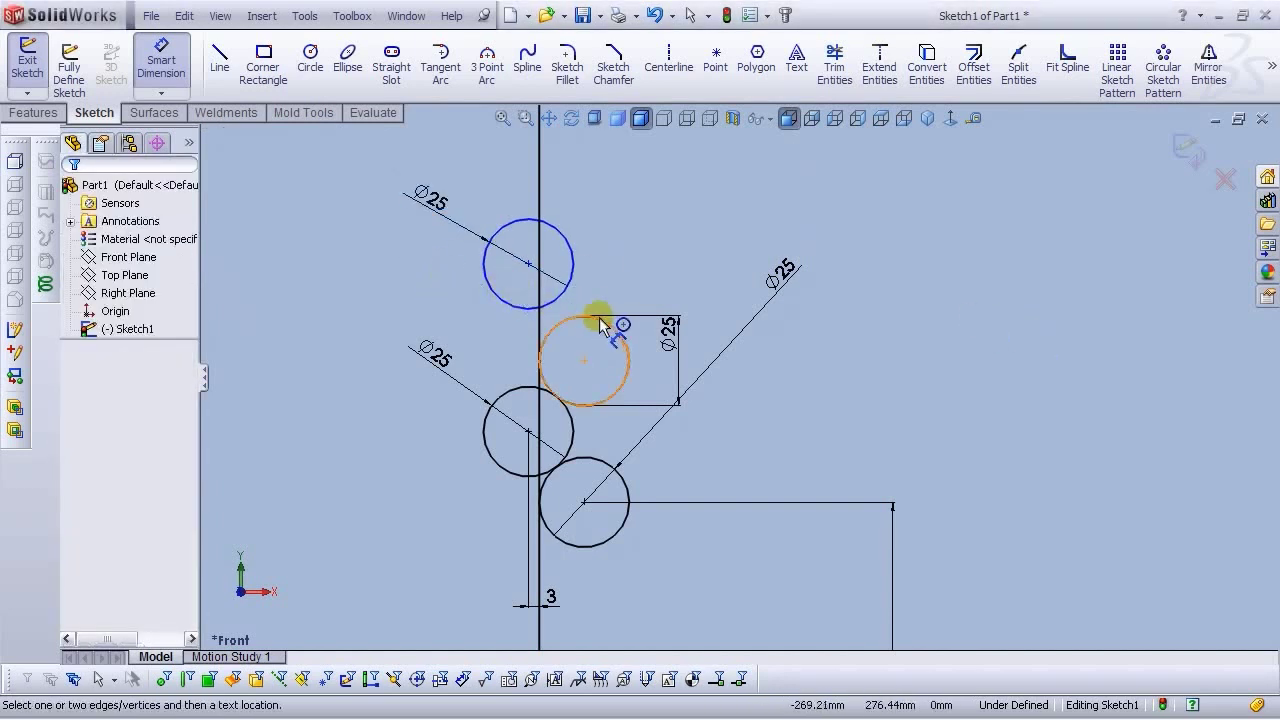
Dimension the horizontal distance from the topmost circle's centre to the vertical line as 3 mm
{"action": "scroll", "coordinate": [584, 322], "scroll_direction": "down", "scroll_amount": 1}
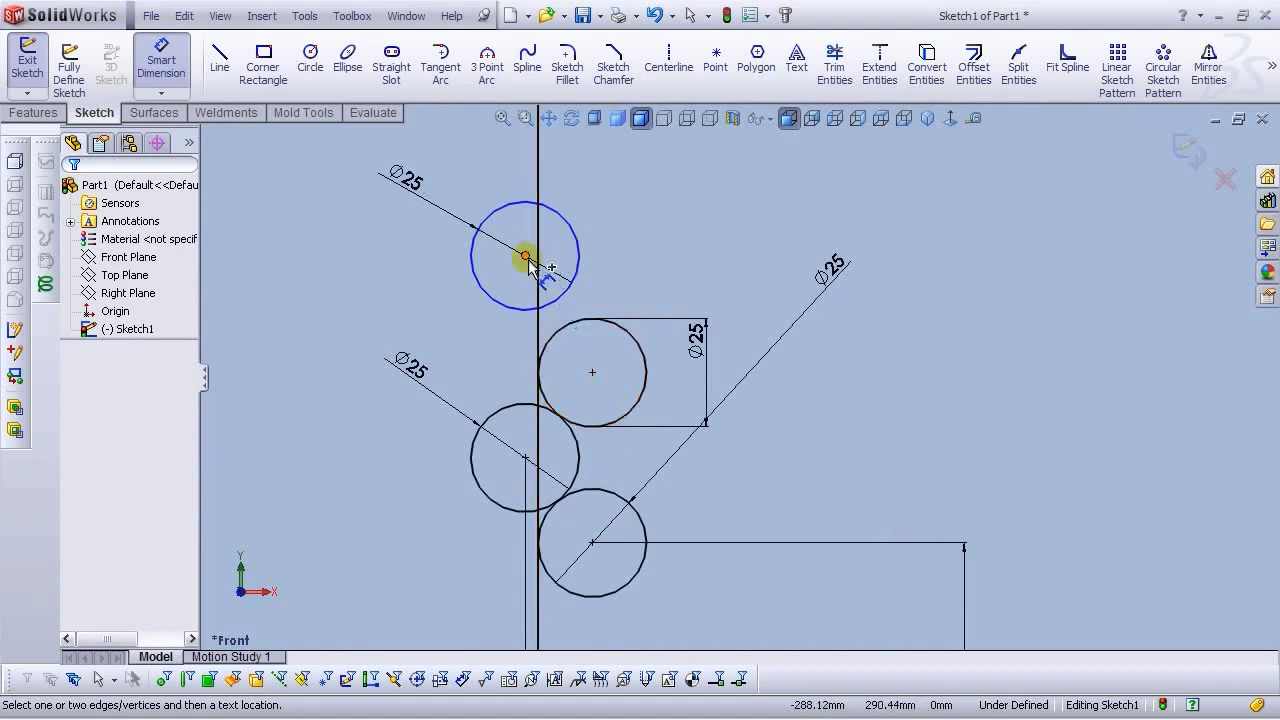
{"action": "left_click", "coordinate": [536, 309]}
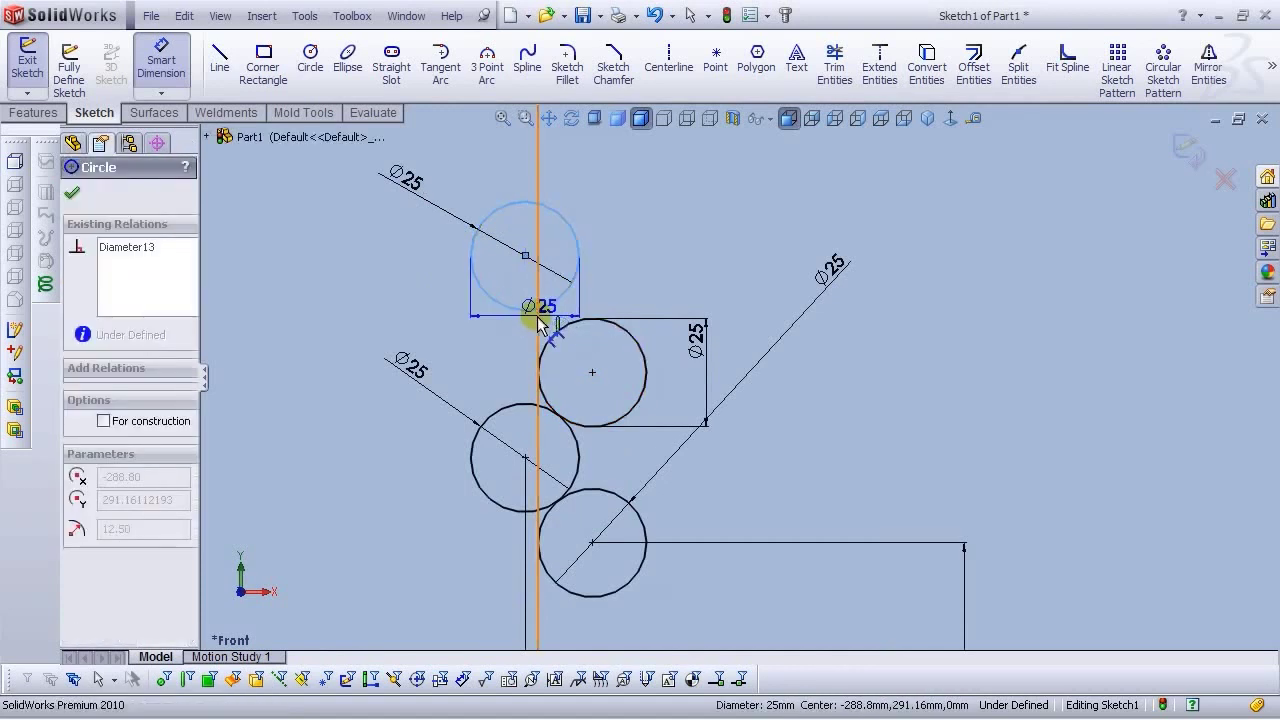
{"action": "left_click", "coordinate": [535, 306]}
{"action": "left_click", "coordinate": [608, 297]}
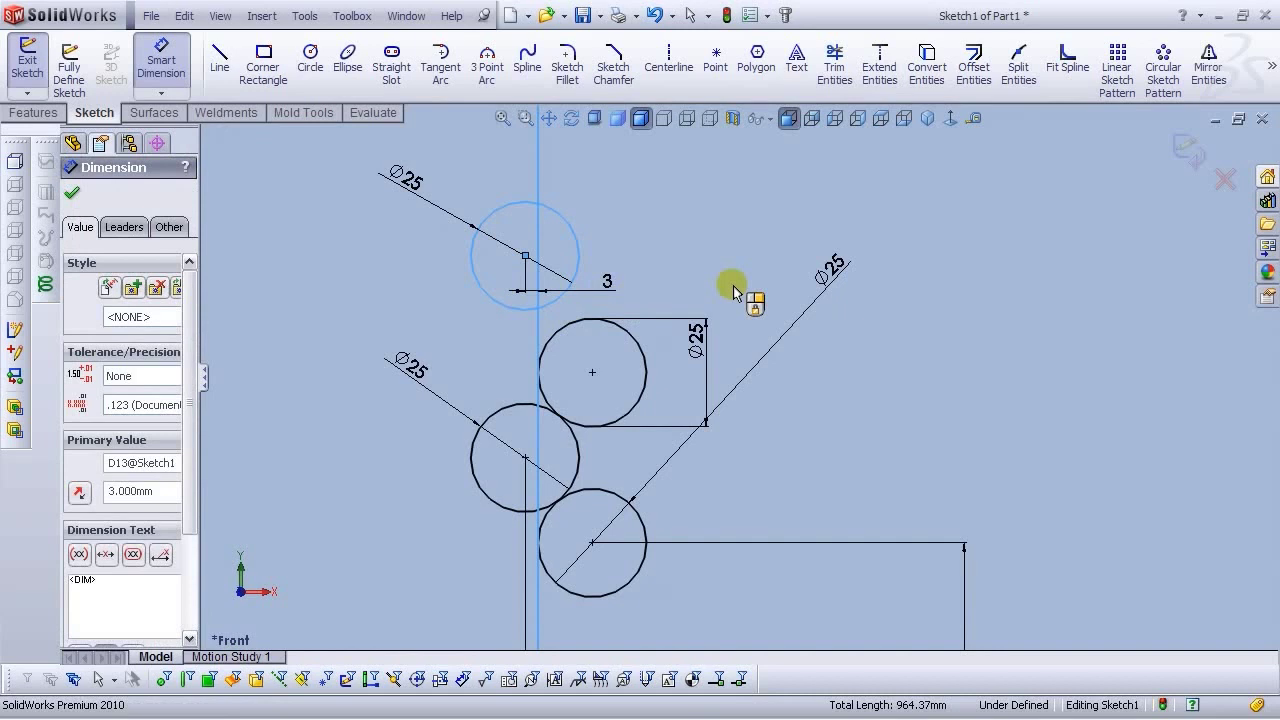
{"action": "key", "text": "Return"}
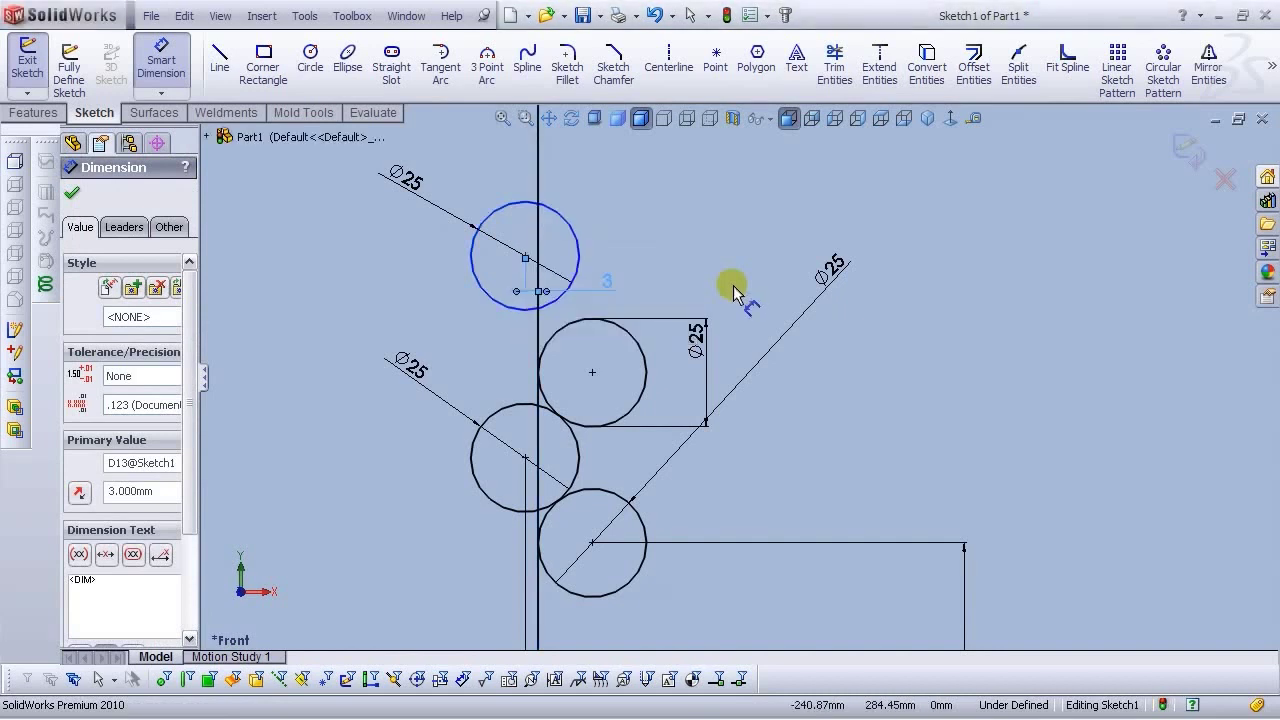
{"action": "key", "text": "Escape"}
Make the topmost circle tangent to the inner circle directly below it
{"action": "left_click", "coordinate": [556, 301]}
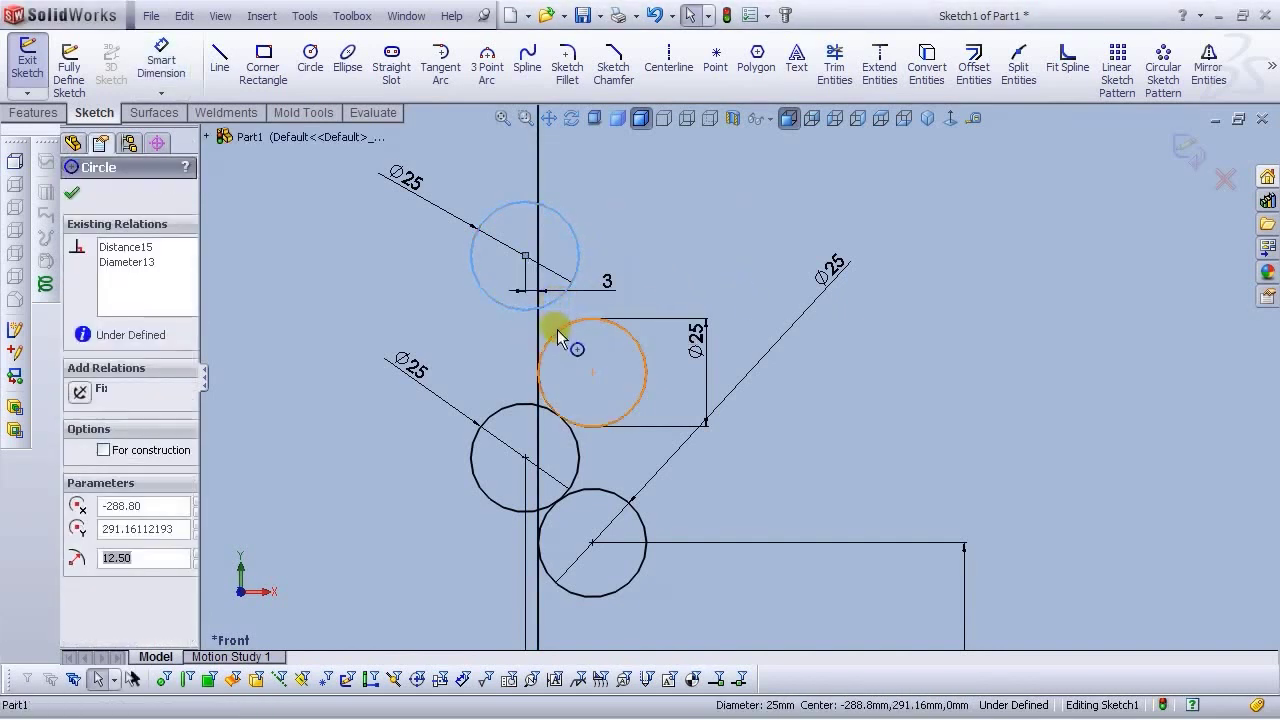
{"action": "left_click", "coordinate": [557, 329], "text": "ctrl"}
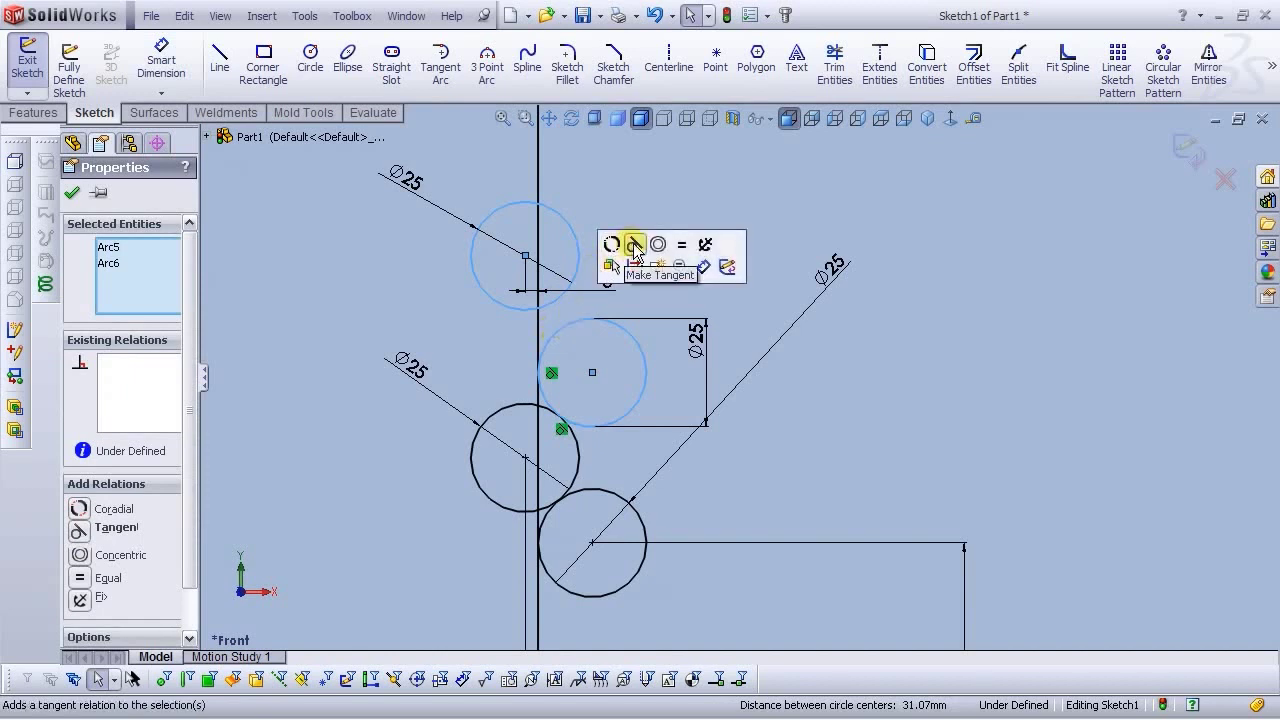
{"action": "left_click", "coordinate": [634, 246]}
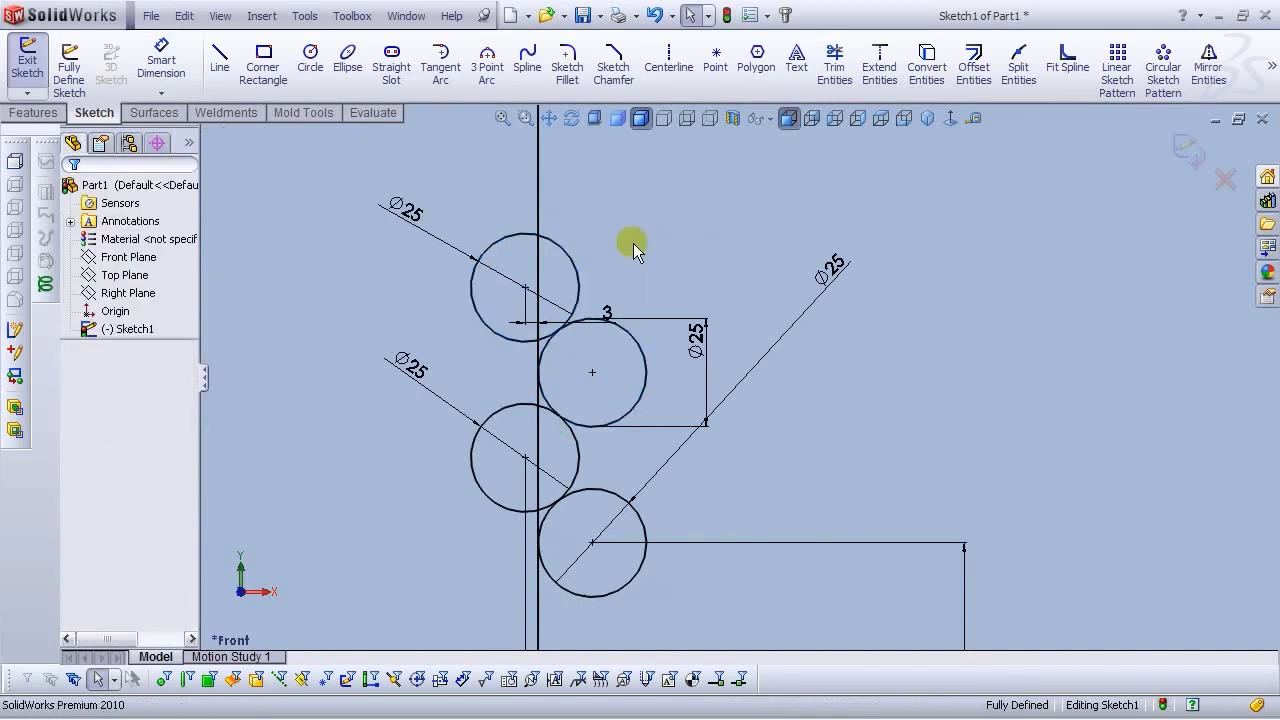
Sketch a fifth circle about 22 mm in diameter above the stack, centred on the inner side of the vertical line
{"action": "left_click", "coordinate": [310, 60]}
{"action": "scroll", "coordinate": [737, 257], "scroll_direction": "up", "scroll_amount": 3}
{"action": "scroll", "coordinate": [655, 295], "scroll_direction": "down", "scroll_amount": 3}
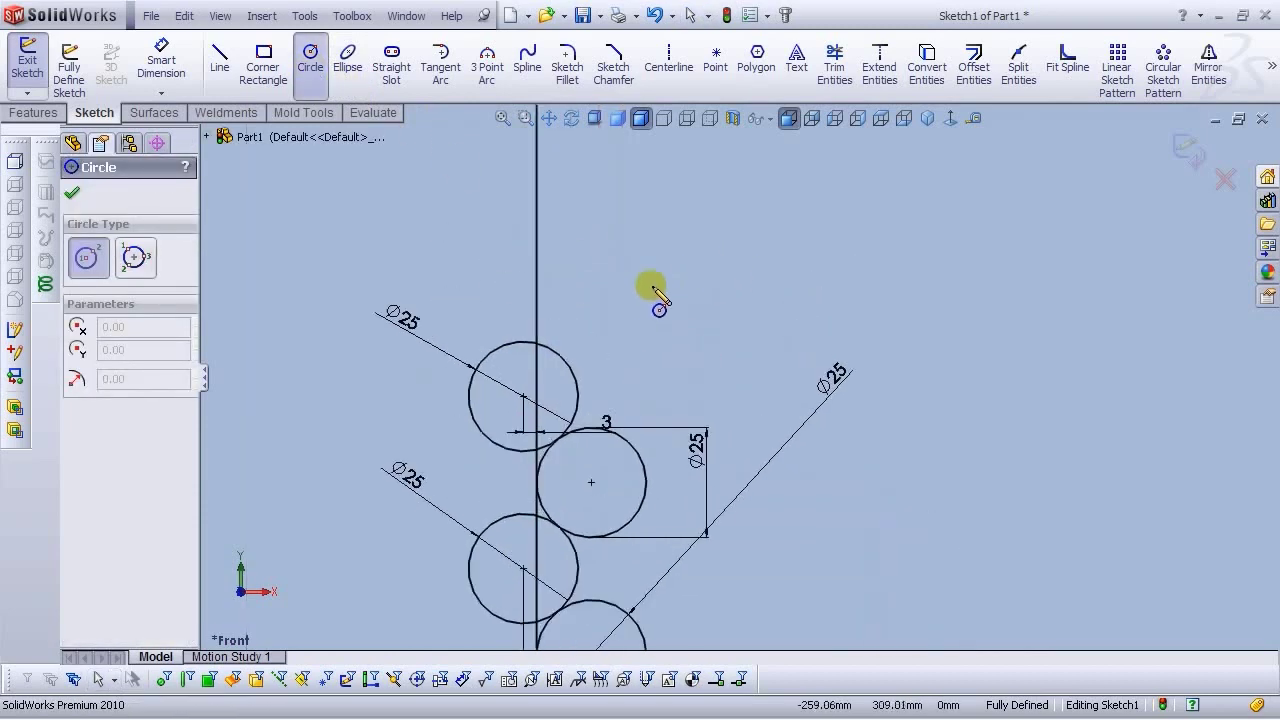
{"action": "left_click_drag", "start_coordinate": [607, 290], "coordinate": [560, 287]}
{"action": "right_click", "coordinate": [572, 298]}
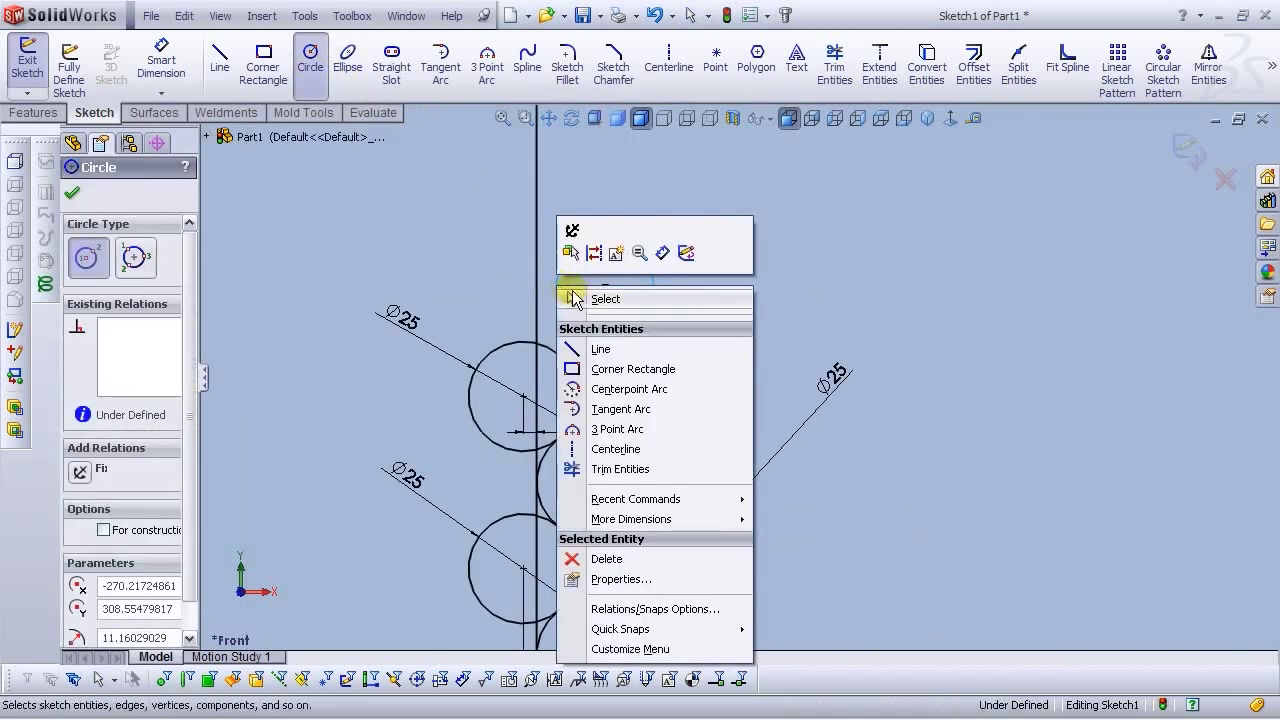
{"action": "left_click", "coordinate": [575, 299]}
Dimension the diameter of the fifth, topmost circle as 25 mm
{"action": "left_click", "coordinate": [161, 62]}
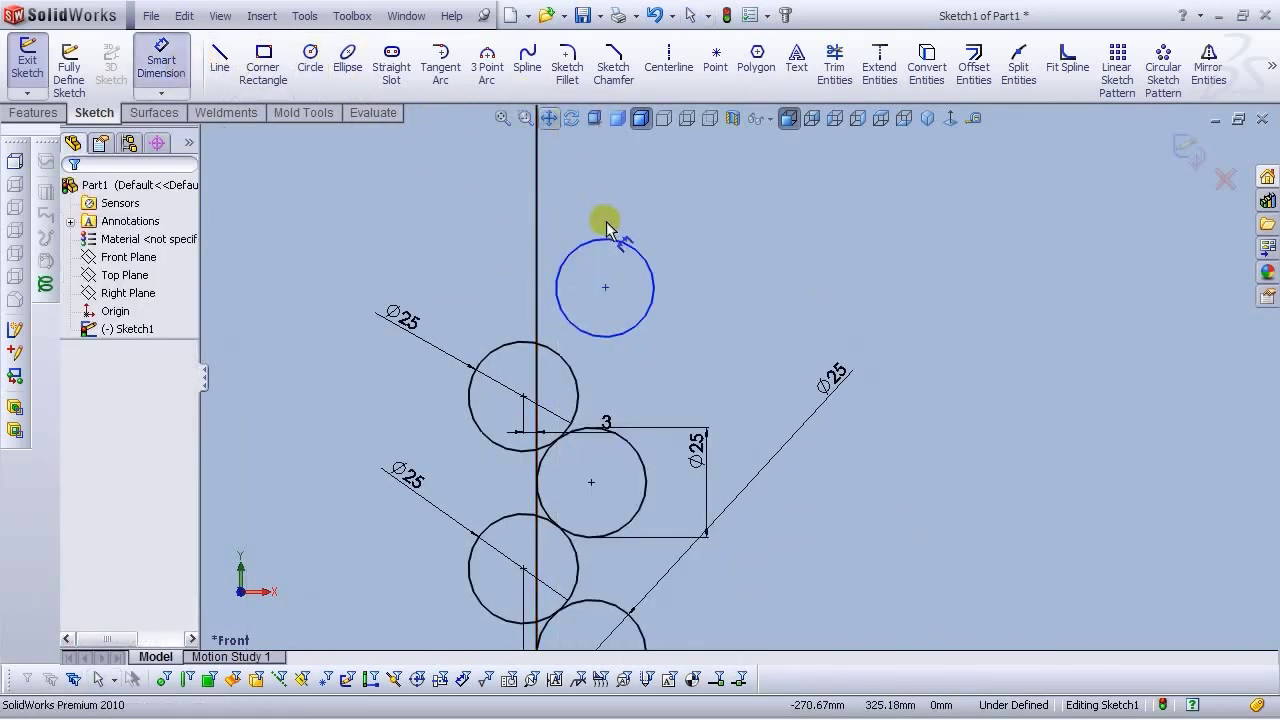
{"action": "left_click", "coordinate": [650, 275]}
{"action": "left_click", "coordinate": [686, 202]}
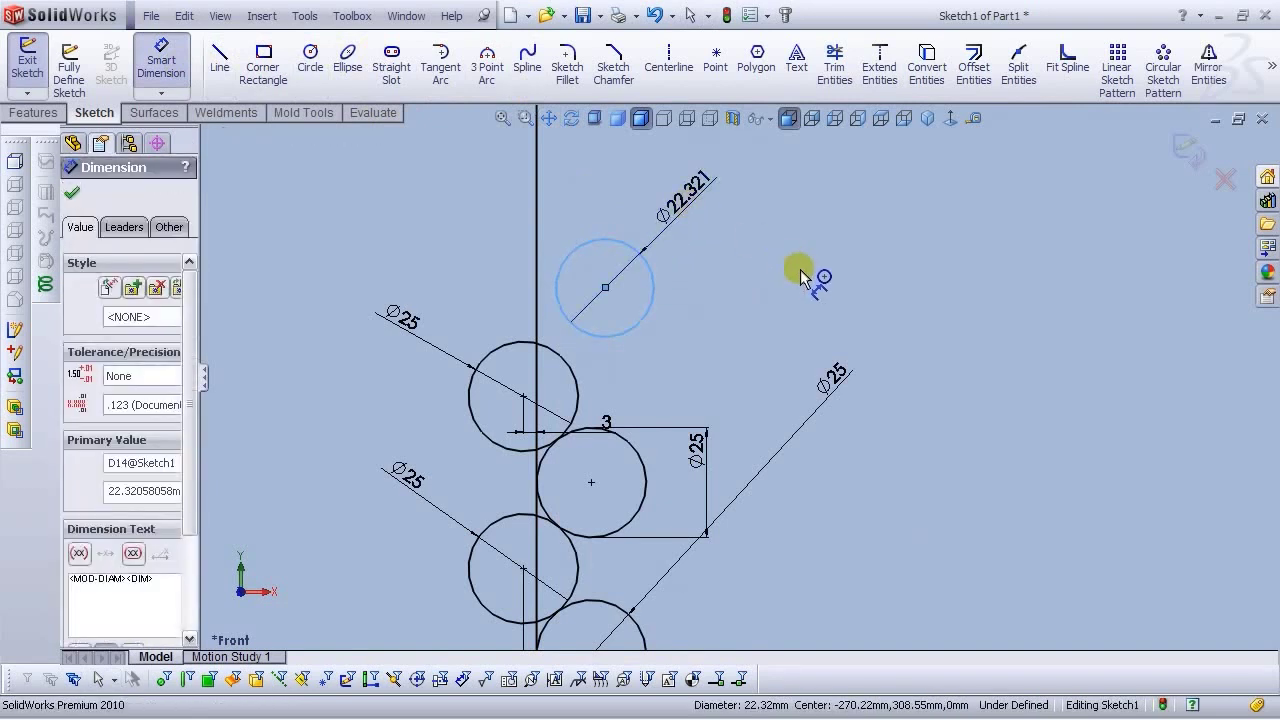
{"action": "type", "text": "25"}
{"action": "key", "text": "Return"}
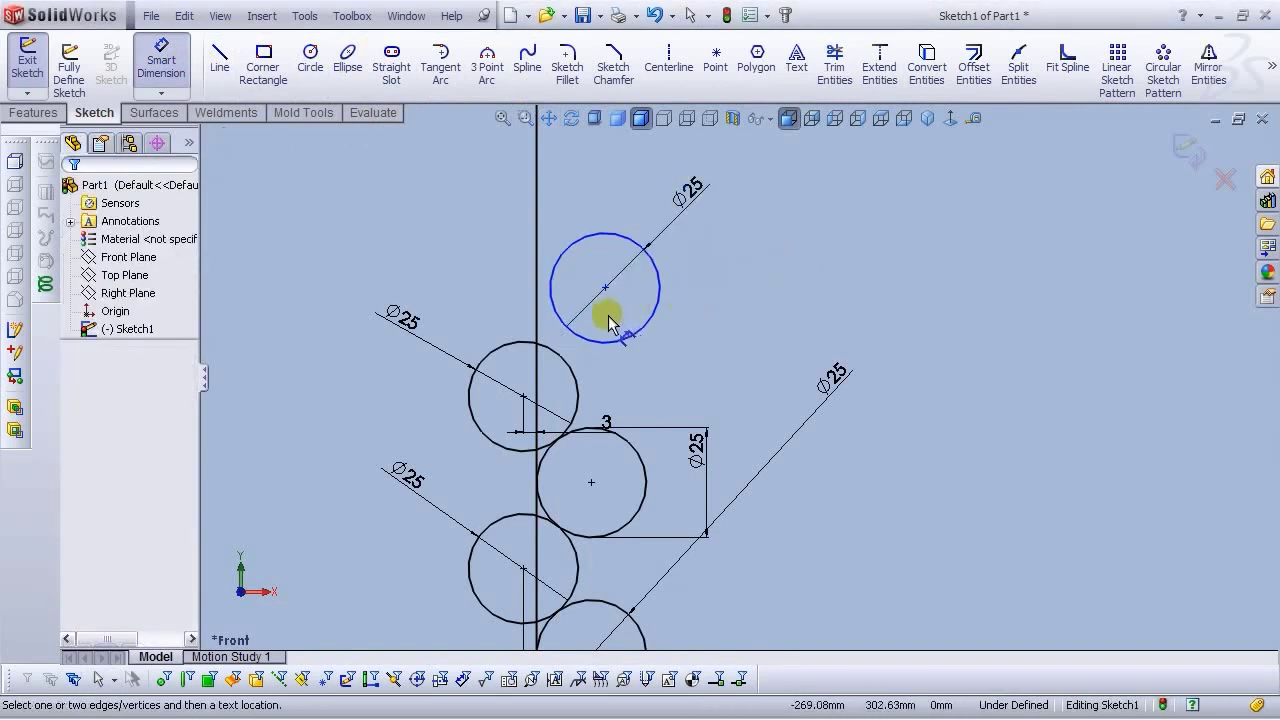
{"action": "key", "text": "Escape"}
Make the topmost circle tangent to the vertical side line
{"action": "left_click", "coordinate": [550, 294]}
{"action": "left_click", "coordinate": [539, 303]}
{"action": "left_click", "coordinate": [551, 299], "text": "ctrl"}
{"action": "left_click", "coordinate": [592, 216]}
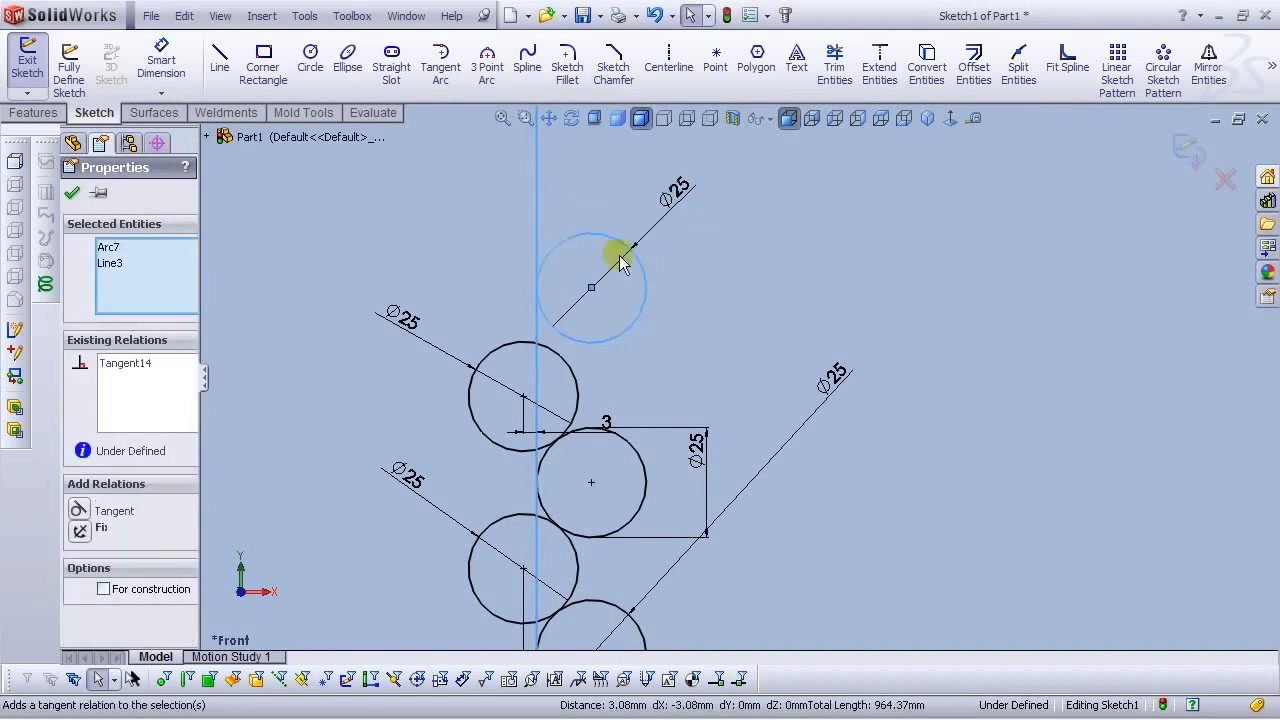
{"action": "key", "text": "Escape"}
Make the topmost circle tangent to the outer circle directly below it
{"action": "left_click", "coordinate": [582, 352]}
{"action": "left_click", "coordinate": [563, 363], "text": "ctrl"}
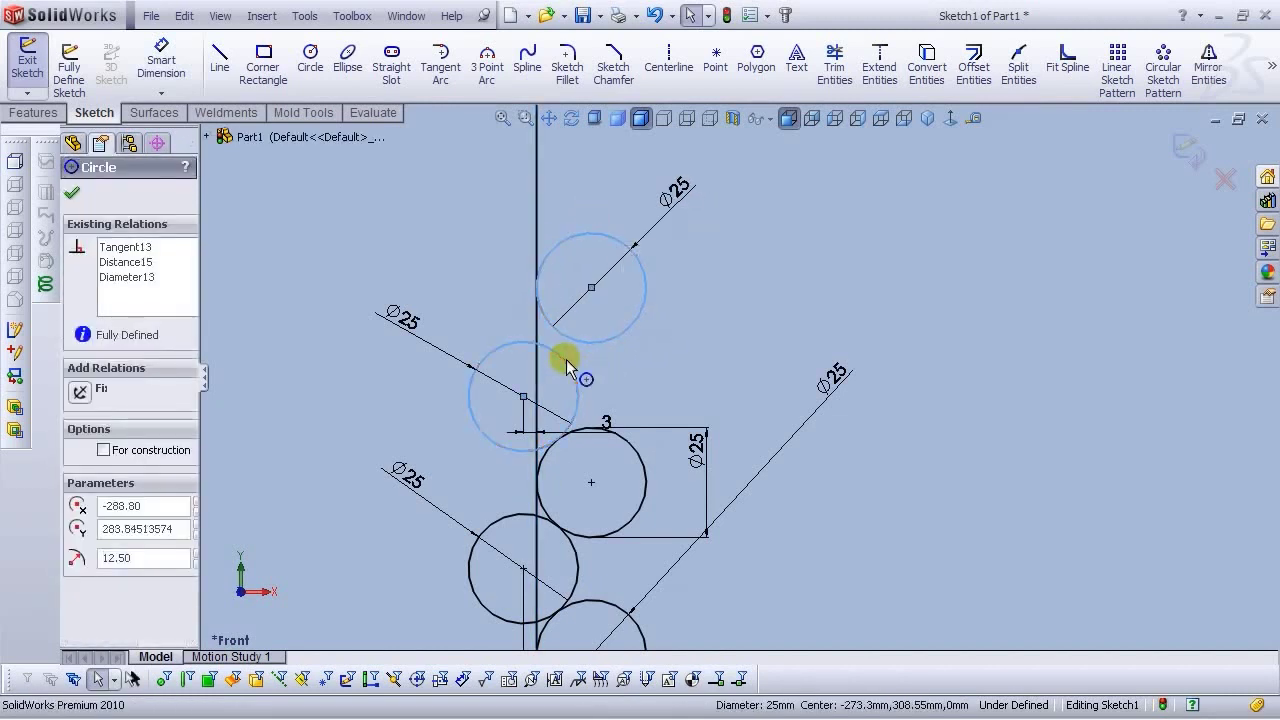
{"action": "left_click", "coordinate": [638, 276]}
{"action": "left_click", "coordinate": [767, 296]}
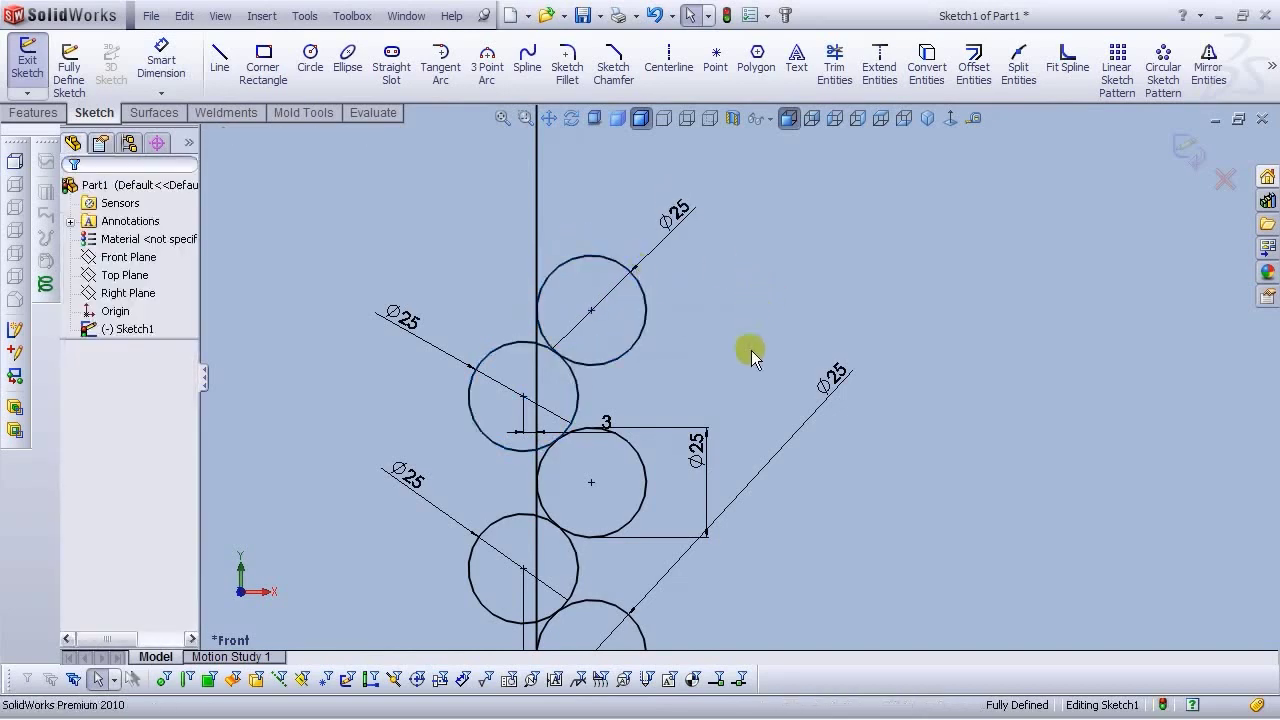
Trim the lowest circle with Trim to closest, keeping only the short arc between the vertical line and the second circle
{"action": "scroll", "coordinate": [739, 424], "scroll_direction": "up", "scroll_amount": 4}
{"action": "scroll", "coordinate": [835, 420], "scroll_direction": "down", "scroll_amount": 3}
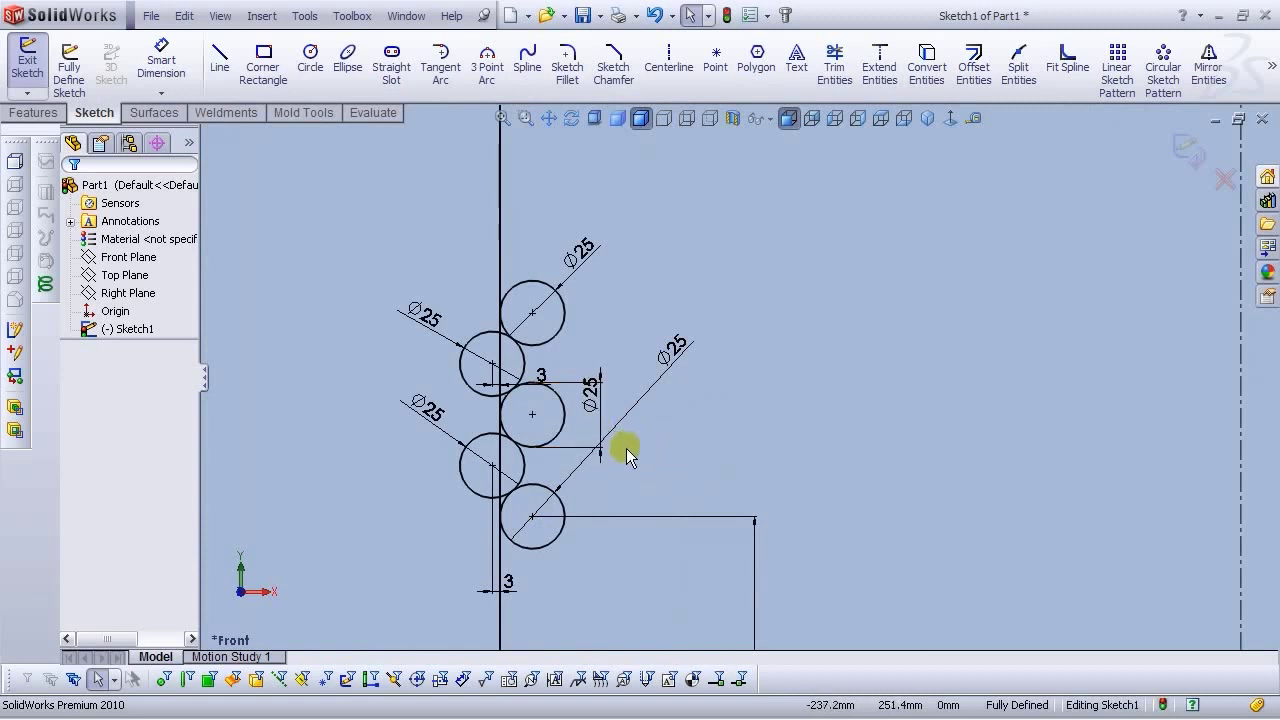
{"action": "scroll", "coordinate": [741, 370], "scroll_direction": "up", "scroll_amount": 1}
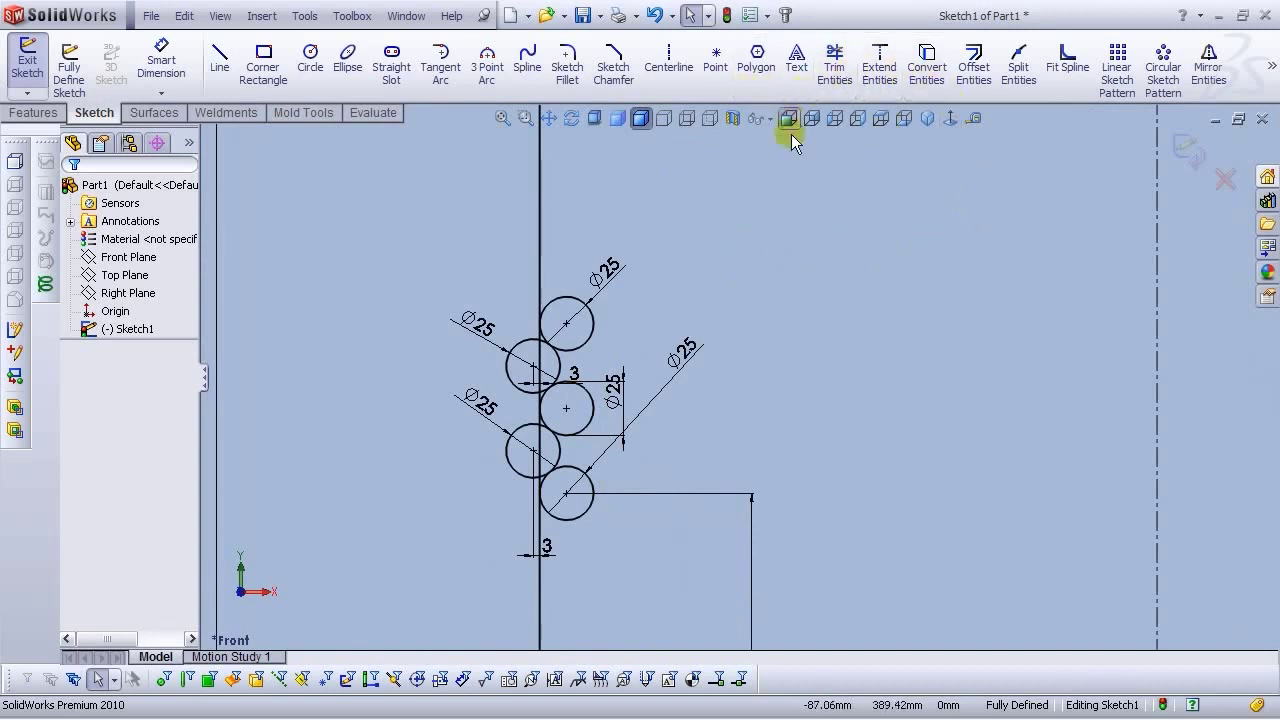
{"action": "left_click", "coordinate": [826, 84]}
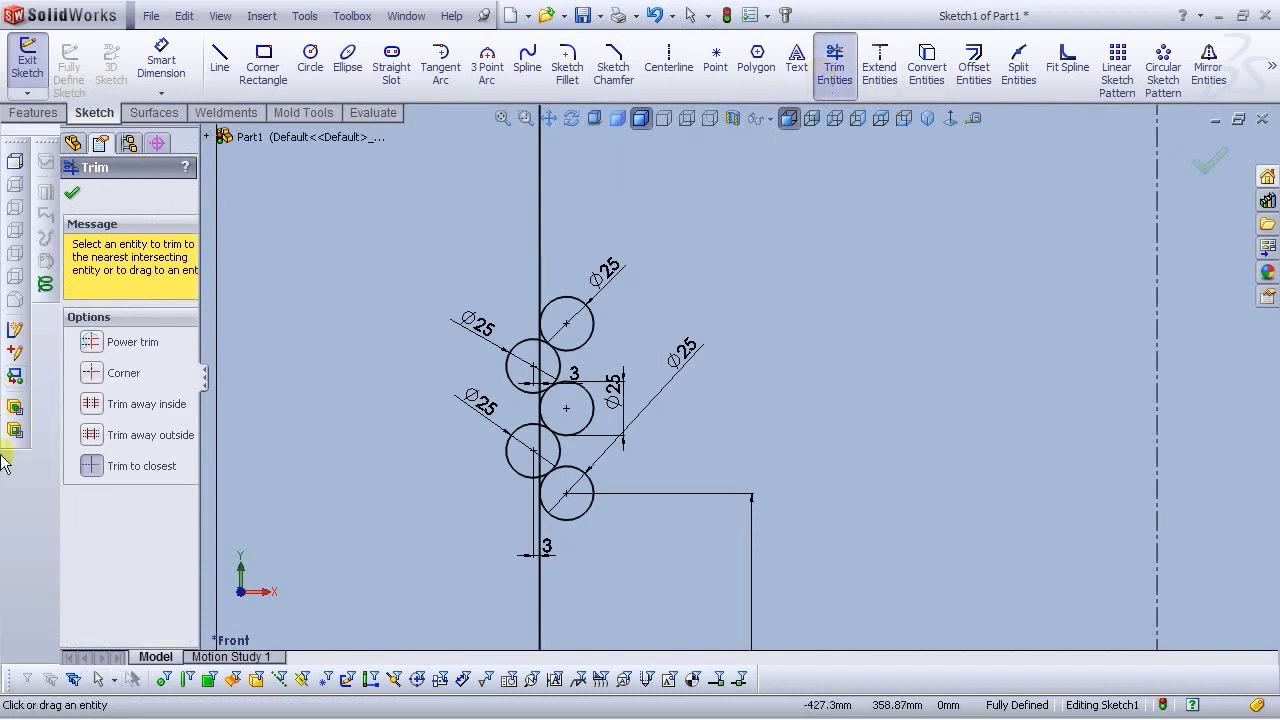
{"action": "scroll", "coordinate": [592, 512], "scroll_direction": "down", "scroll_amount": 3}
{"action": "scroll", "coordinate": [592, 512], "scroll_direction": "down", "scroll_amount": 2}
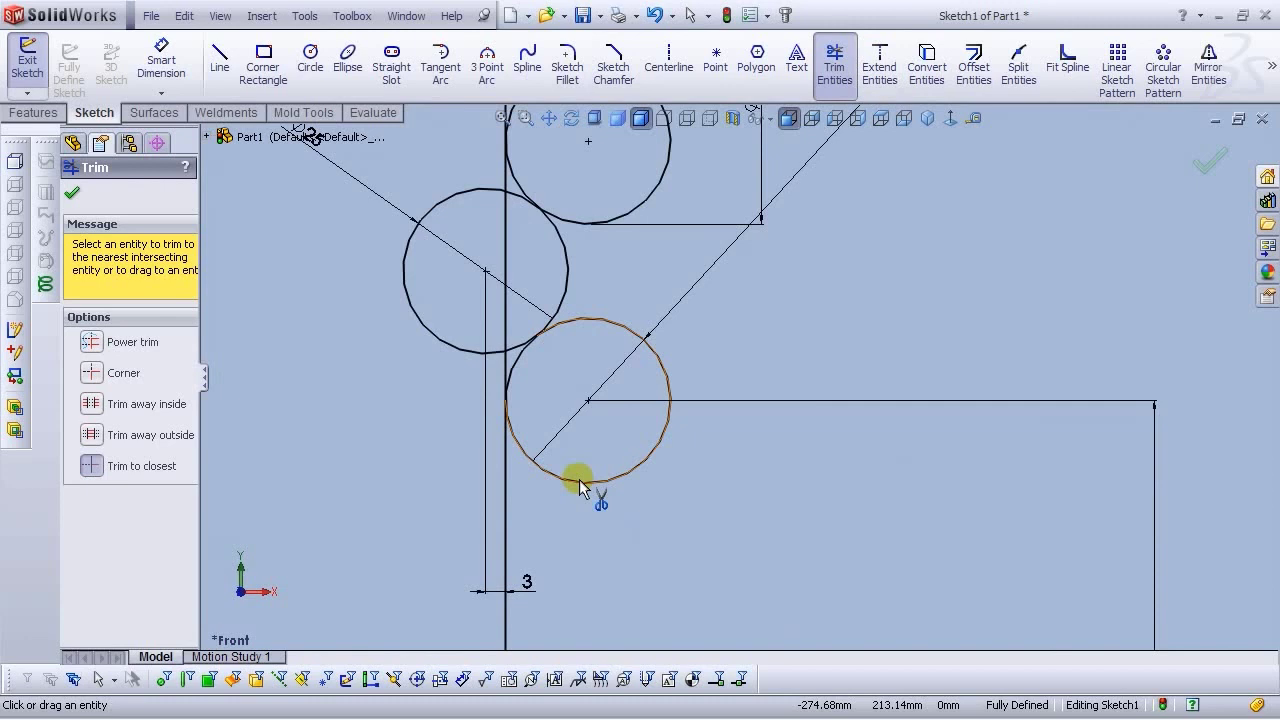
{"action": "left_click", "coordinate": [579, 479]}
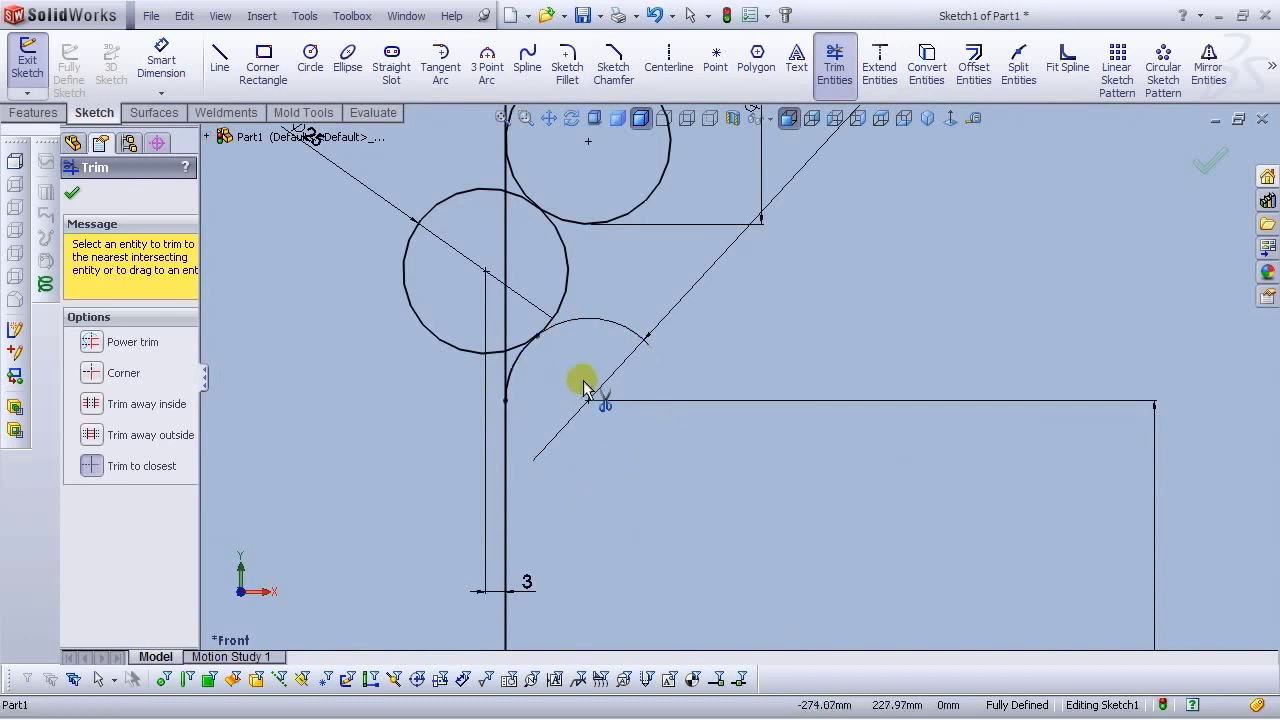
Trim away the second circle's part outside the vertical line and the middle circle's large inner part
{"action": "scroll", "coordinate": [580, 372], "scroll_direction": "down", "scroll_amount": 2}
{"action": "scroll", "coordinate": [640, 300], "scroll_direction": "up", "scroll_amount": 2}
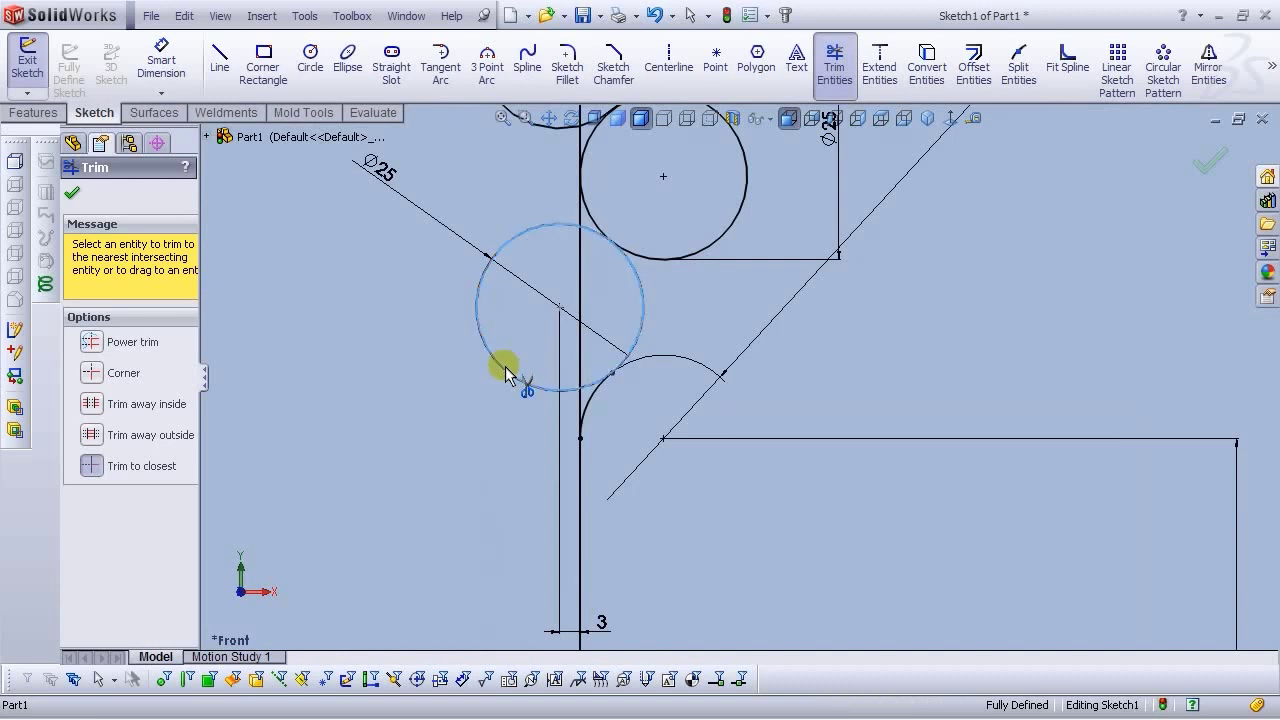
{"action": "scroll", "coordinate": [709, 329], "scroll_direction": "up", "scroll_amount": 2}
{"action": "scroll", "coordinate": [800, 280], "scroll_direction": "down", "scroll_amount": 3}
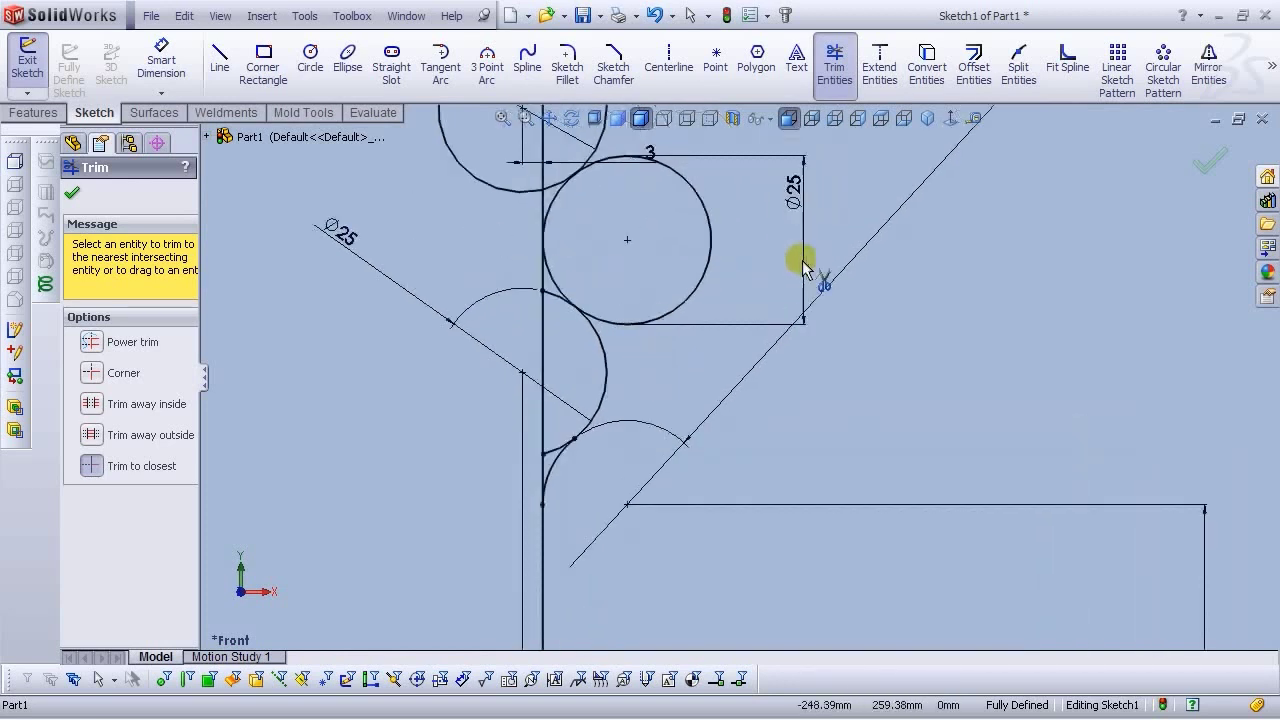
{"action": "left_click", "coordinate": [668, 313]}
{"action": "scroll", "coordinate": [668, 314], "scroll_direction": "up", "scroll_amount": 3}
{"action": "scroll", "coordinate": [563, 286], "scroll_direction": "down", "scroll_amount": 3}
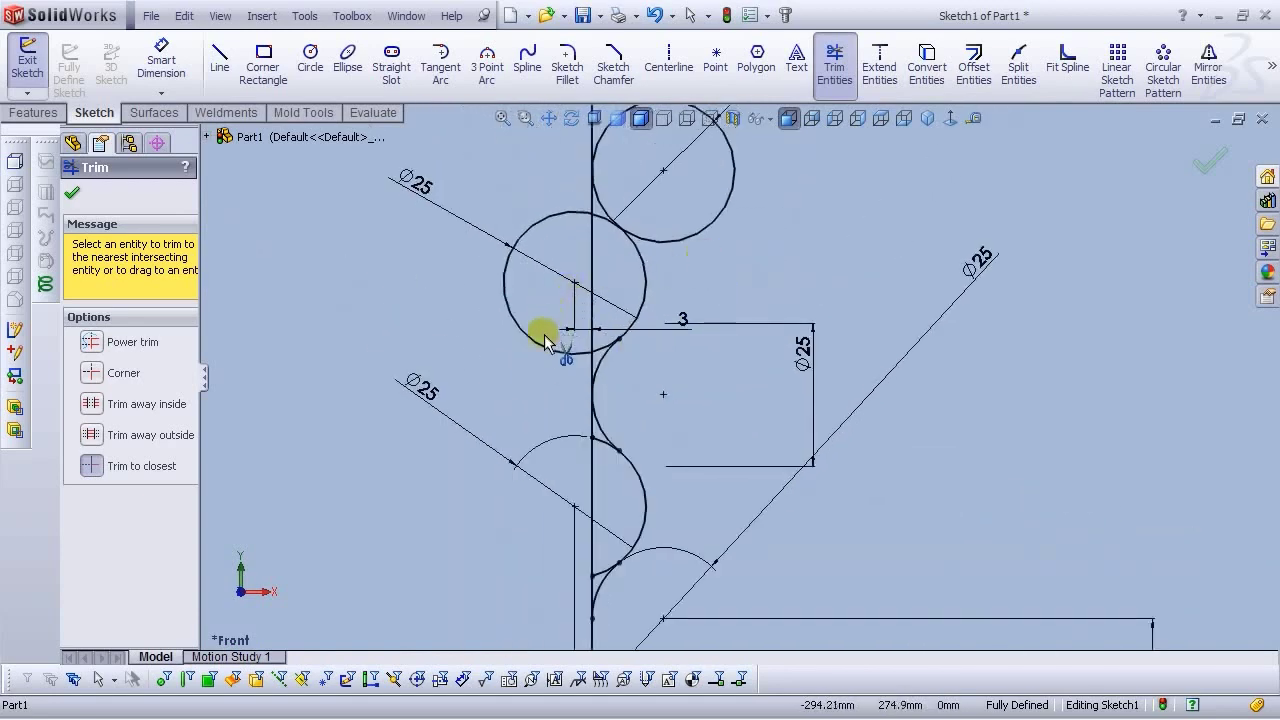
Trim away the fourth circle's part outside the vertical line and the topmost circle's large inner part
{"action": "scroll", "coordinate": [640, 310], "scroll_direction": "up", "scroll_amount": 2}
{"action": "scroll", "coordinate": [749, 214], "scroll_direction": "down", "scroll_amount": 2}
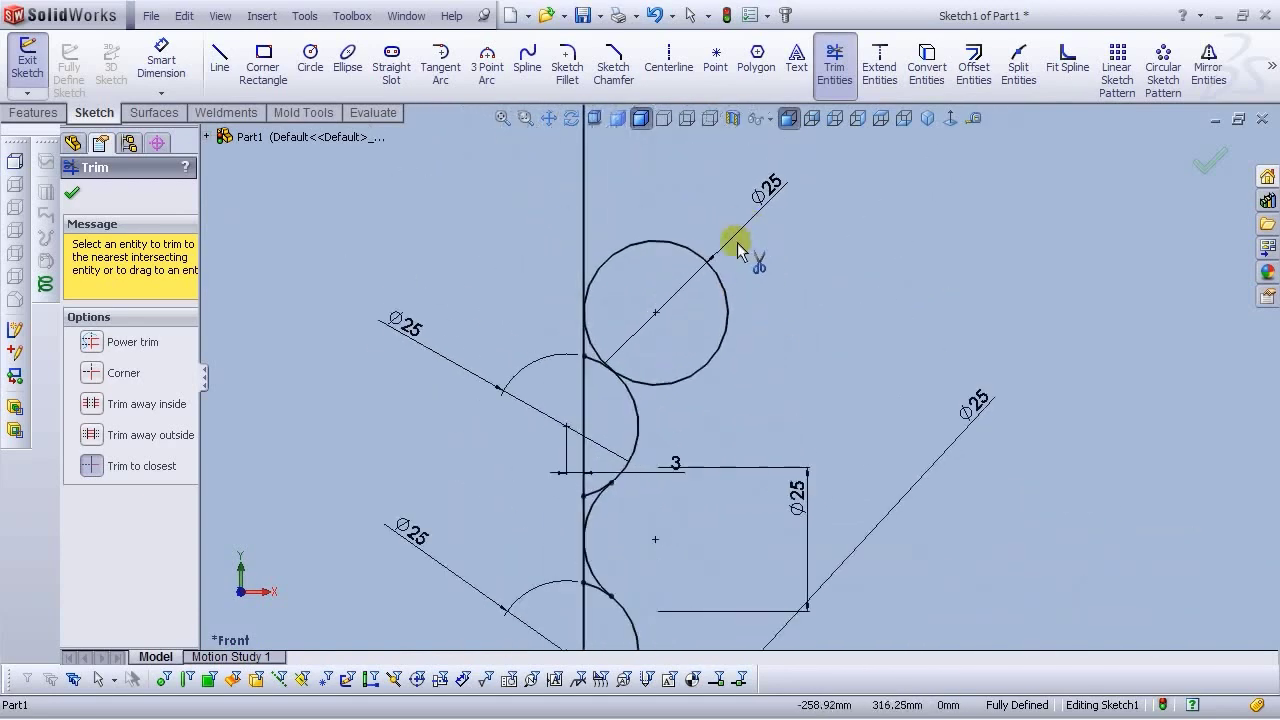
{"action": "left_click", "coordinate": [727, 312]}
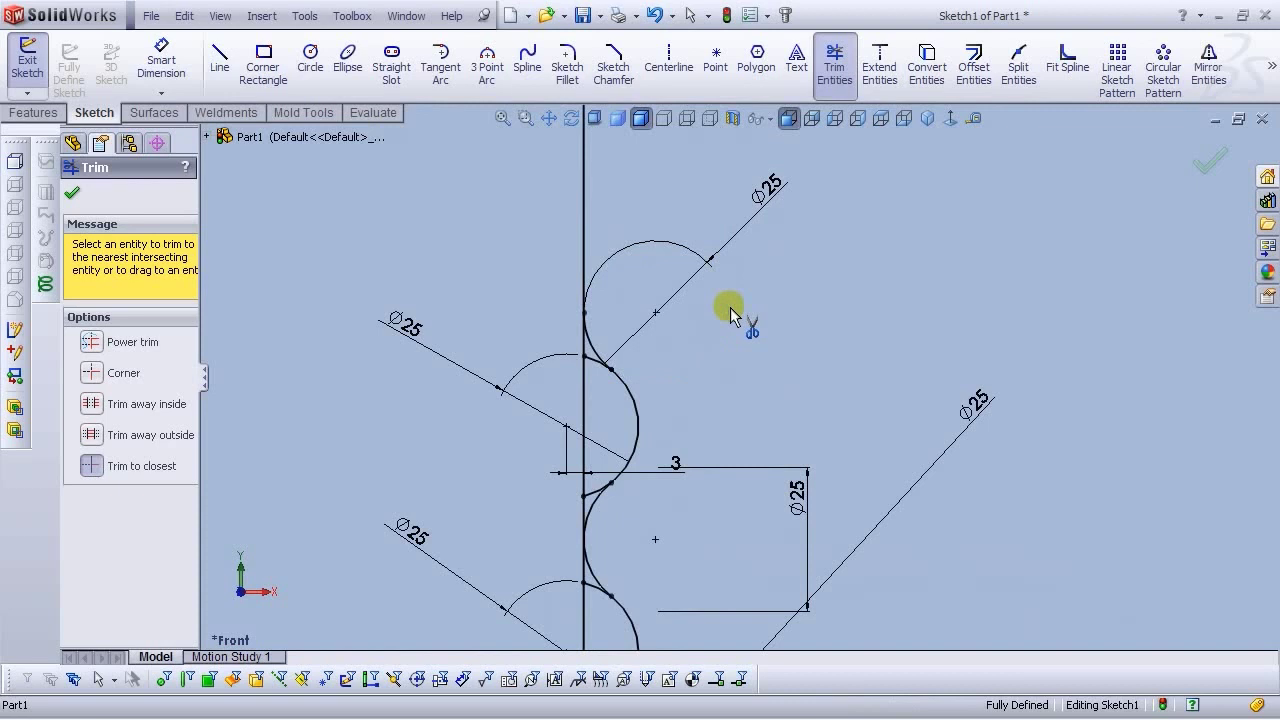
Trim the leftover arc ends between the vertical line and the tangent points at both ends of the upper bulge
{"action": "scroll", "coordinate": [737, 414], "scroll_direction": "up", "scroll_amount": 2}
{"action": "scroll", "coordinate": [651, 300], "scroll_direction": "down", "scroll_amount": 2}
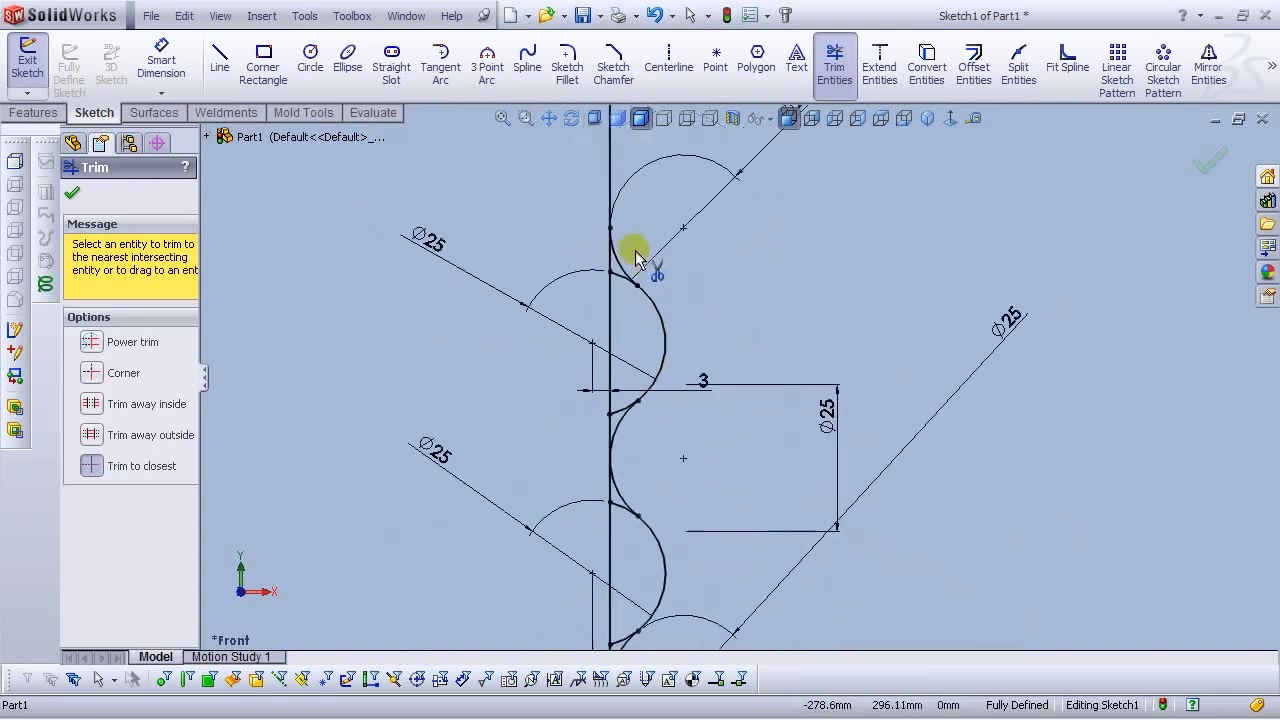
{"action": "scroll", "coordinate": [640, 258], "scroll_direction": "down", "scroll_amount": 2}
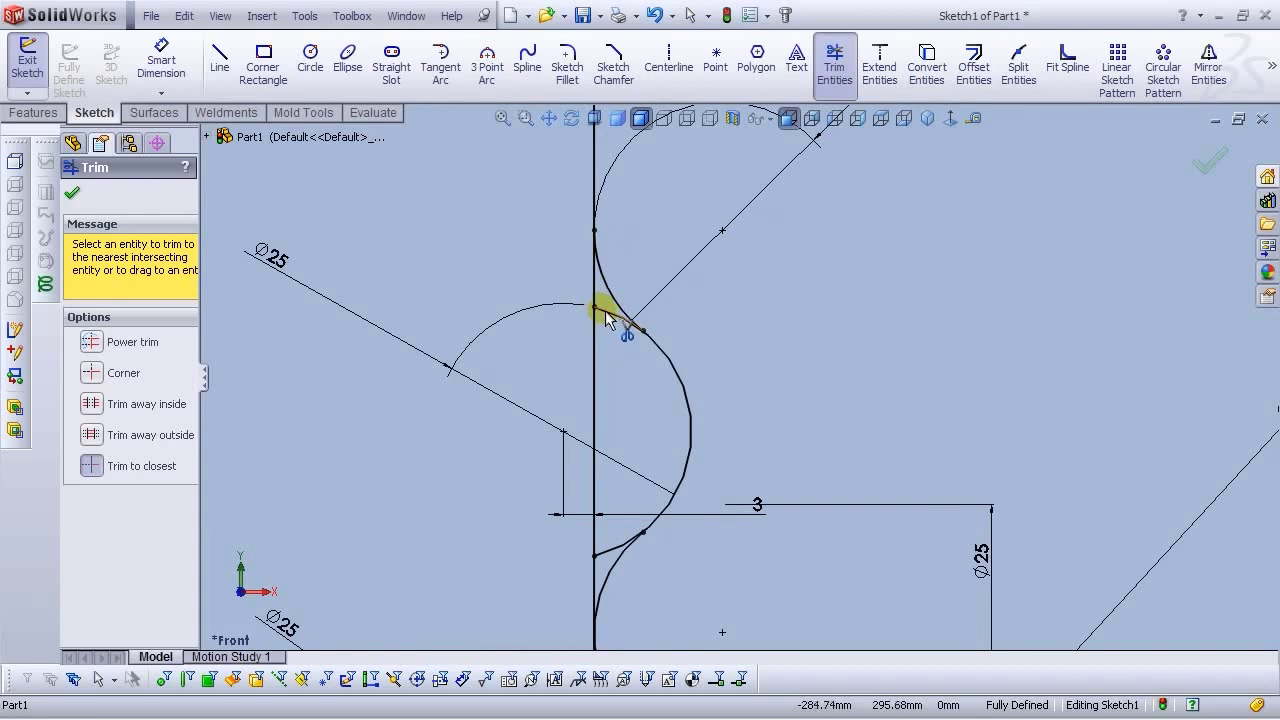
{"action": "scroll", "coordinate": [623, 506], "scroll_direction": "up", "scroll_amount": 1}
{"action": "scroll", "coordinate": [640, 523], "scroll_direction": "down", "scroll_amount": 2}
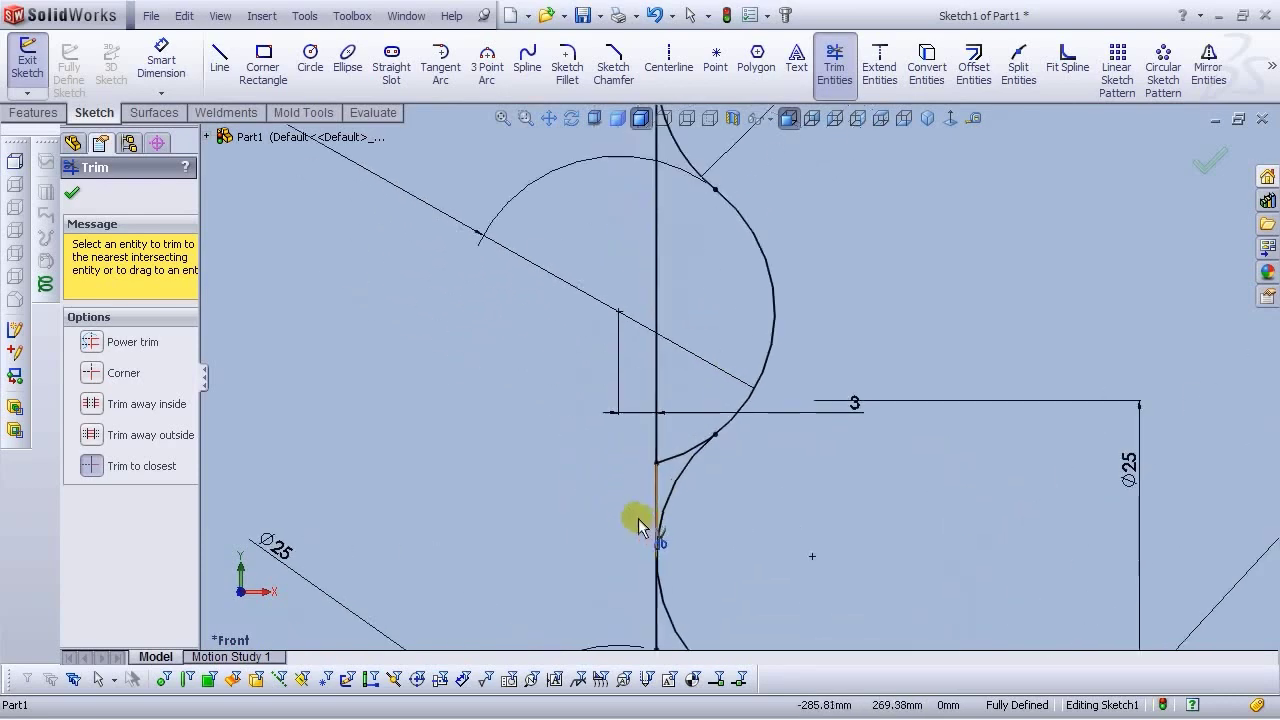
{"action": "scroll", "coordinate": [690, 500], "scroll_direction": "up", "scroll_amount": 3}
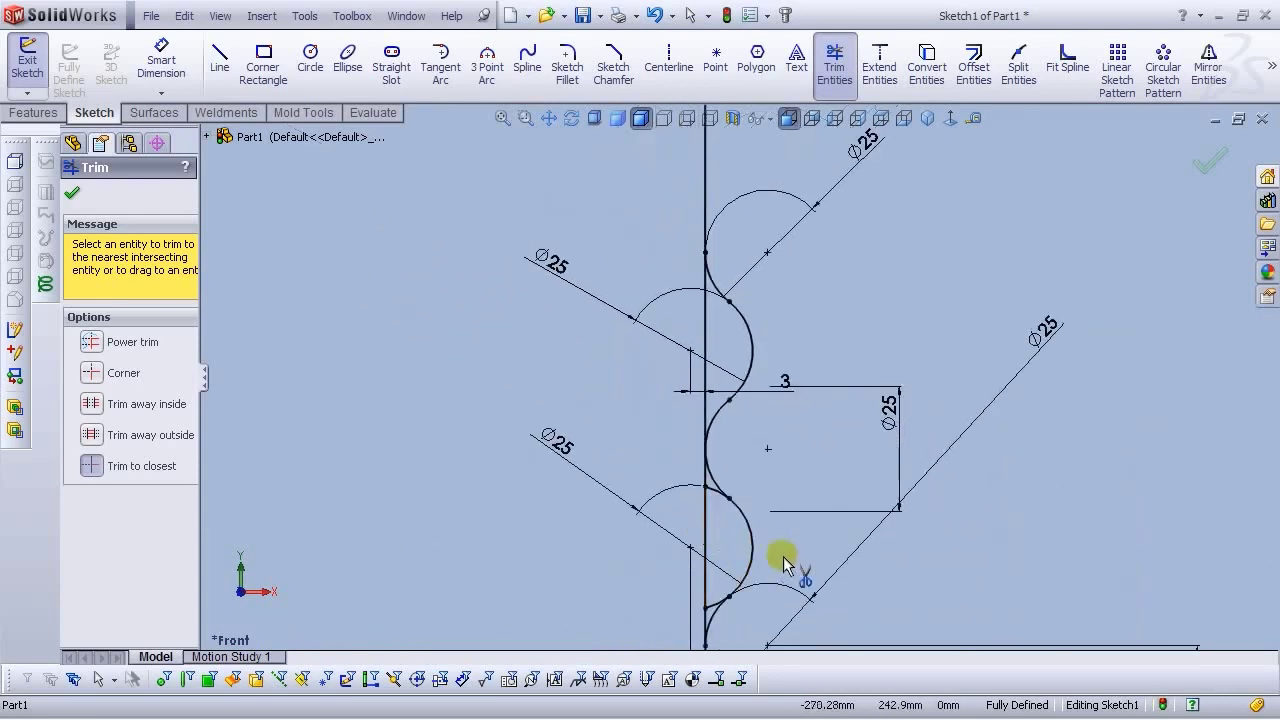
Trim the leftover arc ends between the vertical line and the tangent points at both ends of the lower bulge
{"action": "scroll", "coordinate": [600, 400], "scroll_direction": "down", "scroll_amount": 2}
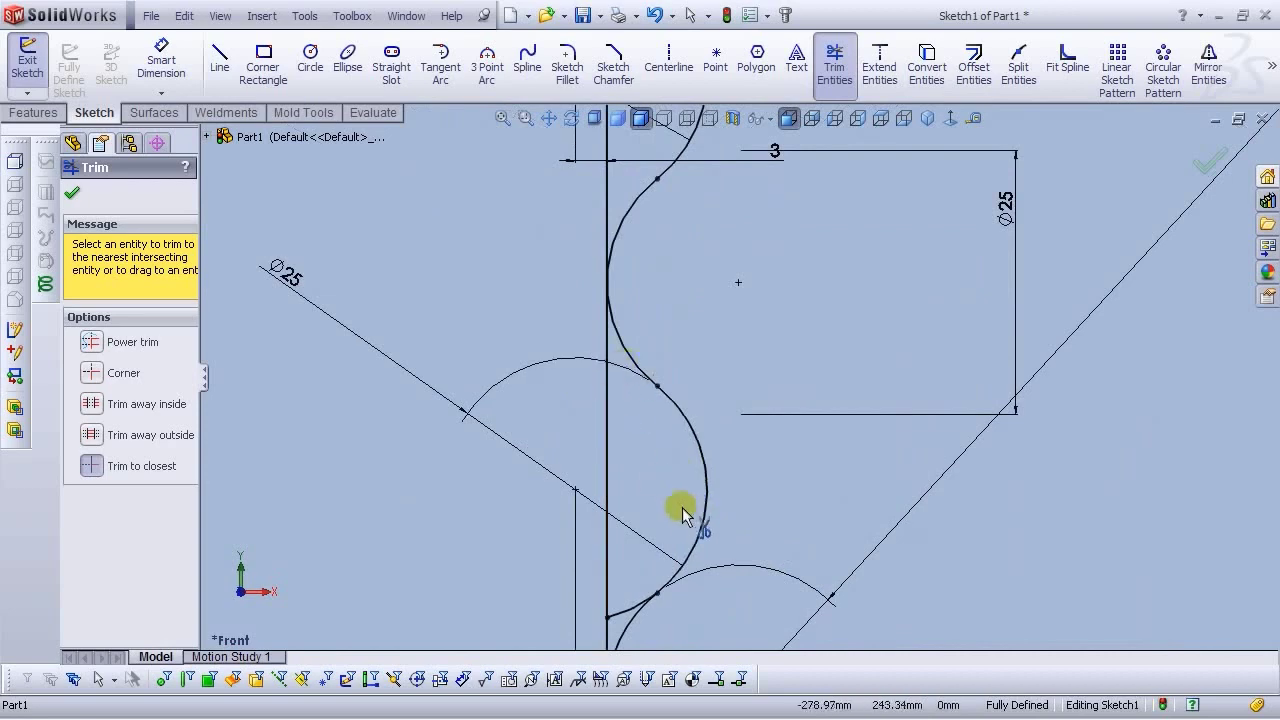
{"action": "scroll", "coordinate": [686, 515], "scroll_direction": "up", "scroll_amount": 2}
{"action": "scroll", "coordinate": [678, 520], "scroll_direction": "down", "scroll_amount": 2}
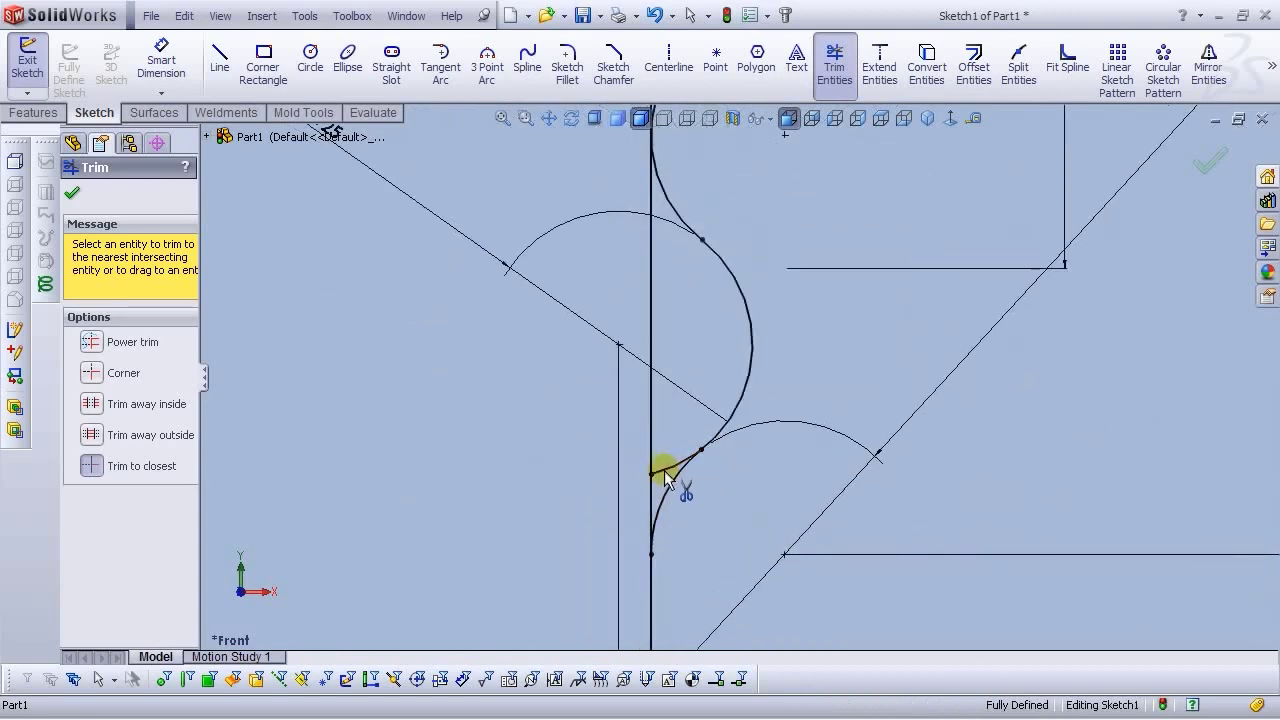
{"action": "left_click", "coordinate": [665, 471]}
{"action": "scroll", "coordinate": [669, 478], "scroll_direction": "up", "scroll_amount": 7}
{"action": "scroll", "coordinate": [815, 334], "scroll_direction": "down", "scroll_amount": 2}
{"action": "scroll", "coordinate": [850, 337], "scroll_direction": "up", "scroll_amount": 3}
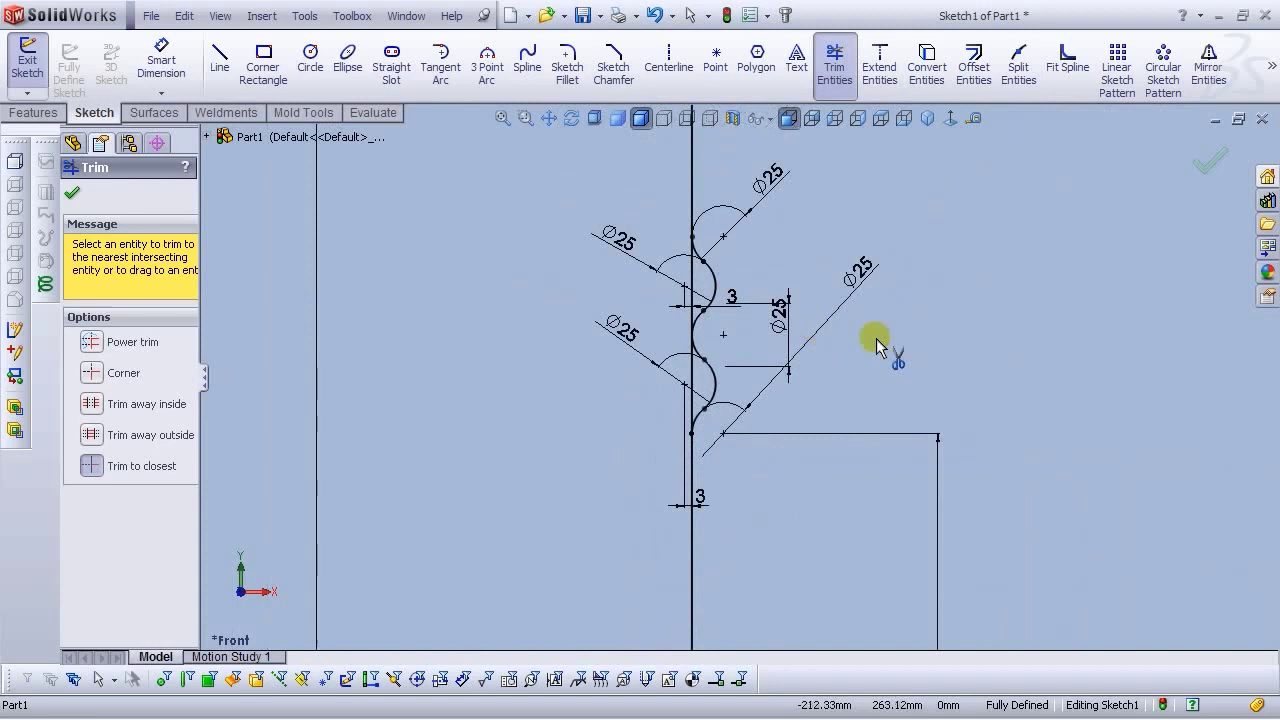
Trim the vertical side line between the lowest and topmost arc endpoints, leaving the wavy chain of arcs as the profile edge
{"action": "scroll", "coordinate": [876, 345], "scroll_direction": "down", "scroll_amount": 2}
{"action": "left_click", "coordinate": [593, 388]}
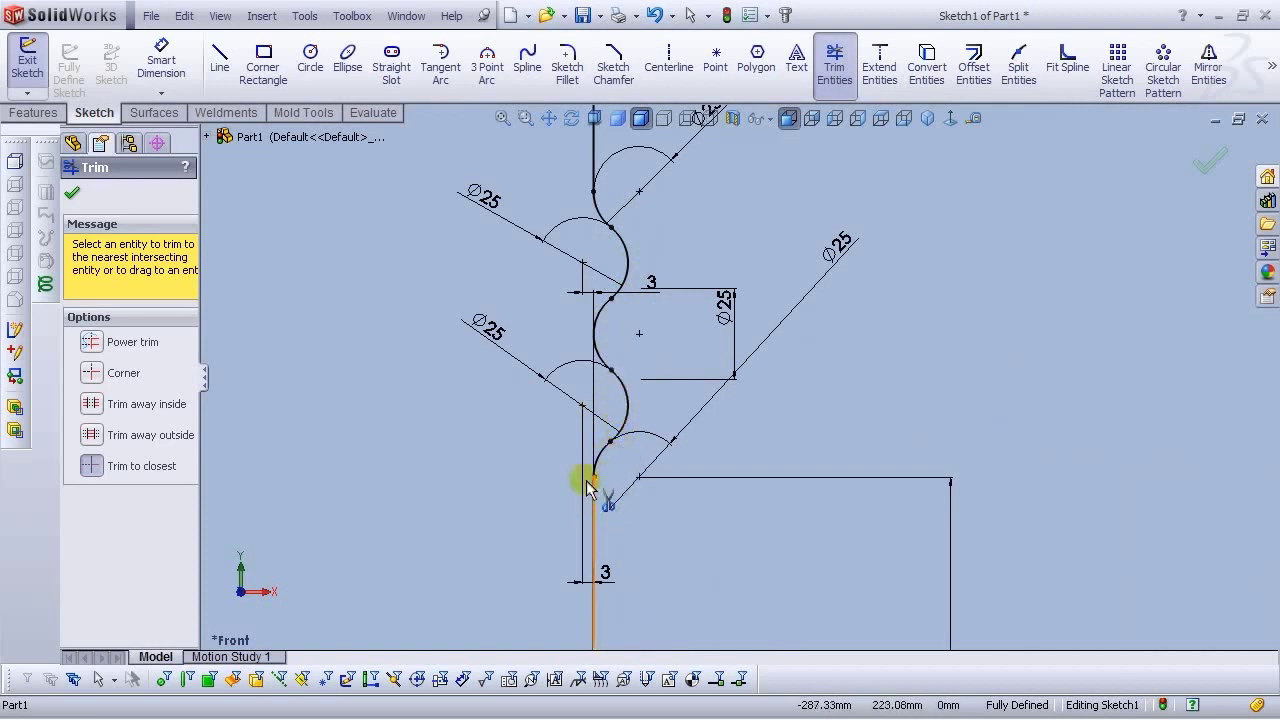
{"action": "scroll", "coordinate": [737, 565], "scroll_direction": "up", "scroll_amount": 3}
{"action": "scroll", "coordinate": [879, 343], "scroll_direction": "down", "scroll_amount": 2}
{"action": "scroll", "coordinate": [485, 505], "scroll_direction": "down", "scroll_amount": 1}
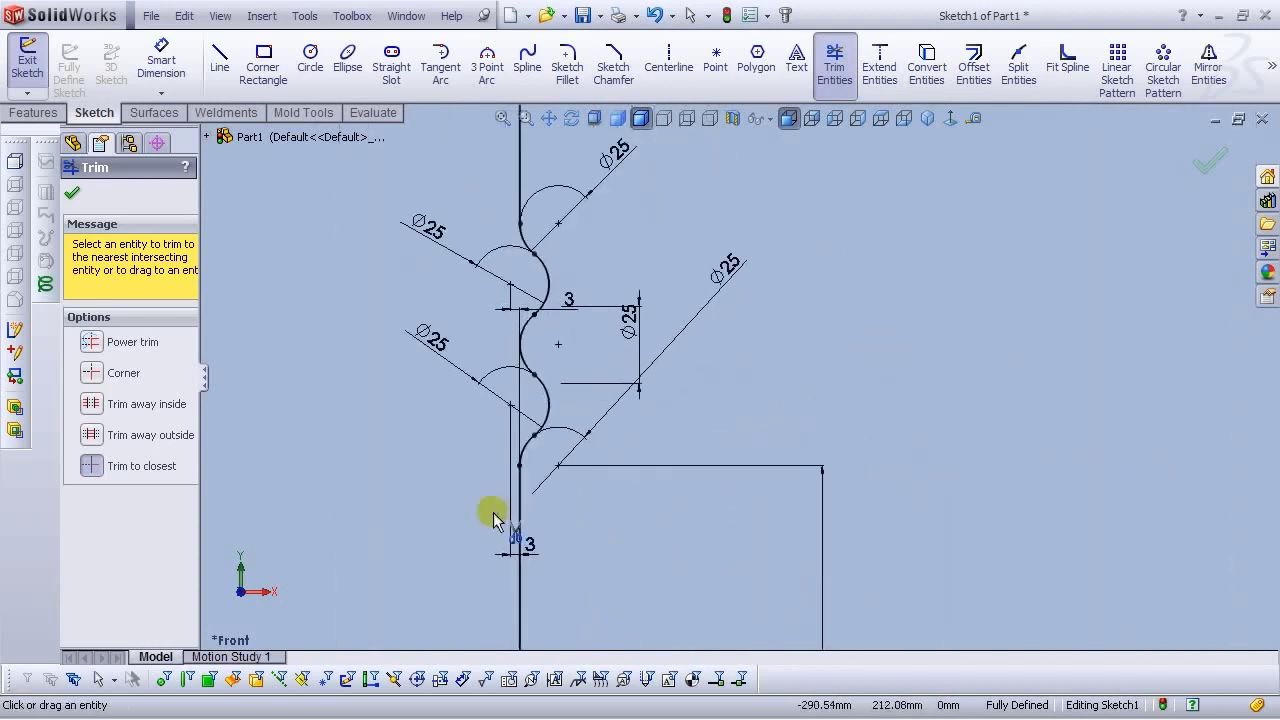
{"action": "left_click", "coordinate": [71, 194]}
Examine the trimmed wavy section on the side line and its place in the overall profile
{"action": "scroll", "coordinate": [819, 421], "scroll_direction": "up", "scroll_amount": 3}
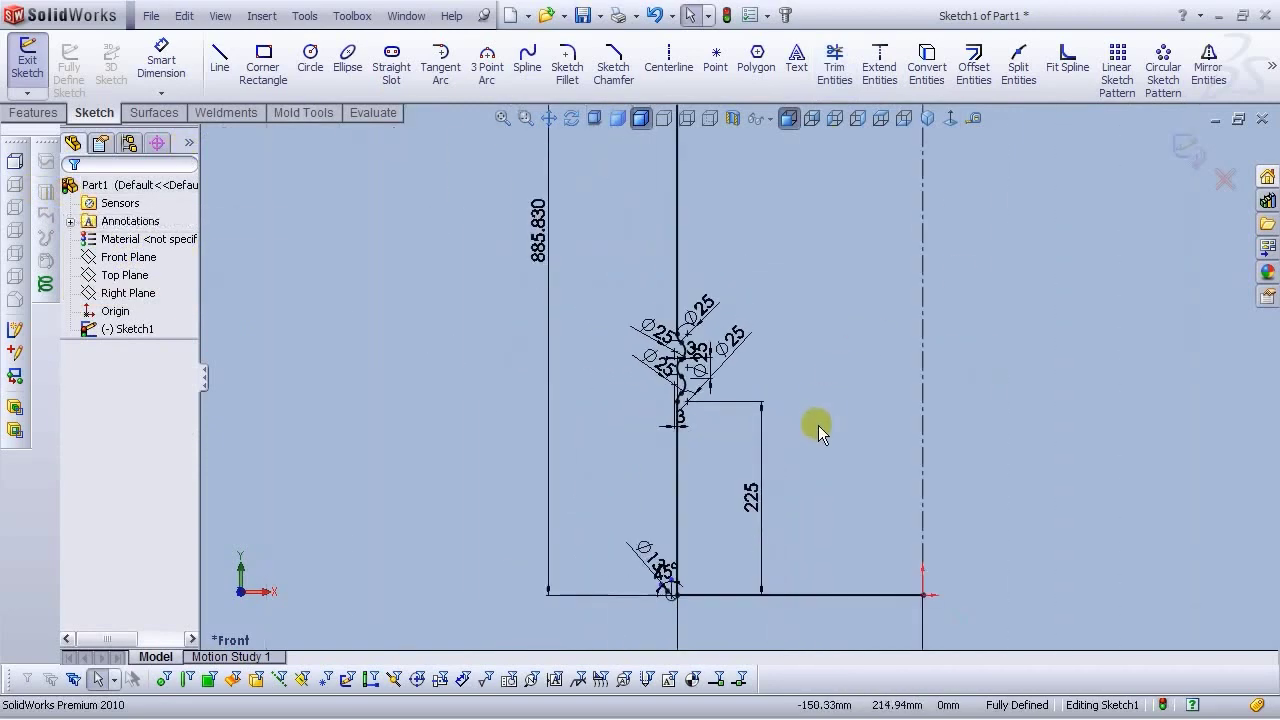
{"action": "scroll", "coordinate": [795, 398], "scroll_direction": "down", "scroll_amount": 3}
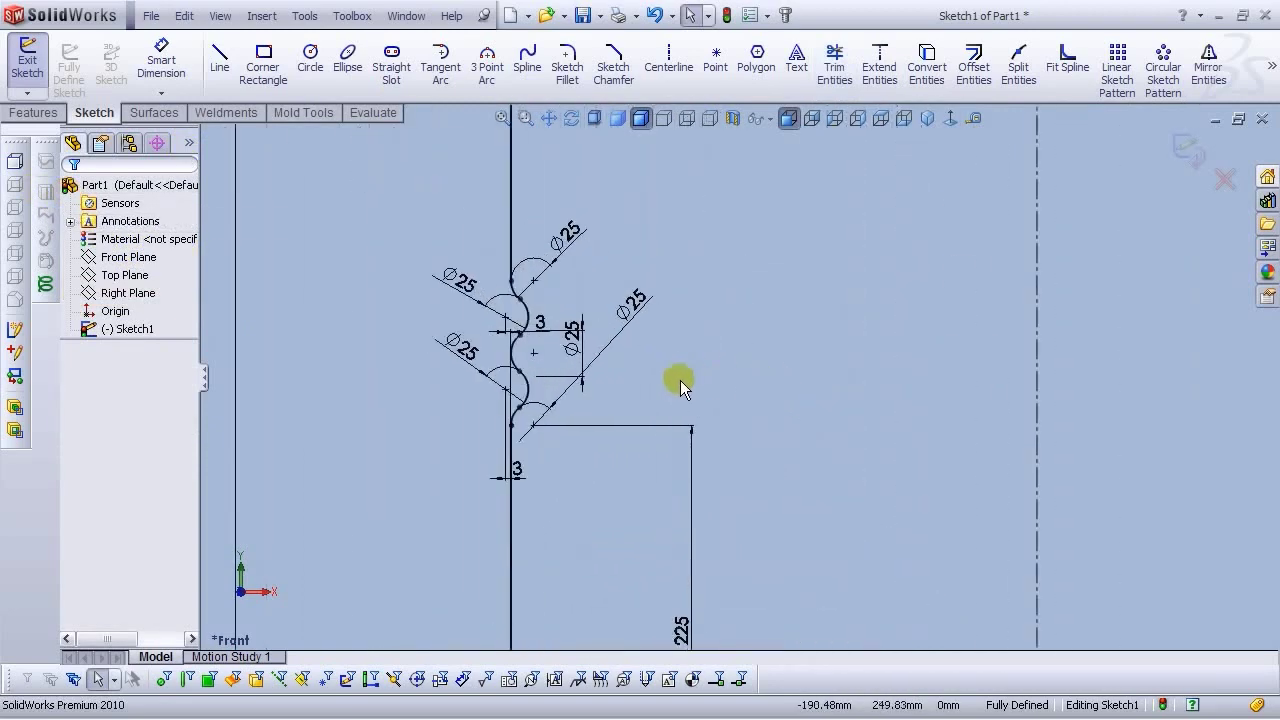
{"action": "scroll", "coordinate": [657, 400], "scroll_direction": "up", "scroll_amount": 2}
{"action": "scroll", "coordinate": [694, 337], "scroll_direction": "down", "scroll_amount": 2}
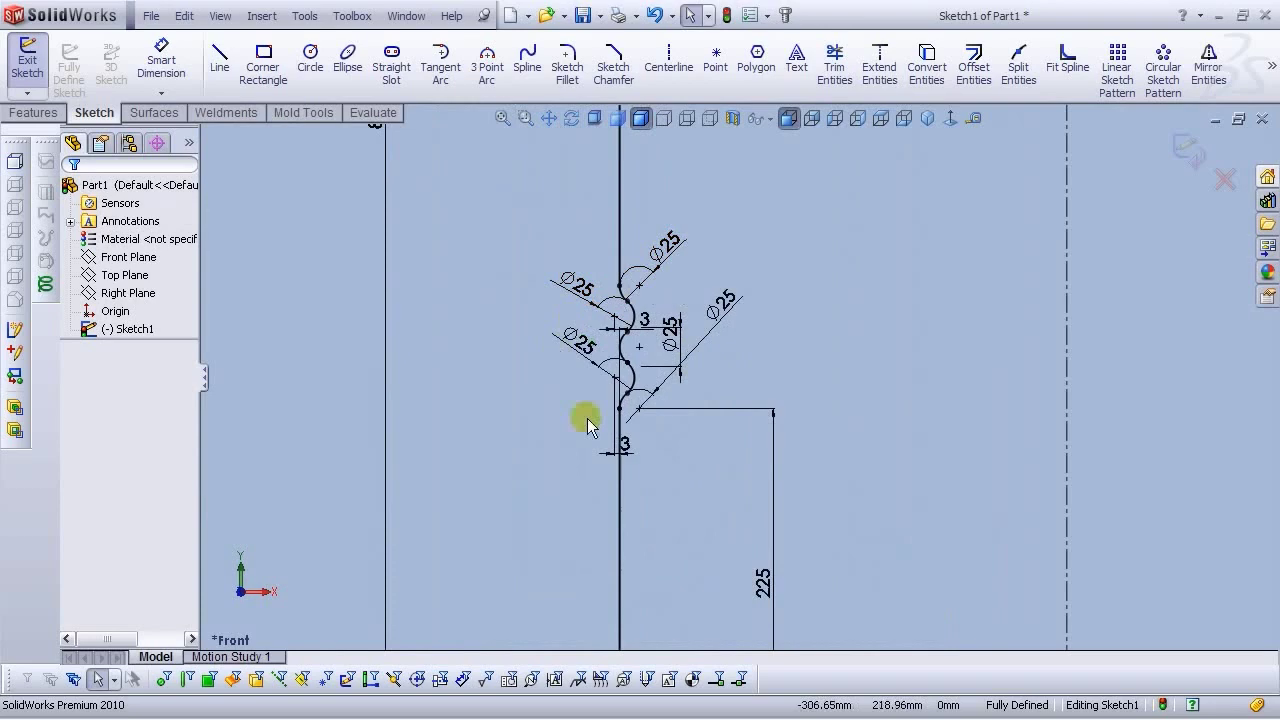
{"action": "scroll", "coordinate": [688, 395], "scroll_direction": "up", "scroll_amount": 2}
{"action": "scroll", "coordinate": [694, 377], "scroll_direction": "up", "scroll_amount": 2}
{"action": "scroll", "coordinate": [773, 311], "scroll_direction": "down", "scroll_amount": 2}
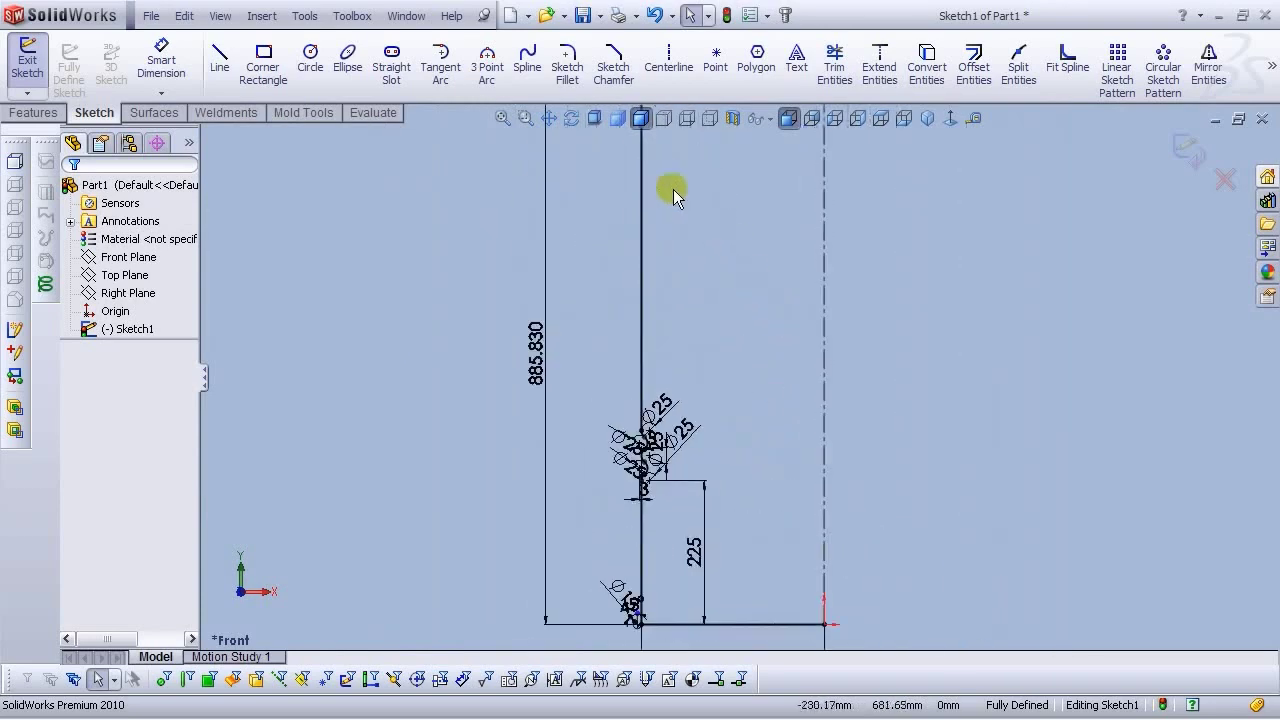
{"action": "scroll", "coordinate": [745, 510], "scroll_direction": "down", "scroll_amount": 2}
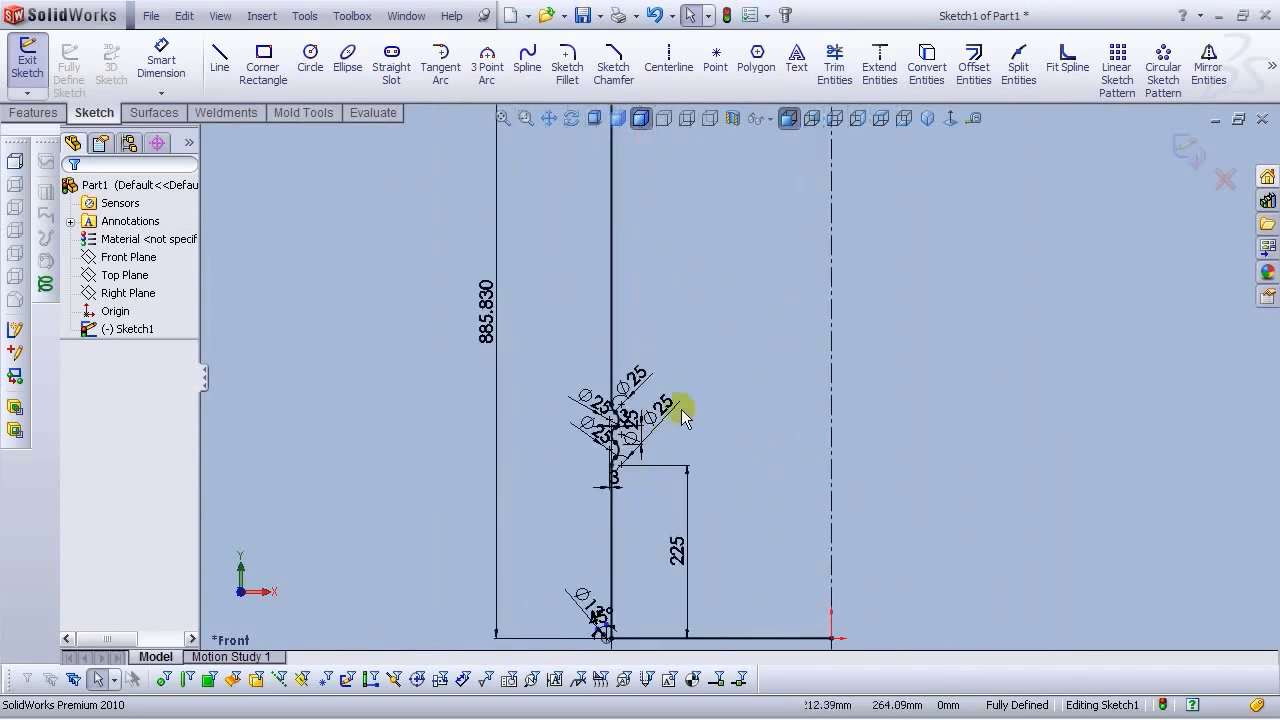
Start a linear sketch pattern with 290 mm spacing and an instance count of 1 along the X-axis
{"action": "left_click", "coordinate": [1120, 88]}
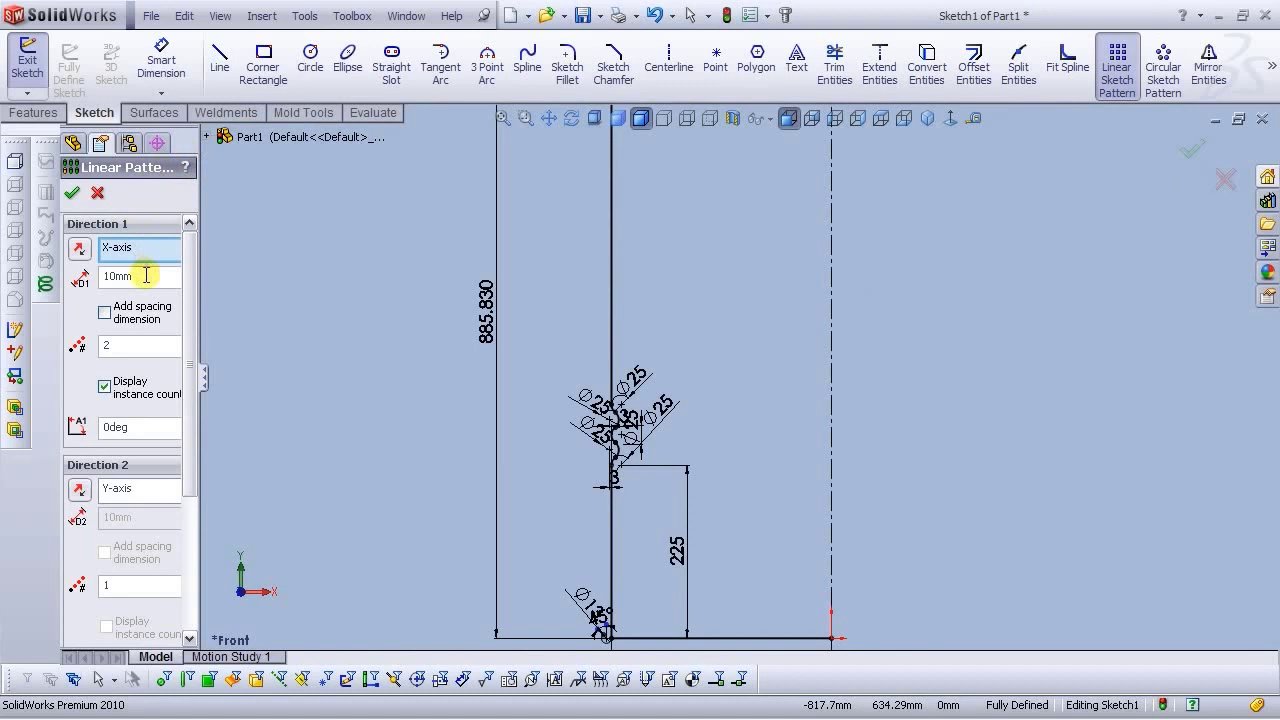
{"action": "double_click", "coordinate": [146, 275]}
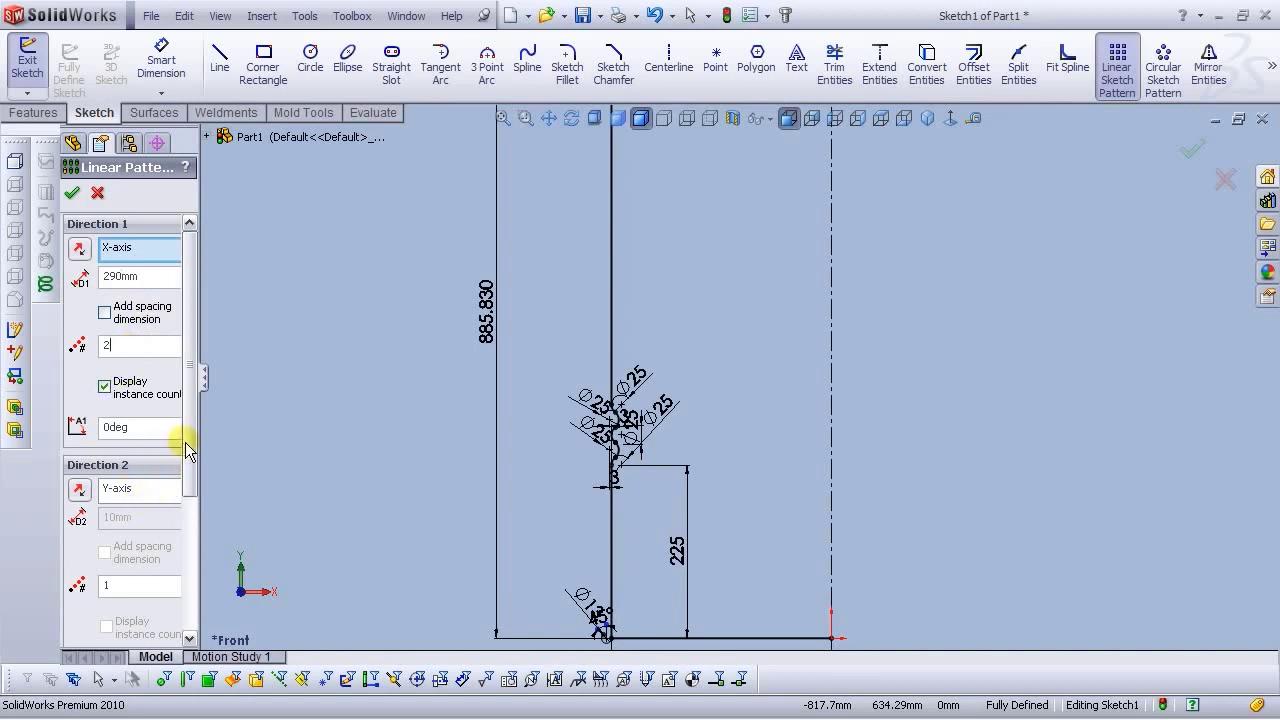
{"action": "left_click_drag", "start_coordinate": [187, 450], "coordinate": [184, 595]}
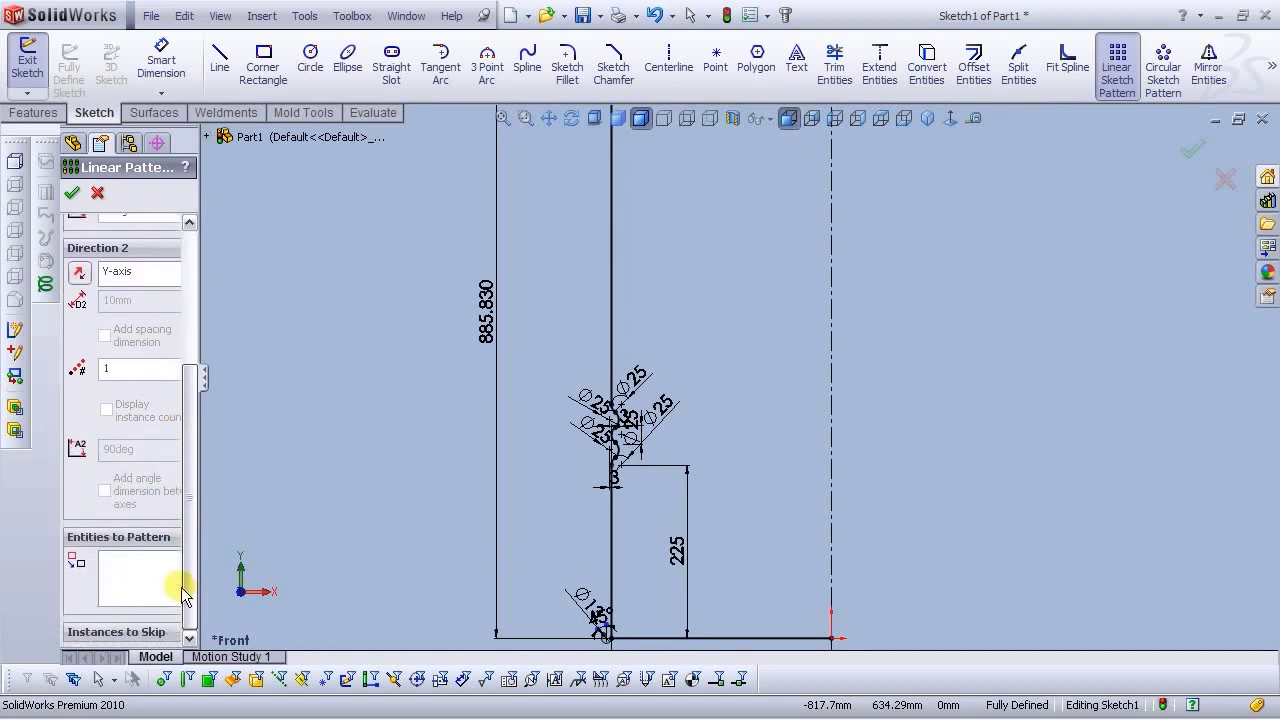
{"action": "scroll", "coordinate": [183, 605], "scroll_direction": "up", "scroll_amount": 5}
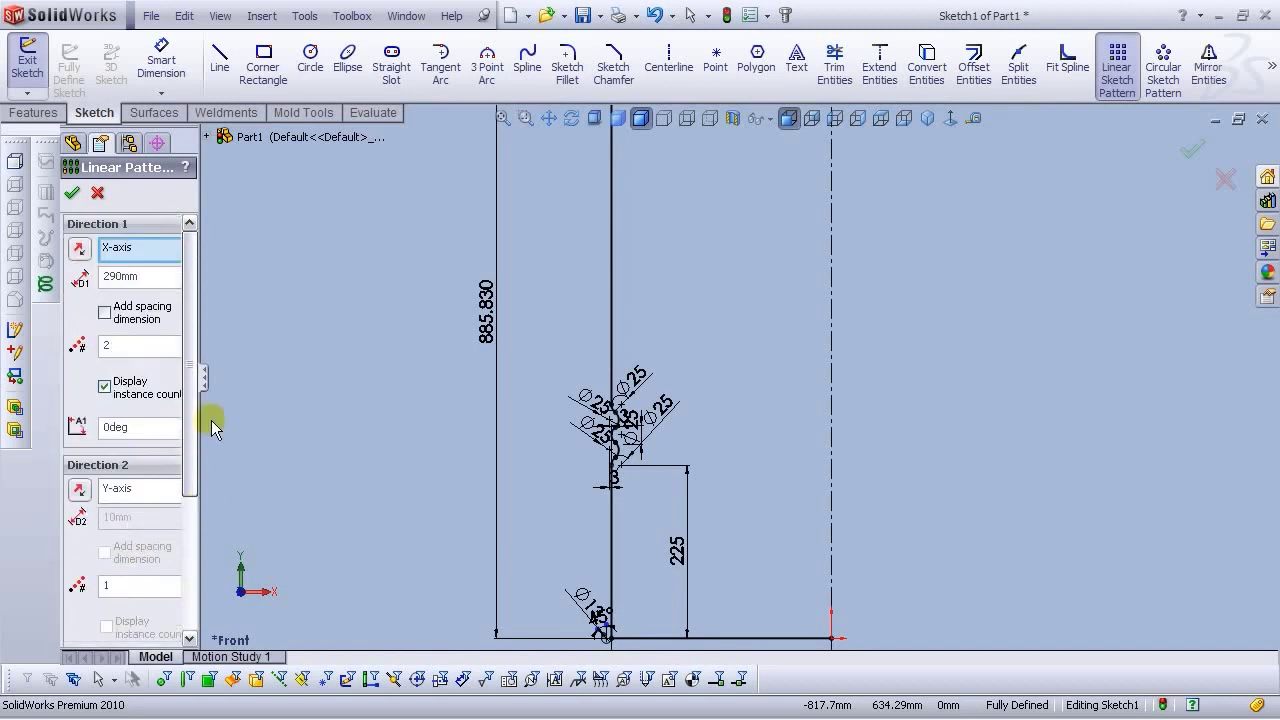
{"action": "left_click_drag", "start_coordinate": [125, 347], "coordinate": [61, 359]}
{"action": "type", "text": "1"}
{"action": "scroll", "coordinate": [155, 485], "scroll_direction": "down", "scroll_amount": 3}
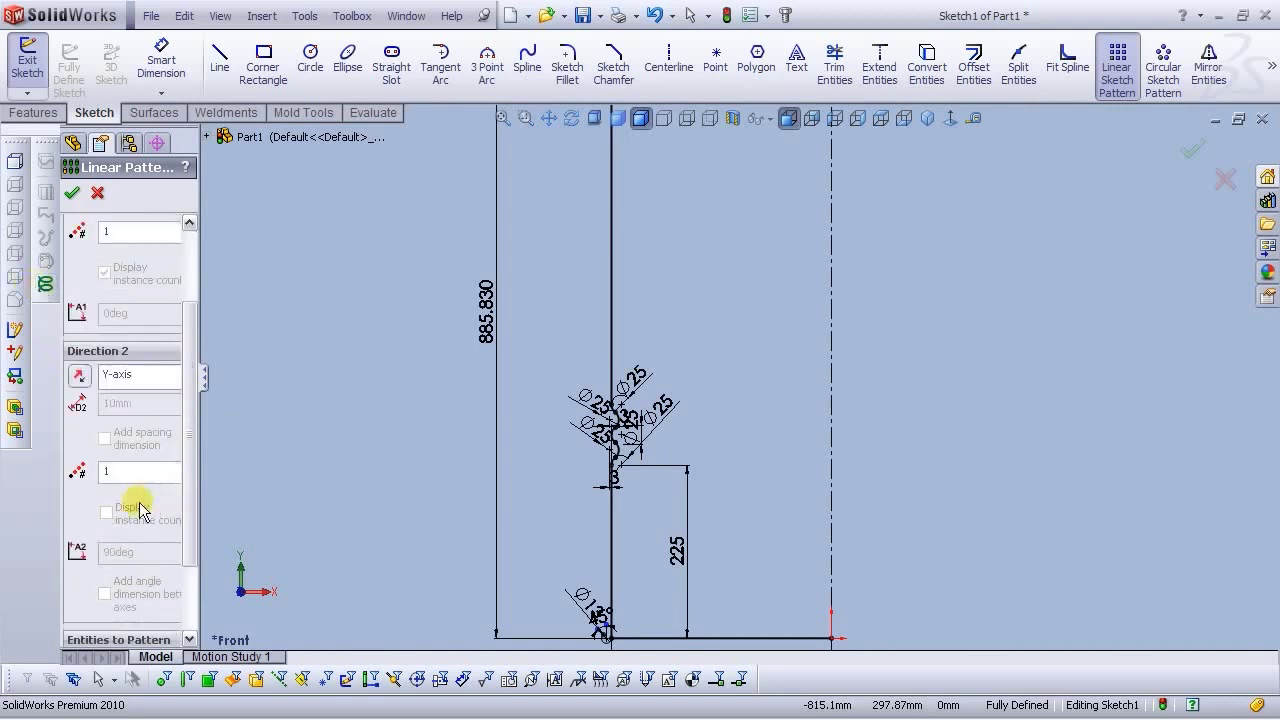
Set the pattern's Y-axis direction to 2 instances at 290 mm spacing
{"action": "left_click", "coordinate": [138, 374]}
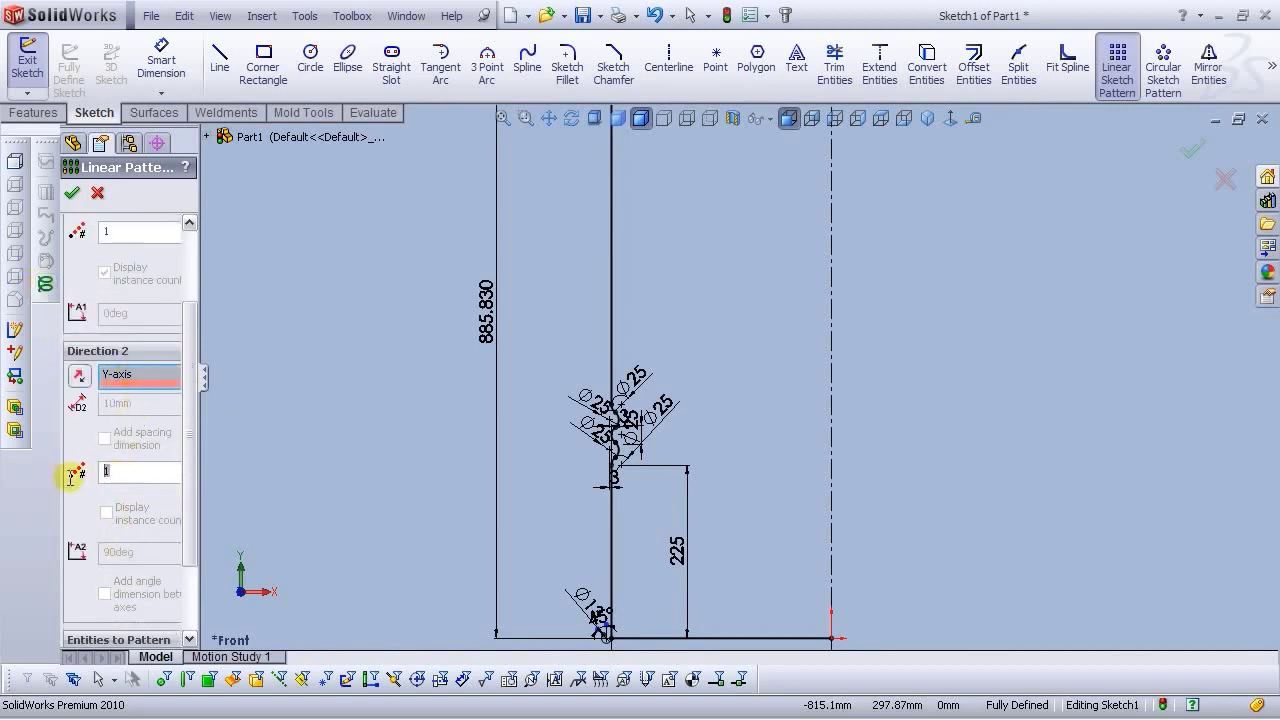
{"action": "left_click_drag", "start_coordinate": [189, 507], "coordinate": [181, 588]}
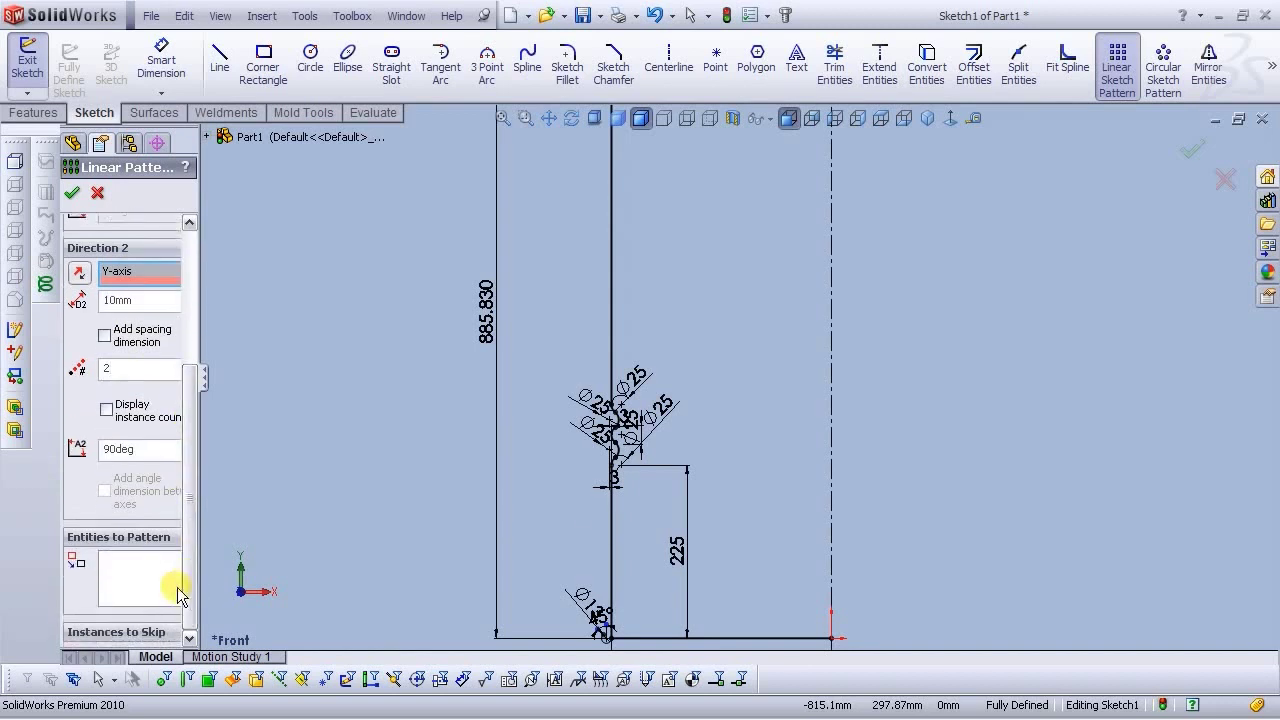
{"action": "double_click", "coordinate": [120, 299]}
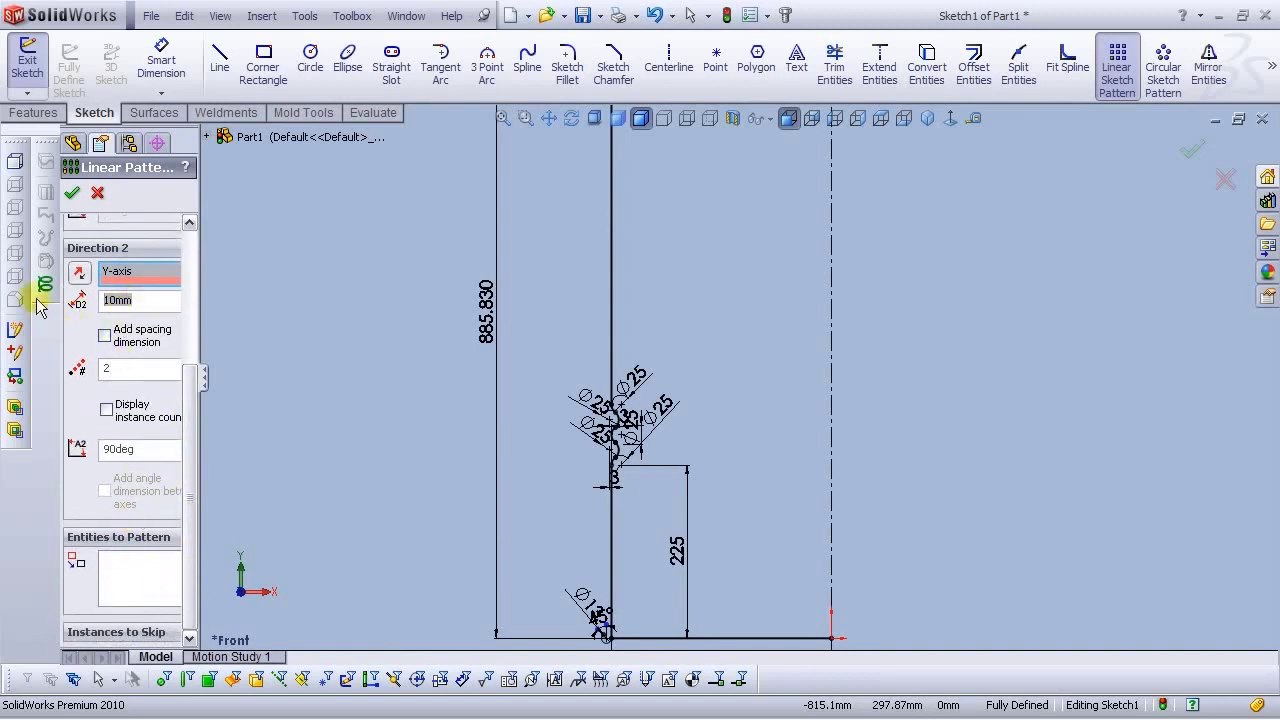
{"action": "type", "text": "290"}
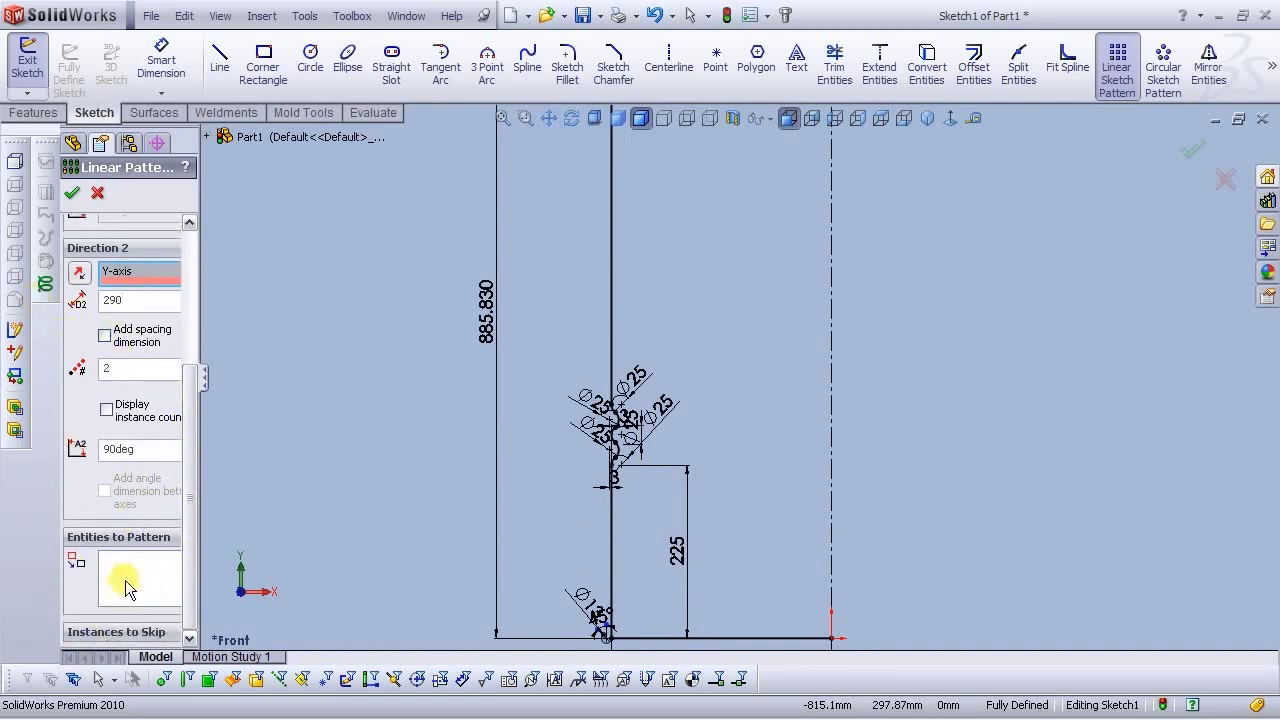
Select the chain of arcs in the wavy section as the entities to pattern
{"action": "left_click", "coordinate": [135, 570]}
{"action": "scroll", "coordinate": [620, 440], "scroll_direction": "down", "scroll_amount": 5}
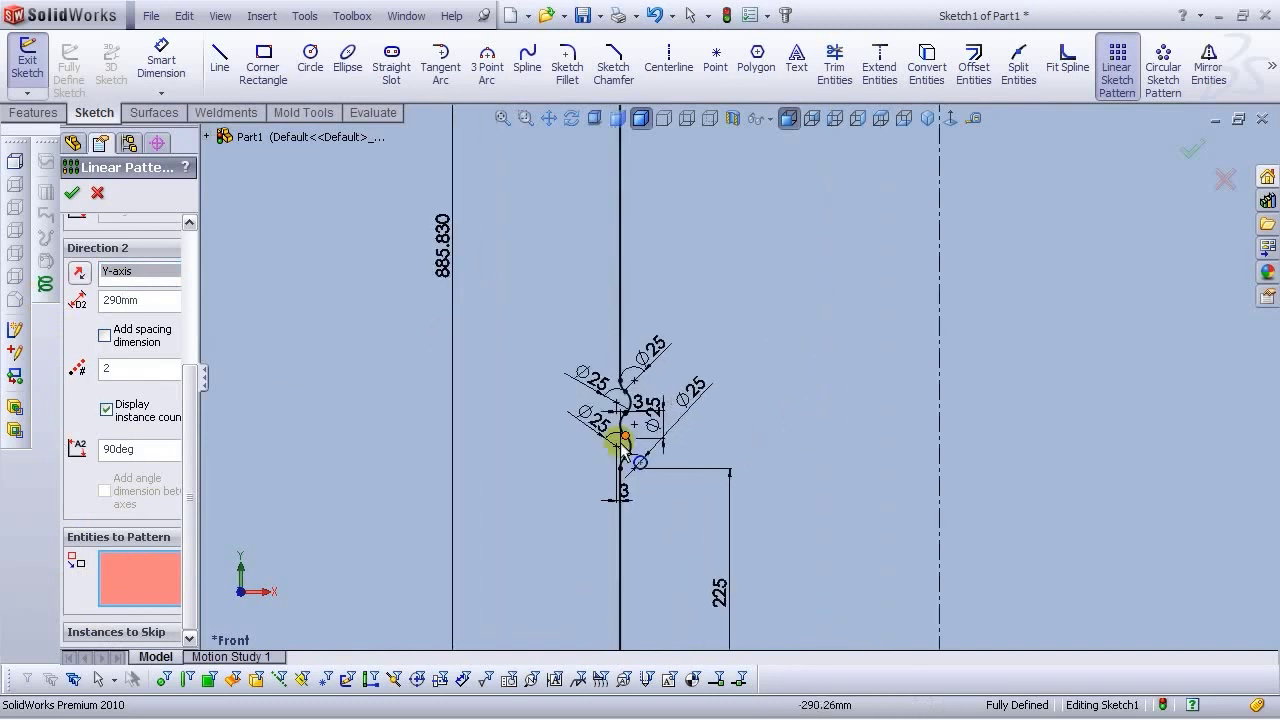
{"action": "scroll", "coordinate": [660, 460], "scroll_direction": "down", "scroll_amount": 4}
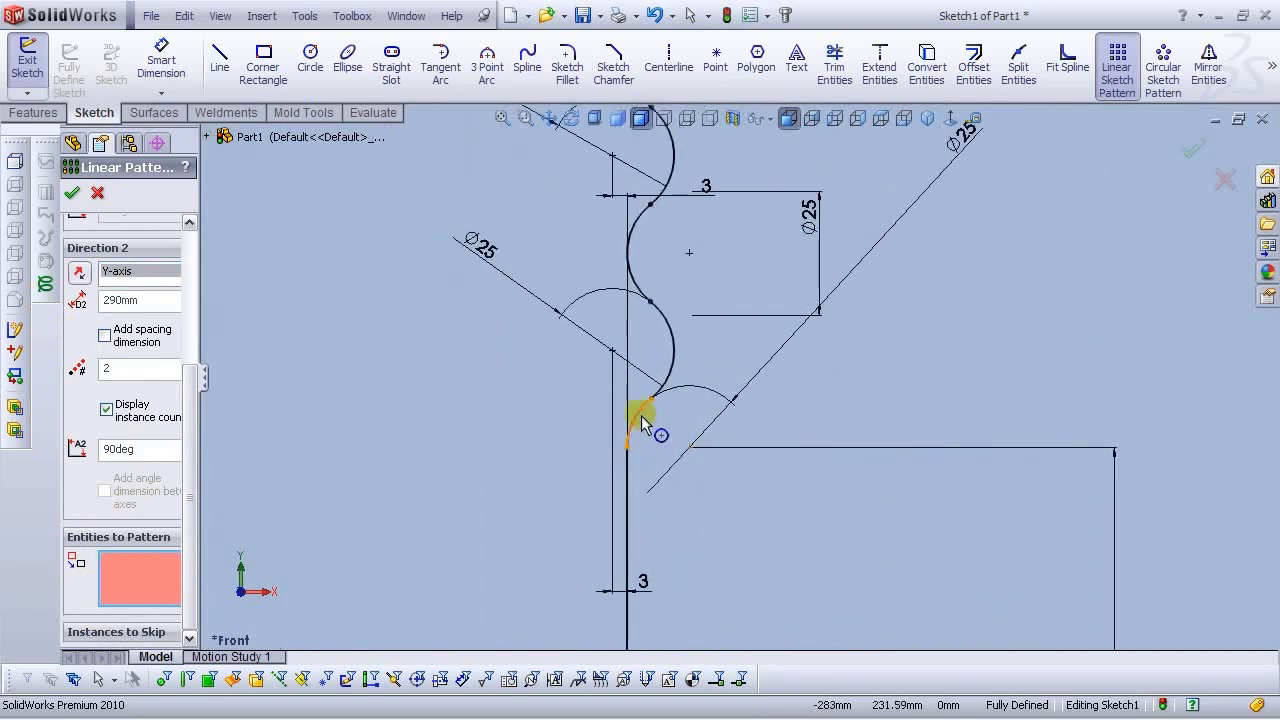
{"action": "left_click", "coordinate": [646, 398]}
{"action": "left_click", "coordinate": [634, 278]}
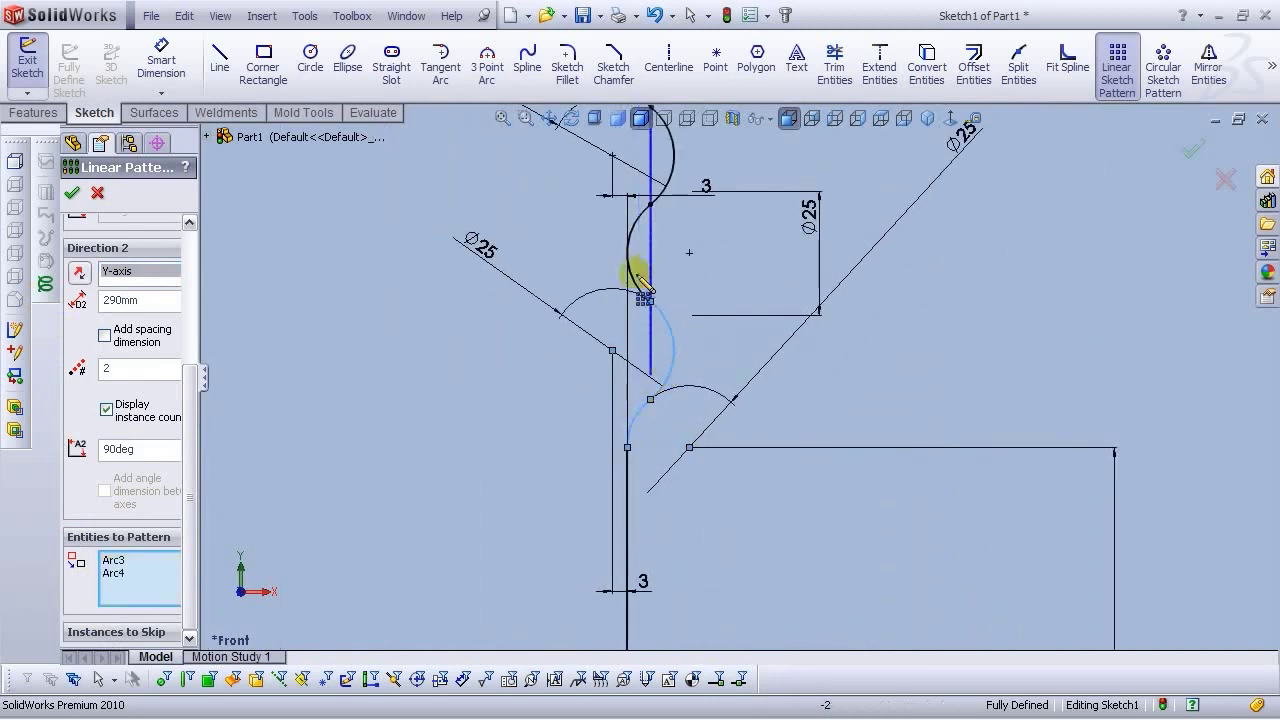
{"action": "left_click", "coordinate": [673, 160]}
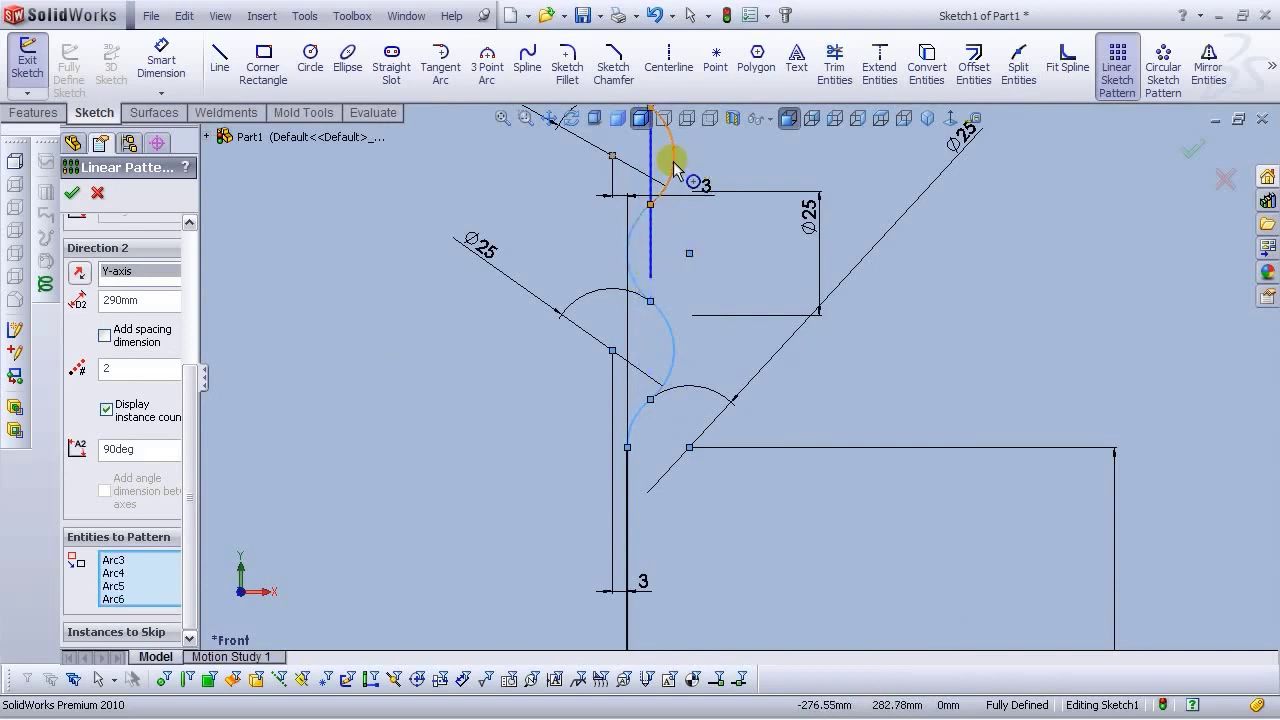
{"action": "scroll", "coordinate": [678, 168], "scroll_direction": "up", "scroll_amount": 3}
{"action": "scroll", "coordinate": [731, 216], "scroll_direction": "down", "scroll_amount": 3}
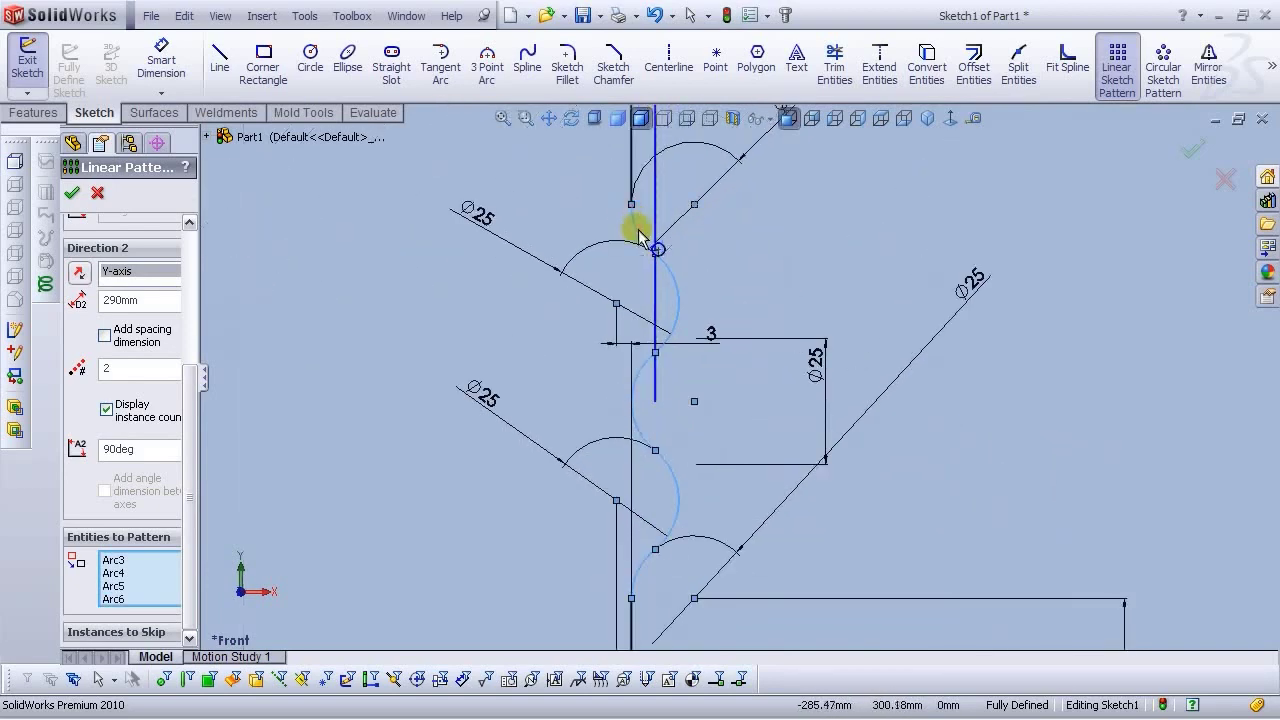
Add a spacing dimension to the Y-axis direction and apply the linear pattern of the wavy section
{"action": "scroll", "coordinate": [803, 491], "scroll_direction": "up", "scroll_amount": 5}
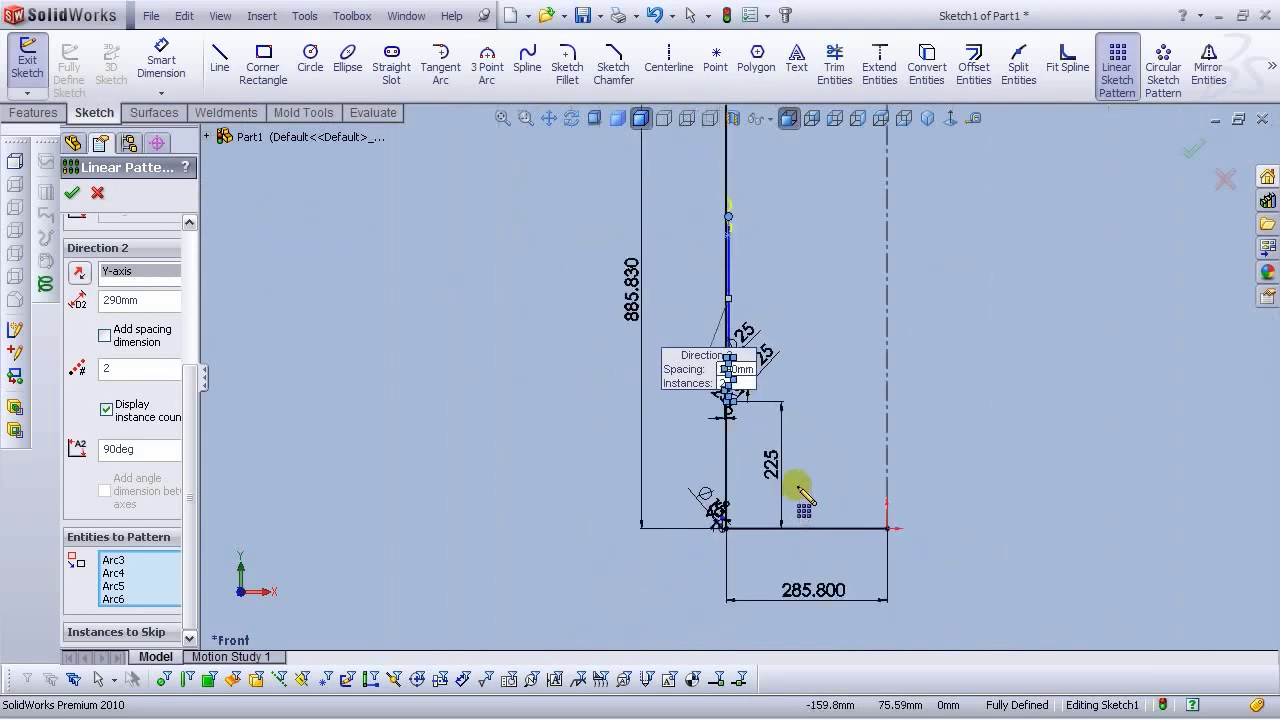
{"action": "scroll", "coordinate": [723, 314], "scroll_direction": "down", "scroll_amount": 5}
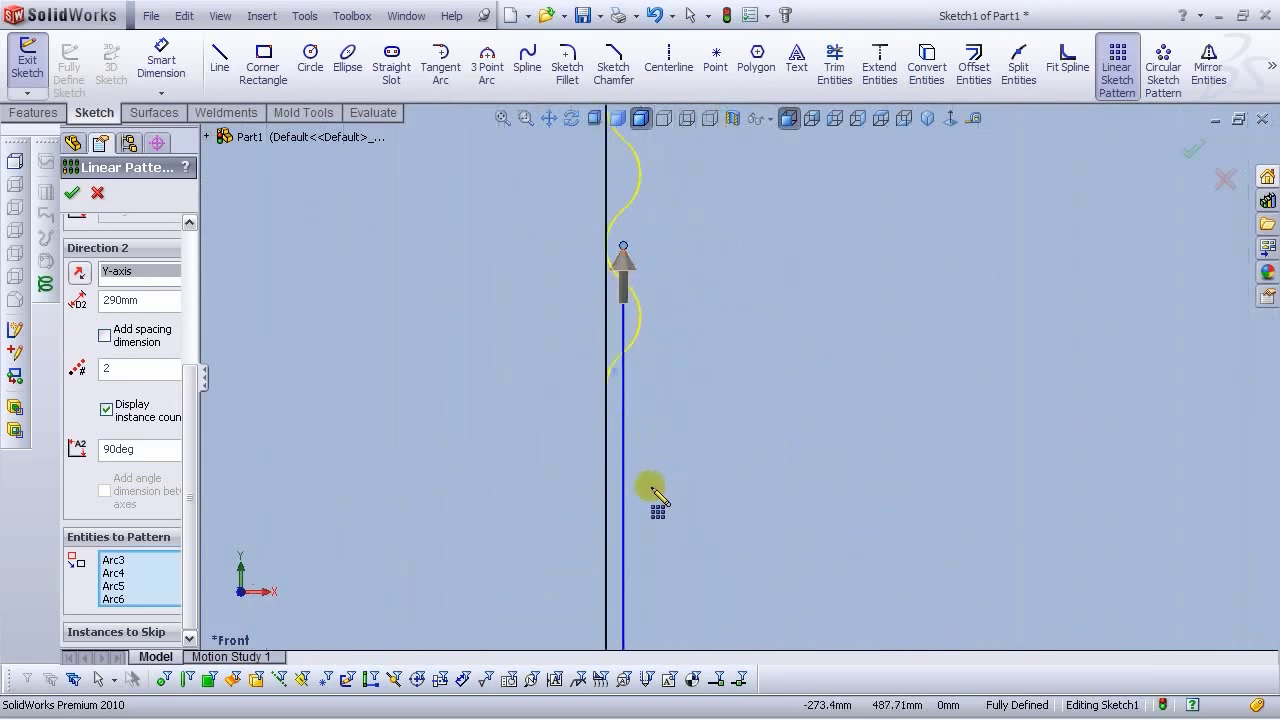
{"action": "scroll", "coordinate": [730, 540], "scroll_direction": "up", "scroll_amount": 2}
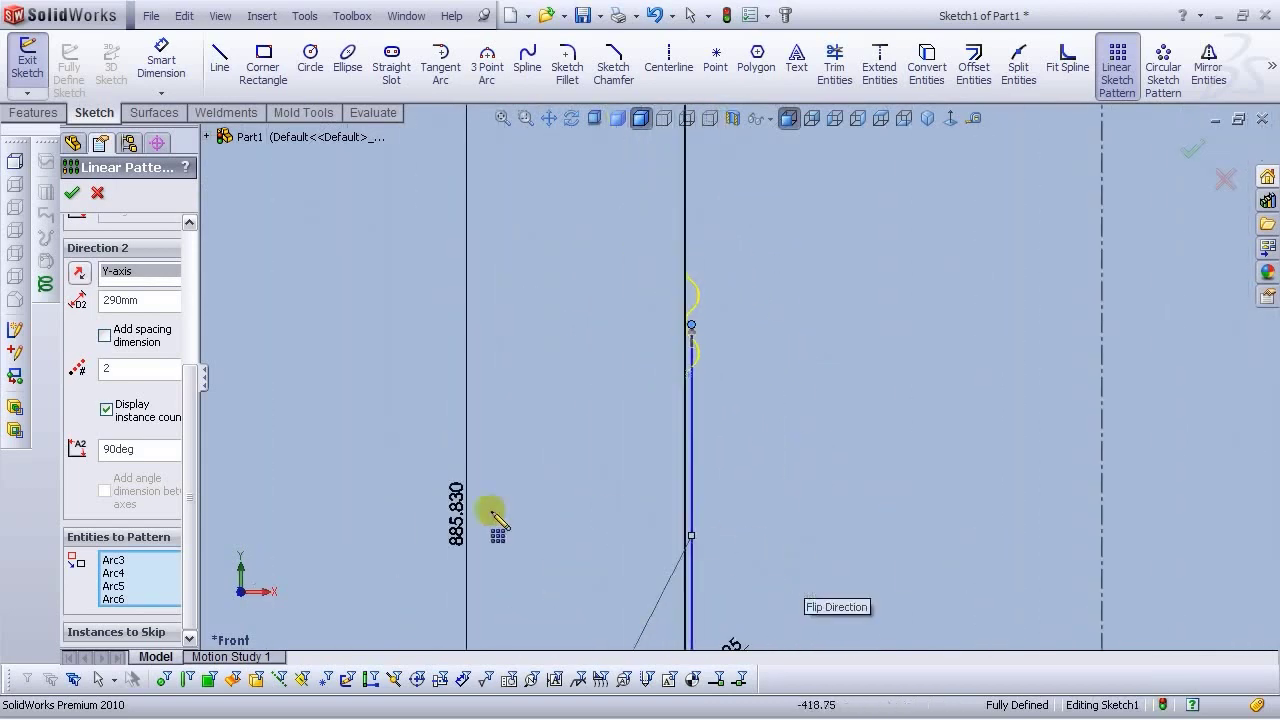
{"action": "scroll", "coordinate": [760, 527], "scroll_direction": "up", "scroll_amount": 2}
{"action": "scroll", "coordinate": [750, 520], "scroll_direction": "down", "scroll_amount": 4}
{"action": "scroll", "coordinate": [691, 508], "scroll_direction": "down", "scroll_amount": 3}
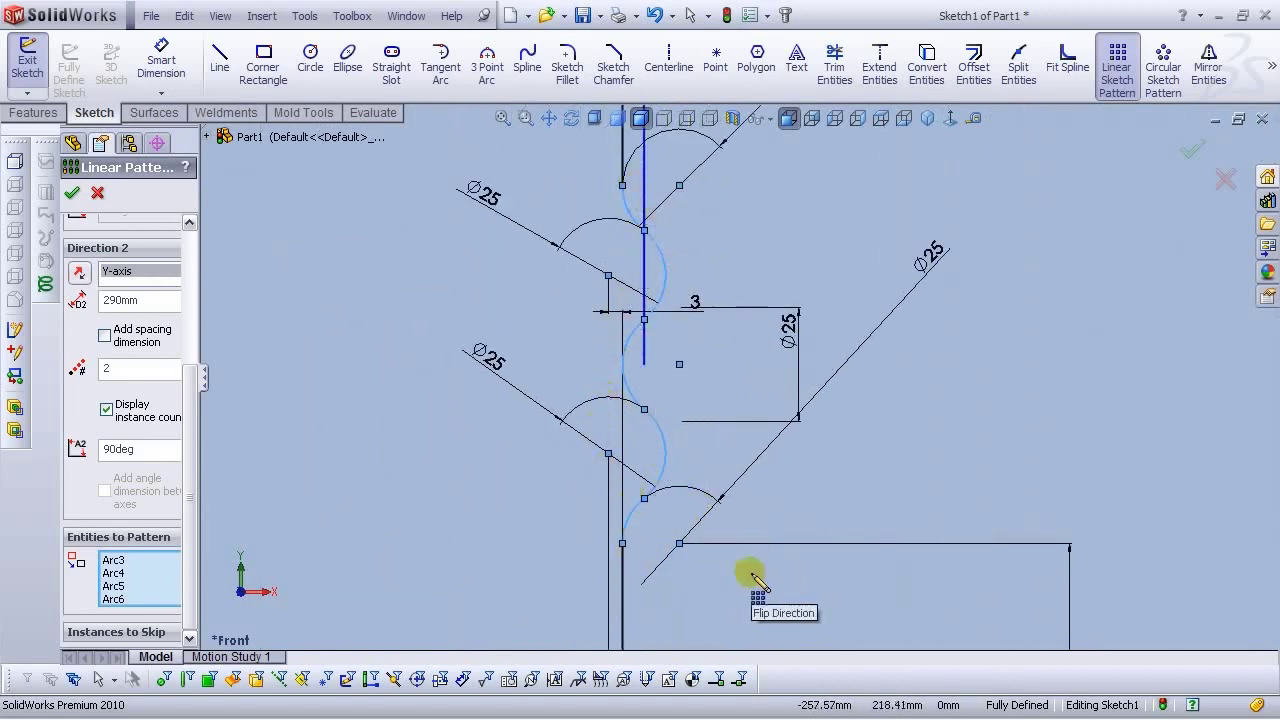
{"action": "scroll", "coordinate": [752, 577], "scroll_direction": "up", "scroll_amount": 3}
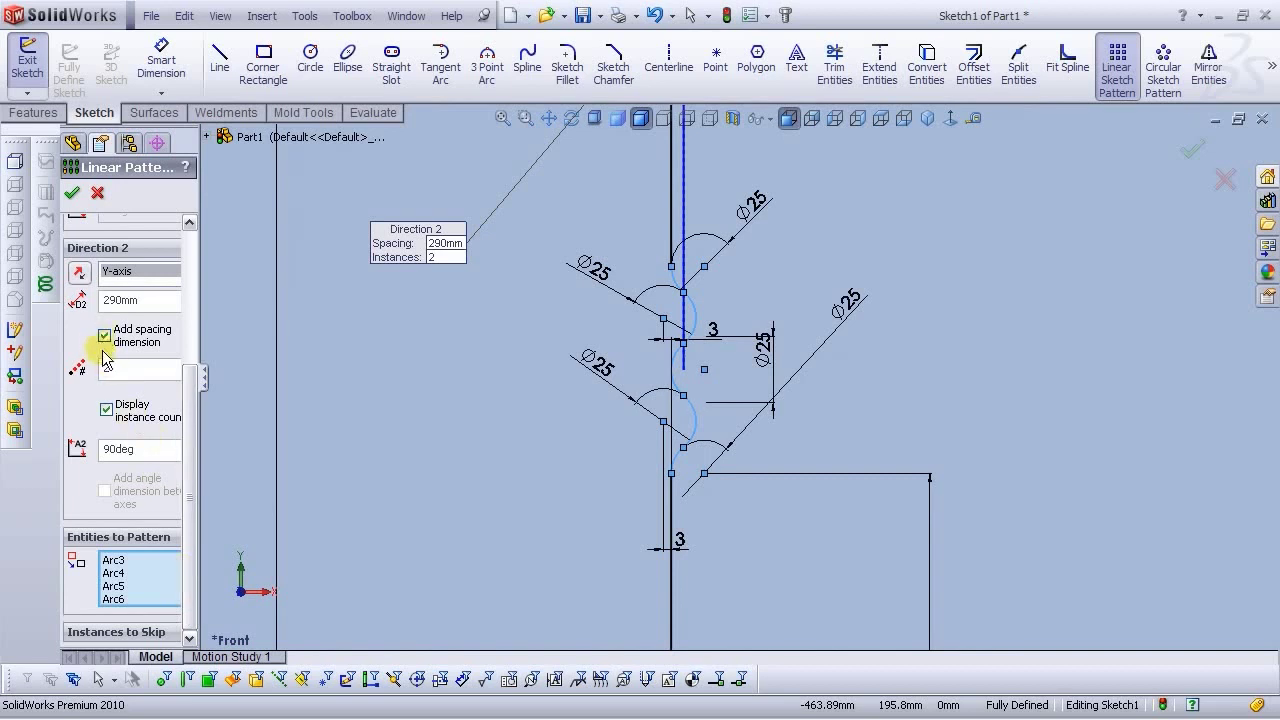
{"action": "scroll", "coordinate": [830, 460], "scroll_direction": "up", "scroll_amount": 3}
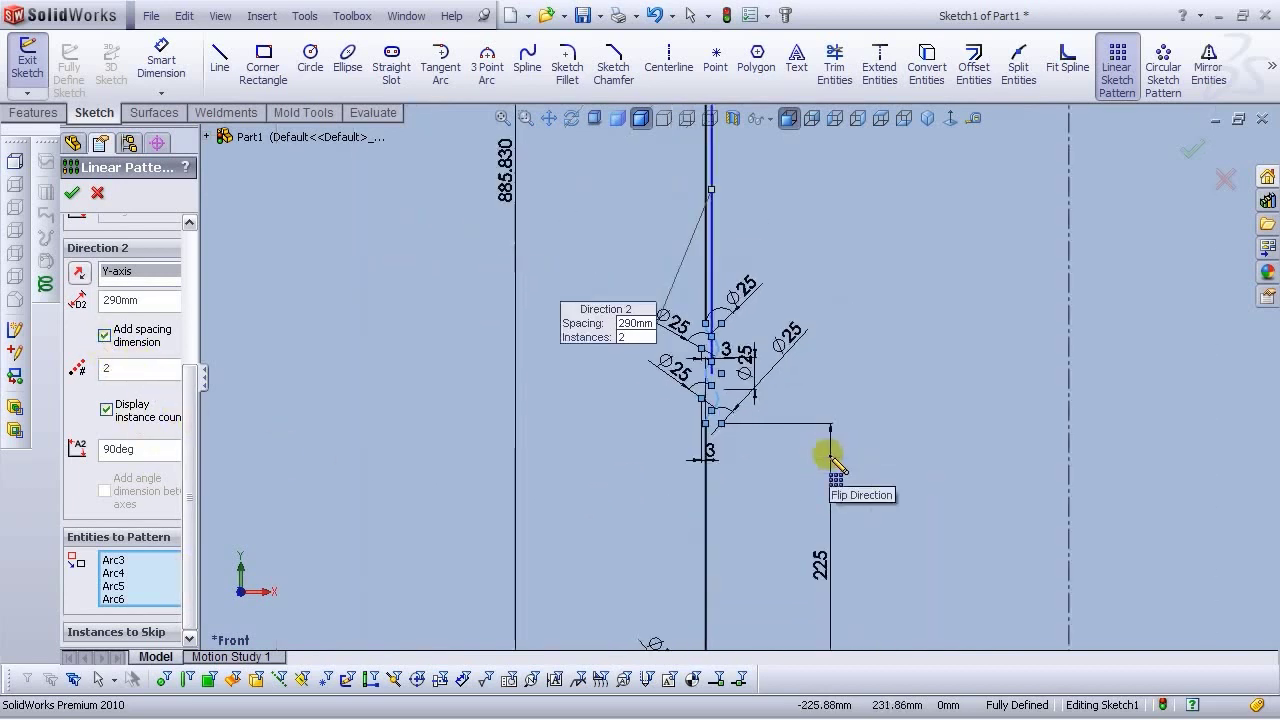
{"action": "scroll", "coordinate": [771, 305], "scroll_direction": "up", "scroll_amount": 2}
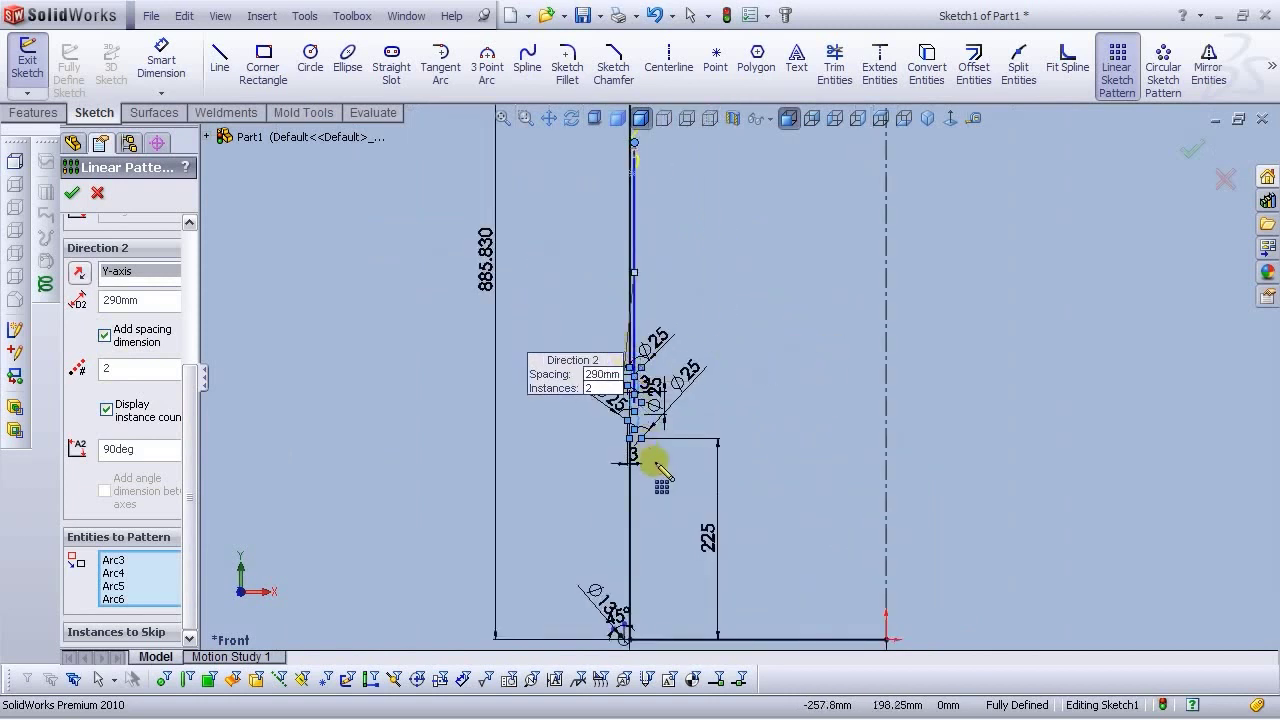
{"action": "scroll", "coordinate": [660, 440], "scroll_direction": "down", "scroll_amount": 1}
{"action": "scroll", "coordinate": [658, 433], "scroll_direction": "down", "scroll_amount": 1}
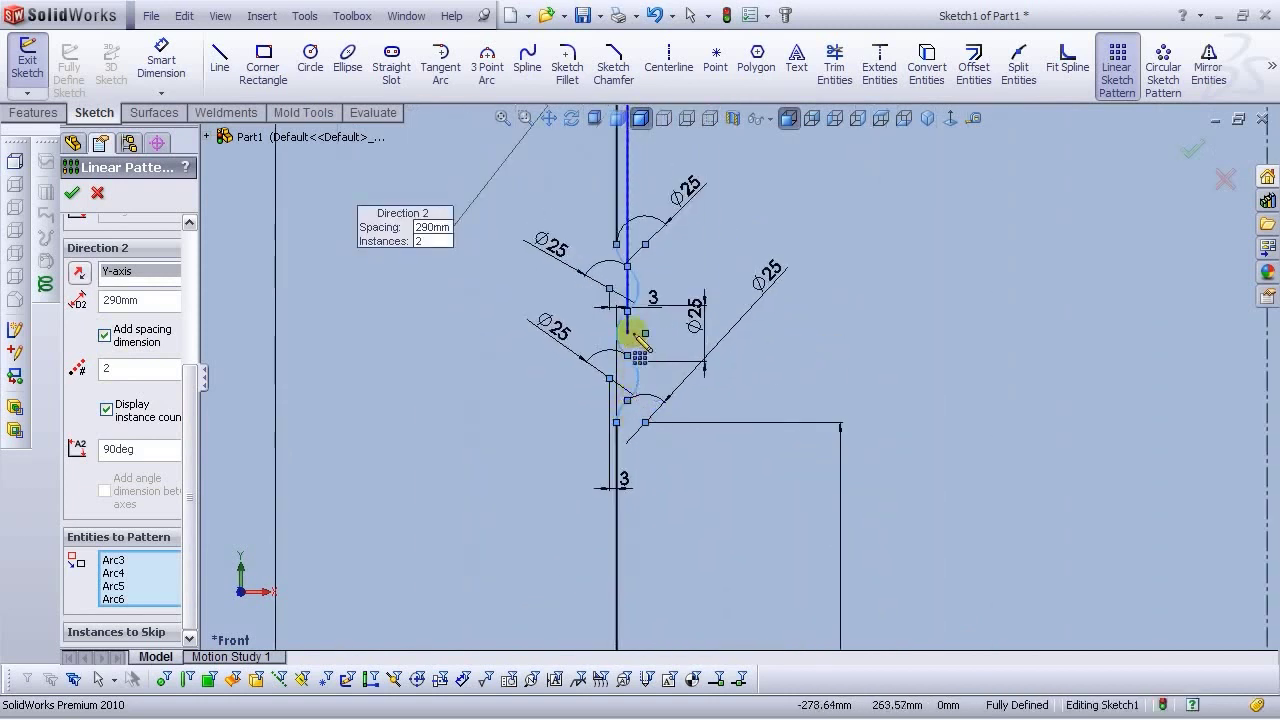
{"action": "scroll", "coordinate": [700, 347], "scroll_direction": "down", "scroll_amount": 1}
{"action": "scroll", "coordinate": [700, 347], "scroll_direction": "up", "scroll_amount": 3}
{"action": "scroll", "coordinate": [803, 223], "scroll_direction": "down", "scroll_amount": 1}
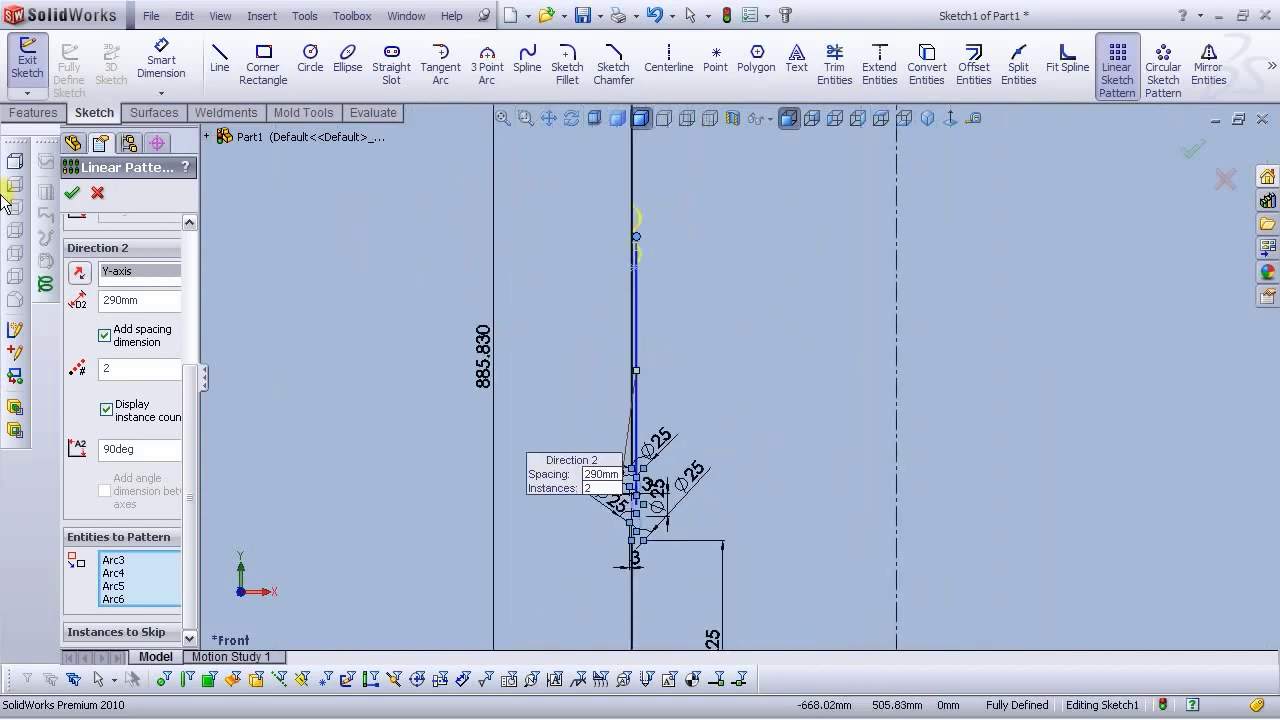
{"action": "left_click", "coordinate": [72, 193]}
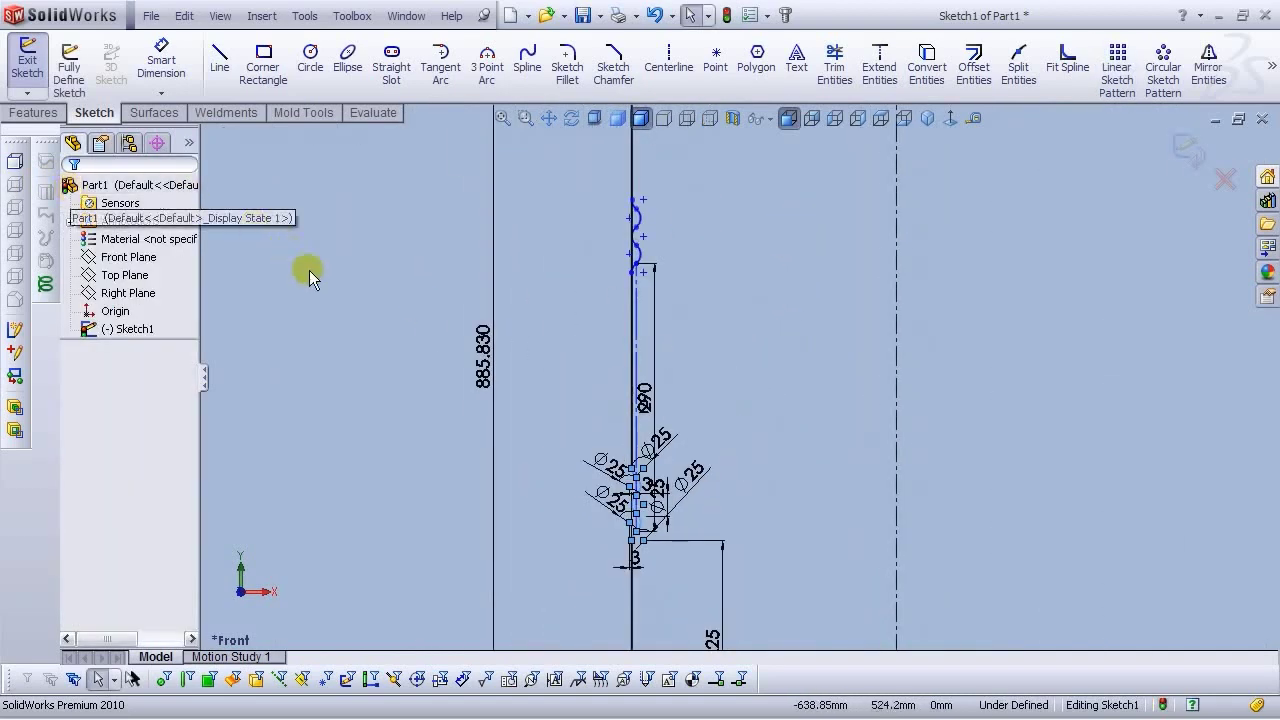
Trim the vertical side line between the lowest and topmost endpoints of the patterned upper arc chain
{"action": "scroll", "coordinate": [673, 265], "scroll_direction": "down", "scroll_amount": 2}
{"action": "scroll", "coordinate": [673, 265], "scroll_direction": "down", "scroll_amount": 3}
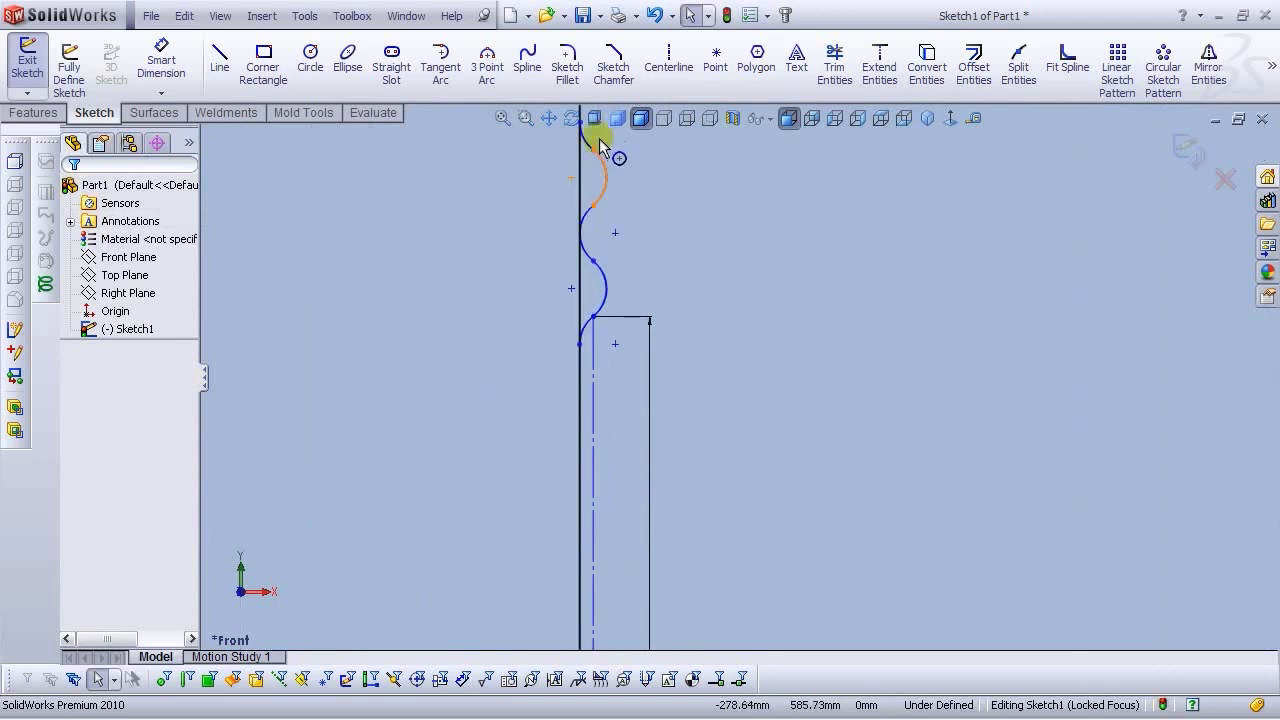
{"action": "scroll", "coordinate": [635, 256], "scroll_direction": "up", "scroll_amount": 2}
{"action": "scroll", "coordinate": [660, 303], "scroll_direction": "down", "scroll_amount": 1}
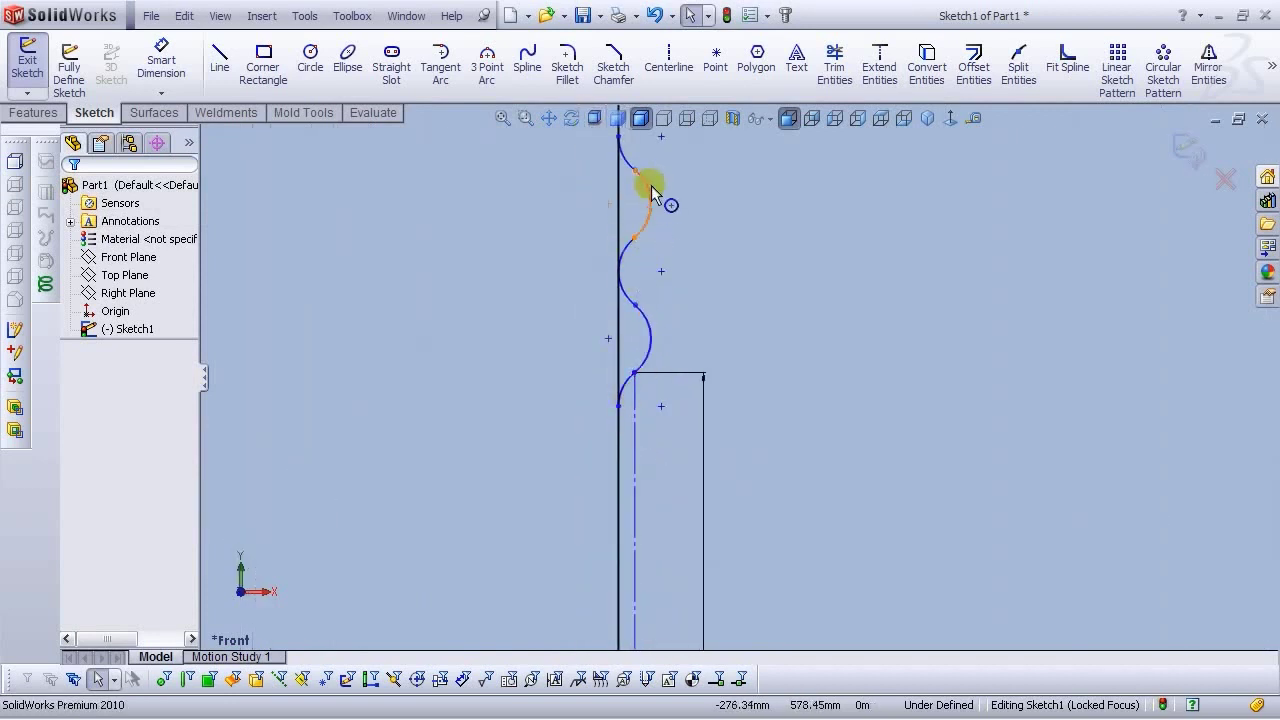
{"action": "scroll", "coordinate": [729, 483], "scroll_direction": "up", "scroll_amount": 10}
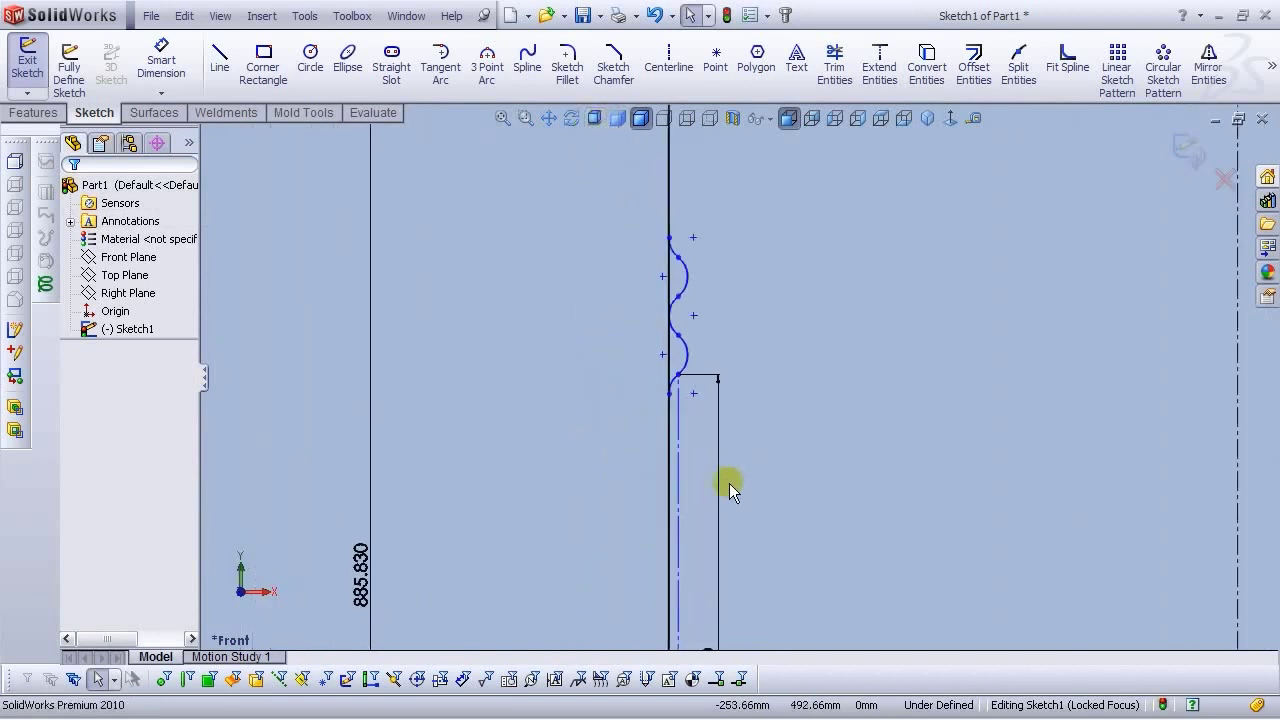
{"action": "scroll", "coordinate": [711, 287], "scroll_direction": "down", "scroll_amount": 10}
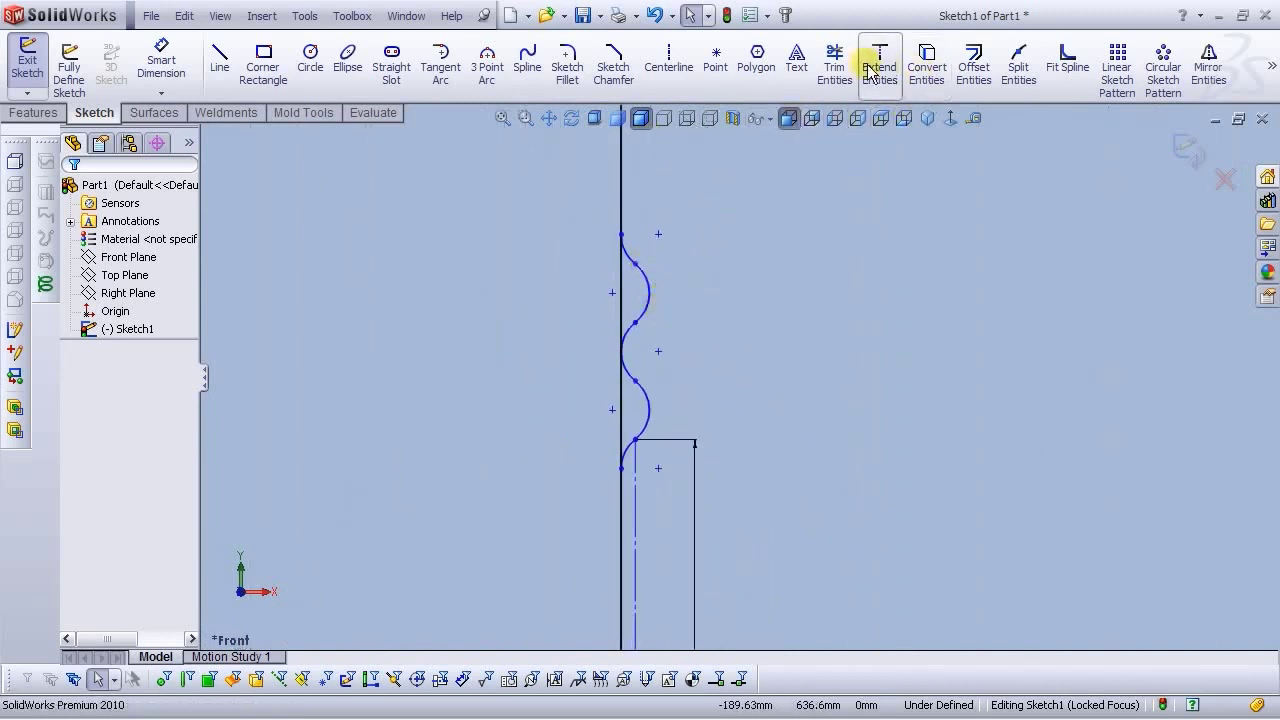
{"action": "left_click", "coordinate": [834, 67]}
{"action": "mouse_move", "coordinate": [622, 287]}
{"action": "left_mouse_down"}
{"action": "mouse_move", "coordinate": [617, 371]}
{"action": "mouse_move", "coordinate": [489, 385]}
{"action": "left_mouse_up"}
{"action": "scroll", "coordinate": [960, 440], "scroll_direction": "up", "scroll_amount": 6}
{"action": "key", "text": "Escape"}
Examine both wavy sections and the complete drum profile with its dimensions
{"action": "scroll", "coordinate": [803, 441], "scroll_direction": "down", "scroll_amount": 6}
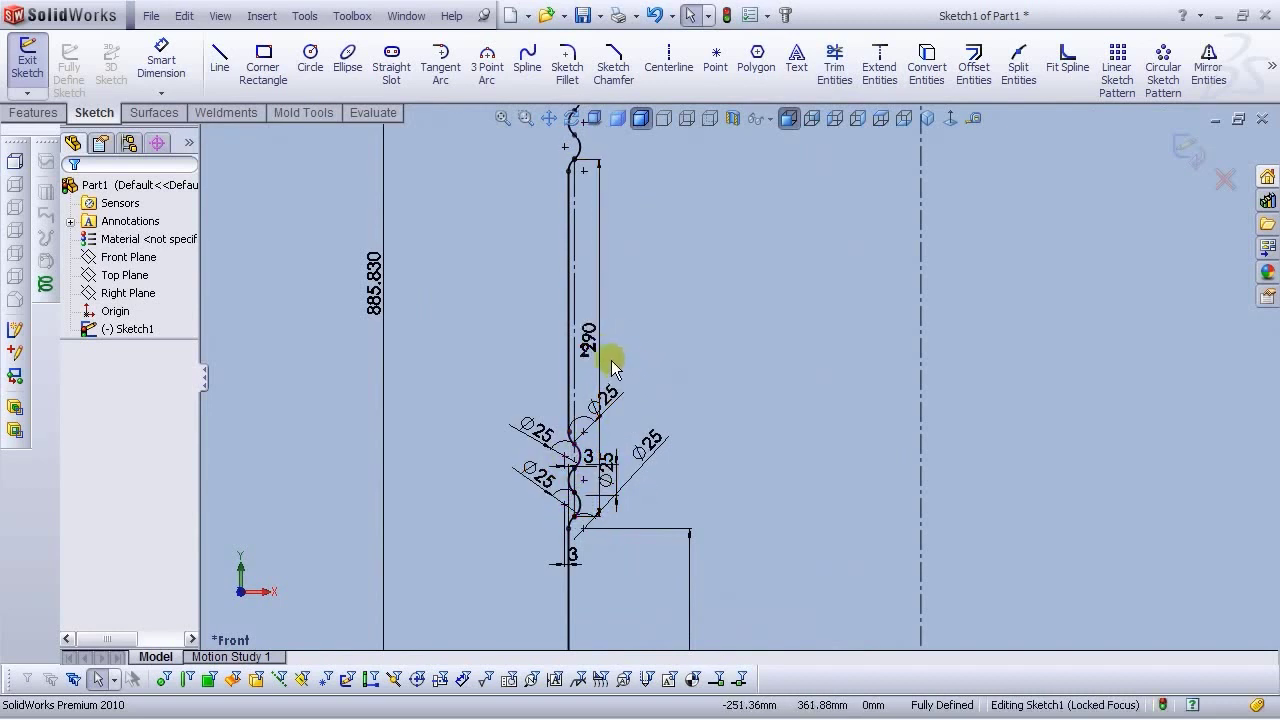
{"action": "scroll", "coordinate": [612, 368], "scroll_direction": "up", "scroll_amount": 2}
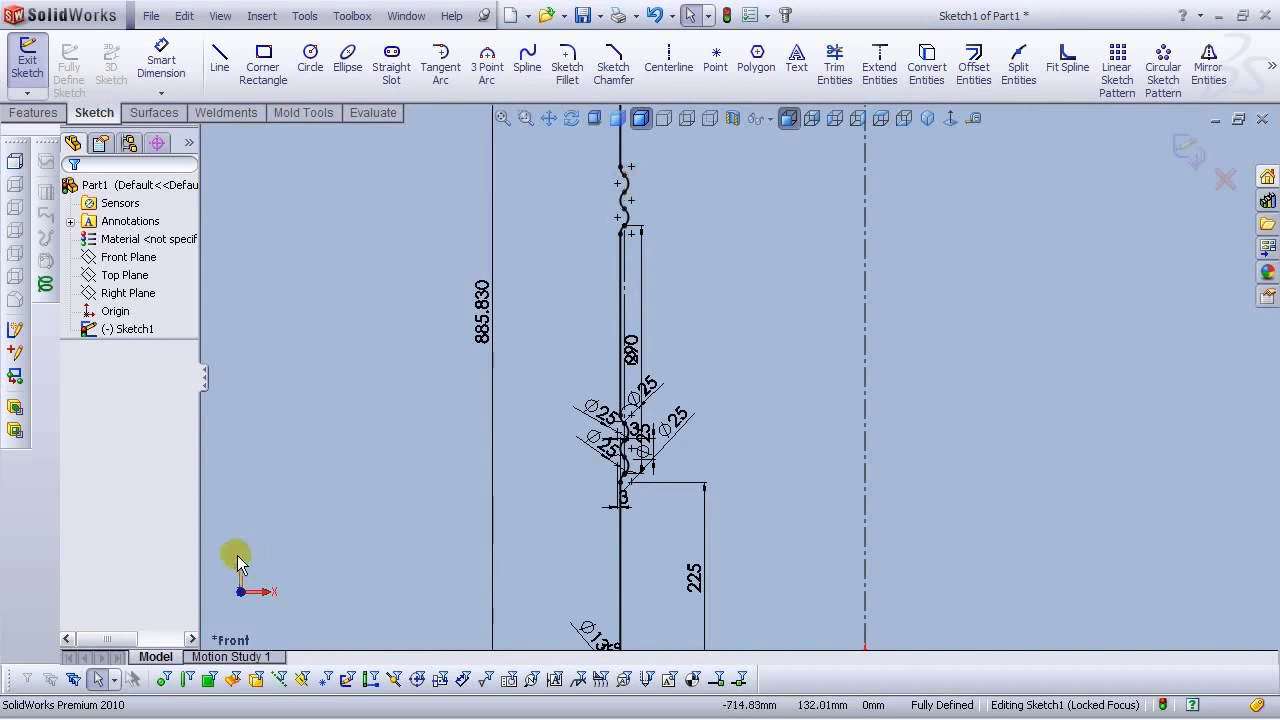
{"action": "scroll", "coordinate": [849, 510], "scroll_direction": "up", "scroll_amount": 3}
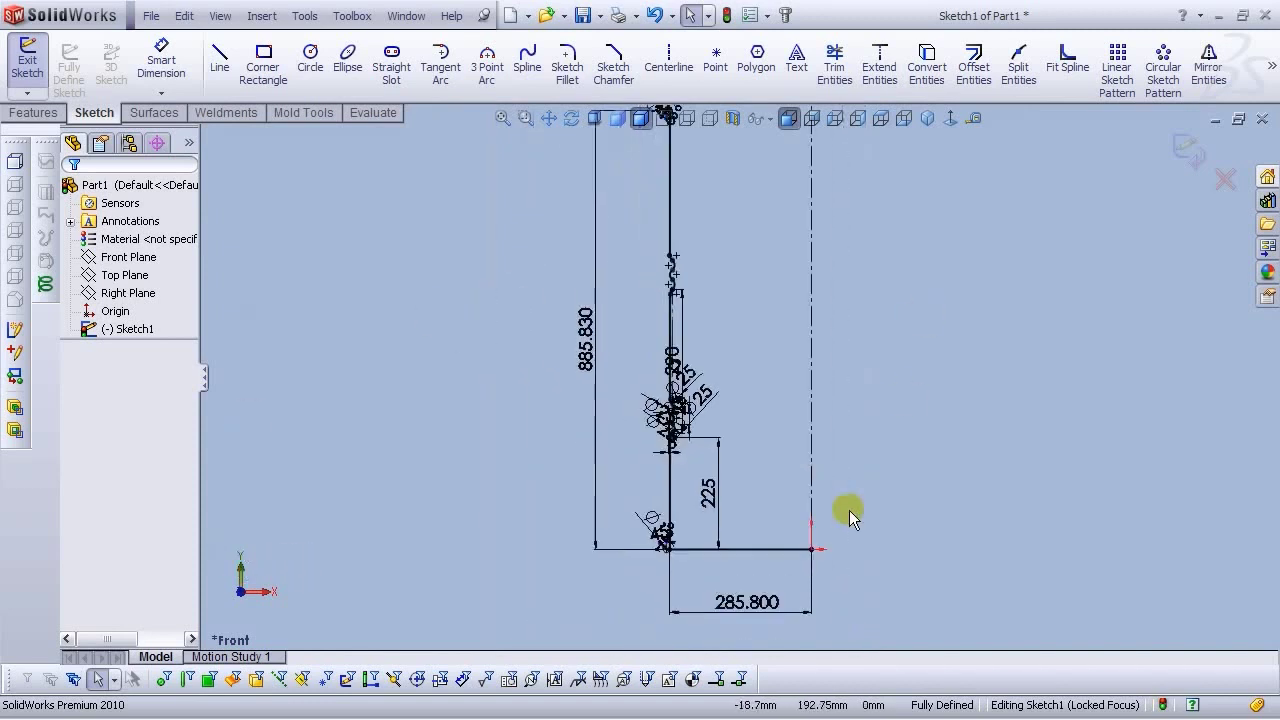
{"action": "scroll", "coordinate": [757, 357], "scroll_direction": "down", "scroll_amount": 2}
{"action": "scroll", "coordinate": [676, 399], "scroll_direction": "up", "scroll_amount": 3}
{"action": "scroll", "coordinate": [897, 294], "scroll_direction": "down", "scroll_amount": 2}
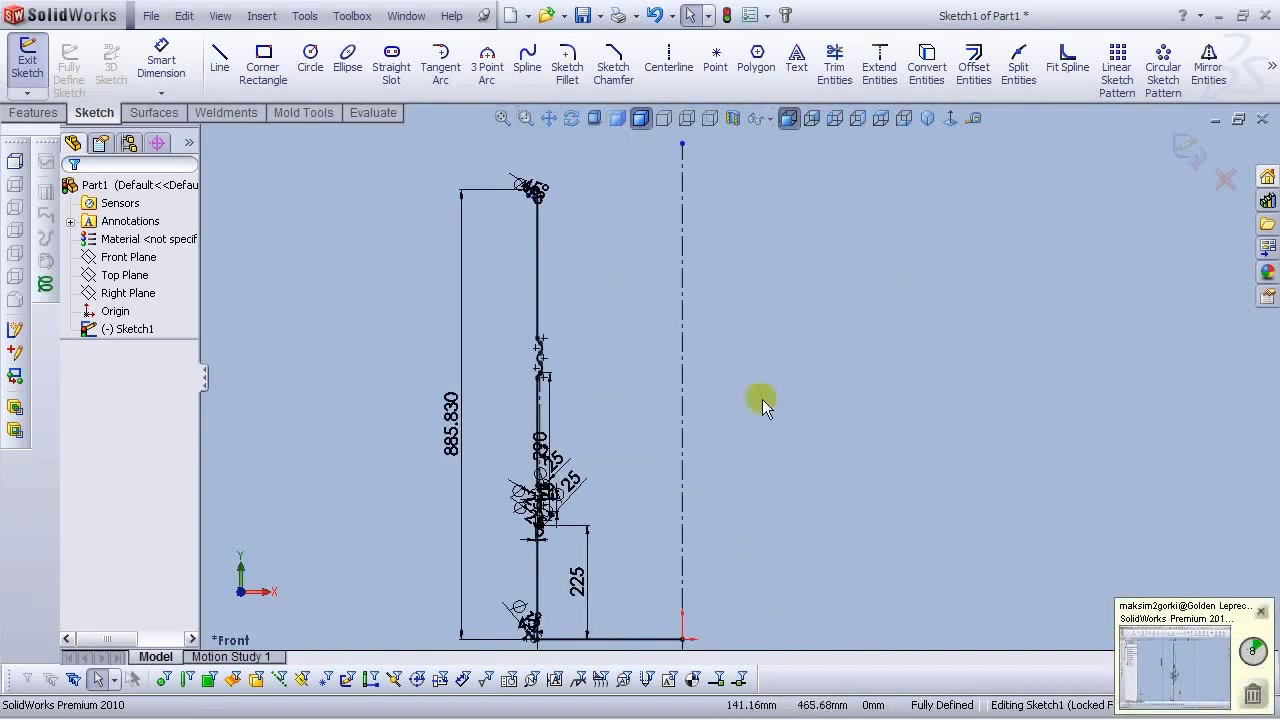
{"action": "left_click", "coordinate": [502, 118]}
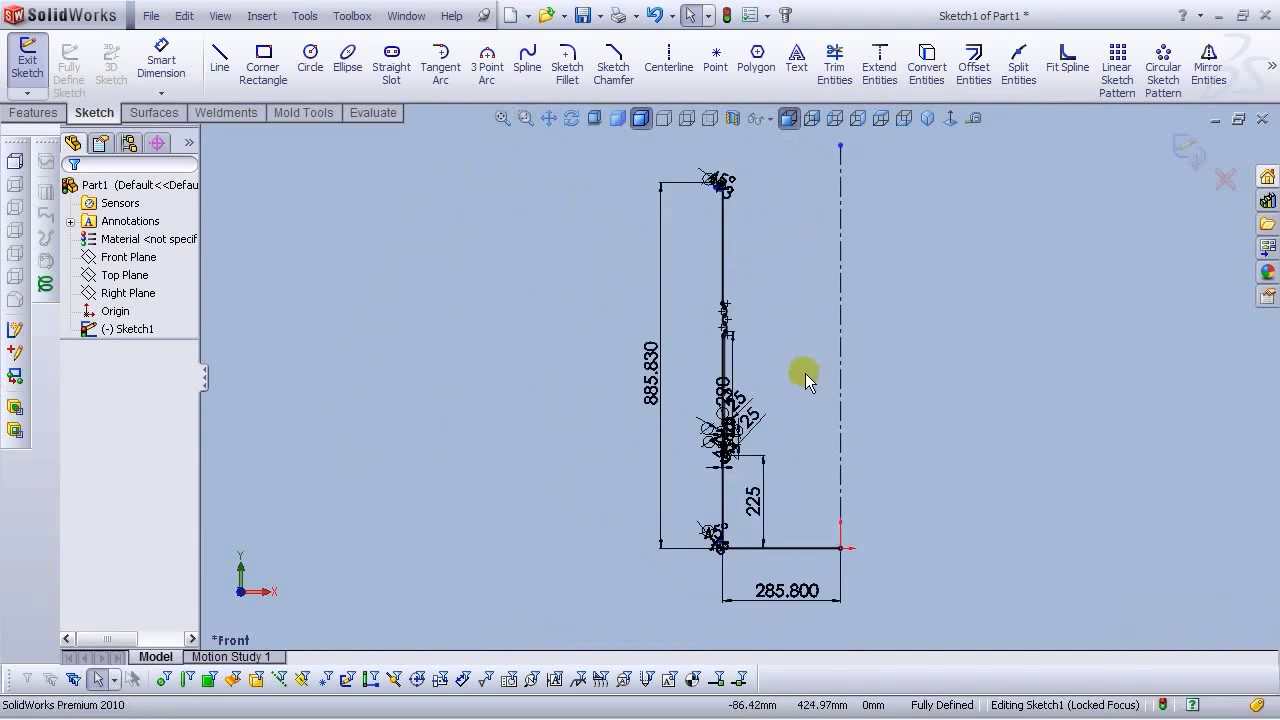
Start saving the part under a new name and browse to the Smoker folder on the Desktop
{"action": "left_click", "coordinate": [148, 15]}
{"action": "left_click", "coordinate": [185, 177]}
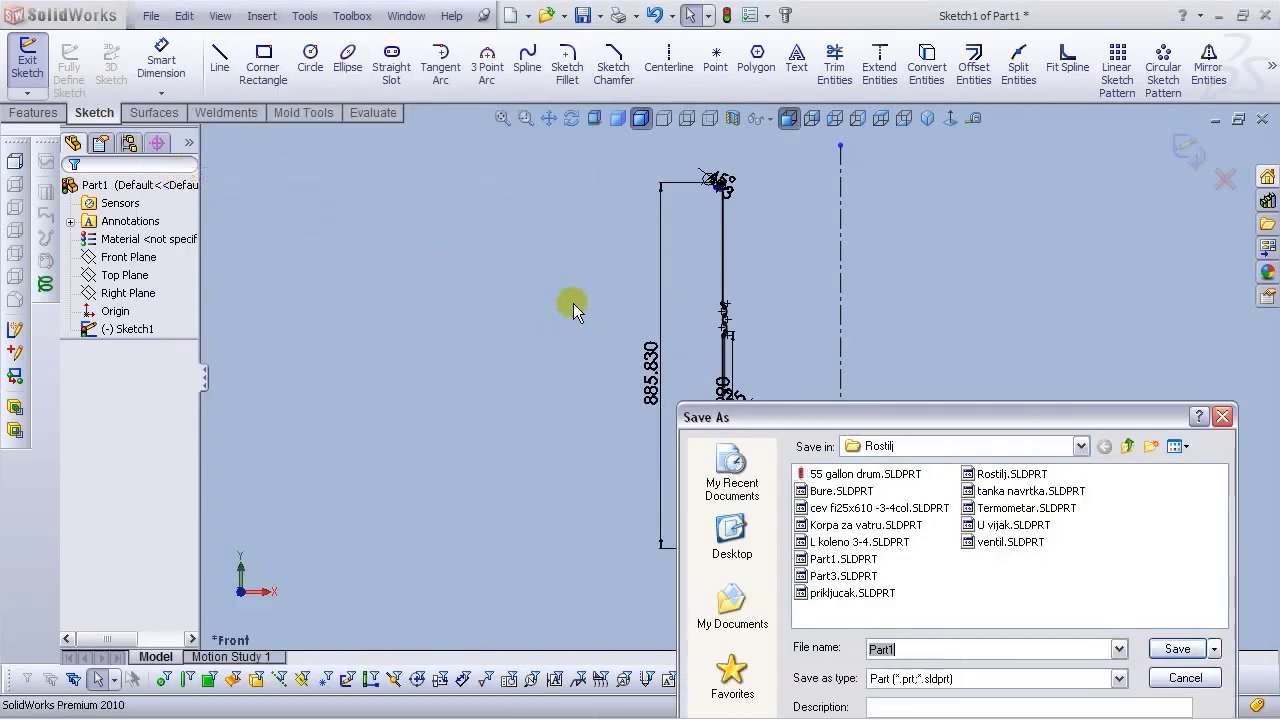
{"action": "left_click_drag", "start_coordinate": [826, 406], "coordinate": [677, 295]}
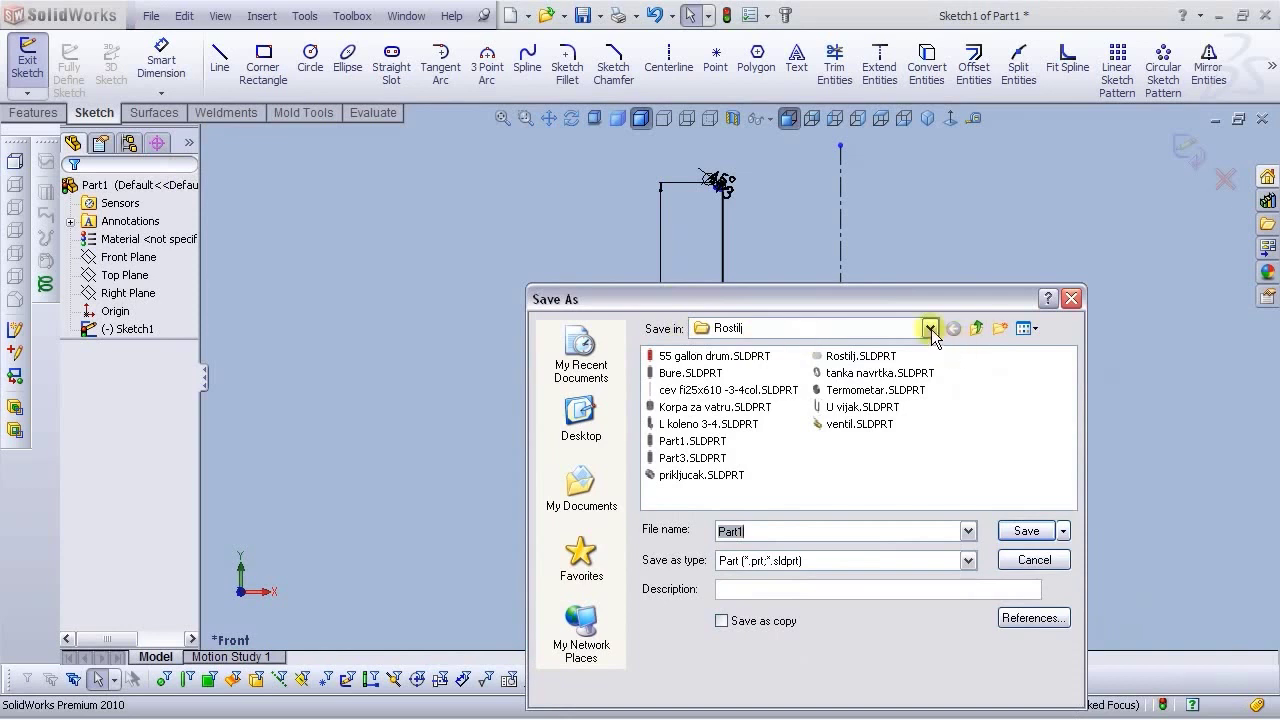
{"action": "left_click", "coordinate": [581, 415]}
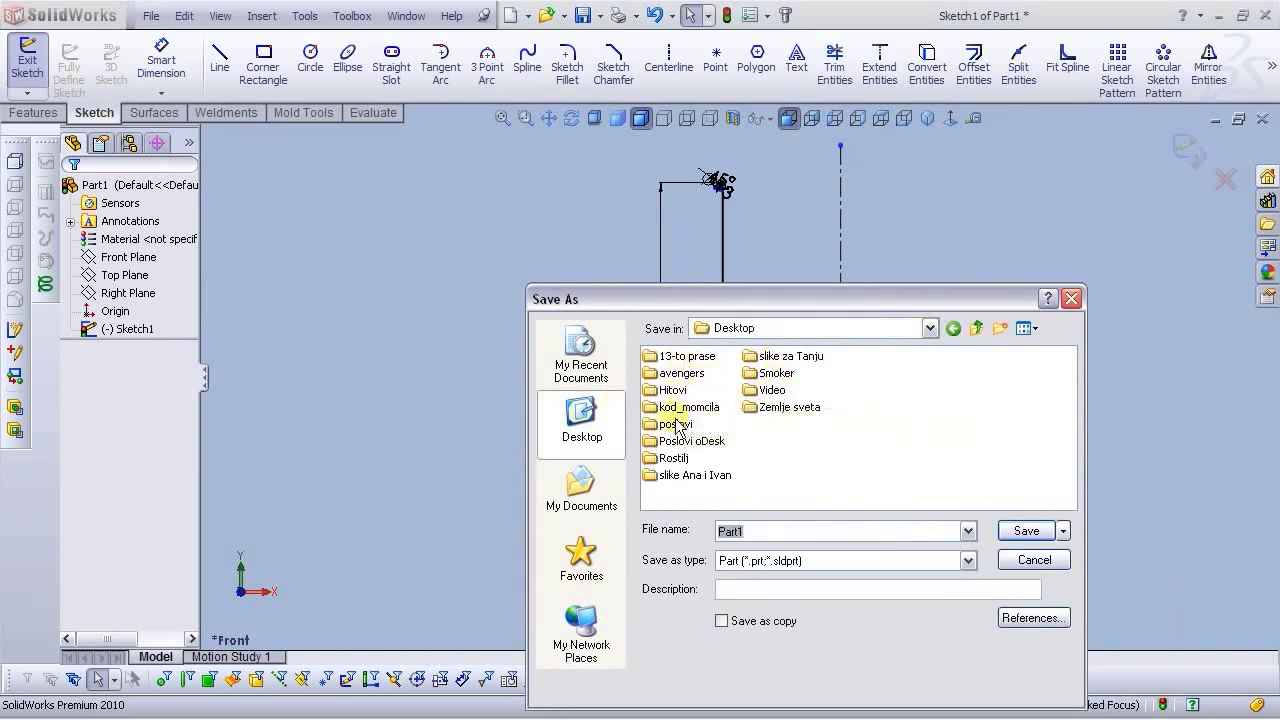
{"action": "left_click", "coordinate": [776, 375]}
{"action": "double_click", "coordinate": [776, 375]}
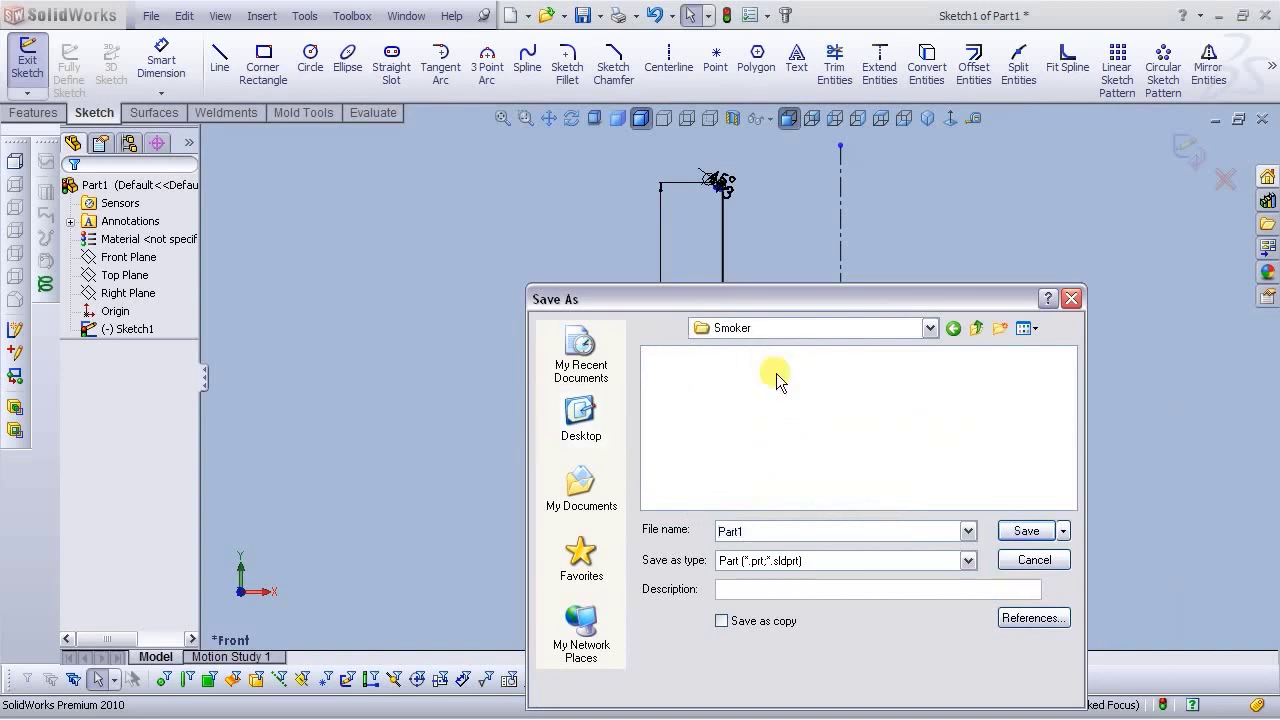
Name the file 55 gallon drum and save it as a part in the Smoker folder
{"action": "double_click", "coordinate": [740, 531]}
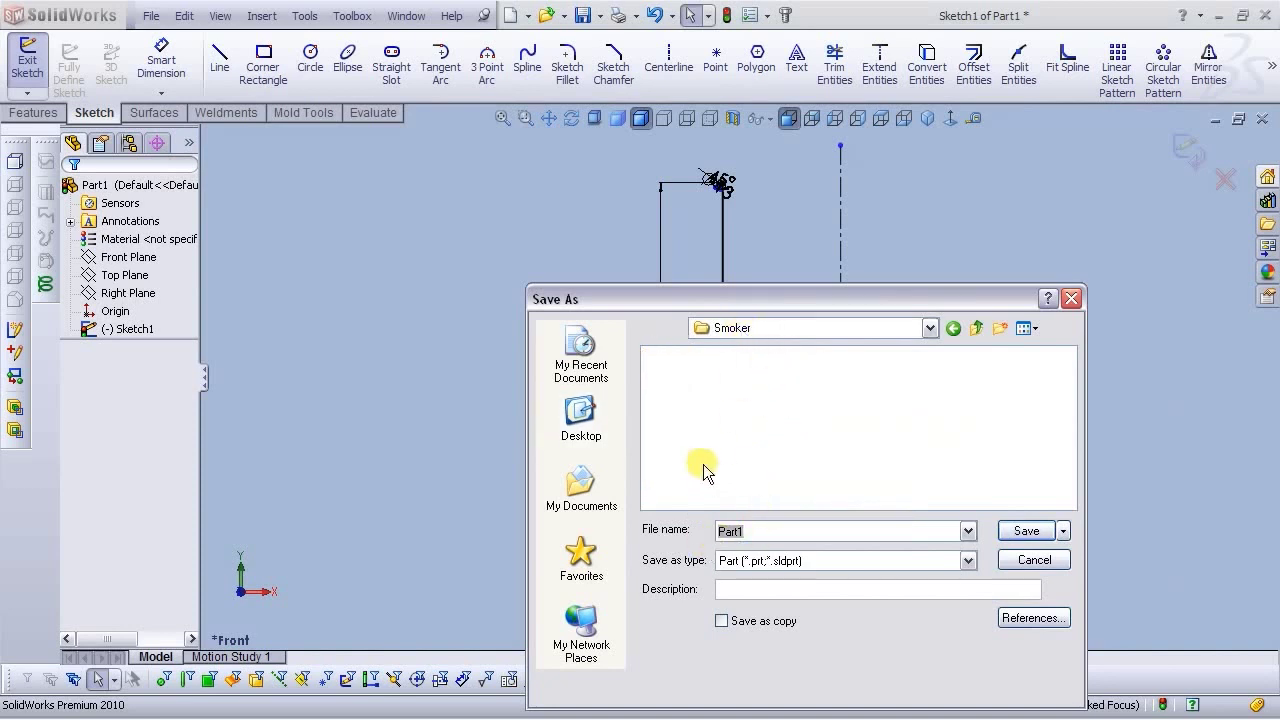
{"action": "type", "text": "55 ga;"}
{"action": "key", "text": "BackSpace"}
{"action": "type", "text": "llon drum"}
{"action": "left_click", "coordinate": [1027, 532]}
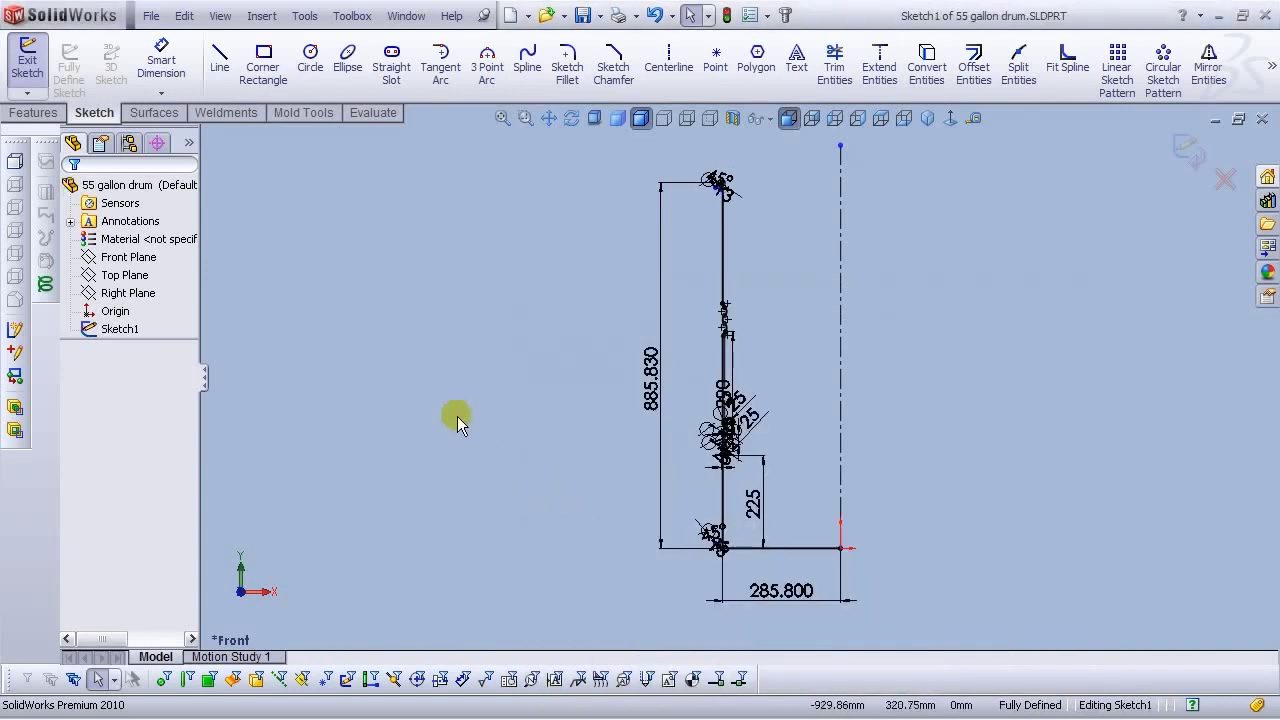
Set up a 0.90 mm chain offset of the upper side line and its rim curl, directed toward the drum's axis
{"action": "scroll", "coordinate": [811, 487], "scroll_direction": "up", "scroll_amount": 2}
{"action": "scroll", "coordinate": [864, 401], "scroll_direction": "down", "scroll_amount": 3}
{"action": "scroll", "coordinate": [703, 517], "scroll_direction": "up", "scroll_amount": 2}
{"action": "scroll", "coordinate": [720, 254], "scroll_direction": "down", "scroll_amount": 3}
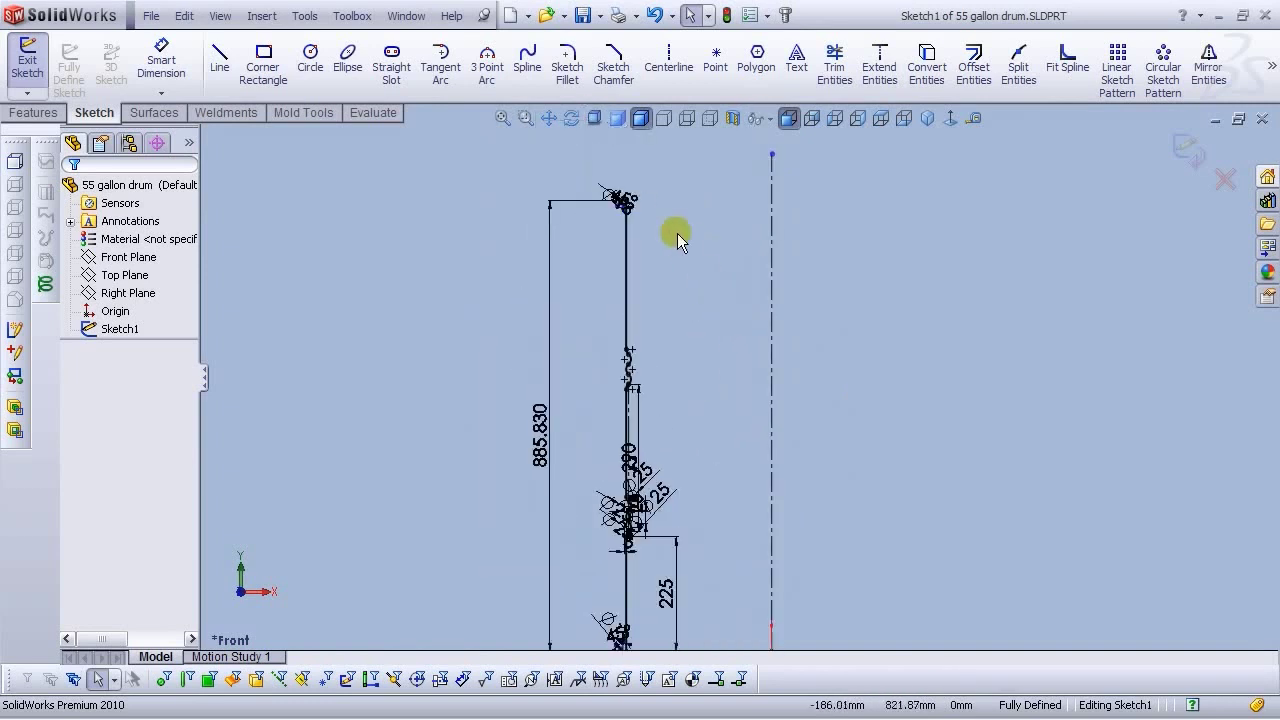
{"action": "left_click", "coordinate": [975, 72]}
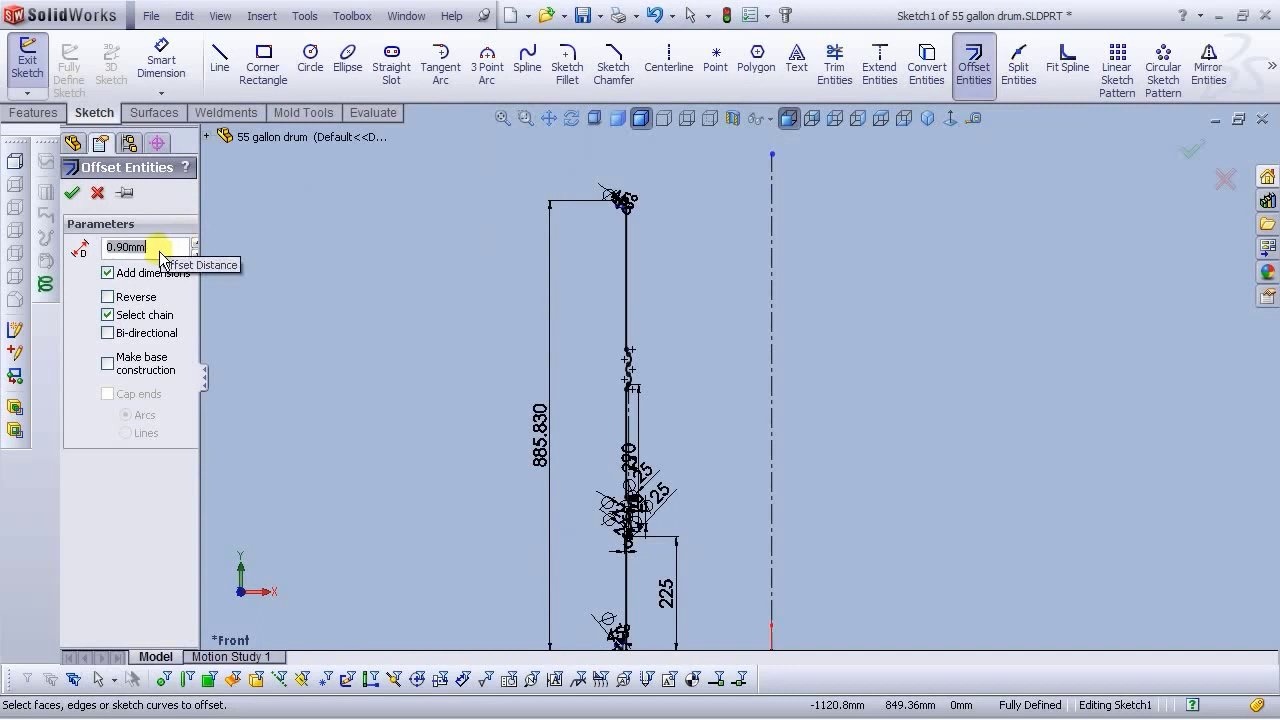
{"action": "left_click", "coordinate": [107, 297]}
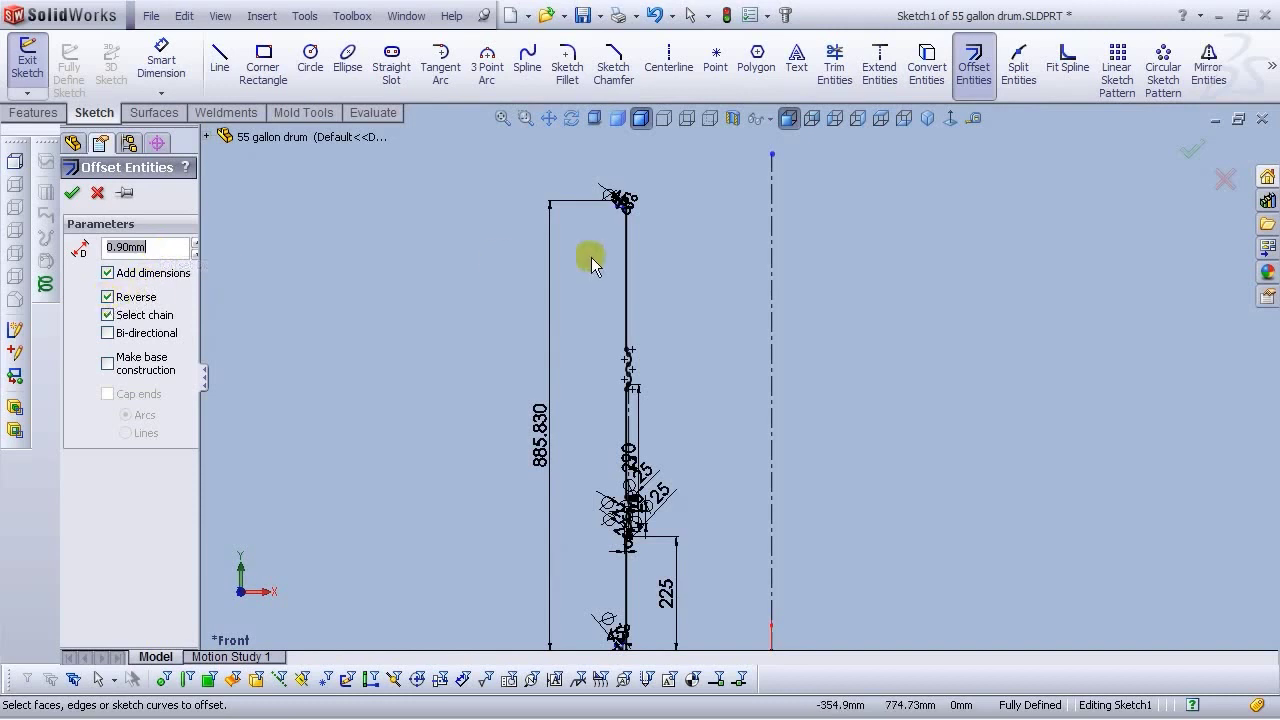
{"action": "scroll", "coordinate": [622, 210], "scroll_direction": "down", "scroll_amount": 5}
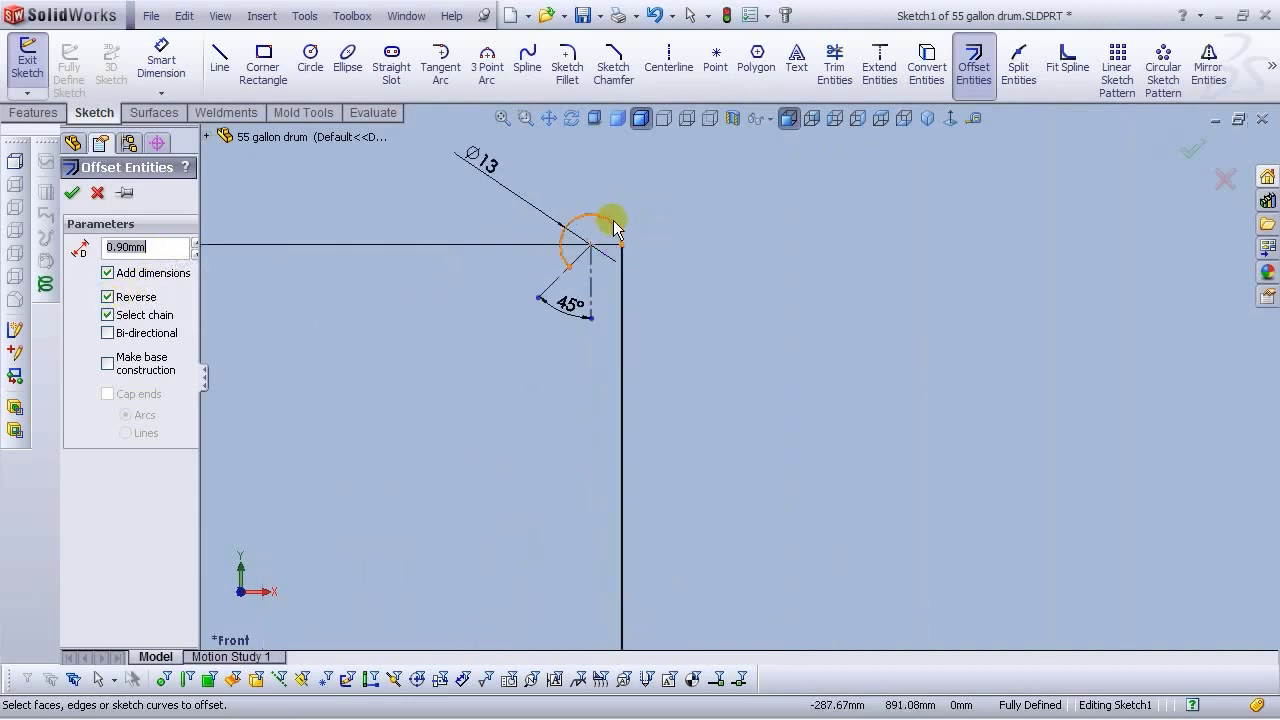
{"action": "left_click", "coordinate": [619, 262]}
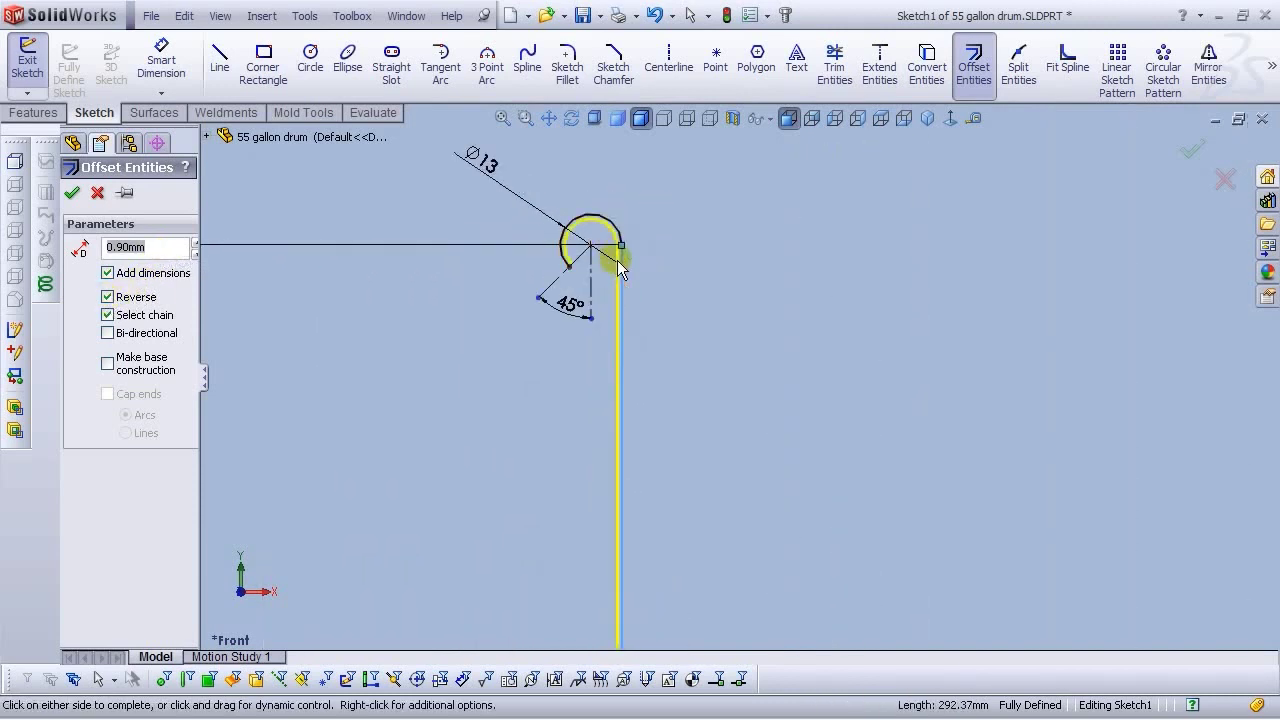
{"action": "left_click", "coordinate": [128, 303]}
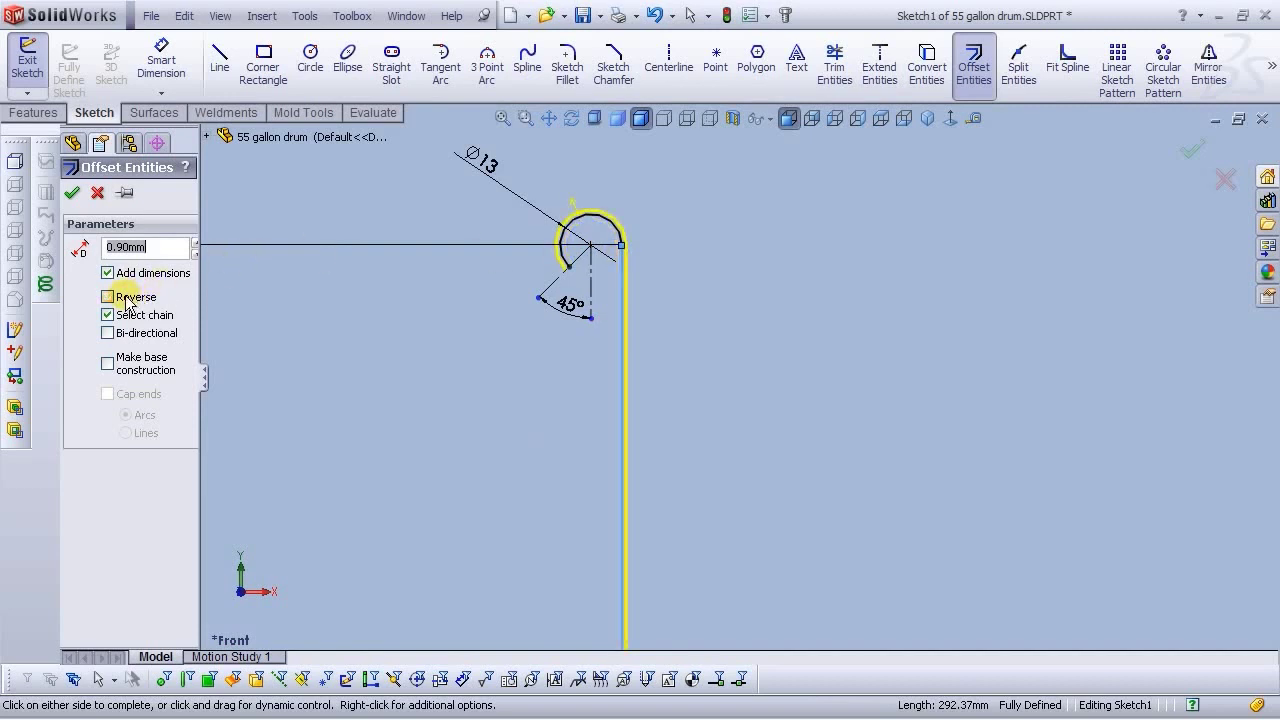
Add the lower curl and the horizontal bottom line to the 0.90 mm offset selection and apply the offset
{"action": "scroll", "coordinate": [634, 278], "scroll_direction": "down", "scroll_amount": 3}
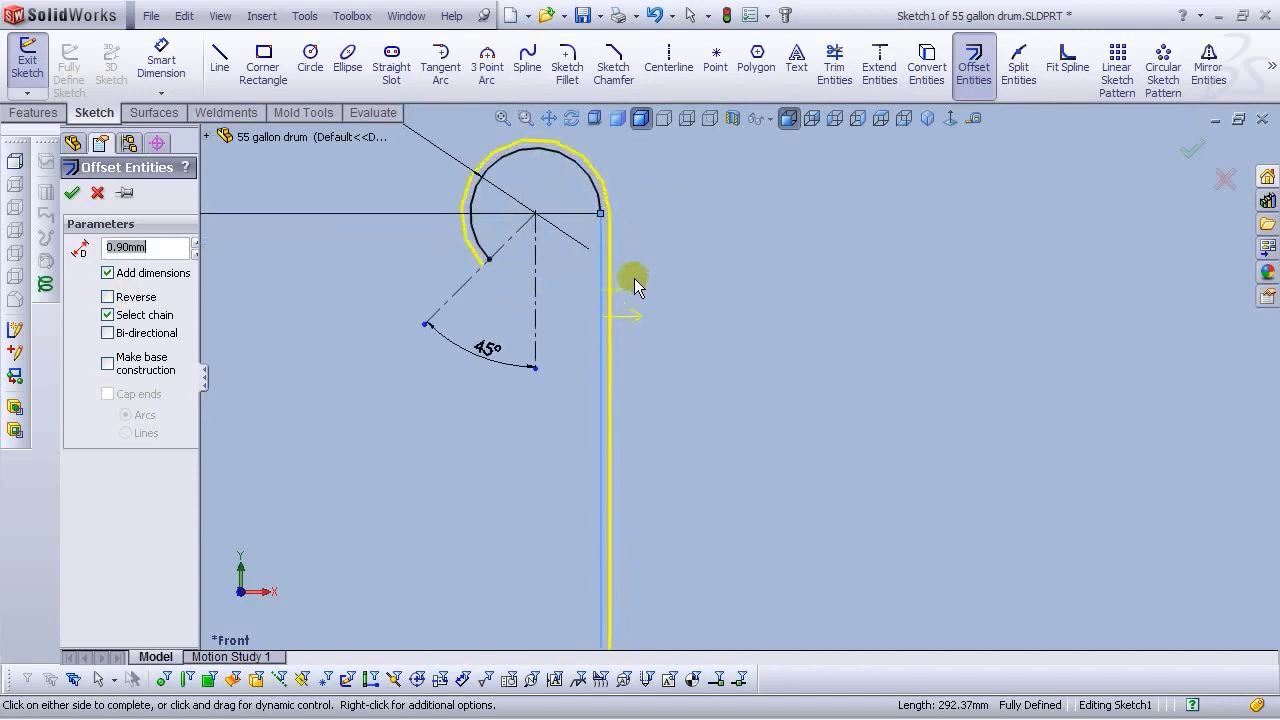
{"action": "scroll", "coordinate": [788, 552], "scroll_direction": "up", "scroll_amount": 8}
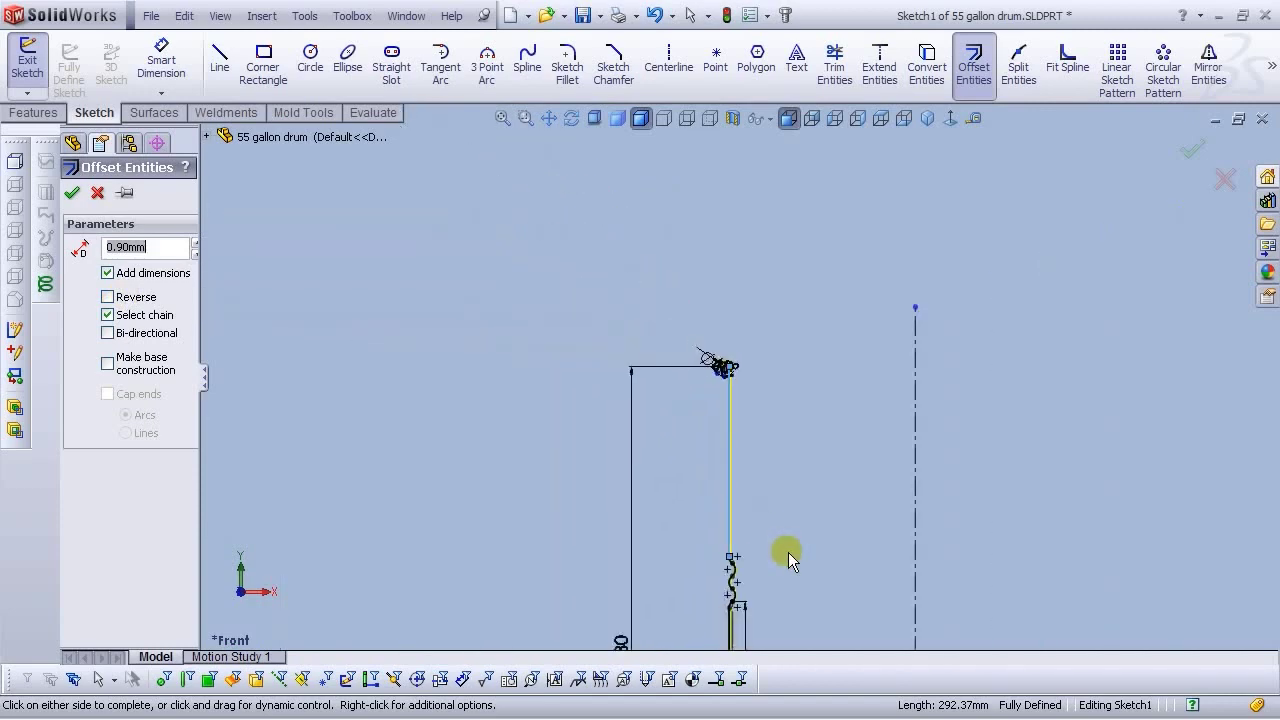
{"action": "scroll", "coordinate": [786, 553], "scroll_direction": "down", "scroll_amount": 4}
{"action": "scroll", "coordinate": [701, 561], "scroll_direction": "up", "scroll_amount": 8}
{"action": "scroll", "coordinate": [701, 561], "scroll_direction": "down", "scroll_amount": 3}
{"action": "scroll", "coordinate": [767, 516], "scroll_direction": "down", "scroll_amount": 1}
{"action": "scroll", "coordinate": [680, 472], "scroll_direction": "down", "scroll_amount": 3}
{"action": "scroll", "coordinate": [640, 530], "scroll_direction": "down", "scroll_amount": 5}
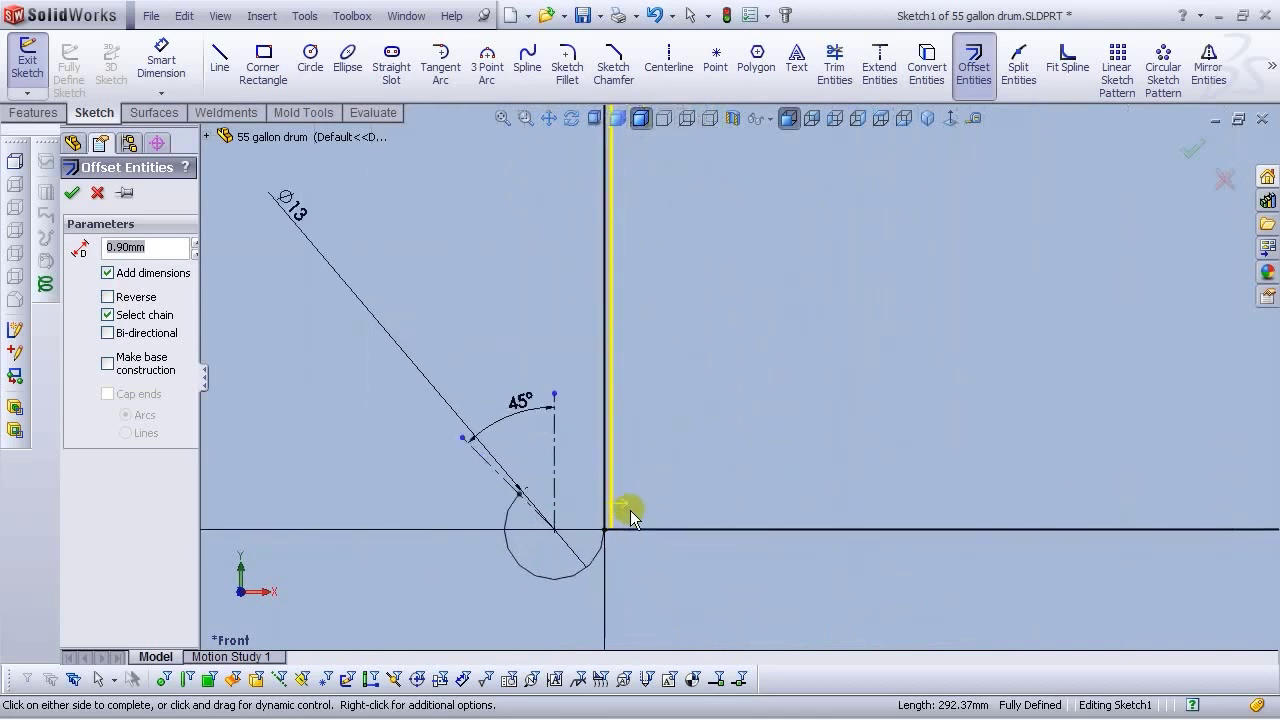
{"action": "scroll", "coordinate": [597, 558], "scroll_direction": "down", "scroll_amount": 1}
{"action": "left_click", "coordinate": [596, 558]}
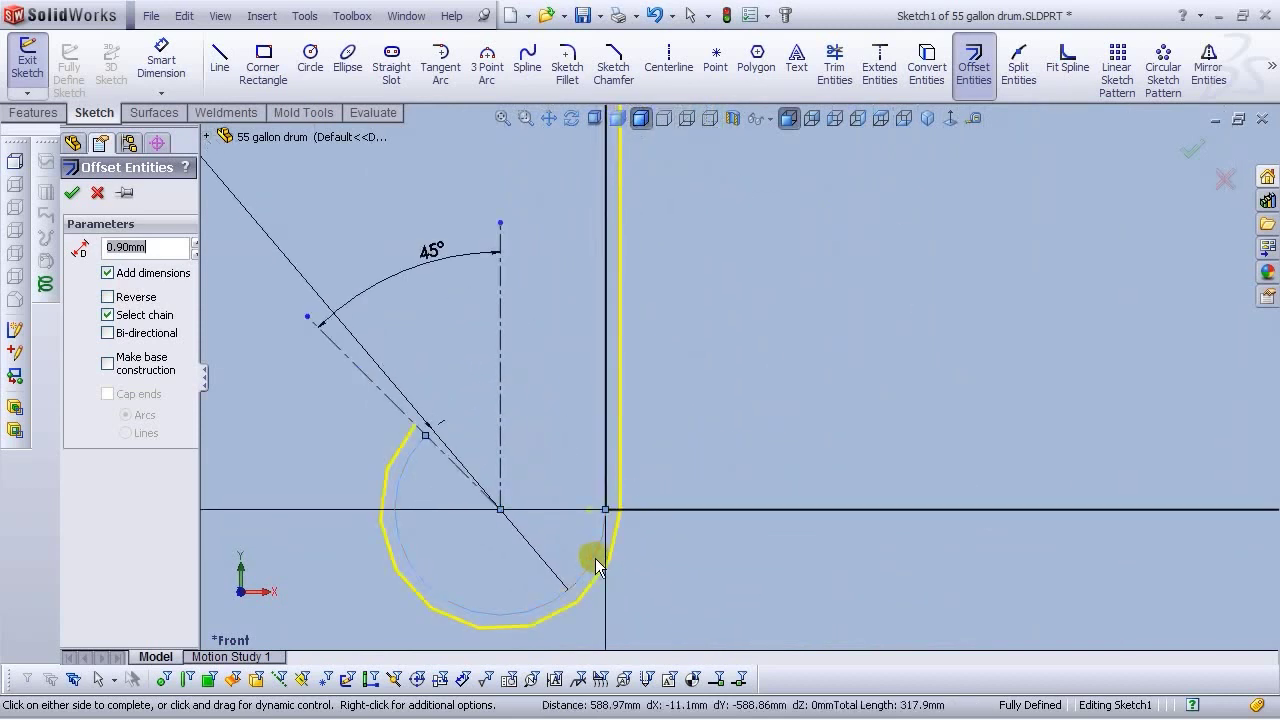
{"action": "left_click", "coordinate": [637, 511]}
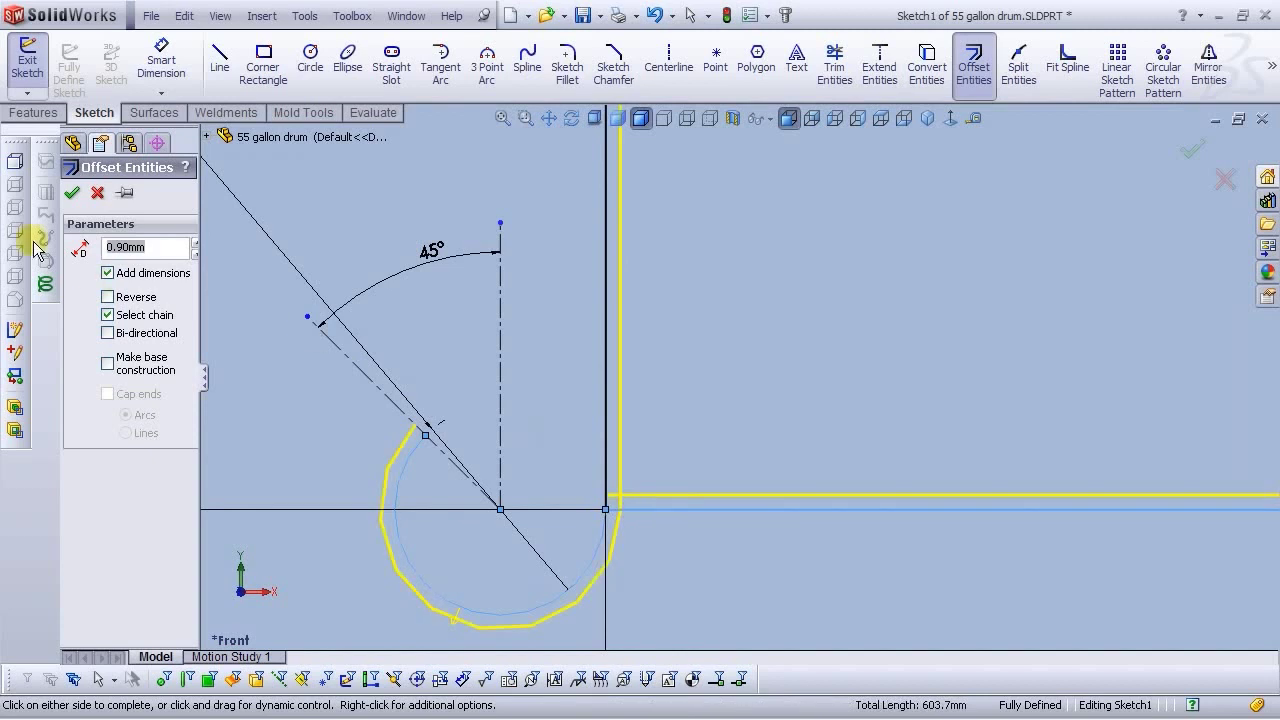
{"action": "left_click", "coordinate": [71, 192]}
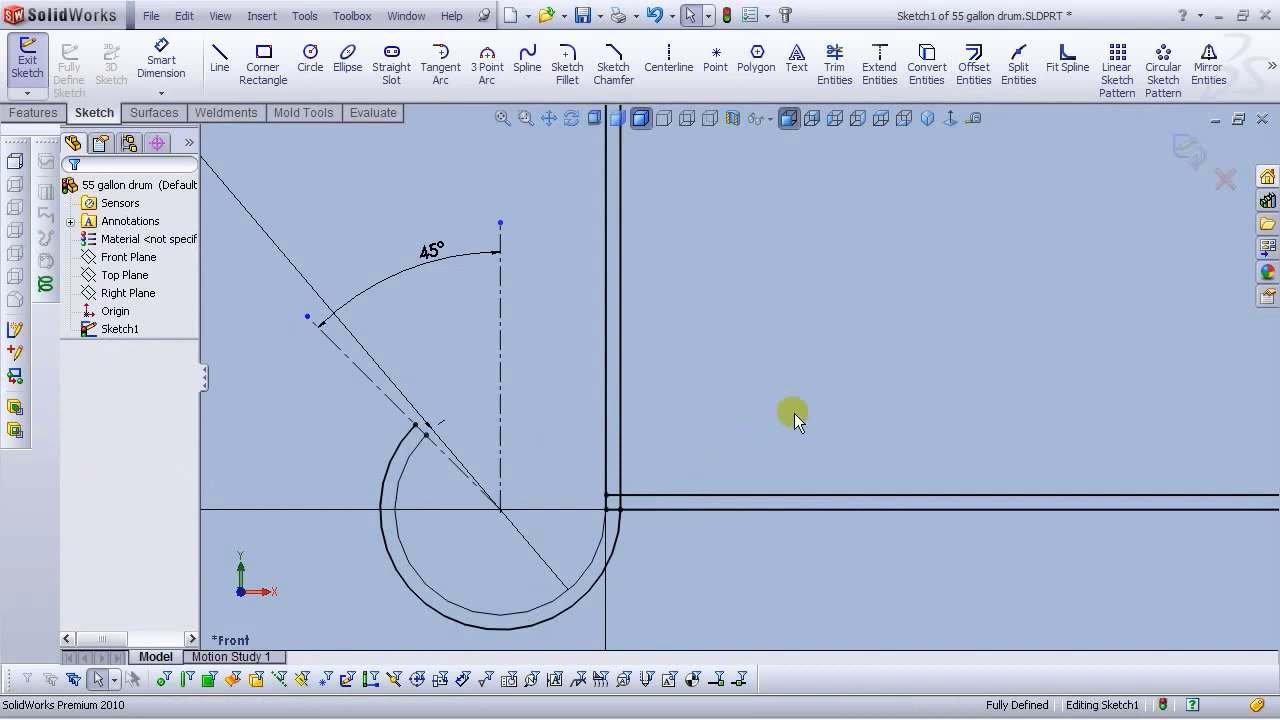
Trim the overlapping segments where the double bottom lines meet the side wall at the lower corner
{"action": "left_click", "coordinate": [834, 72]}
{"action": "scroll", "coordinate": [631, 552], "scroll_direction": "down", "scroll_amount": 3}
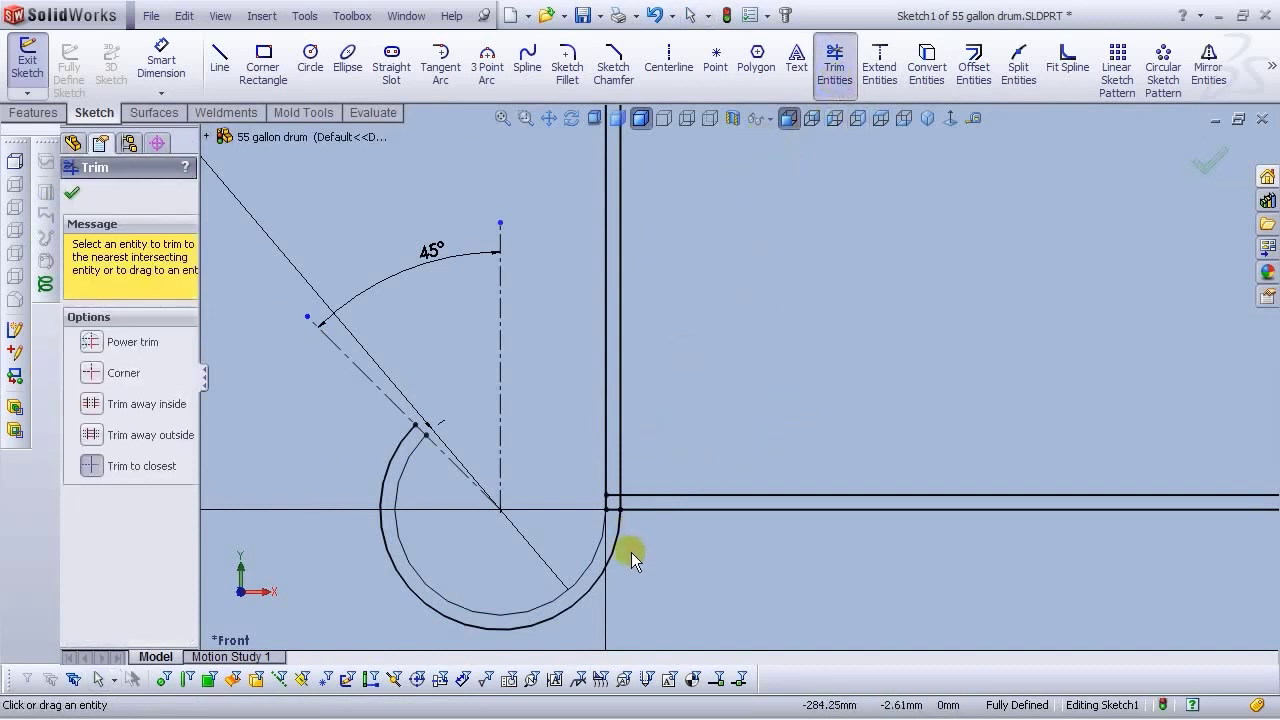
{"action": "left_click", "coordinate": [620, 444]}
{"action": "left_click", "coordinate": [620, 423]}
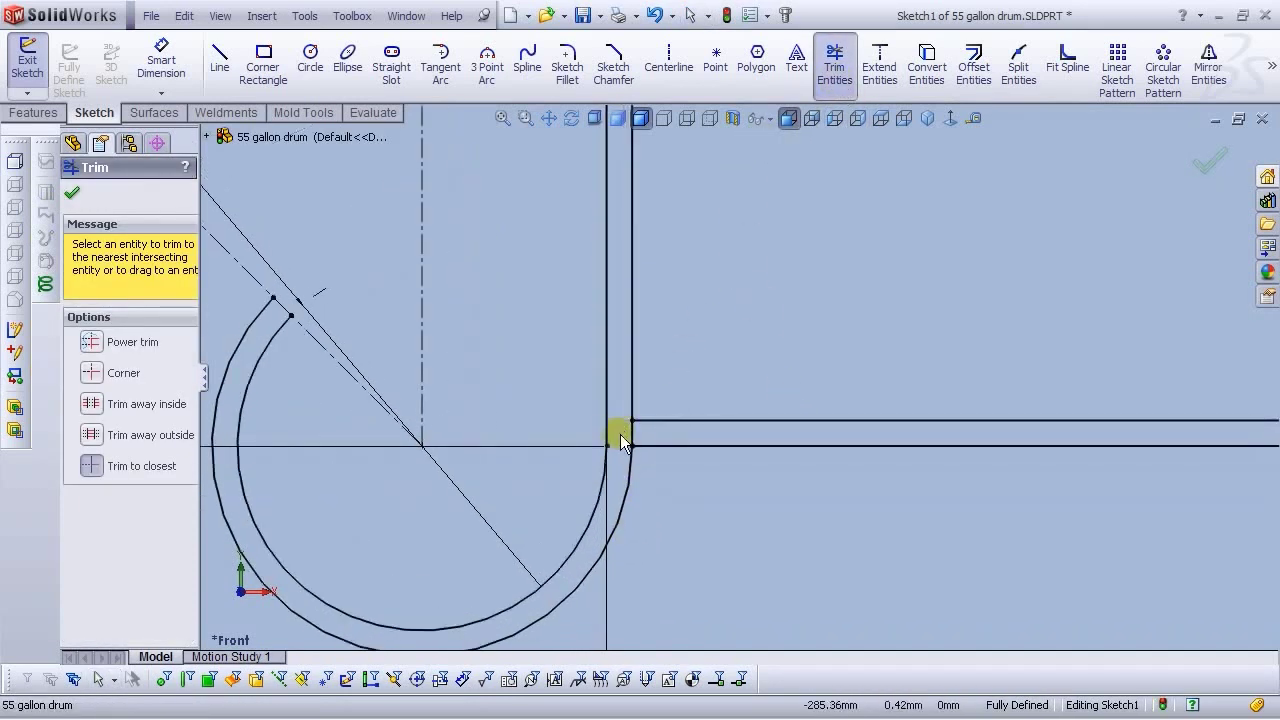
{"action": "scroll", "coordinate": [1037, 524], "scroll_direction": "up", "scroll_amount": 10}
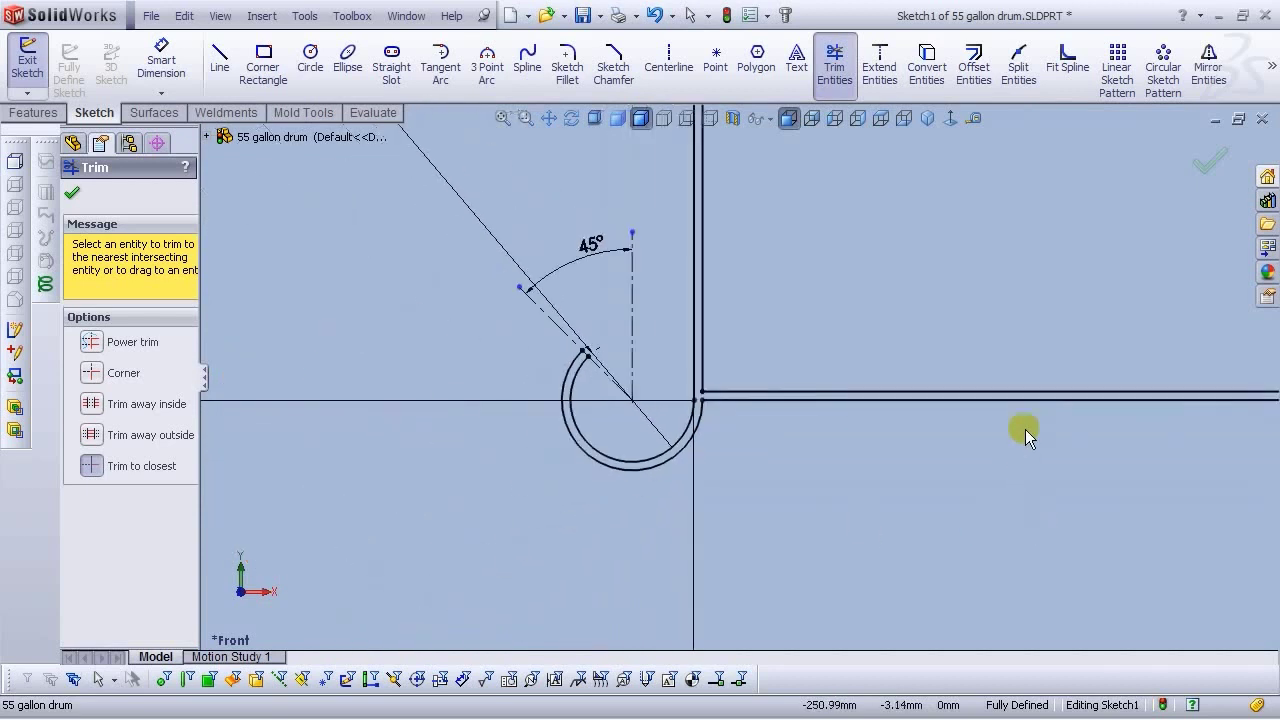
{"action": "scroll", "coordinate": [556, 366], "scroll_direction": "down", "scroll_amount": 6}
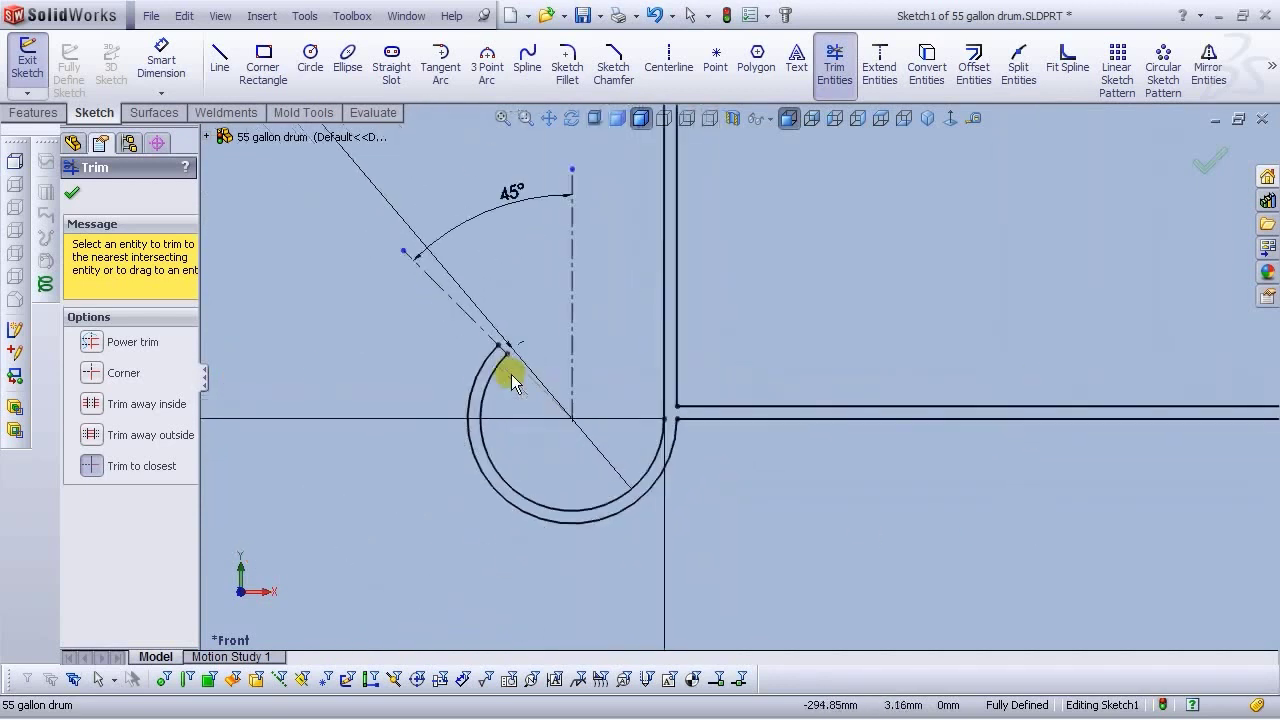
Close the open end of the lower curl with a short line between its outer and inner arc endpoints
{"action": "left_click", "coordinate": [219, 60]}
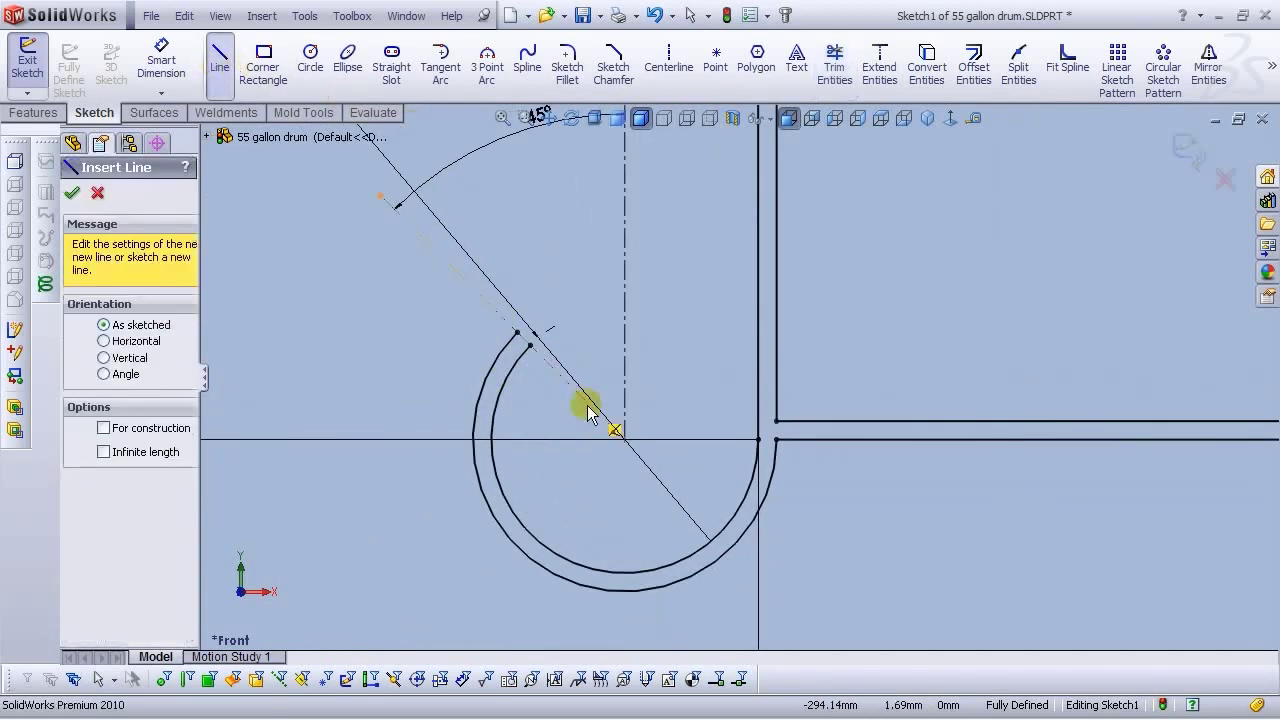
{"action": "scroll", "coordinate": [540, 385], "scroll_direction": "down", "scroll_amount": 2}
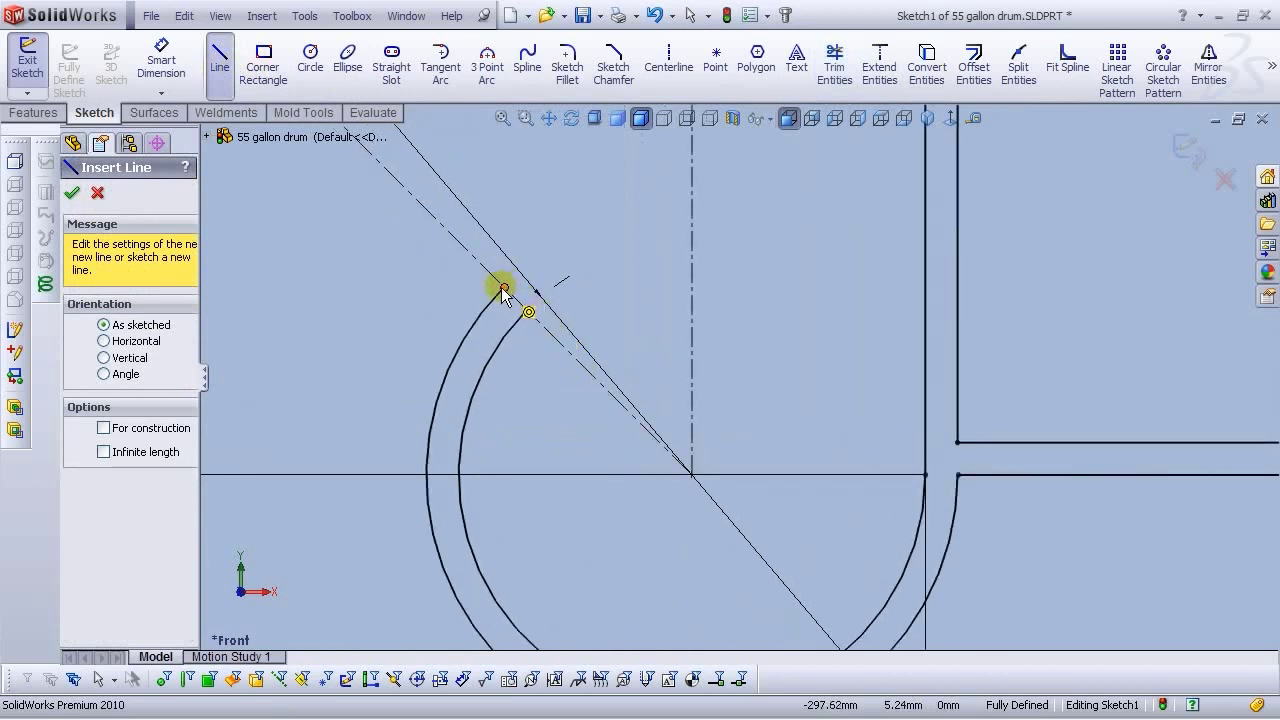
{"action": "left_click", "coordinate": [504, 289]}
{"action": "left_click", "coordinate": [527, 311]}
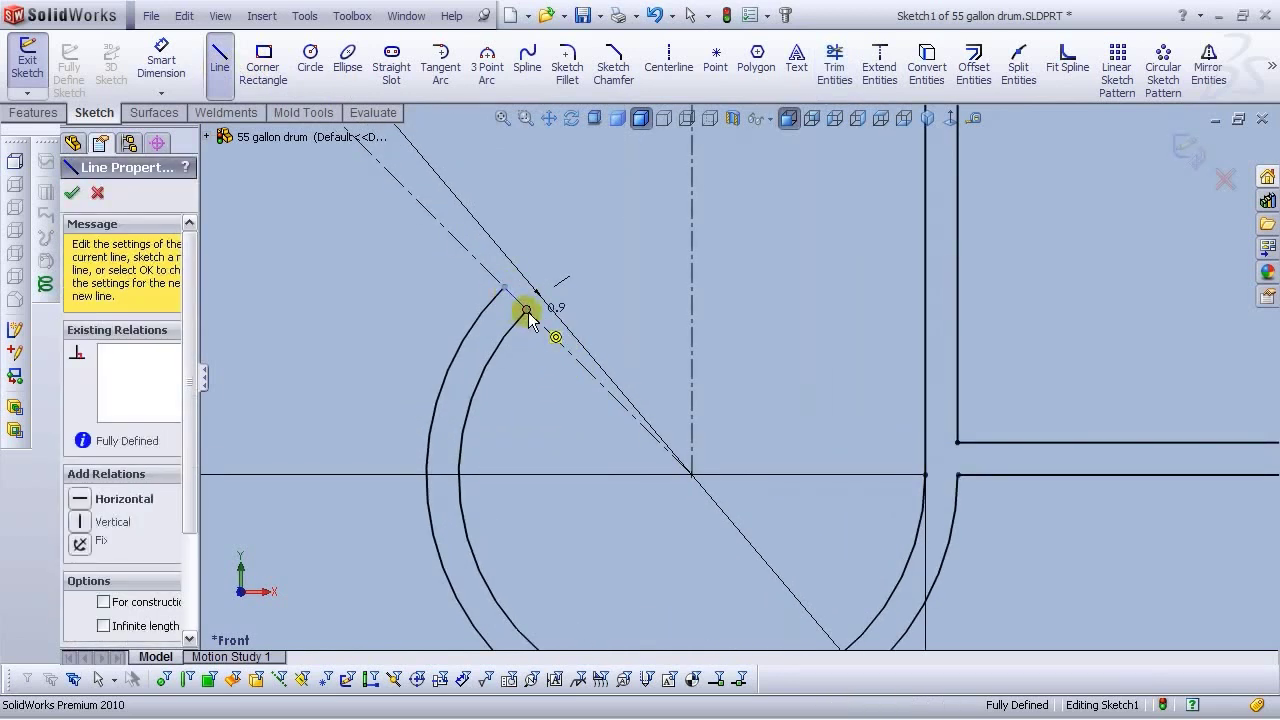
{"action": "right_click", "coordinate": [527, 313]}
{"action": "left_click", "coordinate": [545, 325]}
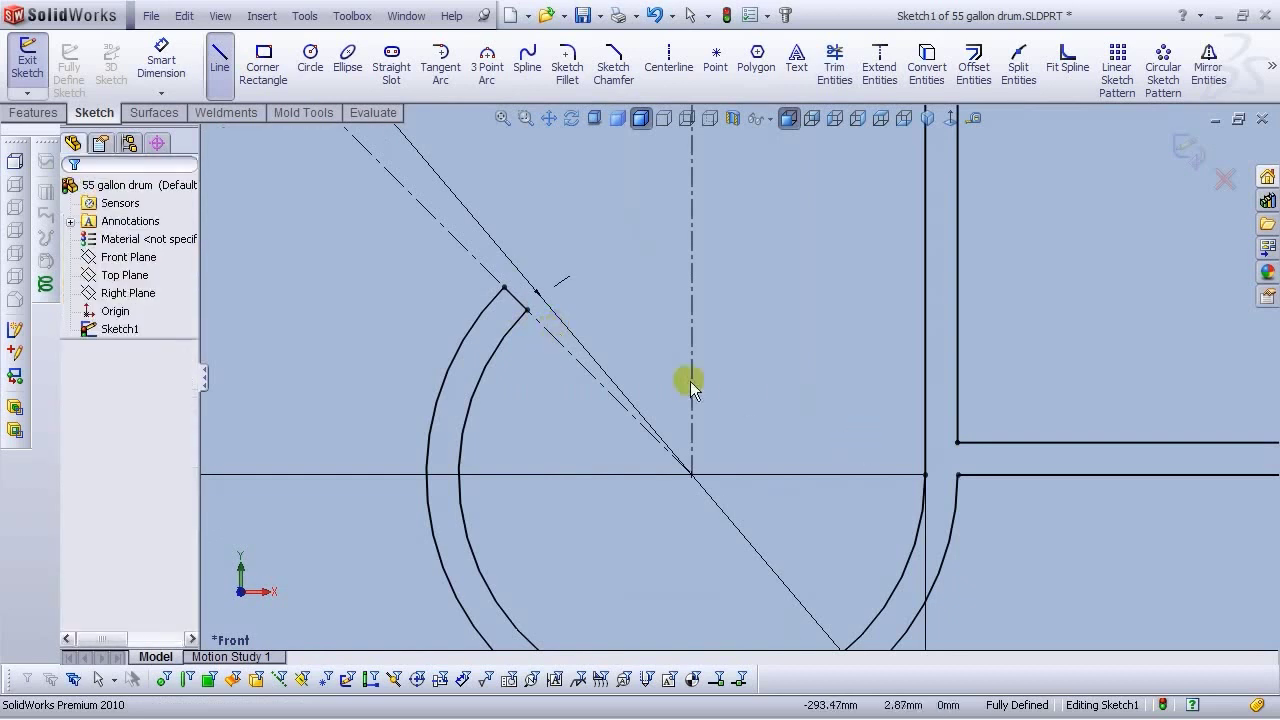
Close the open end of the upper rim curl with a short line between its outer and inner arc endpoints
{"action": "left_click", "coordinate": [503, 118]}
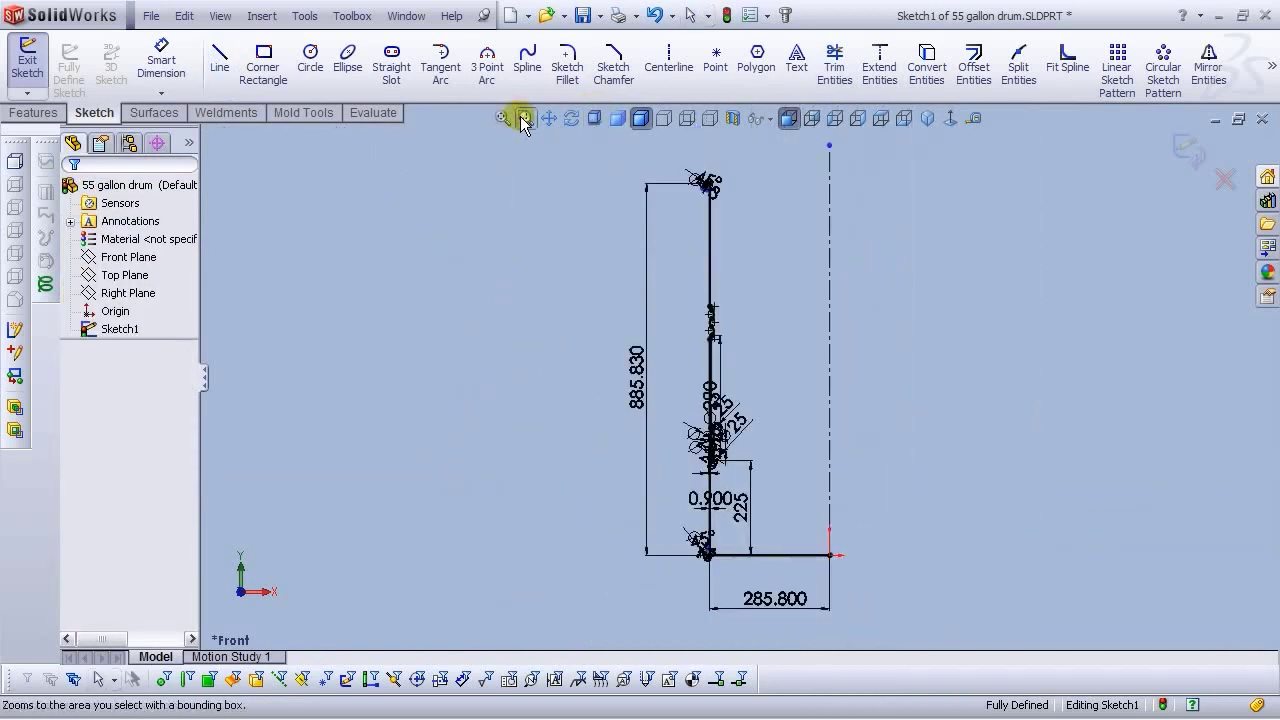
{"action": "left_click", "coordinate": [523, 119]}
{"action": "left_click_drag", "start_coordinate": [681, 162], "coordinate": [731, 202]}
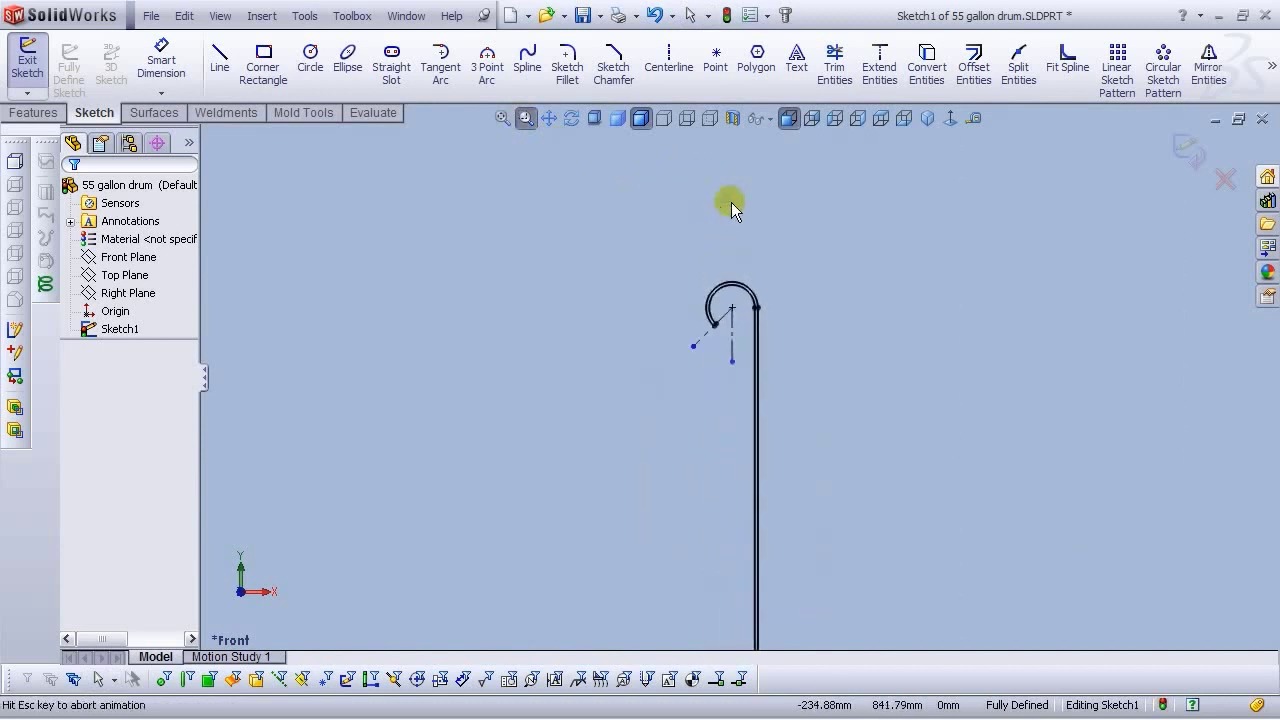
{"action": "left_click_drag", "start_coordinate": [657, 398], "coordinate": [760, 452]}
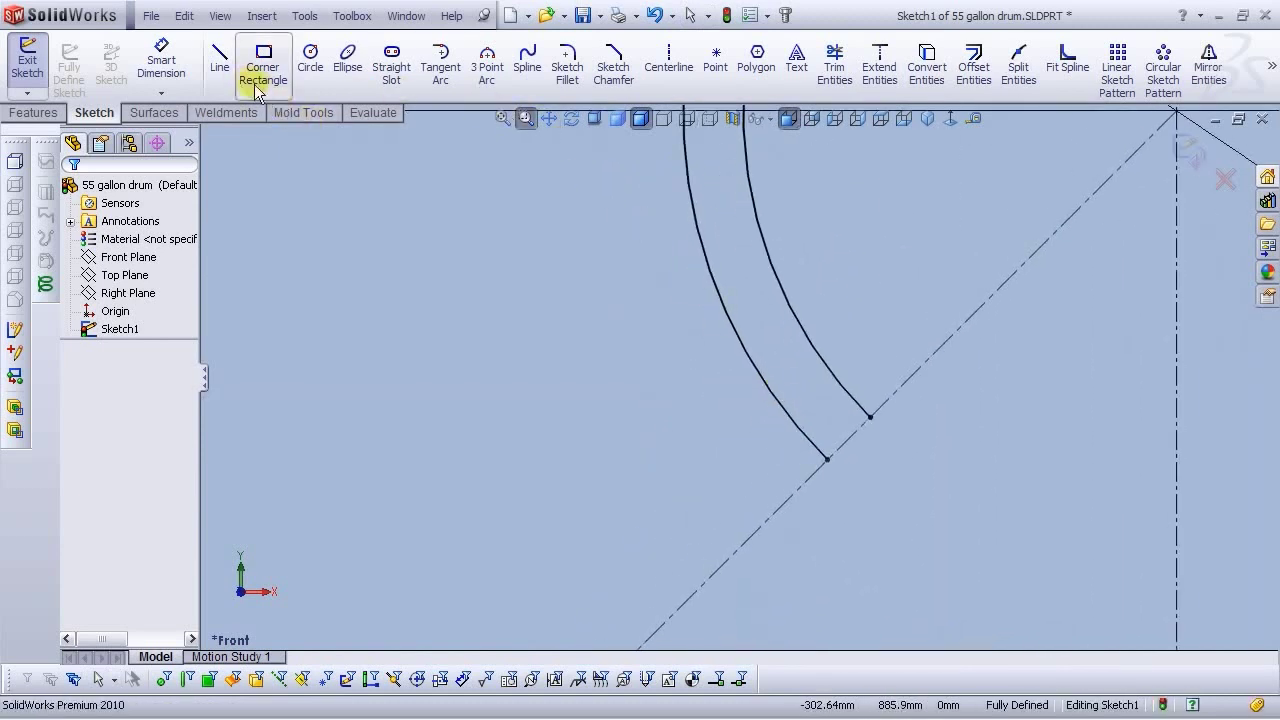
{"action": "left_click", "coordinate": [219, 58]}
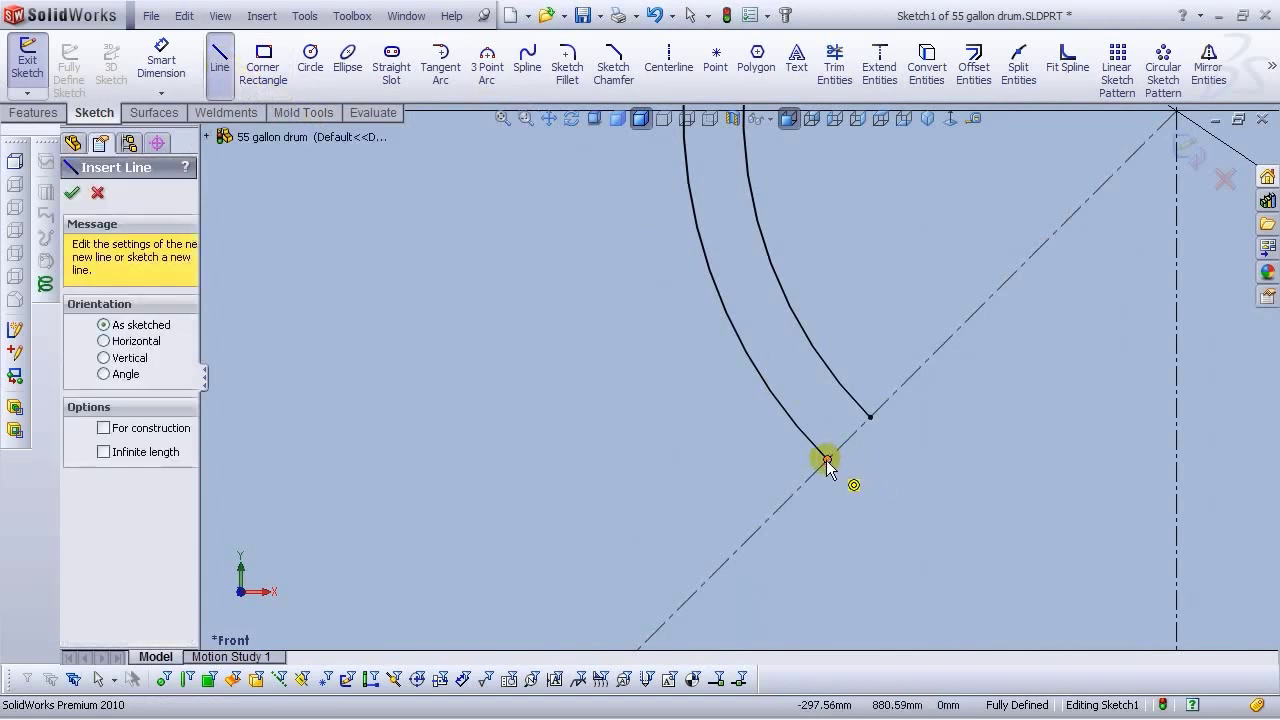
{"action": "left_click", "coordinate": [827, 461]}
{"action": "left_click", "coordinate": [870, 417]}
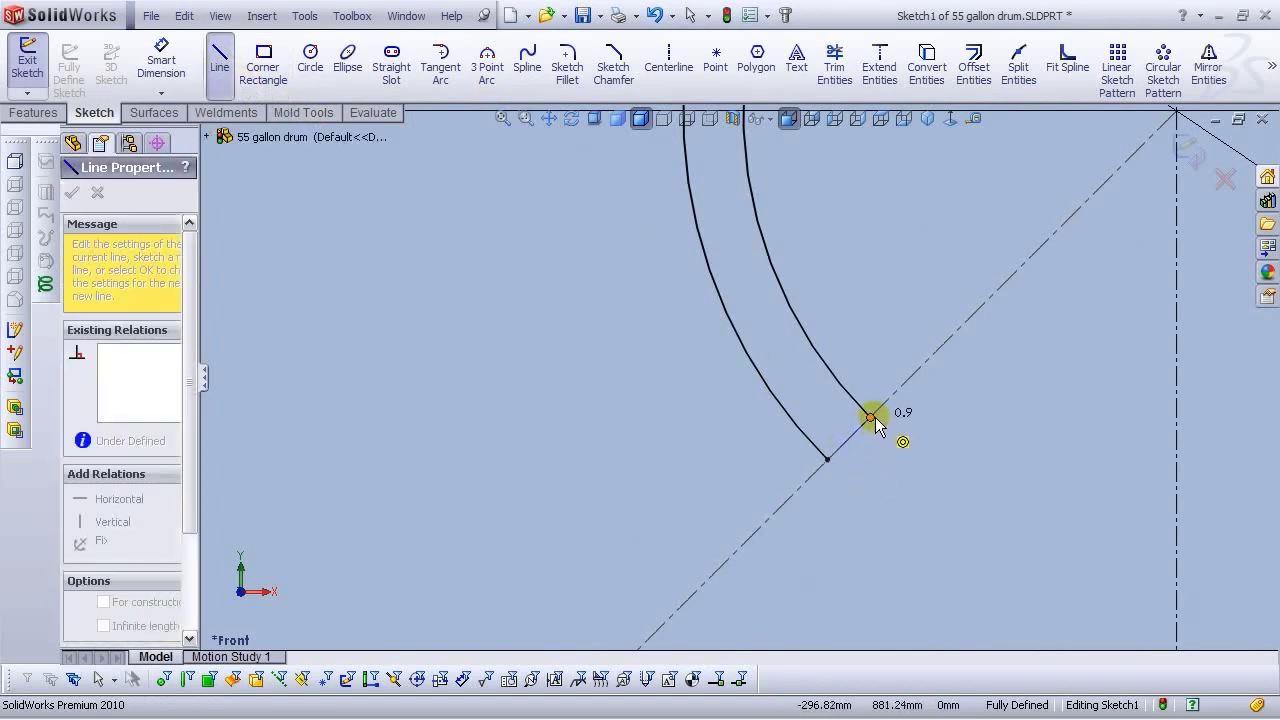
{"action": "left_click", "coordinate": [873, 417]}
{"action": "right_click", "coordinate": [873, 421]}
{"action": "left_click", "coordinate": [915, 432]}
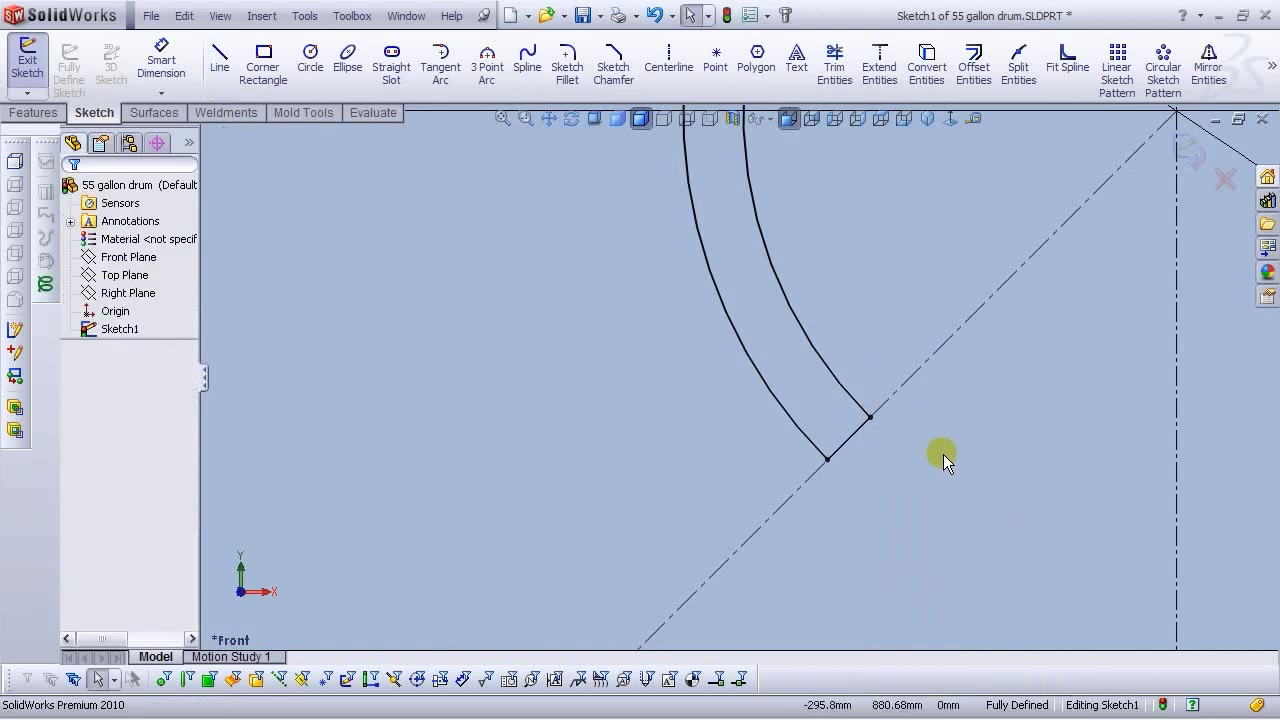
Close the open end of the double bottom lines with a short vertical line from the inner line's endpoint to the origin
{"action": "left_click", "coordinate": [503, 118]}
{"action": "scroll", "coordinate": [855, 527], "scroll_direction": "down", "scroll_amount": 4}
{"action": "scroll", "coordinate": [836, 541], "scroll_direction": "down", "scroll_amount": 1}
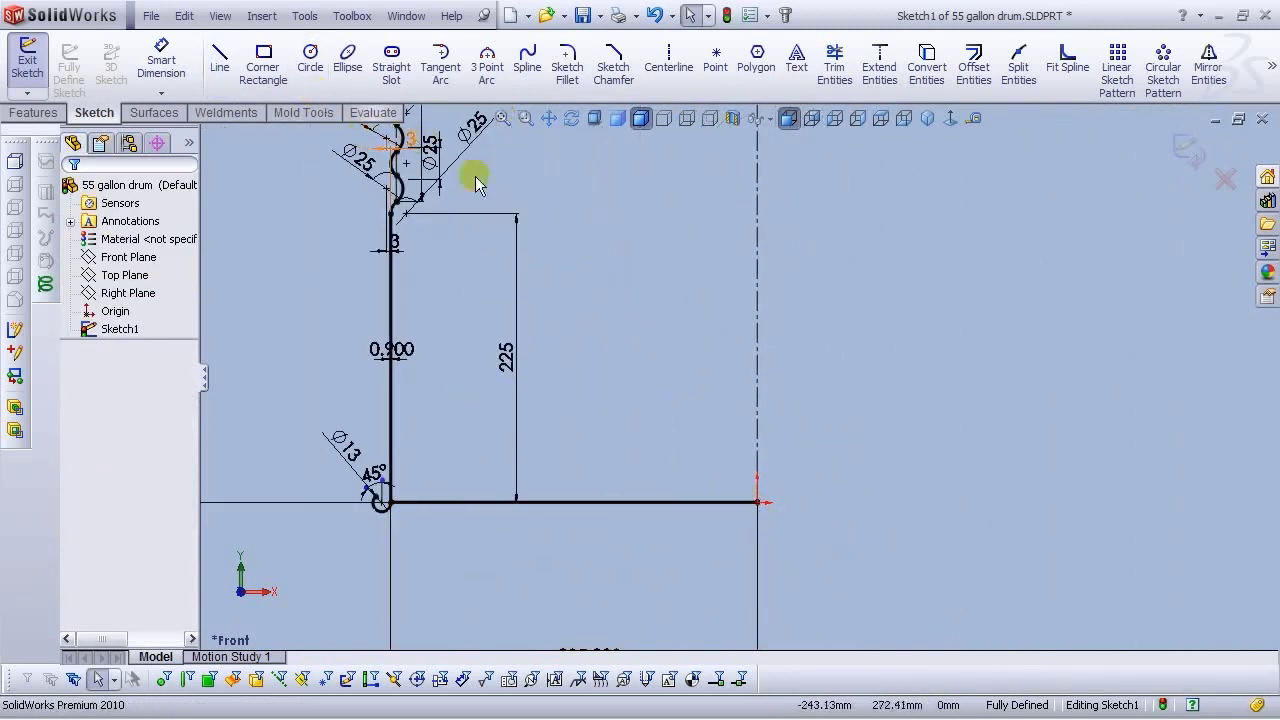
{"action": "scroll", "coordinate": [742, 497], "scroll_direction": "down", "scroll_amount": 2}
{"action": "scroll", "coordinate": [742, 497], "scroll_direction": "down", "scroll_amount": 3}
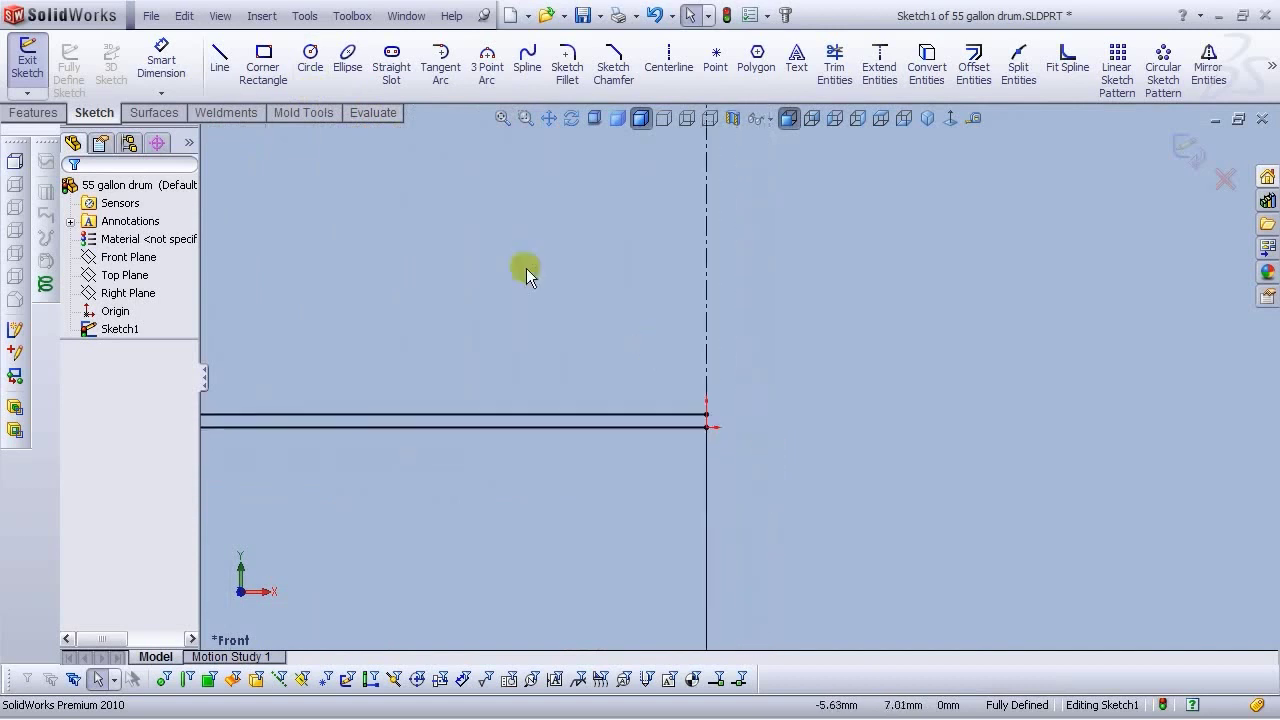
{"action": "left_click", "coordinate": [209, 69]}
{"action": "scroll", "coordinate": [705, 445], "scroll_direction": "down", "scroll_amount": 3}
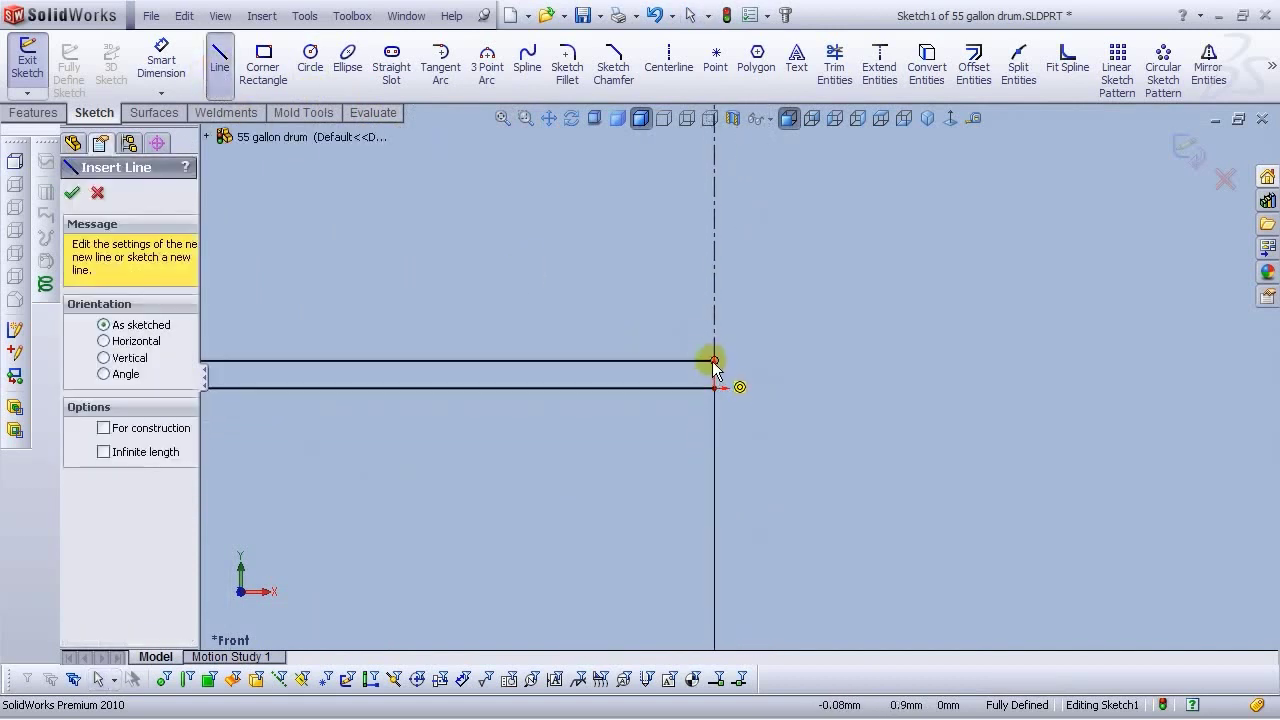
{"action": "left_click", "coordinate": [714, 361]}
{"action": "left_click", "coordinate": [714, 388]}
{"action": "right_click", "coordinate": [714, 388]}
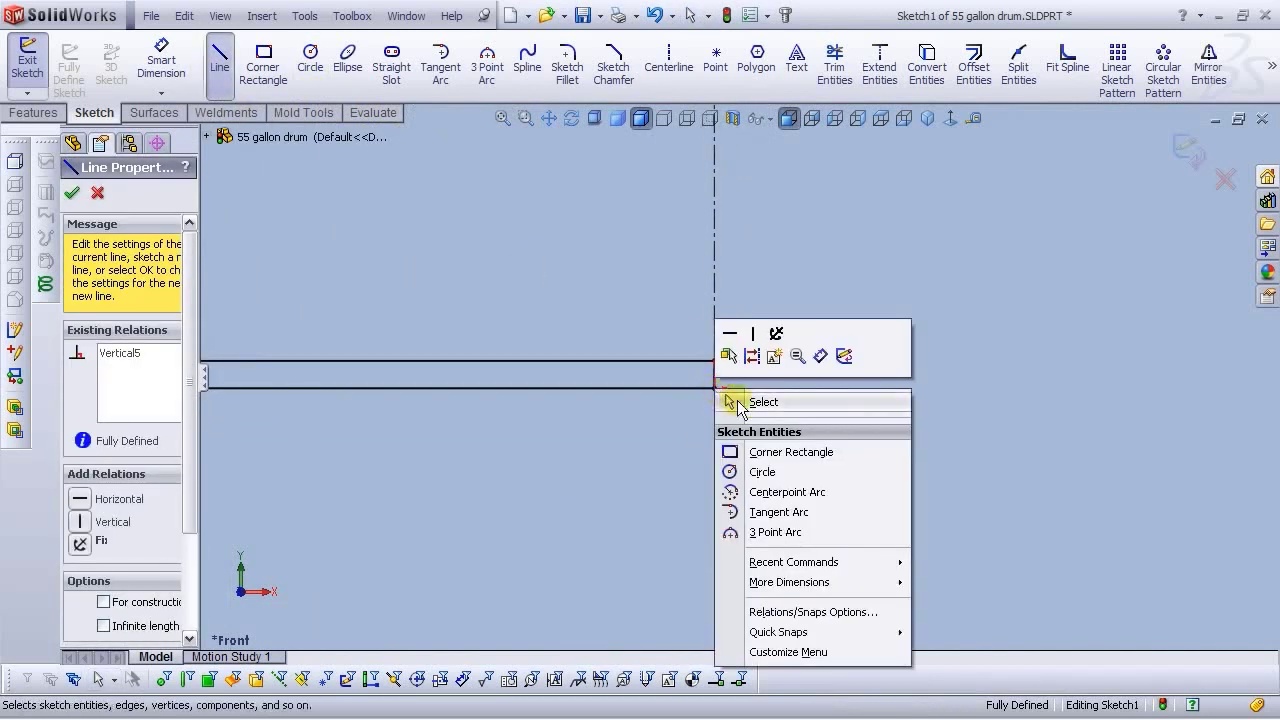
{"action": "left_click", "coordinate": [738, 404]}
Exit the profile sketch and revolve it 360 degrees in one direction about the vertical centerline
{"action": "scroll", "coordinate": [827, 444], "scroll_direction": "up", "scroll_amount": 3}
{"action": "scroll", "coordinate": [704, 397], "scroll_direction": "up", "scroll_amount": 2}
{"action": "scroll", "coordinate": [704, 397], "scroll_direction": "up", "scroll_amount": 5}
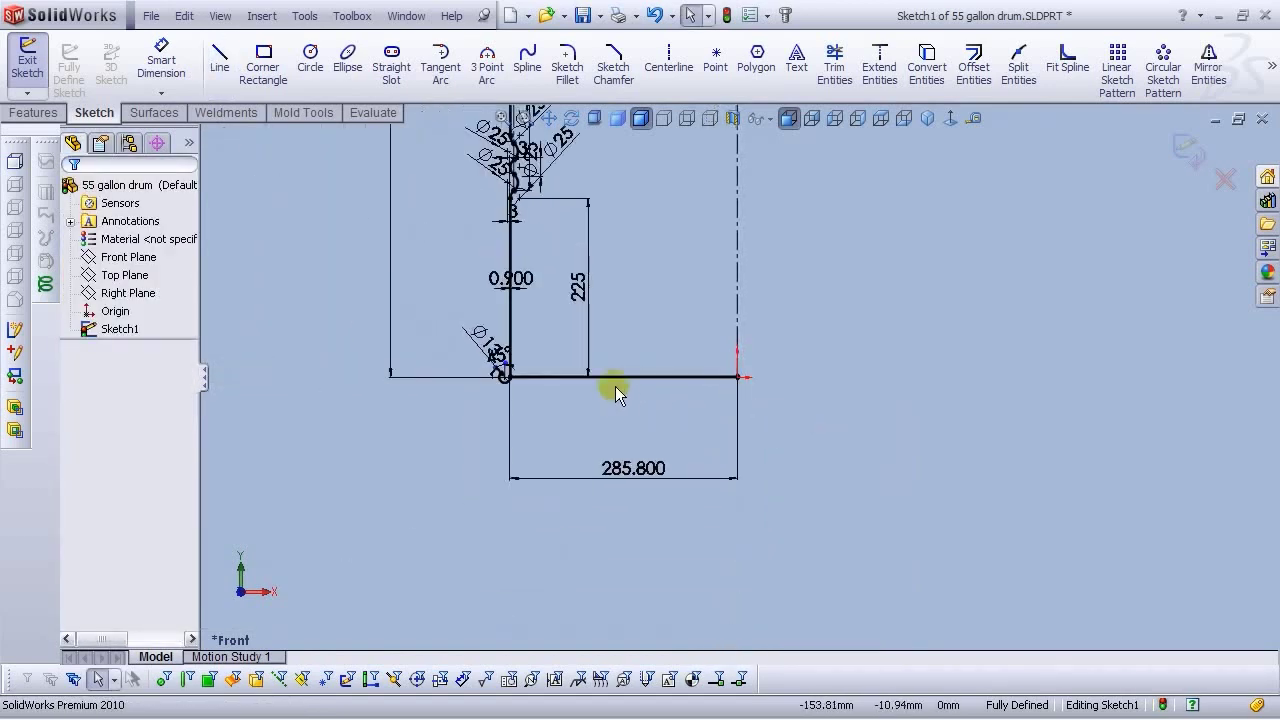
{"action": "scroll", "coordinate": [716, 205], "scroll_direction": "down", "scroll_amount": 3}
{"action": "scroll", "coordinate": [711, 238], "scroll_direction": "up", "scroll_amount": 3}
{"action": "scroll", "coordinate": [780, 360], "scroll_direction": "up", "scroll_amount": 1}
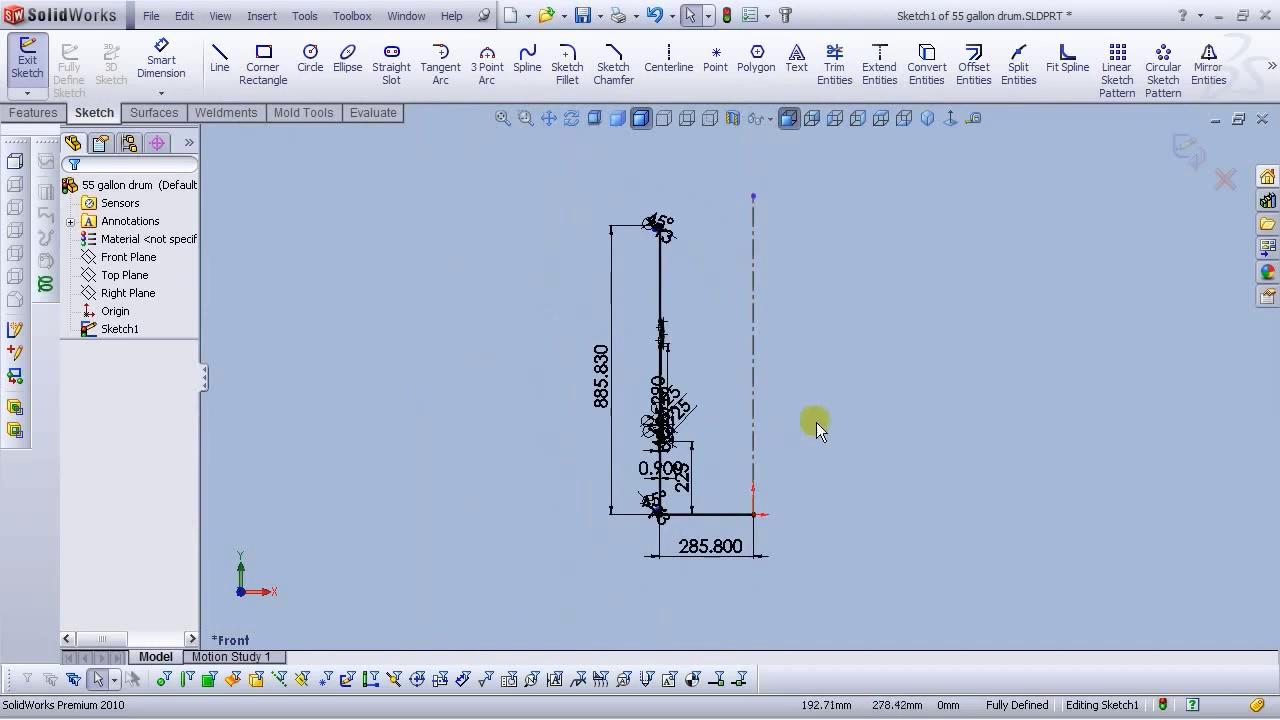
{"action": "scroll", "coordinate": [814, 420], "scroll_direction": "down", "scroll_amount": 3}
{"action": "scroll", "coordinate": [797, 407], "scroll_direction": "up", "scroll_amount": 4}
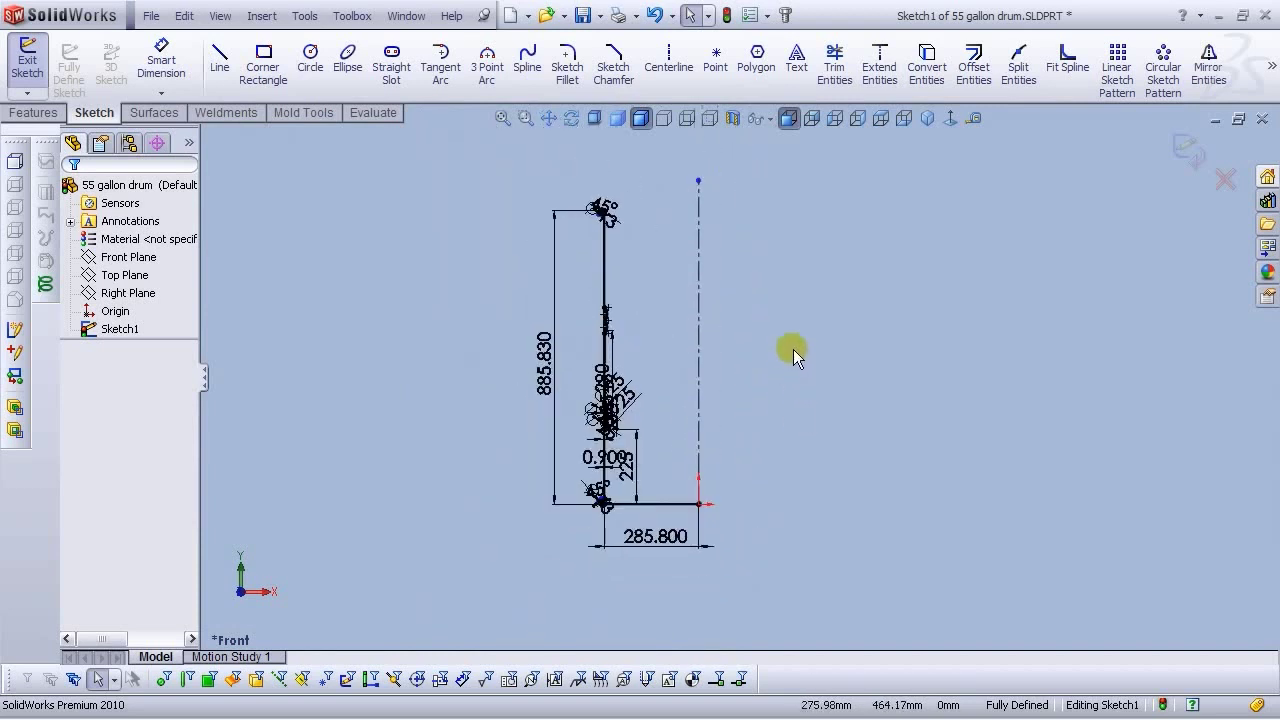
{"action": "left_click", "coordinate": [1185, 150]}
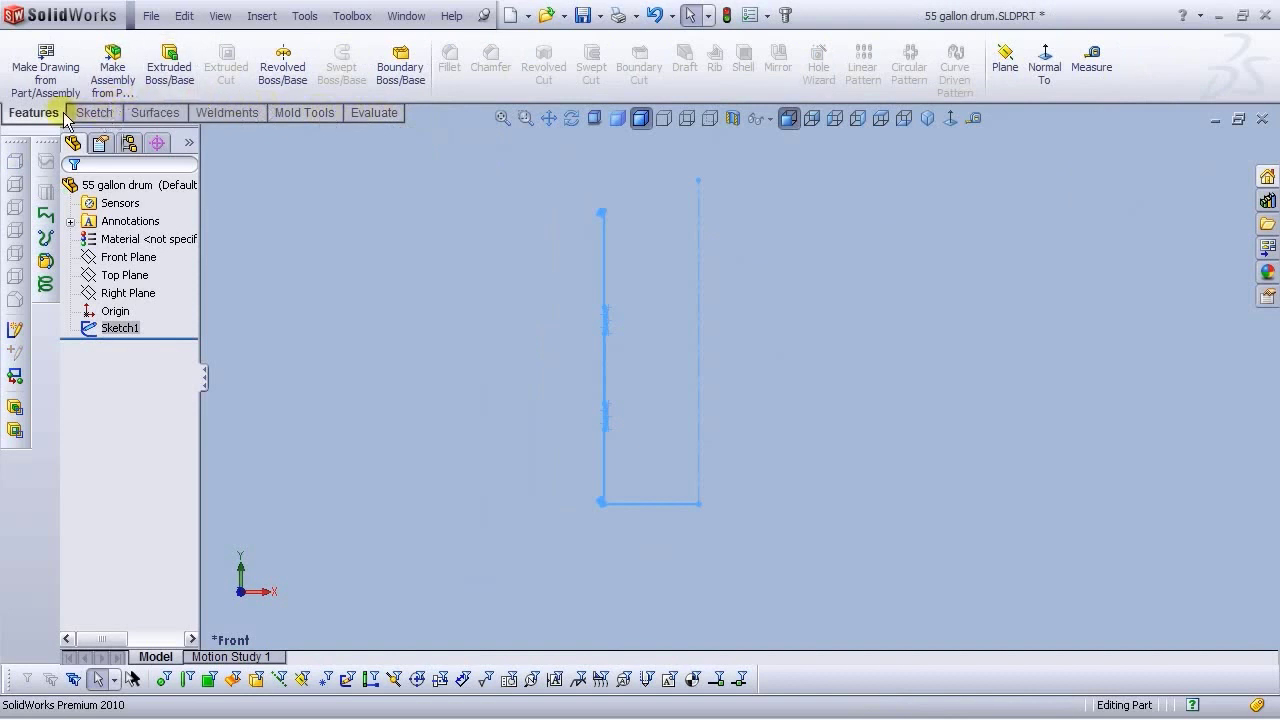
{"action": "left_click", "coordinate": [285, 72]}
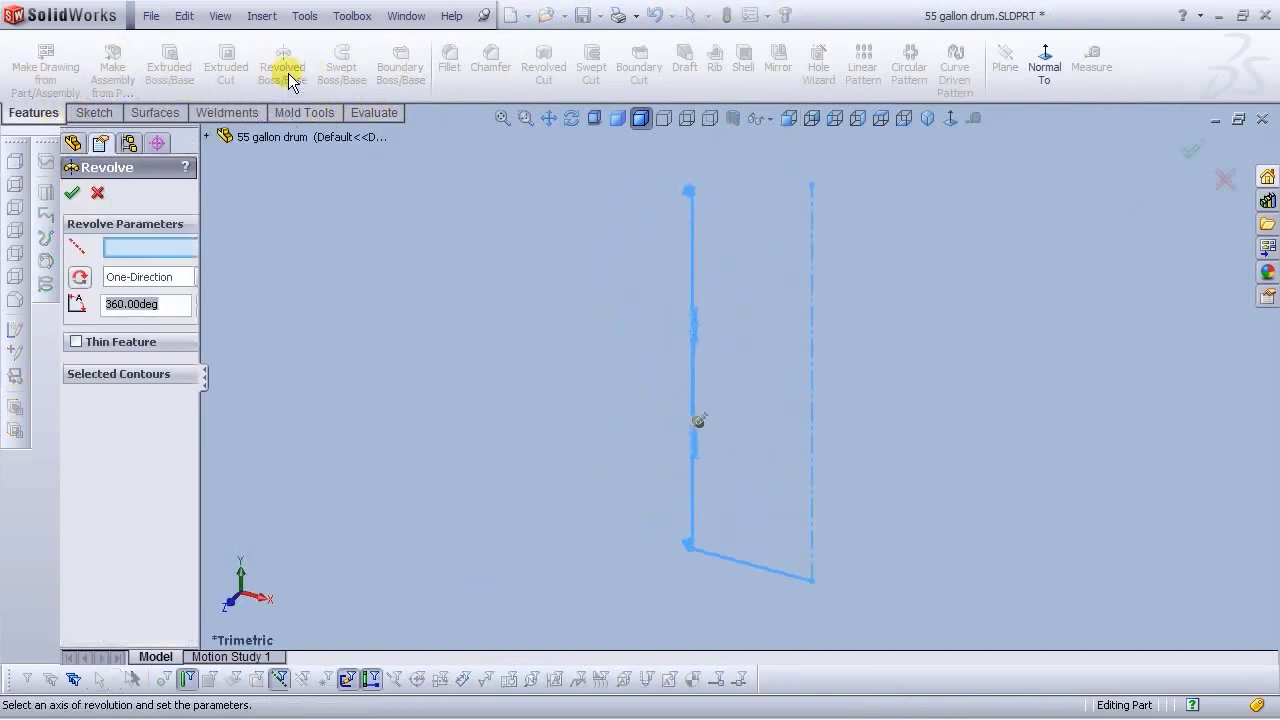
{"action": "left_click", "coordinate": [810, 244]}
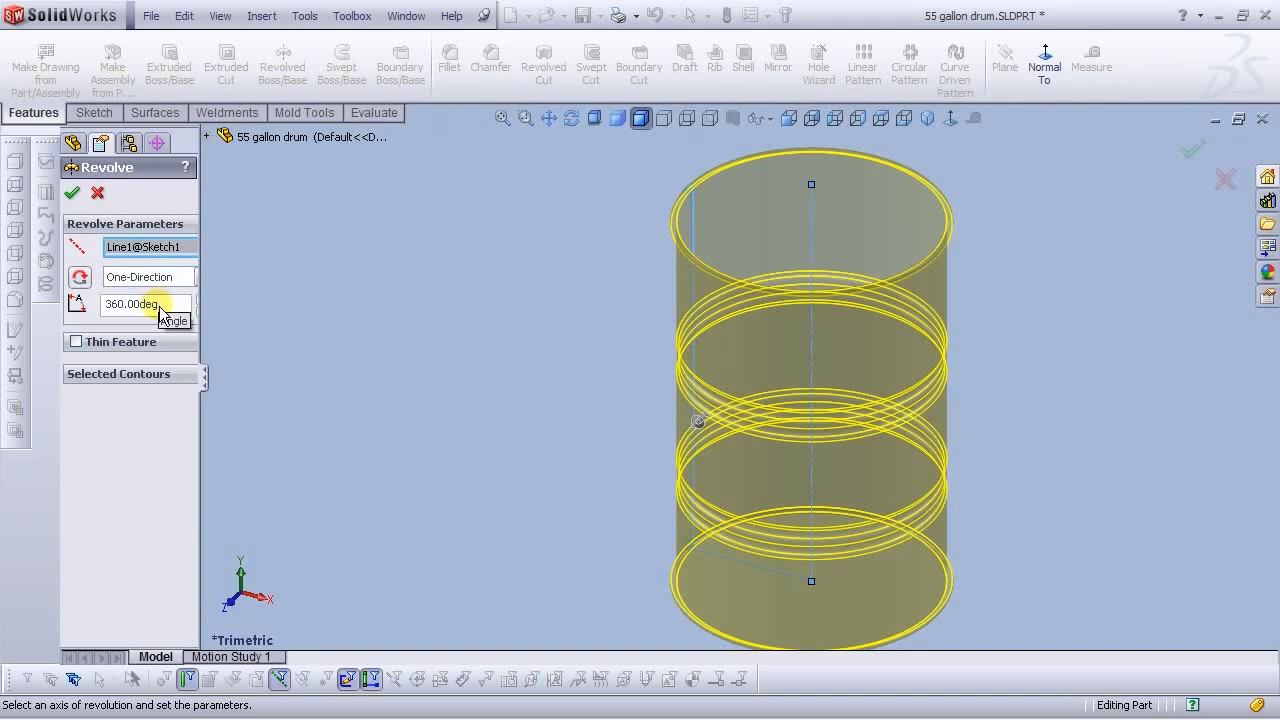
{"action": "left_click", "coordinate": [72, 193]}
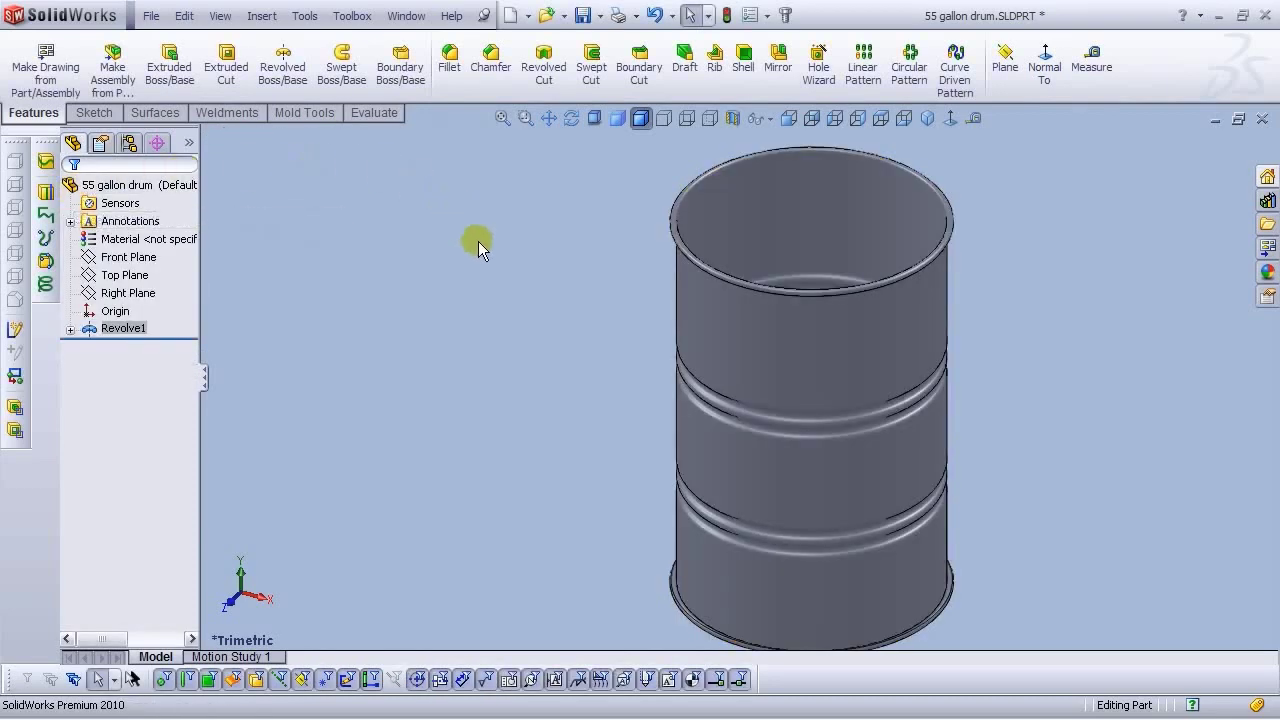
Inspect the revolved drum from the side and front, and save the part
{"action": "middle_click_drag", "start_coordinate": [949, 410], "coordinate": [664, 225]}
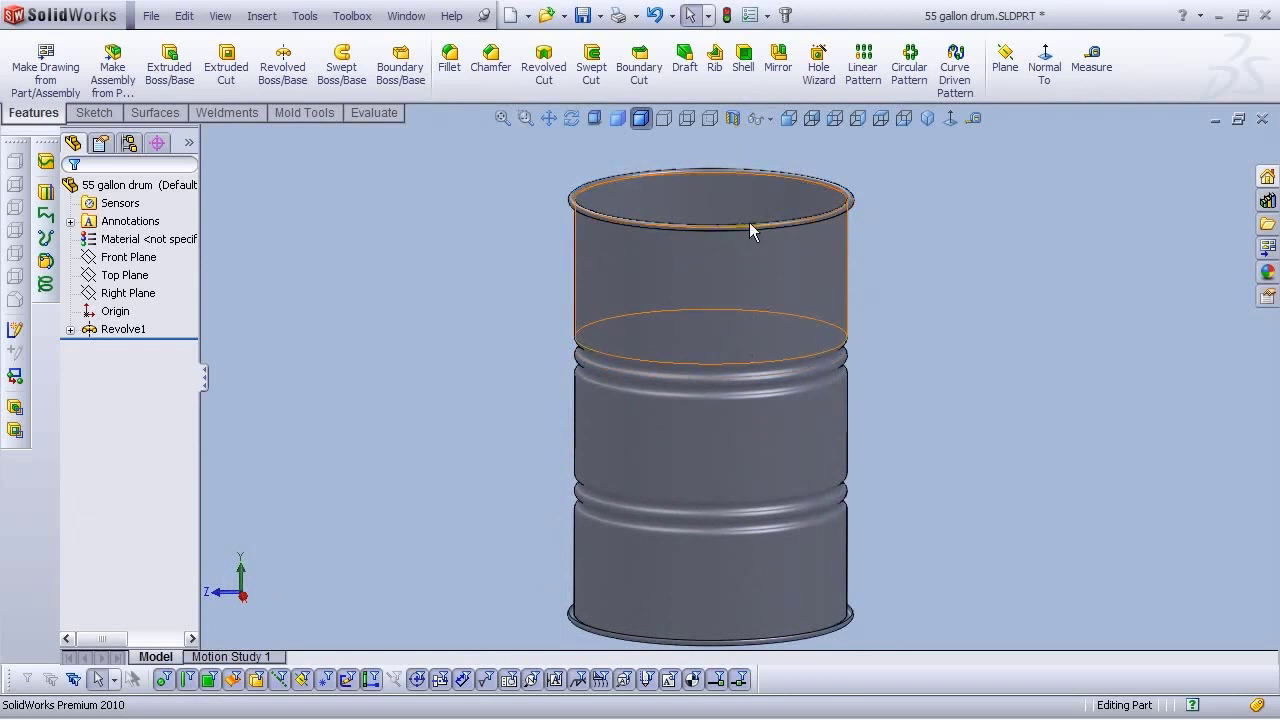
{"action": "left_click", "coordinate": [788, 118]}
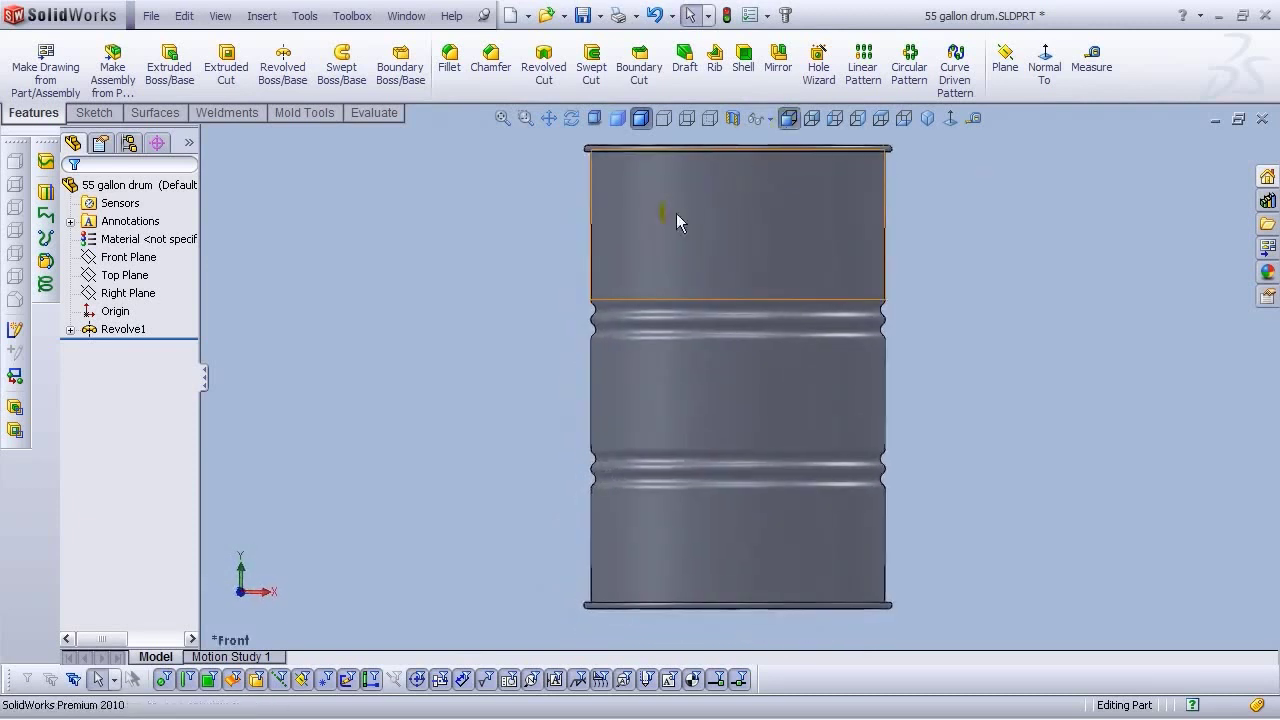
{"action": "left_click", "coordinate": [580, 16]}
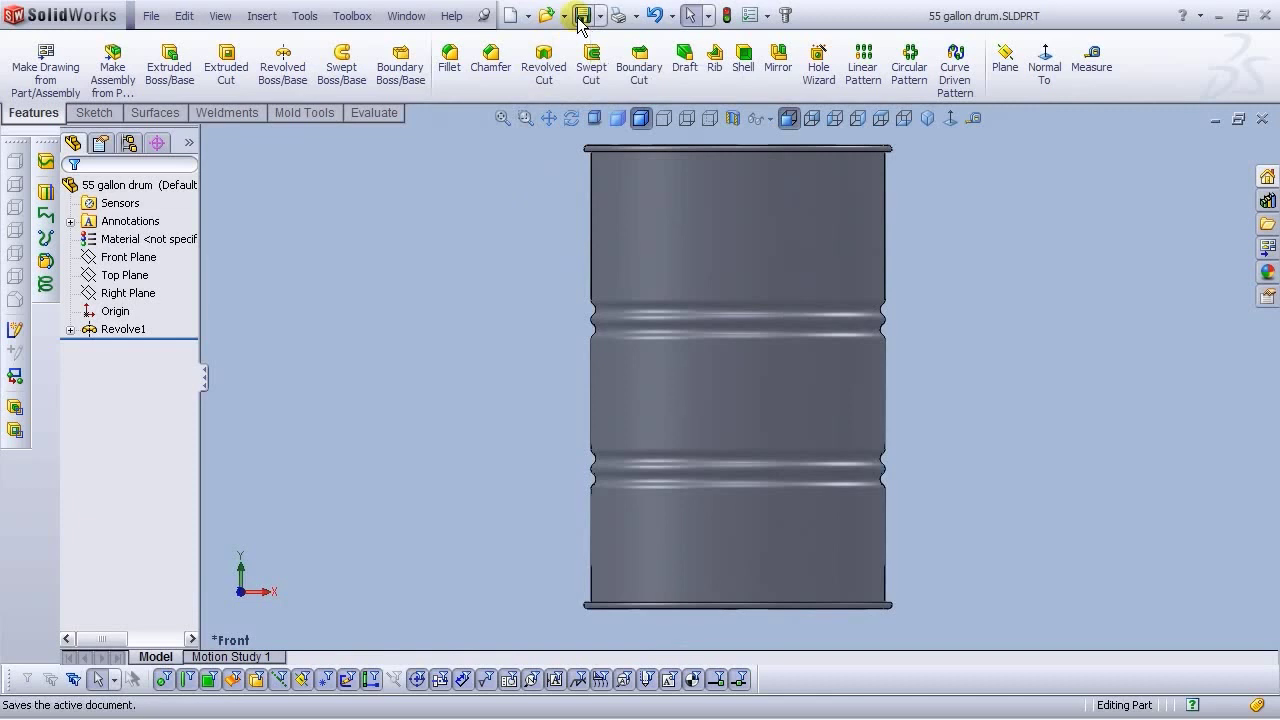
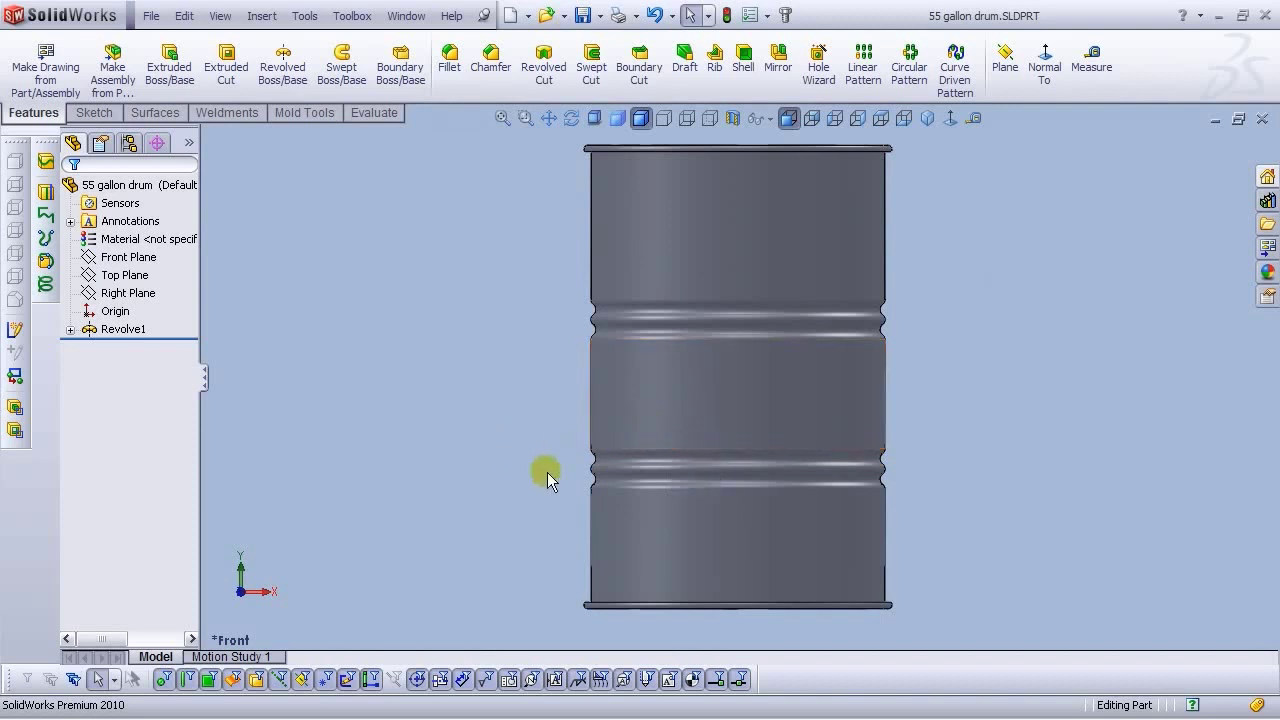
Create a reference plane offset 50 mm above the Top Plane
{"action": "left_click", "coordinate": [124, 275]}
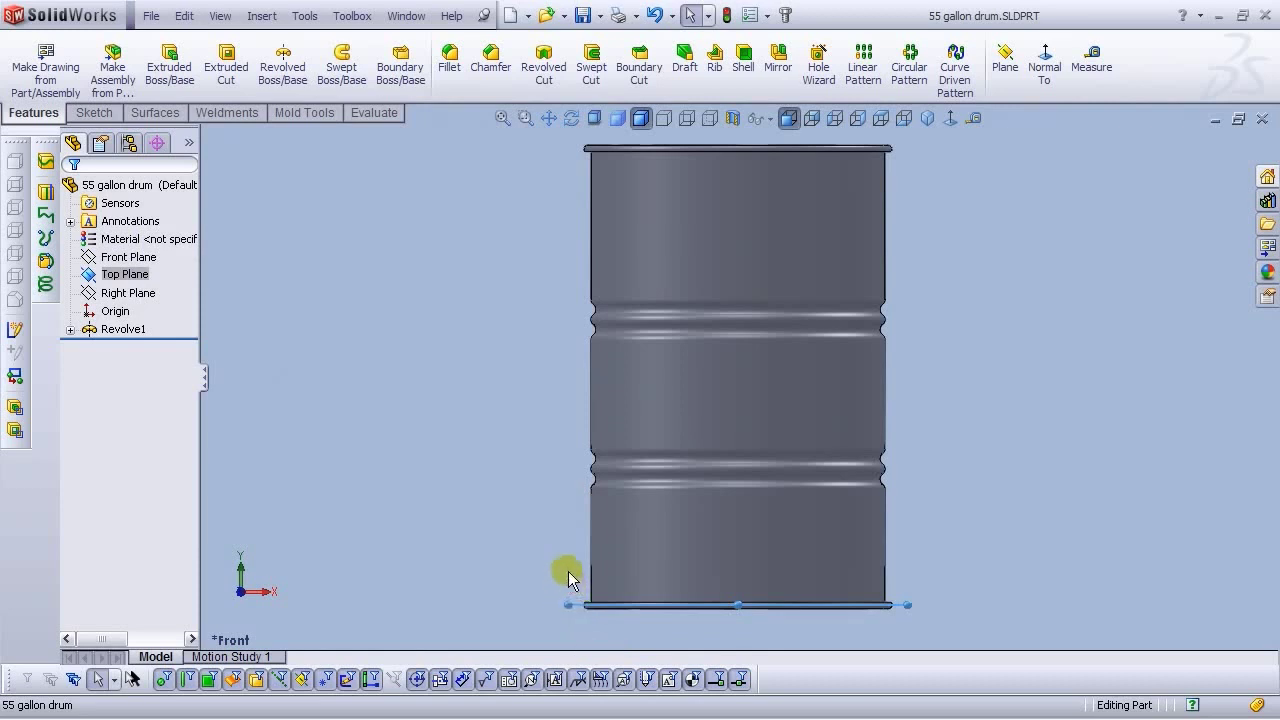
{"action": "left_click_drag", "start_coordinate": [567, 530], "coordinate": [560, 570], "text": "ctrl"}
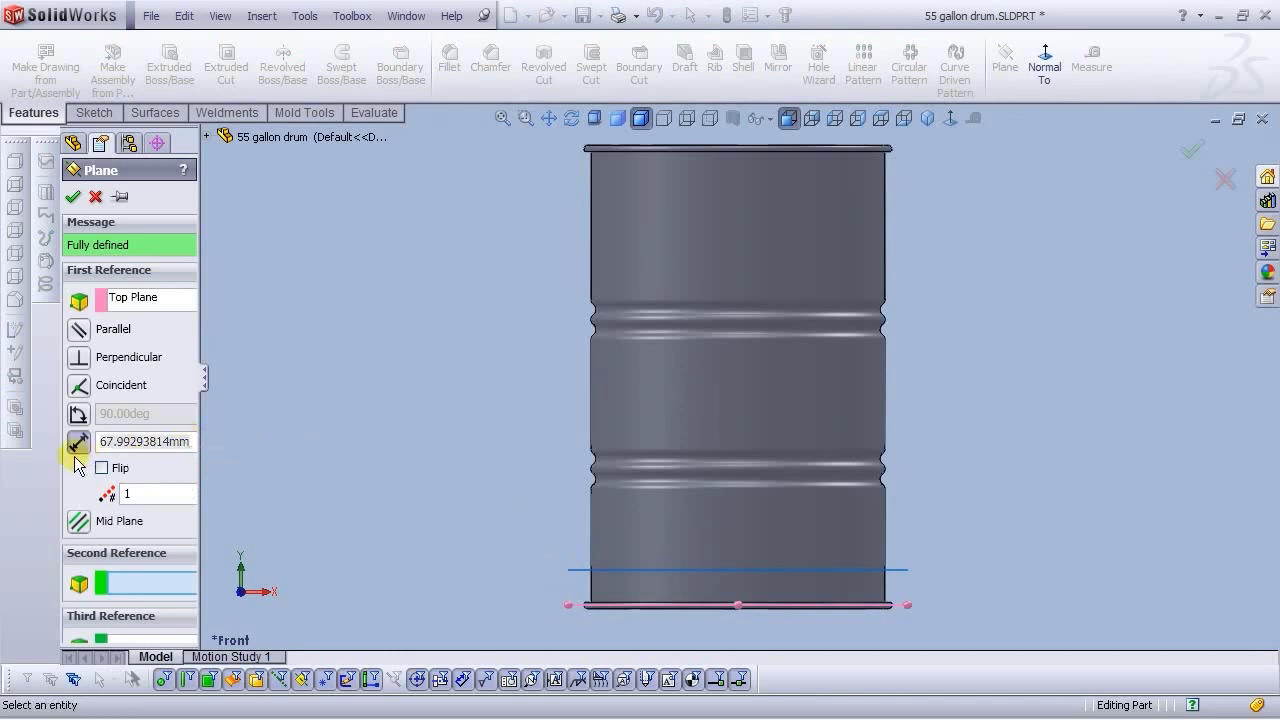
{"action": "type", "text": "50"}
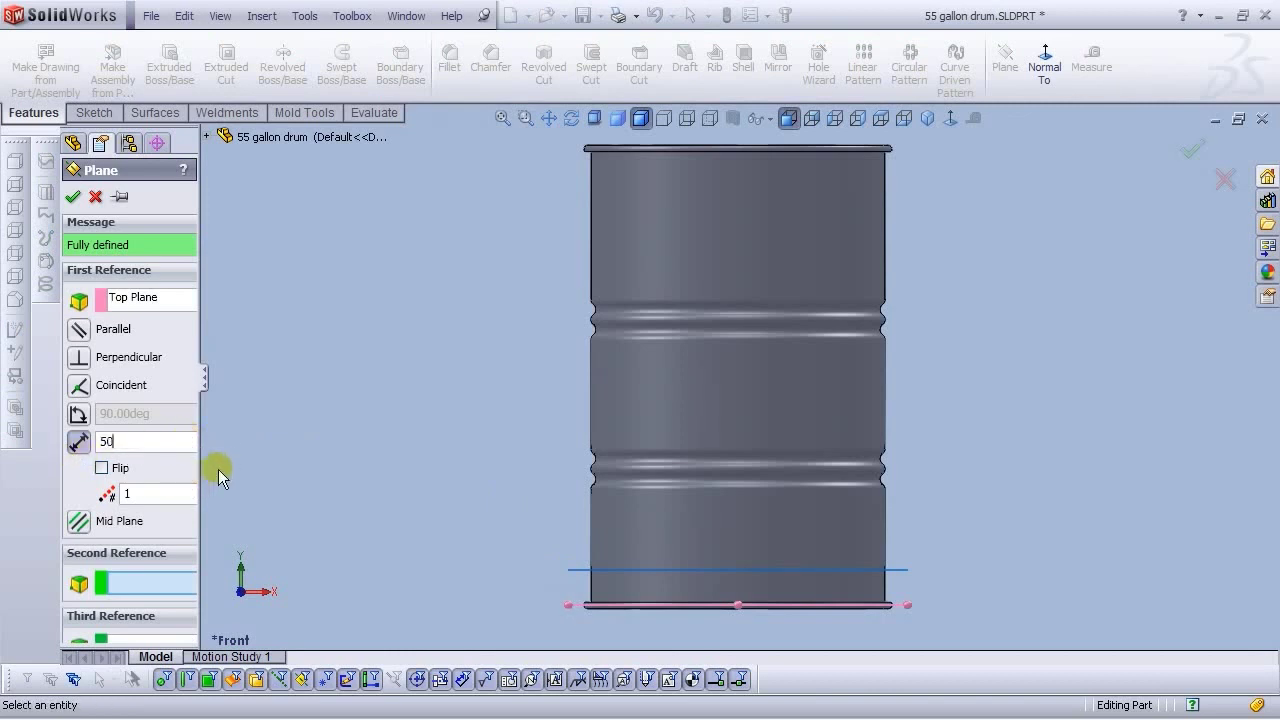
{"action": "key", "text": "Return"}
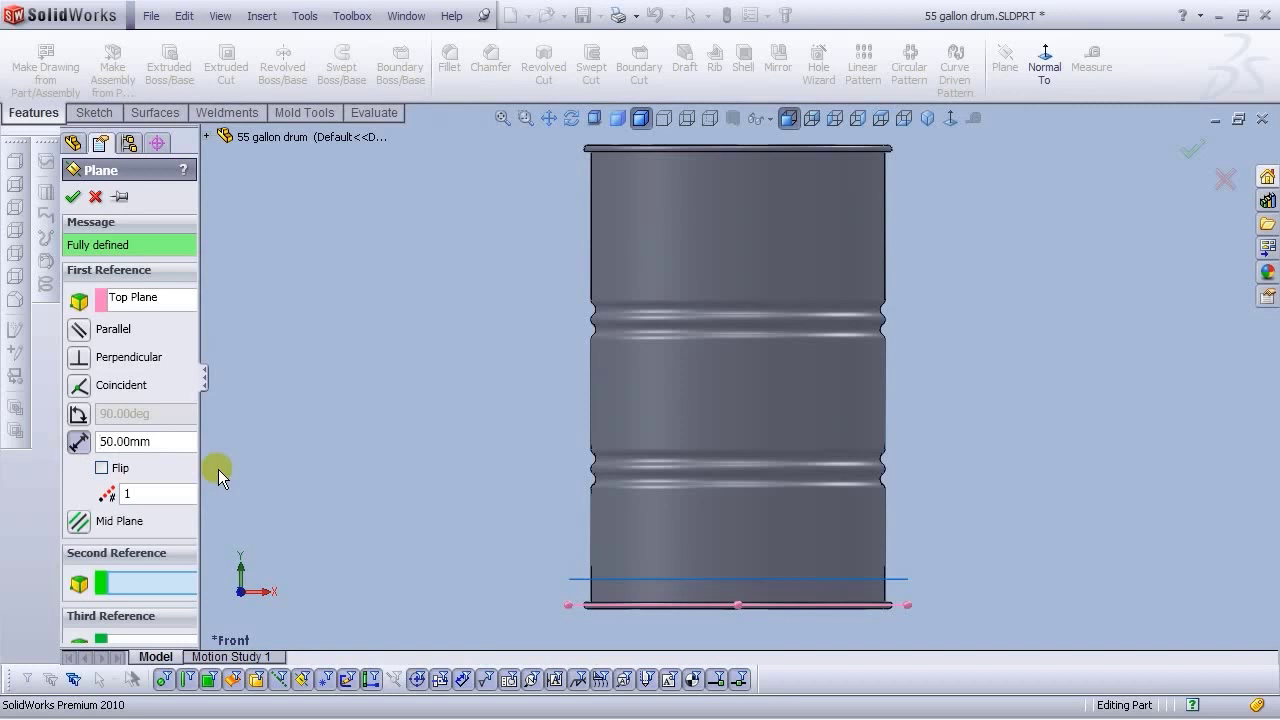
{"action": "left_click", "coordinate": [72, 196]}
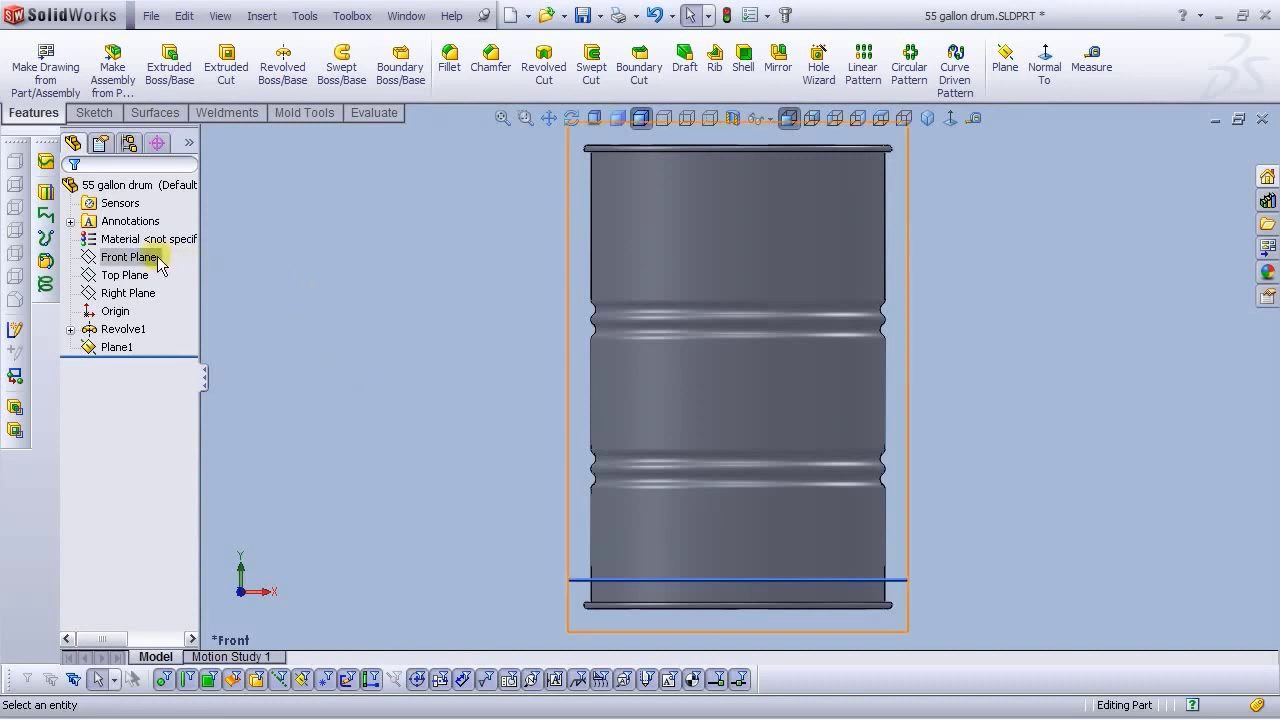
Create a second reference plane offset 670 mm above the Top Plane
{"action": "left_click", "coordinate": [125, 275]}
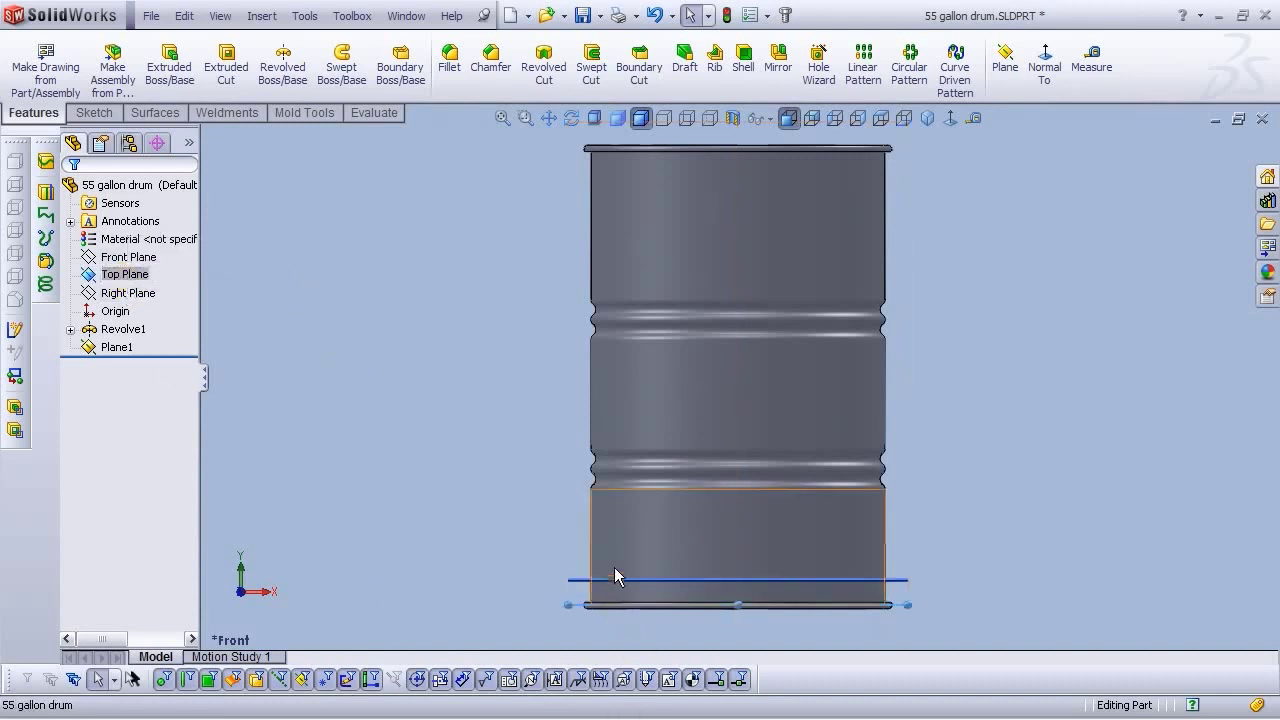
{"action": "scroll", "coordinate": [610, 590], "scroll_direction": "down", "scroll_amount": 5}
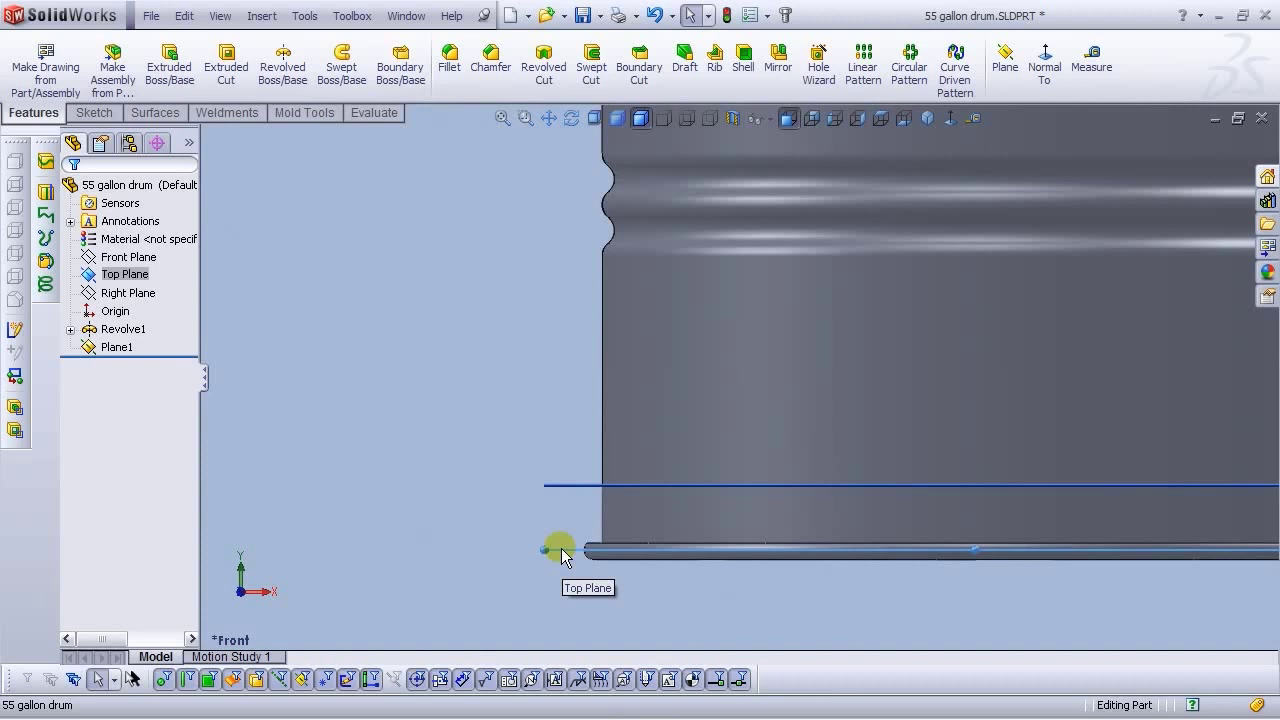
{"action": "left_click_drag", "start_coordinate": [561, 548], "coordinate": [558, 391], "text": "ctrl"}
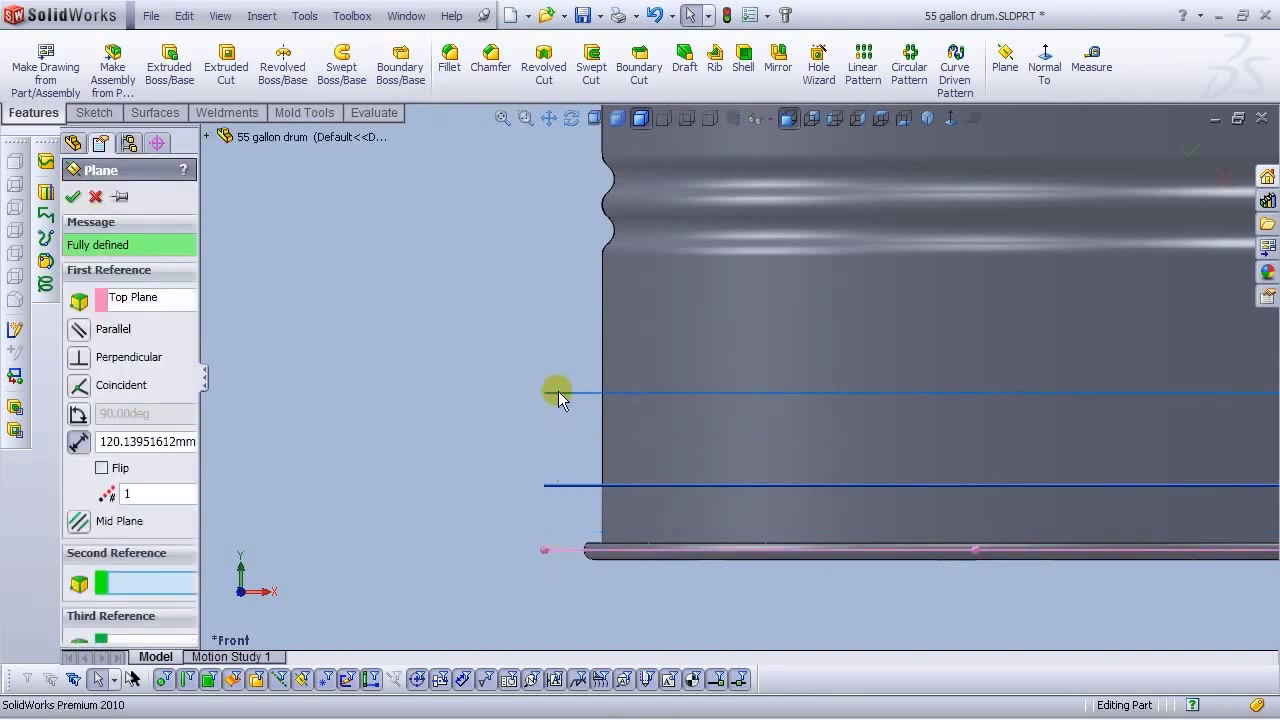
{"action": "left_click_drag", "start_coordinate": [558, 391], "coordinate": [563, 141], "text": "ctrl"}
{"action": "scroll", "coordinate": [683, 353], "scroll_direction": "up", "scroll_amount": 5}
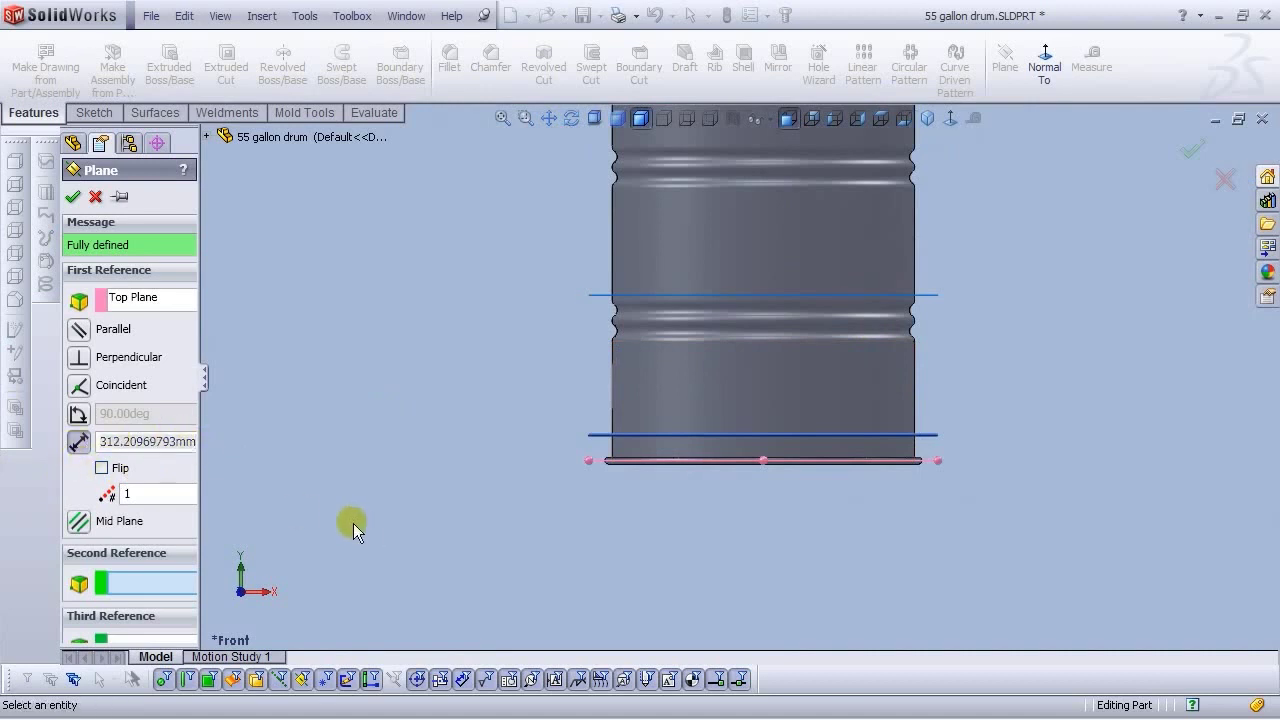
{"action": "type", "text": "670"}
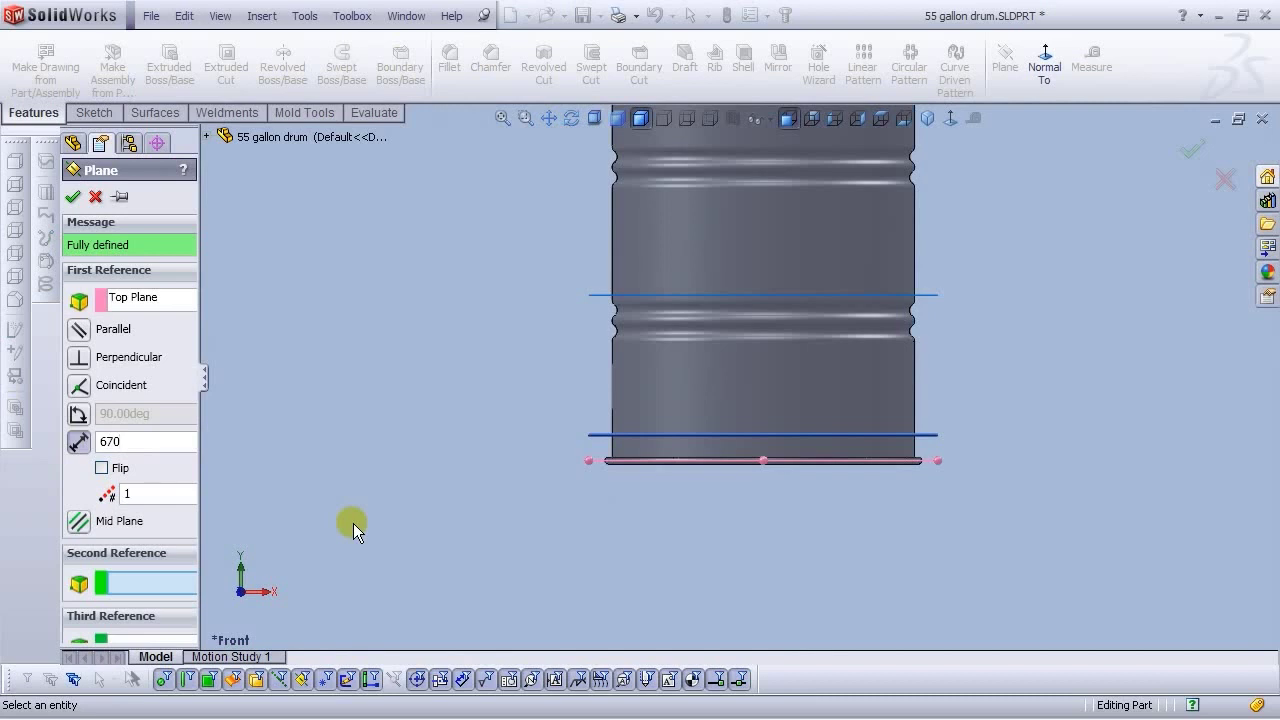
{"action": "key", "text": "Return"}
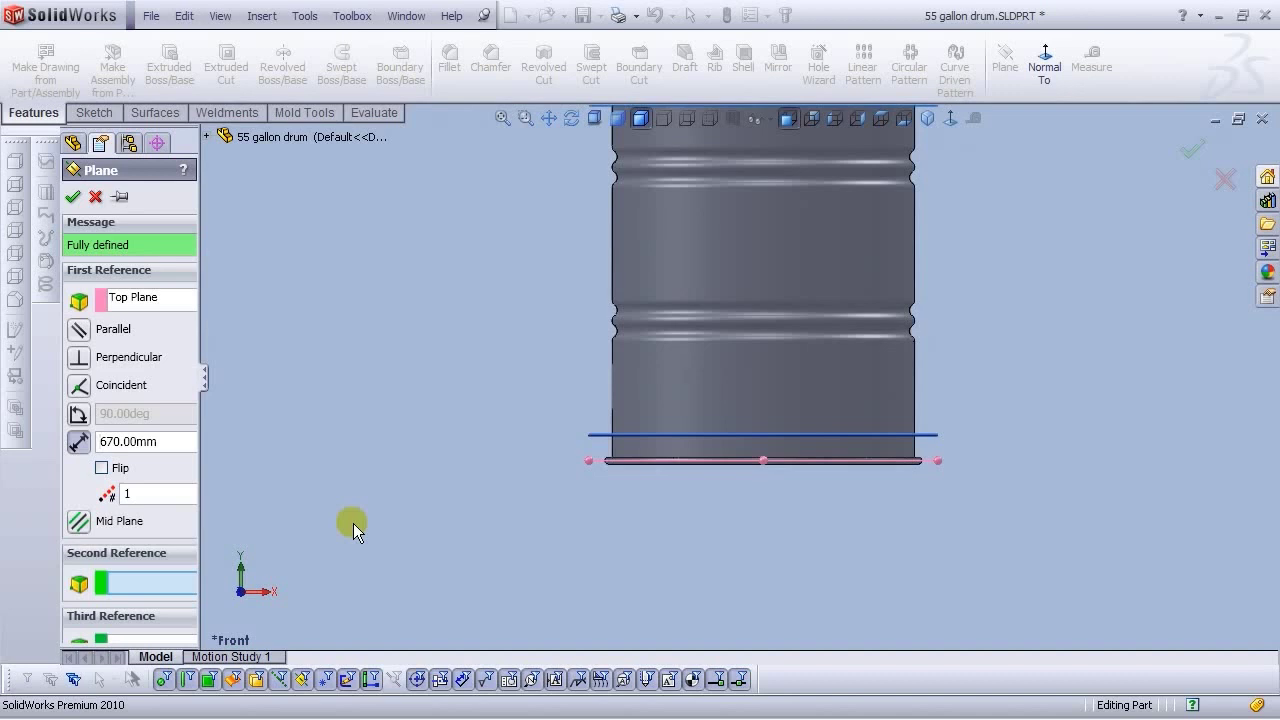
{"action": "scroll", "coordinate": [752, 314], "scroll_direction": "up", "scroll_amount": 3}
{"action": "scroll", "coordinate": [752, 314], "scroll_direction": "down", "scroll_amount": 3}
{"action": "left_click", "coordinate": [72, 196]}
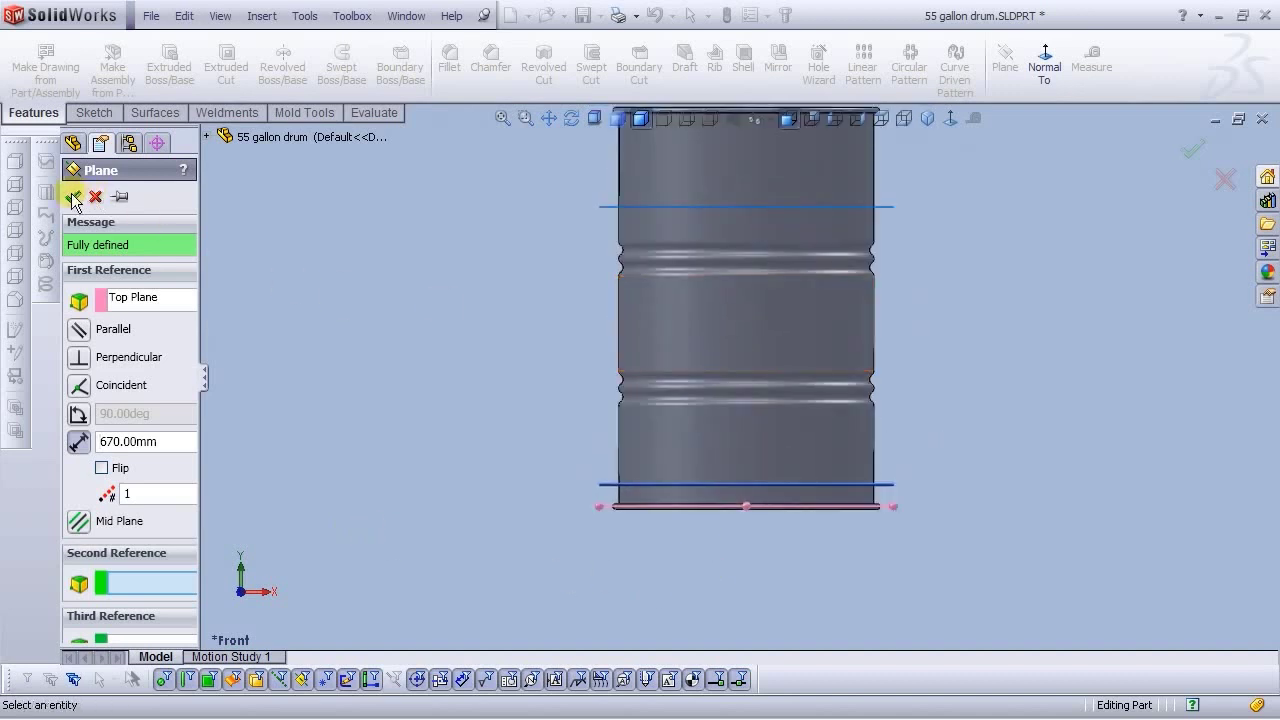
{"action": "left_click", "coordinate": [366, 398]}
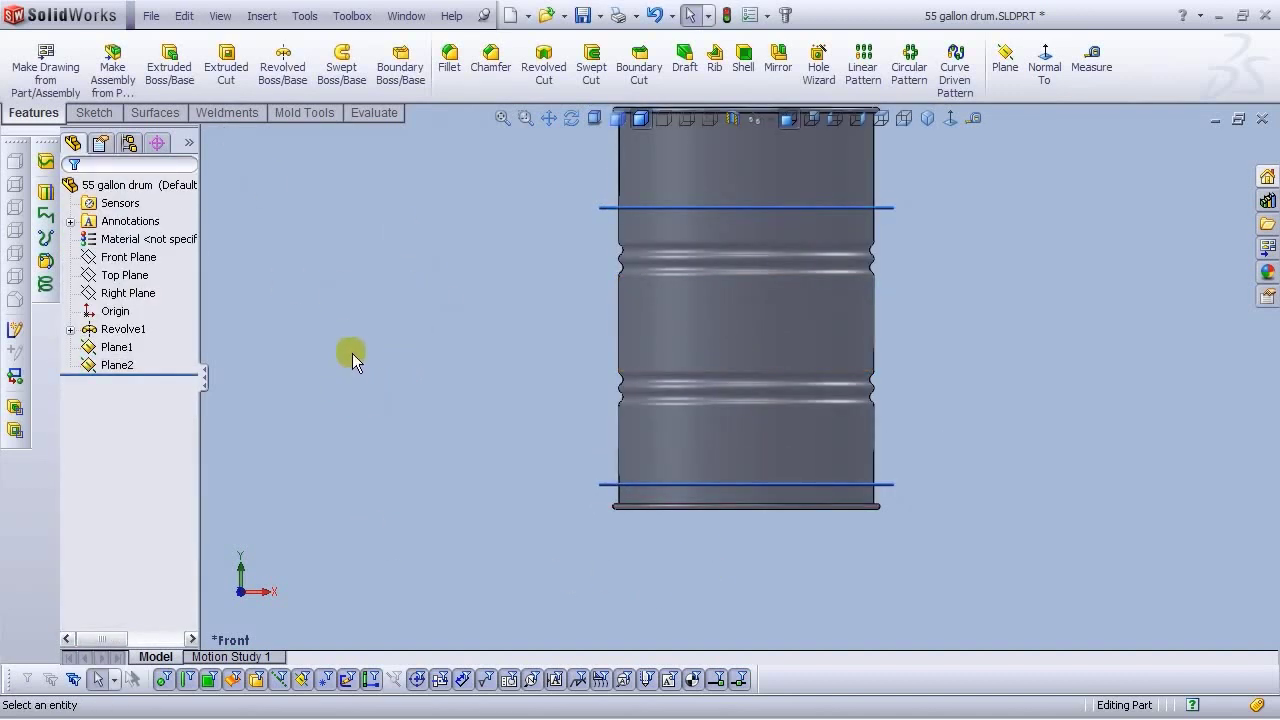
Open a new sketch on the upper reference plane, Plane2, and look straight down on it
{"action": "scroll", "coordinate": [808, 447], "scroll_direction": "up", "scroll_amount": 3}
{"action": "scroll", "coordinate": [818, 358], "scroll_direction": "down", "scroll_amount": 3}
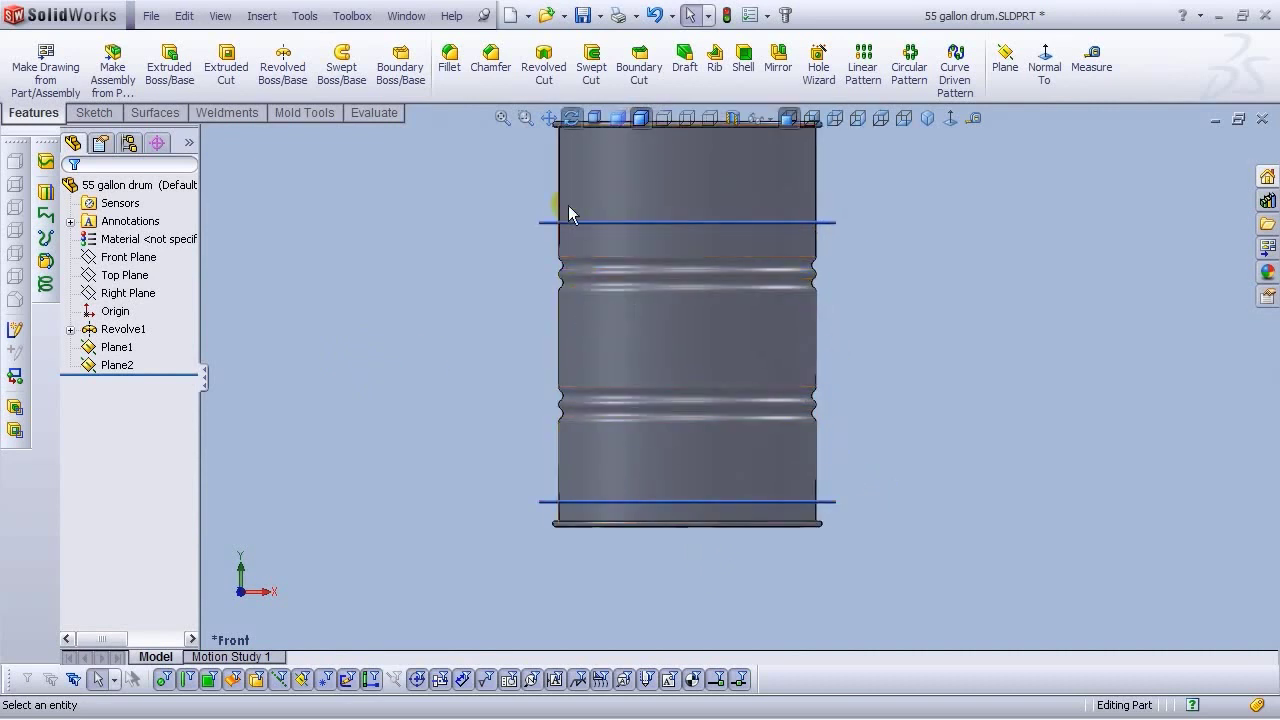
{"action": "middle_click_drag", "start_coordinate": [568, 212], "coordinate": [573, 251]}
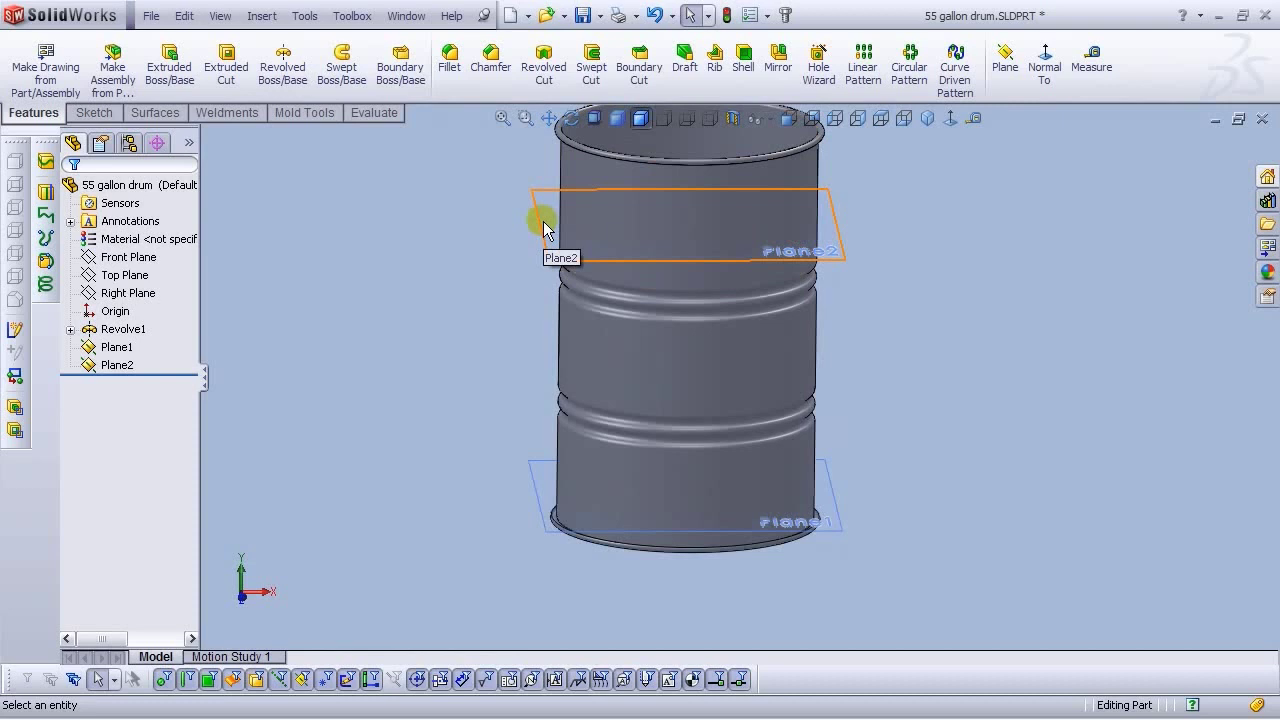
{"action": "left_click", "coordinate": [543, 221]}
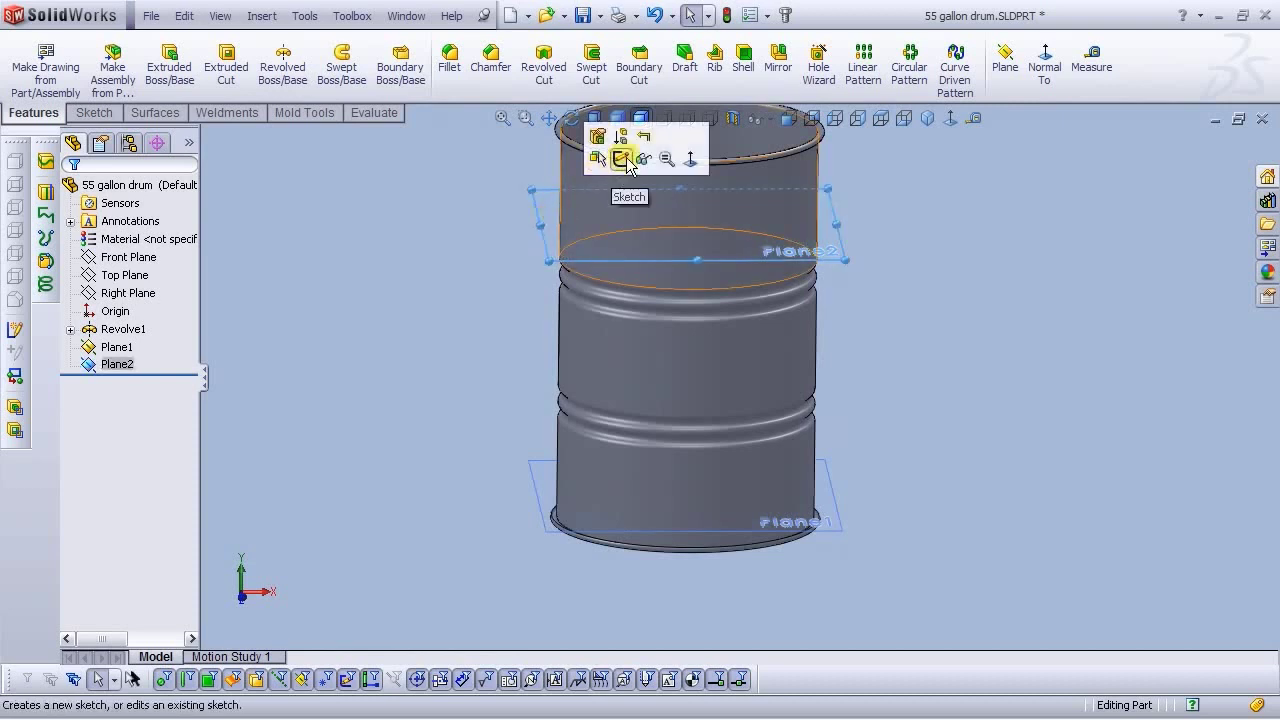
{"action": "left_click", "coordinate": [625, 160]}
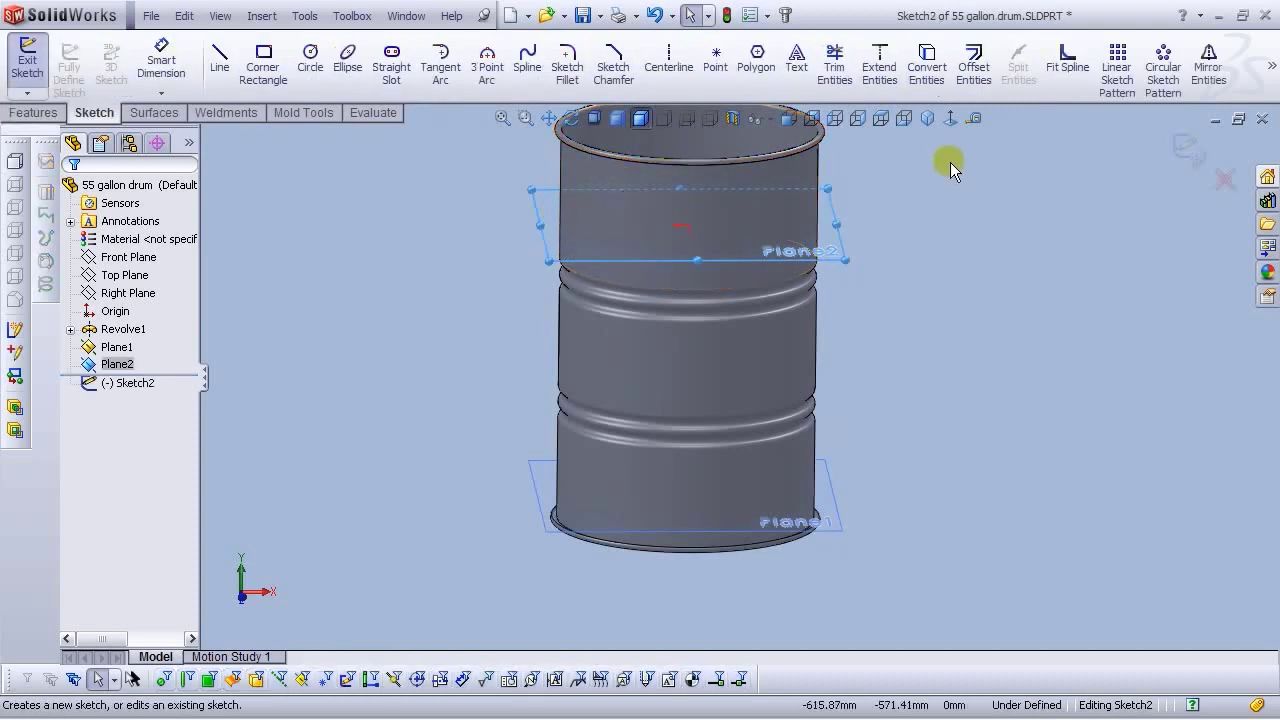
{"action": "left_click", "coordinate": [789, 120]}
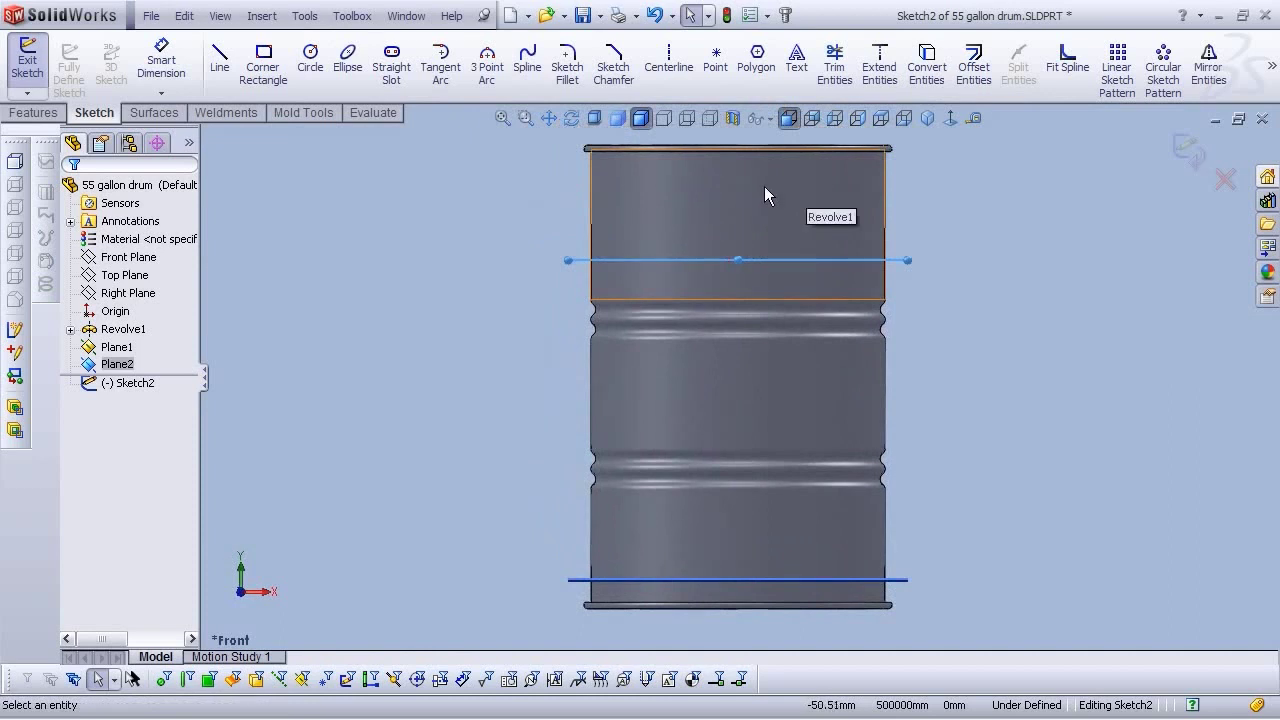
{"action": "key", "text": "Down"}
{"action": "key", "text": "Down"}
{"action": "key", "text": "Down"}
{"action": "key", "text": "Down"}
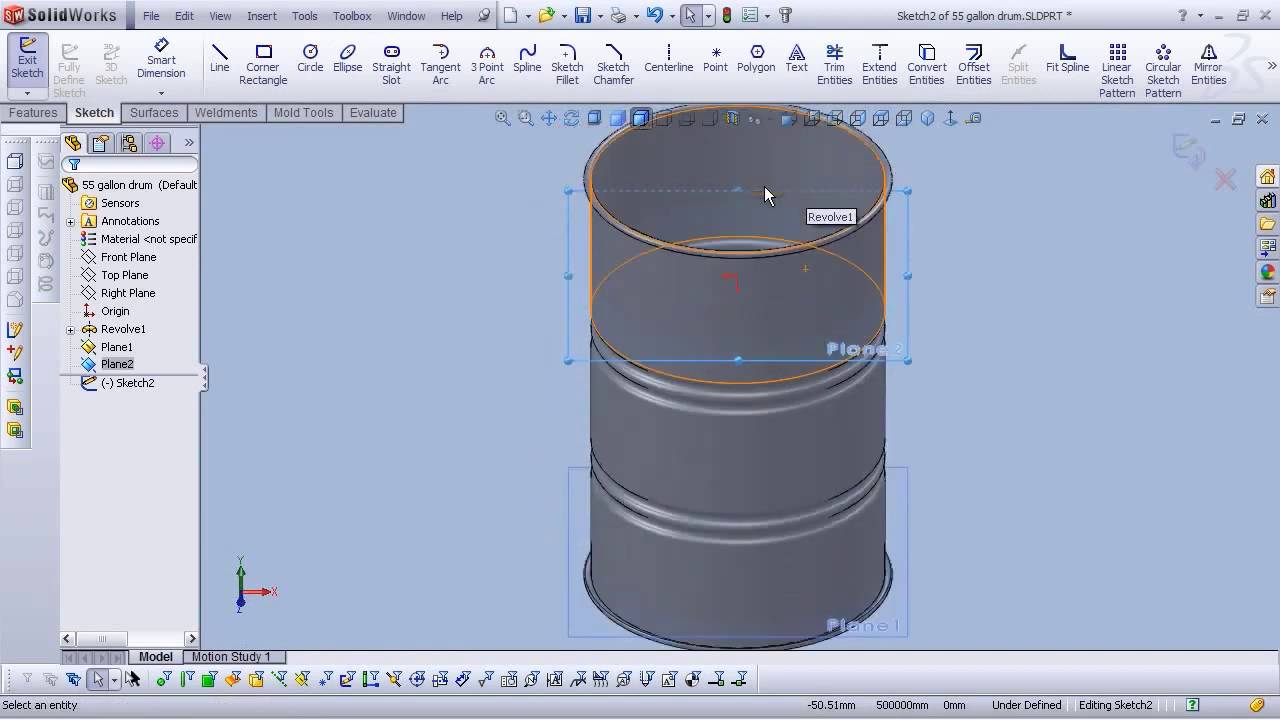
{"action": "key", "text": "Down"}
{"action": "key", "text": "Down"}
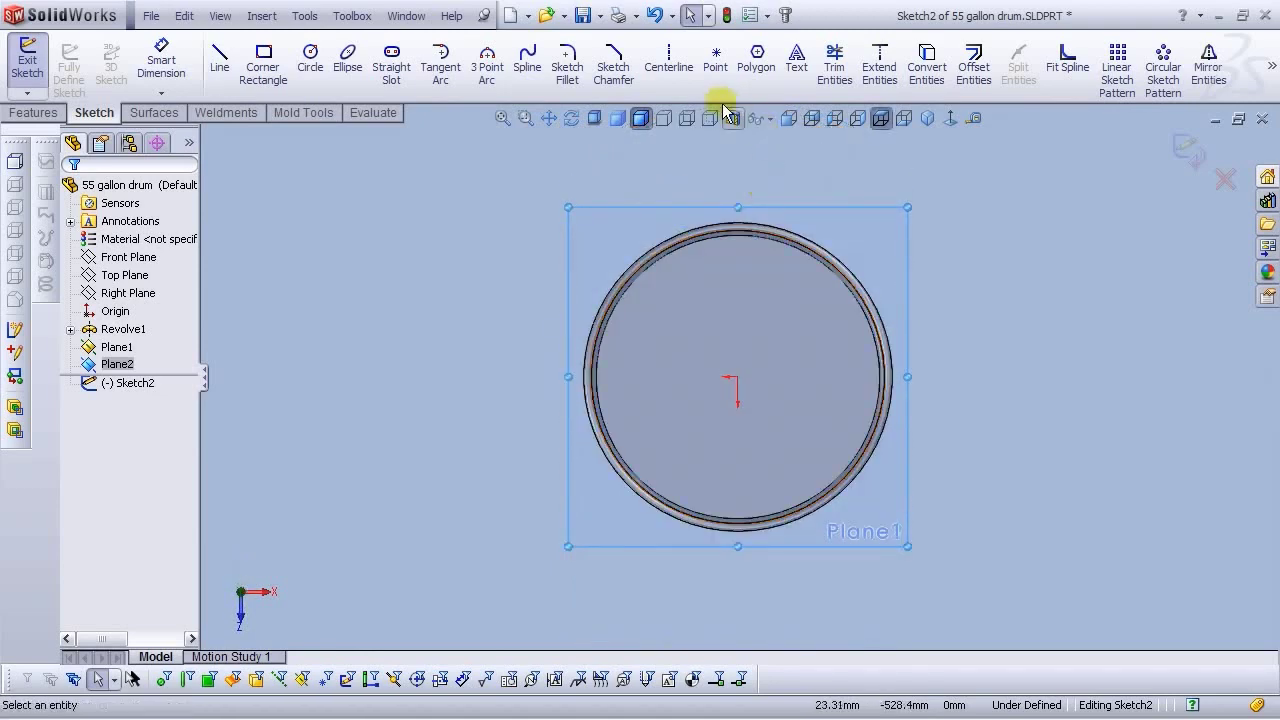
Draw a diagonal centerline about 484 mm long from the origin outward past the drum's rim
{"action": "left_click", "coordinate": [660, 66]}
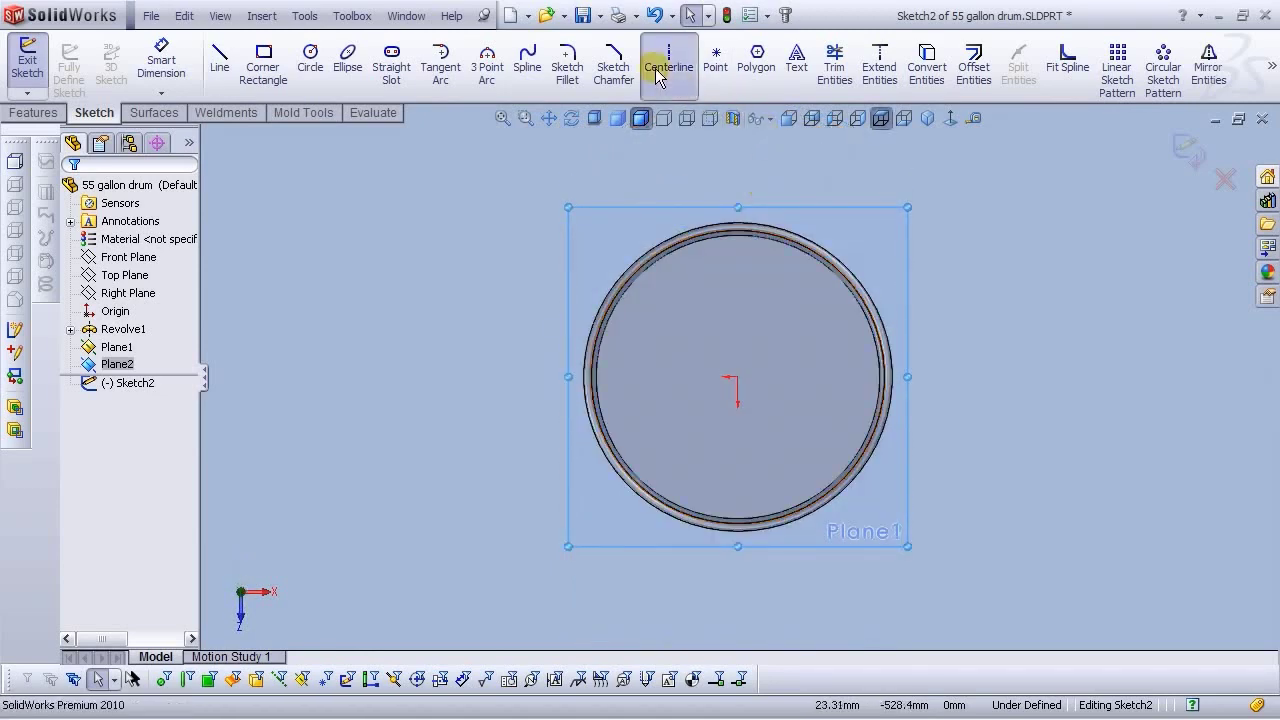
{"action": "left_click", "coordinate": [738, 376]}
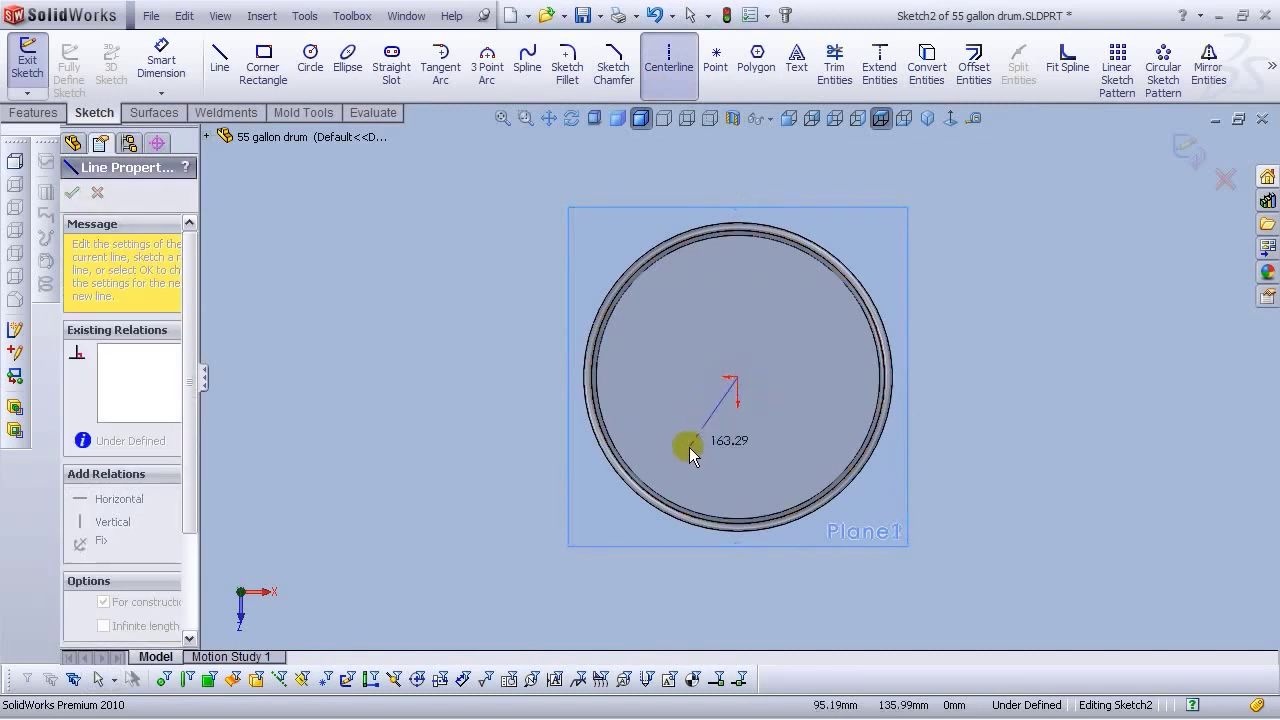
{"action": "left_click", "coordinate": [569, 560]}
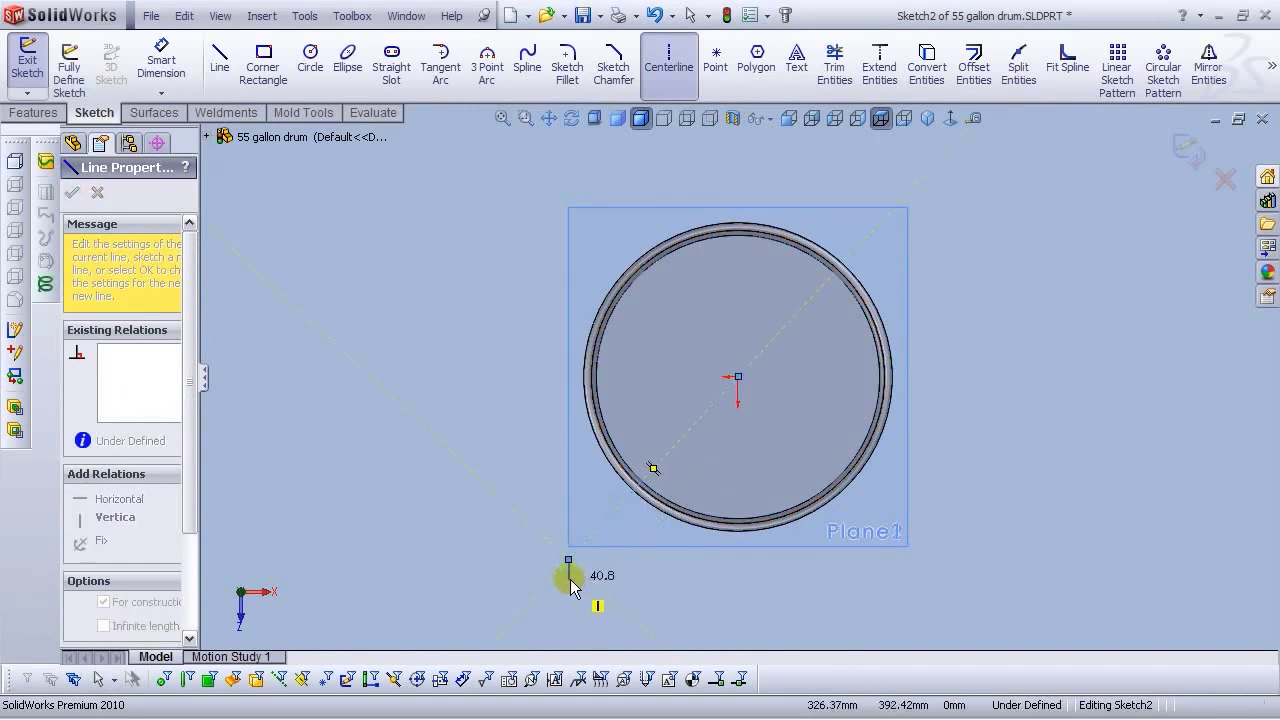
{"action": "right_click", "coordinate": [569, 562]}
{"action": "left_click", "coordinate": [614, 371]}
{"action": "left_click", "coordinate": [617, 325]}
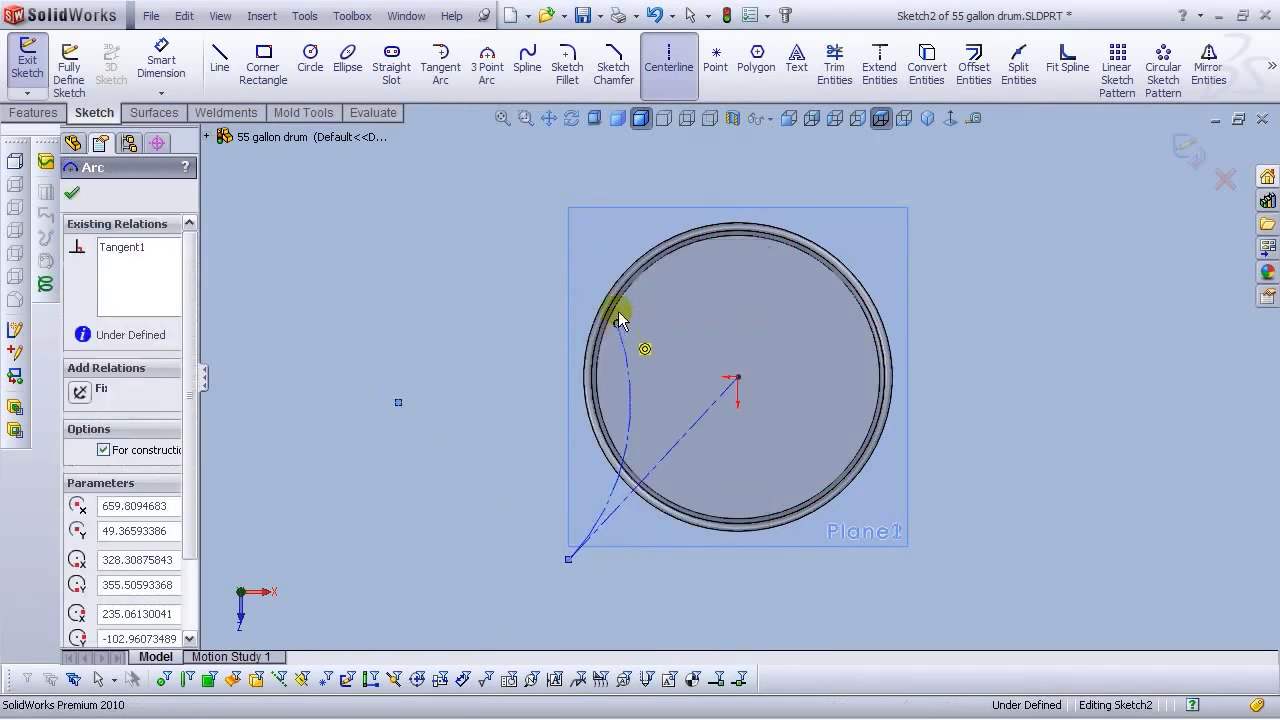
{"action": "key", "text": "Escape"}
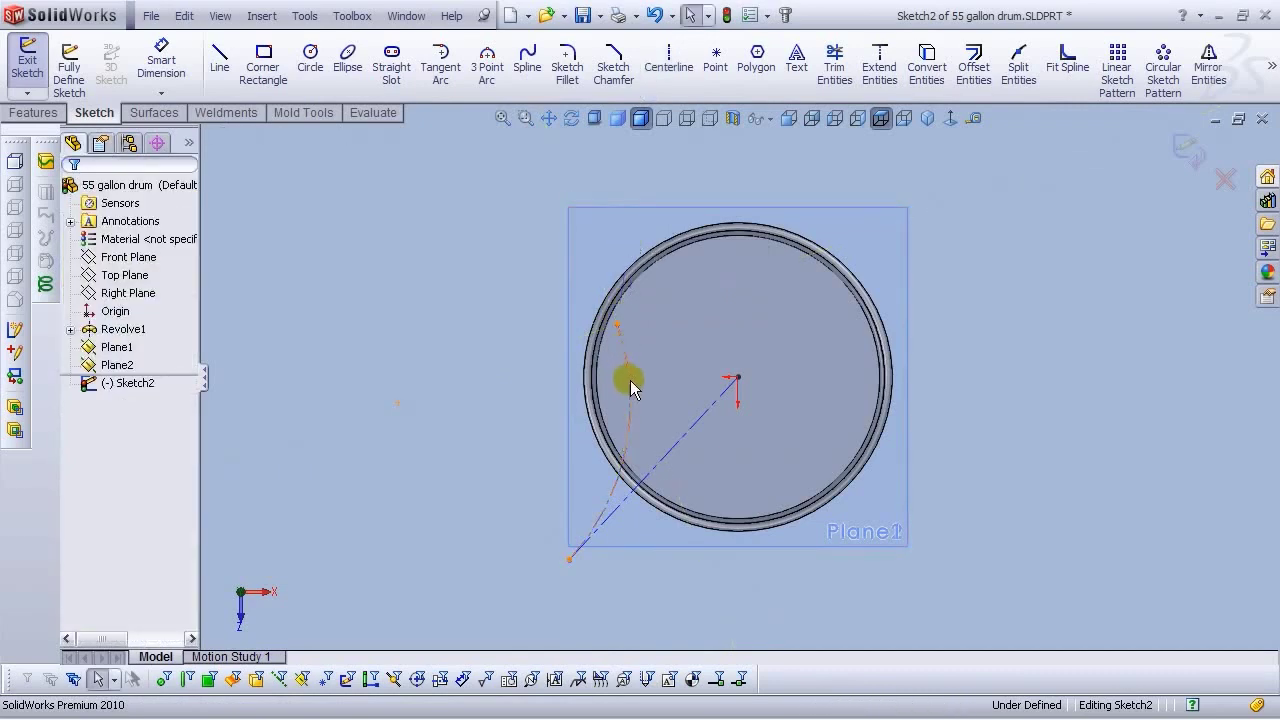
{"action": "left_click", "coordinate": [627, 380]}
{"action": "key", "text": "Delete"}
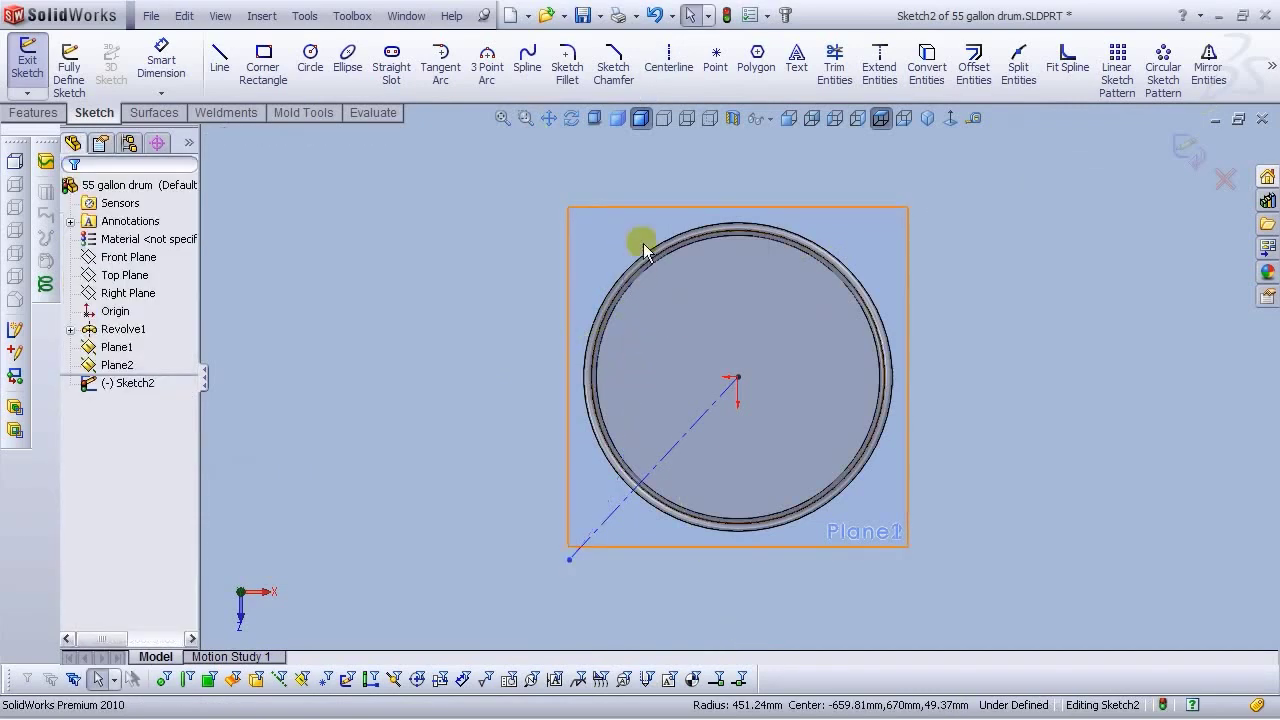
Draw a vertical centerline from the origin to just beyond the drum's rim, on the positive Z side
{"action": "left_click", "coordinate": [680, 85]}
{"action": "left_click", "coordinate": [737, 379]}
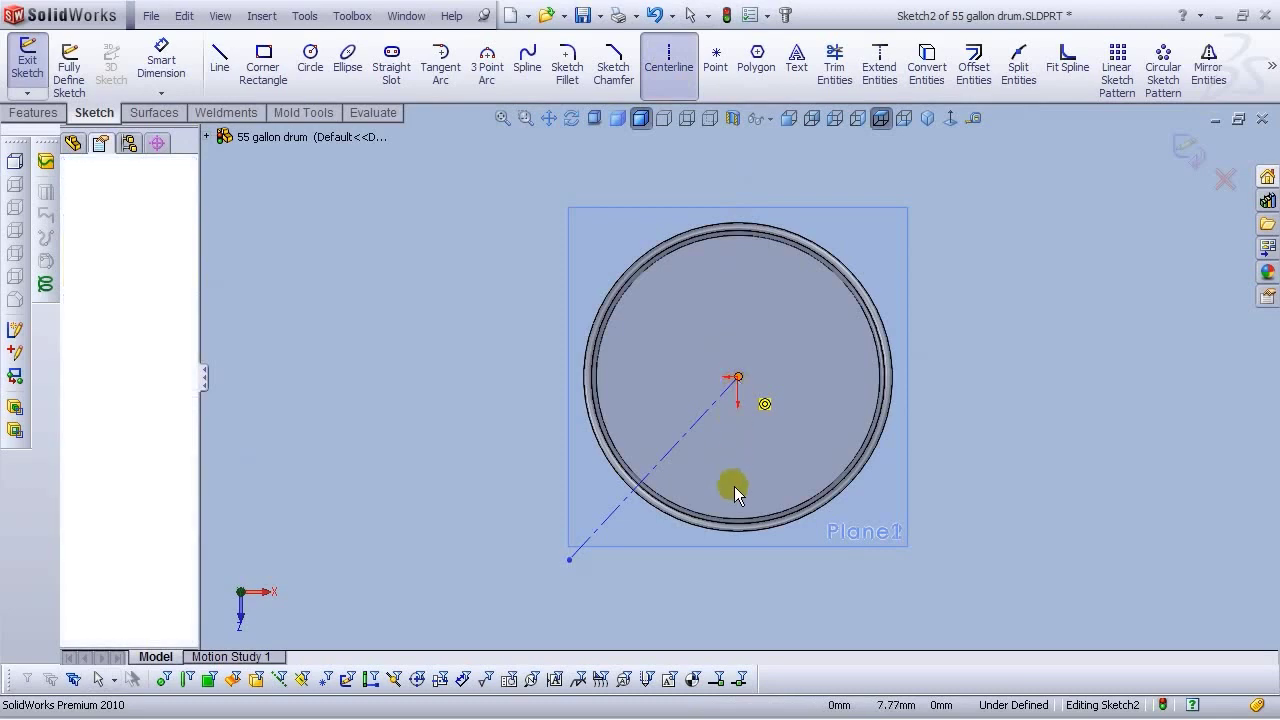
{"action": "right_click", "coordinate": [734, 566]}
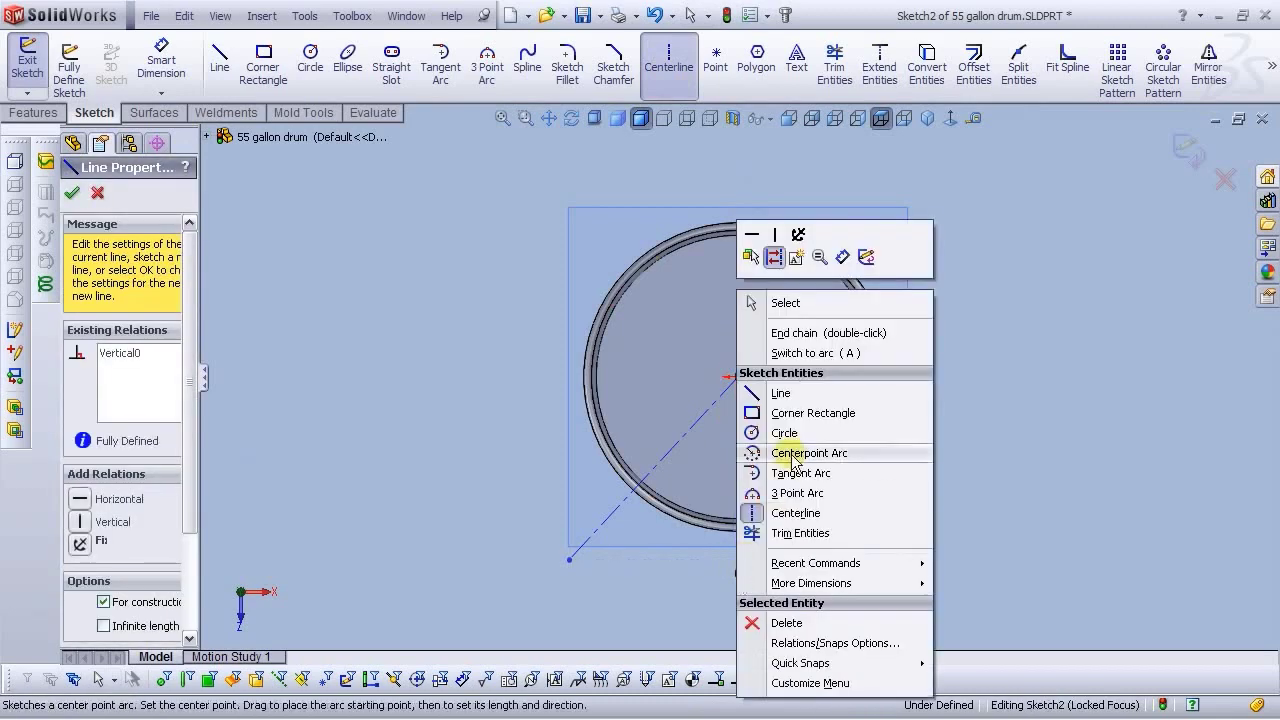
{"action": "left_click", "coordinate": [768, 332]}
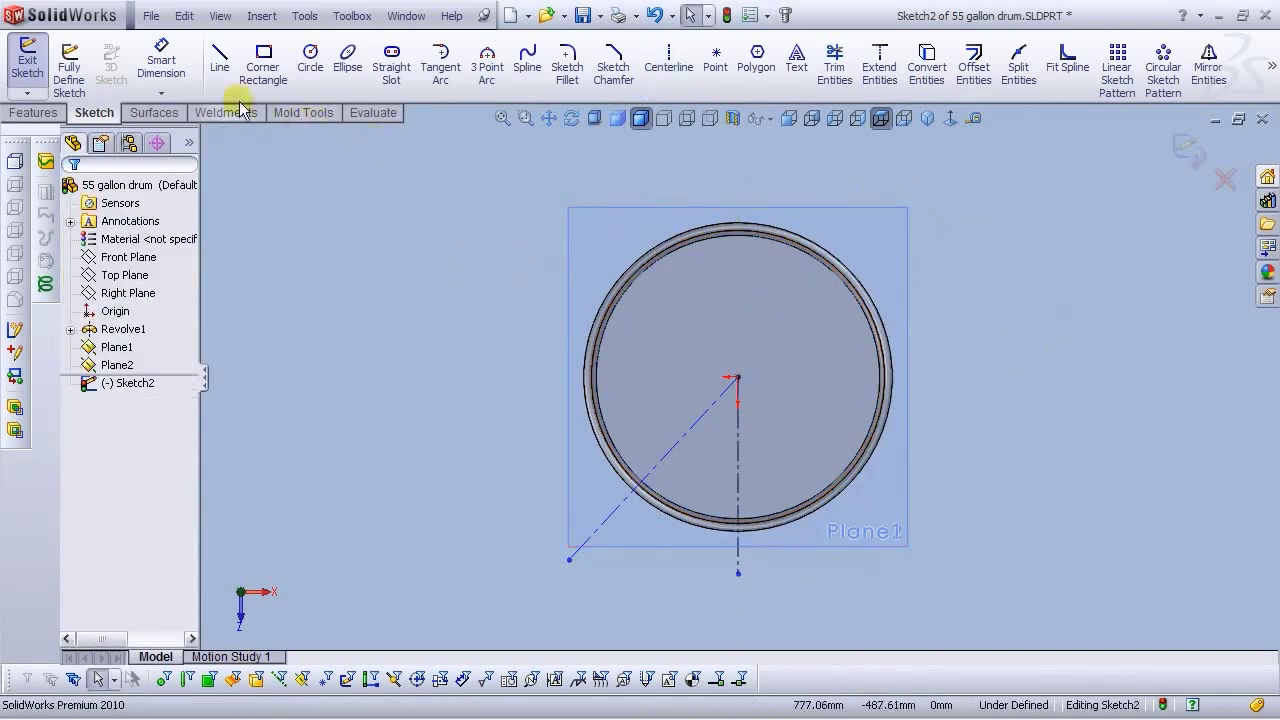
Dimension the angle between the two centerlines at 45° and exit the sketch
{"action": "left_click", "coordinate": [161, 66]}
{"action": "left_click", "coordinate": [692, 423]}
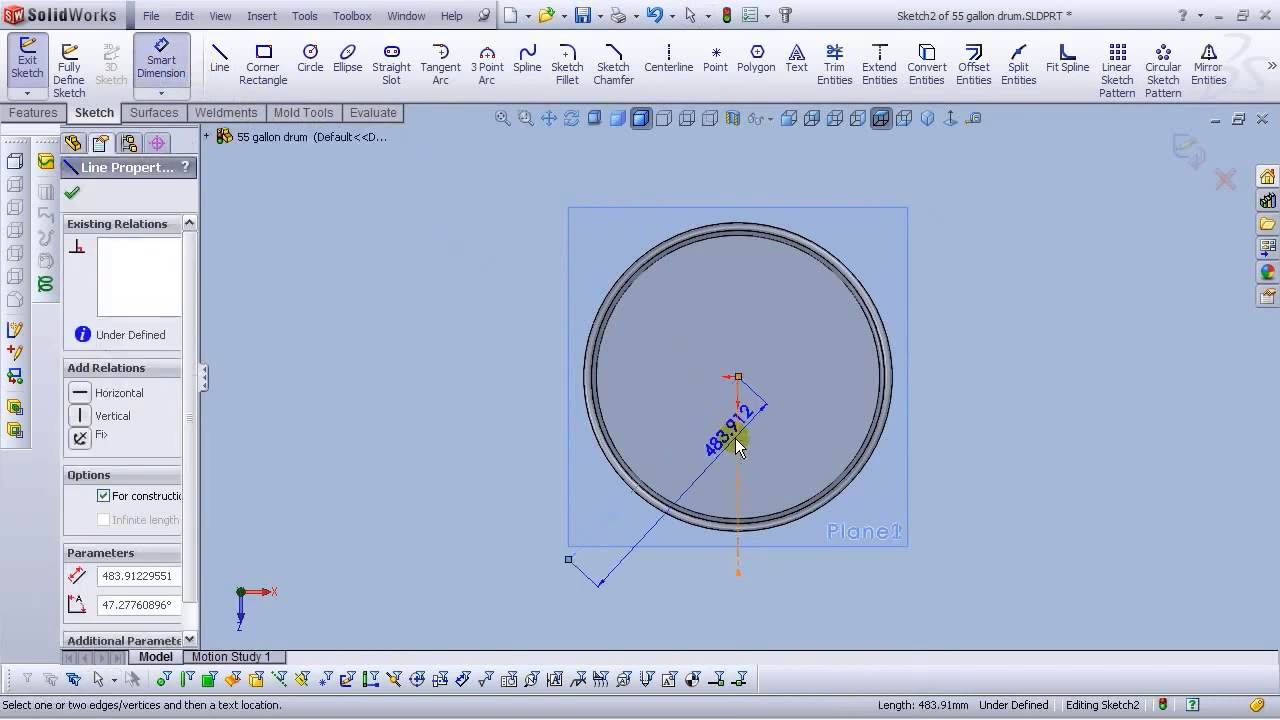
{"action": "left_click", "coordinate": [735, 432]}
{"action": "left_click", "coordinate": [700, 457]}
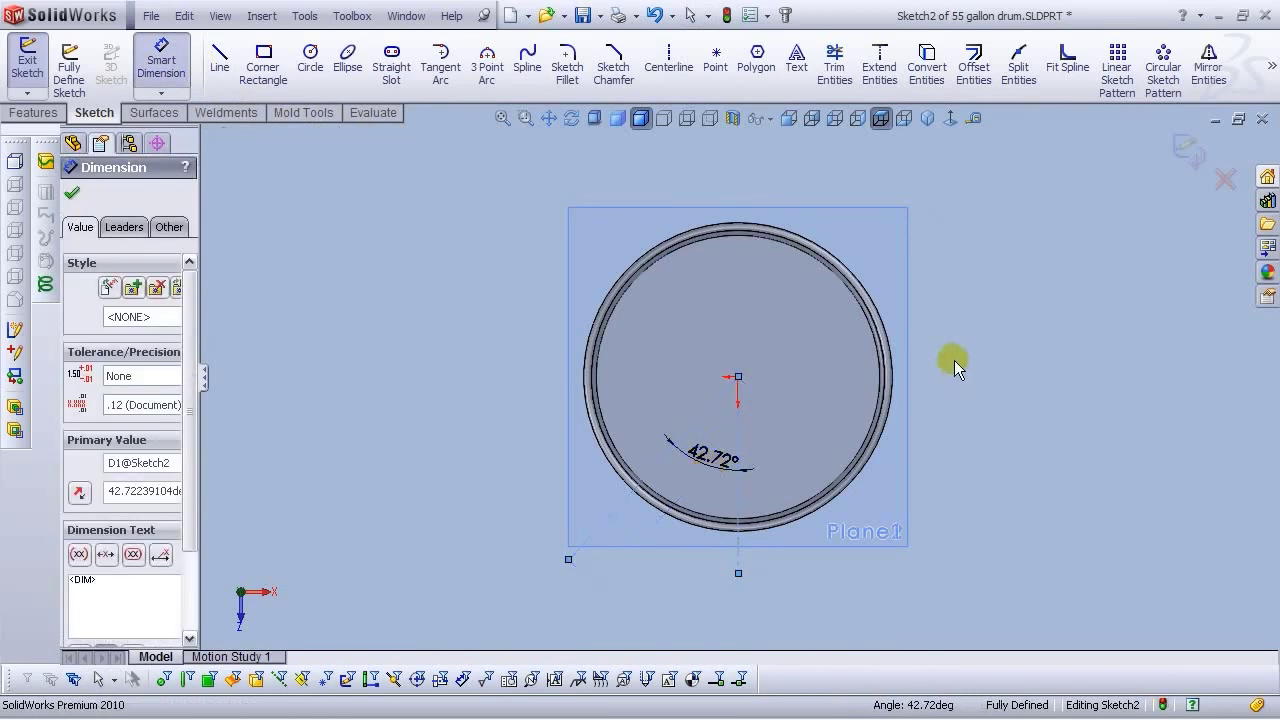
{"action": "type", "text": "45"}
{"action": "key", "text": "Return"}
{"action": "left_click", "coordinate": [1019, 413]}
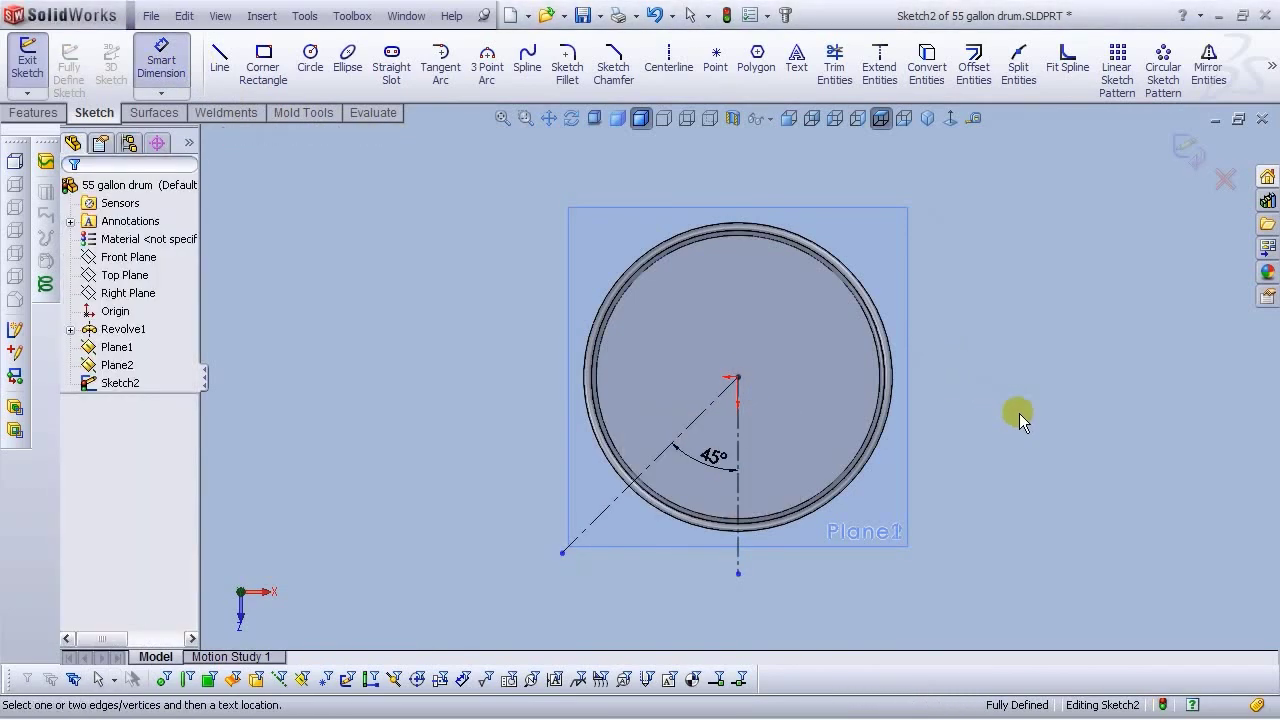
{"action": "left_click", "coordinate": [1186, 150]}
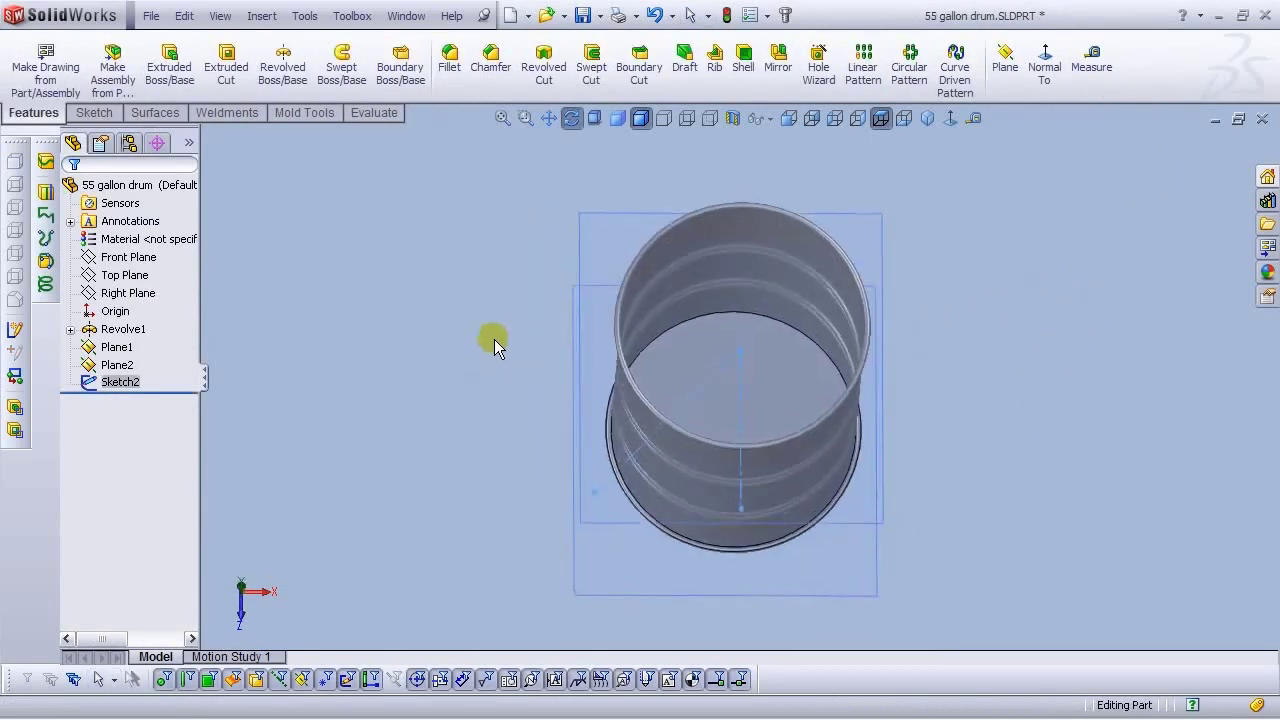
Open a new sketch on the lower reference plane, Plane1, and convert both centerlines of Sketch2 into it
{"action": "left_click", "coordinate": [648, 553]}
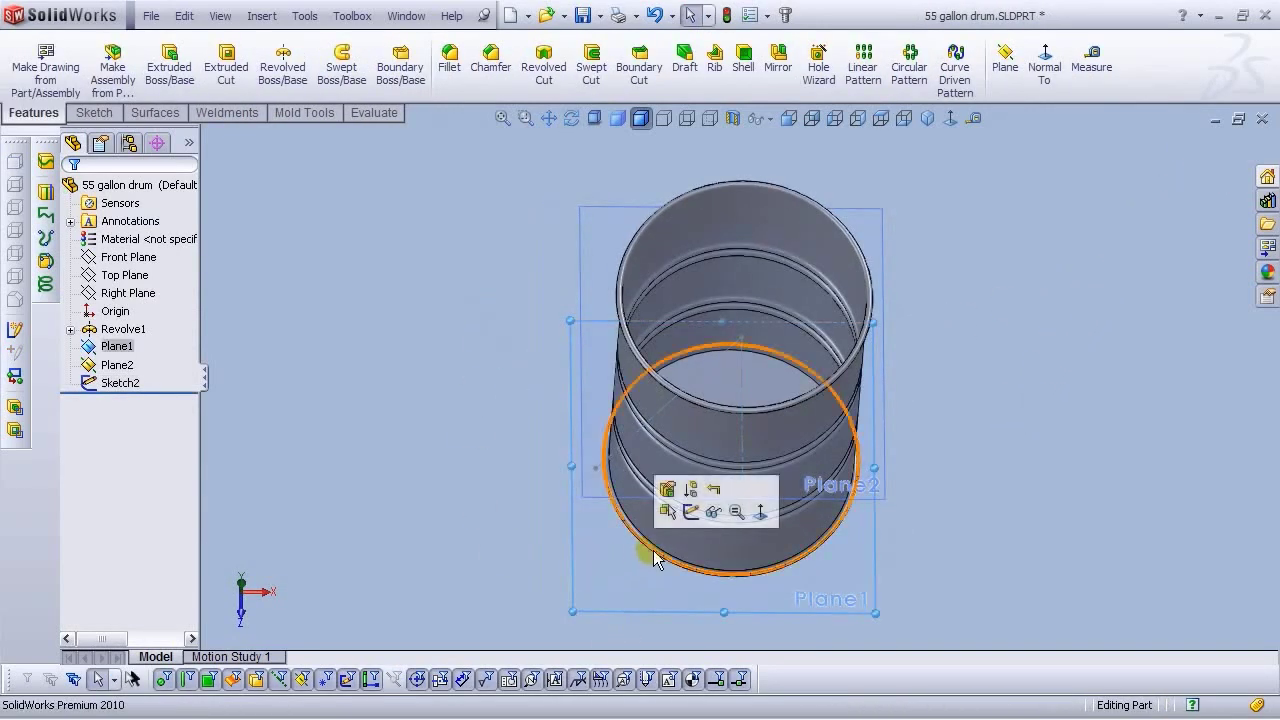
{"action": "left_click", "coordinate": [690, 511]}
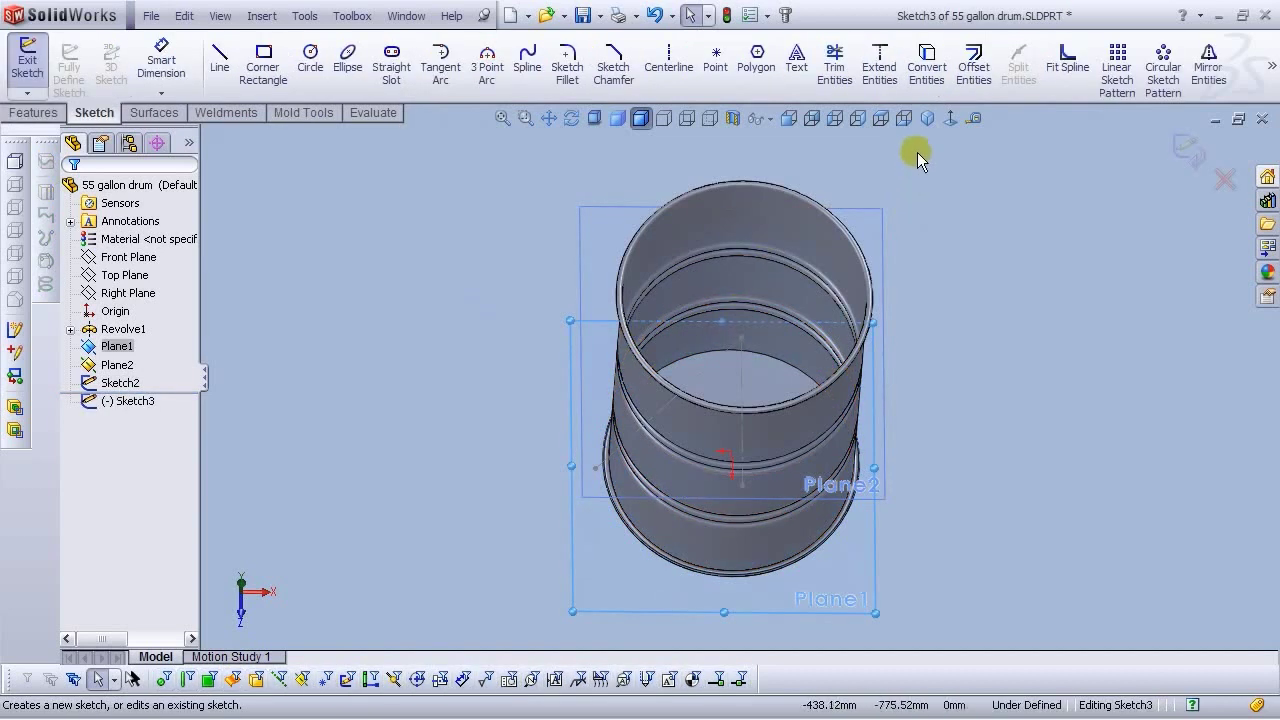
{"action": "left_click", "coordinate": [788, 120]}
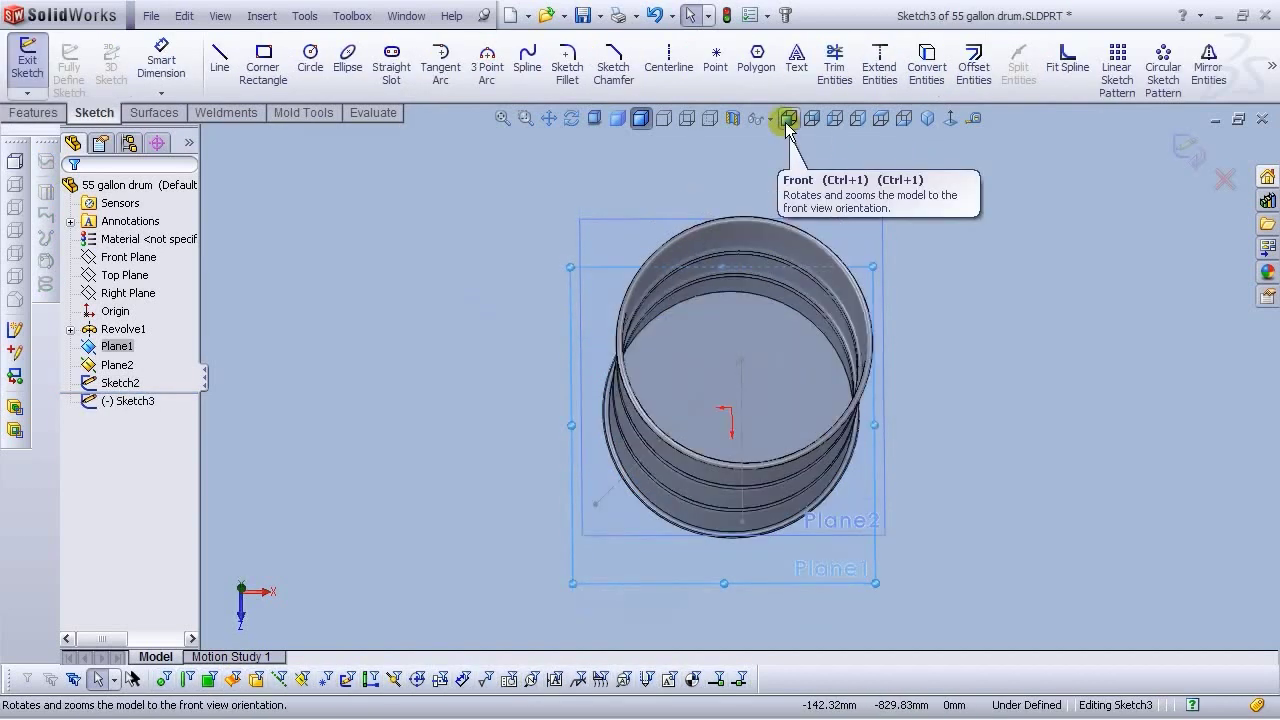
{"action": "left_click", "coordinate": [638, 487]}
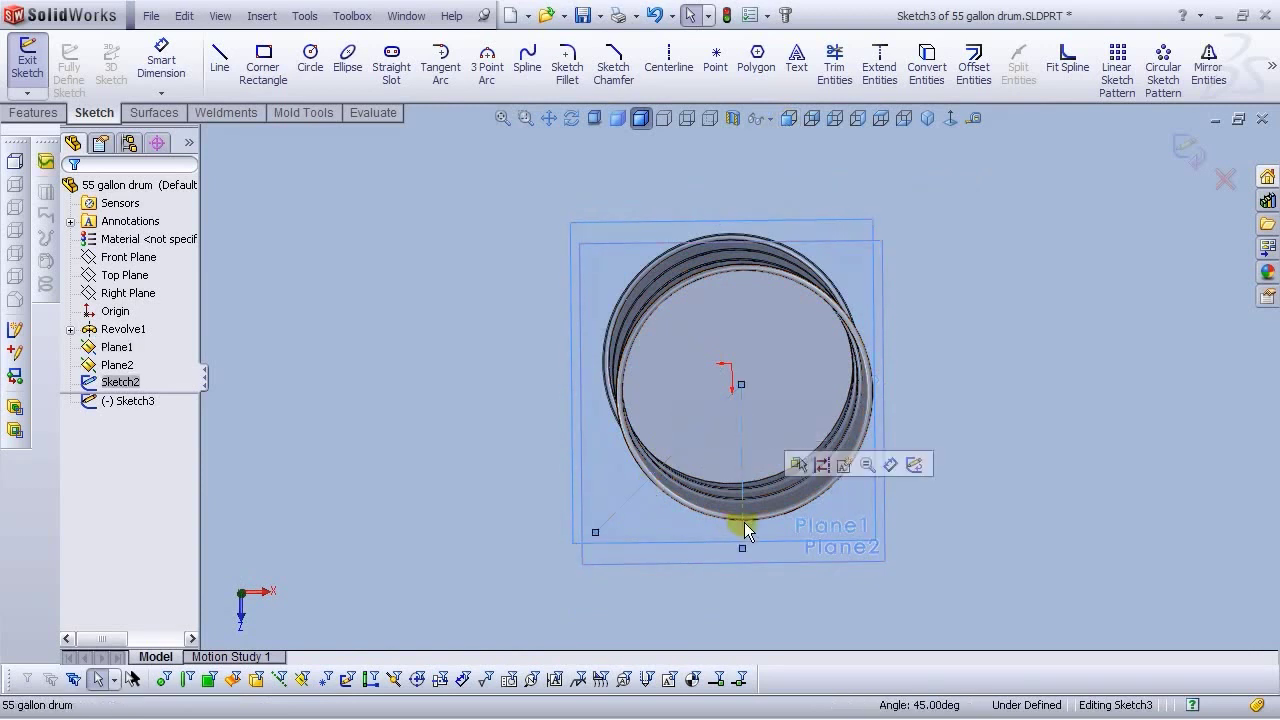
{"action": "left_click", "coordinate": [935, 88]}
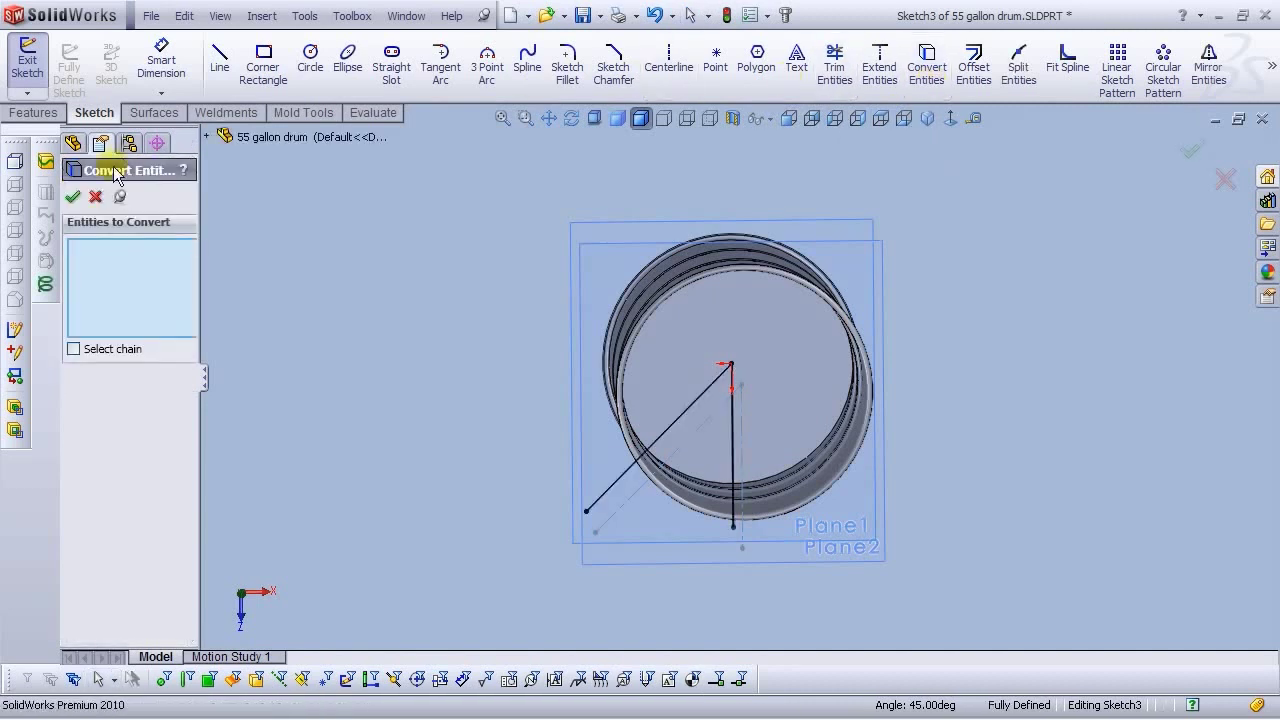
{"action": "left_click", "coordinate": [72, 197]}
Change the two converted lines to construction geometry and exit the sketch
{"action": "middle_click_drag", "start_coordinate": [454, 491], "coordinate": [614, 449]}
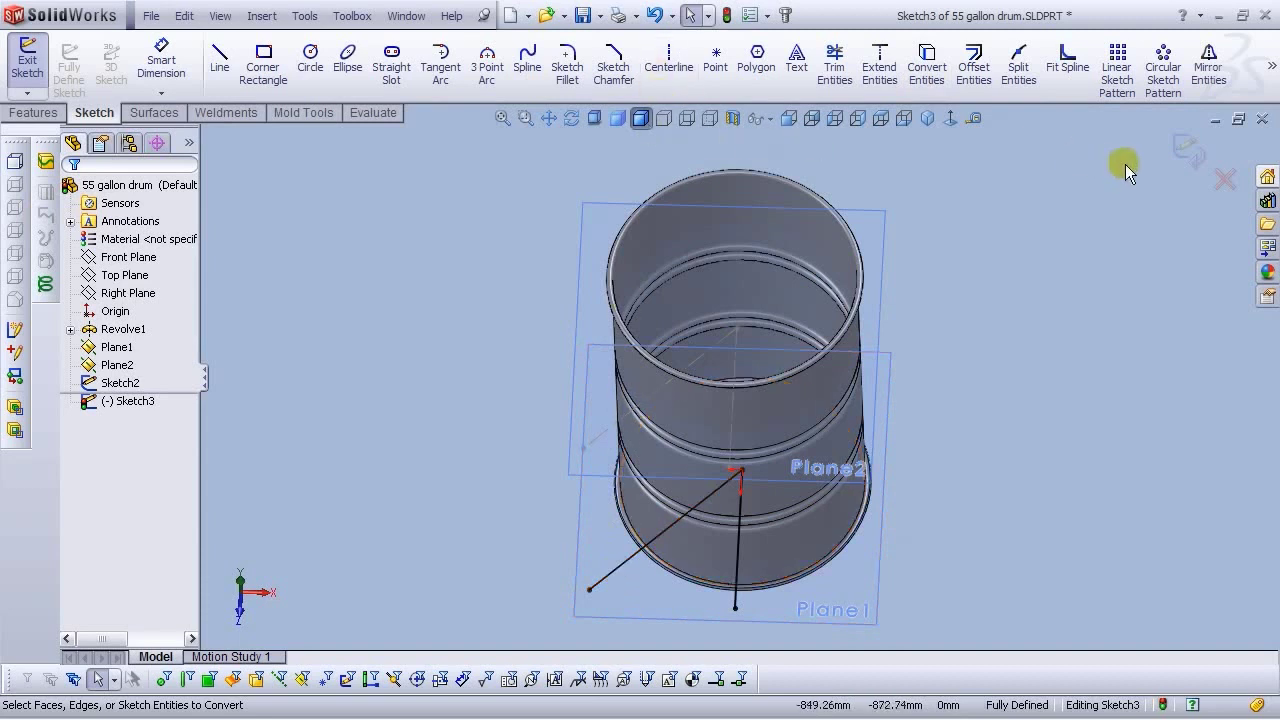
{"action": "mouse_move", "coordinate": [1272, 65]}
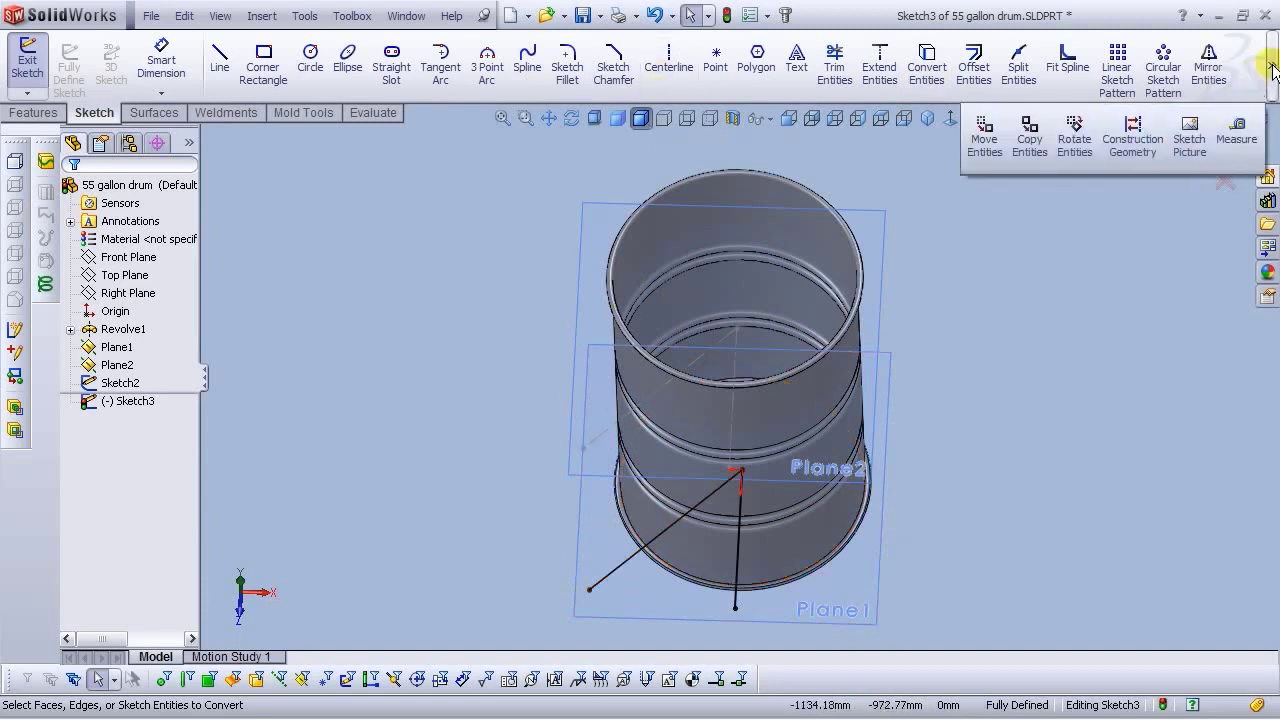
{"action": "left_click", "coordinate": [1133, 135]}
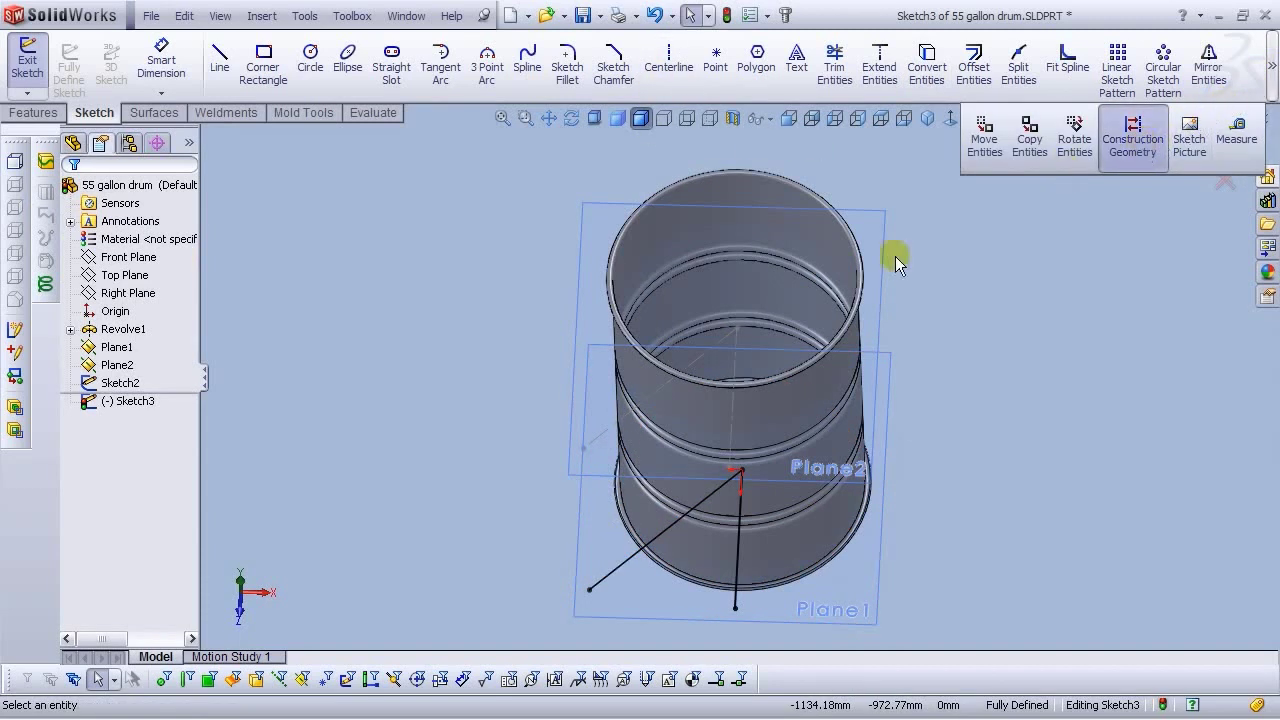
{"action": "left_click", "coordinate": [610, 580]}
{"action": "left_click", "coordinate": [729, 595]}
{"action": "left_click", "coordinate": [72, 196]}
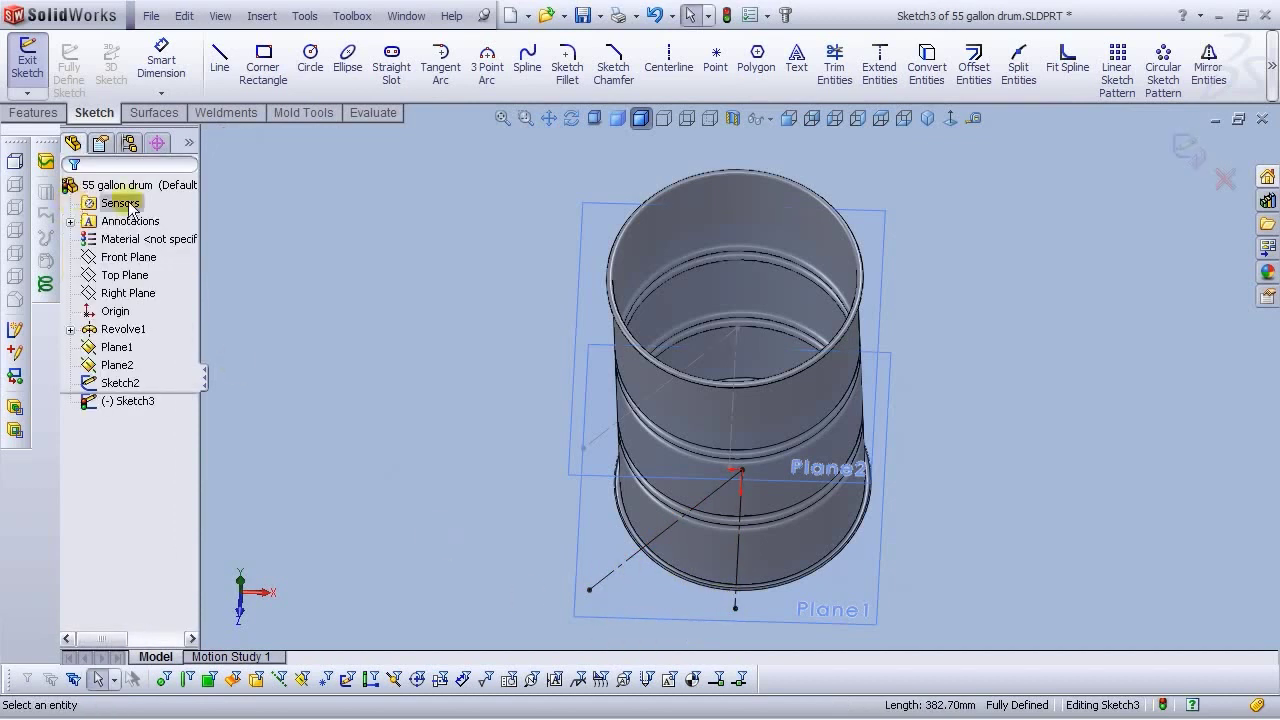
{"action": "left_click", "coordinate": [1194, 146]}
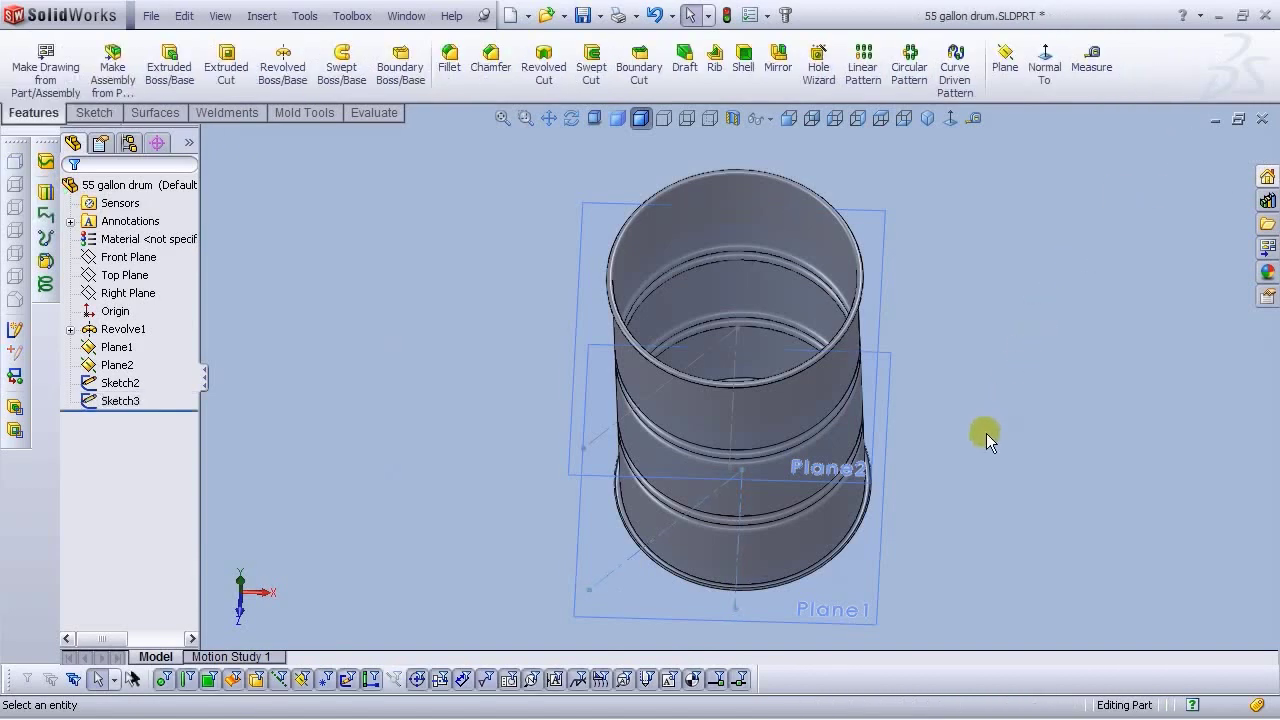
Hide the two offset reference planes, Plane2 and Plane1
{"action": "middle_click_drag", "start_coordinate": [958, 420], "coordinate": [609, 324]}
{"action": "left_click", "coordinate": [609, 322]}
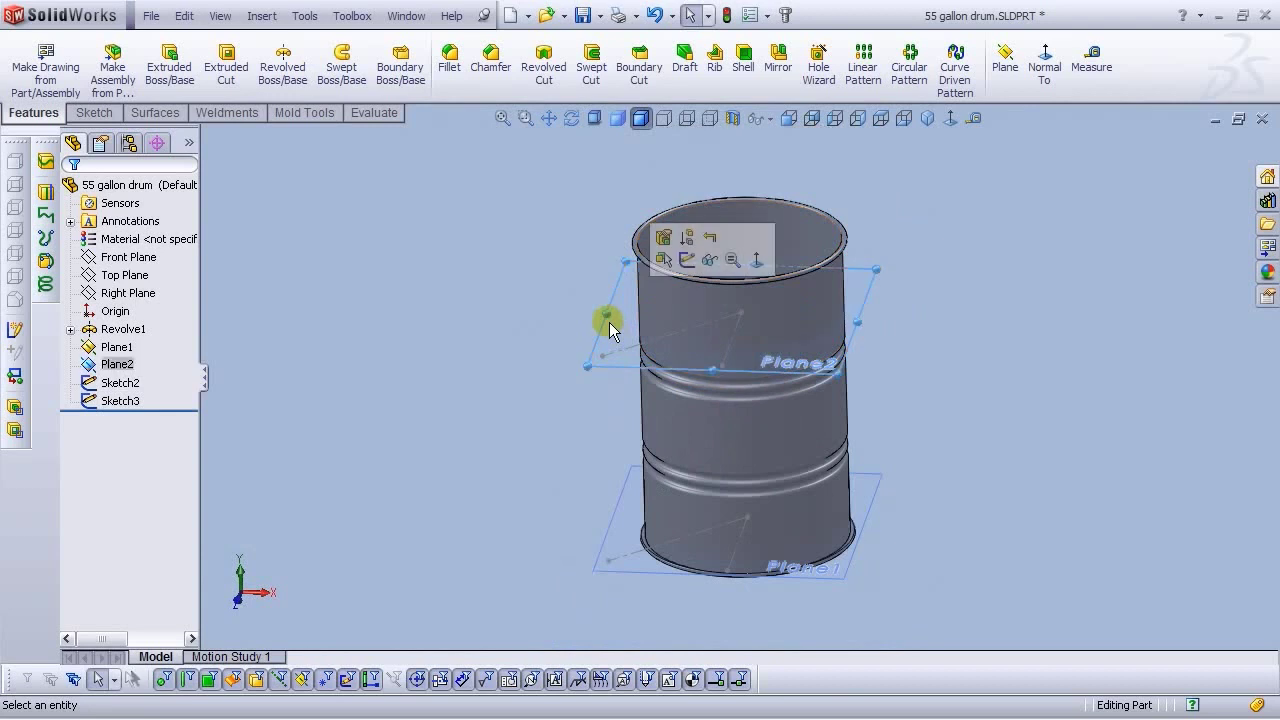
{"action": "left_click", "coordinate": [709, 265]}
{"action": "left_click", "coordinate": [619, 508]}
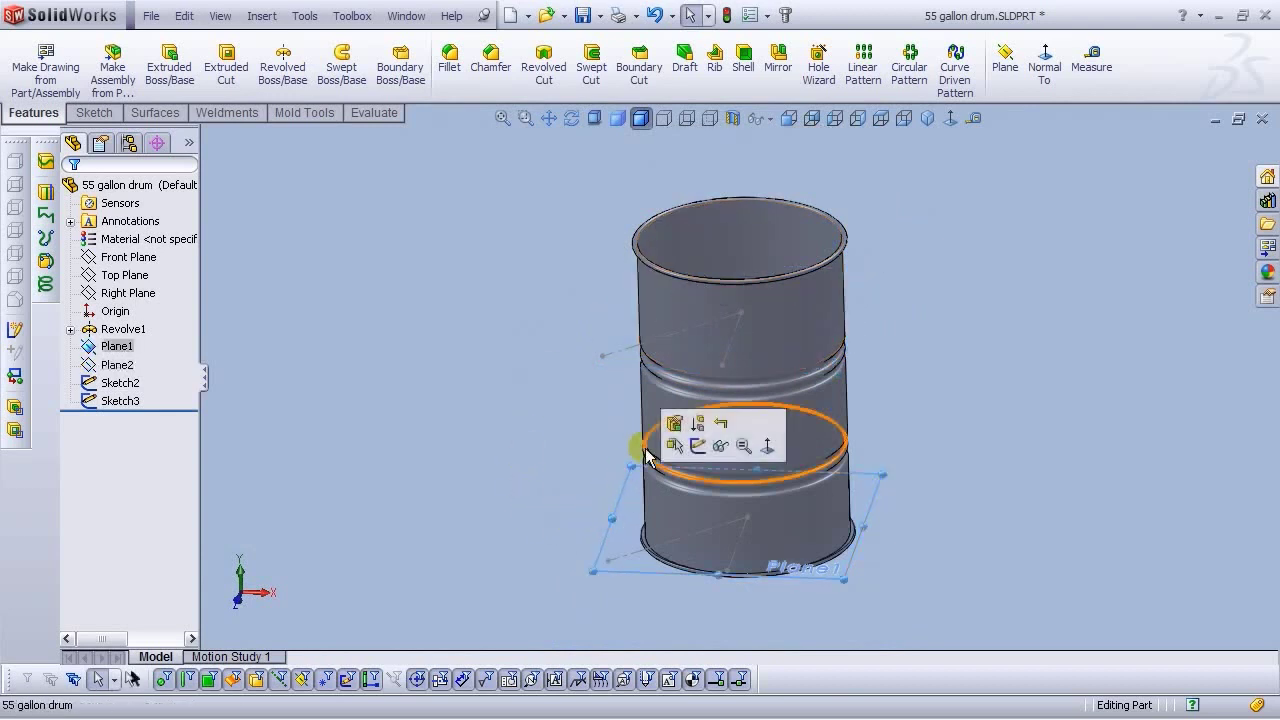
{"action": "left_click", "coordinate": [718, 446]}
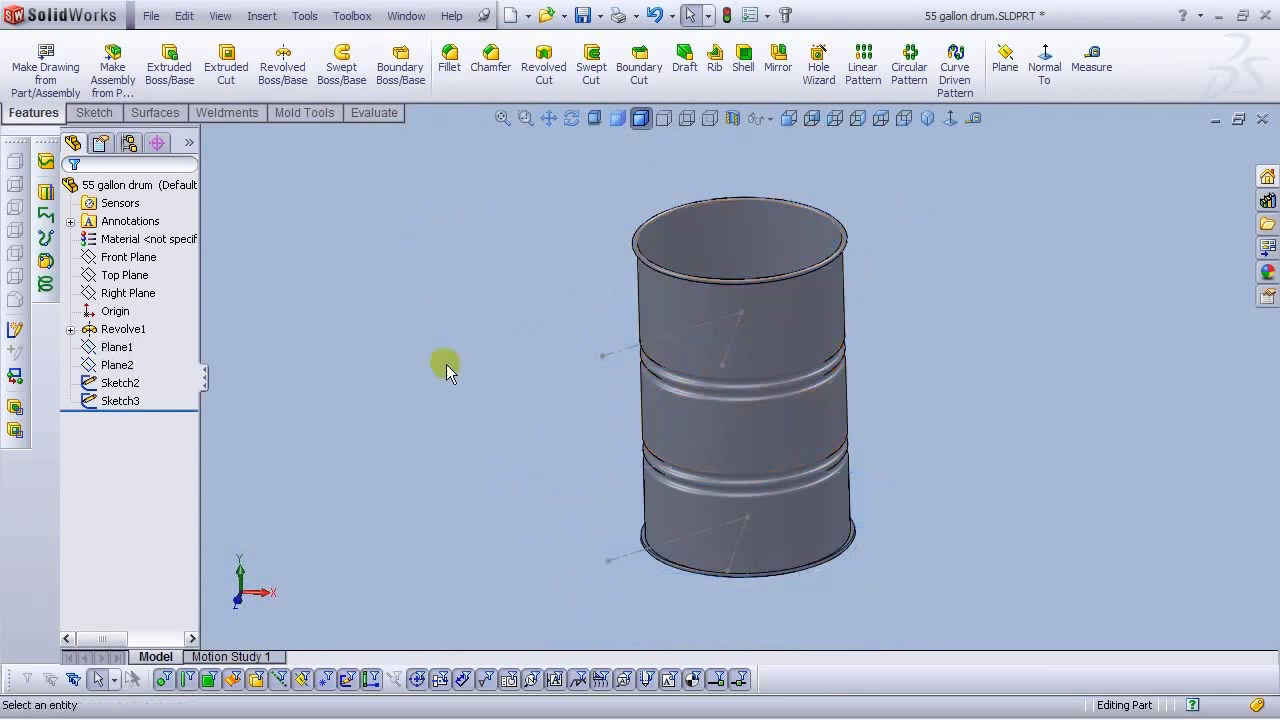
Create a reference plane perpendicular to the upper sketch's diagonal centerline, passing through its outer endpoint
{"action": "left_click", "coordinate": [1005, 55]}
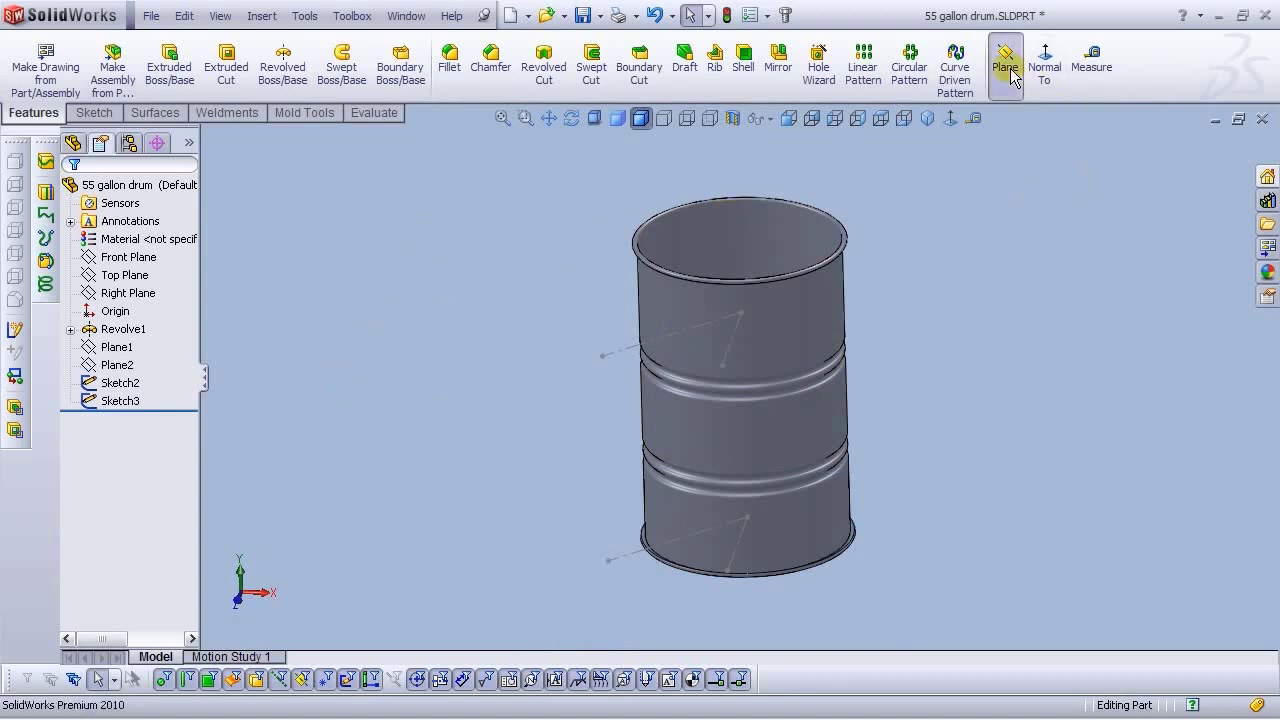
{"action": "left_click", "coordinate": [624, 357]}
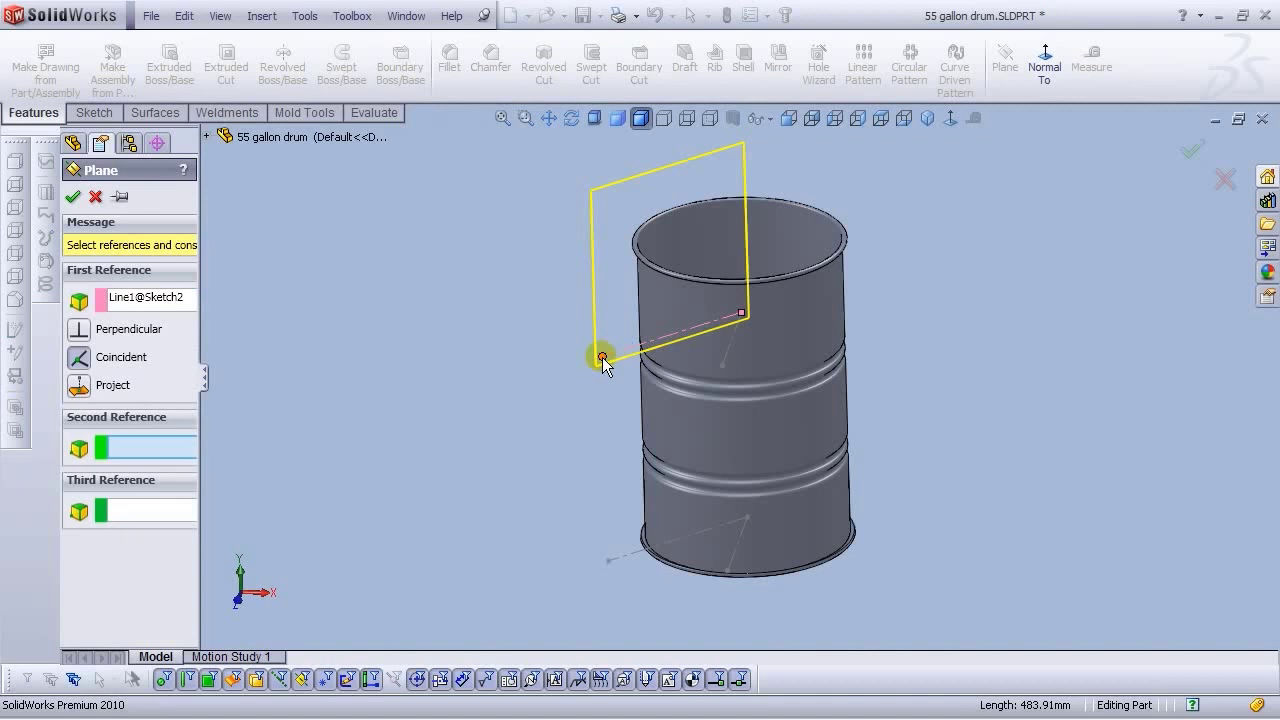
{"action": "left_click", "coordinate": [602, 357]}
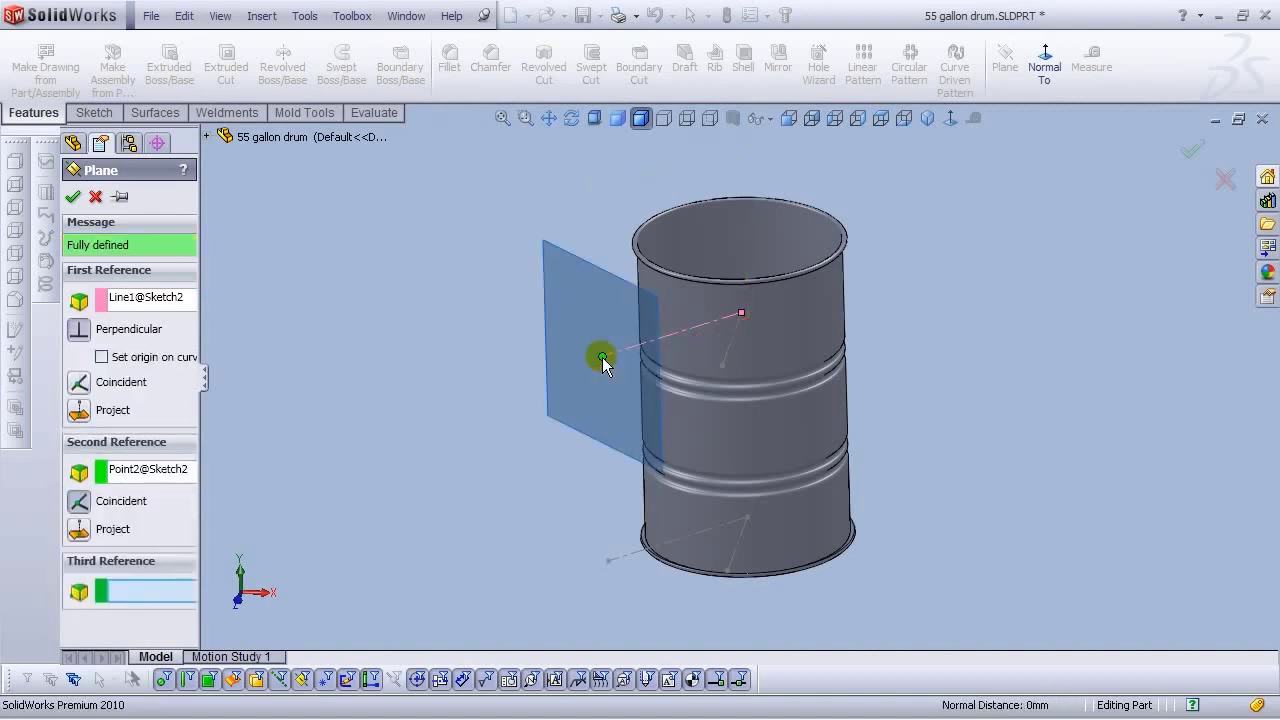
{"action": "key", "text": "Return"}
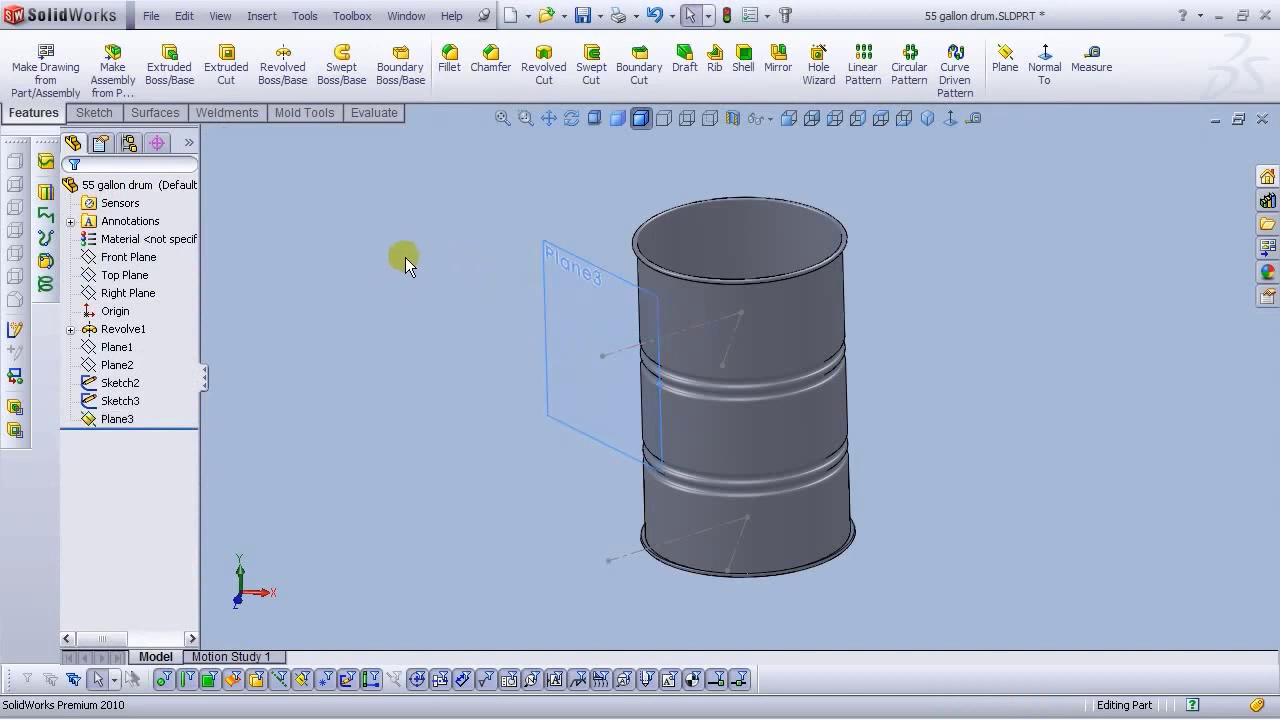
Open a new sketch on Plane3 and view it straight on
{"action": "left_click", "coordinate": [580, 286]}
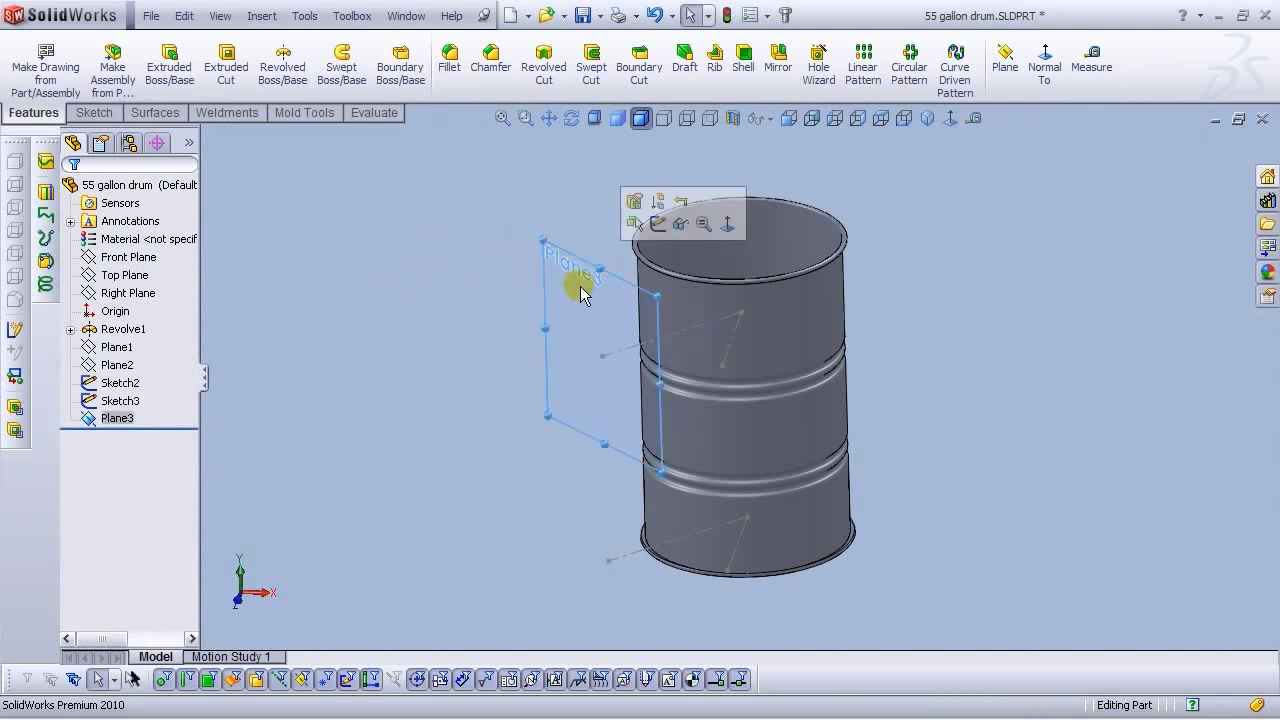
{"action": "left_click", "coordinate": [658, 223]}
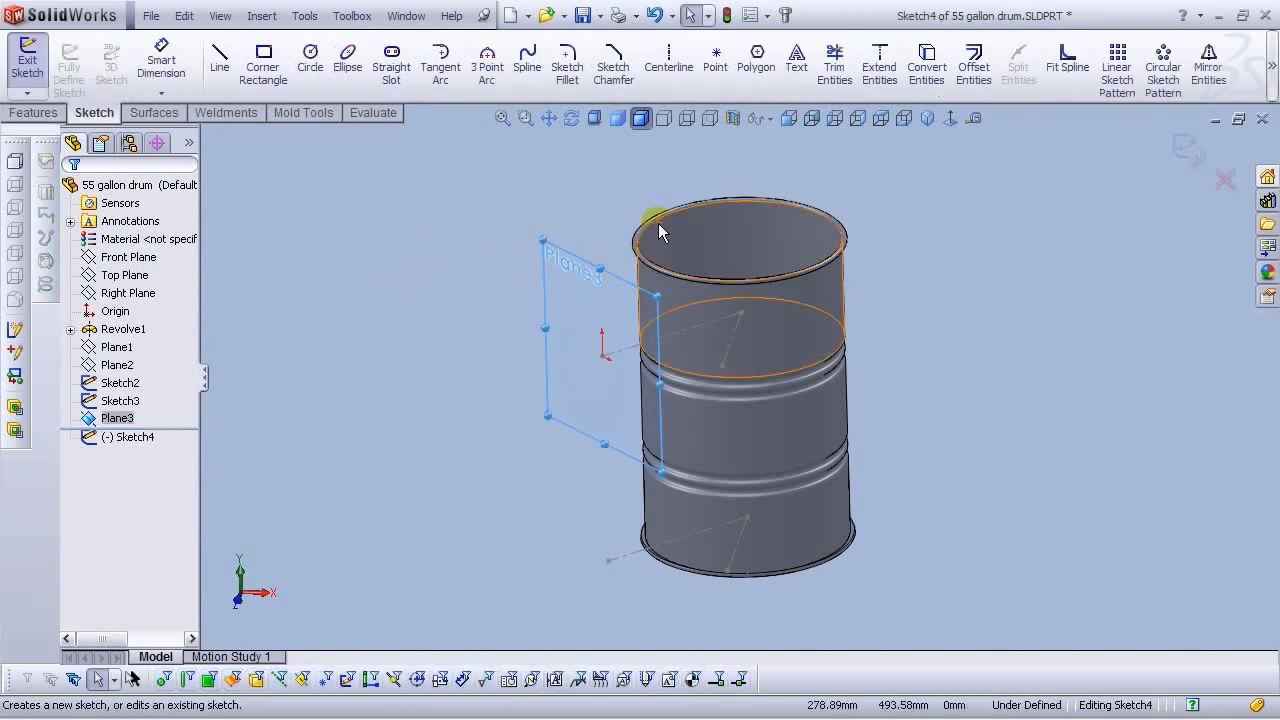
{"action": "left_click", "coordinate": [950, 118]}
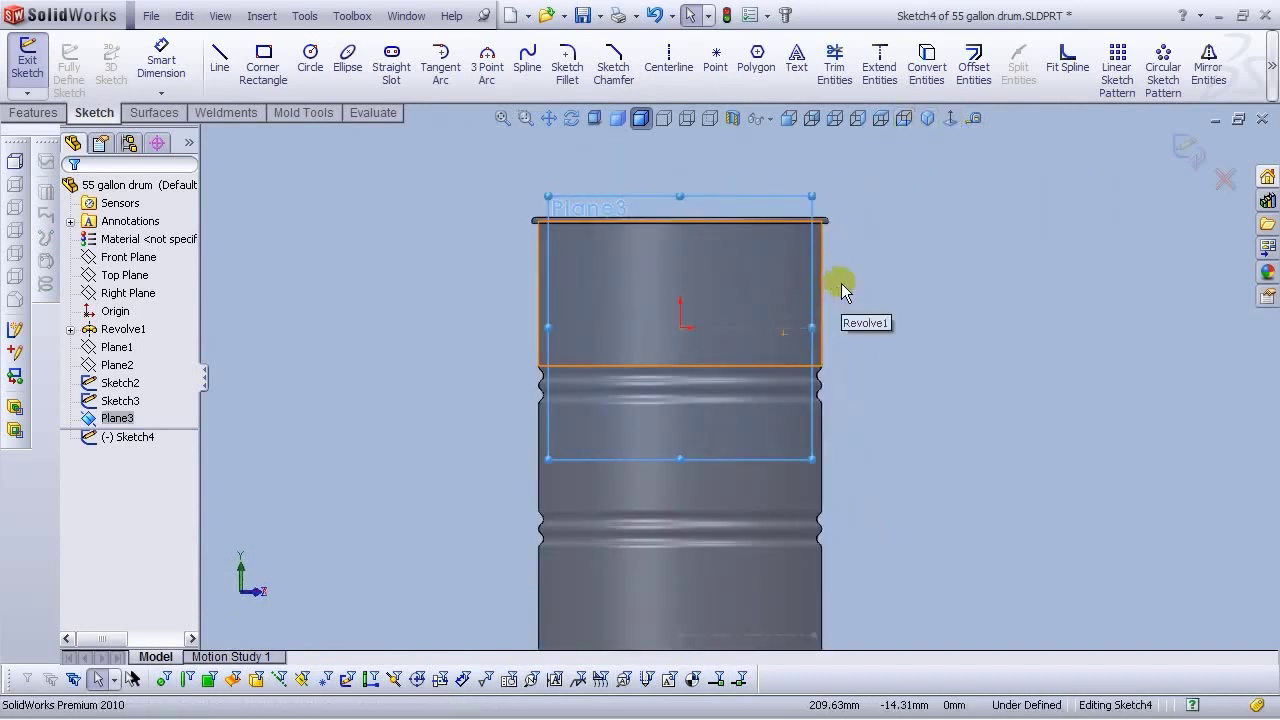
Draw a circle of about 37 mm radius centred on the sketch origin
{"action": "left_click", "coordinate": [313, 62]}
{"action": "left_click", "coordinate": [680, 326]}
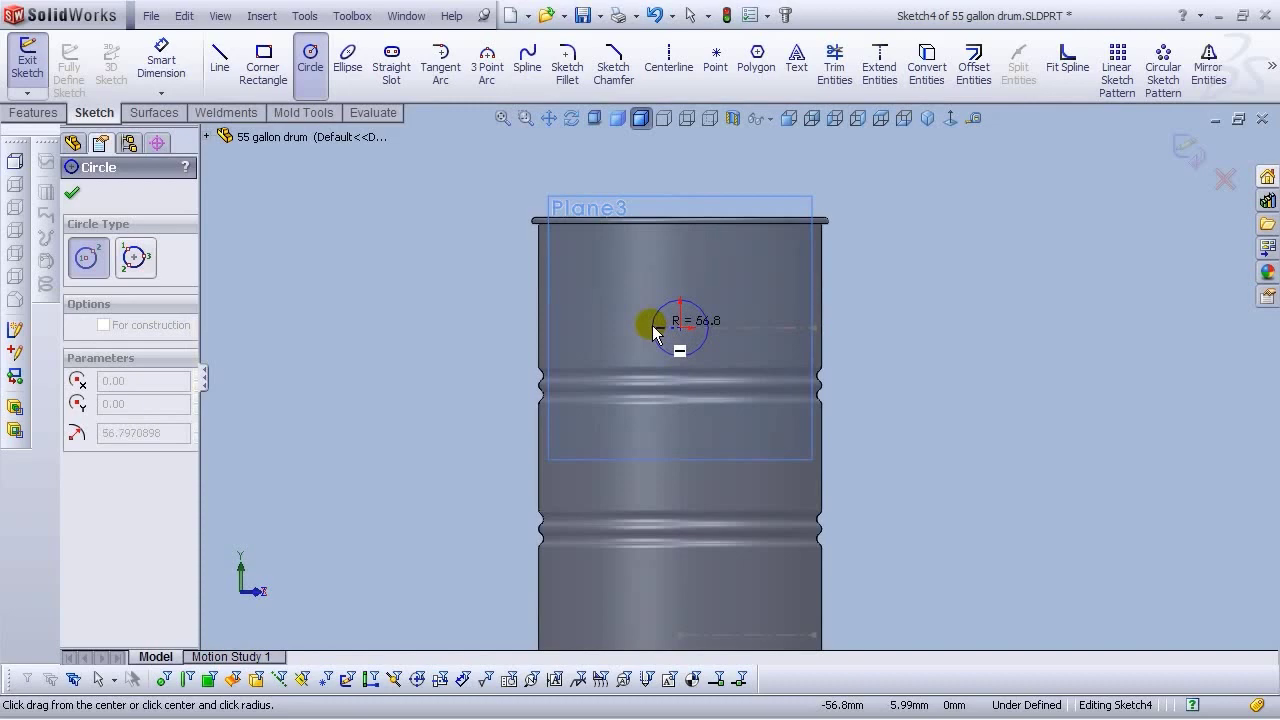
{"action": "left_click", "coordinate": [663, 333]}
{"action": "scroll", "coordinate": [697, 336], "scroll_direction": "down", "scroll_amount": 3}
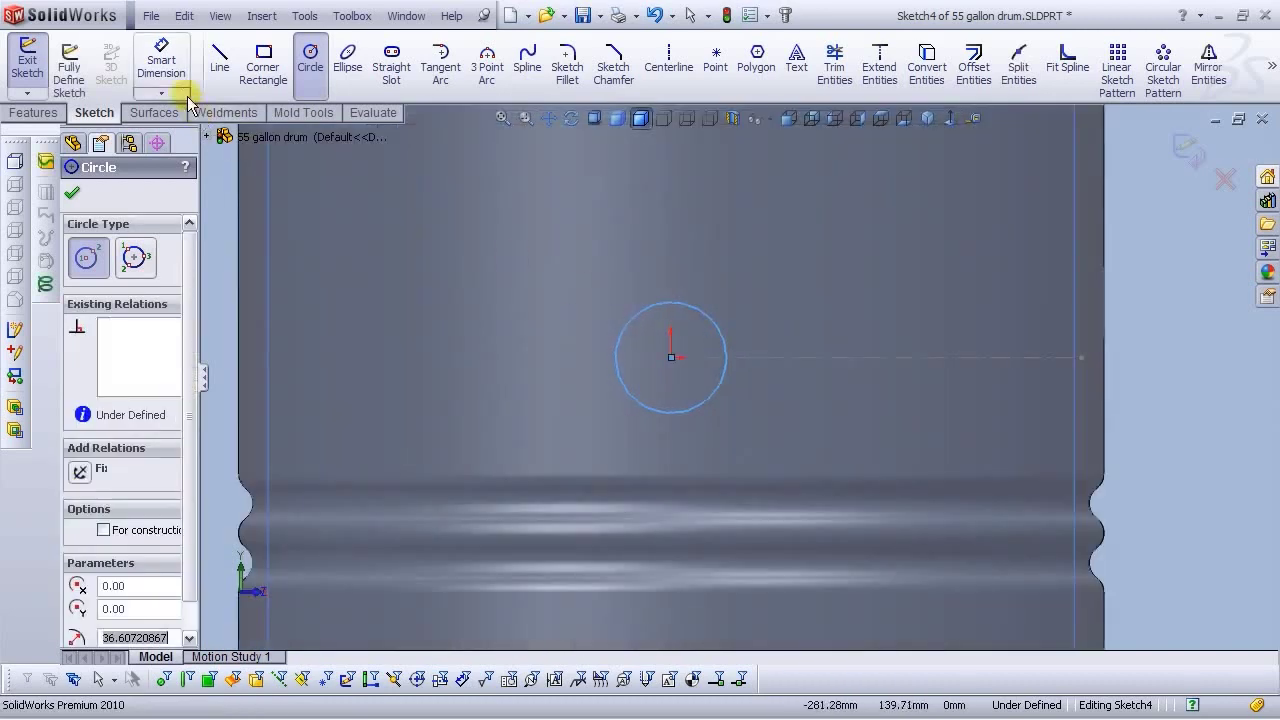
Delete the circle centred on the sketch origin
{"action": "left_click", "coordinate": [161, 62]}
{"action": "left_click", "coordinate": [634, 330]}
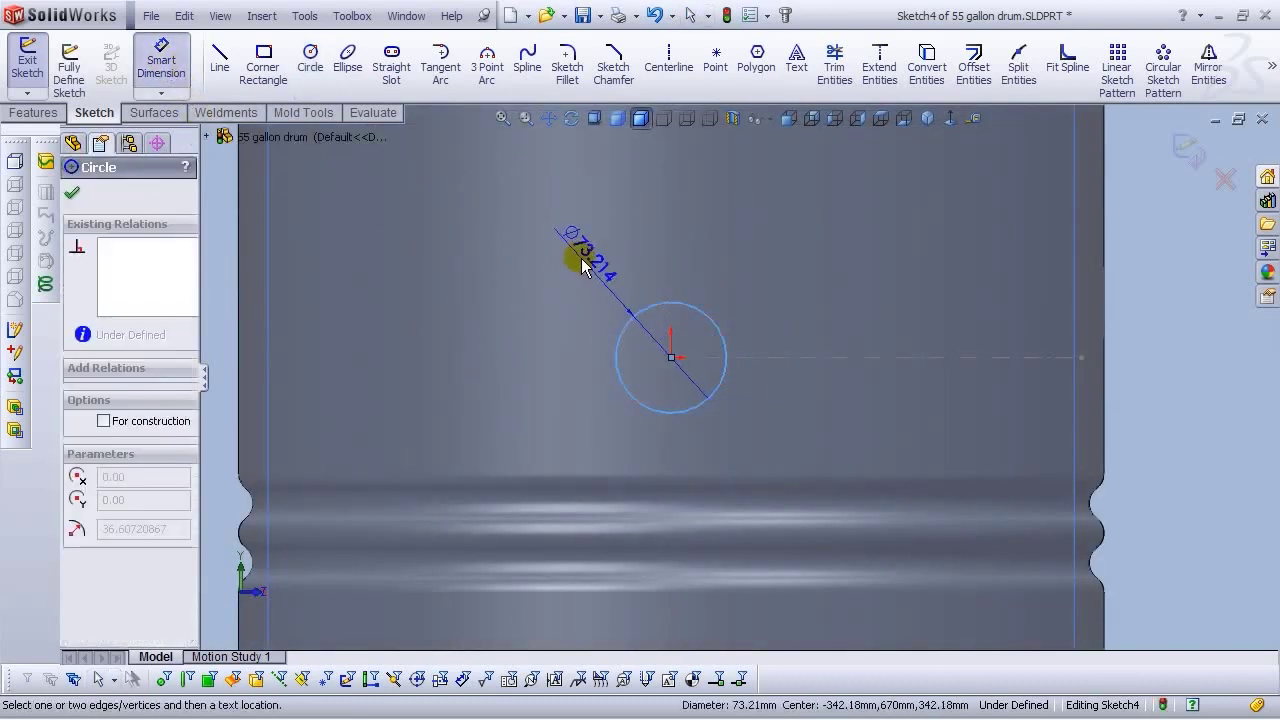
{"action": "key", "text": "Escape"}
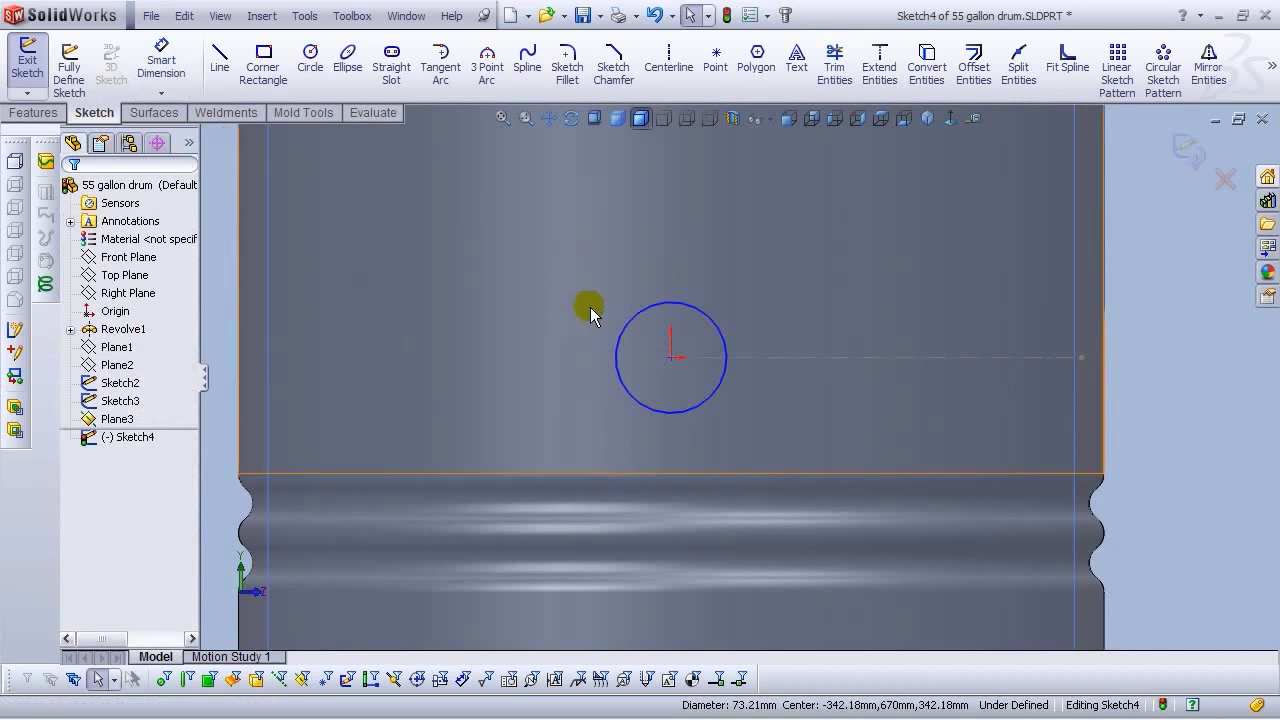
{"action": "left_click", "coordinate": [700, 320]}
{"action": "key", "text": "Delete"}
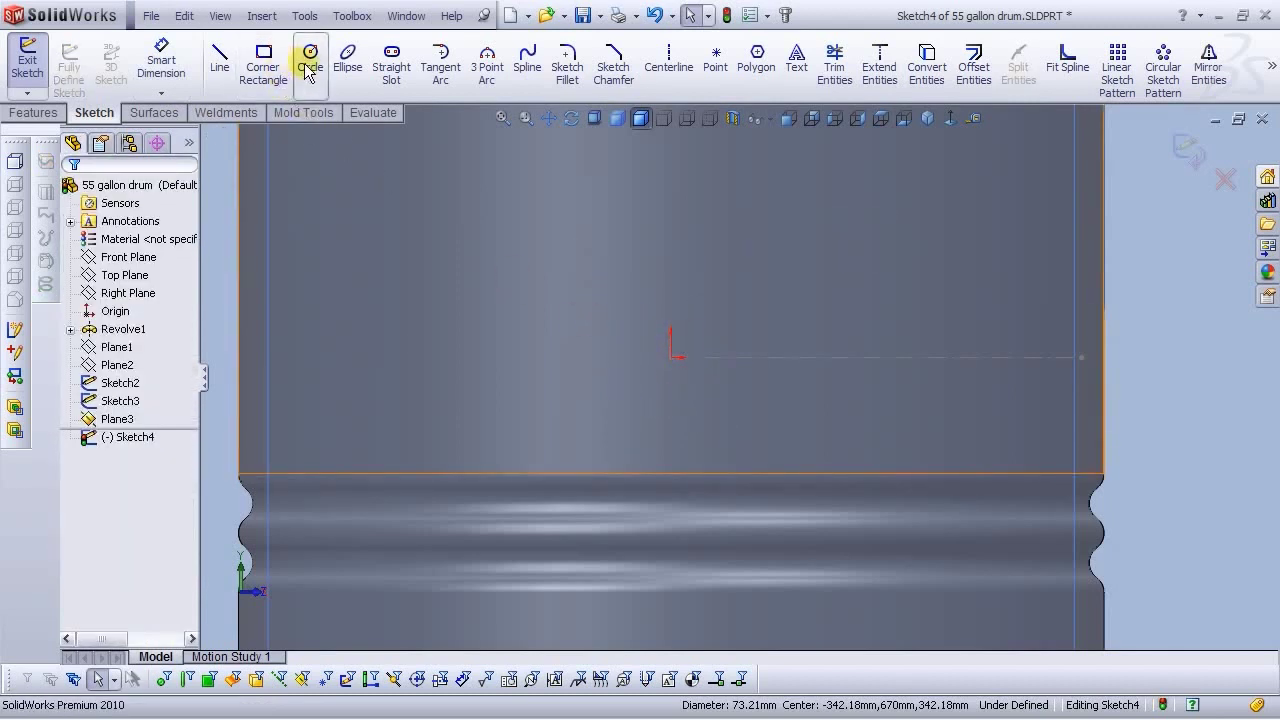
Draw a circle about 44 mm left of the origin and level with it, and set its diameter to 12 mm
{"action": "left_click", "coordinate": [308, 66]}
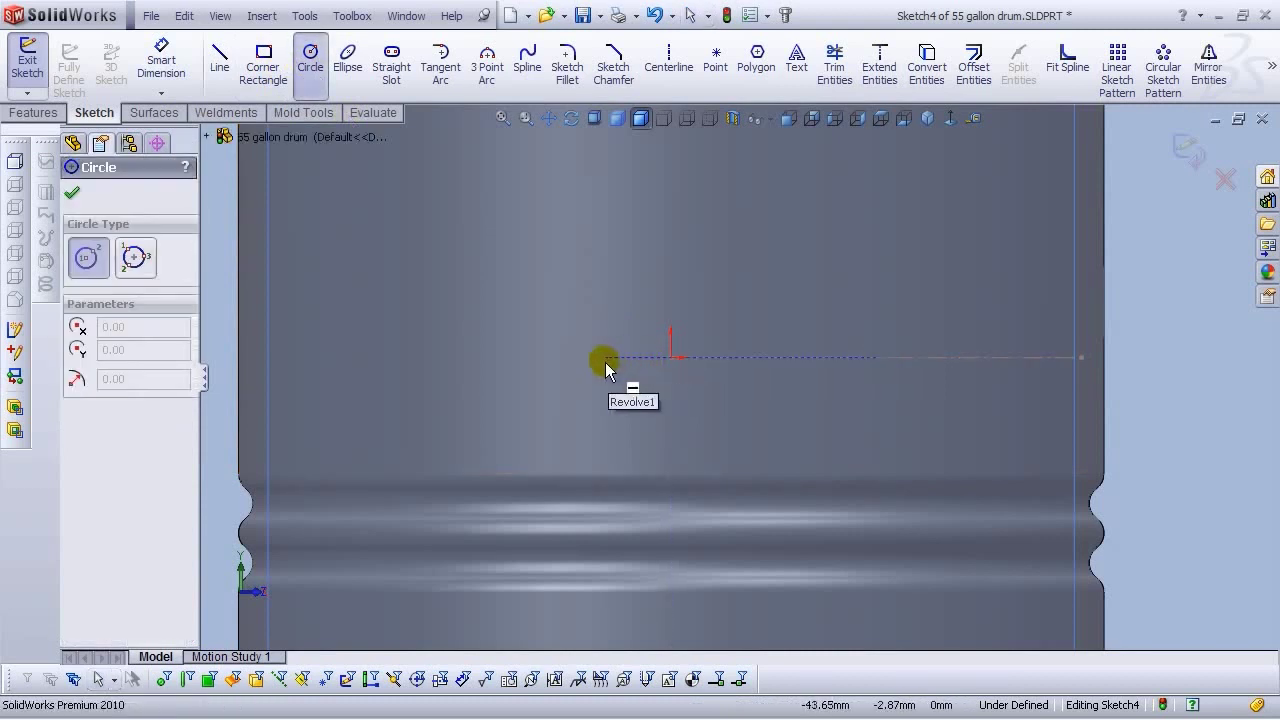
{"action": "left_click", "coordinate": [605, 362]}
{"action": "left_click", "coordinate": [584, 362]}
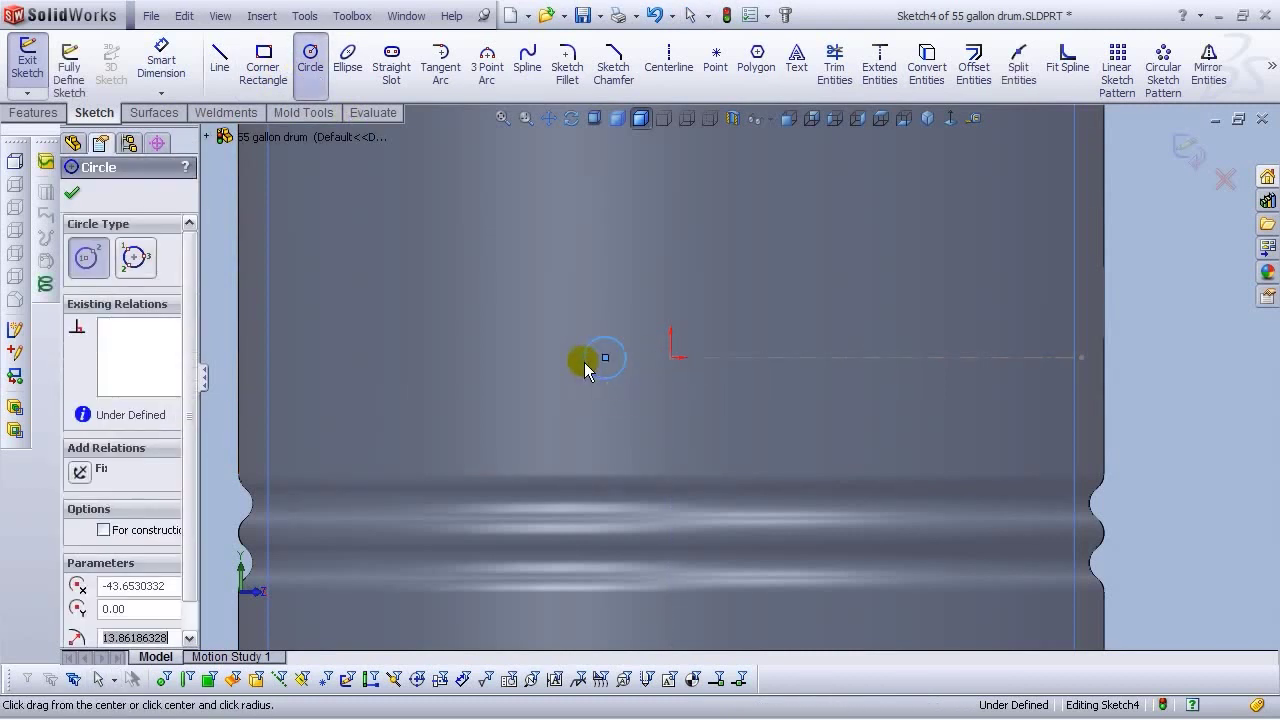
{"action": "left_click", "coordinate": [161, 78]}
{"action": "left_click", "coordinate": [606, 340]}
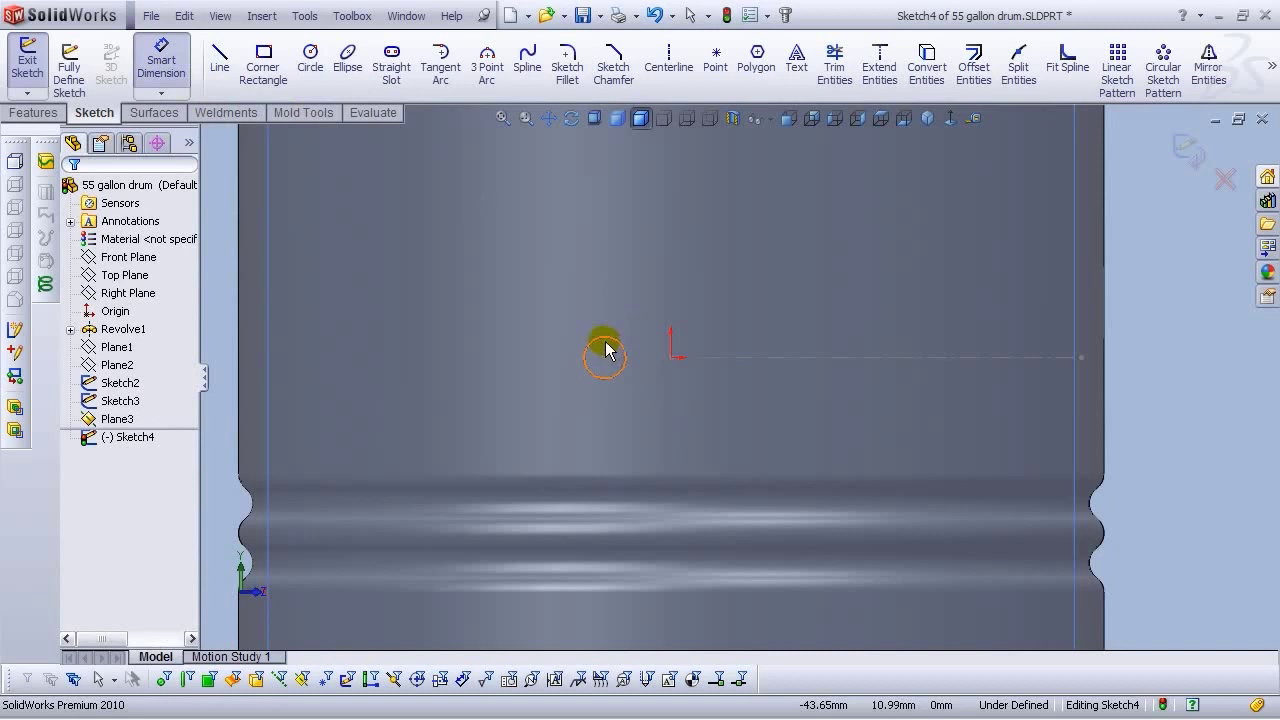
{"action": "left_click", "coordinate": [549, 312]}
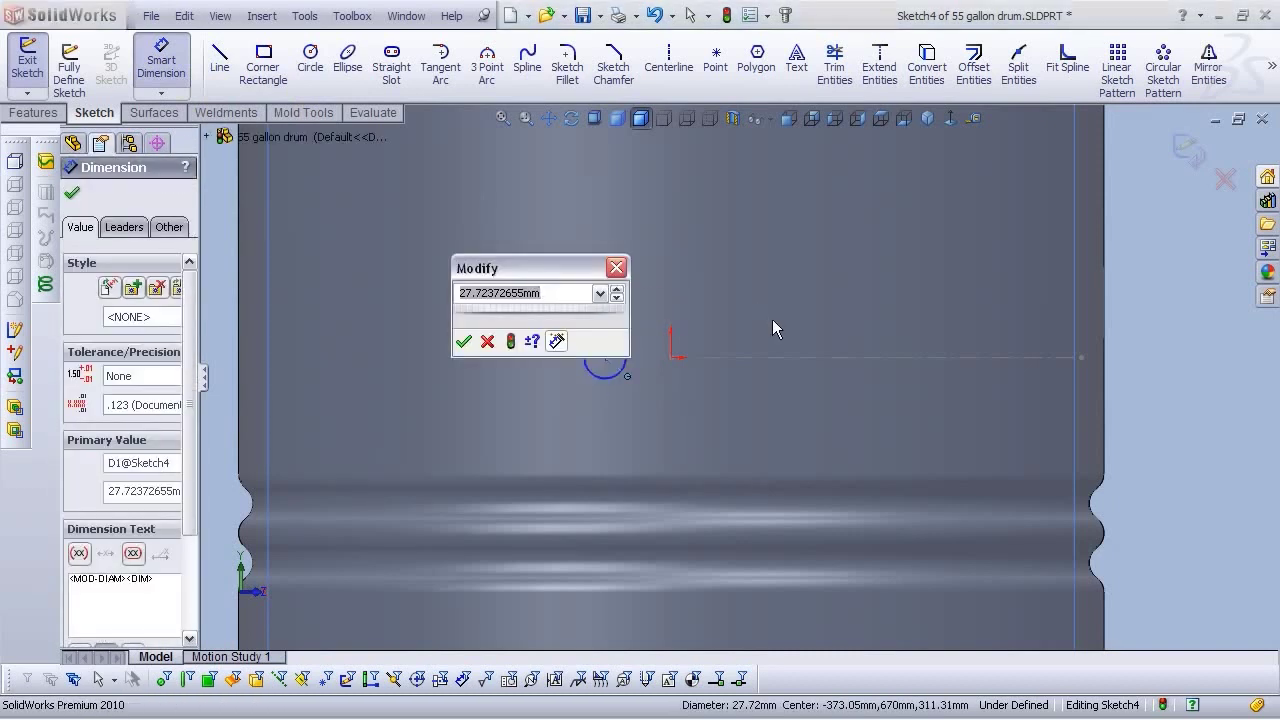
{"action": "type", "text": "12"}
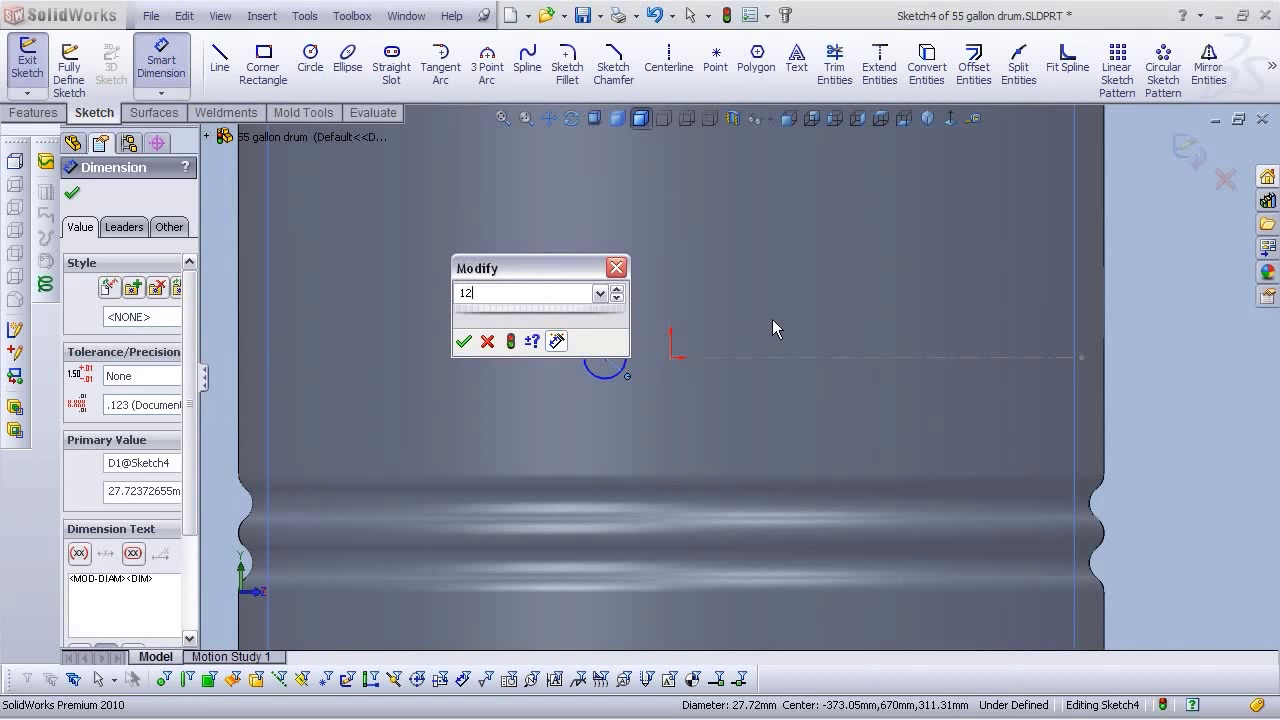
{"action": "key", "text": "Return"}
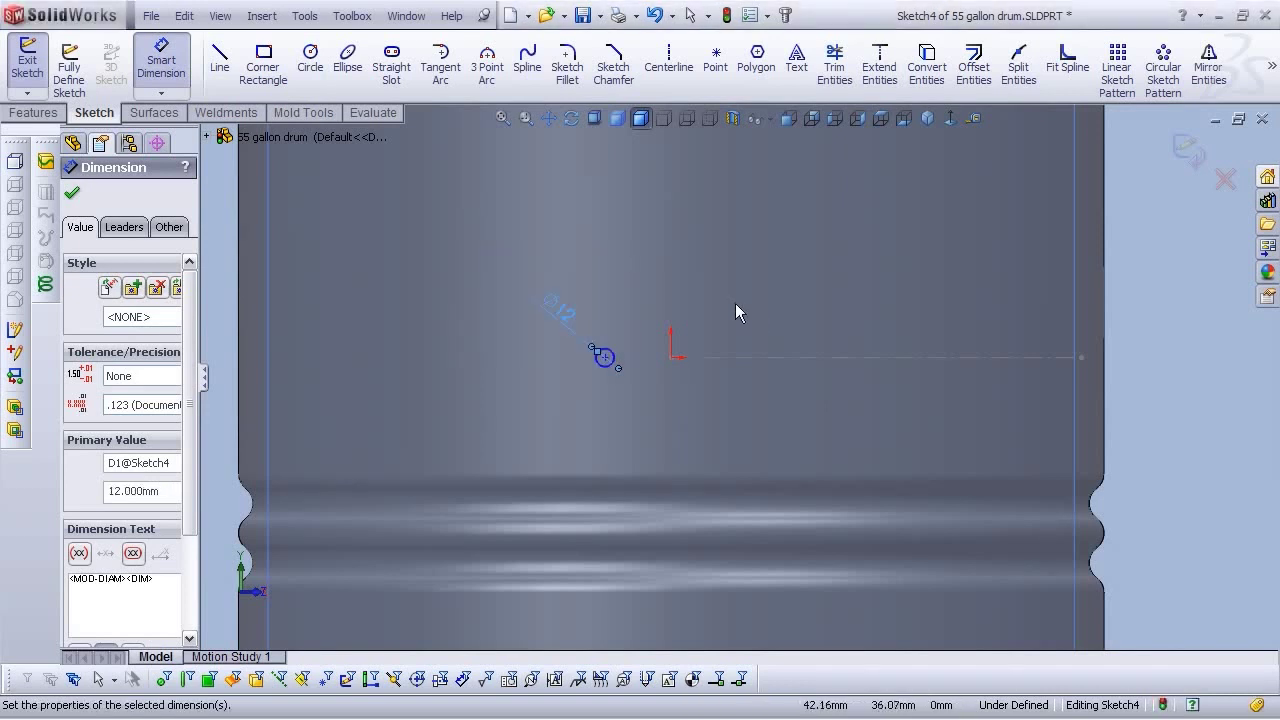
Draw a second circle on the horizontal centerline about 57 mm right of the origin and set its diameter to 12 mm
{"action": "left_click", "coordinate": [310, 58]}
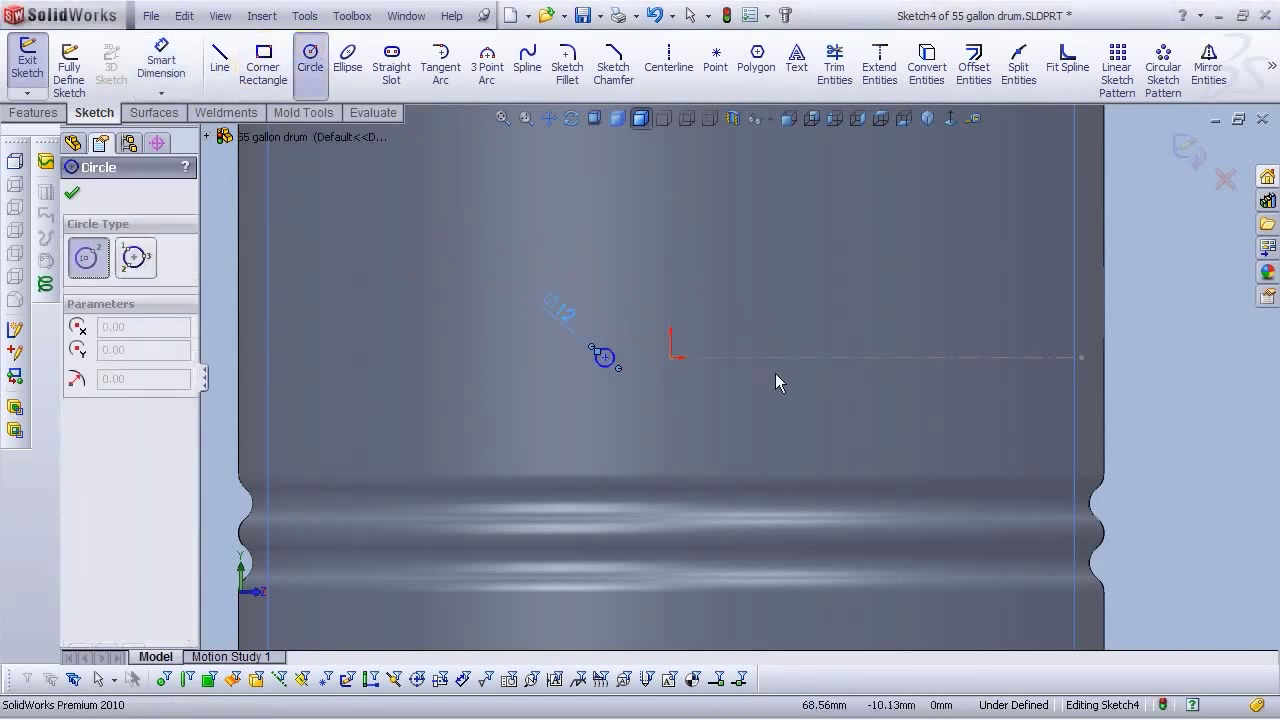
{"action": "left_click", "coordinate": [757, 357]}
{"action": "left_click", "coordinate": [741, 360]}
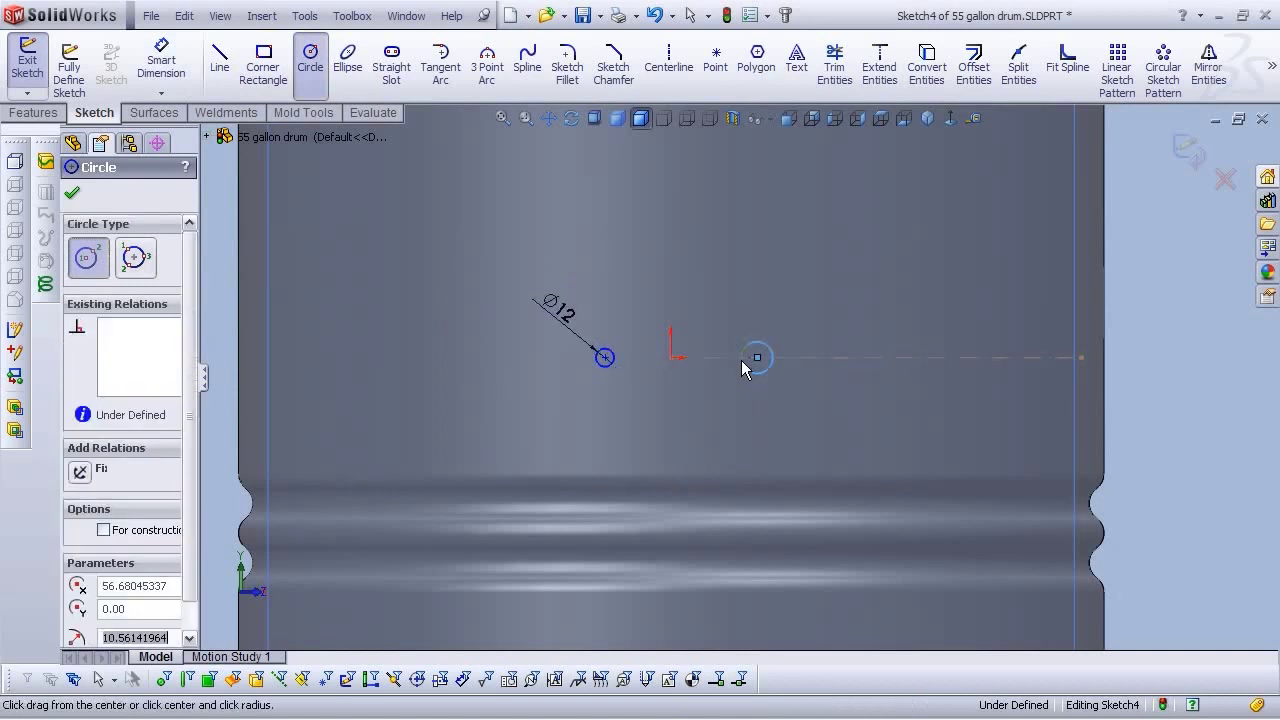
{"action": "left_click", "coordinate": [161, 60]}
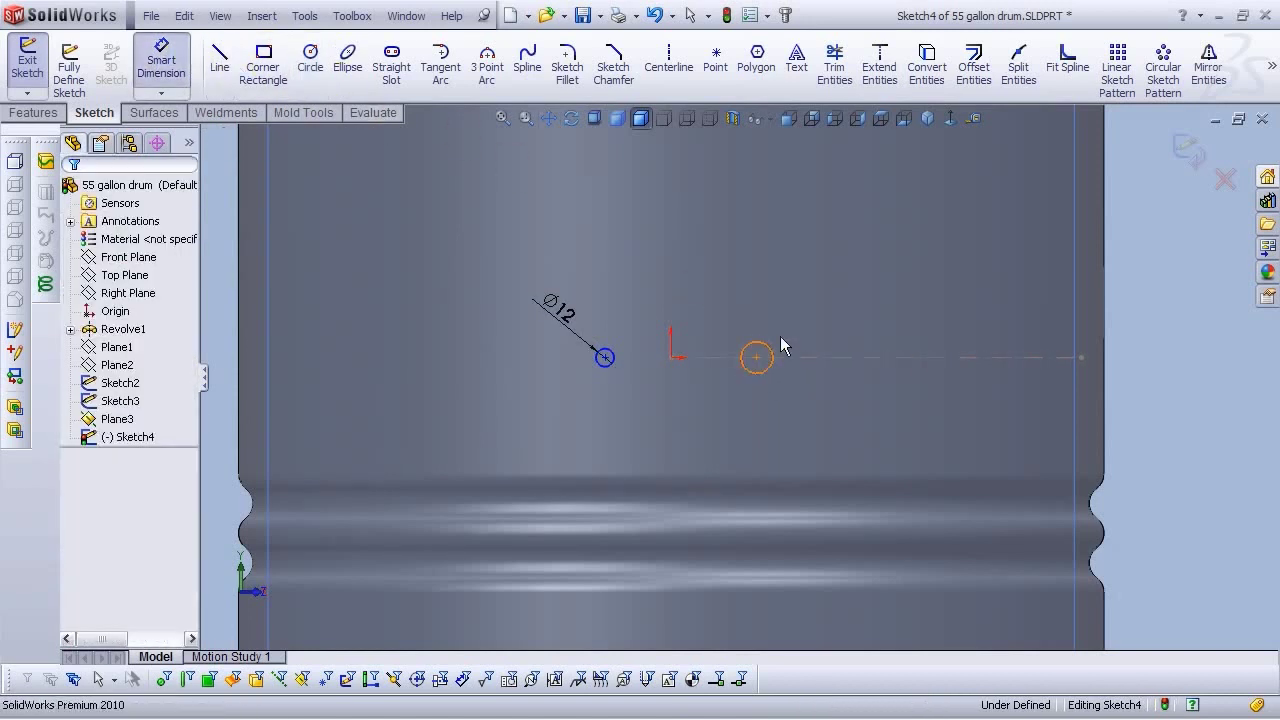
{"action": "left_click", "coordinate": [775, 345]}
{"action": "left_click", "coordinate": [786, 318]}
{"action": "type", "text": "12"}
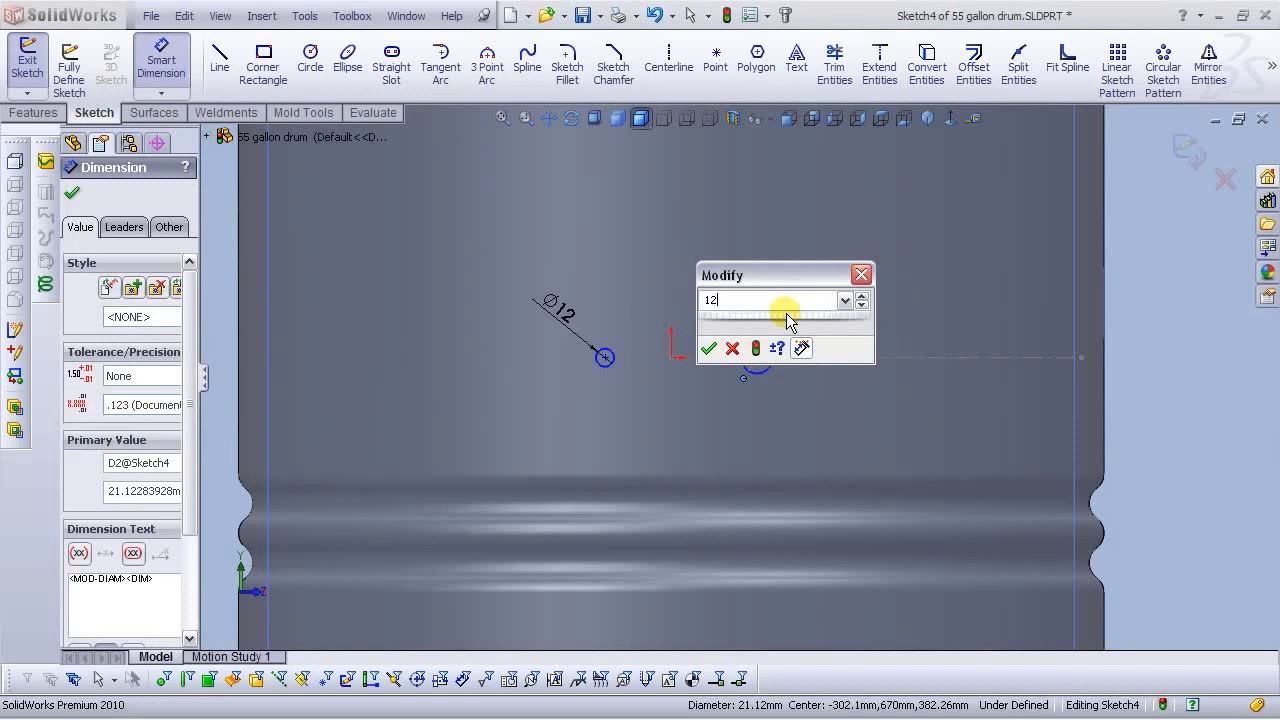
{"action": "key", "text": "Return"}
{"action": "key", "text": "Escape"}
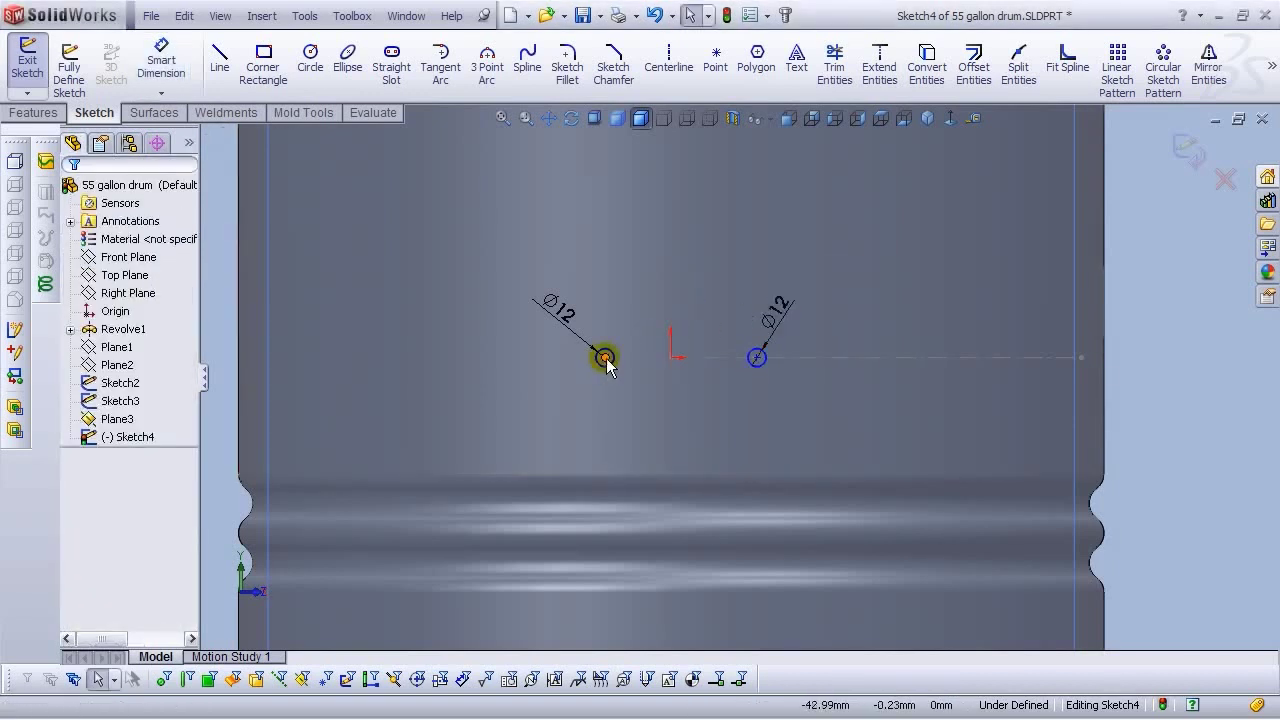
Add a horizontal relation between the centre points of the two 12 mm circles
{"action": "left_click", "coordinate": [605, 358]}
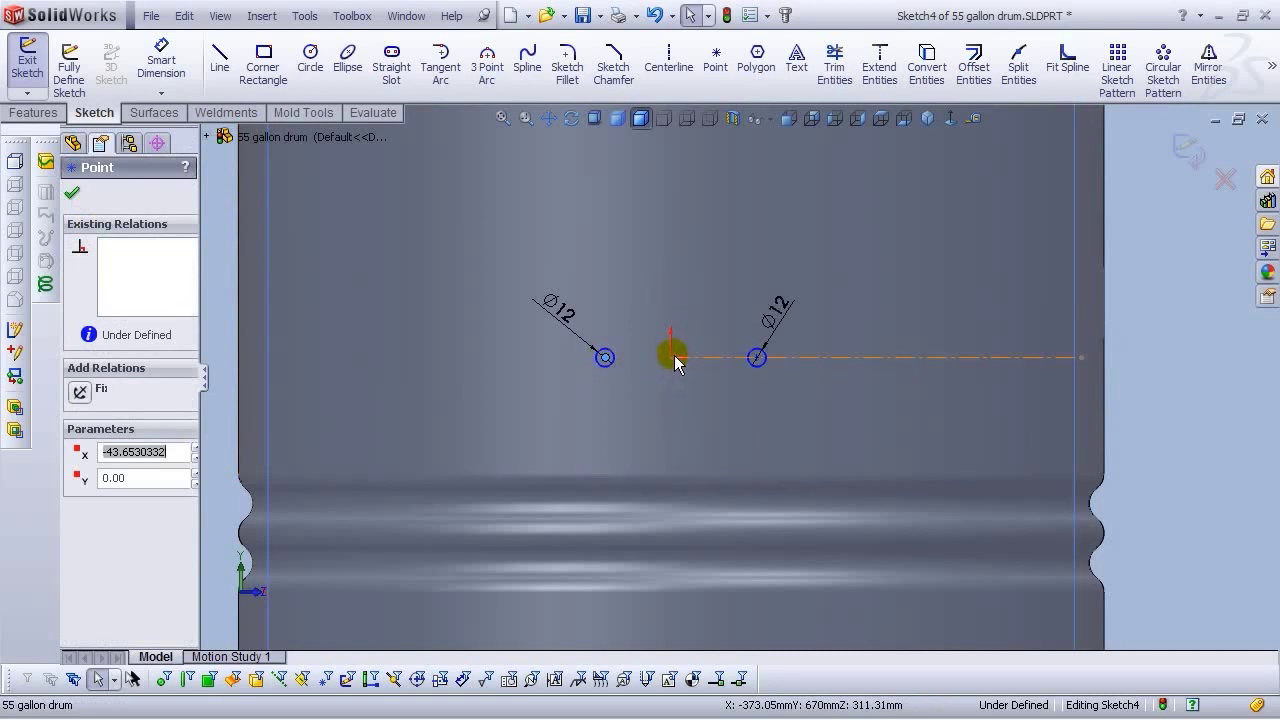
{"action": "left_click", "coordinate": [757, 357], "text": "ctrl"}
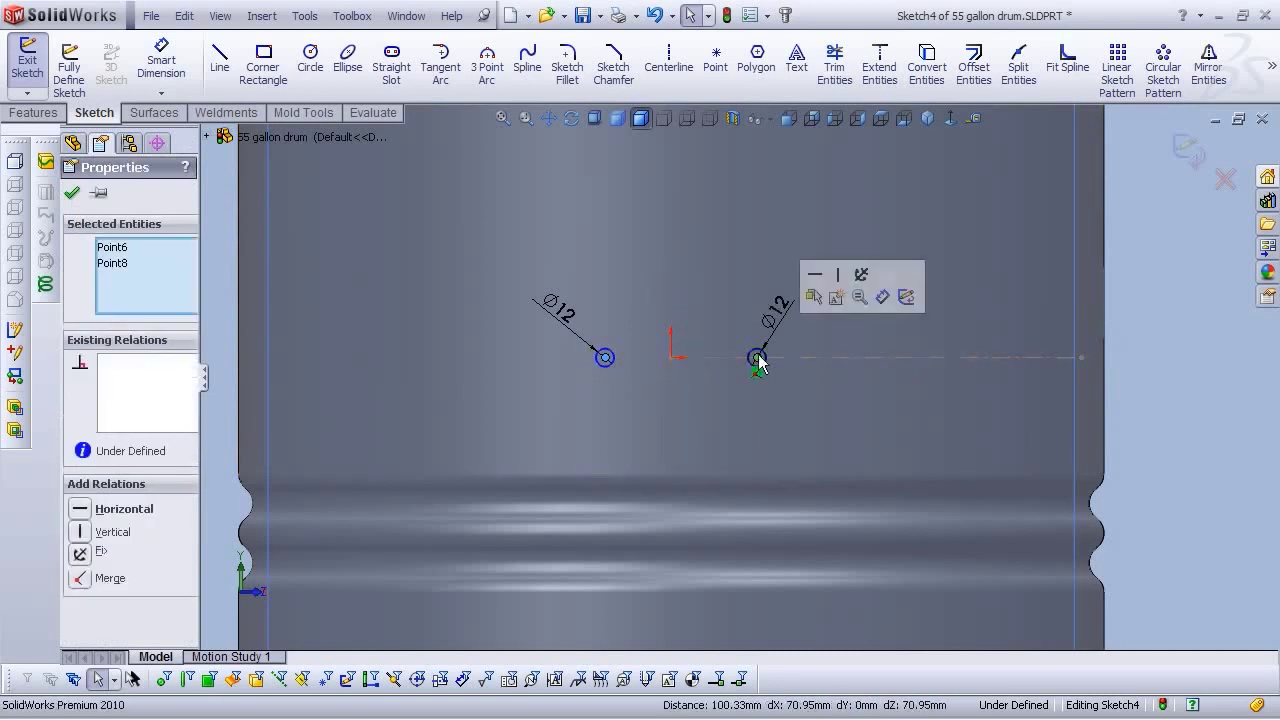
{"action": "left_click", "coordinate": [814, 276]}
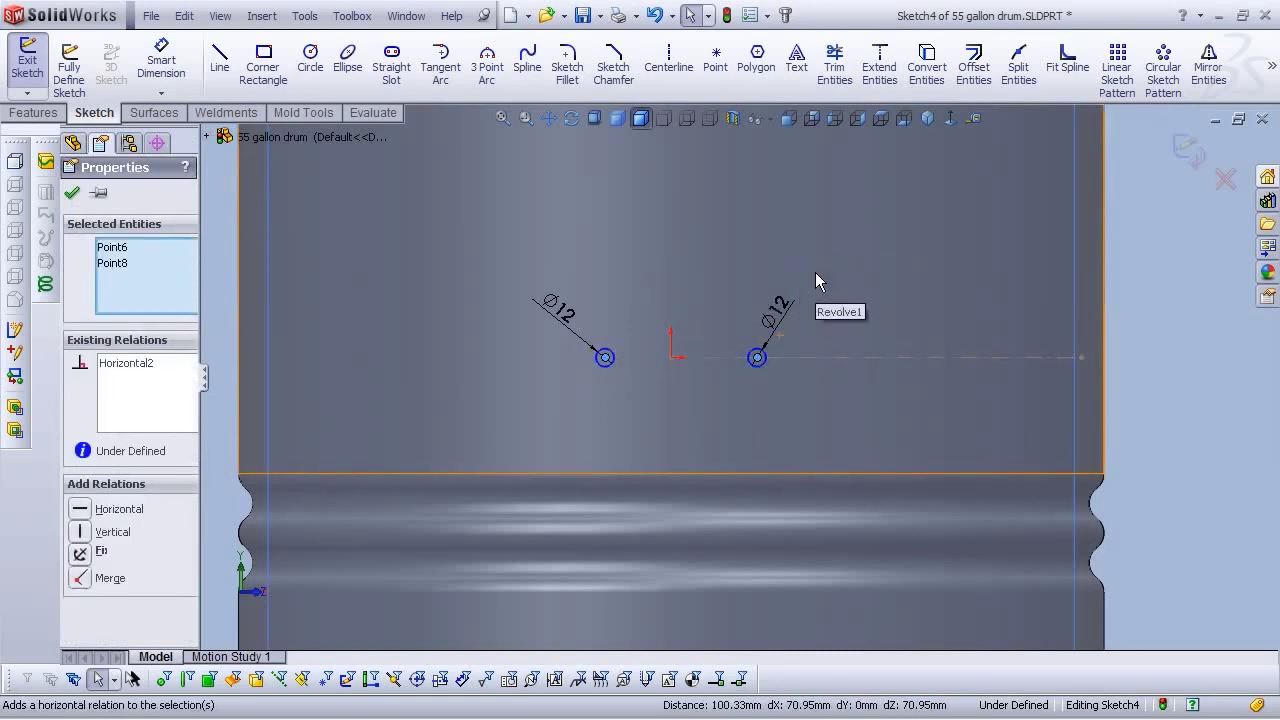
{"action": "left_click", "coordinate": [234, 234]}
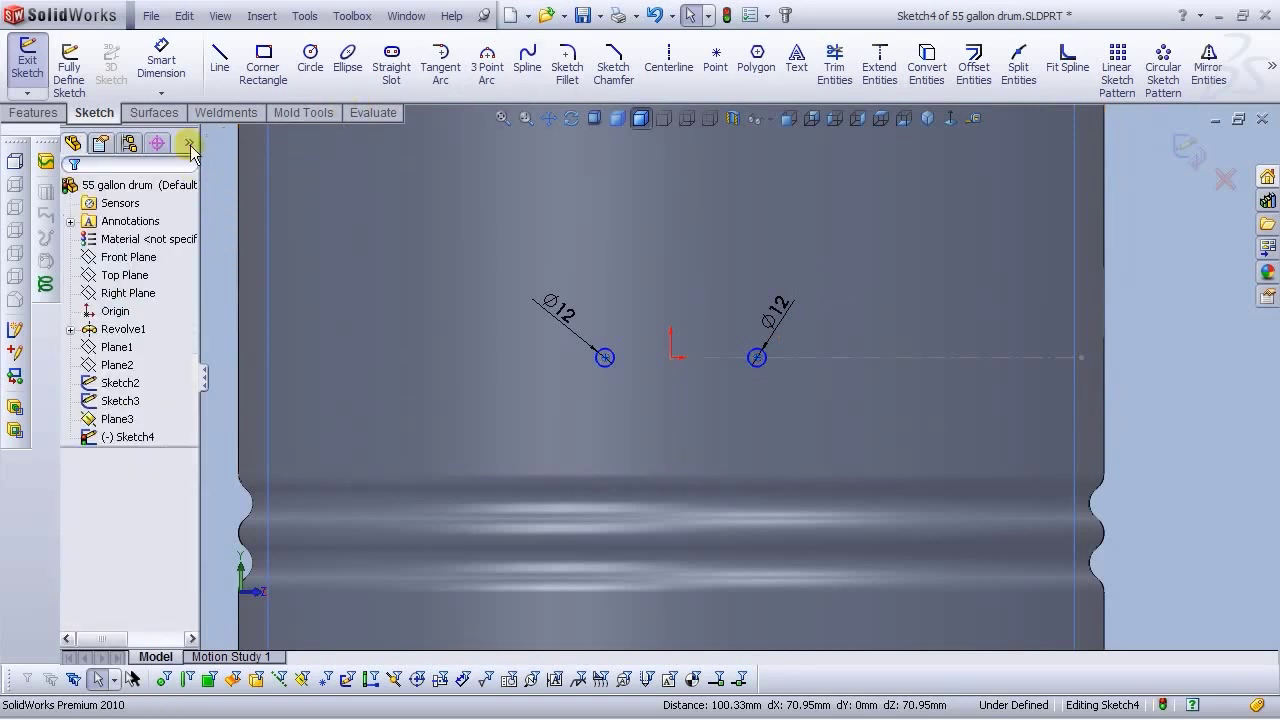
Set the centre-to-centre distance of the two circles to 40 mm and move the pair so it straddles the origin
{"action": "left_click", "coordinate": [162, 70]}
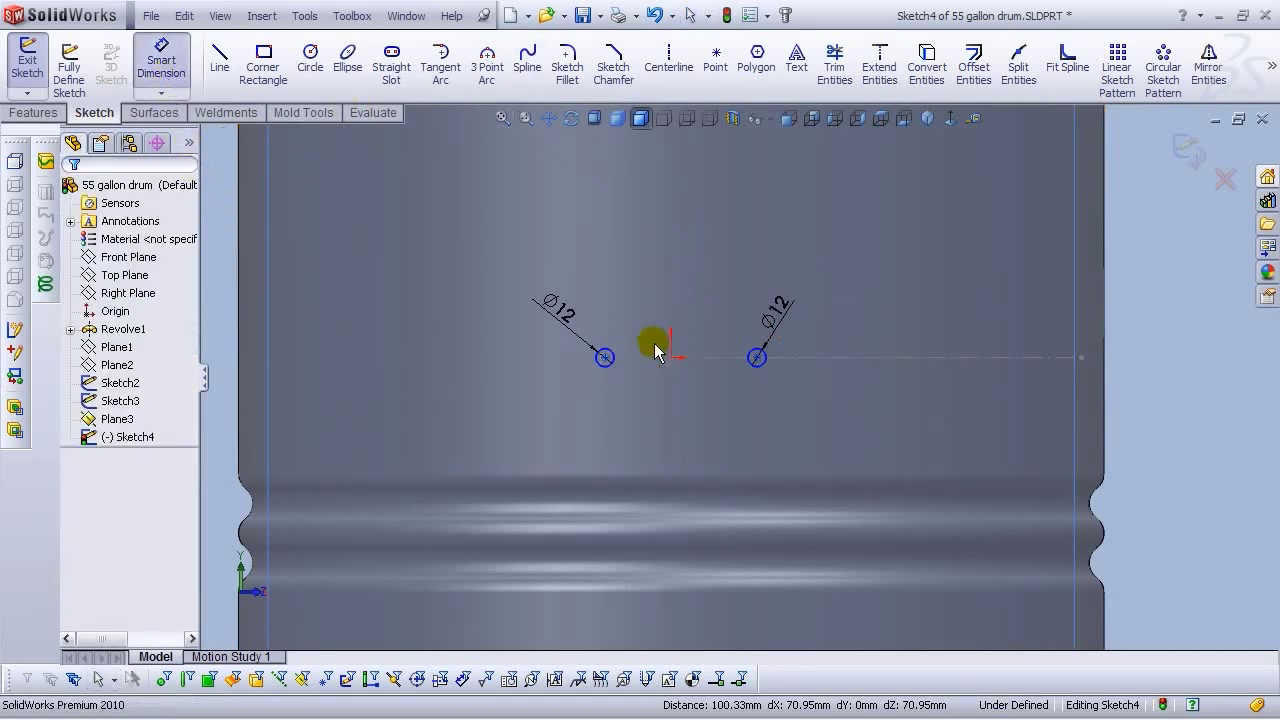
{"action": "left_click", "coordinate": [612, 357]}
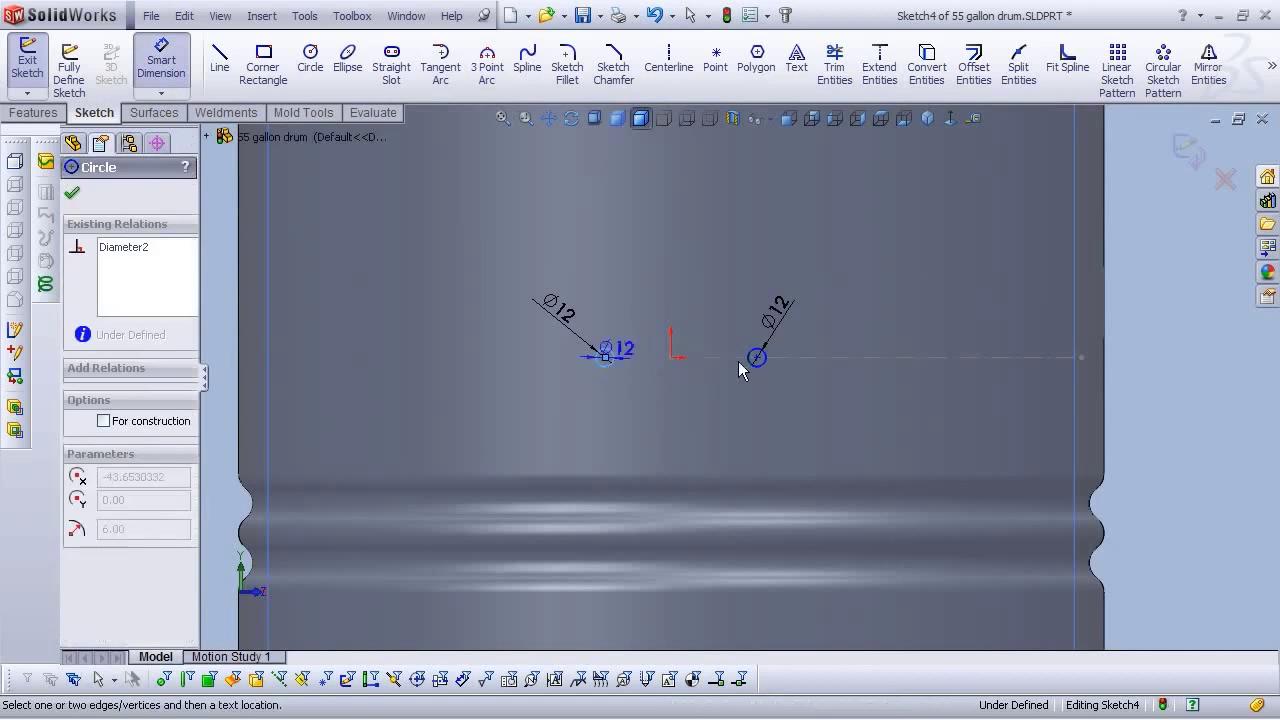
{"action": "left_click", "coordinate": [752, 360]}
{"action": "left_click", "coordinate": [695, 243]}
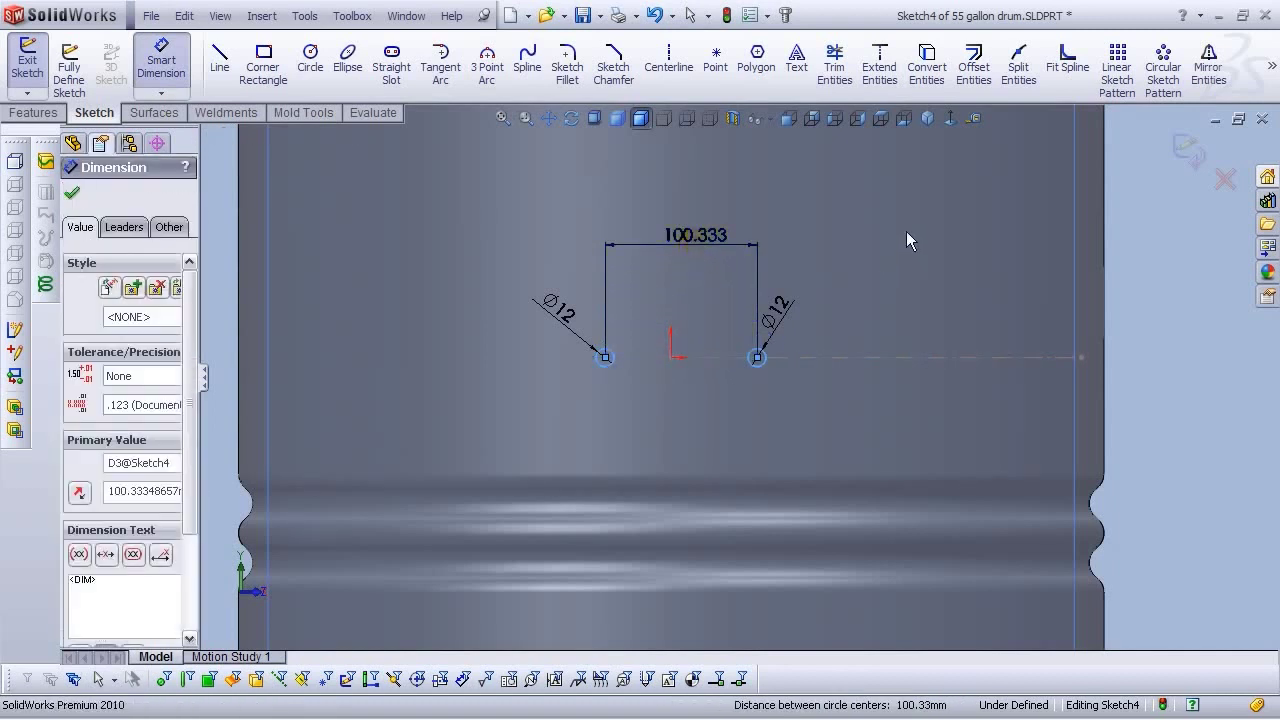
{"action": "type", "text": "40"}
{"action": "key", "text": "Return"}
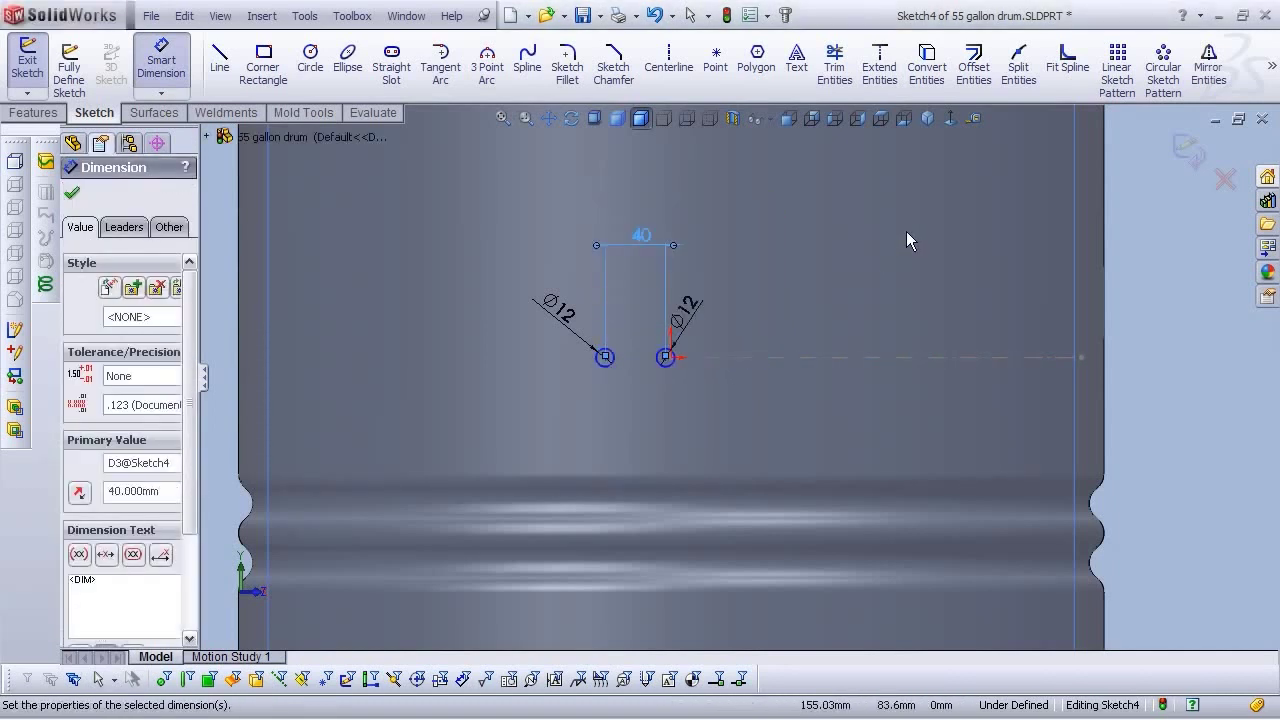
{"action": "key", "text": "Escape"}
{"action": "scroll", "coordinate": [714, 250], "scroll_direction": "down", "scroll_amount": 2}
{"action": "left_click_drag", "start_coordinate": [661, 400], "coordinate": [716, 401]}
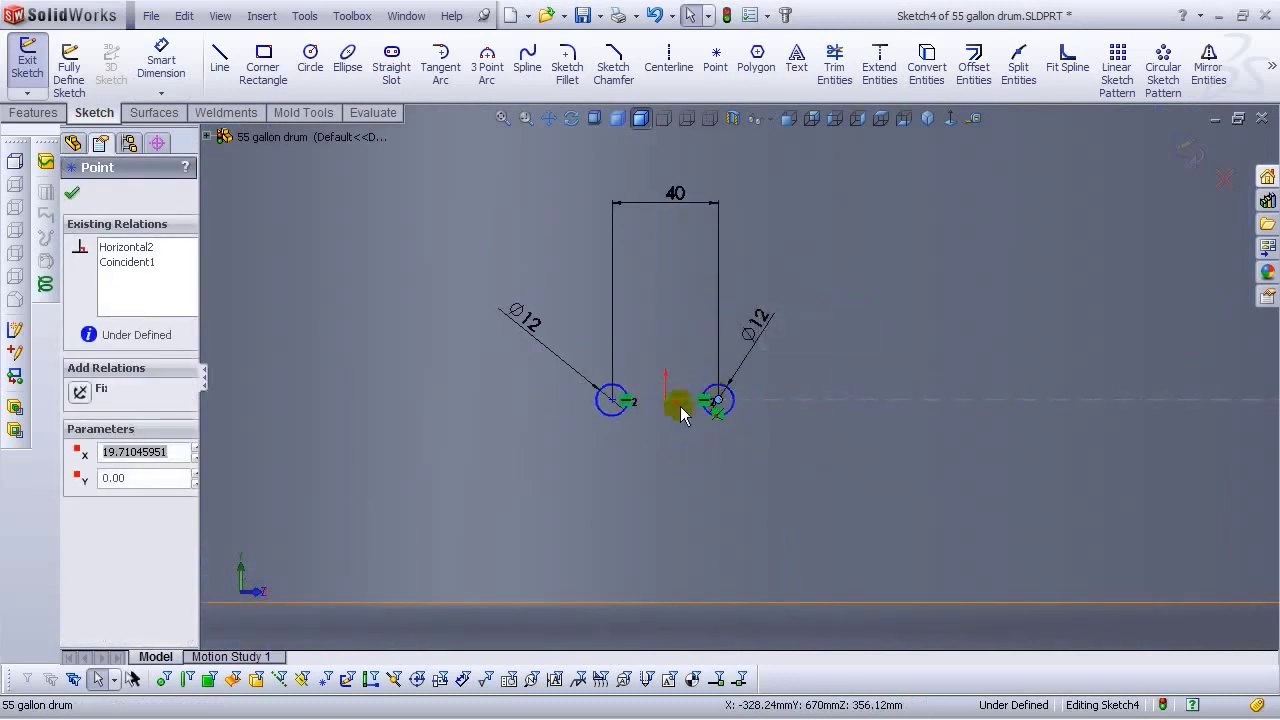
{"action": "left_click", "coordinate": [188, 64]}
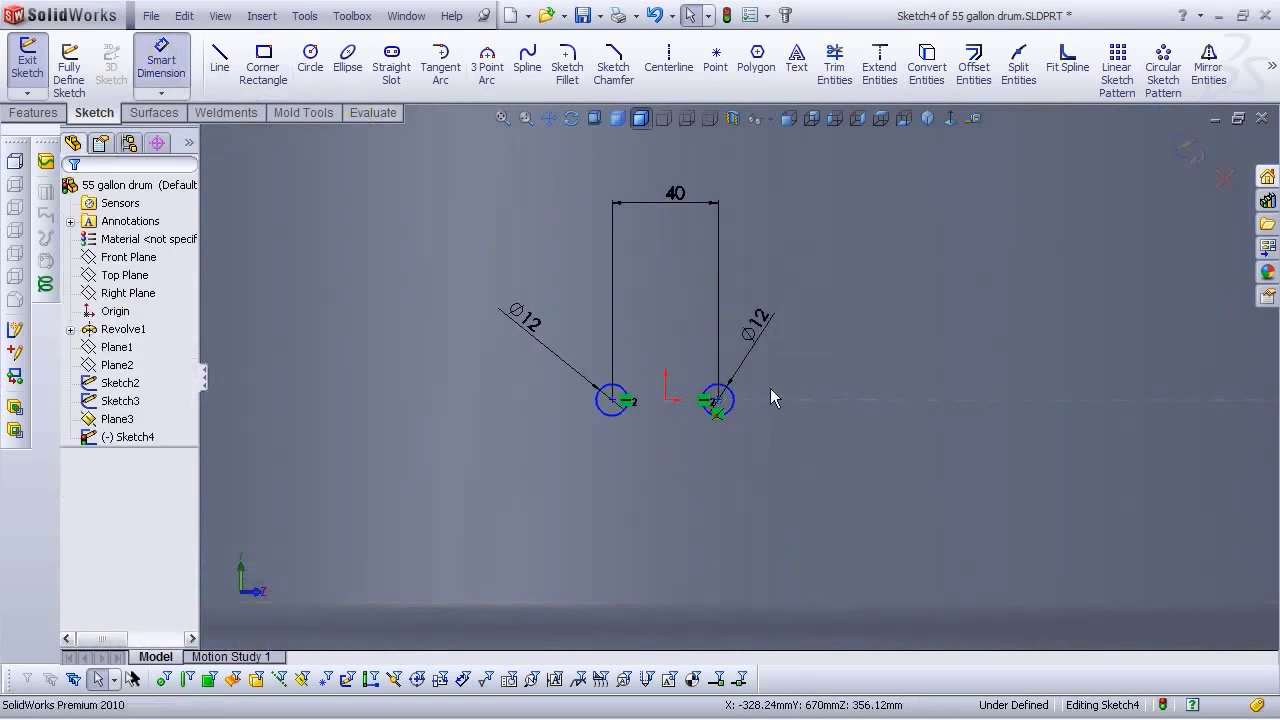
{"action": "left_click", "coordinate": [624, 404]}
{"action": "key", "text": "Escape"}
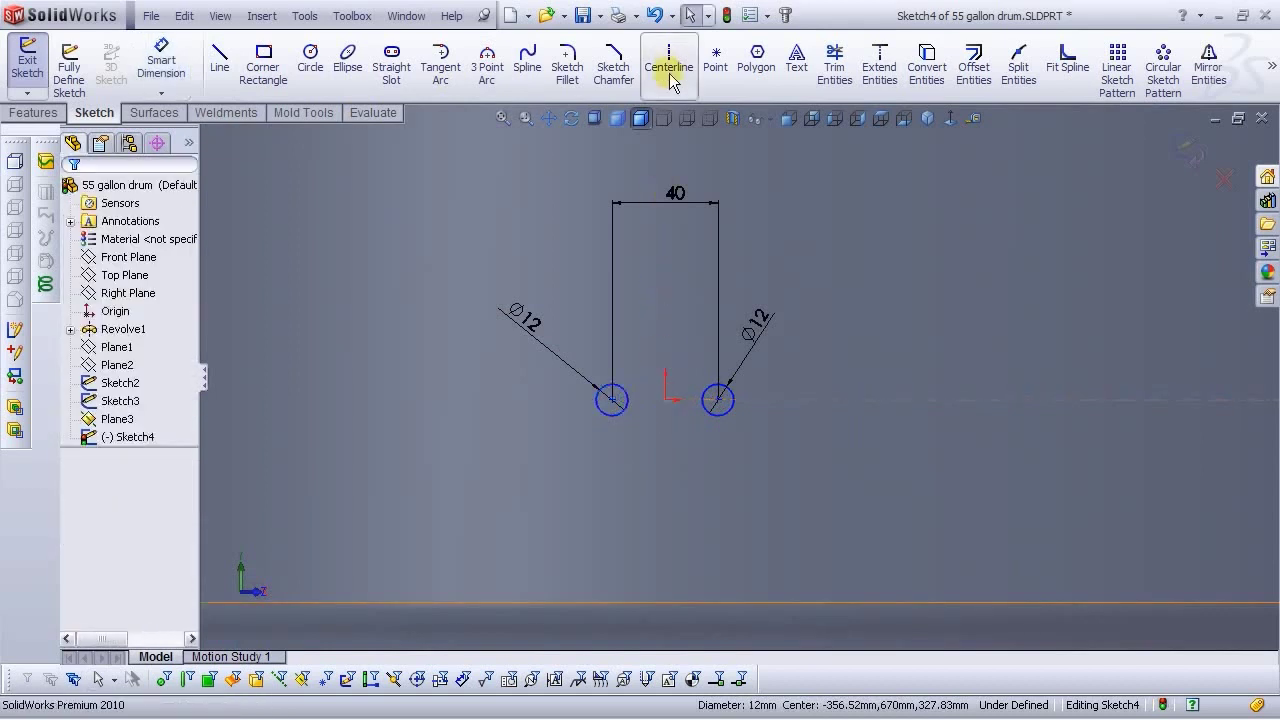
Draw a vertical centerline about 54 mm long upward from the sketch origin
{"action": "left_click", "coordinate": [670, 70]}
{"action": "left_click", "coordinate": [667, 399]}
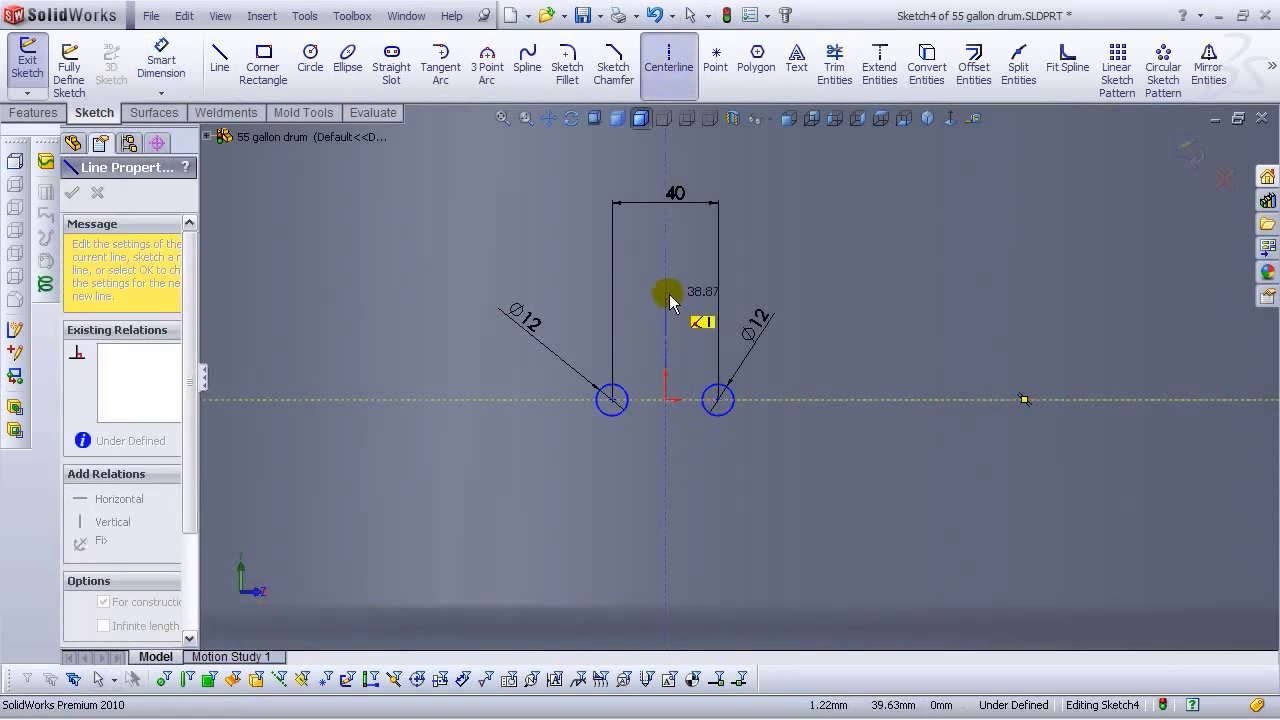
{"action": "left_click", "coordinate": [669, 257]}
{"action": "right_click", "coordinate": [671, 257]}
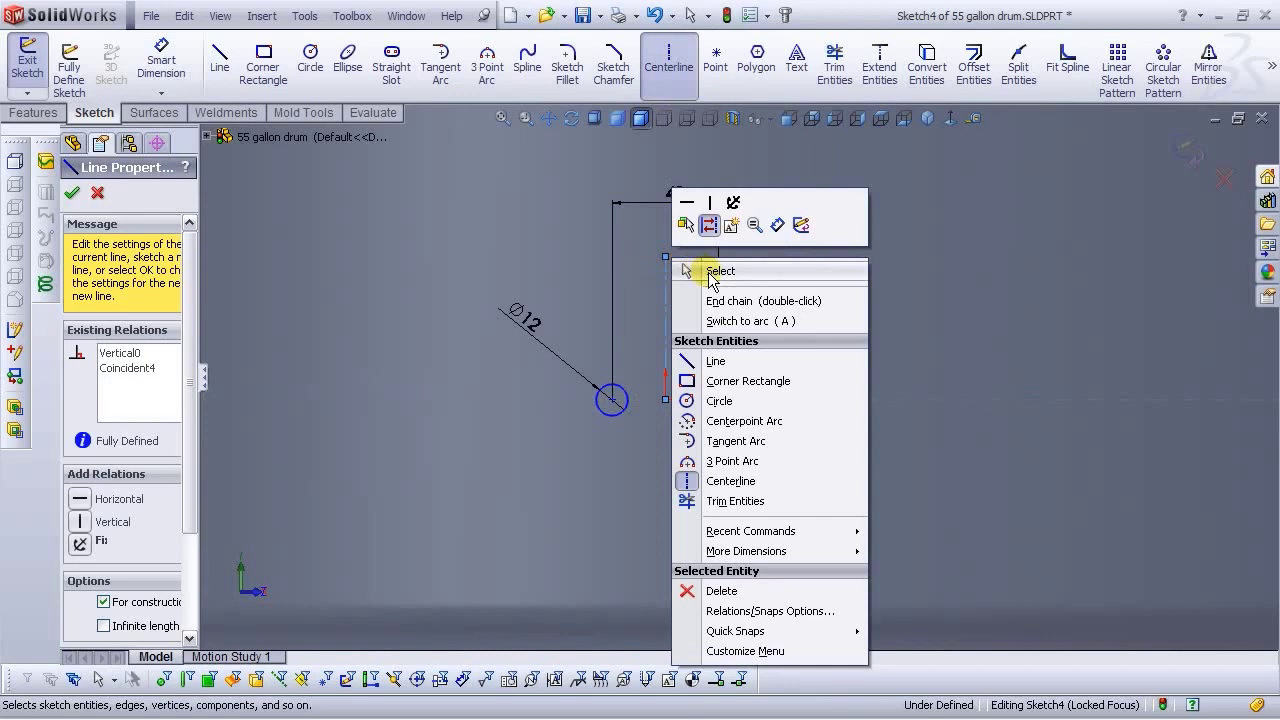
{"action": "left_click", "coordinate": [700, 266]}
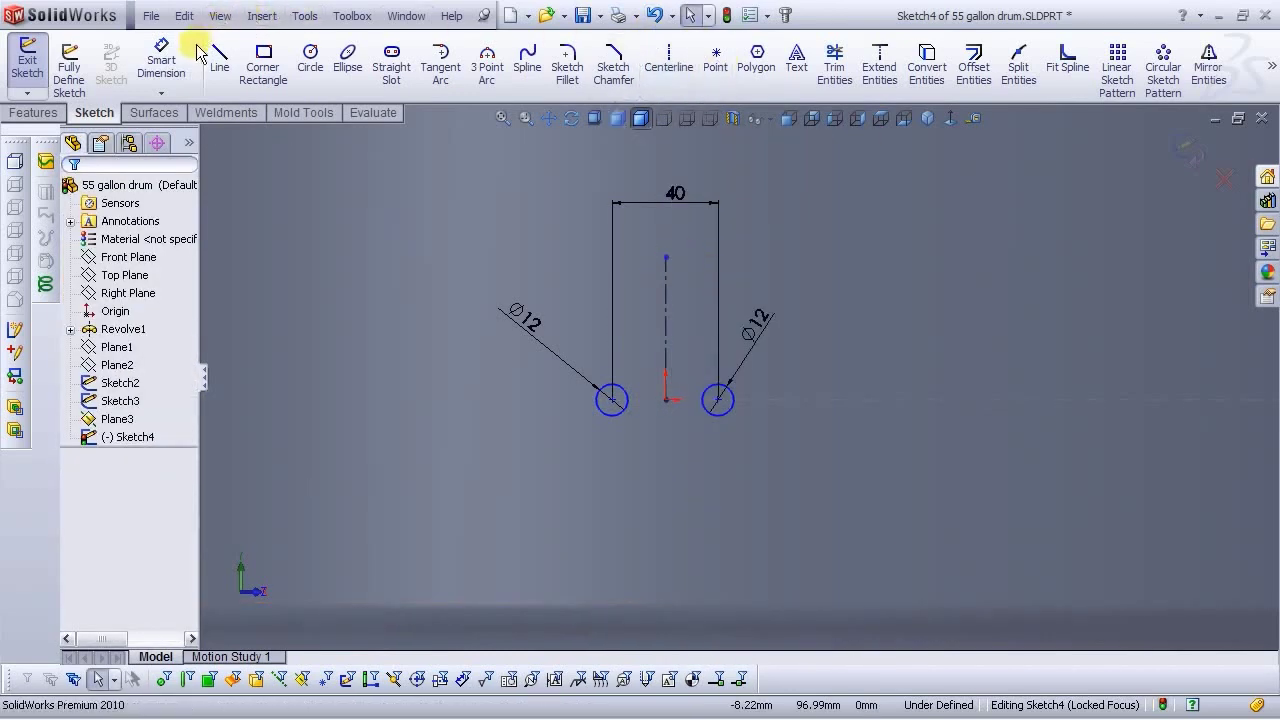
Dimension the left circle's centre 20 mm from the vertical centerline
{"action": "left_click", "coordinate": [172, 75]}
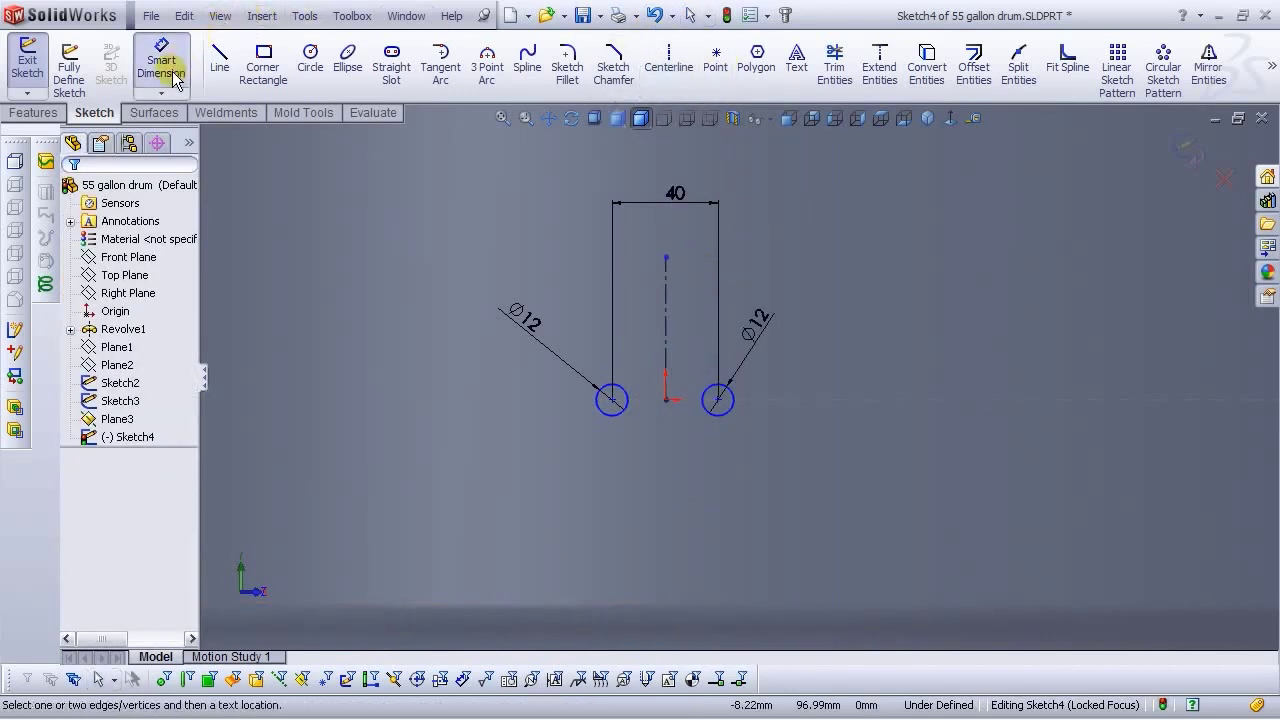
{"action": "left_click", "coordinate": [630, 400]}
{"action": "left_click", "coordinate": [665, 318]}
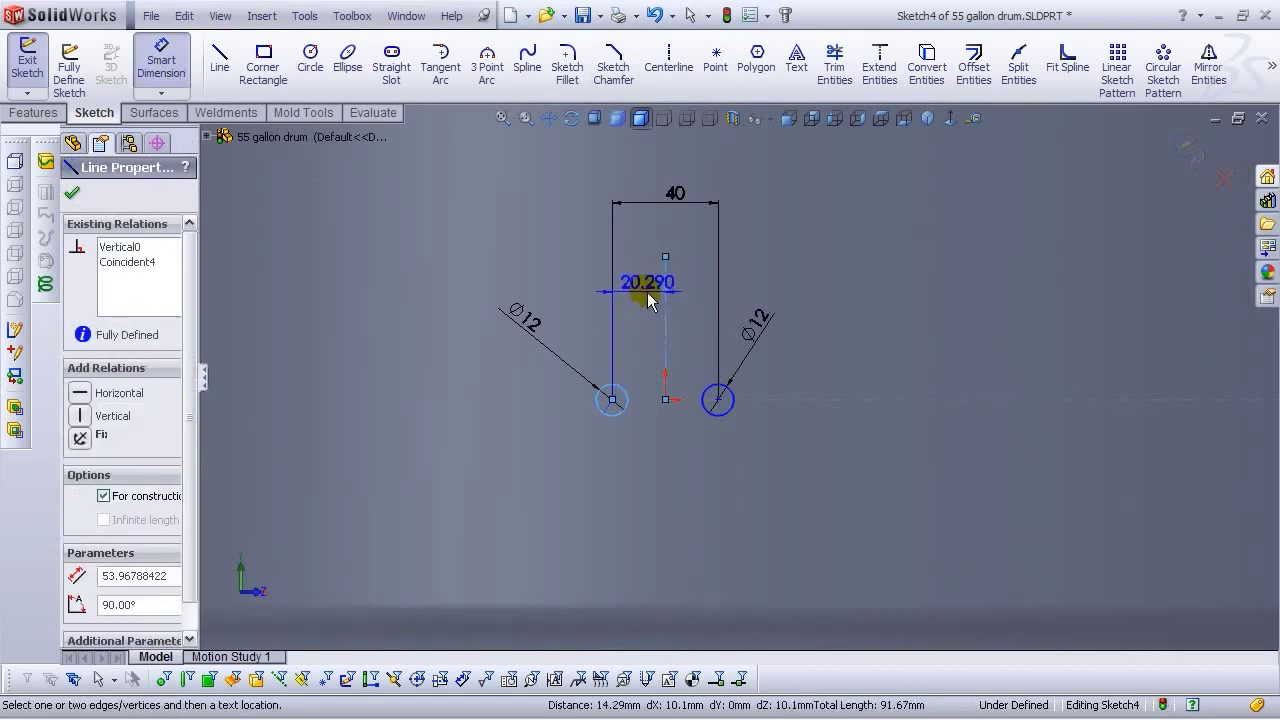
{"action": "left_click", "coordinate": [651, 290]}
{"action": "type", "text": "20"}
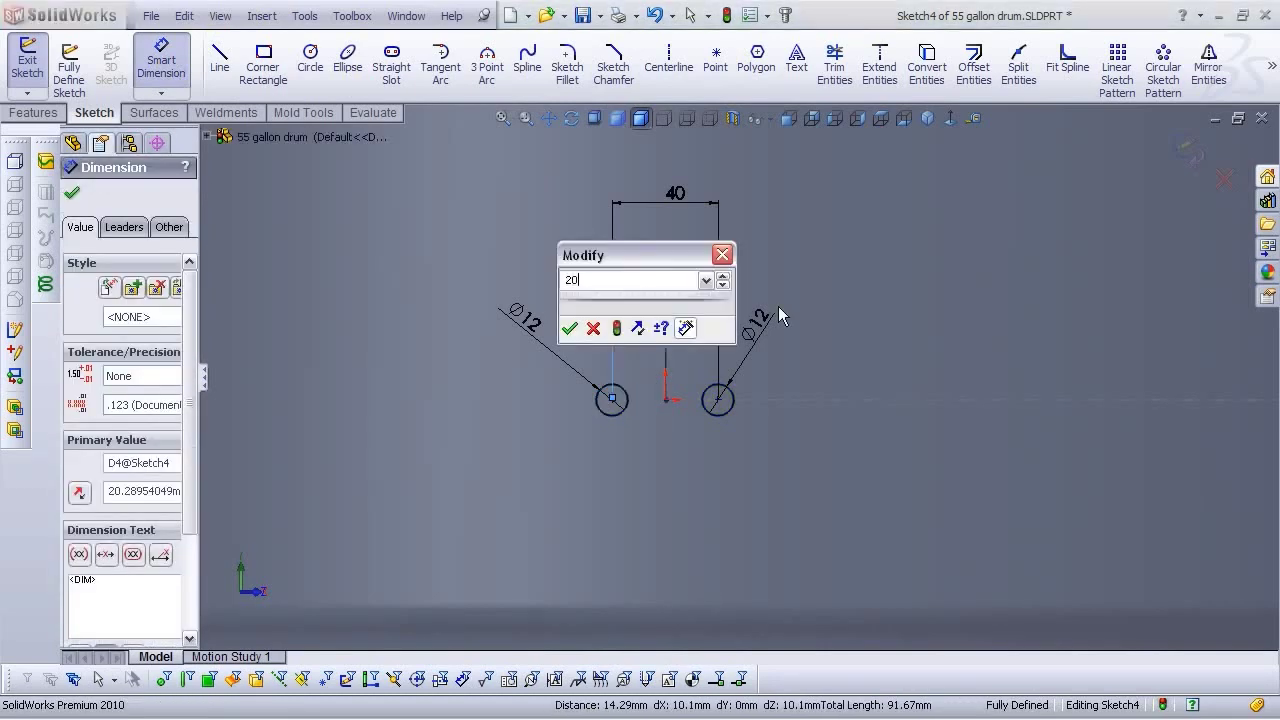
{"action": "key", "text": "Return"}
{"action": "key", "text": "Escape"}
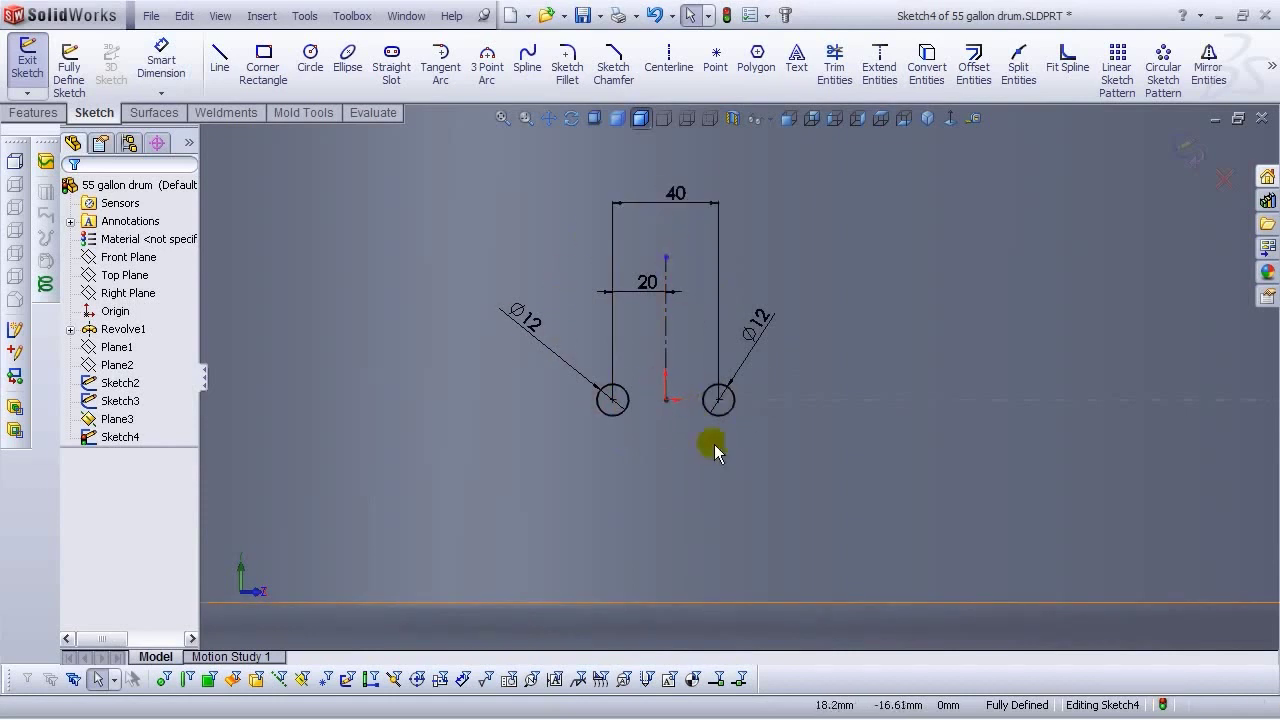
Finish the sketch and cut the two 12 mm circles through the drum wall with a Through All Extruded Cut
{"action": "scroll", "coordinate": [769, 497], "scroll_direction": "up", "scroll_amount": 7}
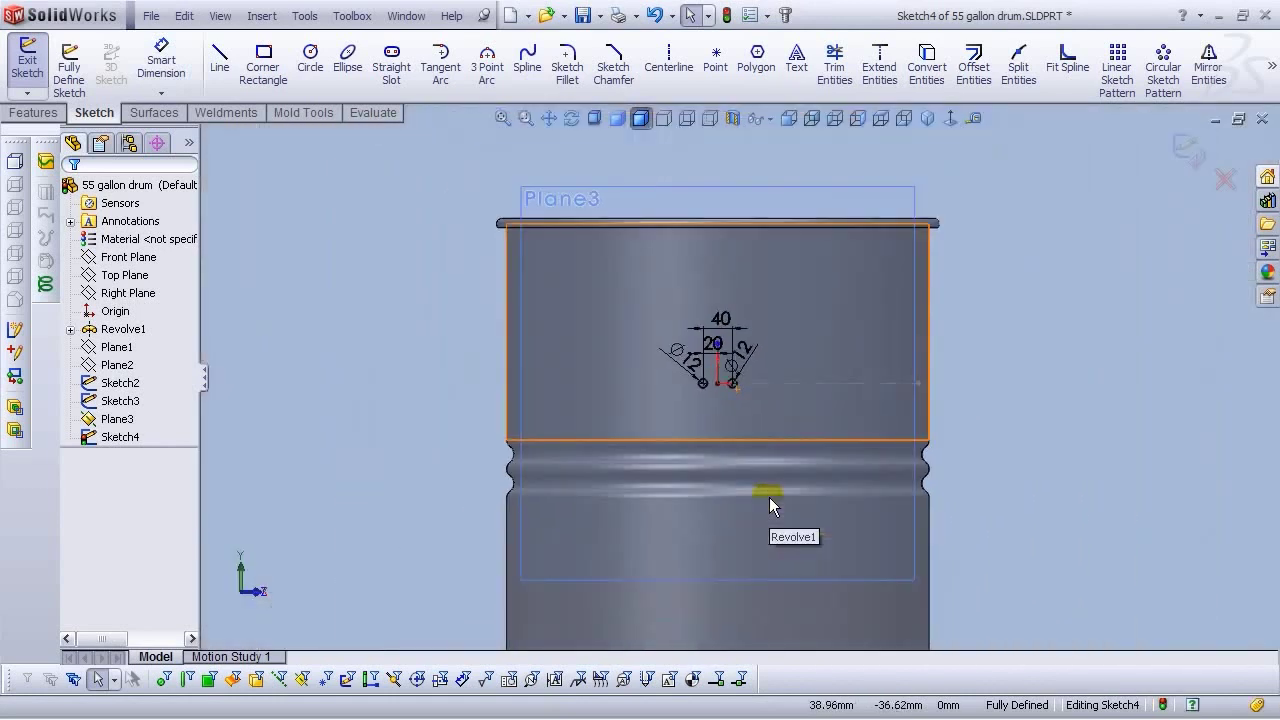
{"action": "scroll", "coordinate": [823, 428], "scroll_direction": "down", "scroll_amount": 2}
{"action": "scroll", "coordinate": [745, 396], "scroll_direction": "up", "scroll_amount": 1}
{"action": "scroll", "coordinate": [692, 365], "scroll_direction": "down", "scroll_amount": 1}
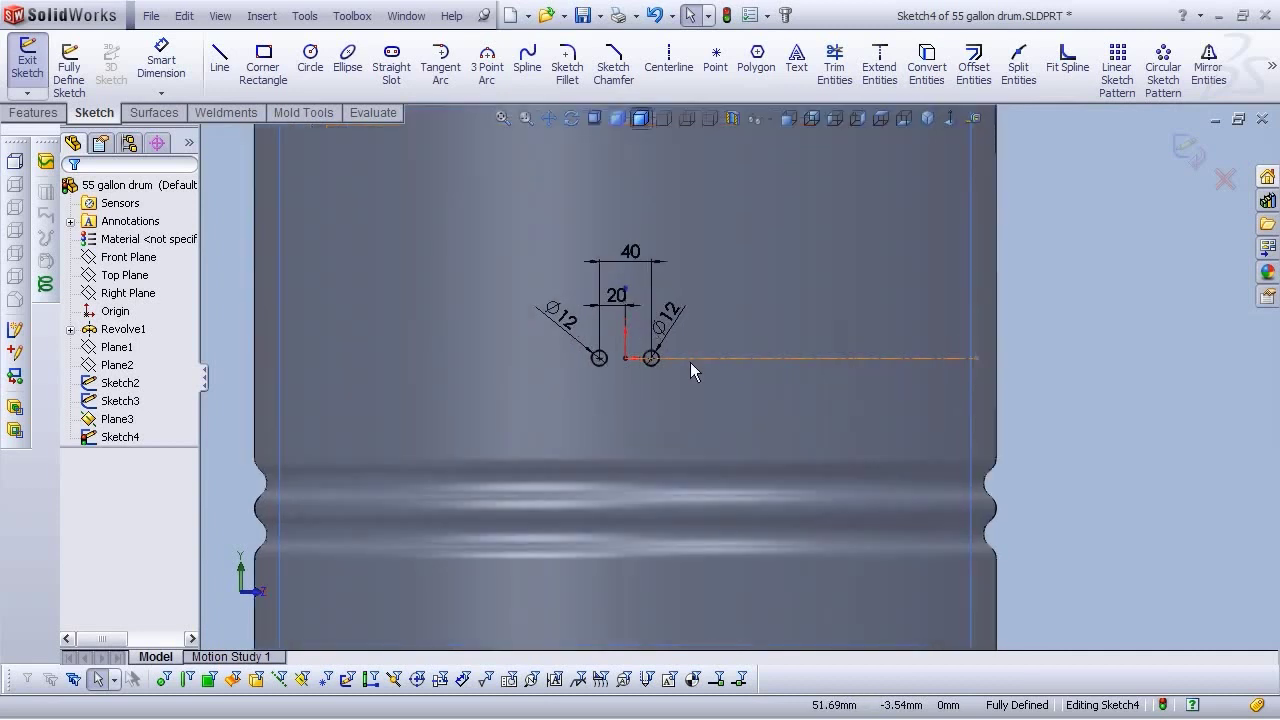
{"action": "left_click", "coordinate": [1188, 157]}
{"action": "left_click", "coordinate": [226, 70]}
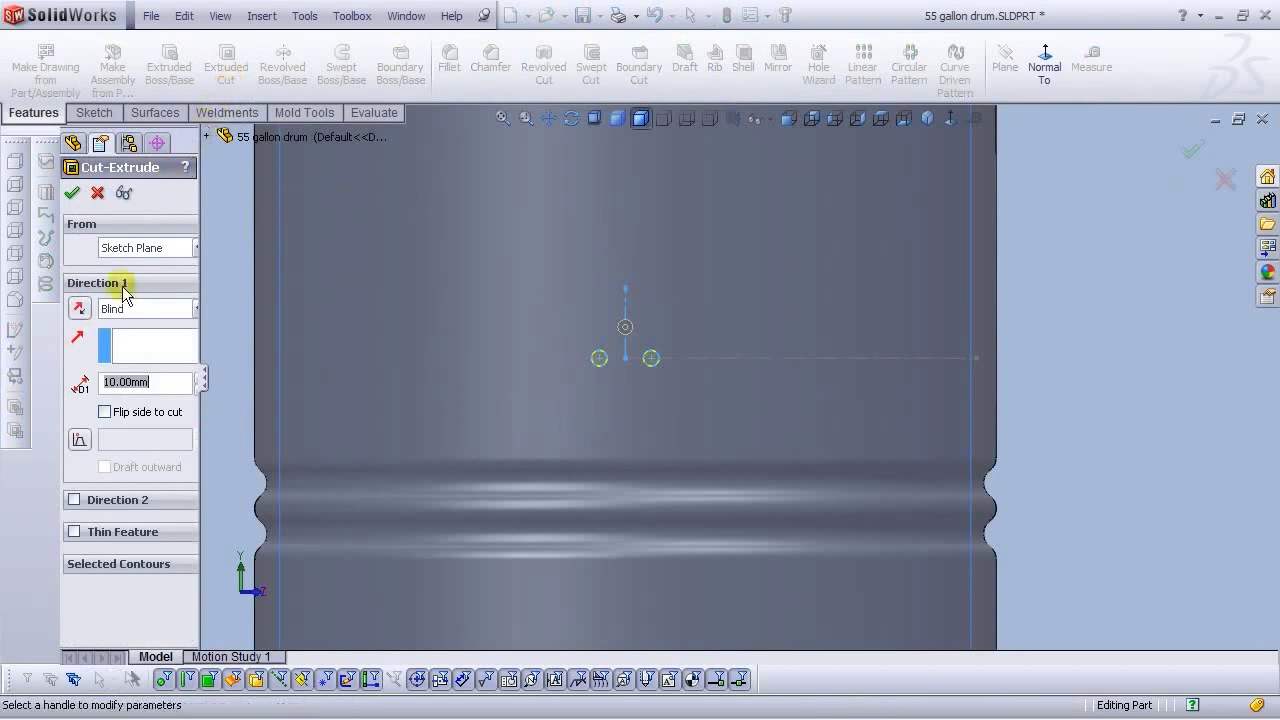
{"action": "left_click", "coordinate": [121, 312]}
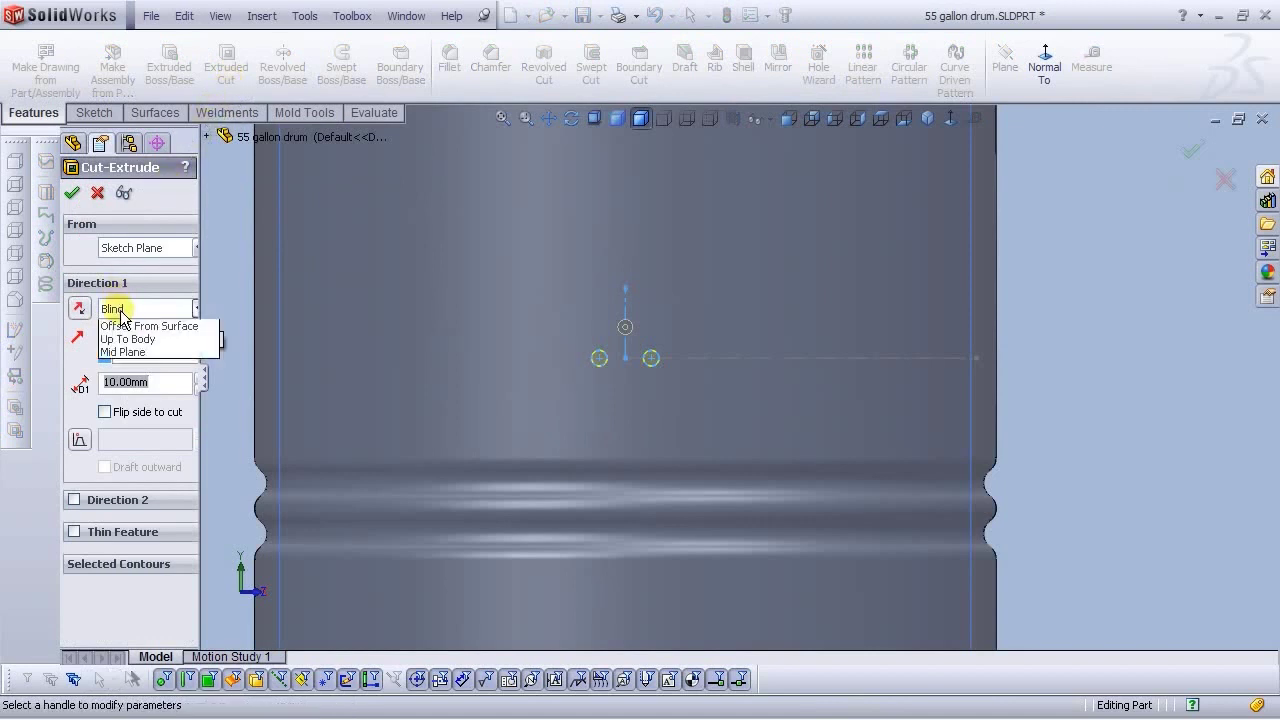
{"action": "left_click", "coordinate": [128, 336]}
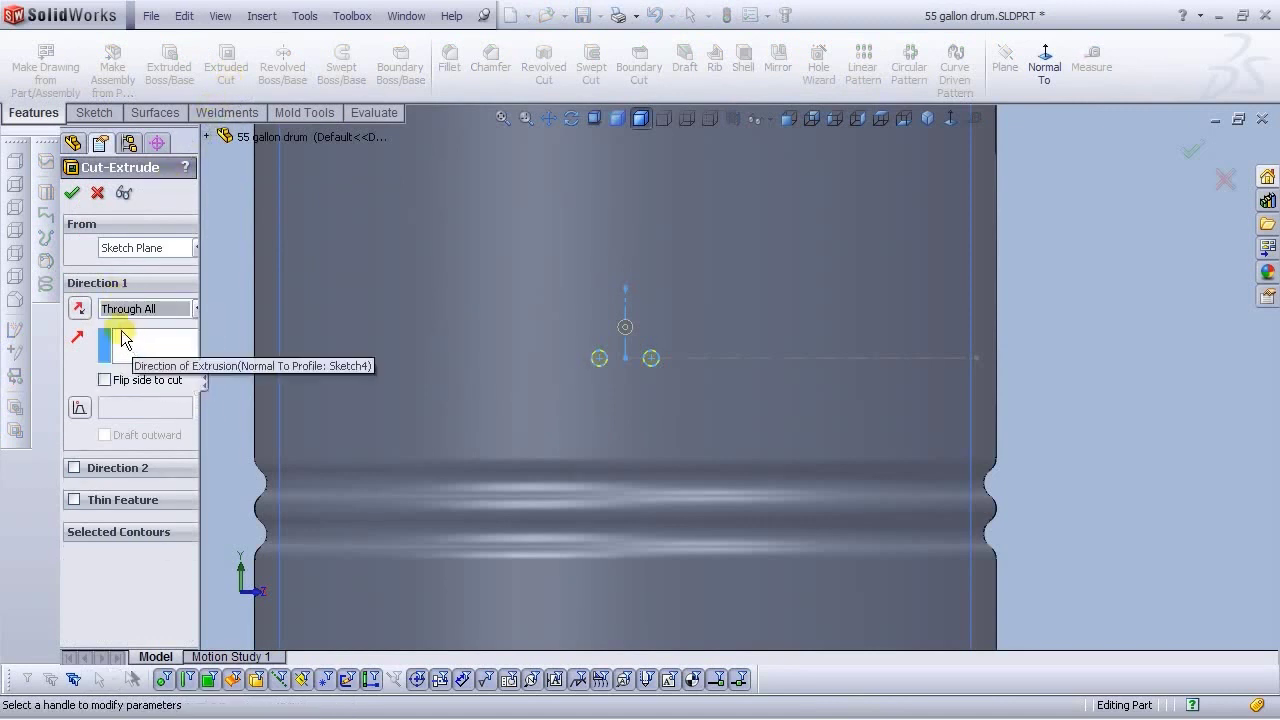
{"action": "left_click", "coordinate": [71, 192]}
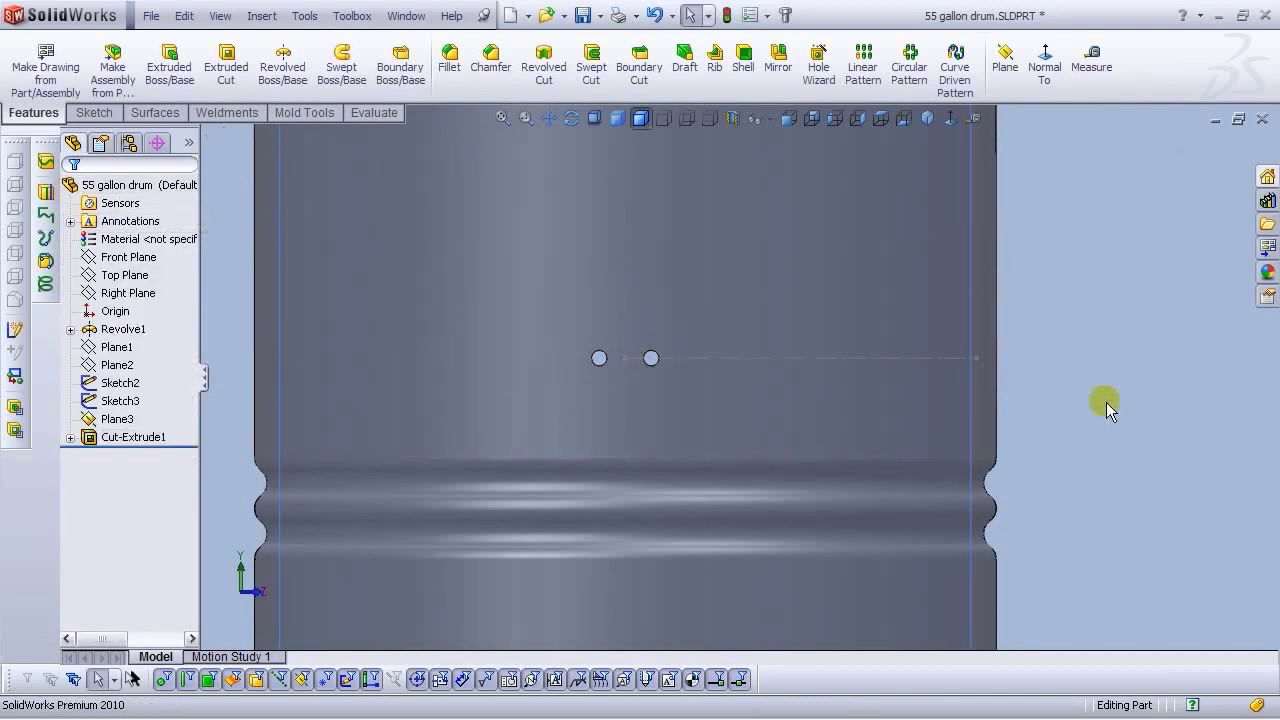
Switch to the front view of the drum and hide Plane3
{"action": "scroll", "coordinate": [808, 392], "scroll_direction": "up", "scroll_amount": 4}
{"action": "middle_click_drag", "start_coordinate": [726, 279], "coordinate": [720, 309]}
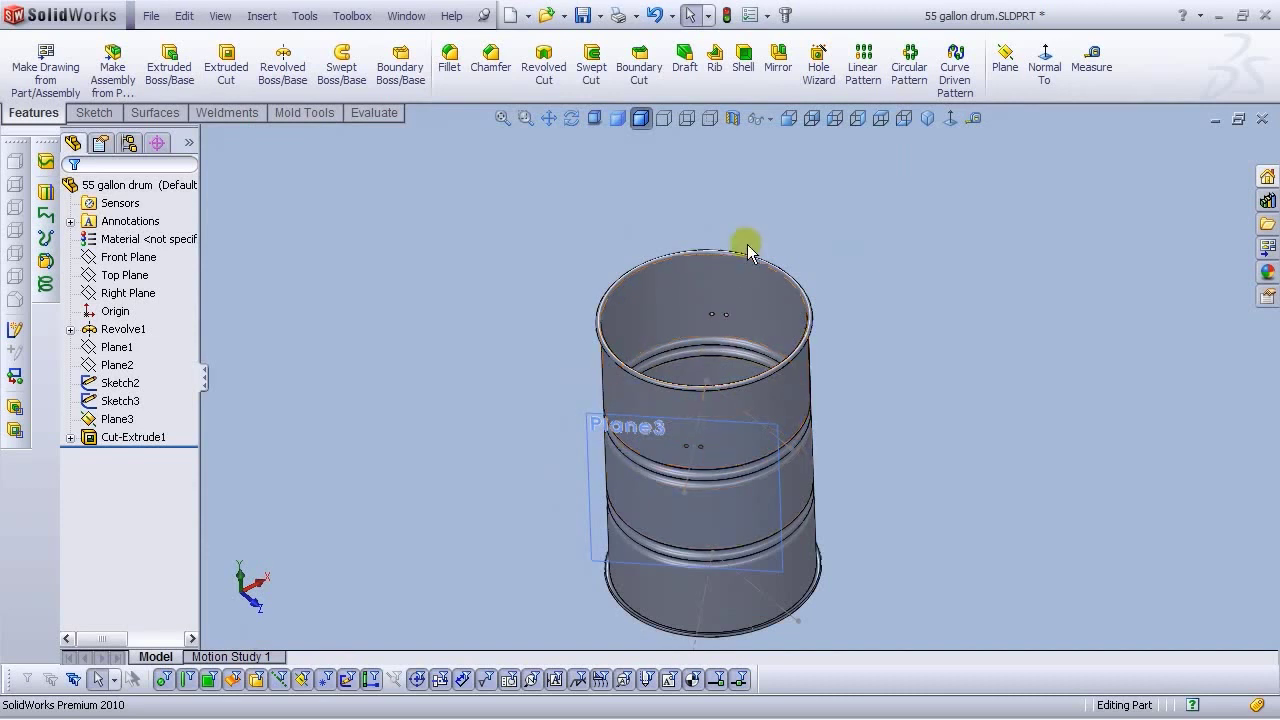
{"action": "left_click", "coordinate": [787, 119]}
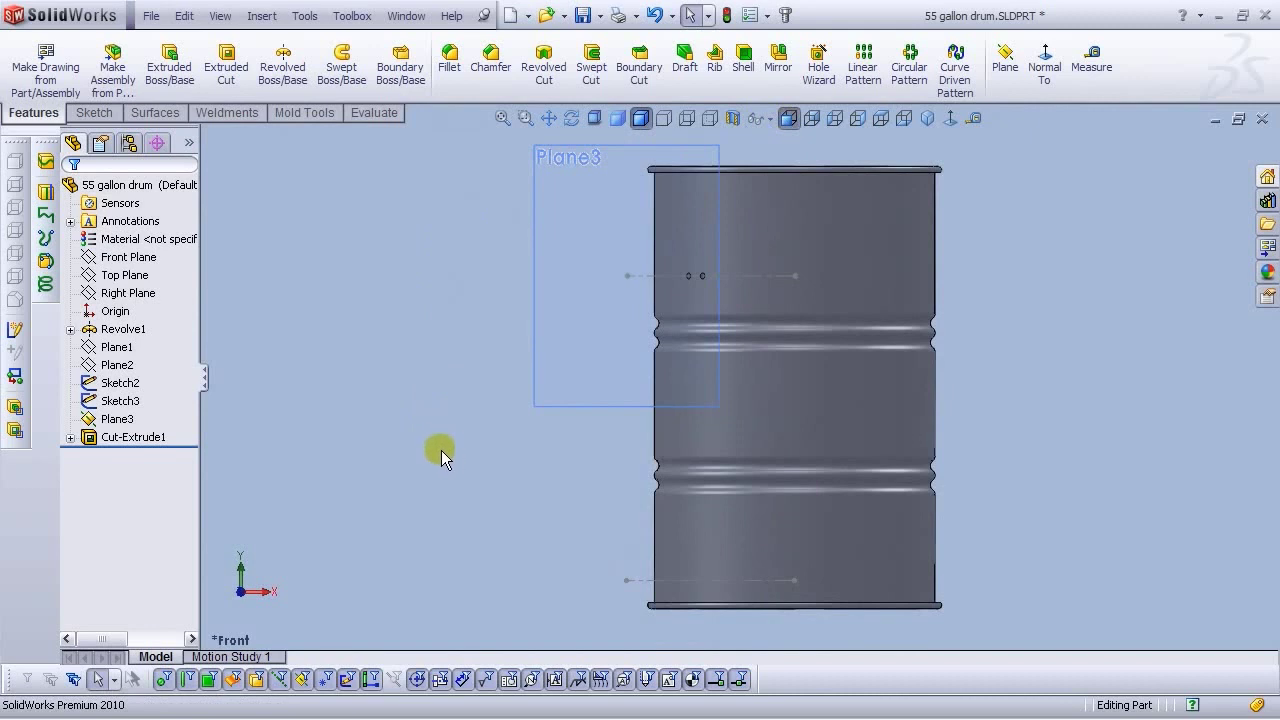
{"action": "left_click", "coordinate": [569, 366]}
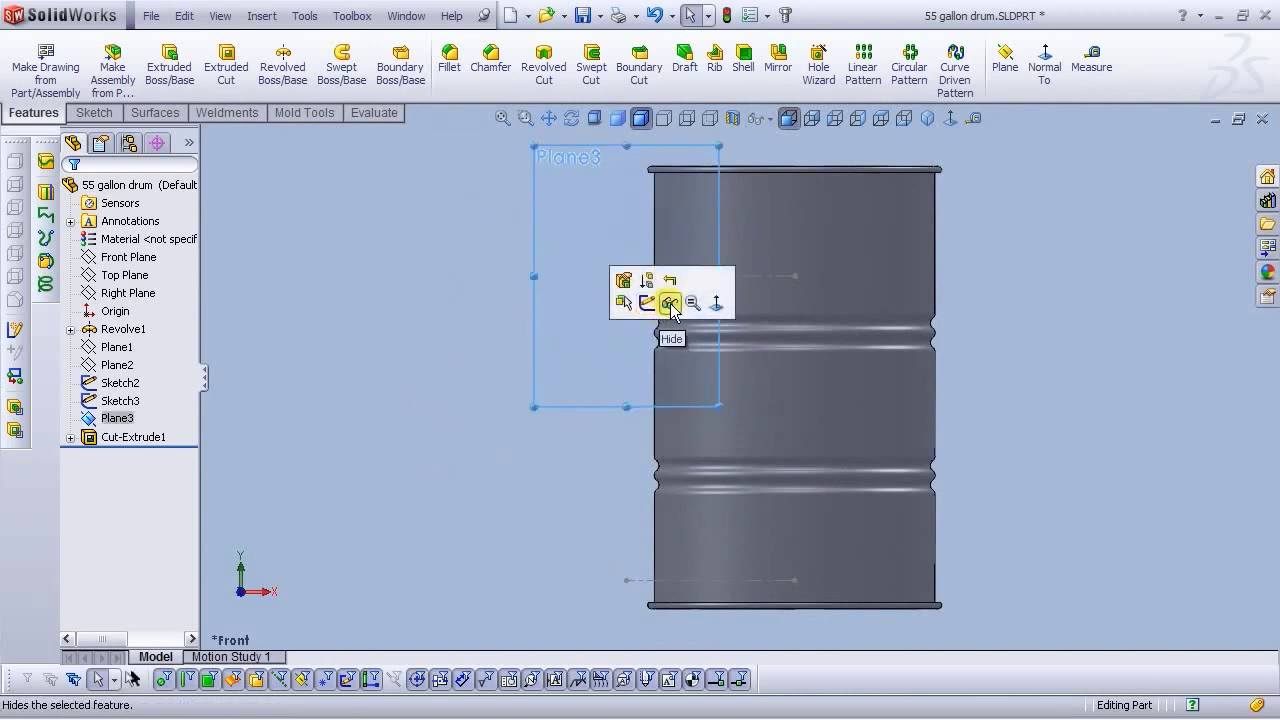
{"action": "left_click", "coordinate": [670, 303]}
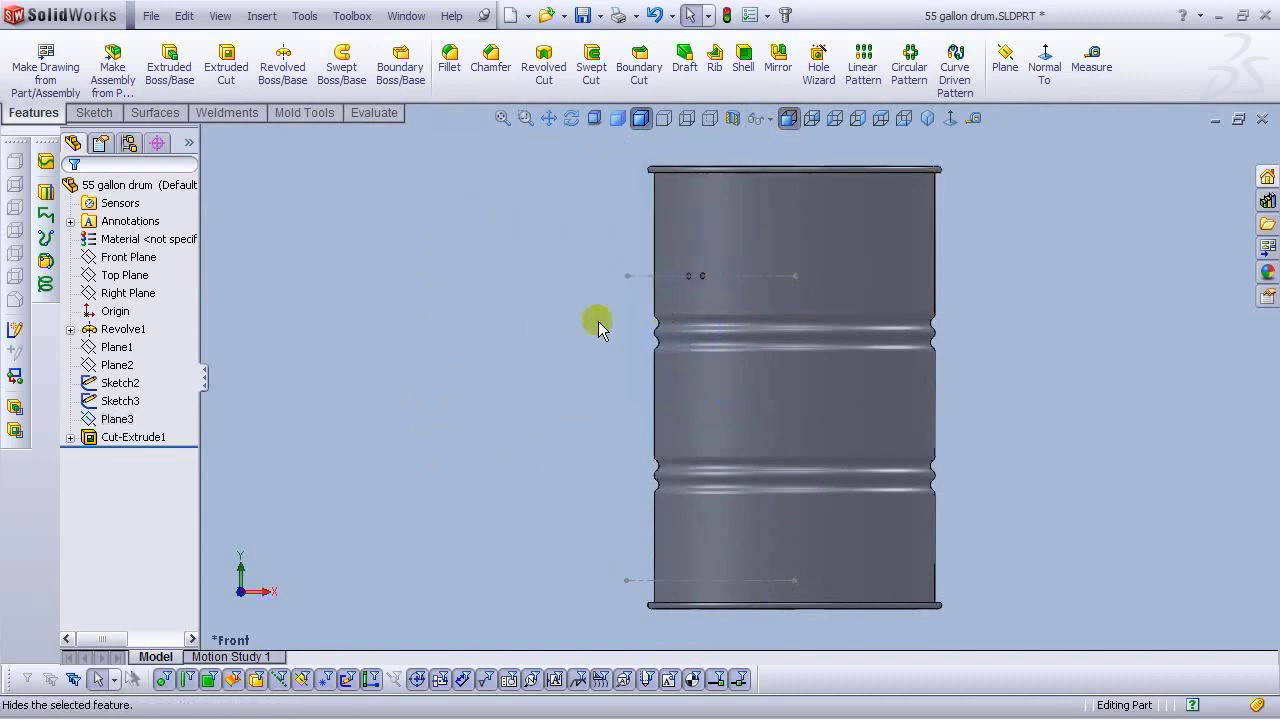
Create a reference plane perpendicular to the lower 45° centerline of Sketch3, passing through the line's outer endpoint
{"action": "left_click", "coordinate": [1005, 67]}
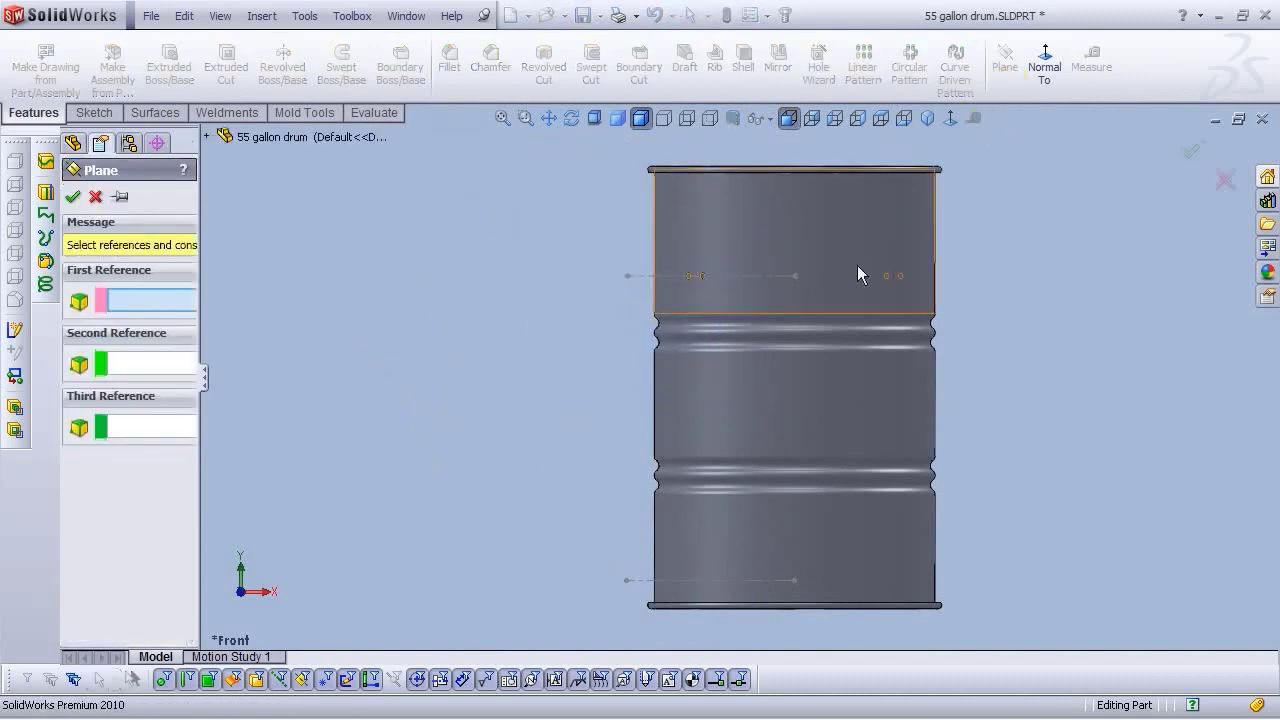
{"action": "left_click", "coordinate": [641, 579]}
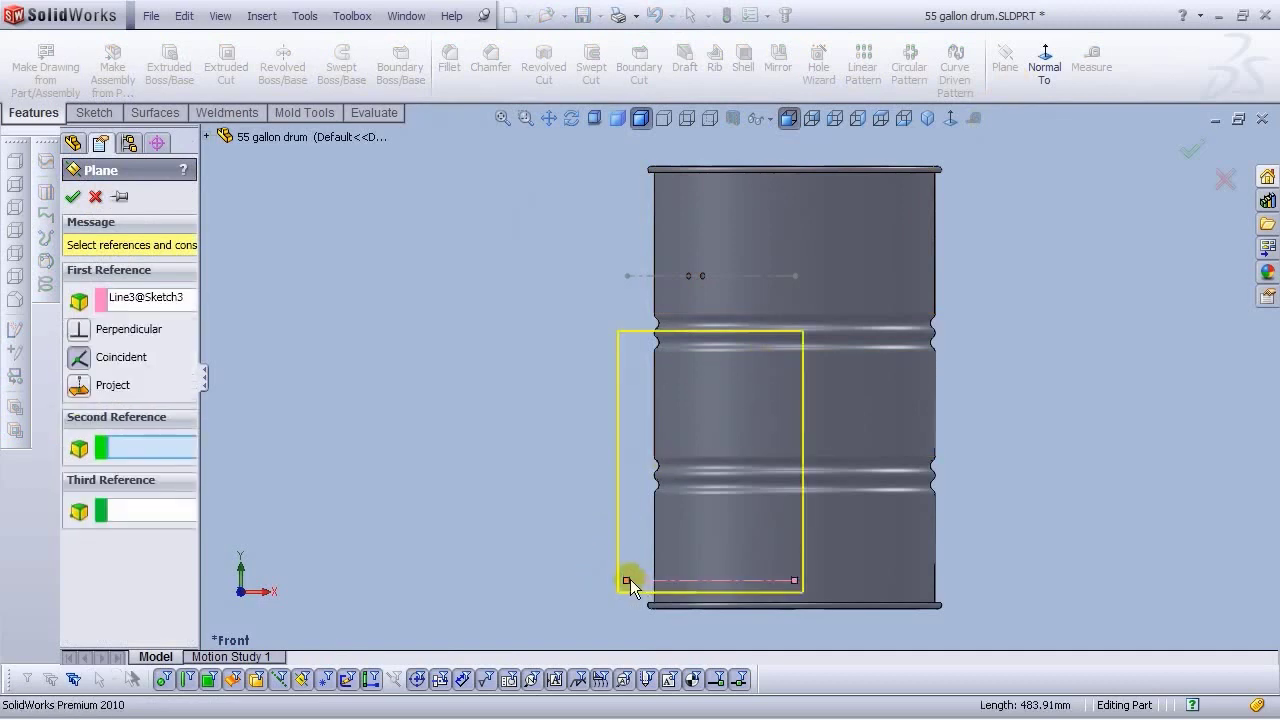
{"action": "middle_click_drag", "start_coordinate": [624, 580], "coordinate": [640, 631]}
{"action": "scroll", "coordinate": [642, 629], "scroll_direction": "down", "scroll_amount": 4}
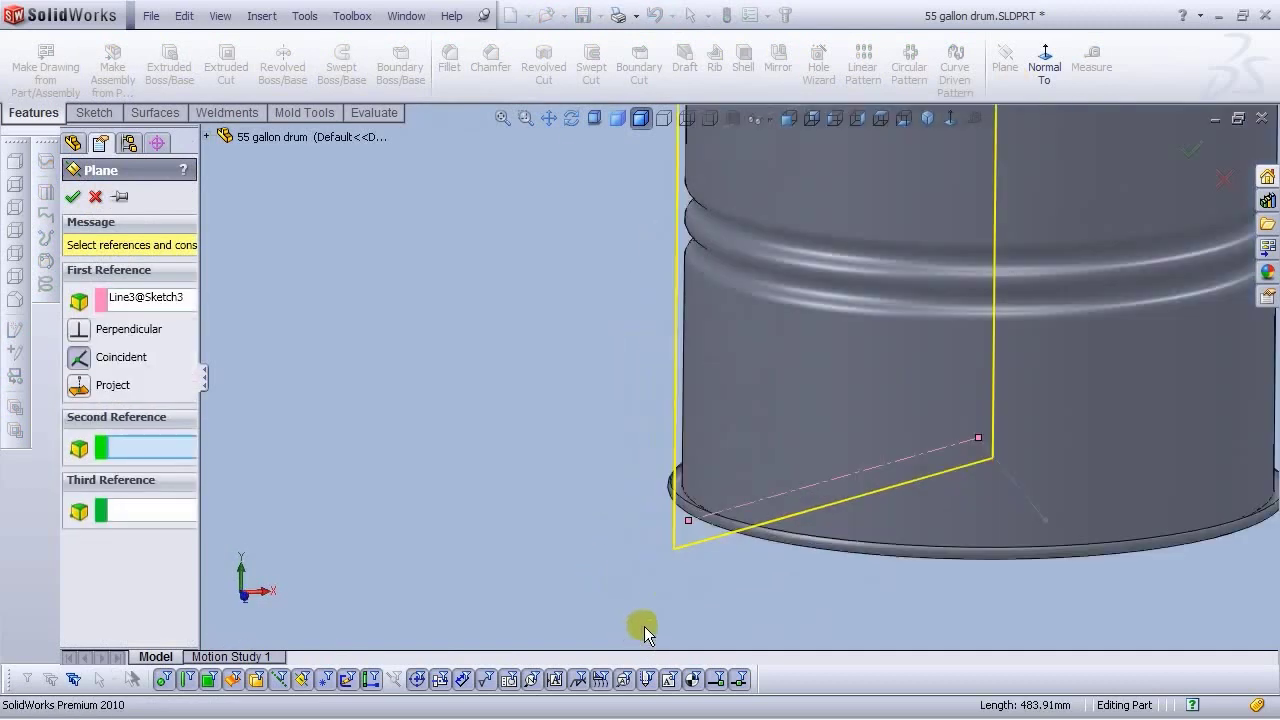
{"action": "left_click", "coordinate": [688, 522]}
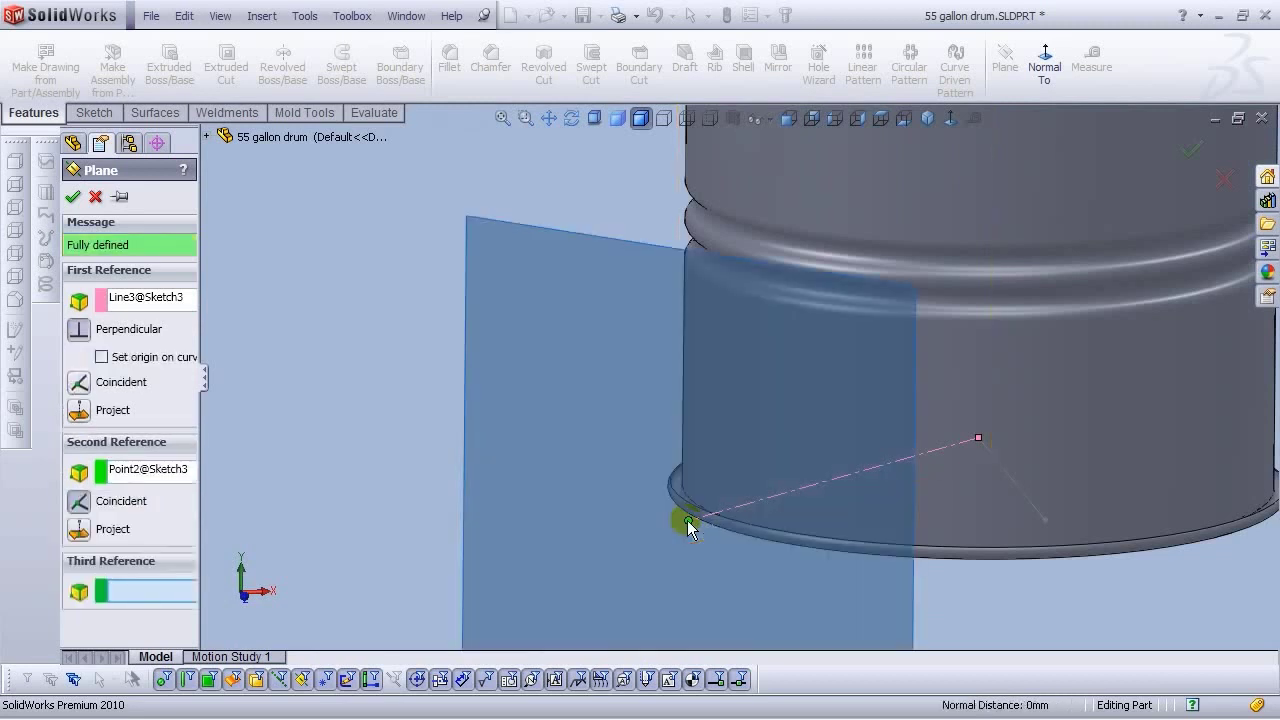
{"action": "left_click", "coordinate": [72, 196]}
Start a sketch on Plane4, viewed face-on, and draw a circle of about 23 mm radius centred on the sketch origin
{"action": "left_click", "coordinate": [522, 349]}
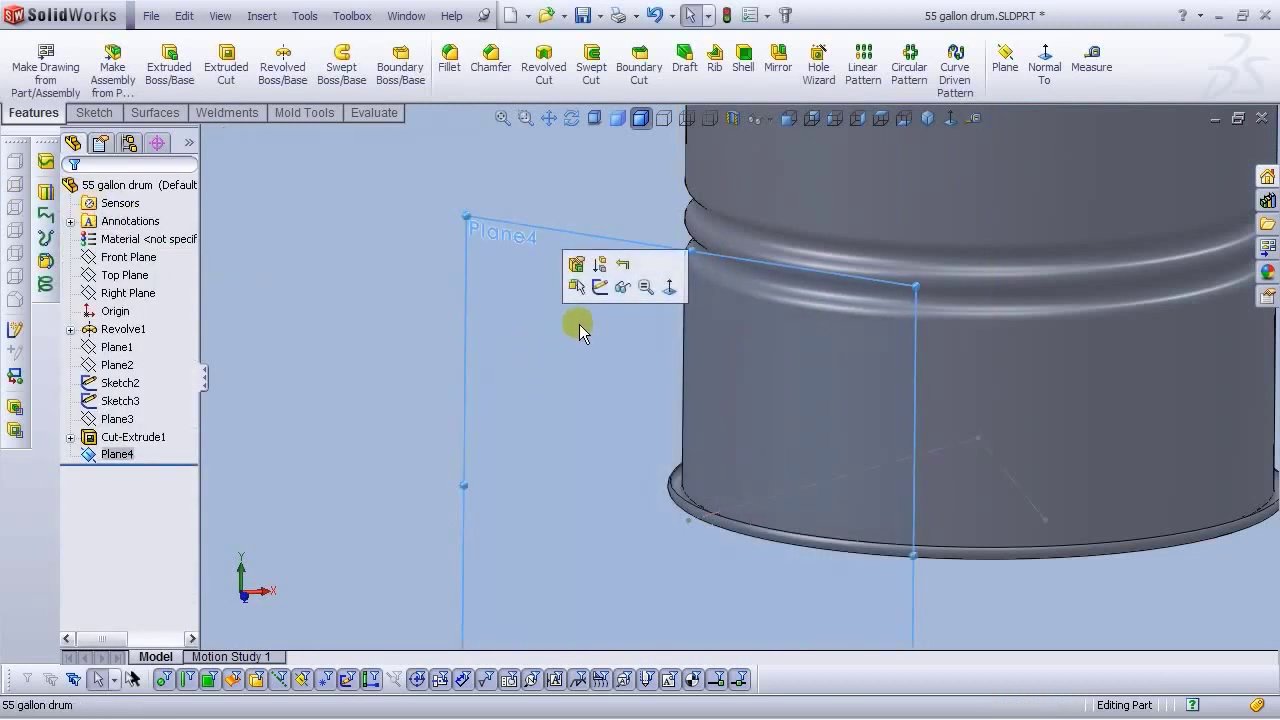
{"action": "left_click", "coordinate": [600, 287]}
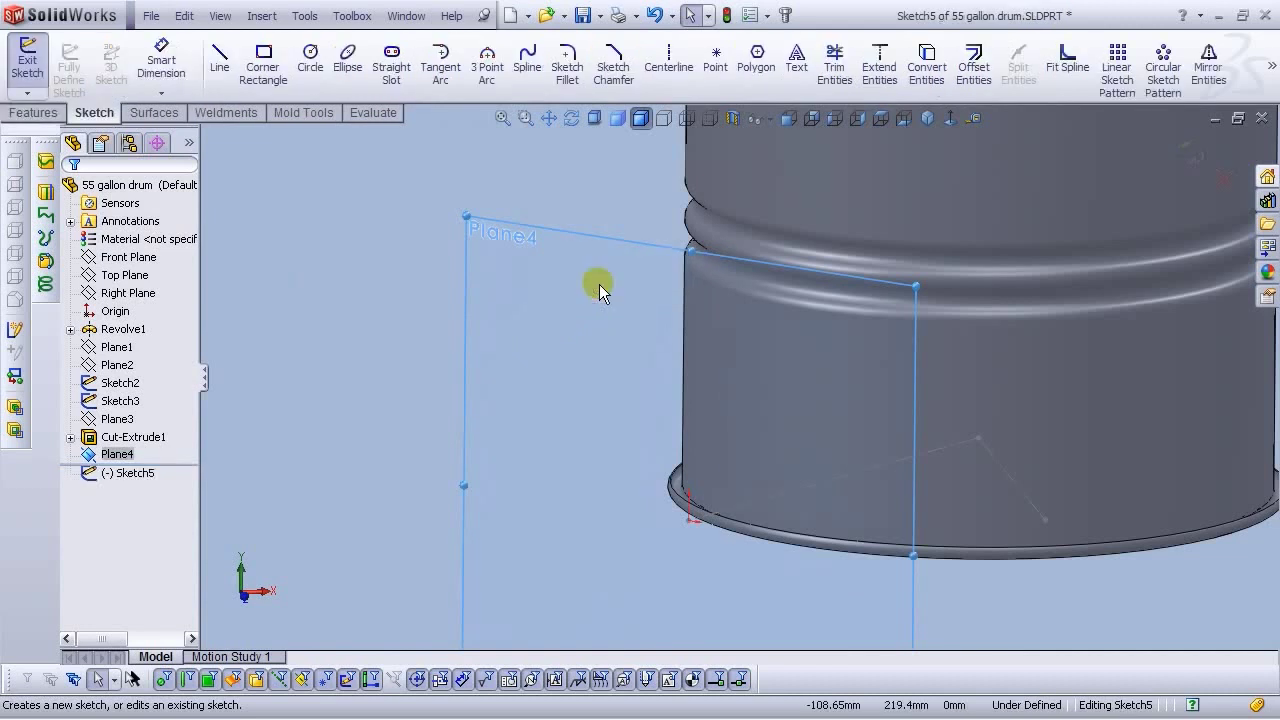
{"action": "left_click", "coordinate": [950, 120]}
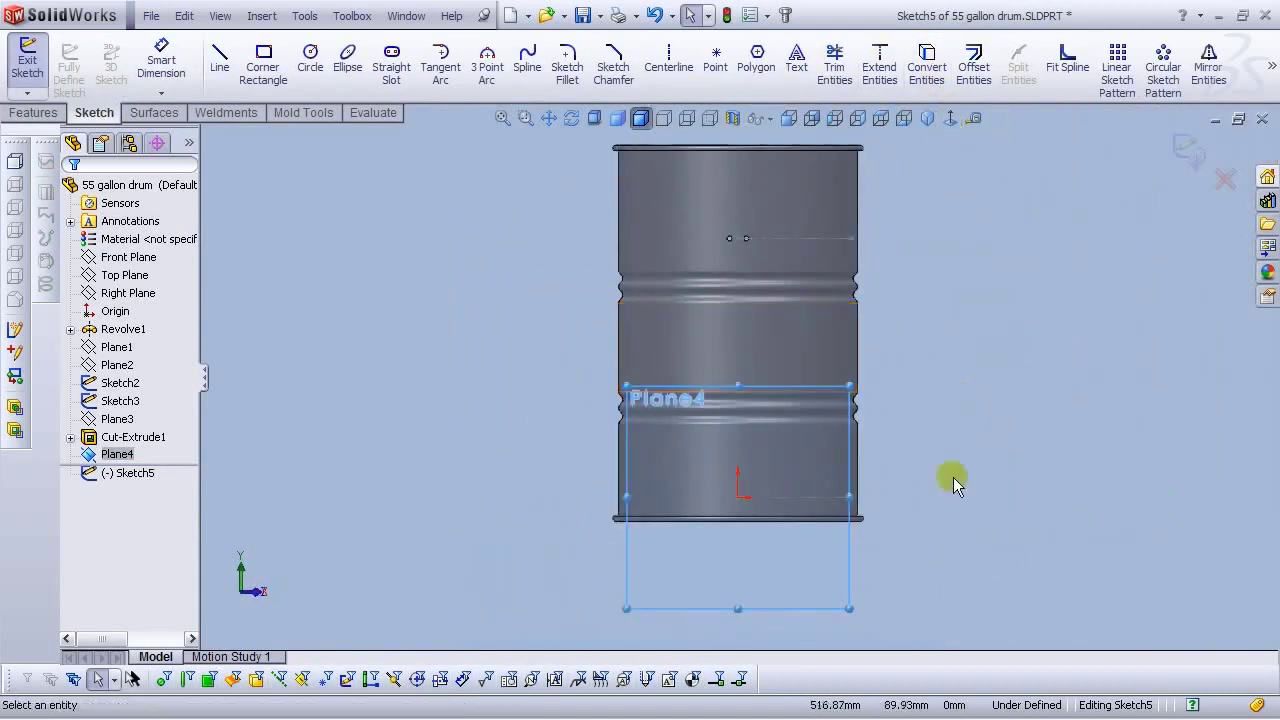
{"action": "scroll", "coordinate": [776, 482], "scroll_direction": "down", "scroll_amount": 2}
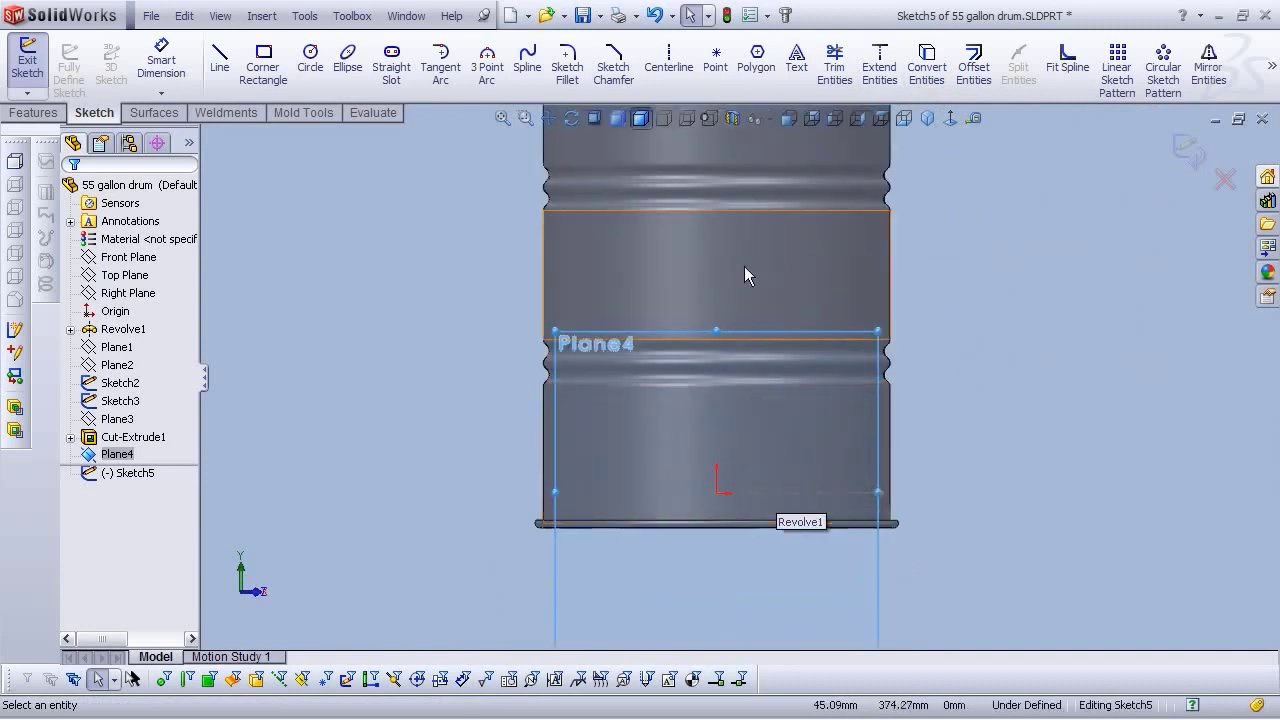
{"action": "left_click", "coordinate": [320, 87]}
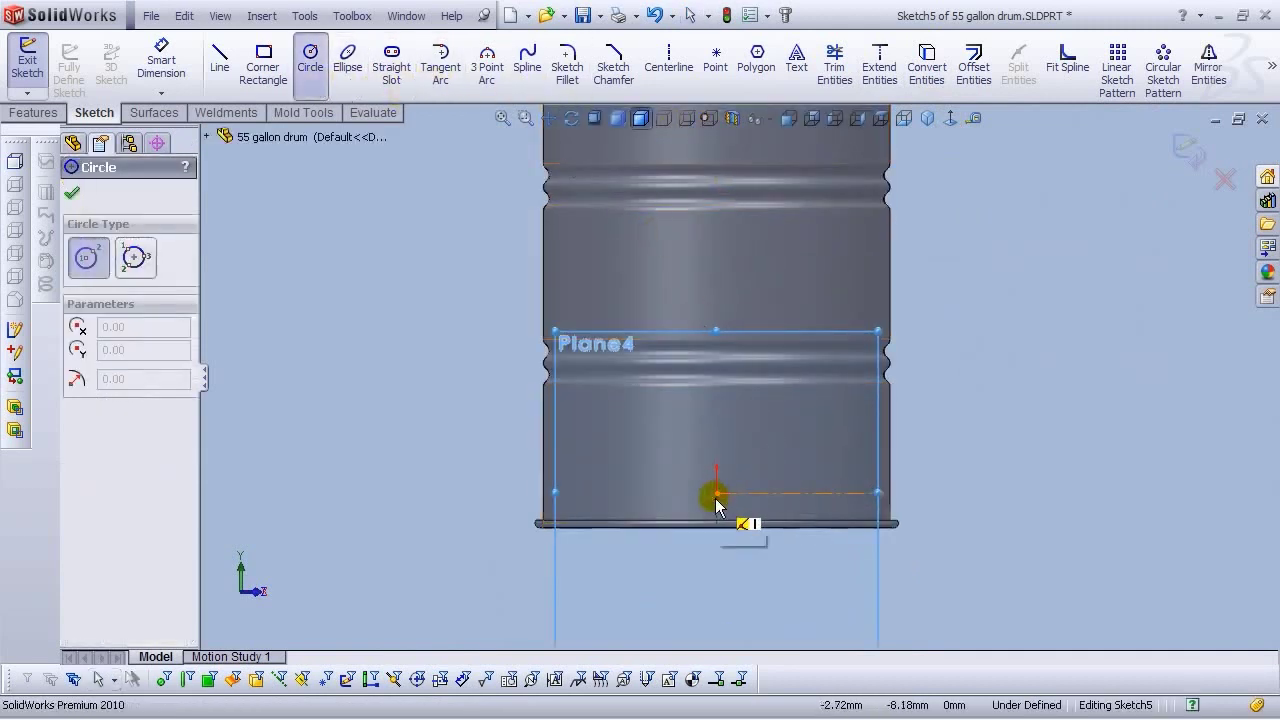
{"action": "scroll", "coordinate": [718, 497], "scroll_direction": "down", "scroll_amount": 3}
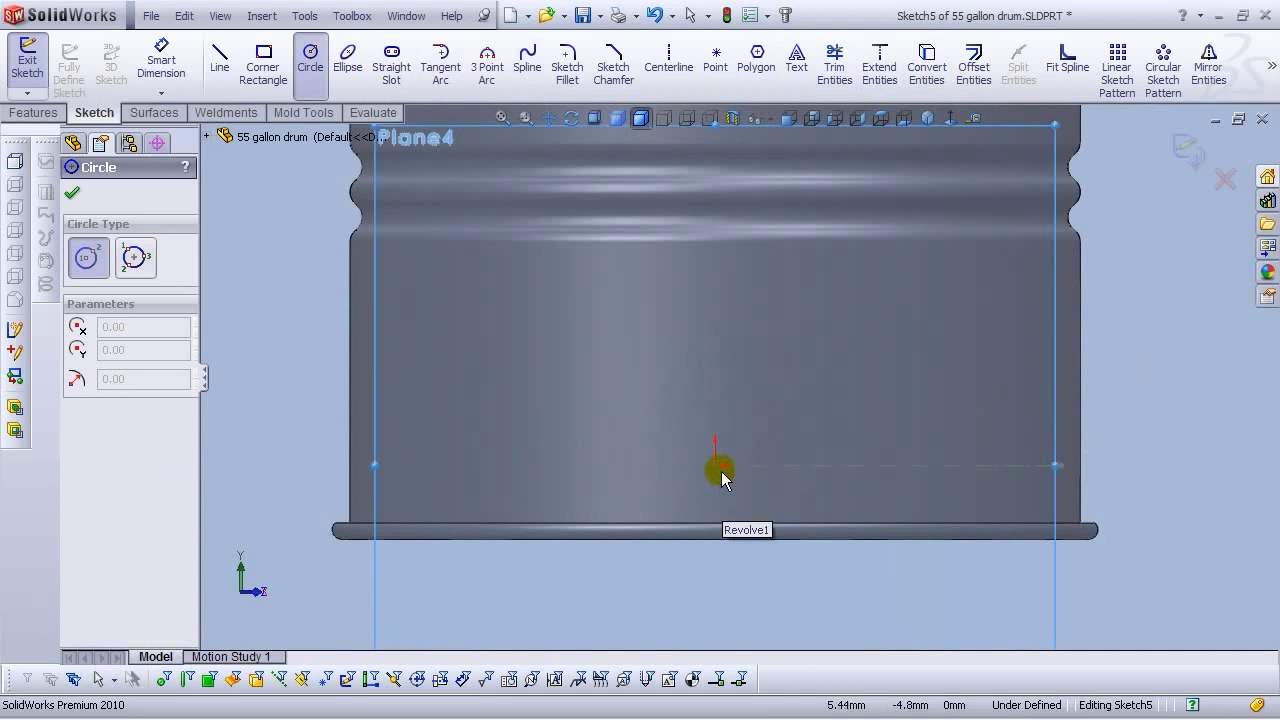
{"action": "left_click", "coordinate": [715, 465]}
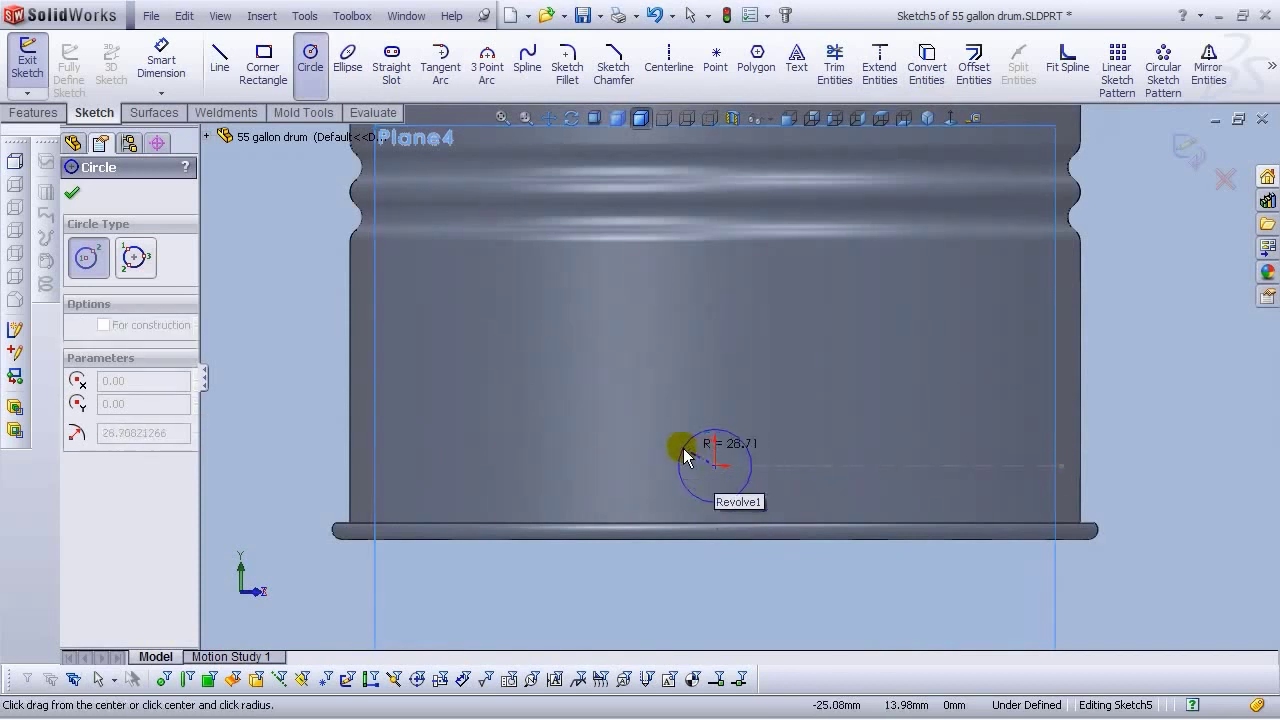
{"action": "left_click", "coordinate": [687, 450]}
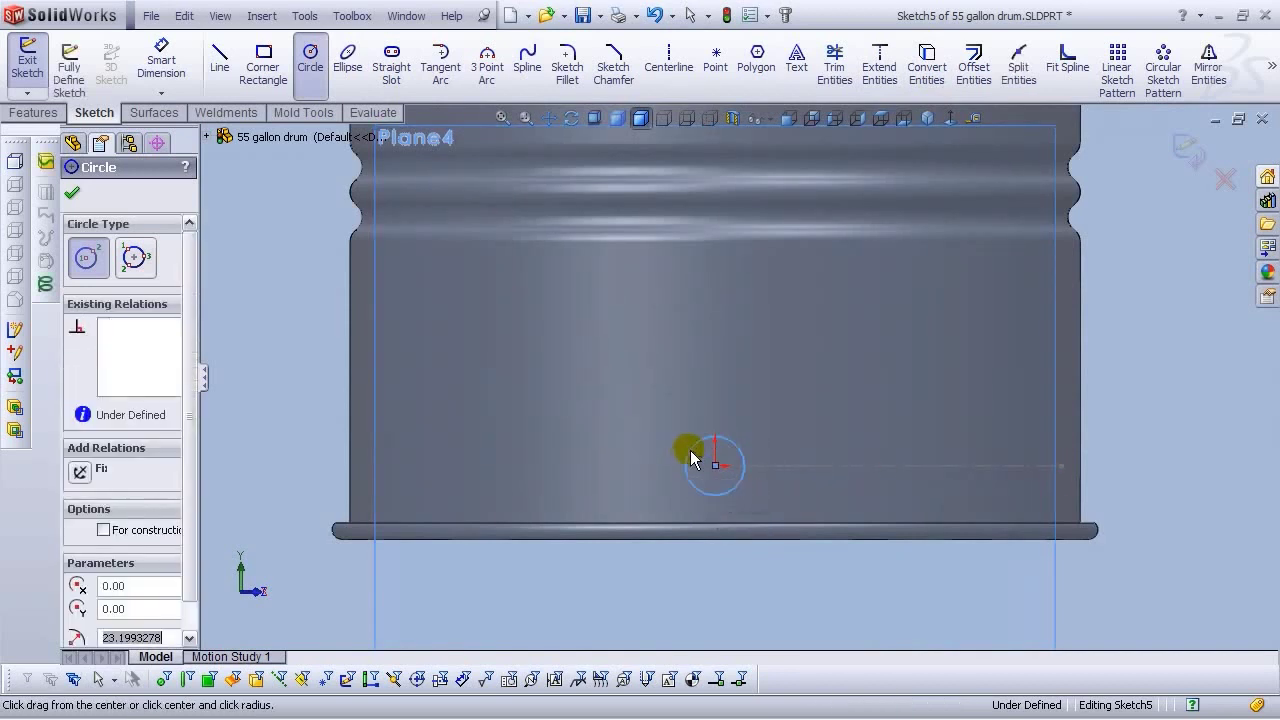
Dimension the circle's diameter as 25.2 mm
{"action": "left_click", "coordinate": [160, 65]}
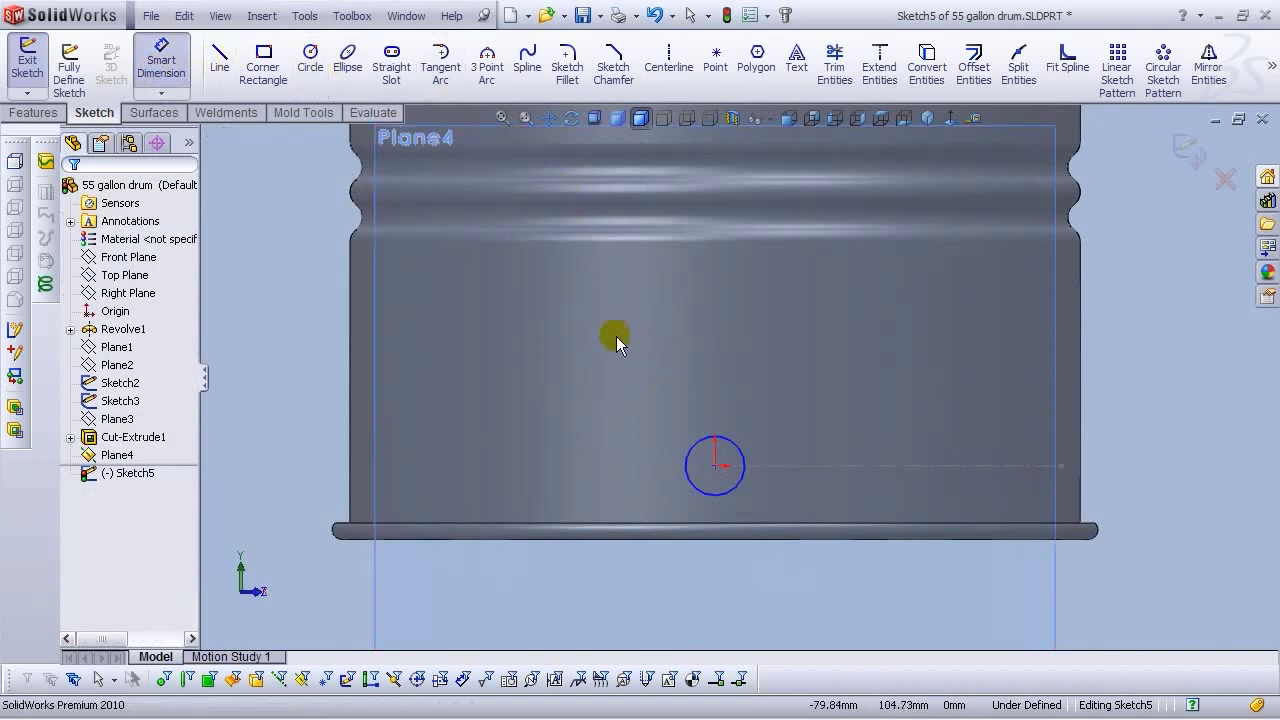
{"action": "left_click", "coordinate": [700, 446]}
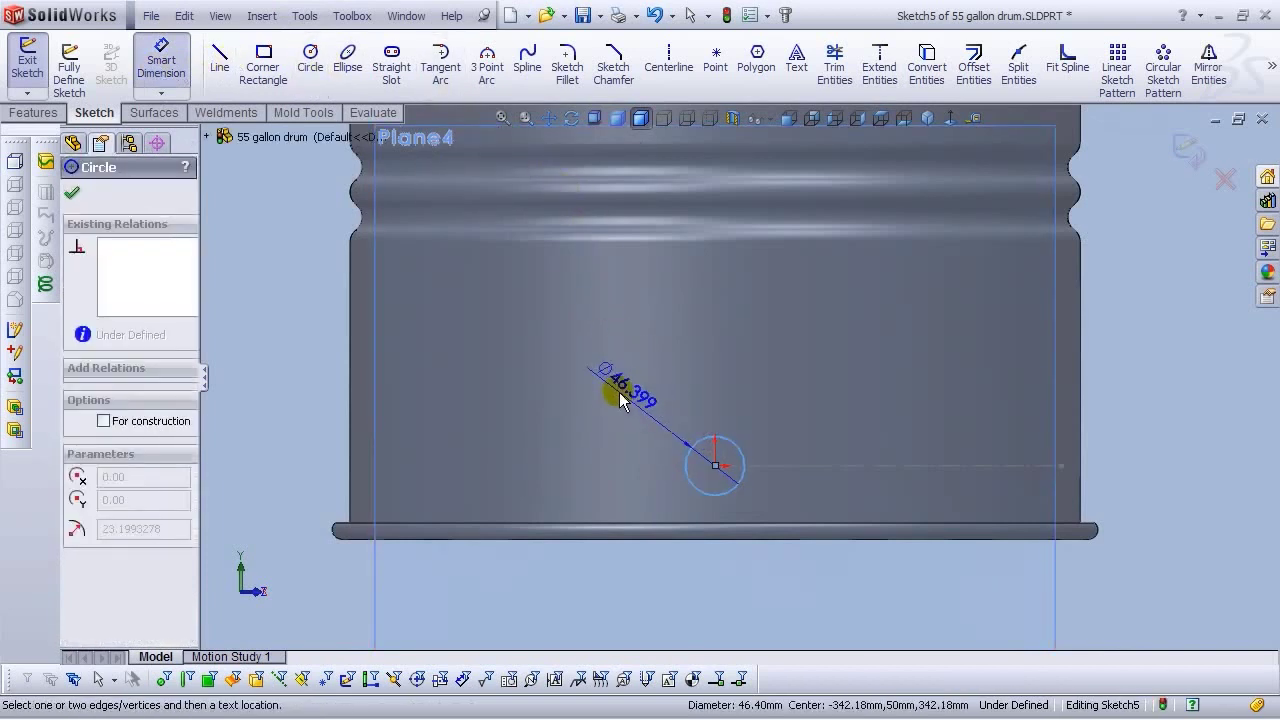
{"action": "left_click", "coordinate": [620, 398]}
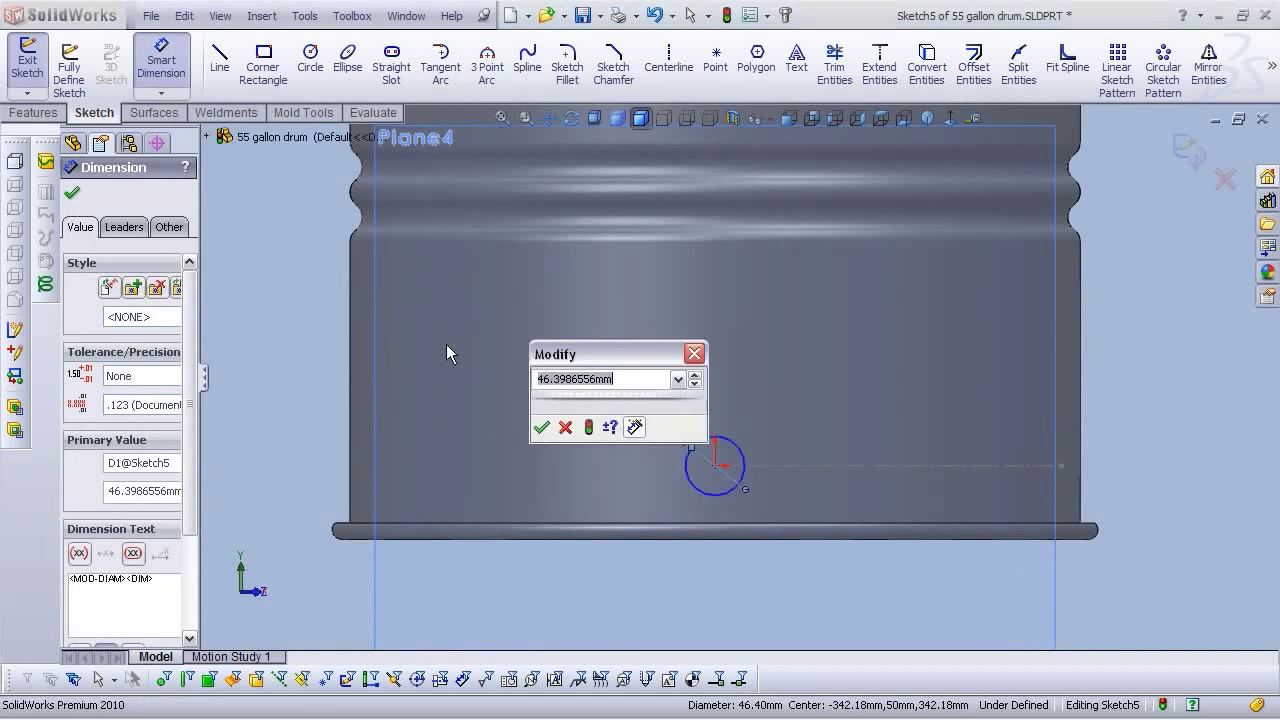
{"action": "type", "text": "25.2"}
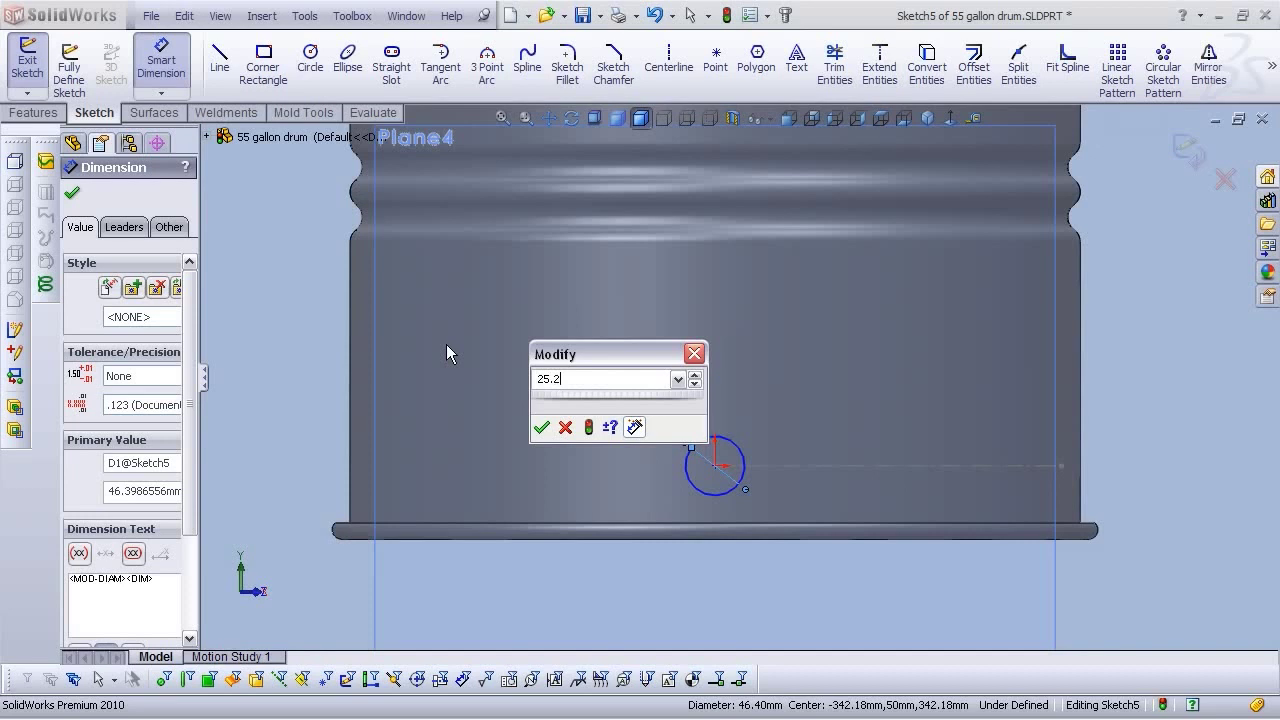
{"action": "key", "text": "Return"}
{"action": "key", "text": "Escape"}
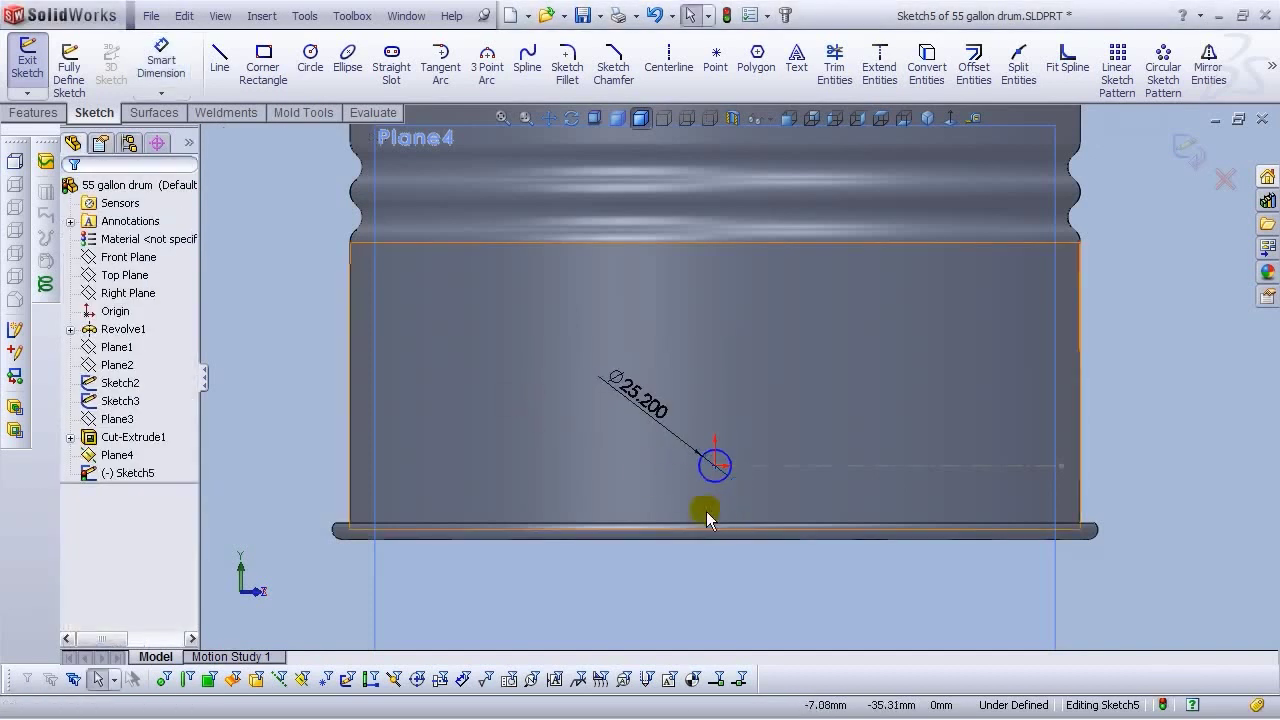
Add a Fix relation to the centre point of the 25.2 mm circle
{"action": "scroll", "coordinate": [748, 452], "scroll_direction": "down", "scroll_amount": 2}
{"action": "left_click", "coordinate": [687, 465]}
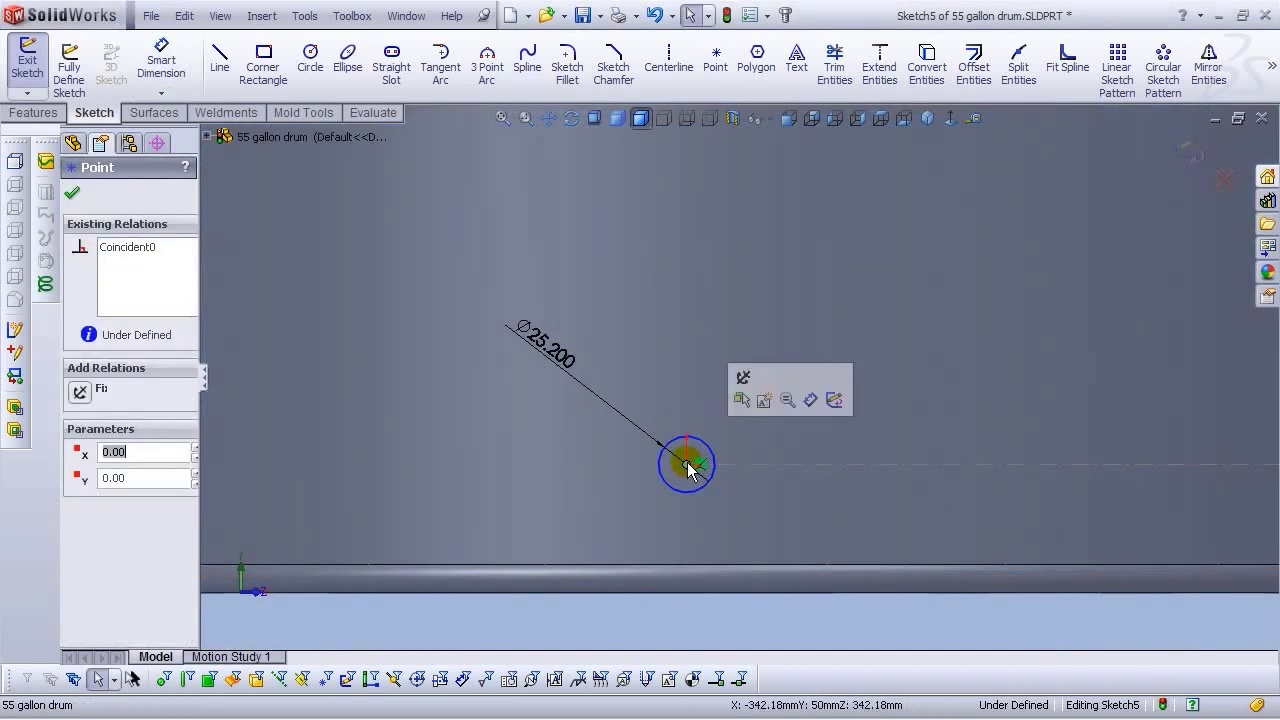
{"action": "left_click", "coordinate": [741, 378]}
{"action": "left_click", "coordinate": [583, 613]}
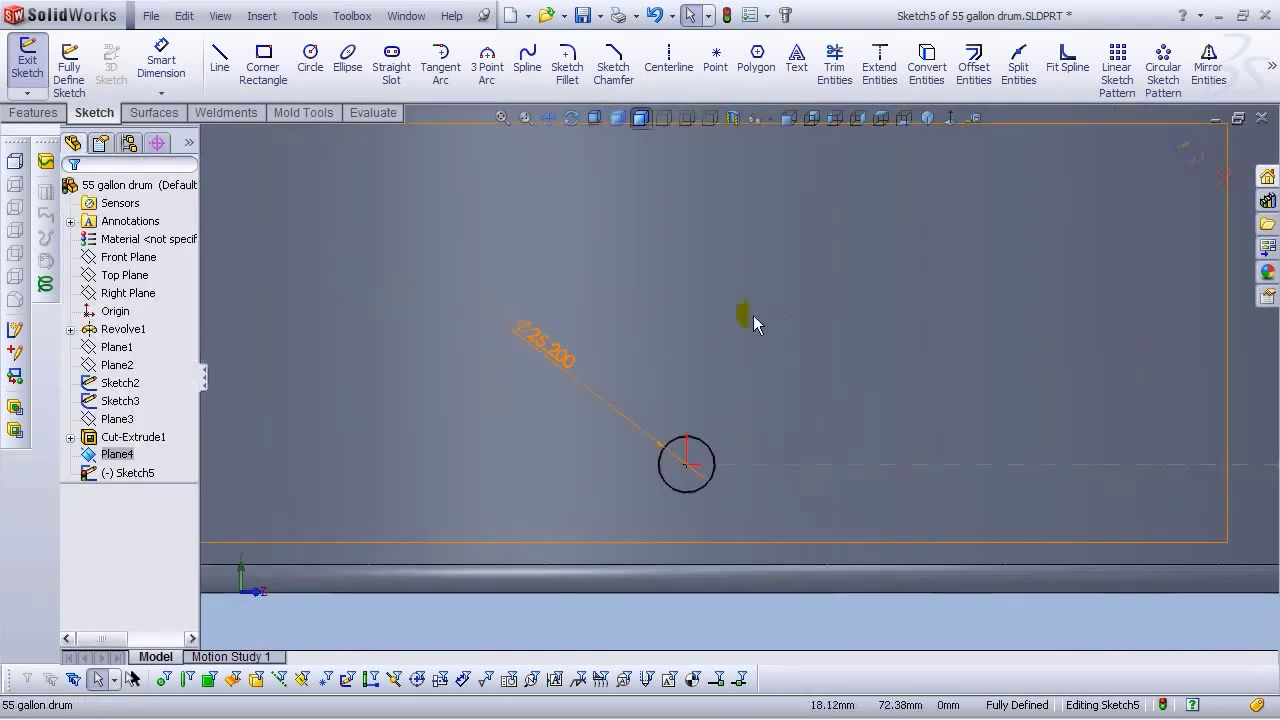
Finish the sketch and cut the 25.2 mm circle through the lower drum wall with a Through All Extruded Cut
{"action": "key", "text": "f"}
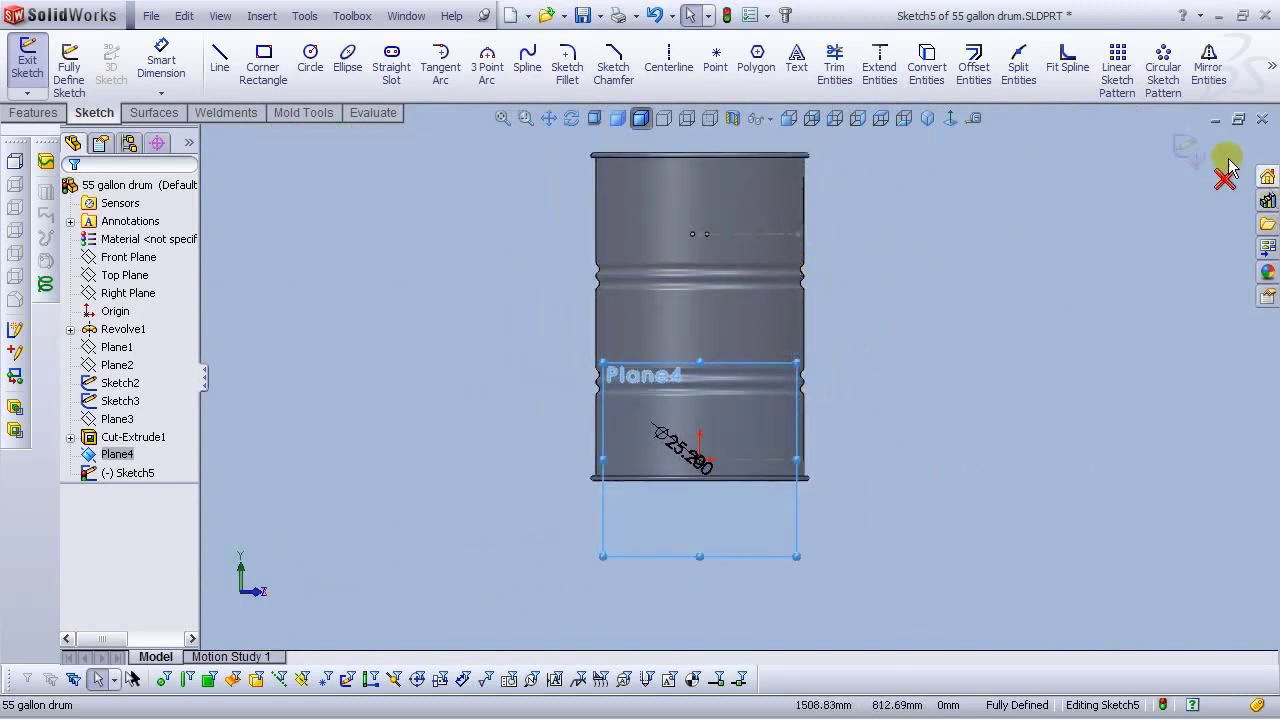
{"action": "left_click", "coordinate": [1195, 157]}
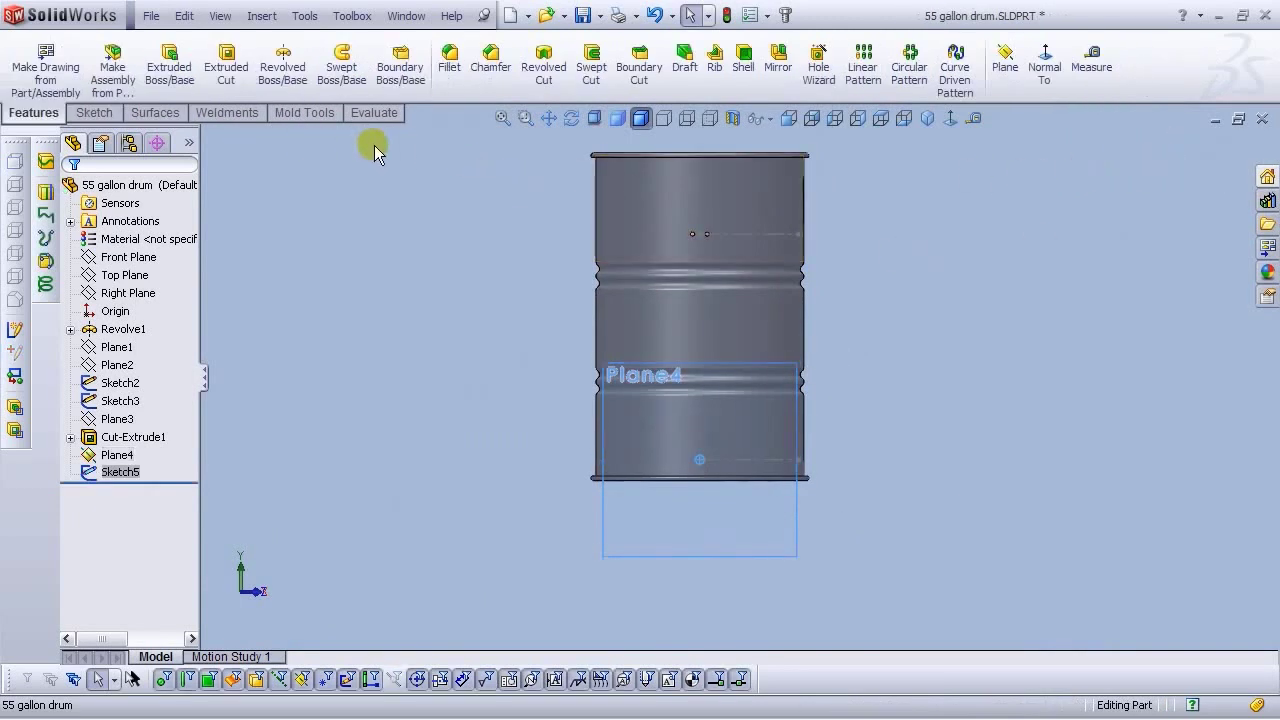
{"action": "left_click", "coordinate": [225, 82]}
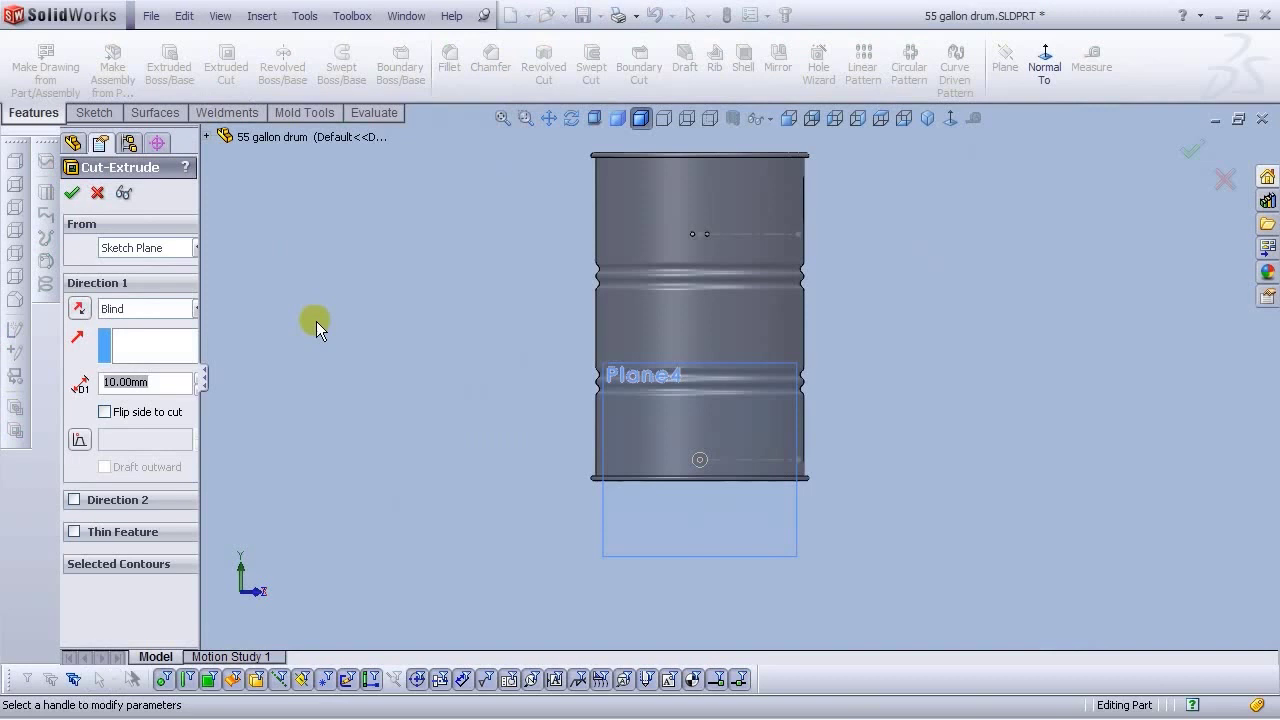
{"action": "left_click", "coordinate": [128, 310]}
{"action": "left_click", "coordinate": [138, 331]}
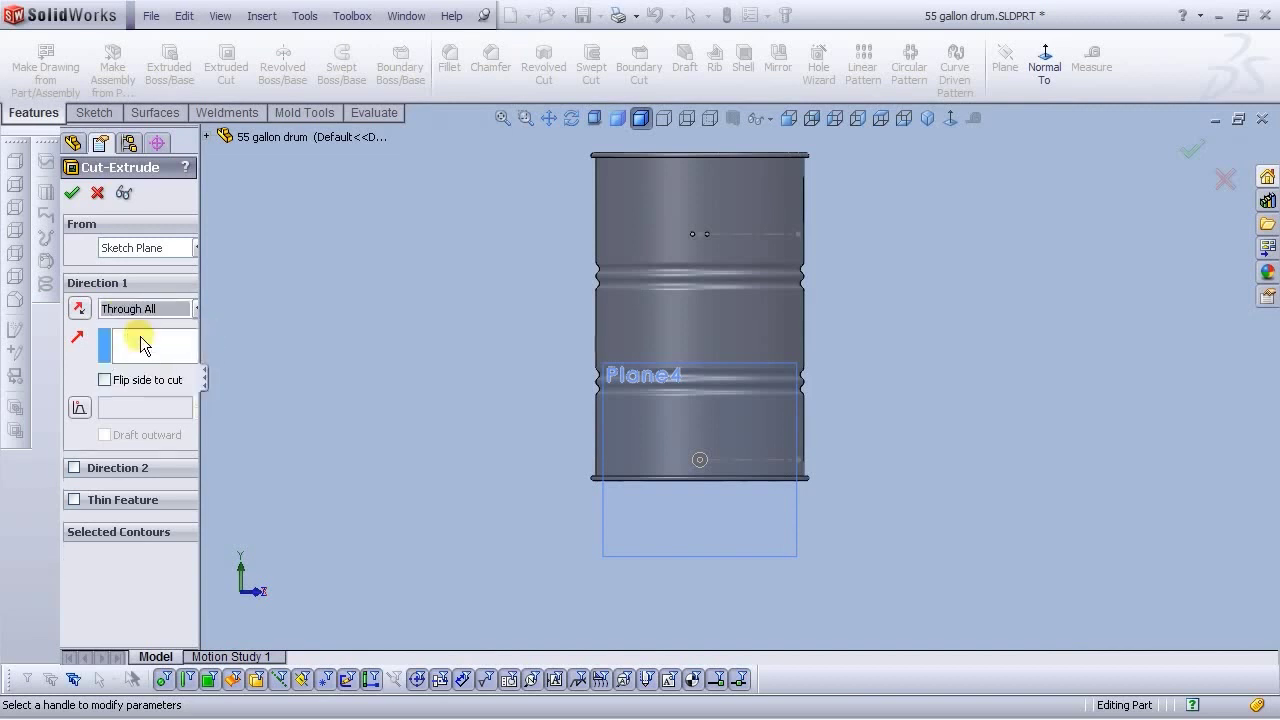
{"action": "left_click", "coordinate": [72, 193]}
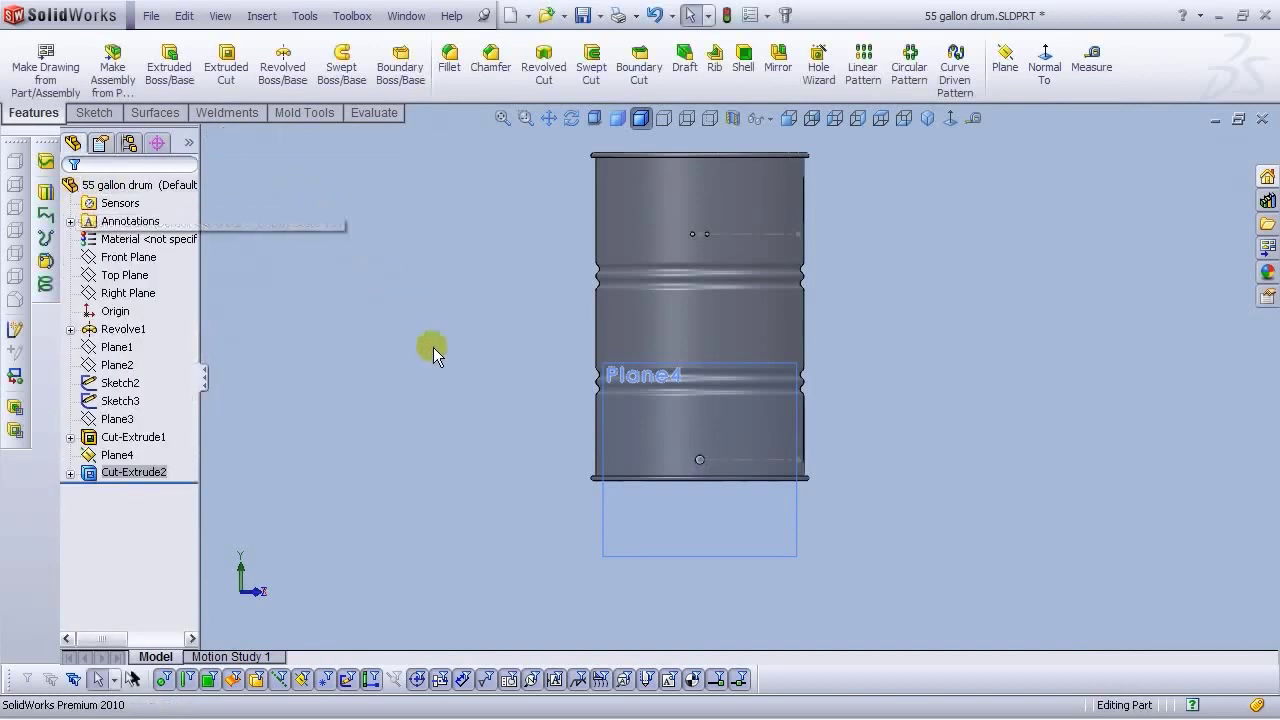
Hide Plane4 in the drum model
{"action": "left_click", "coordinate": [662, 521]}
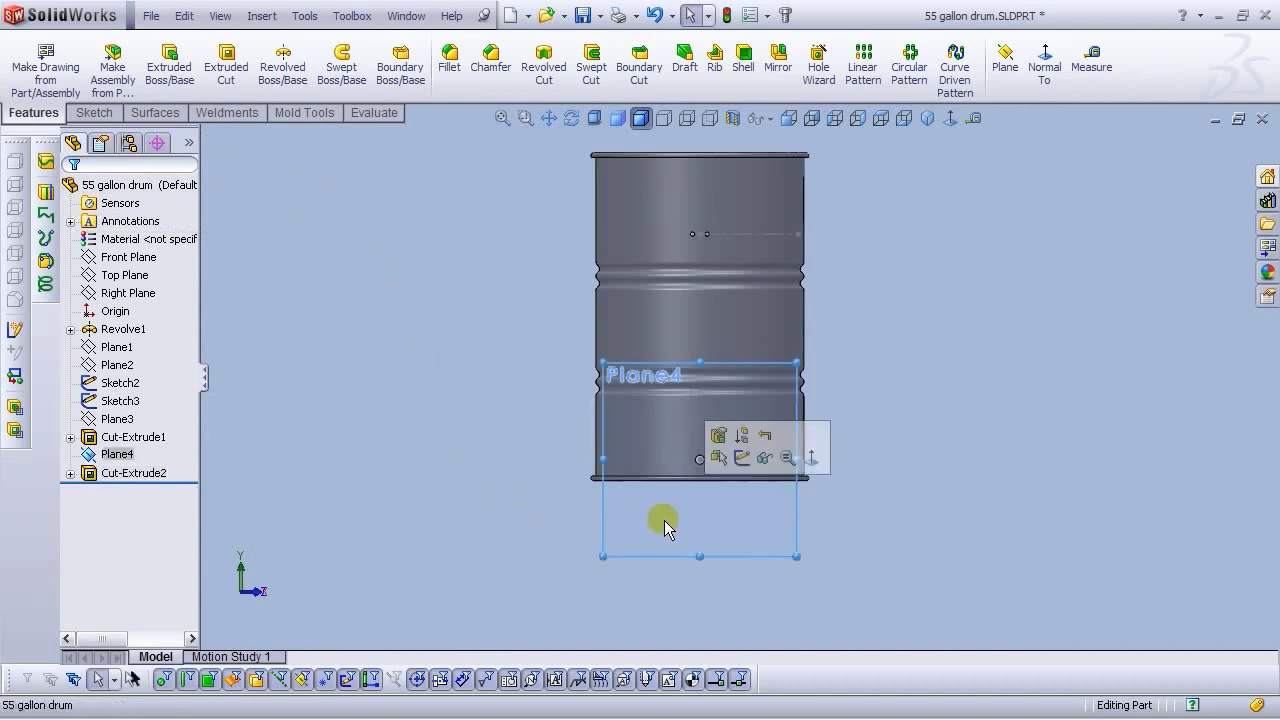
{"action": "left_click", "coordinate": [764, 459]}
{"action": "middle_click_drag", "start_coordinate": [866, 289], "coordinate": [754, 170]}
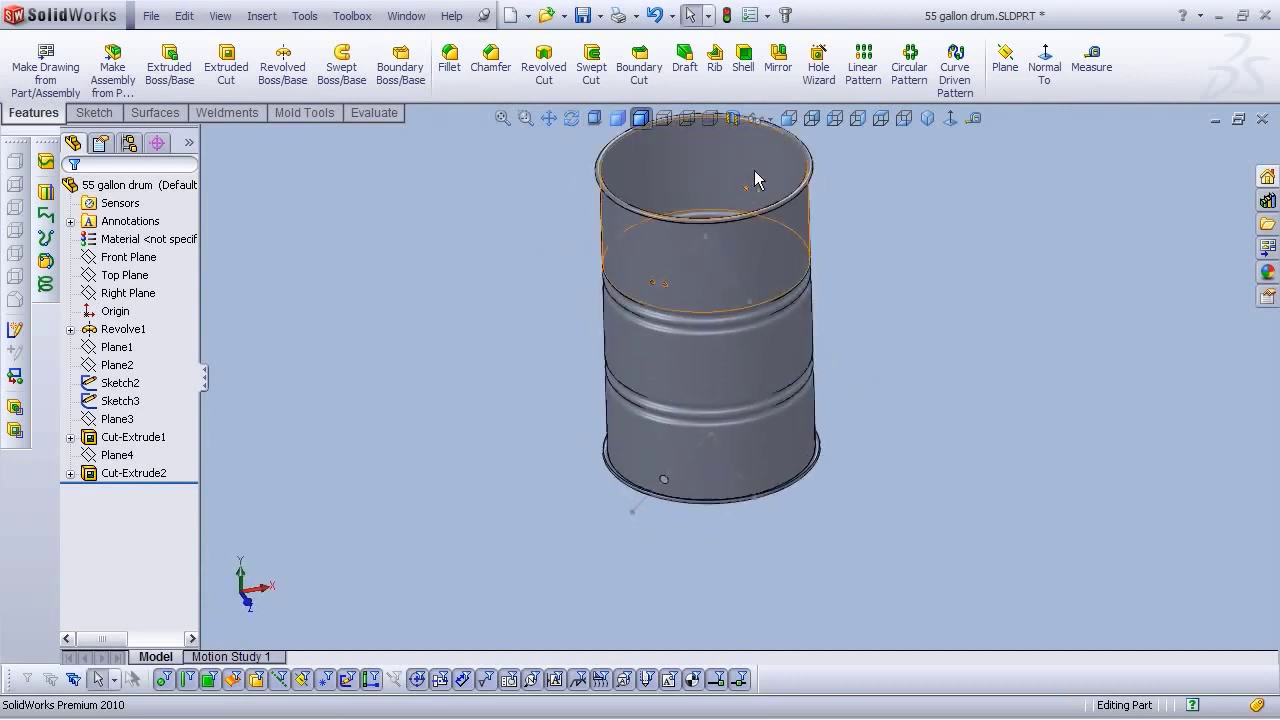
{"action": "left_click", "coordinate": [790, 120]}
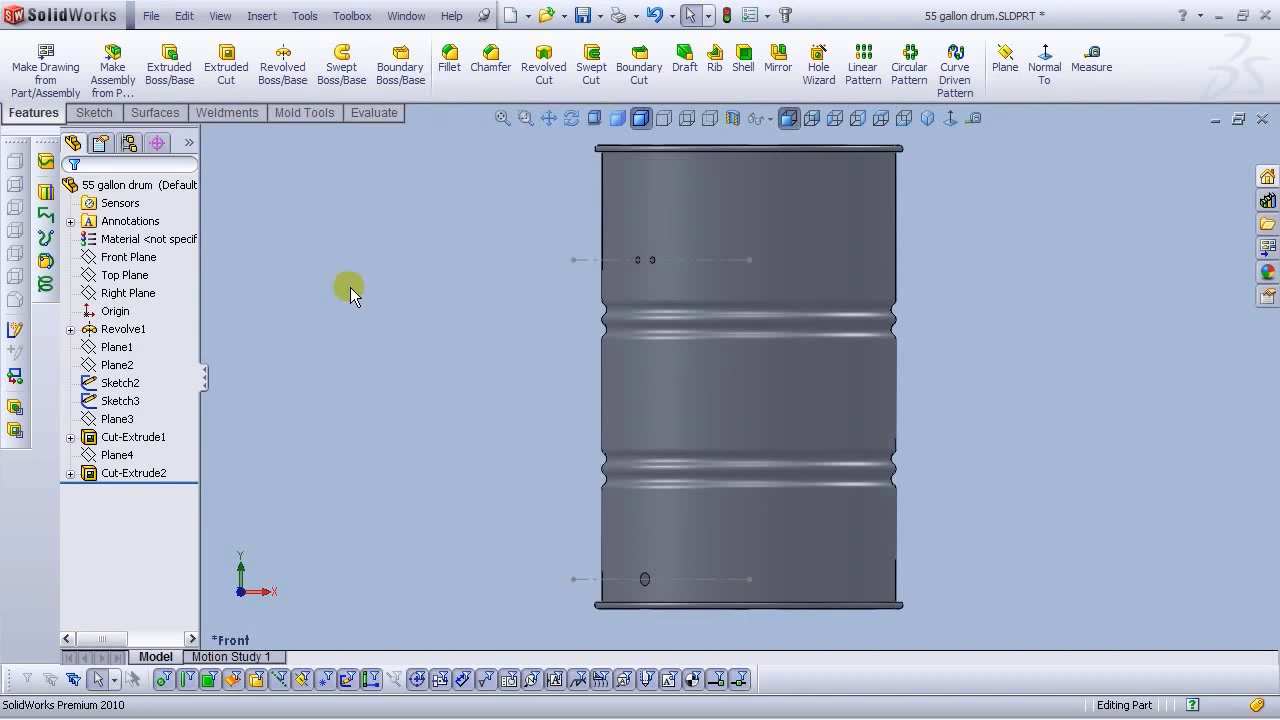
{"action": "scroll", "coordinate": [866, 234], "scroll_direction": "down", "scroll_amount": 2}
{"action": "scroll", "coordinate": [858, 279], "scroll_direction": "up", "scroll_amount": 3}
{"action": "scroll", "coordinate": [836, 356], "scroll_direction": "down", "scroll_amount": 1}
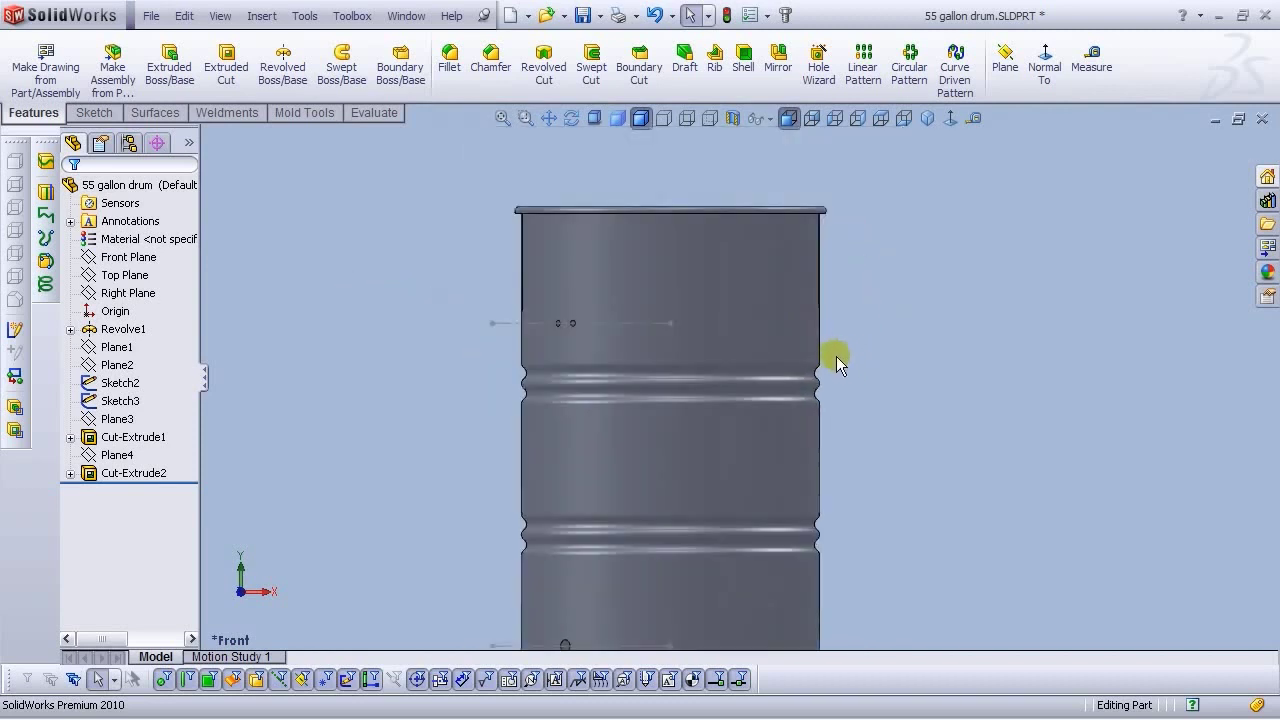
{"action": "scroll", "coordinate": [776, 345], "scroll_direction": "up", "scroll_amount": 1}
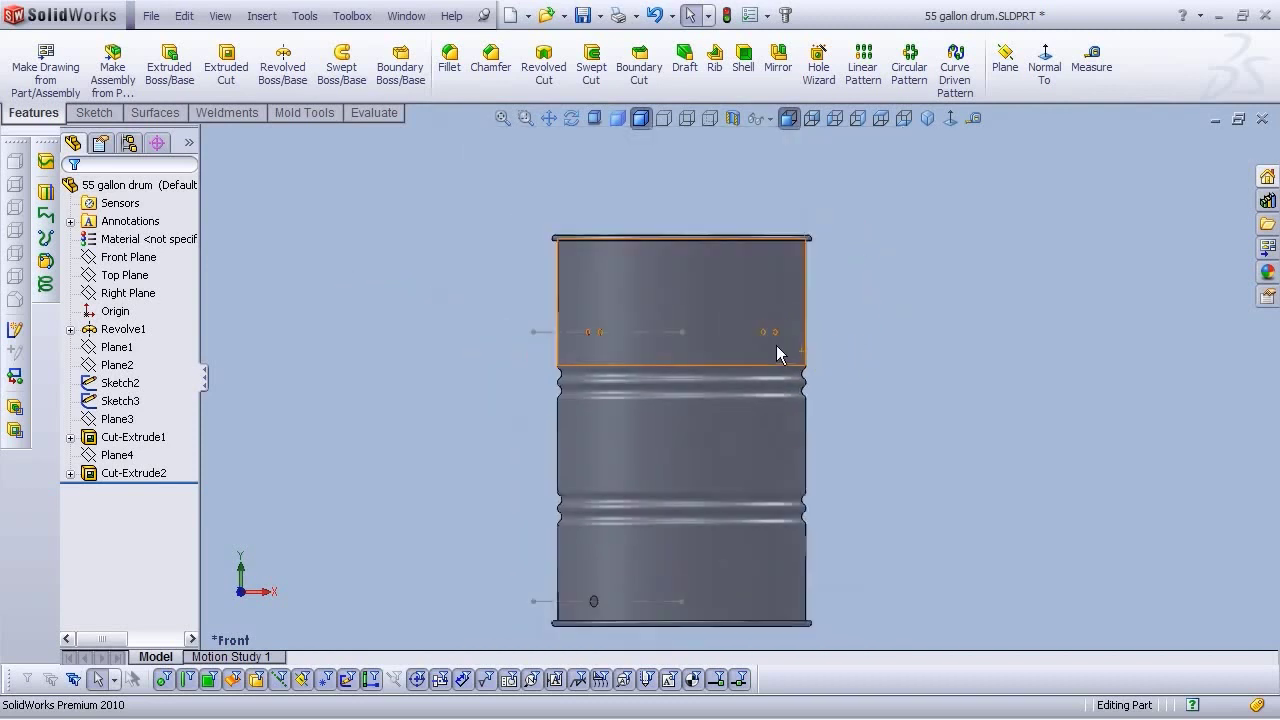
Start a new sketch on Plane2, viewed from the top of the drum
{"action": "left_click", "coordinate": [125, 365]}
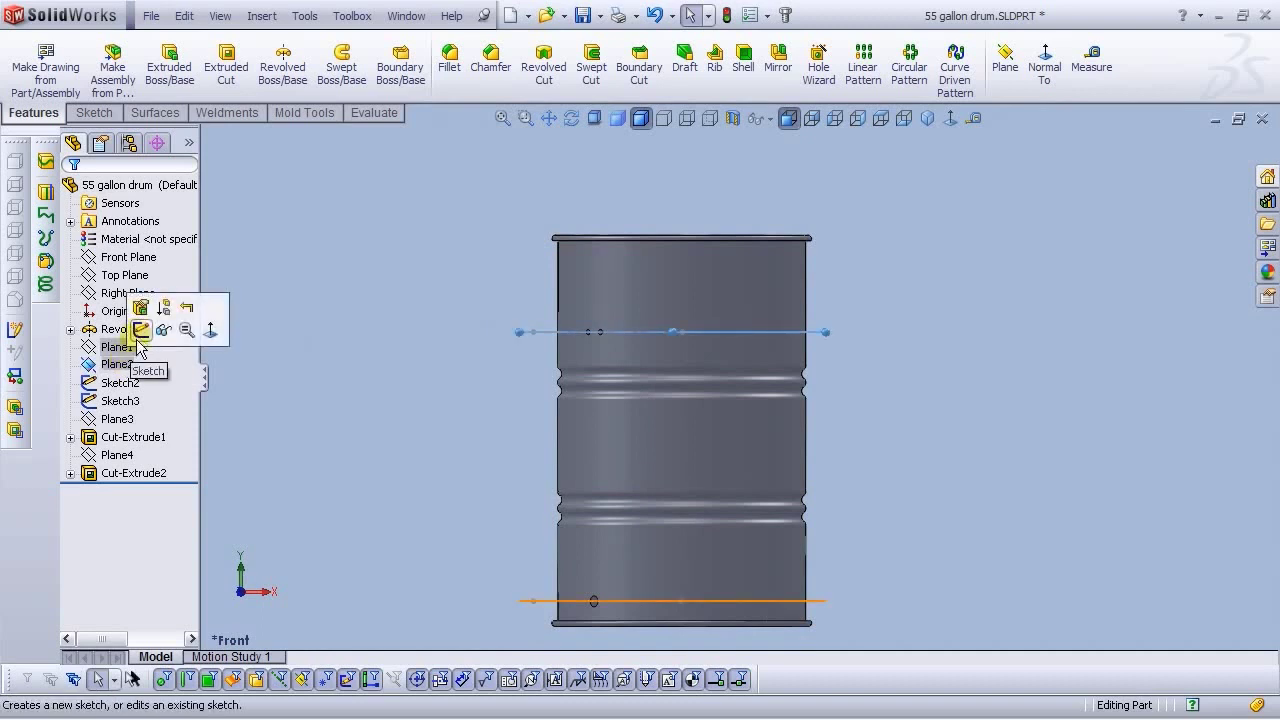
{"action": "left_click", "coordinate": [433, 355]}
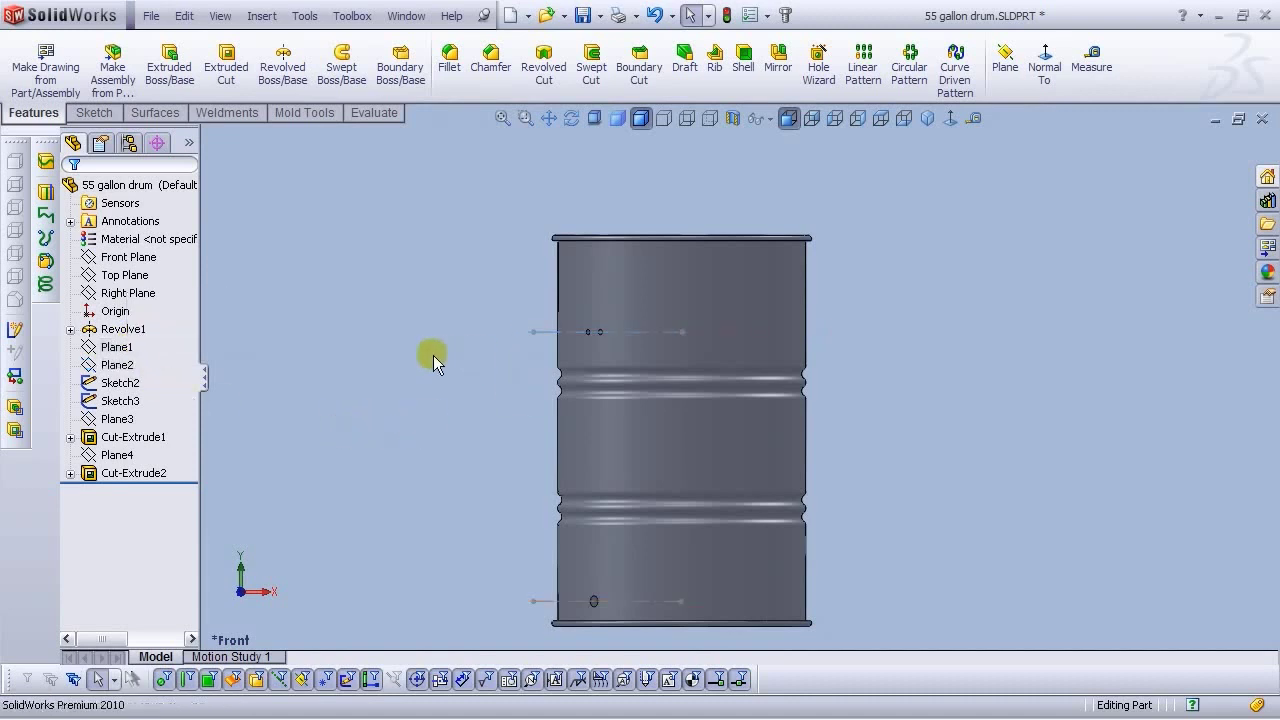
{"action": "left_click", "coordinate": [114, 373]}
{"action": "left_click", "coordinate": [116, 332]}
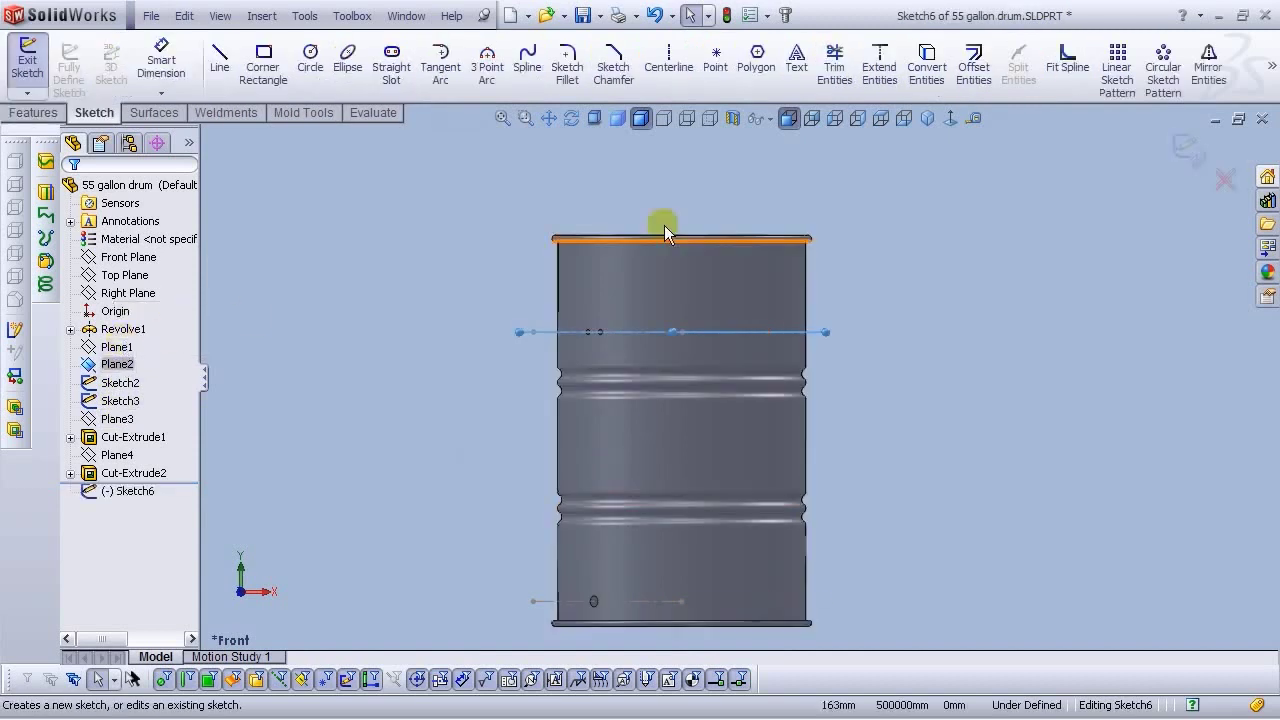
{"action": "left_click", "coordinate": [787, 119]}
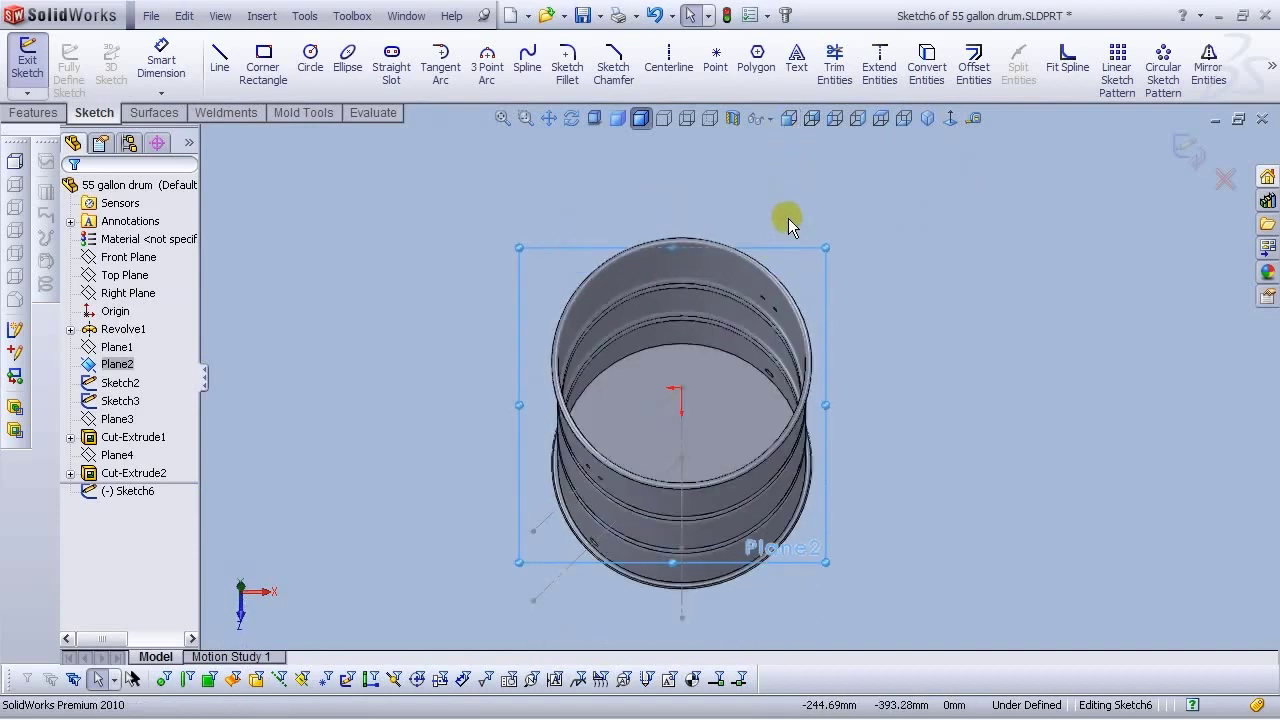
Draw a horizontal centerline about 423 mm long from the origin outward past the drum wall on the negative X side
{"action": "left_click", "coordinate": [658, 70]}
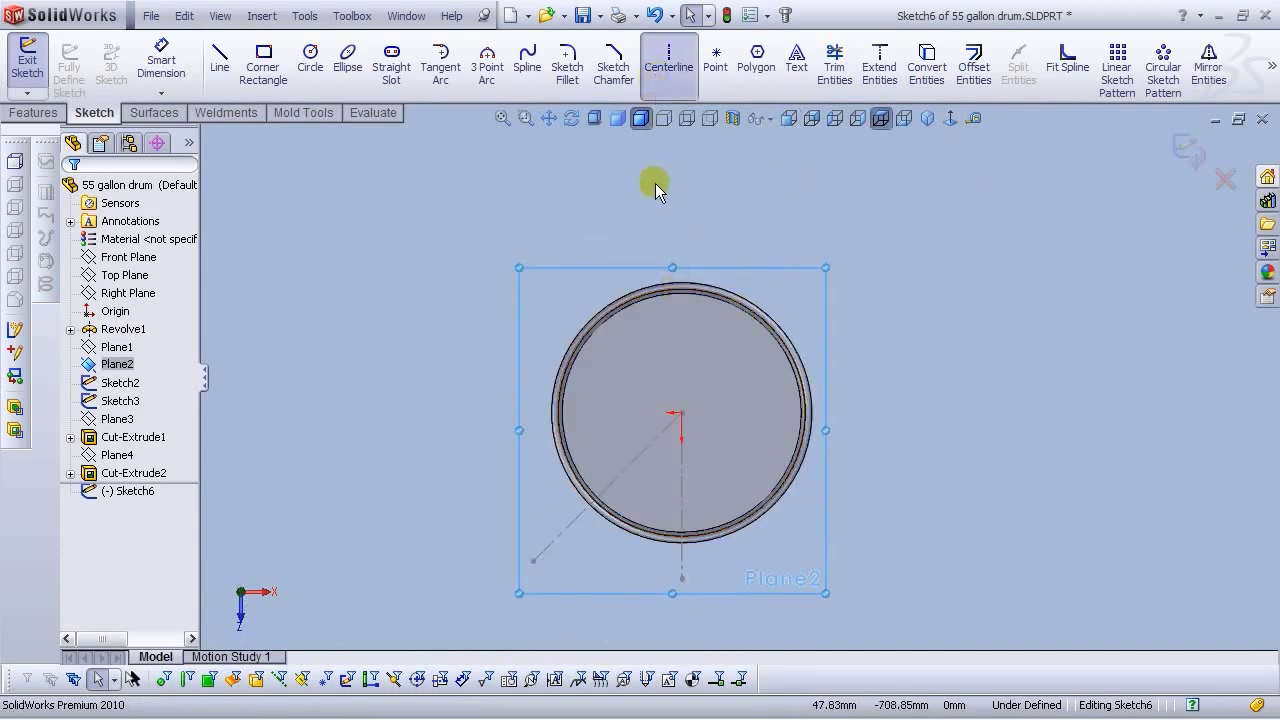
{"action": "left_click", "coordinate": [682, 413]}
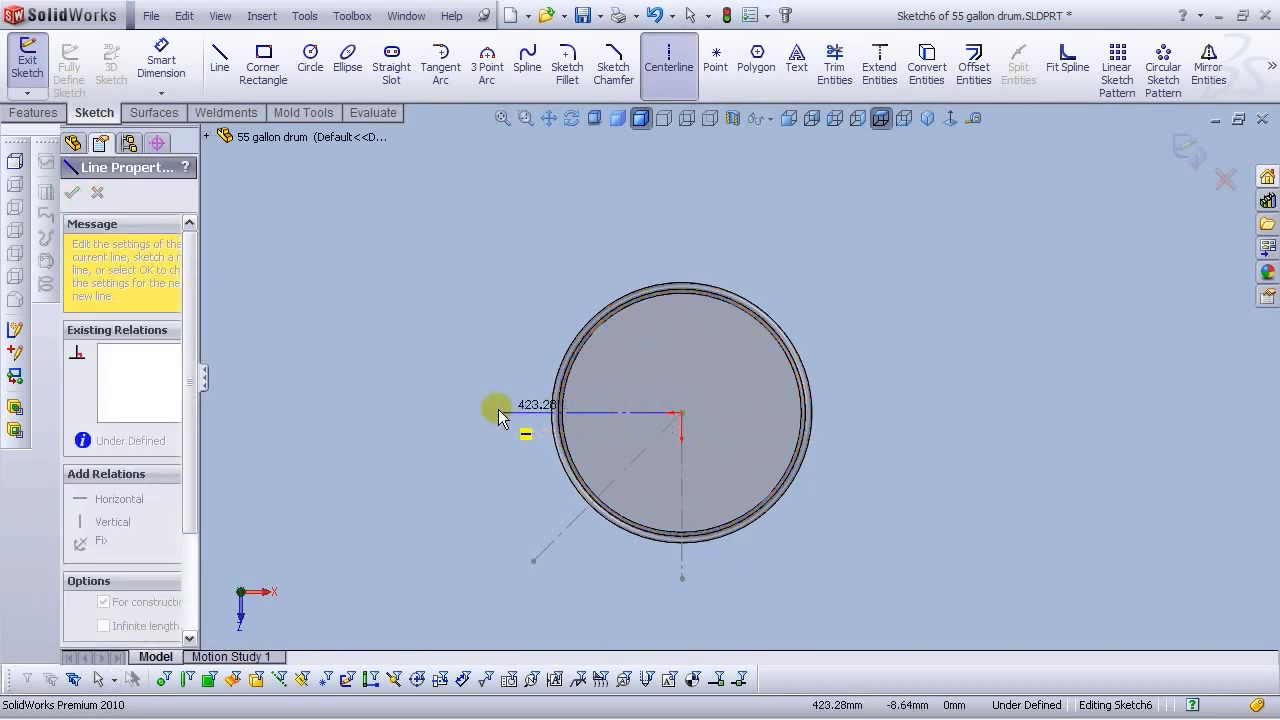
{"action": "left_click", "coordinate": [498, 412]}
{"action": "right_click", "coordinate": [498, 409]}
{"action": "left_click", "coordinate": [554, 300]}
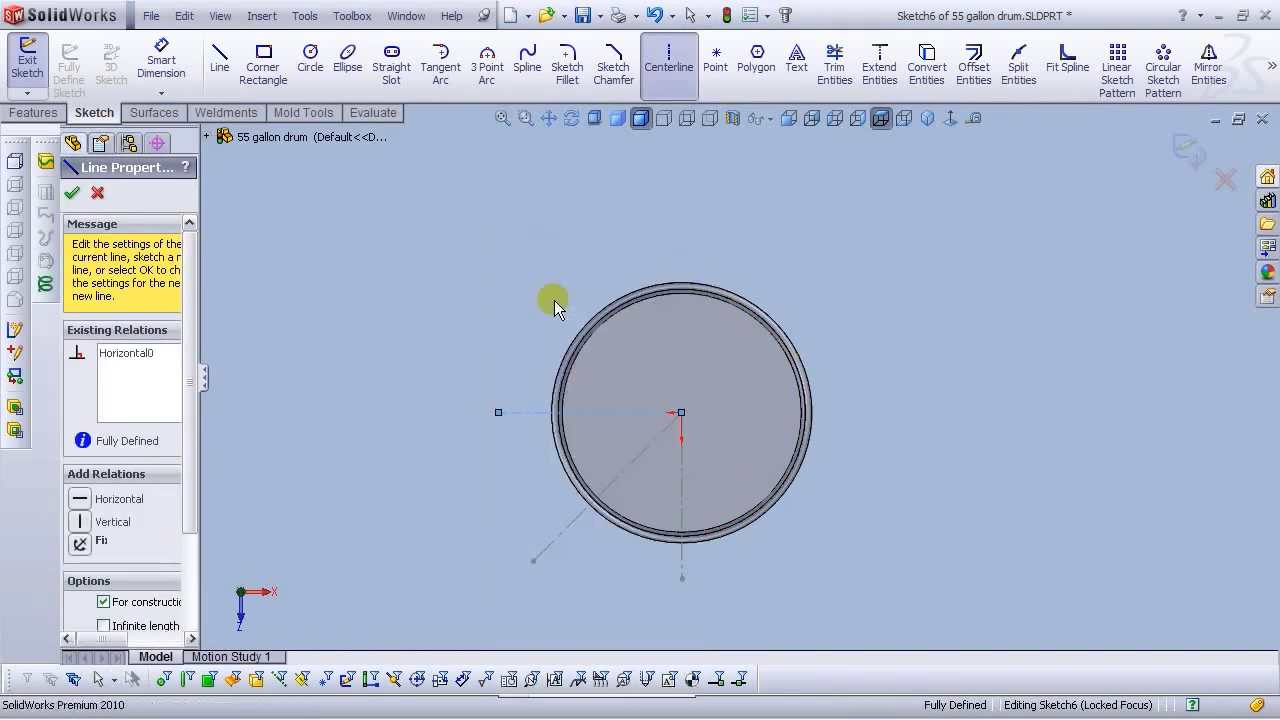
Draw a second centerline about 416 mm long from the origin, slightly off vertical, and move its free end a little toward the horizontal centerline
{"action": "left_click", "coordinate": [668, 60]}
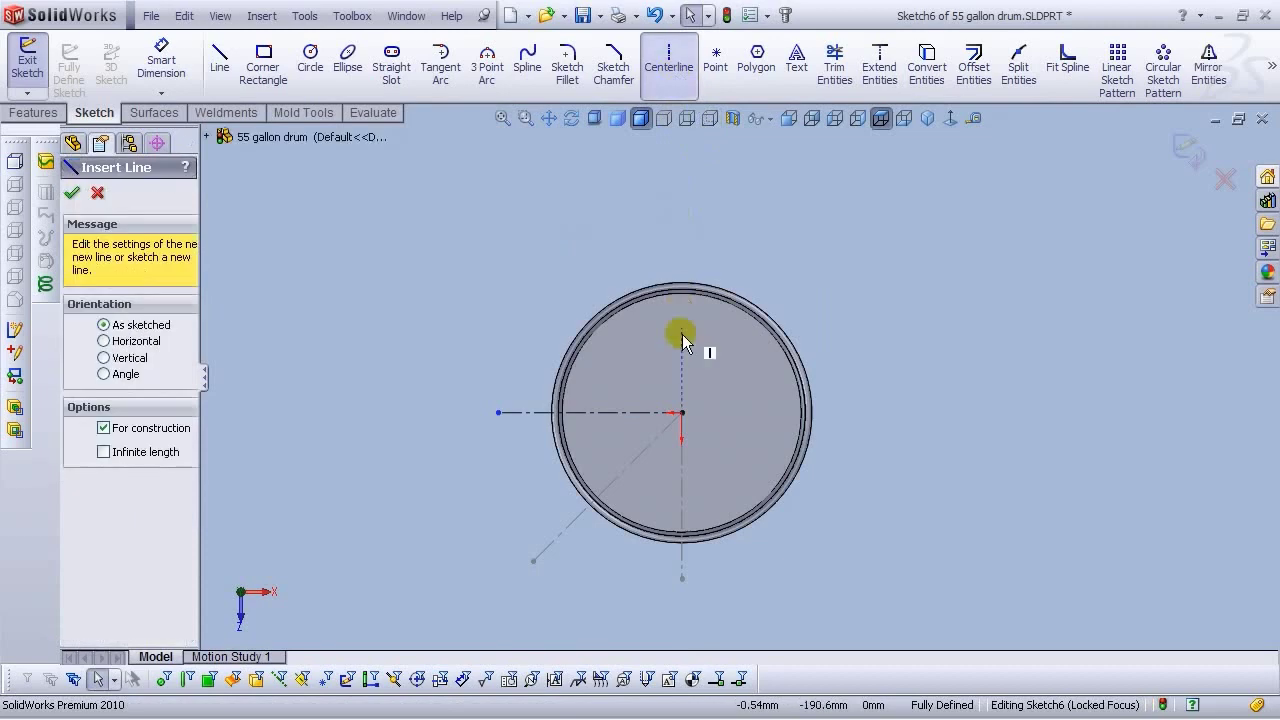
{"action": "left_click", "coordinate": [681, 412]}
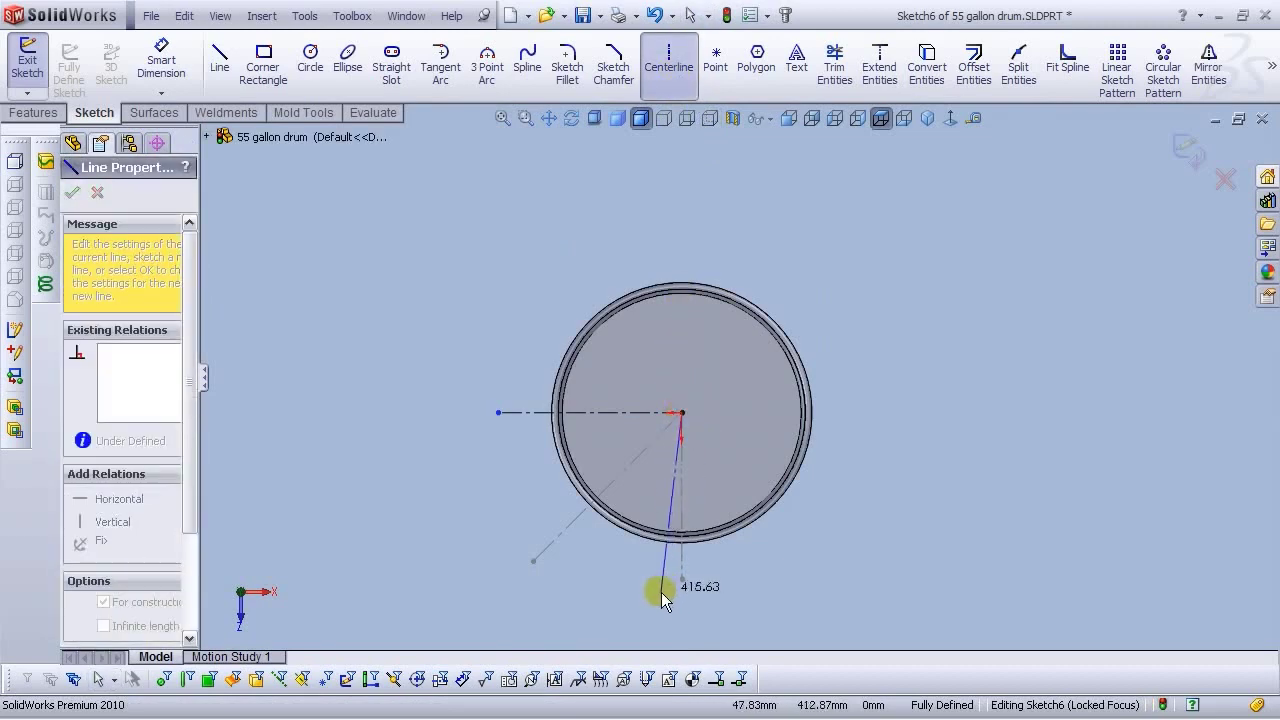
{"action": "left_click", "coordinate": [660, 592]}
{"action": "right_click", "coordinate": [660, 592]}
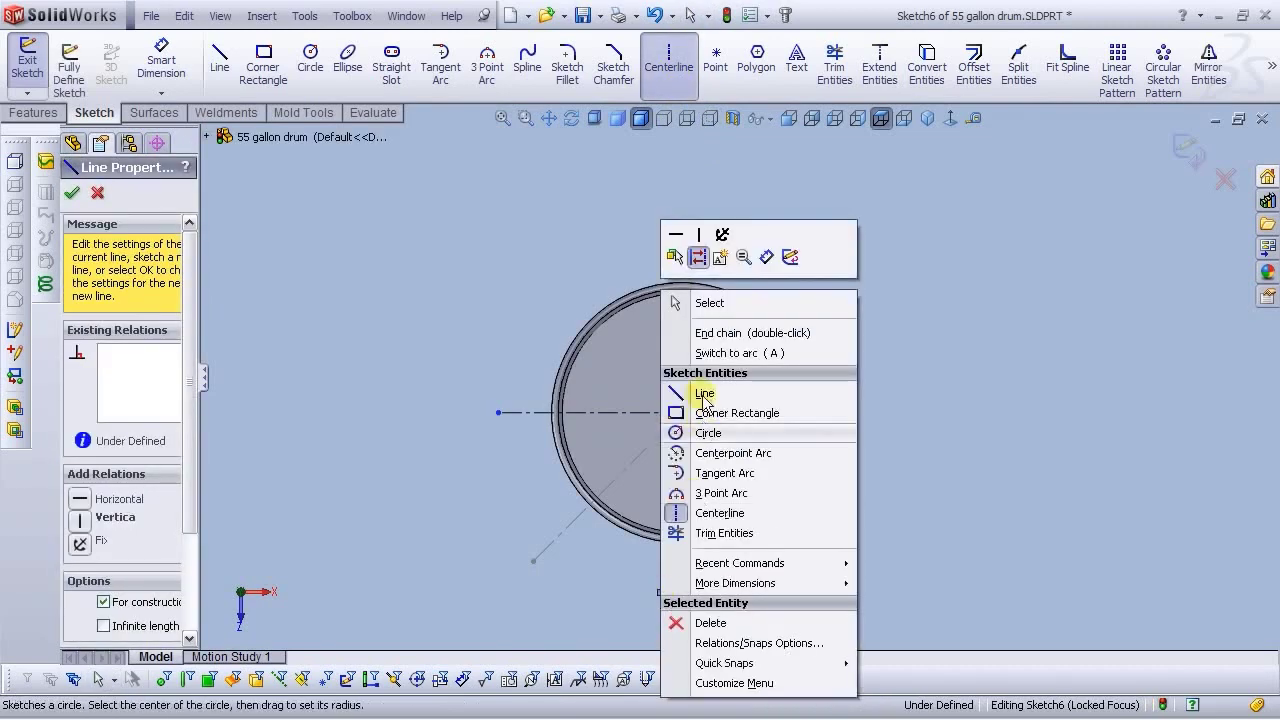
{"action": "left_click", "coordinate": [731, 300]}
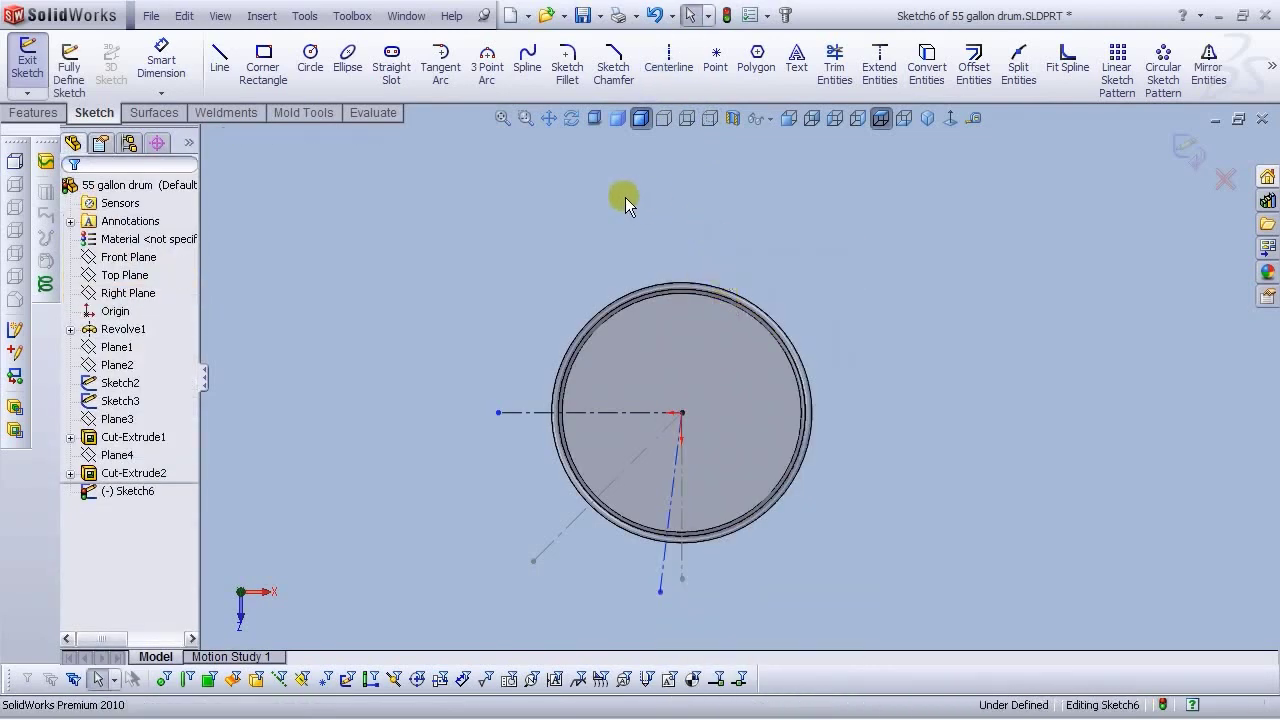
{"action": "left_click", "coordinate": [513, 412]}
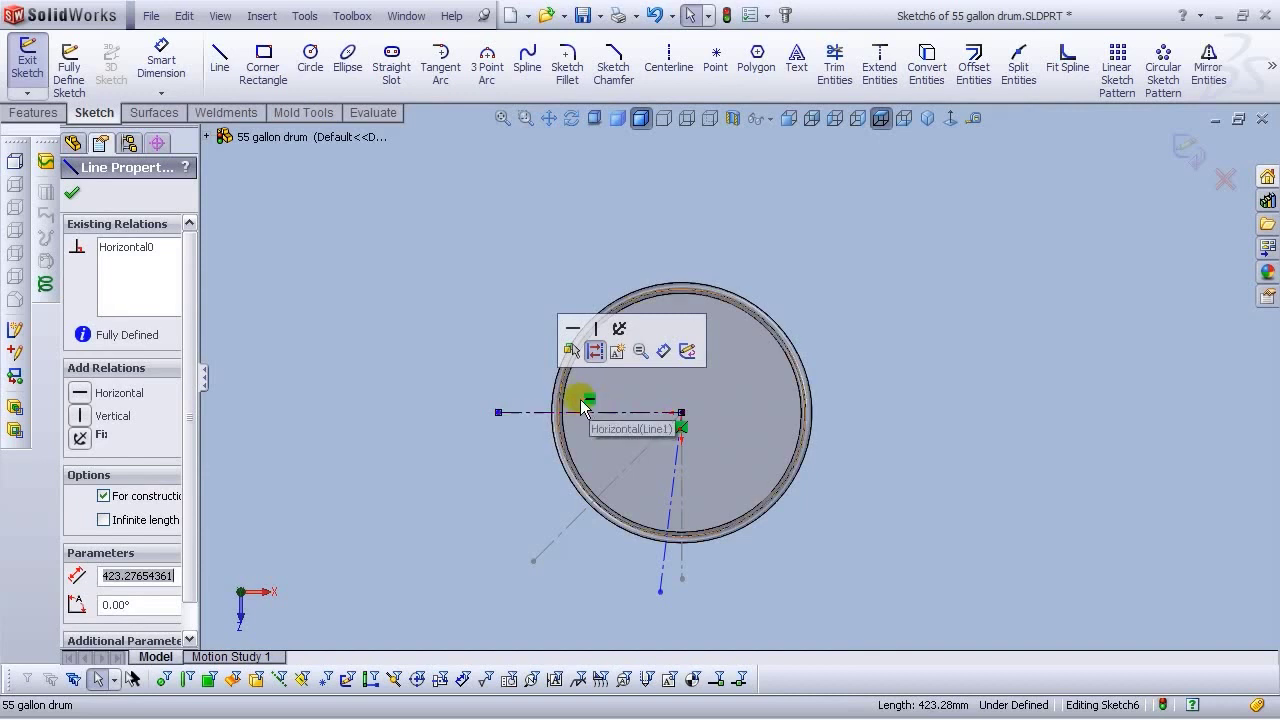
{"action": "left_click", "coordinate": [507, 484]}
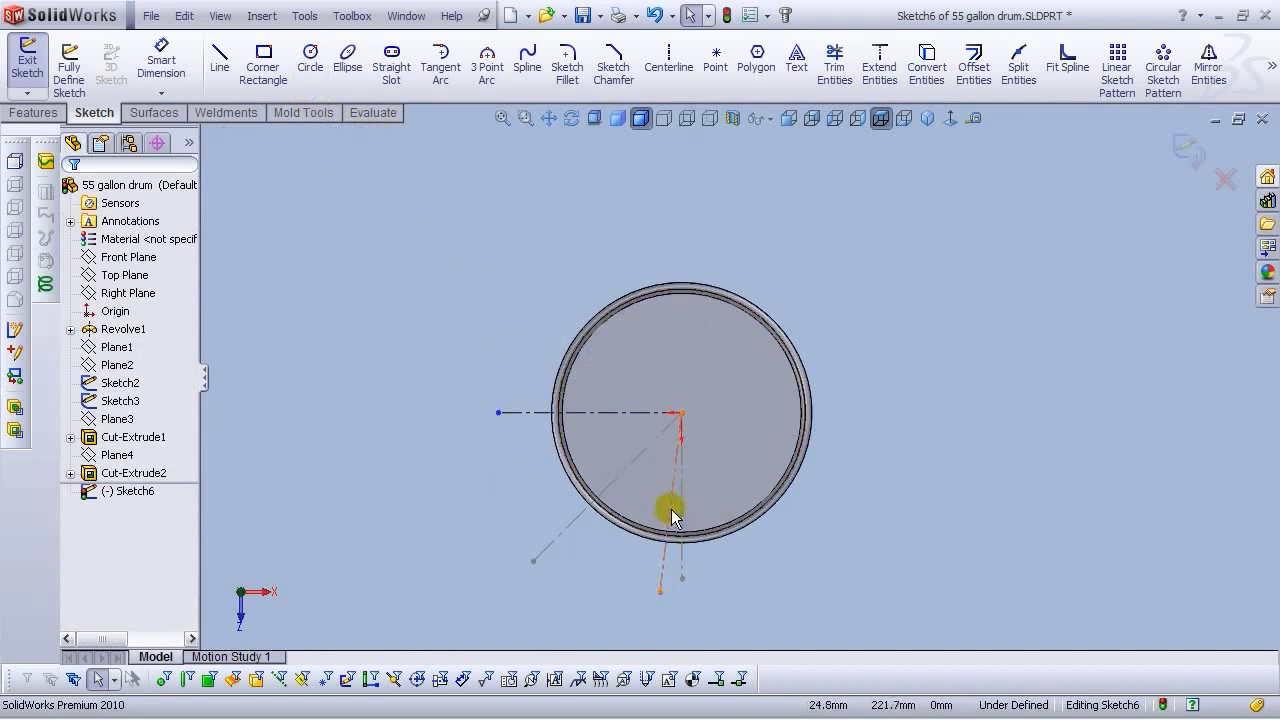
{"action": "mouse_move", "coordinate": [661, 590]}
{"action": "left_mouse_down"}
{"action": "mouse_move", "coordinate": [631, 568]}
{"action": "mouse_move", "coordinate": [651, 584]}
{"action": "left_mouse_up"}
{"action": "left_click", "coordinate": [529, 191]}
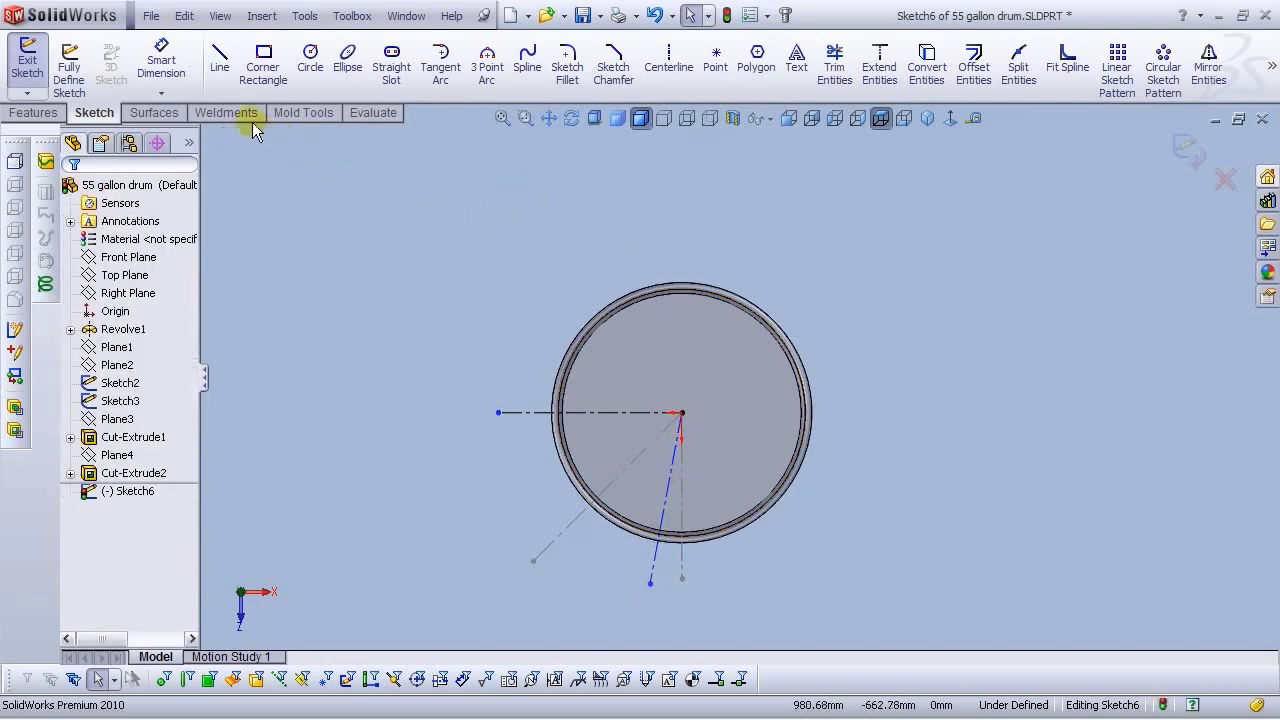
Dimension the angle between the two centerlines as 65°, place the dimension outside the drum wall and finish the sketch
{"action": "left_click", "coordinate": [161, 62]}
{"action": "left_click", "coordinate": [623, 416]}
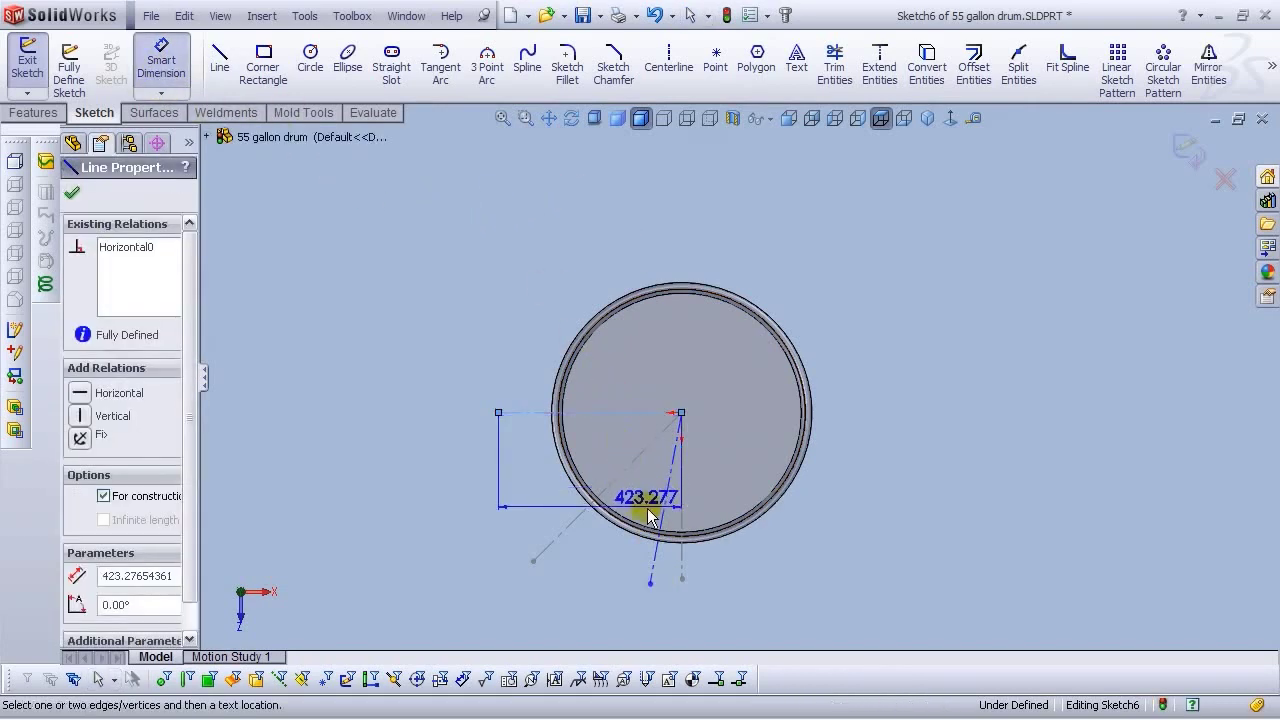
{"action": "left_click", "coordinate": [661, 512]}
{"action": "left_click", "coordinate": [640, 497]}
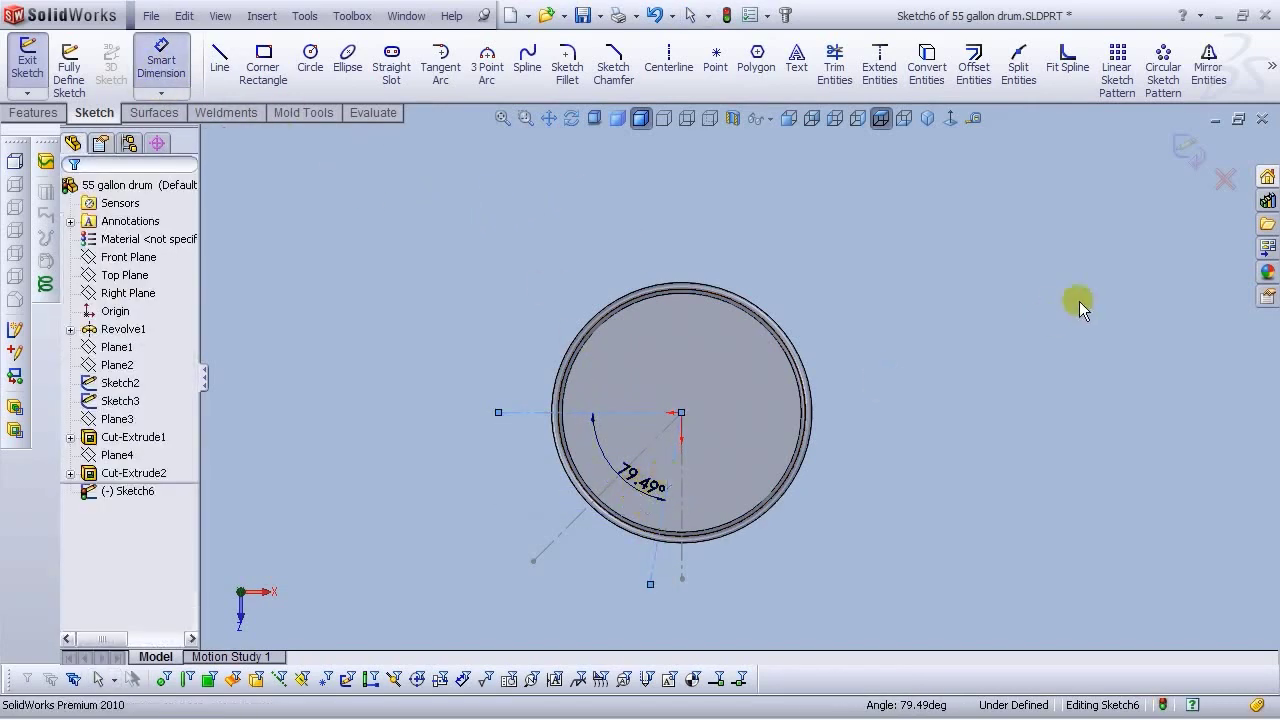
{"action": "type", "text": "65"}
{"action": "key", "text": "Return"}
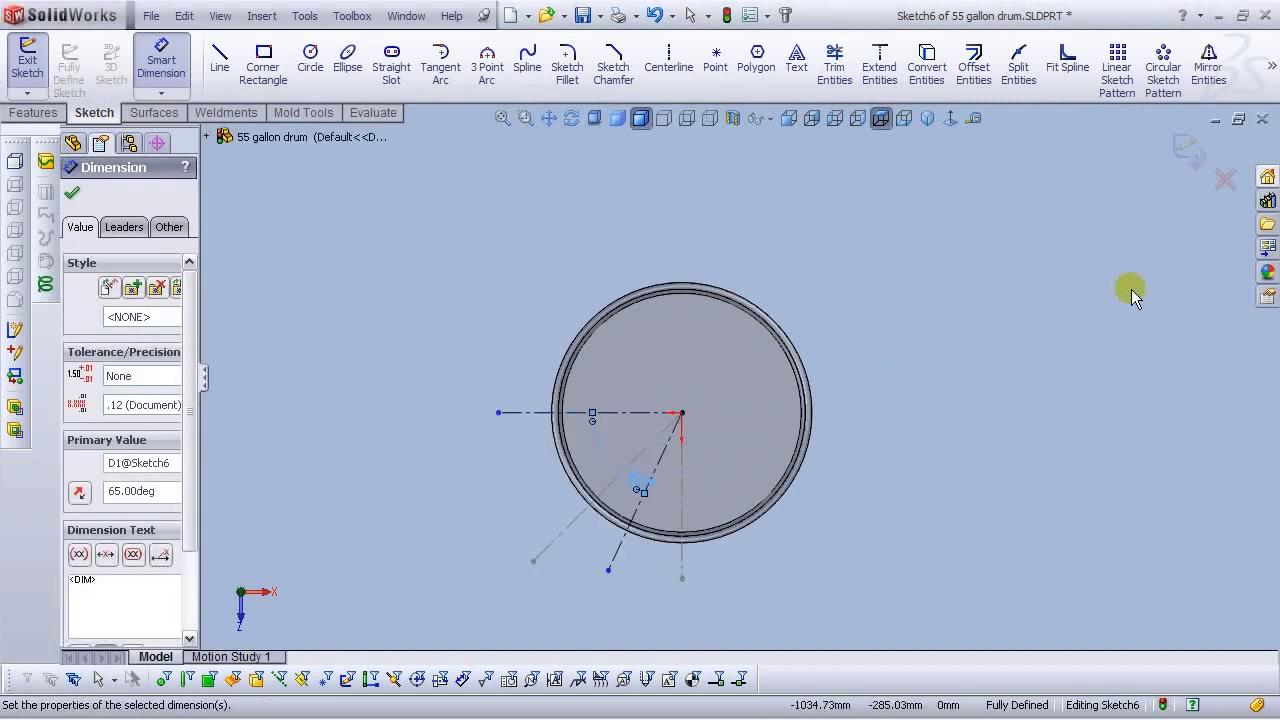
{"action": "left_click", "coordinate": [541, 493]}
{"action": "left_click", "coordinate": [1077, 294]}
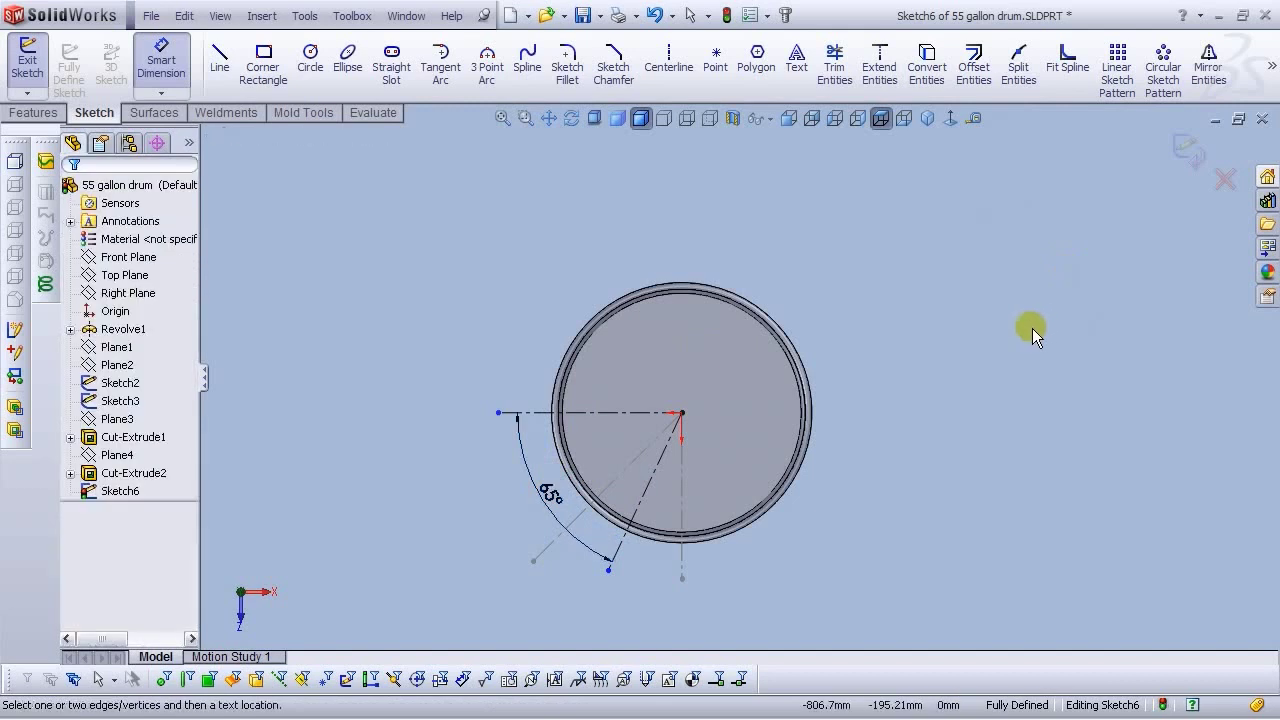
{"action": "left_click", "coordinate": [1187, 148]}
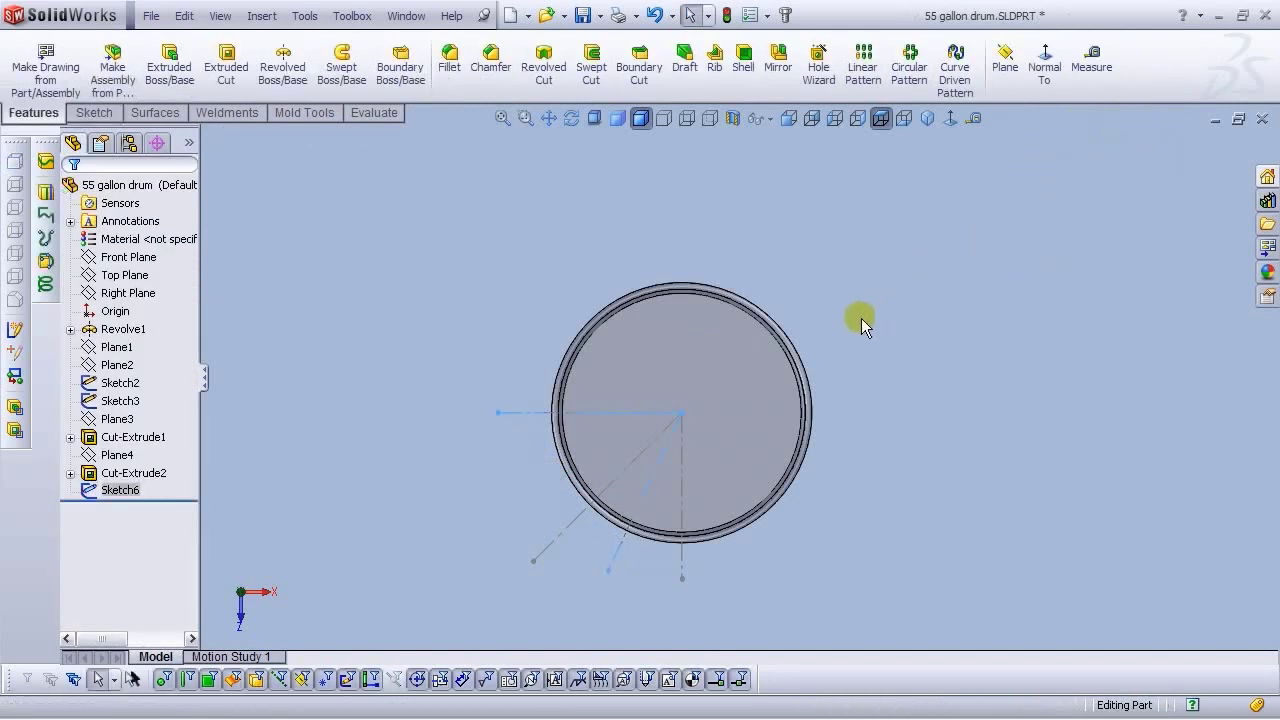
Start creating a new reference plane
{"action": "left_click", "coordinate": [1004, 65]}
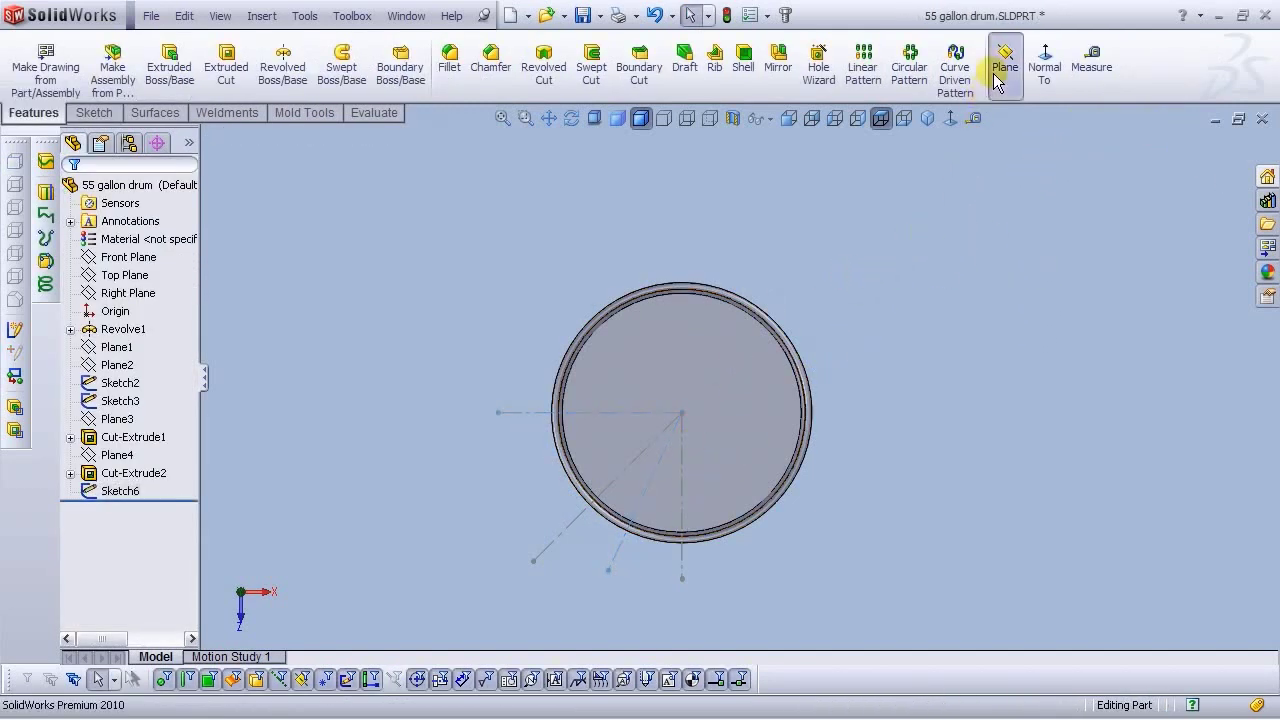
Create a reference plane perpendicular to the steeper angled construction line of Sketch6 and coincident with that line's outer endpoint
{"action": "middle_click_drag", "start_coordinate": [730, 446], "coordinate": [730, 308]}
{"action": "scroll", "coordinate": [650, 412], "scroll_direction": "down", "scroll_amount": 3}
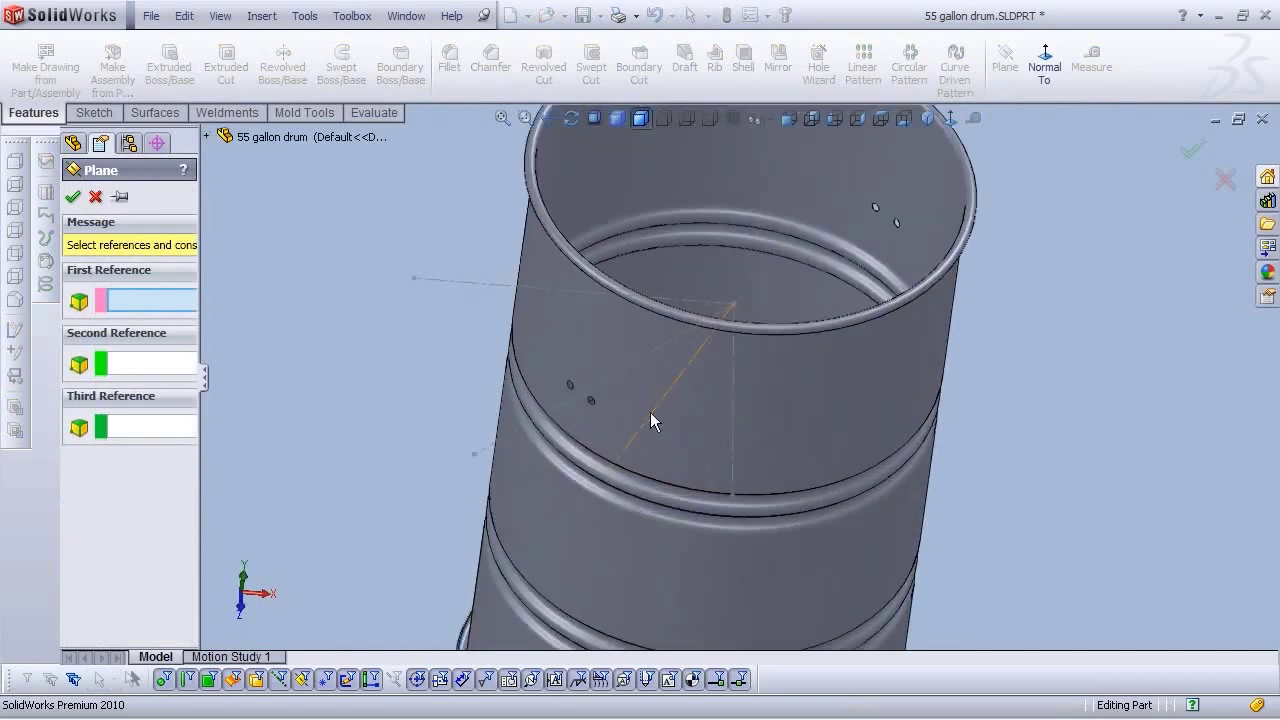
{"action": "left_click", "coordinate": [621, 458]}
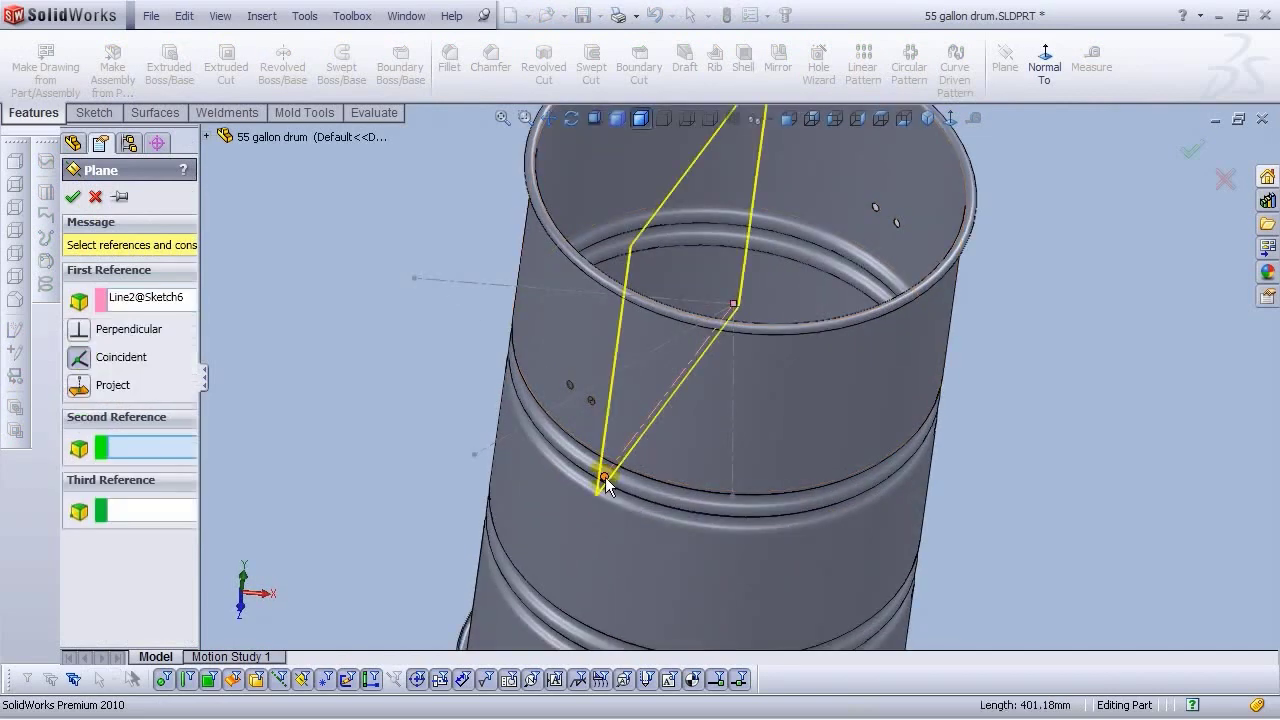
{"action": "left_click", "coordinate": [605, 478]}
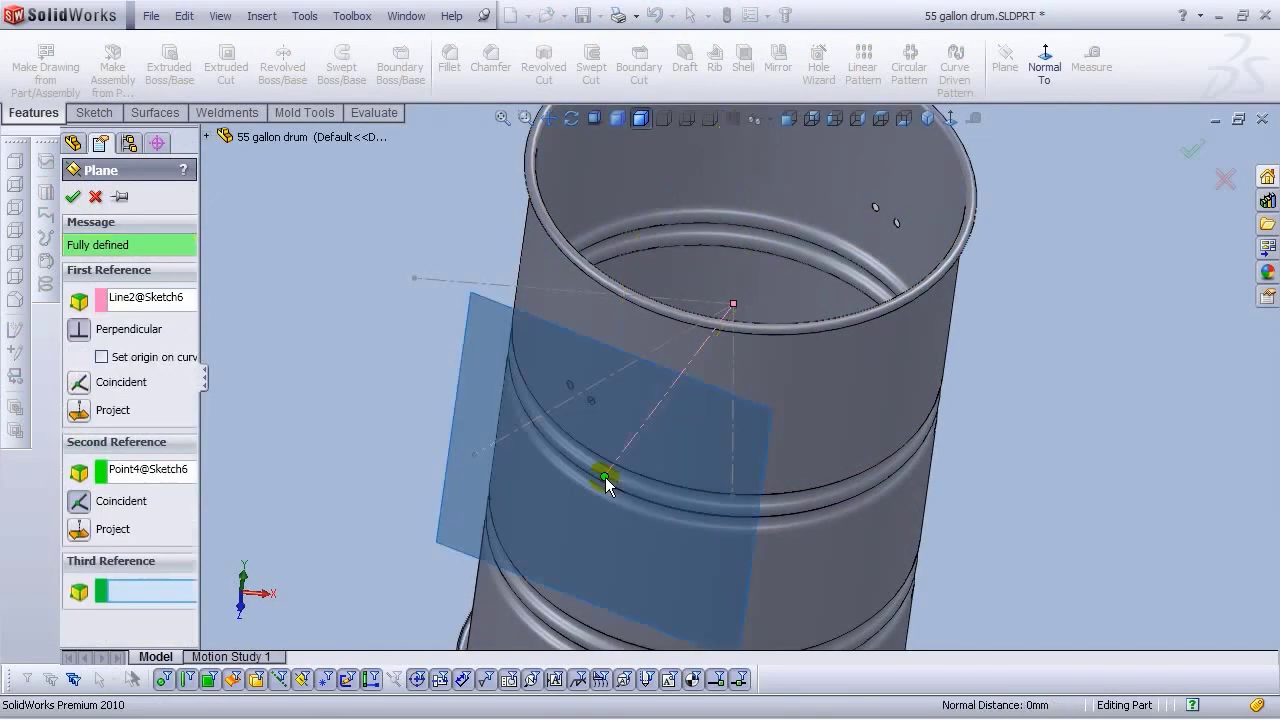
{"action": "left_click", "coordinate": [73, 197]}
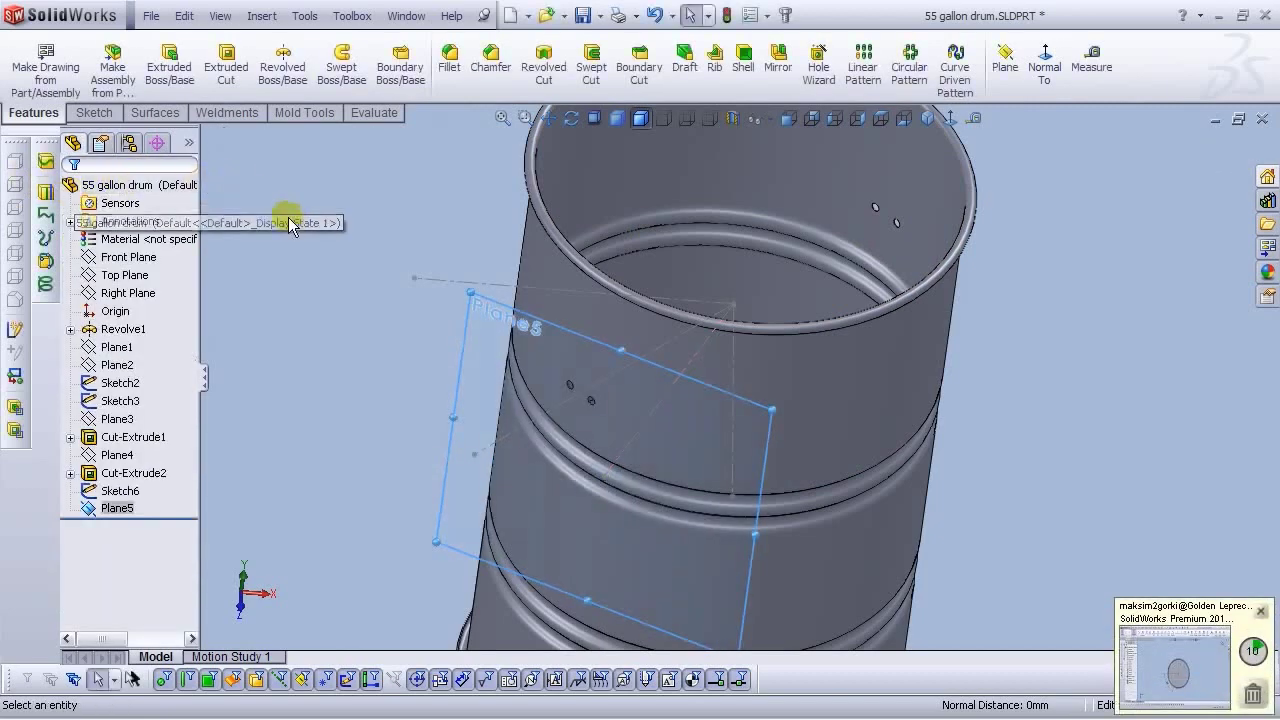
{"action": "left_click", "coordinate": [337, 410]}
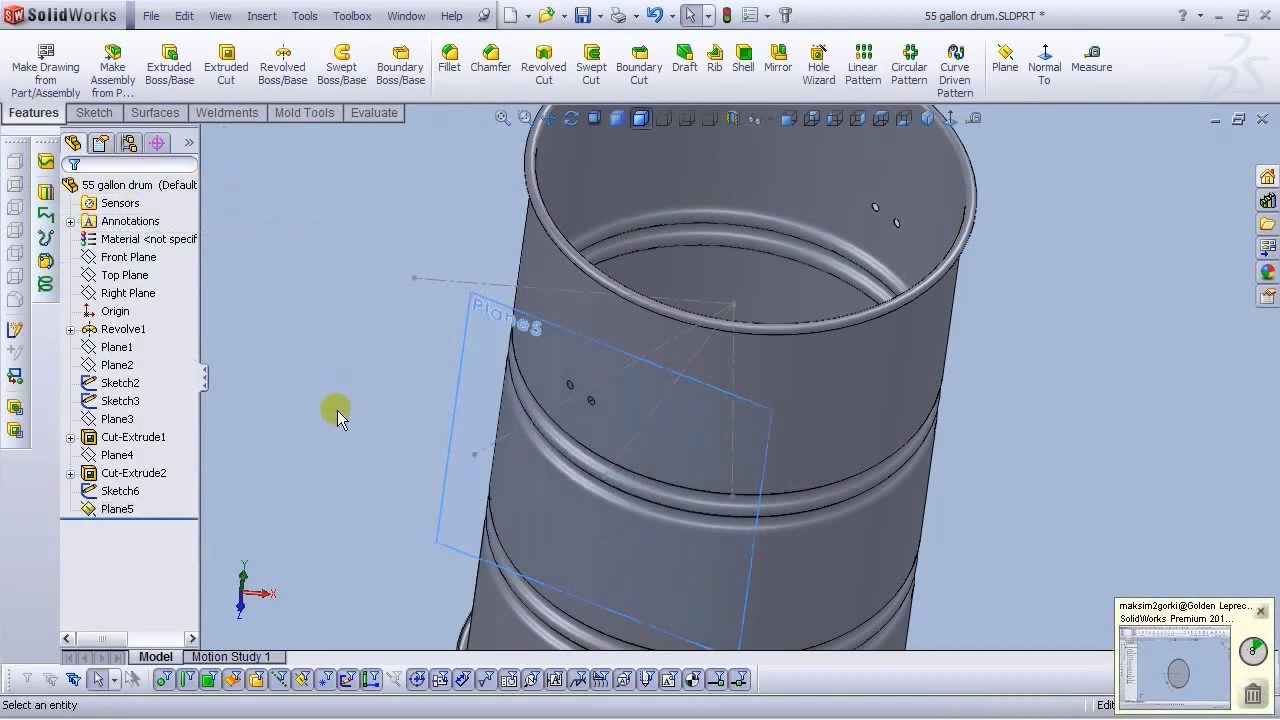
Start a sketch on the new plane, viewed straight on, and draw a circle of about 11.6 mm radius centred on the origin
{"action": "left_click", "coordinate": [460, 521]}
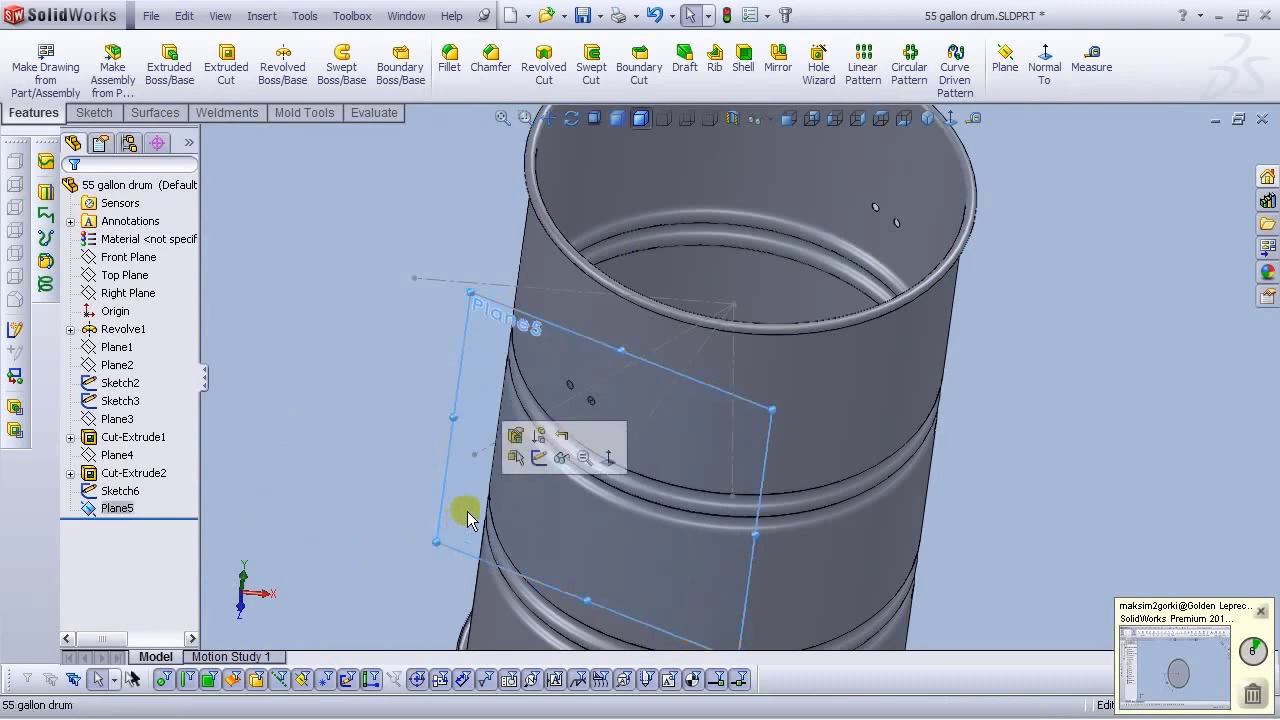
{"action": "left_click", "coordinate": [541, 461]}
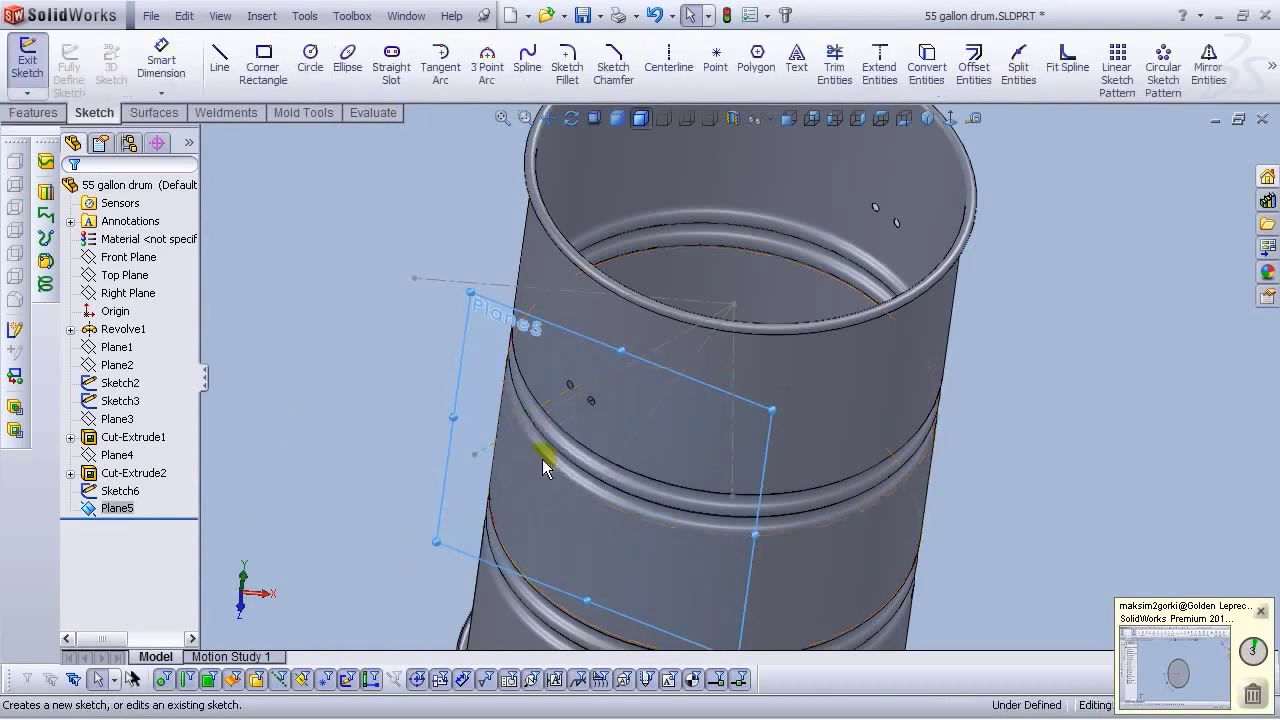
{"action": "left_click", "coordinate": [951, 119]}
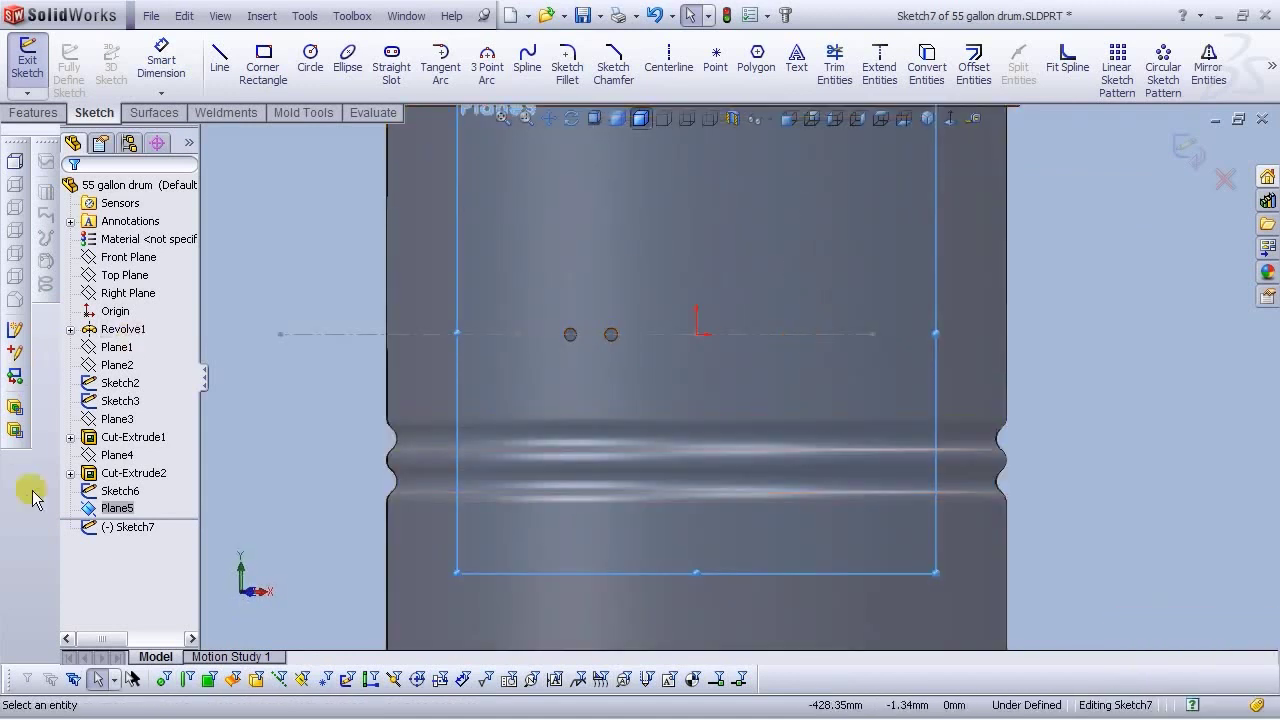
{"action": "left_click", "coordinate": [310, 60]}
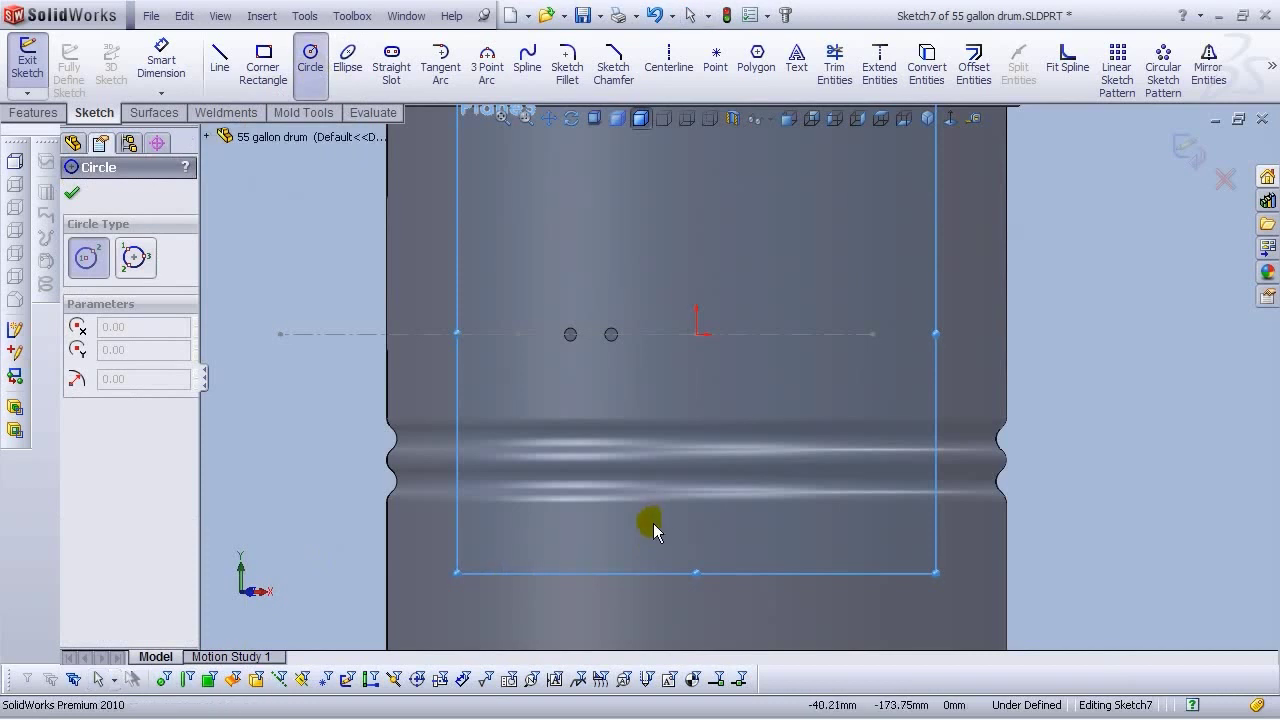
{"action": "left_click", "coordinate": [697, 337]}
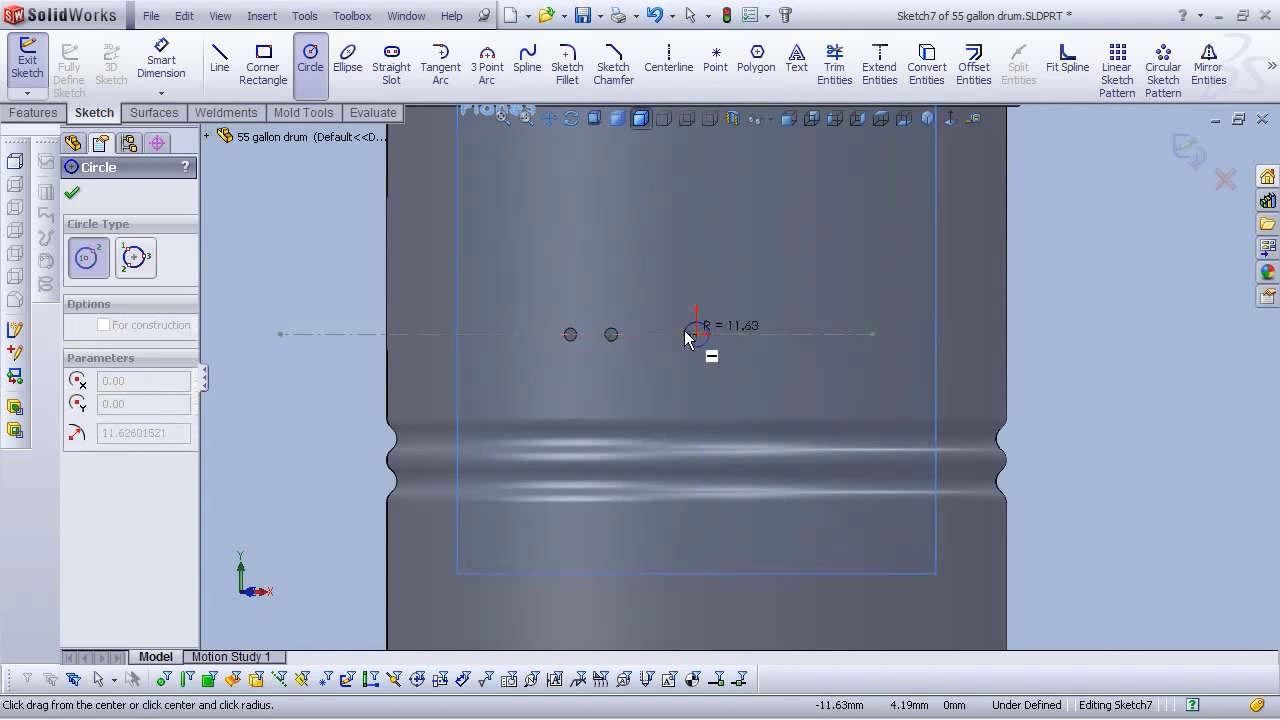
{"action": "left_click", "coordinate": [689, 337]}
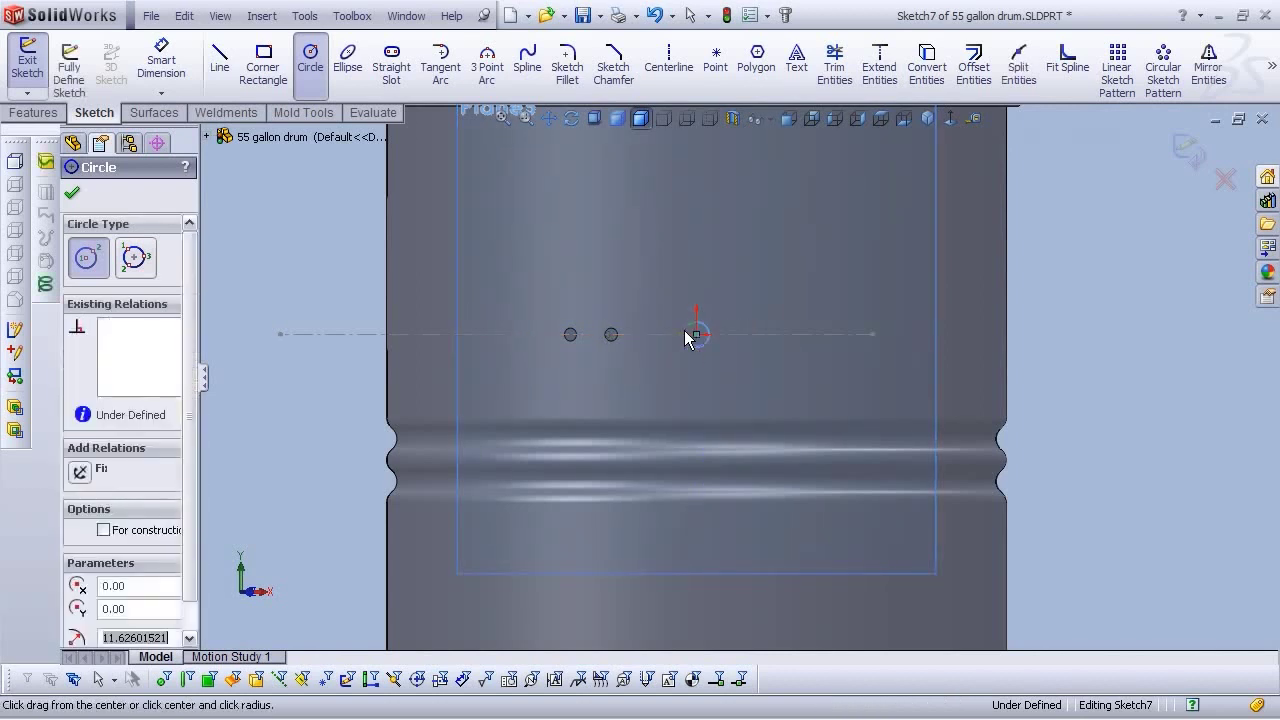
Dimension the circle at the origin with a diameter of 10.5 mm
{"action": "left_click", "coordinate": [161, 62]}
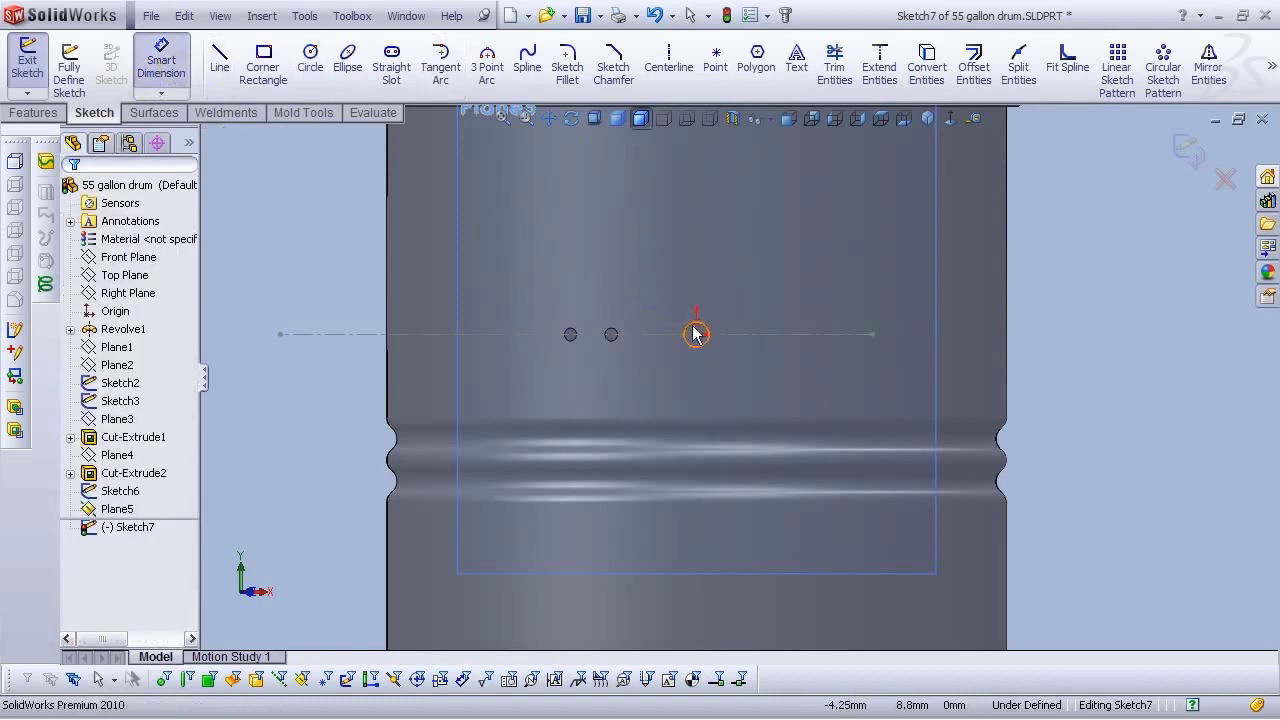
{"action": "left_click", "coordinate": [692, 326]}
{"action": "left_click", "coordinate": [672, 289]}
{"action": "type", "text": "10.5"}
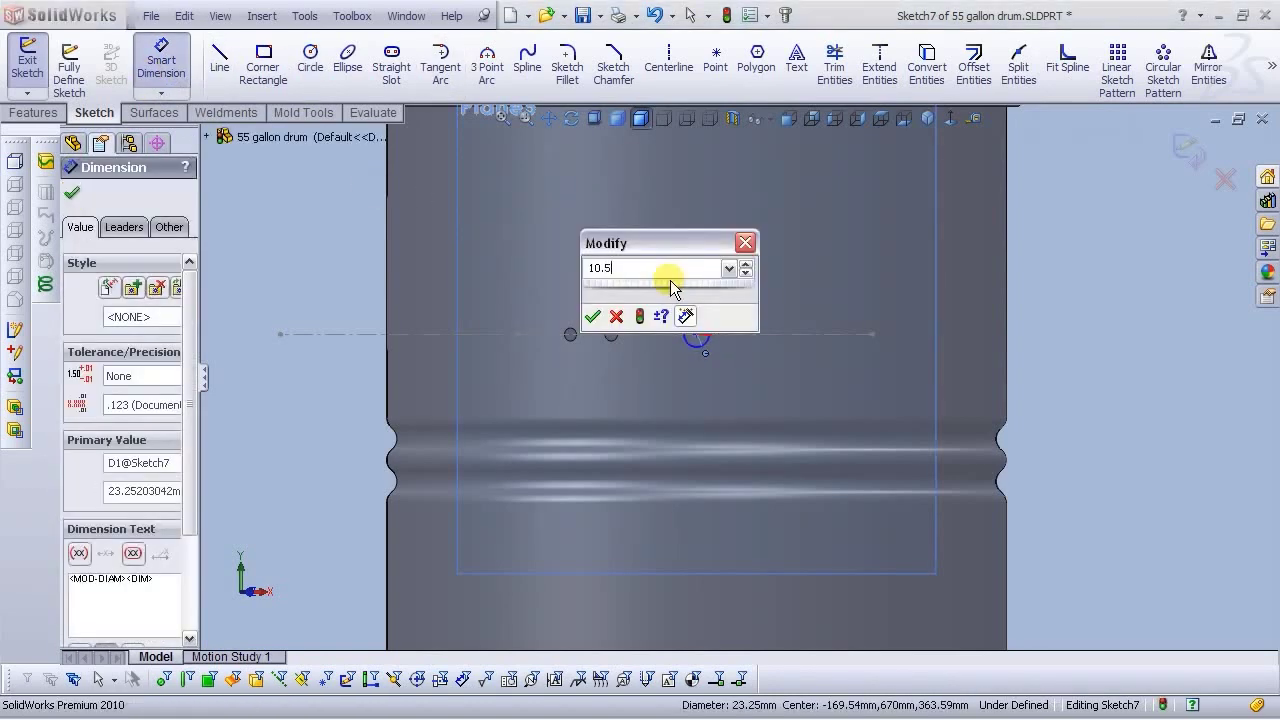
{"action": "key", "text": "Return"}
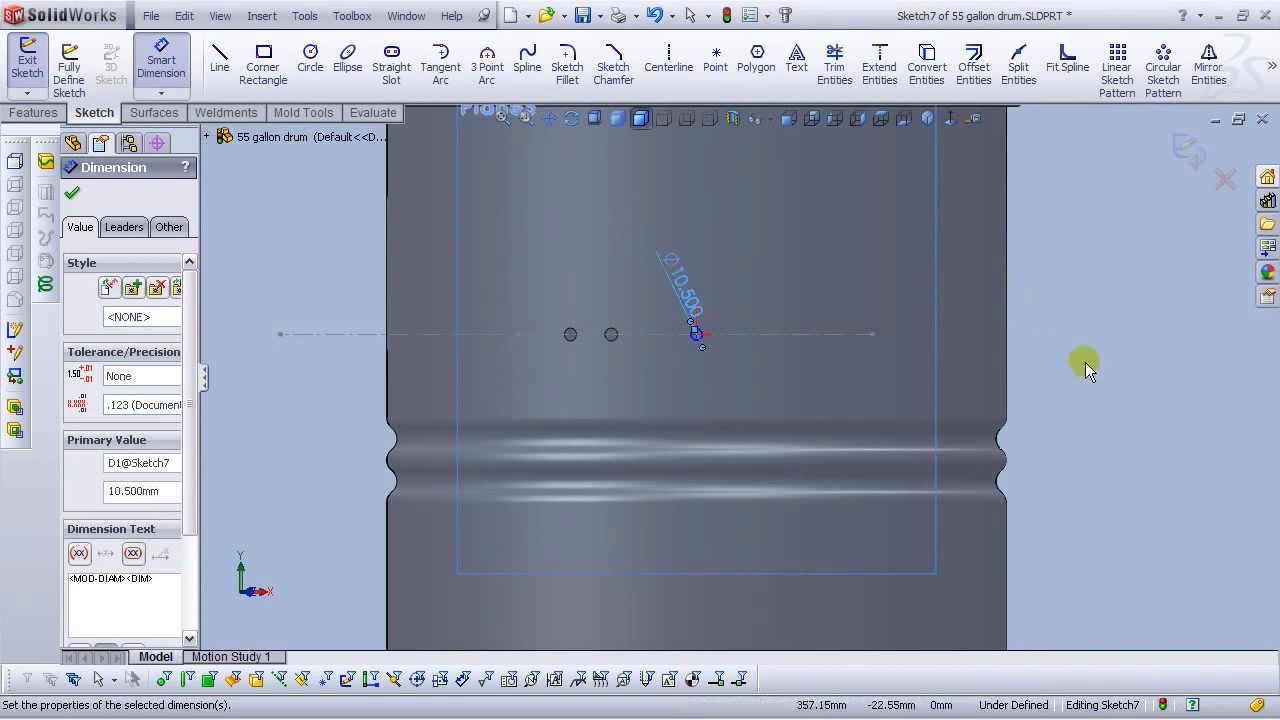
Add a relation that locks the centre of the 10.5 mm circle in place at the sketch origin
{"action": "scroll", "coordinate": [832, 335], "scroll_direction": "down", "scroll_amount": 2}
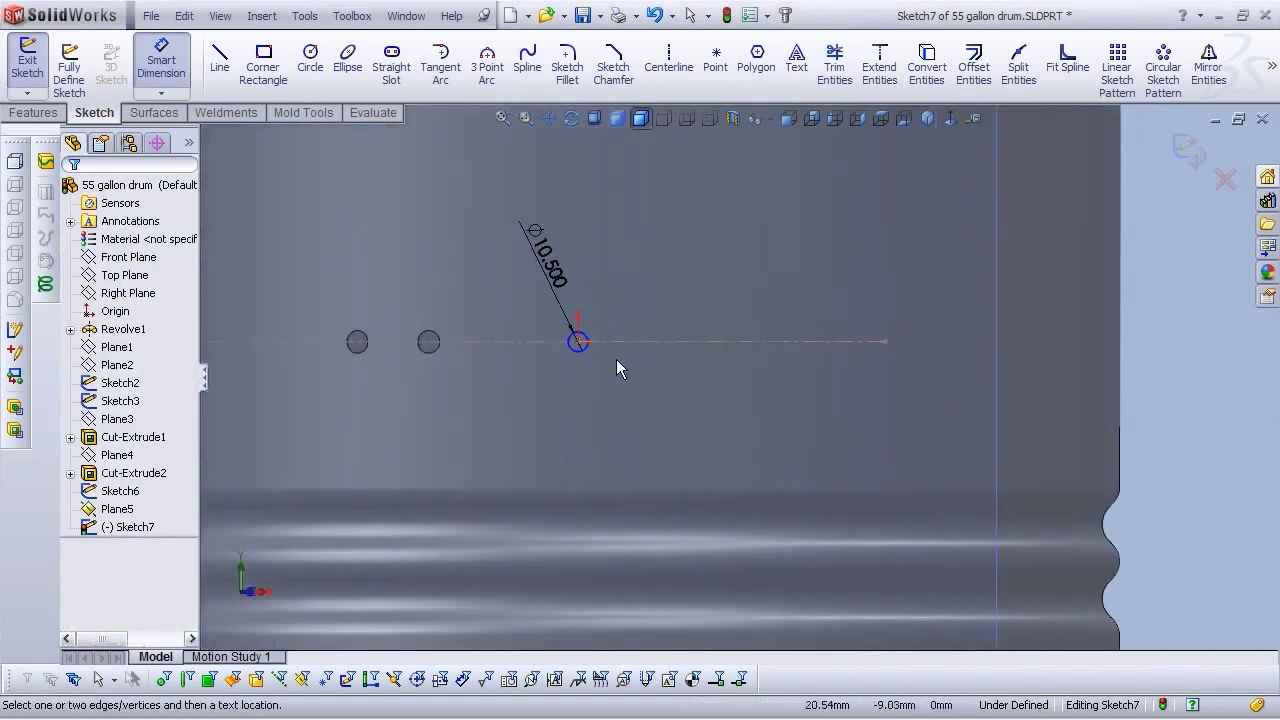
{"action": "key", "text": "Escape"}
{"action": "left_click", "coordinate": [578, 342]}
{"action": "left_click", "coordinate": [644, 262]}
{"action": "left_click", "coordinate": [1150, 288]}
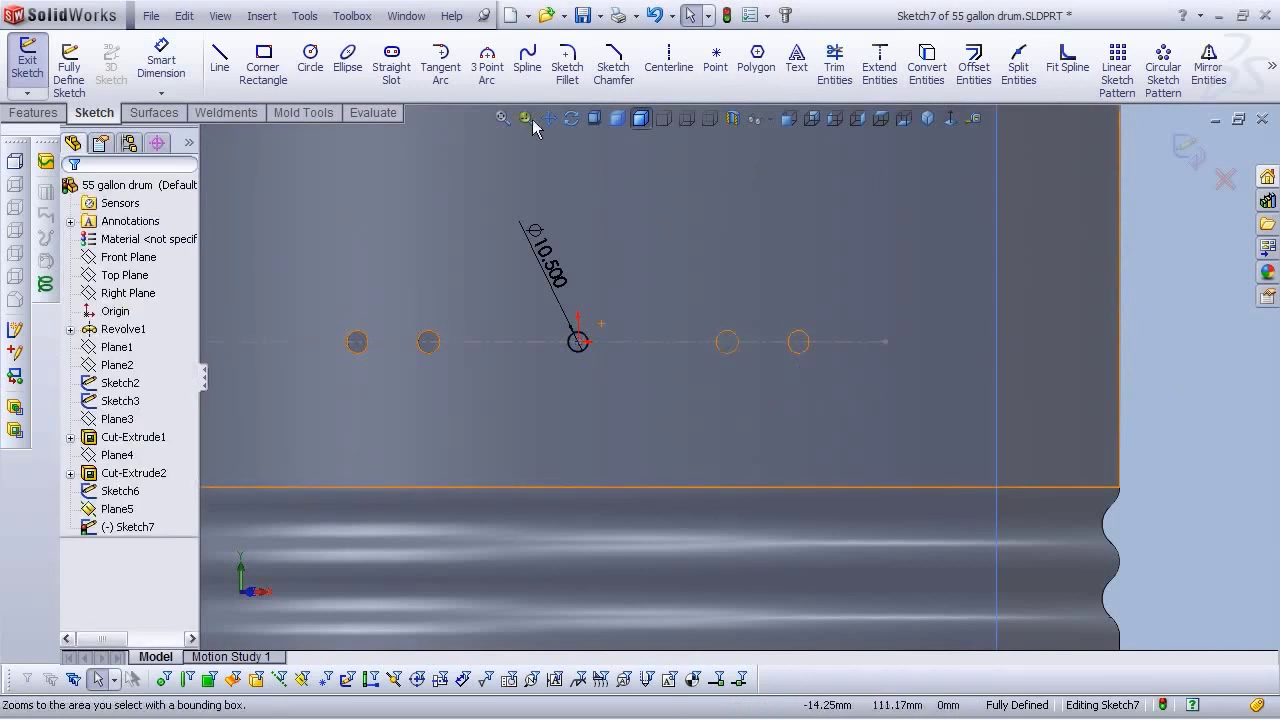
Draw a second circle about 16.9 mm in diameter, slightly below the centreline and to the right of the first circle
{"action": "left_click", "coordinate": [310, 75]}
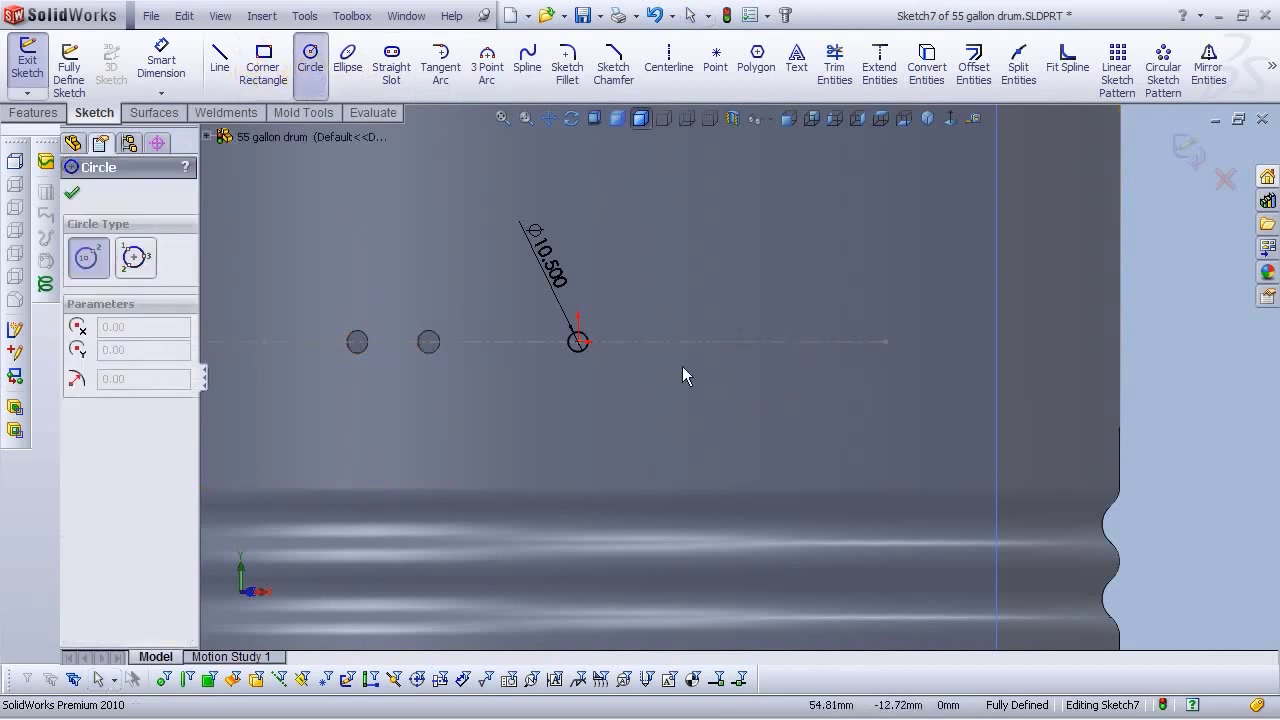
{"action": "left_click", "coordinate": [682, 366]}
{"action": "left_click", "coordinate": [666, 367]}
{"action": "right_click", "coordinate": [666, 367]}
{"action": "left_click", "coordinate": [713, 353]}
Dimension the second circle with a diameter of 15 mm
{"action": "left_click", "coordinate": [174, 72]}
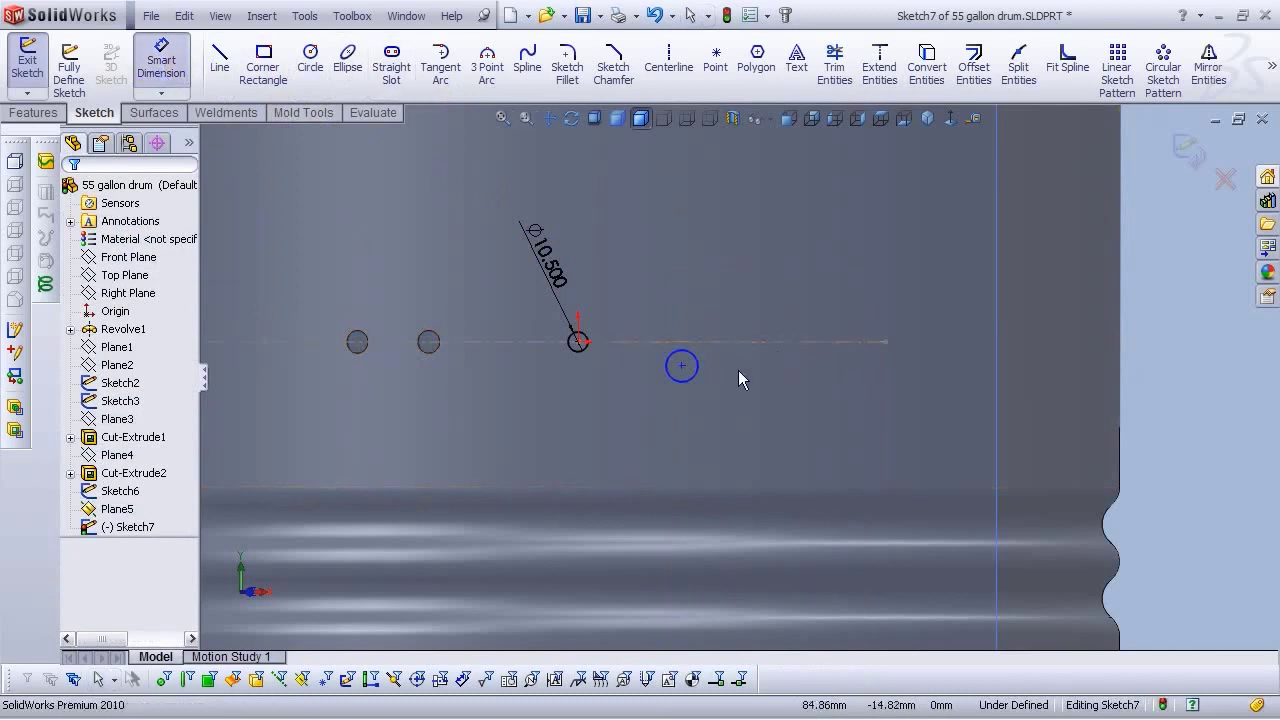
{"action": "left_click", "coordinate": [722, 289]}
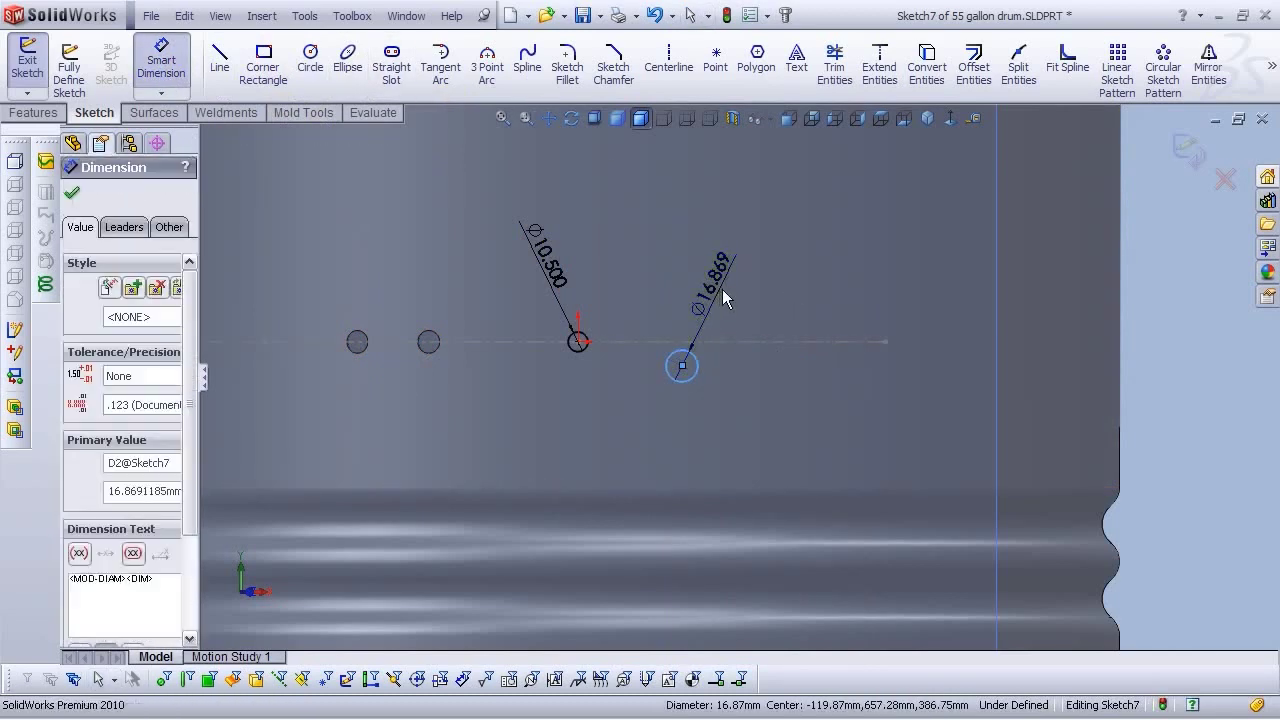
{"action": "left_click", "coordinate": [1187, 345]}
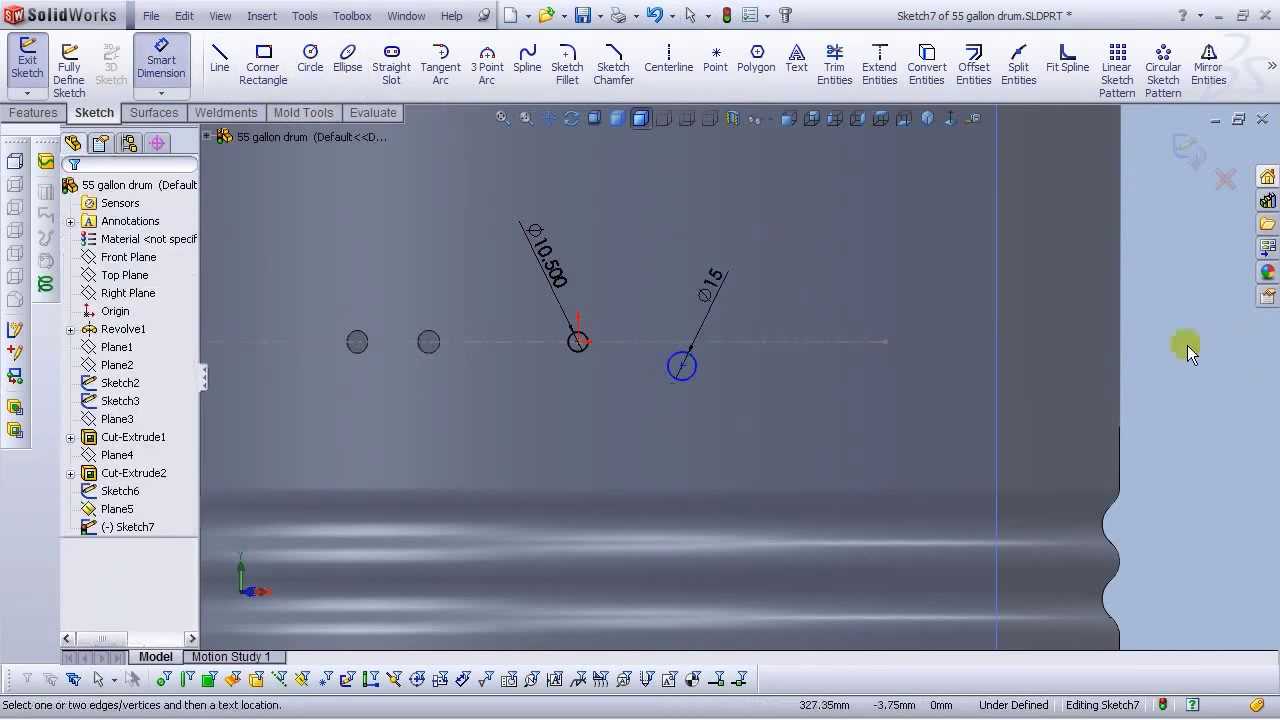
Dimension the horizontal distance between the centres of the two circles as 70 mm
{"action": "scroll", "coordinate": [656, 335], "scroll_direction": "down", "scroll_amount": 2}
{"action": "left_click", "coordinate": [562, 342]}
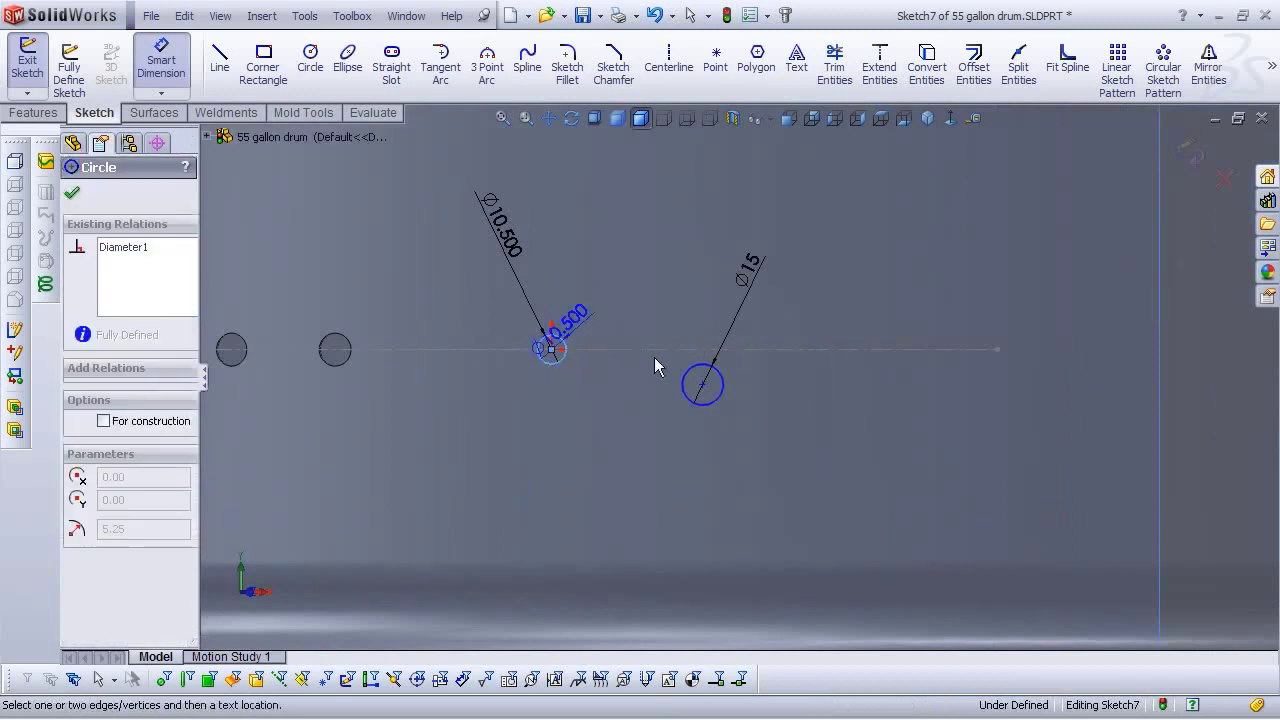
{"action": "left_click", "coordinate": [688, 372]}
{"action": "left_click", "coordinate": [646, 251]}
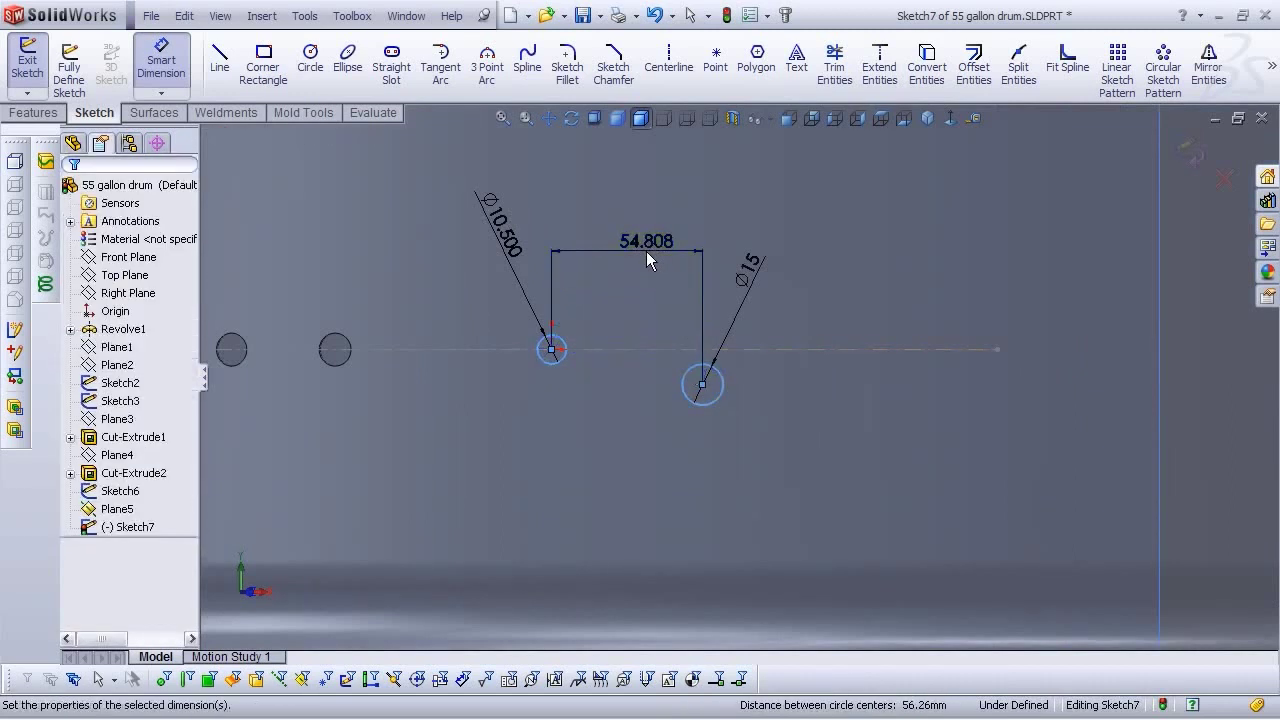
{"action": "type", "text": "70"}
{"action": "key", "text": "Return"}
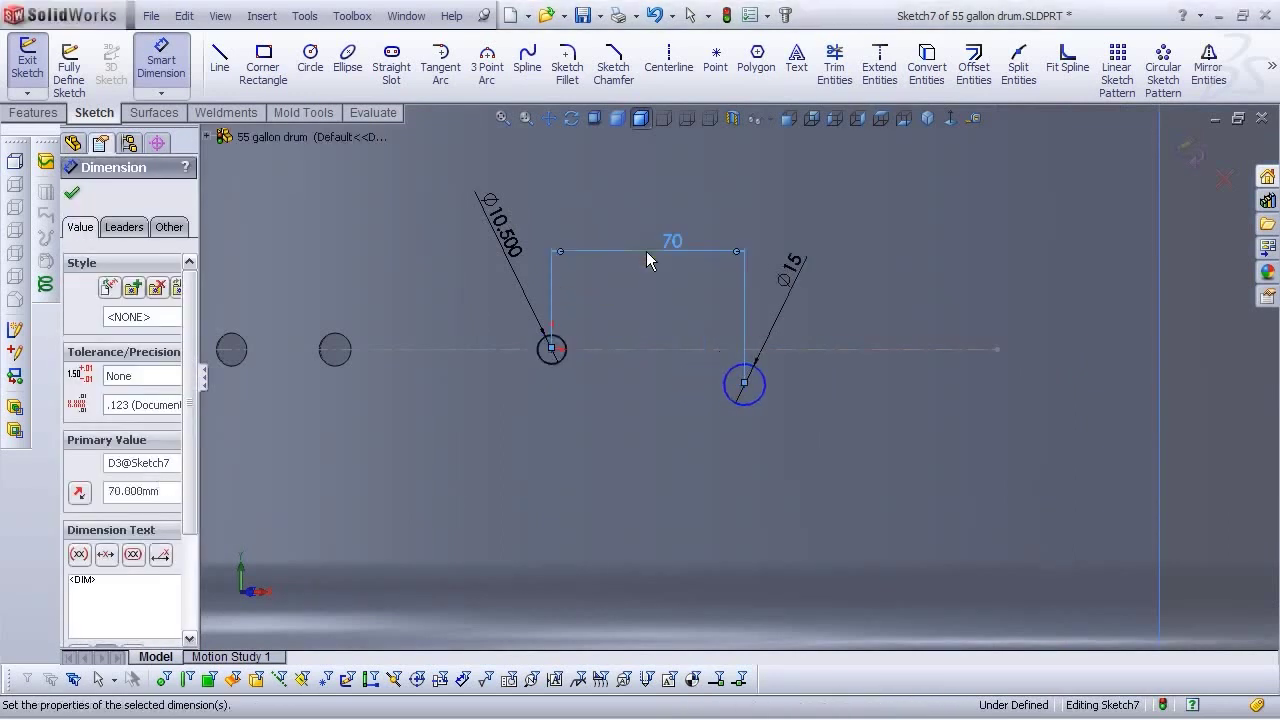
{"action": "scroll", "coordinate": [1142, 403], "scroll_direction": "up", "scroll_amount": 4}
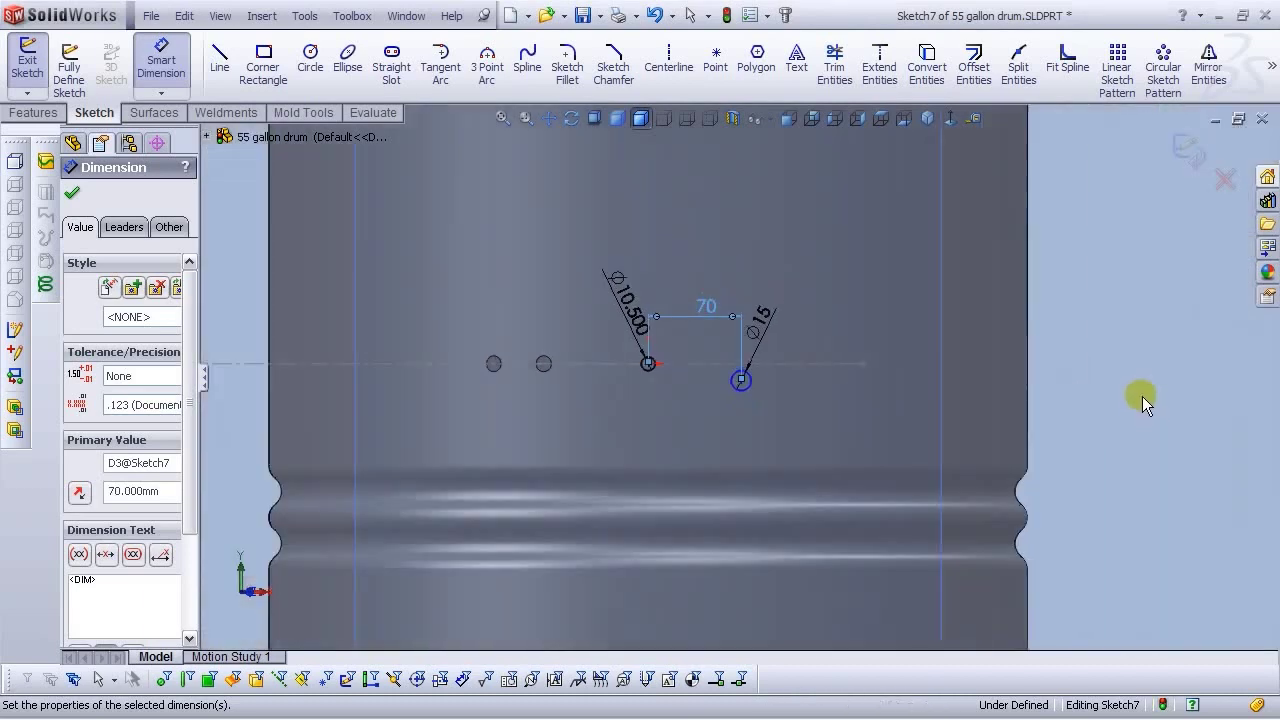
{"action": "left_click", "coordinate": [1142, 403]}
Dimension the vertical offset between the centres of the two circles as 15 mm
{"action": "scroll", "coordinate": [706, 367], "scroll_direction": "down", "scroll_amount": 5}
{"action": "left_click", "coordinate": [586, 370]}
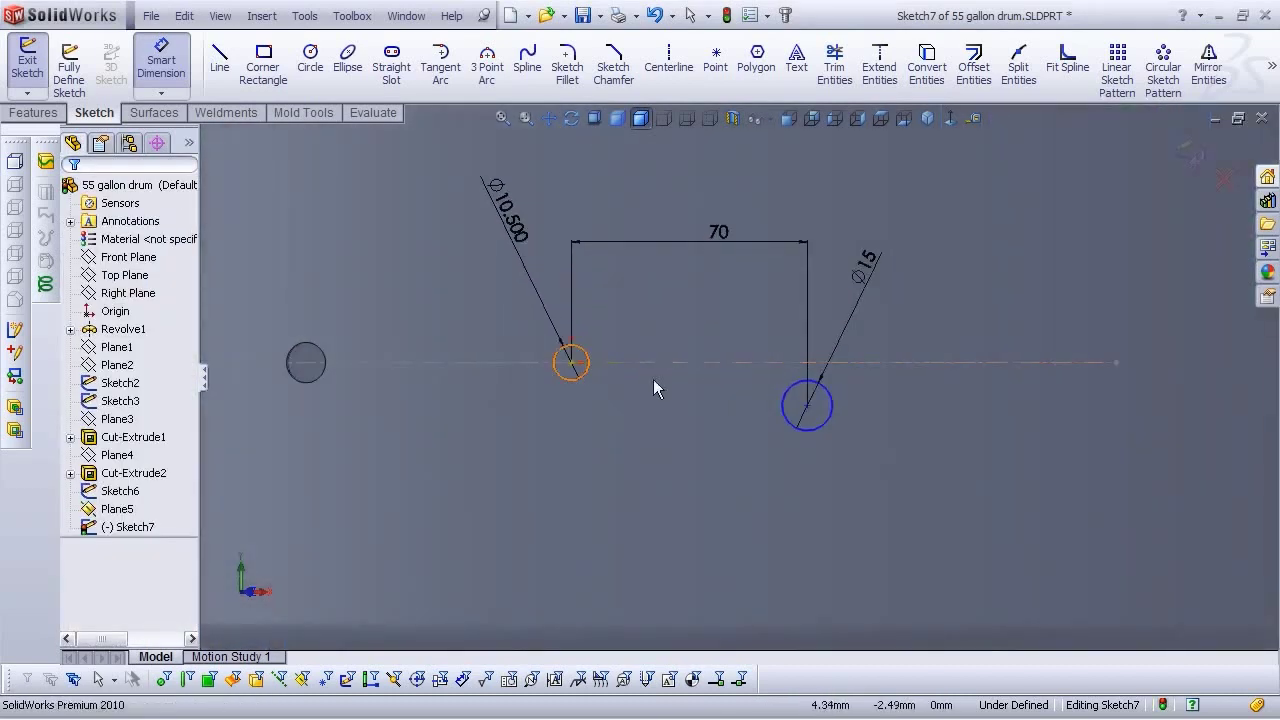
{"action": "left_click", "coordinate": [810, 401]}
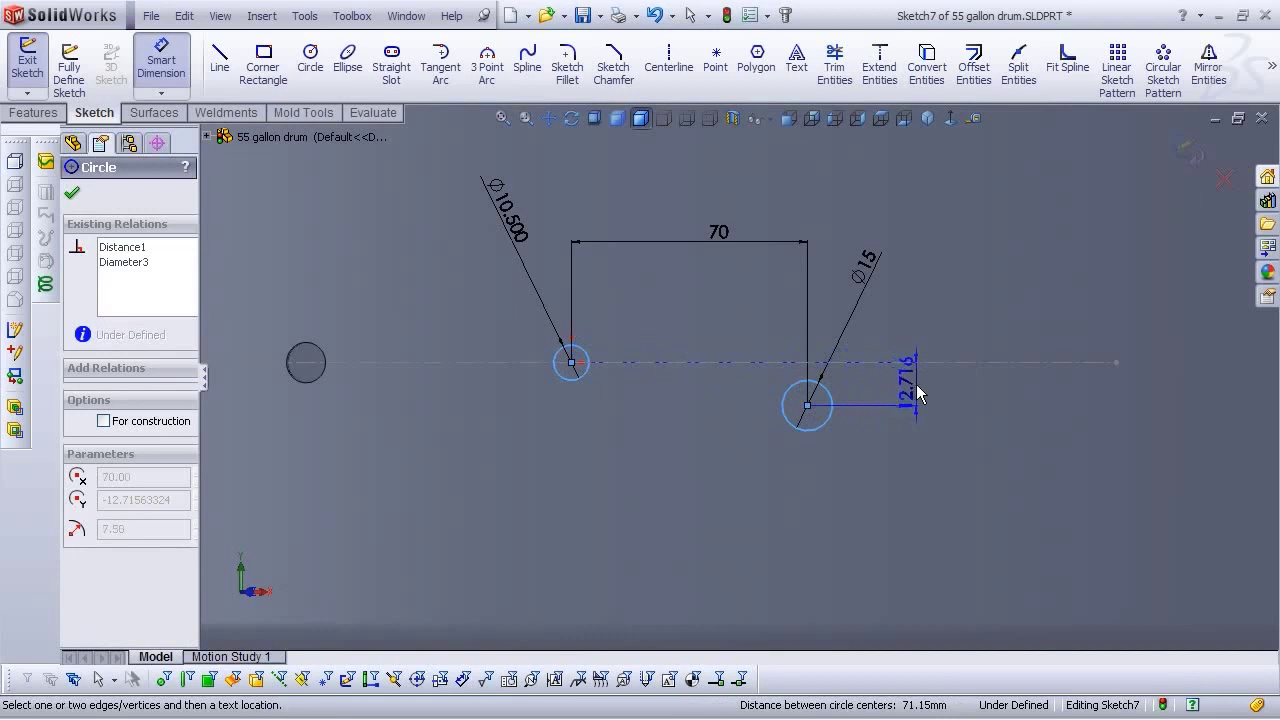
{"action": "left_click", "coordinate": [956, 385]}
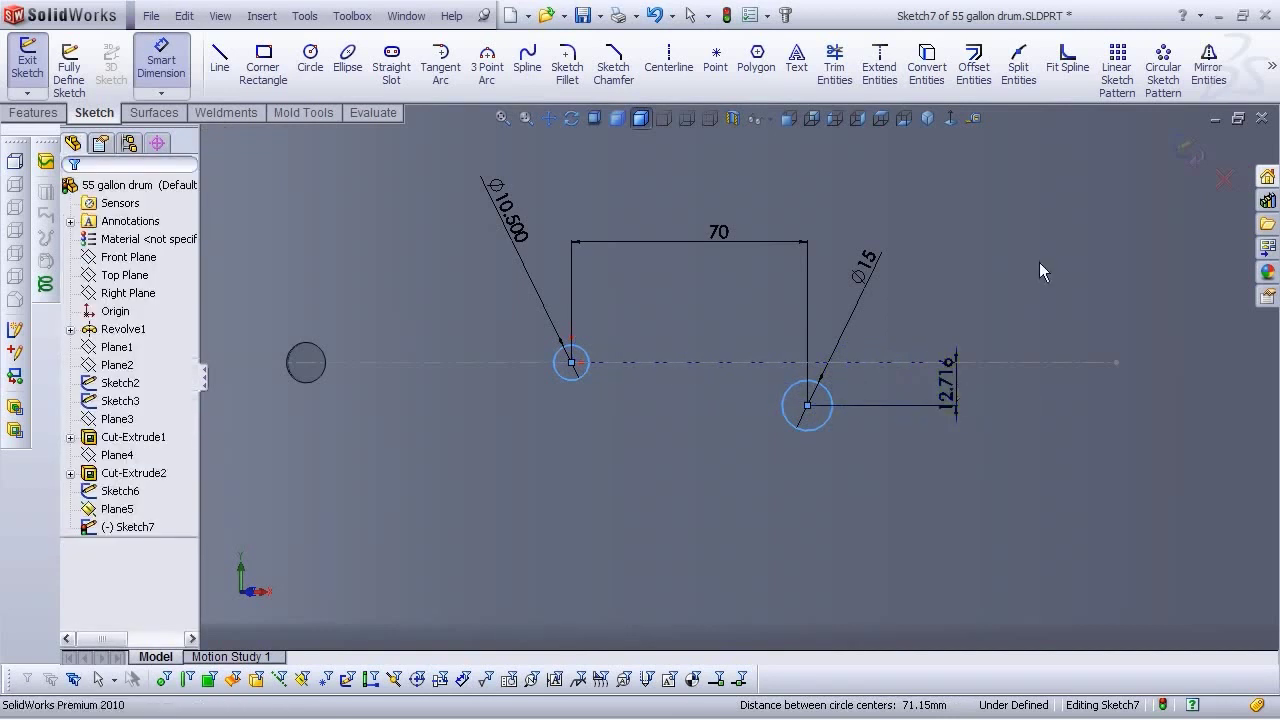
{"action": "type", "text": "15"}
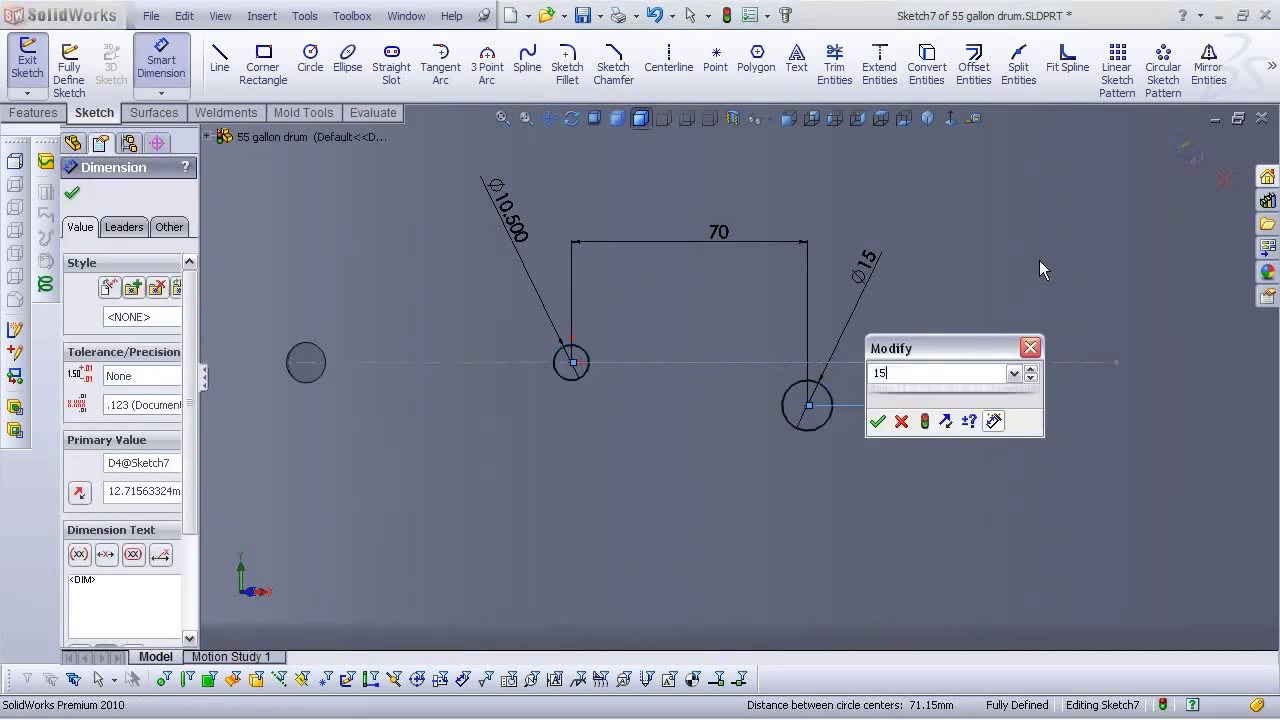
{"action": "key", "text": "Return"}
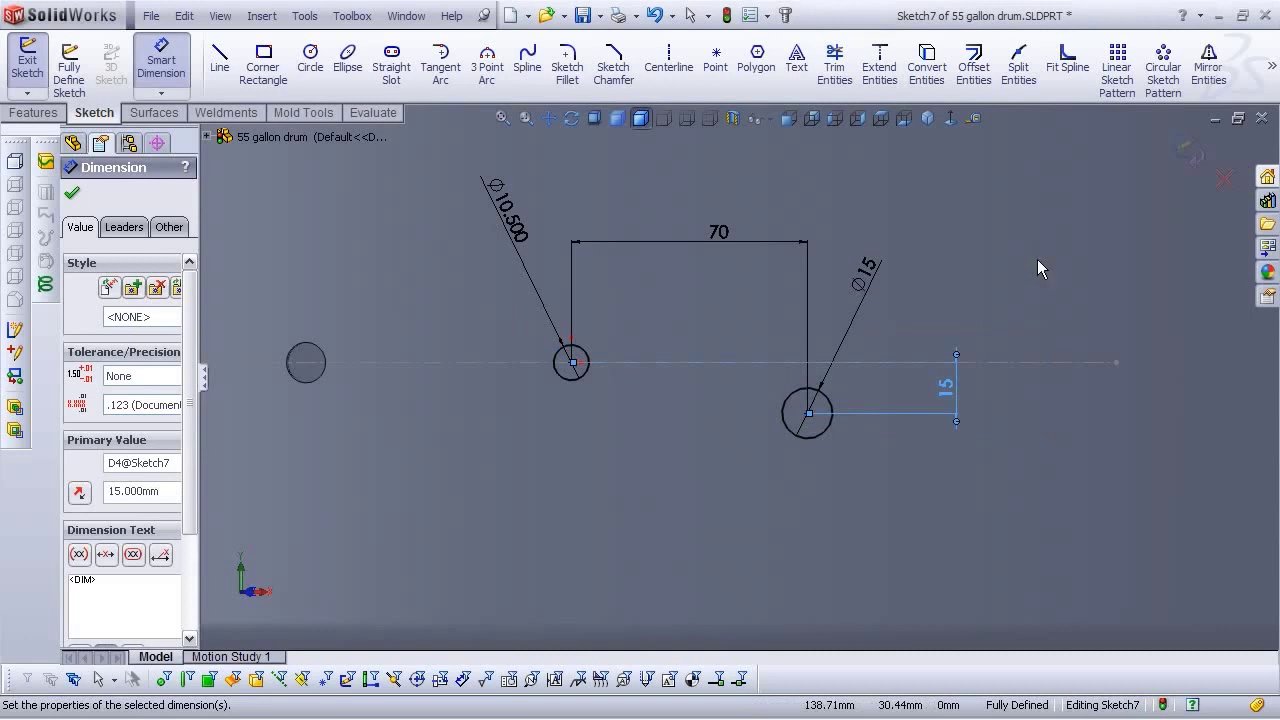
{"action": "scroll", "coordinate": [1039, 260], "scroll_direction": "up", "scroll_amount": 3}
{"action": "left_click", "coordinate": [1229, 380]}
Change the second circle's diameter to 8 mm and exit the sketch
{"action": "scroll", "coordinate": [892, 386], "scroll_direction": "down", "scroll_amount": 2}
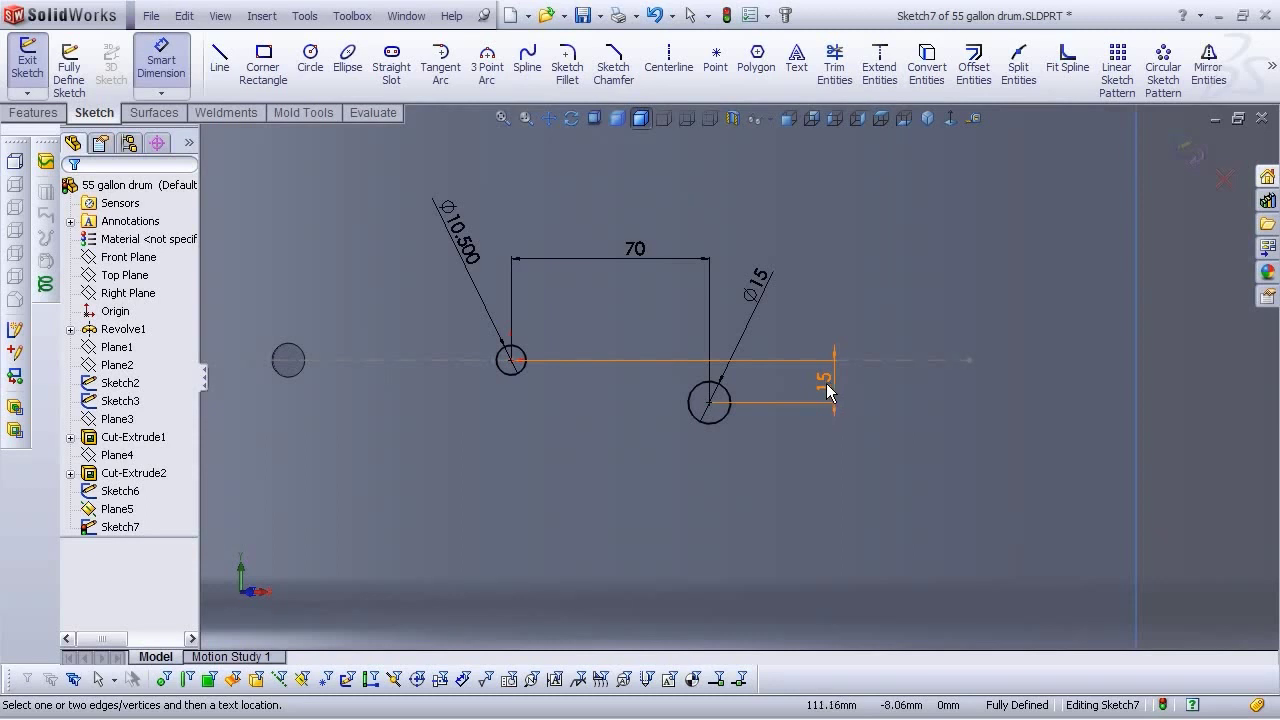
{"action": "double_click", "coordinate": [760, 294]}
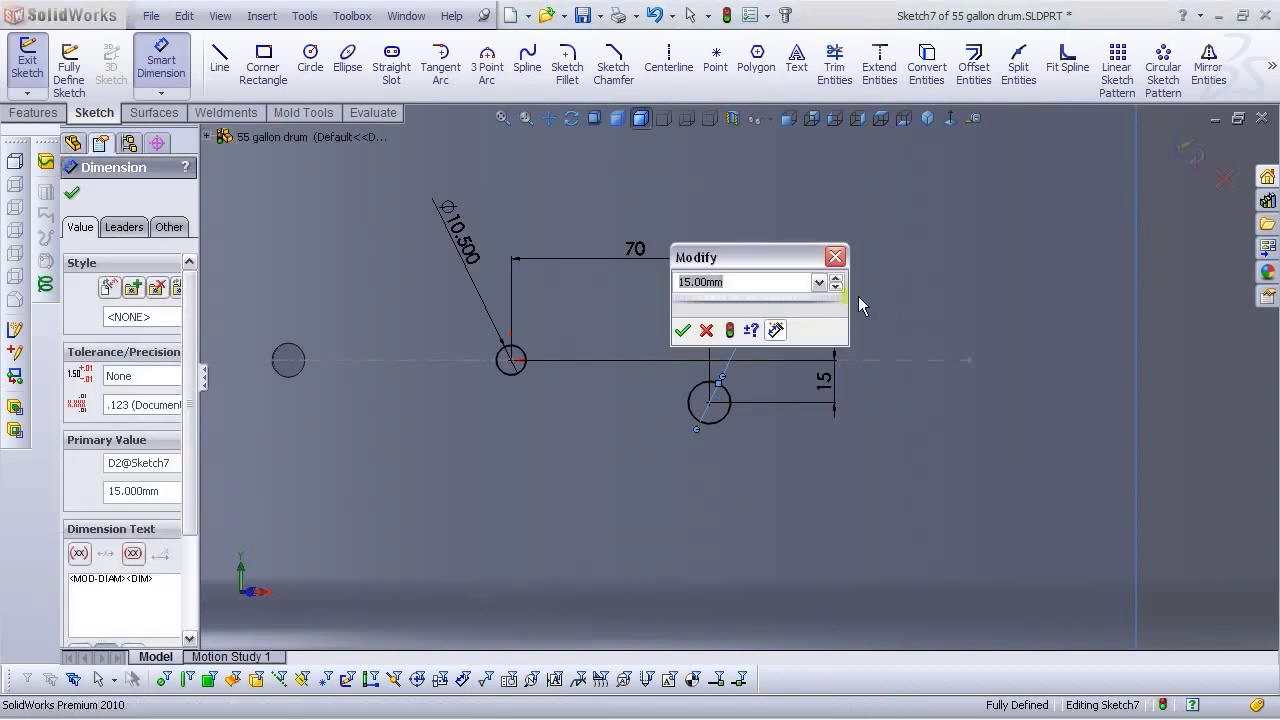
{"action": "left_click_drag", "start_coordinate": [731, 258], "coordinate": [825, 239]}
{"action": "type", "text": "8"}
{"action": "key", "text": "Return"}
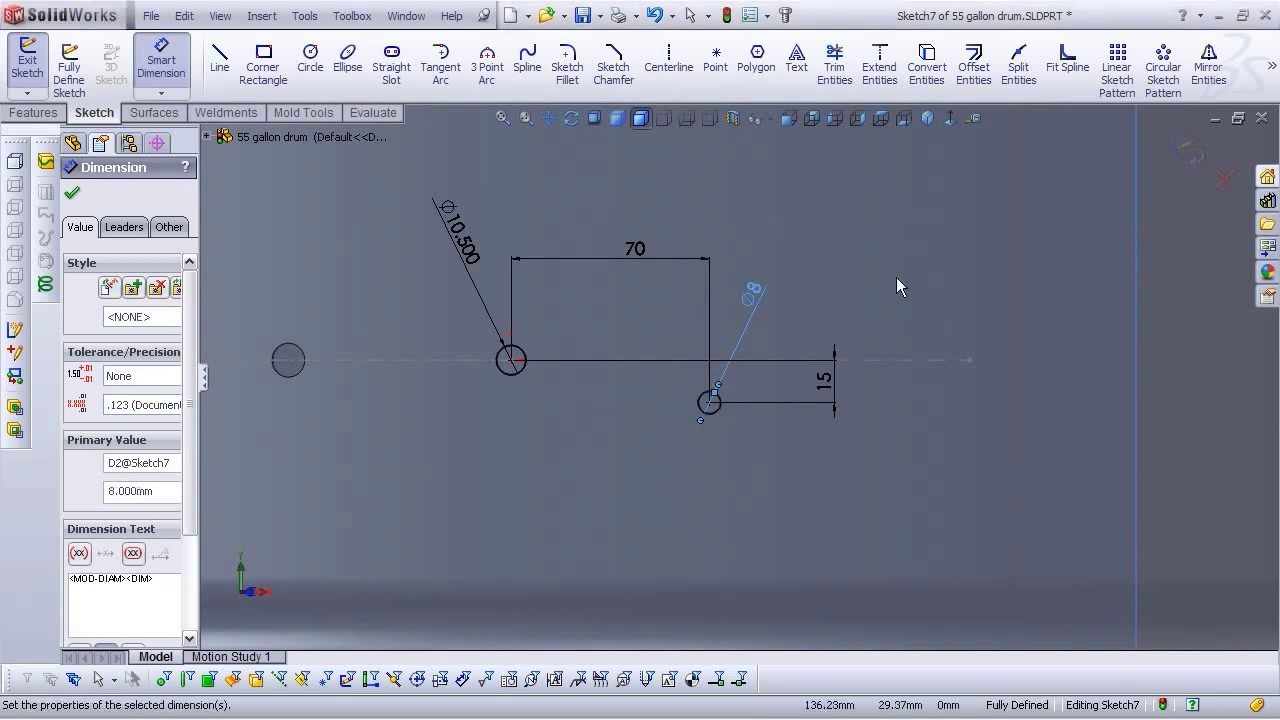
{"action": "scroll", "coordinate": [768, 434], "scroll_direction": "up", "scroll_amount": 3}
{"action": "left_click", "coordinate": [1183, 400]}
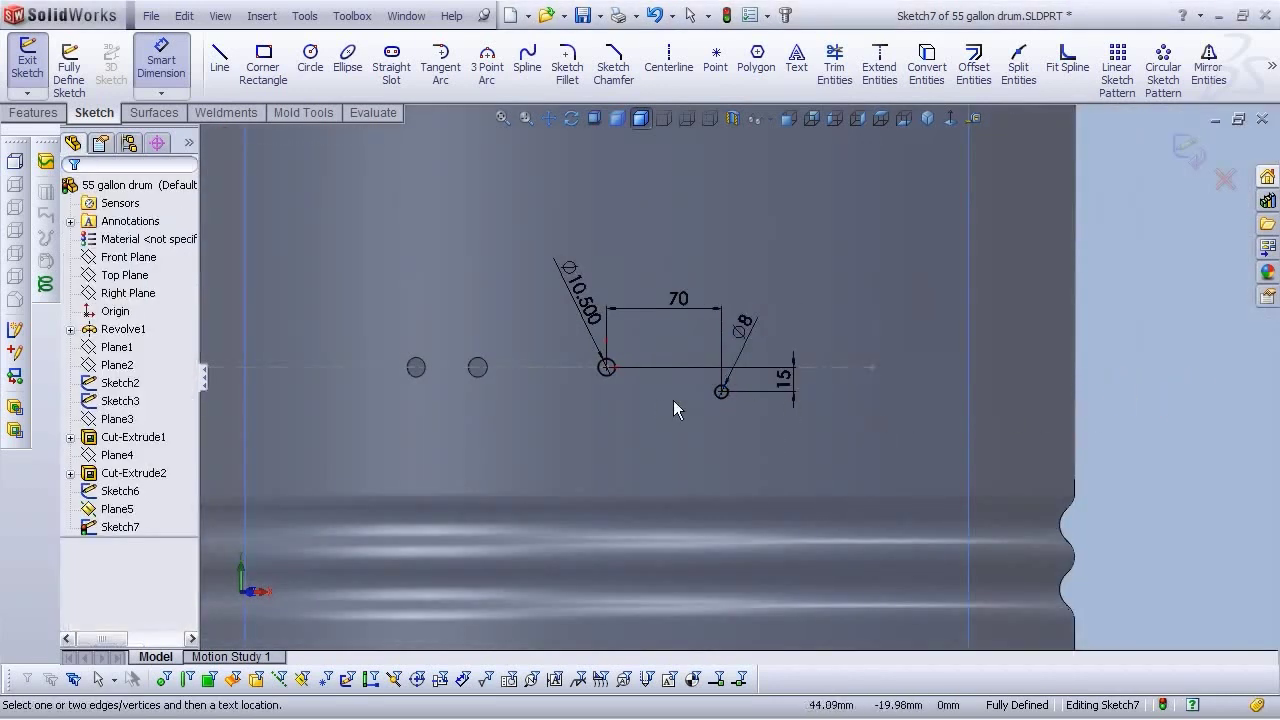
{"action": "scroll", "coordinate": [655, 402], "scroll_direction": "up", "scroll_amount": 2}
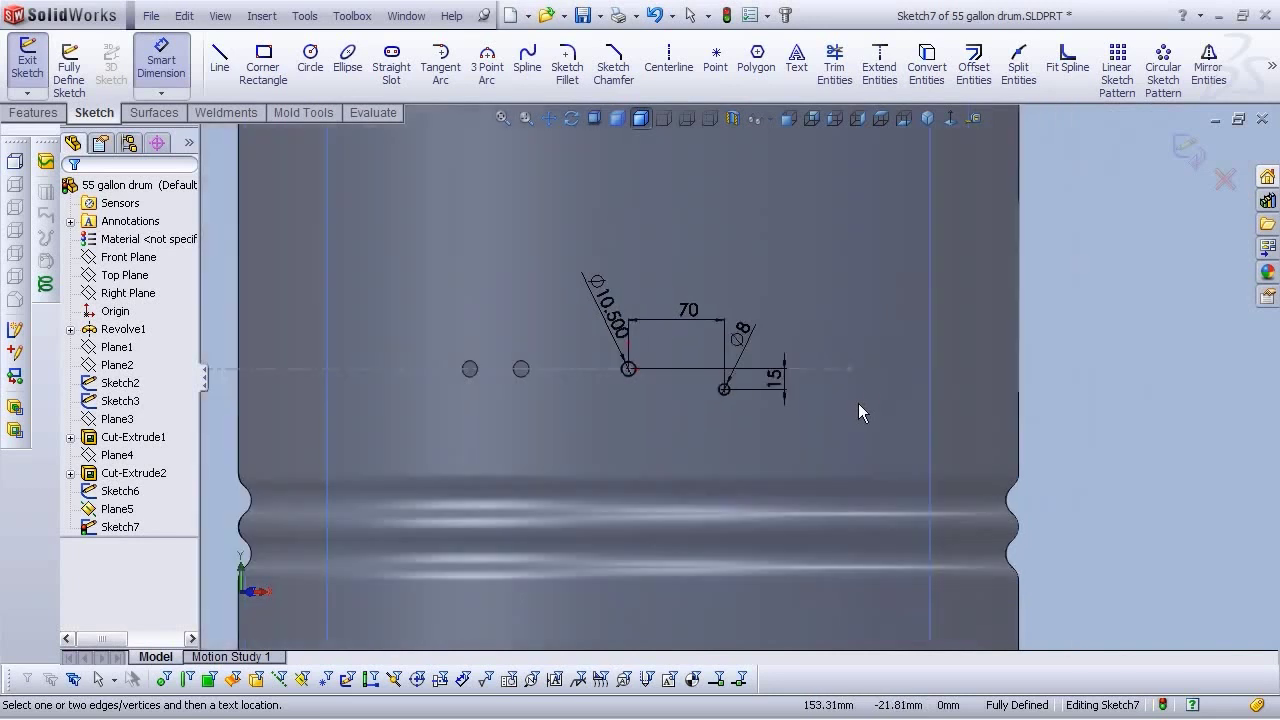
{"action": "left_click", "coordinate": [1185, 152]}
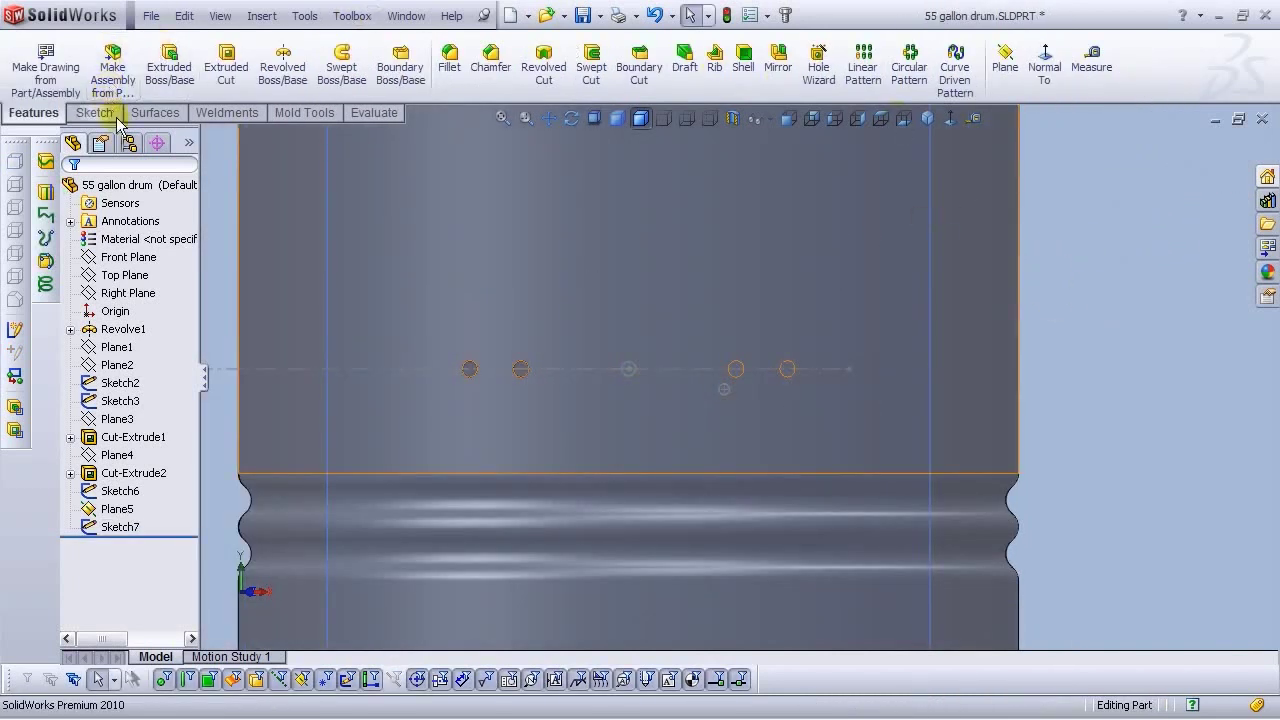
Cut the sketch's two circles into the drum wall as an extruded cut with a blind depth of 190 mm
{"action": "left_click", "coordinate": [226, 67]}
{"action": "left_click", "coordinate": [405, 399]}
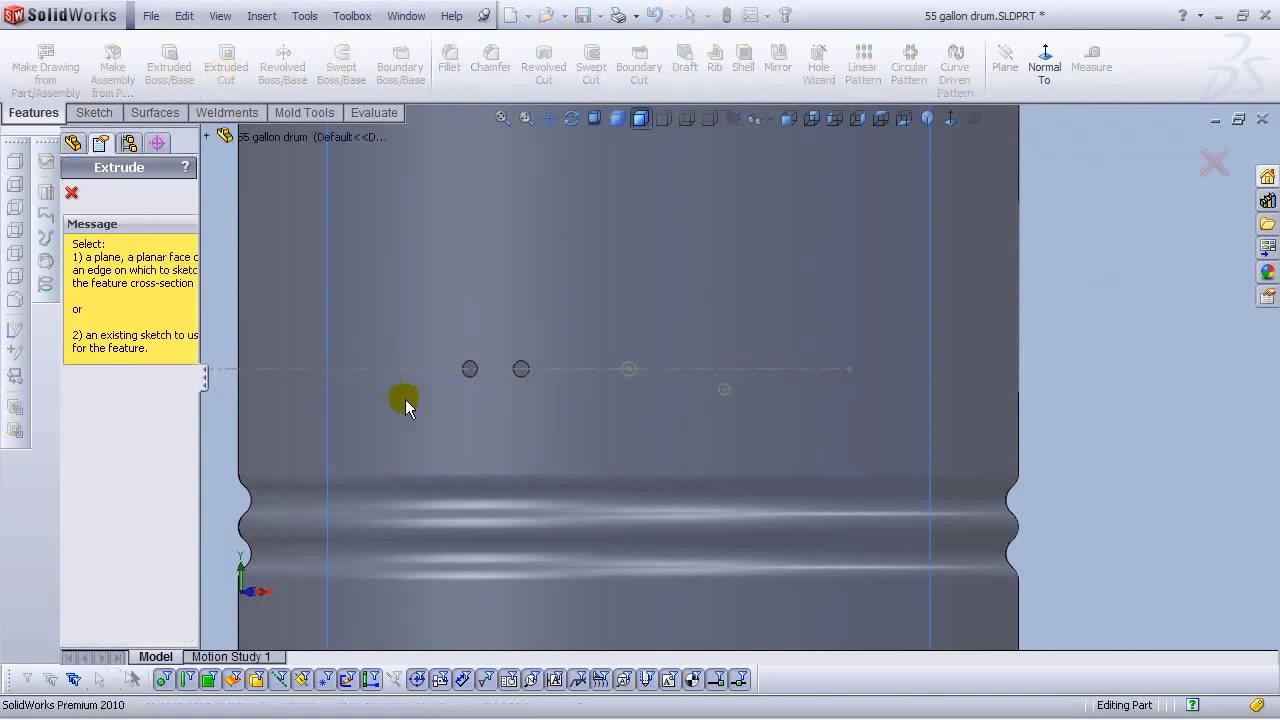
{"action": "left_click", "coordinate": [634, 379]}
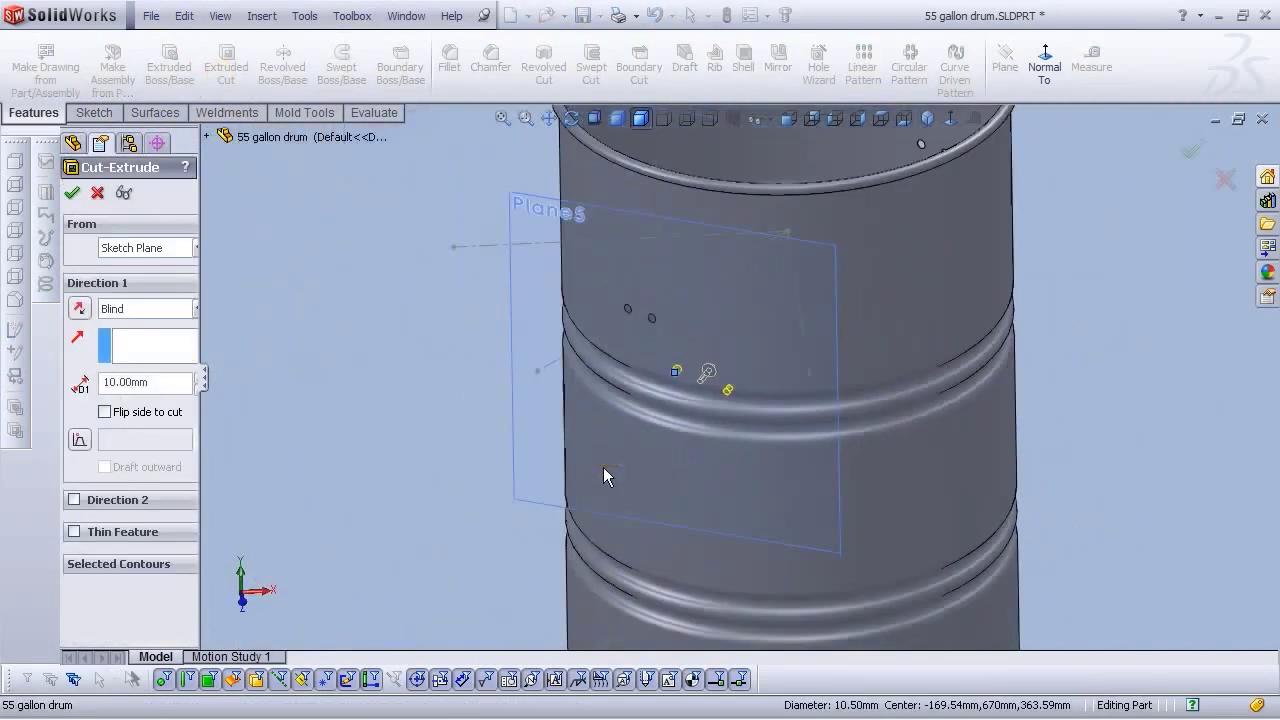
{"action": "left_click", "coordinate": [134, 310]}
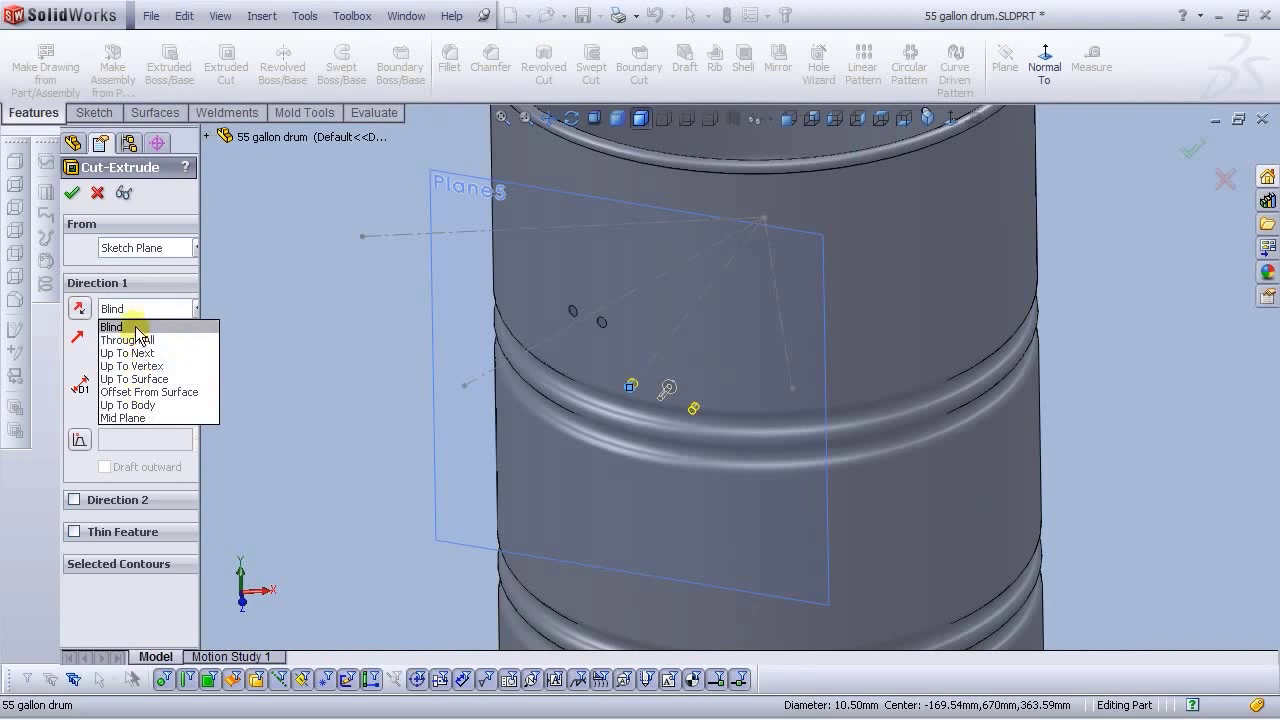
{"action": "left_click", "coordinate": [137, 328]}
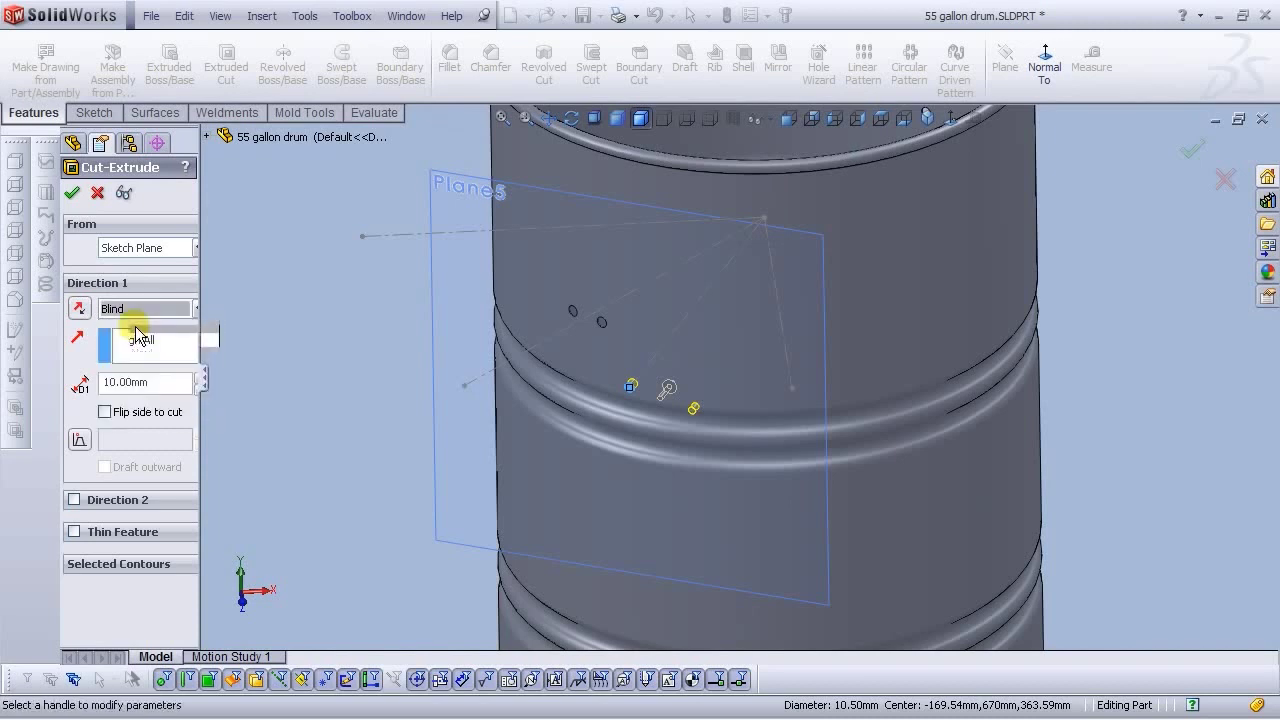
{"action": "left_click", "coordinate": [134, 383]}
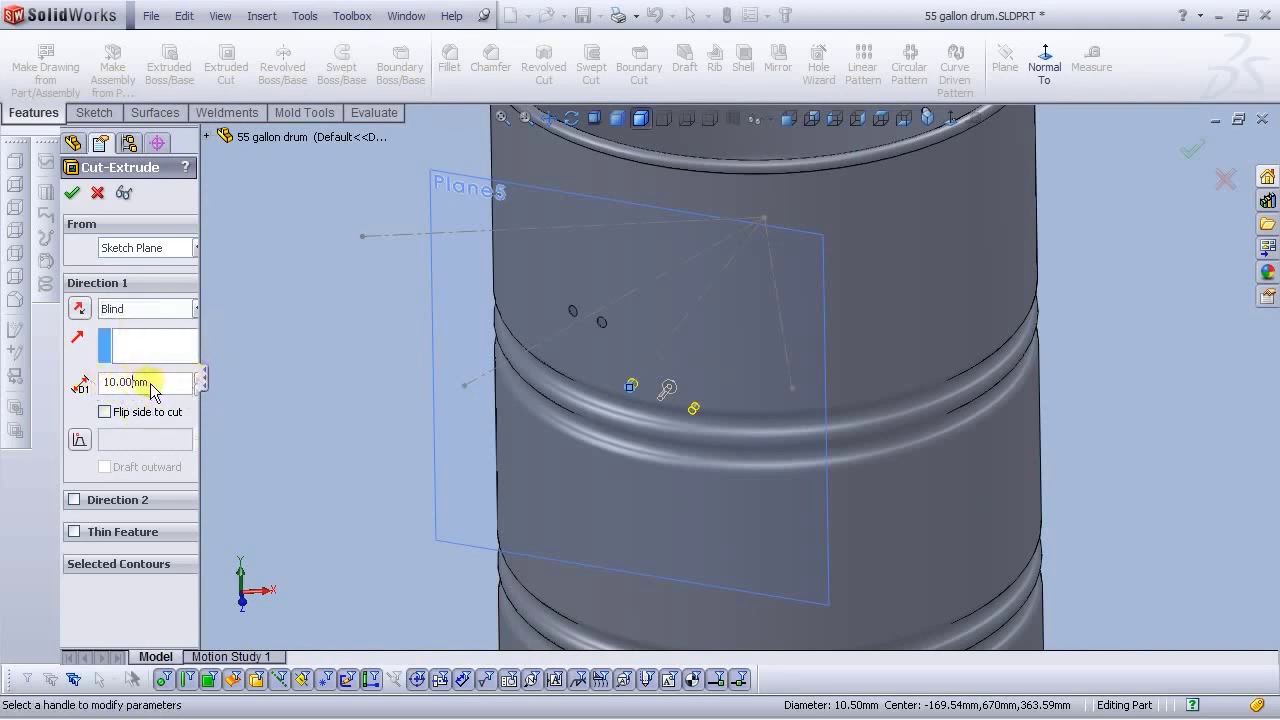
{"action": "mouse_move", "coordinate": [200, 402]}
{"action": "left_mouse_down"}
{"action": "mouse_move", "coordinate": [216, 403]}
{"action": "mouse_move", "coordinate": [201, 380]}
{"action": "left_mouse_up"}
{"action": "double_click", "coordinate": [201, 378]}
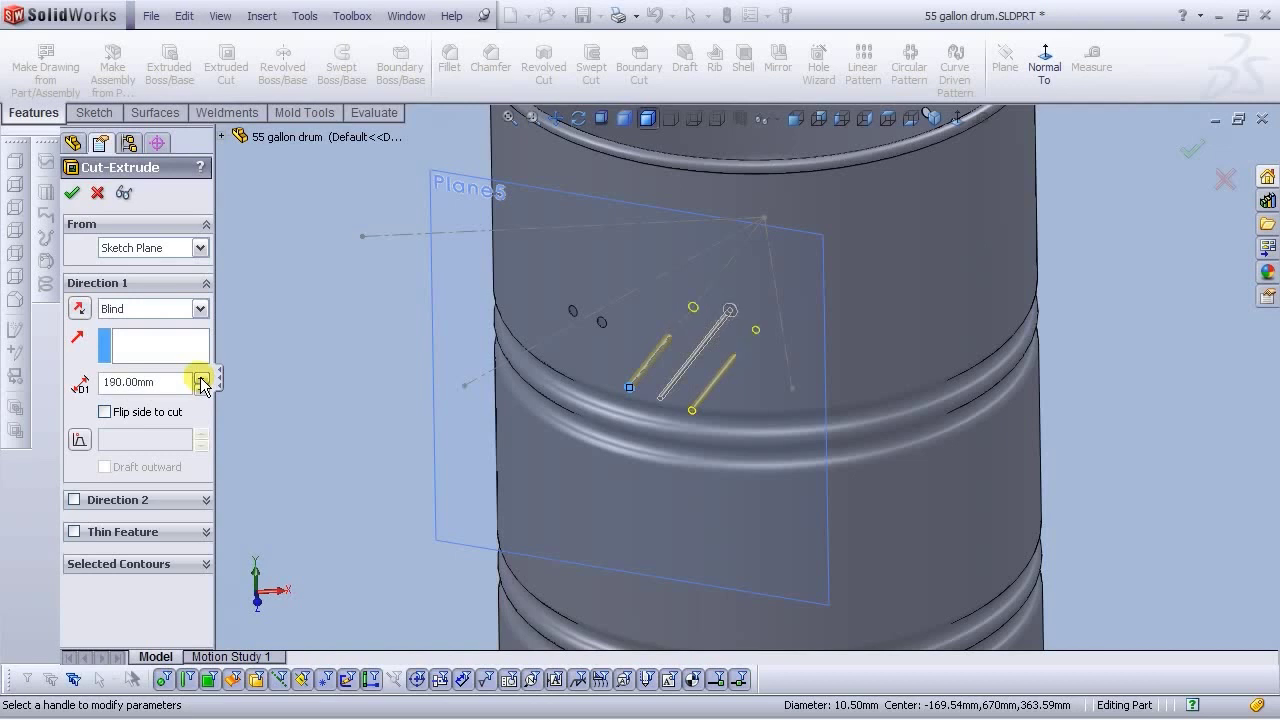
{"action": "left_click", "coordinate": [73, 193]}
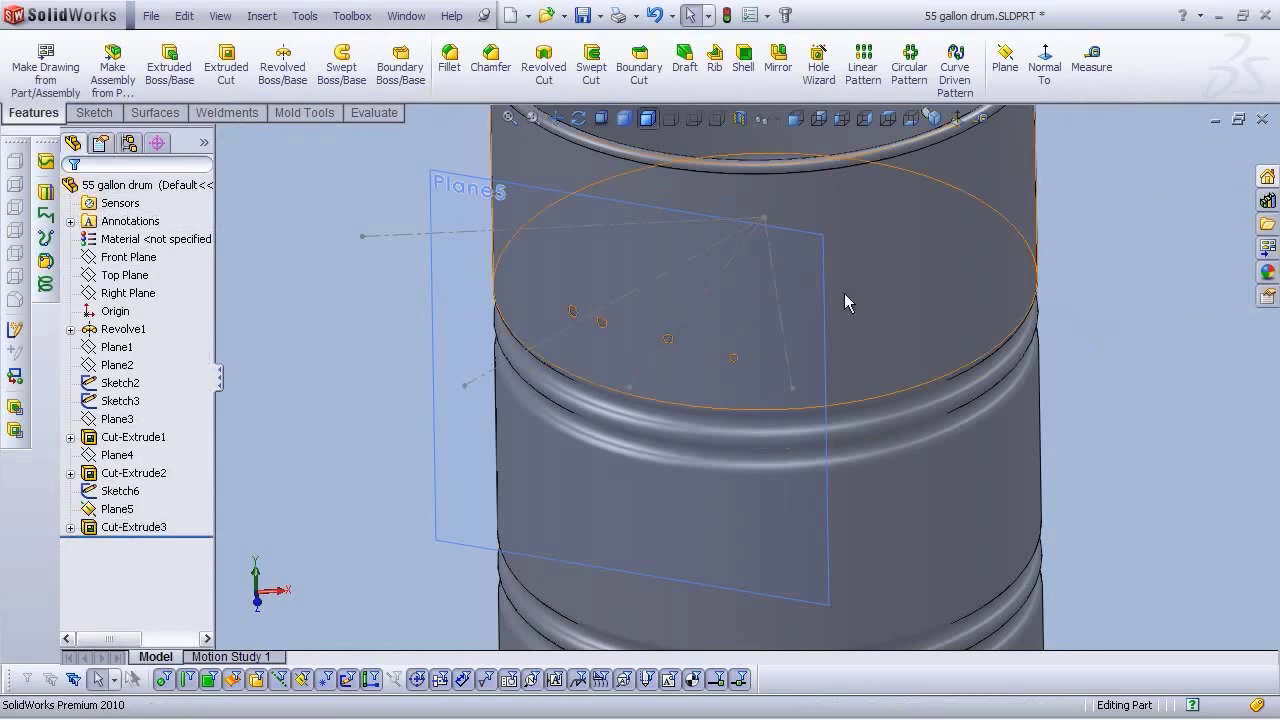
Examine the new holes in the upper drum wall and the opposite side of the wall
{"action": "middle_click_drag", "start_coordinate": [741, 212], "coordinate": [852, 126]}
{"action": "scroll", "coordinate": [752, 278], "scroll_direction": "up", "scroll_amount": 5}
{"action": "left_click", "coordinate": [852, 126]}
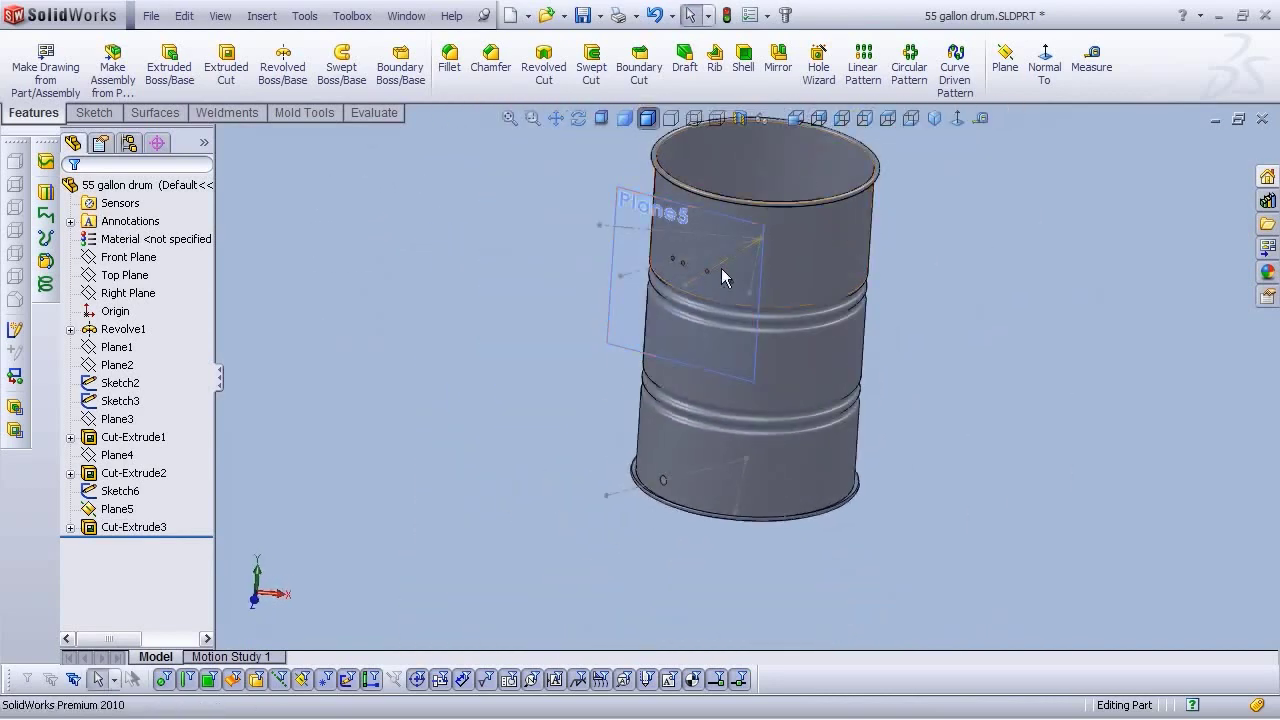
{"action": "scroll", "coordinate": [723, 265], "scroll_direction": "down", "scroll_amount": 5}
{"action": "scroll", "coordinate": [715, 370], "scroll_direction": "down", "scroll_amount": 3}
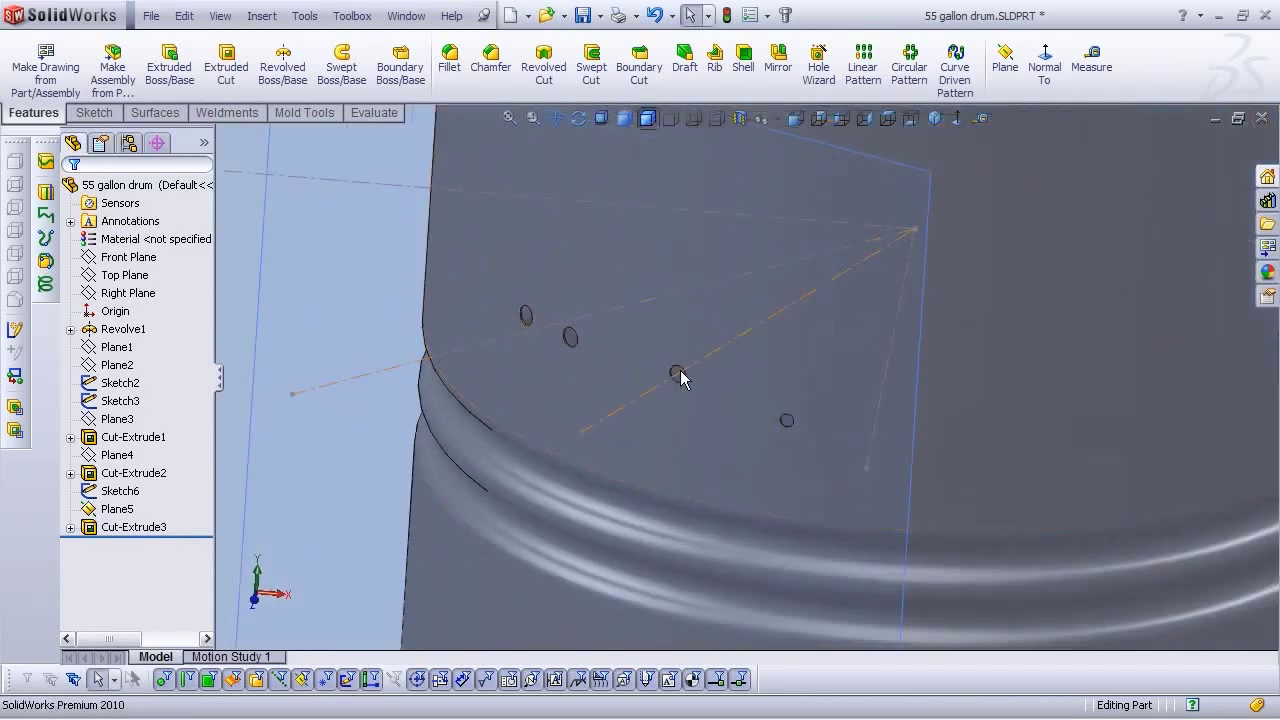
{"action": "scroll", "coordinate": [687, 380], "scroll_direction": "up", "scroll_amount": 5}
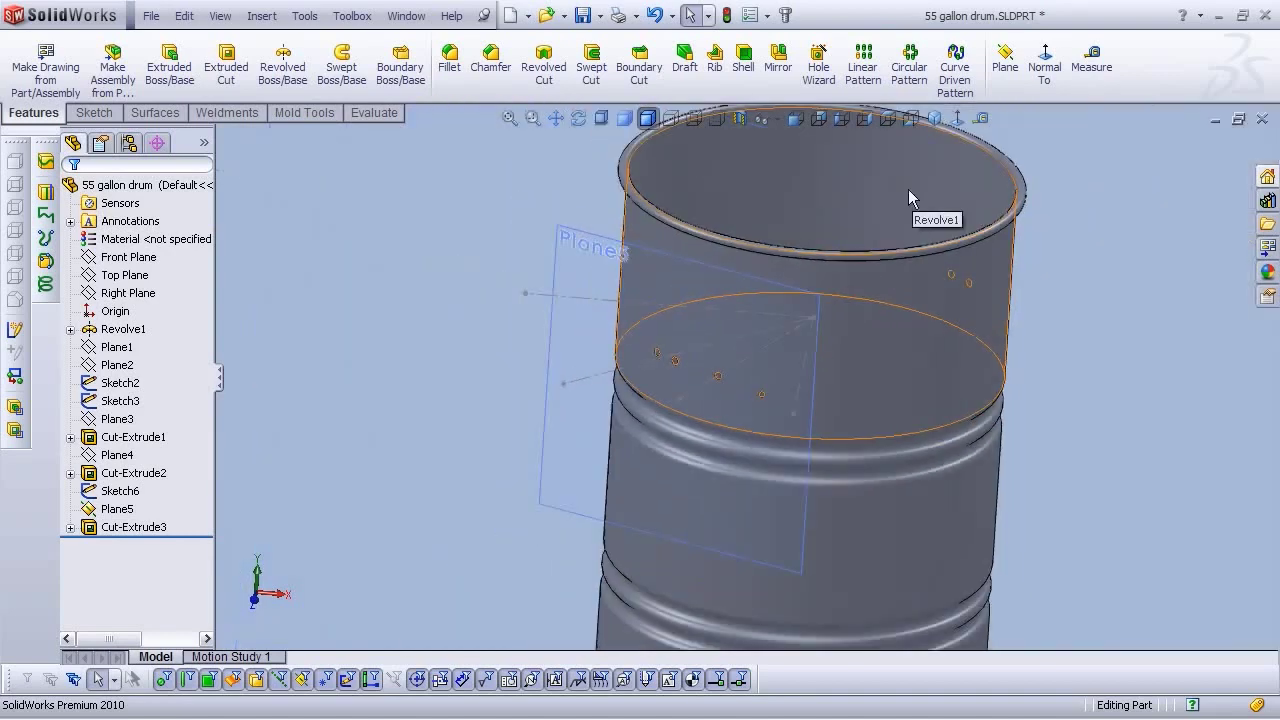
{"action": "middle_click_drag", "start_coordinate": [877, 231], "coordinate": [870, 203]}
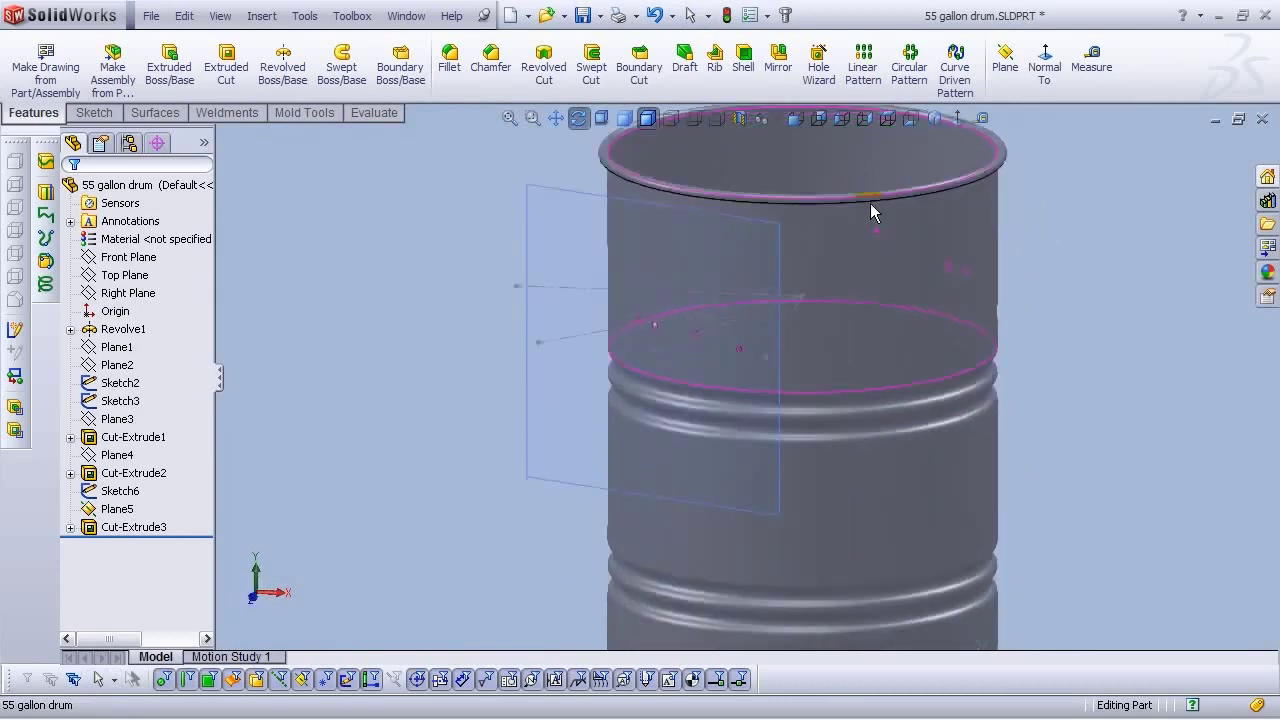
{"action": "scroll", "coordinate": [805, 376], "scroll_direction": "up", "scroll_amount": 3}
{"action": "scroll", "coordinate": [806, 370], "scroll_direction": "down", "scroll_amount": 5}
{"action": "scroll", "coordinate": [507, 283], "scroll_direction": "up", "scroll_amount": 5}
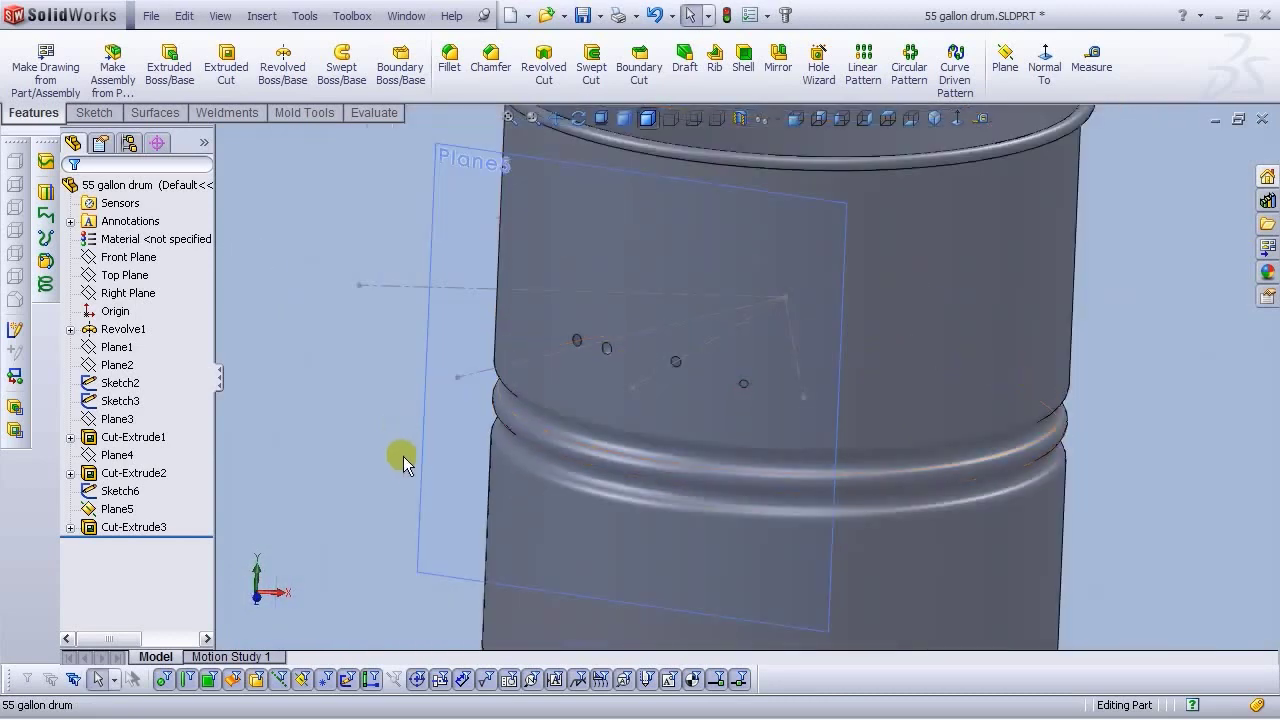
Start a sketch on Plane5 and convert the edge of the hole at the sketch origin into a sketch circle
{"action": "left_click", "coordinate": [421, 463]}
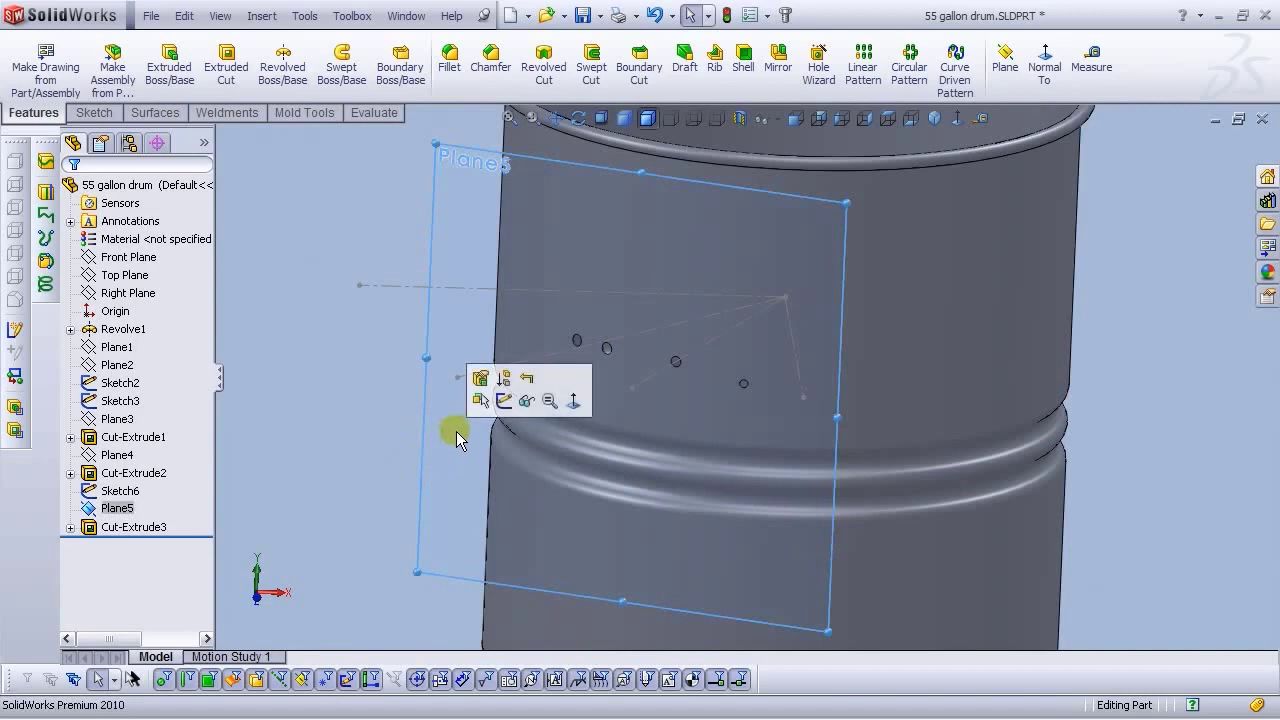
{"action": "left_click", "coordinate": [505, 401]}
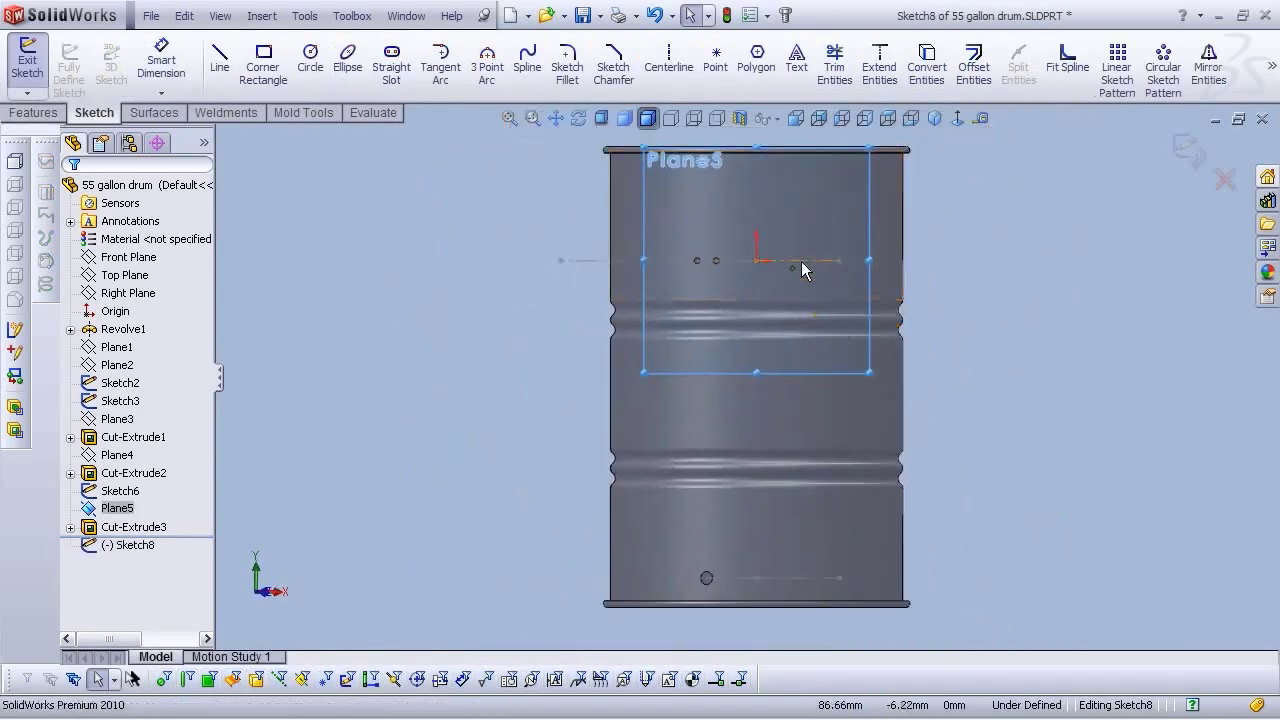
{"action": "scroll", "coordinate": [801, 261], "scroll_direction": "down", "scroll_amount": 8}
{"action": "scroll", "coordinate": [621, 368], "scroll_direction": "down", "scroll_amount": 3}
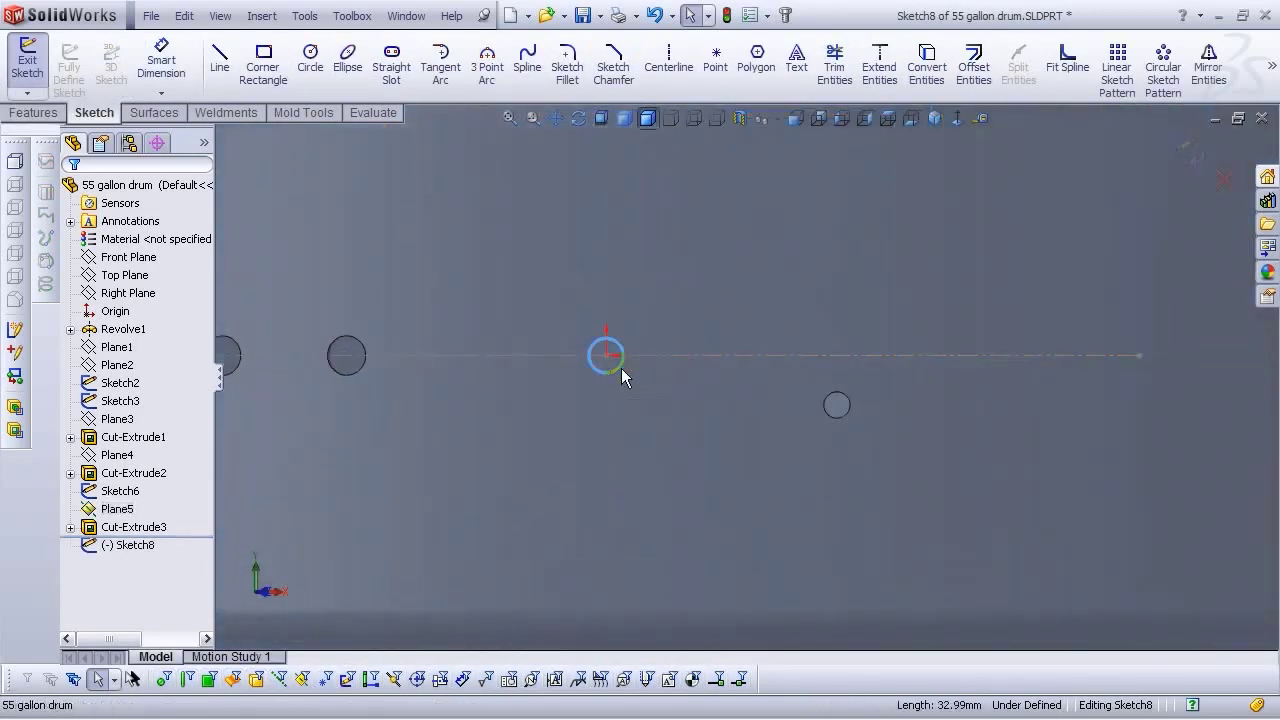
{"action": "left_click", "coordinate": [621, 368]}
{"action": "left_click", "coordinate": [926, 75]}
{"action": "left_click", "coordinate": [69, 194]}
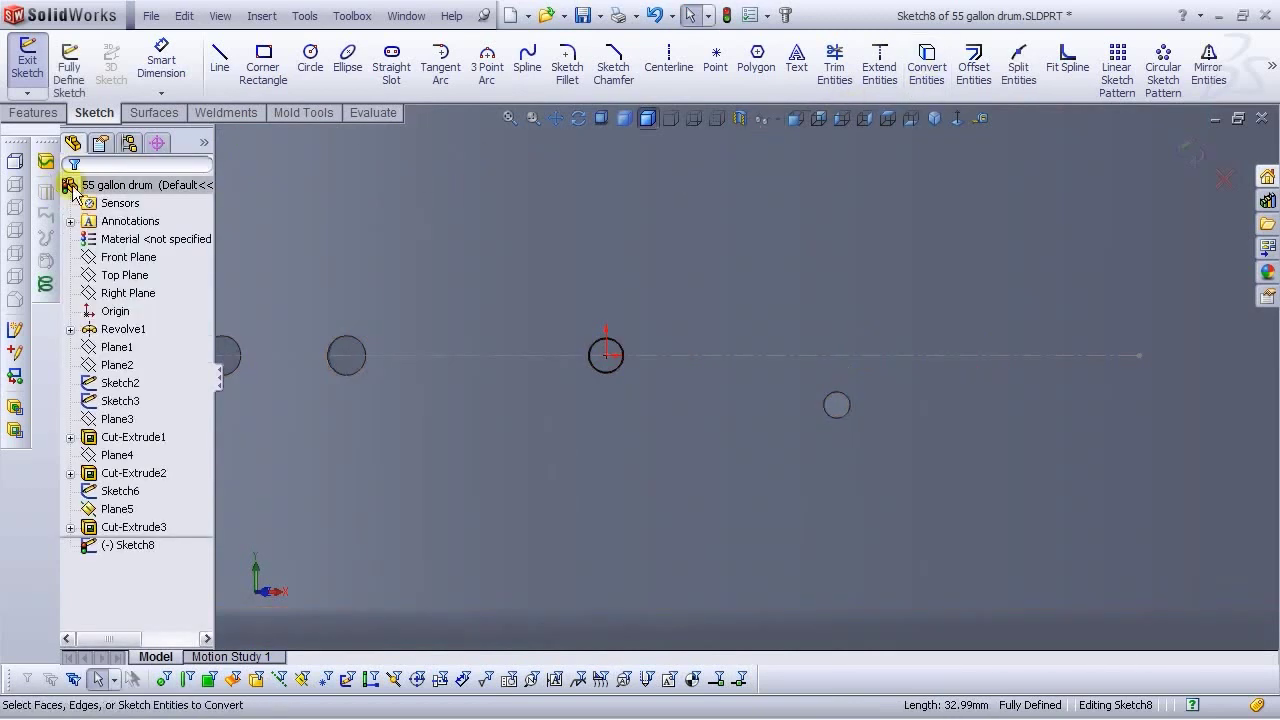
Cut the converted circle through the whole drum as an extruded cut with the Through All end condition
{"action": "left_click", "coordinate": [40, 115]}
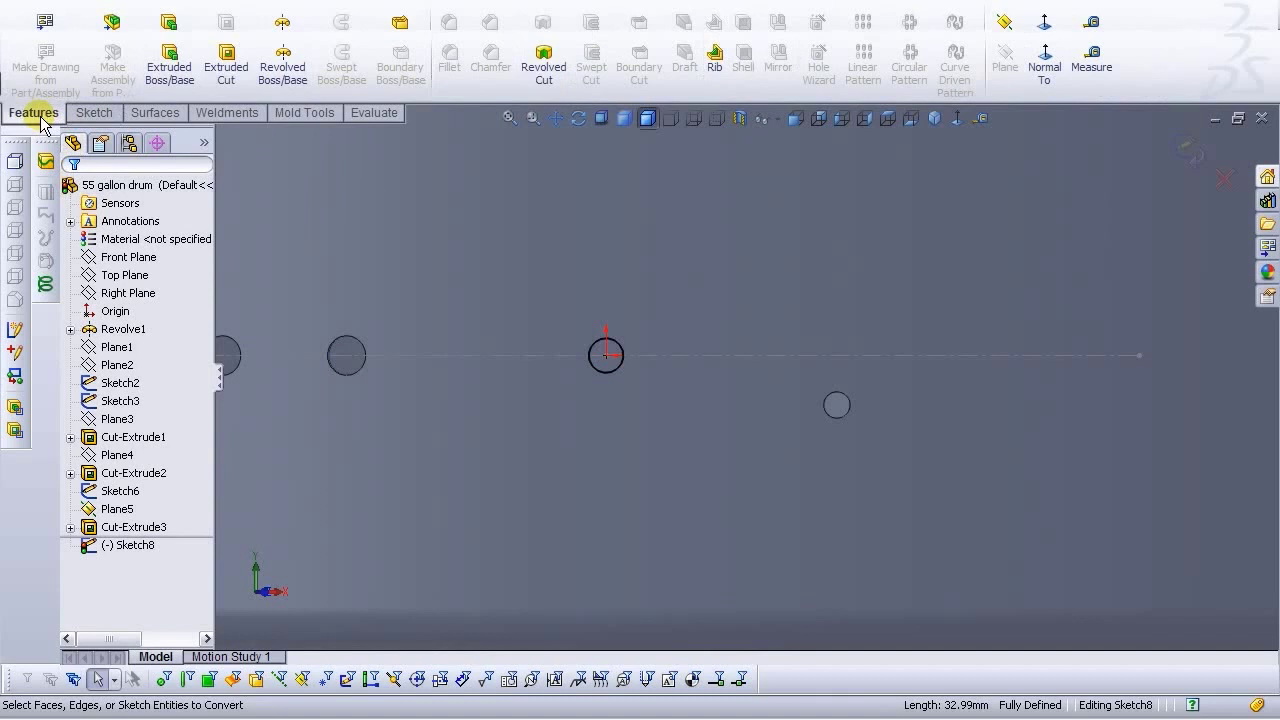
{"action": "left_click", "coordinate": [227, 80]}
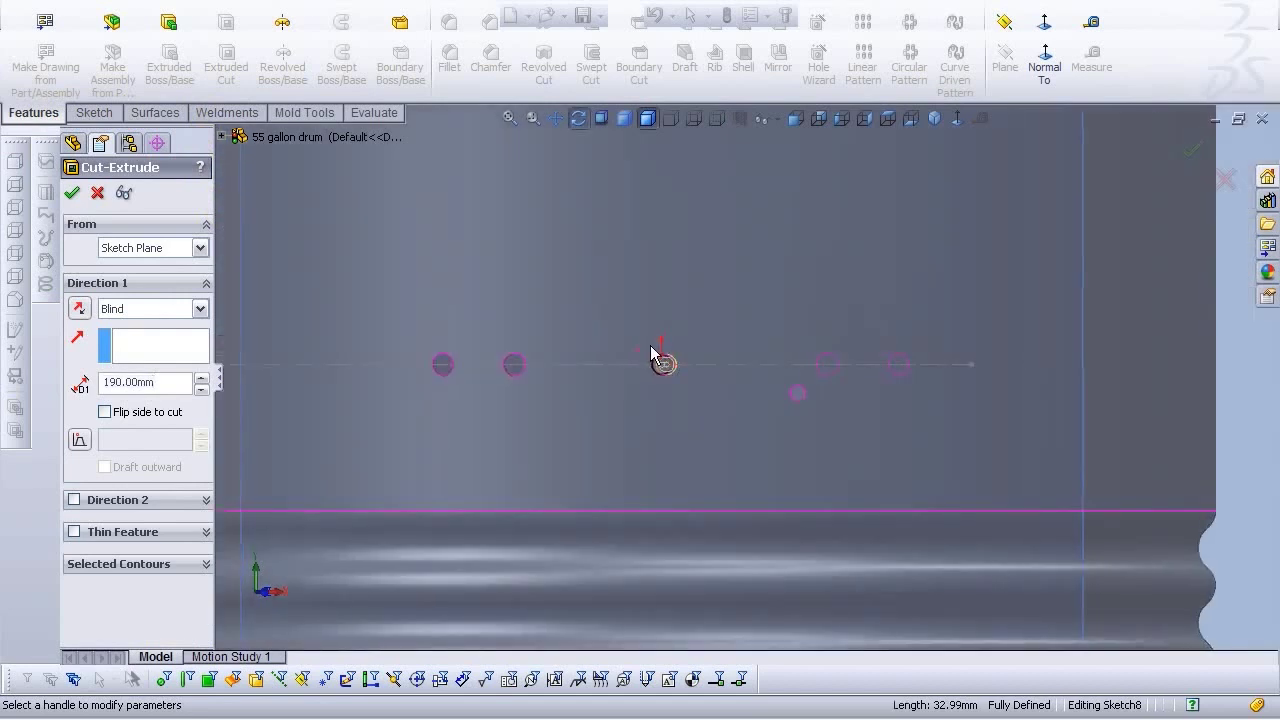
{"action": "left_click", "coordinate": [135, 308]}
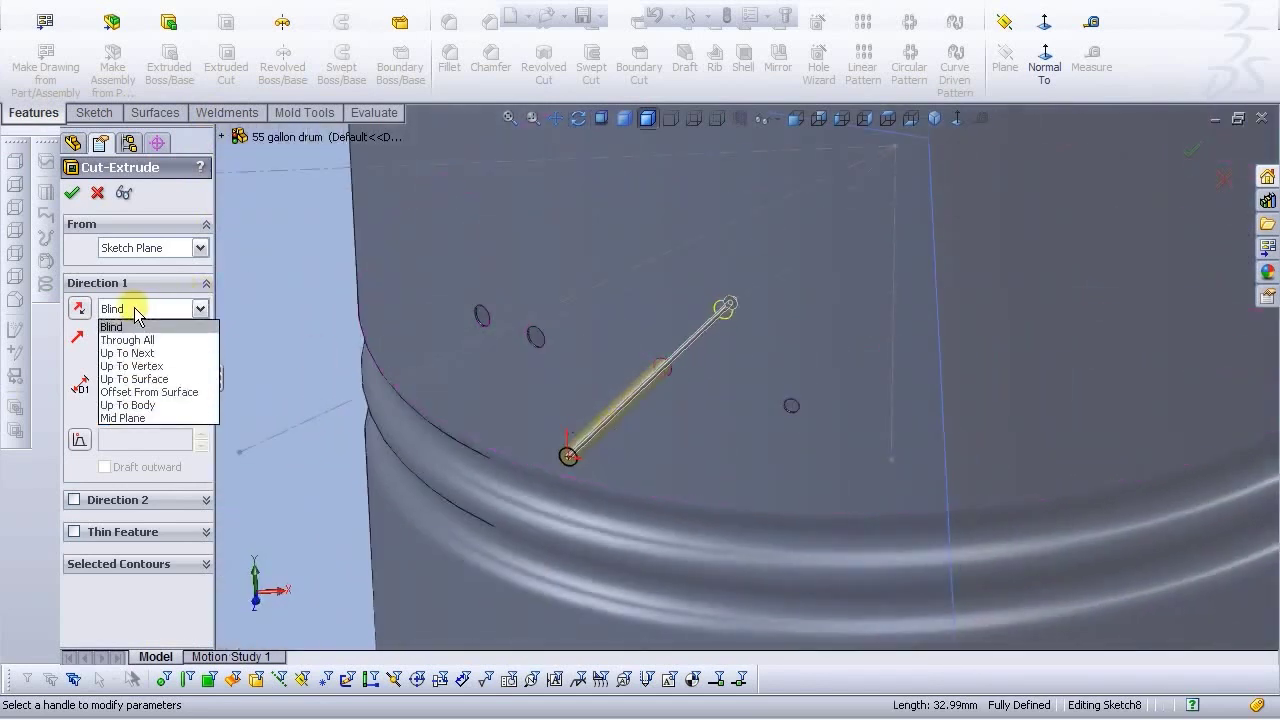
{"action": "left_click", "coordinate": [140, 340]}
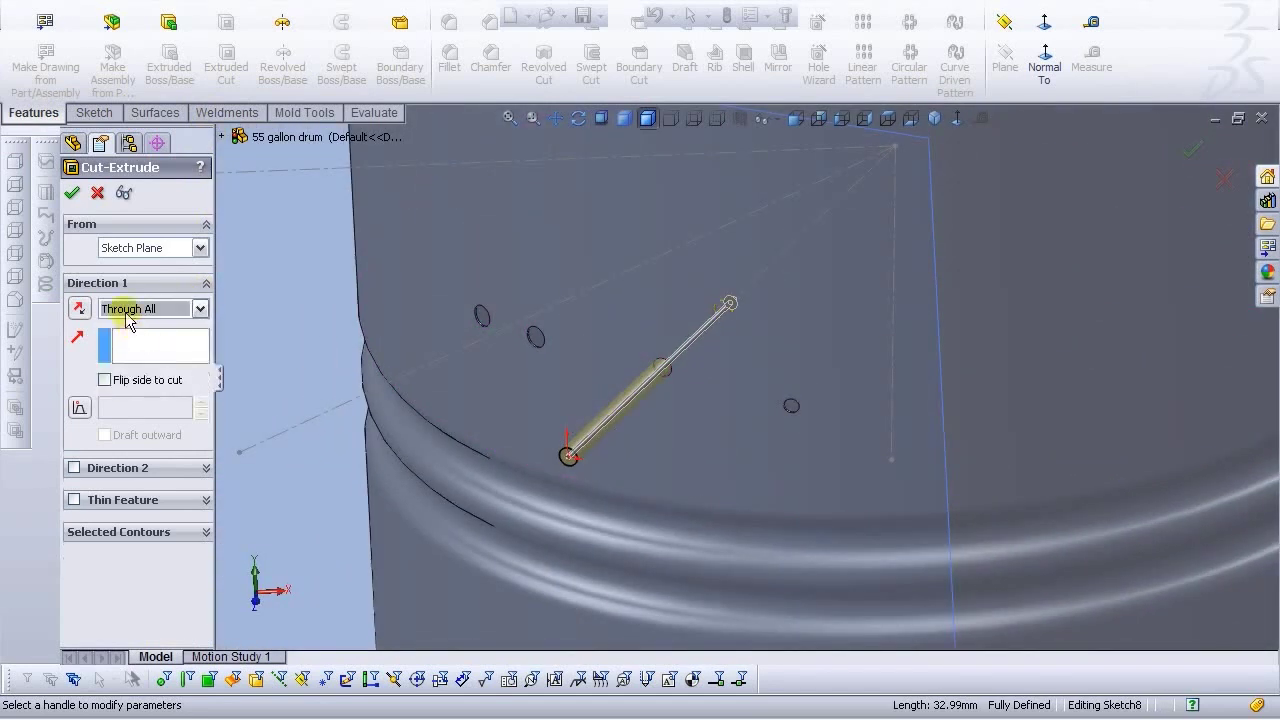
{"action": "left_click", "coordinate": [71, 193]}
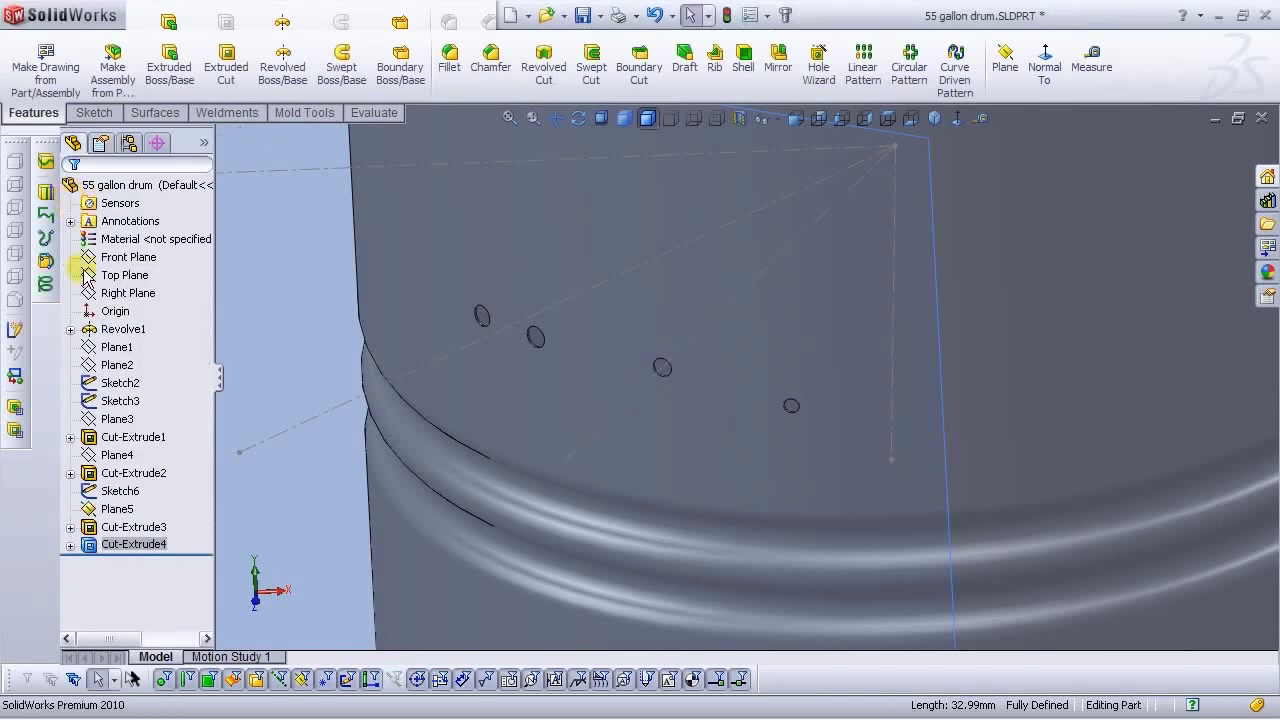
Hide the angled reference plane Plane5 in front of the upper drum wall
{"action": "left_click", "coordinate": [252, 362]}
{"action": "scroll", "coordinate": [587, 397], "scroll_direction": "up", "scroll_amount": 3}
{"action": "left_click", "coordinate": [510, 119]}
{"action": "left_click", "coordinate": [1018, 278]}
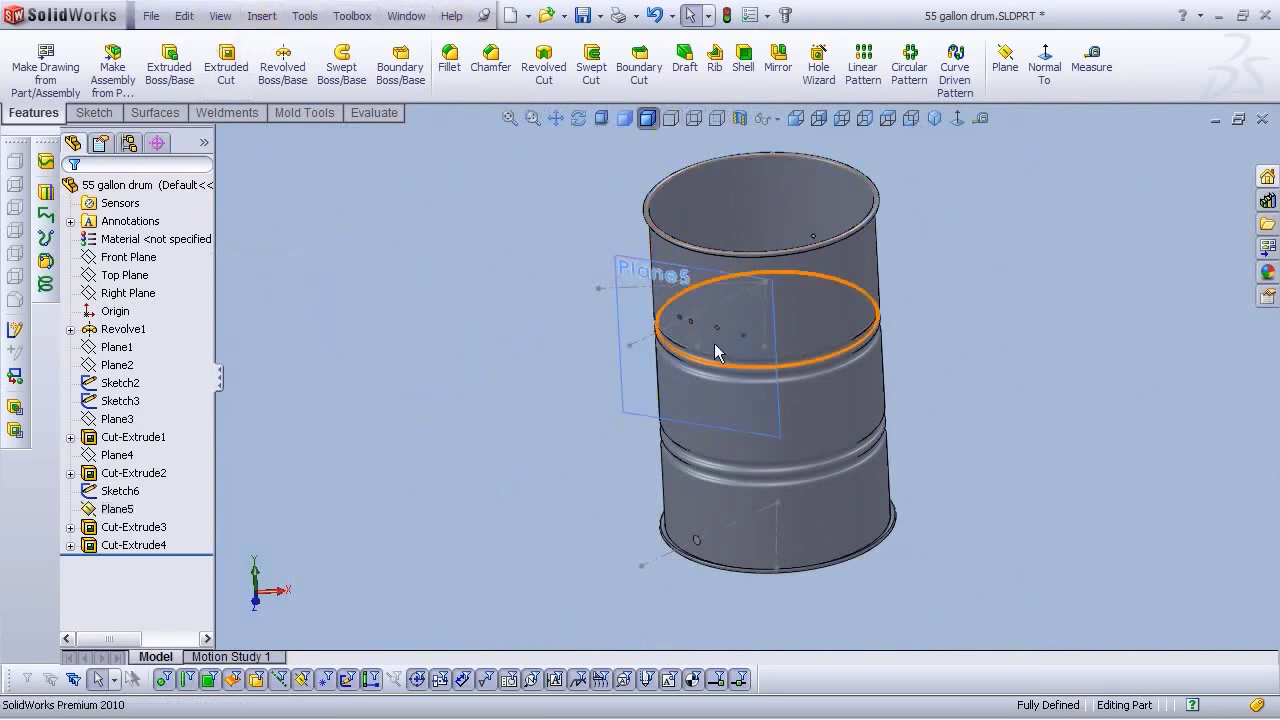
{"action": "scroll", "coordinate": [827, 256], "scroll_direction": "down", "scroll_amount": 5}
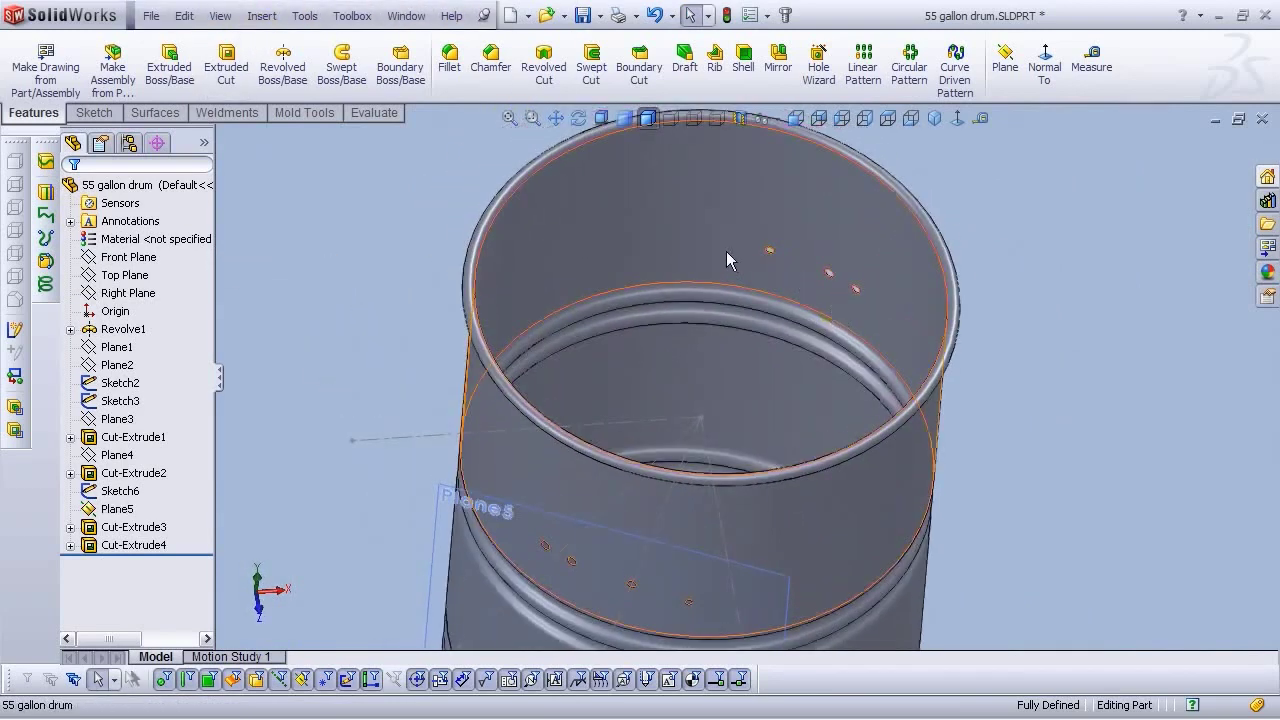
{"action": "middle_click_drag", "start_coordinate": [779, 314], "coordinate": [635, 505]}
{"action": "left_click", "coordinate": [638, 472]}
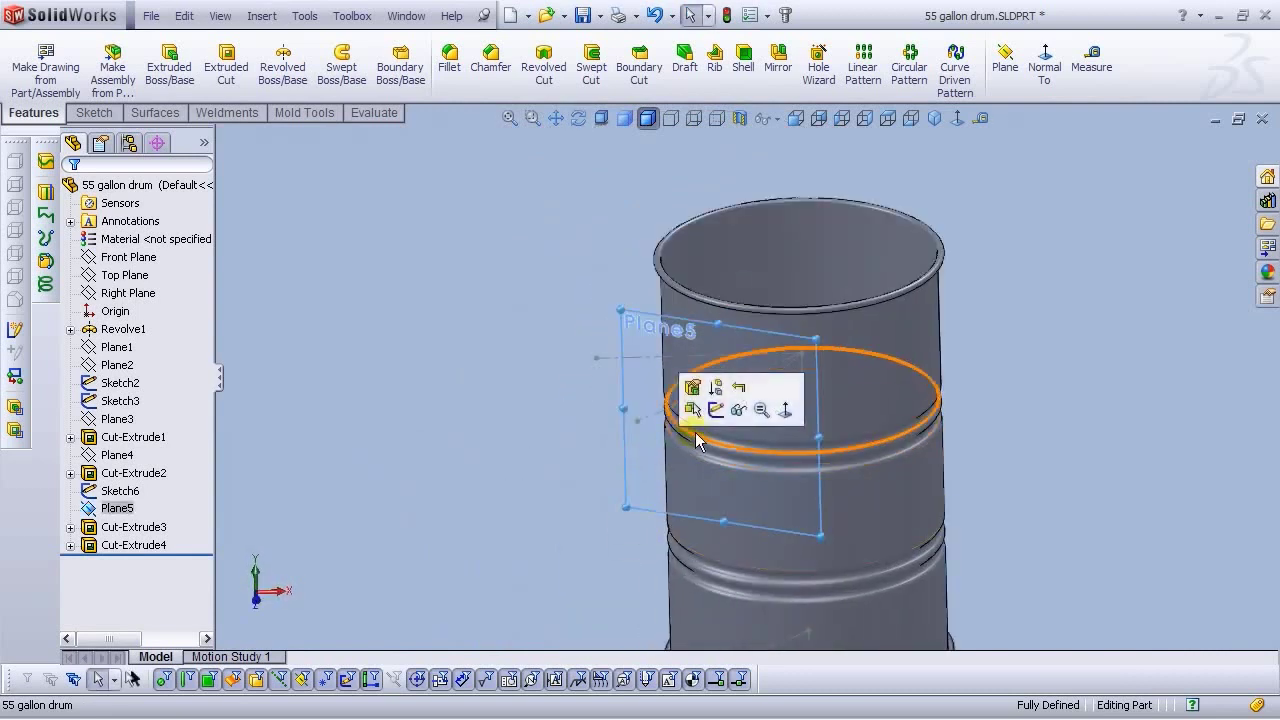
{"action": "left_click", "coordinate": [737, 406]}
Hide the construction sketches Sketch2, Sketch3 and Sketch6
{"action": "scroll", "coordinate": [683, 547], "scroll_direction": "up", "scroll_amount": 3}
{"action": "scroll", "coordinate": [800, 407], "scroll_direction": "down", "scroll_amount": 3}
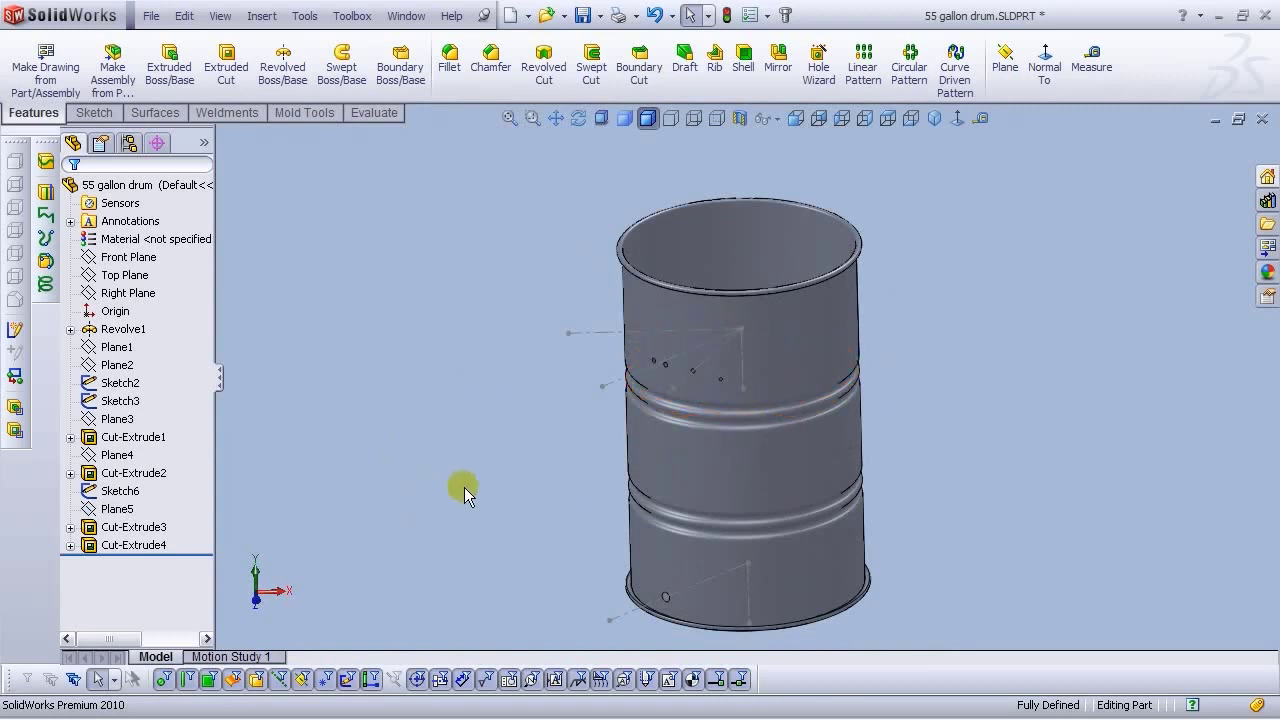
{"action": "scroll", "coordinate": [700, 410], "scroll_direction": "down", "scroll_amount": 4}
{"action": "mouse_move", "coordinate": [581, 420]}
{"action": "middle_mouse_down"}
{"action": "mouse_move", "coordinate": [571, 389]}
{"action": "mouse_move", "coordinate": [568, 412]}
{"action": "middle_mouse_up"}
{"action": "left_click", "coordinate": [120, 383]}
{"action": "left_click", "coordinate": [122, 400], "text": "ctrl"}
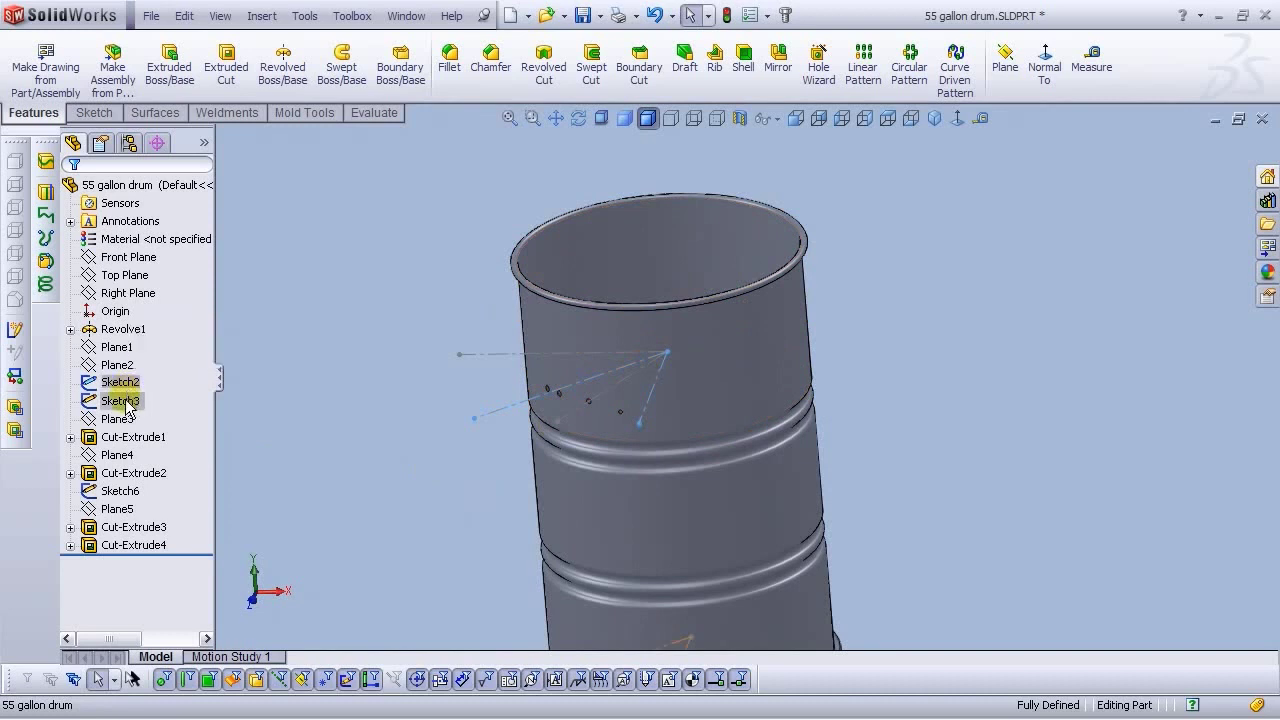
{"action": "left_click", "coordinate": [120, 491], "text": "ctrl"}
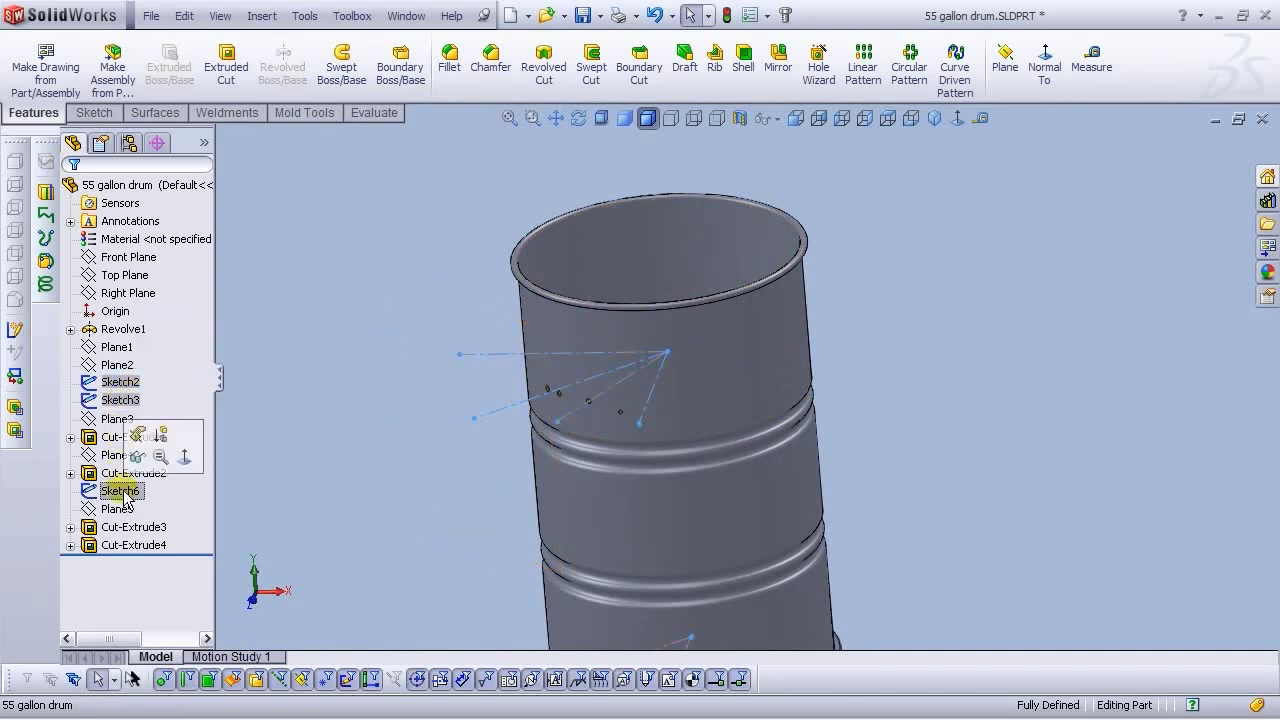
{"action": "left_click", "coordinate": [150, 440]}
Orient the drum to the standard front view and save the part
{"action": "scroll", "coordinate": [330, 410], "scroll_direction": "up", "scroll_amount": 4}
{"action": "scroll", "coordinate": [759, 378], "scroll_direction": "down", "scroll_amount": 3}
{"action": "middle_click_drag", "start_coordinate": [698, 430], "coordinate": [695, 397]}
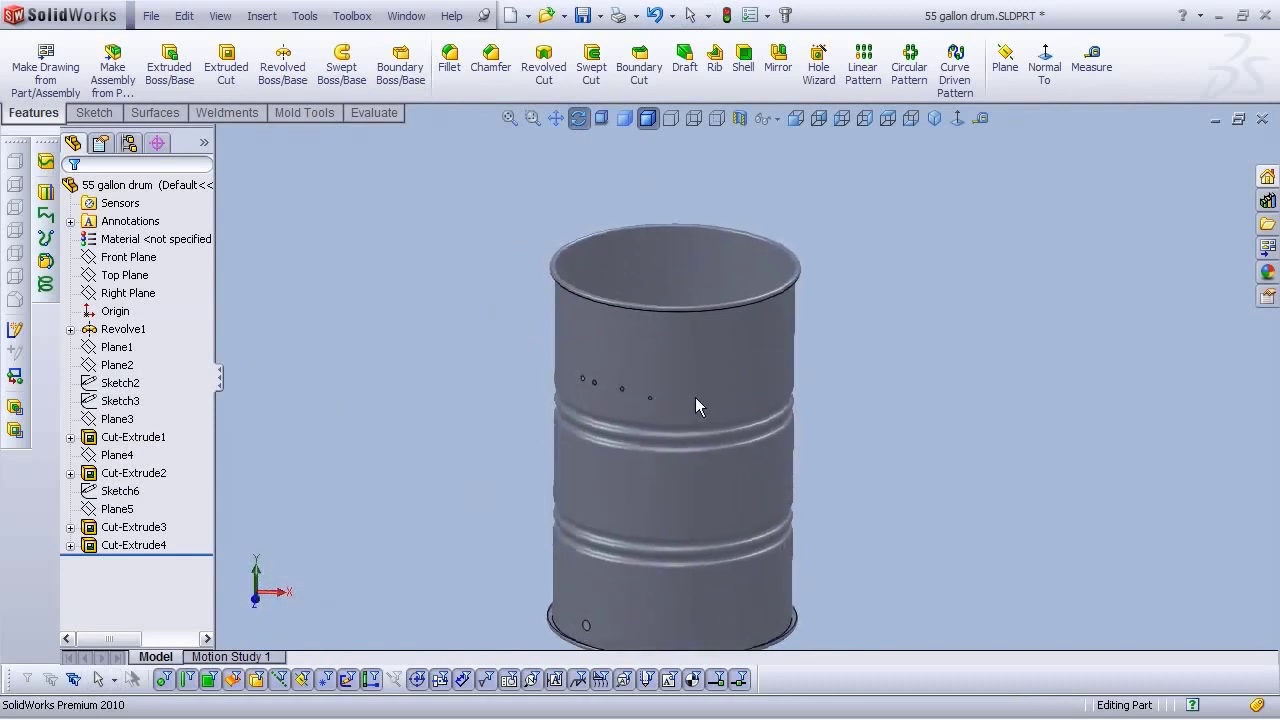
{"action": "left_click", "coordinate": [795, 119]}
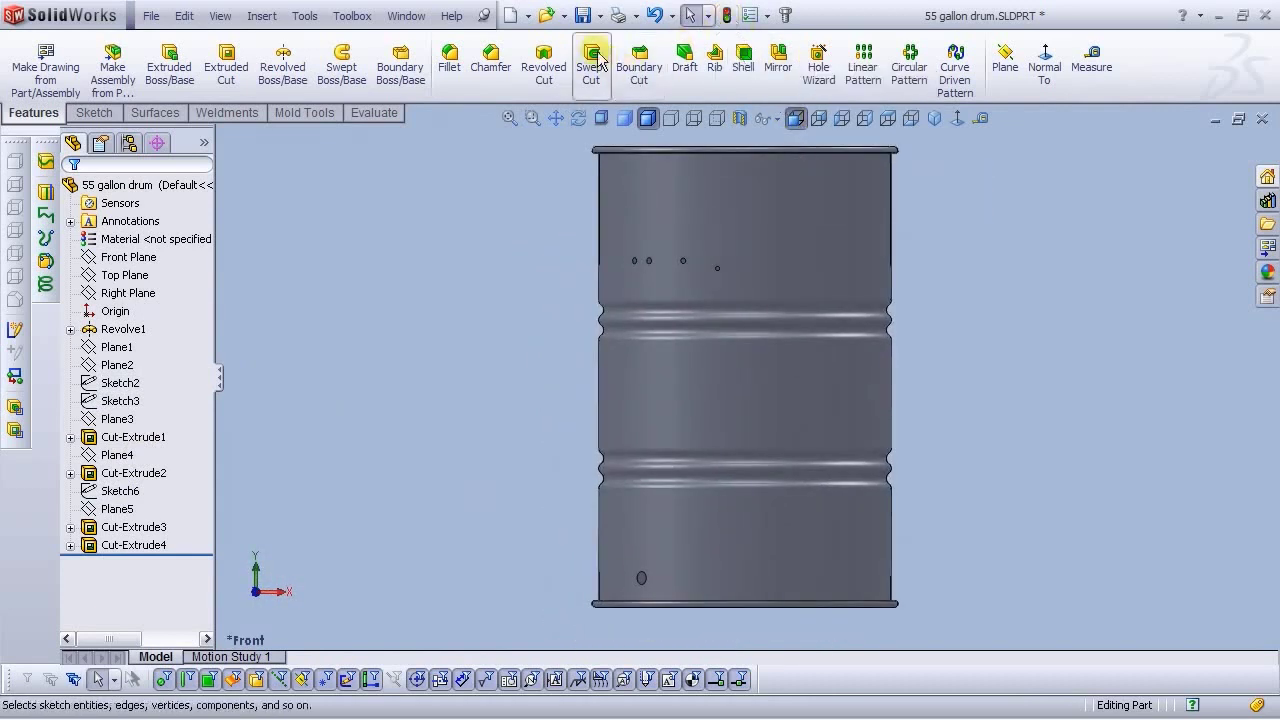
{"action": "key", "text": "ctrl+s"}
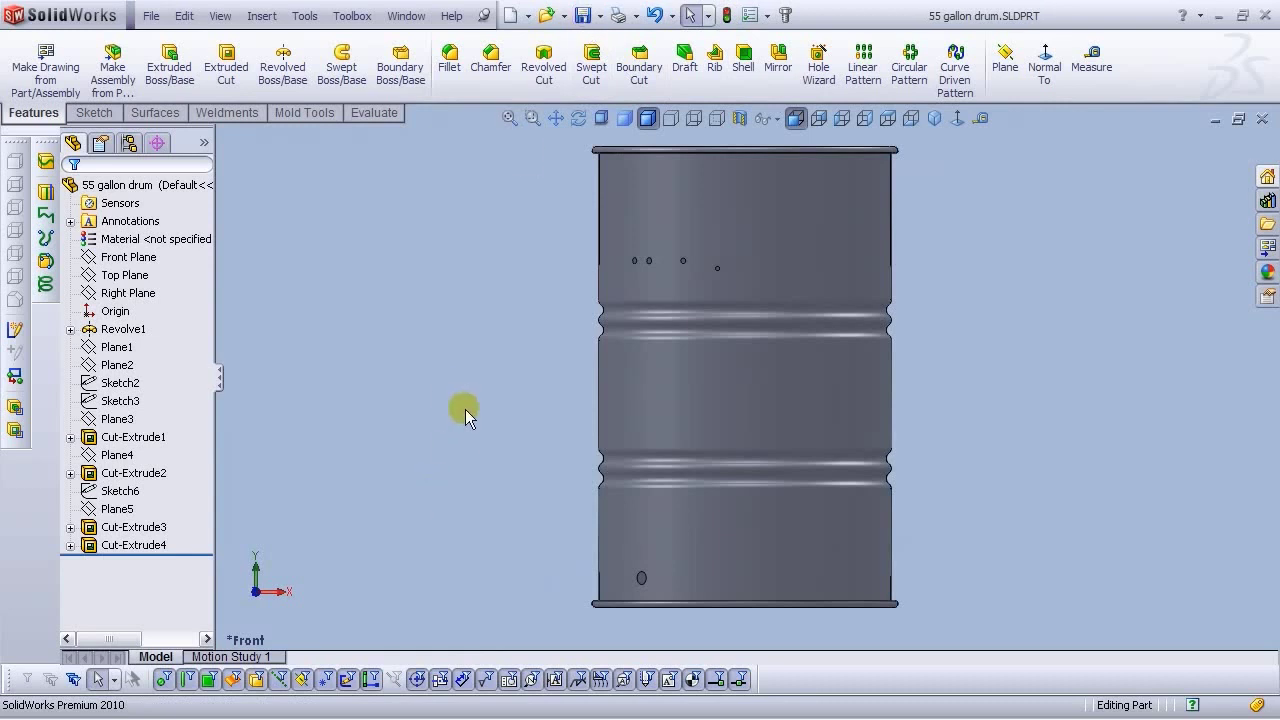
Start a circular pattern and turn on the display of temporary axes in the drum
{"action": "left_click", "coordinate": [903, 88]}
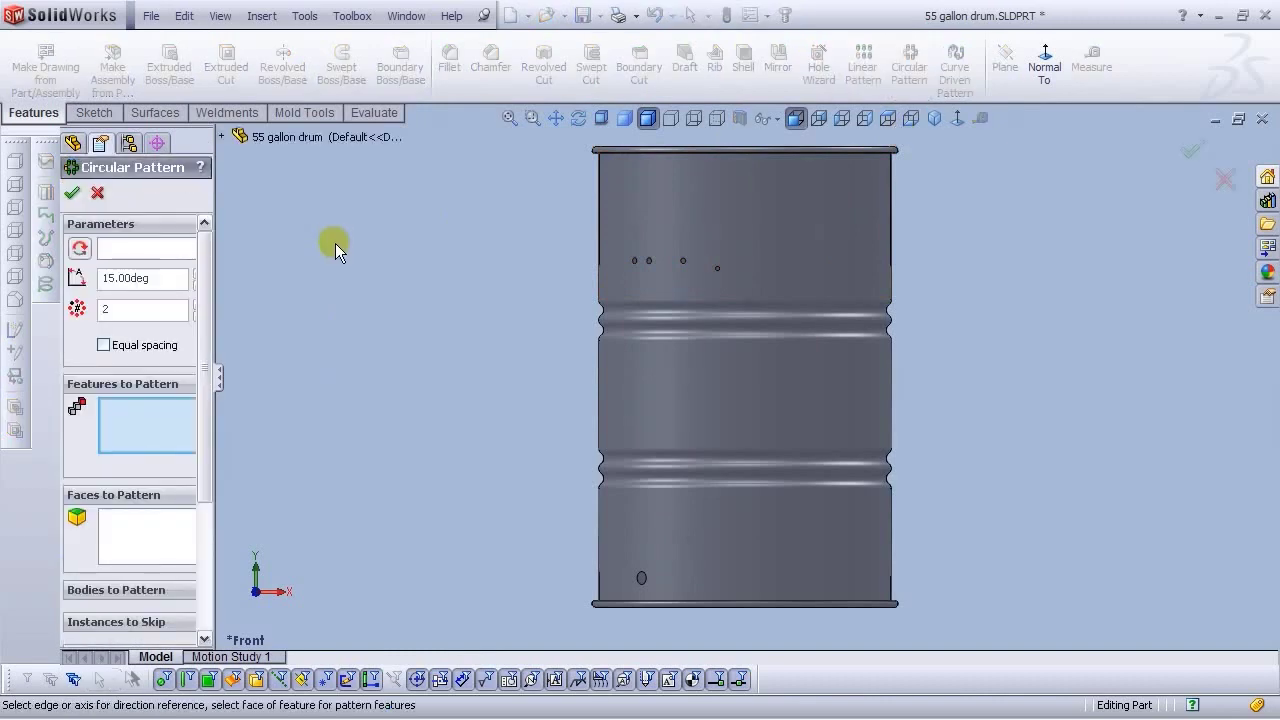
{"action": "left_click", "coordinate": [221, 16]}
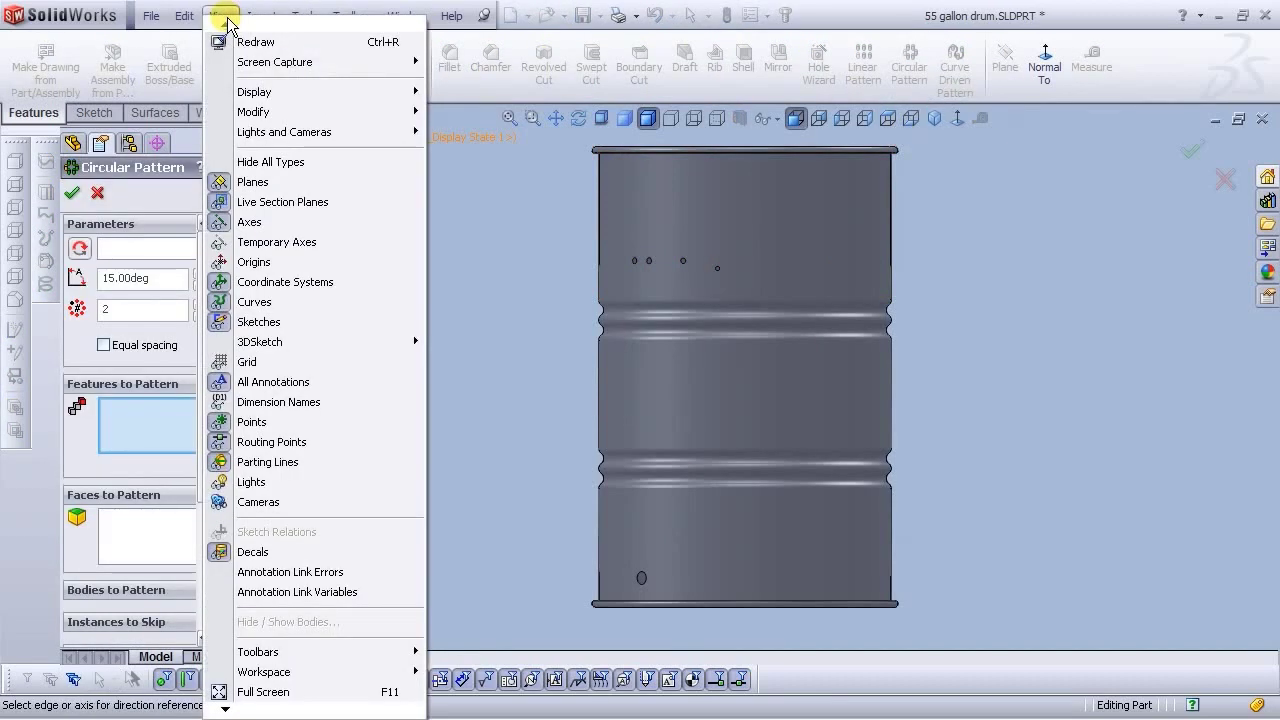
{"action": "left_click", "coordinate": [277, 242]}
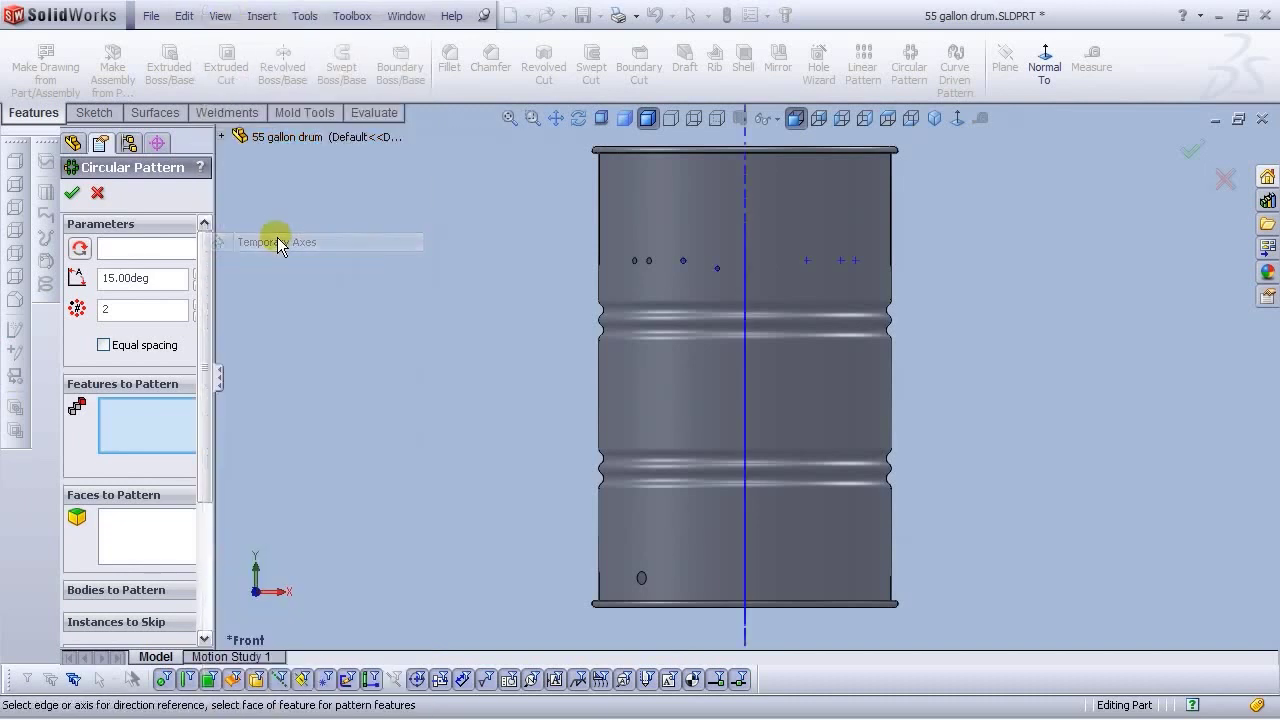
{"action": "key", "text": "f"}
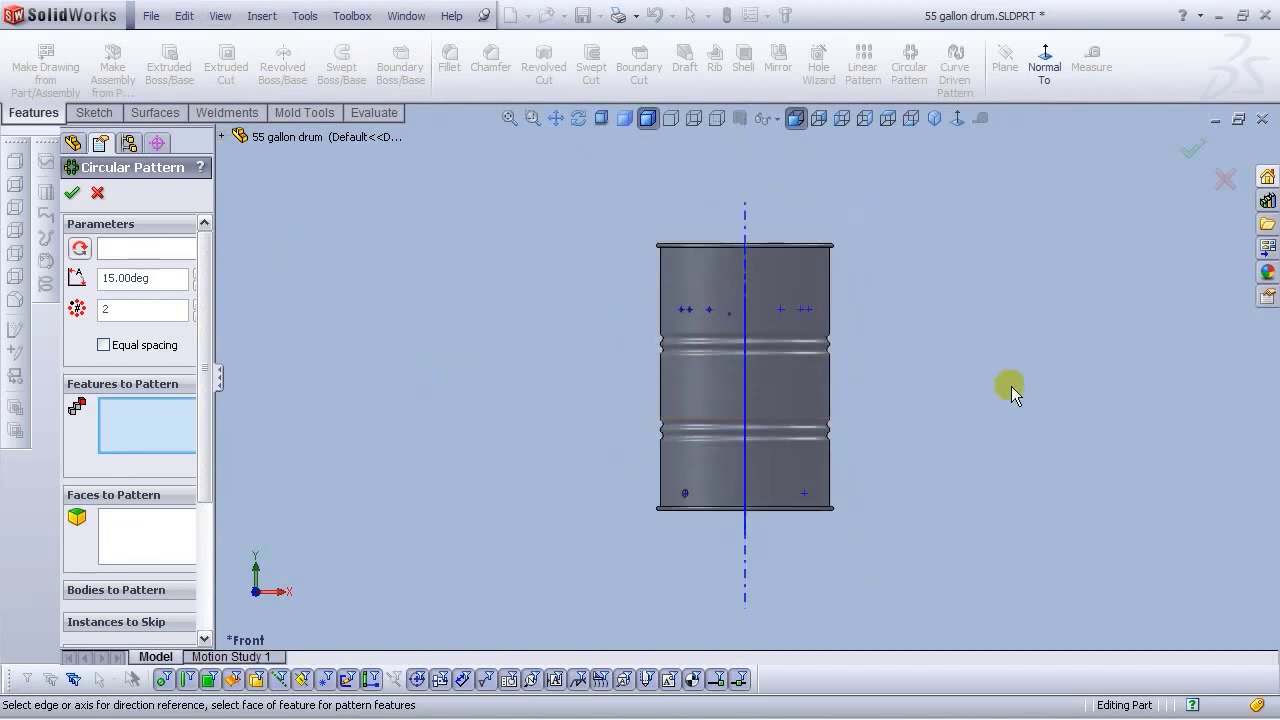
Use the drum's central vertical axis as the circular pattern axis and set the spacing angle to 90 degrees
{"action": "middle_click_drag", "start_coordinate": [859, 297], "coordinate": [810, 362]}
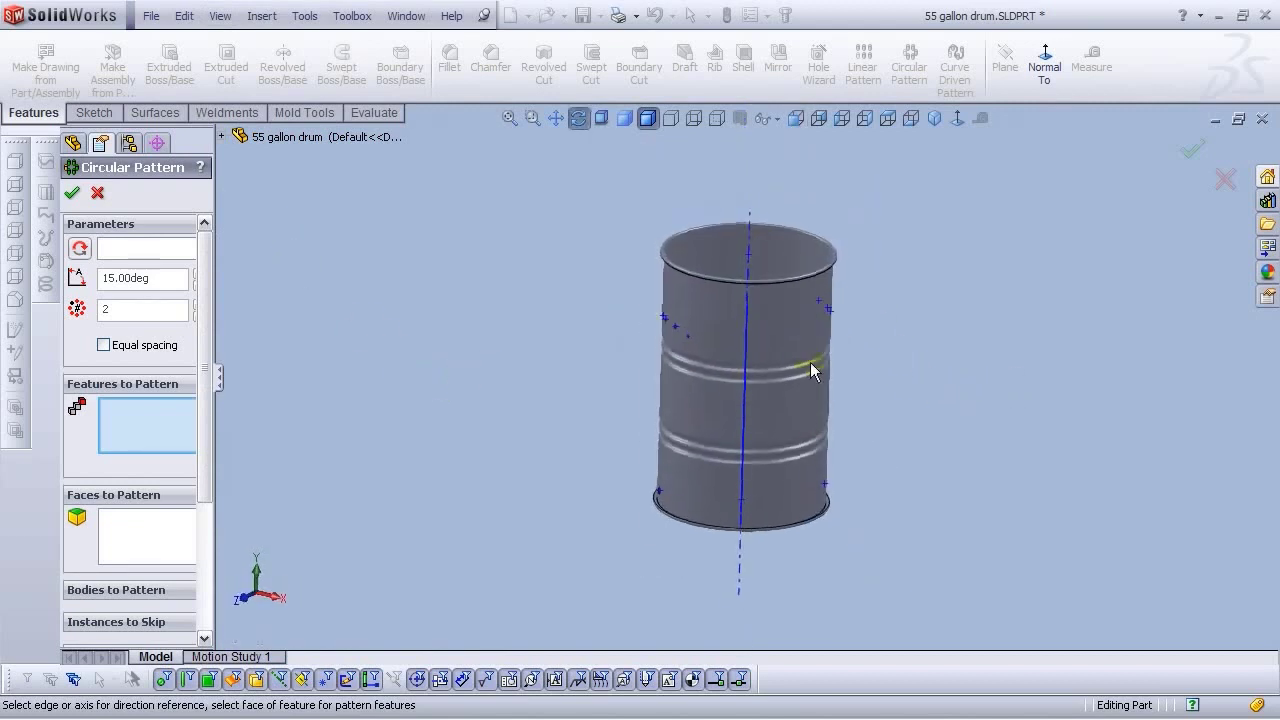
{"action": "scroll", "coordinate": [806, 368], "scroll_direction": "down", "scroll_amount": 3}
{"action": "left_click", "coordinate": [104, 250]}
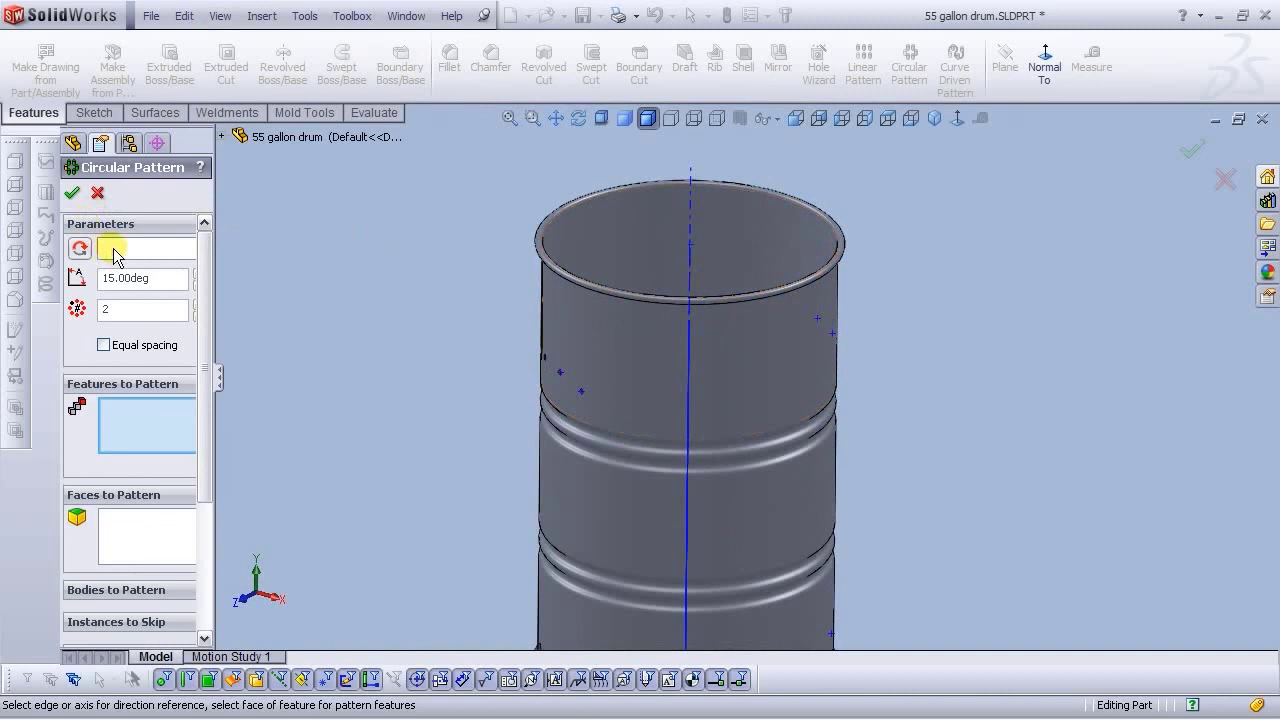
{"action": "left_click", "coordinate": [113, 252]}
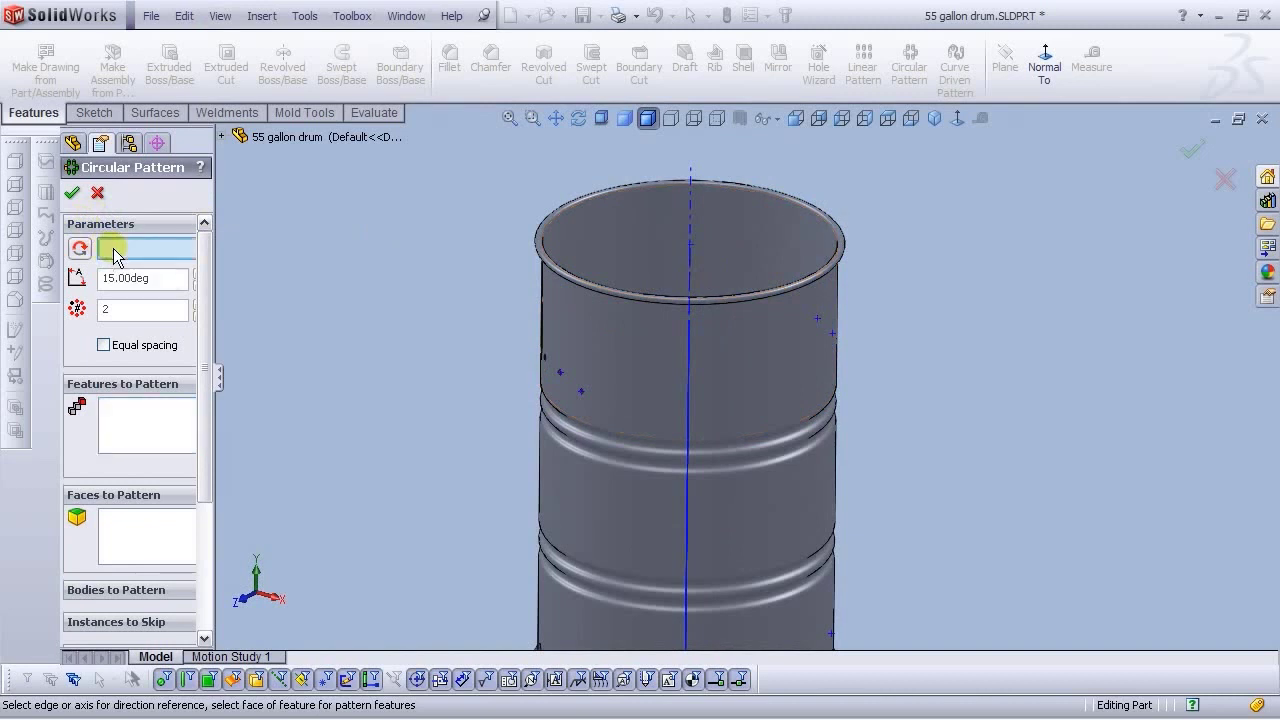
{"action": "left_click", "coordinate": [692, 200]}
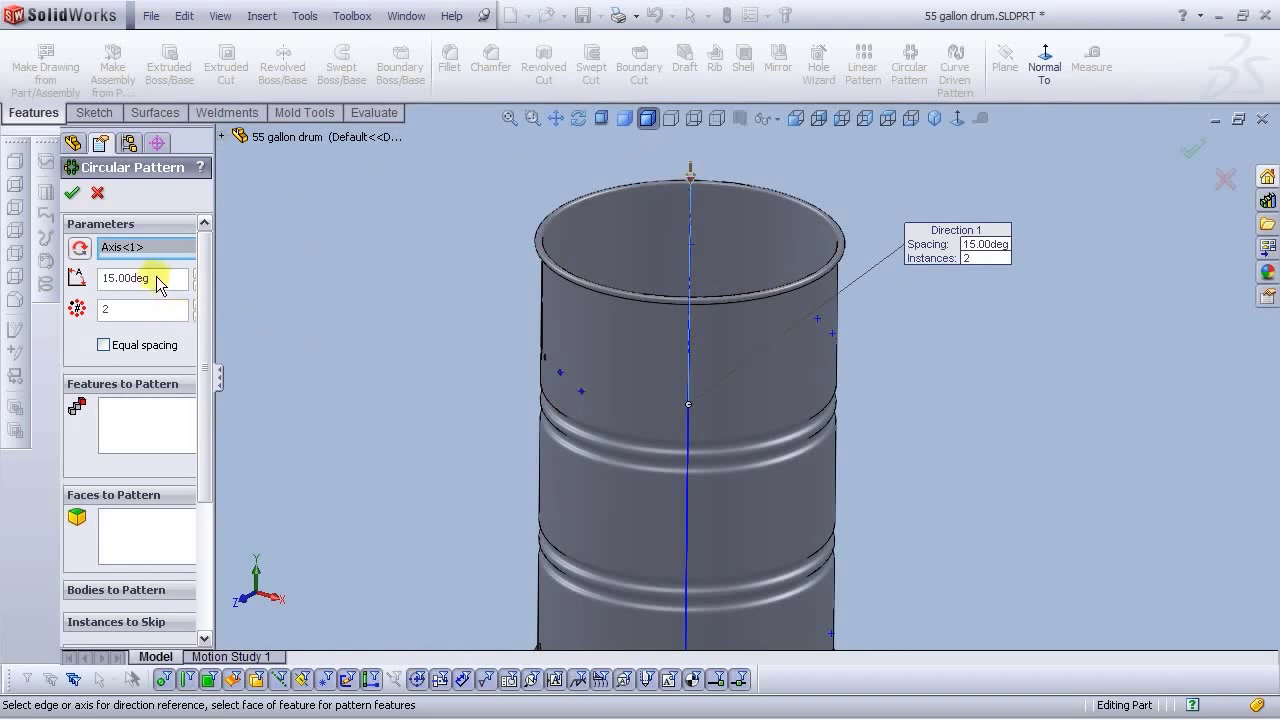
{"action": "left_click_drag", "start_coordinate": [157, 283], "coordinate": [99, 291]}
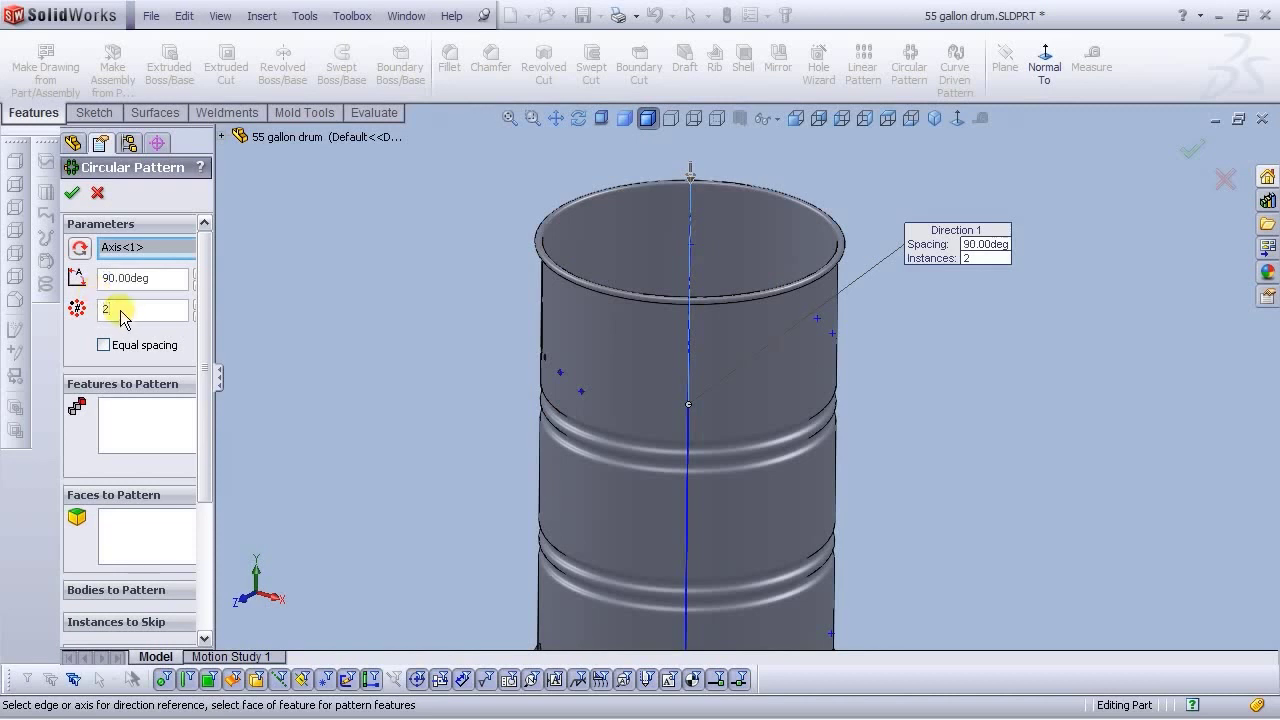
Choose Cut-Extrude1 and Cut-Extrude2 as the features to repeat and complete the circular pattern with 2 instances
{"action": "left_click", "coordinate": [156, 430]}
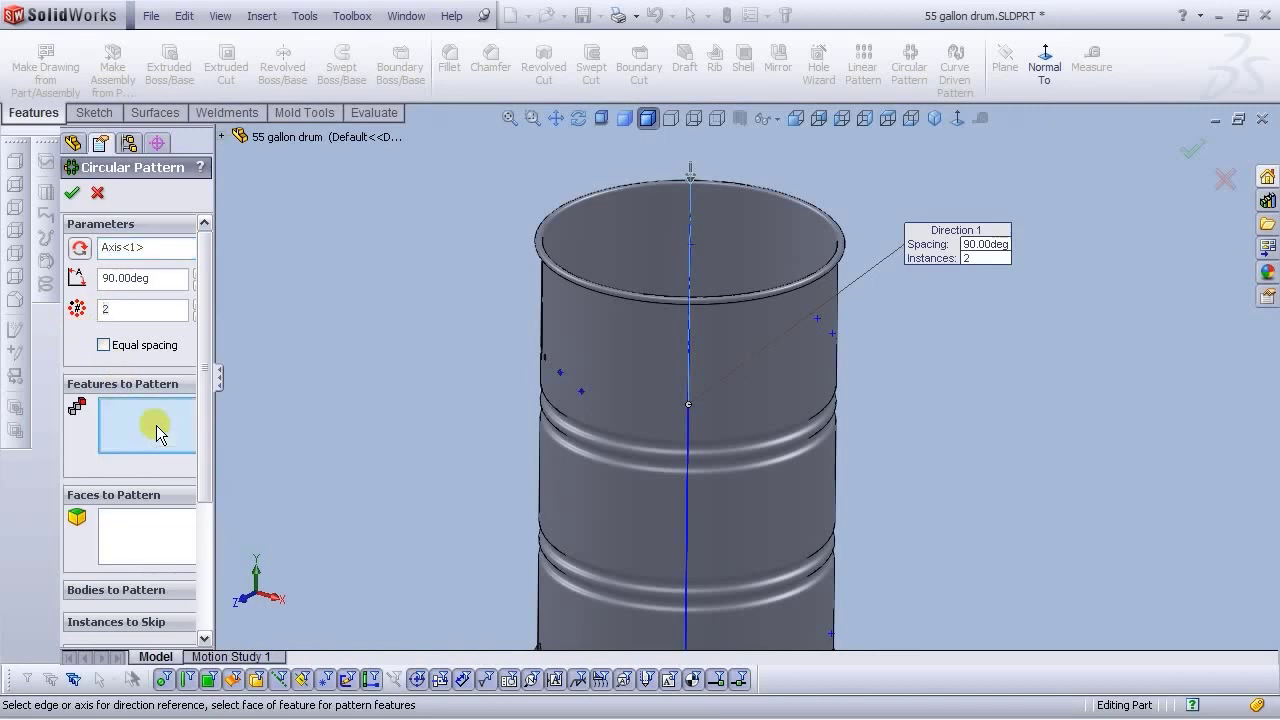
{"action": "left_click", "coordinate": [223, 136]}
{"action": "middle_click_drag", "start_coordinate": [473, 535], "coordinate": [584, 690]}
{"action": "scroll", "coordinate": [509, 425], "scroll_direction": "up", "scroll_amount": 5}
{"action": "scroll", "coordinate": [724, 445], "scroll_direction": "down", "scroll_amount": 5}
{"action": "middle_click_drag", "start_coordinate": [638, 503], "coordinate": [632, 467]}
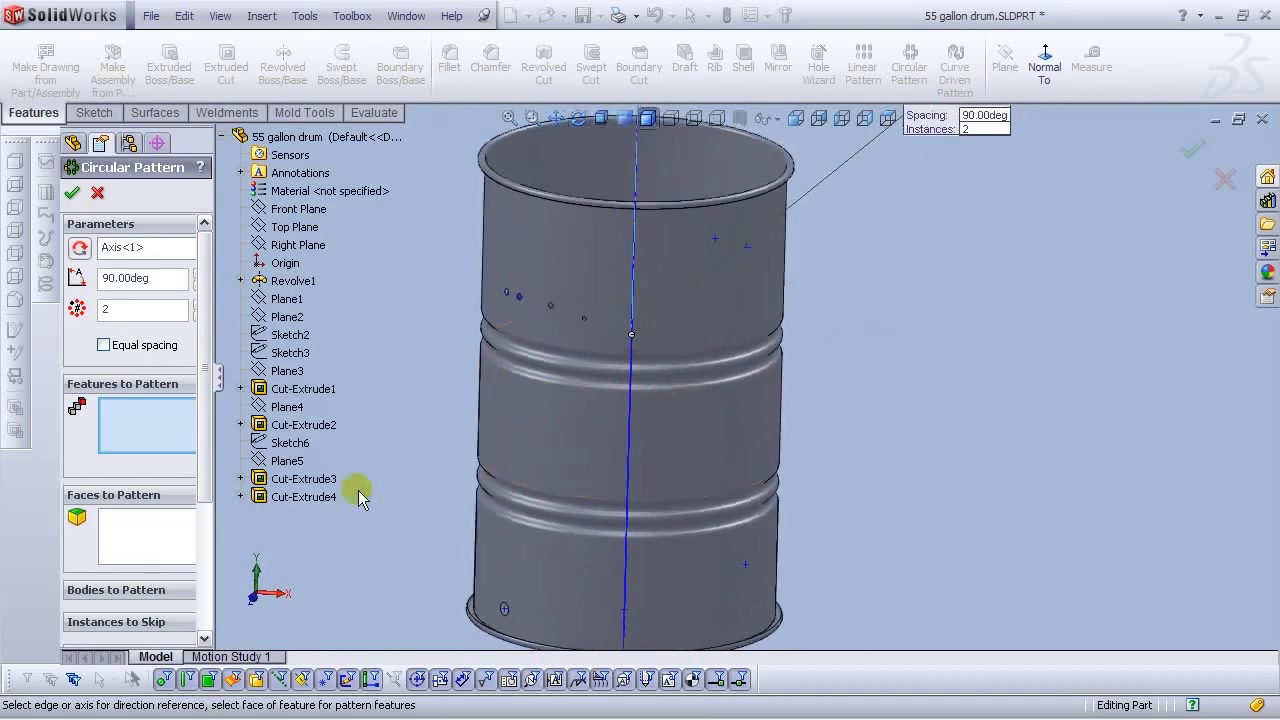
{"action": "left_click", "coordinate": [282, 397]}
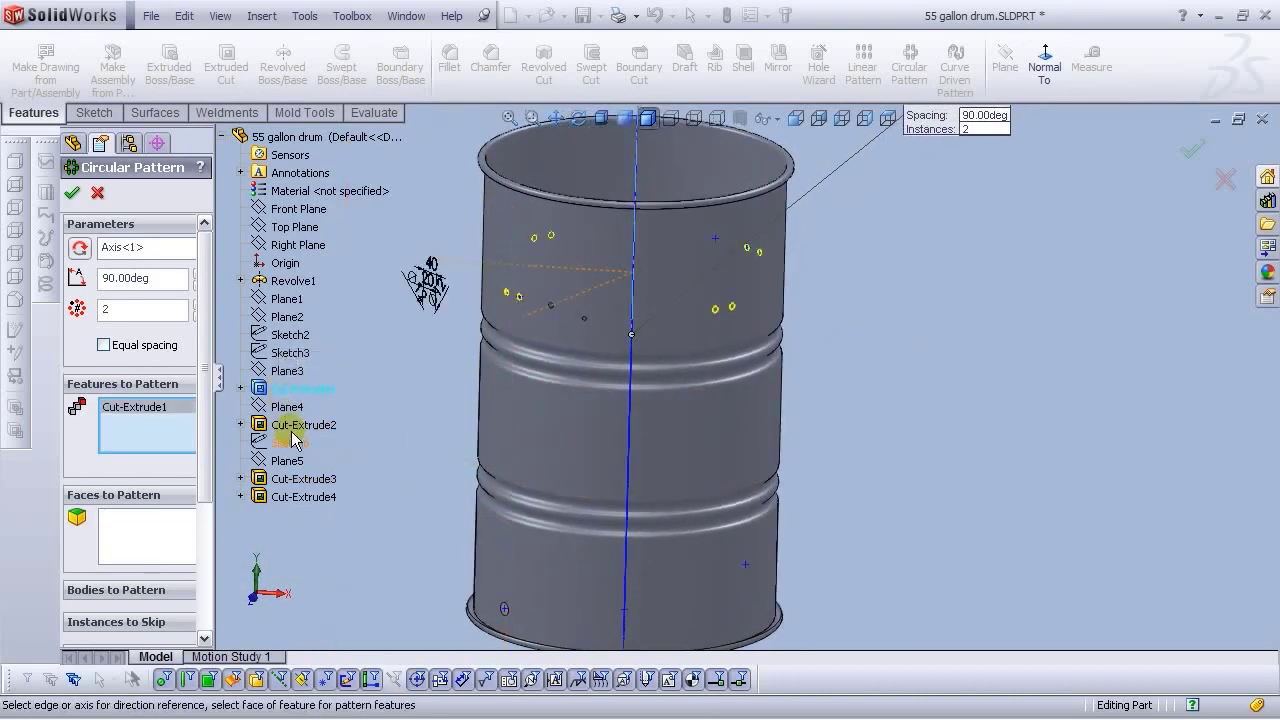
{"action": "left_click", "coordinate": [293, 428]}
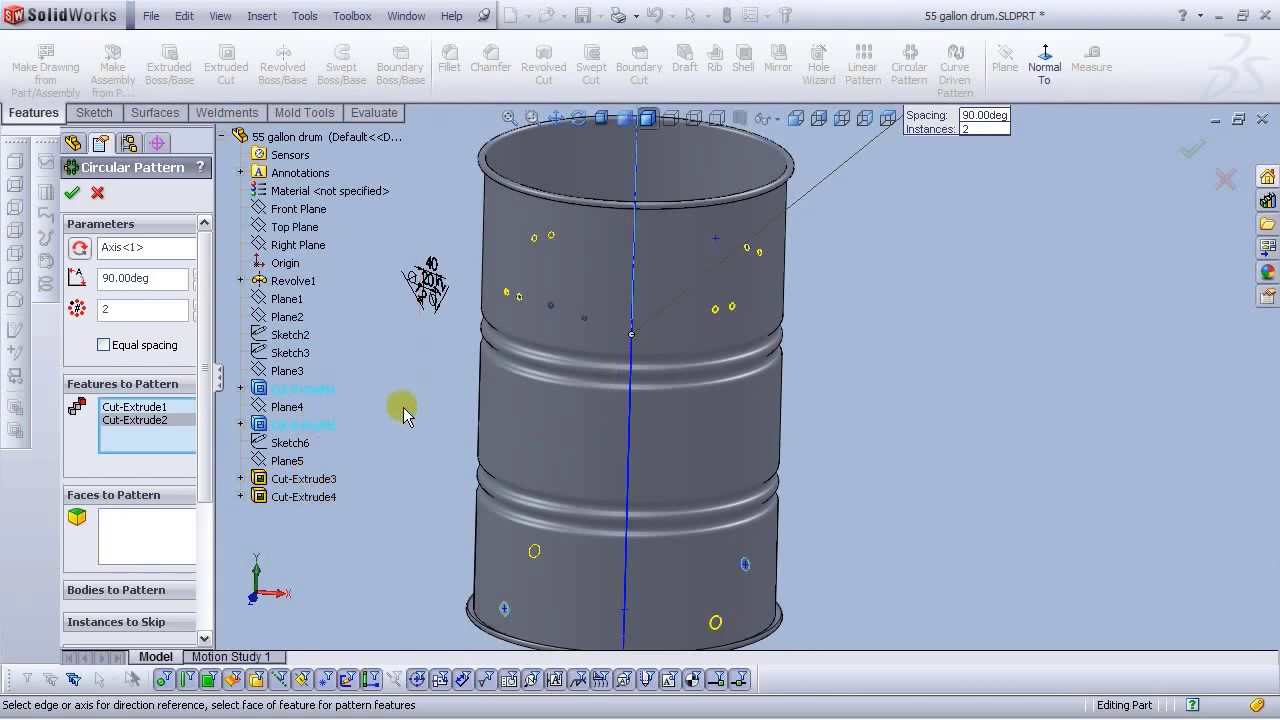
{"action": "scroll", "coordinate": [550, 444], "scroll_direction": "up", "scroll_amount": 1}
{"action": "mouse_move", "coordinate": [631, 372]}
{"action": "middle_mouse_down"}
{"action": "mouse_move", "coordinate": [595, 451]}
{"action": "mouse_move", "coordinate": [603, 584]}
{"action": "mouse_move", "coordinate": [603, 463]}
{"action": "mouse_move", "coordinate": [634, 295]}
{"action": "mouse_move", "coordinate": [594, 375]}
{"action": "mouse_move", "coordinate": [640, 355]}
{"action": "middle_mouse_up"}
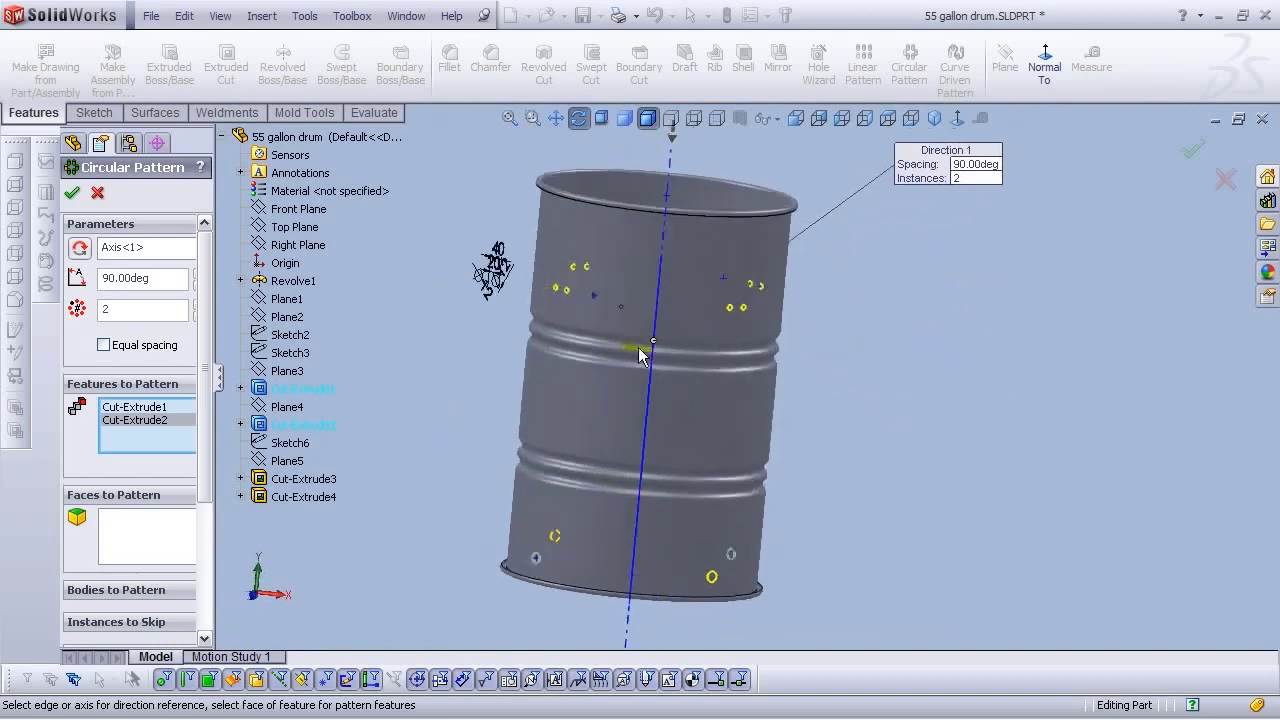
{"action": "left_click", "coordinate": [796, 118]}
{"action": "middle_click_drag", "start_coordinate": [500, 394], "coordinate": [490, 482]}
{"action": "left_click", "coordinate": [72, 192]}
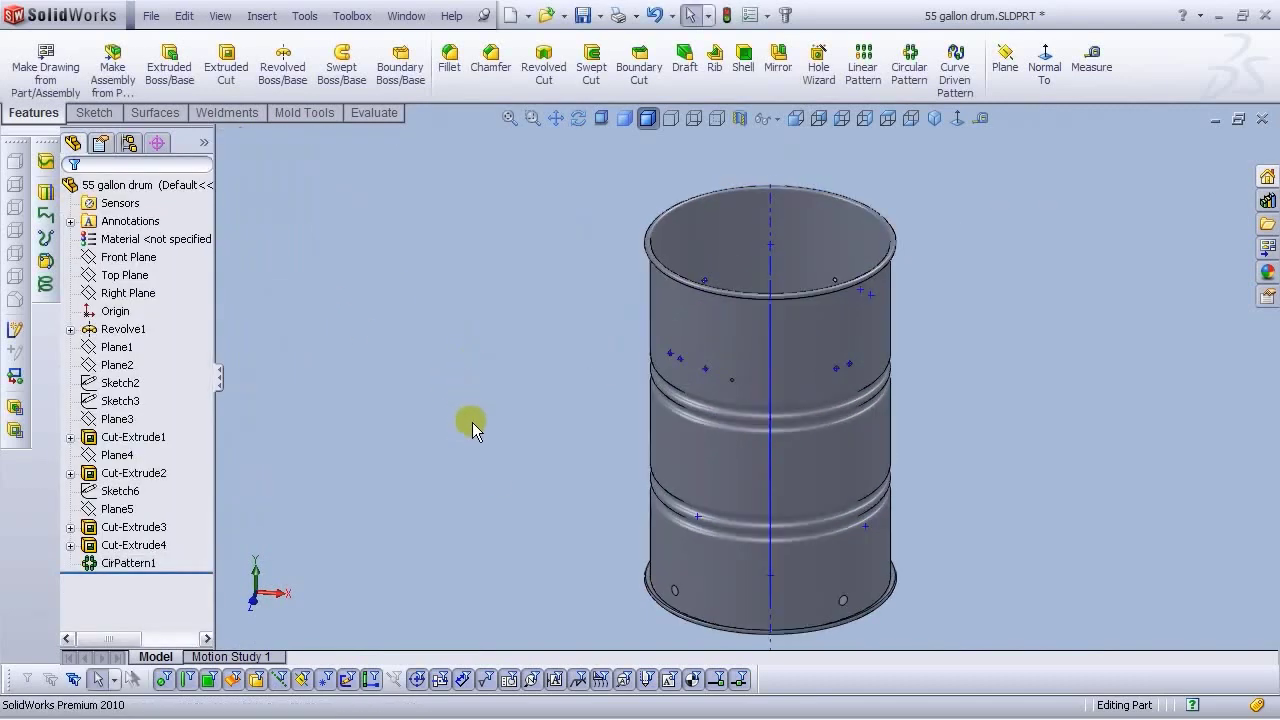
Turn off the display of temporary axes in the drum
{"action": "scroll", "coordinate": [734, 410], "scroll_direction": "up", "scroll_amount": 2}
{"action": "scroll", "coordinate": [851, 381], "scroll_direction": "down", "scroll_amount": 5}
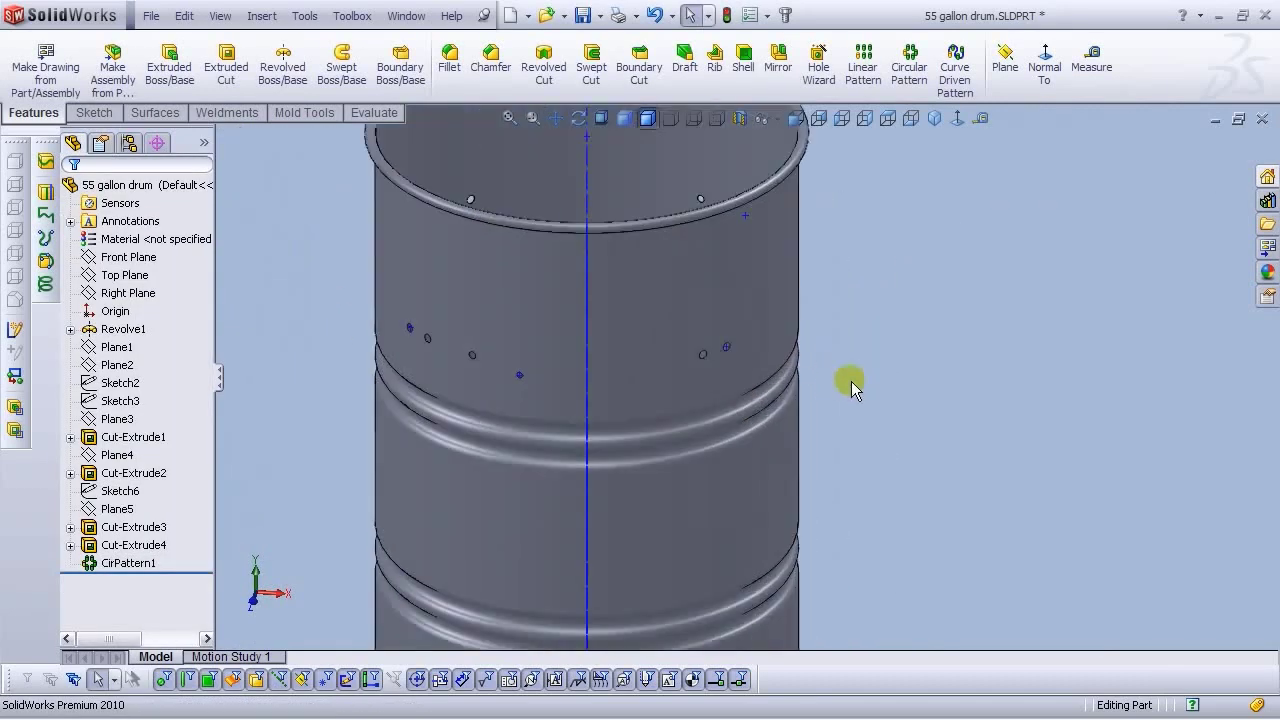
{"action": "left_click", "coordinate": [220, 16]}
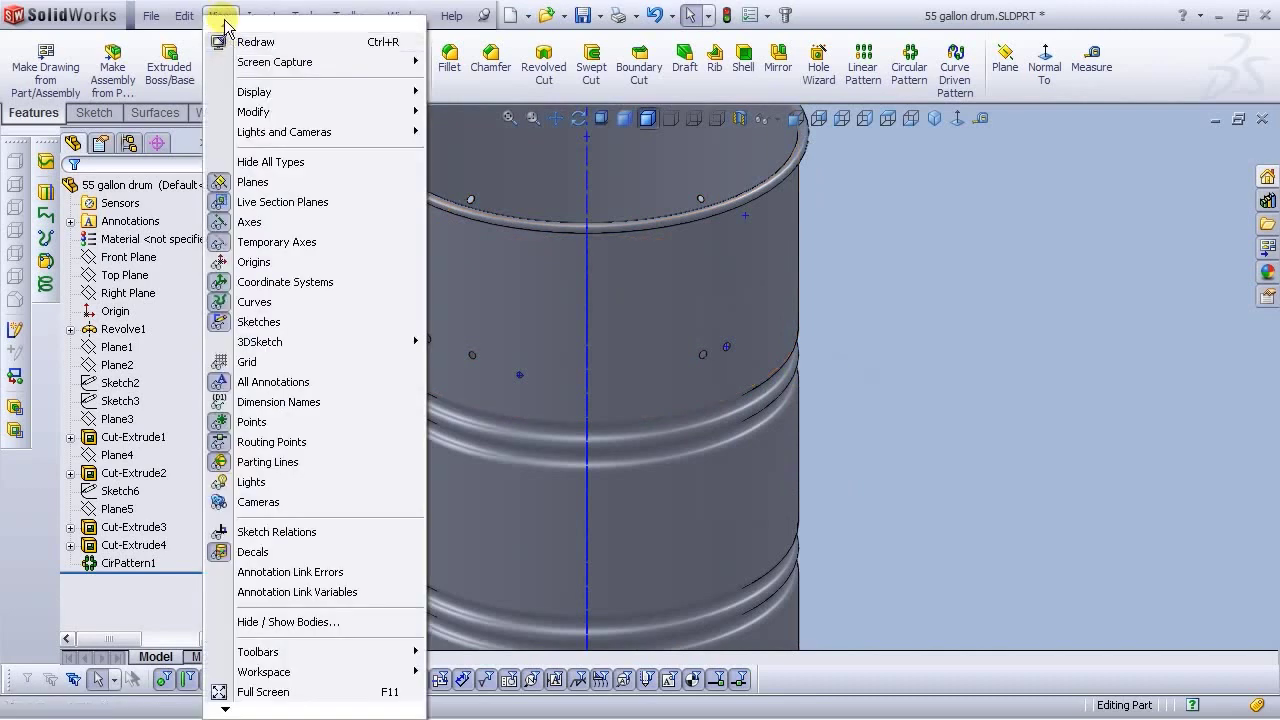
{"action": "left_click", "coordinate": [262, 243]}
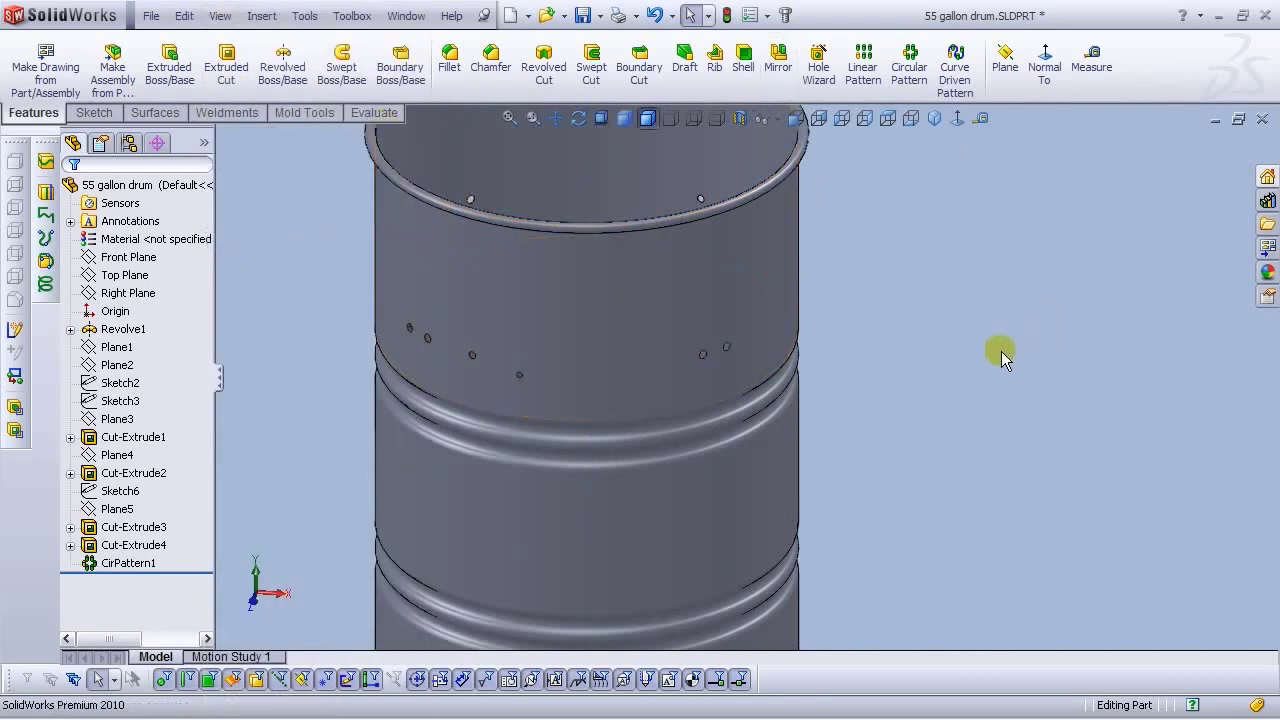
Inspect the patterned holes around the drum, return to the standard front view and save the part
{"action": "scroll", "coordinate": [817, 434], "scroll_direction": "up", "scroll_amount": 3}
{"action": "middle_click_drag", "start_coordinate": [817, 434], "coordinate": [839, 551]}
{"action": "left_click_drag", "start_coordinate": [839, 551], "coordinate": [789, 320]}
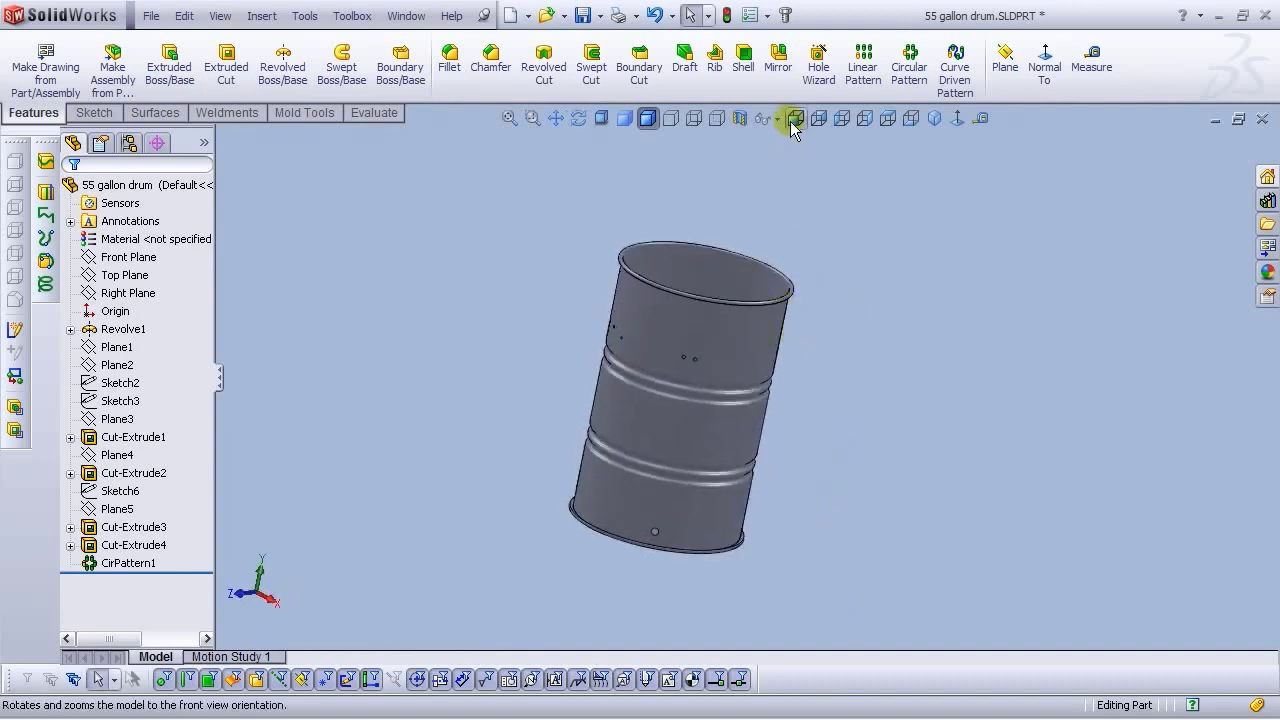
{"action": "left_click", "coordinate": [795, 118]}
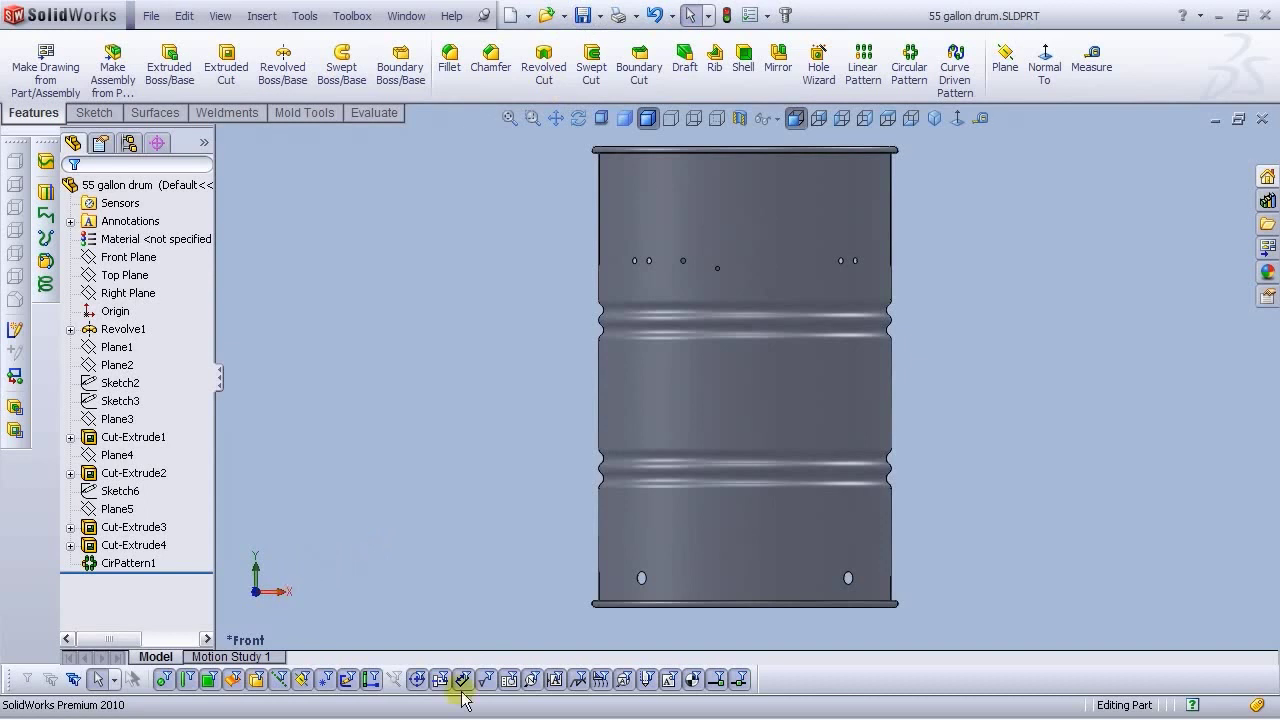
Create a new part document and start a sketch on the Top Plane
{"action": "left_click", "coordinate": [510, 18]}
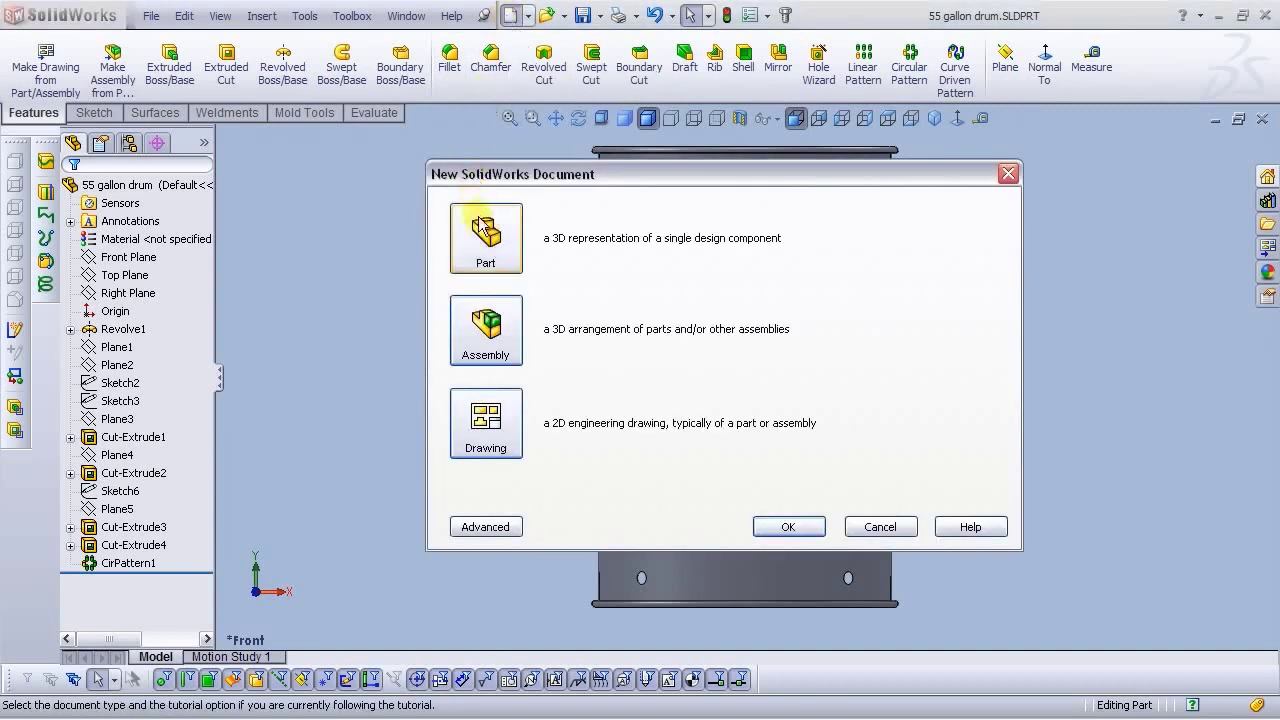
{"action": "left_click", "coordinate": [789, 527]}
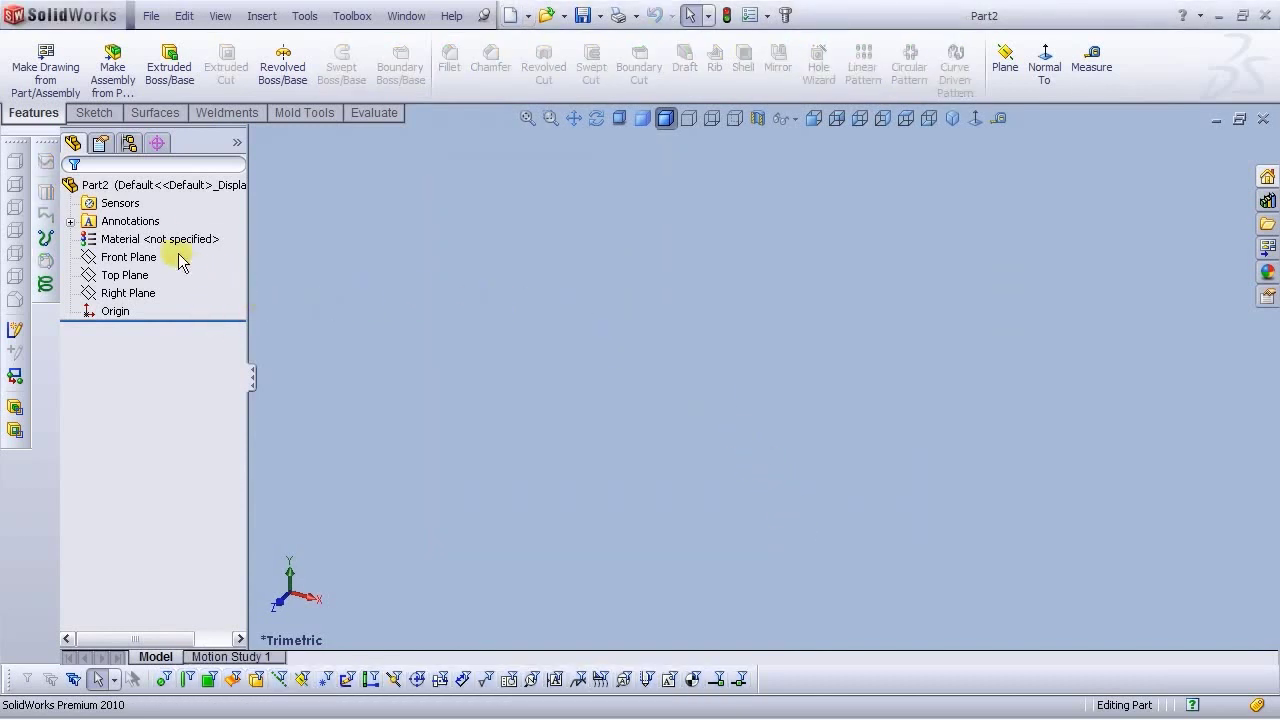
{"action": "left_click", "coordinate": [145, 276]}
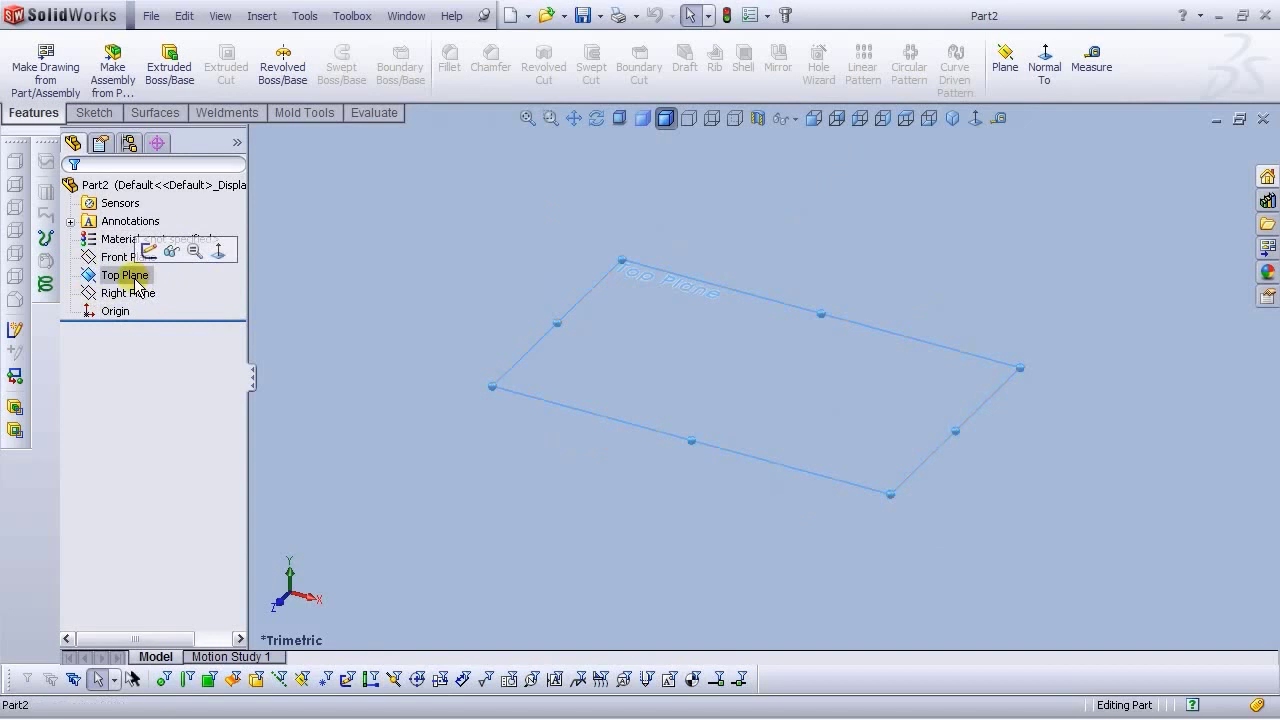
{"action": "left_click", "coordinate": [149, 253]}
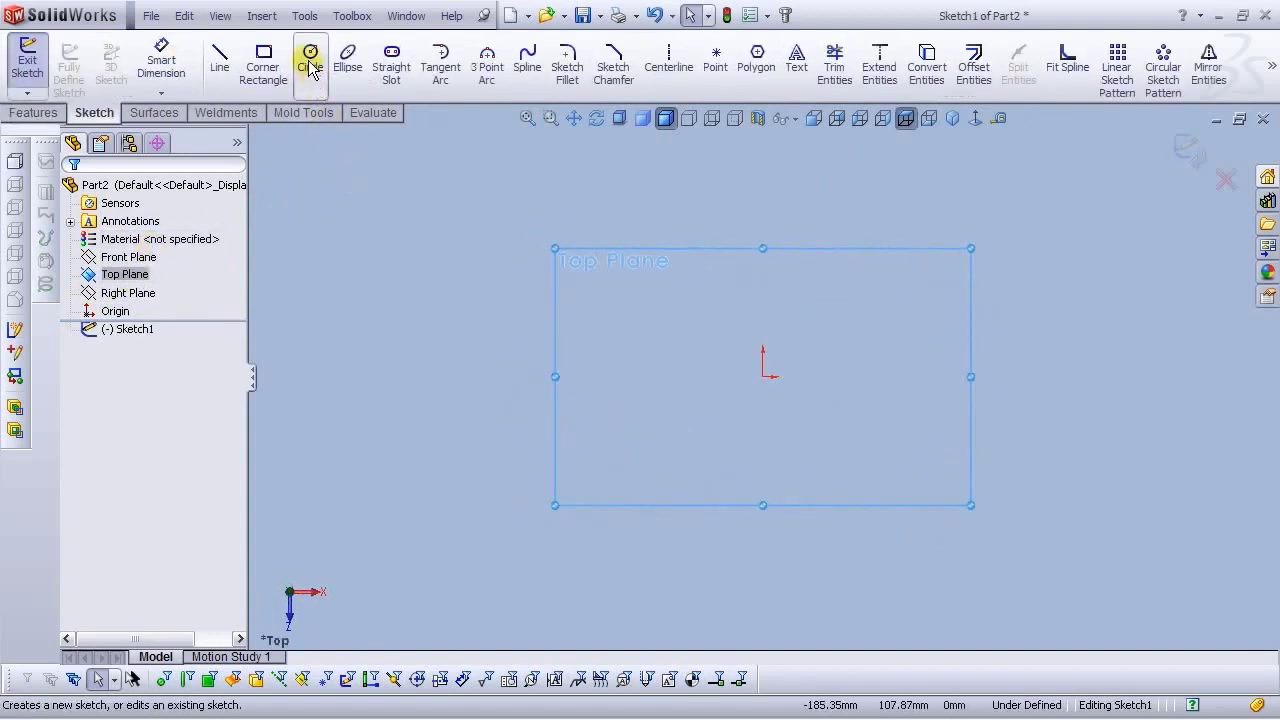
Sketch a circle centred on the origin and dimension its diameter to 25 mm
{"action": "left_click", "coordinate": [310, 67]}
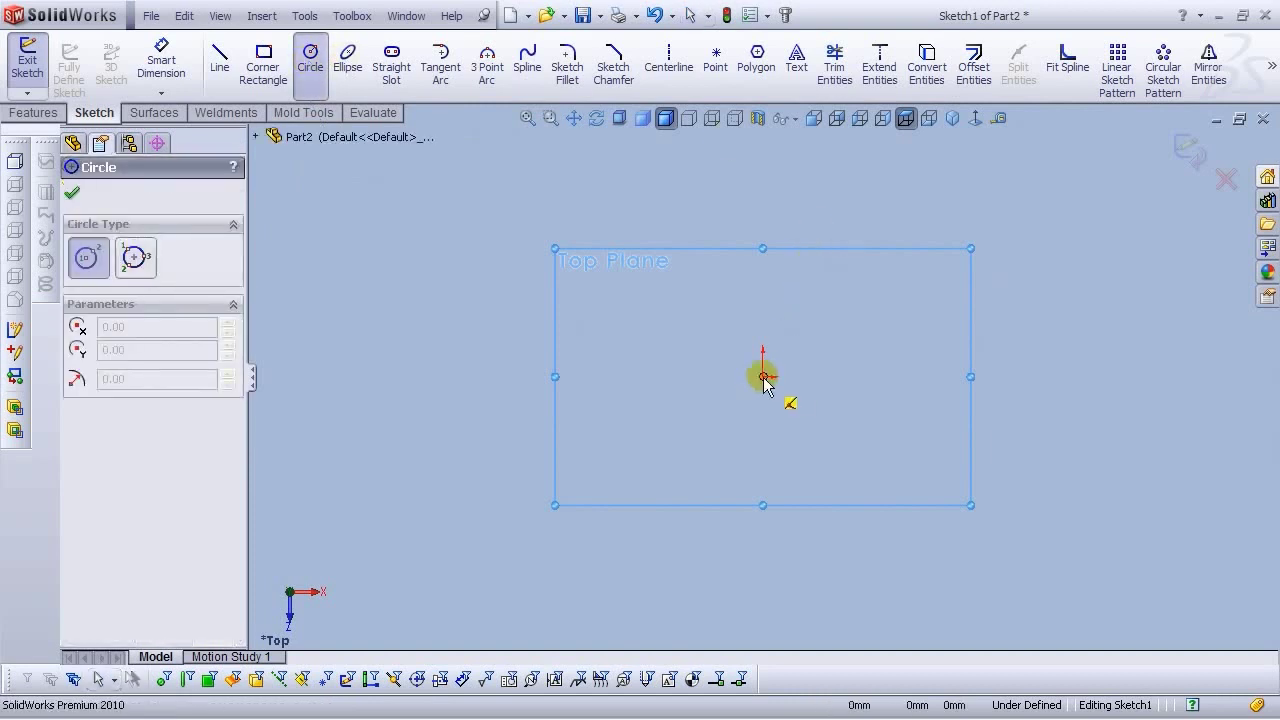
{"action": "left_click_drag", "start_coordinate": [763, 377], "coordinate": [677, 376]}
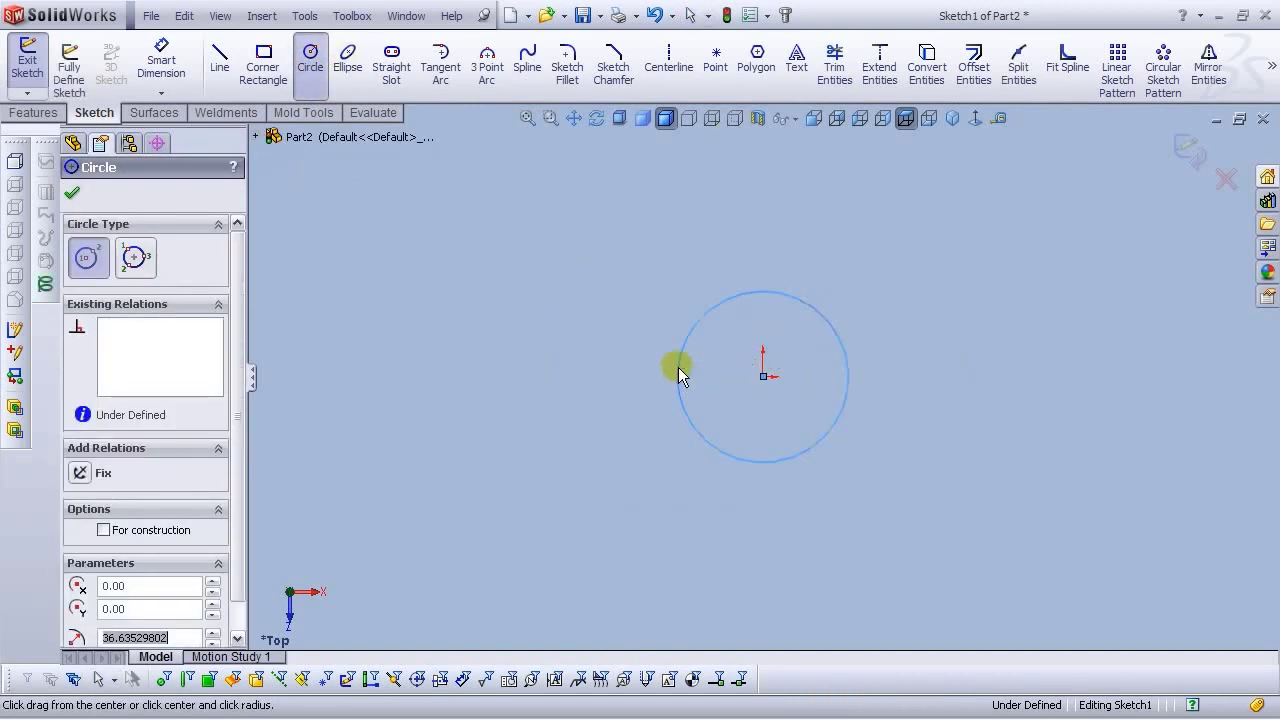
{"action": "left_click", "coordinate": [160, 62]}
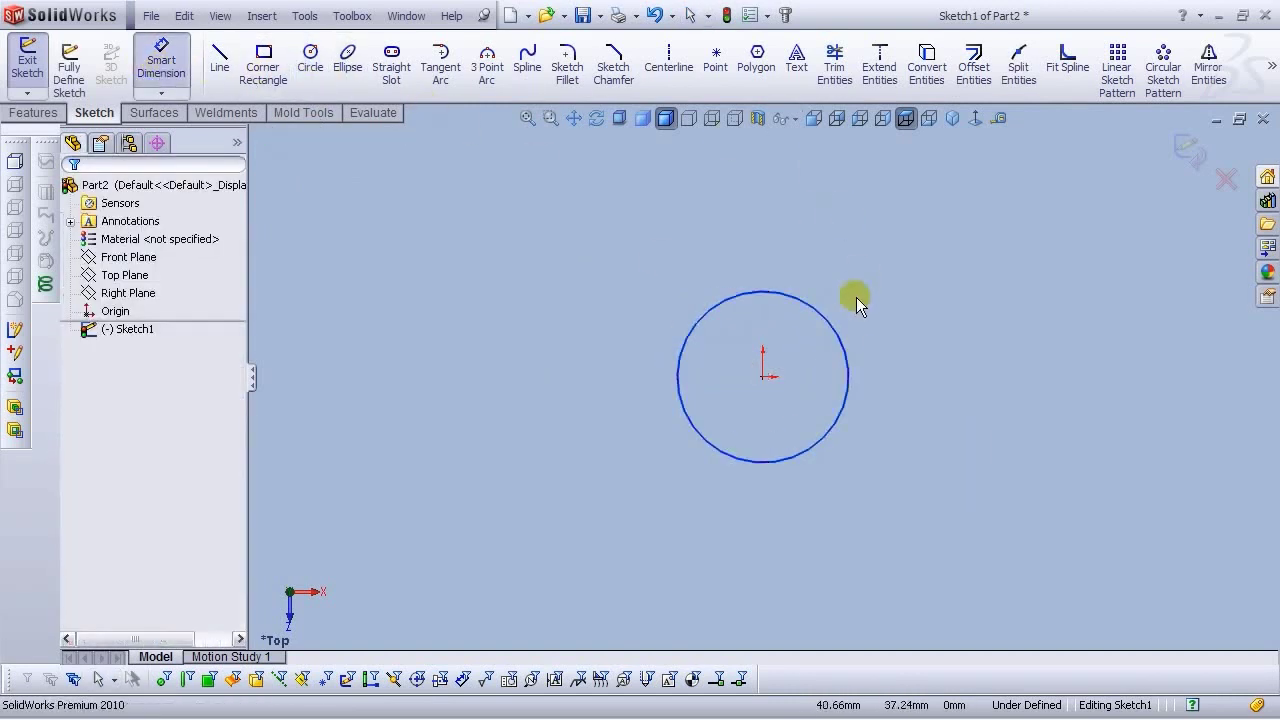
{"action": "left_click", "coordinate": [838, 342]}
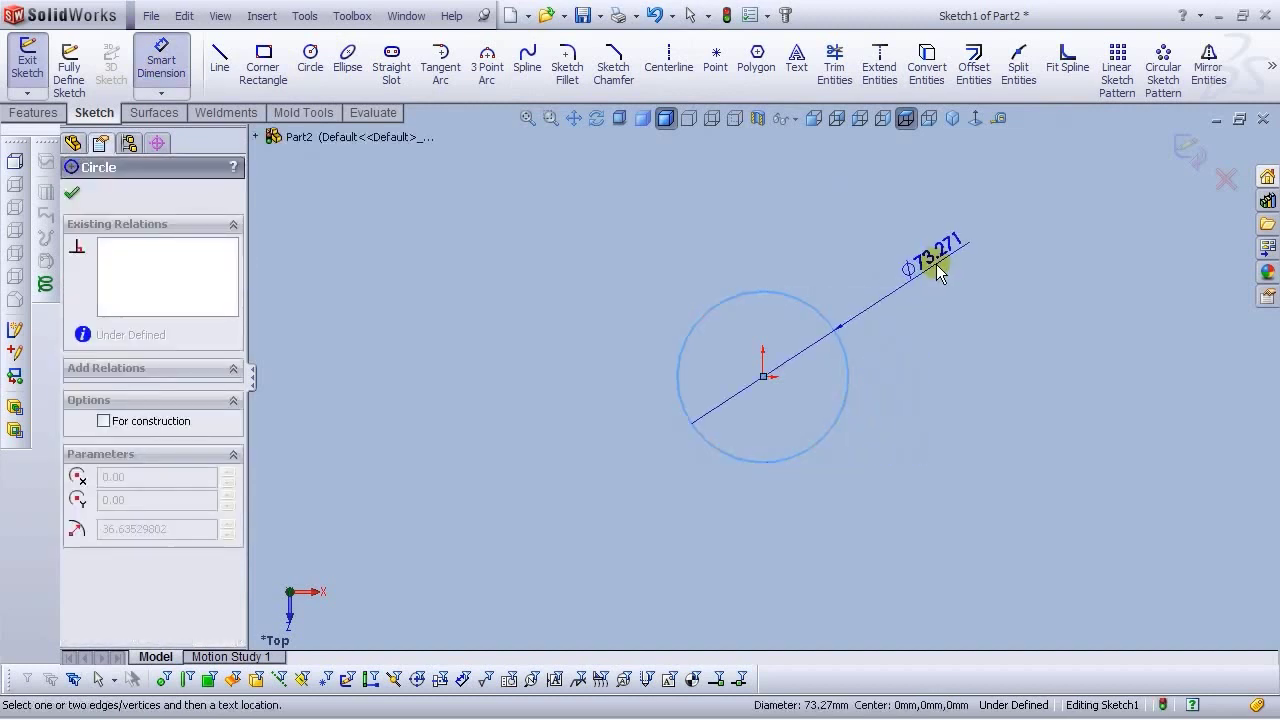
{"action": "left_click", "coordinate": [852, 287]}
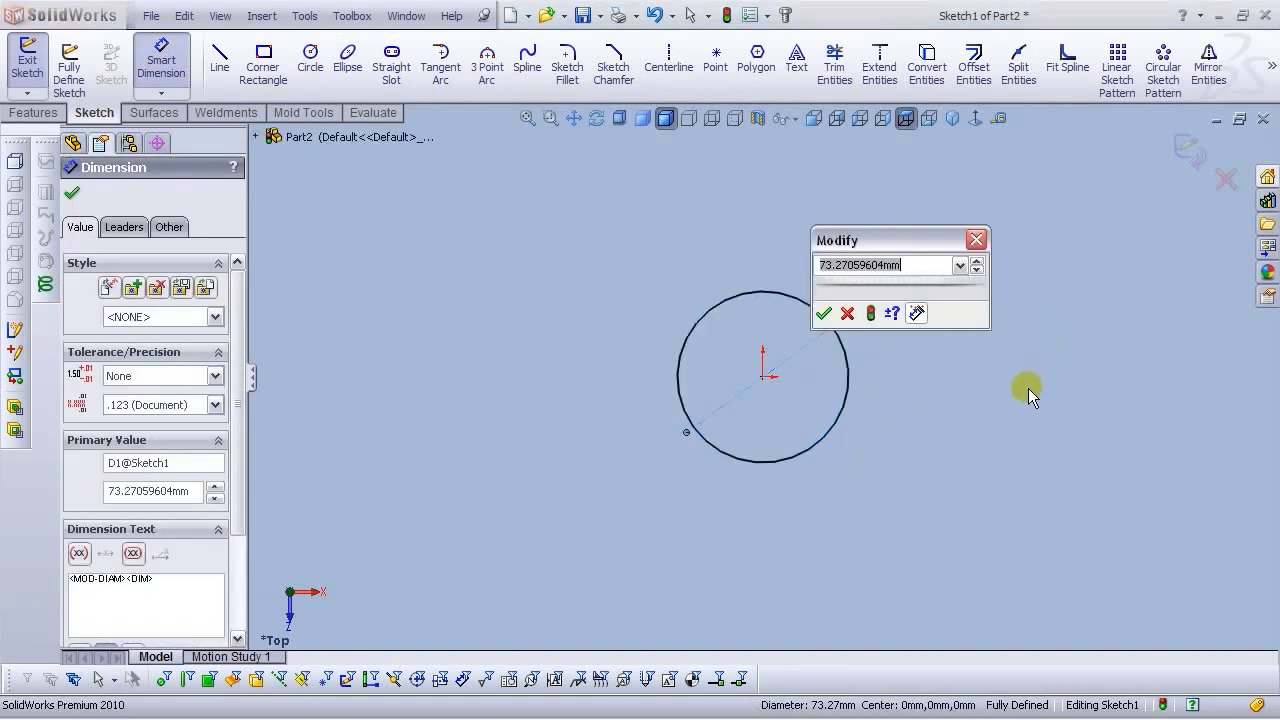
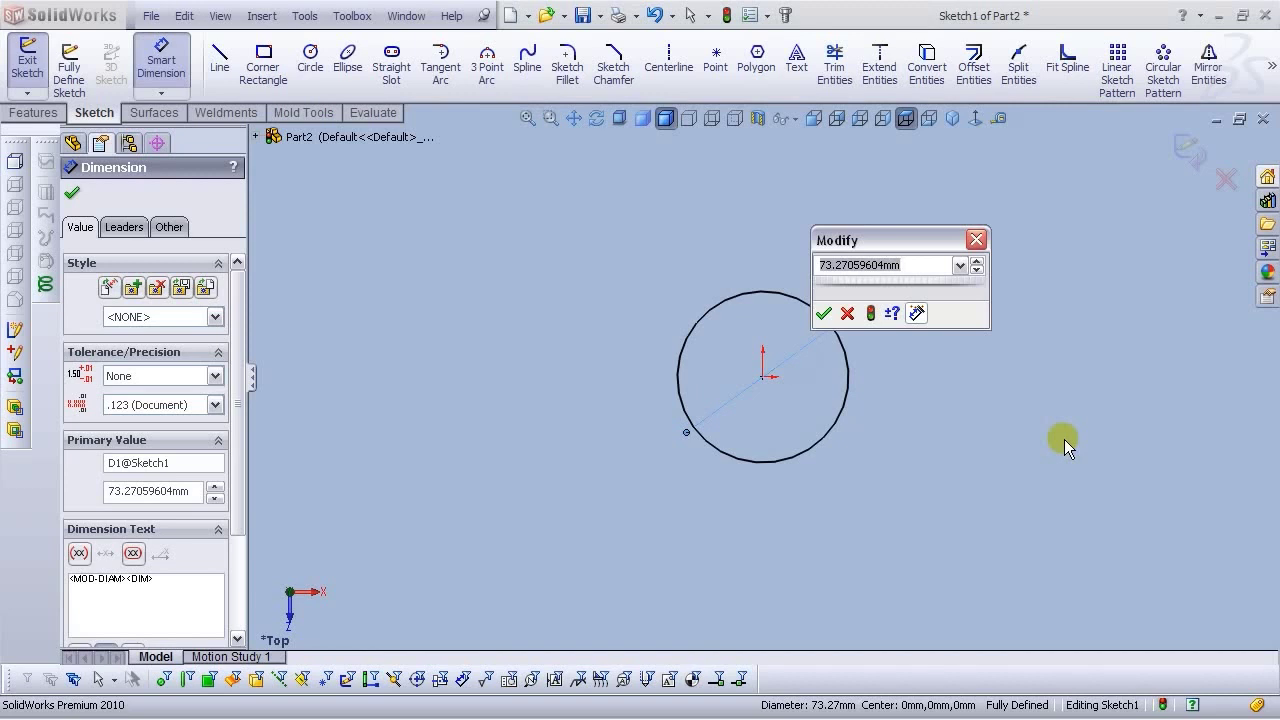
{"action": "type", "text": "25"}
{"action": "key", "text": "Return"}
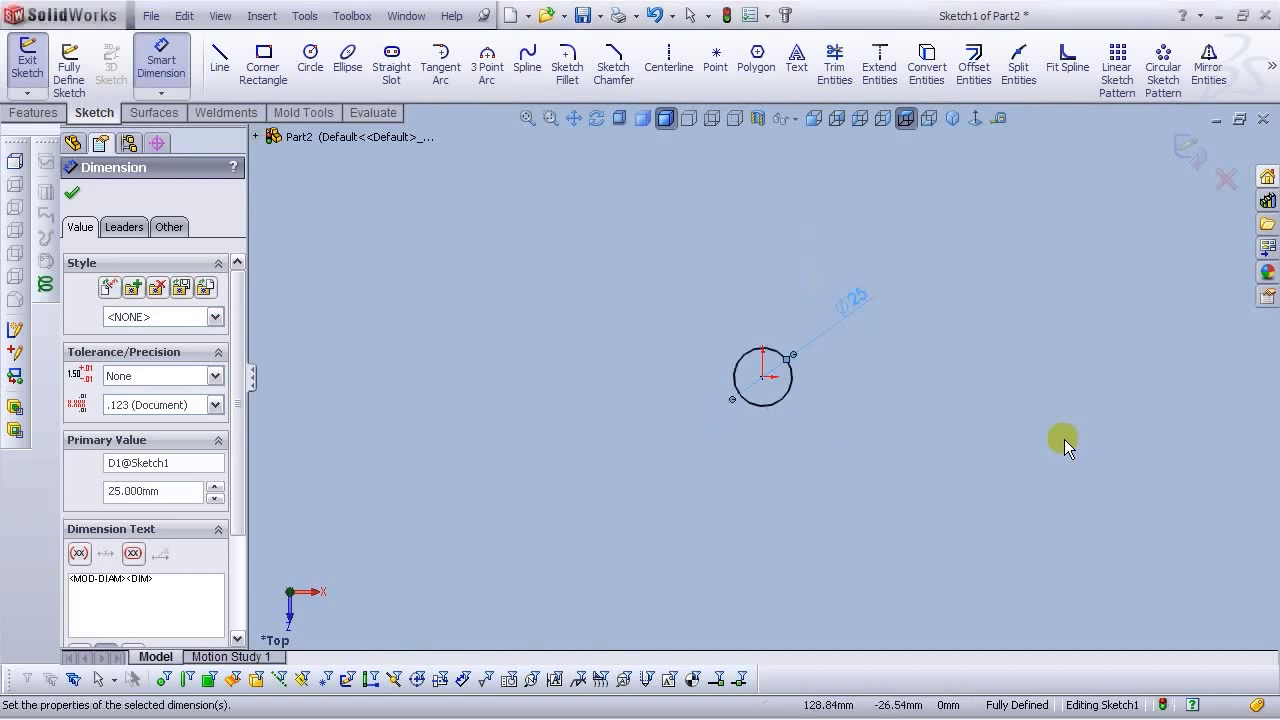
{"action": "left_click", "coordinate": [905, 408]}
{"action": "scroll", "coordinate": [765, 372], "scroll_direction": "down", "scroll_amount": 1}
{"action": "scroll", "coordinate": [765, 372], "scroll_direction": "down", "scroll_amount": 2}
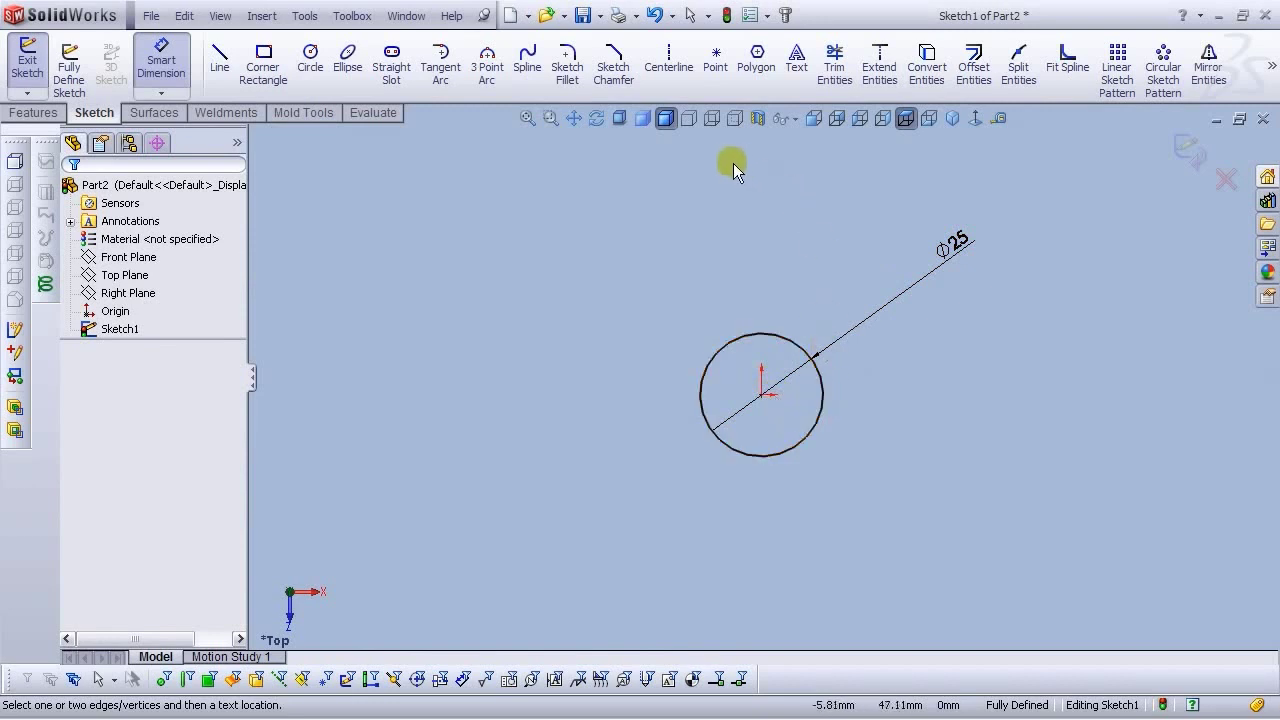
Offset the 25 mm circle inward by 2 mm, keeping the offset dimension
{"action": "left_click", "coordinate": [973, 62]}
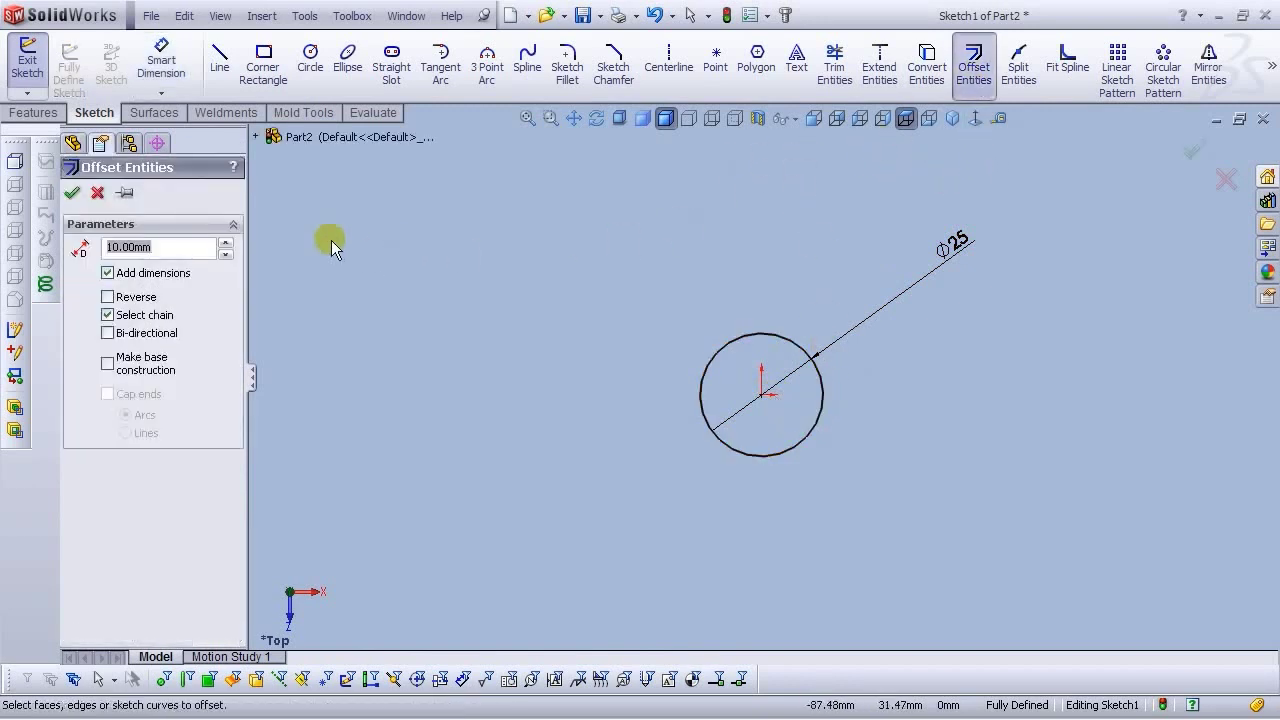
{"action": "type", "text": "2"}
{"action": "key", "text": "Return"}
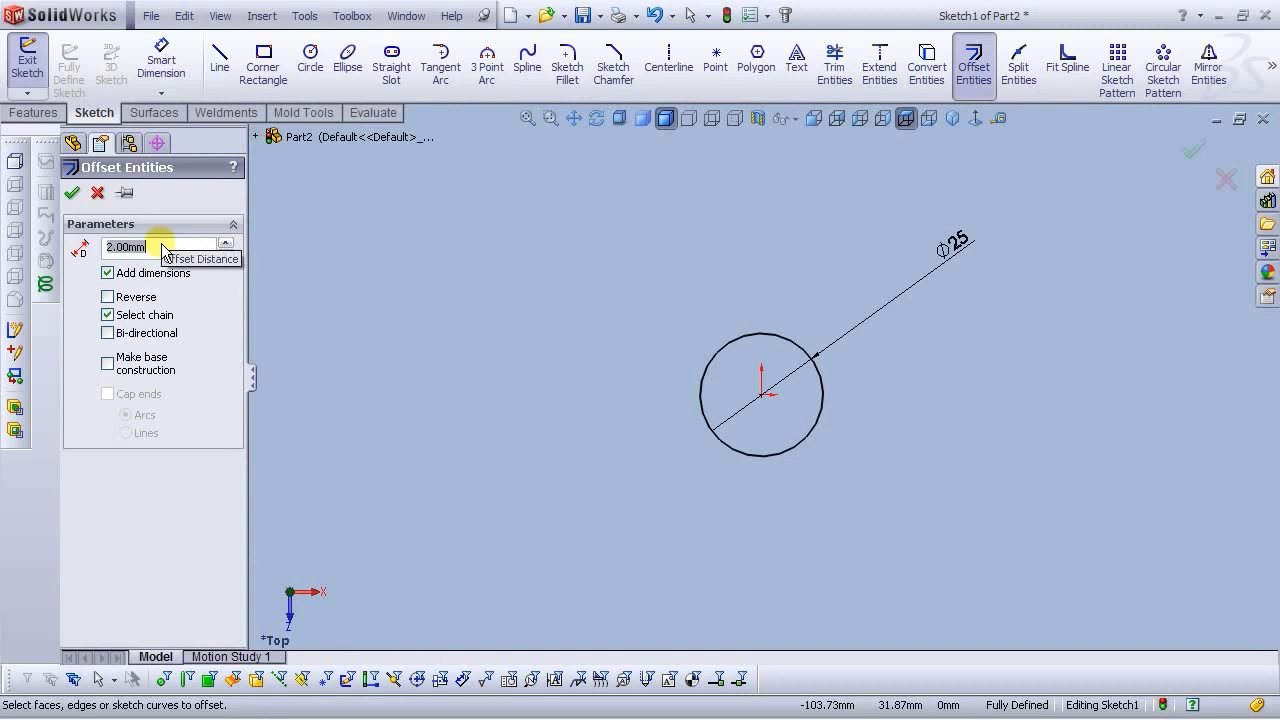
{"action": "left_click", "coordinate": [729, 364]}
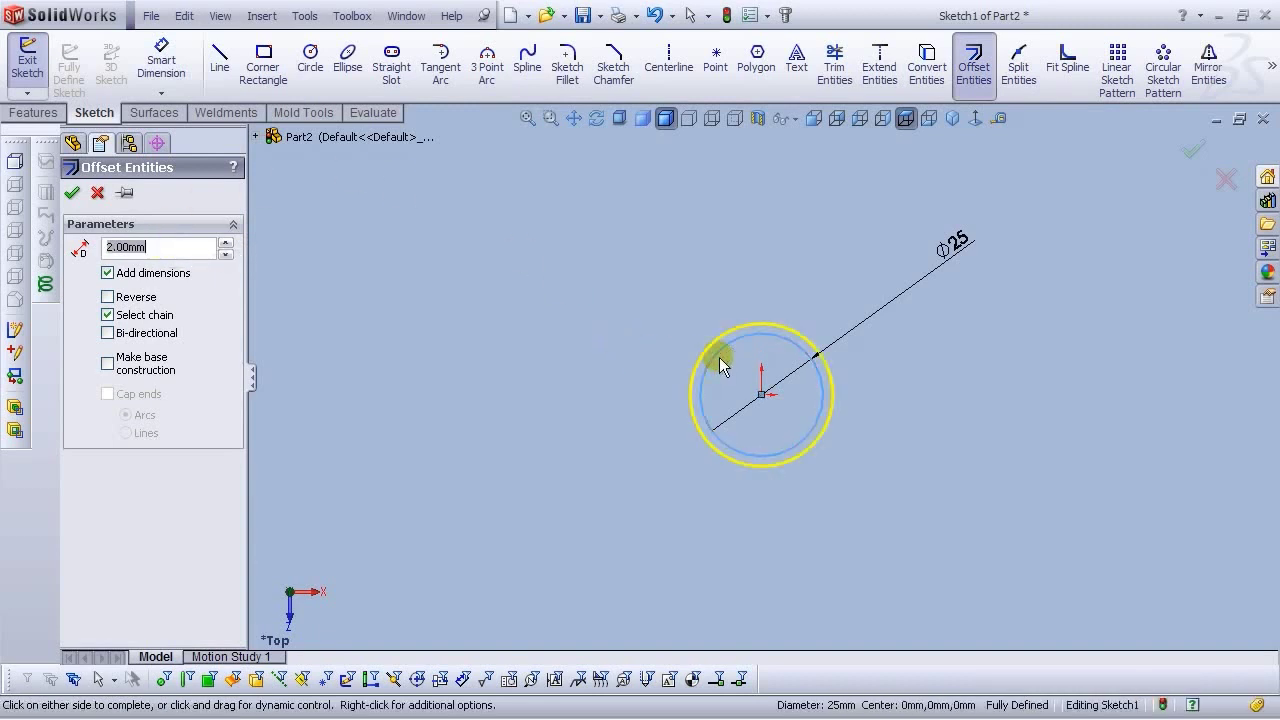
{"action": "left_click", "coordinate": [130, 298]}
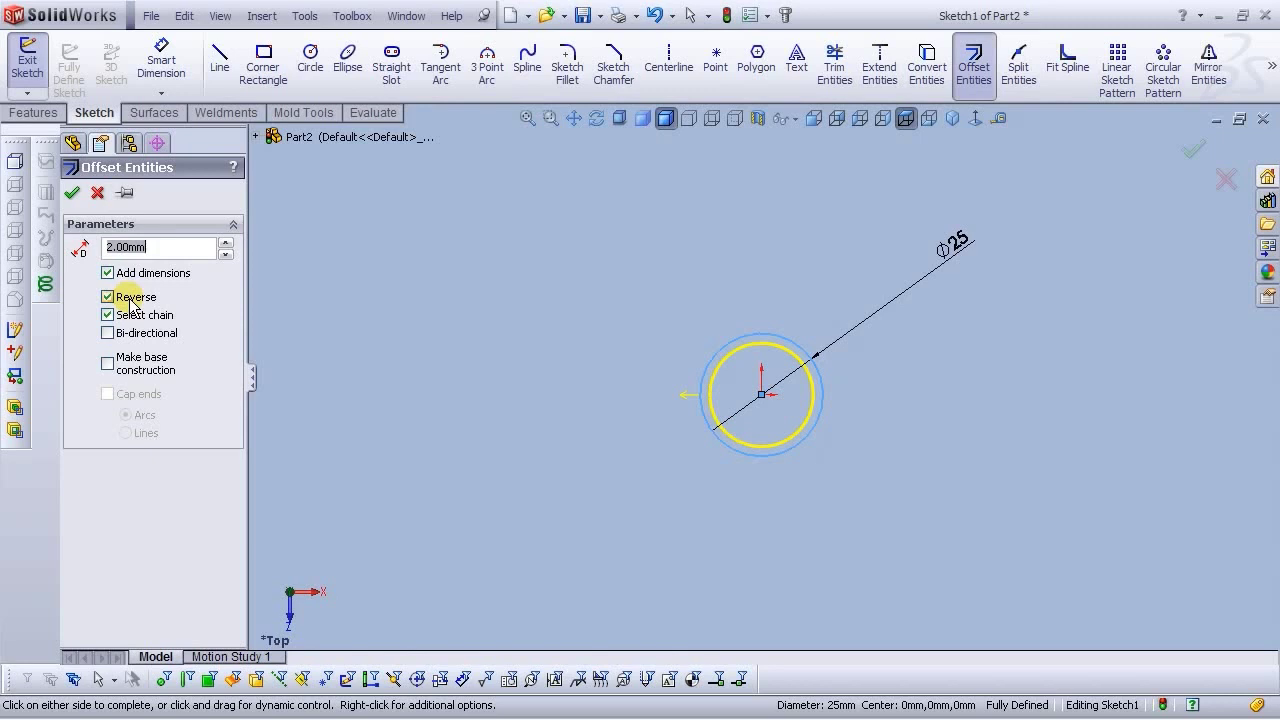
{"action": "left_click", "coordinate": [71, 193]}
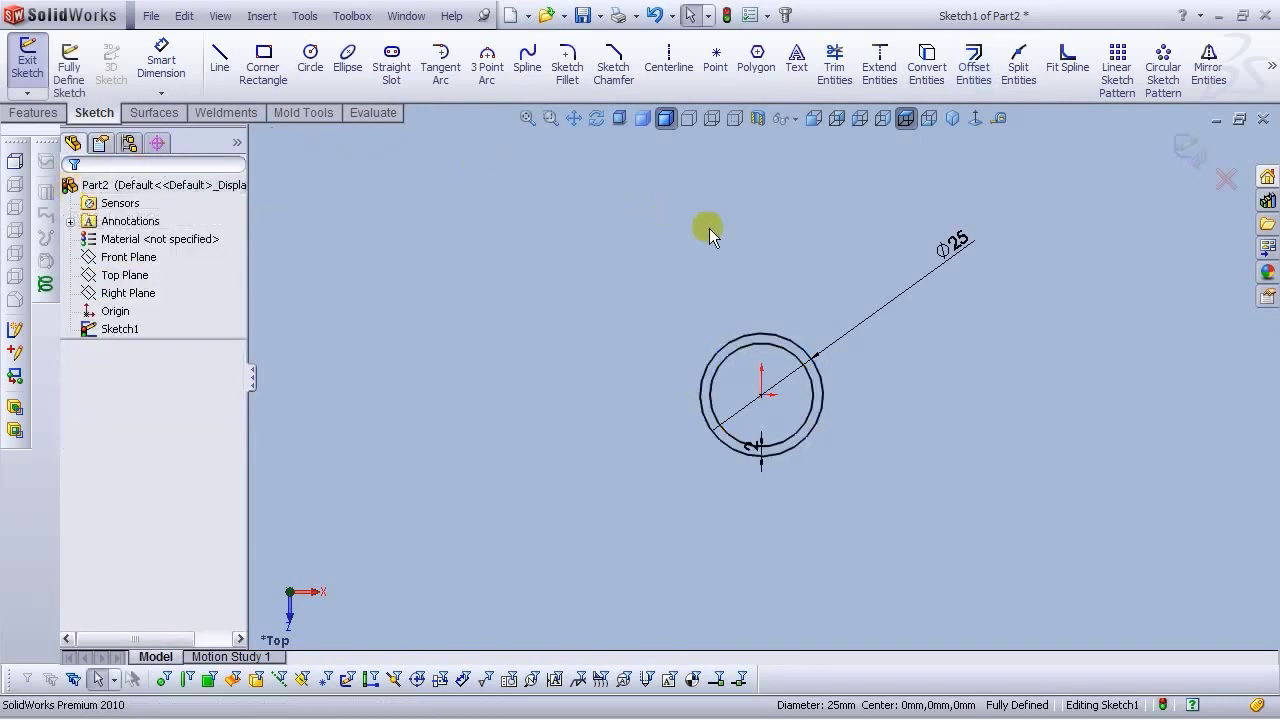
Extrude the ring profile as a blind boss 610 mm long to form the pipe
{"action": "left_click", "coordinate": [929, 120]}
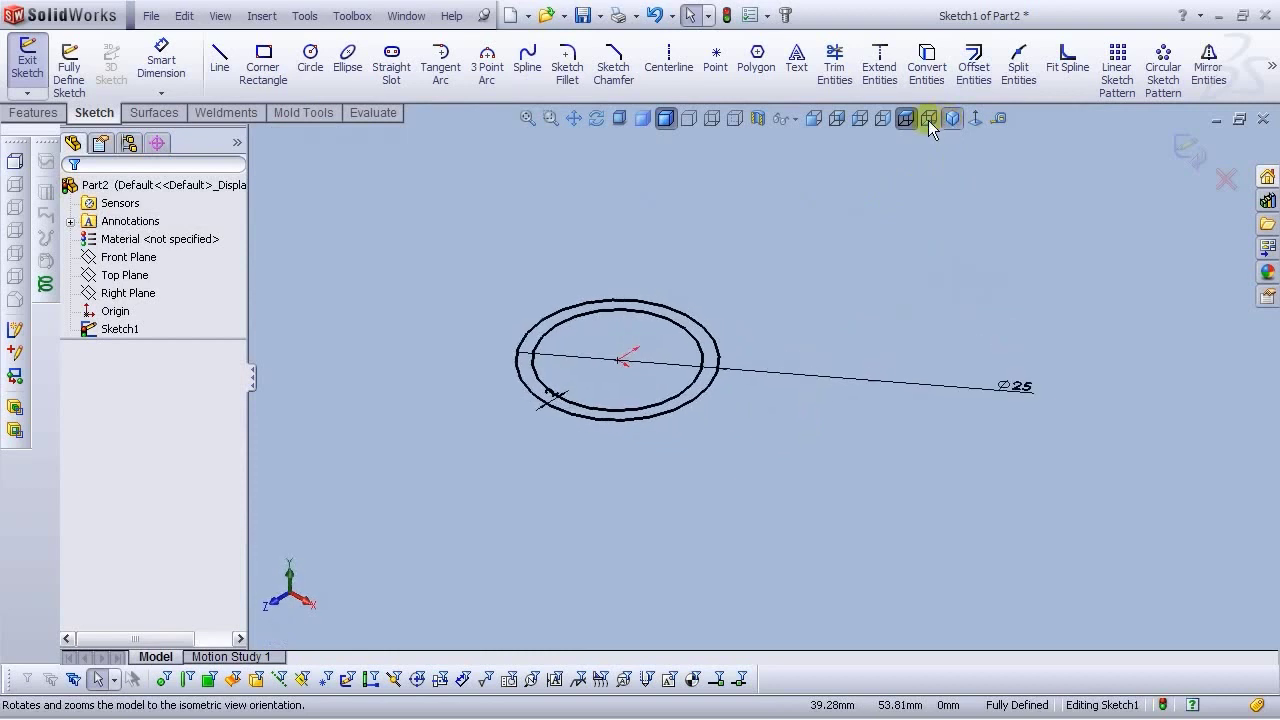
{"action": "left_click", "coordinate": [33, 112]}
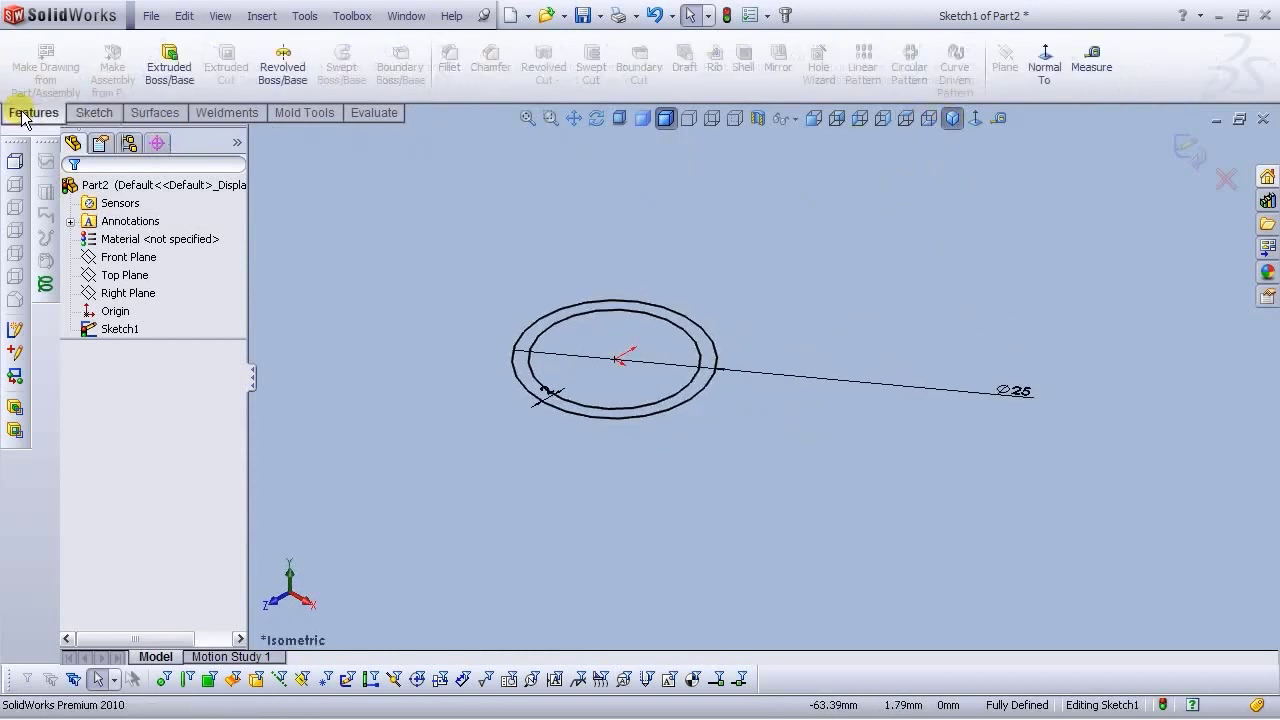
{"action": "left_click", "coordinate": [168, 72]}
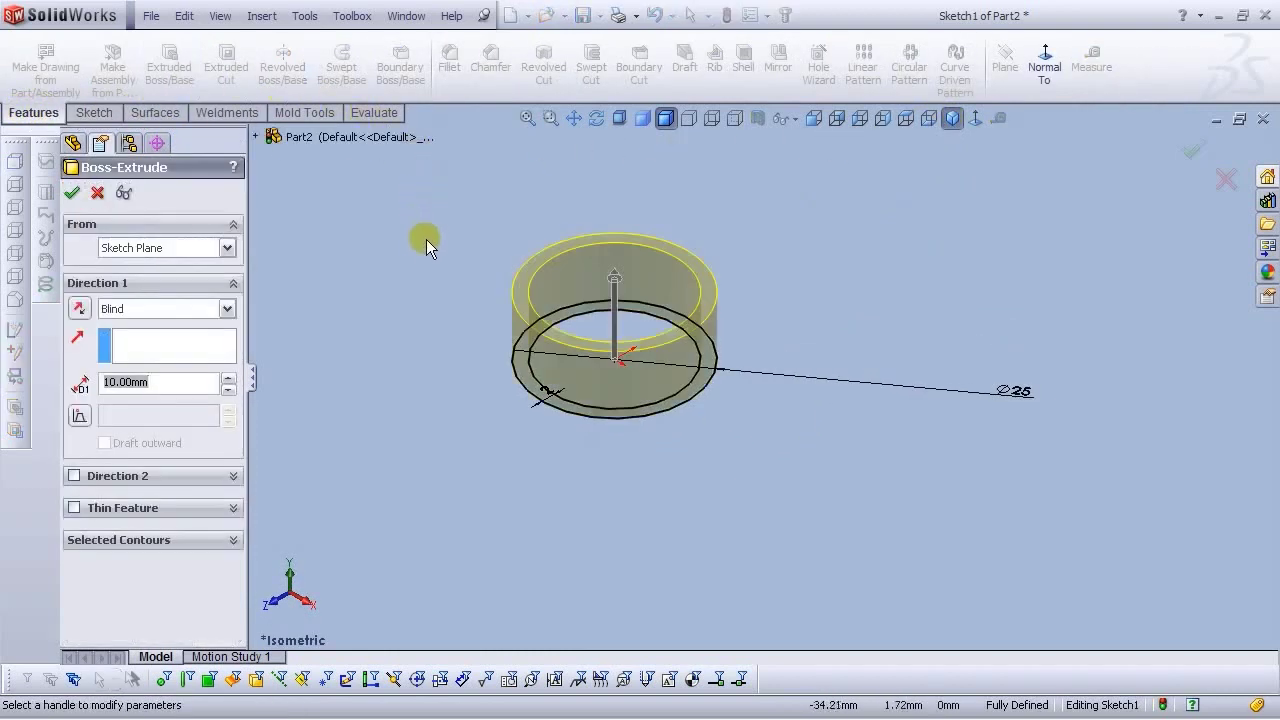
{"action": "left_click", "coordinate": [524, 120]}
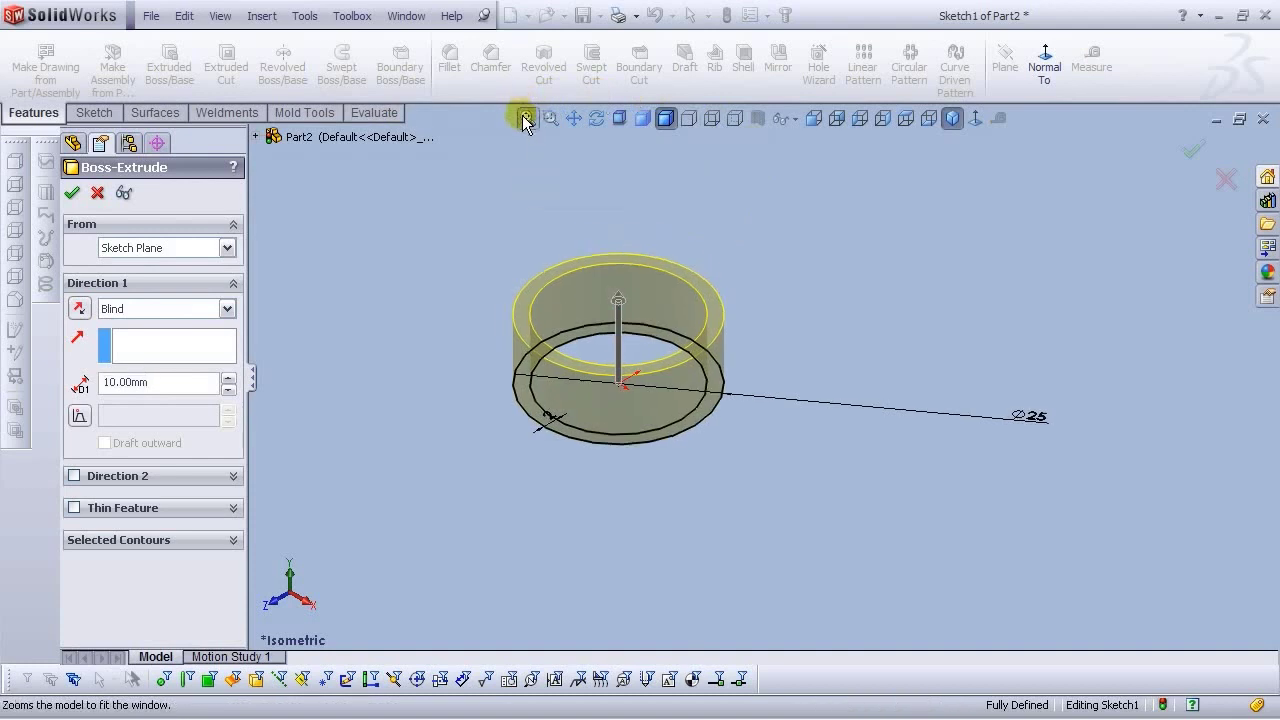
{"action": "left_click", "coordinate": [160, 384]}
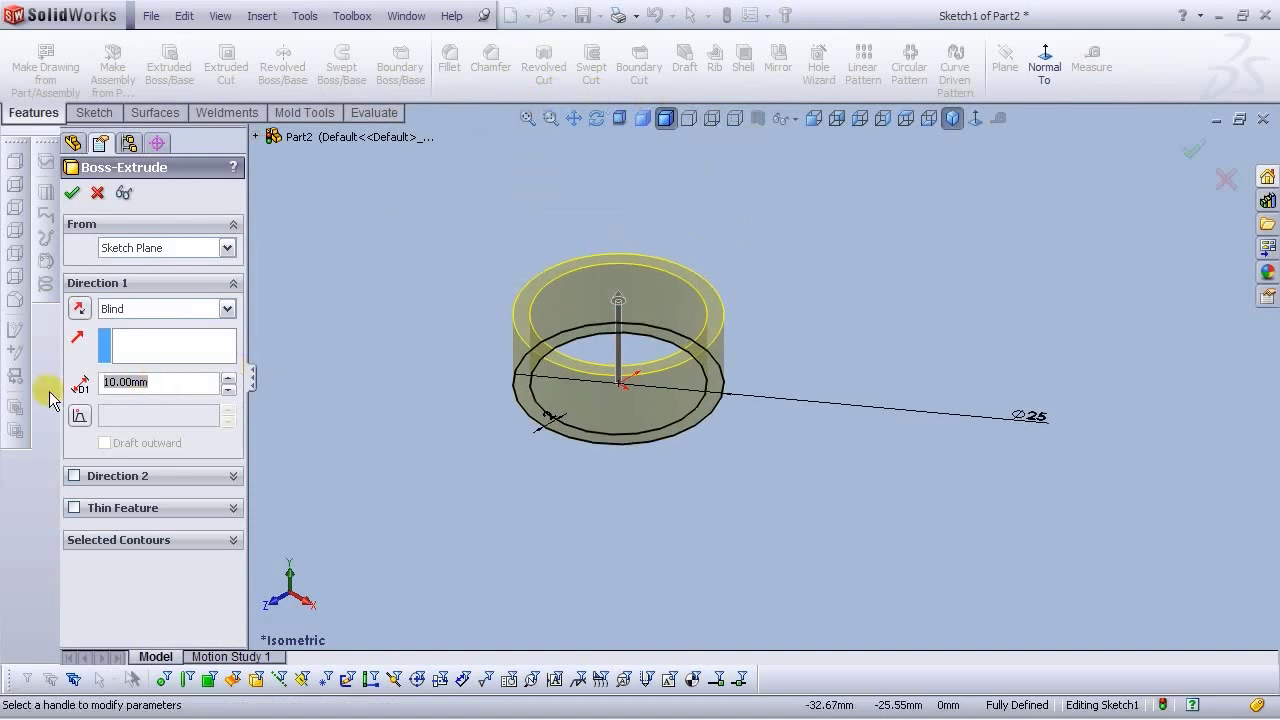
{"action": "type", "text": "610"}
{"action": "key", "text": "Return"}
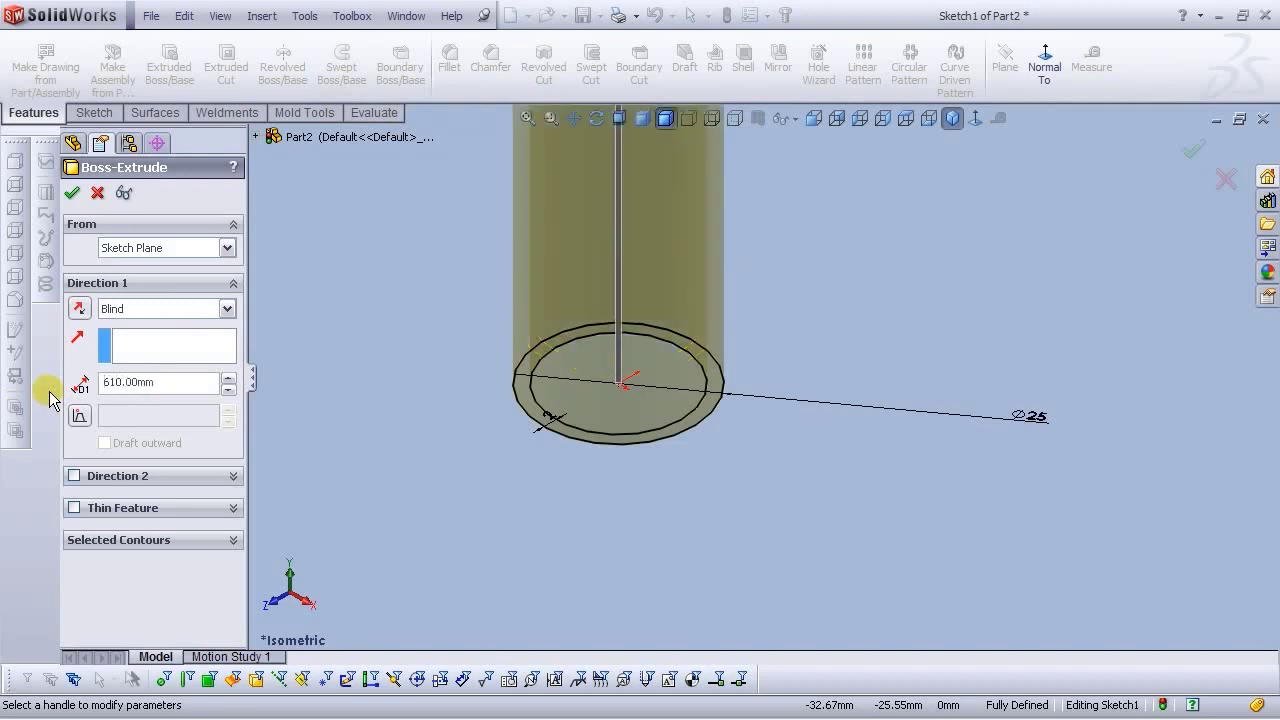
{"action": "left_click", "coordinate": [527, 118]}
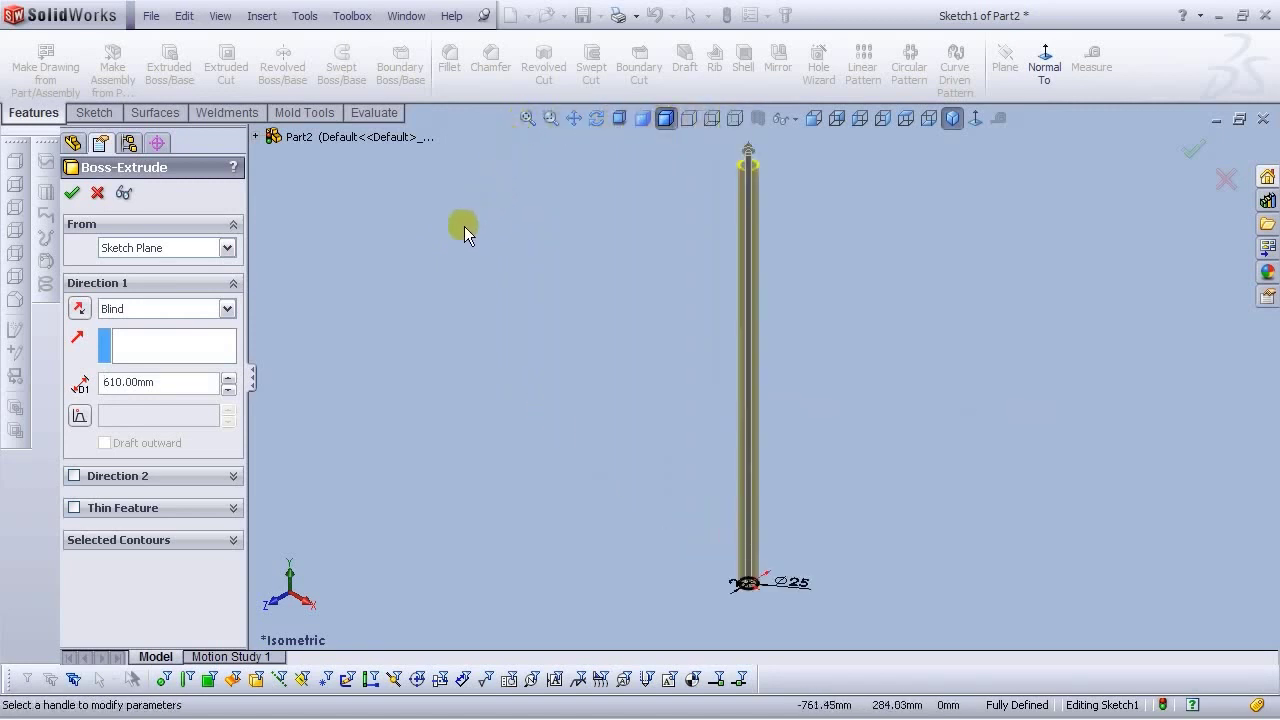
{"action": "left_click", "coordinate": [72, 194]}
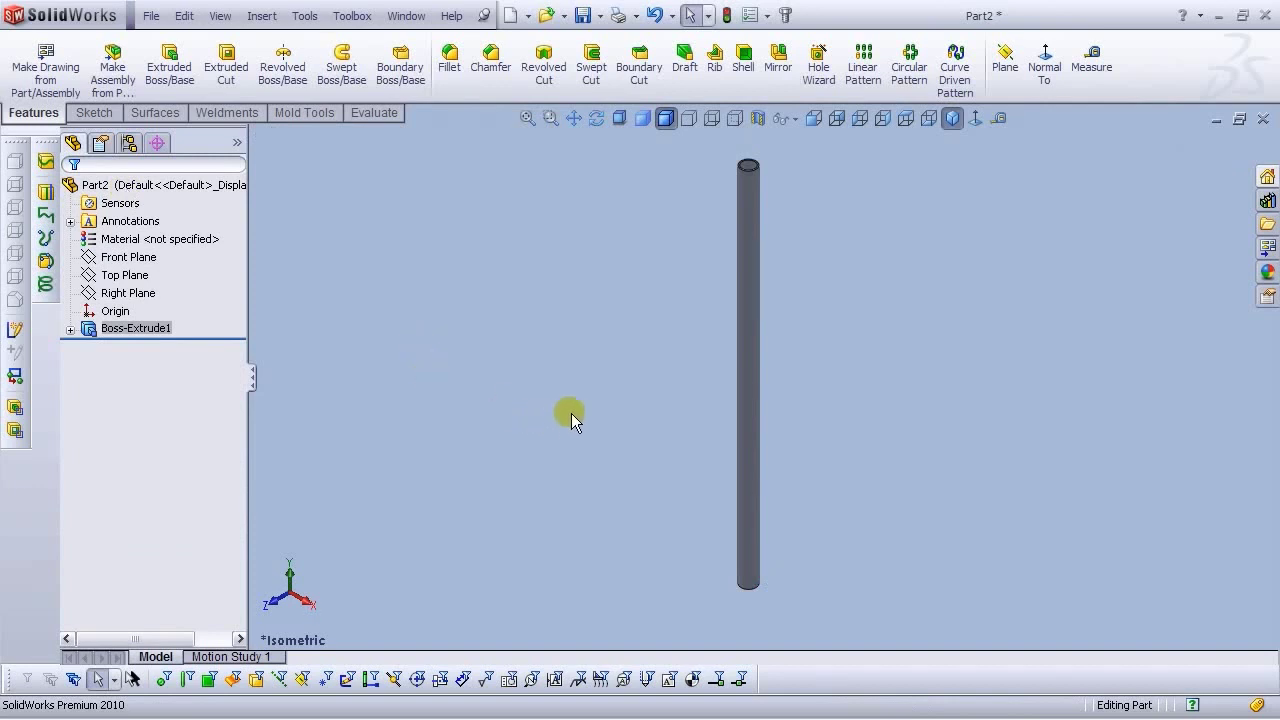
{"action": "left_click", "coordinate": [576, 395]}
{"action": "scroll", "coordinate": [784, 213], "scroll_direction": "down", "scroll_amount": 5}
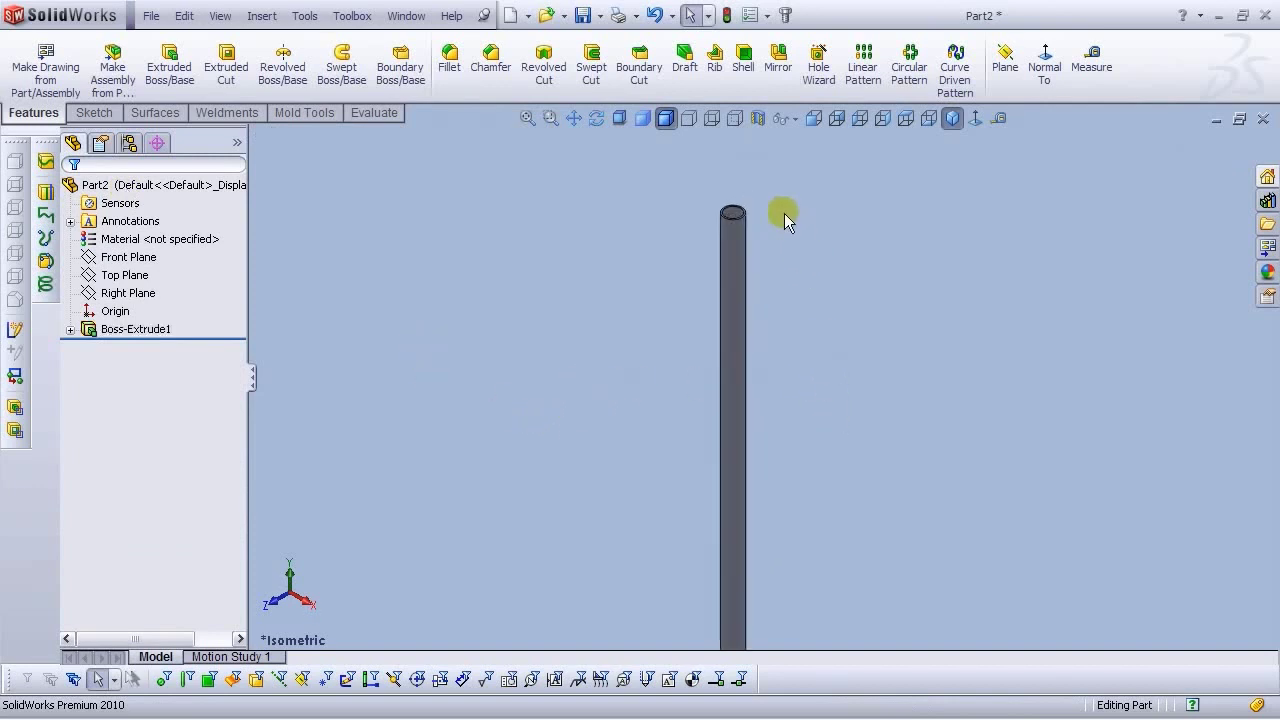
{"action": "middle_click_drag", "start_coordinate": [657, 306], "coordinate": [754, 359]}
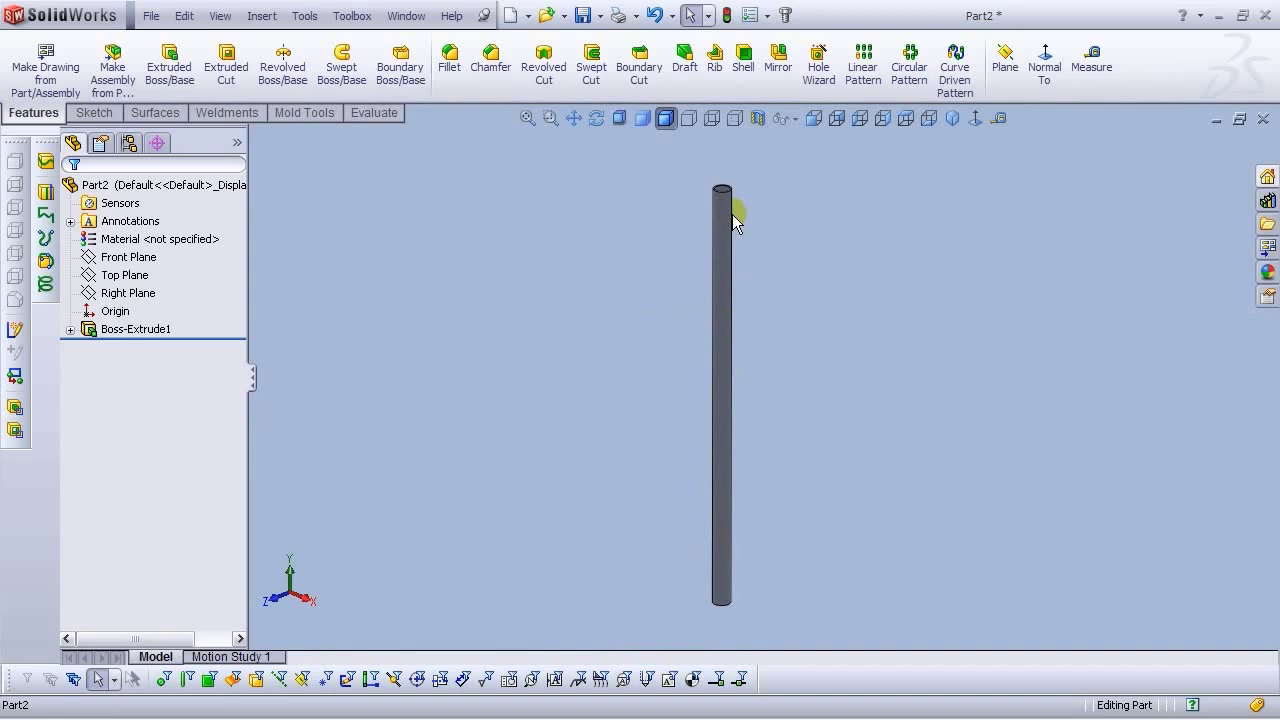
{"action": "scroll", "coordinate": [731, 131], "scroll_direction": "down", "scroll_amount": 3}
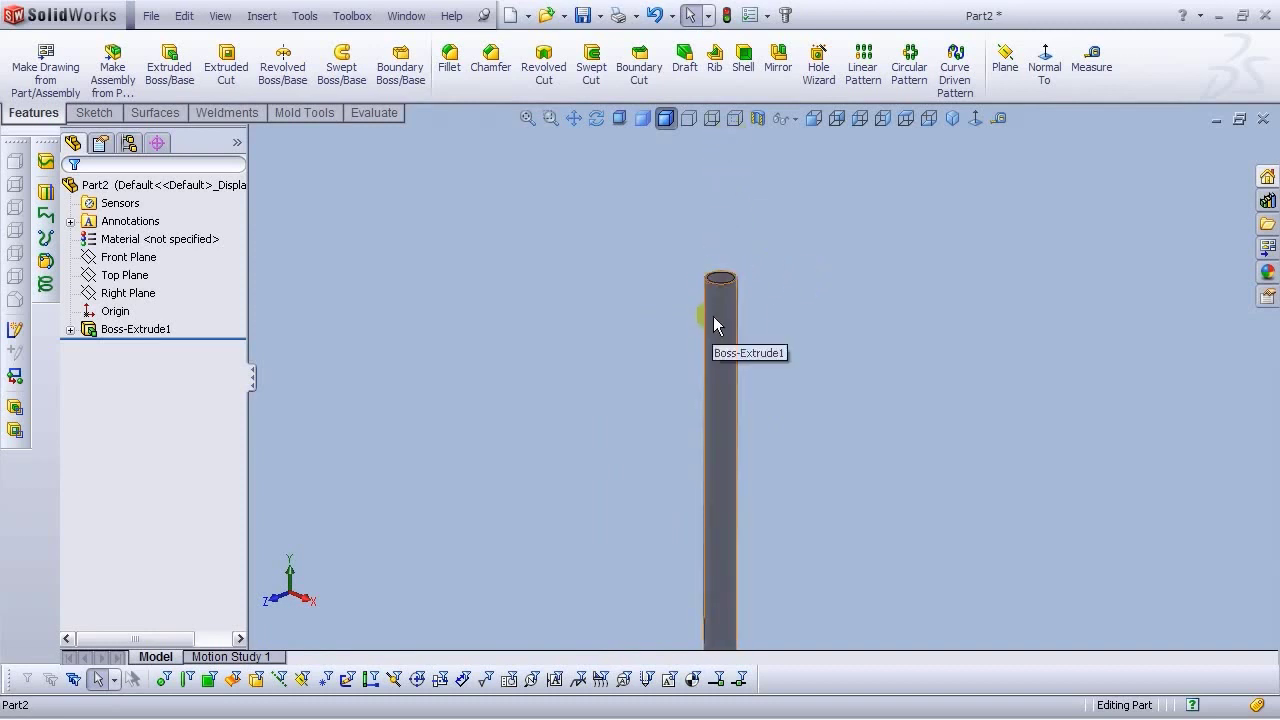
{"action": "scroll", "coordinate": [755, 393], "scroll_direction": "up", "scroll_amount": 2}
{"action": "scroll", "coordinate": [755, 394], "scroll_direction": "down", "scroll_amount": 4}
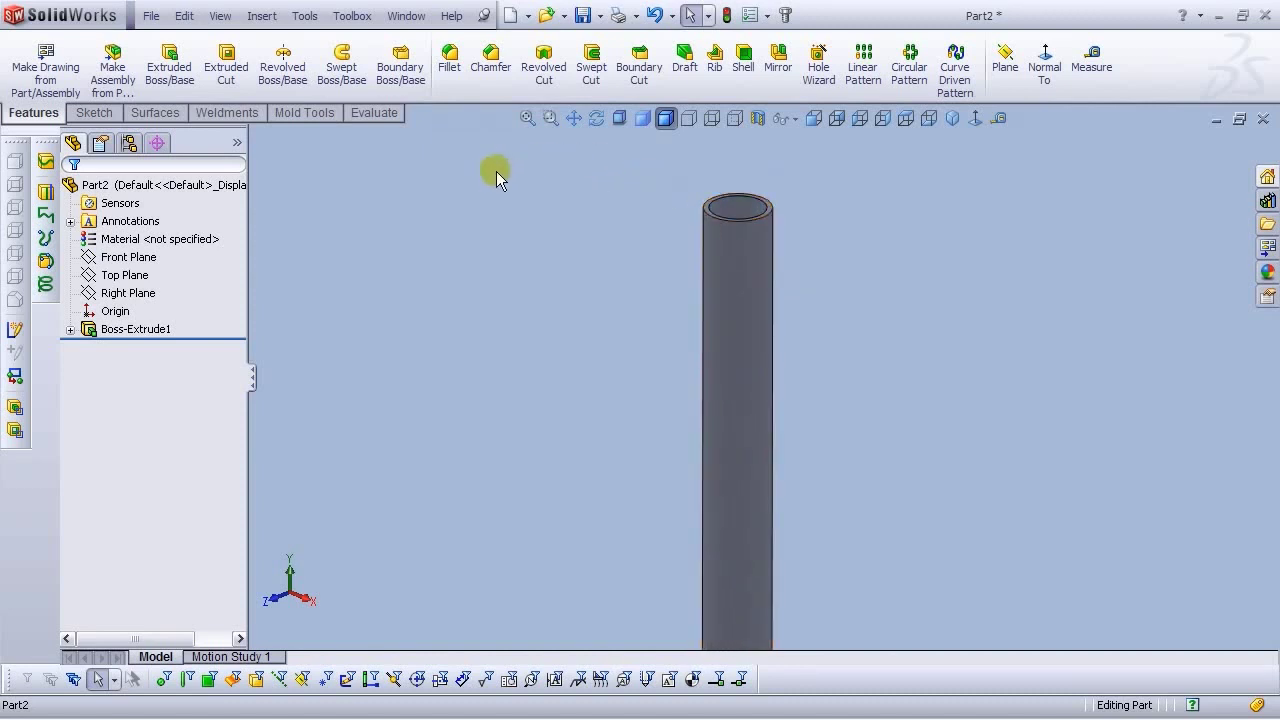
Save the part in the Smoker folder under the name Threaded pipe
{"action": "left_click", "coordinate": [160, 12]}
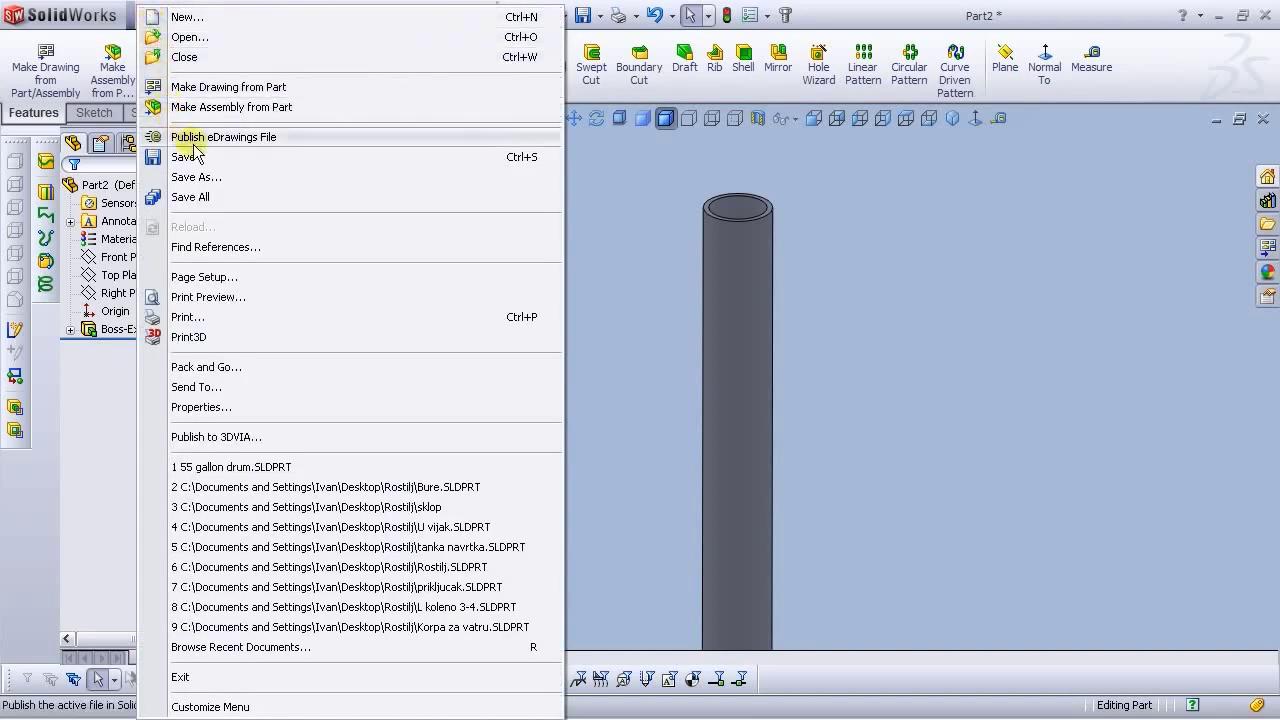
{"action": "left_click", "coordinate": [196, 177]}
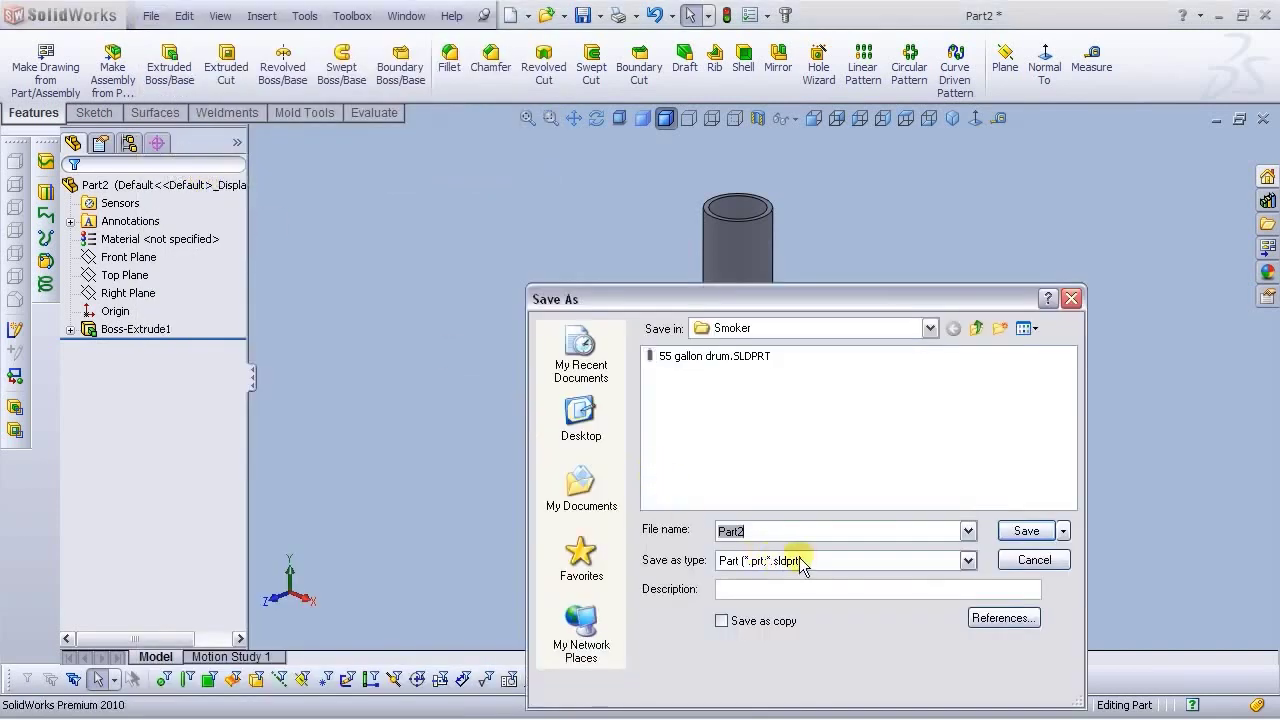
{"action": "type", "text": "Threaded pipe"}
{"action": "left_click", "coordinate": [1030, 531]}
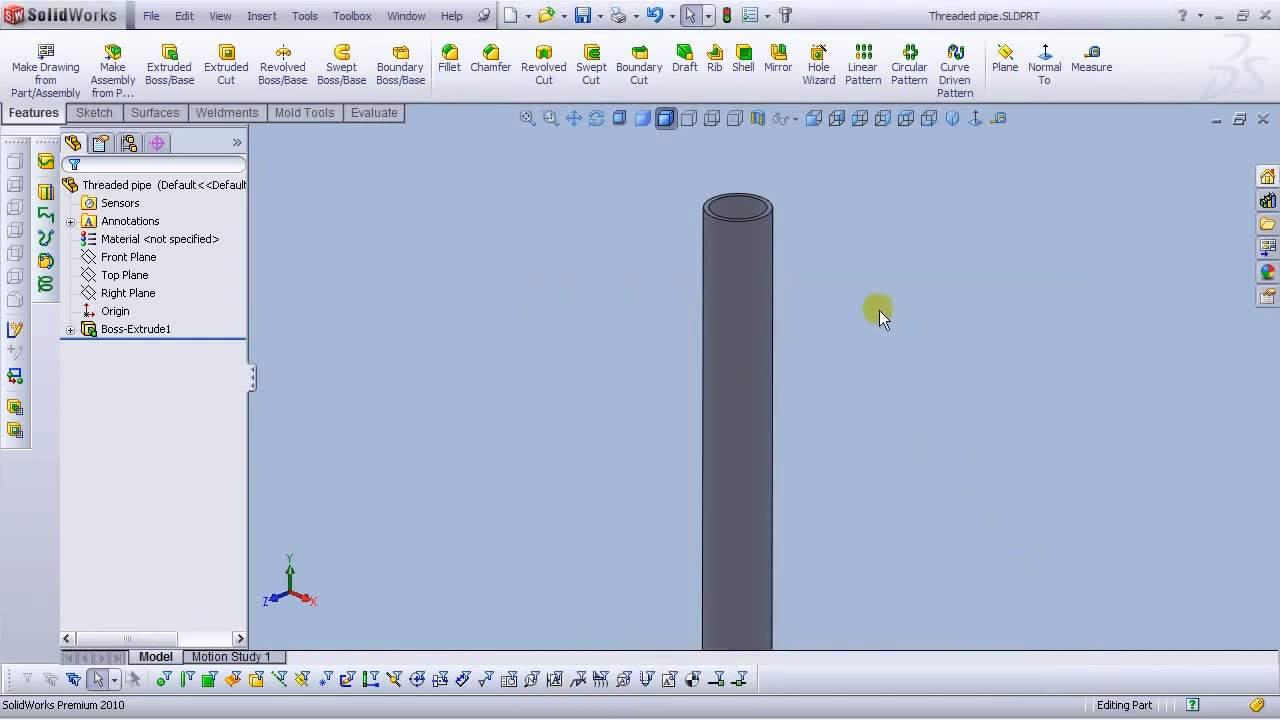
Start a cosmetic thread using the Ansi Metric standard, Straight Pipe Tapped Thread type and 3/4-14 NPSM size
{"action": "left_click", "coordinate": [262, 16]}
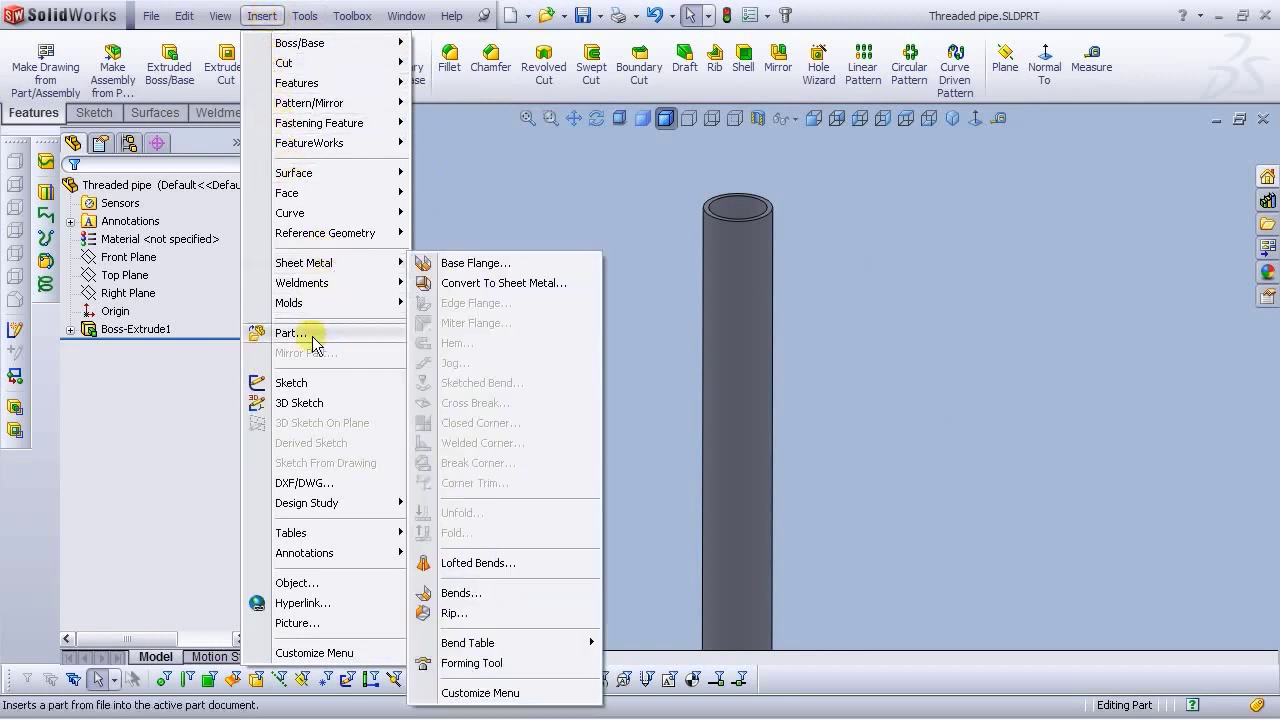
{"action": "mouse_move", "coordinate": [321, 557]}
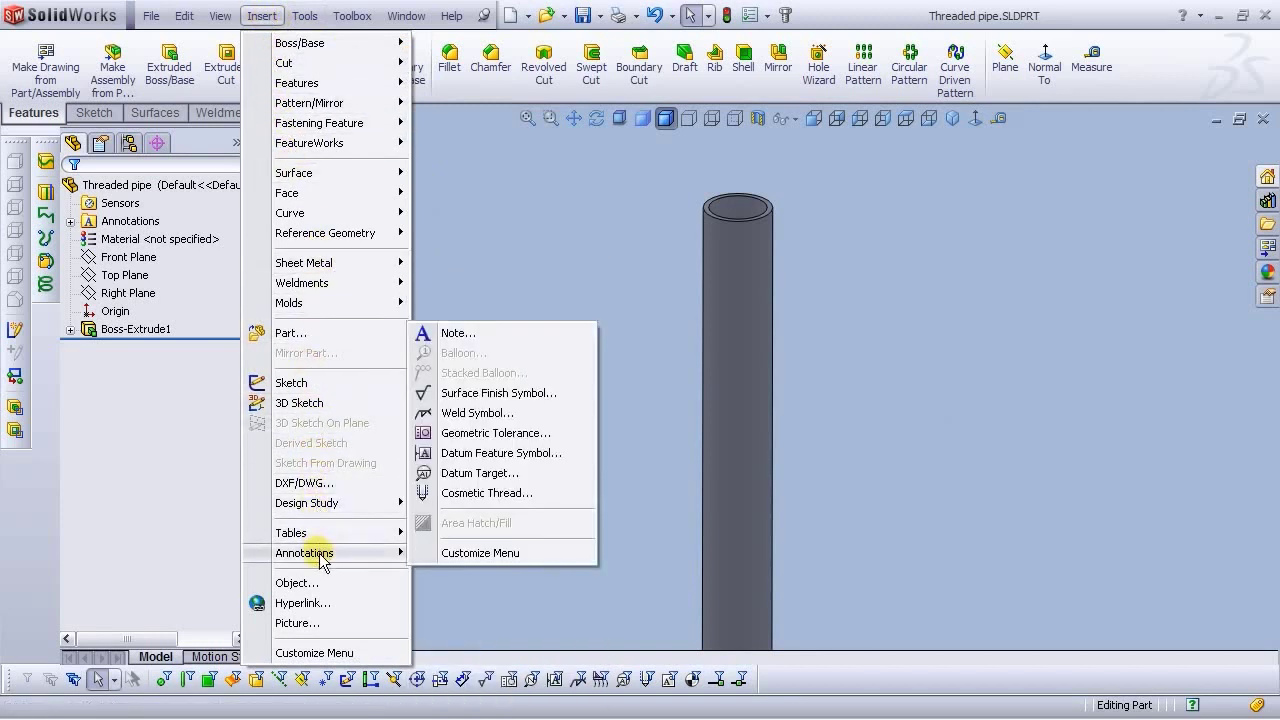
{"action": "left_click", "coordinate": [503, 492]}
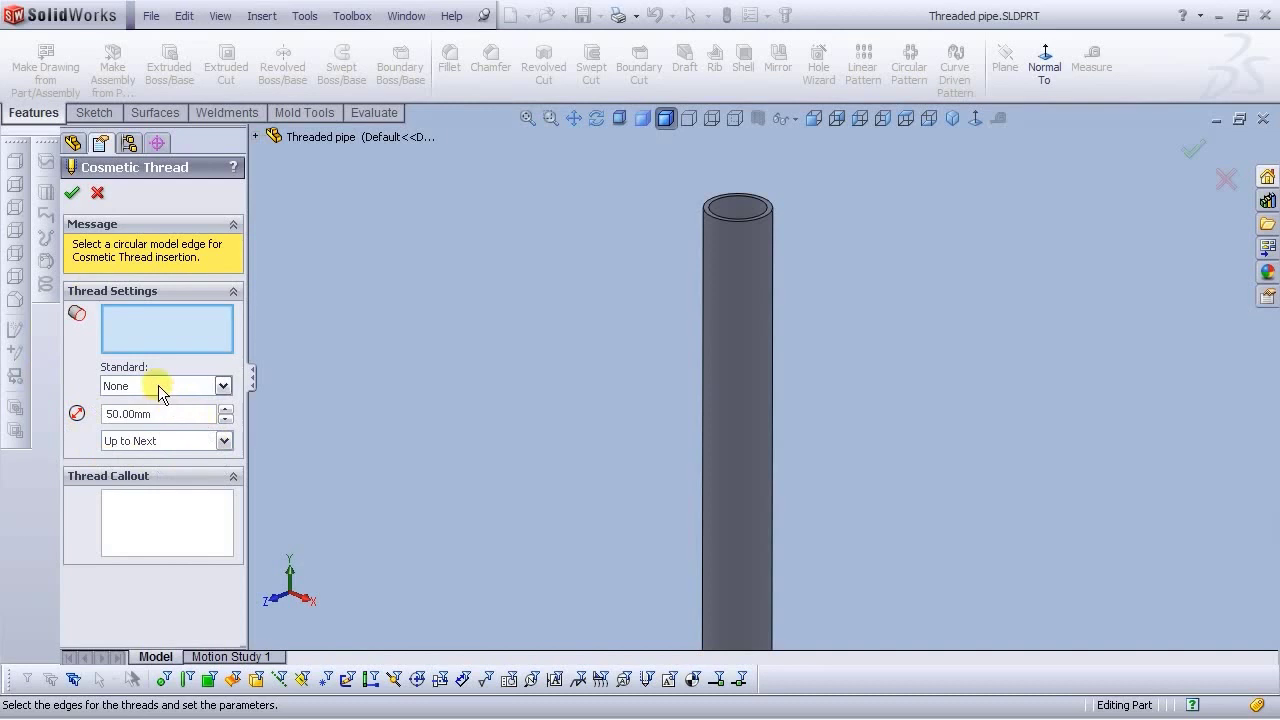
{"action": "left_click", "coordinate": [222, 385]}
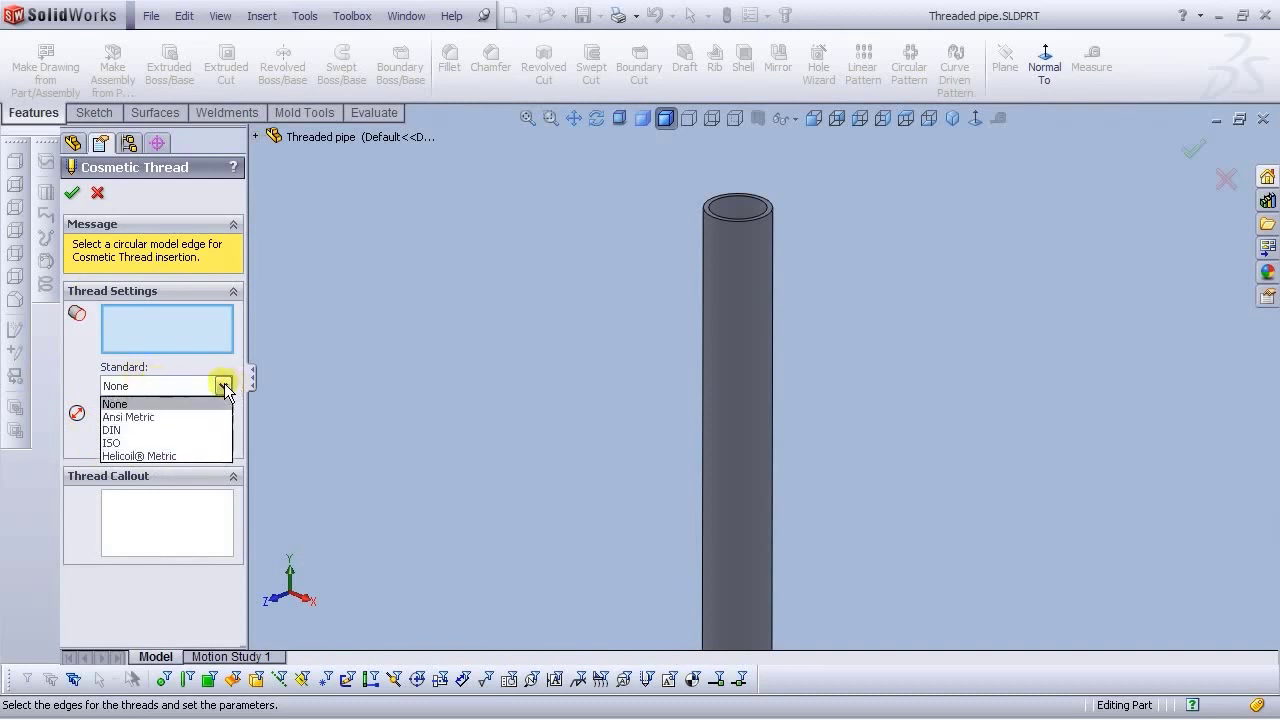
{"action": "left_click", "coordinate": [184, 416]}
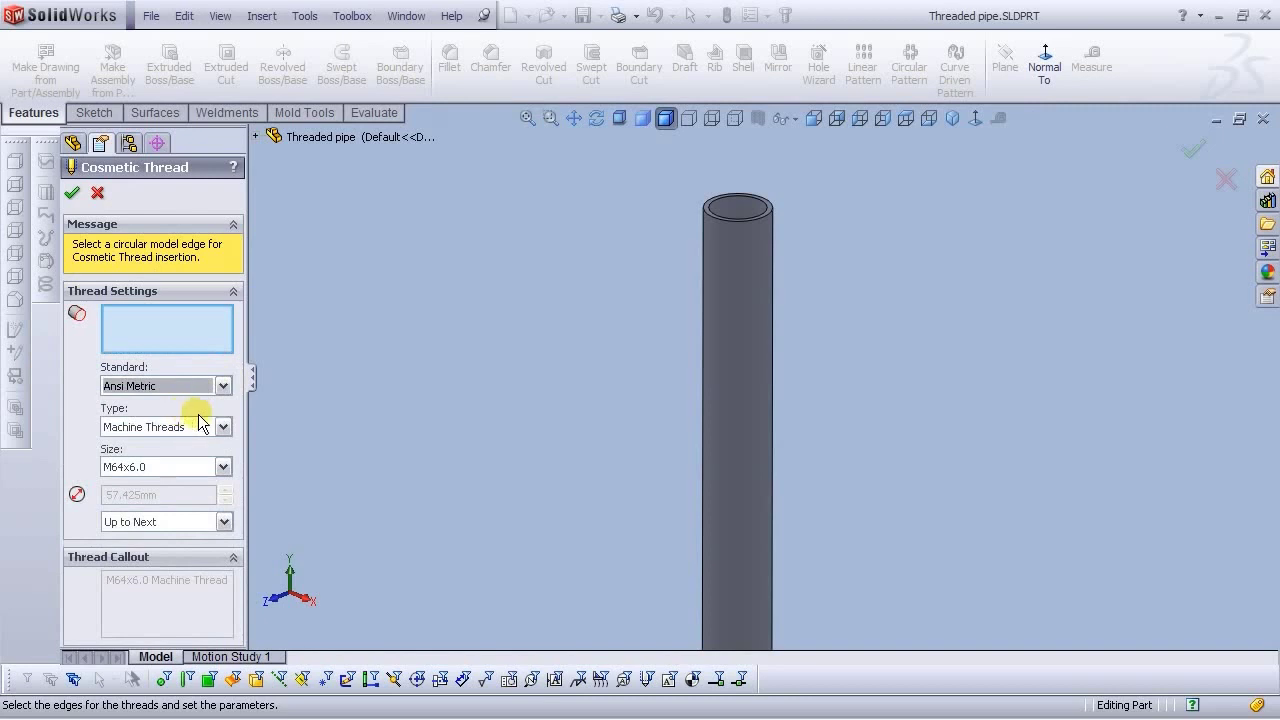
{"action": "left_click", "coordinate": [205, 428]}
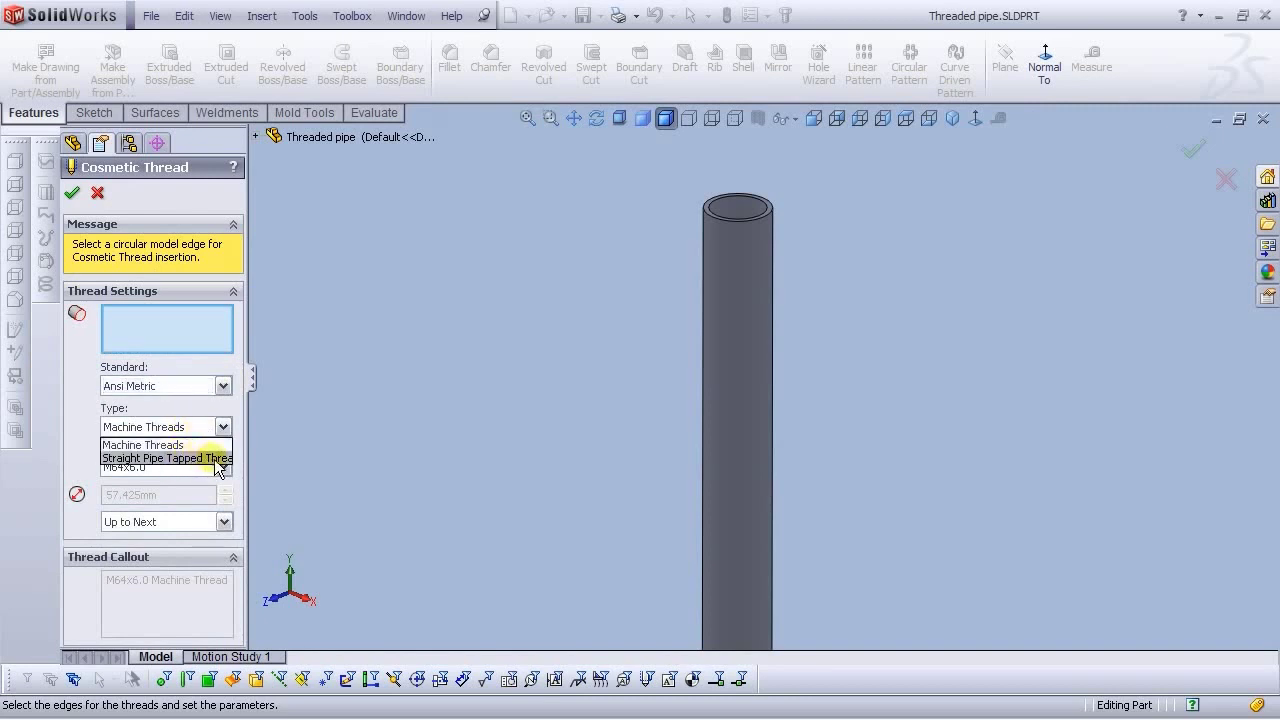
{"action": "left_click", "coordinate": [215, 459]}
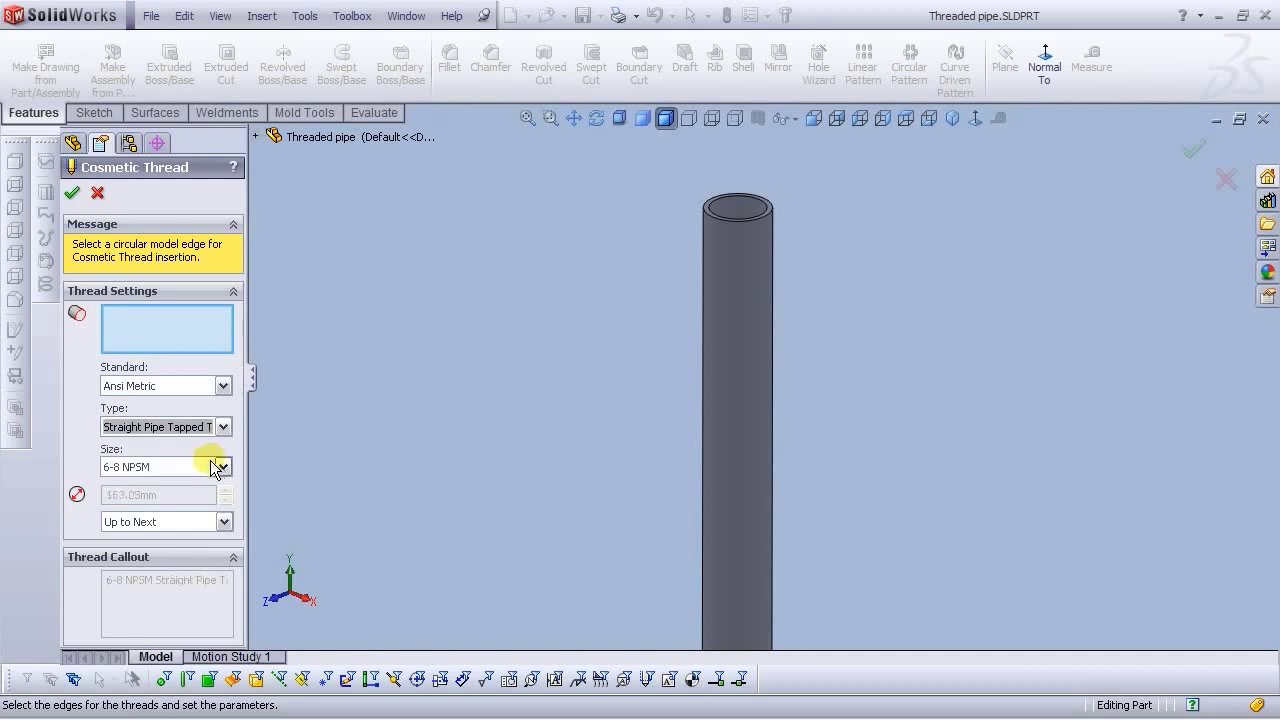
{"action": "left_click", "coordinate": [220, 467]}
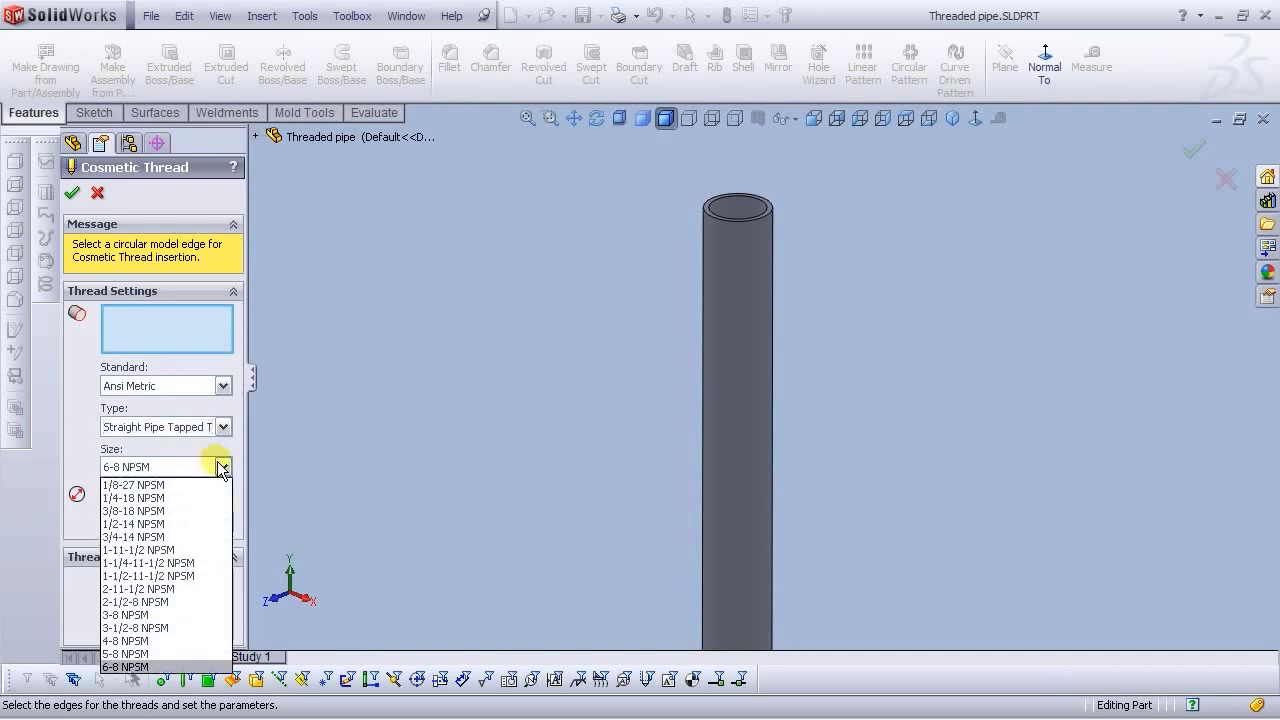
{"action": "left_click", "coordinate": [152, 537]}
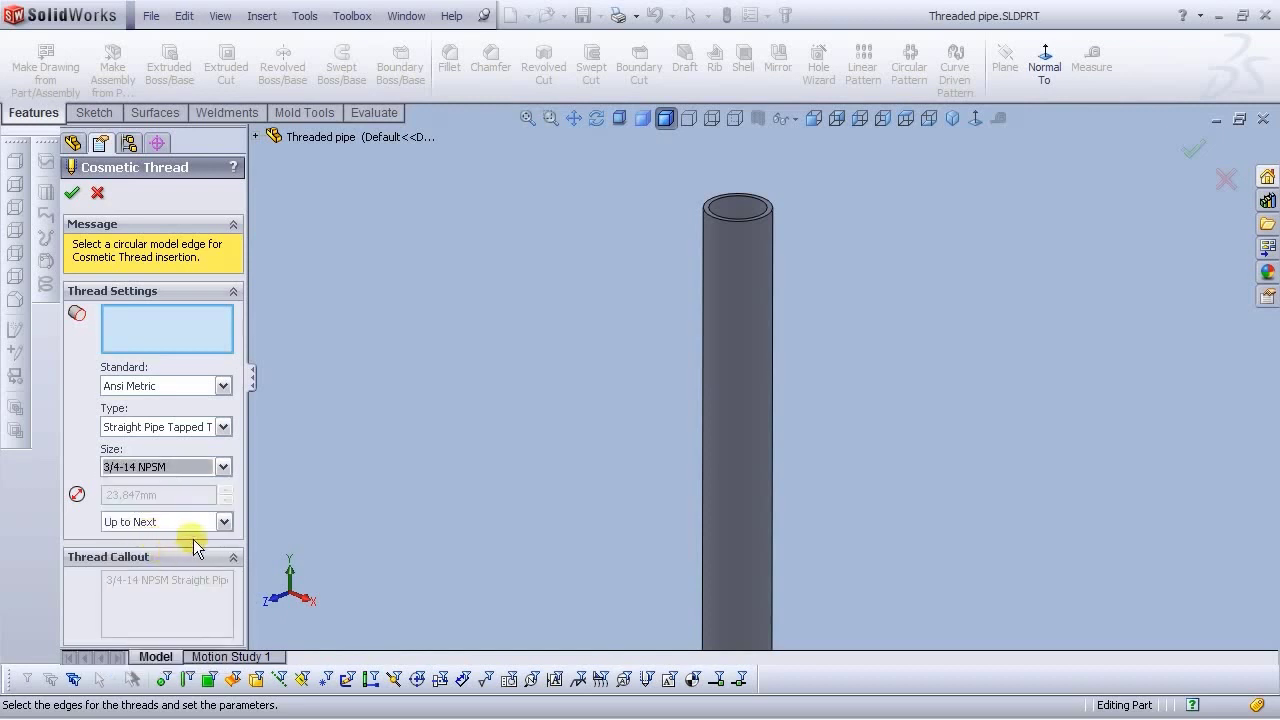
Give the thread a blind depth of 20 mm and apply it to the outer circular edge of the pipe's upper end
{"action": "left_click", "coordinate": [222, 521]}
{"action": "left_click", "coordinate": [150, 539]}
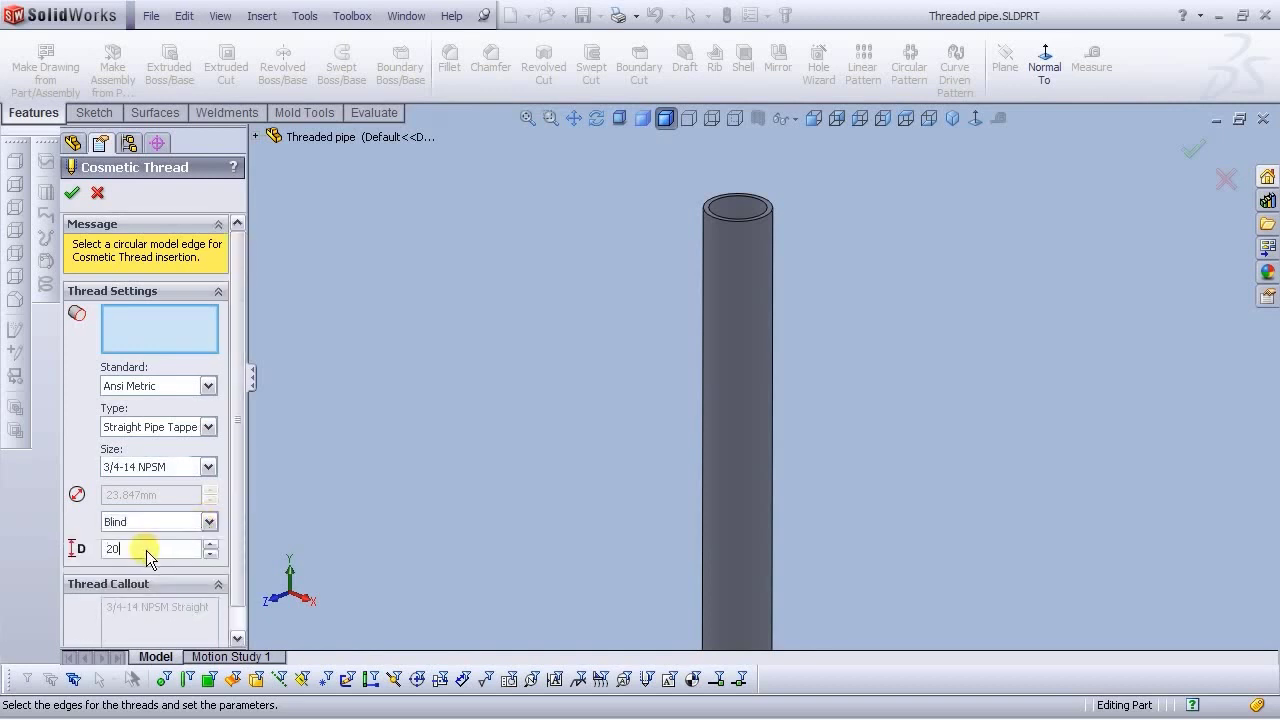
{"action": "left_click", "coordinate": [162, 323]}
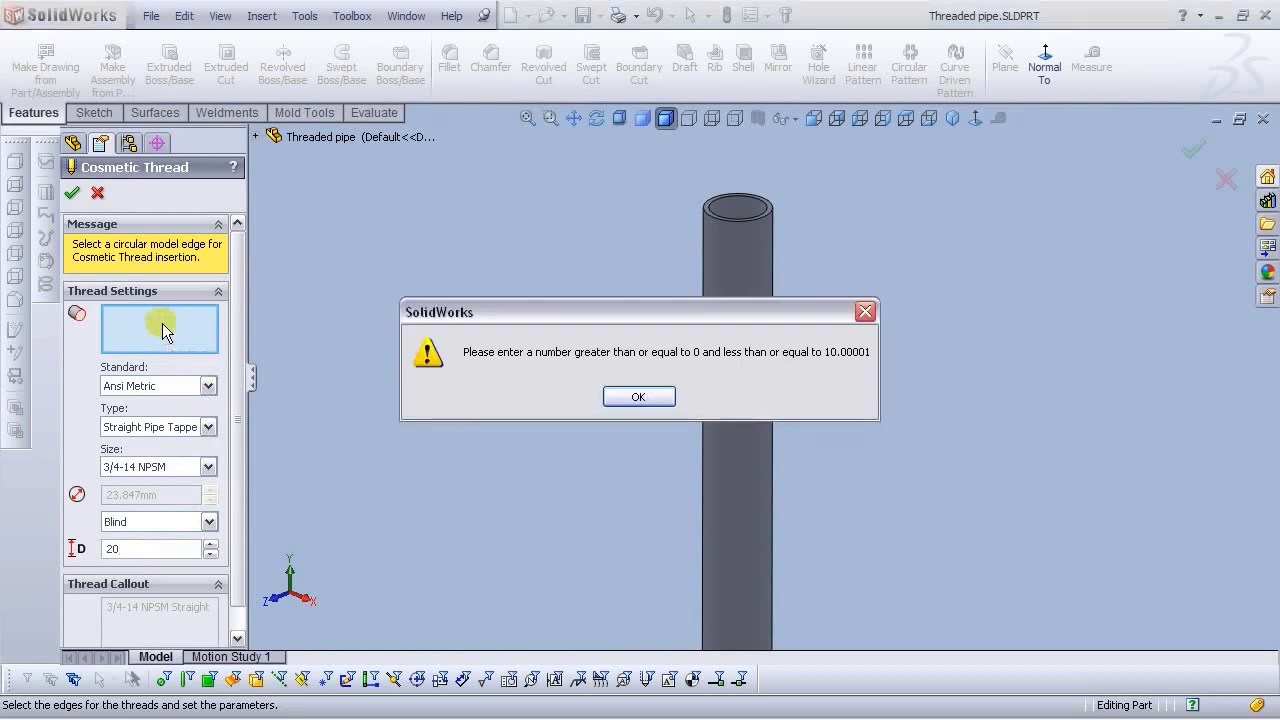
{"action": "left_click", "coordinate": [648, 398]}
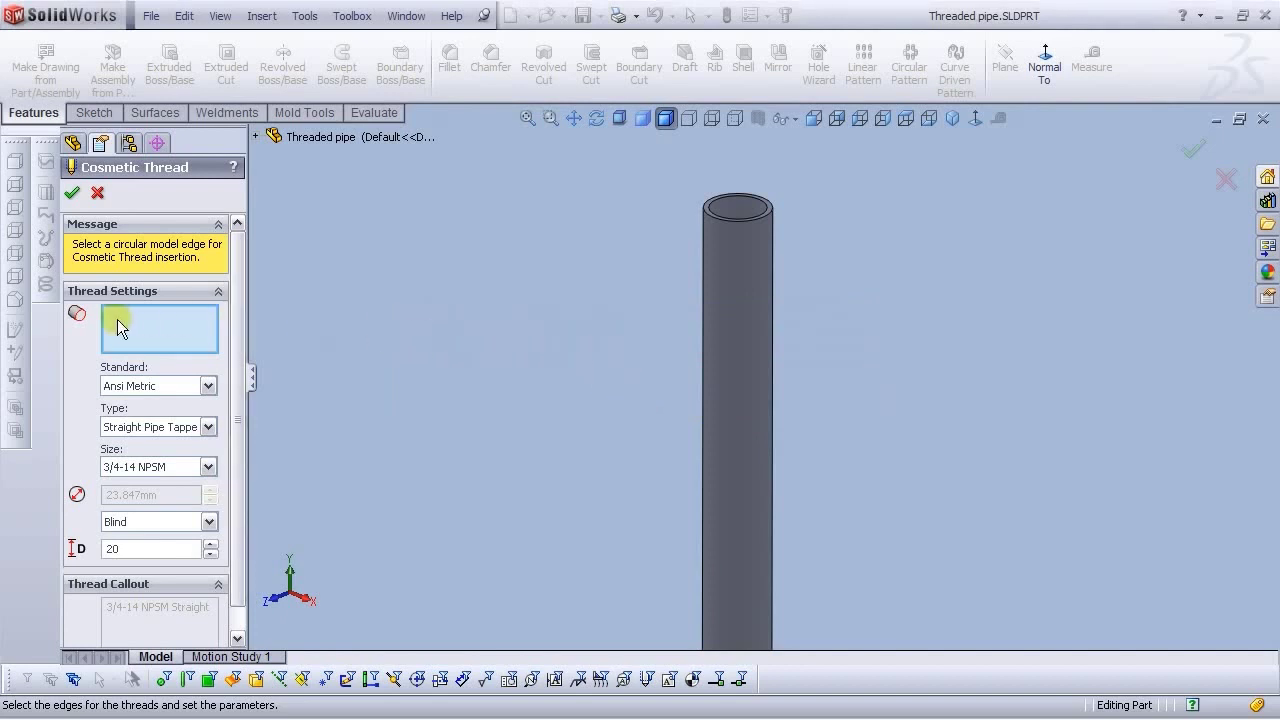
{"action": "scroll", "coordinate": [752, 215], "scroll_direction": "down", "scroll_amount": 3}
{"action": "scroll", "coordinate": [751, 208], "scroll_direction": "down", "scroll_amount": 2}
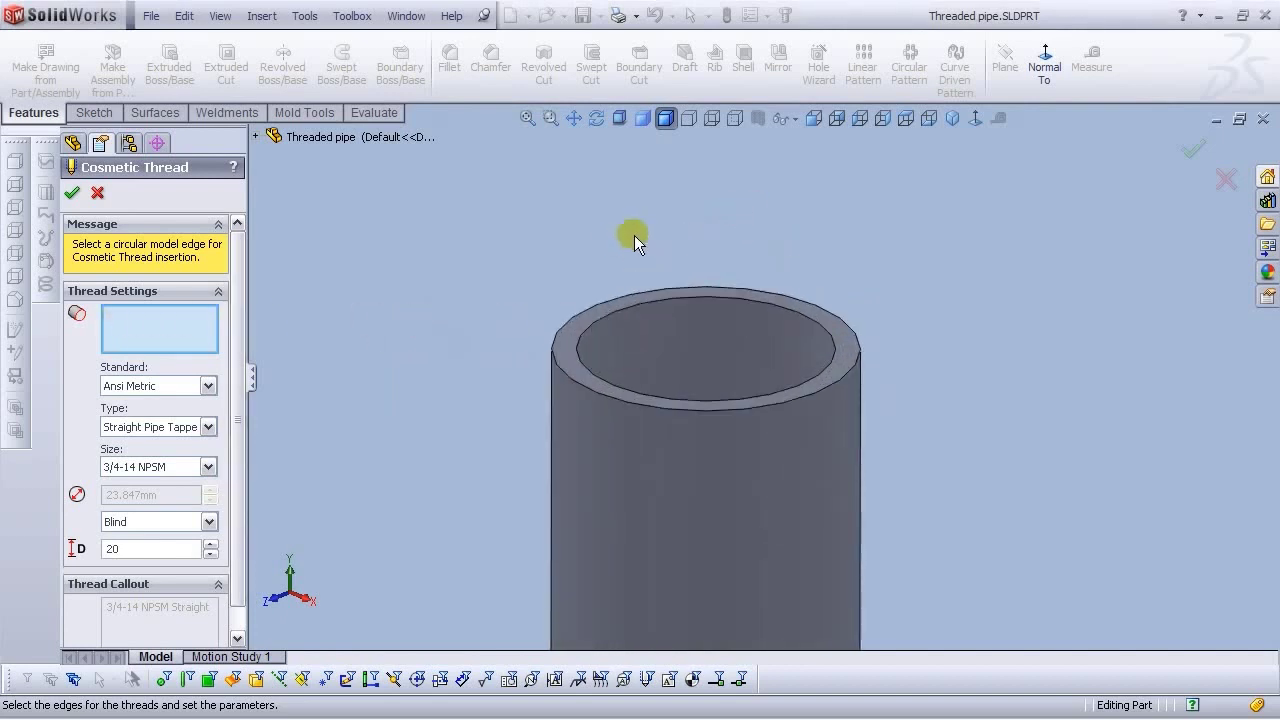
{"action": "left_click", "coordinate": [578, 310]}
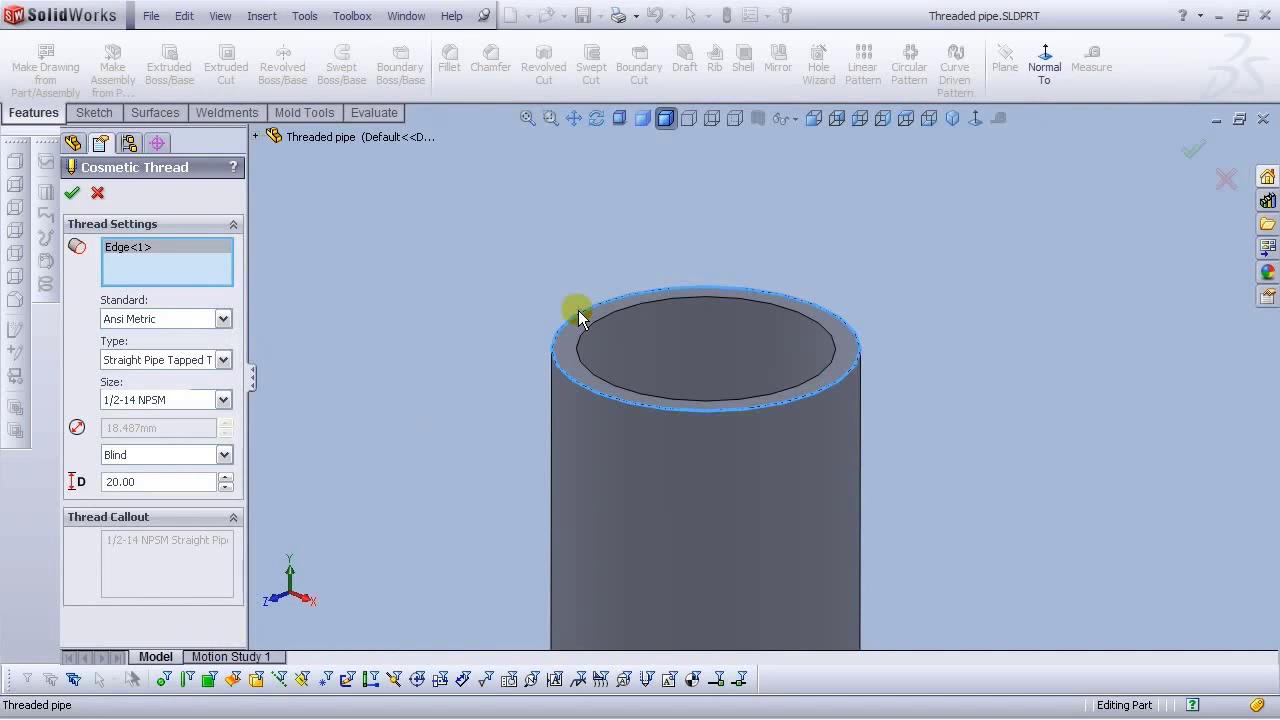
{"action": "left_click", "coordinate": [71, 192]}
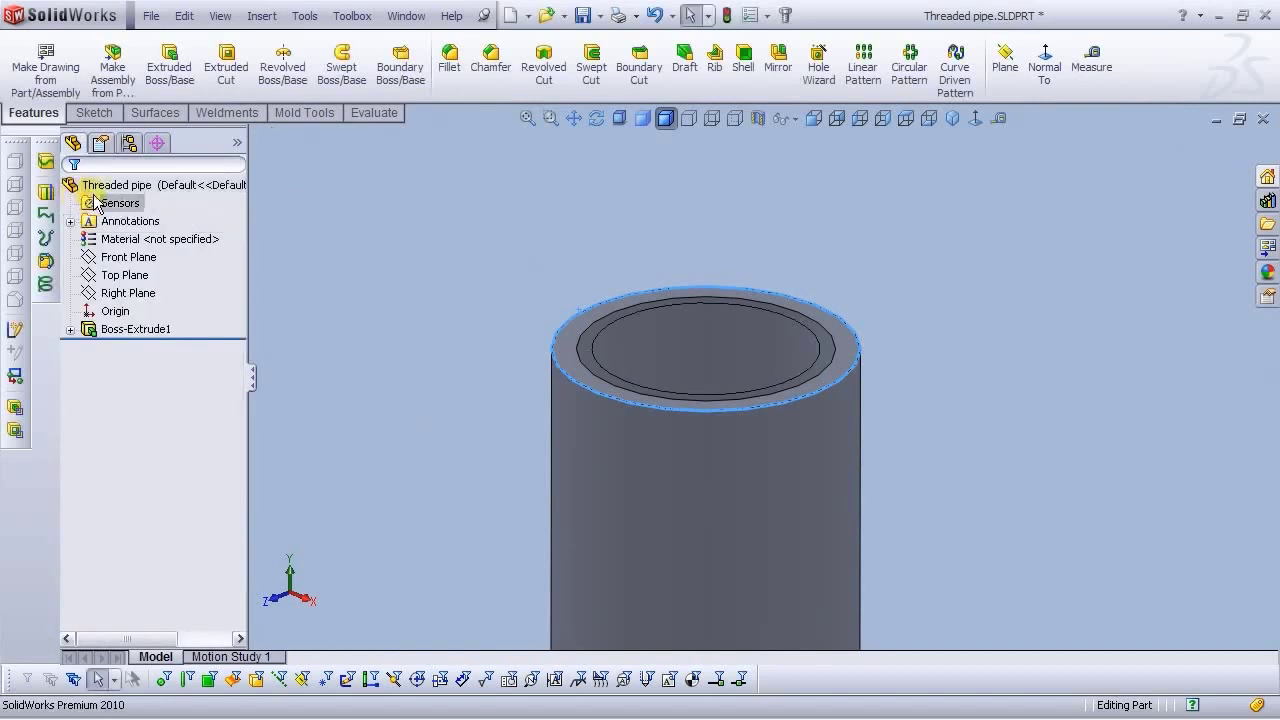
Examine the cosmetic thread circle against the outer and inner edges at the pipe's upper end
{"action": "scroll", "coordinate": [600, 316], "scroll_direction": "down", "scroll_amount": 2}
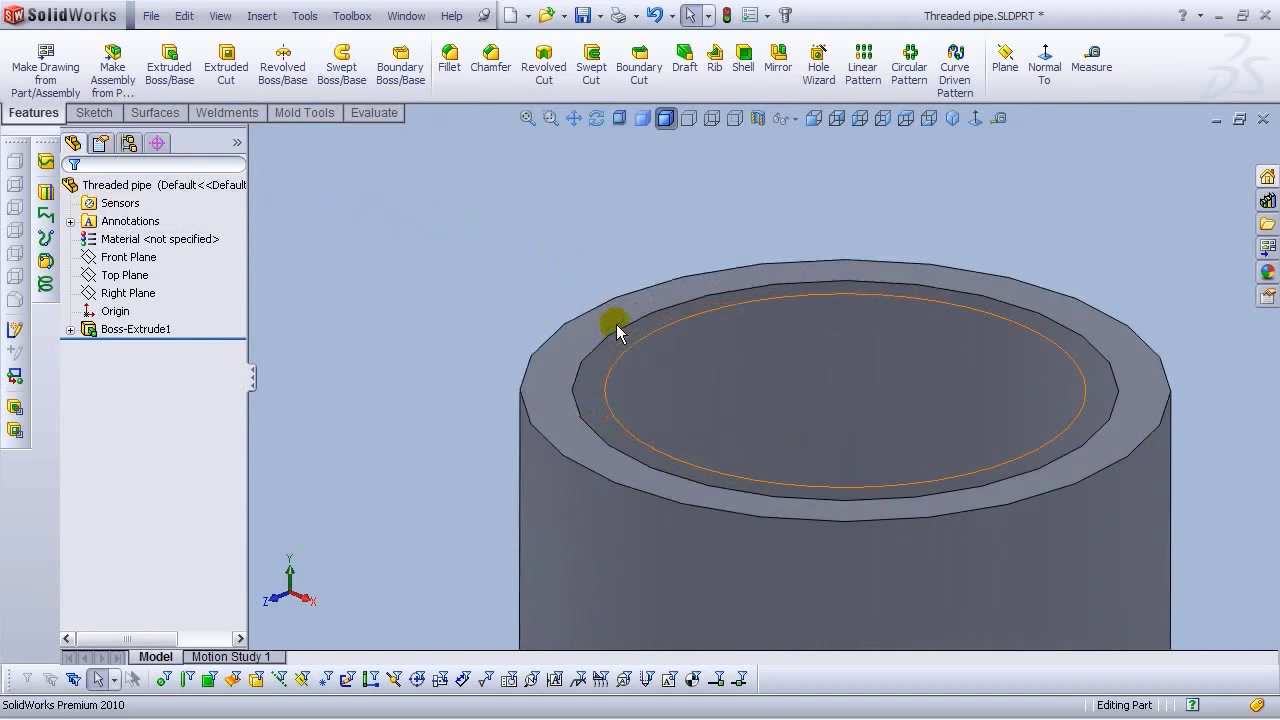
{"action": "mouse_move", "coordinate": [626, 379]}
{"action": "middle_mouse_down"}
{"action": "mouse_move", "coordinate": [638, 461]}
{"action": "mouse_move", "coordinate": [623, 666]}
{"action": "mouse_move", "coordinate": [630, 313]}
{"action": "mouse_move", "coordinate": [625, 356]}
{"action": "middle_mouse_up"}
{"action": "scroll", "coordinate": [625, 356], "scroll_direction": "up", "scroll_amount": 4}
{"action": "scroll", "coordinate": [952, 350], "scroll_direction": "down", "scroll_amount": 3}
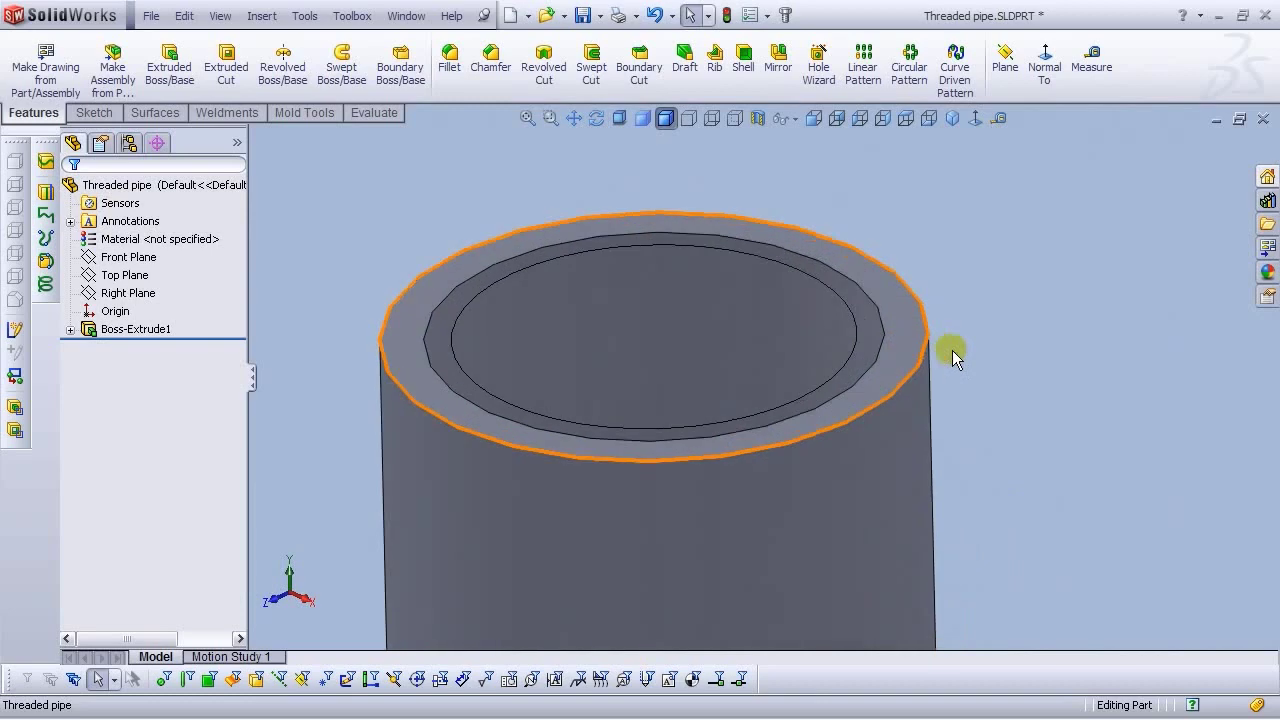
{"action": "left_click", "coordinate": [894, 343]}
{"action": "mouse_move", "coordinate": [894, 343]}
{"action": "middle_mouse_down"}
{"action": "mouse_move", "coordinate": [913, 570]}
{"action": "mouse_move", "coordinate": [891, 574]}
{"action": "mouse_move", "coordinate": [923, 317]}
{"action": "mouse_move", "coordinate": [894, 260]}
{"action": "mouse_move", "coordinate": [871, 340]}
{"action": "middle_mouse_up"}
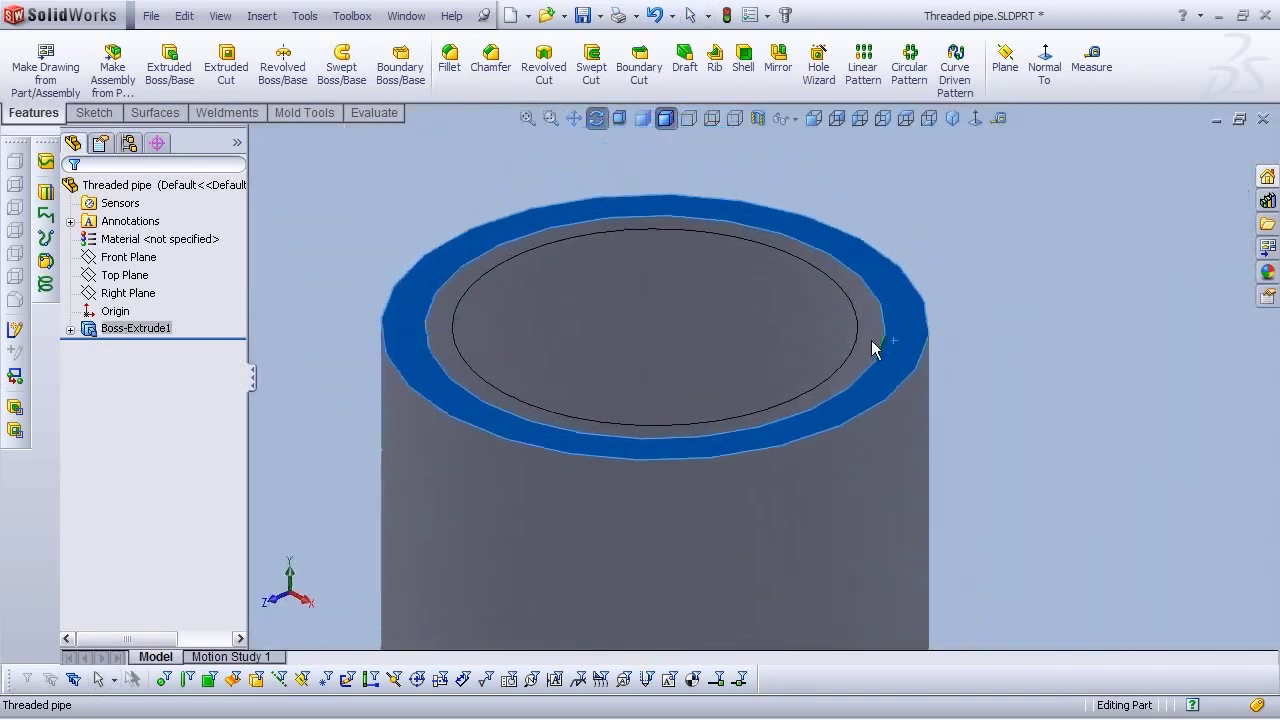
{"action": "scroll", "coordinate": [871, 340], "scroll_direction": "up", "scroll_amount": 3}
{"action": "scroll", "coordinate": [867, 346], "scroll_direction": "down", "scroll_amount": 2}
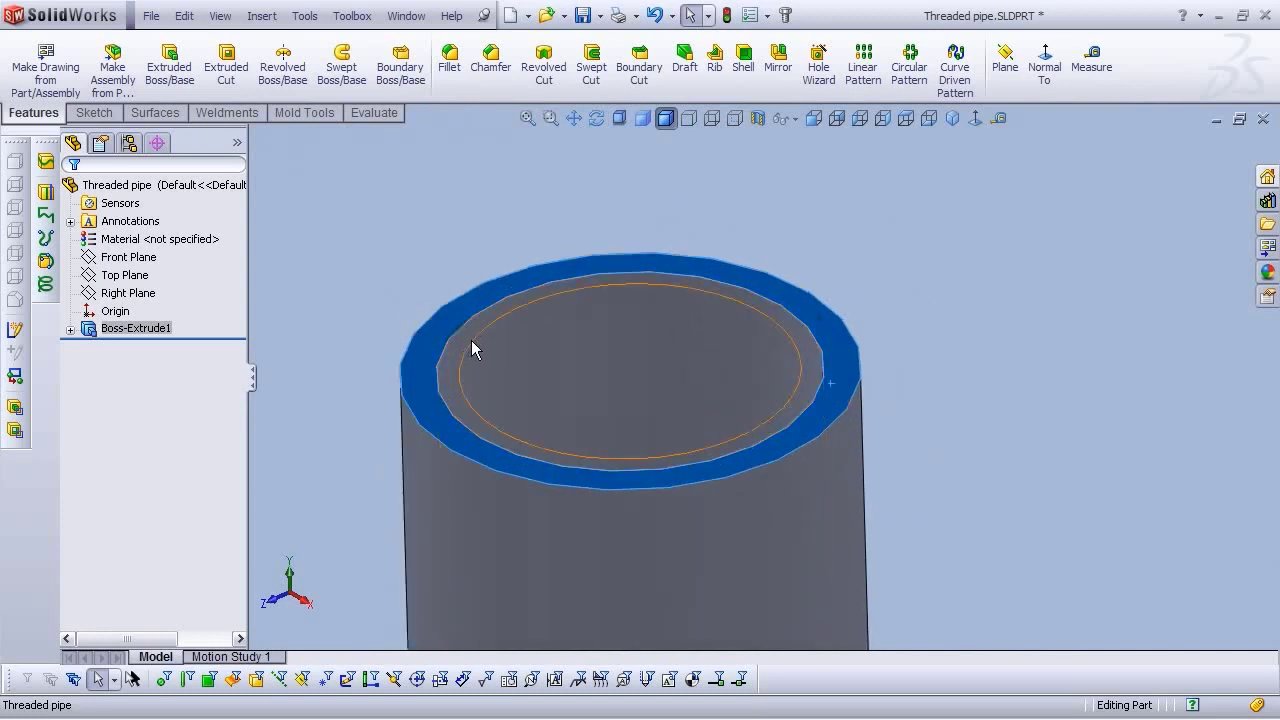
Open the cosmetic thread of the pipe's extrusion for editing and review its available thread sizes
{"action": "left_click", "coordinate": [70, 329]}
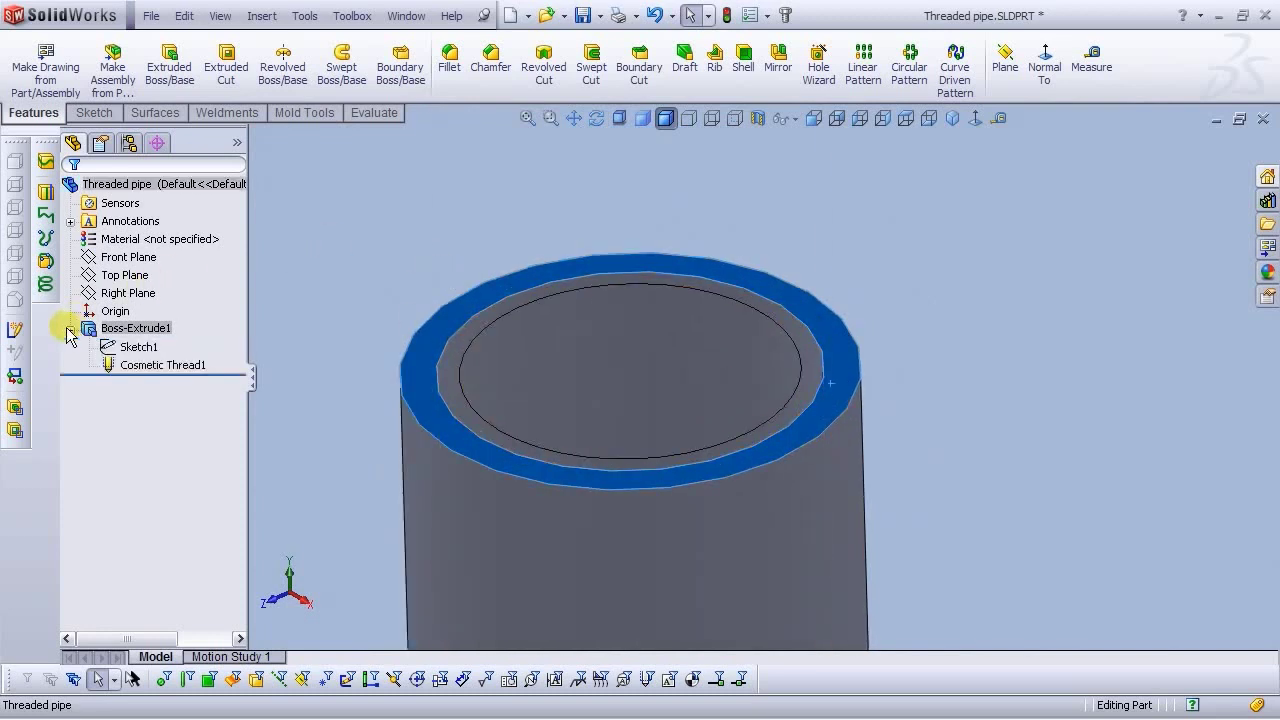
{"action": "left_click", "coordinate": [150, 365]}
{"action": "left_click", "coordinate": [136, 329]}
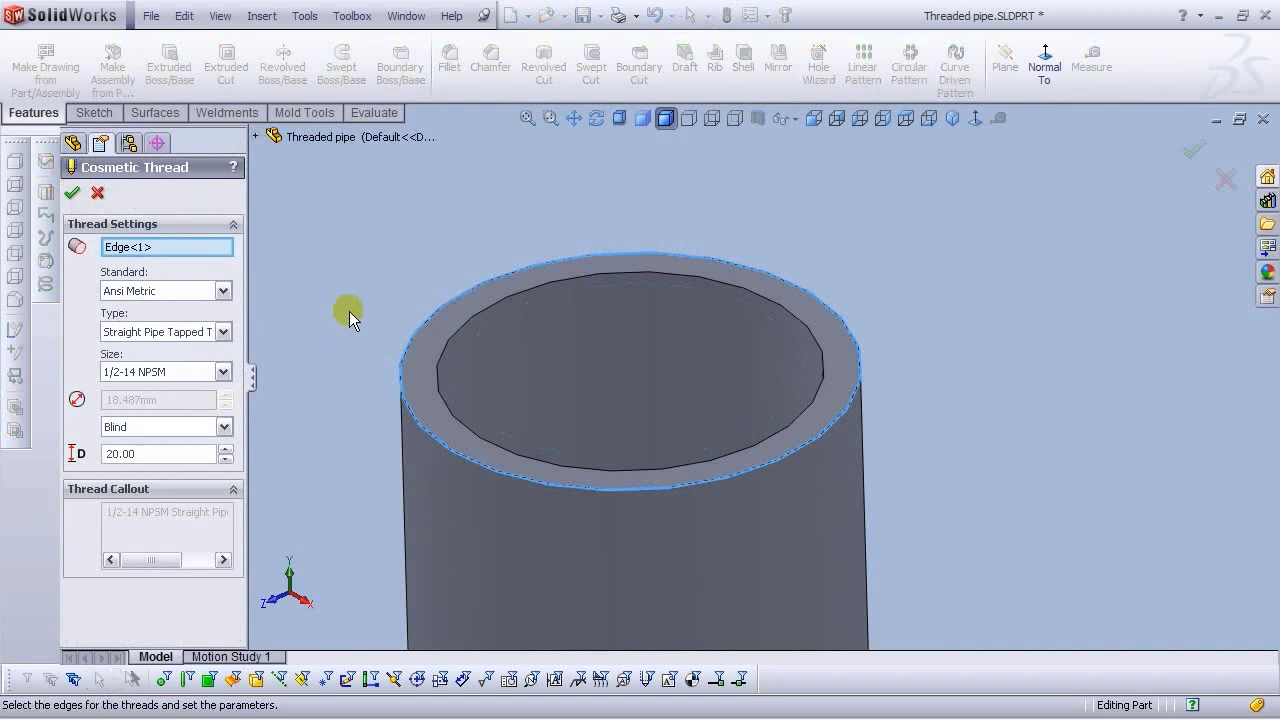
{"action": "left_click", "coordinate": [171, 371]}
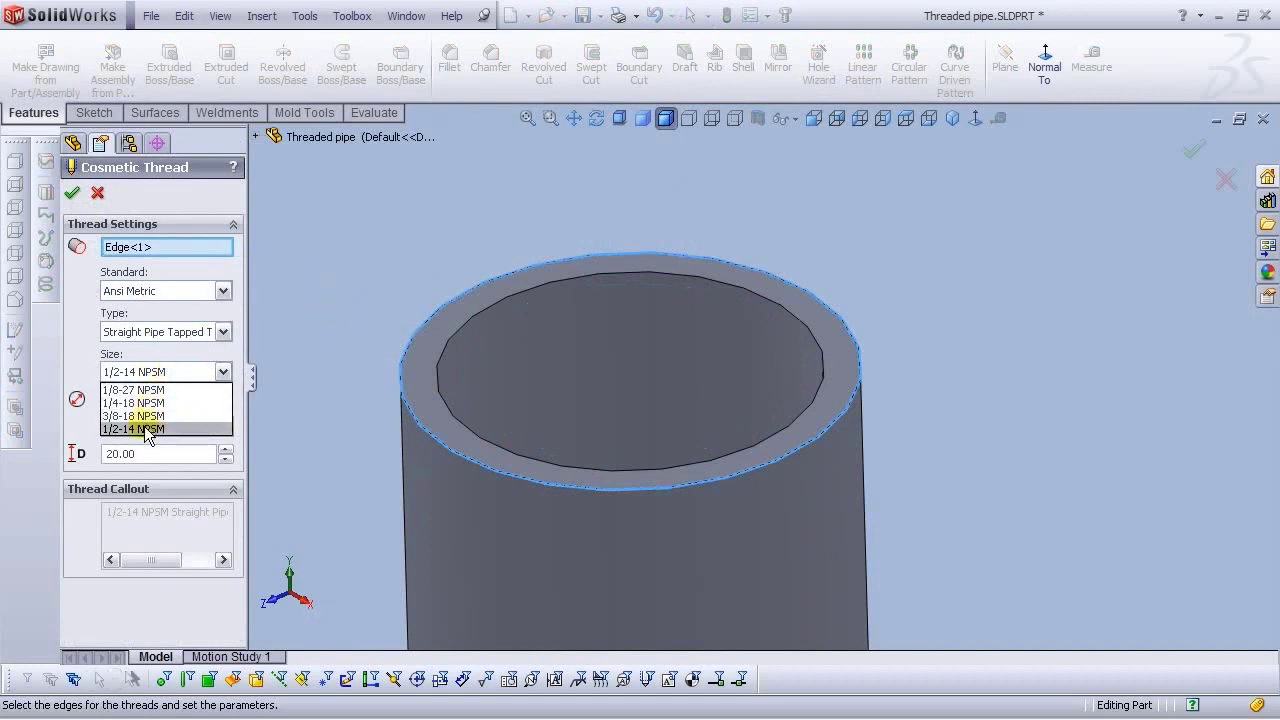
{"action": "left_click", "coordinate": [176, 429]}
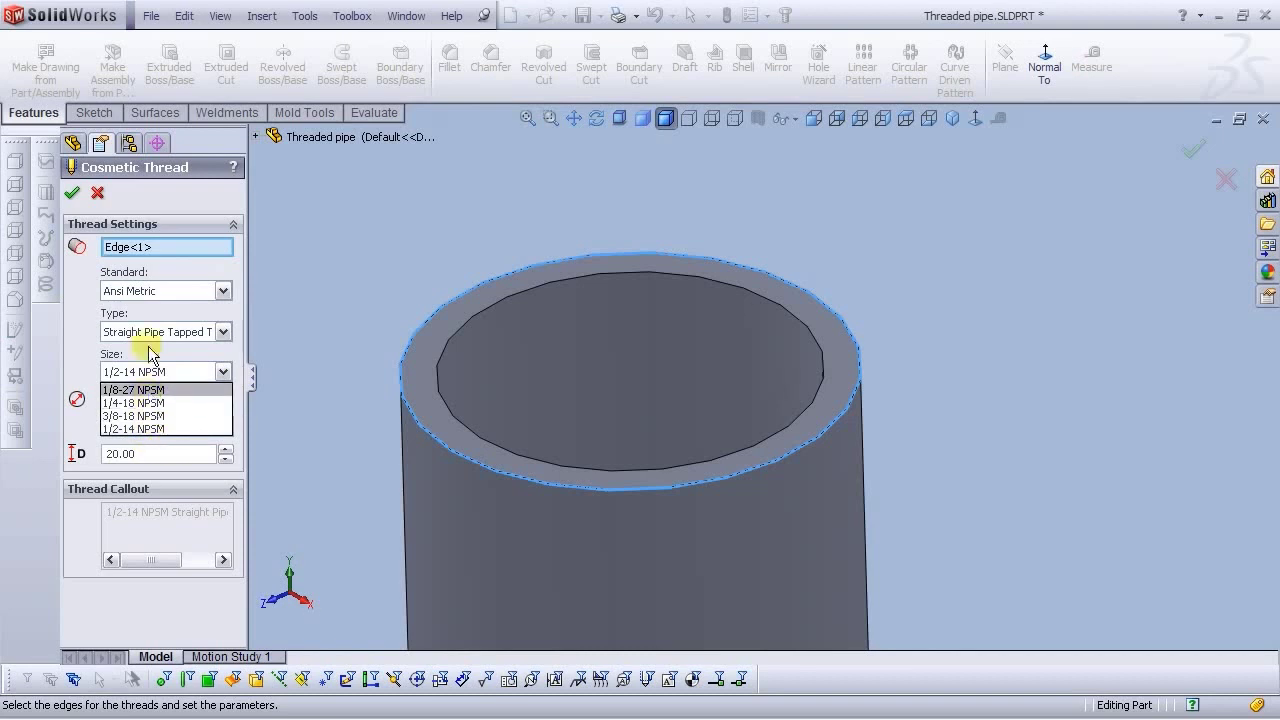
Clear the thread's edge, try the 3/4-14 NPSM size and reselect the upper end's outer circular edge
{"action": "key", "text": "Delete"}
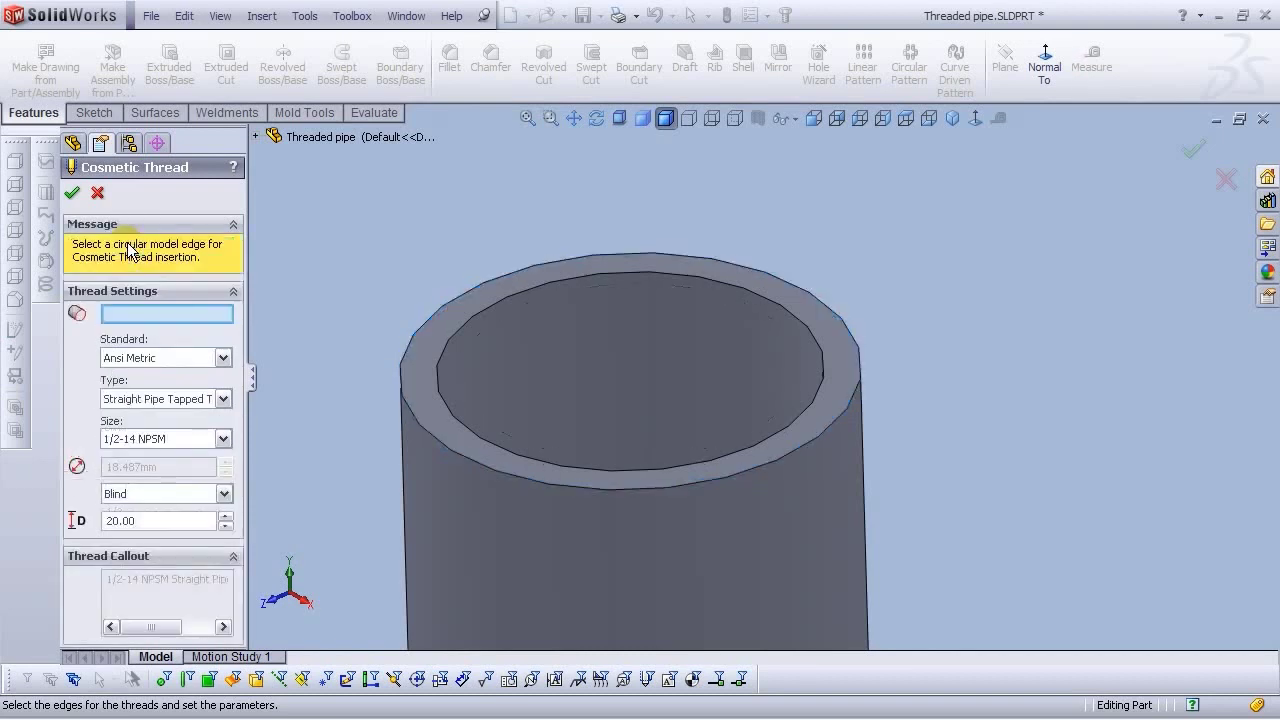
{"action": "left_click", "coordinate": [141, 439]}
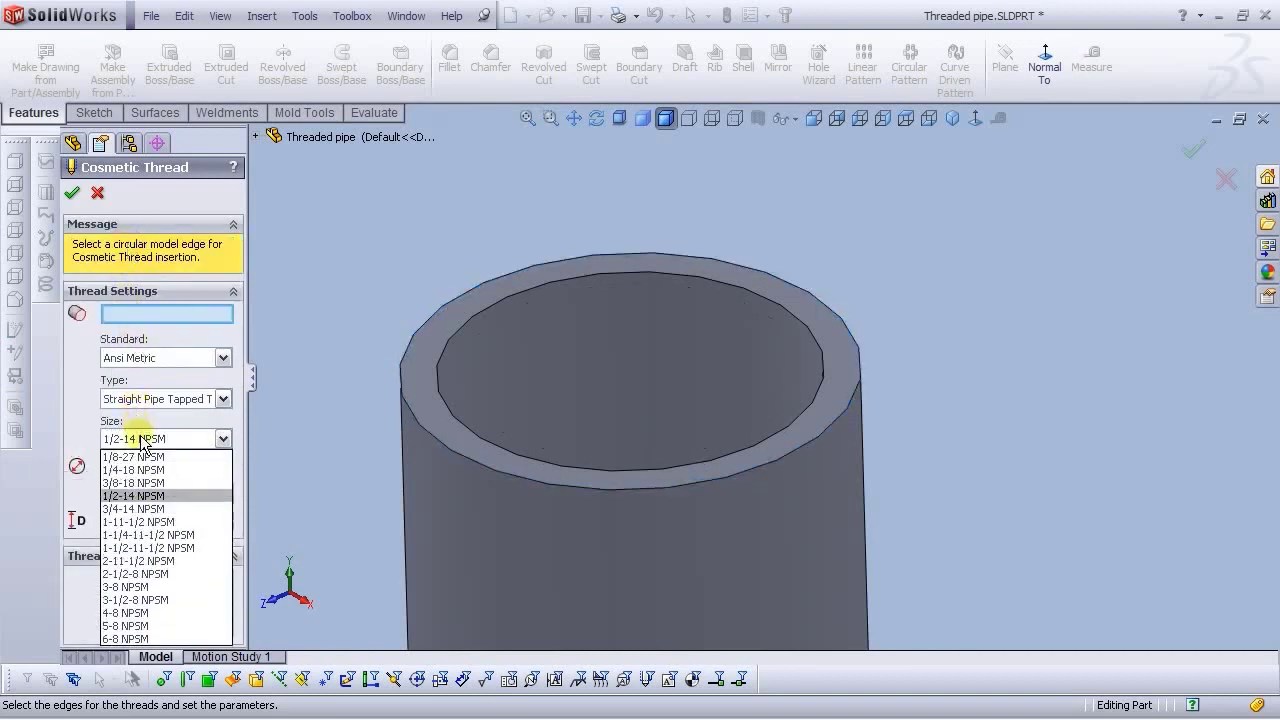
{"action": "left_click", "coordinate": [146, 510]}
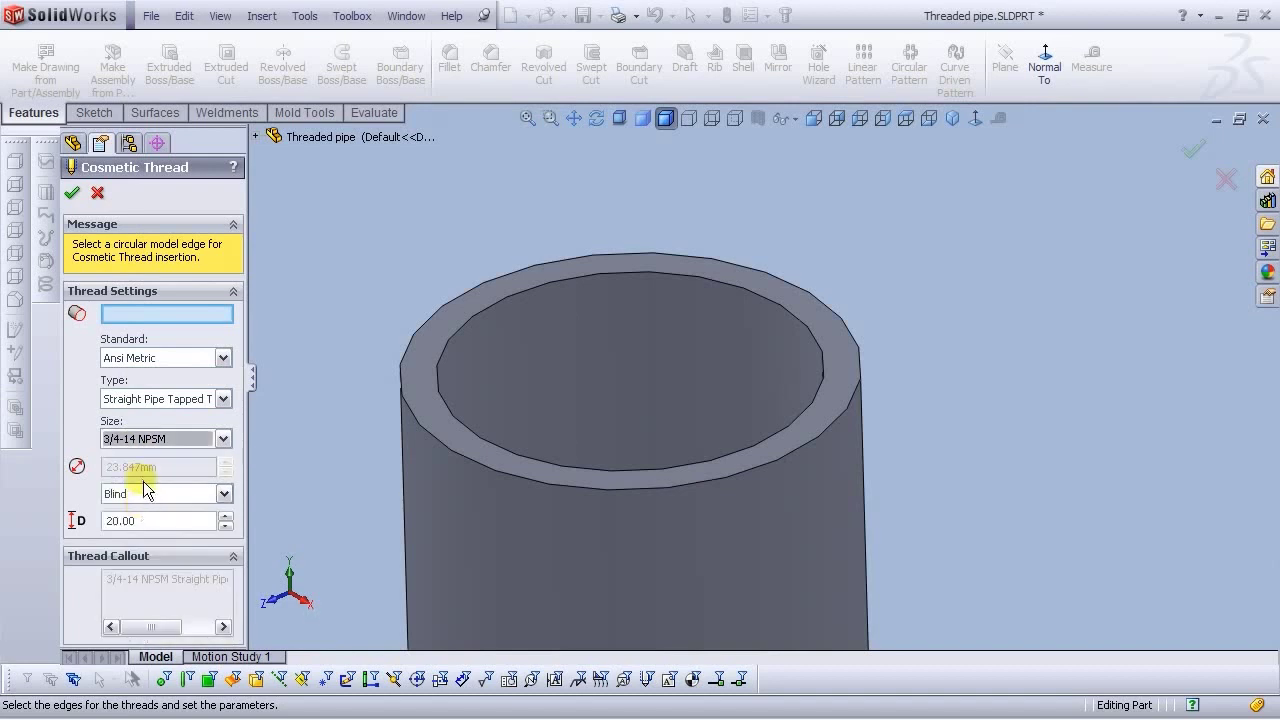
{"action": "left_click", "coordinate": [121, 314]}
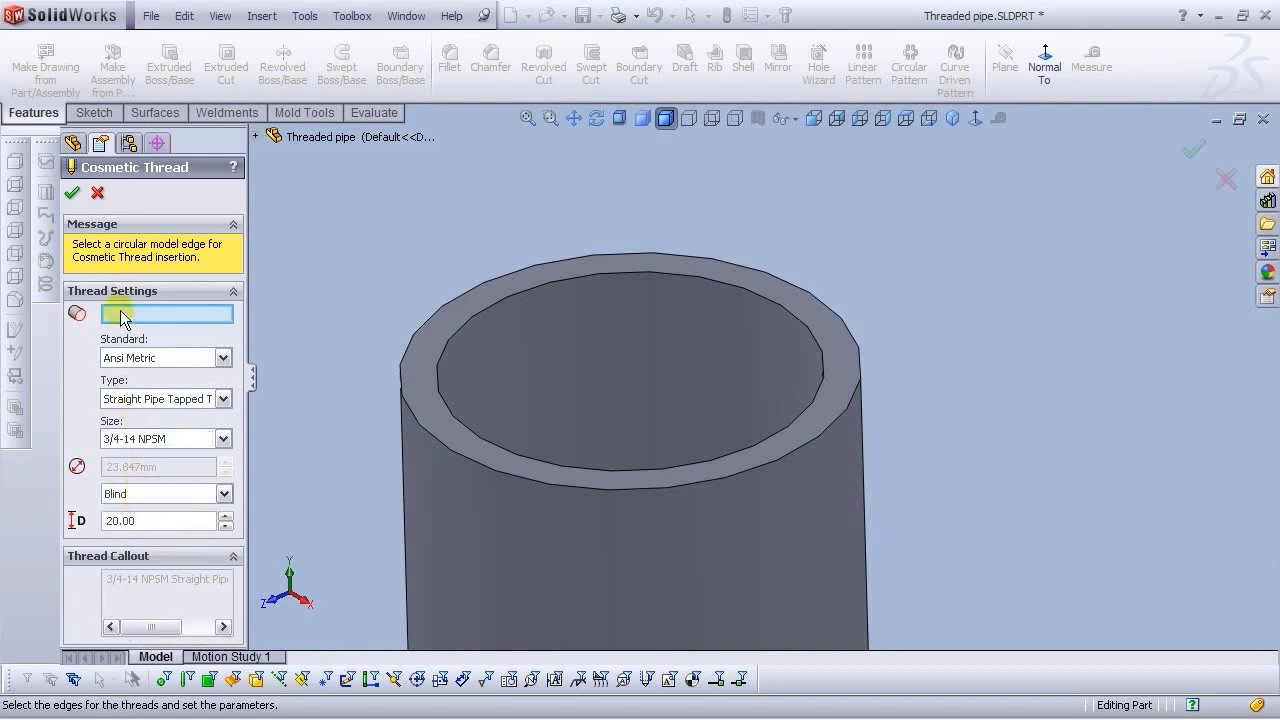
{"action": "left_click", "coordinate": [408, 340]}
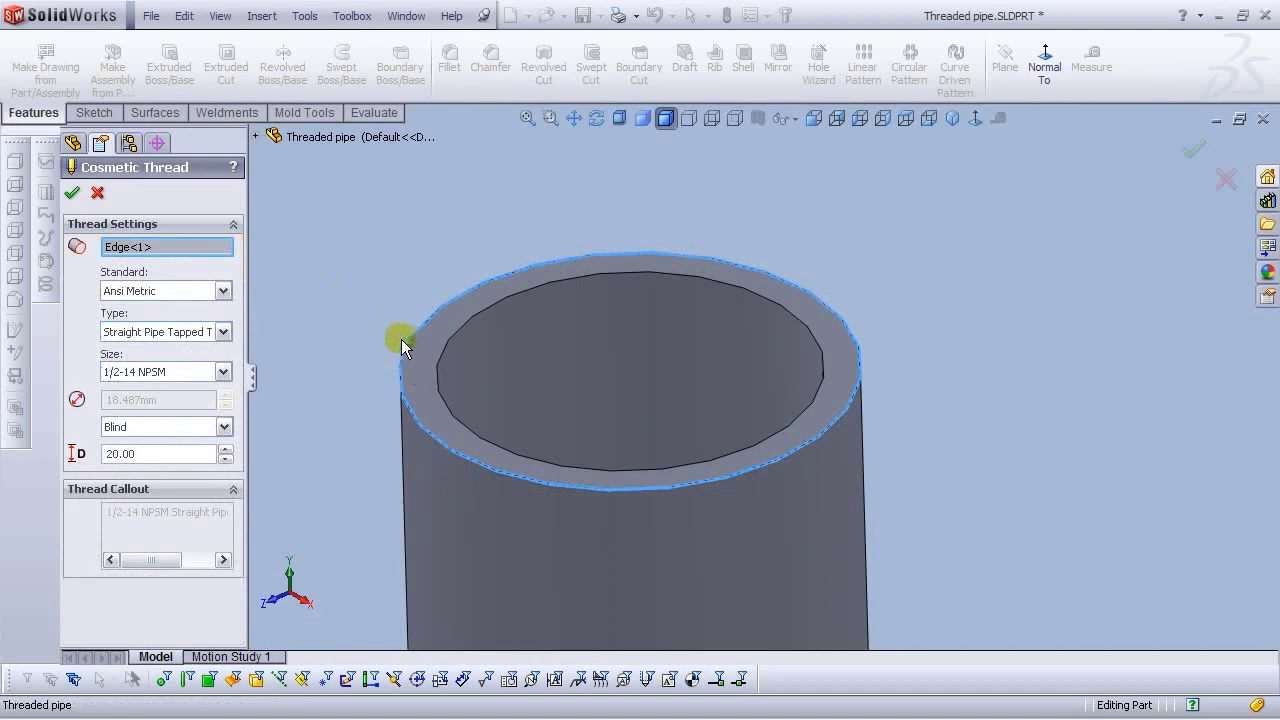
{"action": "left_click", "coordinate": [223, 372]}
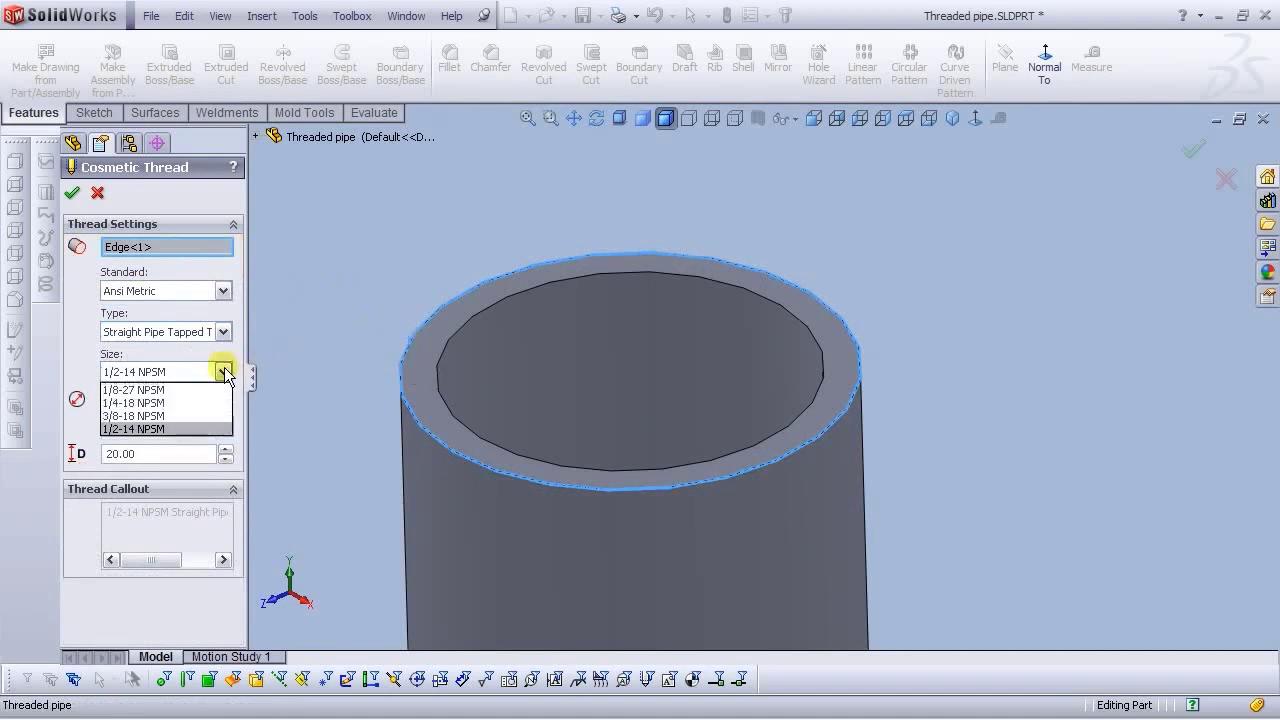
{"action": "left_click", "coordinate": [225, 373]}
Move the thread to the inner circular edge of the upper end and apply it with the 3/4-14 NPSM size
{"action": "left_click", "coordinate": [128, 248]}
{"action": "key", "text": "Delete"}
{"action": "left_click", "coordinate": [437, 364]}
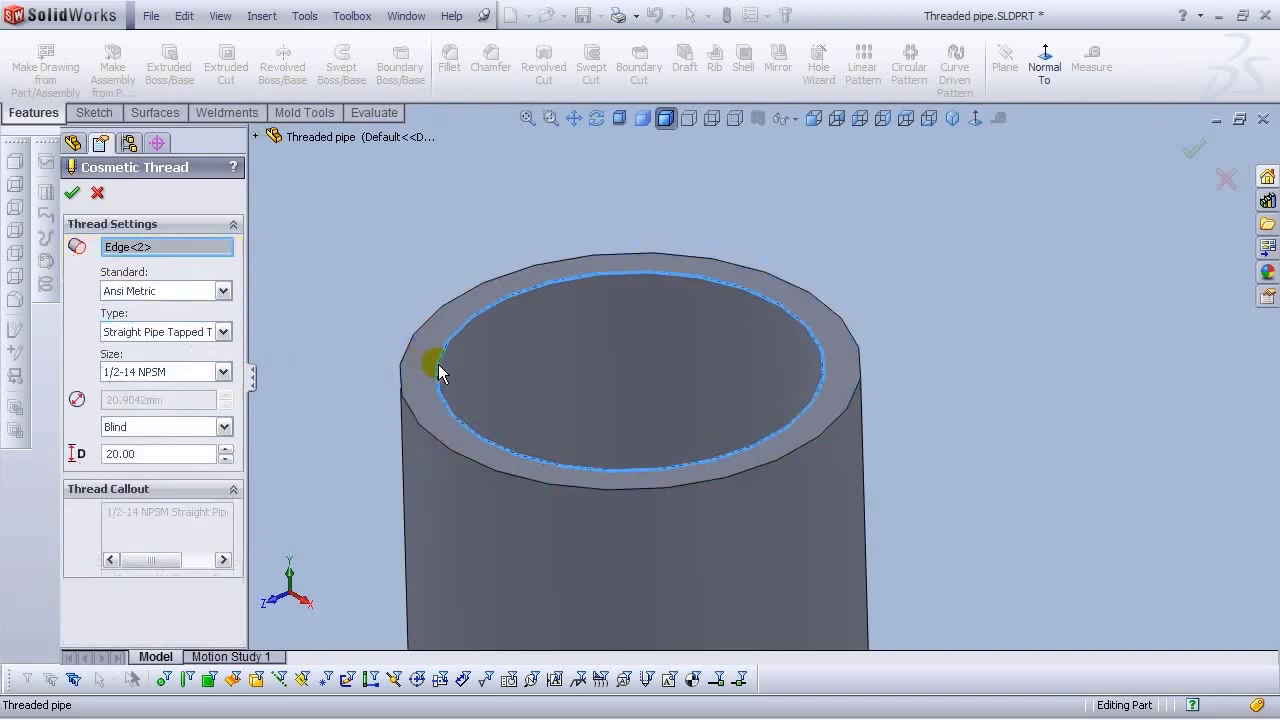
{"action": "left_click", "coordinate": [137, 373]}
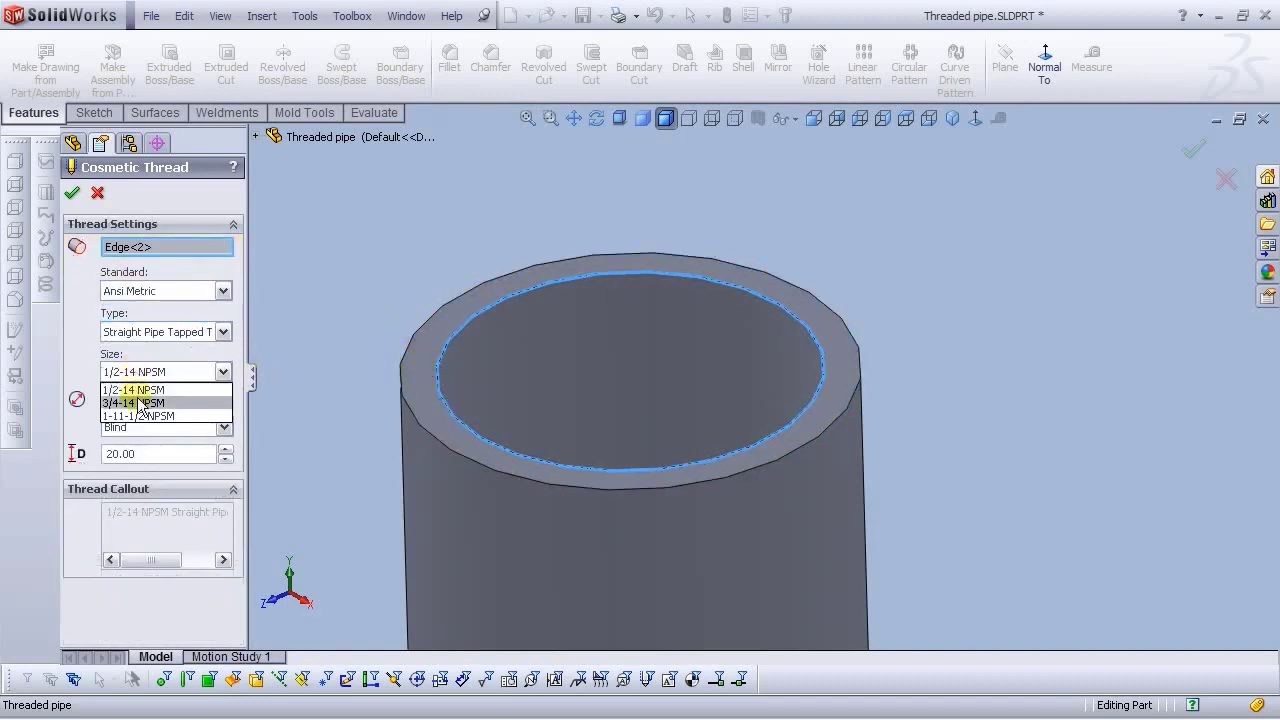
{"action": "left_click", "coordinate": [130, 399]}
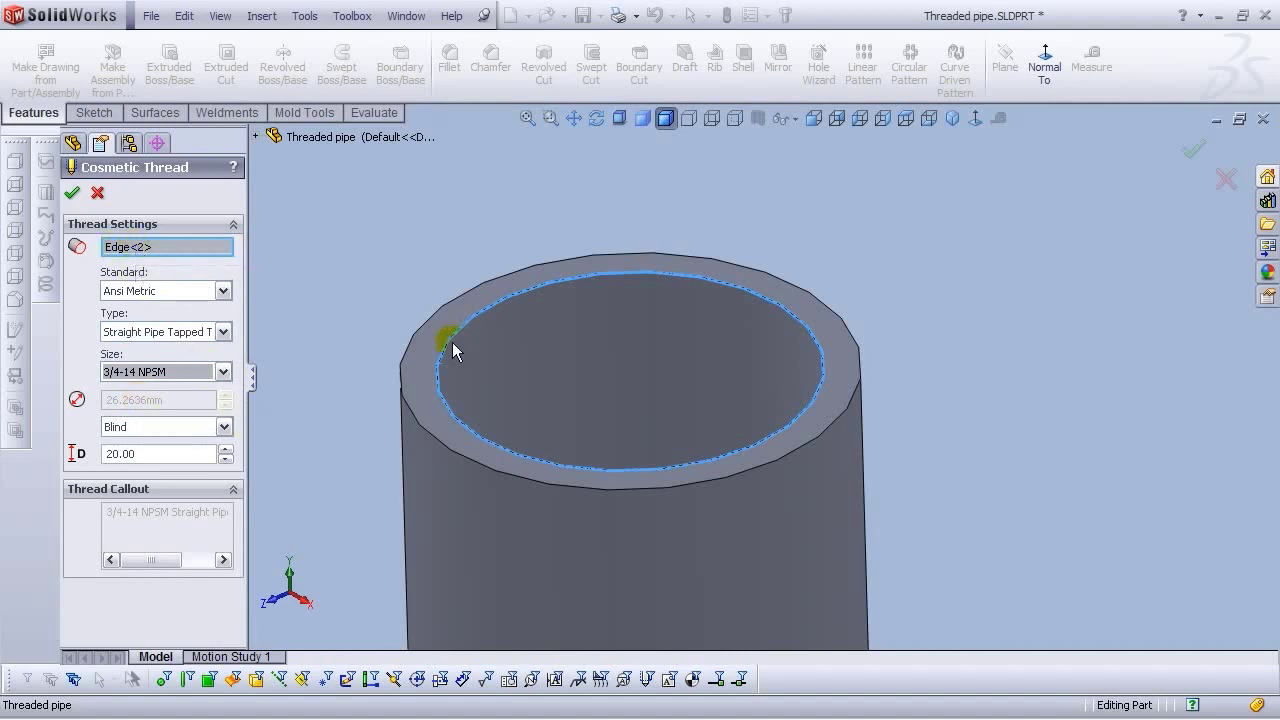
{"action": "left_click", "coordinate": [72, 194]}
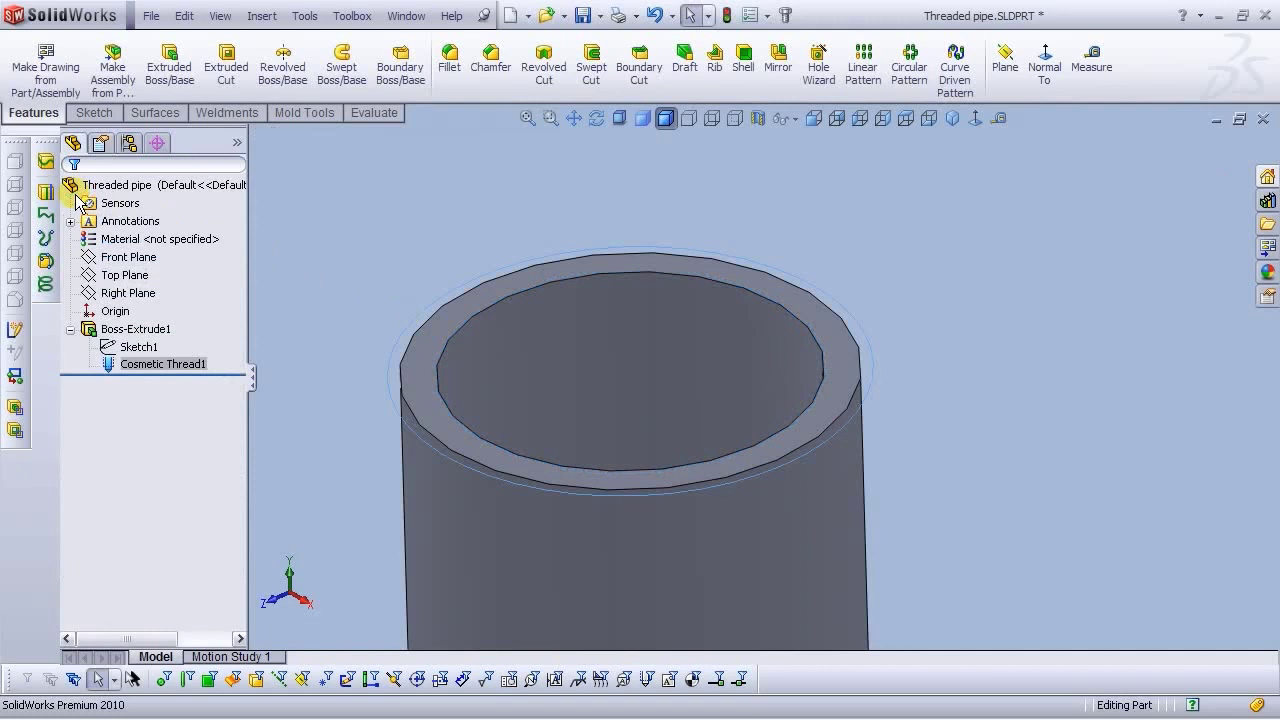
{"action": "left_click", "coordinate": [388, 246]}
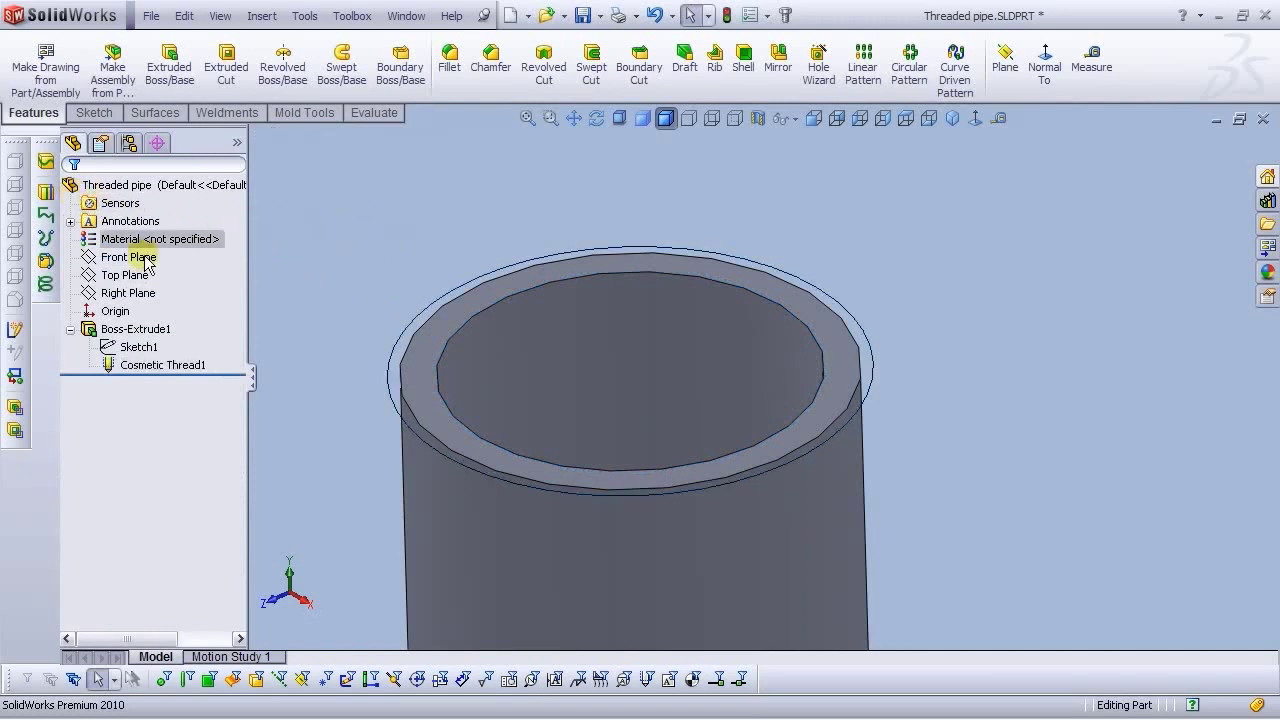
{"action": "left_click", "coordinate": [70, 329]}
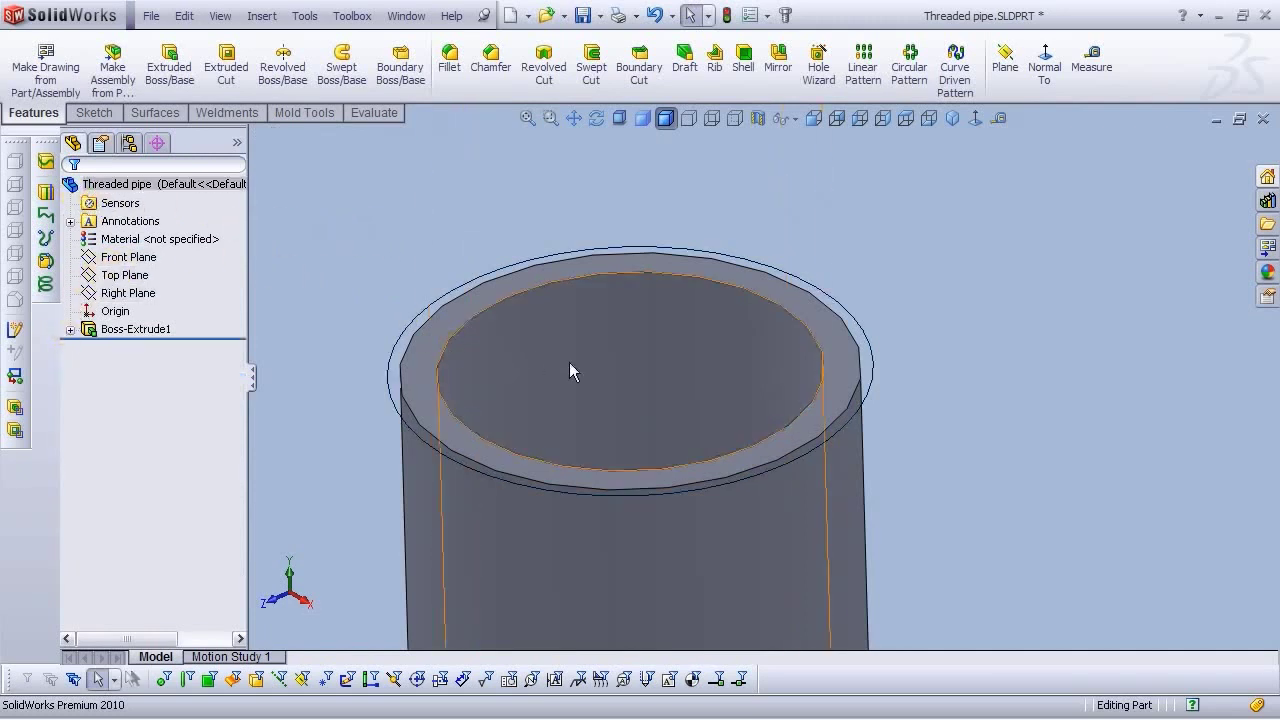
Edit the cosmetic thread again, replacing its edge with the outer circular edge of the pipe's upper end
{"action": "scroll", "coordinate": [694, 425], "scroll_direction": "up", "scroll_amount": 2}
{"action": "middle_click_drag", "start_coordinate": [670, 375], "coordinate": [609, 392]}
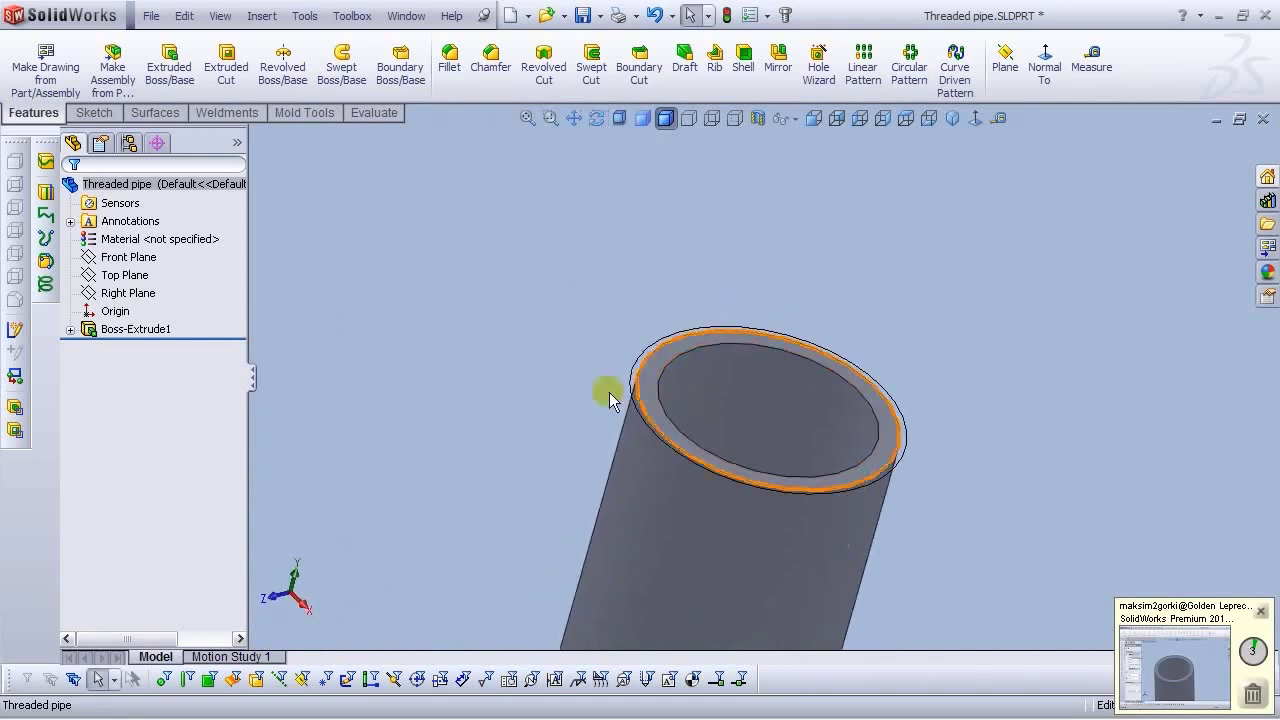
{"action": "left_click", "coordinate": [70, 330]}
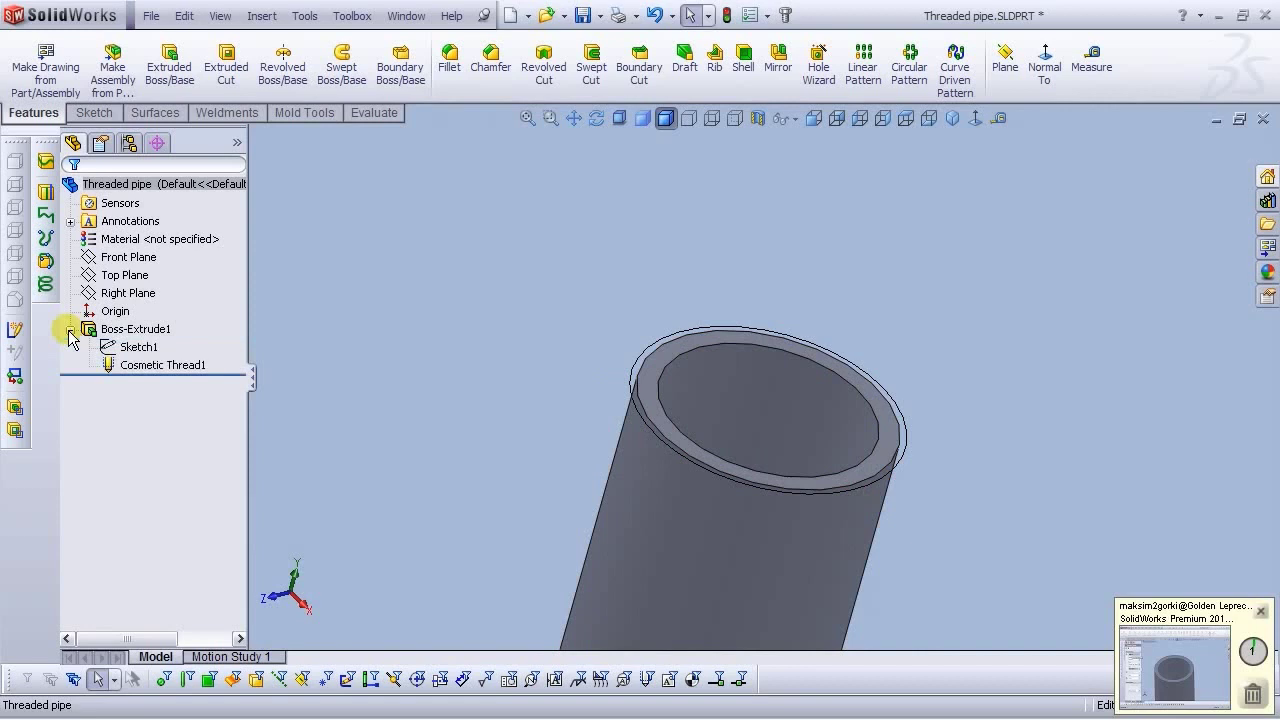
{"action": "left_click", "coordinate": [155, 365]}
{"action": "left_click", "coordinate": [114, 305]}
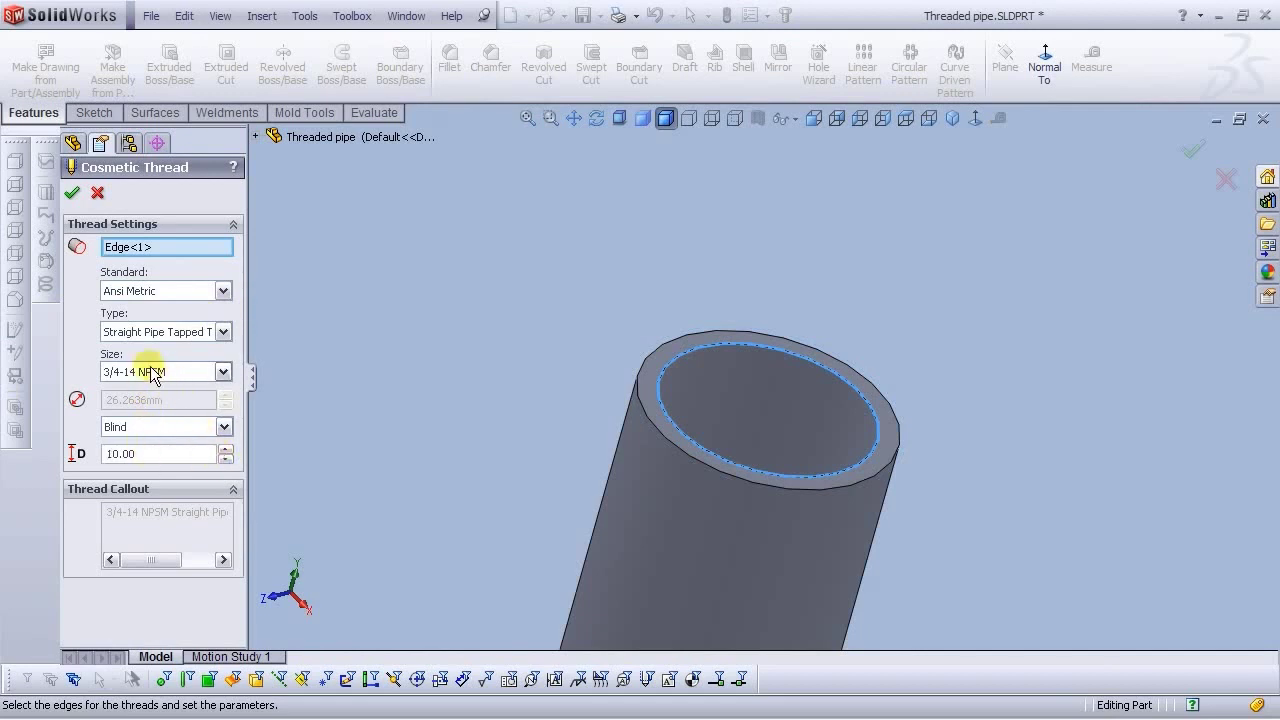
{"action": "left_click", "coordinate": [135, 247]}
{"action": "key", "text": "Delete"}
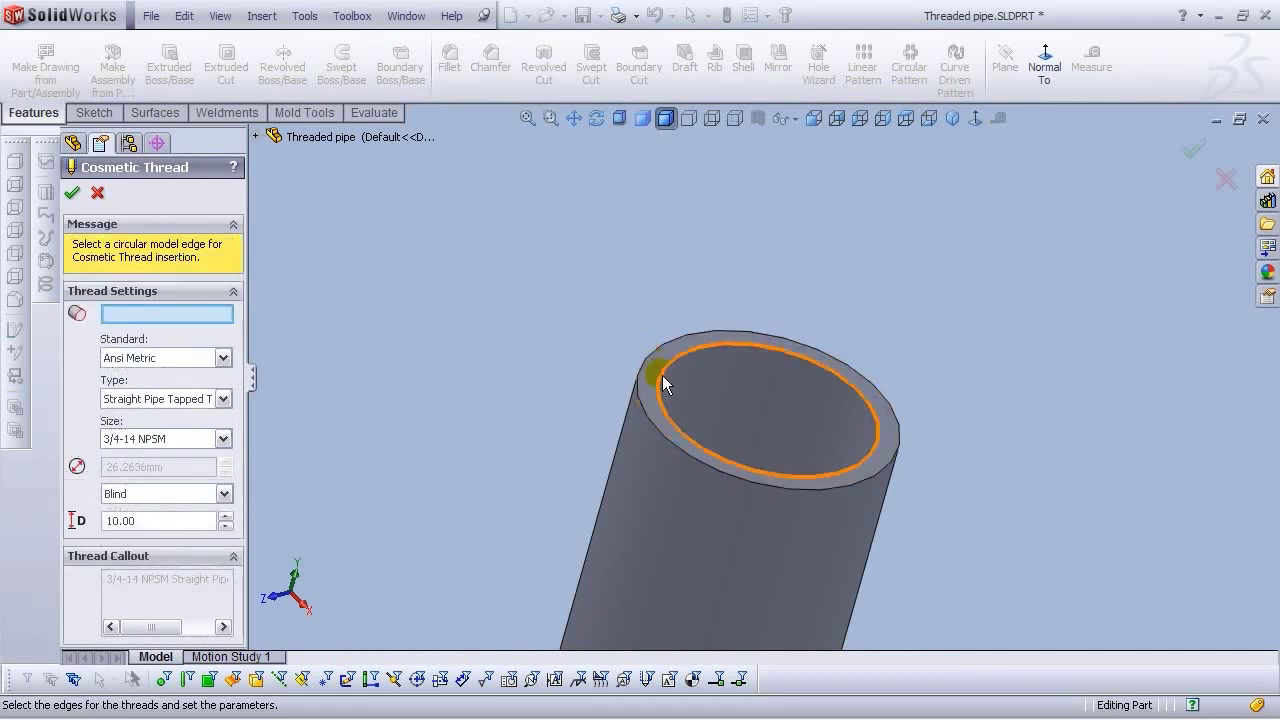
{"action": "left_click", "coordinate": [641, 362]}
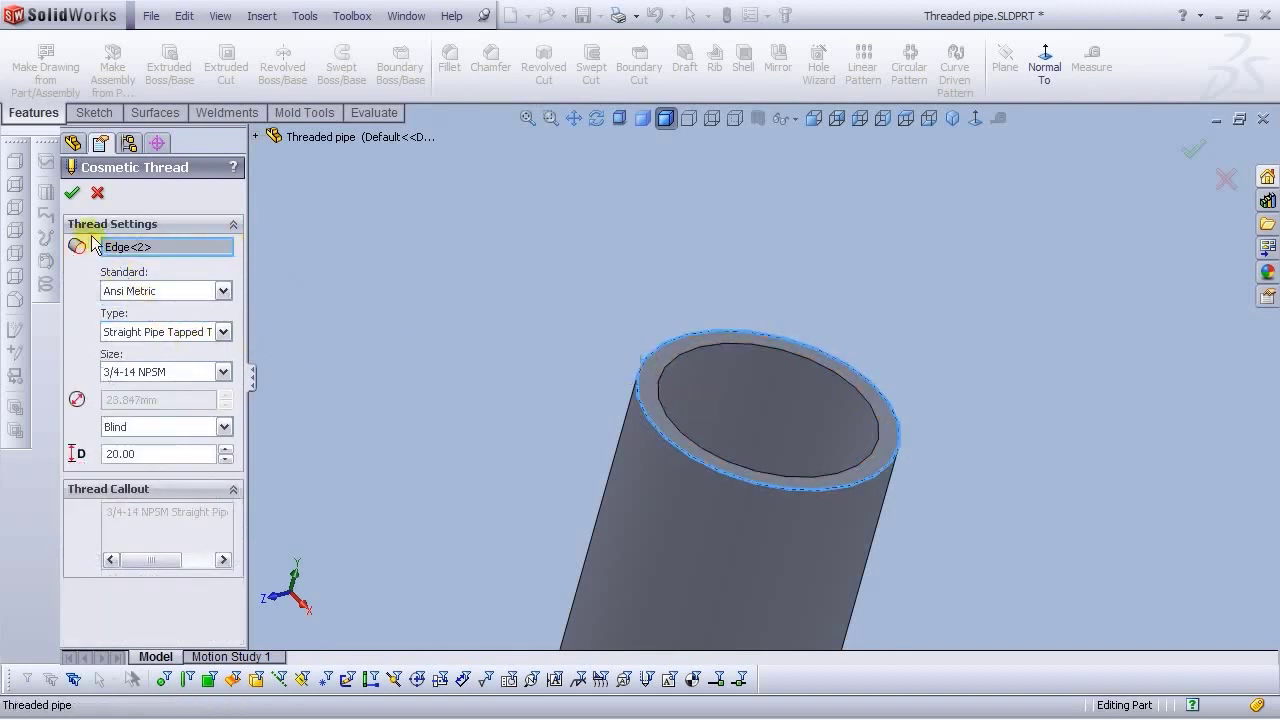
{"action": "left_click", "coordinate": [72, 192]}
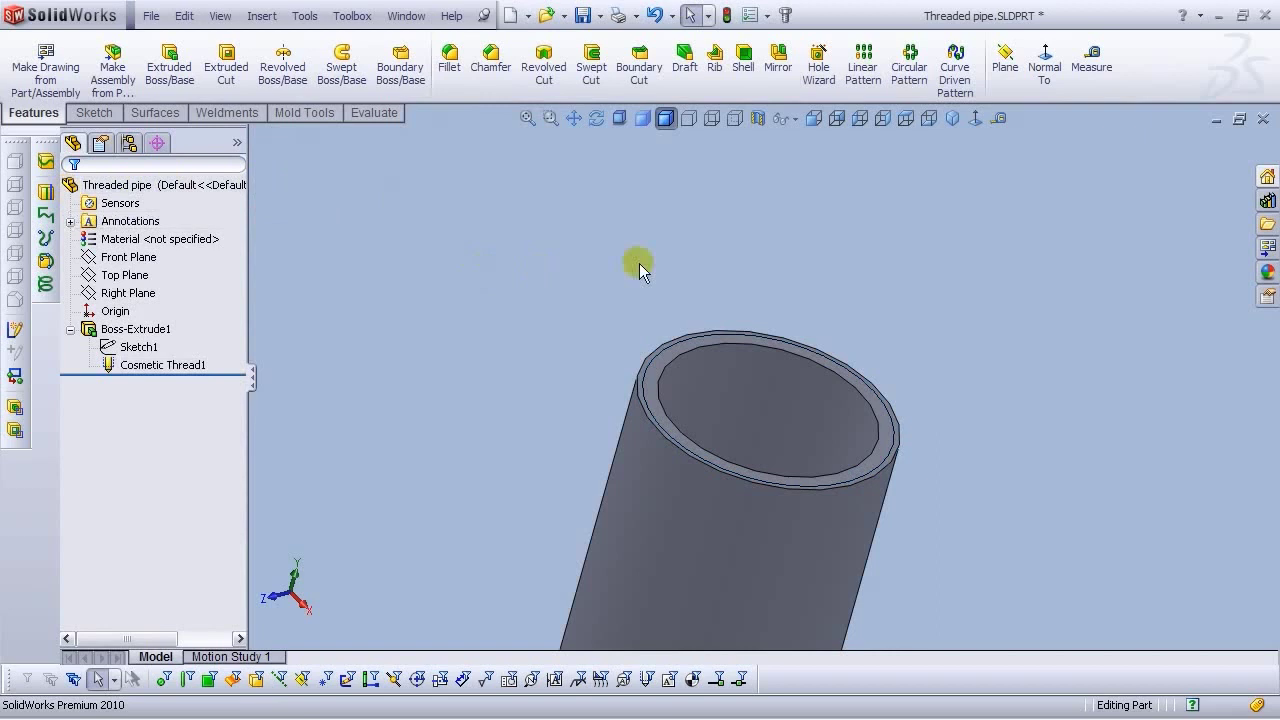
{"action": "scroll", "coordinate": [725, 354], "scroll_direction": "down", "scroll_amount": 5}
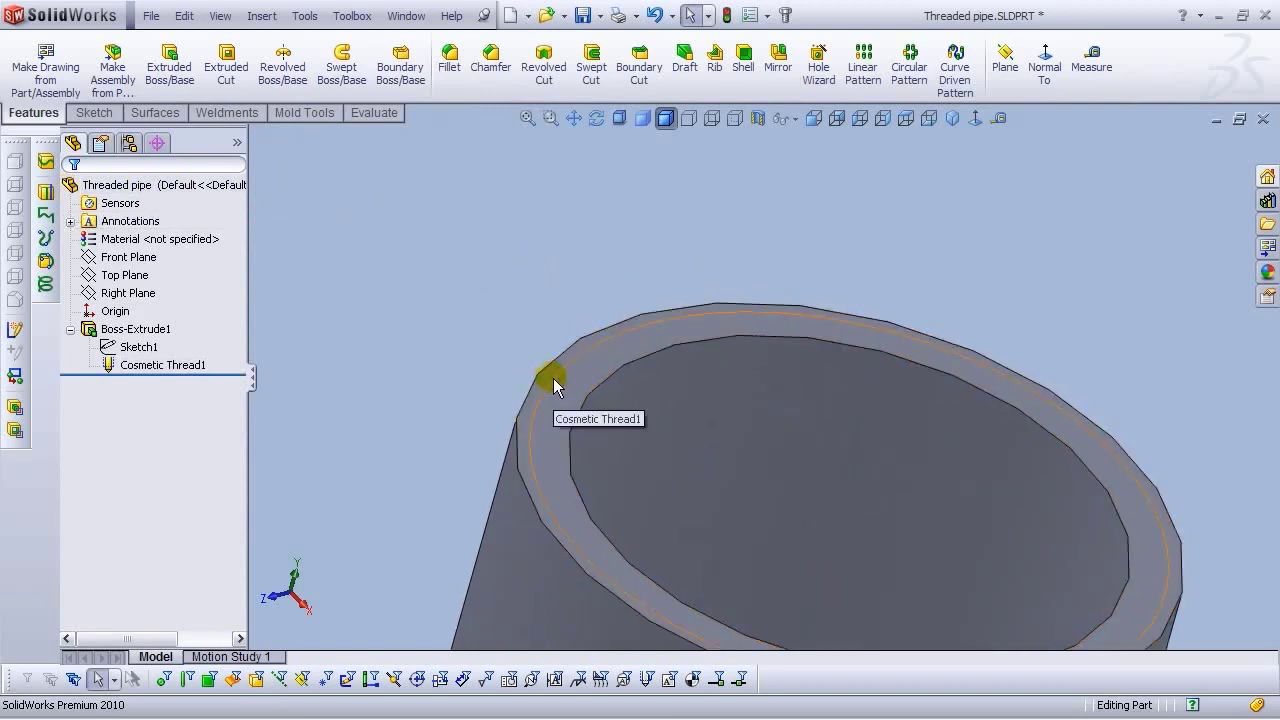
{"action": "left_click", "coordinate": [70, 329]}
Start a cosmetic thread on the outer circular edge of the pipe's opposite end
{"action": "scroll", "coordinate": [649, 418], "scroll_direction": "up", "scroll_amount": 10}
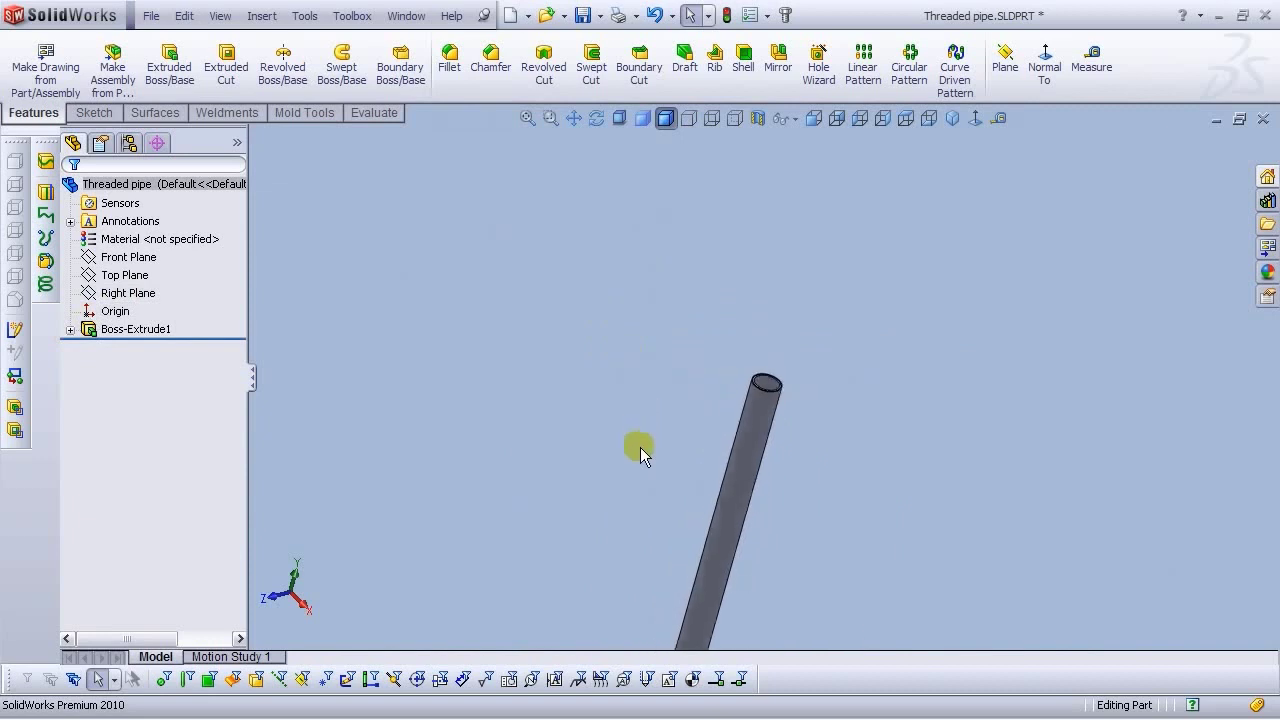
{"action": "scroll", "coordinate": [691, 500], "scroll_direction": "down", "scroll_amount": 6}
{"action": "middle_click_drag", "start_coordinate": [742, 439], "coordinate": [703, 230]}
{"action": "scroll", "coordinate": [599, 334], "scroll_direction": "down", "scroll_amount": 6}
{"action": "scroll", "coordinate": [599, 334], "scroll_direction": "down", "scroll_amount": 4}
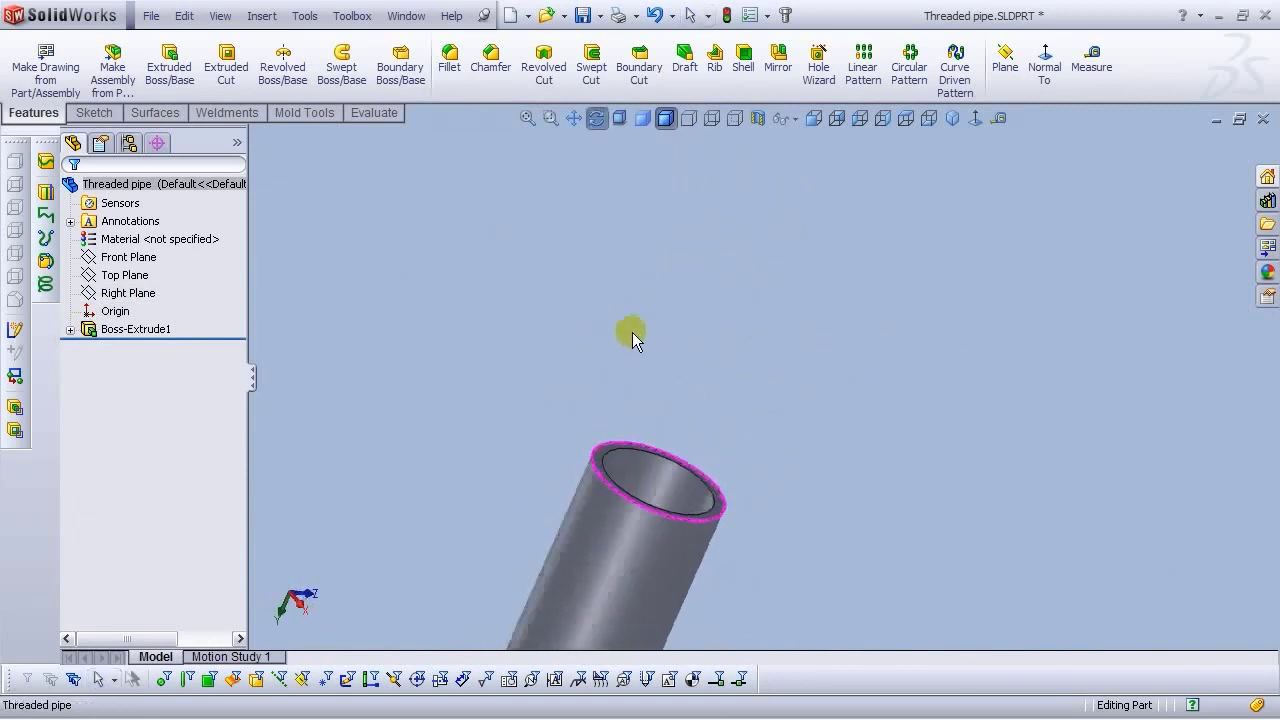
{"action": "scroll", "coordinate": [645, 517], "scroll_direction": "down", "scroll_amount": 4}
{"action": "mouse_move", "coordinate": [699, 429]}
{"action": "middle_mouse_down"}
{"action": "mouse_move", "coordinate": [746, 390]}
{"action": "mouse_move", "coordinate": [821, 200]}
{"action": "middle_mouse_up"}
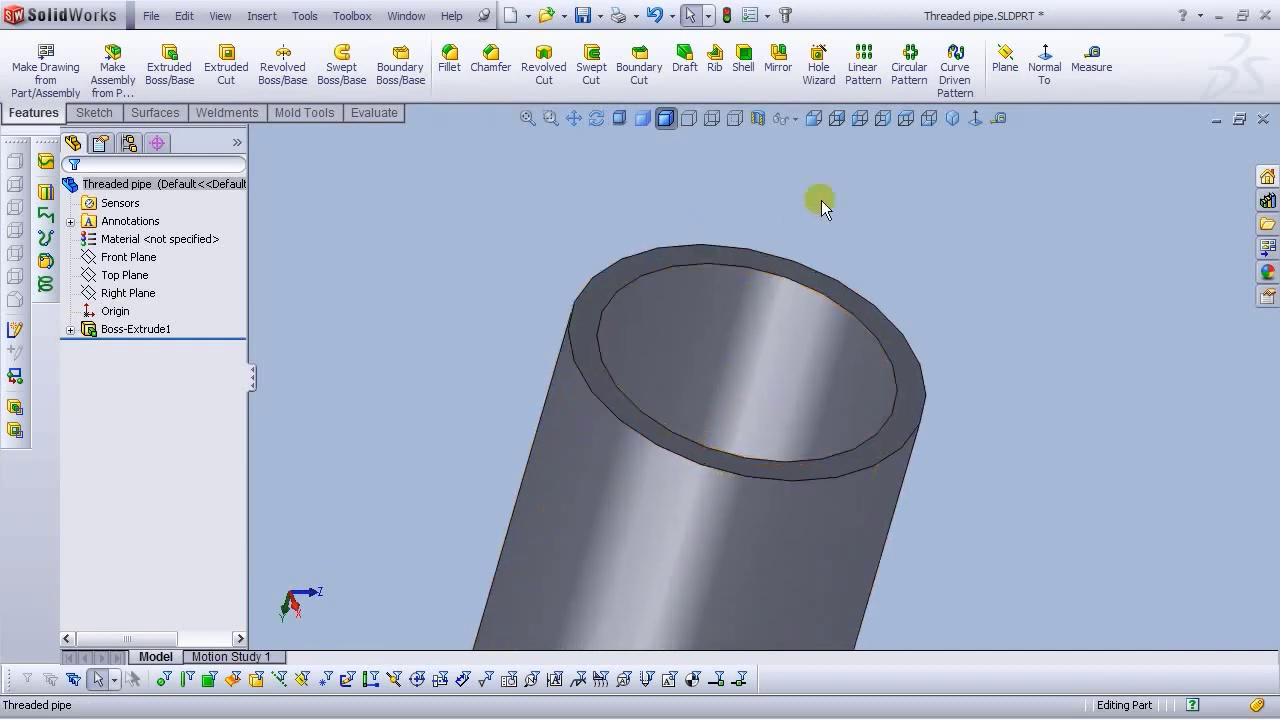
{"action": "left_click", "coordinate": [262, 16]}
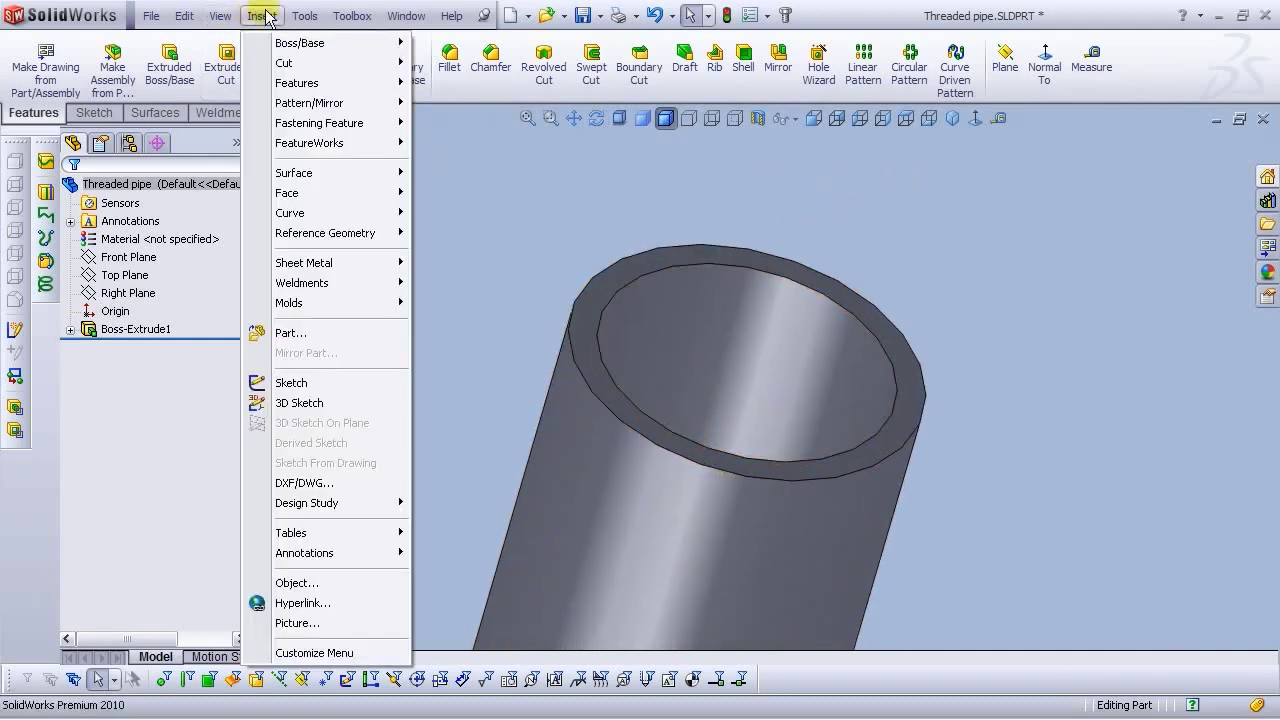
{"action": "mouse_move", "coordinate": [312, 555]}
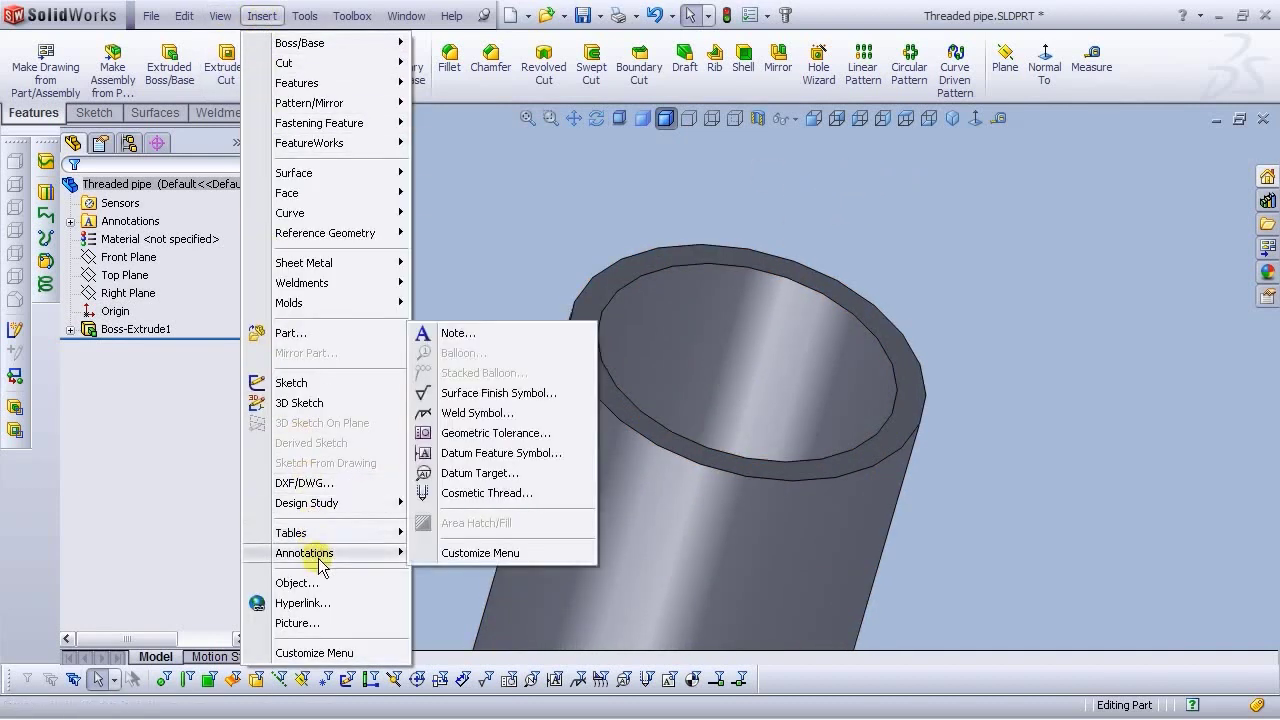
{"action": "left_click", "coordinate": [484, 494]}
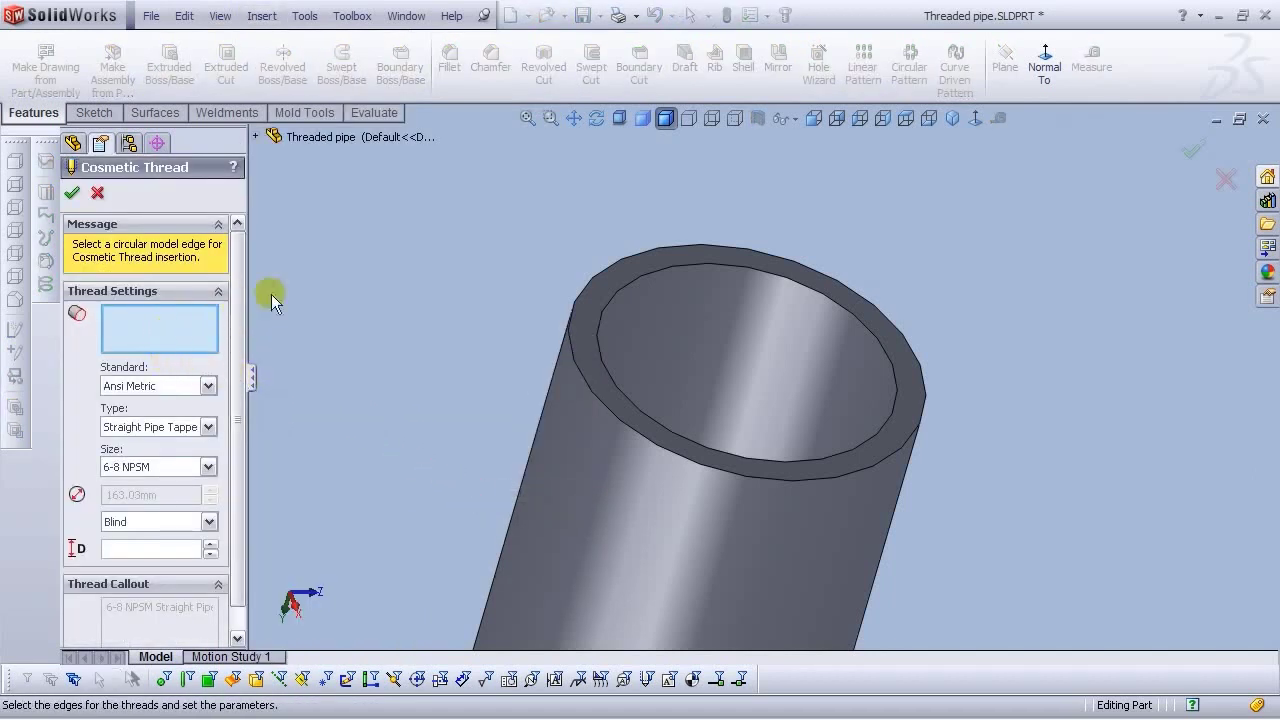
{"action": "left_click", "coordinate": [586, 281]}
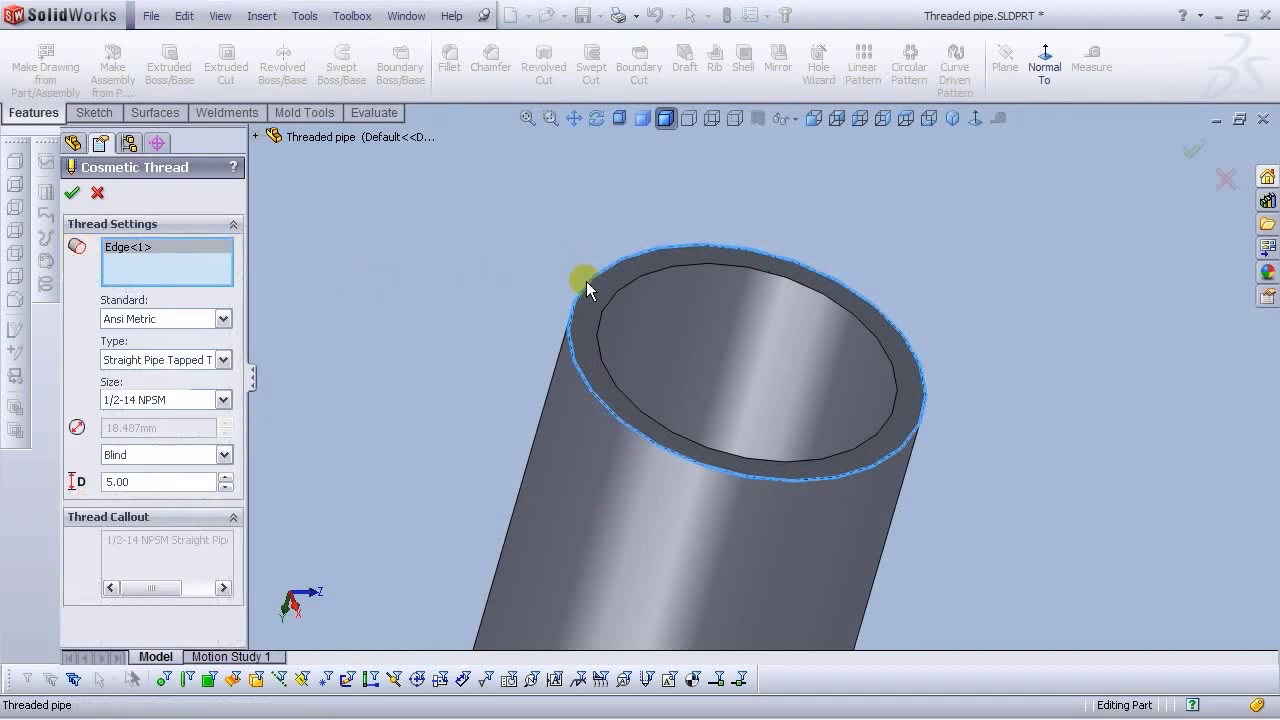
Clear the new thread's edge, try the 3/4-14 NPSM size and reselect the outer circular edge of the pipe end
{"action": "left_click", "coordinate": [152, 360]}
{"action": "left_click", "coordinate": [163, 405]}
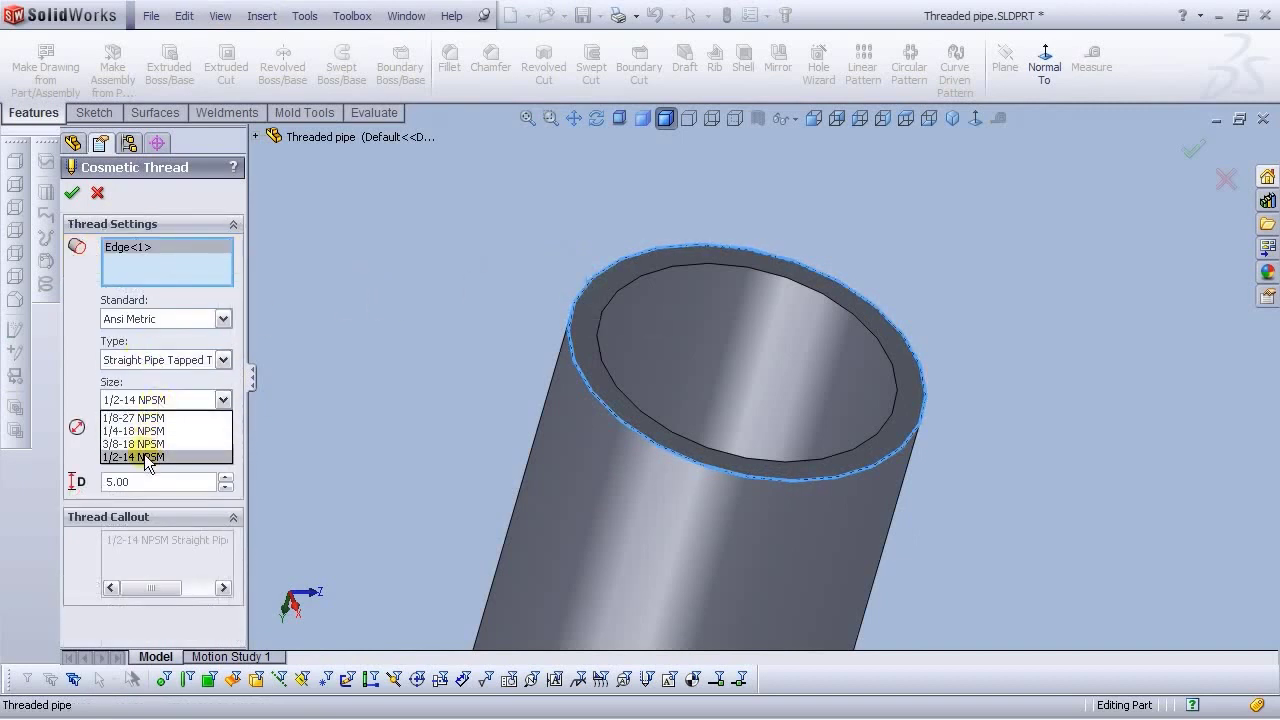
{"action": "left_click", "coordinate": [121, 250]}
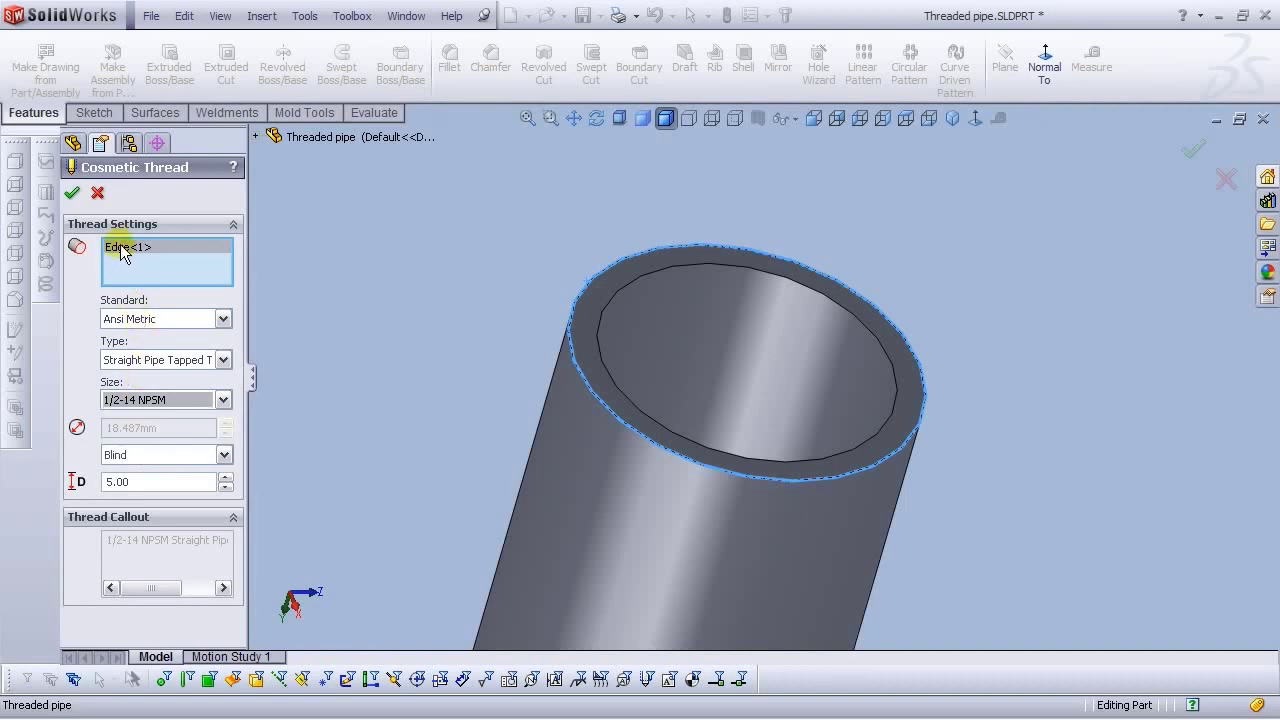
{"action": "key", "text": "Delete"}
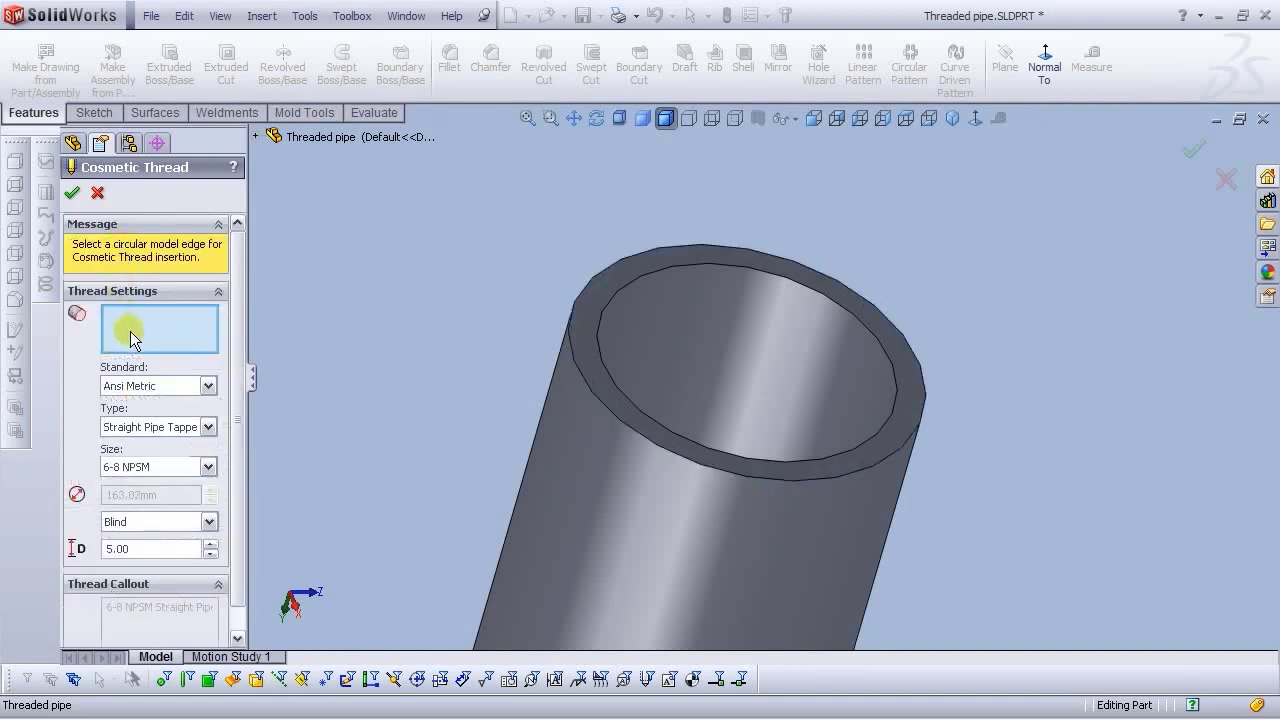
{"action": "left_click", "coordinate": [135, 466]}
{"action": "left_click", "coordinate": [127, 536]}
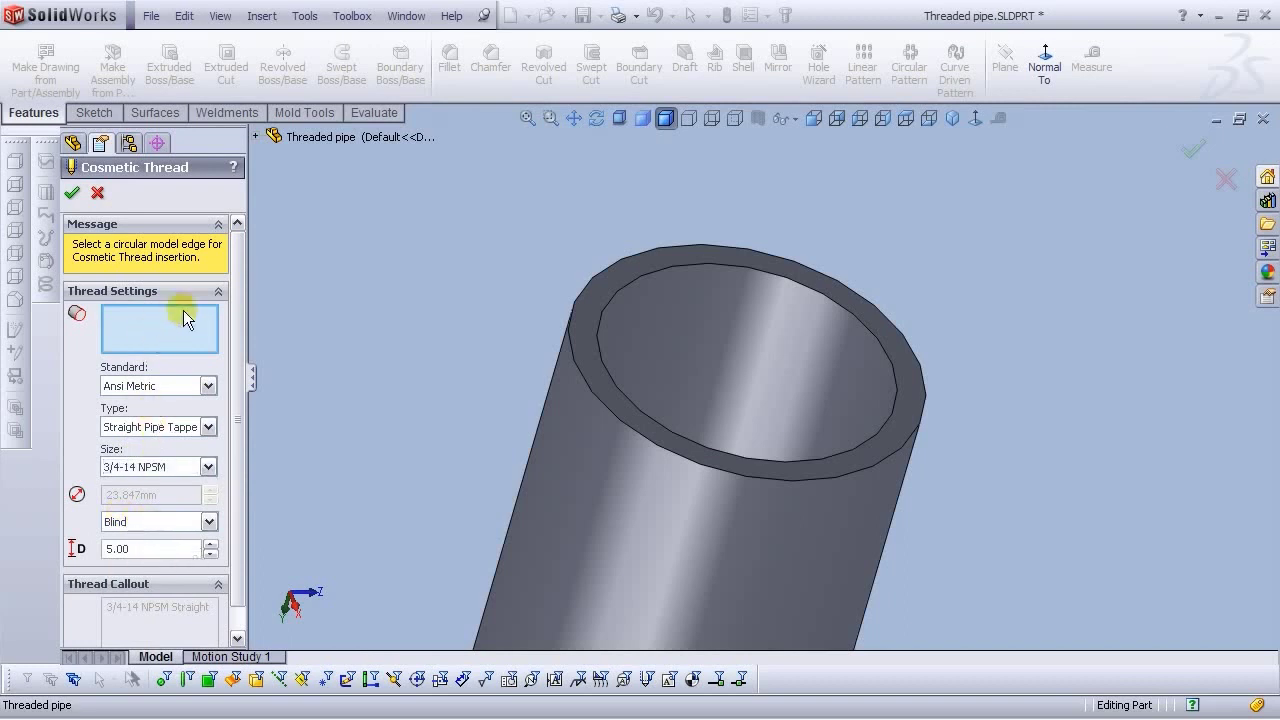
{"action": "left_click", "coordinate": [572, 311]}
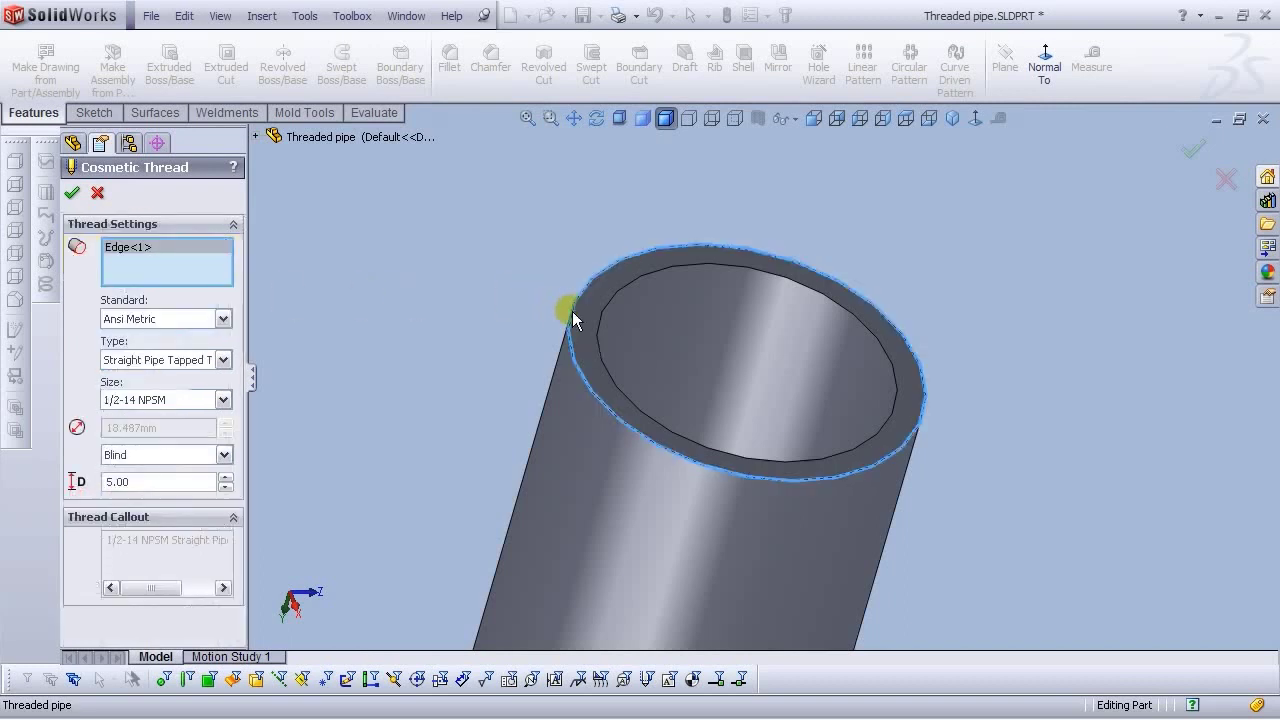
{"action": "left_click", "coordinate": [223, 400]}
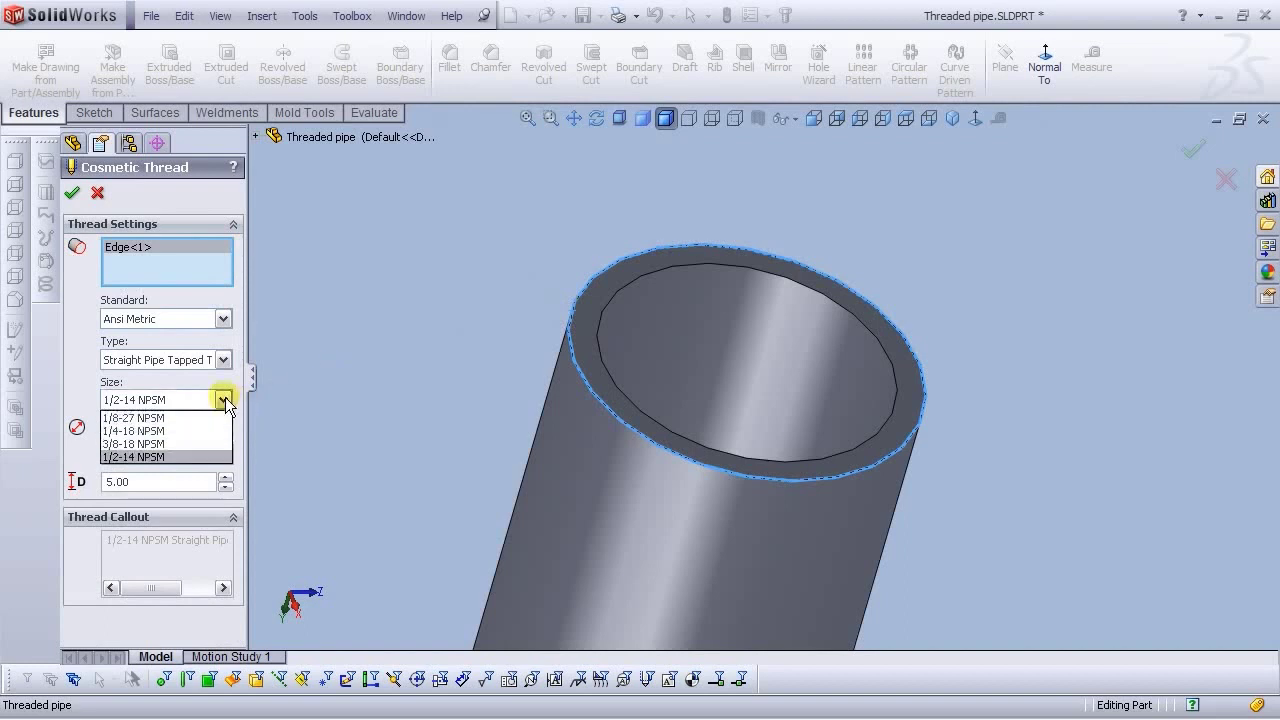
{"action": "left_click", "coordinate": [224, 400]}
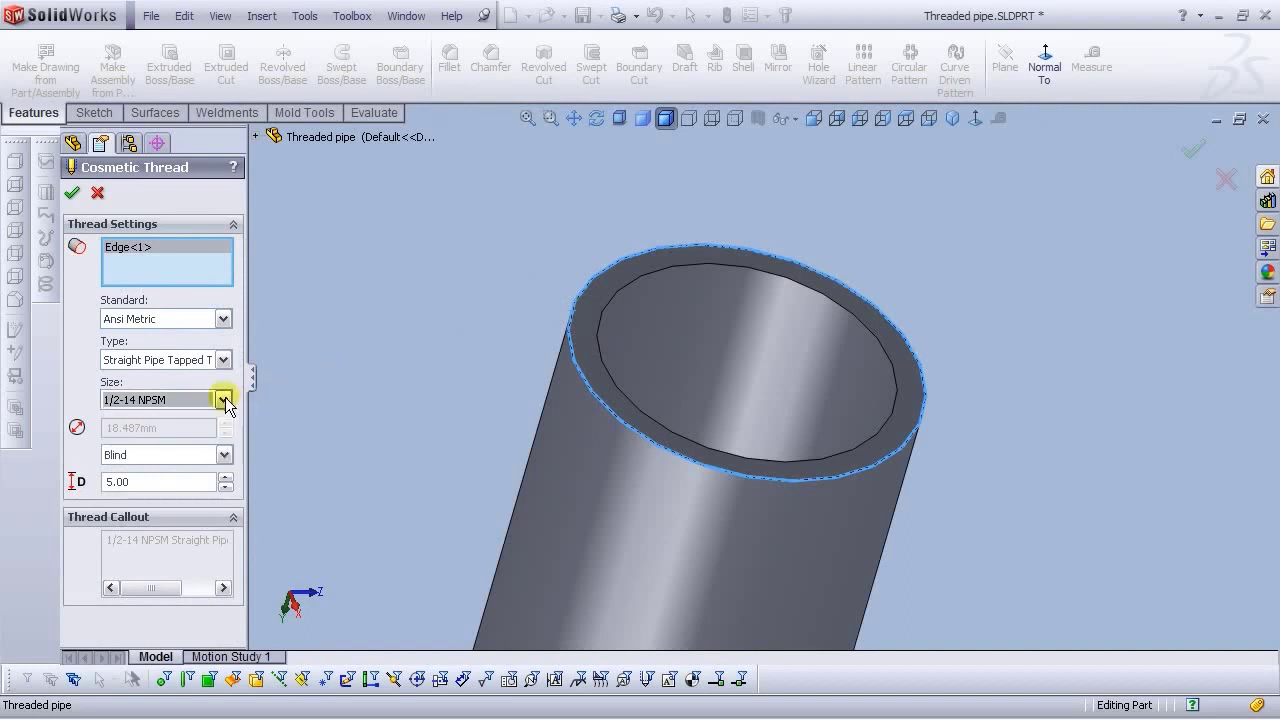
Clear the thread's edge again and set a 15 mm blind depth with the 3/4-14 NPSM size
{"action": "left_click", "coordinate": [110, 250]}
{"action": "key", "text": "Delete"}
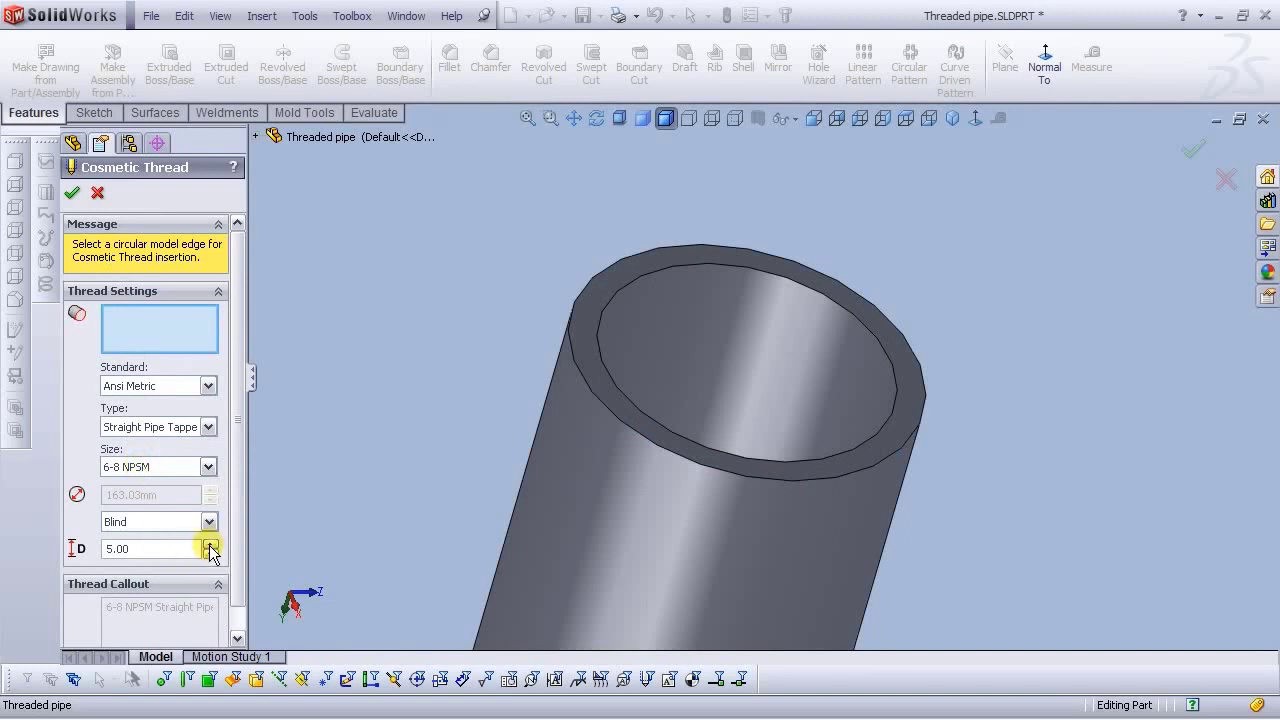
{"action": "scroll", "coordinate": [231, 499], "scroll_direction": "down", "scroll_amount": 1}
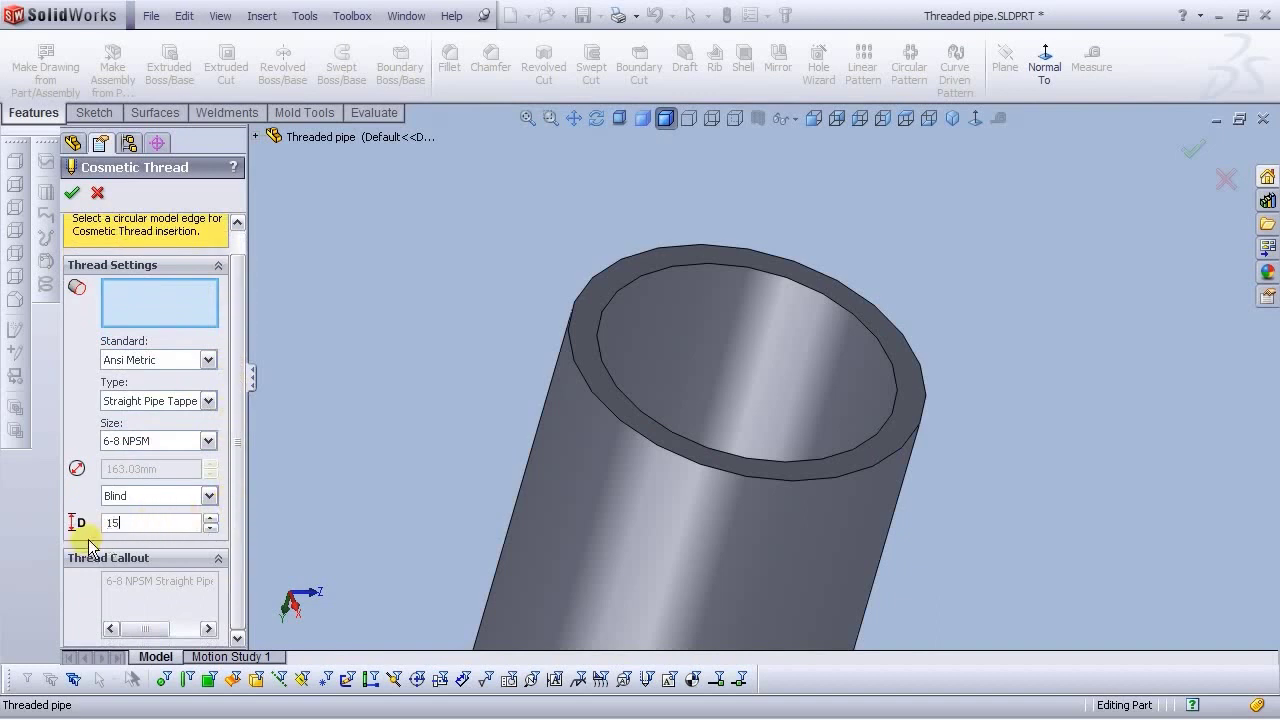
{"action": "left_click", "coordinate": [152, 359]}
{"action": "left_click", "coordinate": [152, 359]}
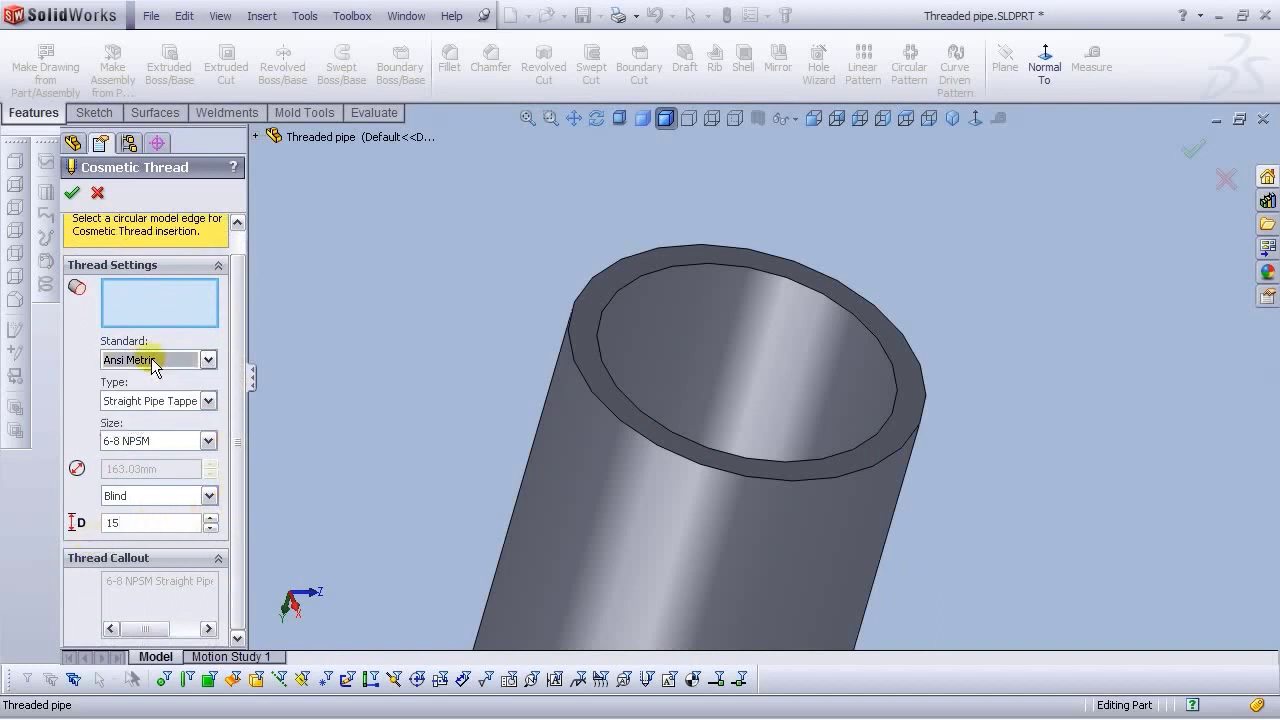
{"action": "left_click", "coordinate": [135, 441]}
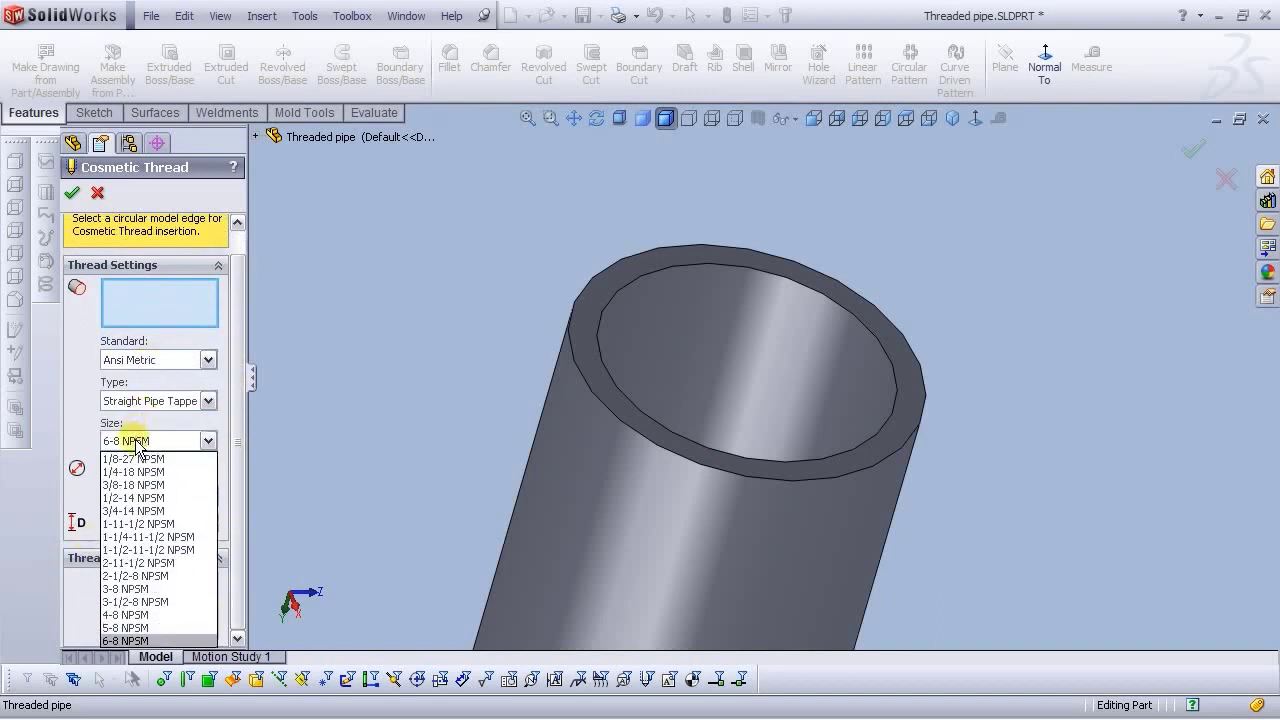
{"action": "left_click", "coordinate": [128, 511]}
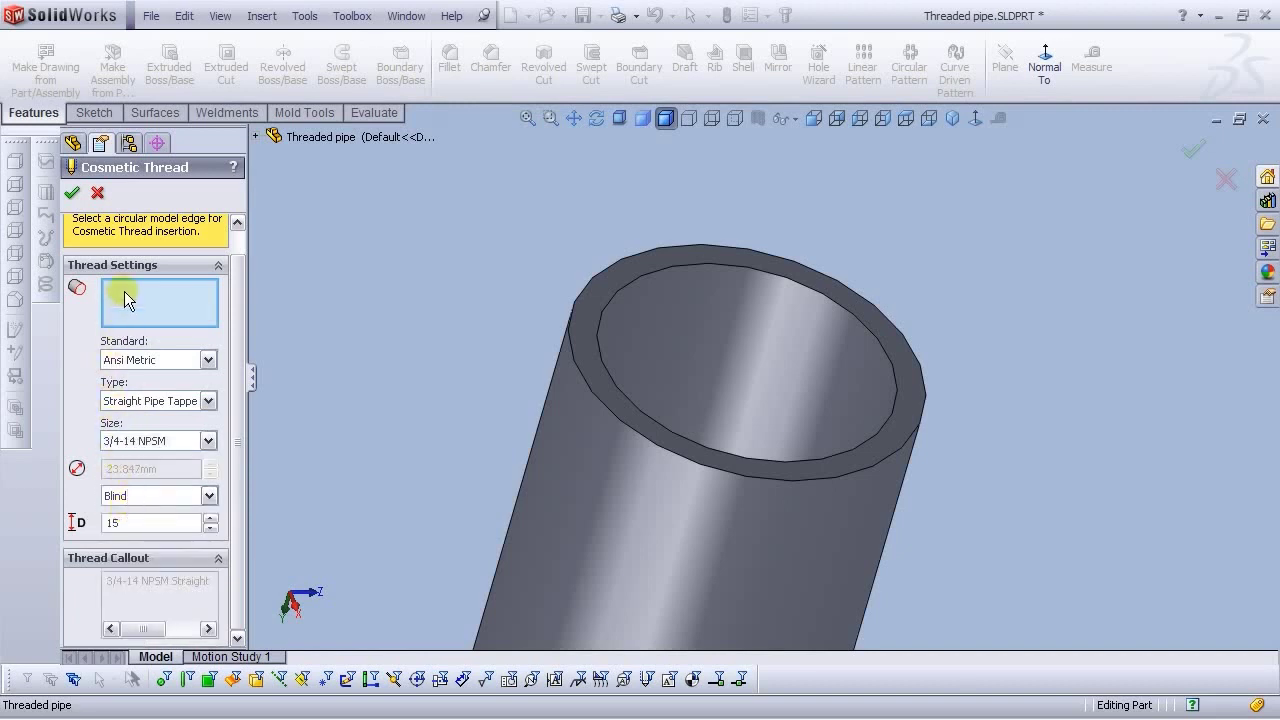
Reselect the outer circular edge of the pipe end, check the available sizes and apply the cosmetic thread
{"action": "left_click", "coordinate": [580, 289]}
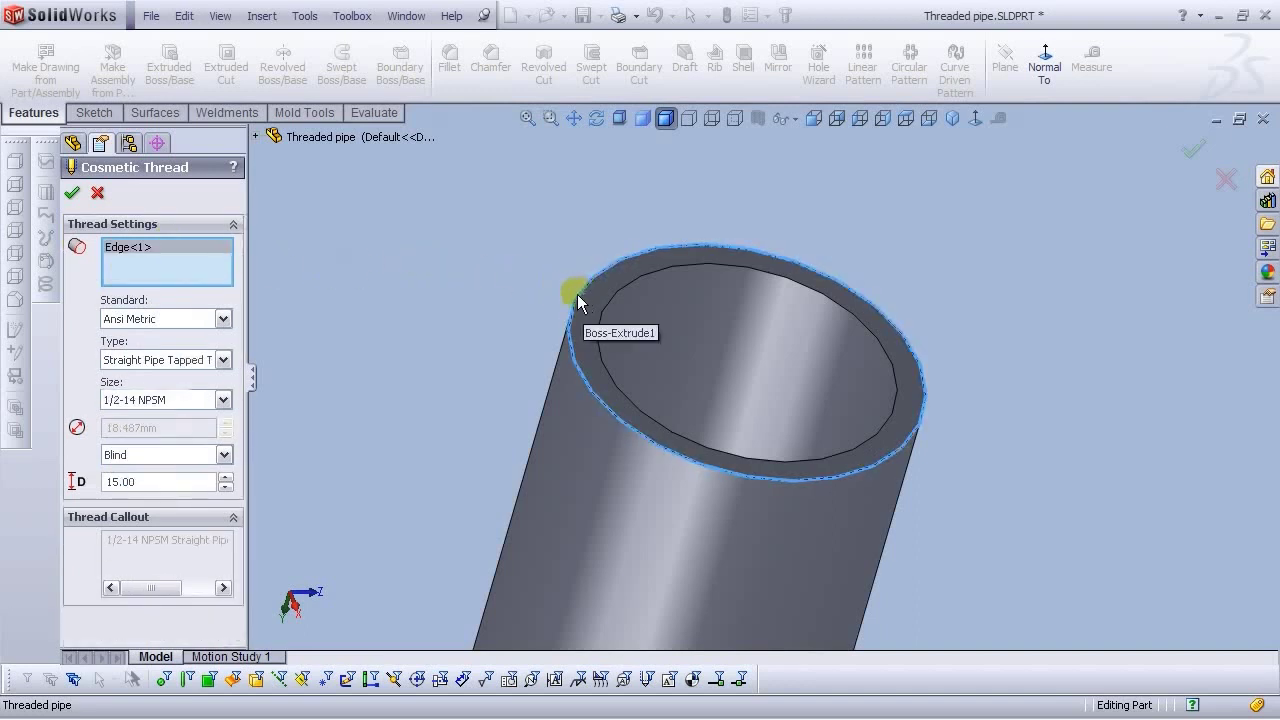
{"action": "left_click", "coordinate": [222, 400]}
{"action": "left_click", "coordinate": [222, 404]}
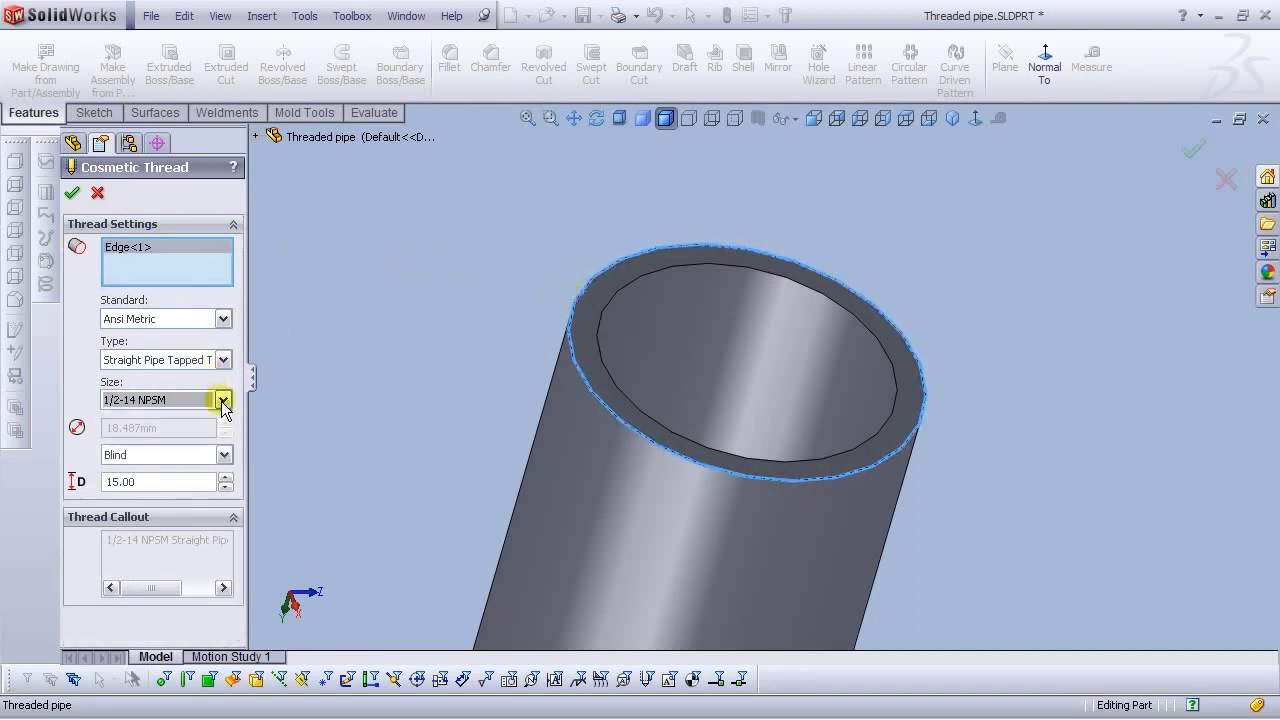
{"action": "left_click", "coordinate": [72, 192]}
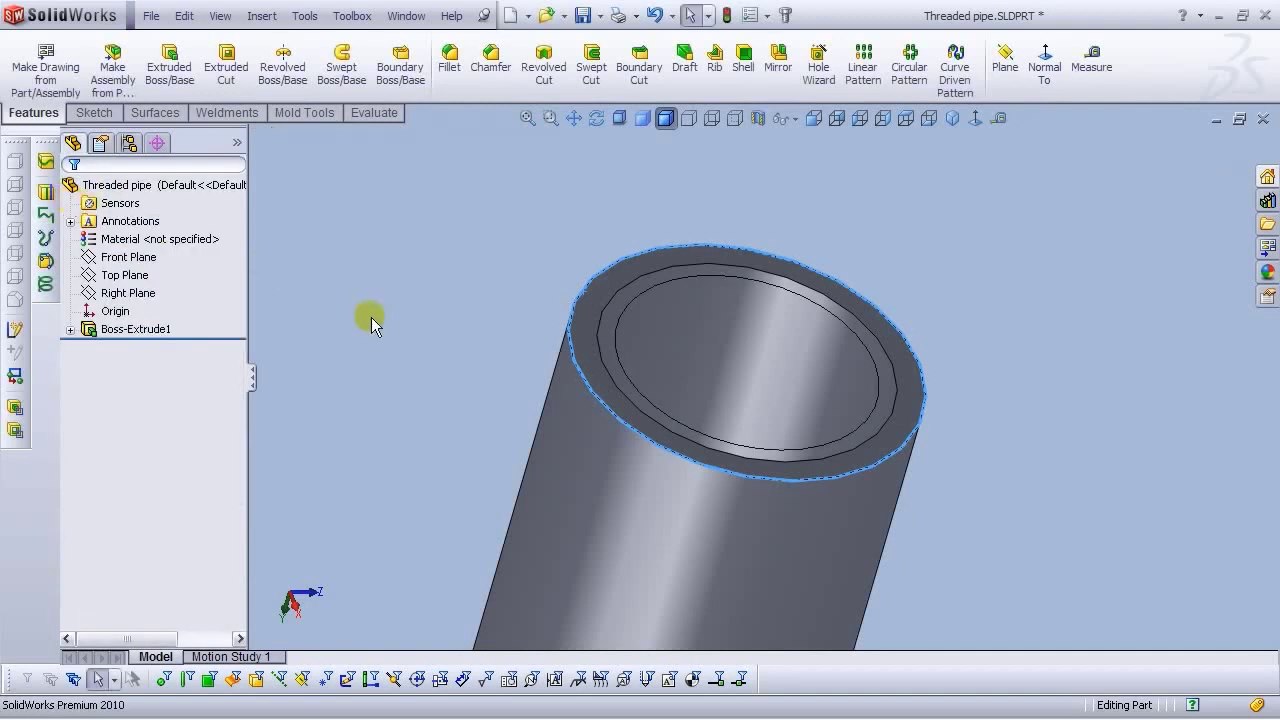
Open the second cosmetic thread under the pipe's extrusion for editing and review its available sizes
{"action": "left_click", "coordinate": [70, 329]}
{"action": "left_click", "coordinate": [136, 384]}
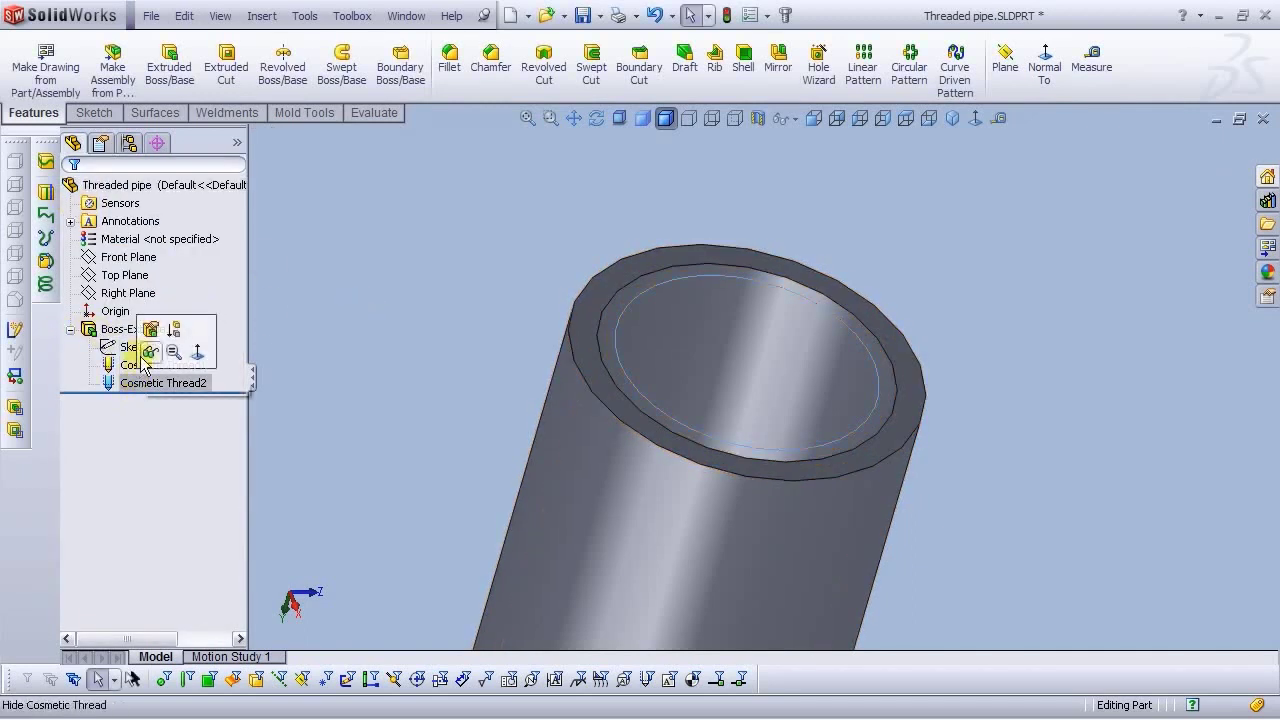
{"action": "left_click", "coordinate": [150, 330]}
{"action": "left_click", "coordinate": [193, 372]}
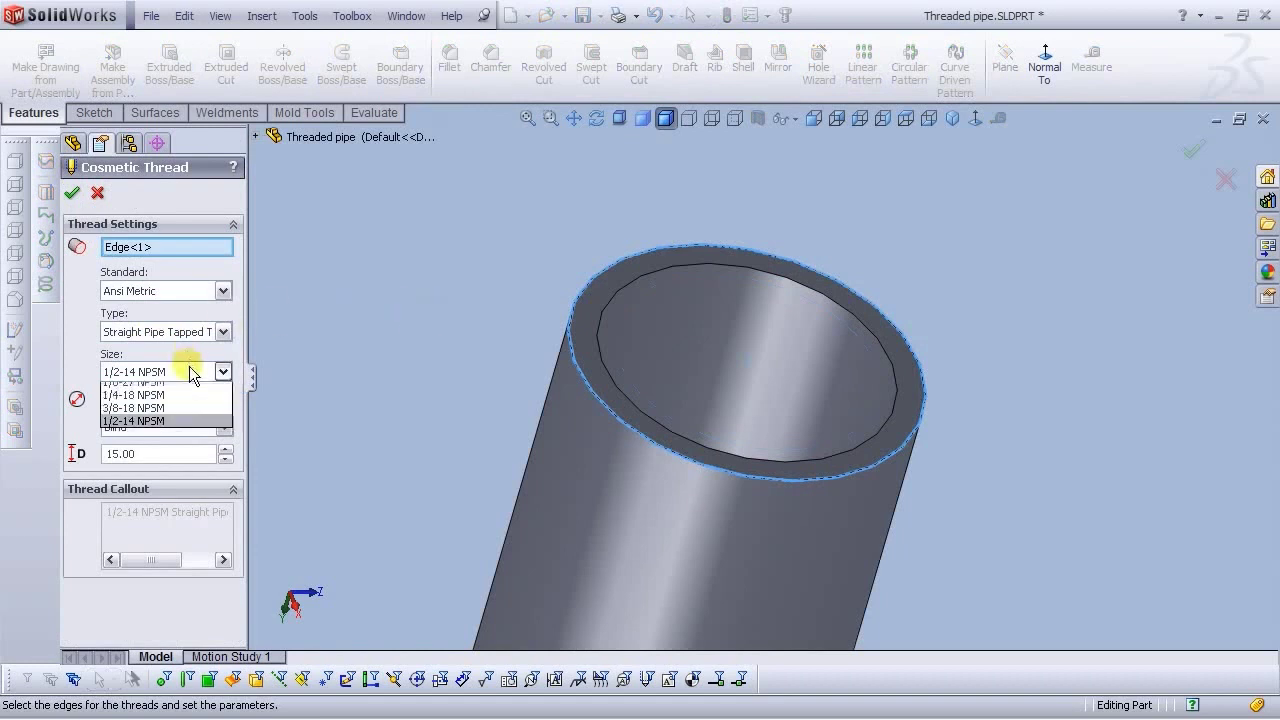
{"action": "left_click", "coordinate": [189, 369]}
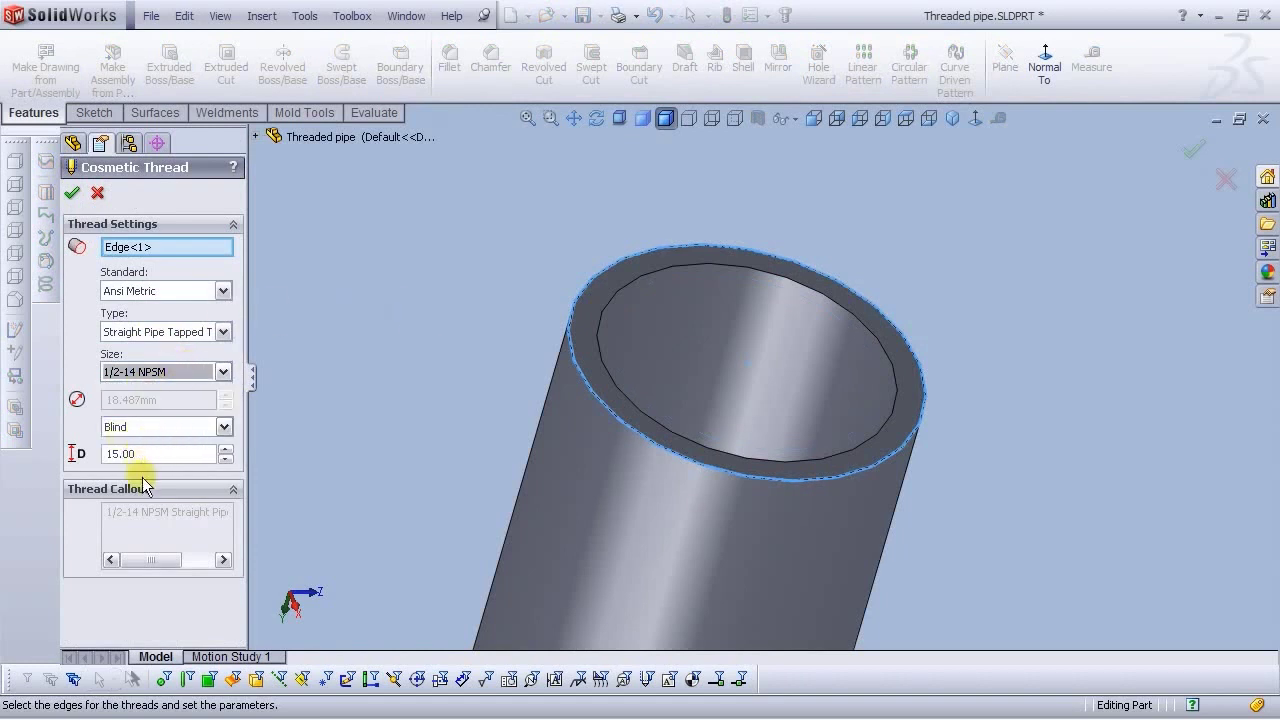
Replace the second thread's edge with the same outer circular edge after trying the 3/4-14 NPSM size, and recheck the available sizes
{"action": "left_click", "coordinate": [140, 247]}
{"action": "key", "text": "Delete"}
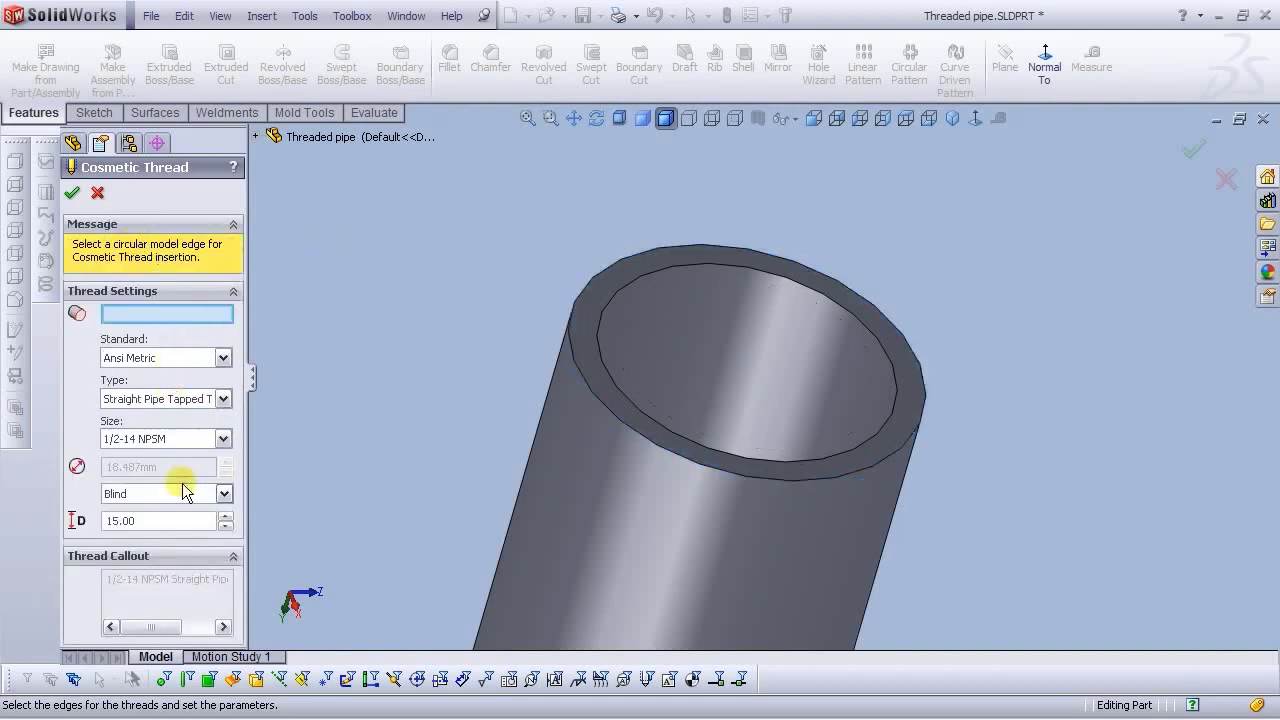
{"action": "left_click", "coordinate": [171, 438]}
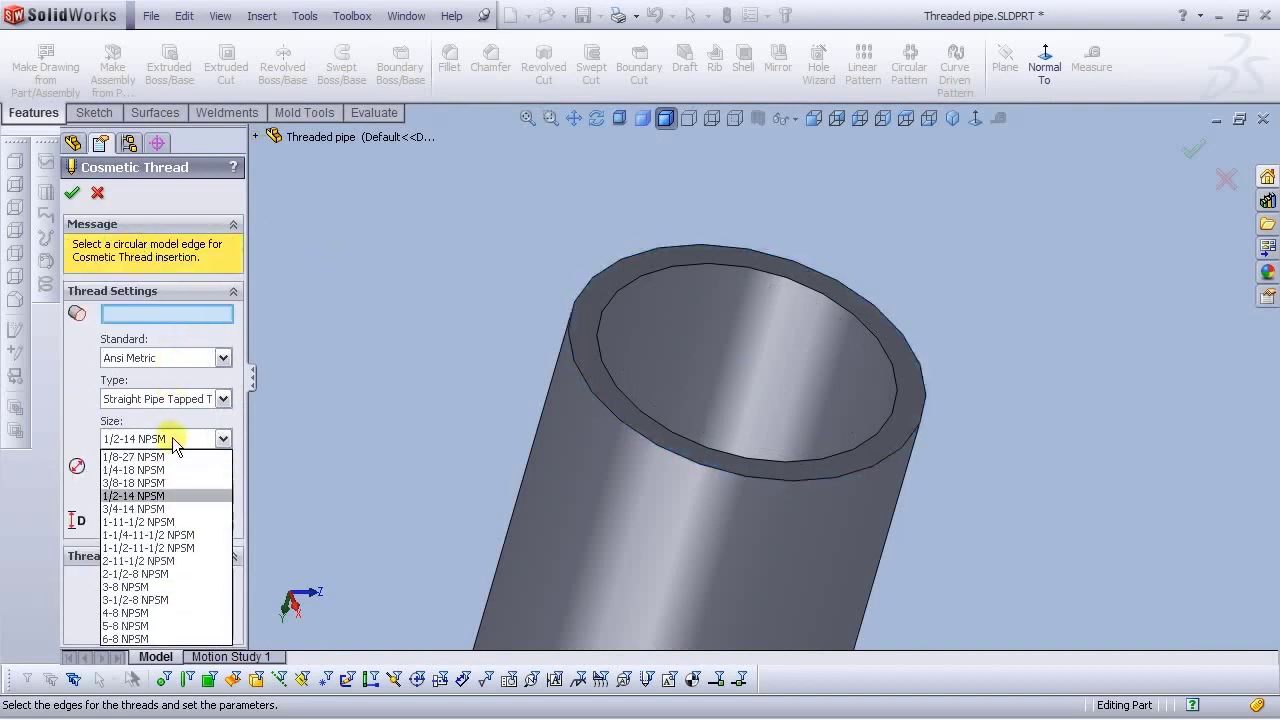
{"action": "left_click", "coordinate": [125, 509]}
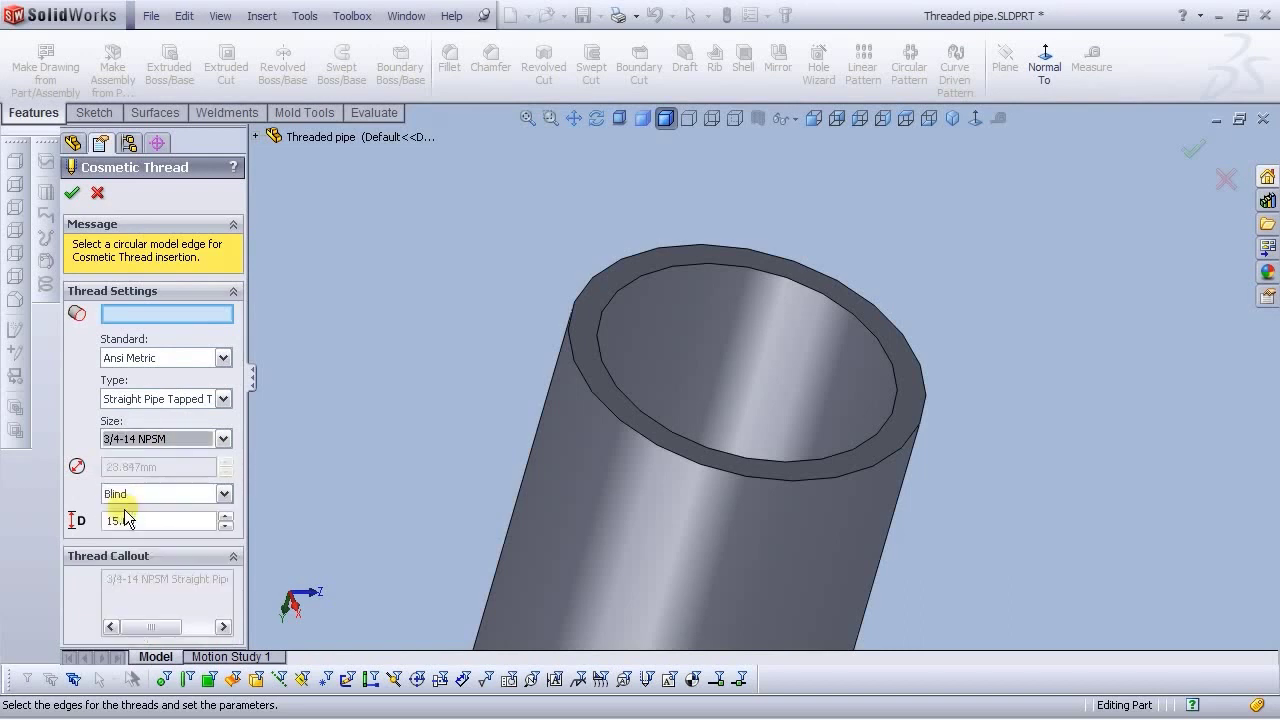
{"action": "left_click", "coordinate": [135, 357]}
{"action": "left_click", "coordinate": [137, 322]}
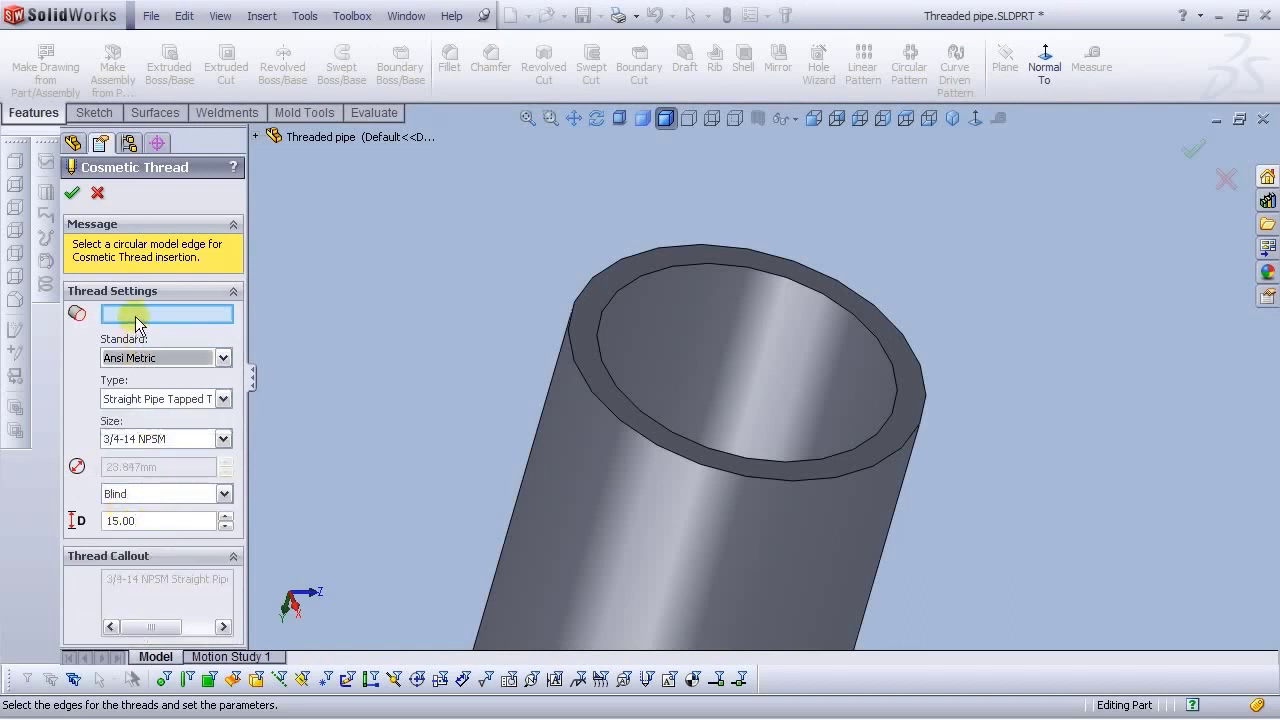
{"action": "left_click", "coordinate": [580, 293]}
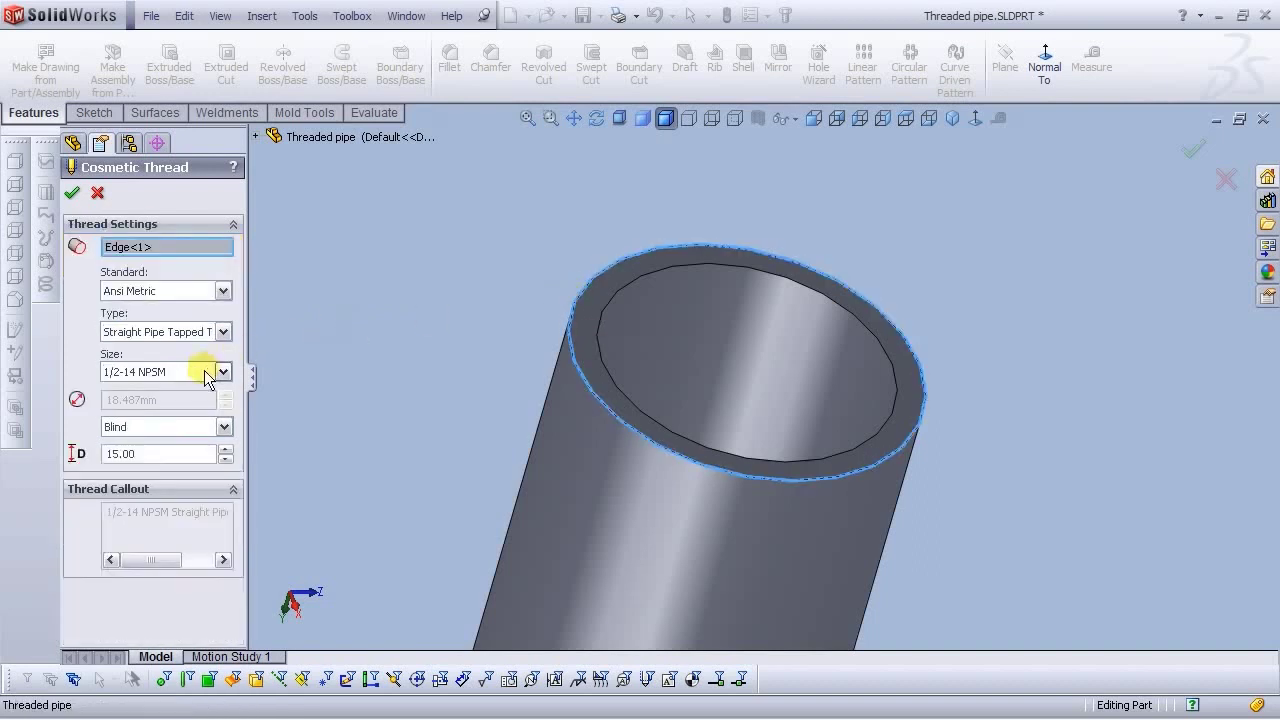
{"action": "left_click", "coordinate": [207, 373]}
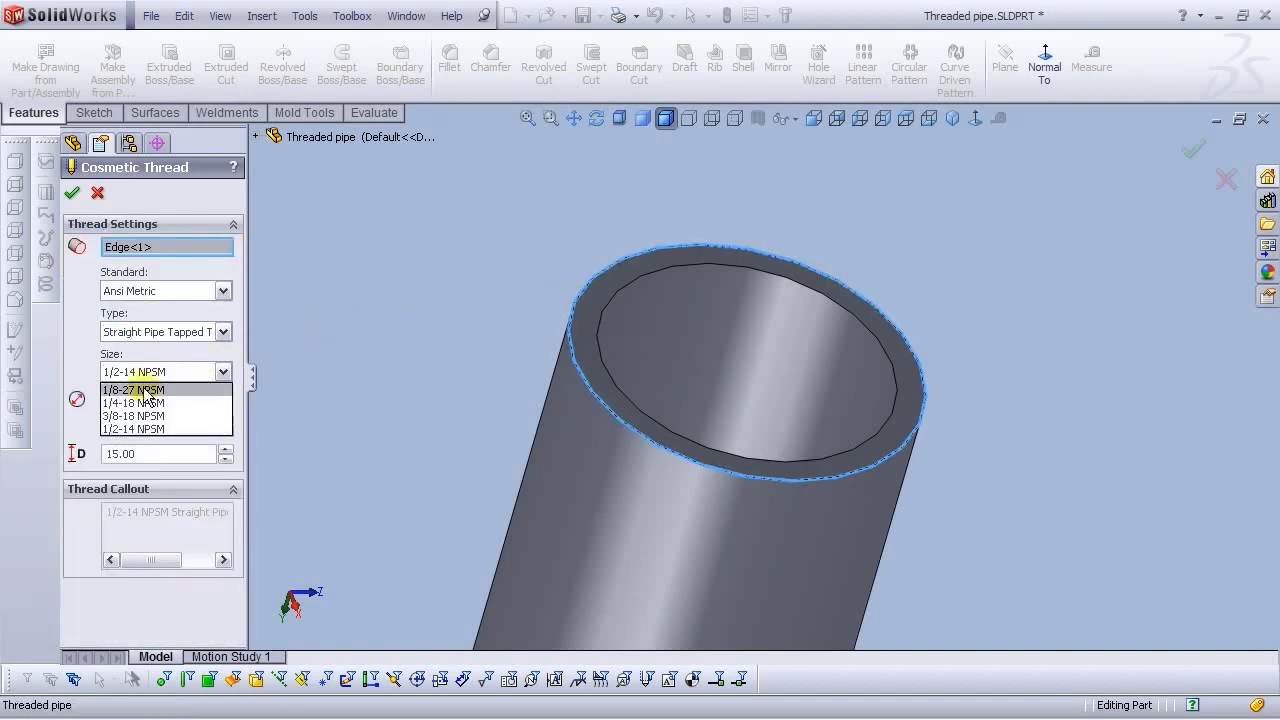
{"action": "left_click", "coordinate": [205, 428]}
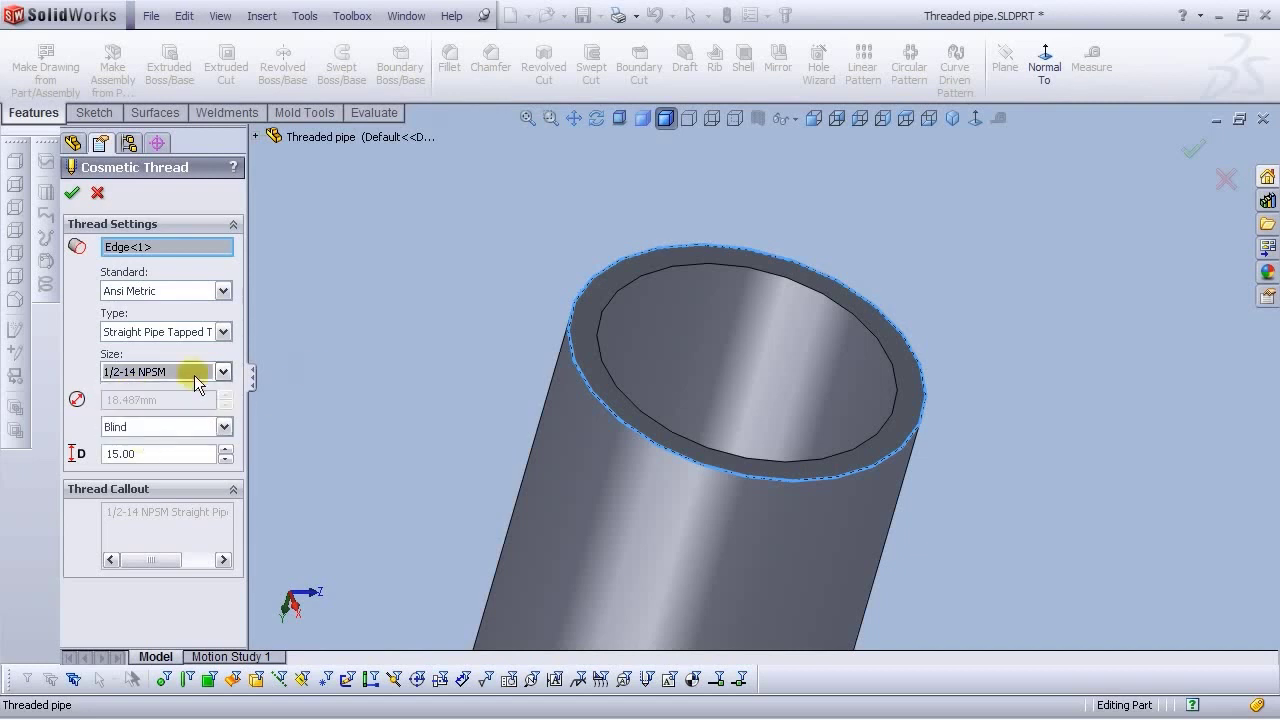
Set a 5 mm blind depth, clear the edge, try the 3/4-14 NPSM size and reselect the pipe end's outer circular edge
{"action": "left_click", "coordinate": [226, 449]}
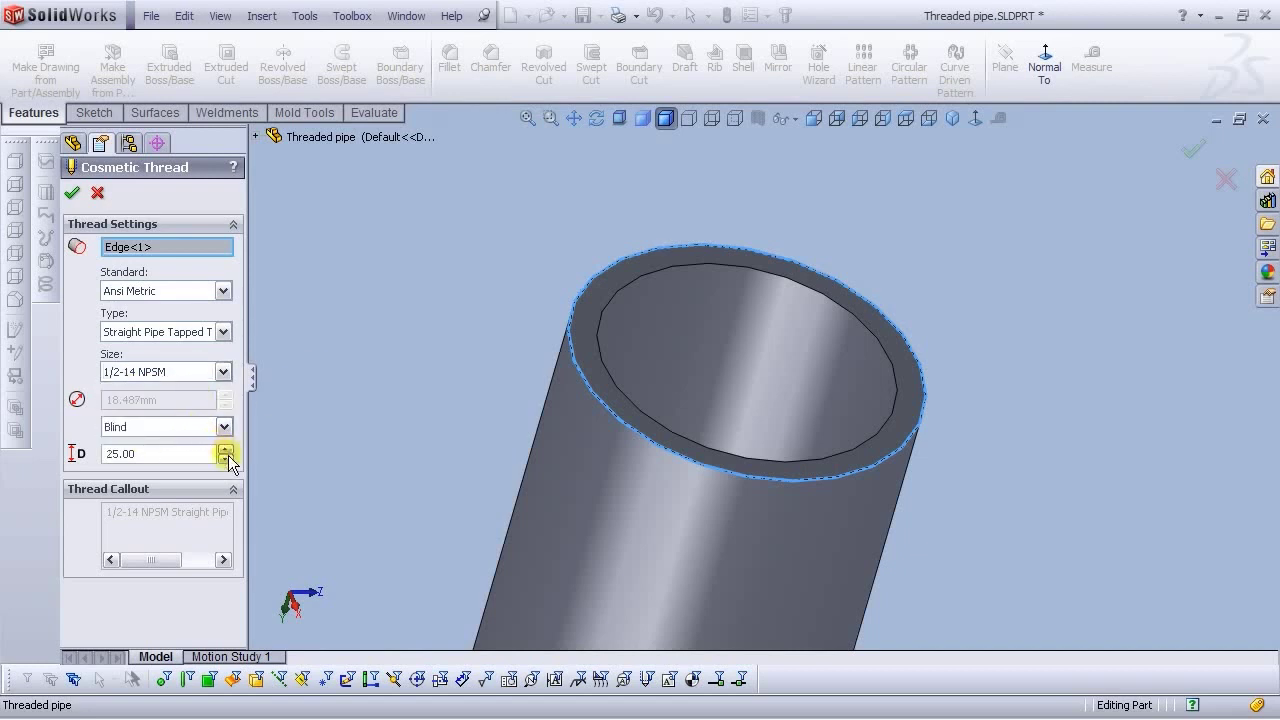
{"action": "left_click", "coordinate": [182, 372]}
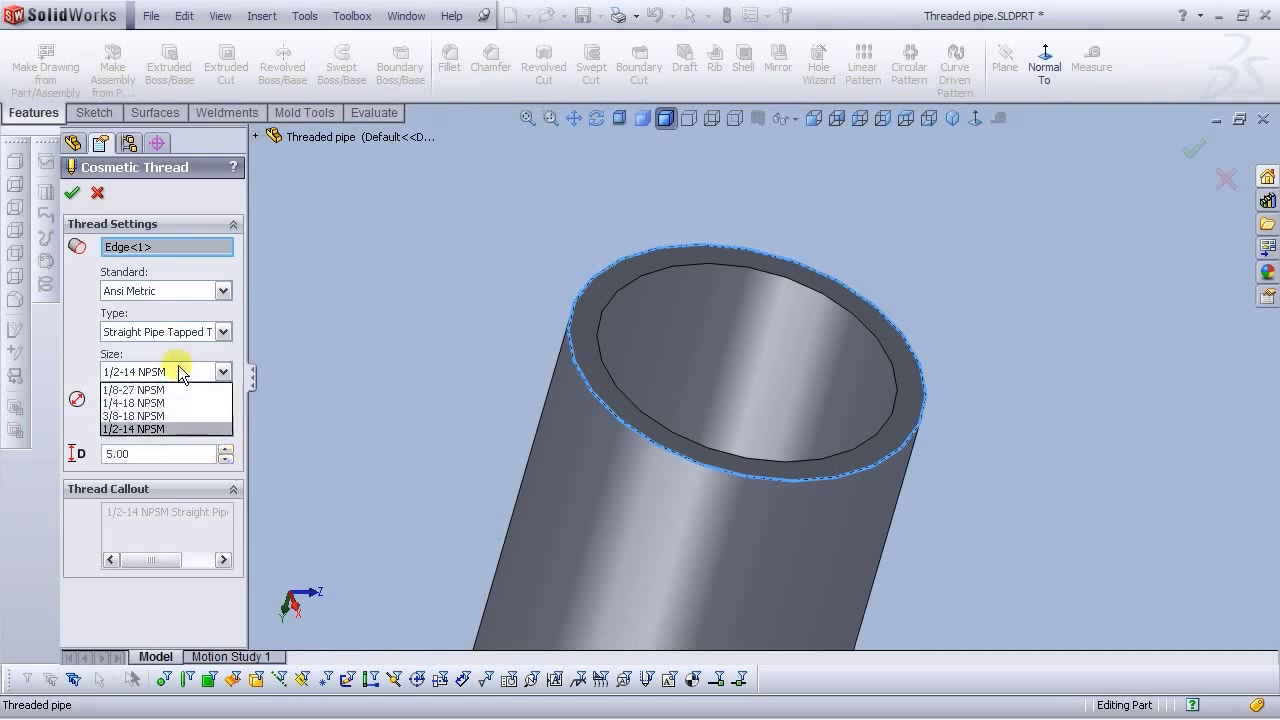
{"action": "left_click", "coordinate": [179, 368]}
{"action": "left_click", "coordinate": [135, 246]}
{"action": "key", "text": "Delete"}
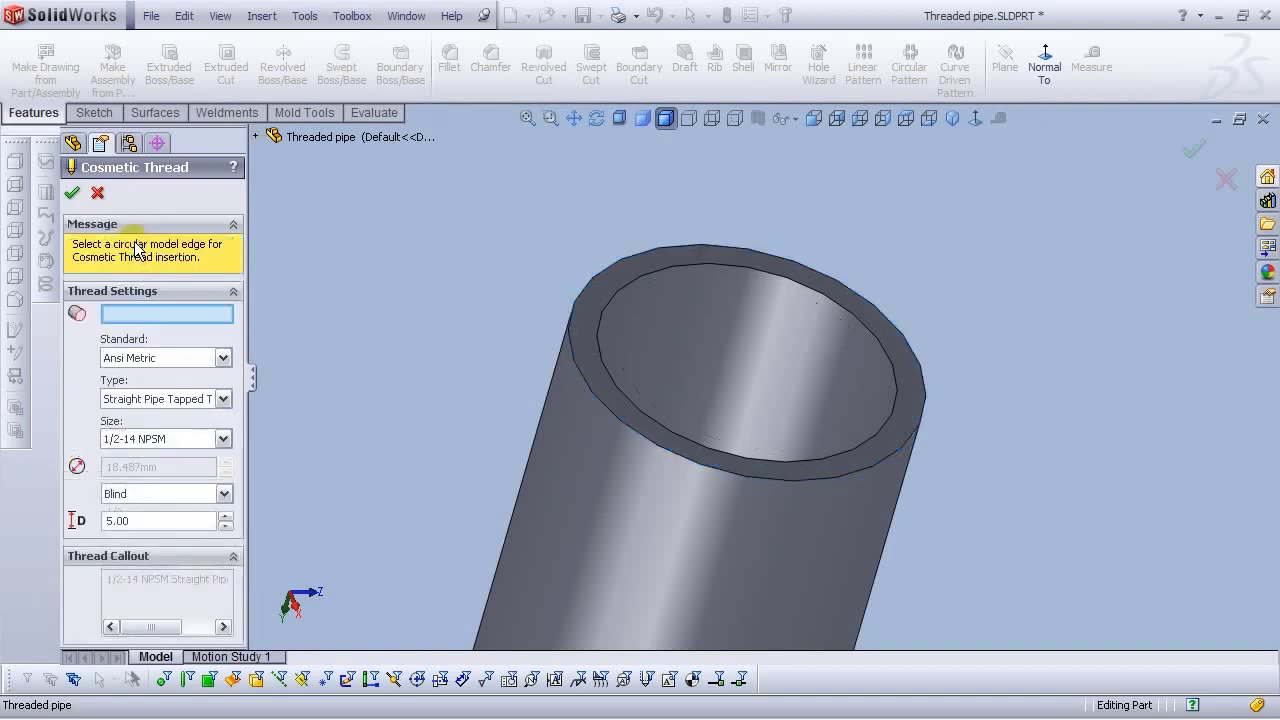
{"action": "left_click", "coordinate": [138, 442]}
{"action": "left_click", "coordinate": [133, 516]}
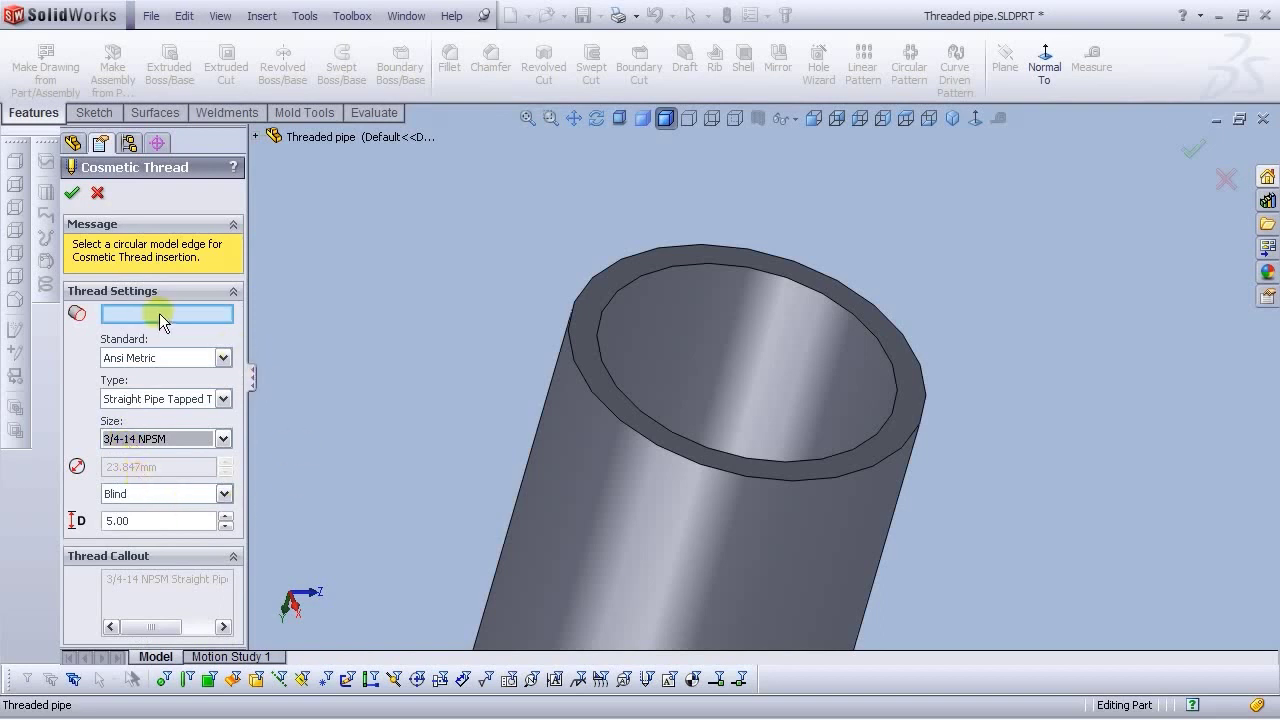
{"action": "left_click", "coordinate": [572, 311]}
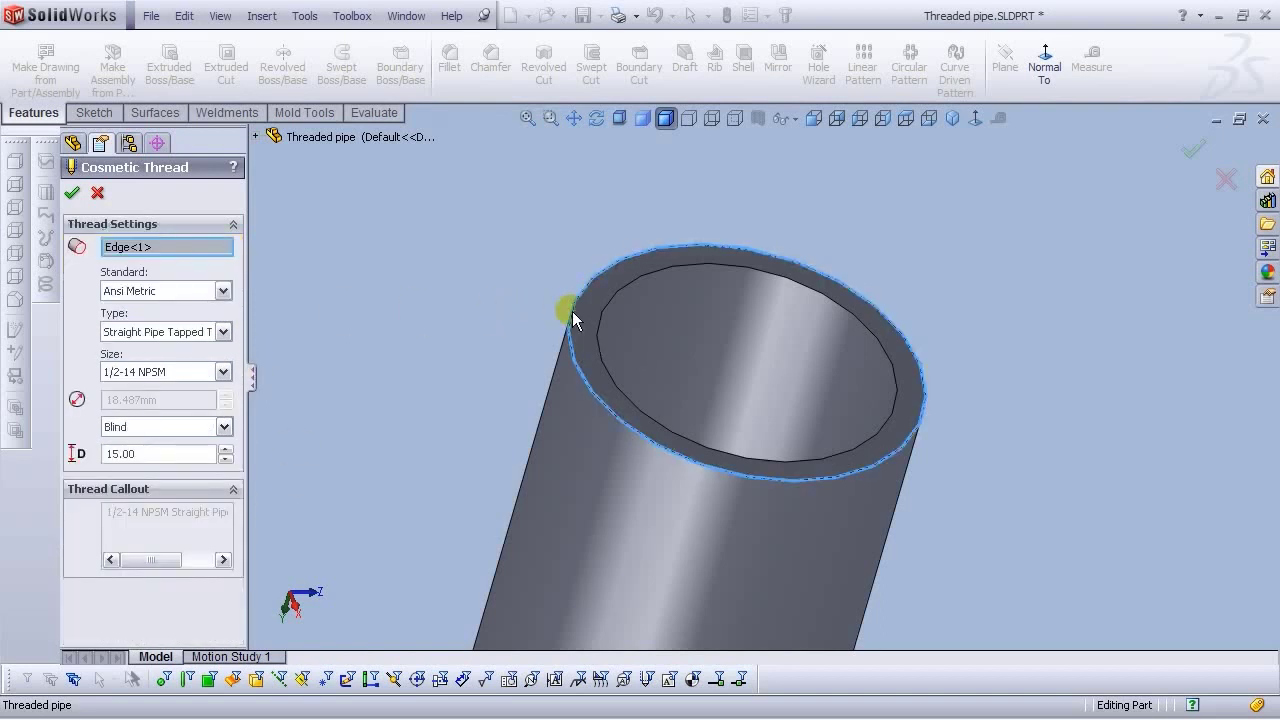
Set the second cosmetic thread's size to 3/8-18 NPSM and apply it
{"action": "left_click", "coordinate": [217, 372]}
{"action": "left_click", "coordinate": [140, 405]}
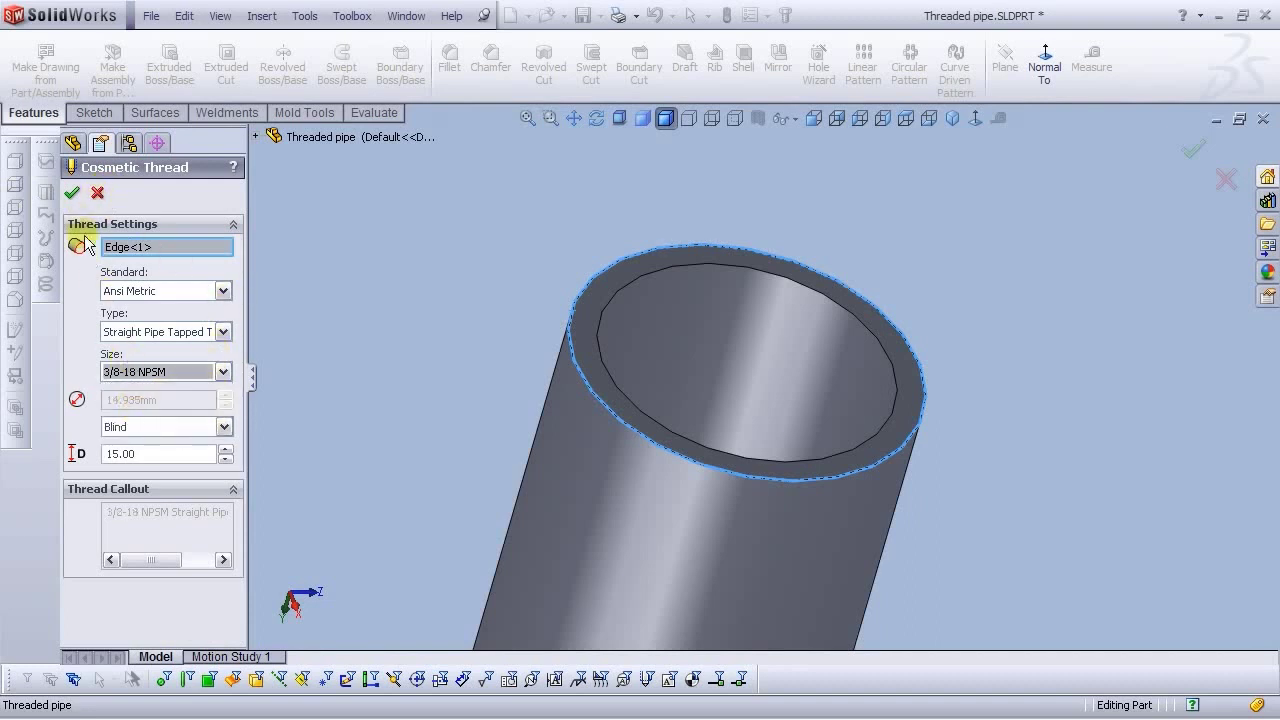
{"action": "left_click", "coordinate": [71, 192]}
Reopen the second cosmetic thread for editing, set its blind depth to 20 mm and check the available sizes
{"action": "left_click", "coordinate": [190, 366]}
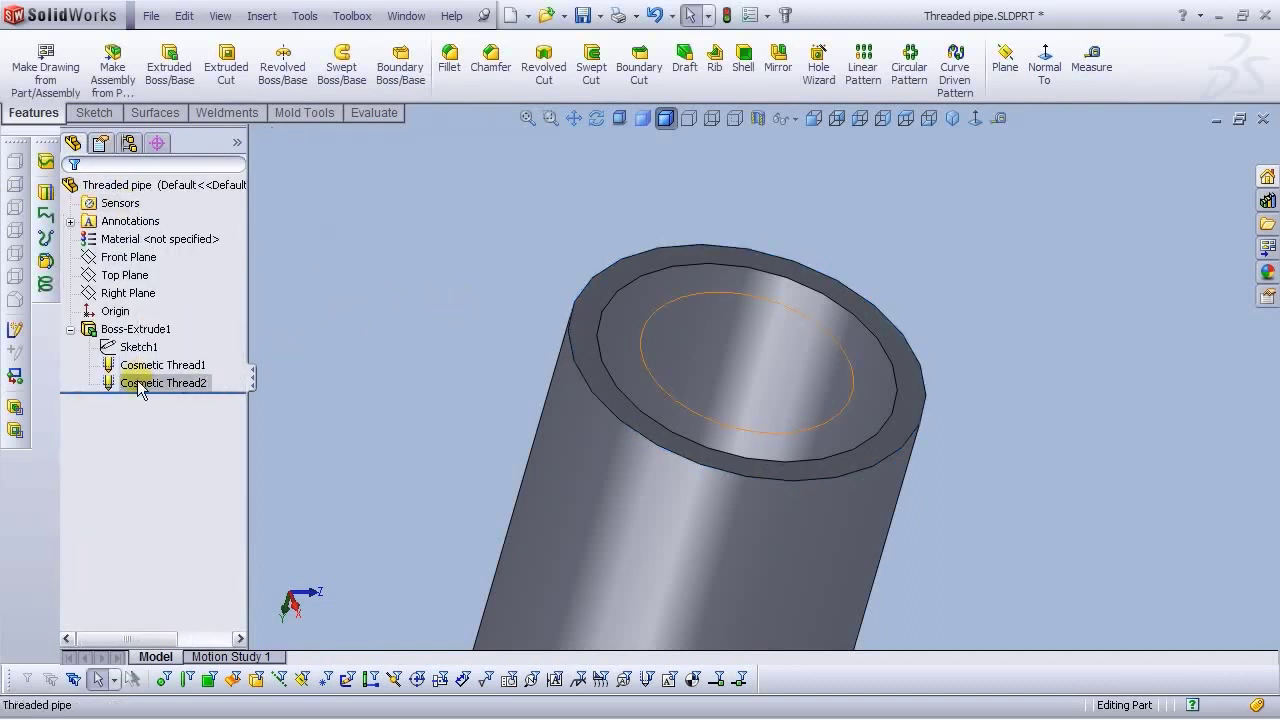
{"action": "left_click", "coordinate": [143, 336]}
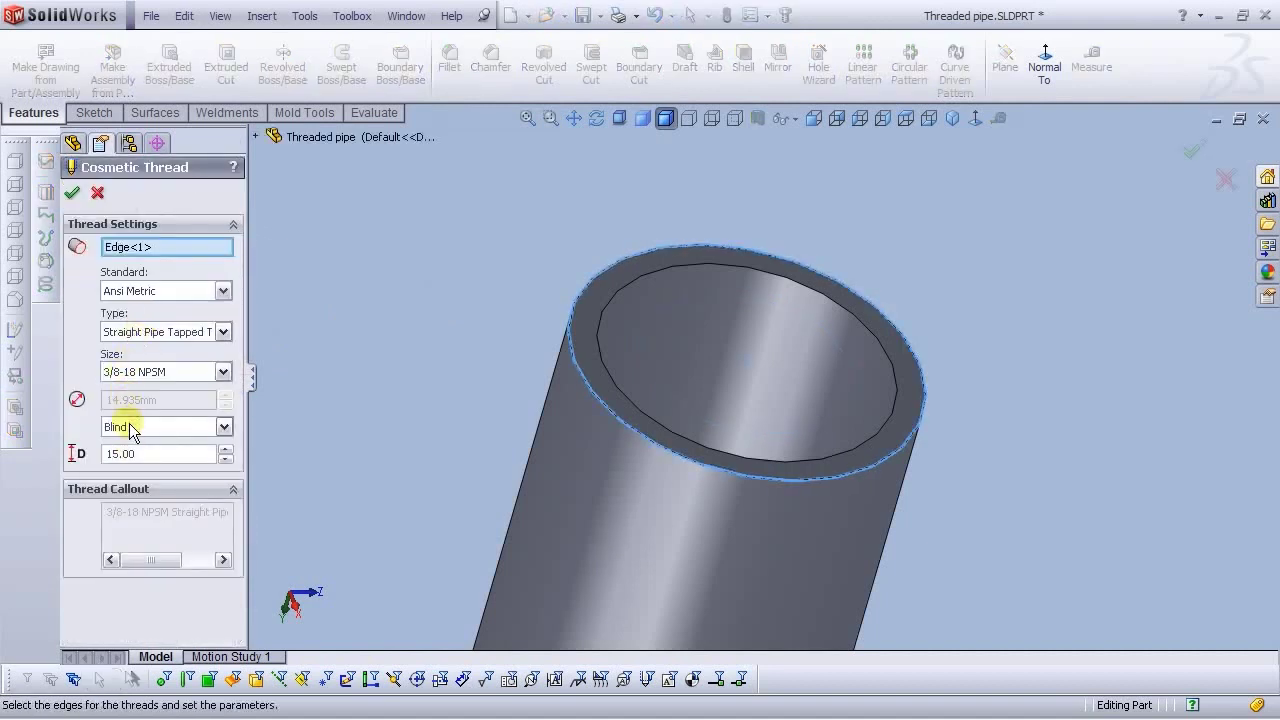
{"action": "double_click", "coordinate": [200, 454]}
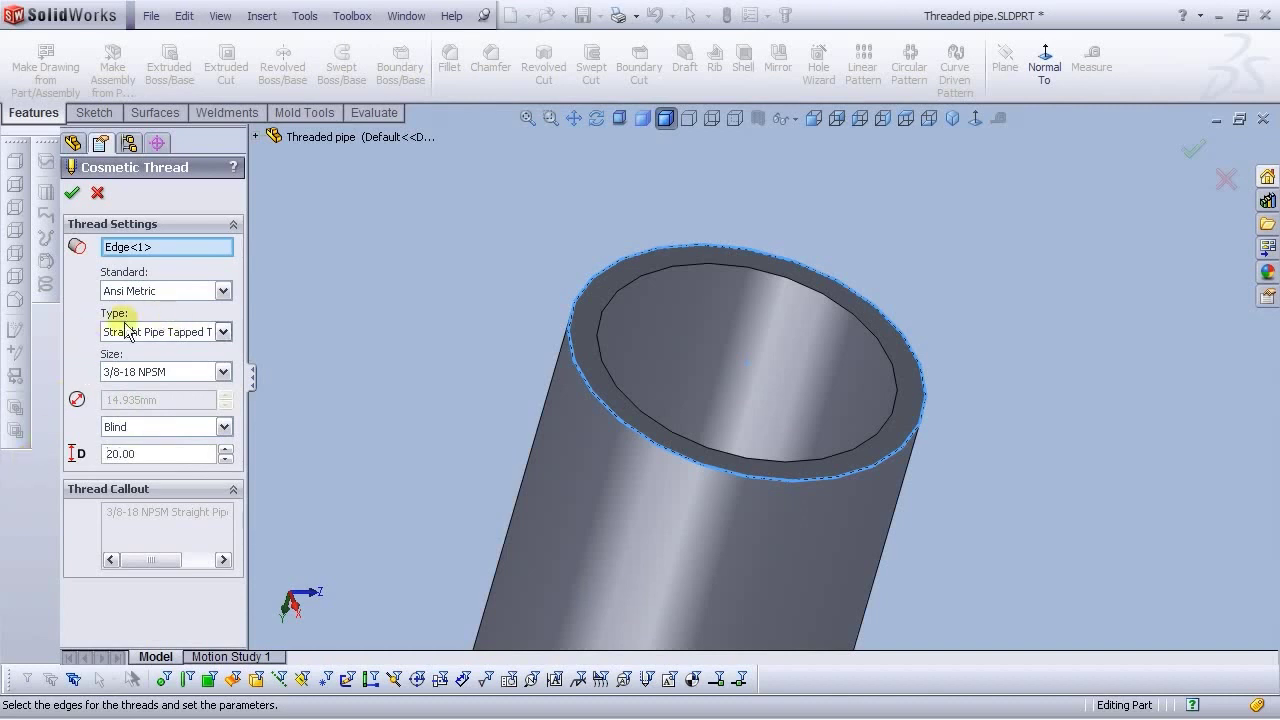
{"action": "left_click", "coordinate": [141, 372]}
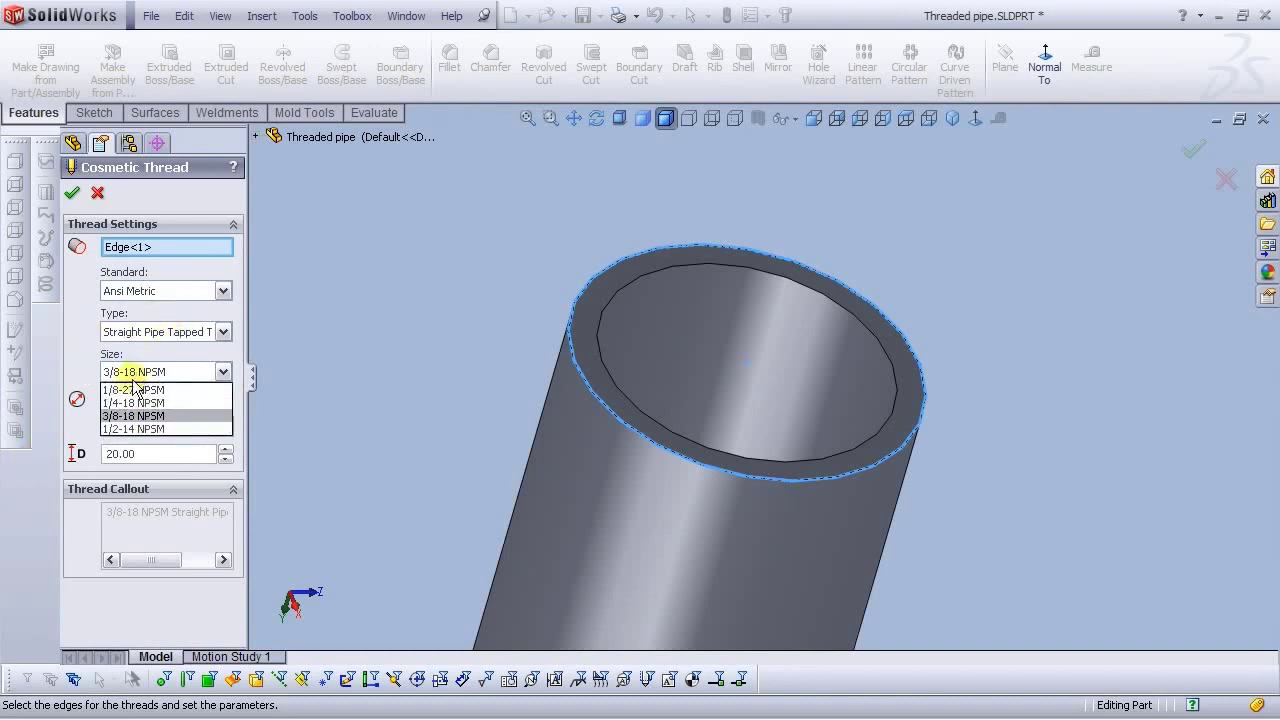
Clear the second thread's edge, try the 3/4-14 NPSM size, reselect the outer circular edge and apply the thread
{"action": "left_click", "coordinate": [134, 248]}
{"action": "left_click", "coordinate": [134, 248]}
{"action": "key", "text": "Delete"}
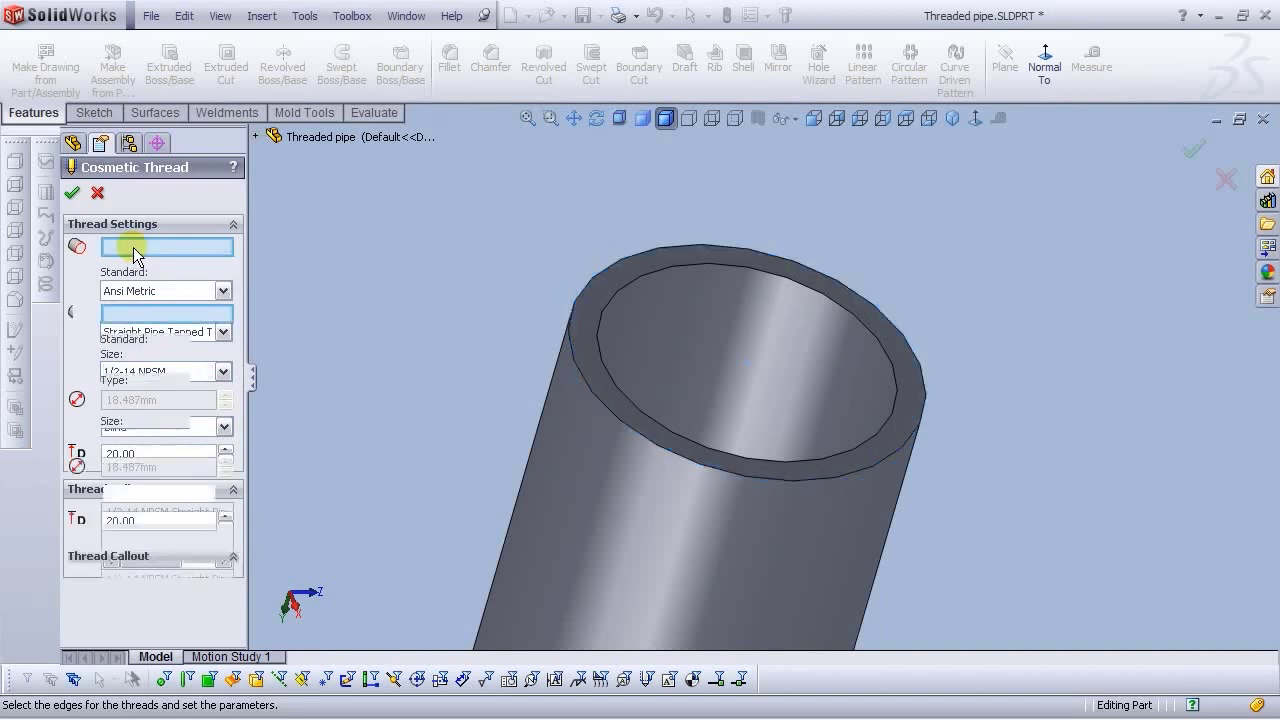
{"action": "left_click", "coordinate": [137, 440]}
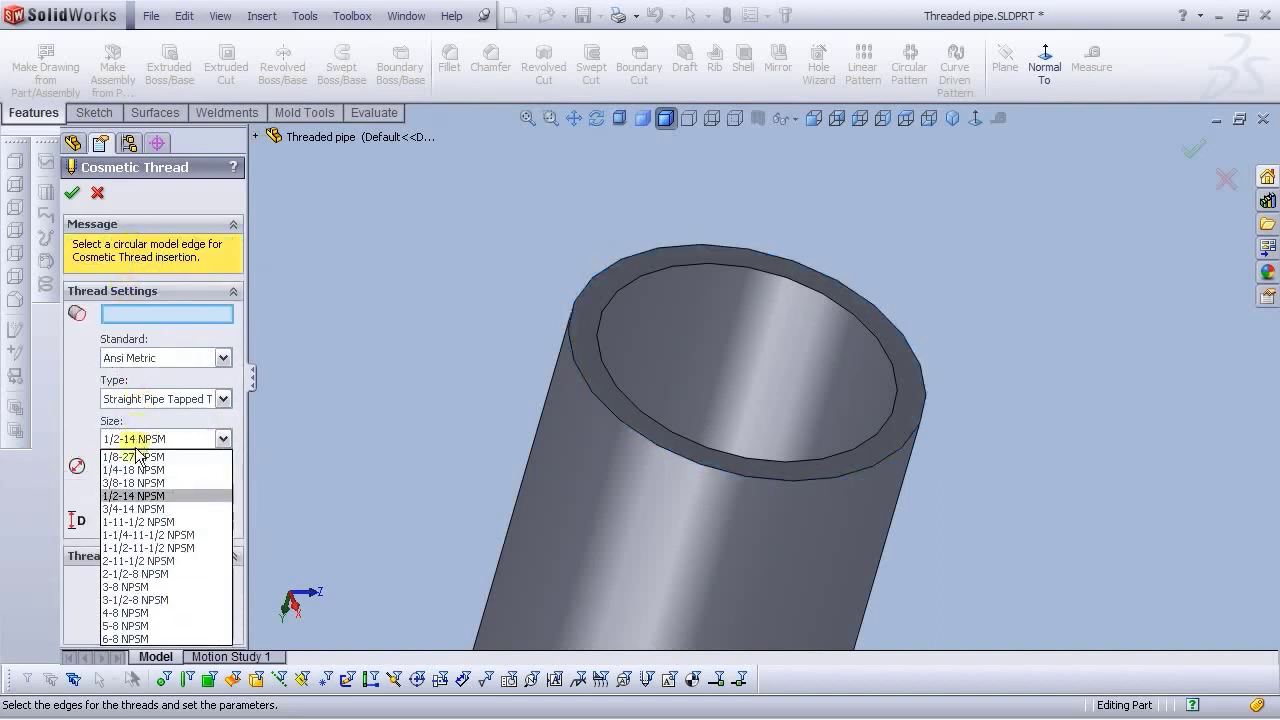
{"action": "left_click", "coordinate": [130, 508]}
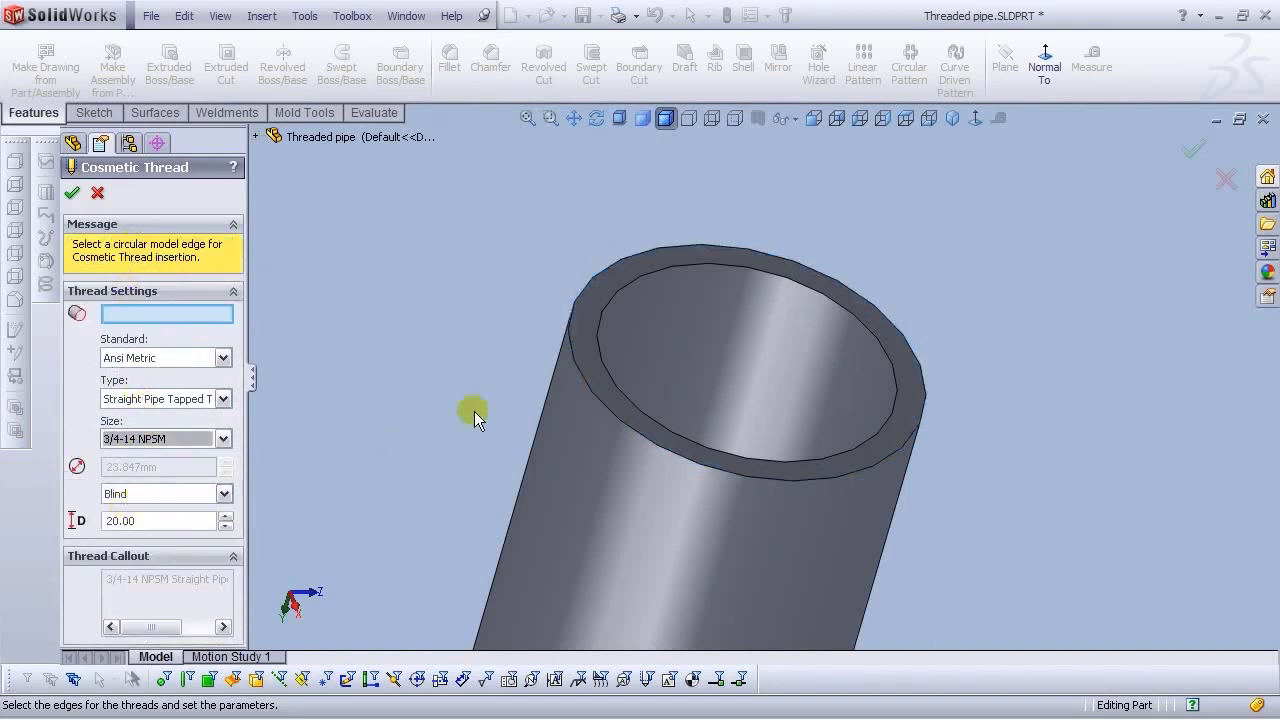
{"action": "left_click", "coordinate": [578, 299]}
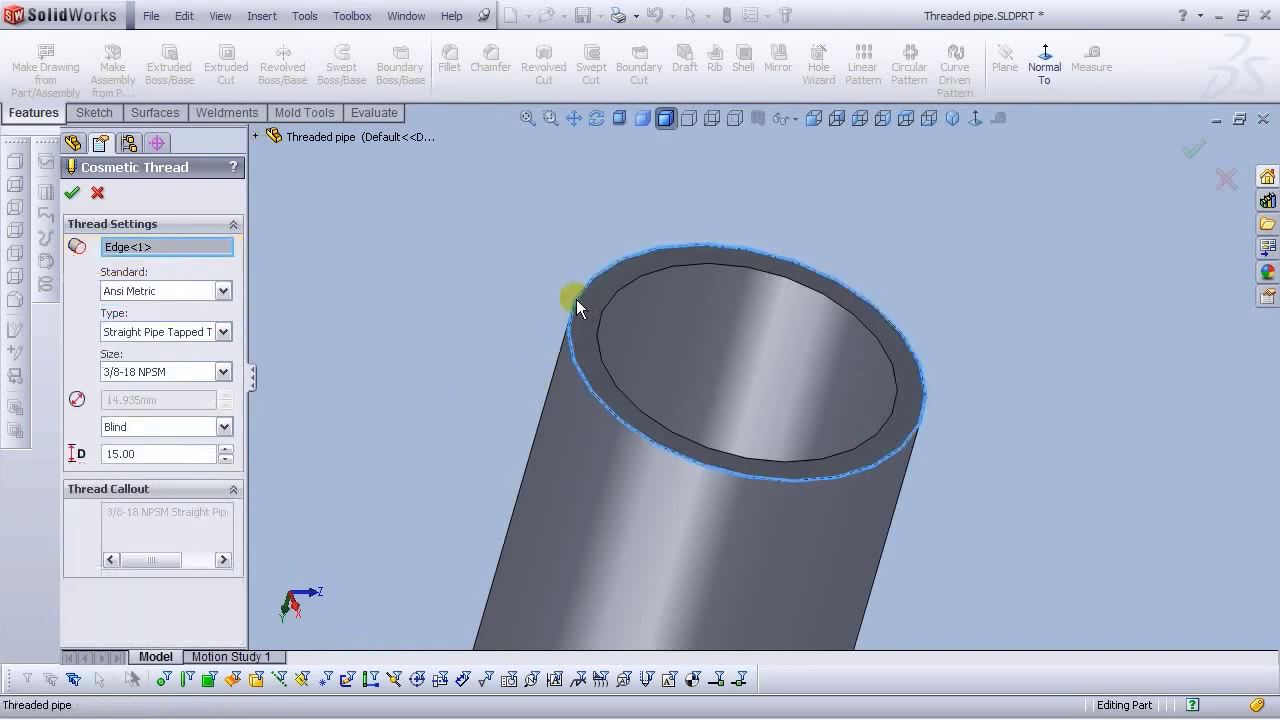
{"action": "key", "text": "Return"}
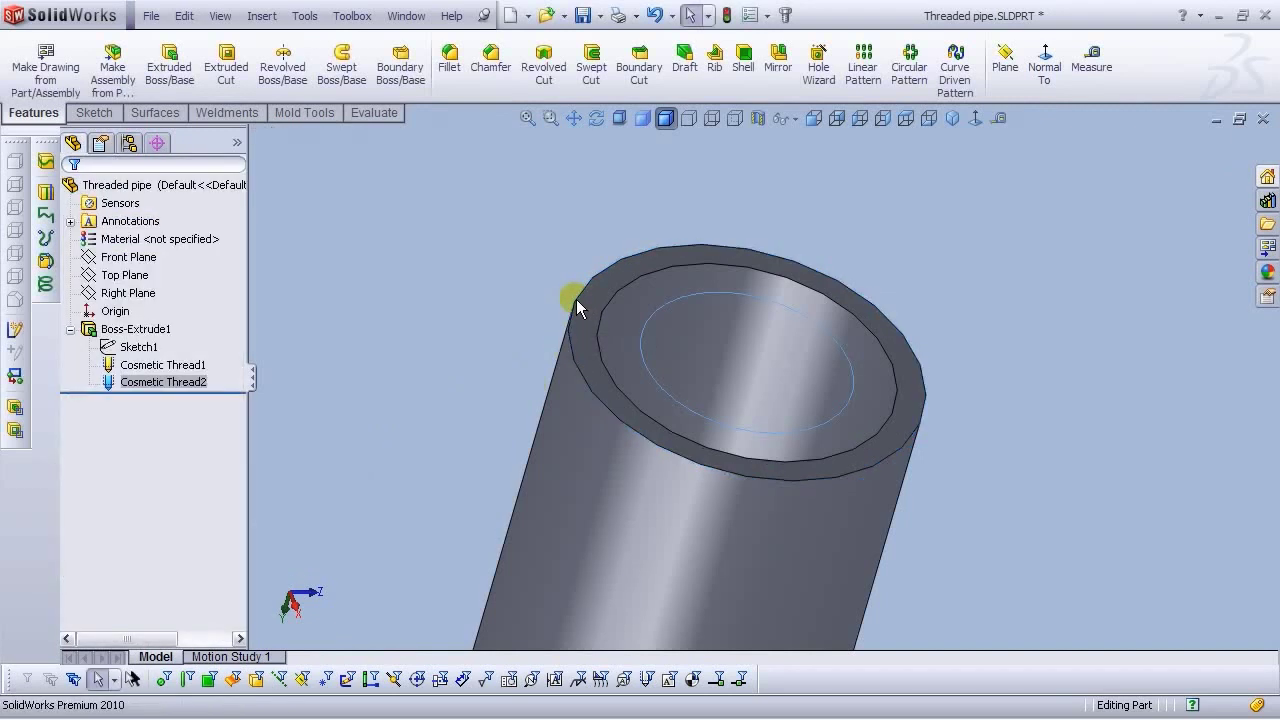
Delete the second cosmetic thread from the pipe
{"action": "left_click", "coordinate": [160, 383]}
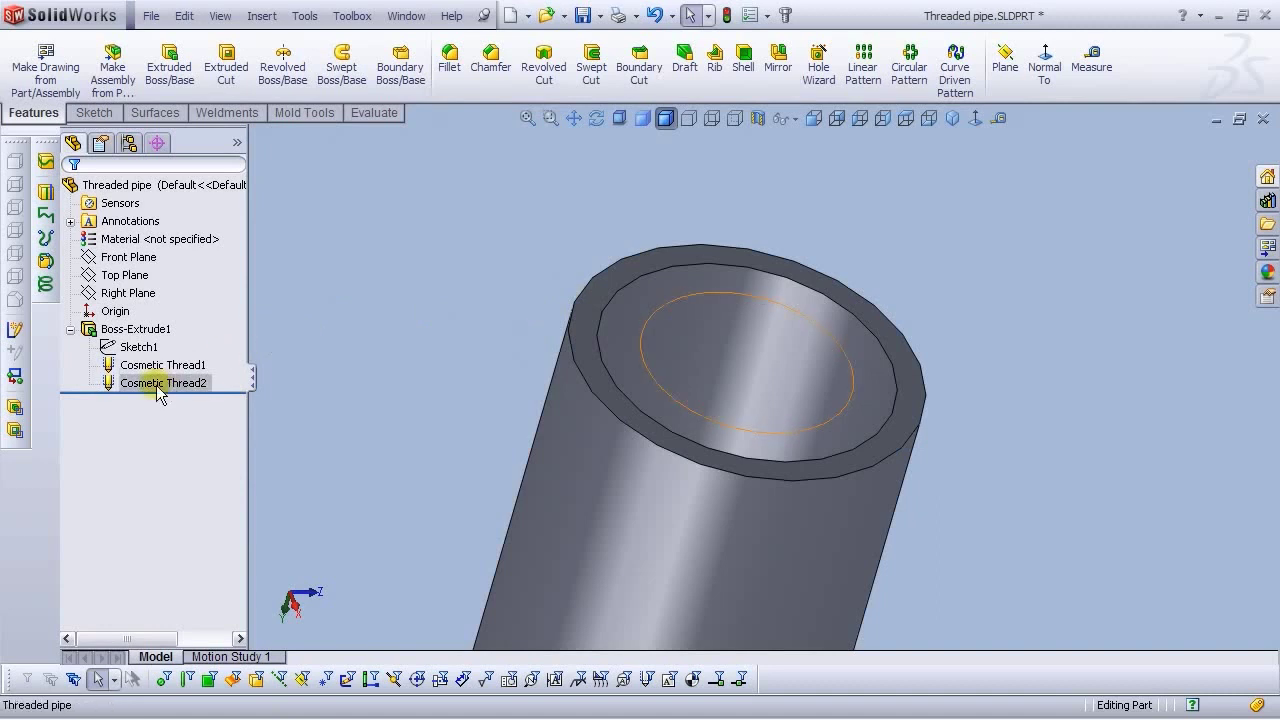
{"action": "key", "text": "Delete"}
{"action": "left_click", "coordinate": [1076, 418]}
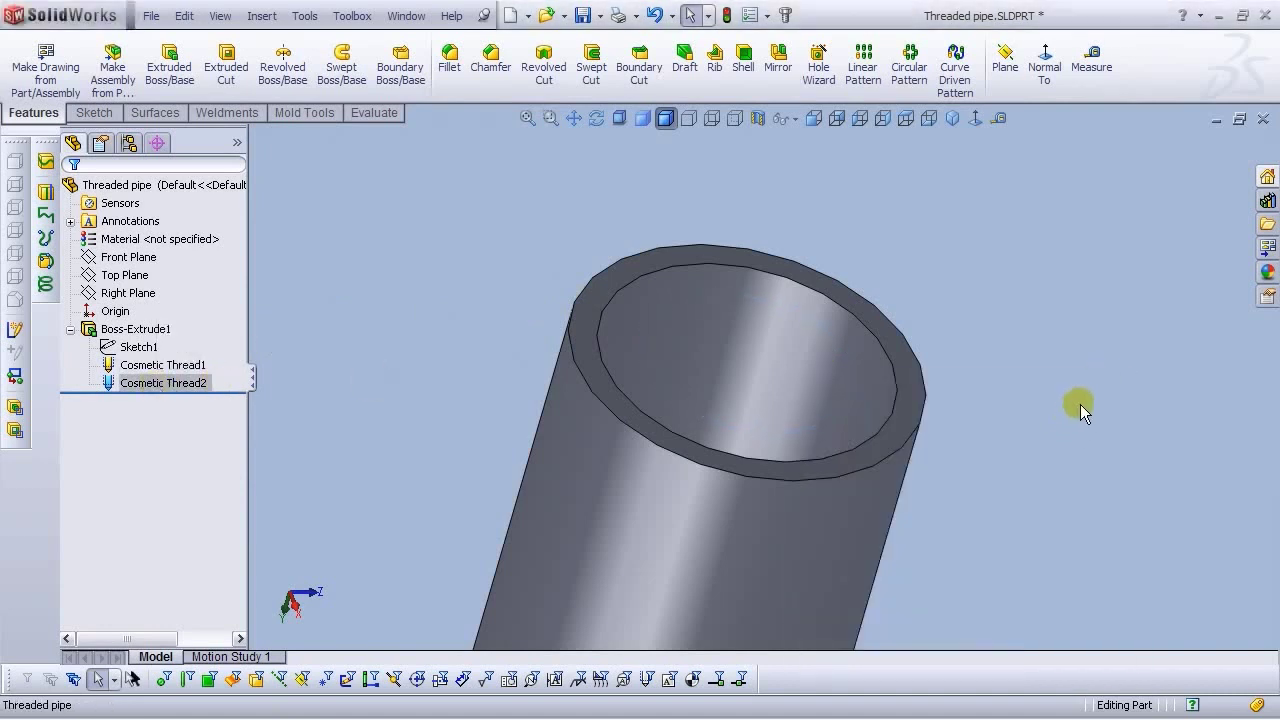
Open the first cosmetic thread's settings, examine its edge up close at the other pipe end, and close the settings
{"action": "left_click", "coordinate": [160, 364]}
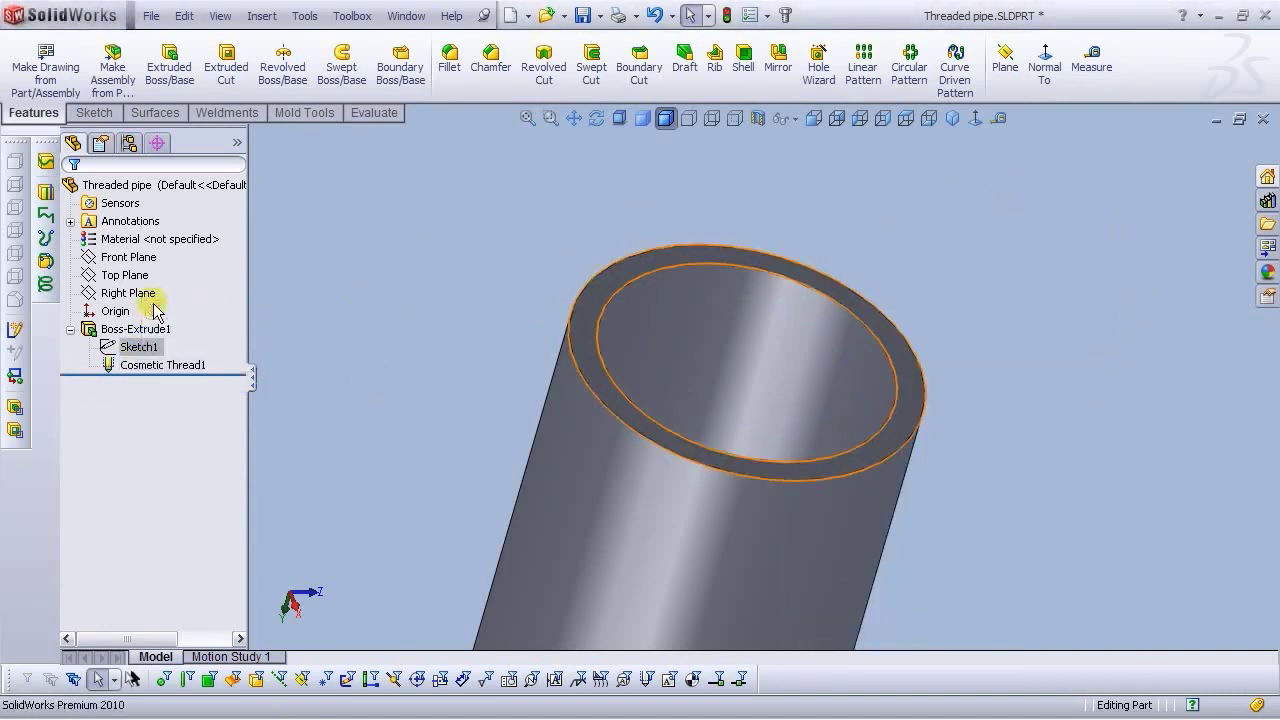
{"action": "left_click", "coordinate": [150, 306]}
{"action": "left_click", "coordinate": [975, 120]}
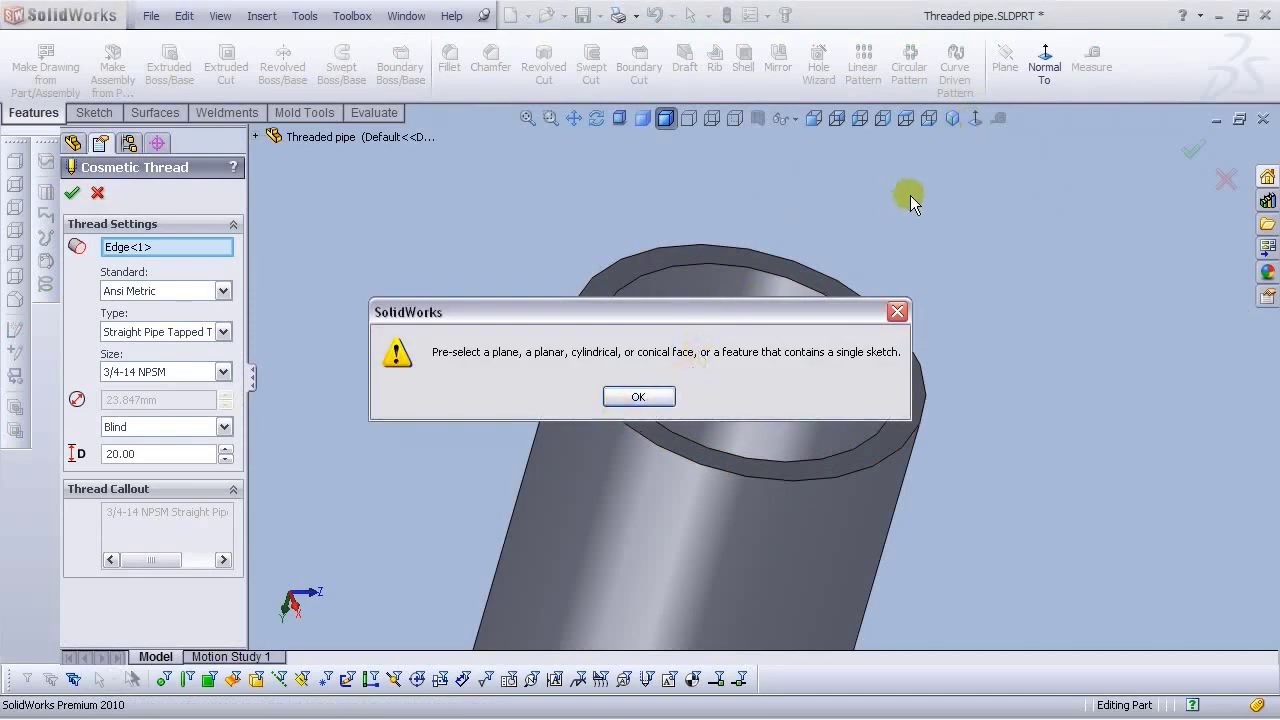
{"action": "left_click", "coordinate": [634, 400]}
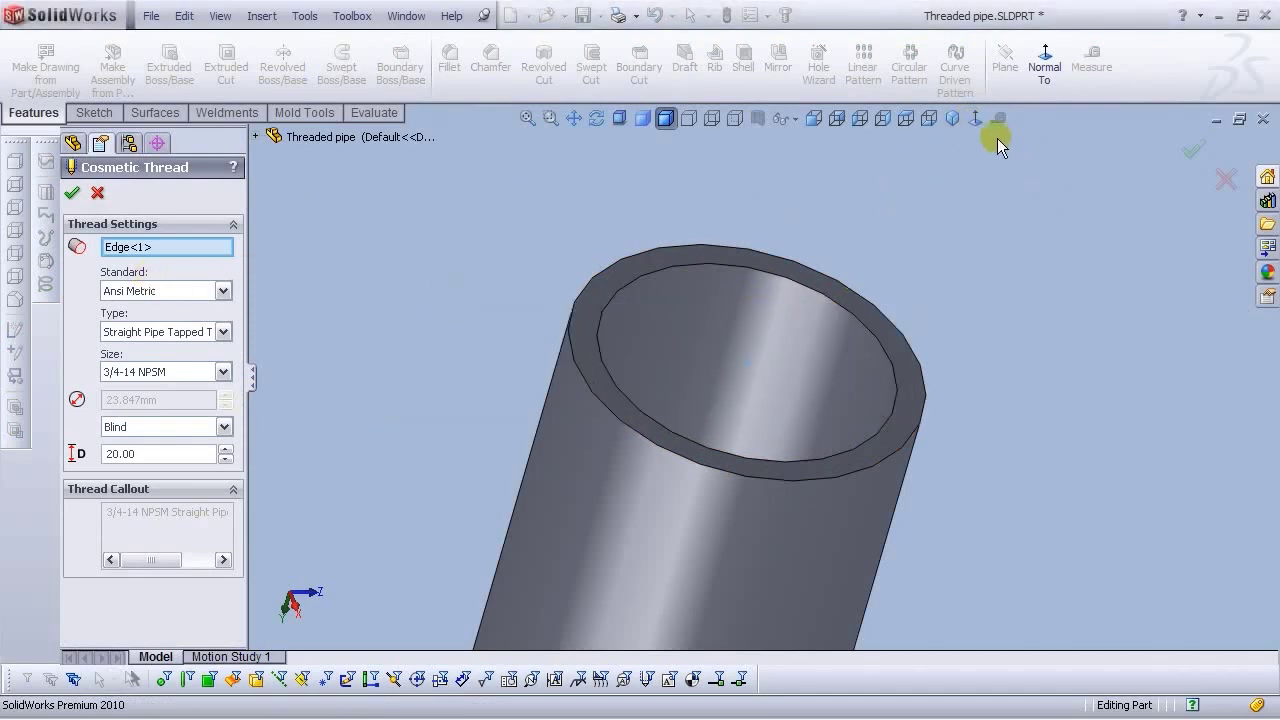
{"action": "left_click", "coordinate": [907, 119]}
{"action": "middle_click_drag", "start_coordinate": [610, 330], "coordinate": [749, 245]}
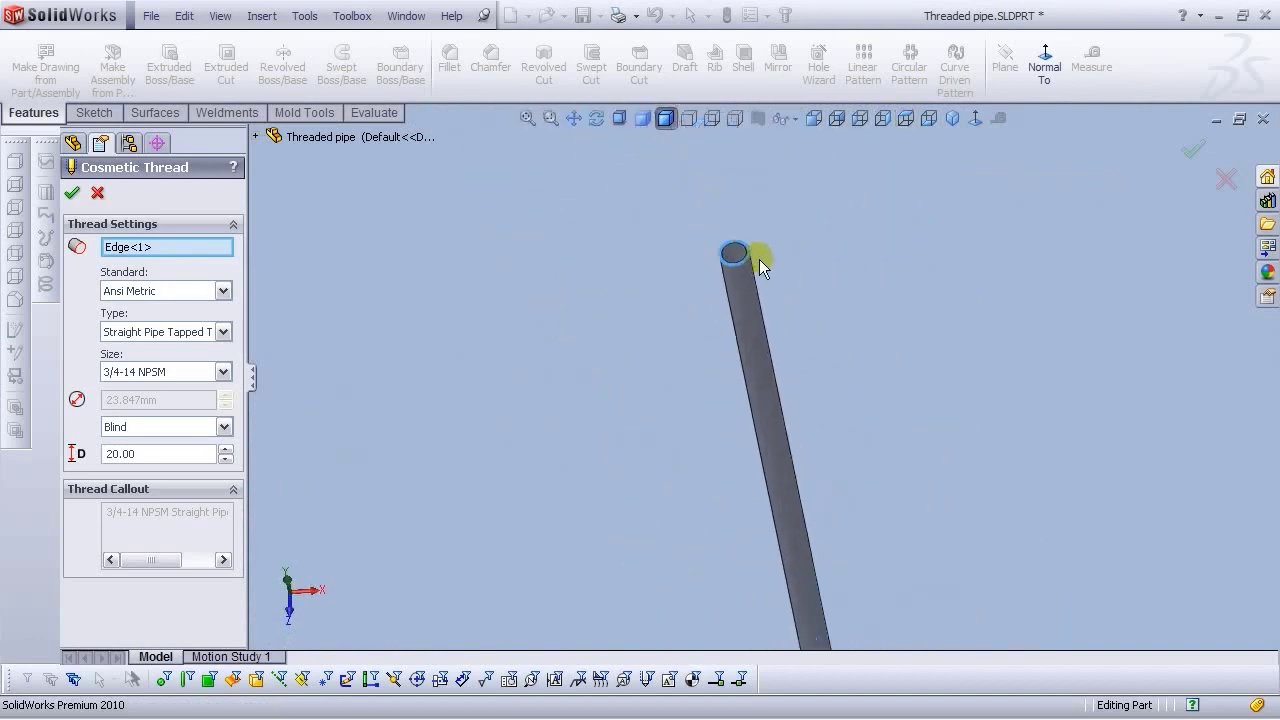
{"action": "scroll", "coordinate": [749, 245], "scroll_direction": "down", "scroll_amount": 5}
{"action": "scroll", "coordinate": [689, 256], "scroll_direction": "down", "scroll_amount": 3}
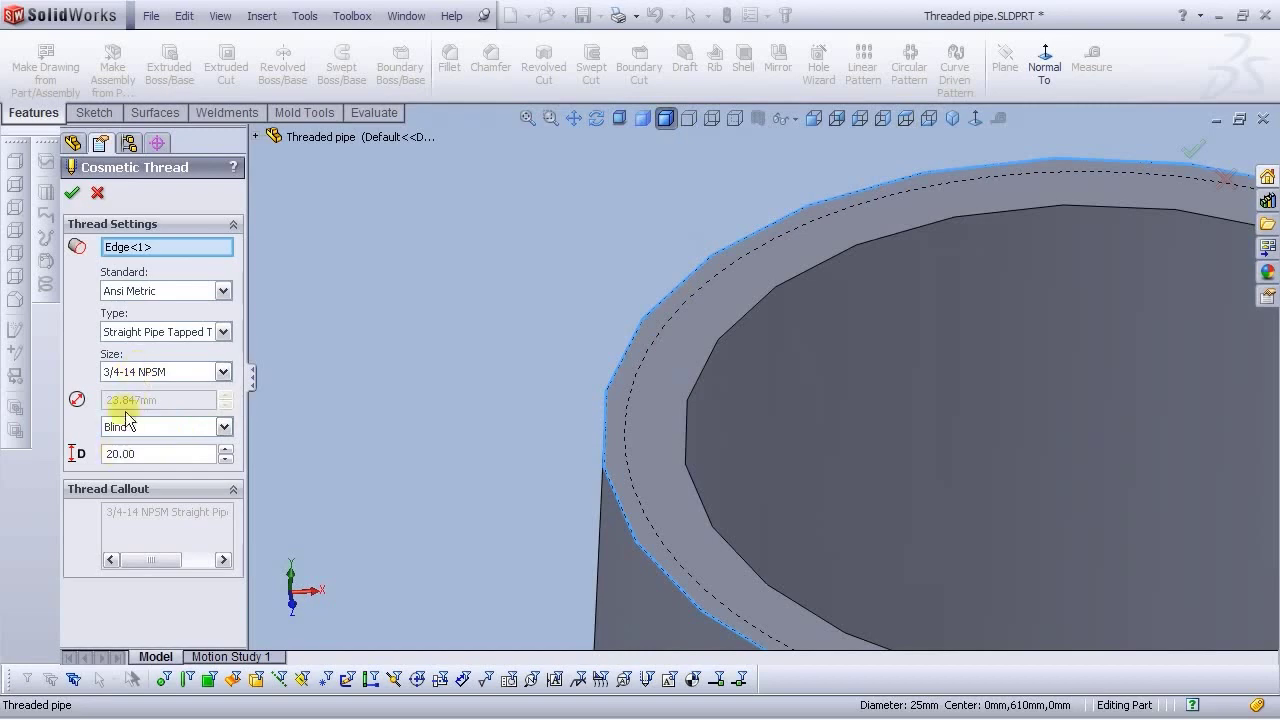
{"action": "left_click", "coordinate": [72, 192]}
Start a new cosmetic thread for the unthreaded pipe end with the 3/4-14 NPSM size and a Blind end condition
{"action": "scroll", "coordinate": [638, 386], "scroll_direction": "up", "scroll_amount": 3}
{"action": "middle_click_drag", "start_coordinate": [638, 386], "coordinate": [597, 306]}
{"action": "scroll", "coordinate": [660, 331], "scroll_direction": "up", "scroll_amount": 2}
{"action": "middle_click_drag", "start_coordinate": [1082, 477], "coordinate": [690, 318]}
{"action": "scroll", "coordinate": [690, 318], "scroll_direction": "down", "scroll_amount": 4}
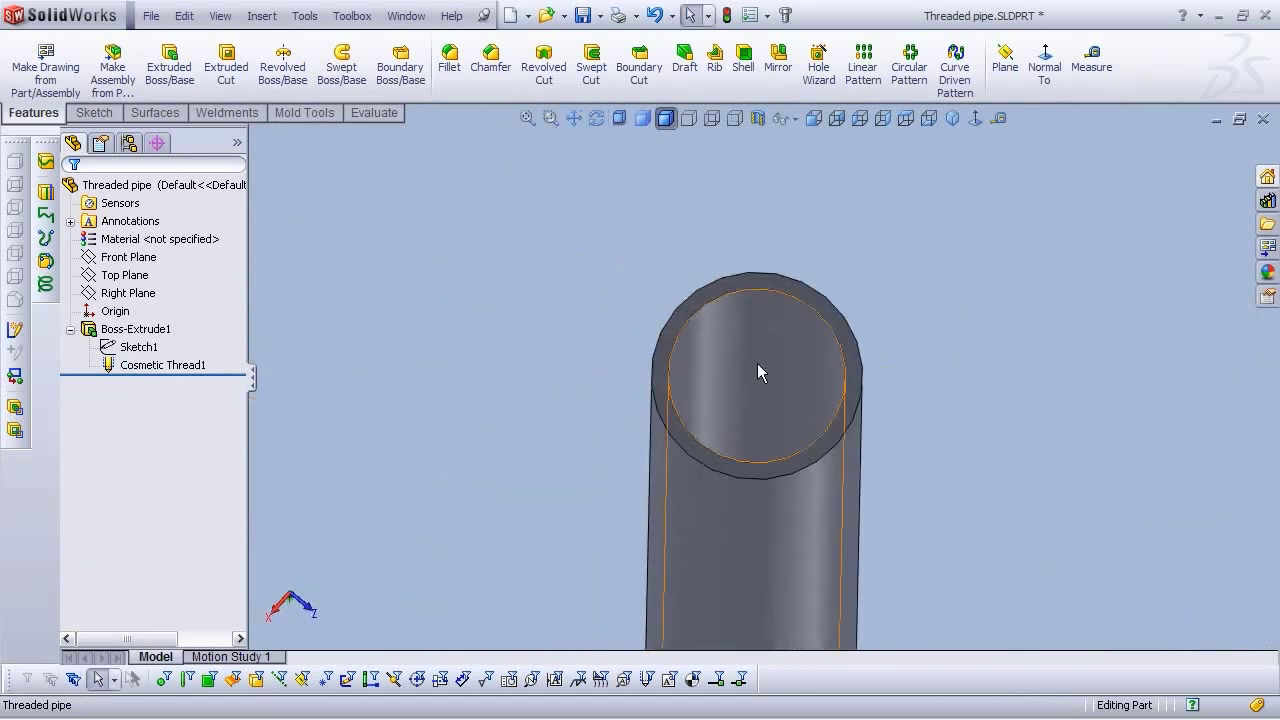
{"action": "middle_click_drag", "start_coordinate": [760, 366], "coordinate": [737, 314]}
{"action": "scroll", "coordinate": [737, 314], "scroll_direction": "down", "scroll_amount": 4}
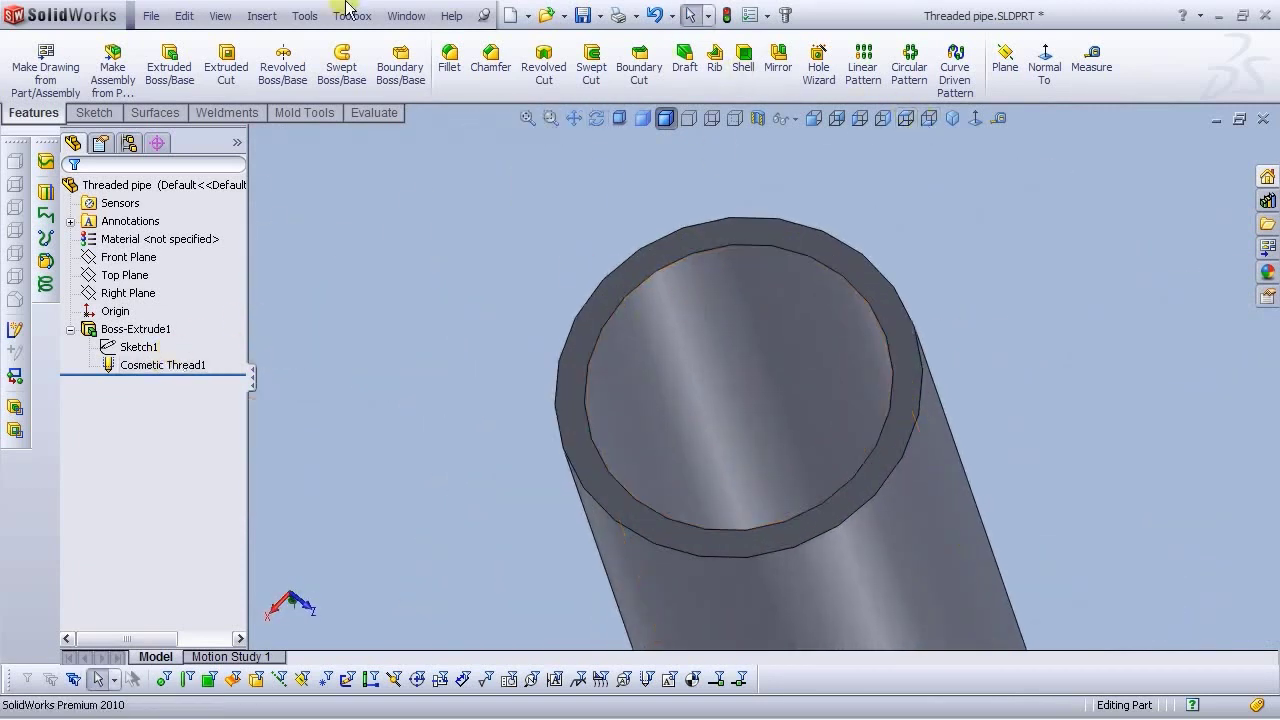
{"action": "left_click", "coordinate": [262, 15]}
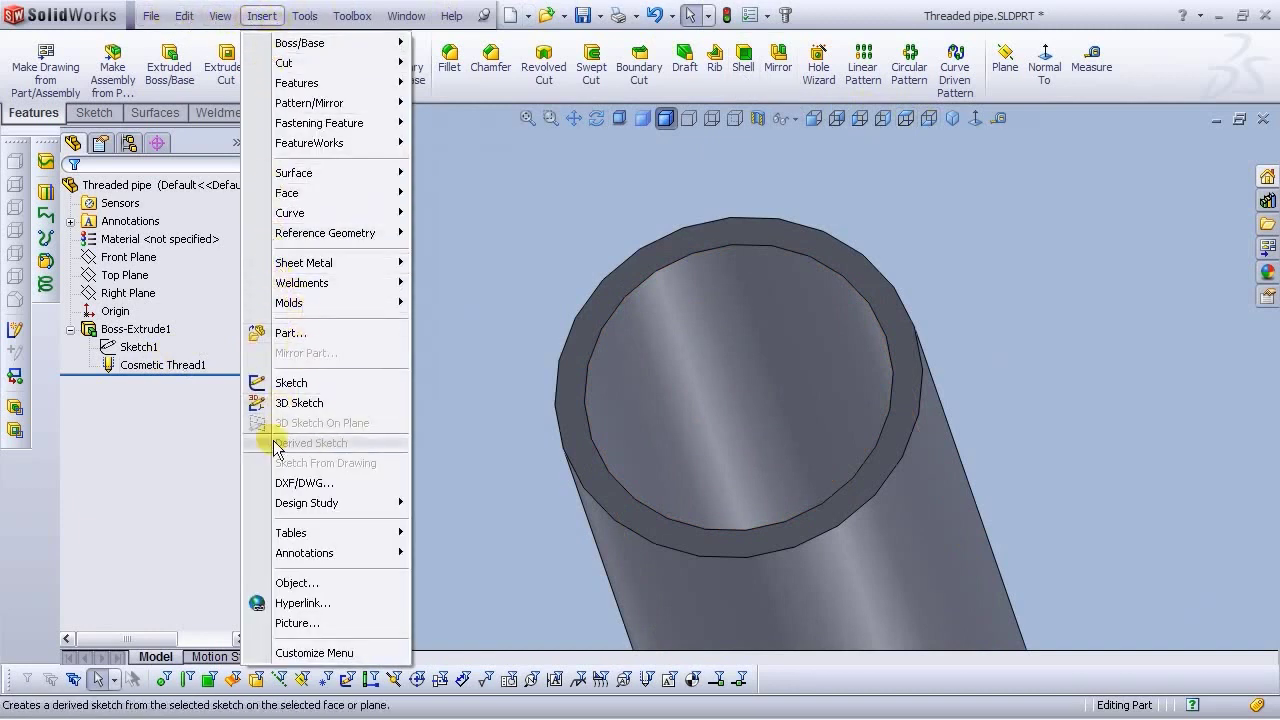
{"action": "mouse_move", "coordinate": [300, 556]}
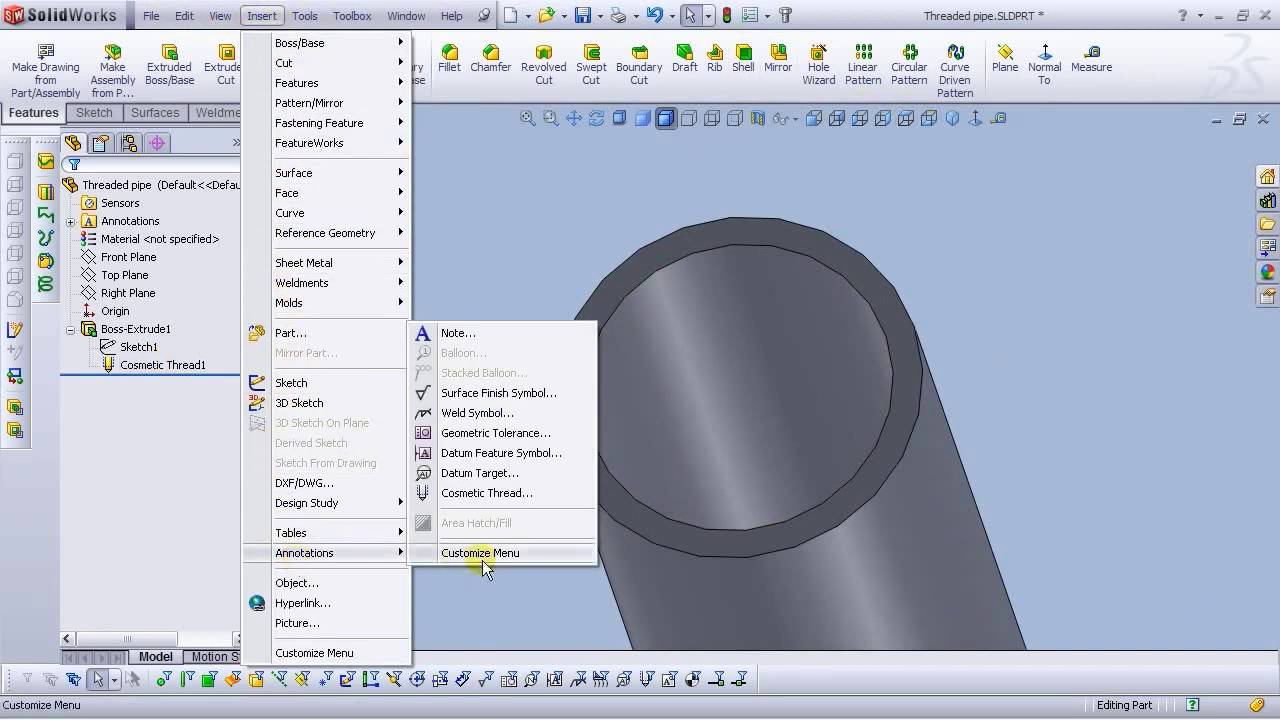
{"action": "left_click", "coordinate": [486, 493]}
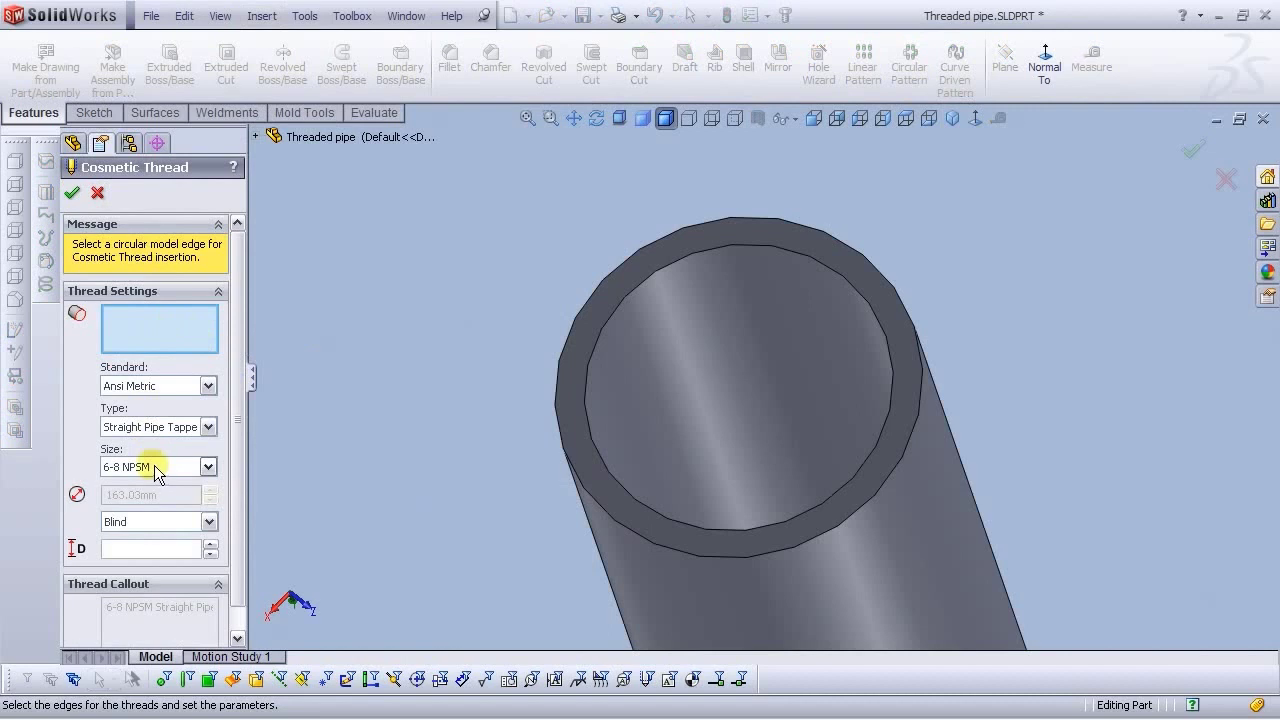
{"action": "left_click", "coordinate": [156, 468]}
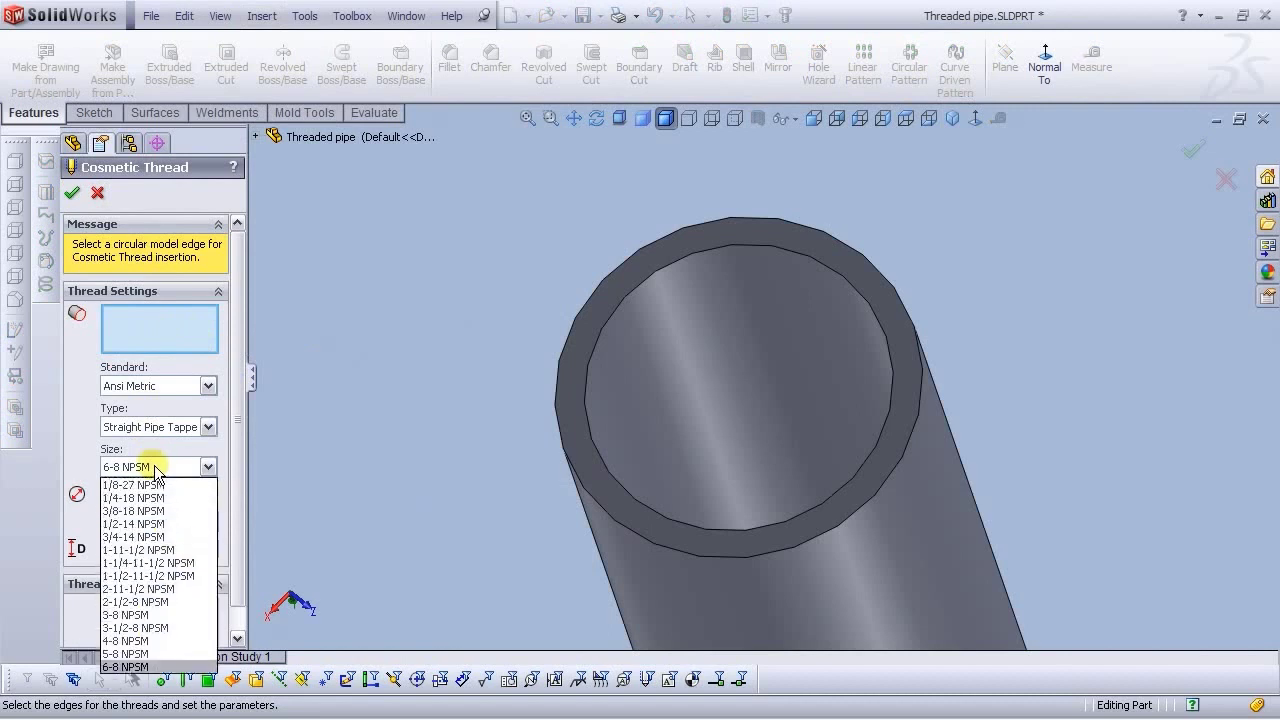
{"action": "left_click", "coordinate": [133, 537]}
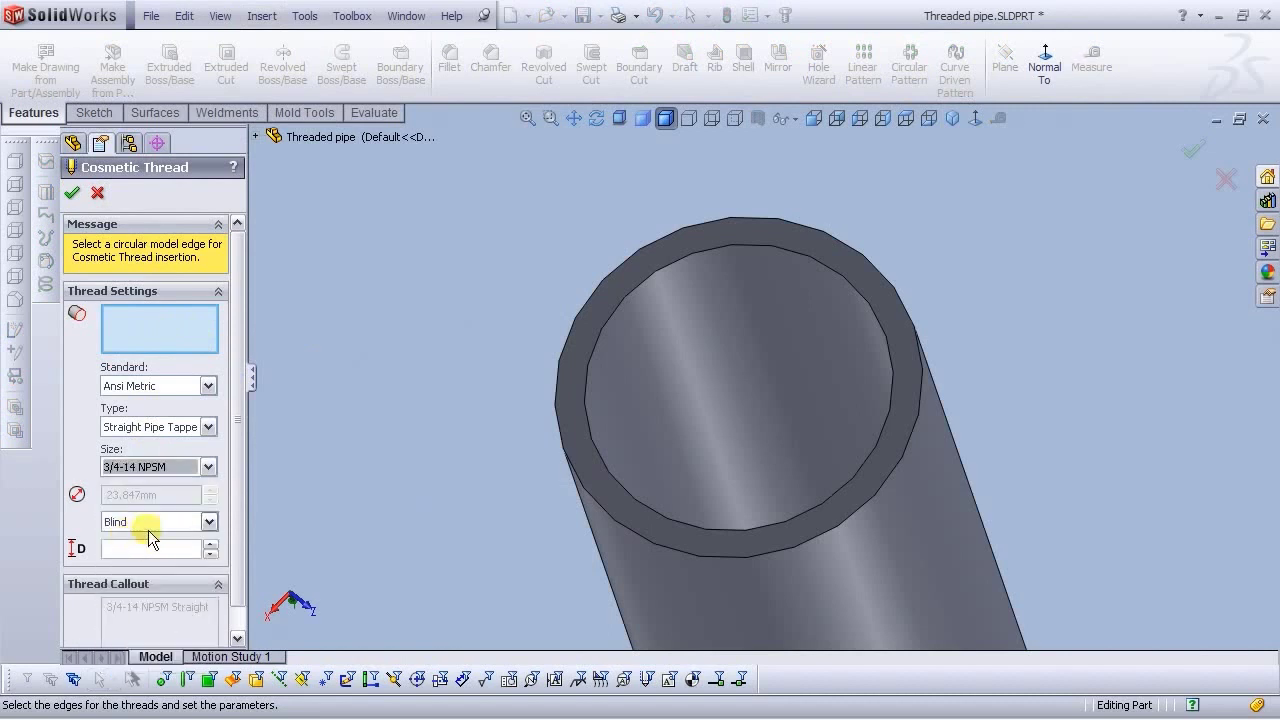
{"action": "left_click", "coordinate": [141, 523]}
{"action": "left_click", "coordinate": [130, 532]}
Select the outer circular edge at the unthreaded pipe end and apply the 5 mm blind cosmetic thread with size 1/2-14 NPSM
{"action": "left_click", "coordinate": [128, 335]}
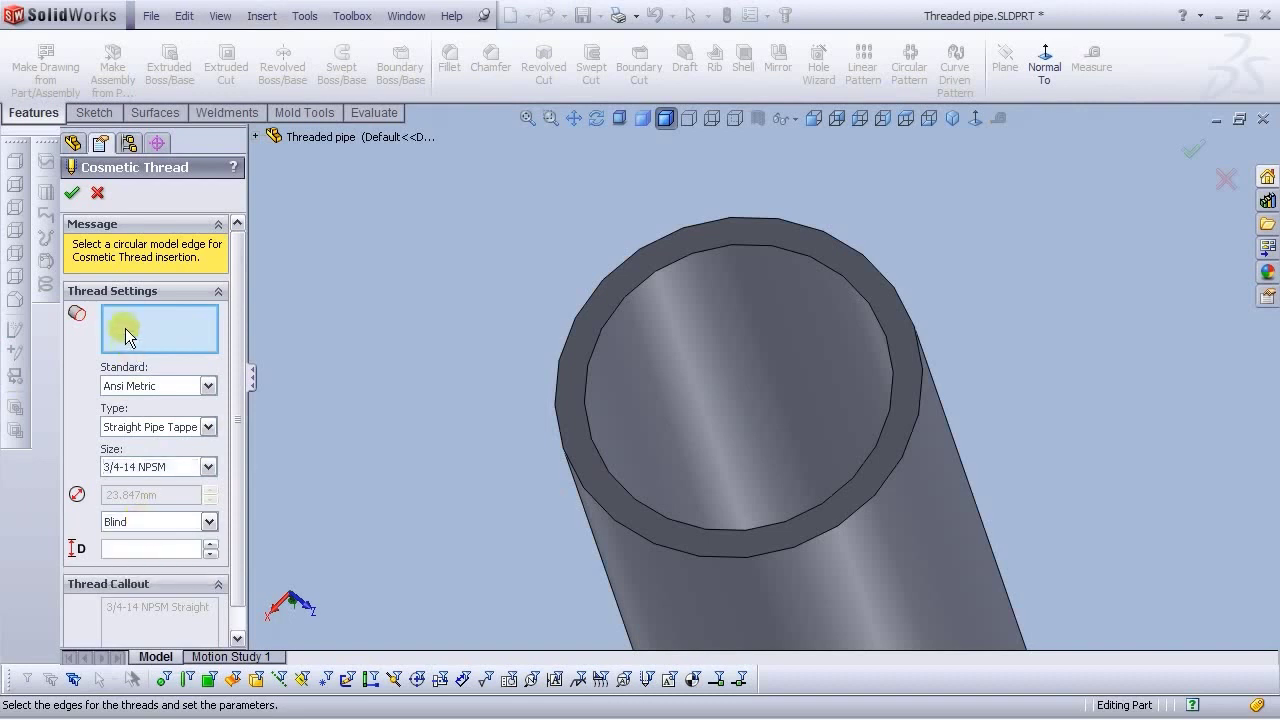
{"action": "left_click", "coordinate": [582, 309]}
{"action": "left_click", "coordinate": [221, 399]}
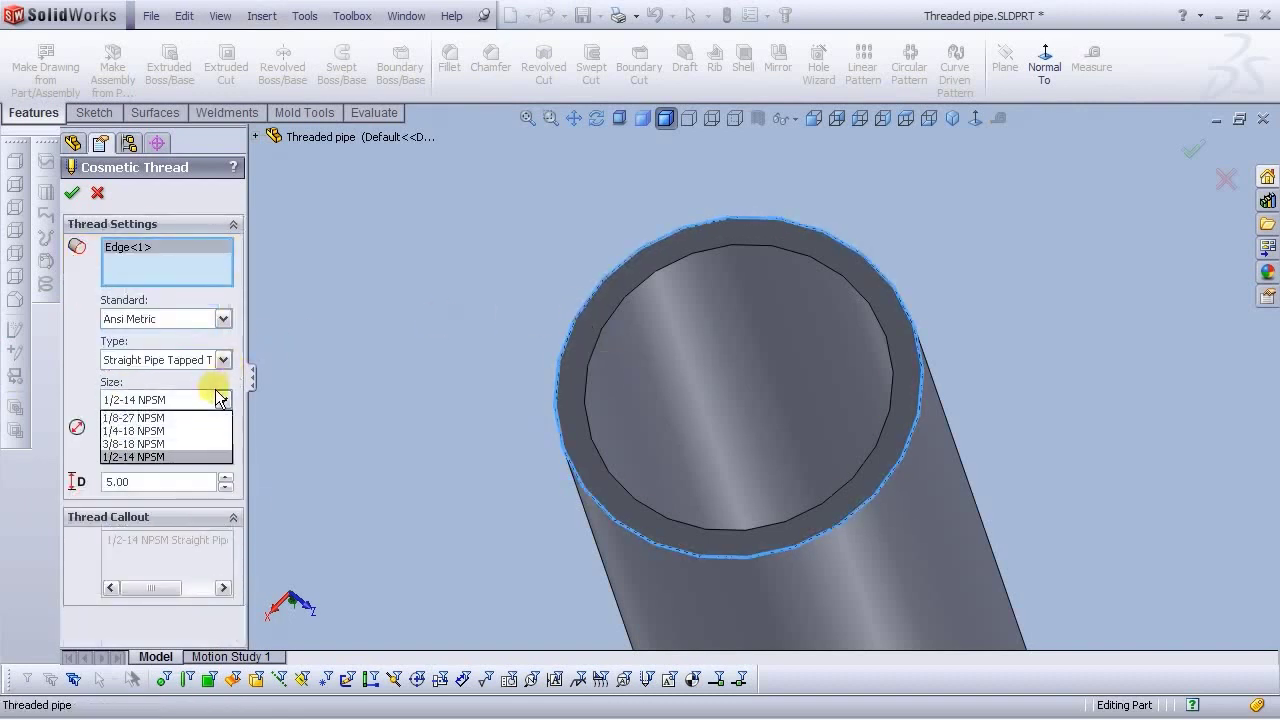
{"action": "left_click", "coordinate": [221, 399]}
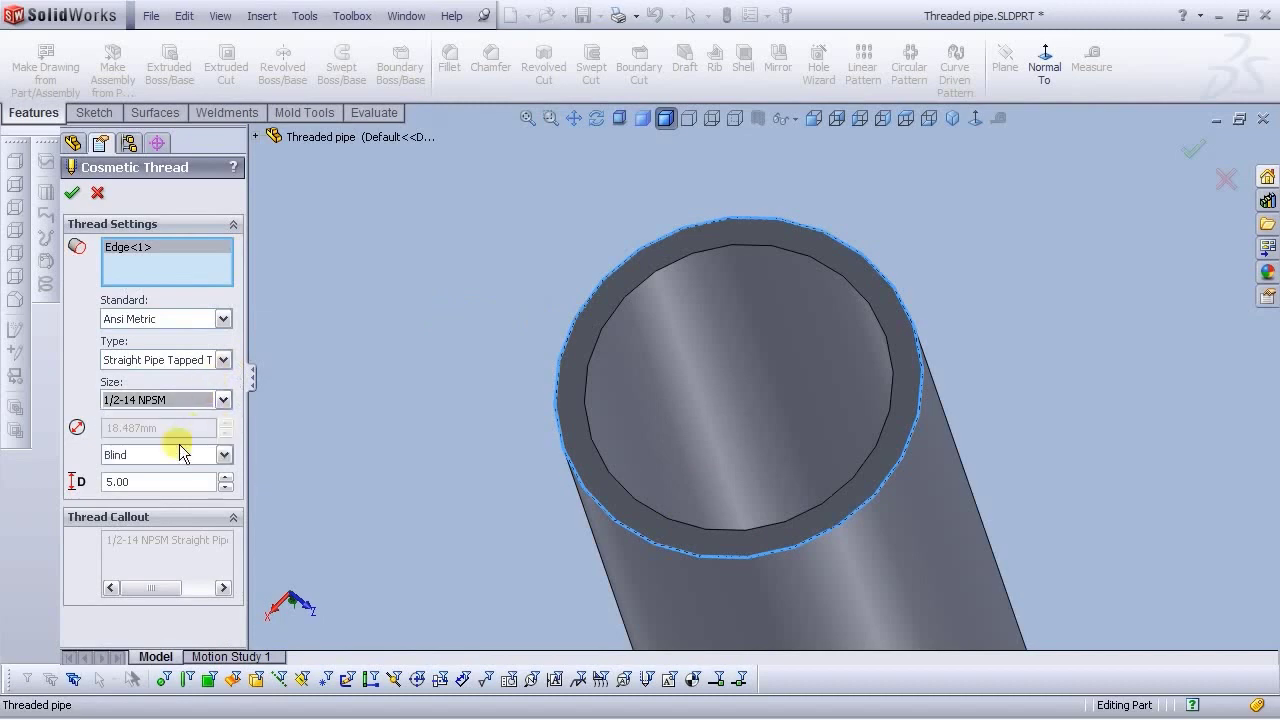
{"action": "middle_click_drag", "start_coordinate": [644, 429], "coordinate": [657, 322]}
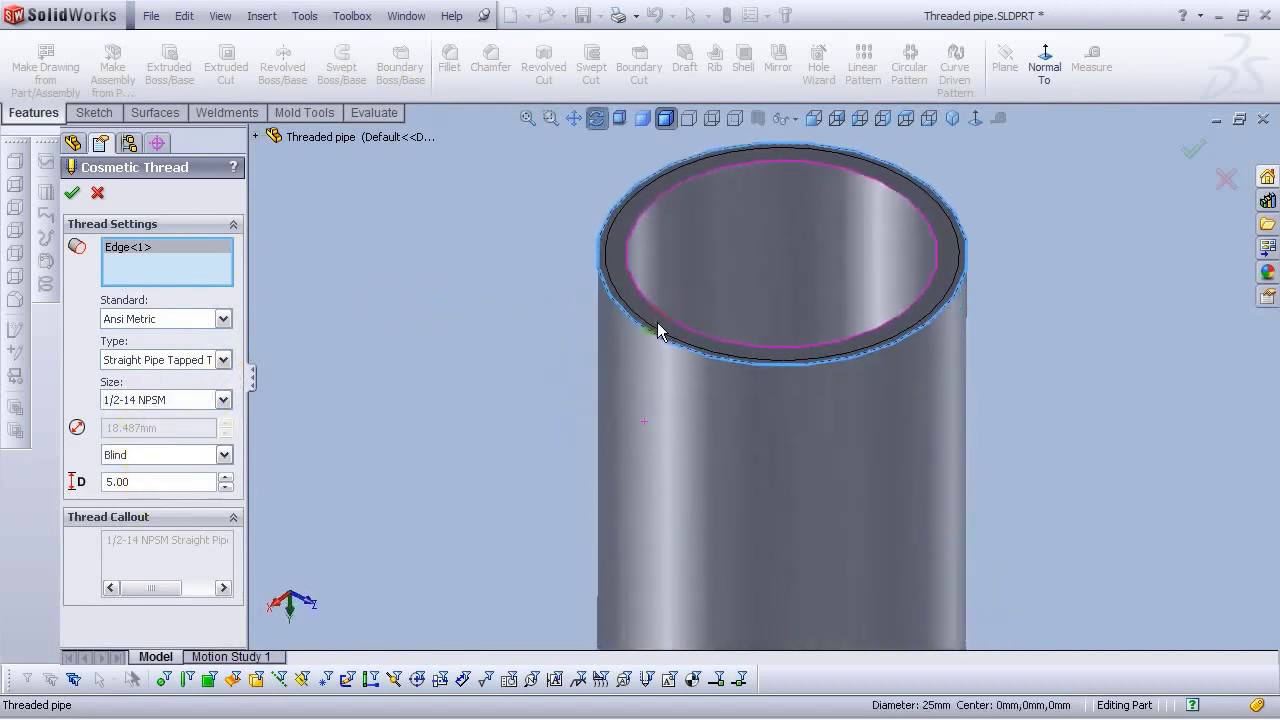
{"action": "scroll", "coordinate": [656, 225], "scroll_direction": "down", "scroll_amount": 3}
{"action": "scroll", "coordinate": [656, 225], "scroll_direction": "down", "scroll_amount": 3}
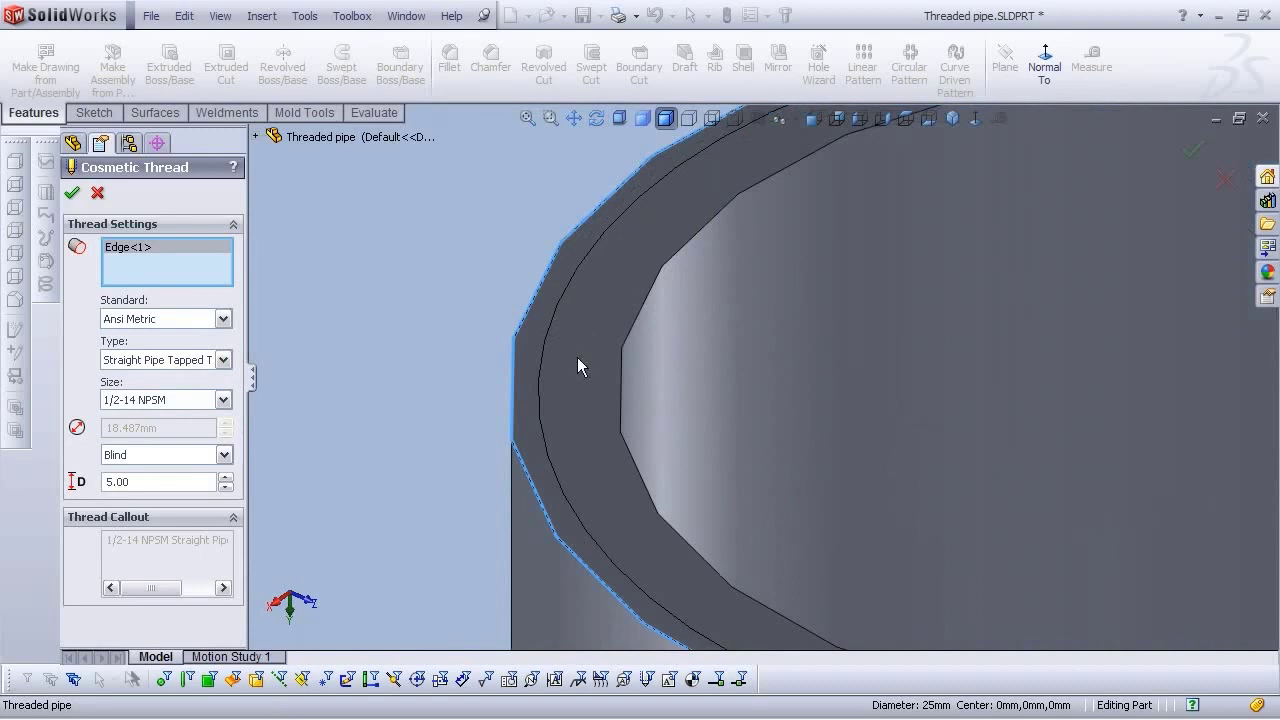
{"action": "scroll", "coordinate": [586, 287], "scroll_direction": "up", "scroll_amount": 3}
{"action": "scroll", "coordinate": [560, 350], "scroll_direction": "down", "scroll_amount": 4}
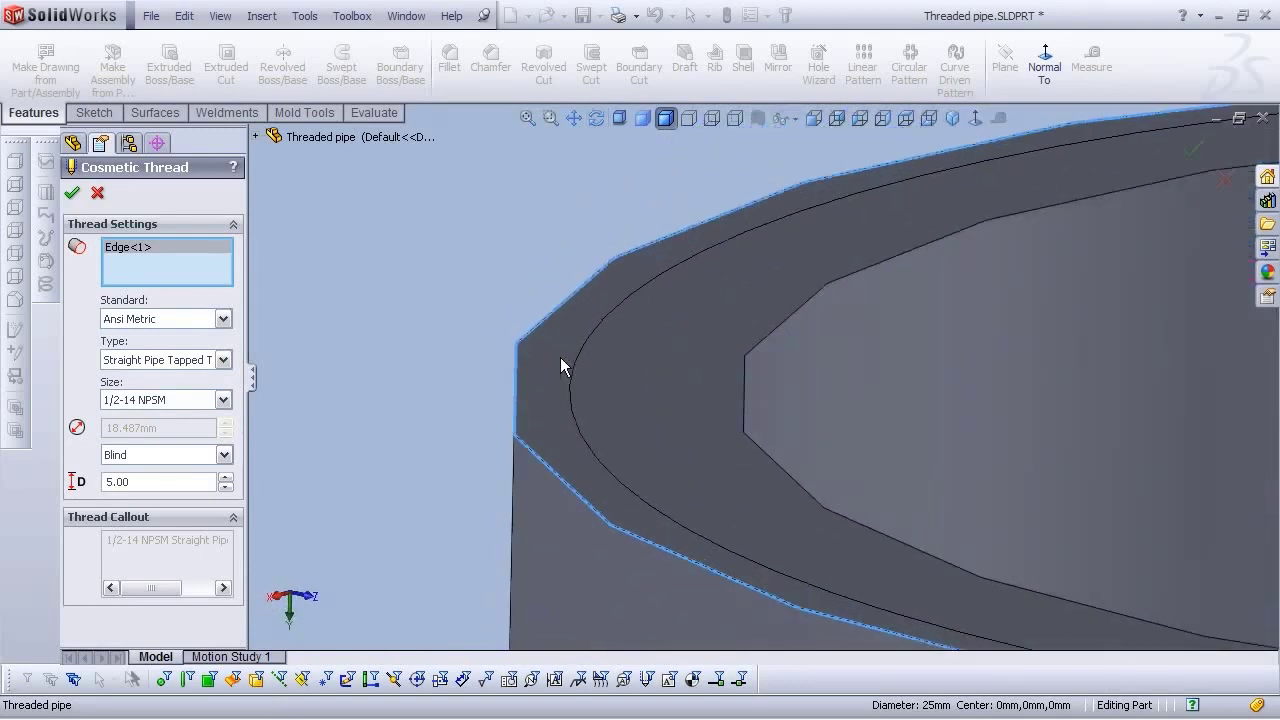
{"action": "scroll", "coordinate": [741, 448], "scroll_direction": "up", "scroll_amount": 10}
{"action": "middle_click_drag", "start_coordinate": [779, 464], "coordinate": [700, 230]}
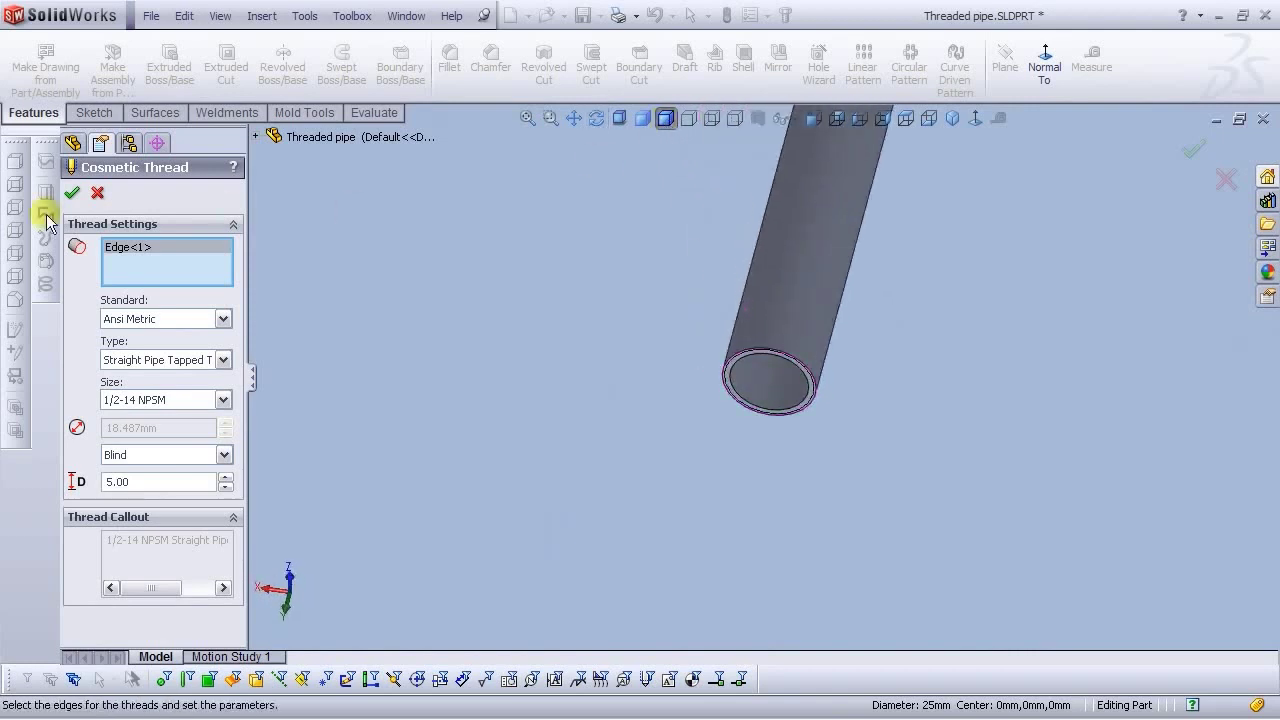
{"action": "left_click", "coordinate": [72, 192]}
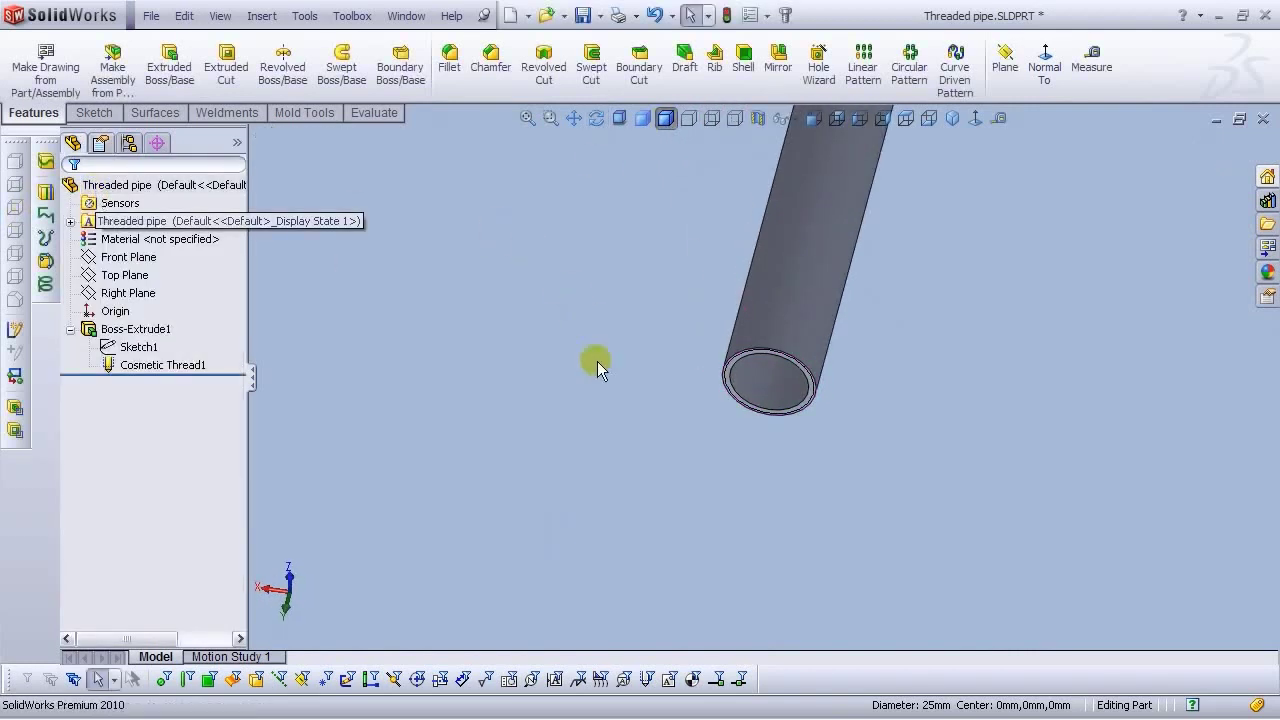
Inspect the pipe end in isometric view, show the whole pipe, and save the part
{"action": "left_click", "coordinate": [70, 329]}
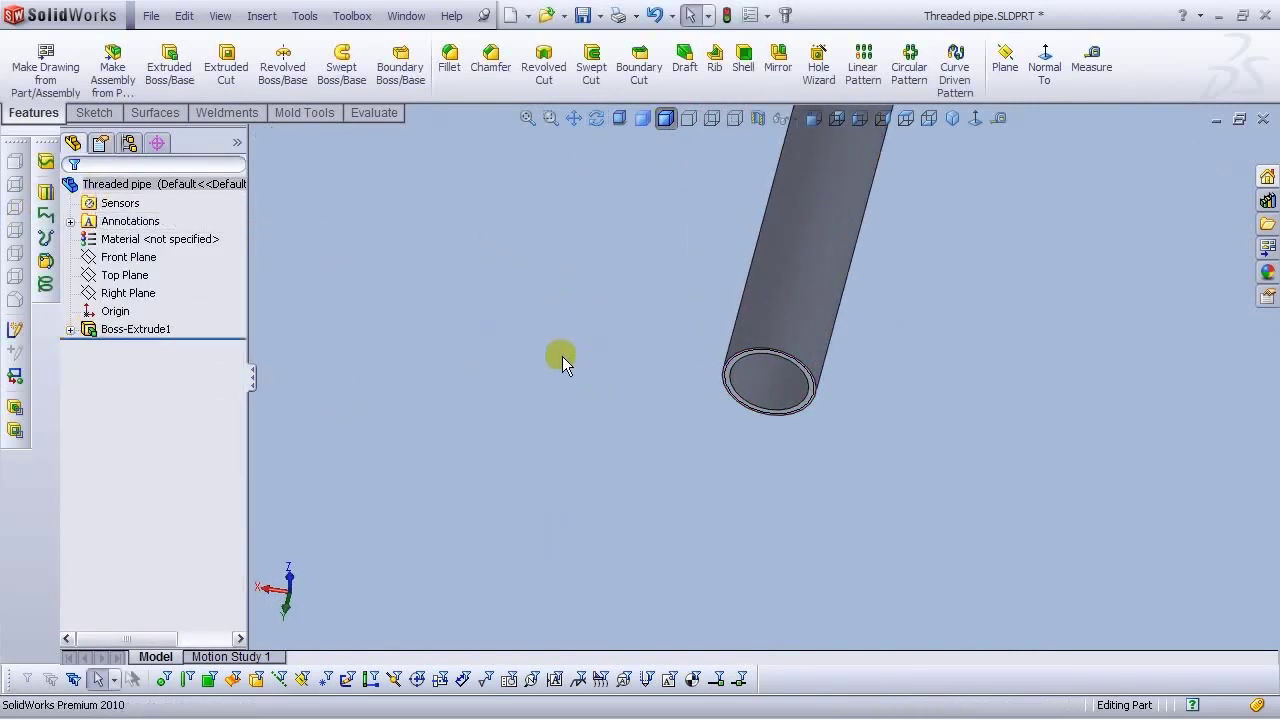
{"action": "left_click", "coordinate": [953, 119]}
{"action": "scroll", "coordinate": [790, 330], "scroll_direction": "down", "scroll_amount": 5}
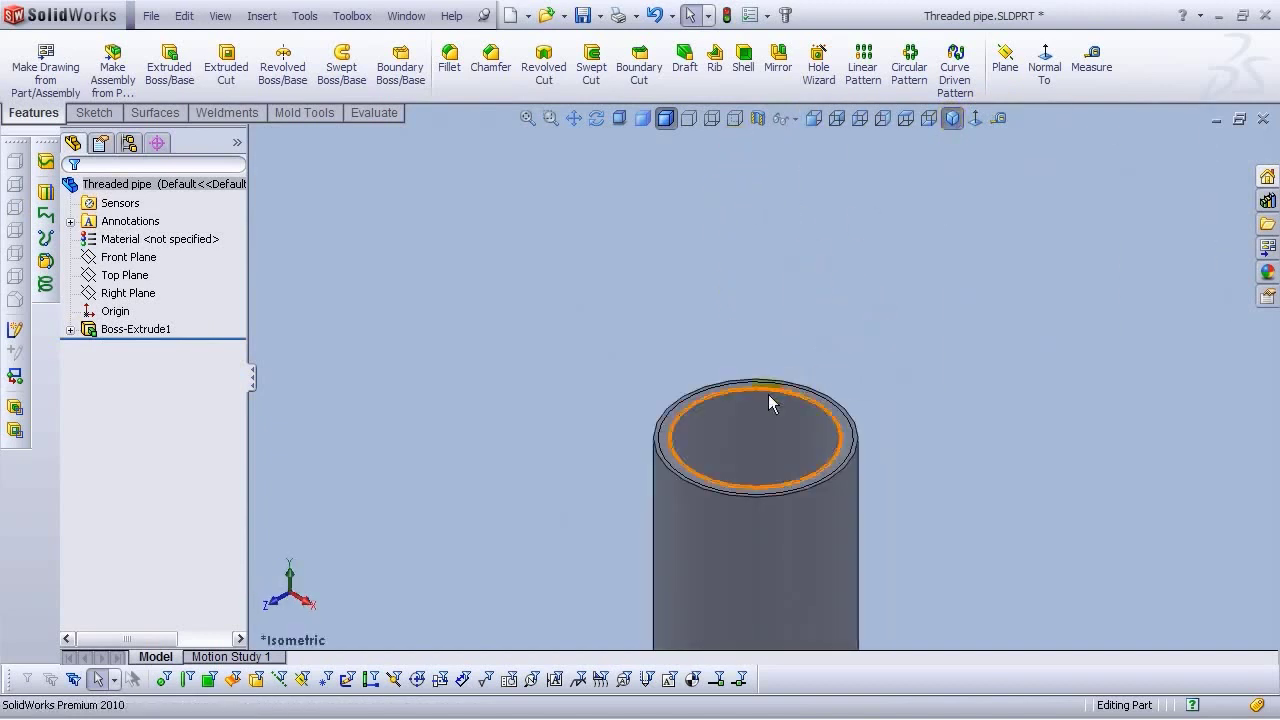
{"action": "scroll", "coordinate": [700, 408], "scroll_direction": "down", "scroll_amount": 3}
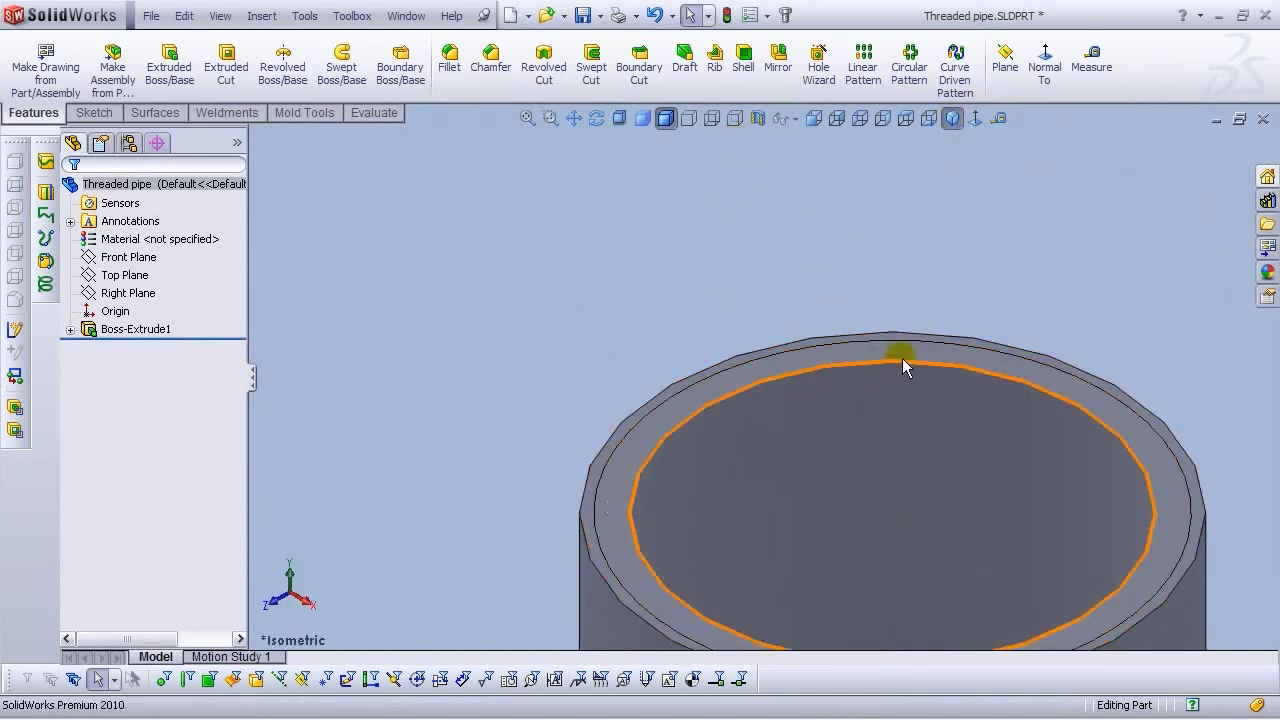
{"action": "scroll", "coordinate": [709, 501], "scroll_direction": "up", "scroll_amount": 5}
{"action": "left_click", "coordinate": [950, 119]}
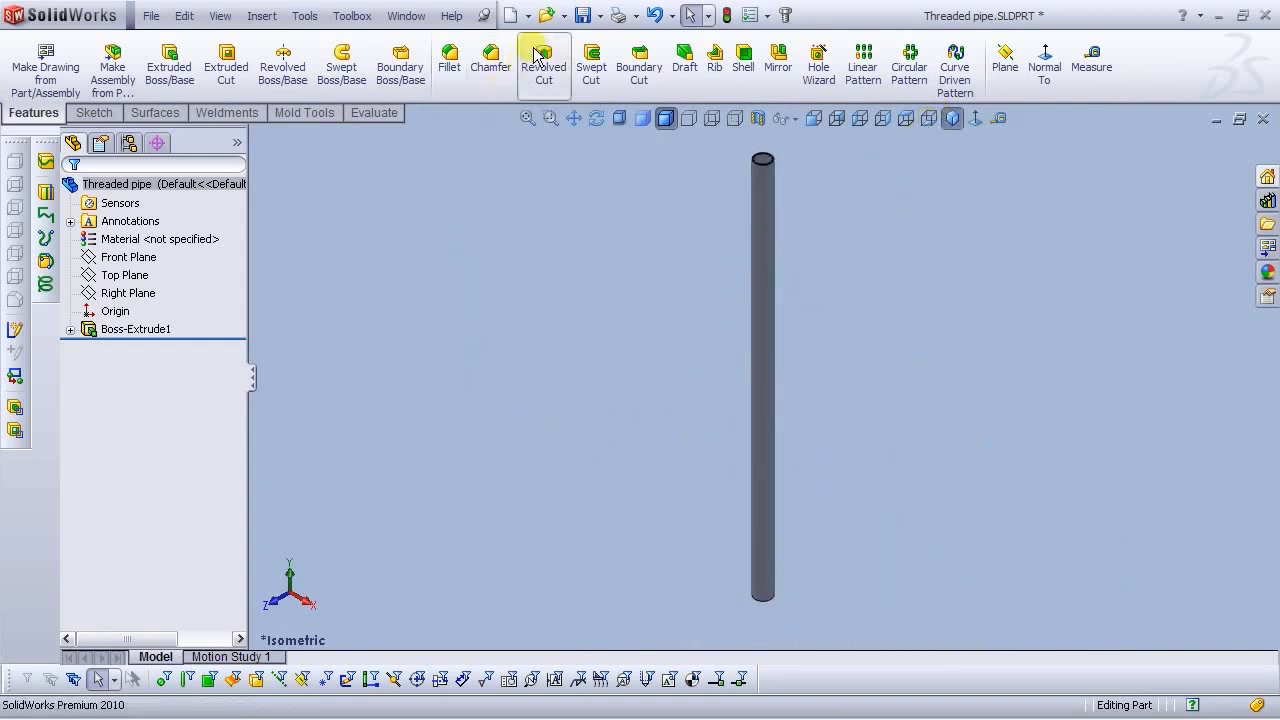
{"action": "left_click", "coordinate": [582, 15]}
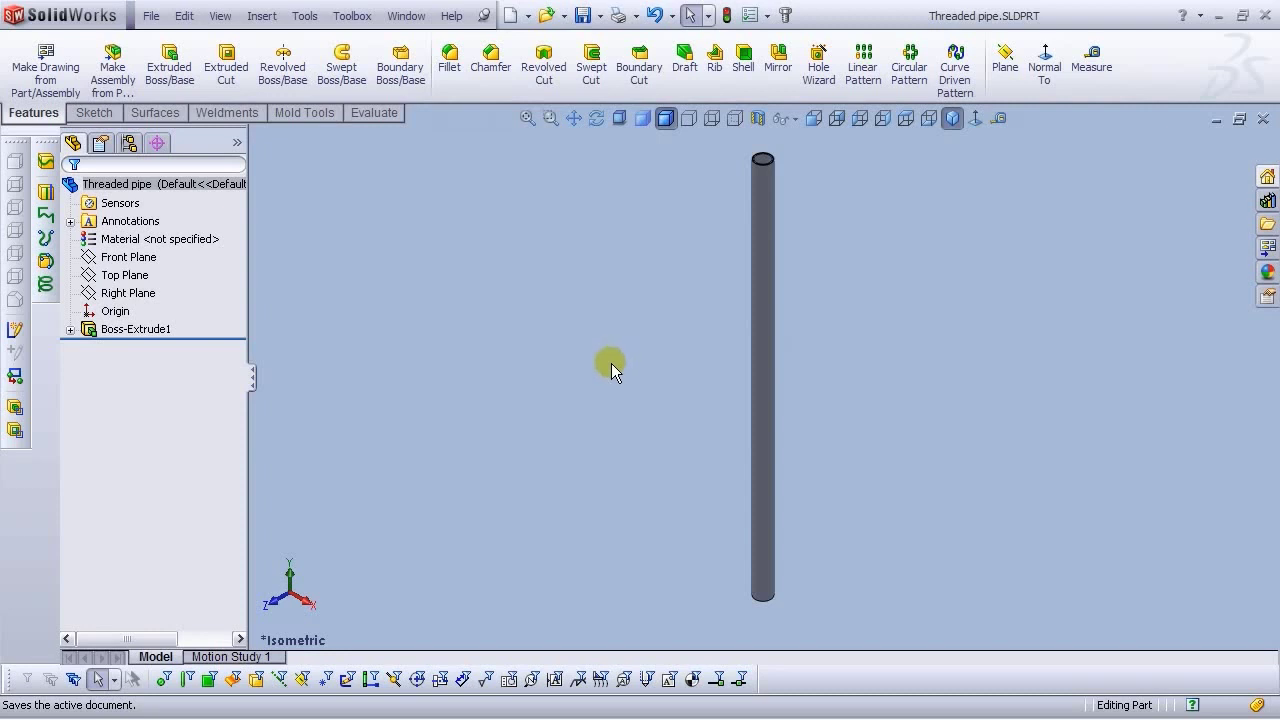
Create a new part document and start a sketch on the Top Plane
{"action": "left_click", "coordinate": [511, 15]}
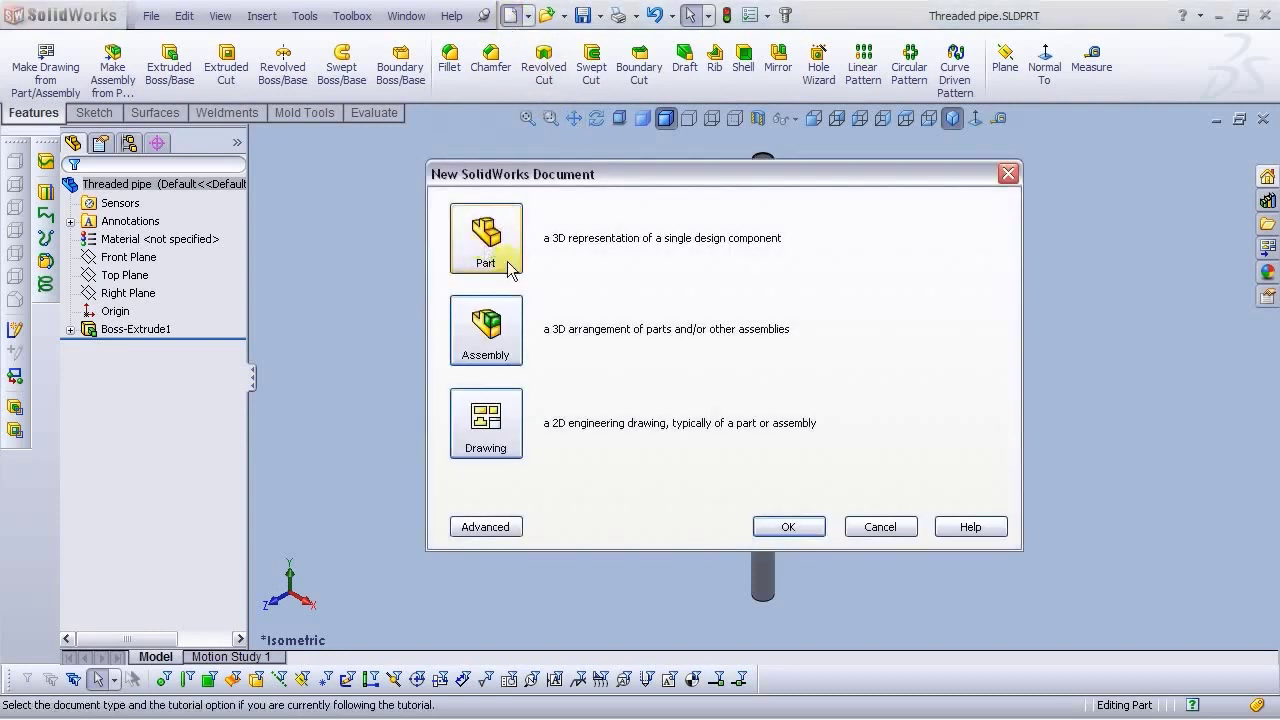
{"action": "left_click", "coordinate": [788, 525]}
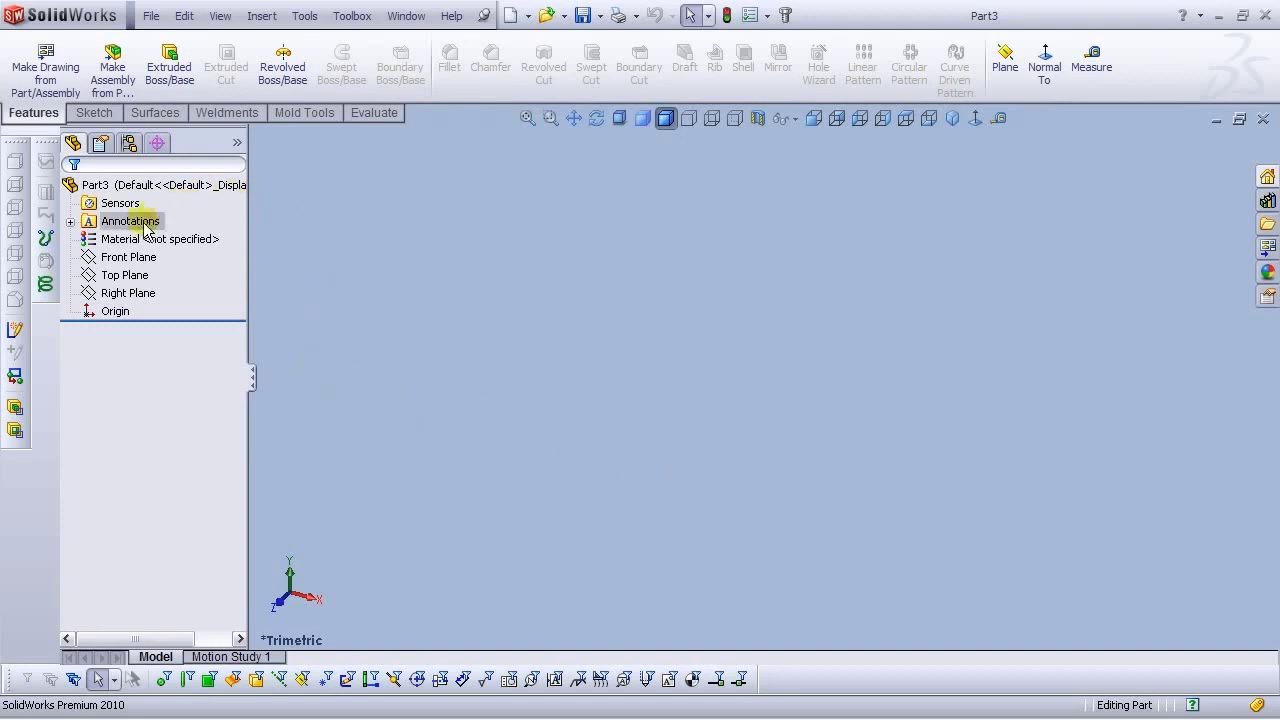
{"action": "left_click", "coordinate": [125, 275]}
{"action": "left_click", "coordinate": [129, 242]}
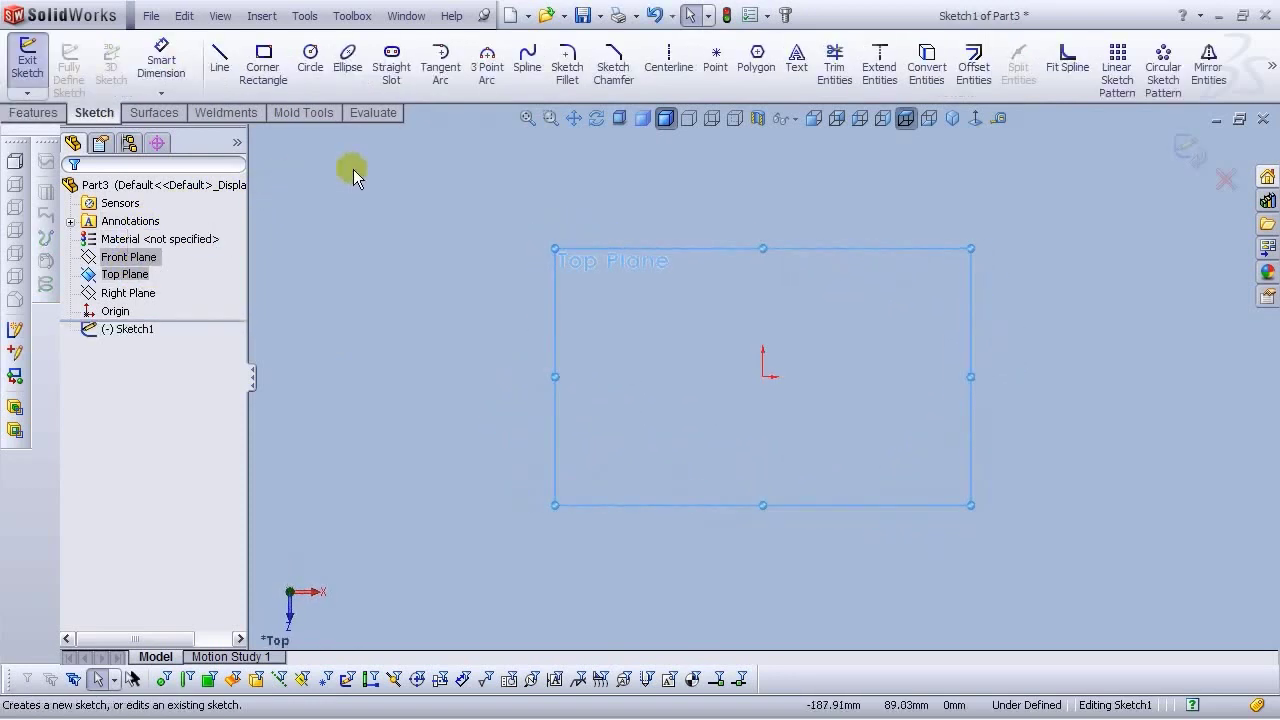
Sketch a circle centred on the origin, set its diameter to 27 mm, and exit the sketch
{"action": "left_click", "coordinate": [310, 60]}
{"action": "left_click", "coordinate": [763, 377]}
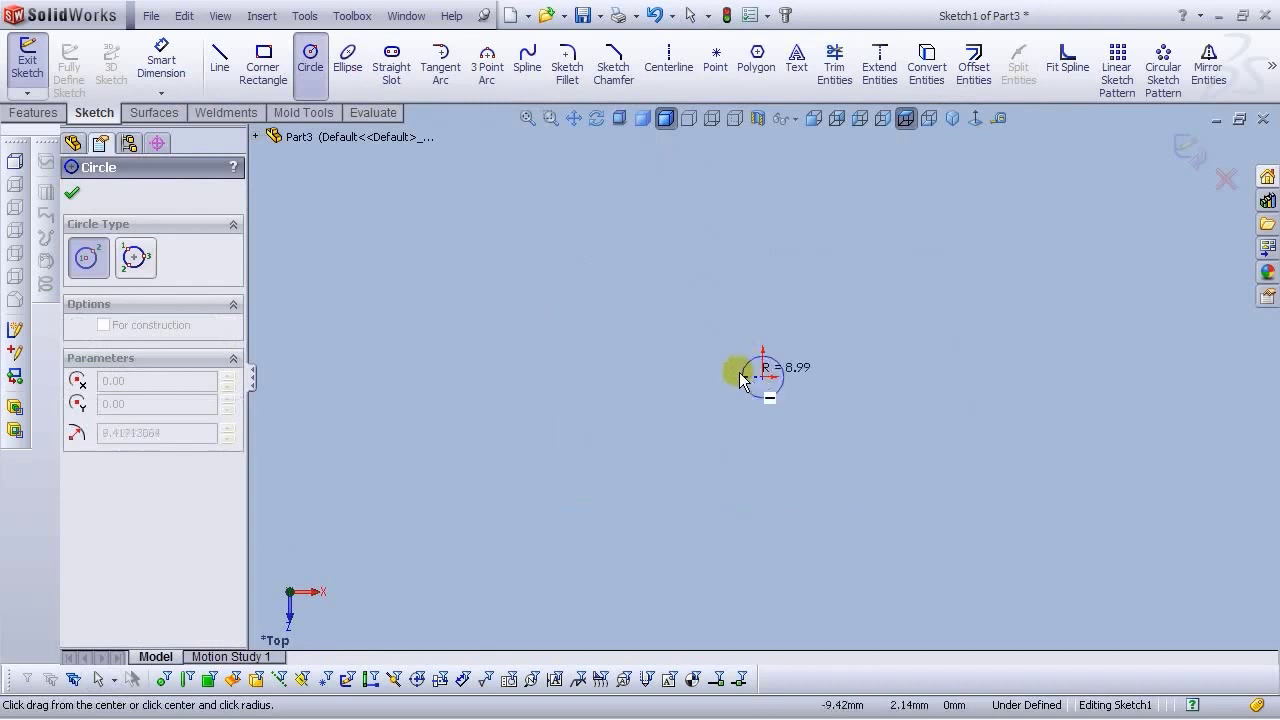
{"action": "left_click", "coordinate": [712, 381]}
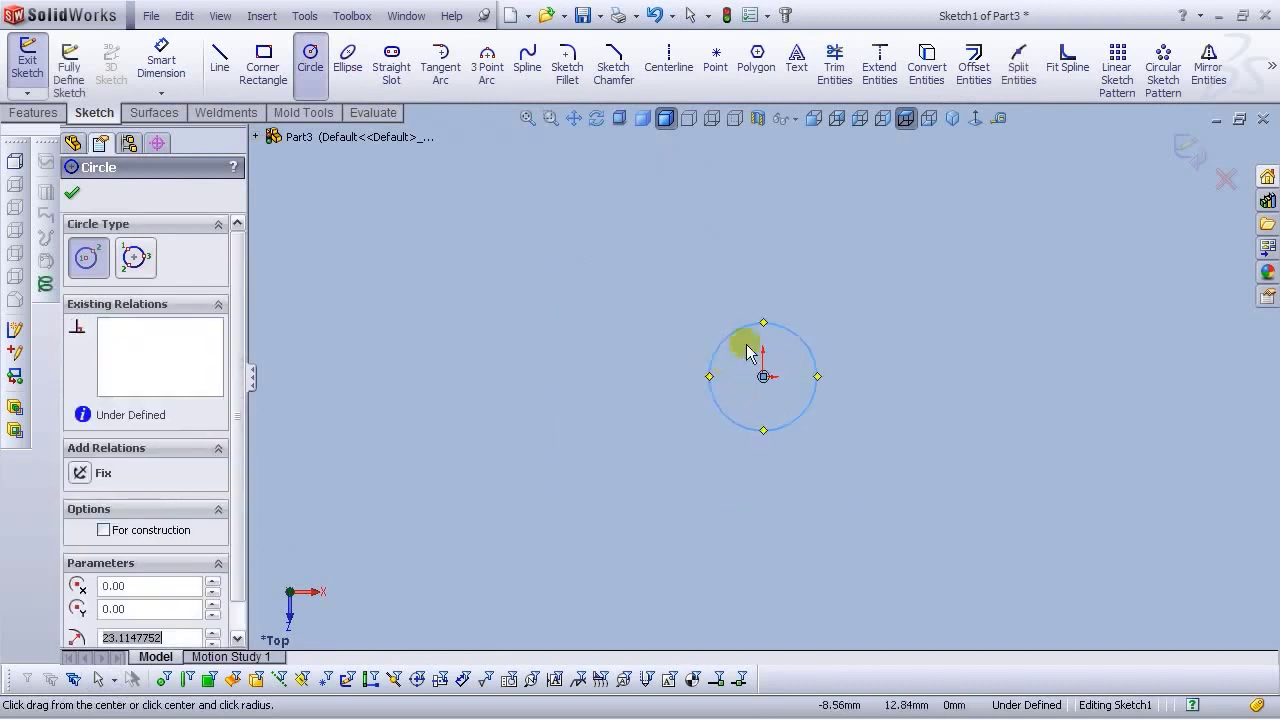
{"action": "left_click", "coordinate": [160, 60]}
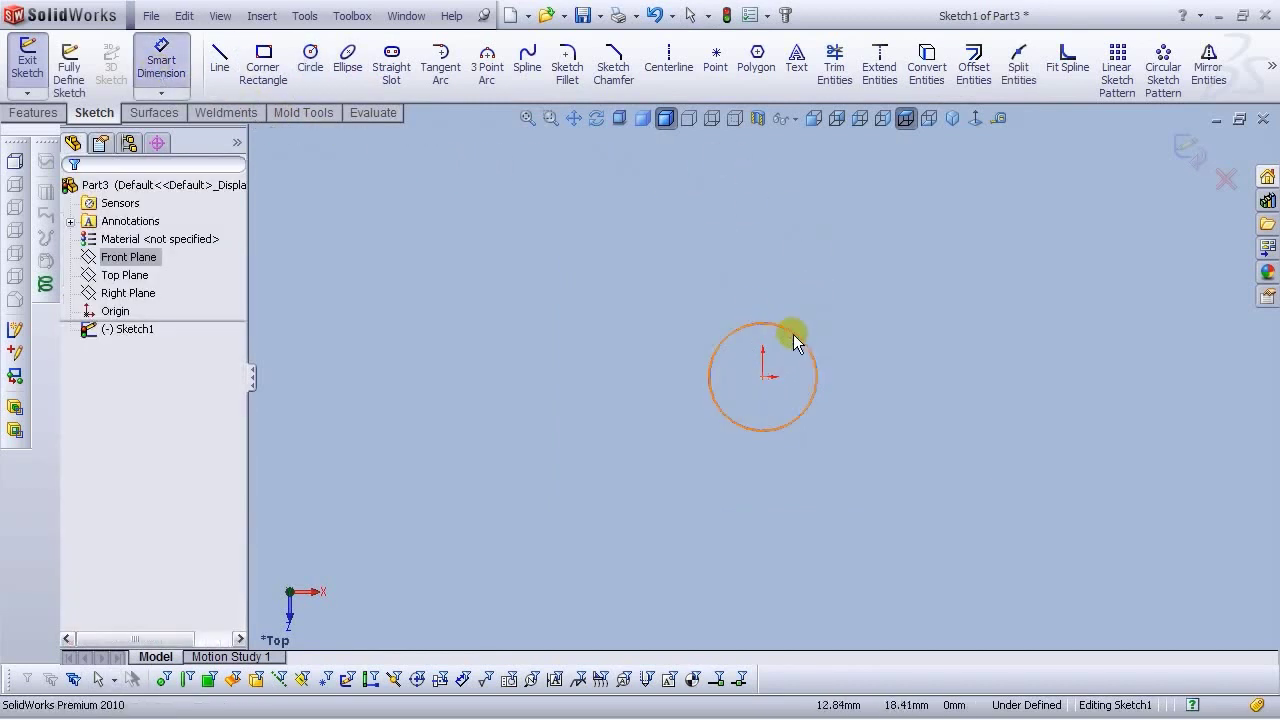
{"action": "left_click", "coordinate": [800, 332]}
{"action": "left_click", "coordinate": [815, 245]}
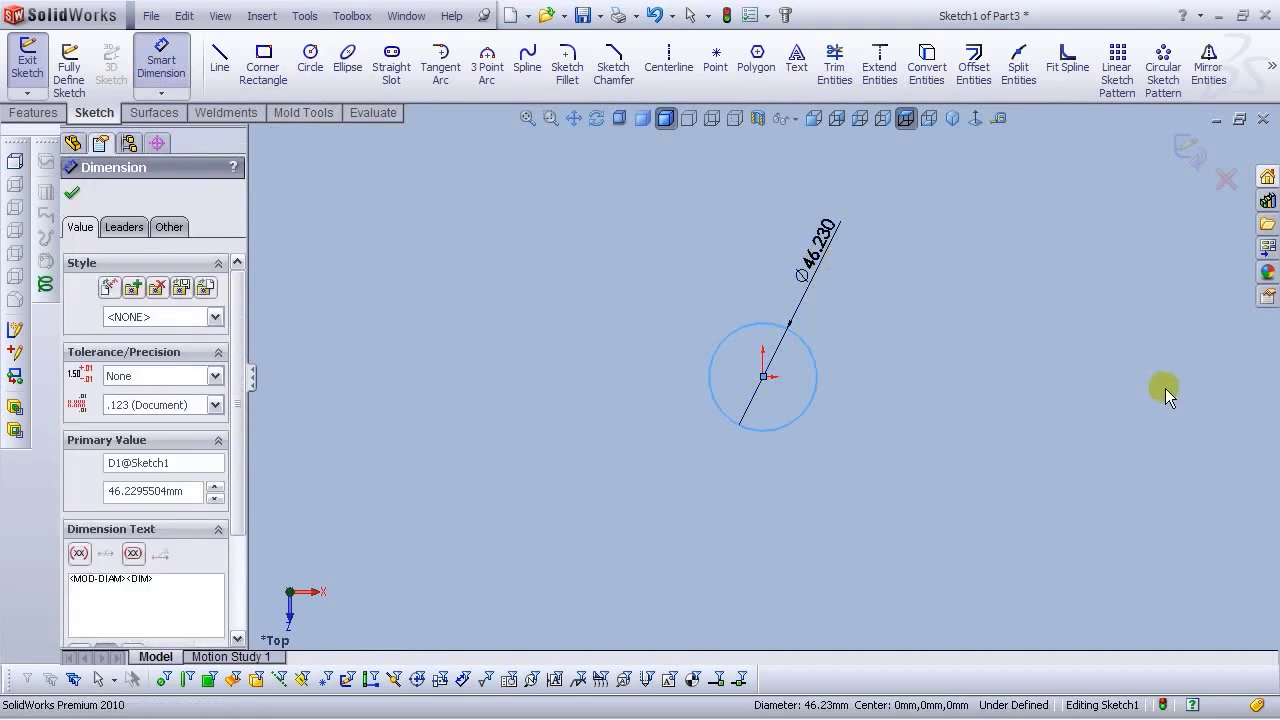
{"action": "type", "text": "27"}
{"action": "key", "text": "Return"}
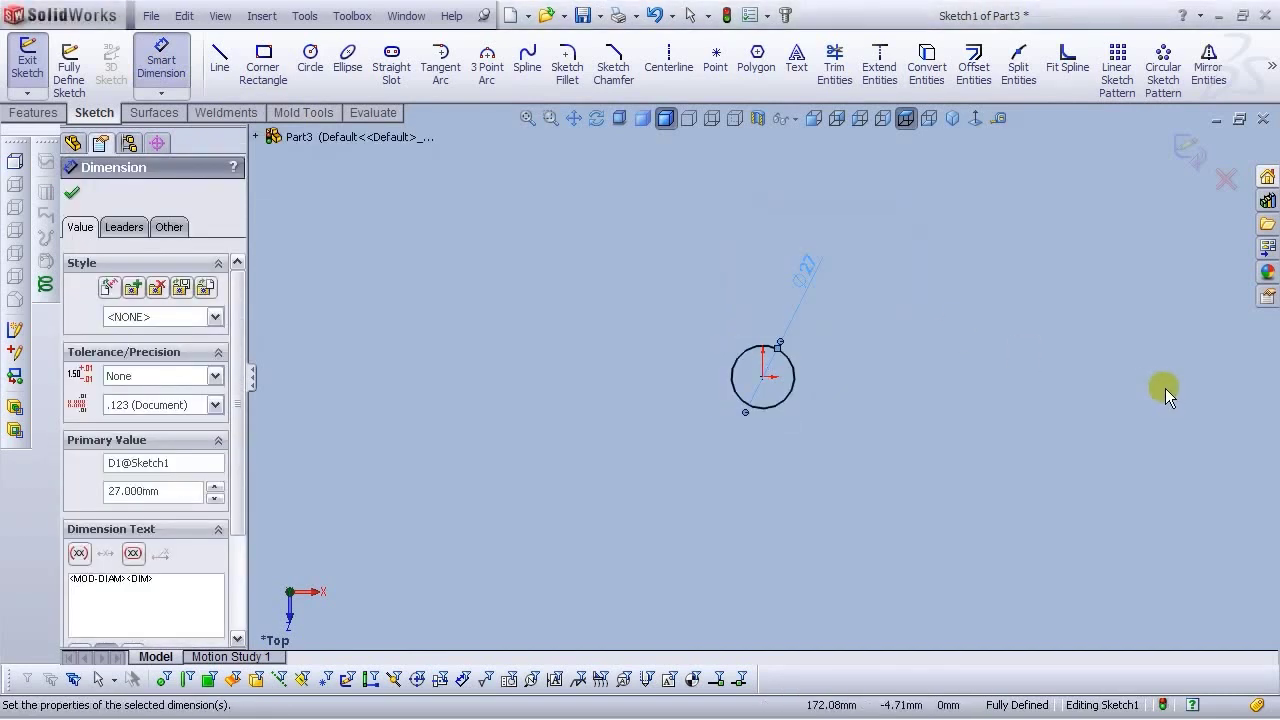
{"action": "left_click", "coordinate": [1060, 368]}
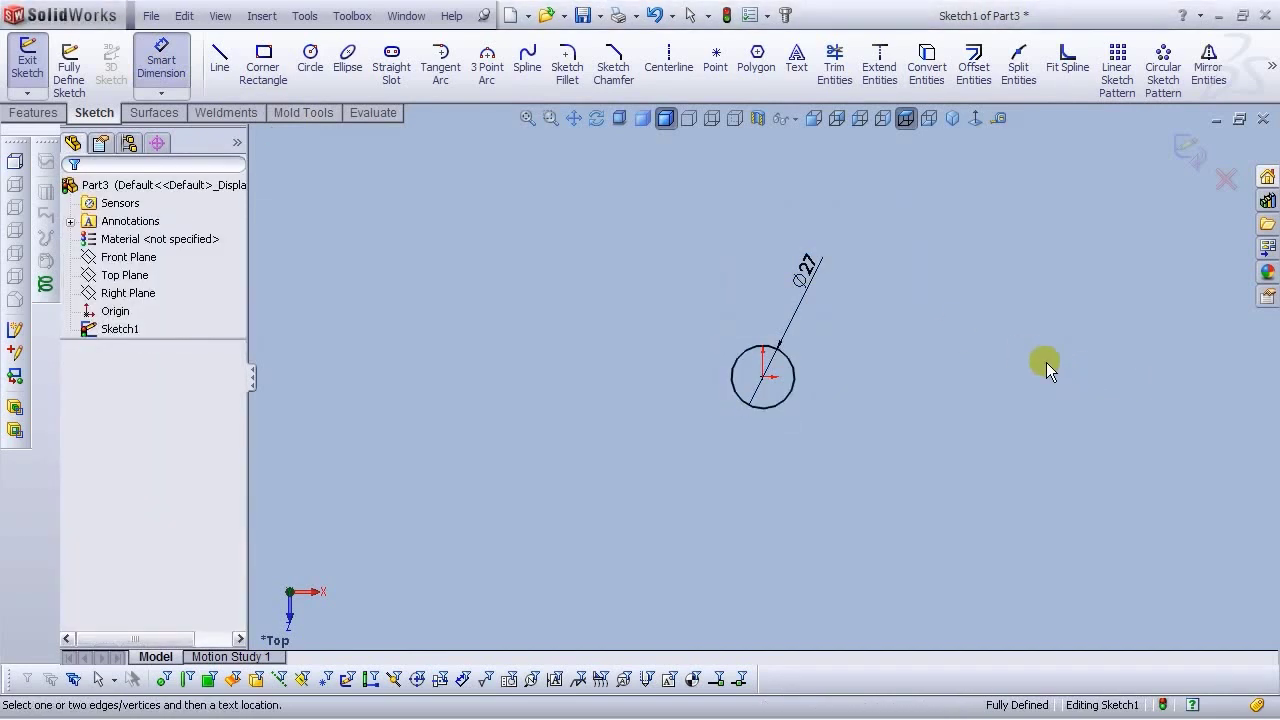
{"action": "left_click", "coordinate": [1186, 152]}
On the Front Plane, sketch an L-shaped path from the origin: about 14.7 mm straight down and about 18.9 mm horizontally to the right
{"action": "left_click", "coordinate": [815, 118]}
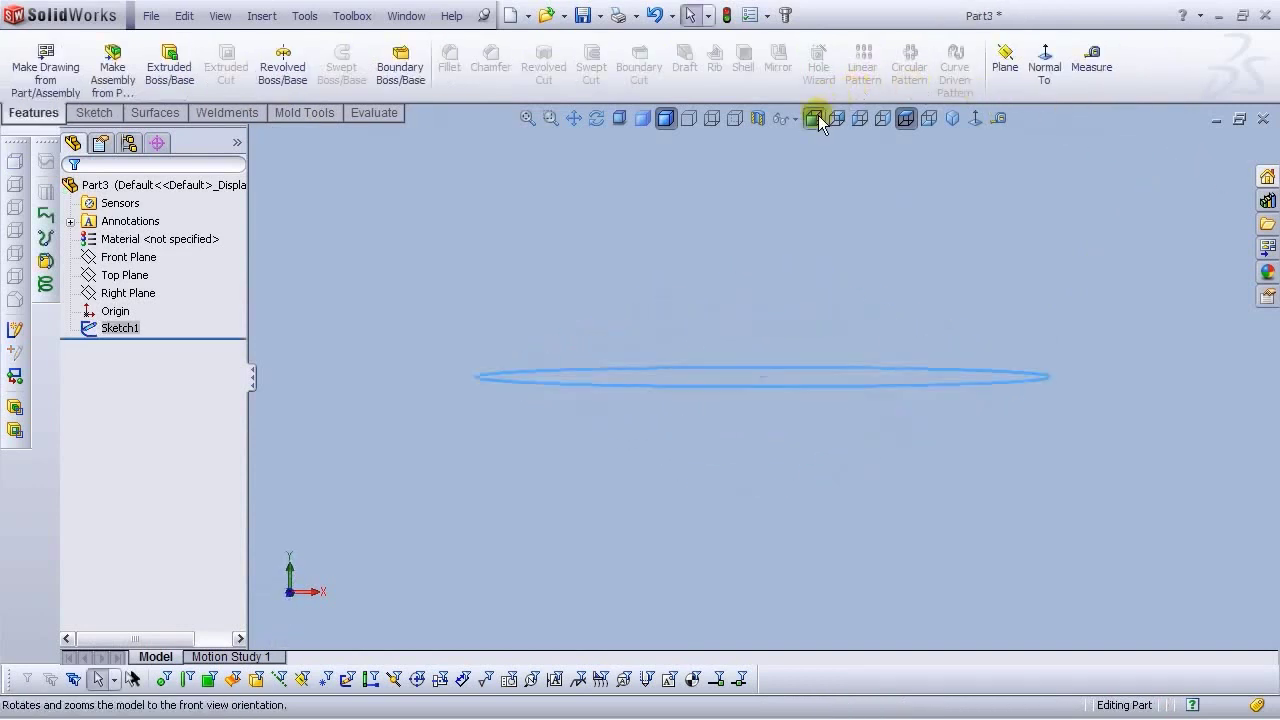
{"action": "left_click", "coordinate": [135, 258]}
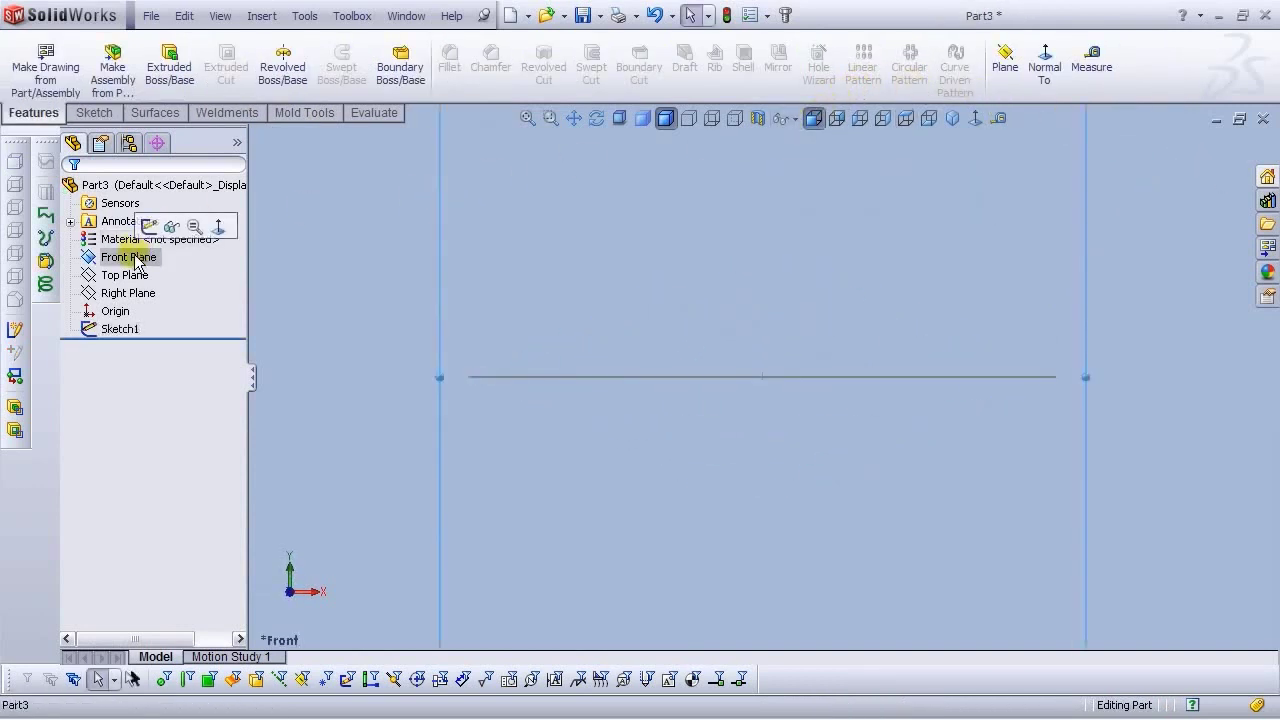
{"action": "left_click", "coordinate": [148, 227]}
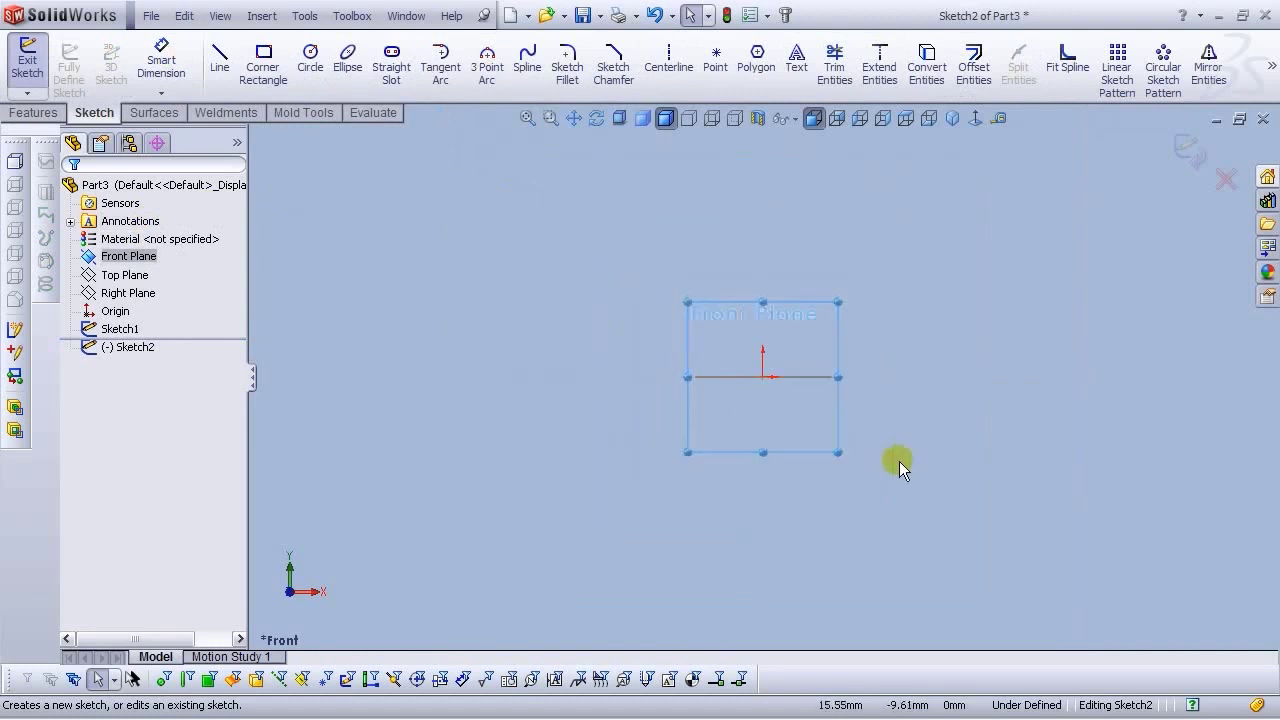
{"action": "left_click", "coordinate": [219, 58]}
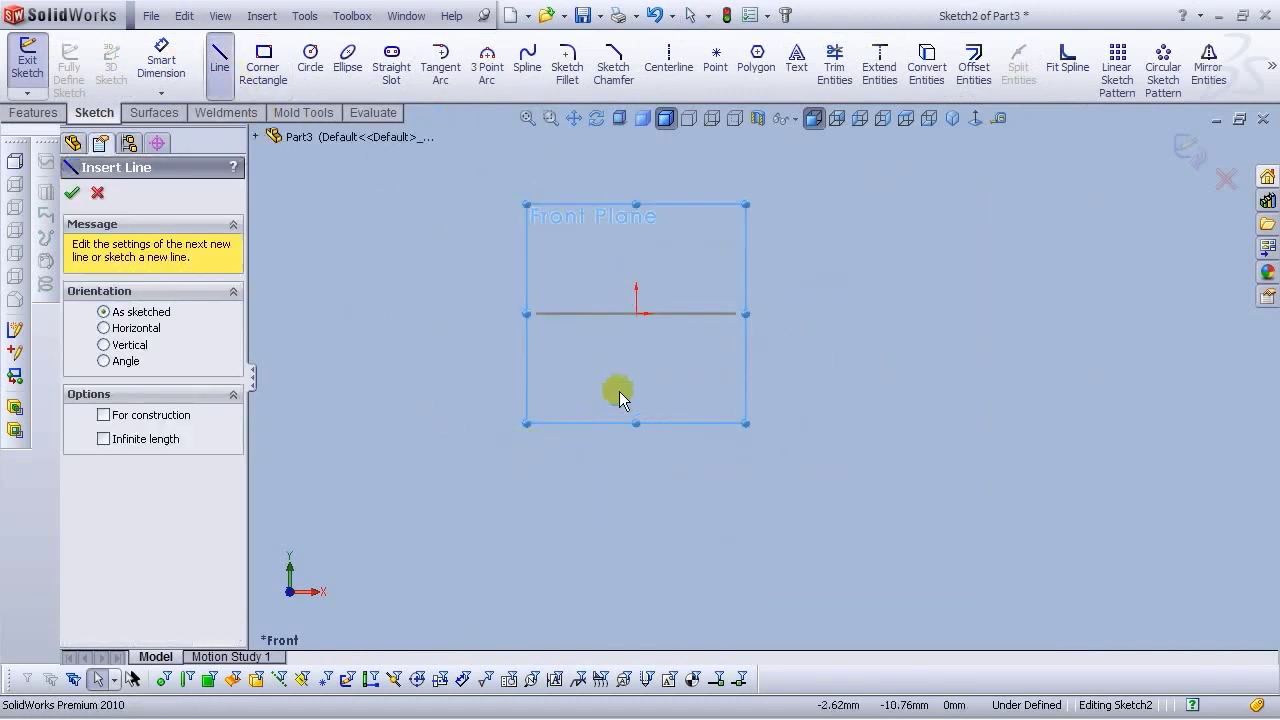
{"action": "left_click_drag", "start_coordinate": [637, 315], "coordinate": [776, 425]}
{"action": "right_click", "coordinate": [776, 425]}
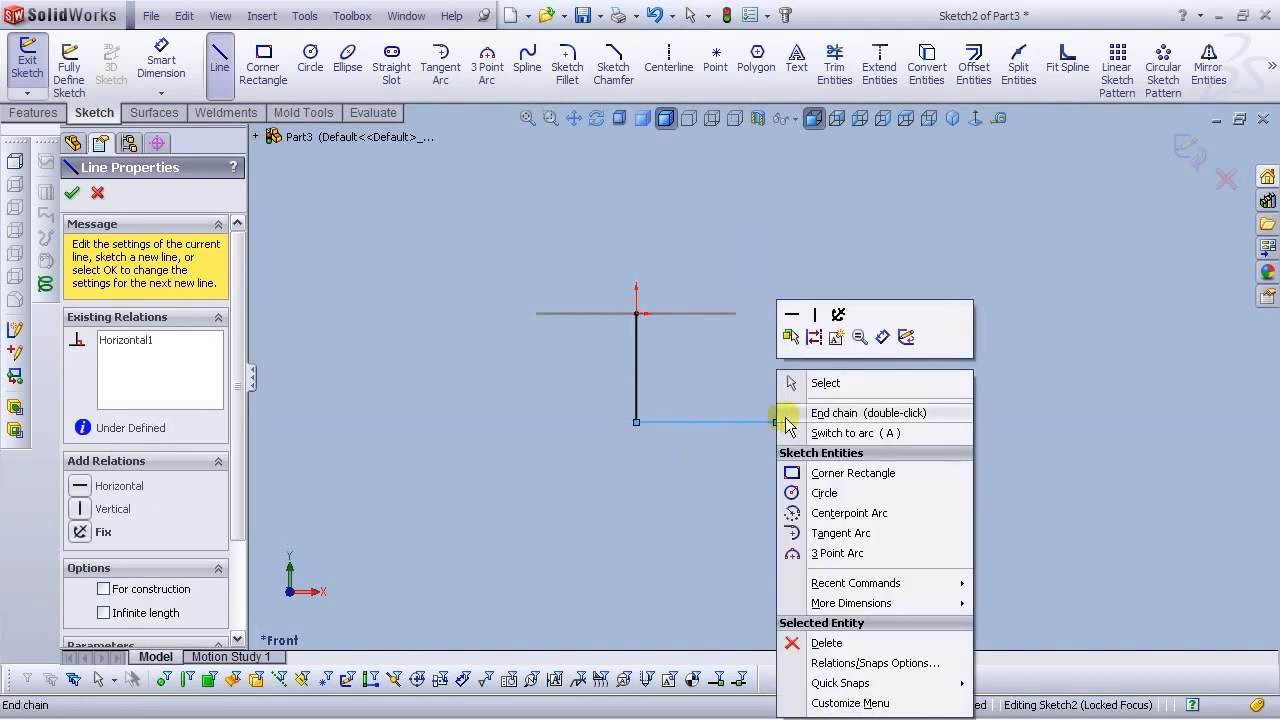
{"action": "left_click", "coordinate": [829, 411]}
{"action": "key", "text": "Escape"}
Dimension the vertical line of the L-shaped path to 50 mm
{"action": "left_click", "coordinate": [158, 68]}
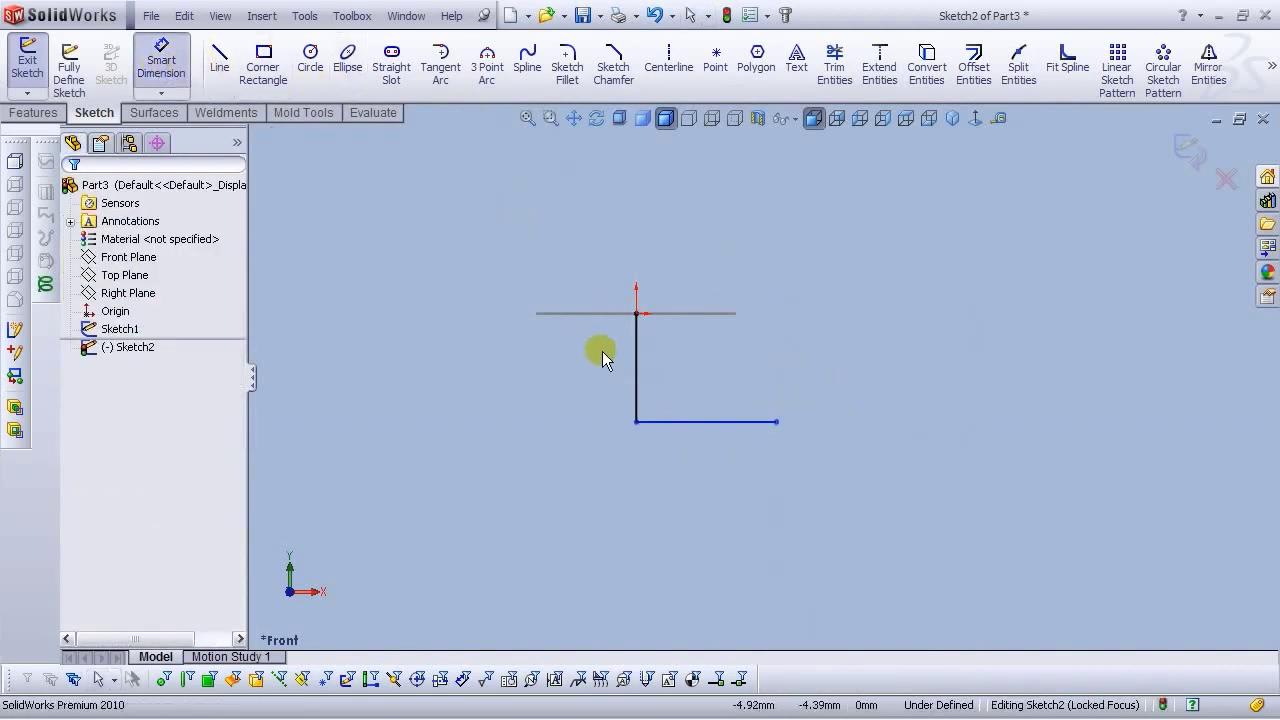
{"action": "left_click", "coordinate": [633, 364]}
{"action": "left_click", "coordinate": [572, 365]}
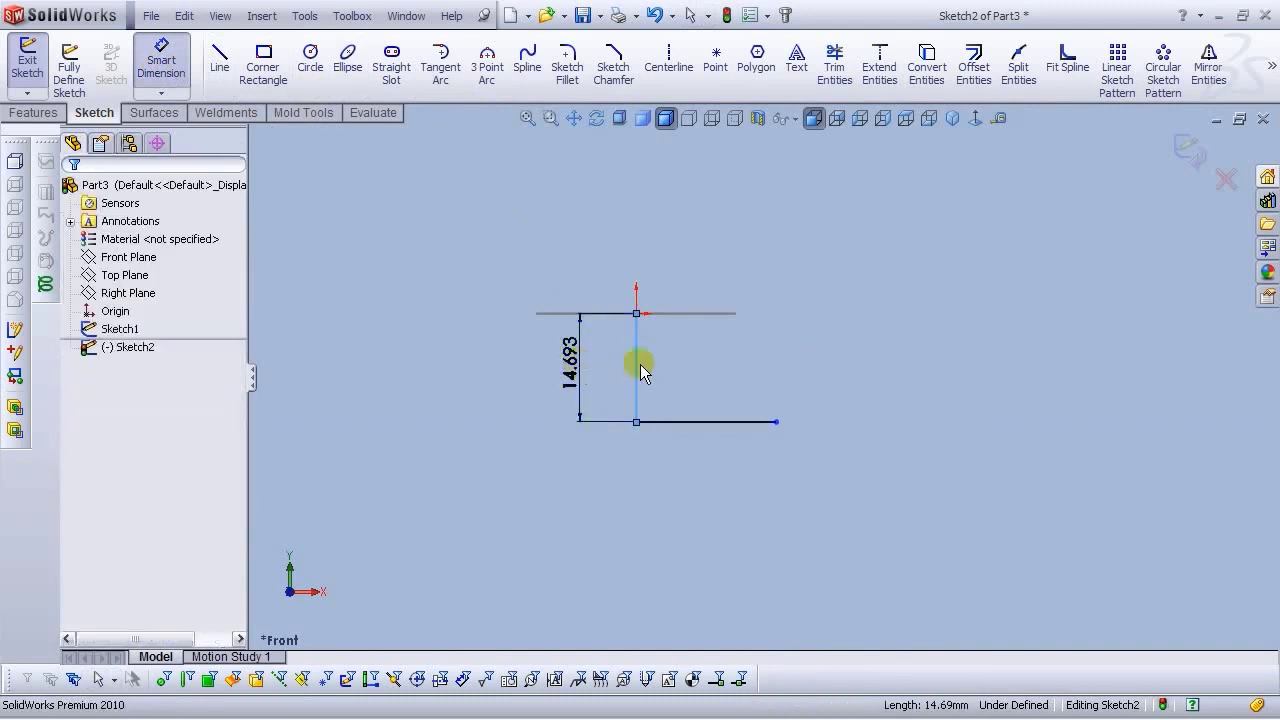
{"action": "type", "text": "50"}
{"action": "key", "text": "Return"}
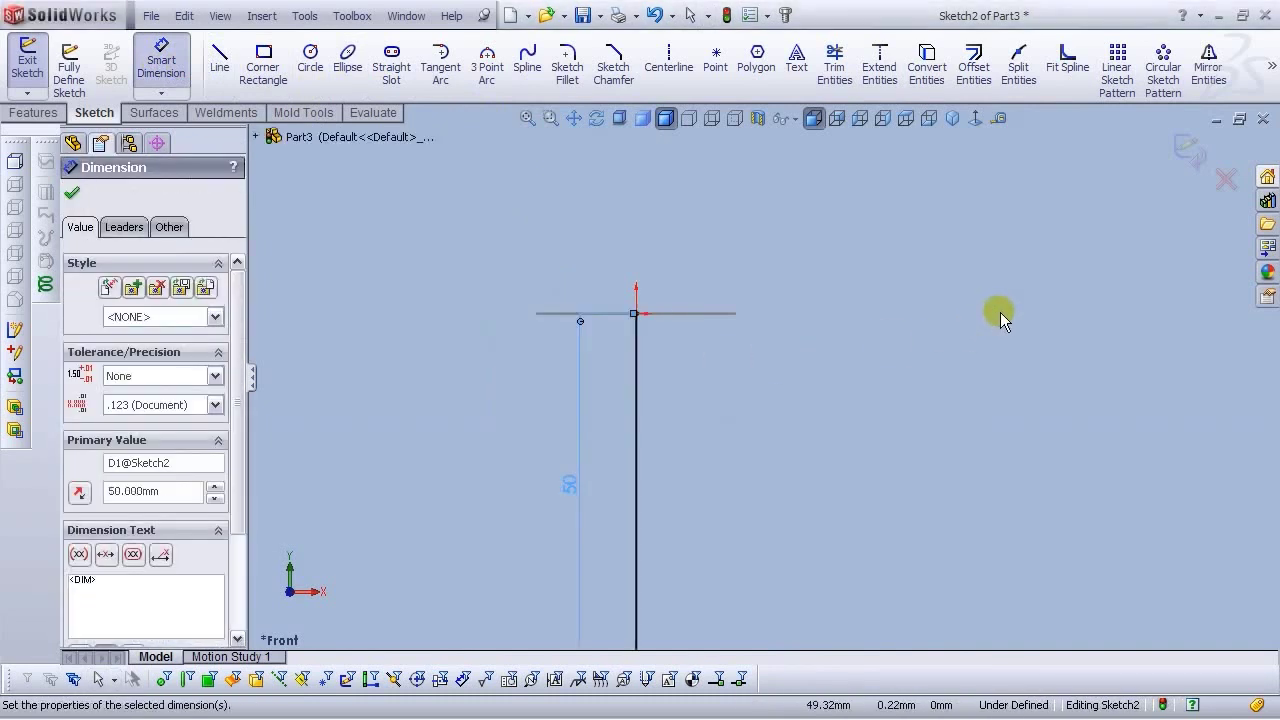
Dimension the horizontal line of the path to 25 mm and exit the sketch
{"action": "left_click", "coordinate": [527, 118]}
{"action": "left_click", "coordinate": [815, 607]}
{"action": "left_click", "coordinate": [817, 639]}
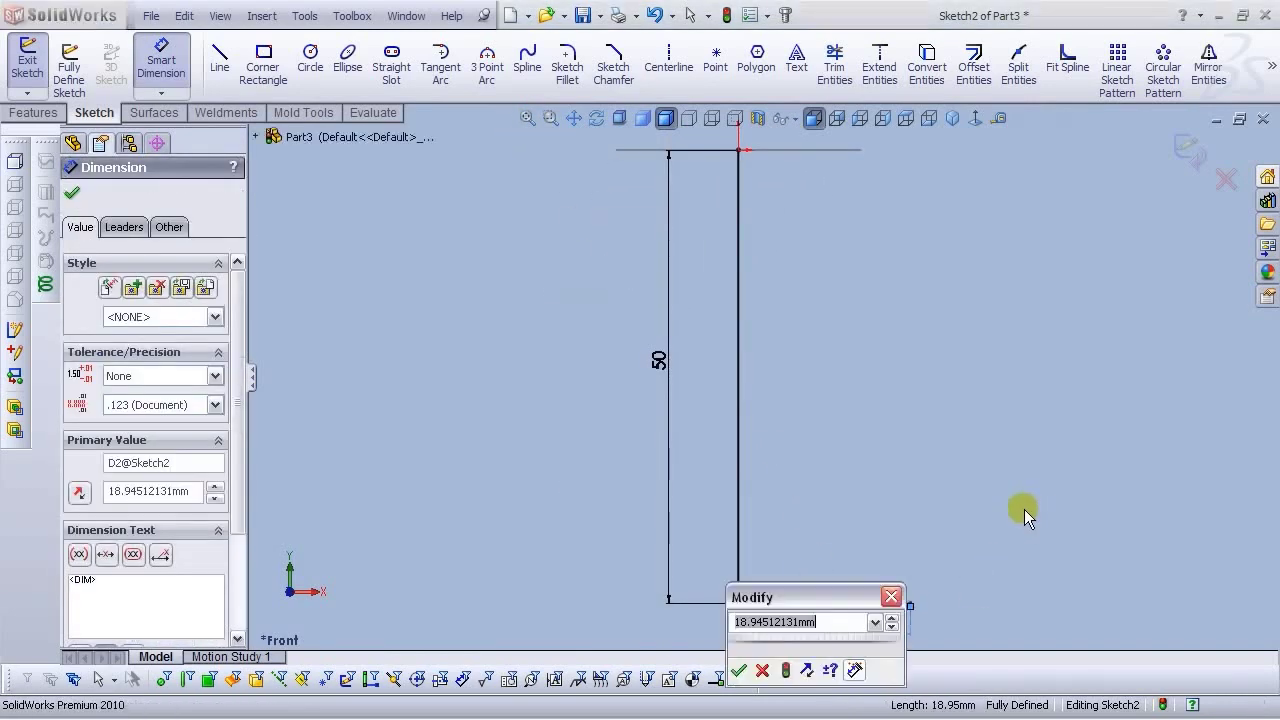
{"action": "type", "text": "25"}
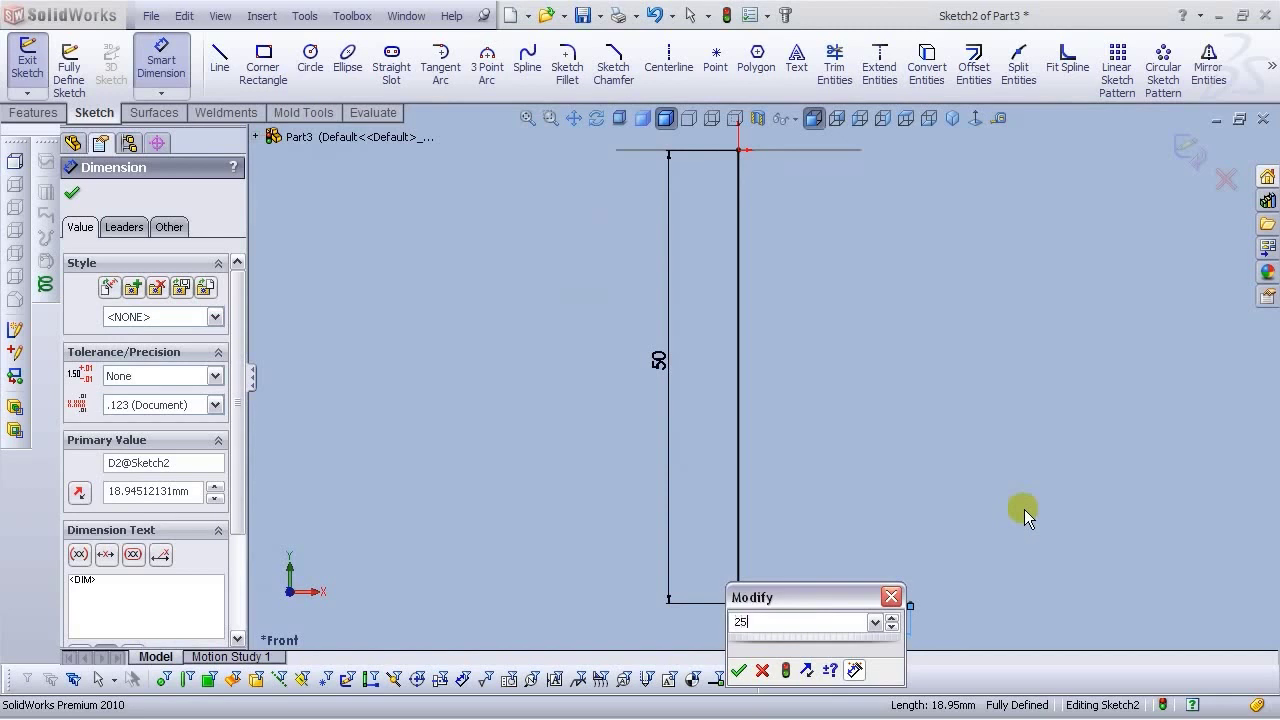
{"action": "key", "text": "Return"}
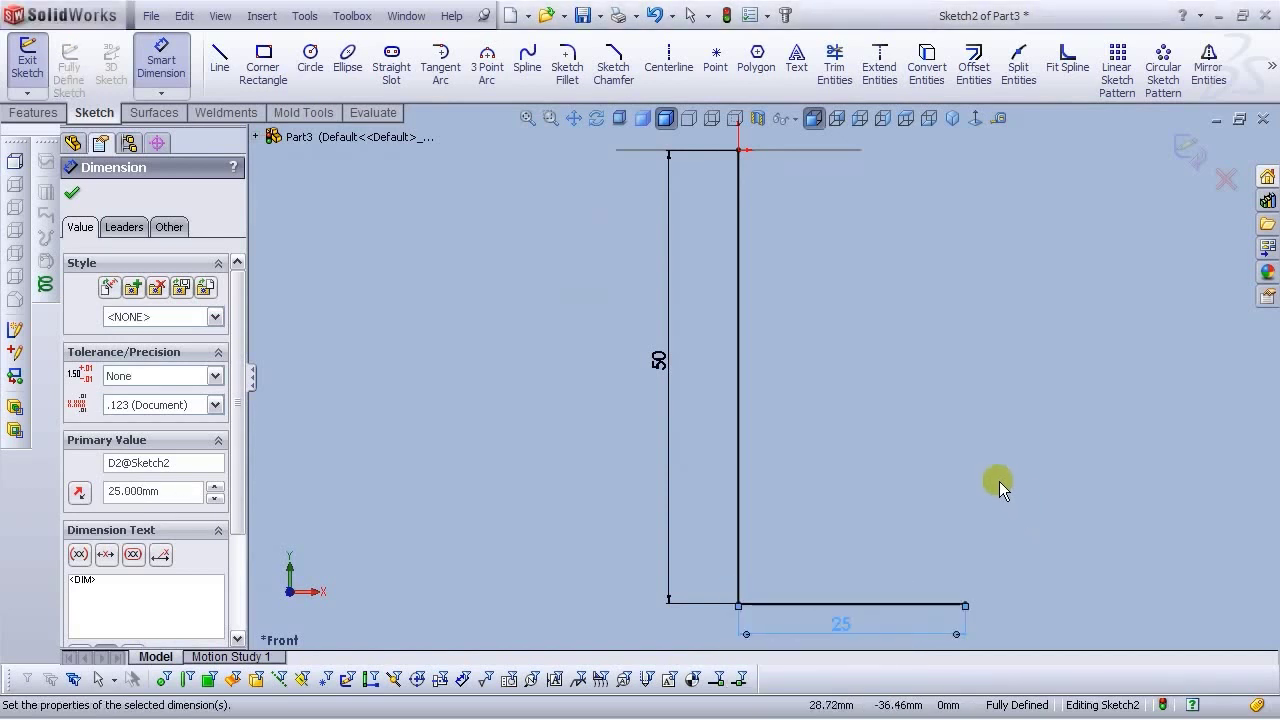
{"action": "left_click", "coordinate": [995, 481]}
{"action": "scroll", "coordinate": [985, 489], "scroll_direction": "up", "scroll_amount": 3}
{"action": "scroll", "coordinate": [979, 388], "scroll_direction": "down", "scroll_amount": 2}
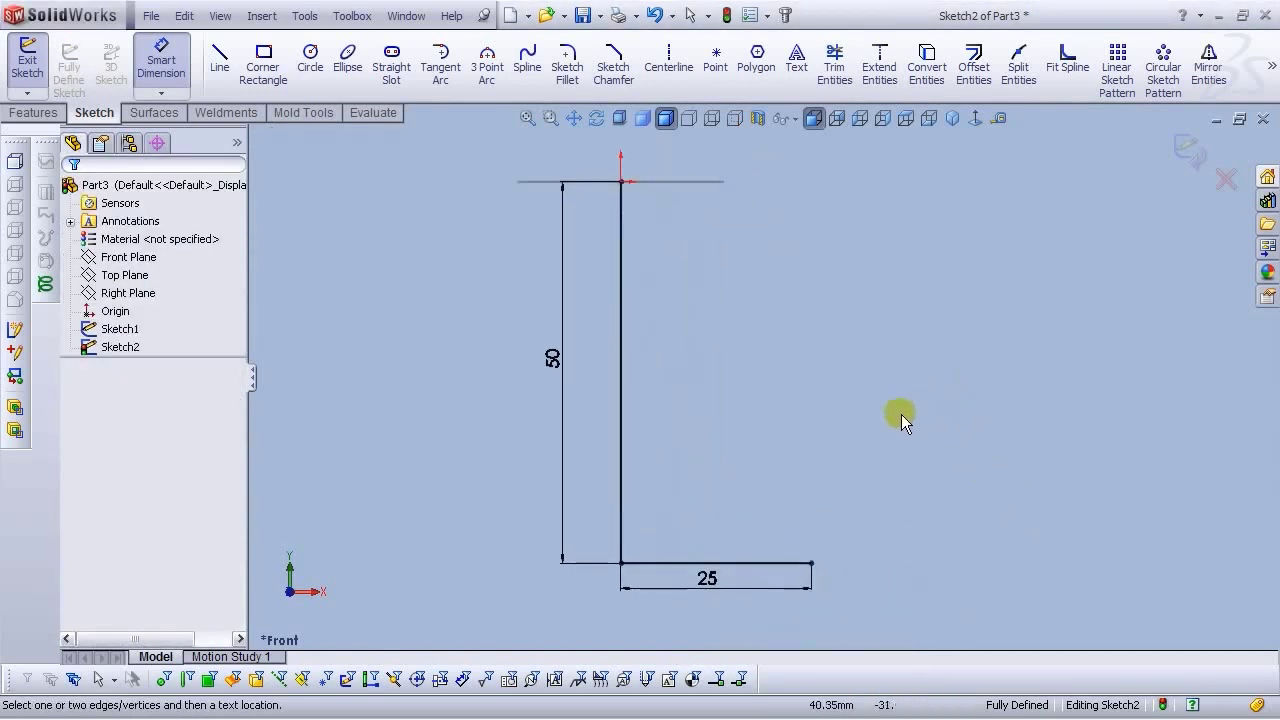
{"action": "scroll", "coordinate": [900, 414], "scroll_direction": "up", "scroll_amount": 1}
{"action": "left_click", "coordinate": [1180, 172]}
Sweep the 27 mm circle along the L-shaped path to create a solid elbow
{"action": "mouse_move", "coordinate": [790, 200]}
{"action": "middle_mouse_down"}
{"action": "mouse_move", "coordinate": [641, 249]}
{"action": "mouse_move", "coordinate": [485, 245]}
{"action": "middle_mouse_up"}
{"action": "left_click", "coordinate": [341, 66]}
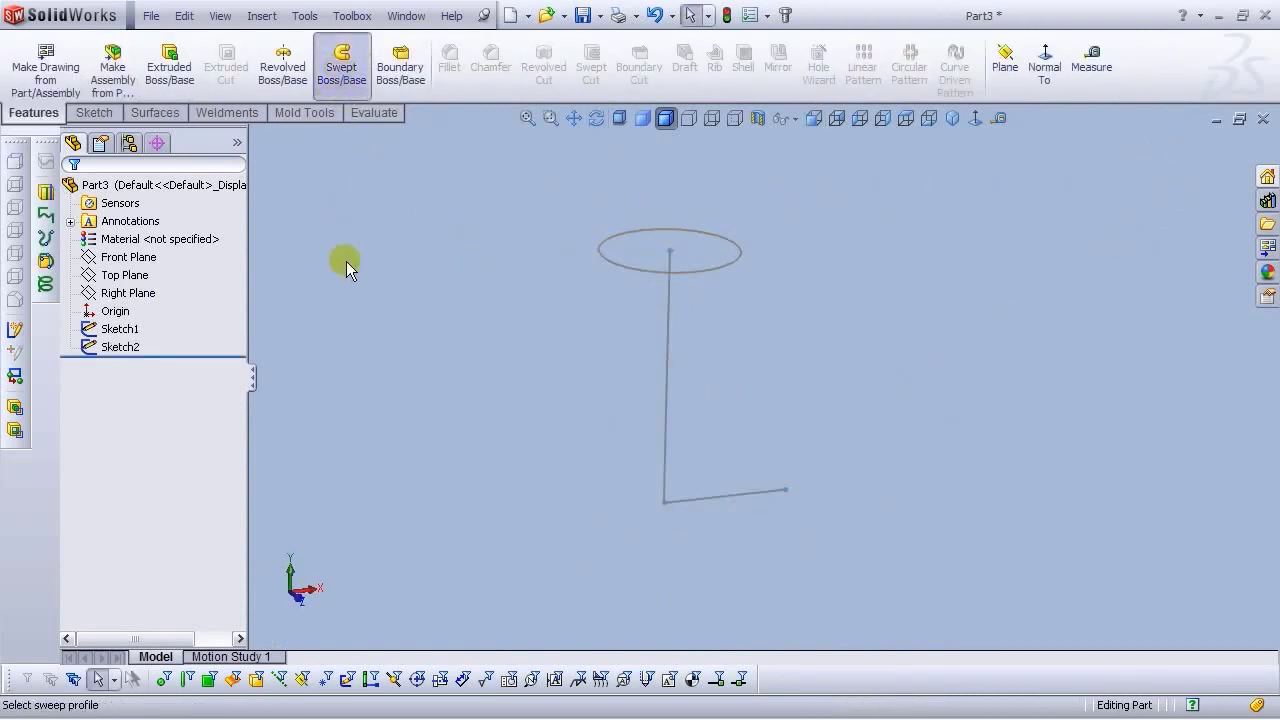
{"action": "left_click", "coordinate": [625, 268]}
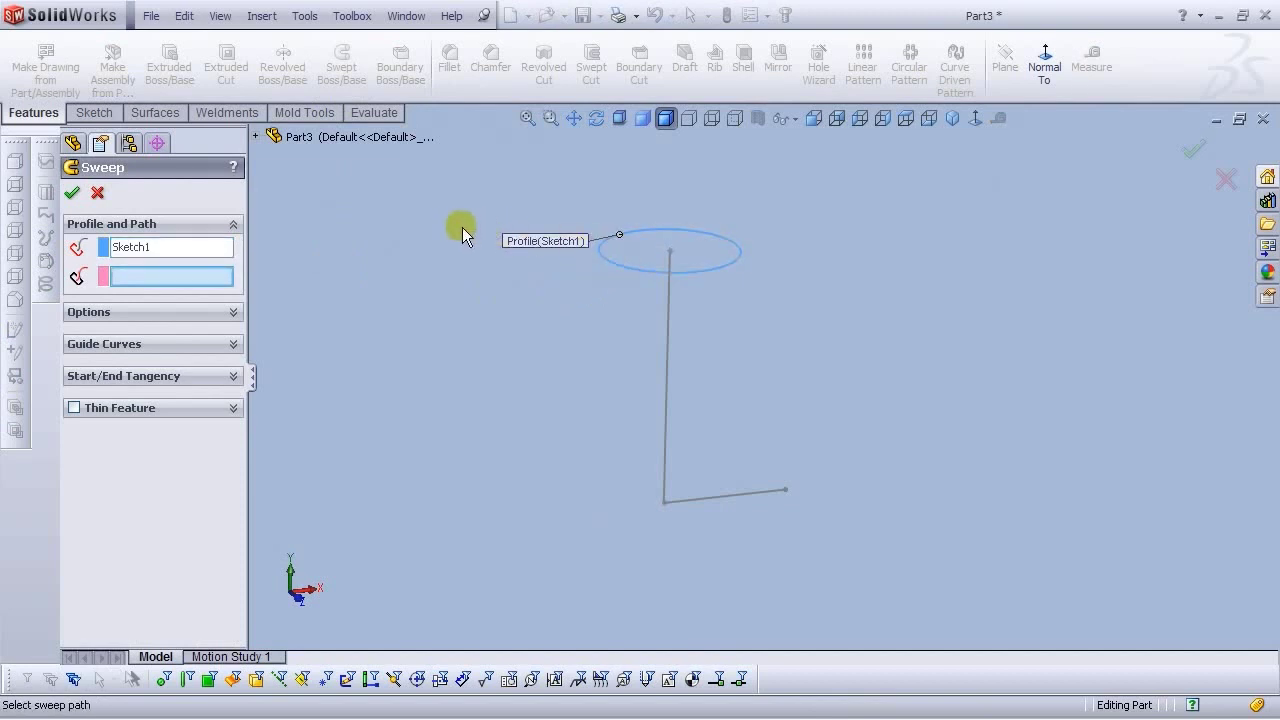
{"action": "left_click", "coordinate": [669, 304]}
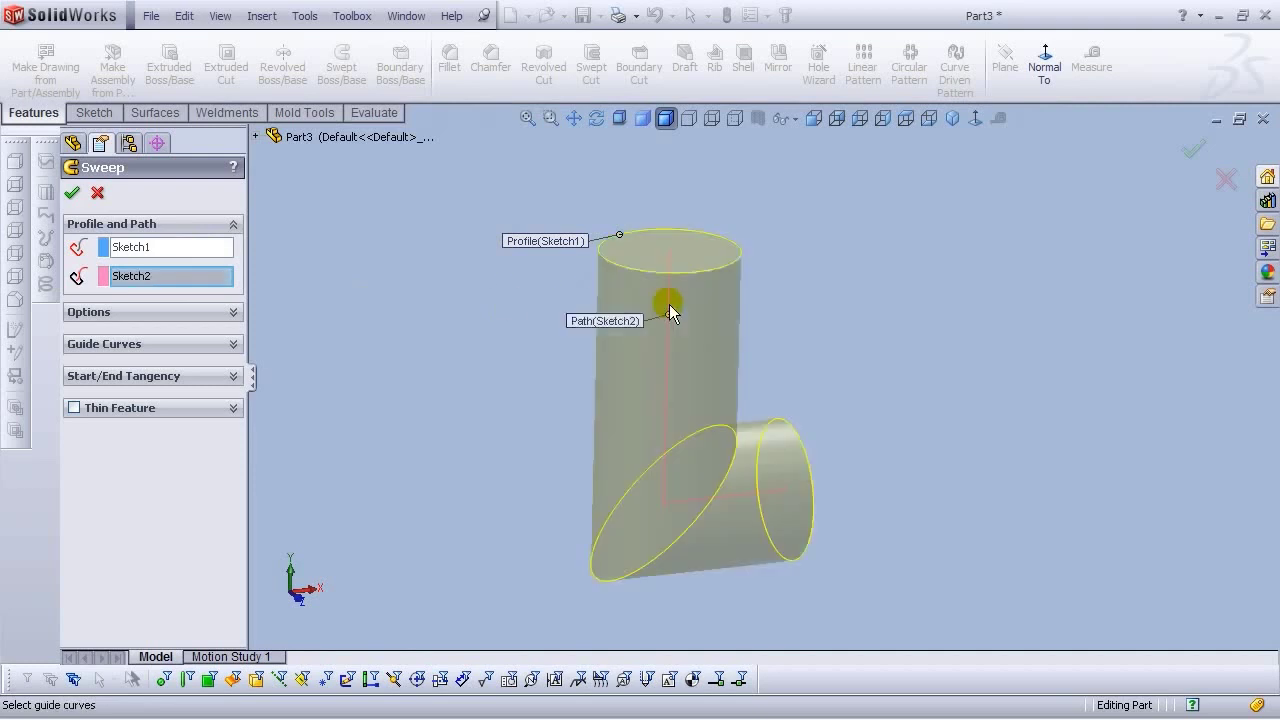
{"action": "left_click", "coordinate": [71, 192]}
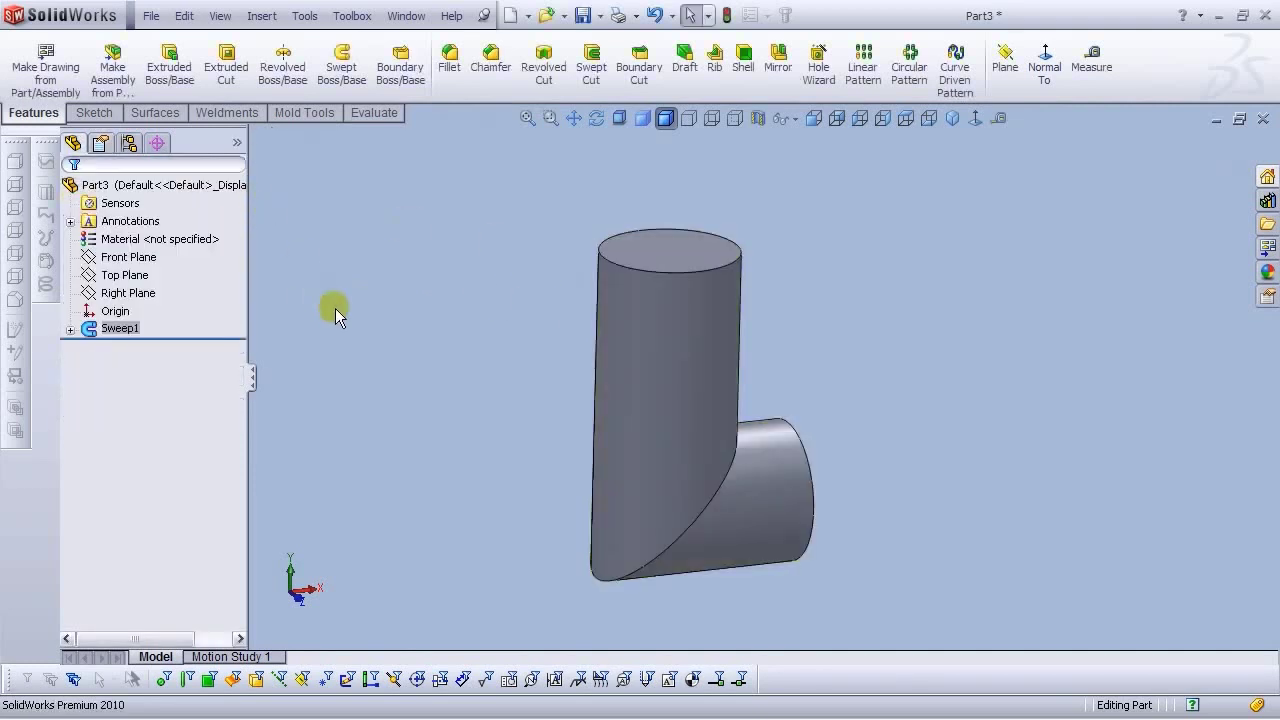
Shell the elbow to a 2 mm wall thickness, removing both circular end faces and showing the preview
{"action": "middle_click_drag", "start_coordinate": [672, 467], "coordinate": [646, 486]}
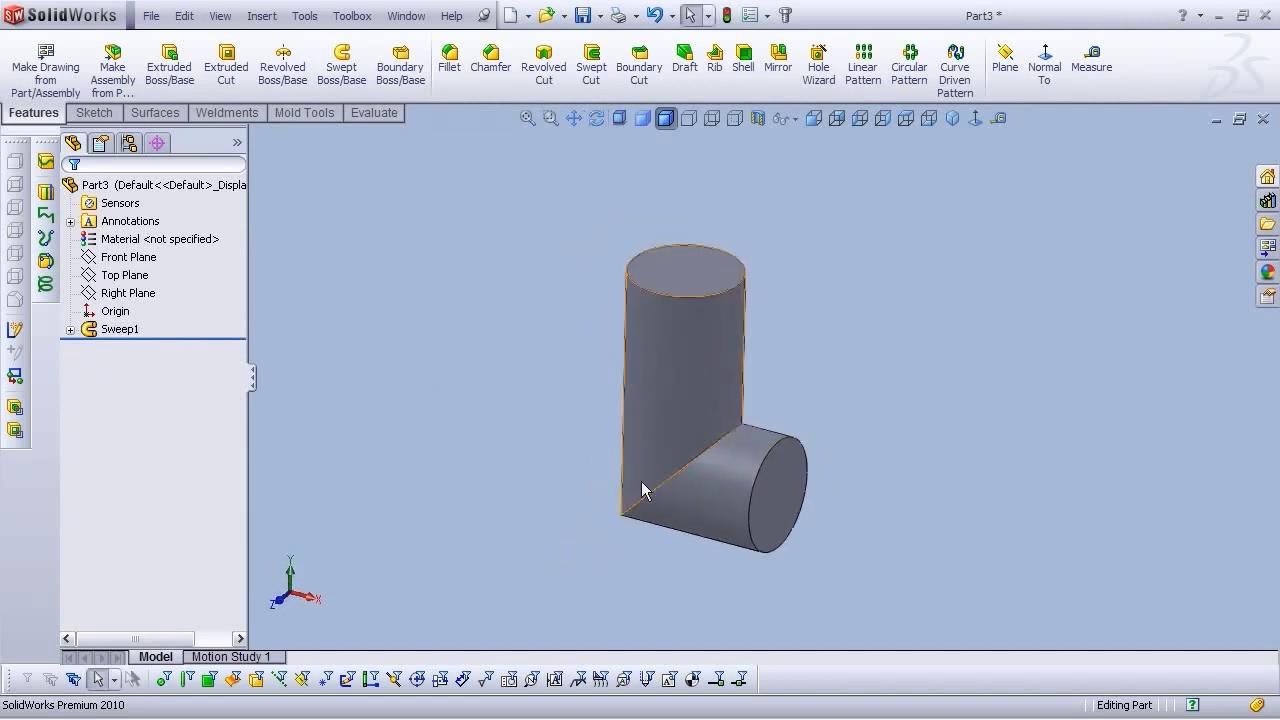
{"action": "scroll", "coordinate": [722, 293], "scroll_direction": "down", "scroll_amount": 3}
{"action": "middle_click_drag", "start_coordinate": [722, 293], "coordinate": [741, 222]}
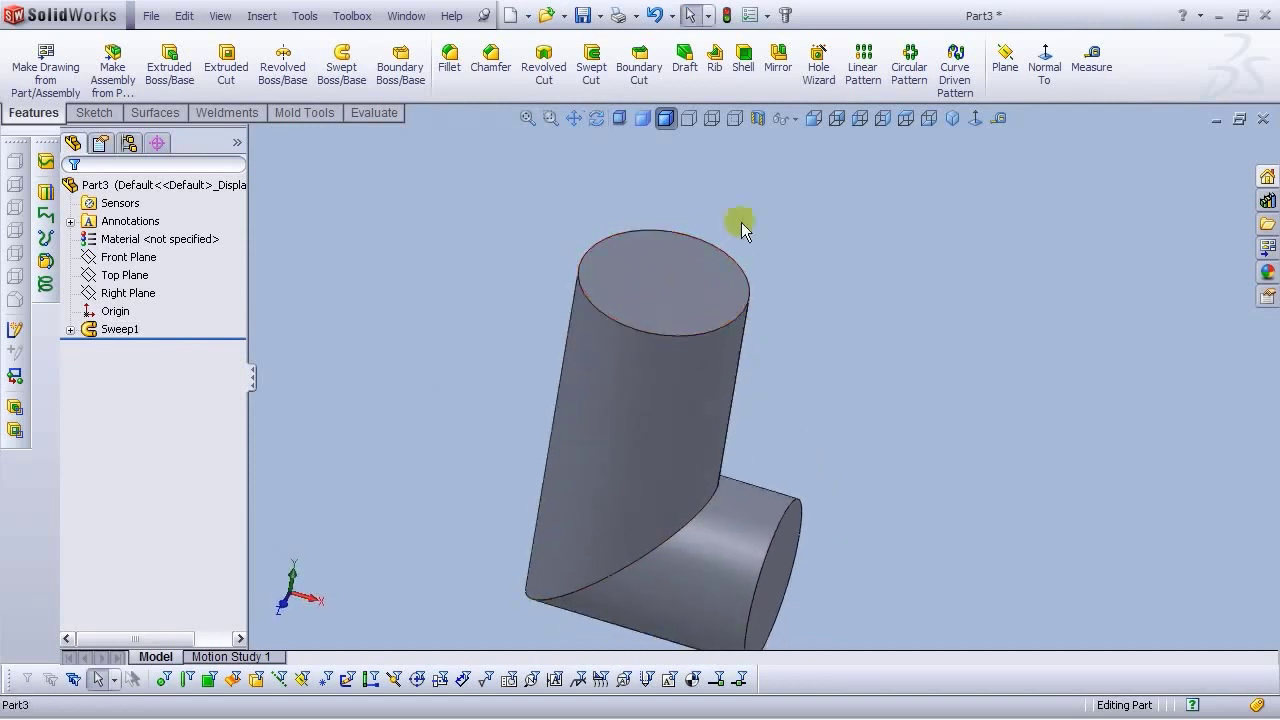
{"action": "left_click", "coordinate": [743, 58]}
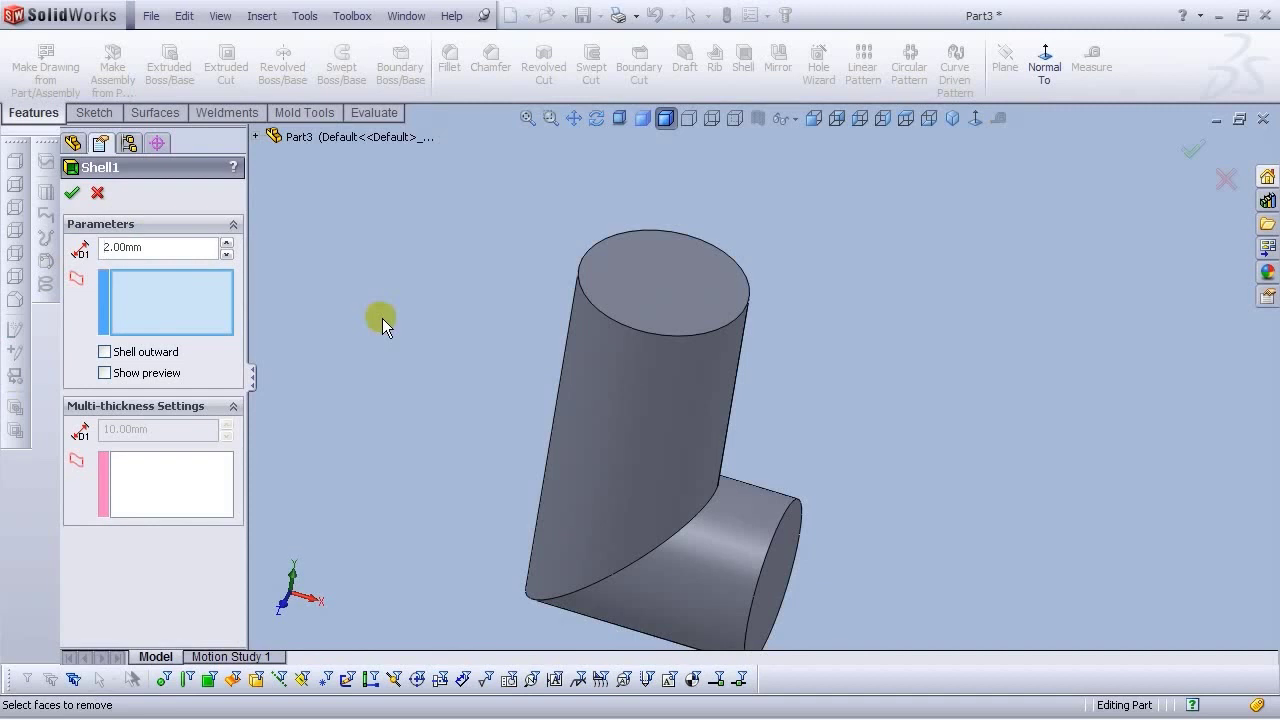
{"action": "left_click", "coordinate": [682, 286]}
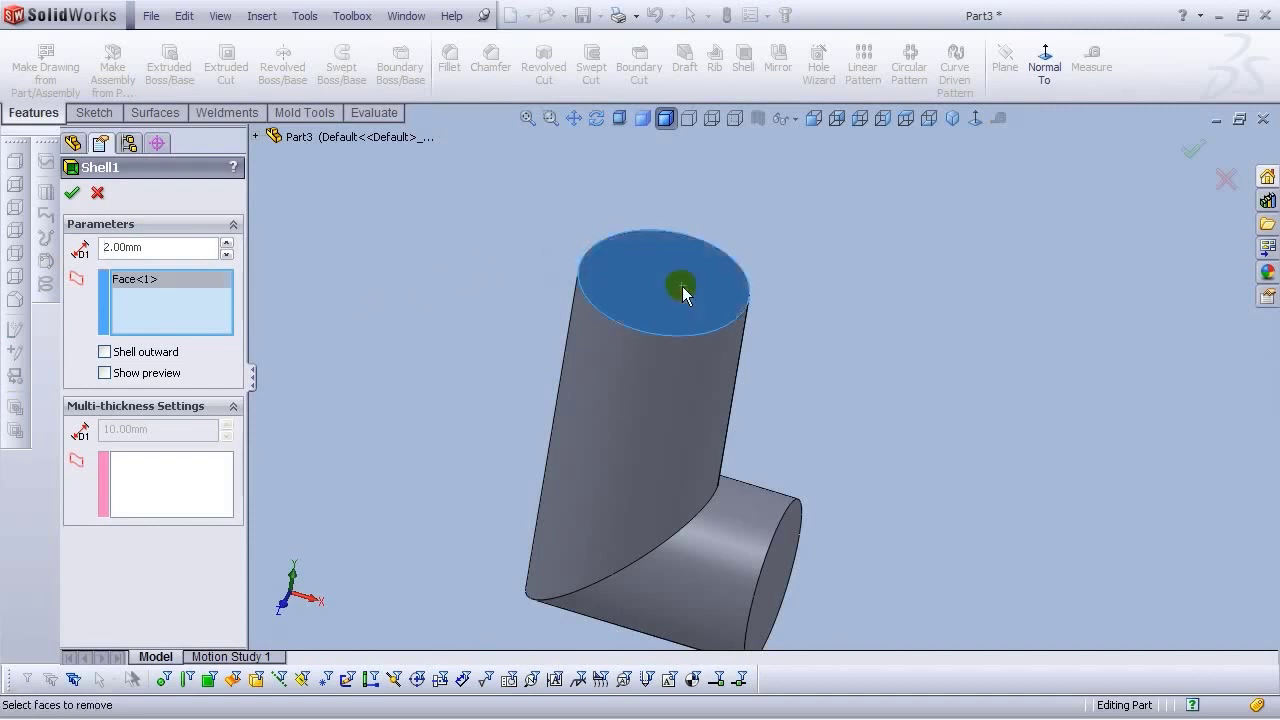
{"action": "left_click", "coordinate": [777, 568]}
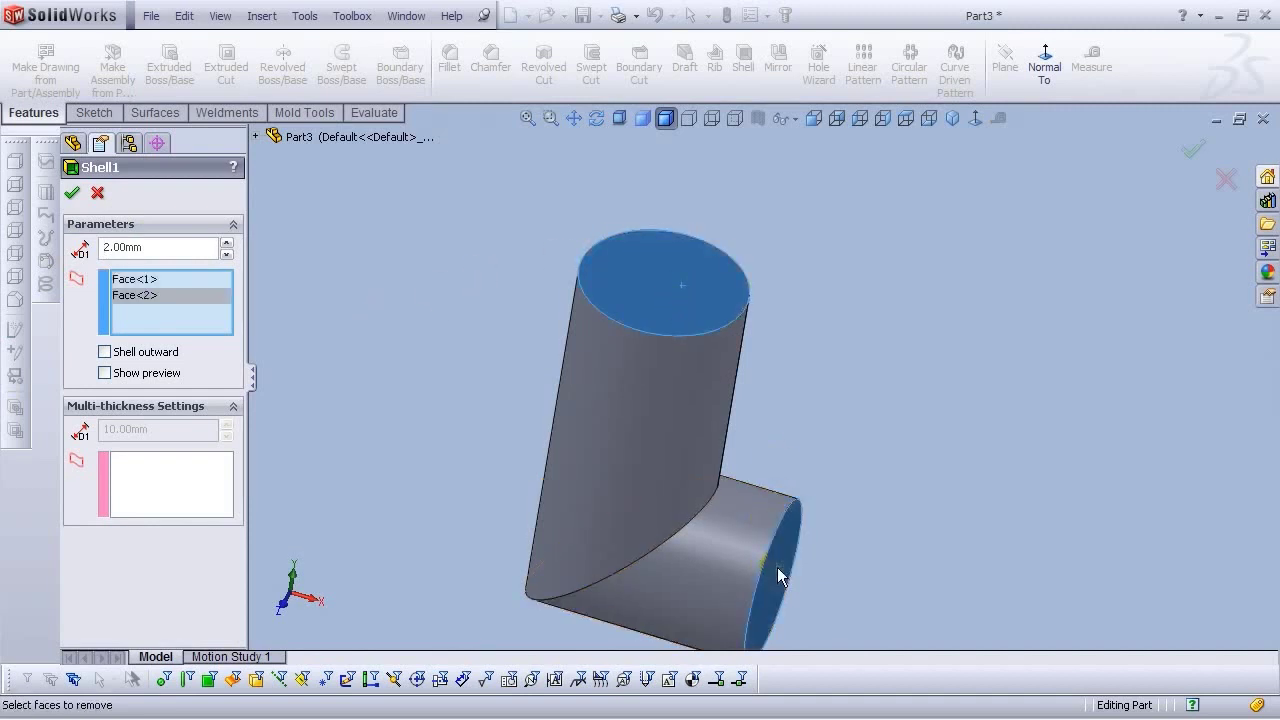
{"action": "left_click", "coordinate": [127, 376]}
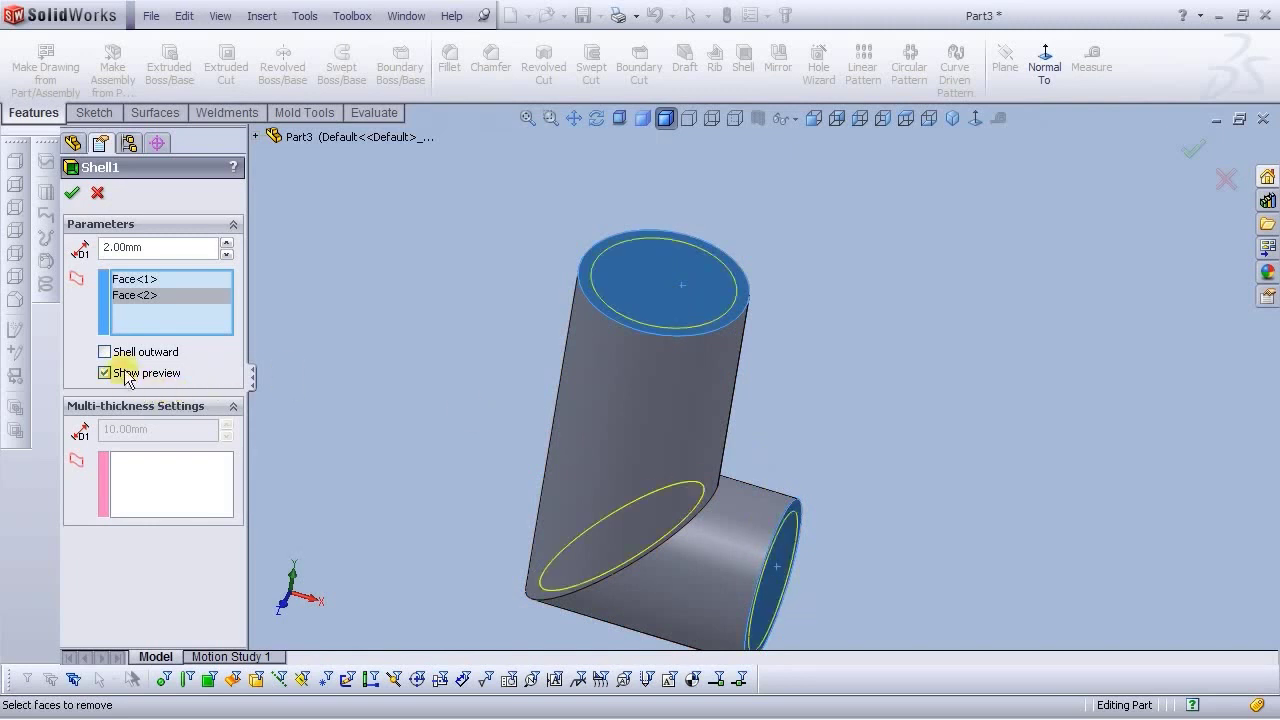
{"action": "left_click", "coordinate": [71, 193]}
Start a sketch on the ring face at the long leg's open end and convert its outer circular edge into the sketch
{"action": "middle_click_drag", "start_coordinate": [725, 407], "coordinate": [730, 330]}
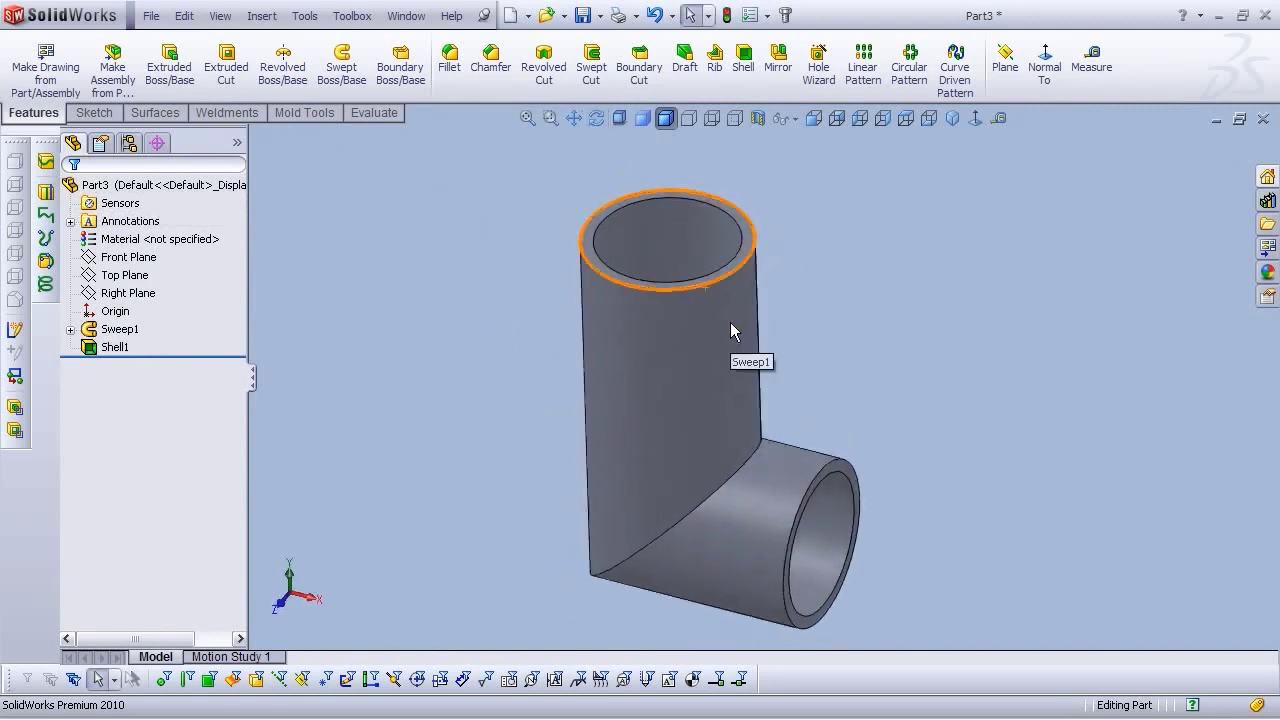
{"action": "scroll", "coordinate": [591, 209], "scroll_direction": "down", "scroll_amount": 4}
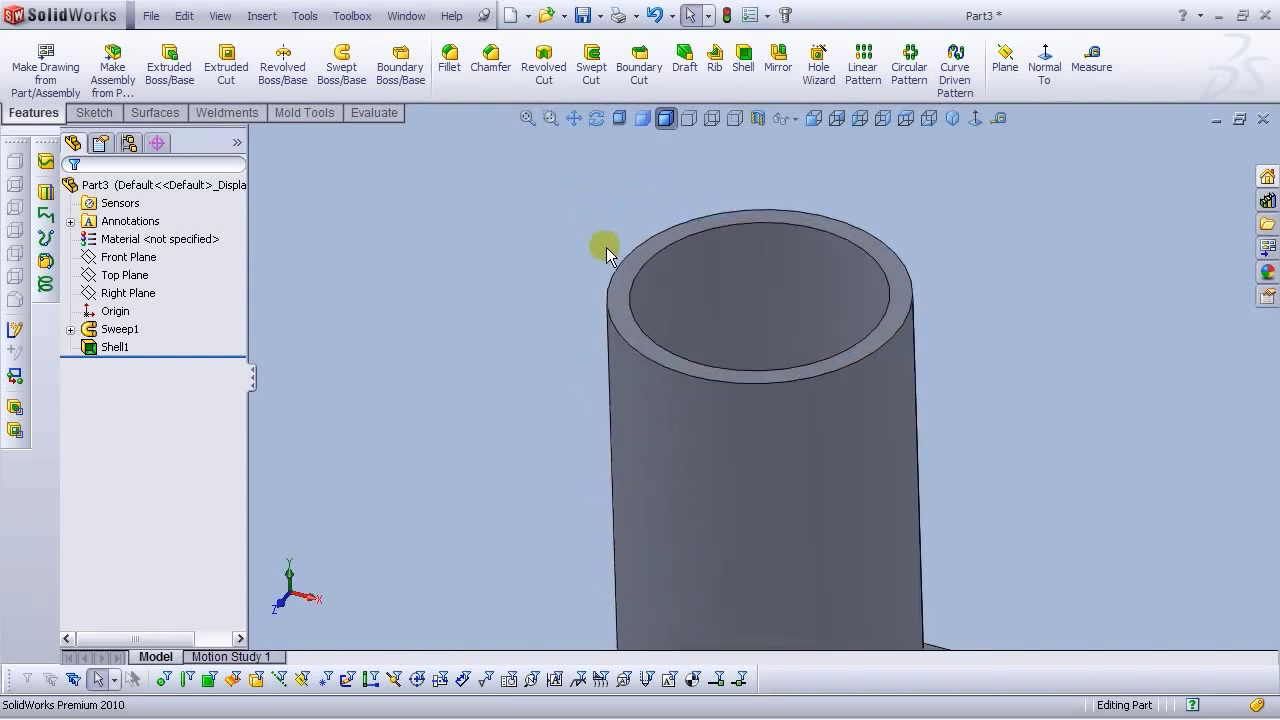
{"action": "left_click", "coordinate": [624, 273]}
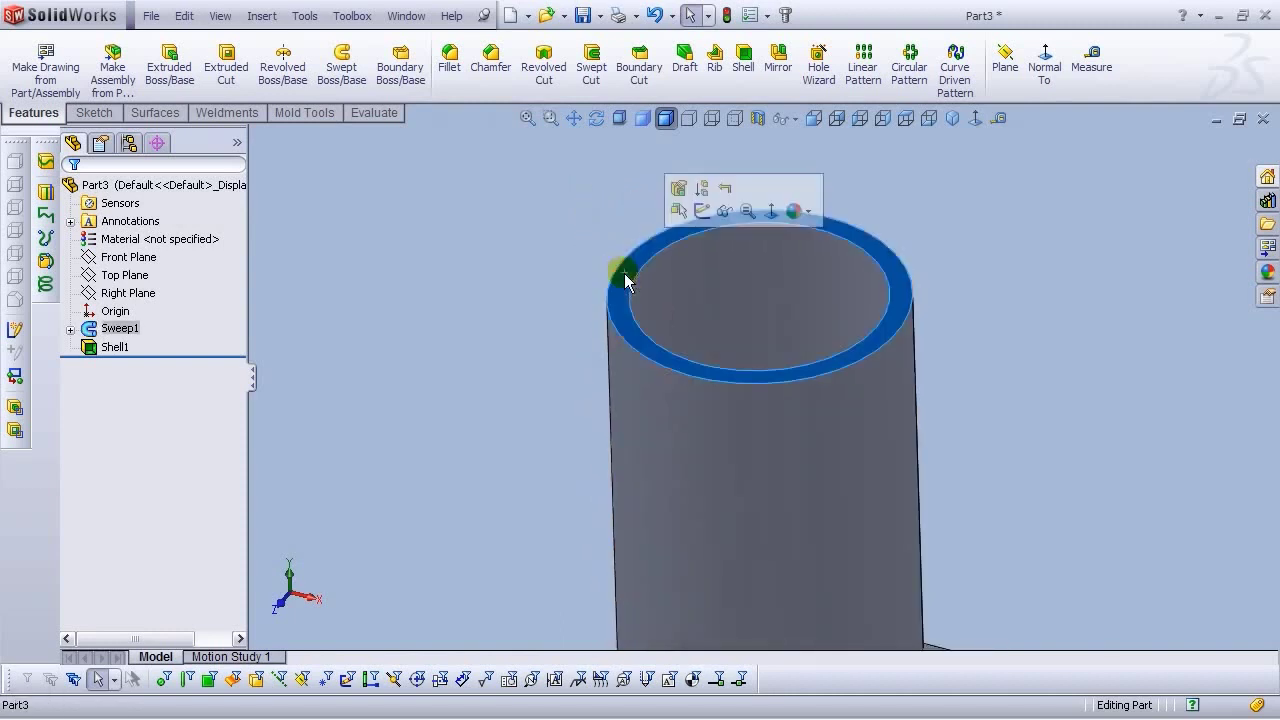
{"action": "left_click", "coordinate": [700, 212]}
{"action": "left_click", "coordinate": [725, 172]}
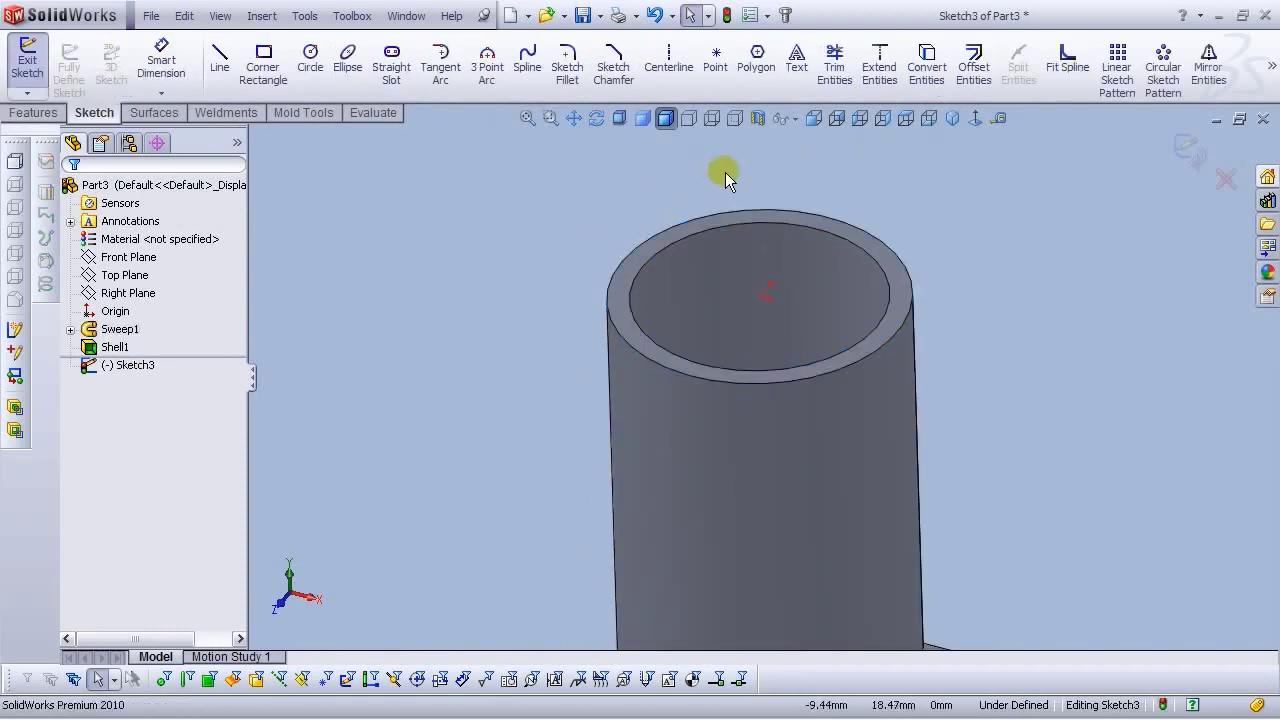
{"action": "left_click", "coordinate": [642, 240]}
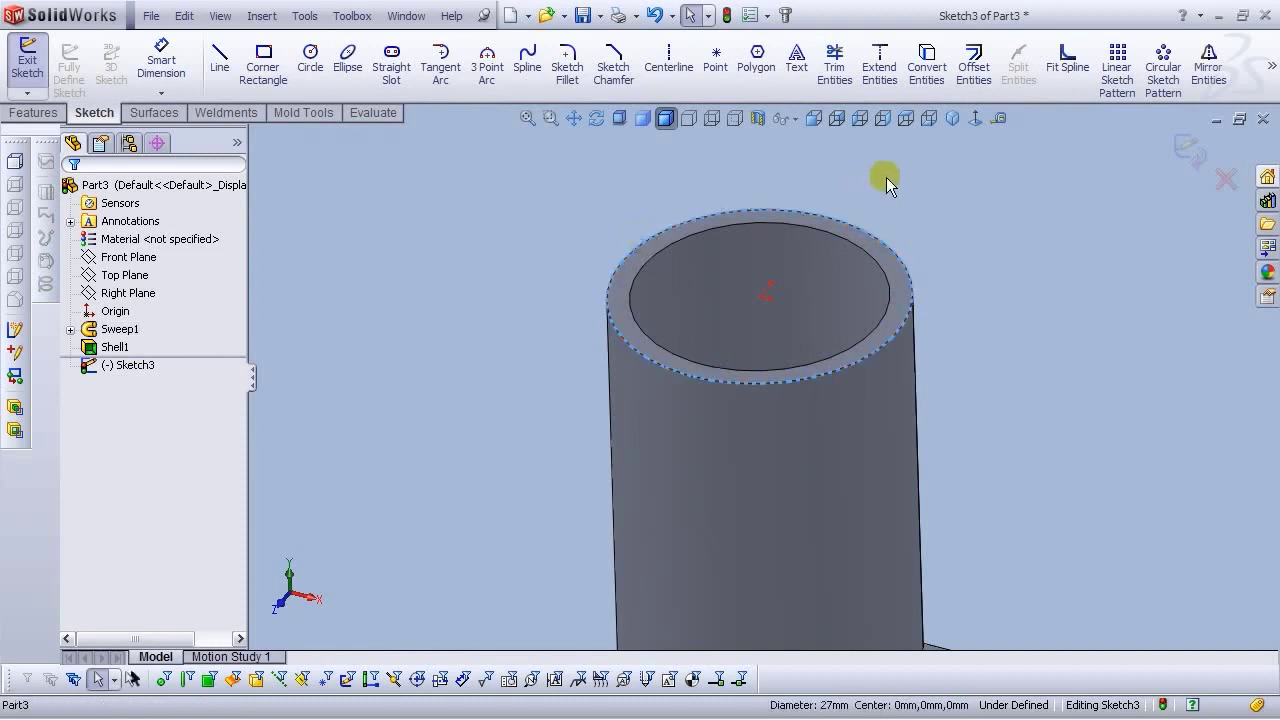
{"action": "left_click", "coordinate": [927, 72]}
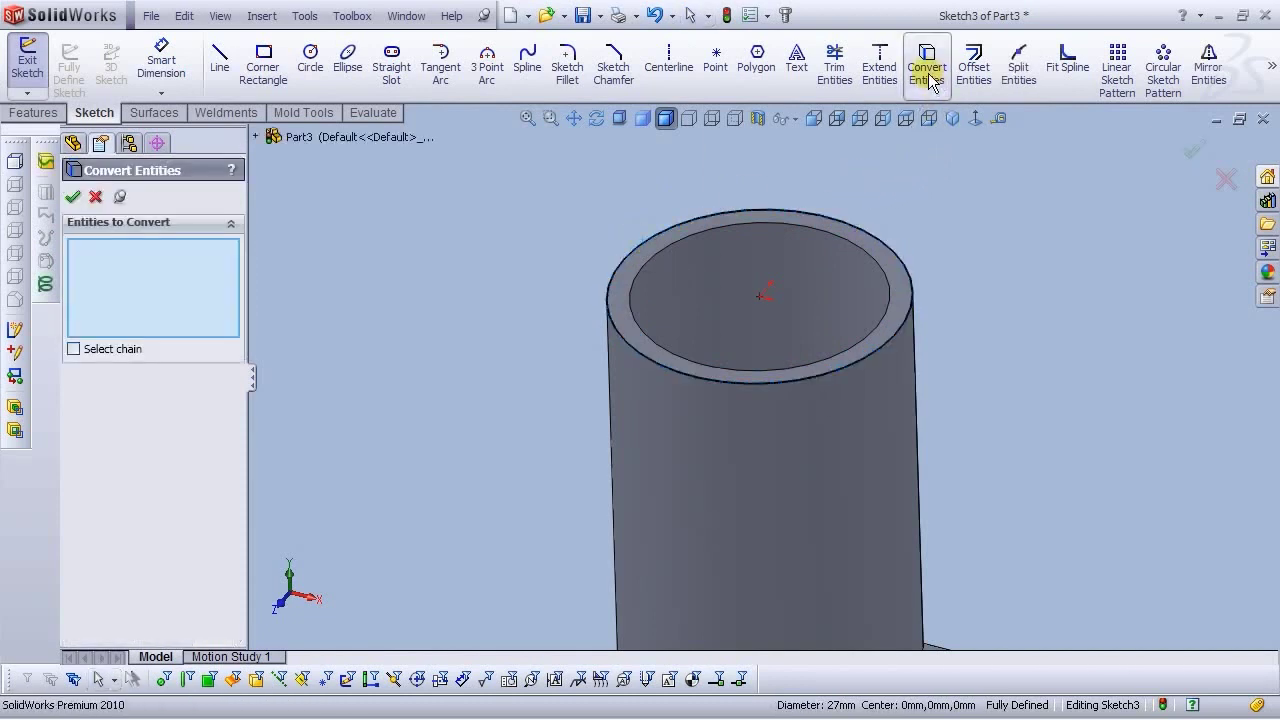
{"action": "left_click", "coordinate": [72, 196]}
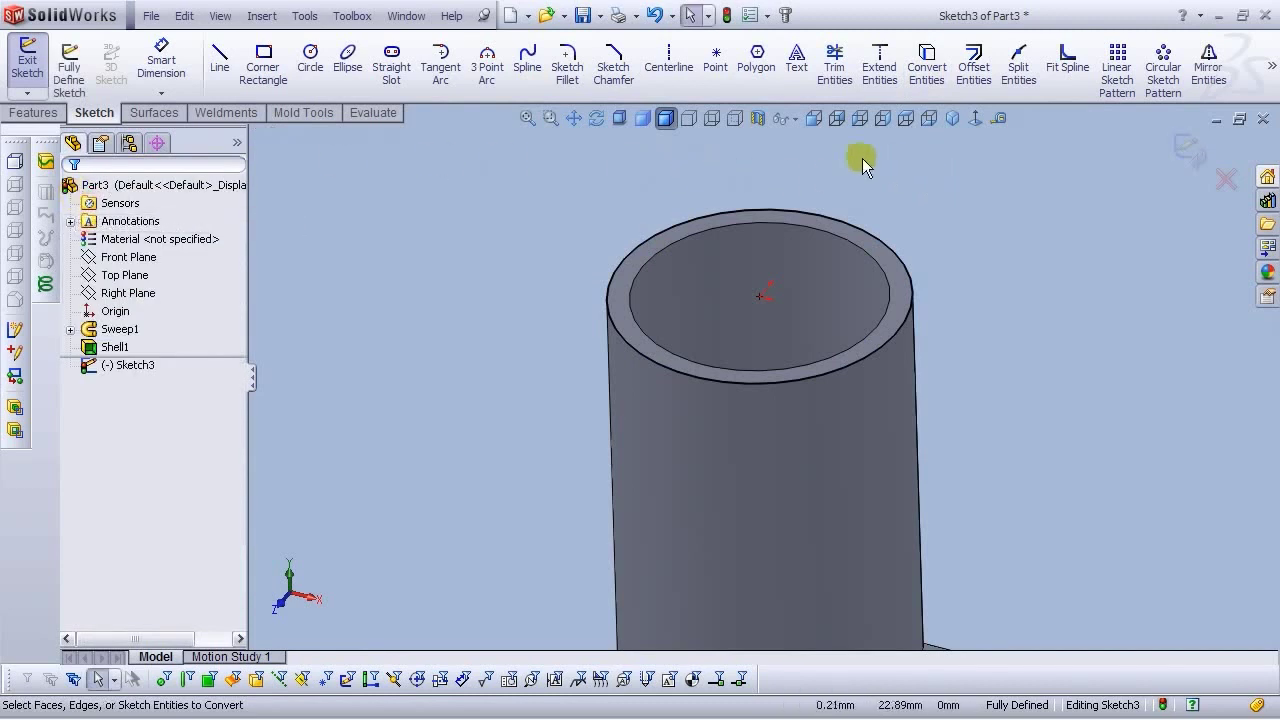
Sketch a circle centred on the origin around the long leg's opening and set its diameter to 29 mm
{"action": "left_click", "coordinate": [310, 72]}
{"action": "left_click", "coordinate": [760, 297]}
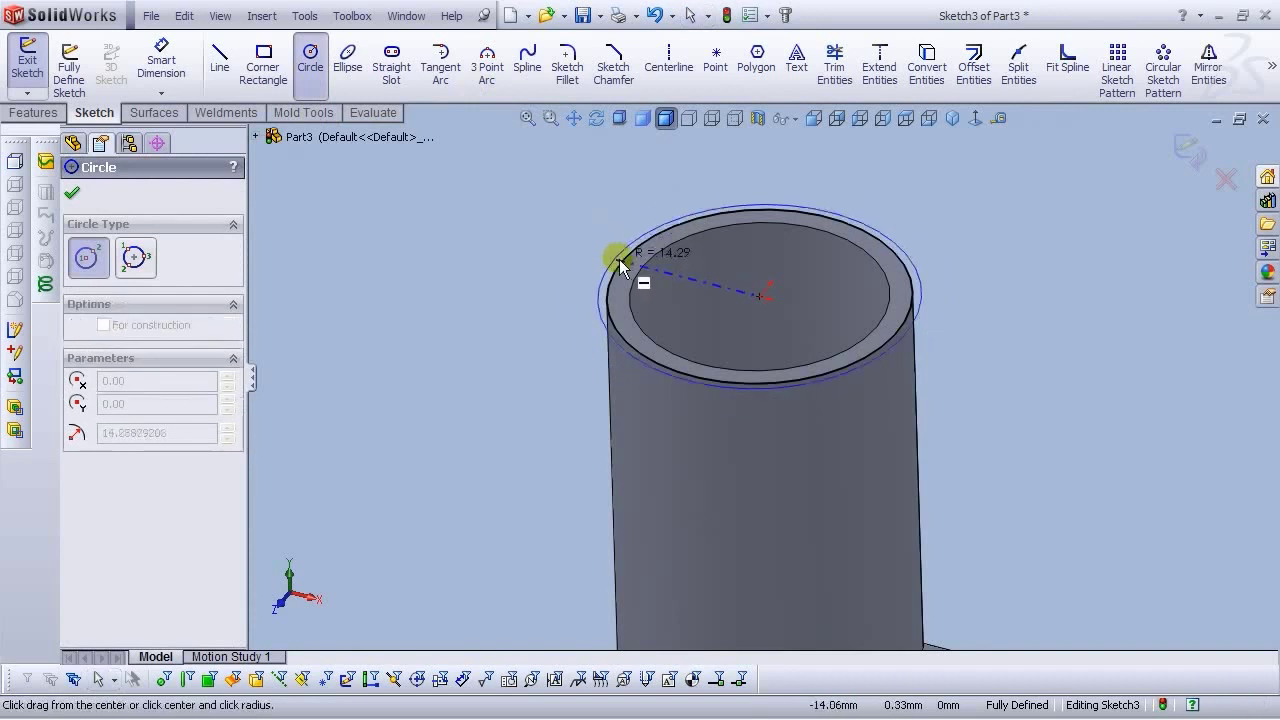
{"action": "left_click", "coordinate": [605, 260]}
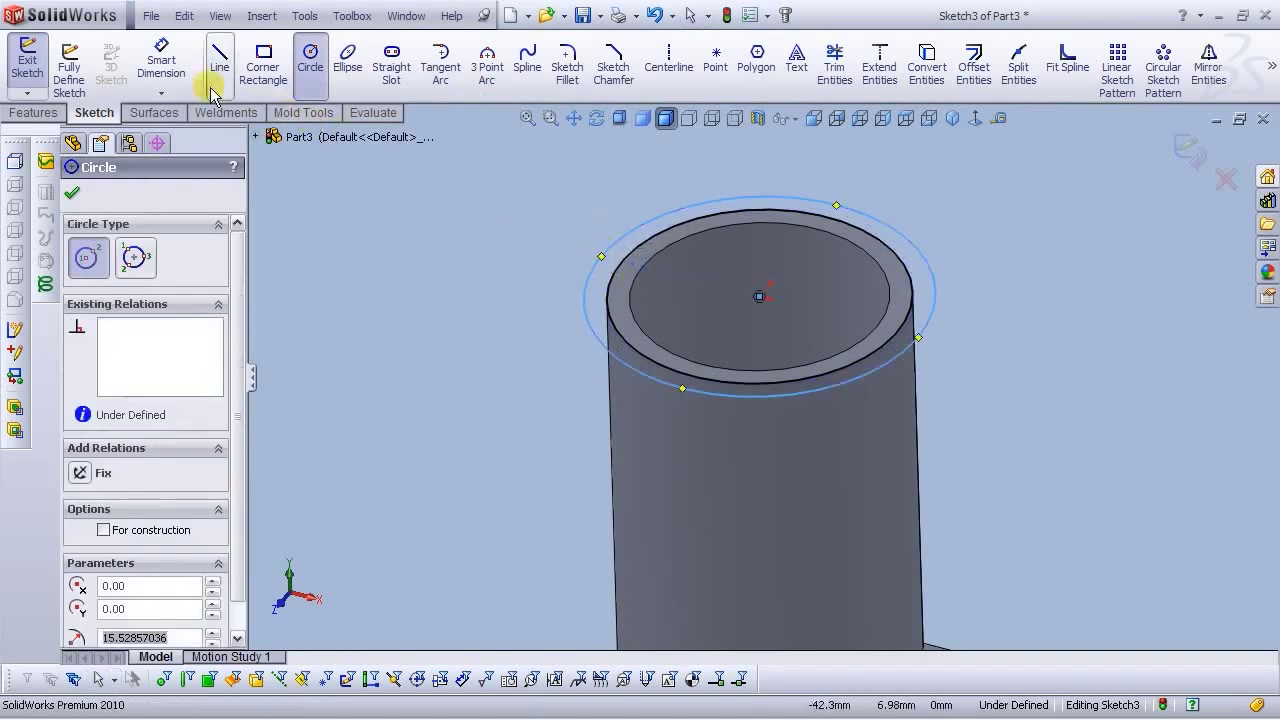
{"action": "left_click", "coordinate": [161, 62]}
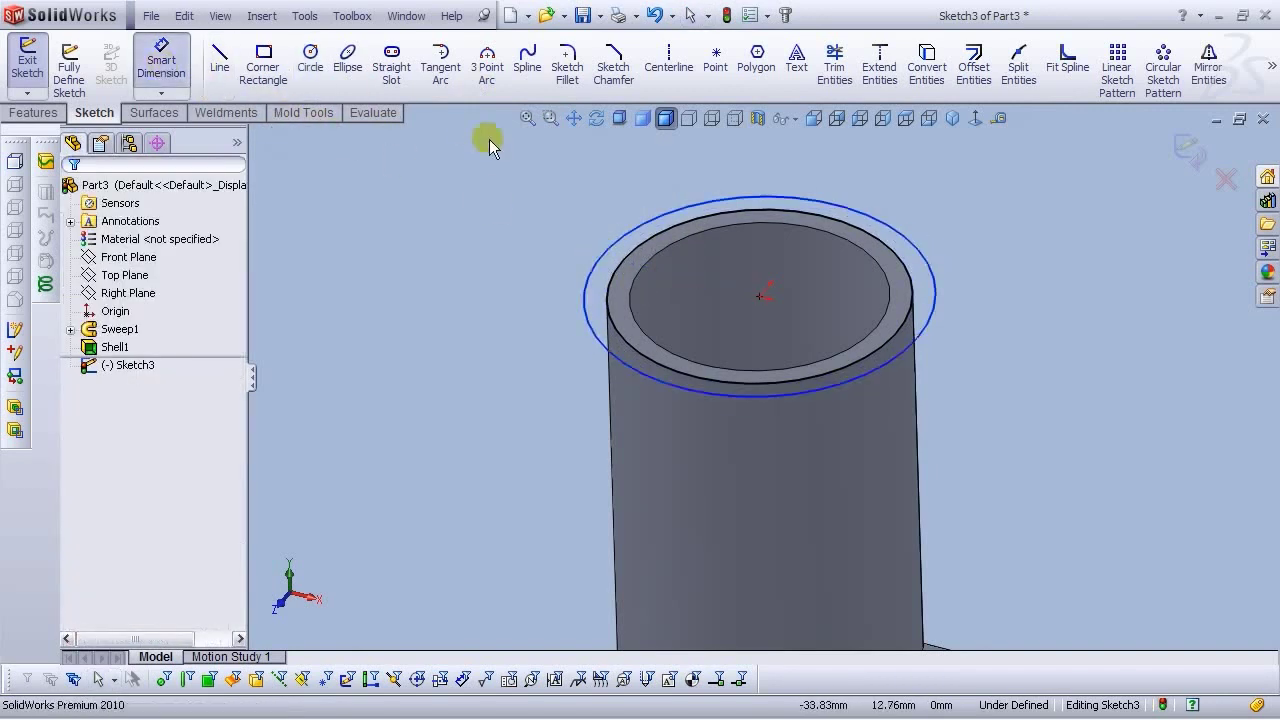
{"action": "left_click", "coordinate": [611, 241]}
{"action": "left_click", "coordinate": [554, 220]}
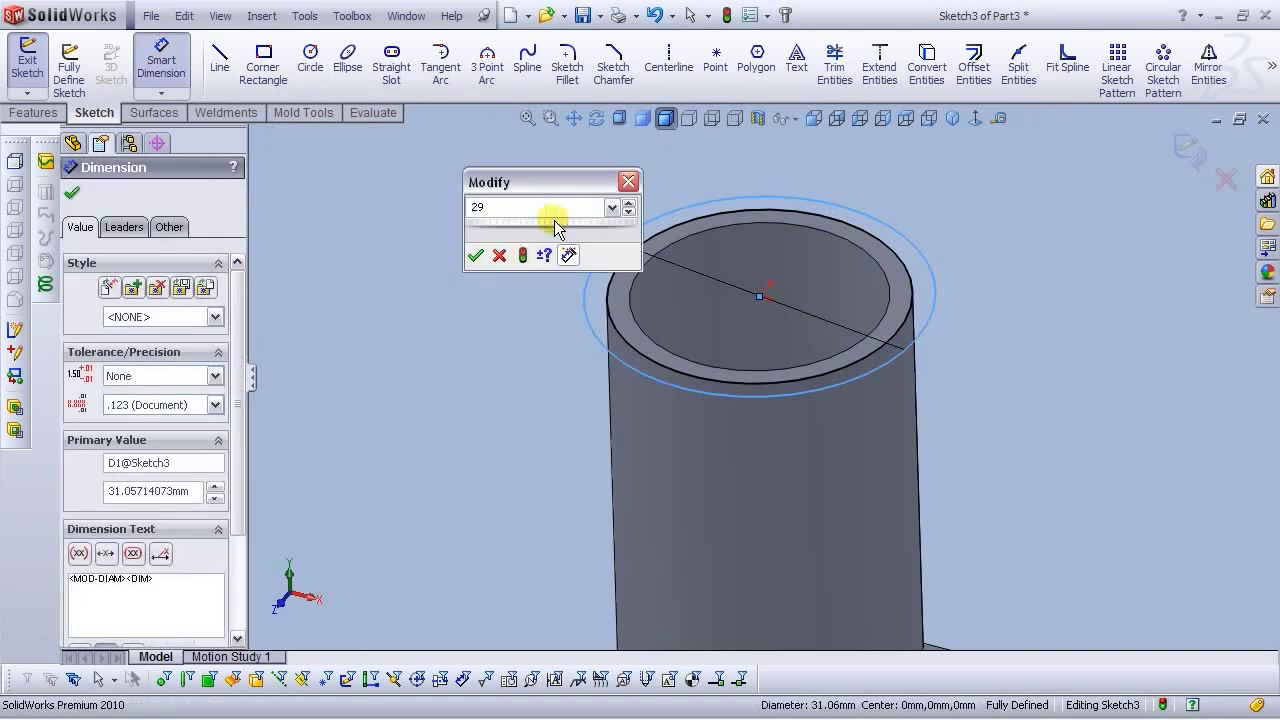
{"action": "type", "text": "29"}
{"action": "key", "text": "Return"}
{"action": "left_click", "coordinate": [430, 271]}
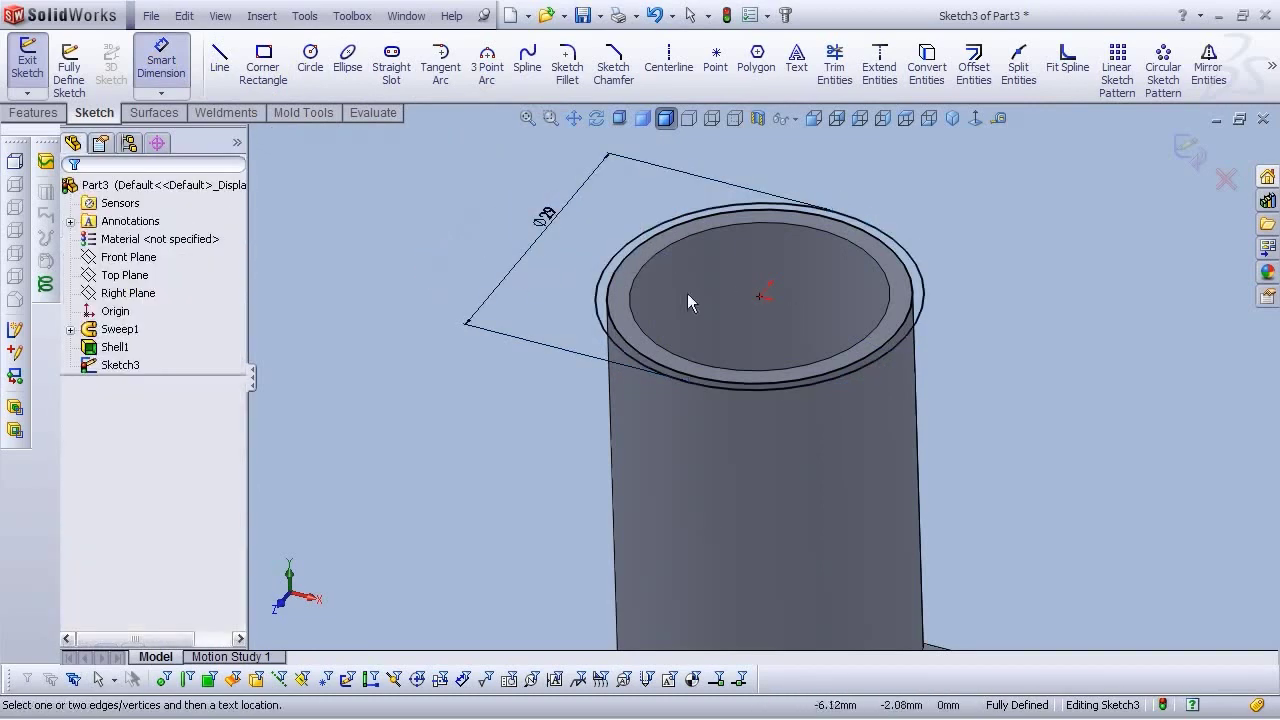
Extrude the ring between the two circles 20 mm in the reversed direction, down along the long leg, merging the result
{"action": "key", "text": "f"}
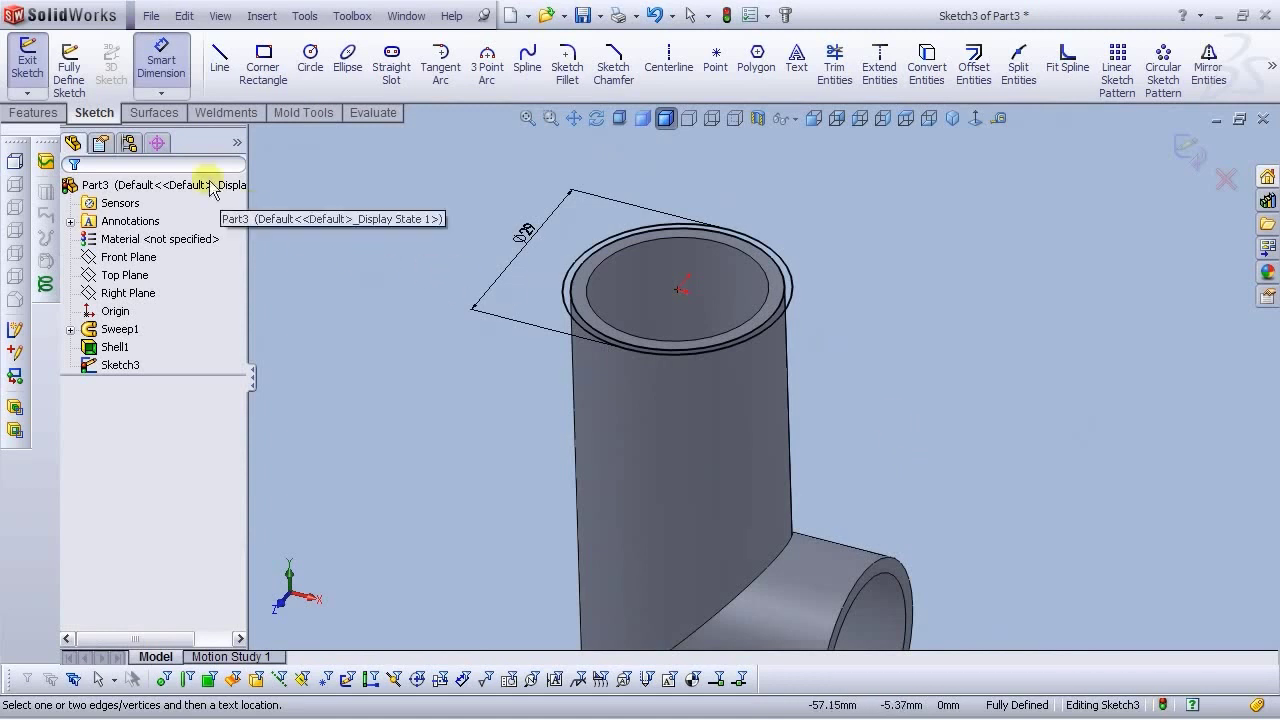
{"action": "left_click", "coordinate": [33, 112]}
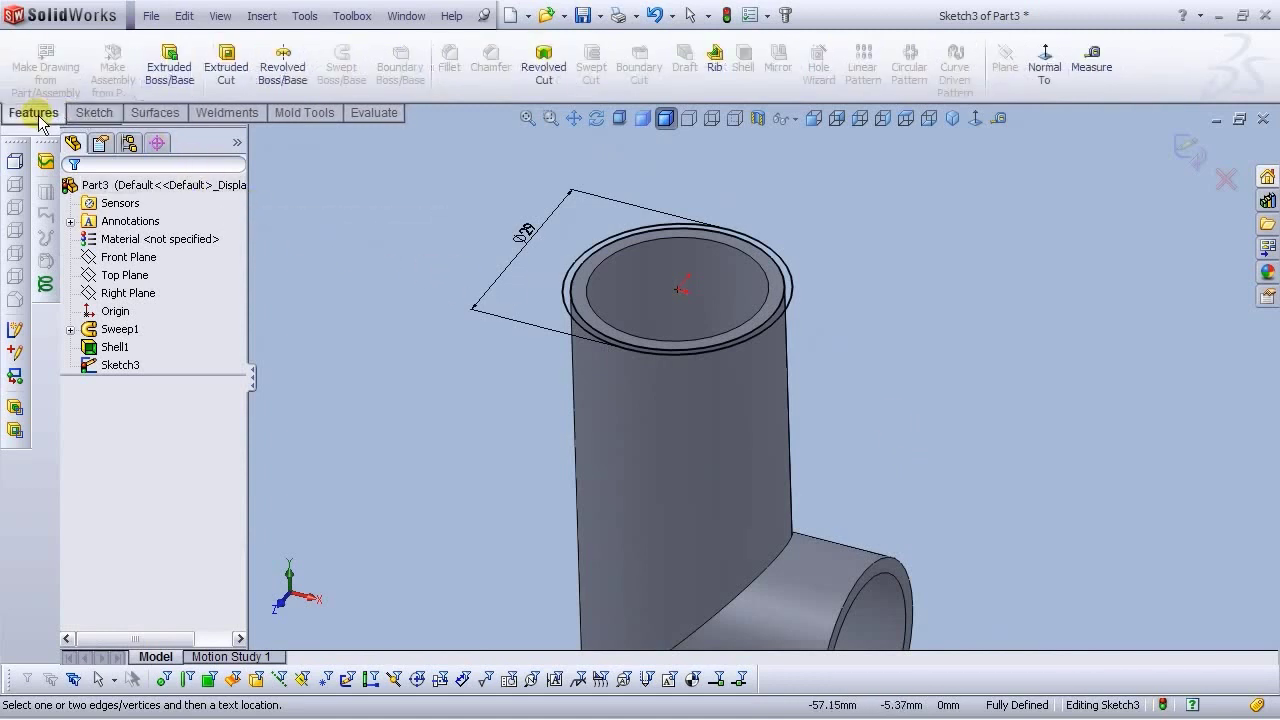
{"action": "left_click", "coordinate": [172, 76]}
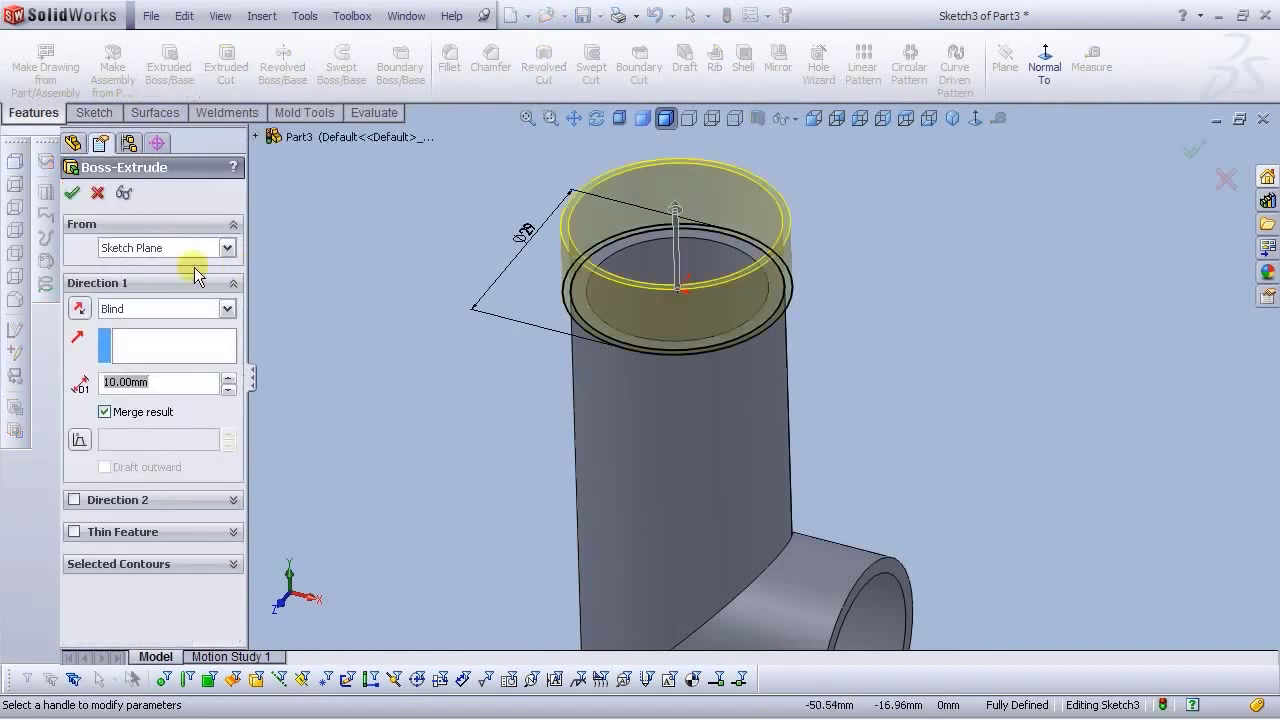
{"action": "left_click", "coordinate": [79, 312]}
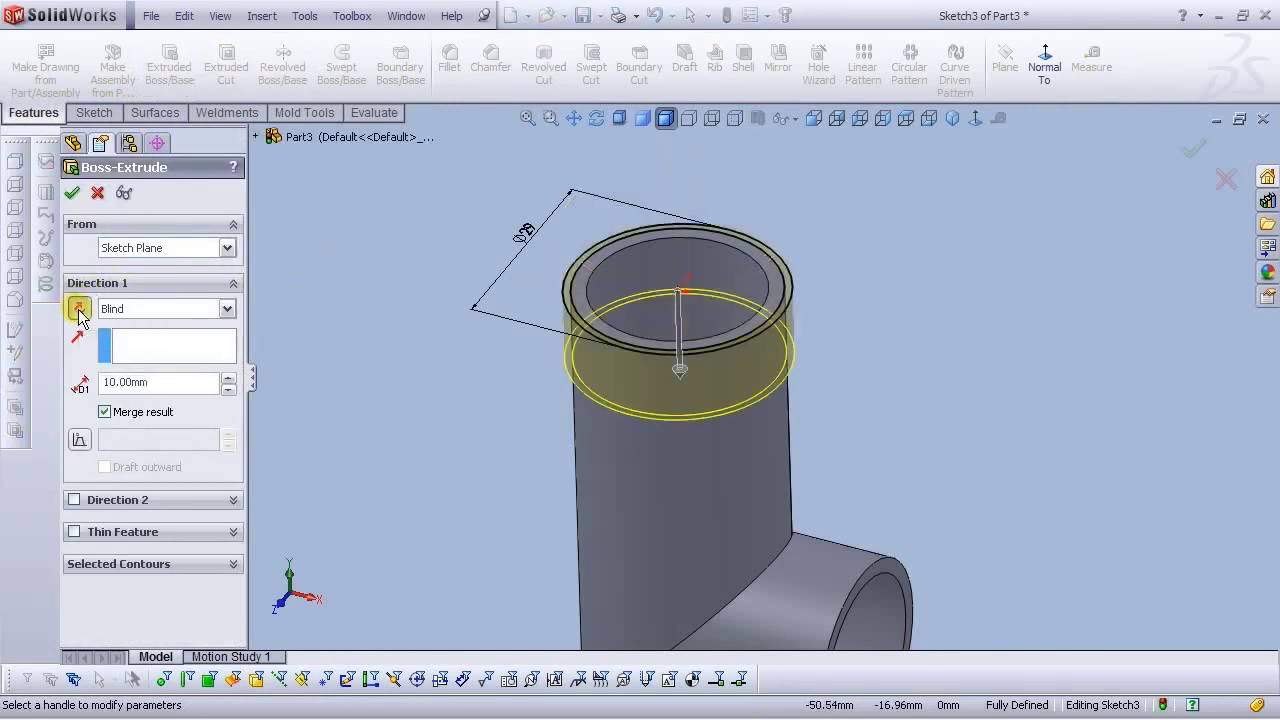
{"action": "left_click_drag", "start_coordinate": [172, 387], "coordinate": [84, 393]}
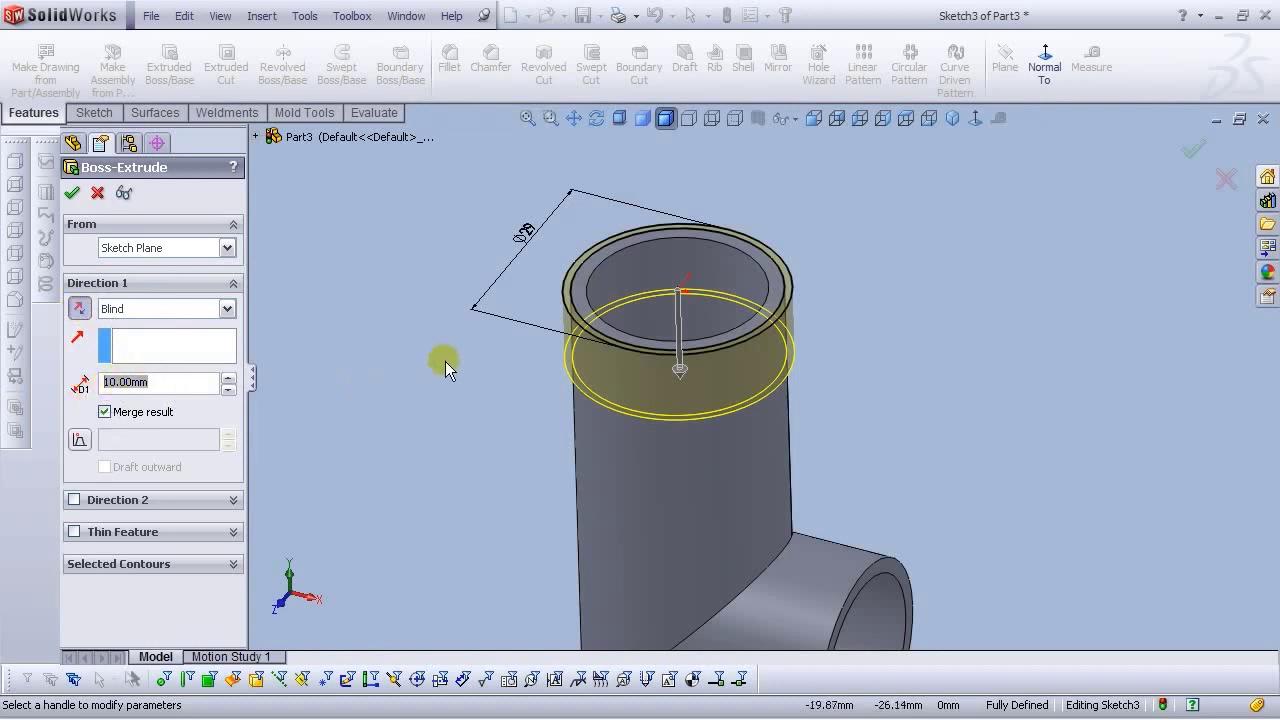
{"action": "key", "text": "Return"}
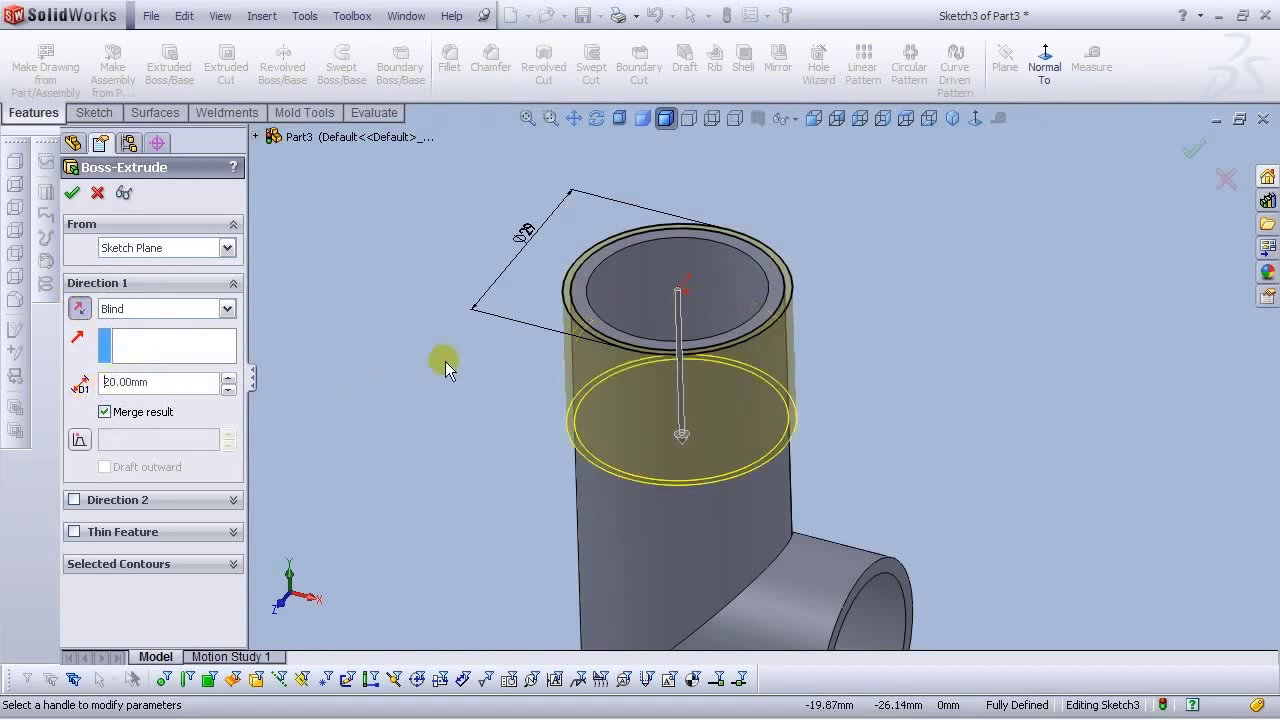
{"action": "left_click", "coordinate": [73, 195]}
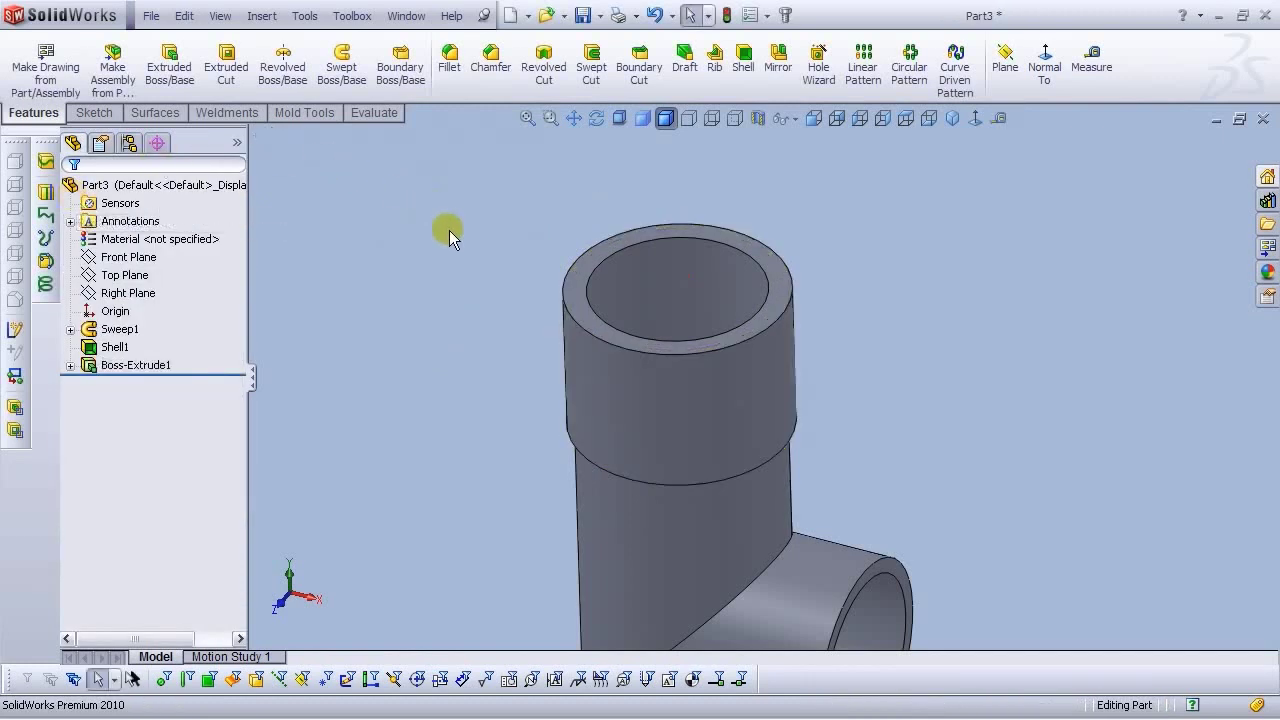
On the short leg's ring-shaped end face, sketch a concentric circle about 31 mm in diameter around the opening
{"action": "scroll", "coordinate": [916, 477], "scroll_direction": "up", "scroll_amount": 4}
{"action": "scroll", "coordinate": [867, 487], "scroll_direction": "down", "scroll_amount": 4}
{"action": "middle_click_drag", "start_coordinate": [765, 487], "coordinate": [733, 447]}
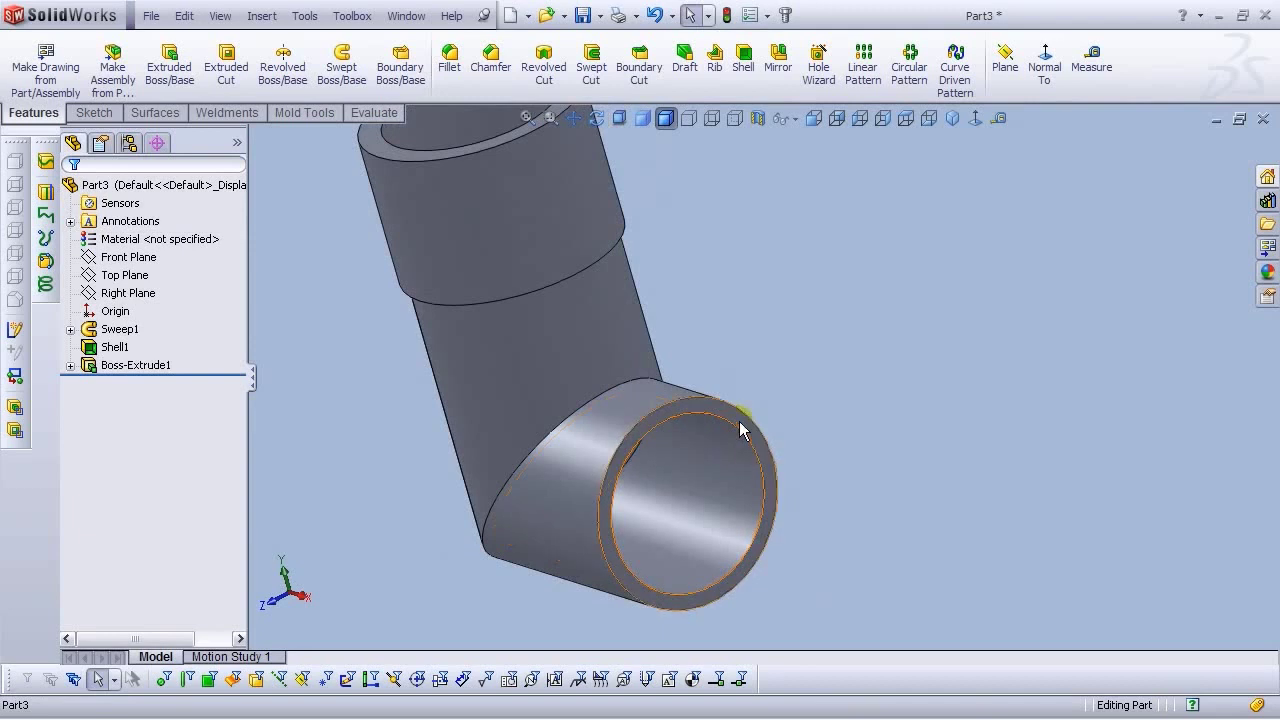
{"action": "left_click", "coordinate": [740, 430]}
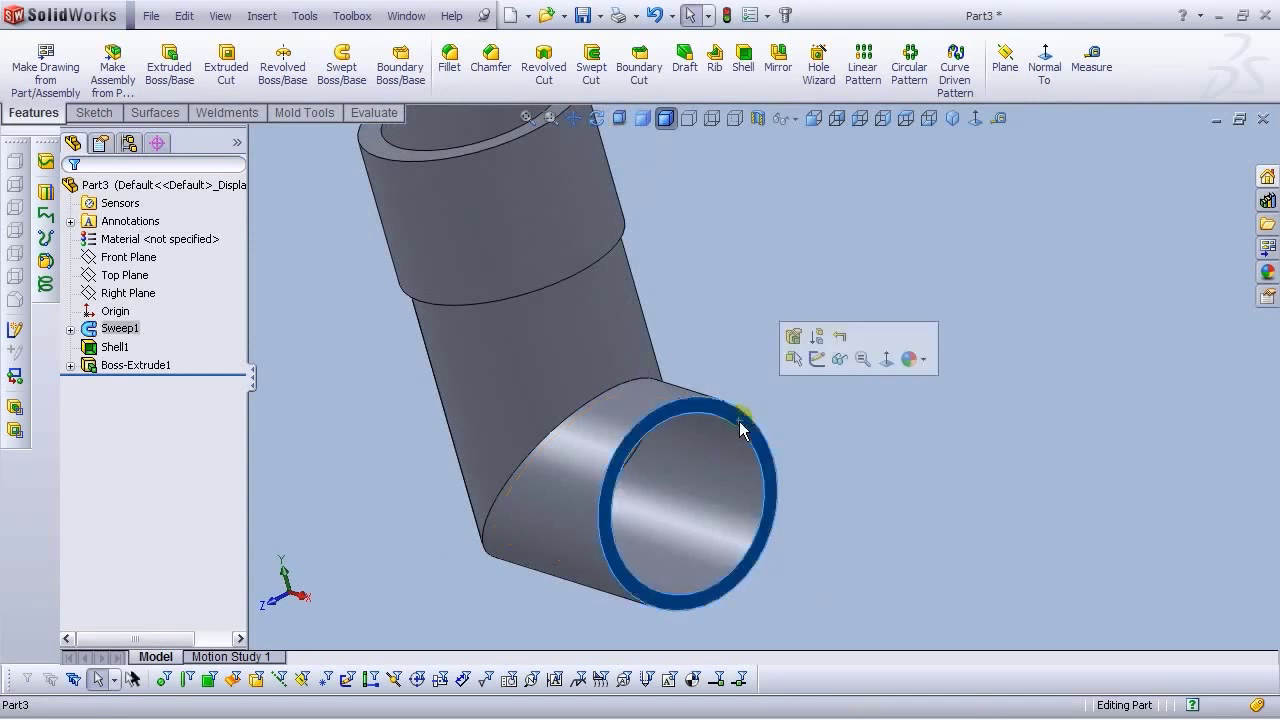
{"action": "left_click", "coordinate": [815, 360]}
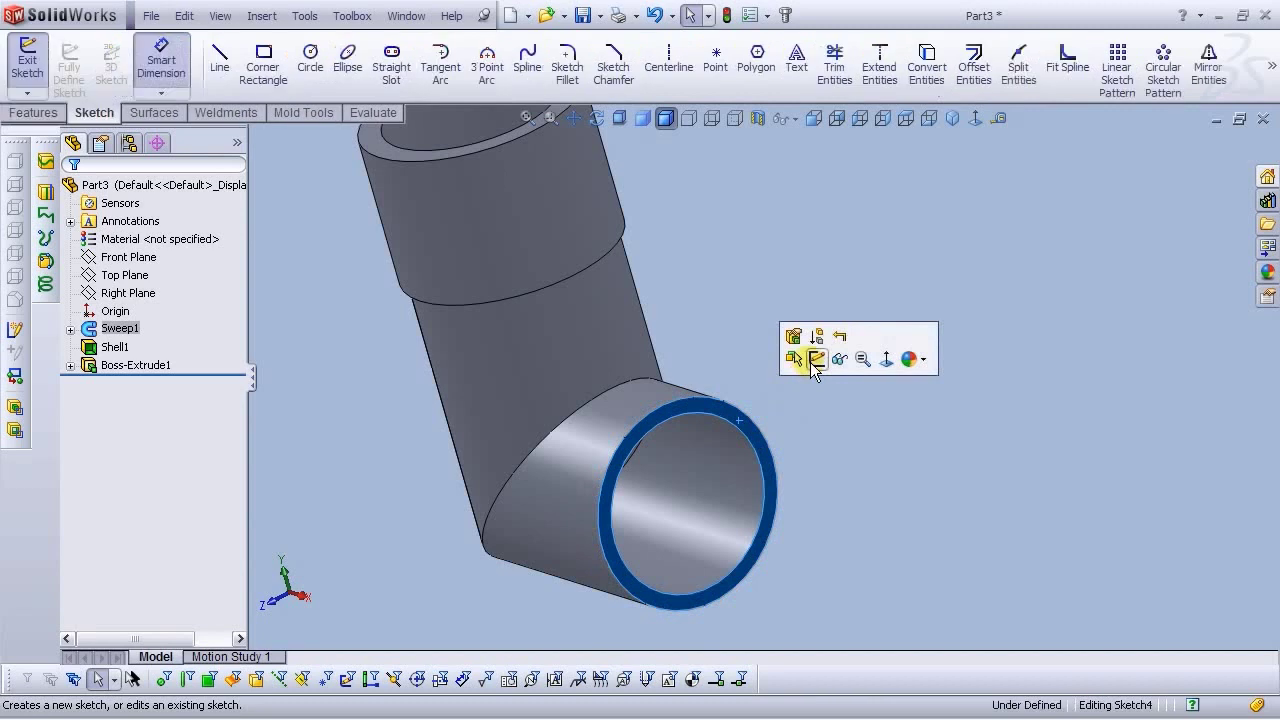
{"action": "left_click", "coordinate": [310, 62]}
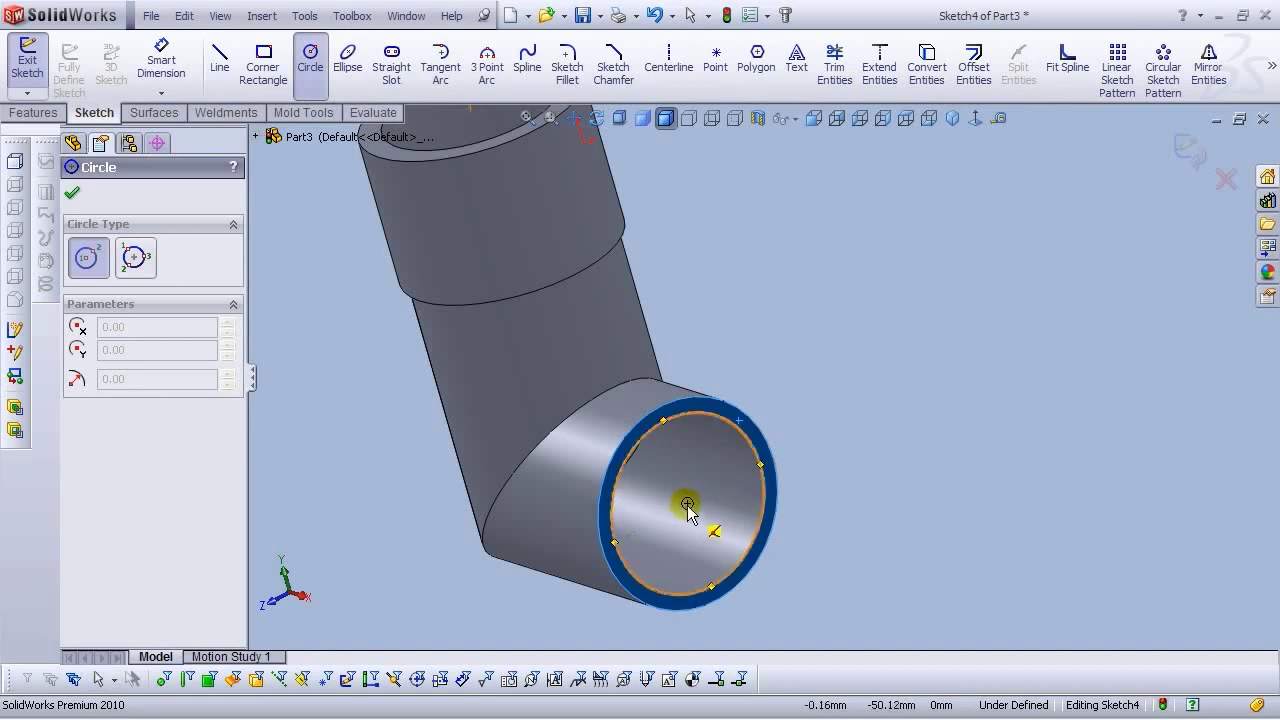
{"action": "left_click", "coordinate": [687, 503]}
{"action": "left_click", "coordinate": [765, 418]}
Set the diameter of the circle around the short leg's opening to 29 mm
{"action": "left_click", "coordinate": [161, 60]}
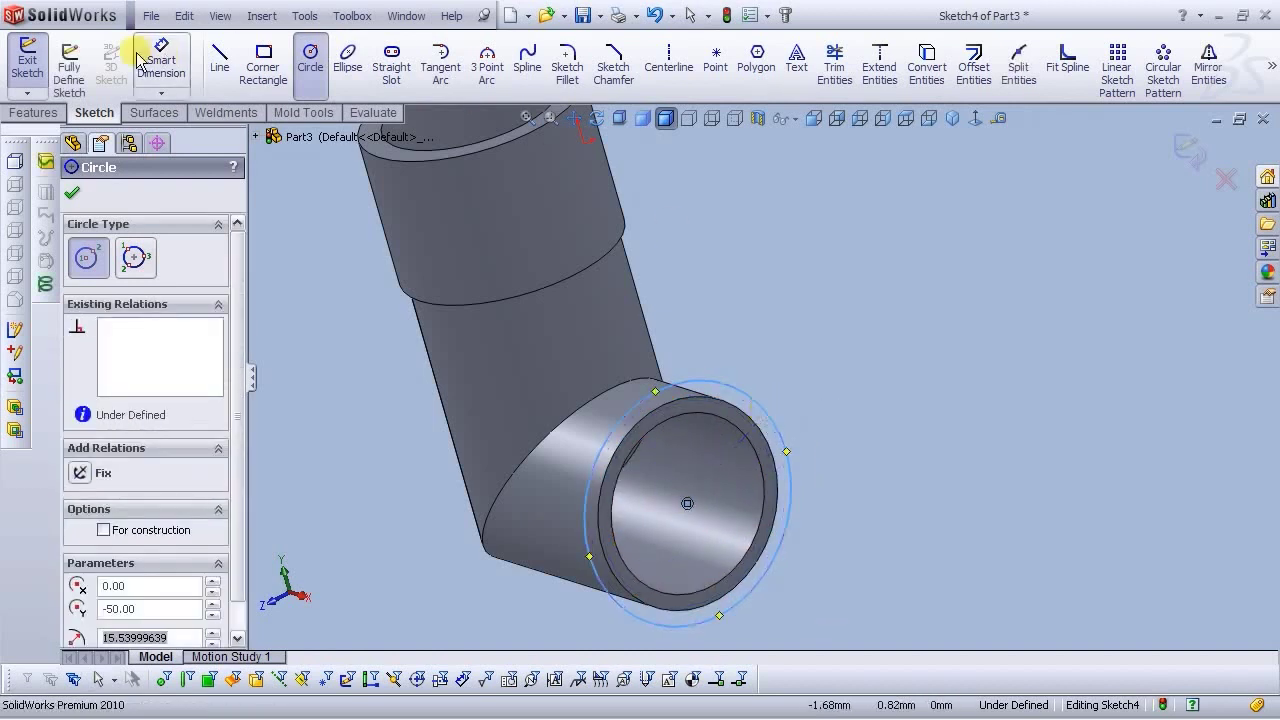
{"action": "left_click", "coordinate": [771, 420]}
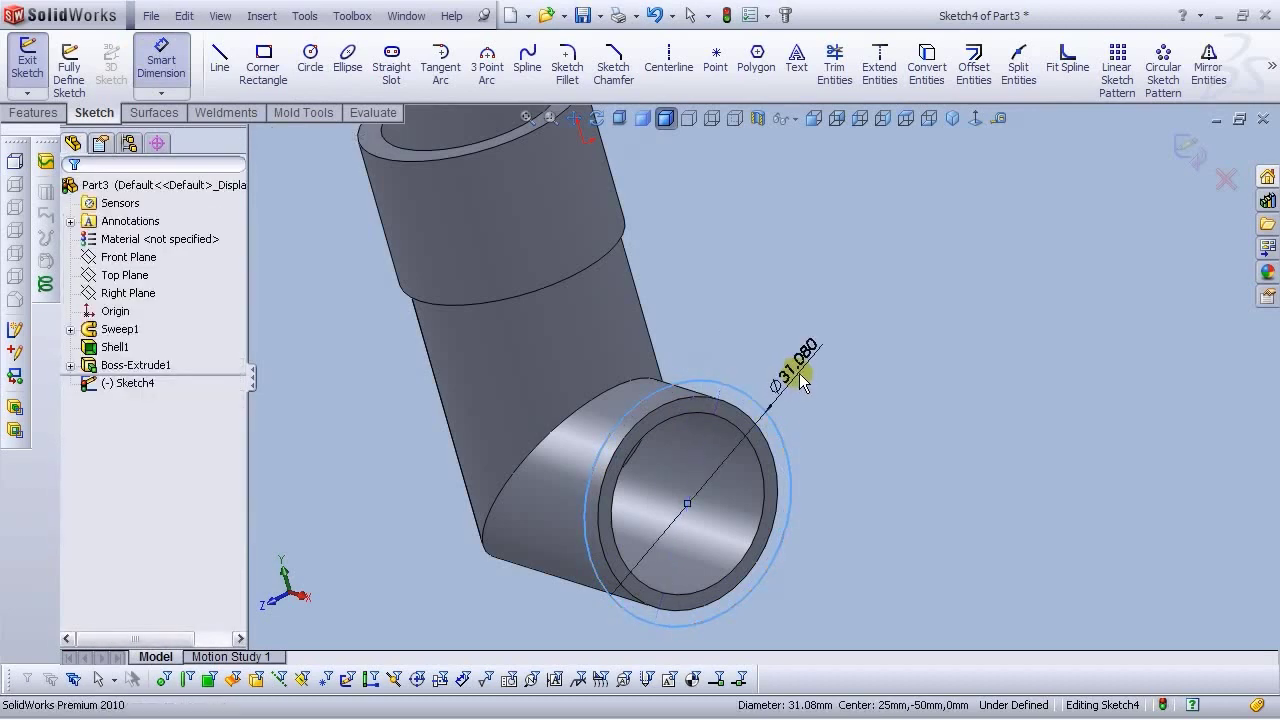
{"action": "left_click", "coordinate": [799, 373]}
{"action": "type", "text": "30"}
{"action": "key", "text": "Return"}
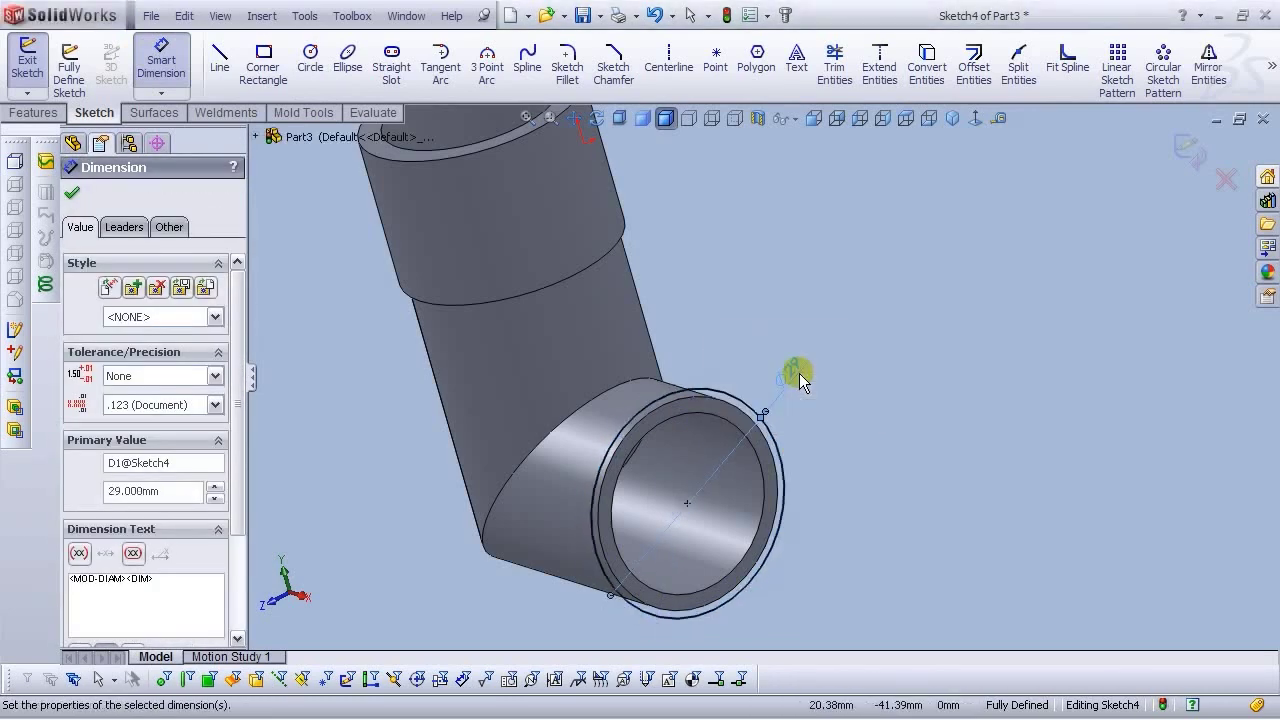
{"action": "key", "text": "Escape"}
Convert the outer circular edge of the short leg's end face into the sketch
{"action": "left_click", "coordinate": [724, 405]}
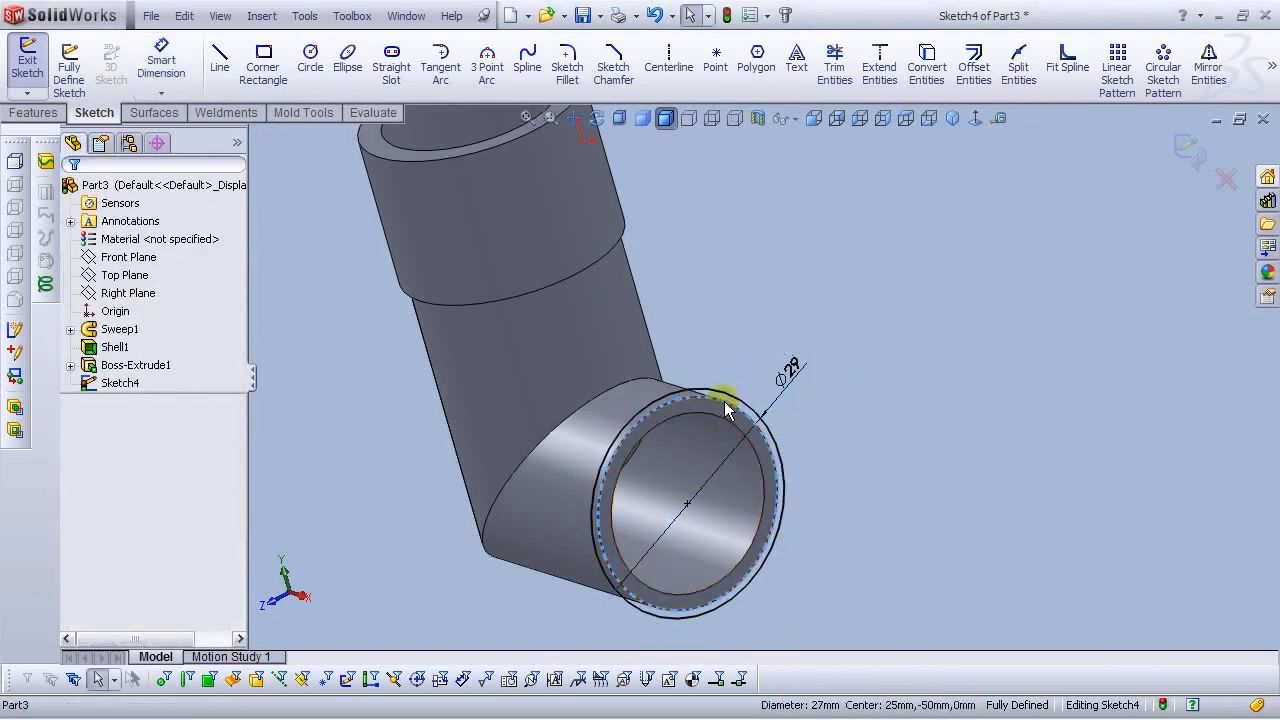
{"action": "left_click", "coordinate": [927, 72]}
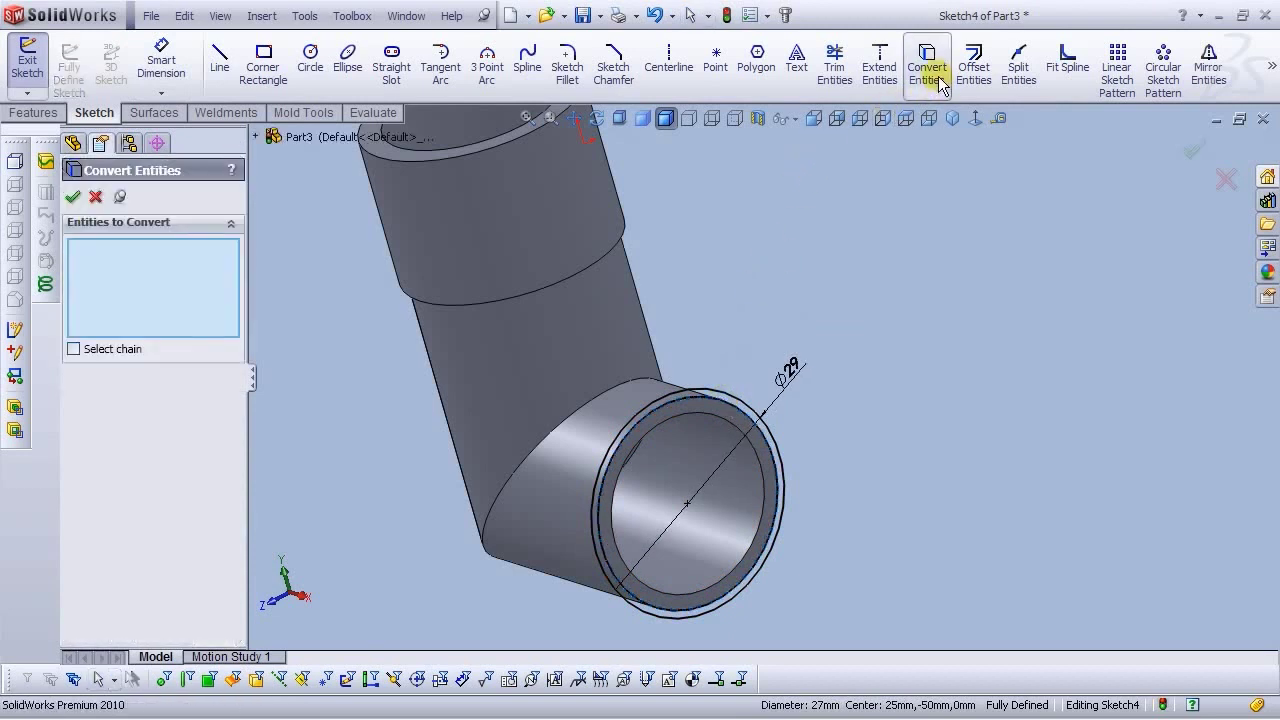
{"action": "left_click", "coordinate": [73, 199]}
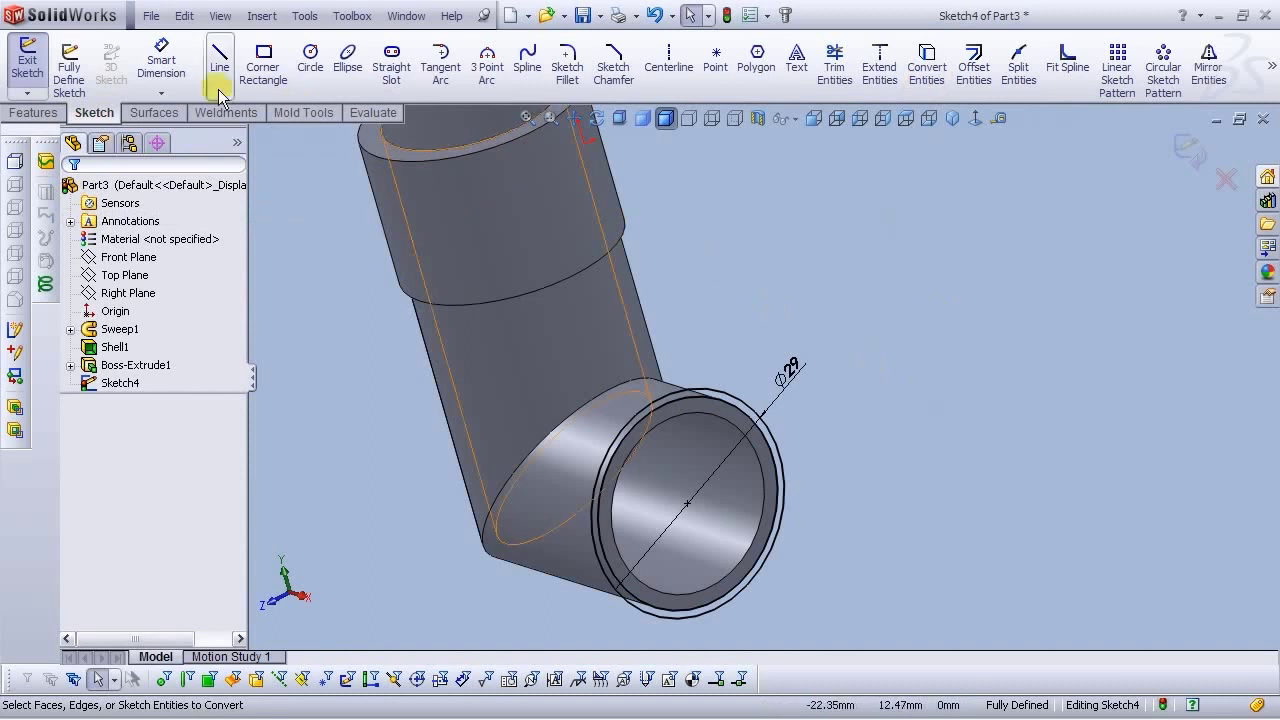
Extrude the ring between the two circles 5 mm in the reversed direction, back along the short leg, merging the result
{"action": "left_click", "coordinate": [33, 112]}
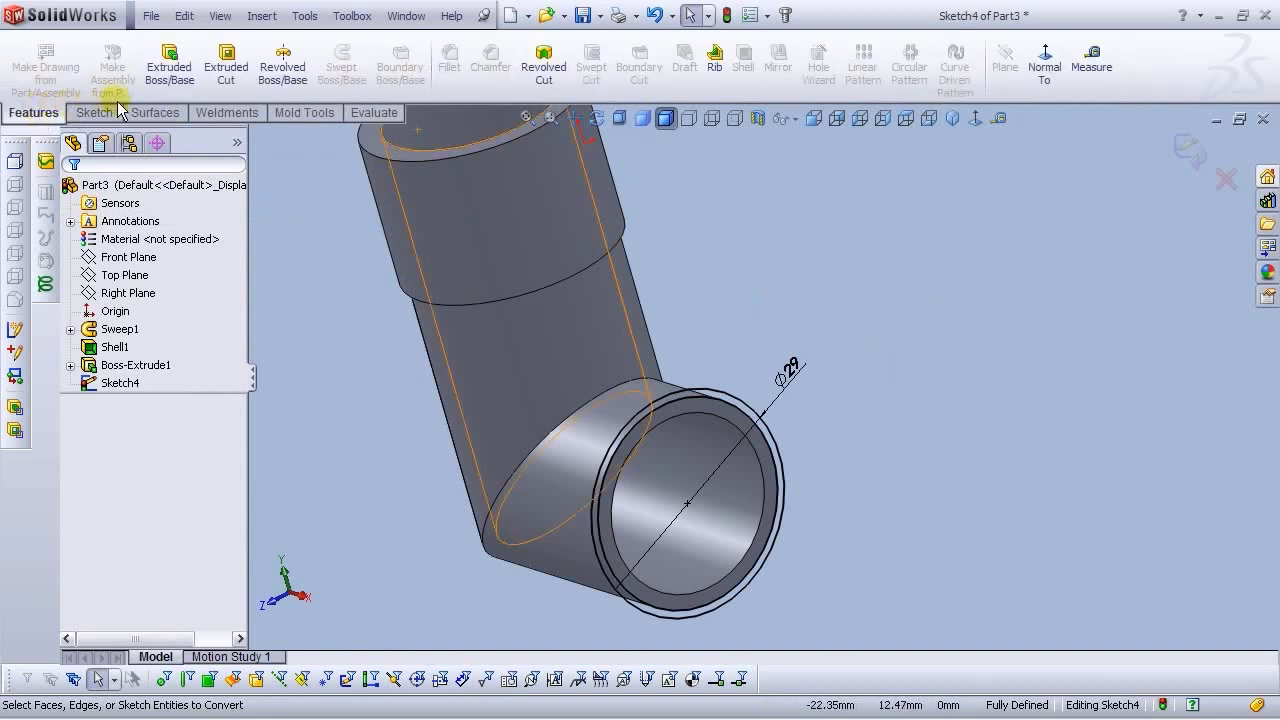
{"action": "left_click", "coordinate": [170, 72]}
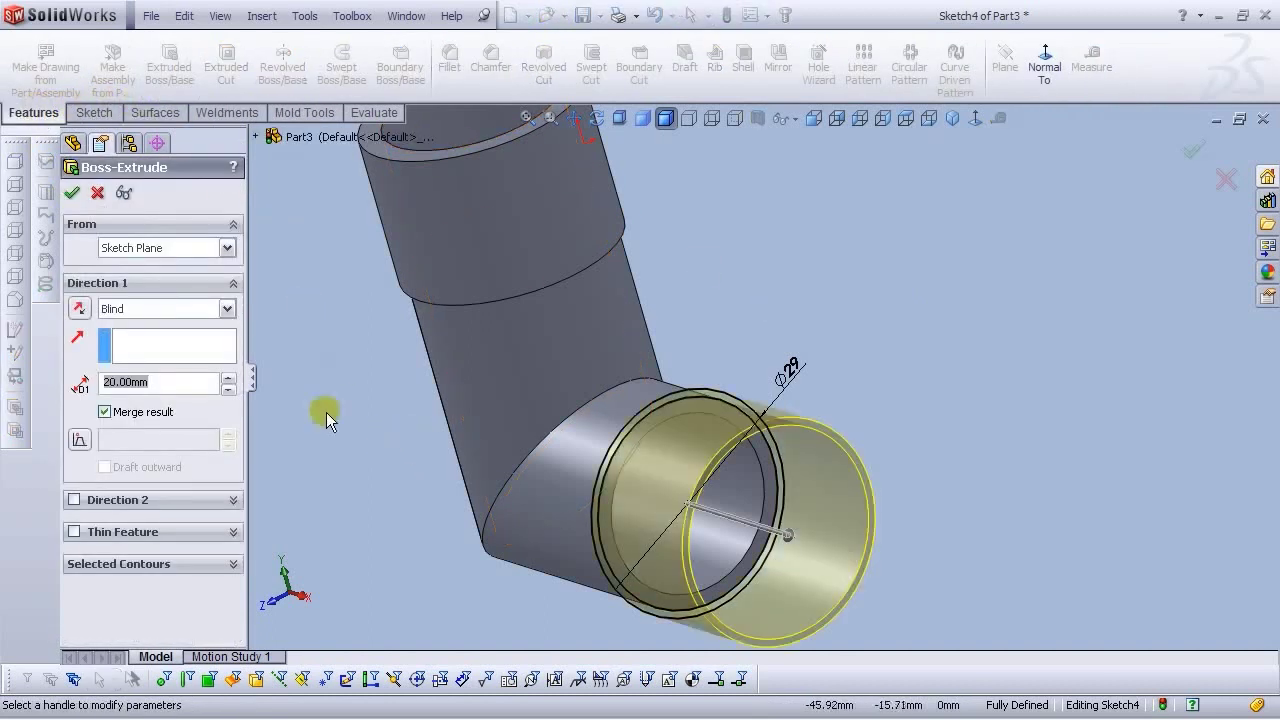
{"action": "left_click", "coordinate": [79, 308]}
{"action": "left_click_drag", "start_coordinate": [159, 382], "coordinate": [90, 405]}
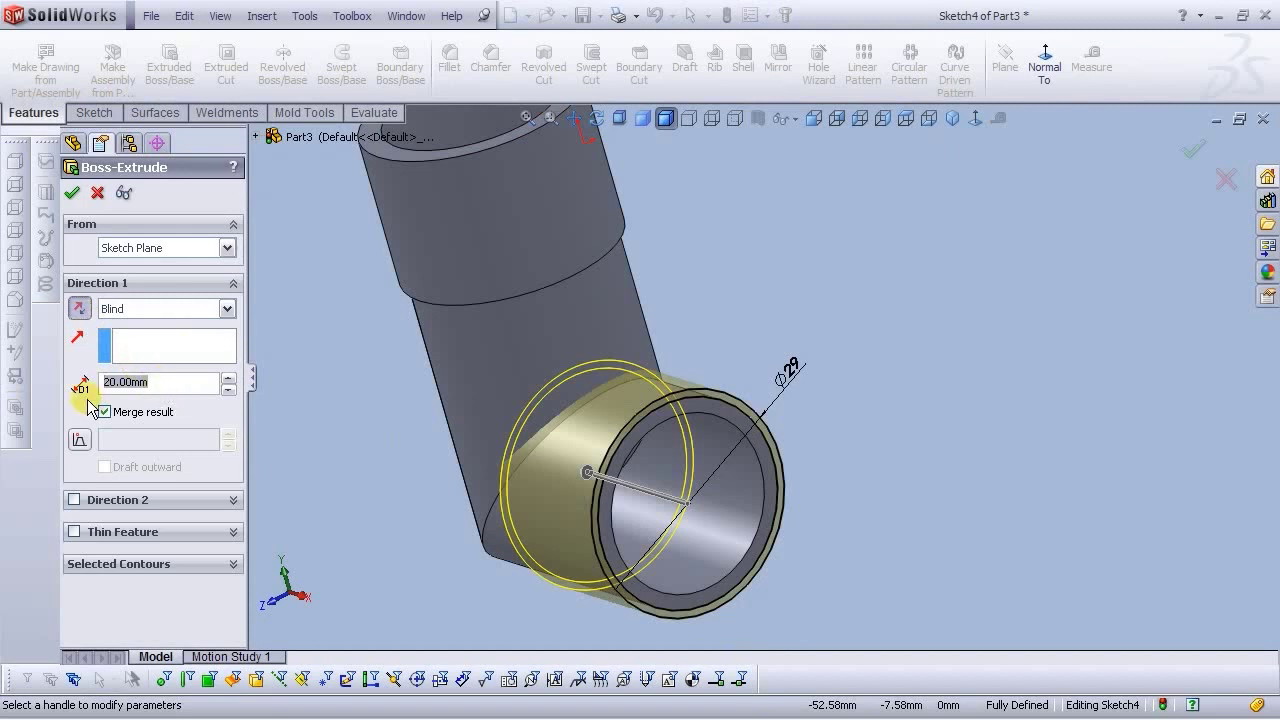
{"action": "type", "text": "5"}
{"action": "key", "text": "Return"}
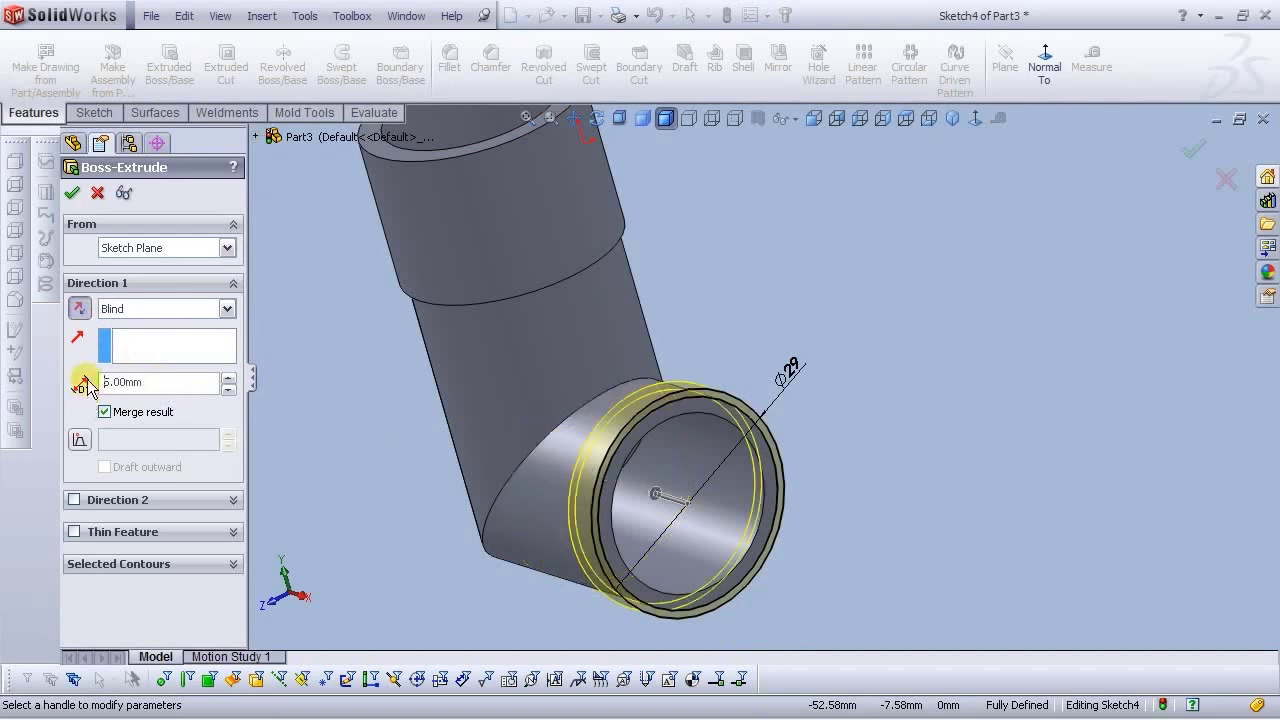
{"action": "left_click", "coordinate": [69, 195]}
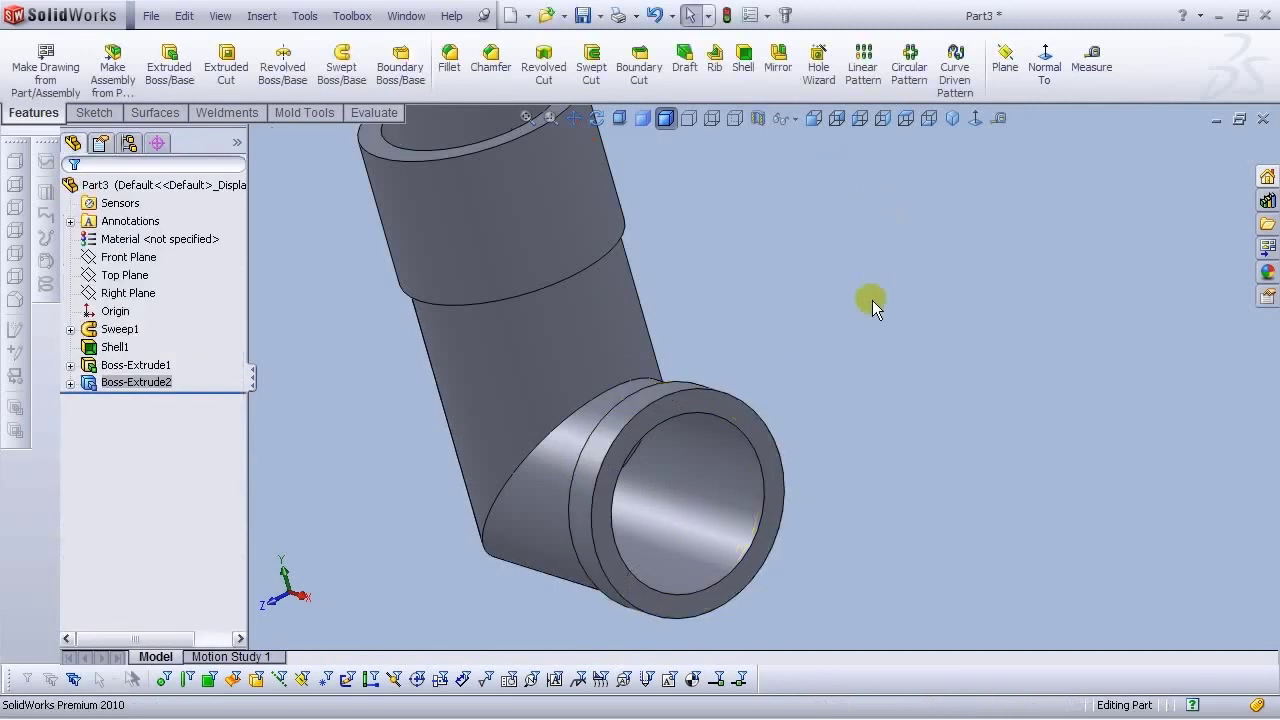
Fillet the slanted outer edge where the two legs meet with a constant 5 mm radius
{"action": "left_click", "coordinate": [865, 312]}
{"action": "scroll", "coordinate": [861, 442], "scroll_direction": "up", "scroll_amount": 3}
{"action": "scroll", "coordinate": [800, 410], "scroll_direction": "down", "scroll_amount": 1}
{"action": "middle_click_drag", "start_coordinate": [668, 340], "coordinate": [760, 423]}
{"action": "key", "text": "ctrl+7"}
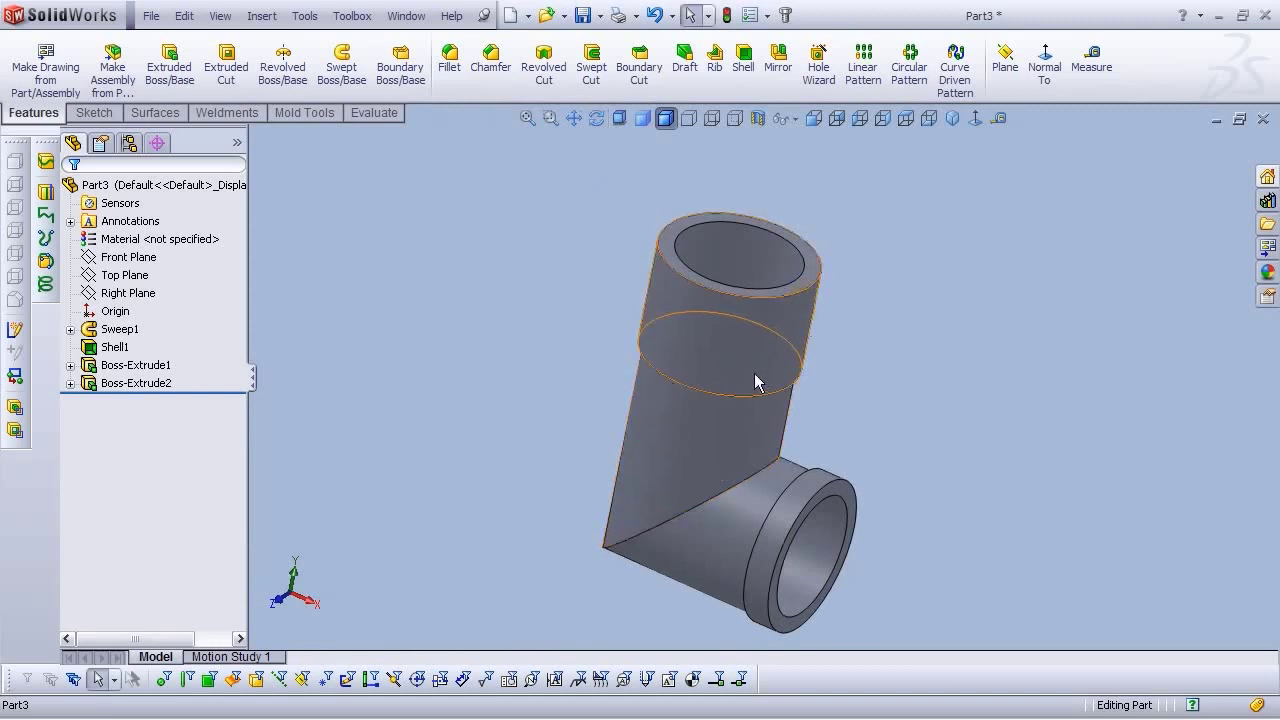
{"action": "left_click", "coordinate": [449, 60]}
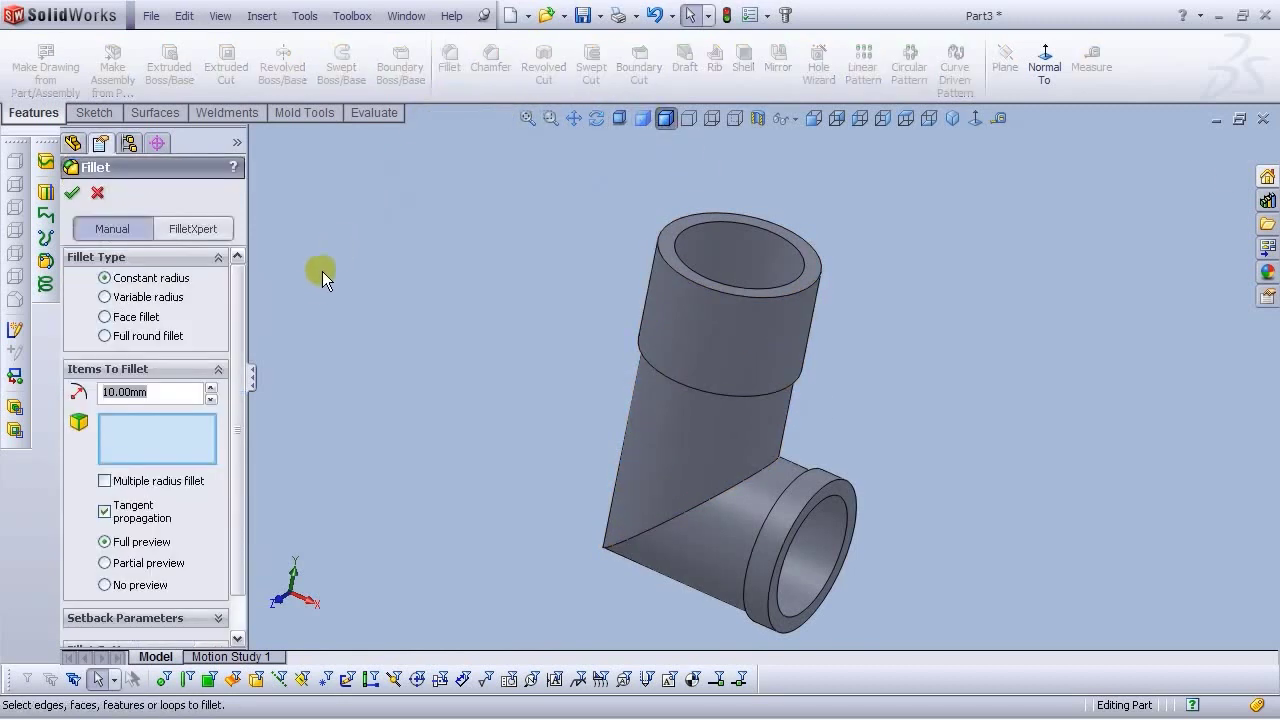
{"action": "left_click", "coordinate": [710, 498]}
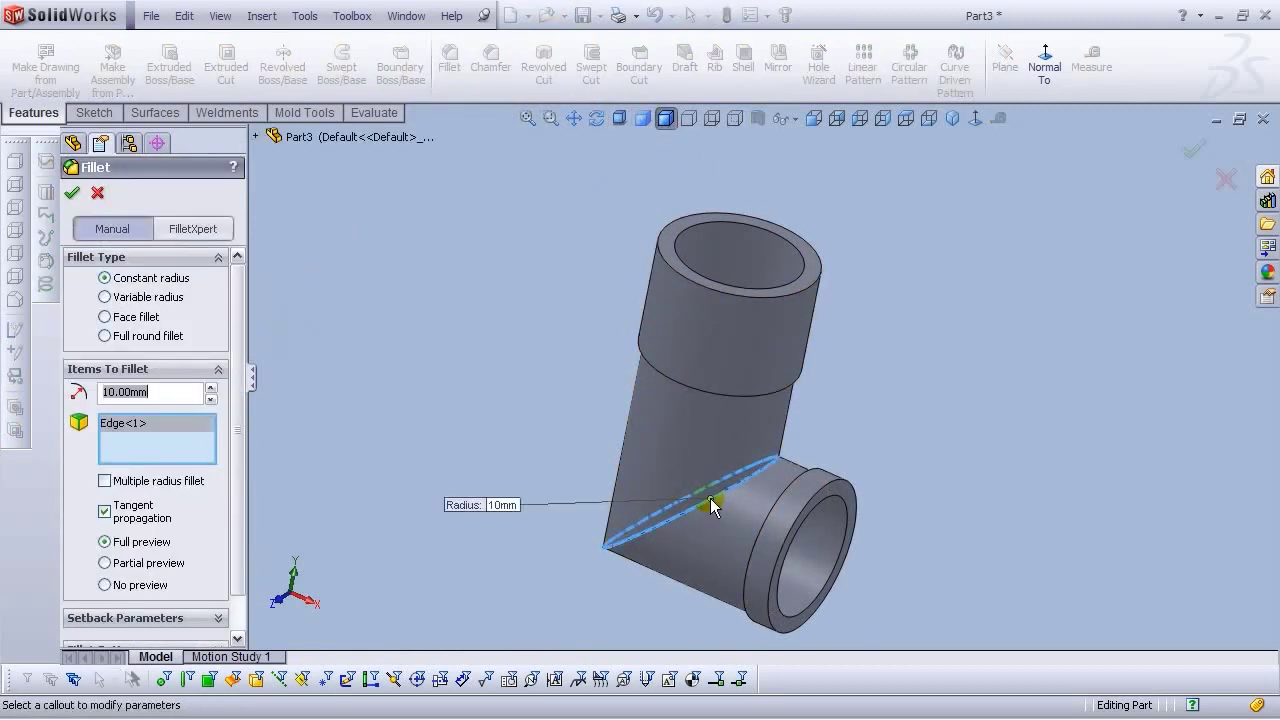
{"action": "mouse_move", "coordinate": [704, 530]}
{"action": "middle_mouse_down"}
{"action": "mouse_move", "coordinate": [700, 407]}
{"action": "mouse_move", "coordinate": [754, 444]}
{"action": "mouse_move", "coordinate": [694, 535]}
{"action": "middle_mouse_up"}
{"action": "scroll", "coordinate": [695, 537], "scroll_direction": "up", "scroll_amount": 2}
{"action": "scroll", "coordinate": [750, 509], "scroll_direction": "down", "scroll_amount": 2}
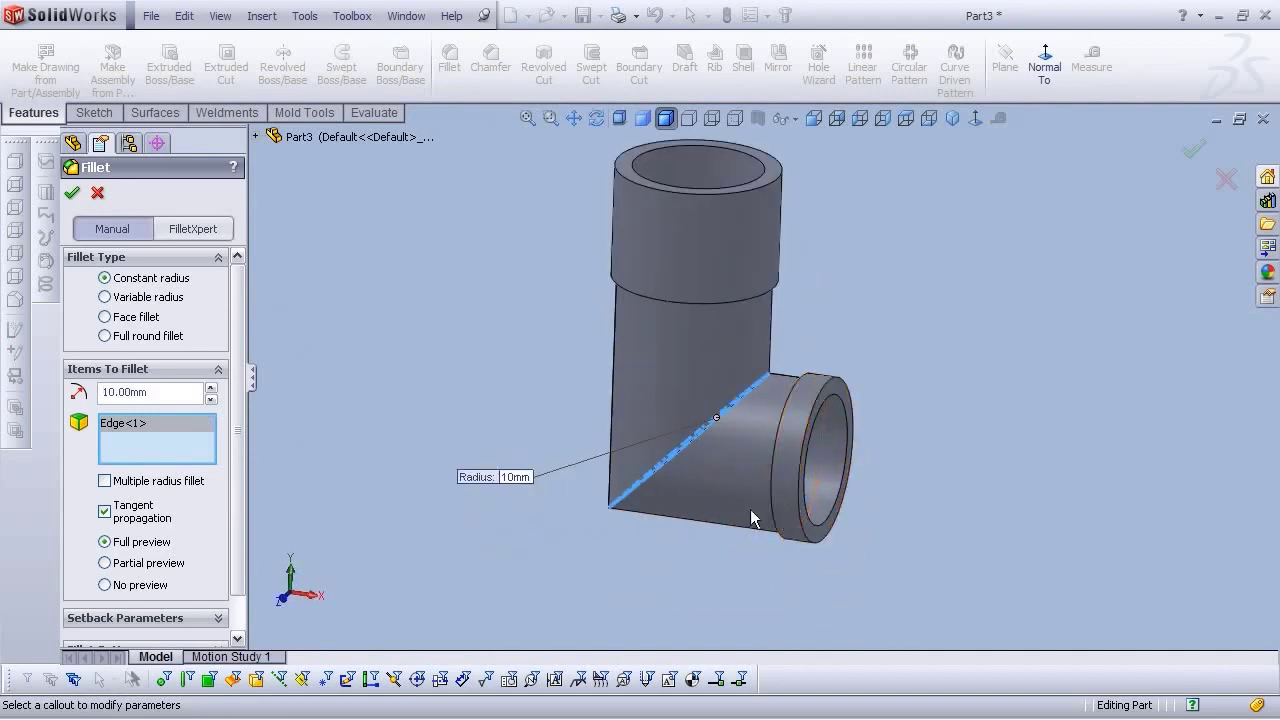
{"action": "left_click_drag", "start_coordinate": [172, 394], "coordinate": [38, 418]}
{"action": "type", "text": "5"}
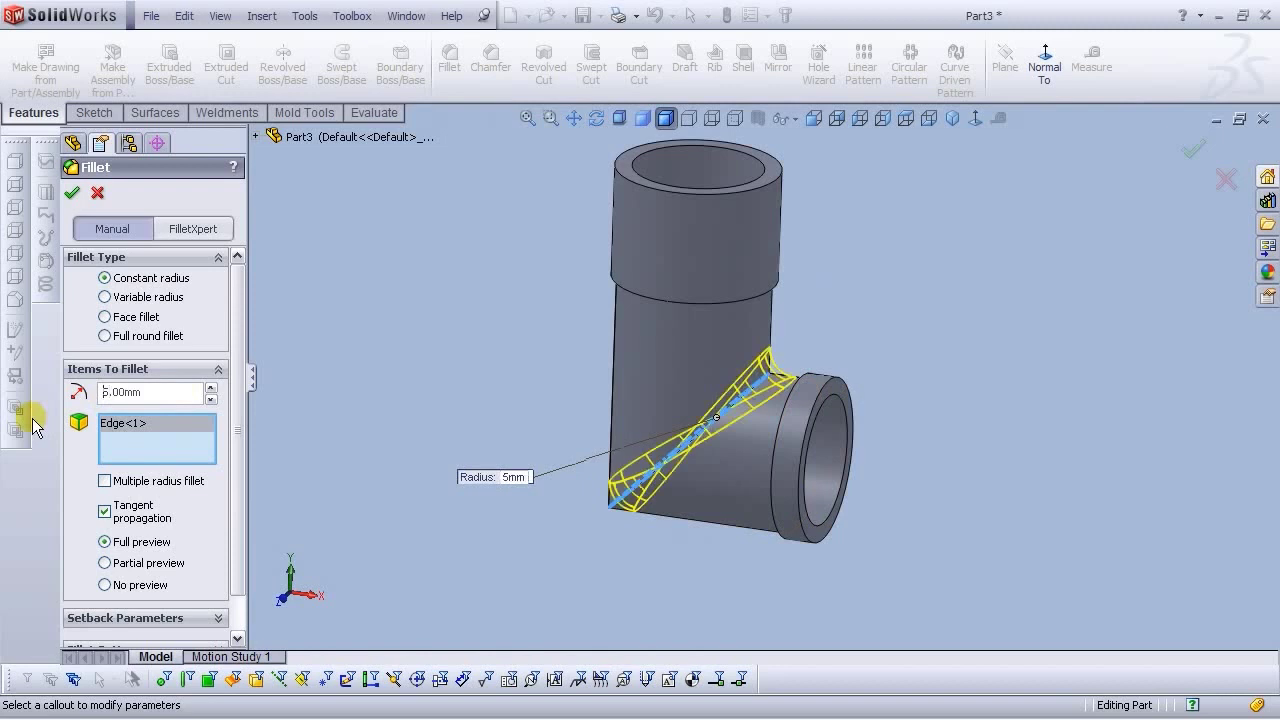
{"action": "left_click", "coordinate": [72, 193]}
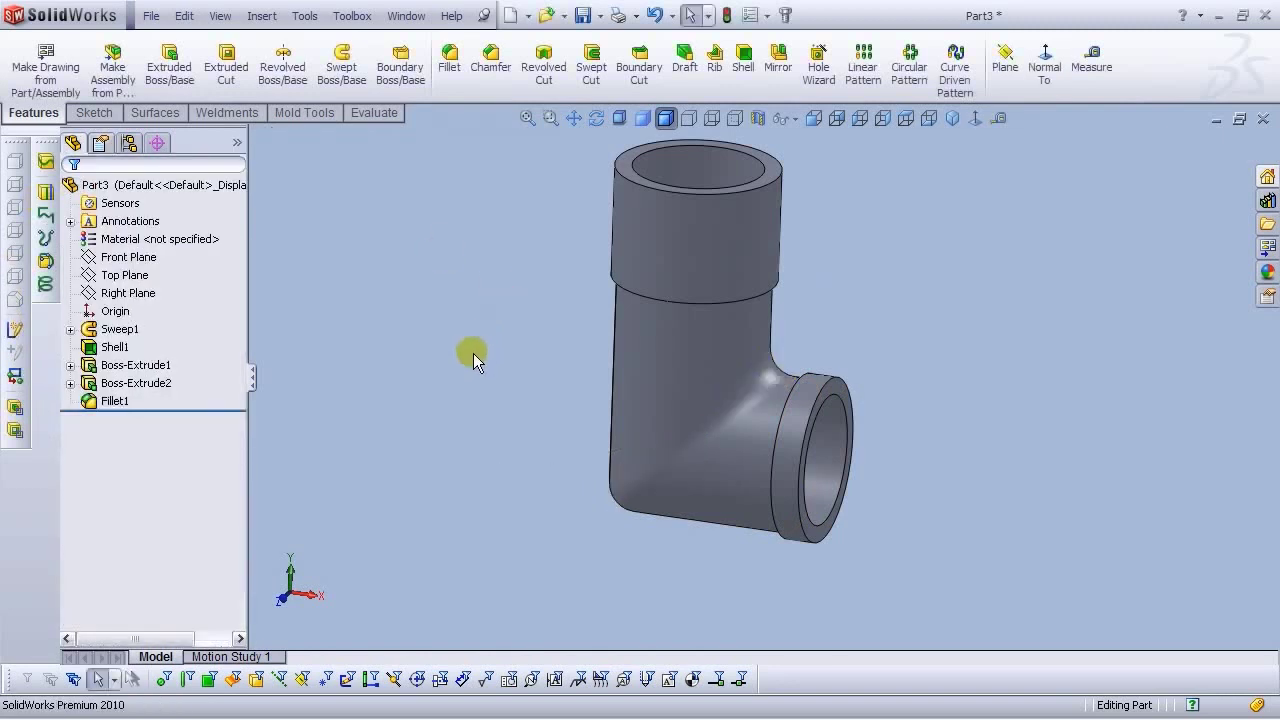
Save the part as Elbow pipe in the Smoker folder
{"action": "middle_click_drag", "start_coordinate": [495, 476], "coordinate": [817, 258]}
{"action": "scroll", "coordinate": [820, 256], "scroll_direction": "down", "scroll_amount": 3}
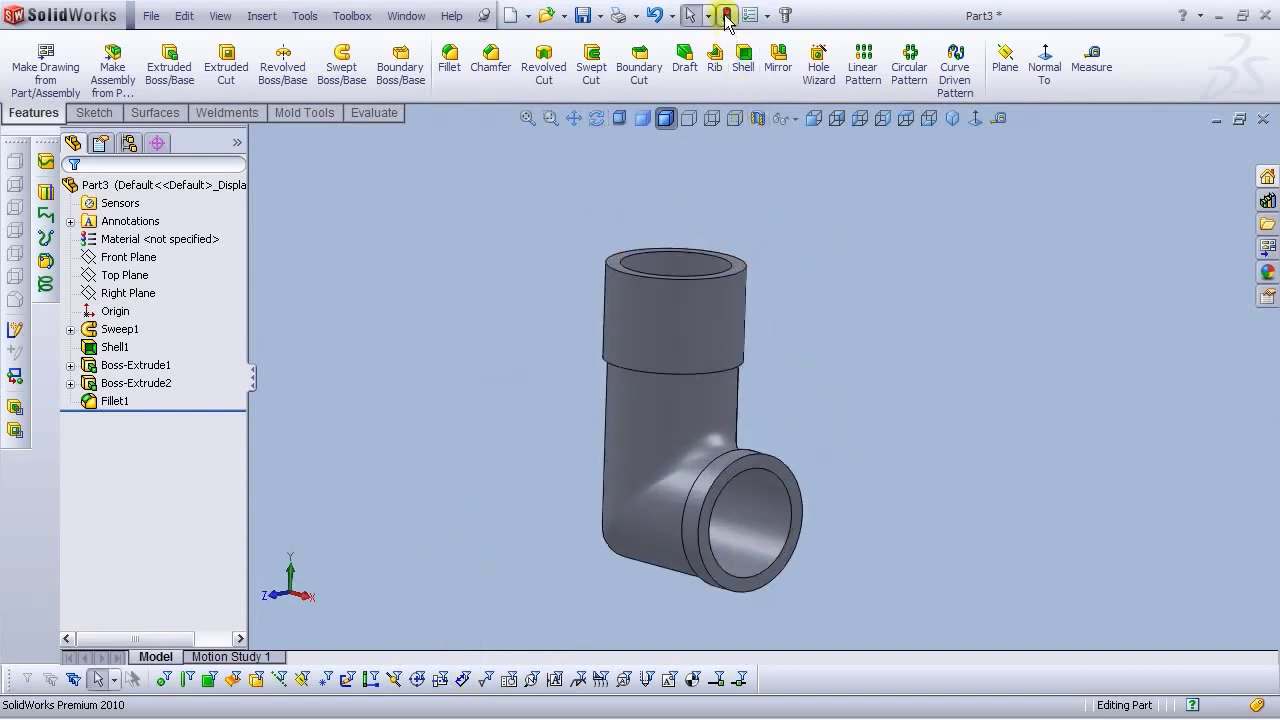
{"action": "left_click", "coordinate": [151, 15]}
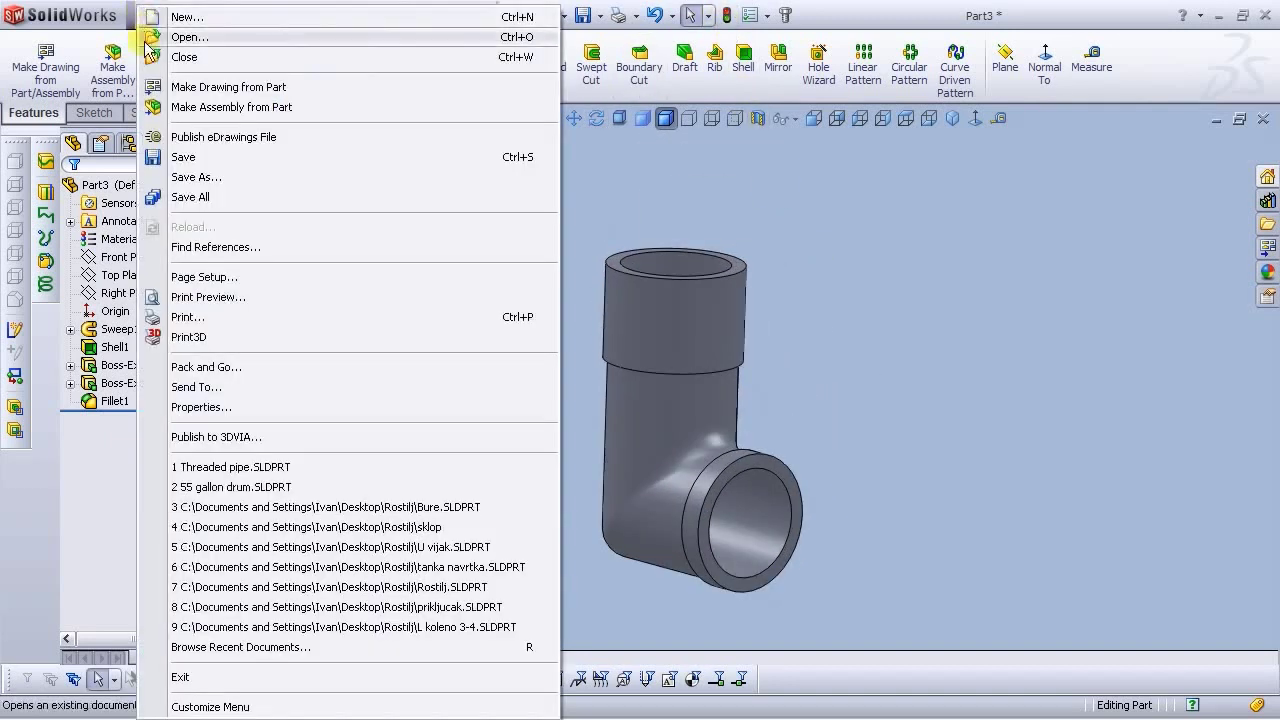
{"action": "left_click", "coordinate": [192, 177]}
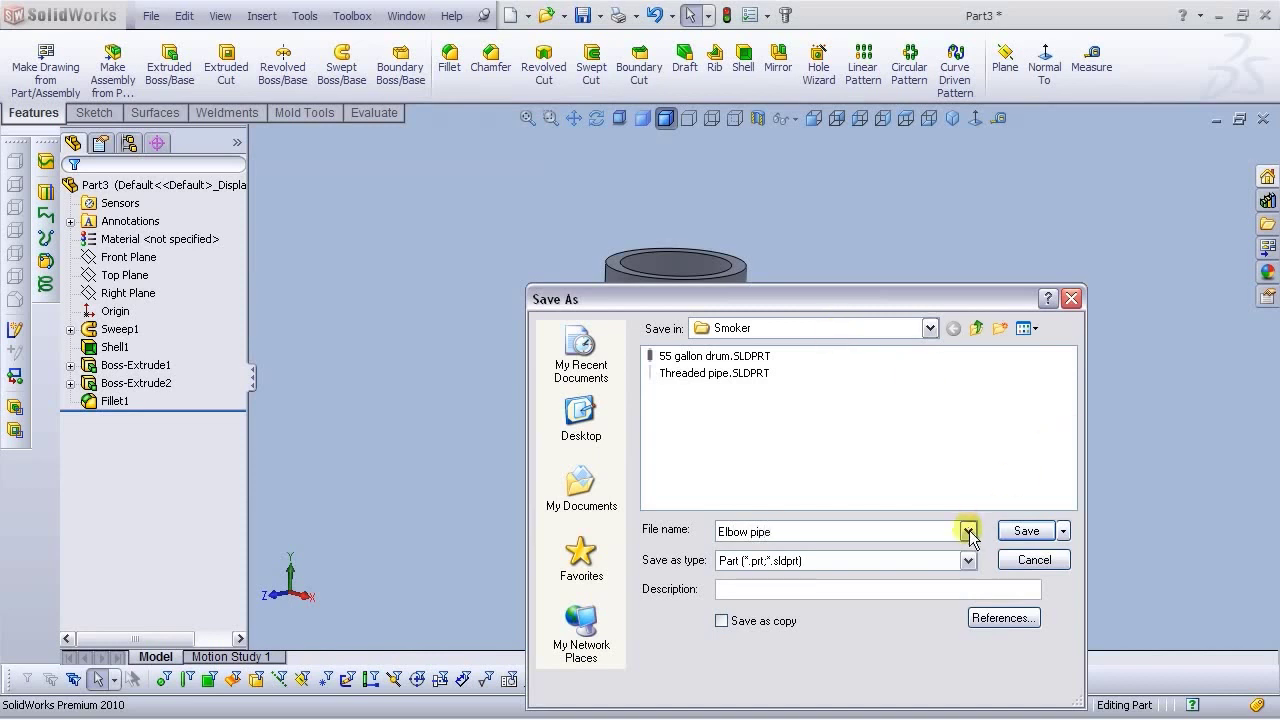
{"action": "left_click", "coordinate": [1048, 531]}
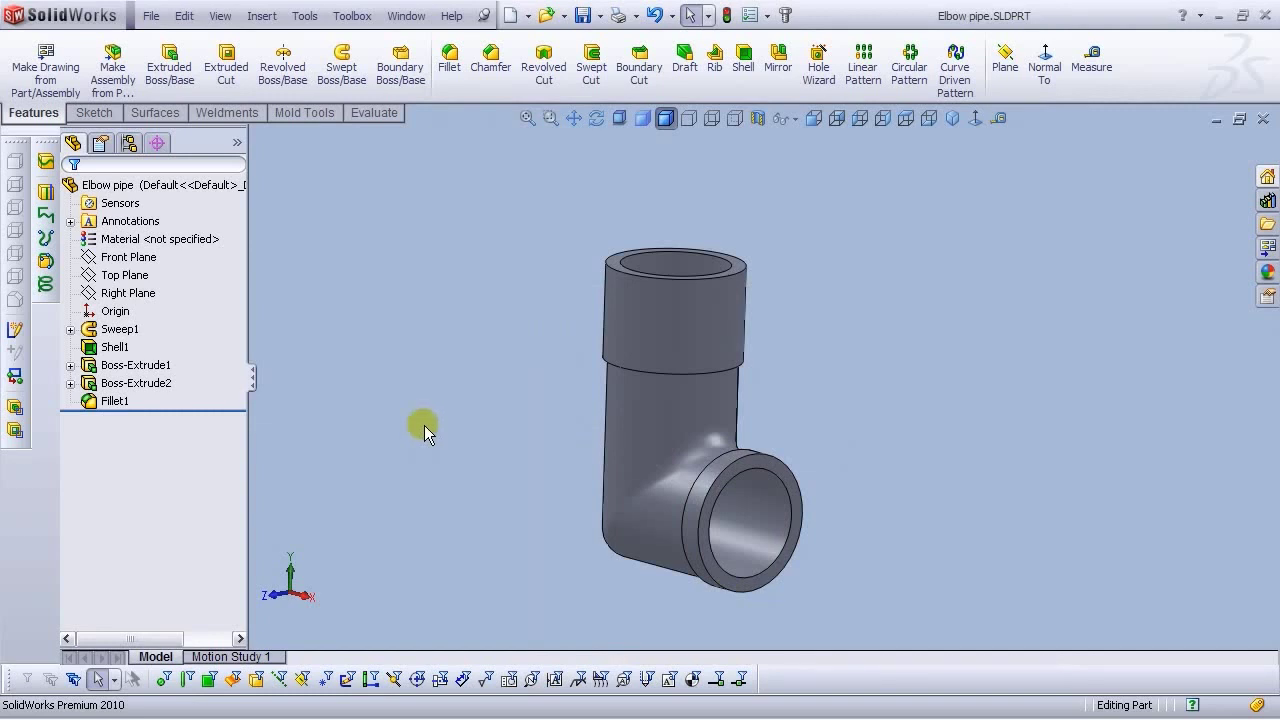
Create a new part and start a sketch on the Right Plane
{"action": "left_click", "coordinate": [512, 20]}
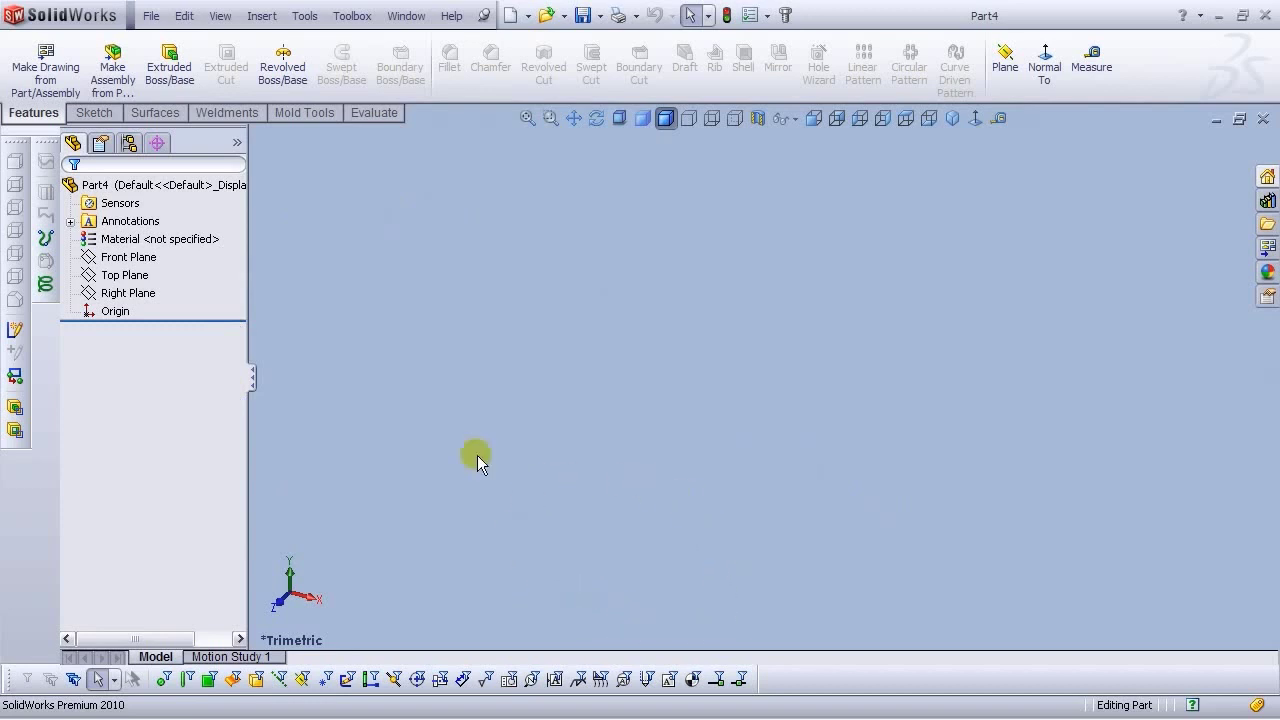
{"action": "left_click", "coordinate": [133, 298]}
{"action": "left_click", "coordinate": [139, 262]}
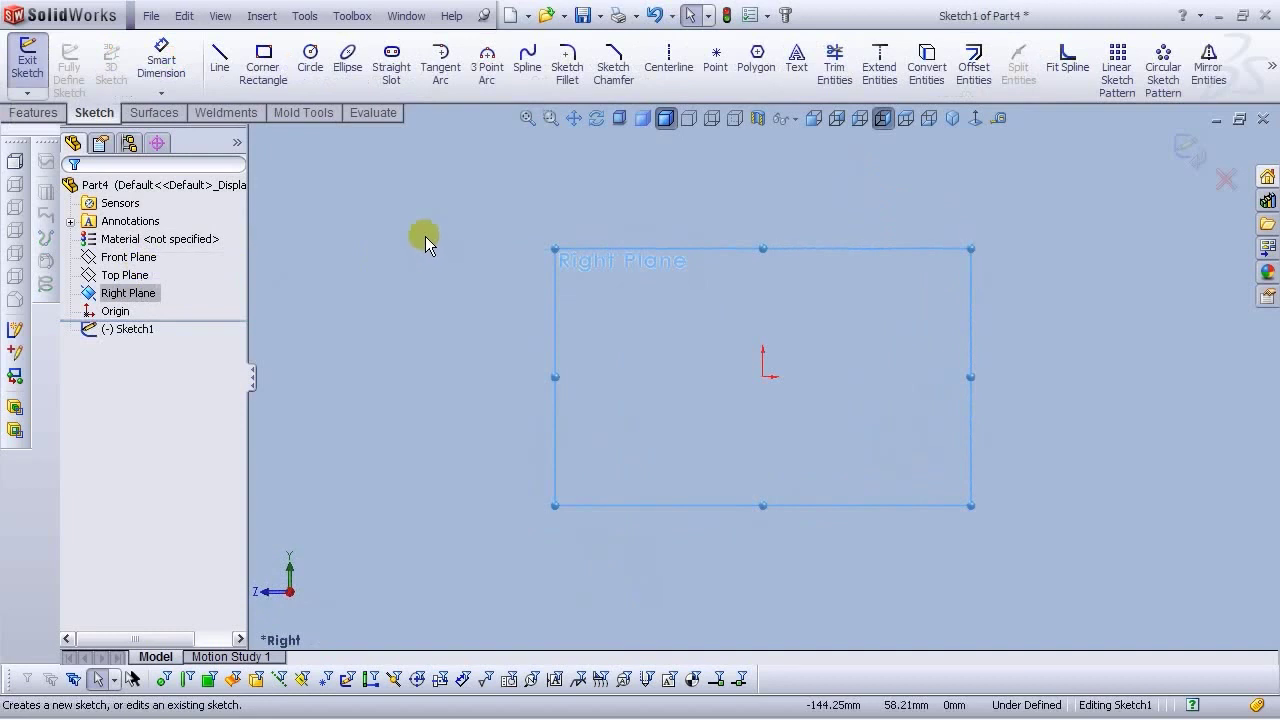
Sketch a circle centred on the origin and set its diameter to 25 mm
{"action": "left_click", "coordinate": [310, 55]}
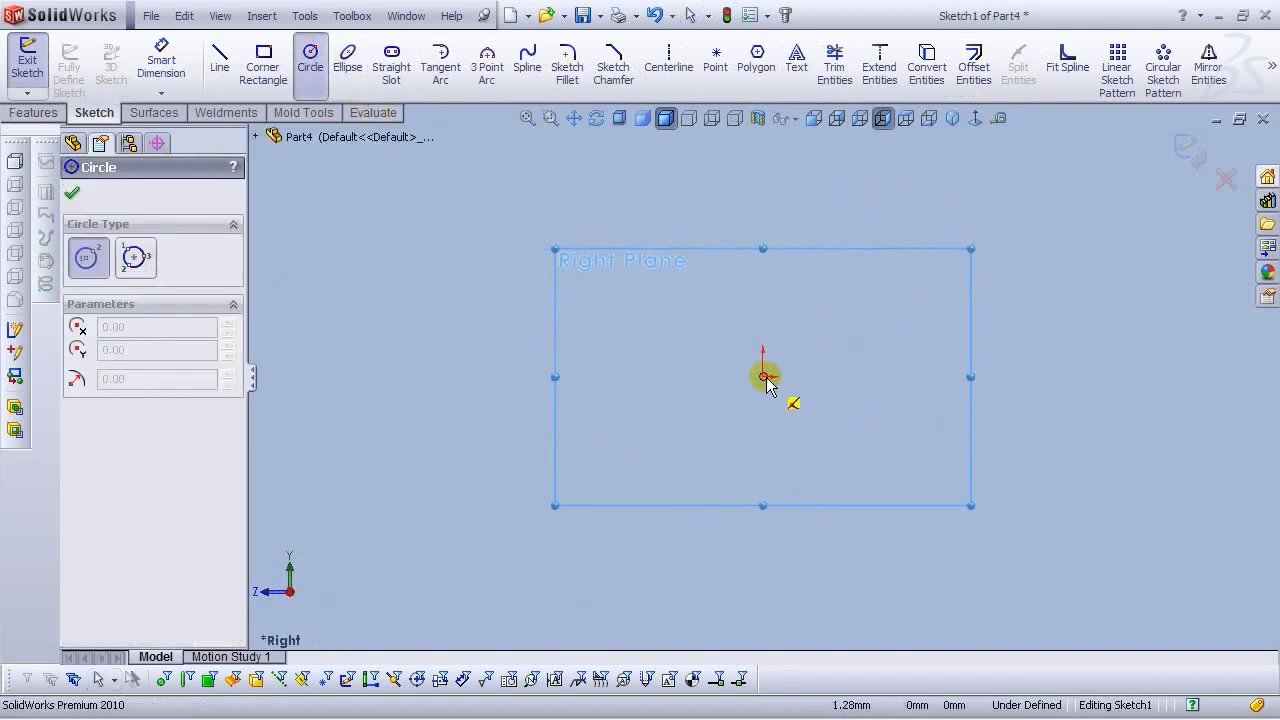
{"action": "left_click", "coordinate": [764, 378]}
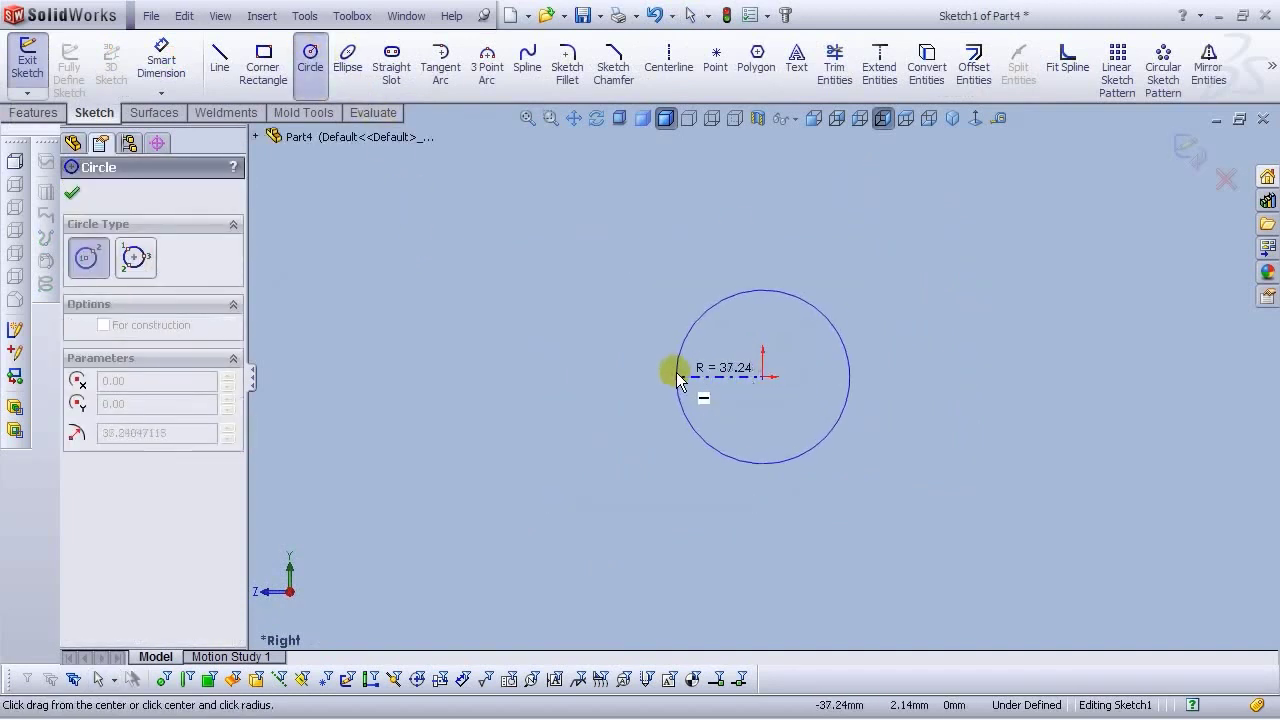
{"action": "left_click", "coordinate": [677, 378]}
{"action": "left_click", "coordinate": [161, 62]}
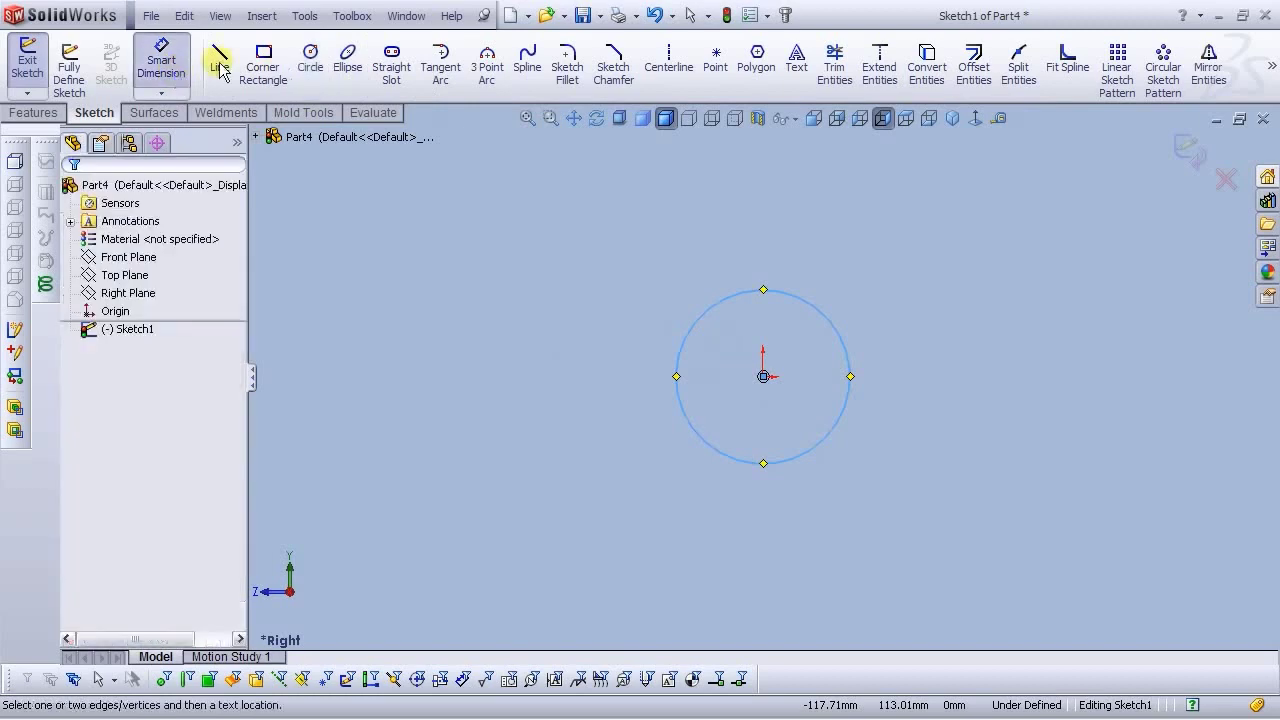
{"action": "left_click", "coordinate": [848, 335]}
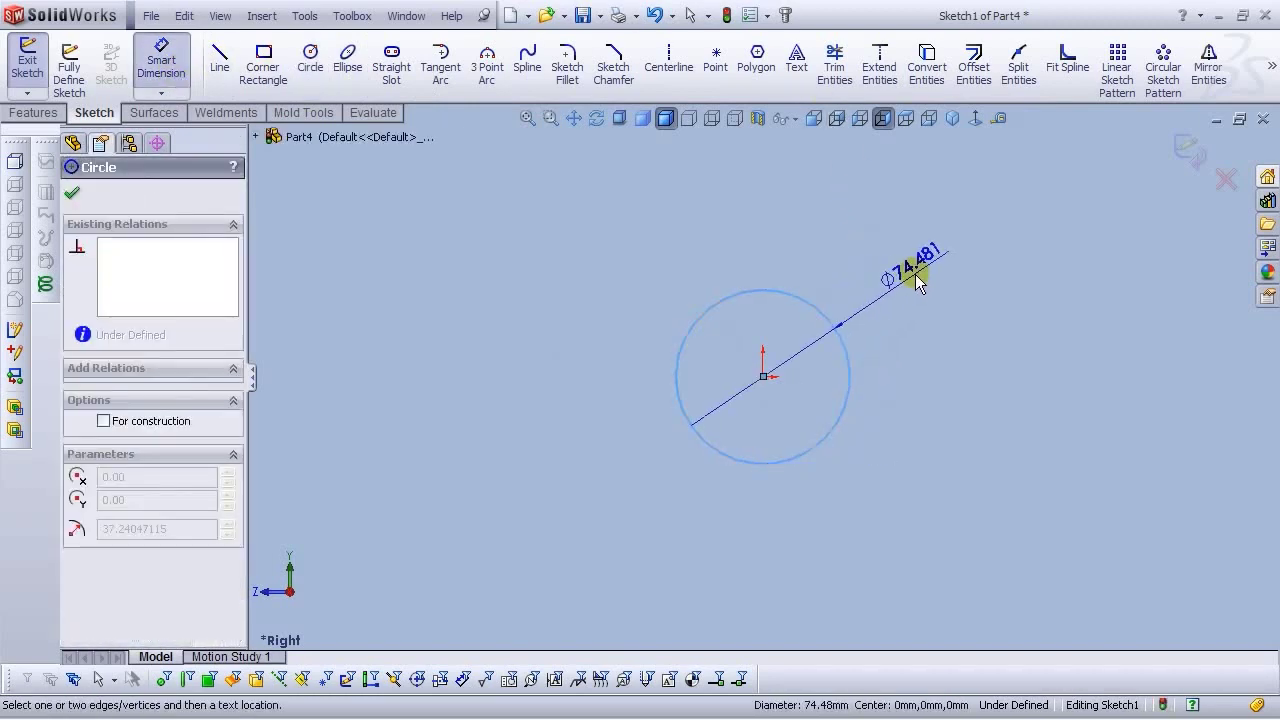
{"action": "left_click", "coordinate": [915, 274]}
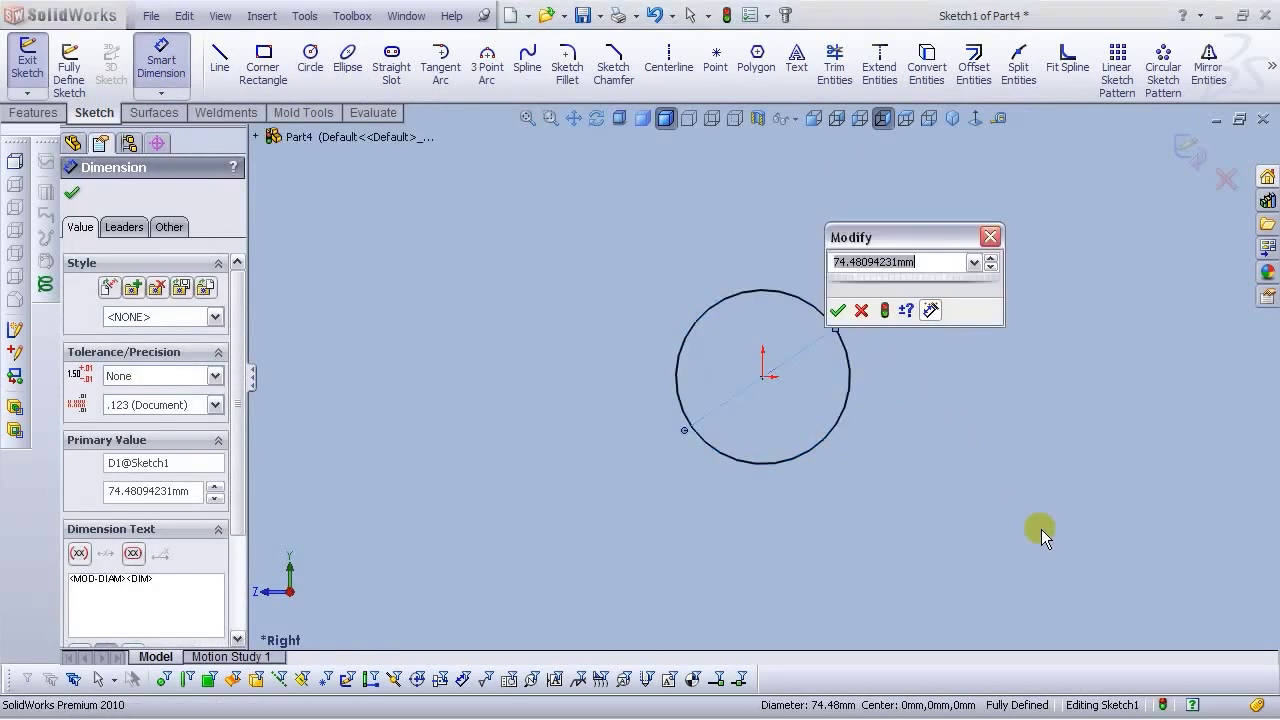
{"action": "type", "text": "25"}
{"action": "key", "text": "Return"}
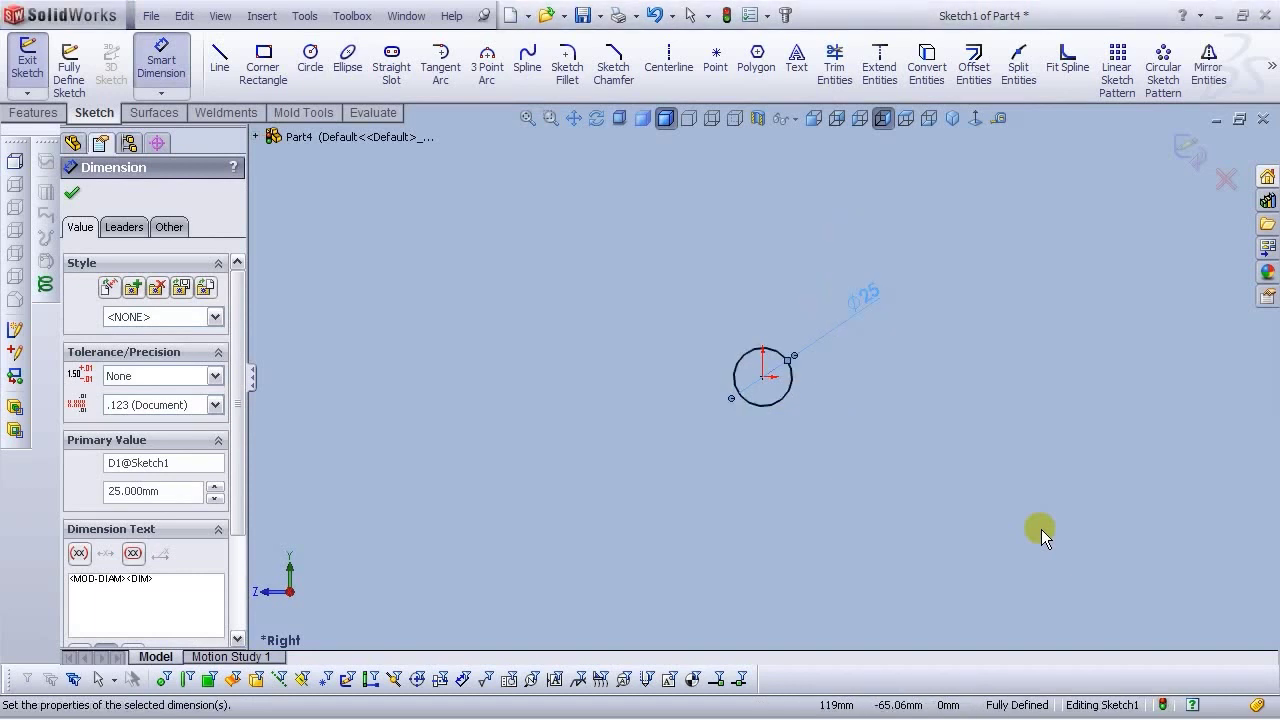
Extrude the 25 mm circle 15 mm as a blind boss into a solid cylinder
{"action": "left_click", "coordinate": [906, 440]}
{"action": "left_click", "coordinate": [952, 118]}
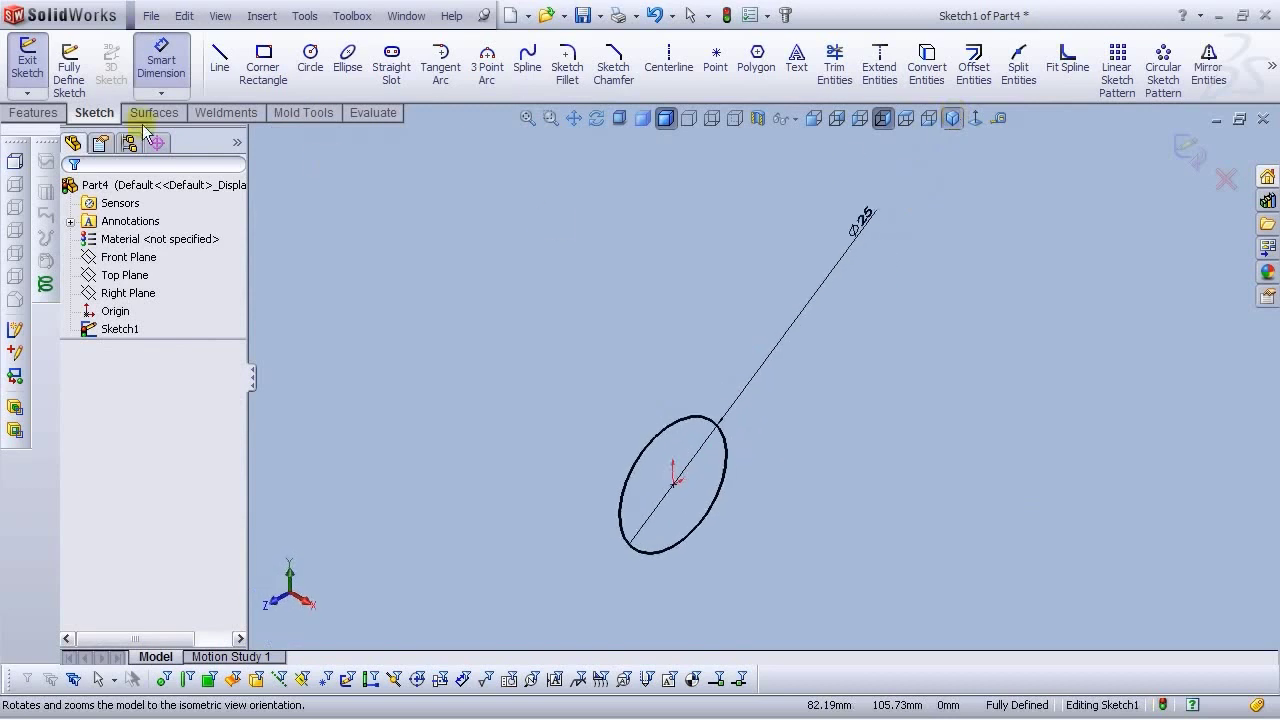
{"action": "left_click", "coordinate": [42, 113]}
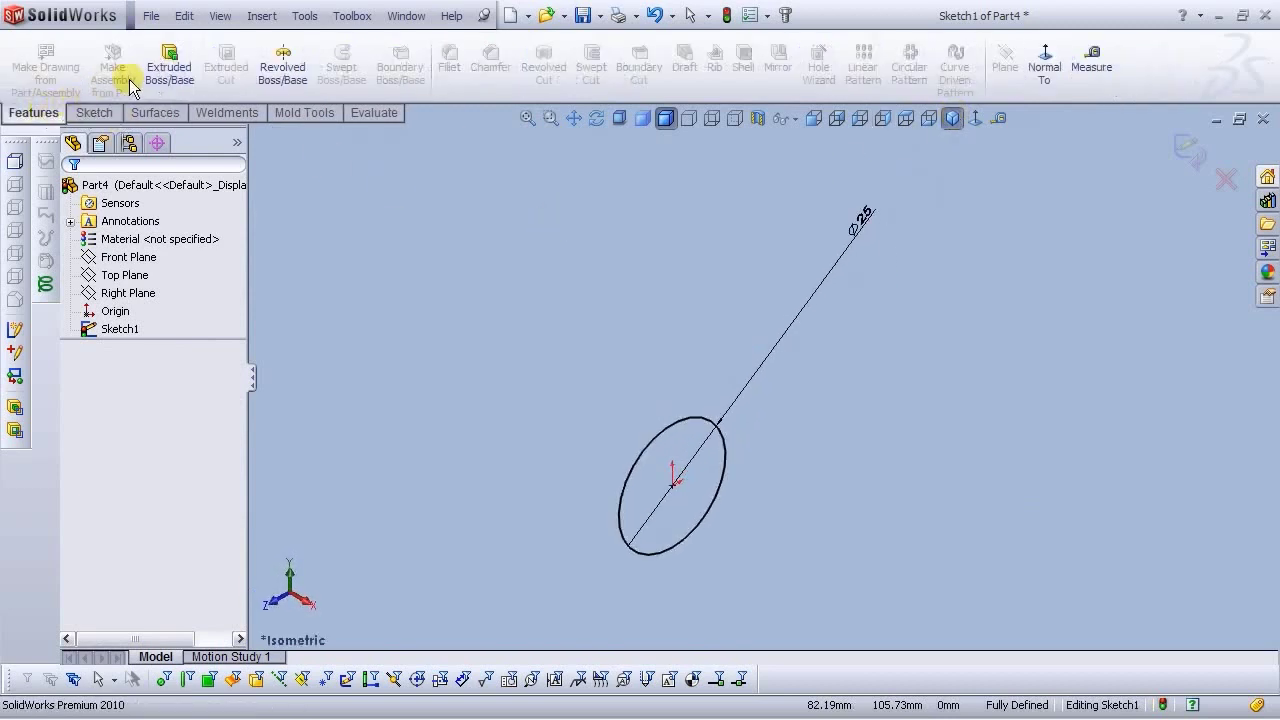
{"action": "left_click", "coordinate": [169, 68]}
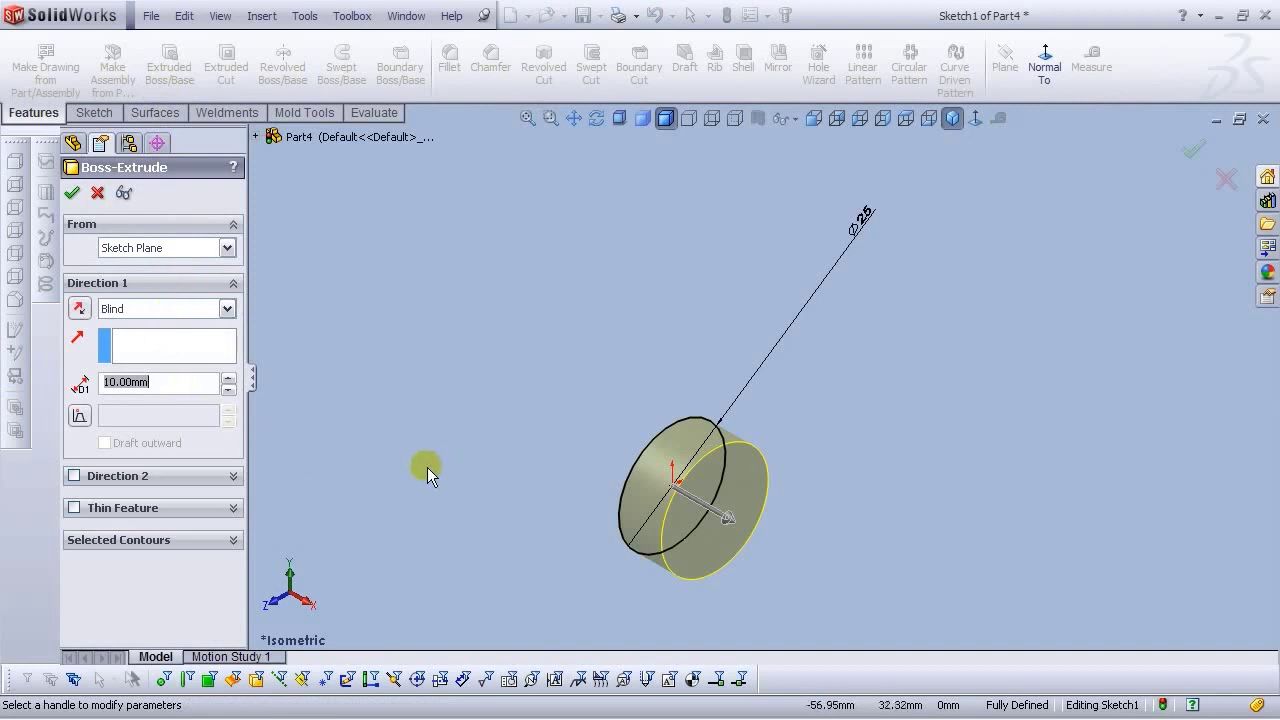
{"action": "type", "text": "15"}
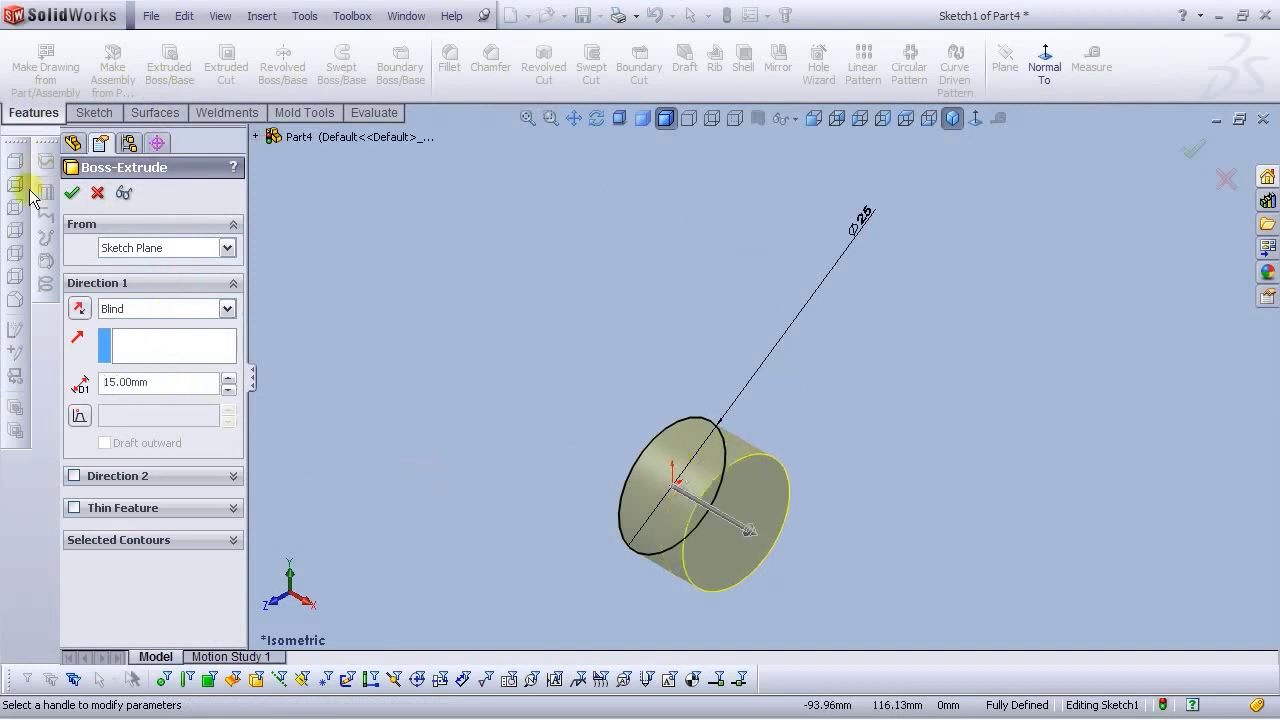
{"action": "left_click", "coordinate": [70, 193]}
{"action": "scroll", "coordinate": [772, 380], "scroll_direction": "up", "scroll_amount": 2}
{"action": "scroll", "coordinate": [825, 457], "scroll_direction": "down", "scroll_amount": 2}
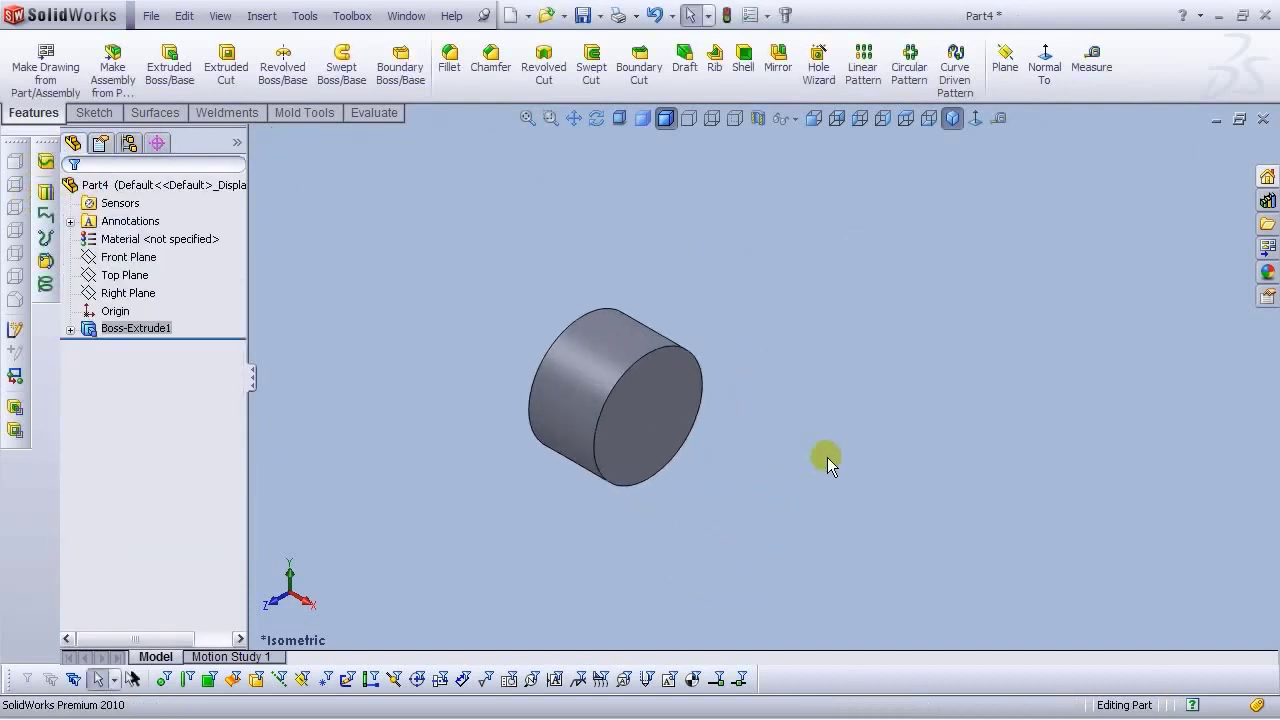
Start a sketch on the cylinder's end face and draw a six-sided polygon centred on the origin, inscribed circle about 24.7 mm in diameter
{"action": "left_click", "coordinate": [644, 404]}
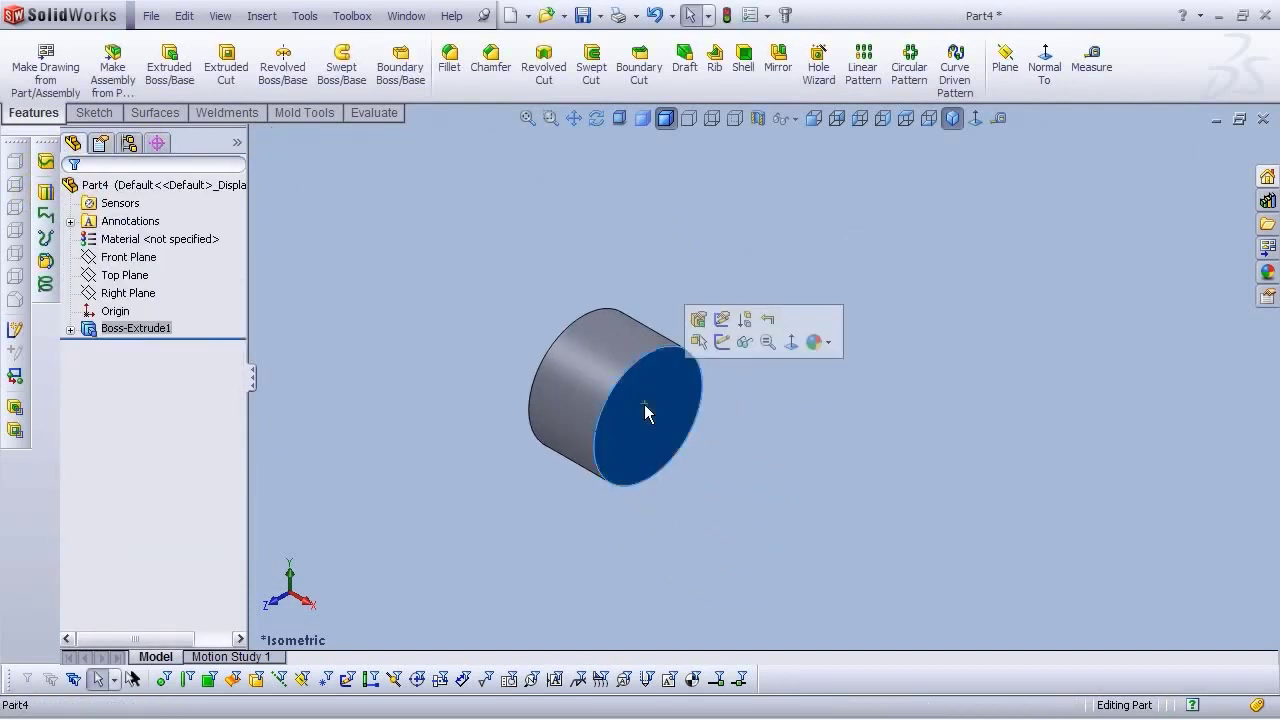
{"action": "left_click", "coordinate": [721, 342]}
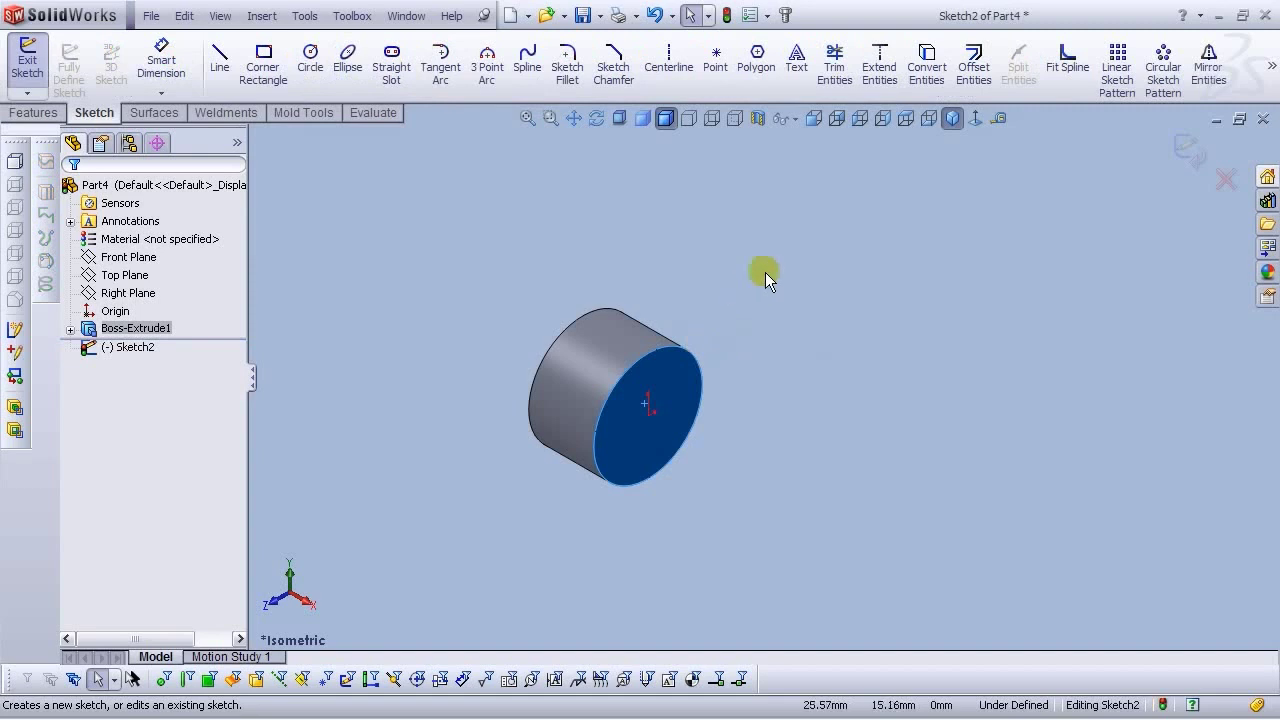
{"action": "left_click", "coordinate": [975, 121]}
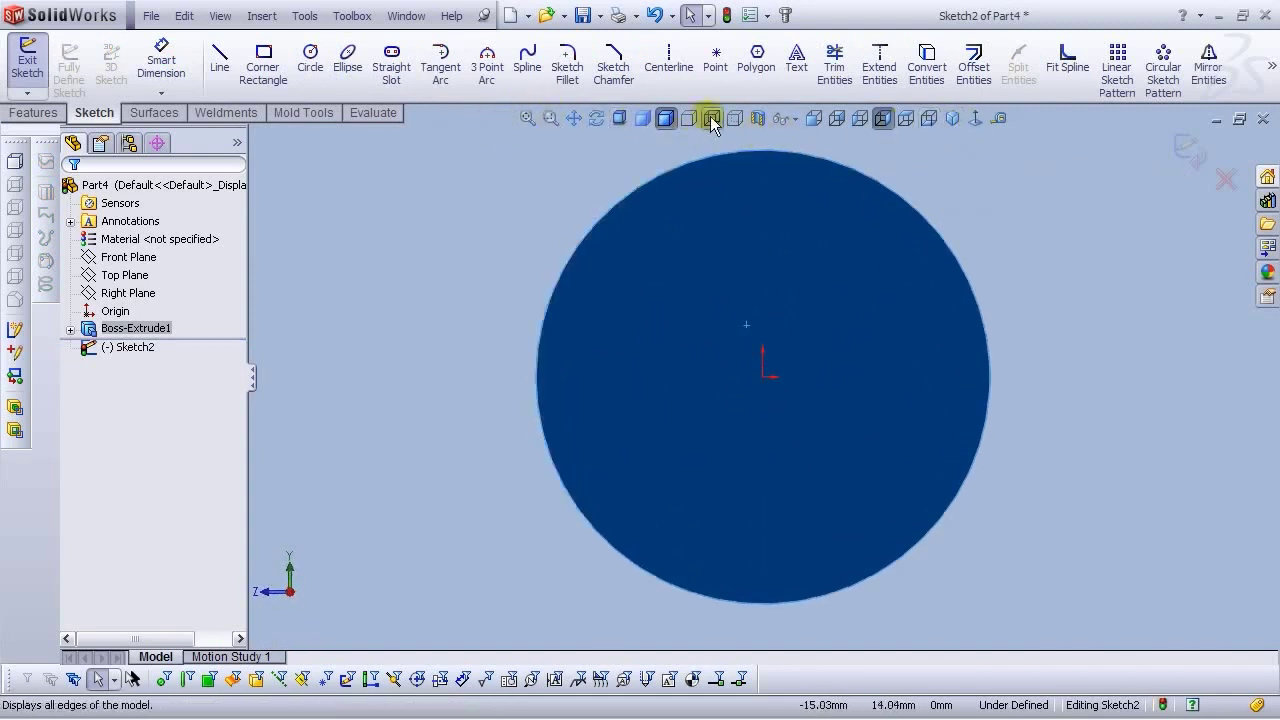
{"action": "left_click", "coordinate": [757, 58]}
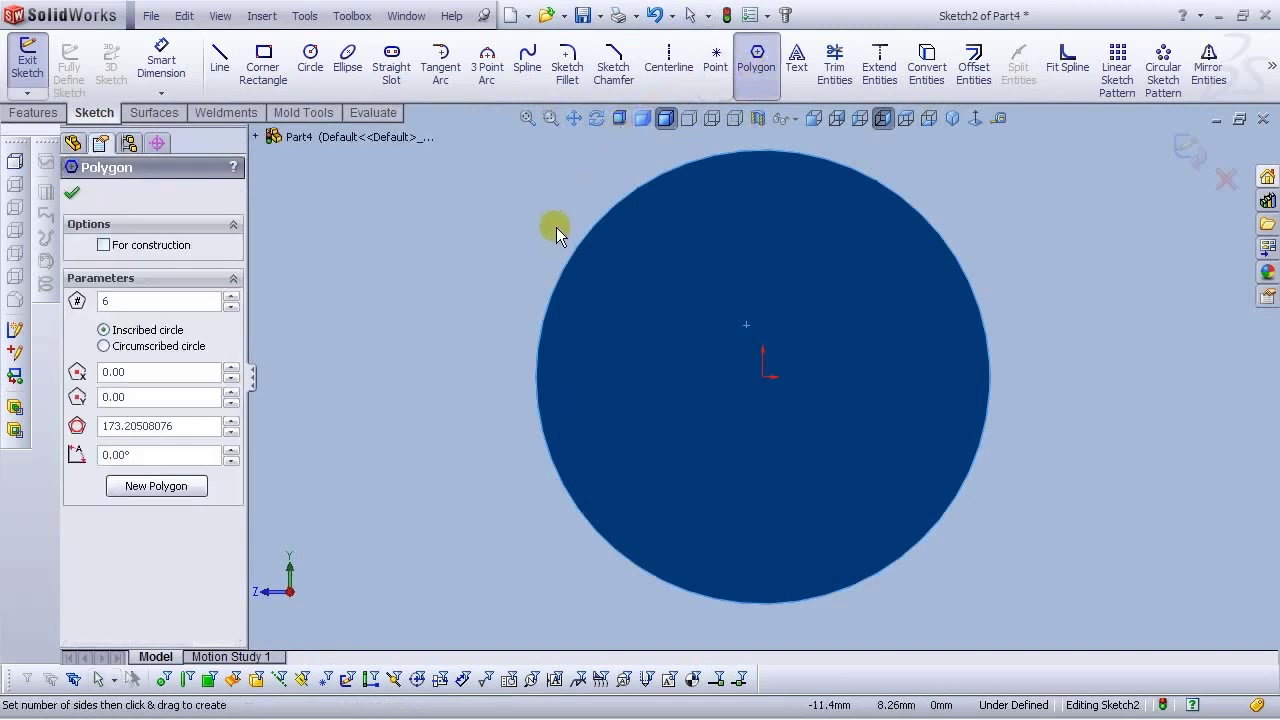
{"action": "left_click_drag", "start_coordinate": [764, 380], "coordinate": [500, 374]}
{"action": "right_click", "coordinate": [500, 374]}
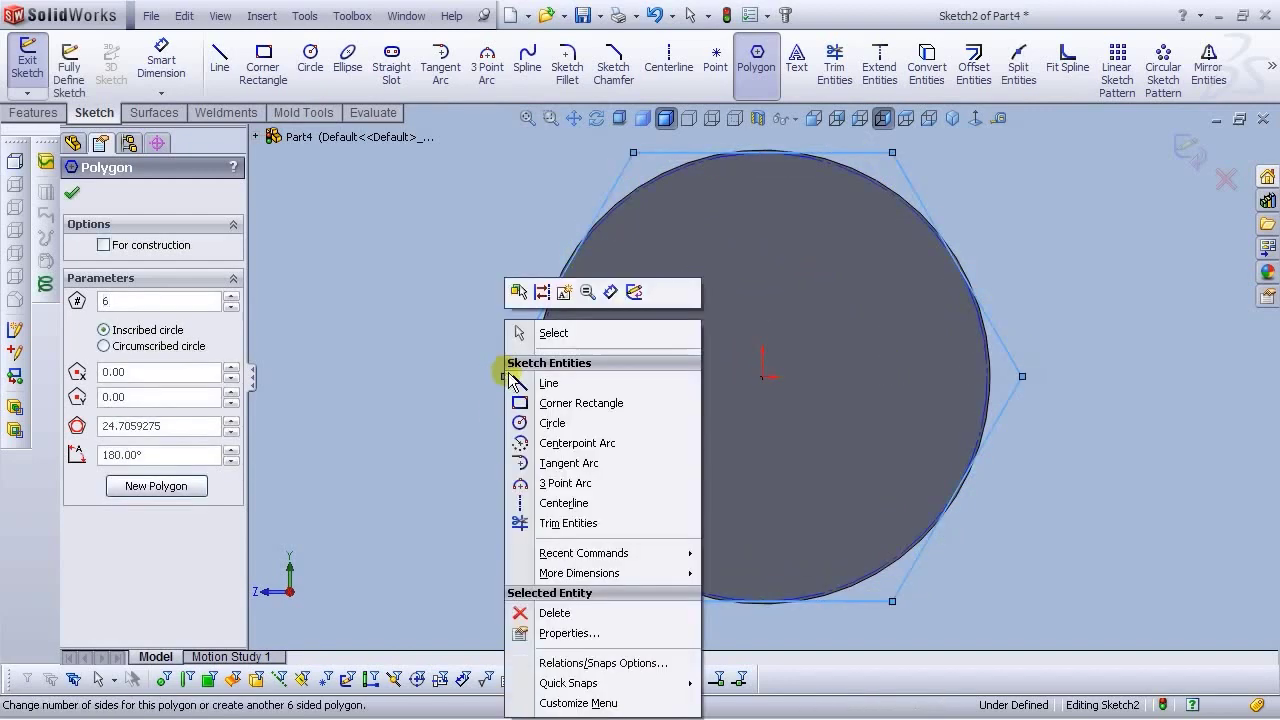
{"action": "left_click", "coordinate": [520, 381]}
{"action": "key", "text": "Escape"}
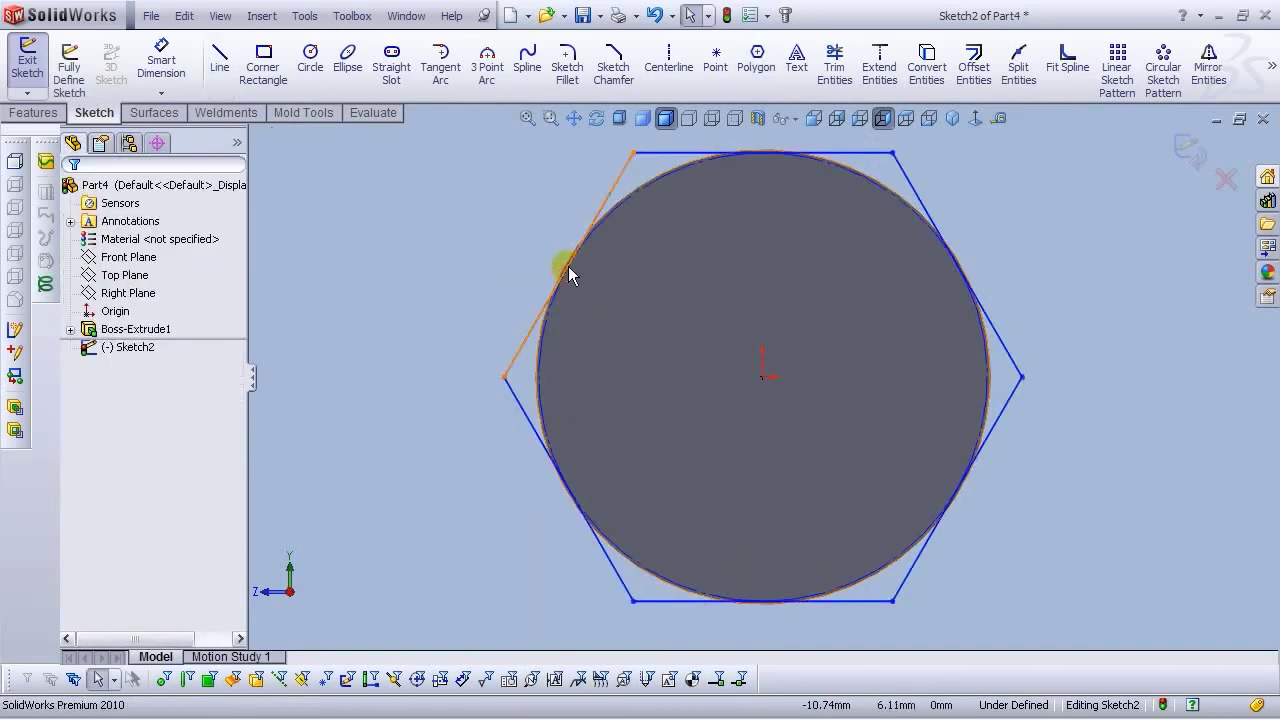
Pull the hexagon slightly larger than the cylinder and make one of its slanted sides tangent to the cylinder's circular edge
{"action": "left_click", "coordinate": [662, 153]}
{"action": "mouse_move", "coordinate": [660, 137]}
{"action": "left_mouse_down"}
{"action": "mouse_move", "coordinate": [657, 118]}
{"action": "mouse_move", "coordinate": [655, 133]}
{"action": "left_mouse_up"}
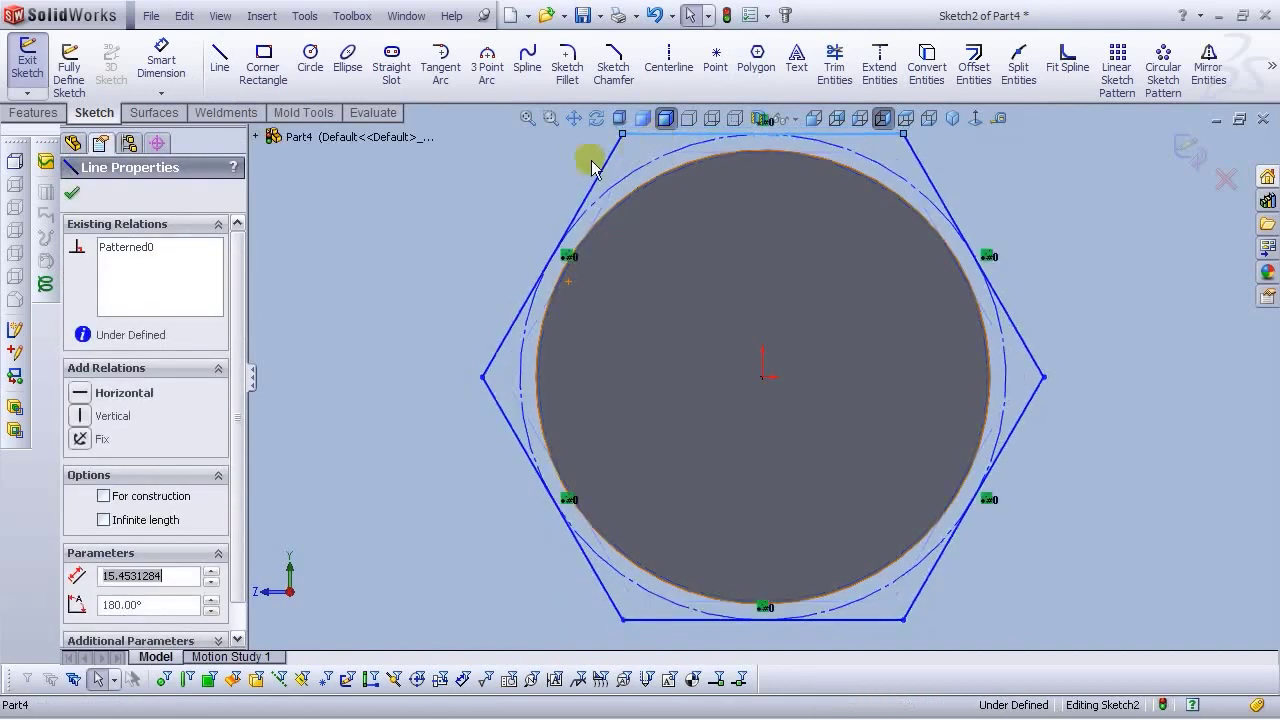
{"action": "left_click", "coordinate": [457, 229]}
{"action": "left_click", "coordinate": [512, 325]}
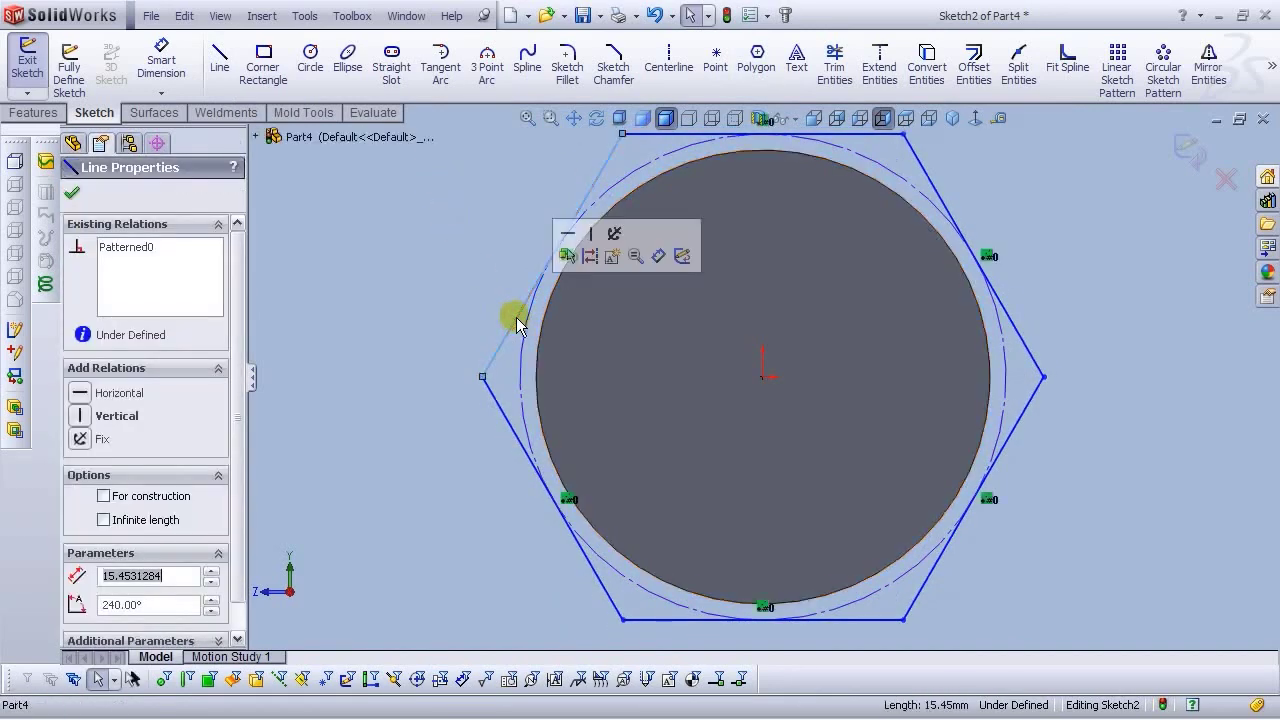
{"action": "left_click", "coordinate": [544, 322], "text": "ctrl"}
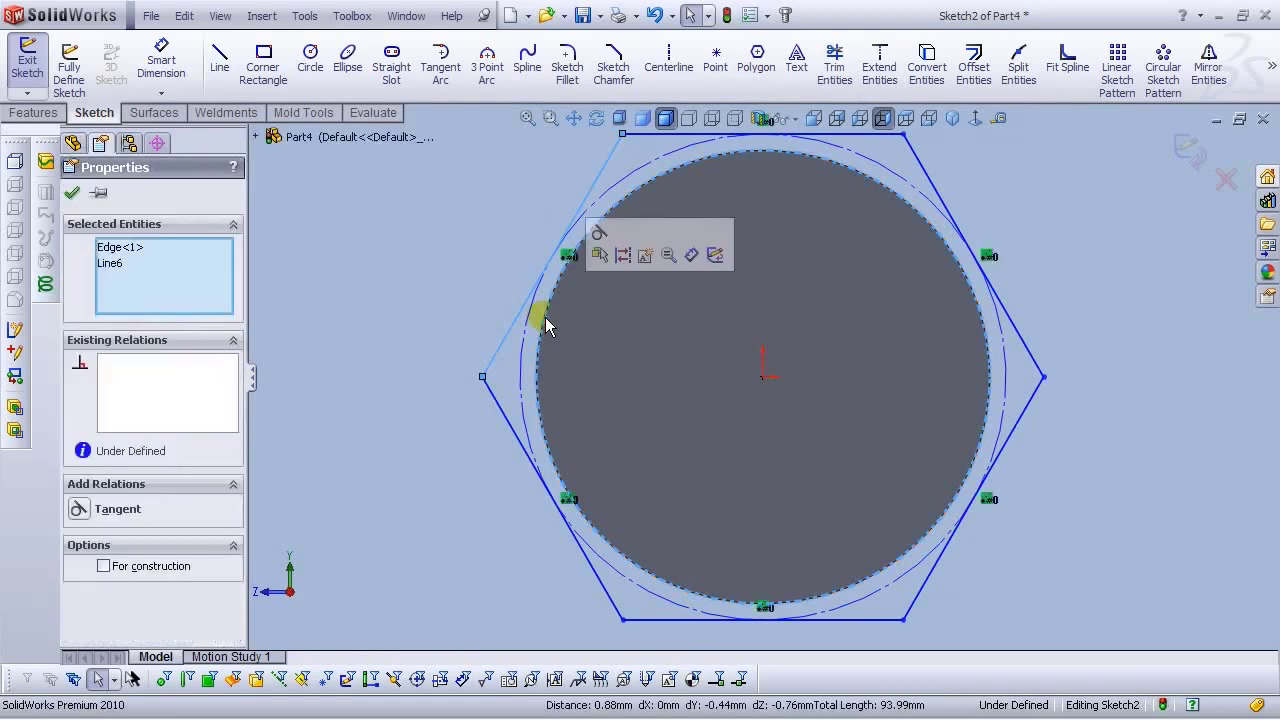
{"action": "left_click", "coordinate": [600, 236]}
{"action": "left_click", "coordinate": [357, 263]}
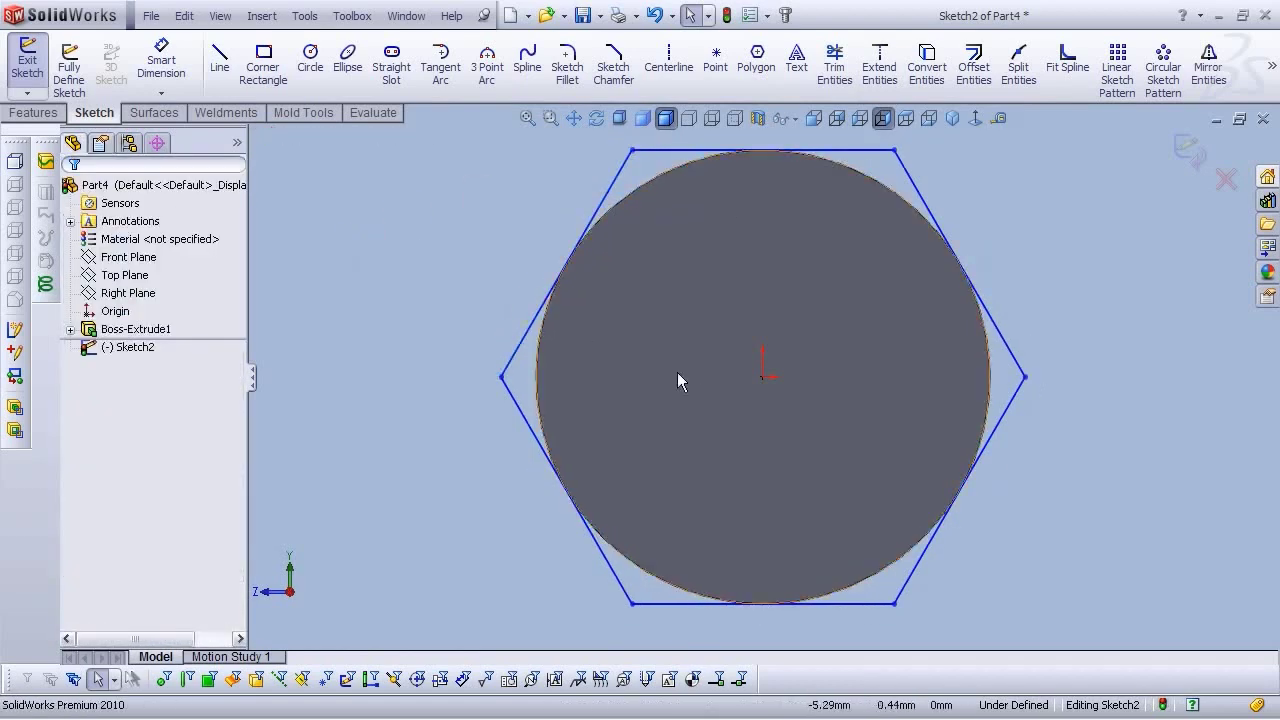
Add a horizontal relation between the hexagon's two opposite side corners and its centre point
{"action": "key", "text": "z"}
{"action": "left_click", "coordinate": [581, 376]}
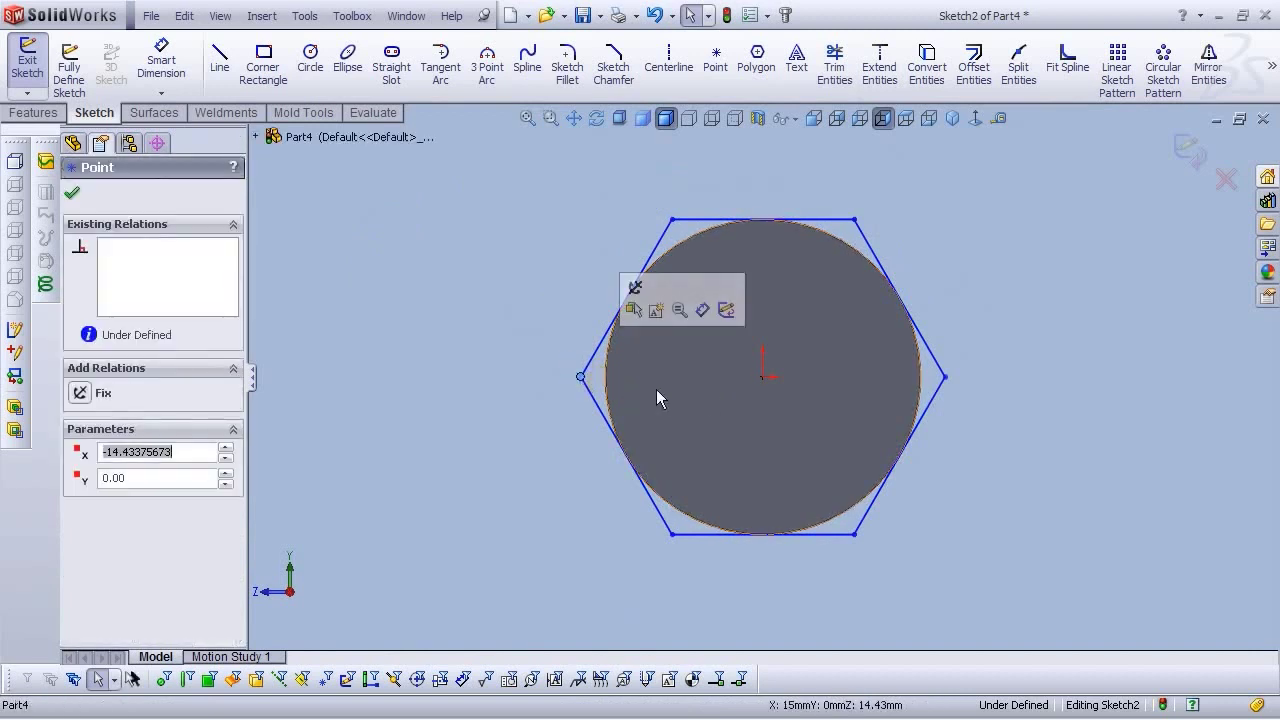
{"action": "left_click", "coordinate": [764, 377], "text": "ctrl"}
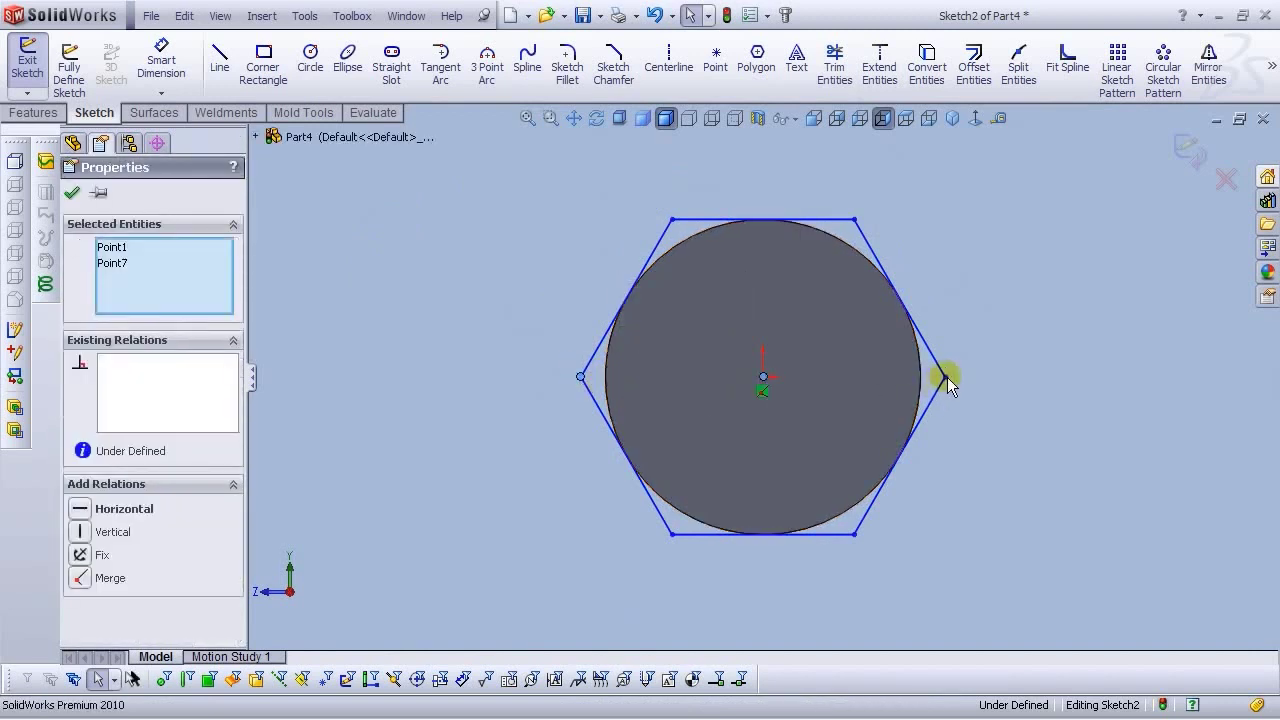
{"action": "left_click", "coordinate": [945, 377], "text": "ctrl"}
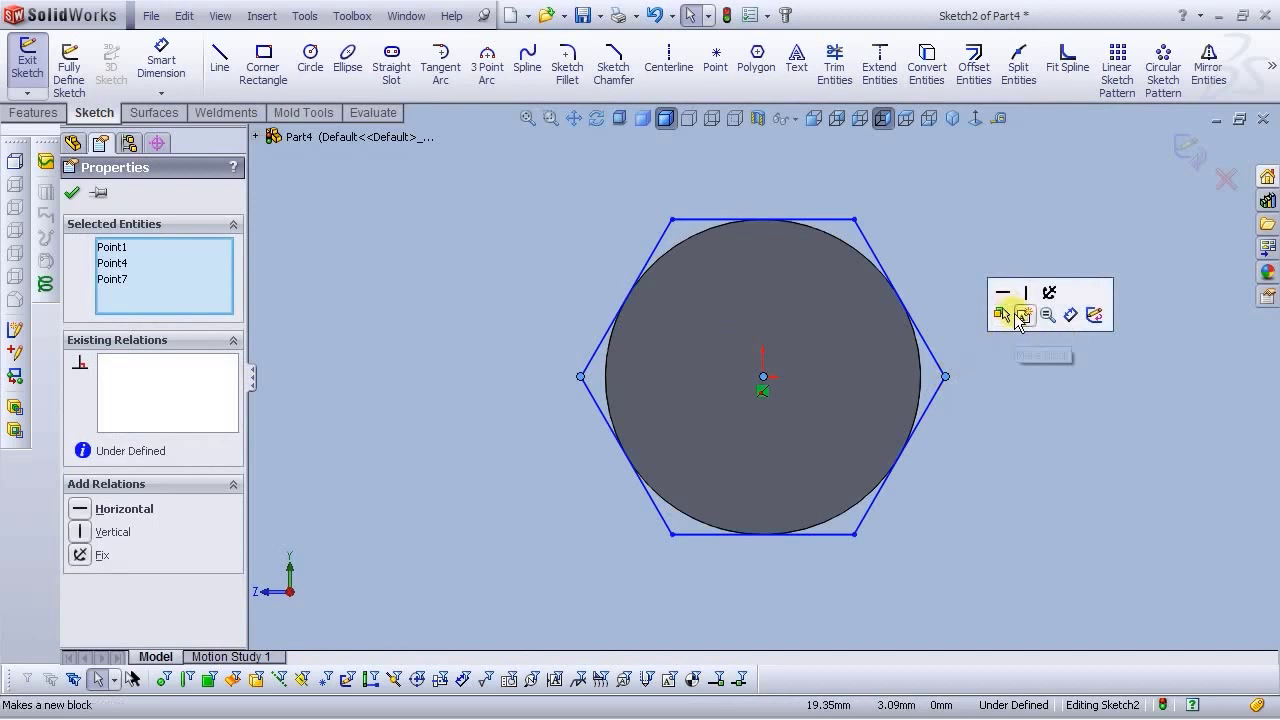
{"action": "left_click", "coordinate": [1002, 292]}
{"action": "left_click", "coordinate": [1005, 288]}
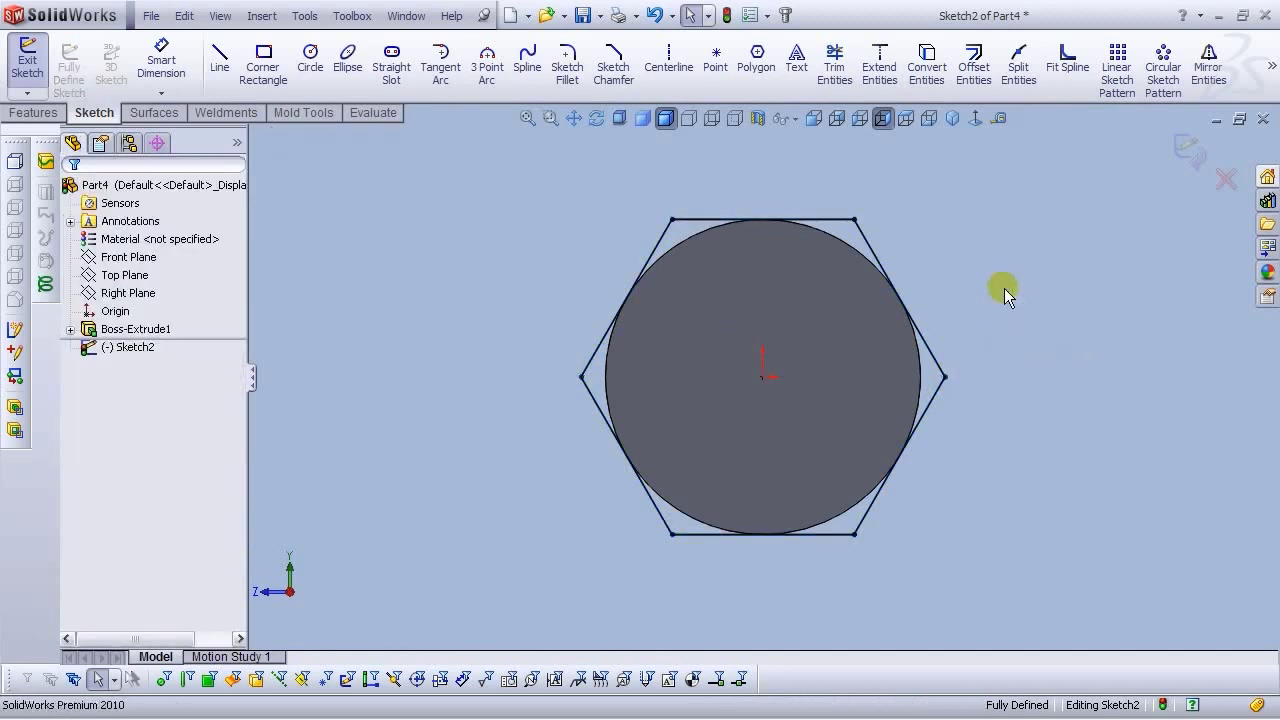
Close the hexagon sketch and extrude it 5 mm as a blind boss merged with the cylinder
{"action": "scroll", "coordinate": [946, 372], "scroll_direction": "up", "scroll_amount": 2}
{"action": "scroll", "coordinate": [946, 372], "scroll_direction": "down", "scroll_amount": 3}
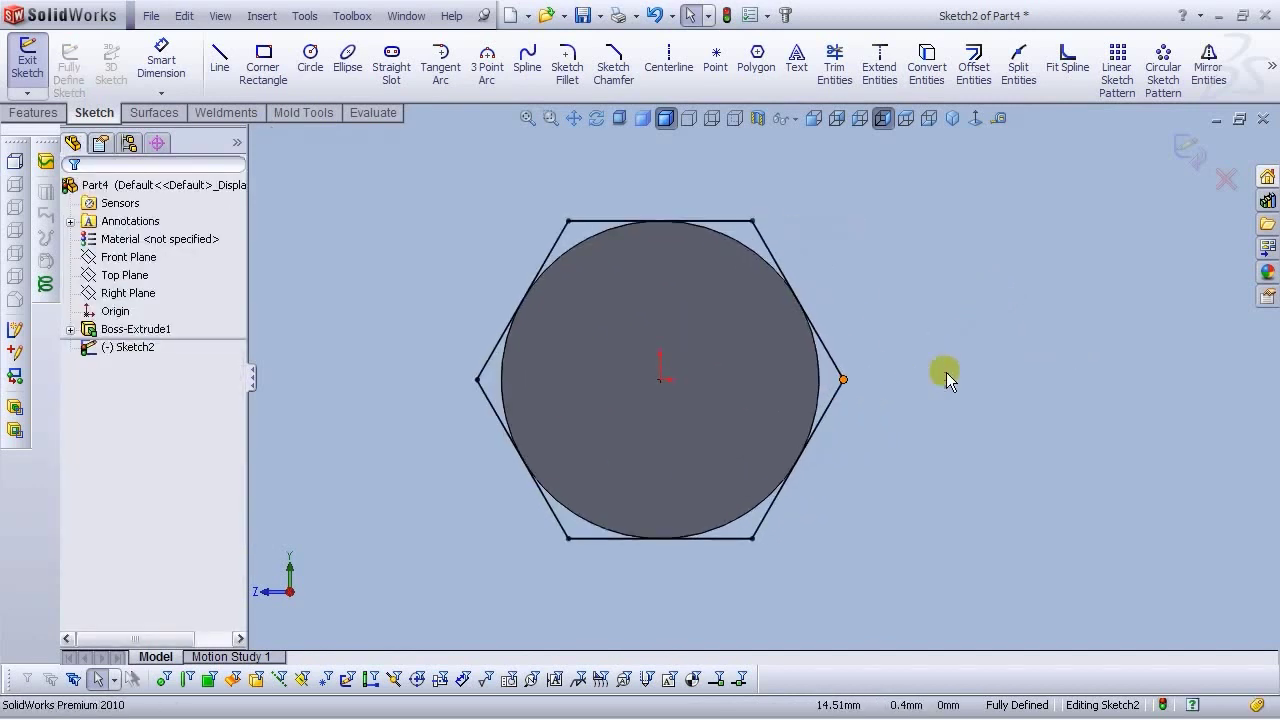
{"action": "left_click", "coordinate": [952, 118]}
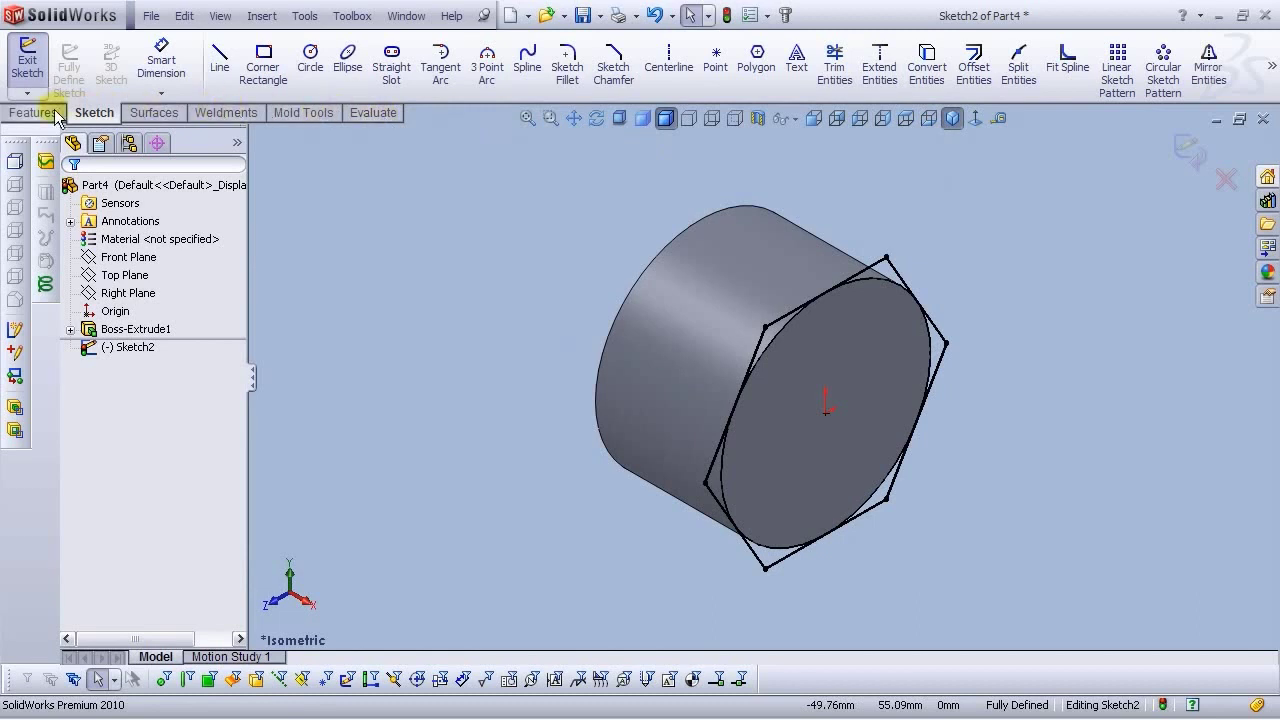
{"action": "left_click", "coordinate": [1191, 148]}
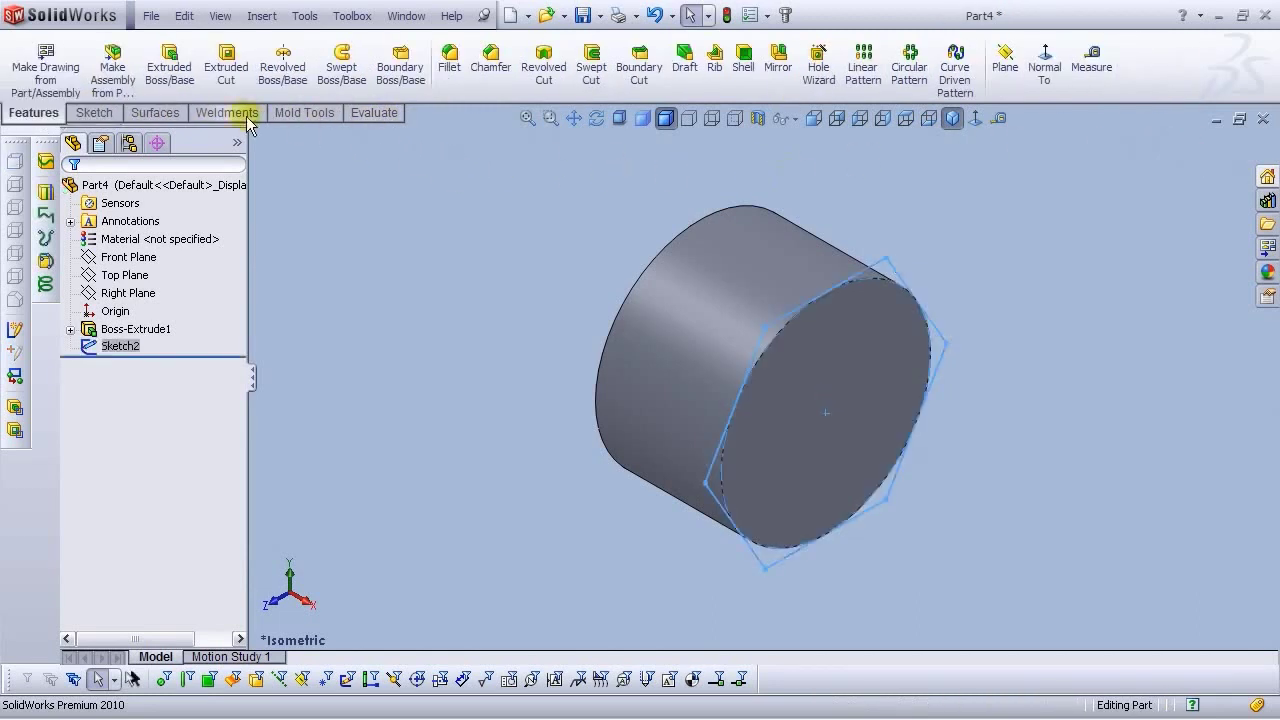
{"action": "left_click", "coordinate": [169, 65]}
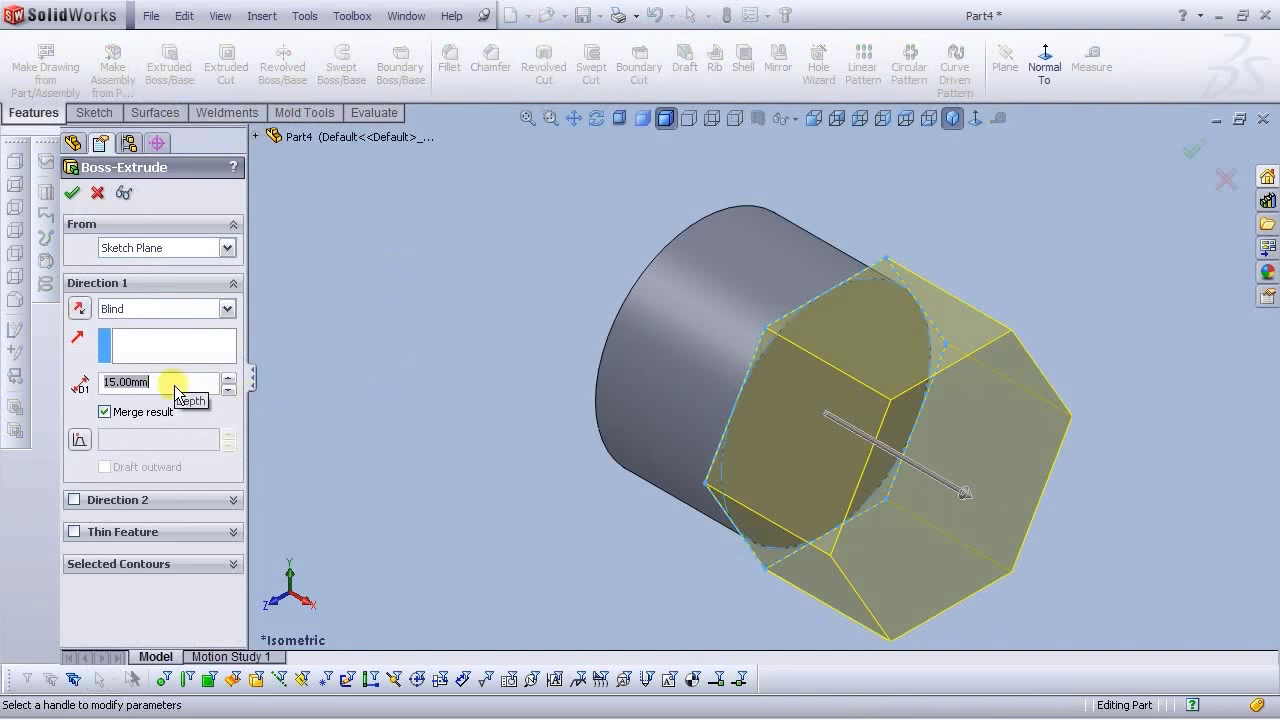
{"action": "type", "text": "5"}
{"action": "key", "text": "Return"}
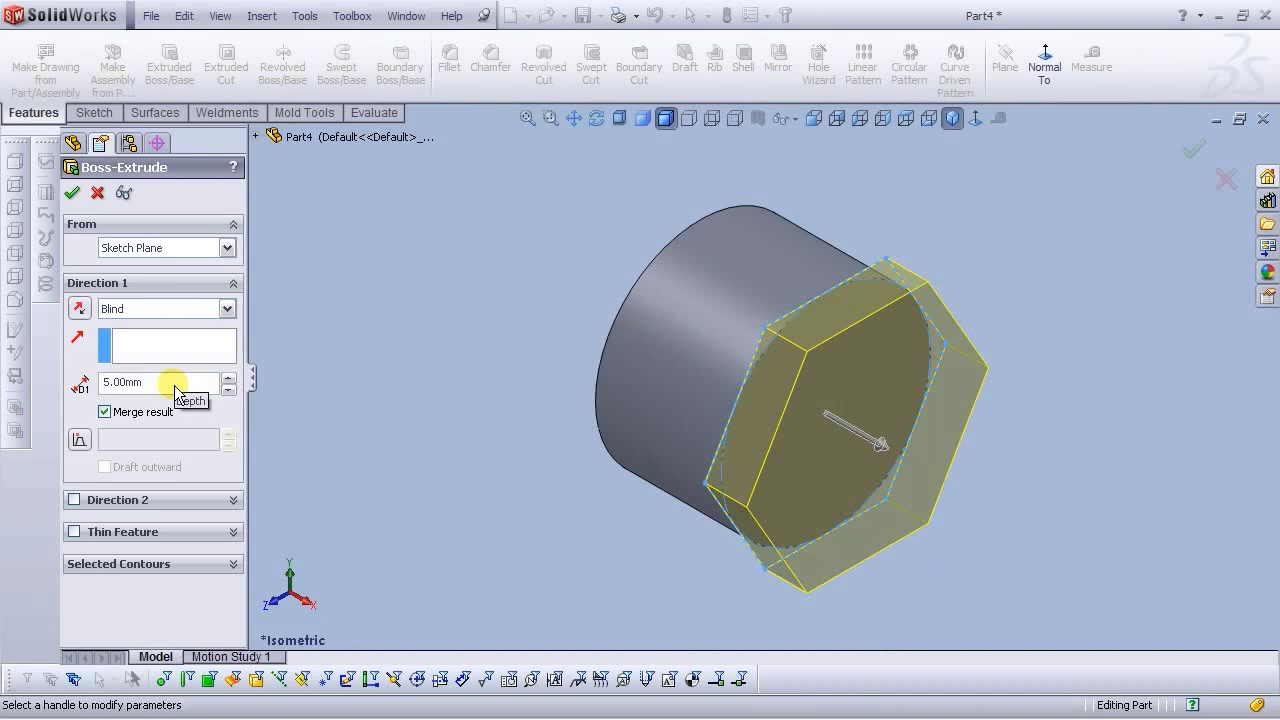
{"action": "left_click", "coordinate": [71, 192]}
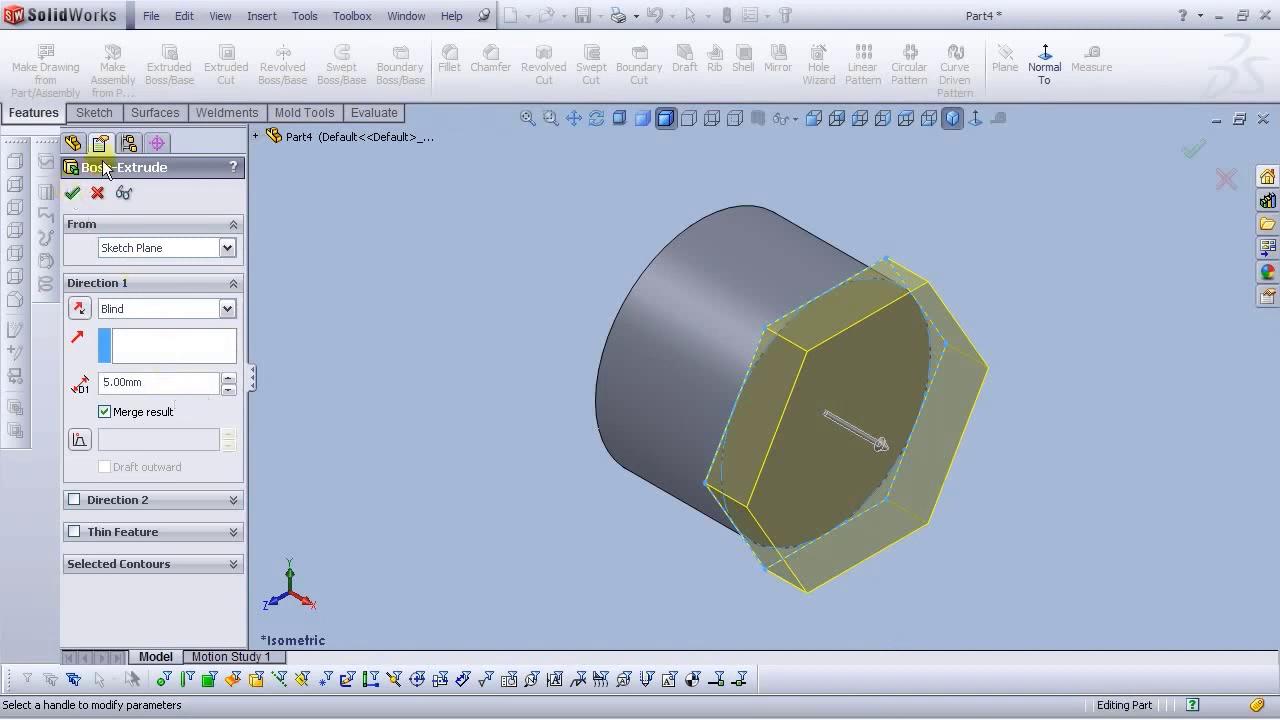
{"action": "left_click", "coordinate": [507, 289]}
Start a sketch on the outer hexagonal face and draw a circle about 18.7 mm in diameter centred on the origin
{"action": "scroll", "coordinate": [498, 469], "scroll_direction": "up", "scroll_amount": 4}
{"action": "scroll", "coordinate": [890, 403], "scroll_direction": "down", "scroll_amount": 3}
{"action": "scroll", "coordinate": [797, 343], "scroll_direction": "up", "scroll_amount": 1}
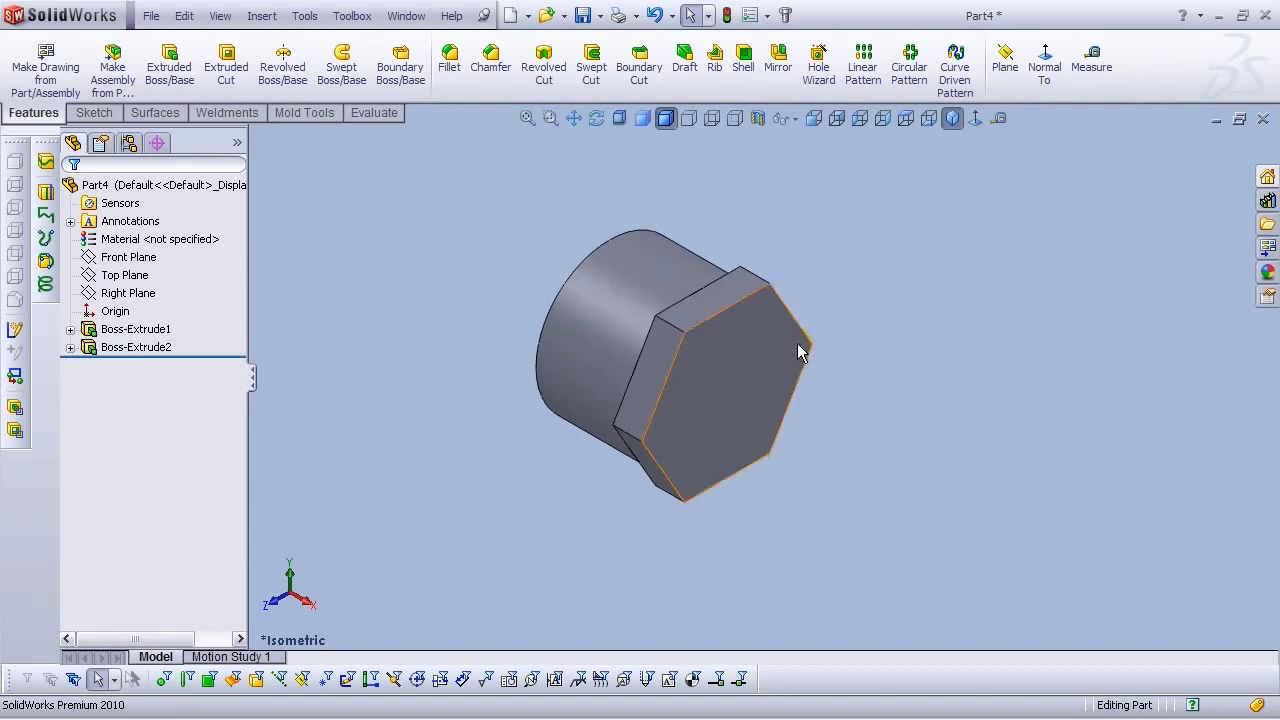
{"action": "scroll", "coordinate": [746, 321], "scroll_direction": "down", "scroll_amount": 1}
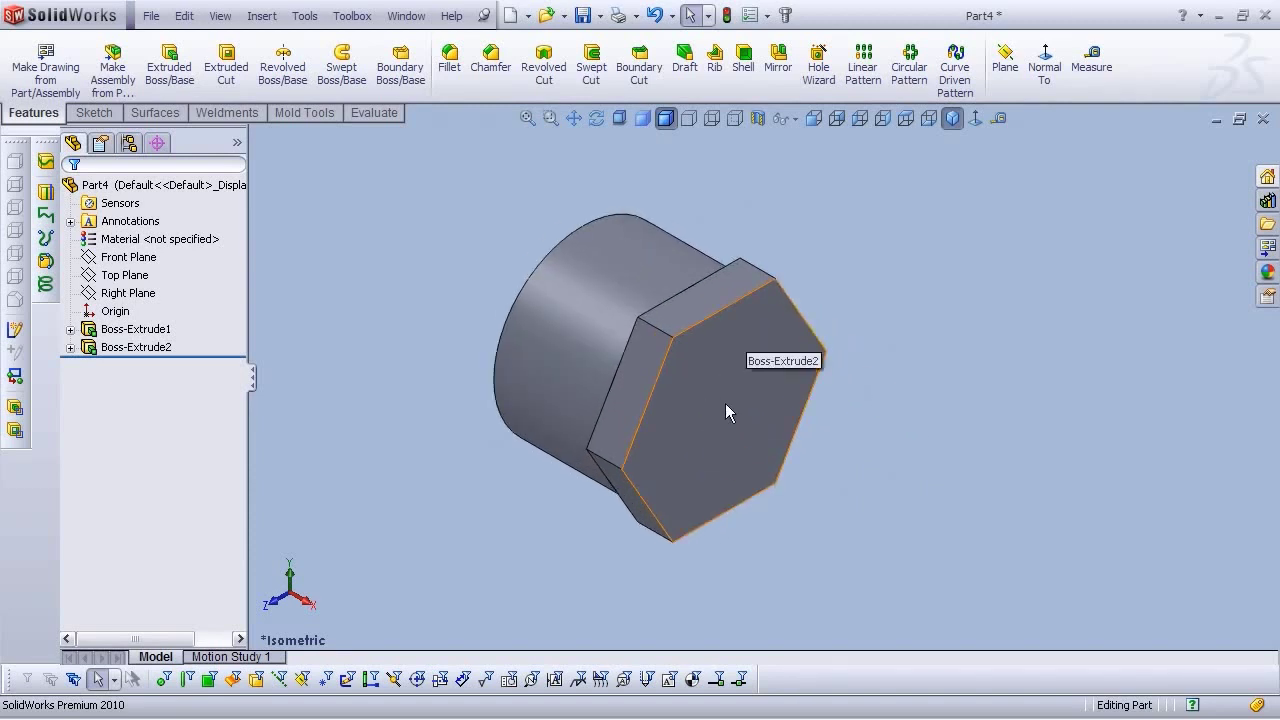
{"action": "left_click", "coordinate": [725, 403]}
{"action": "left_click", "coordinate": [778, 336]}
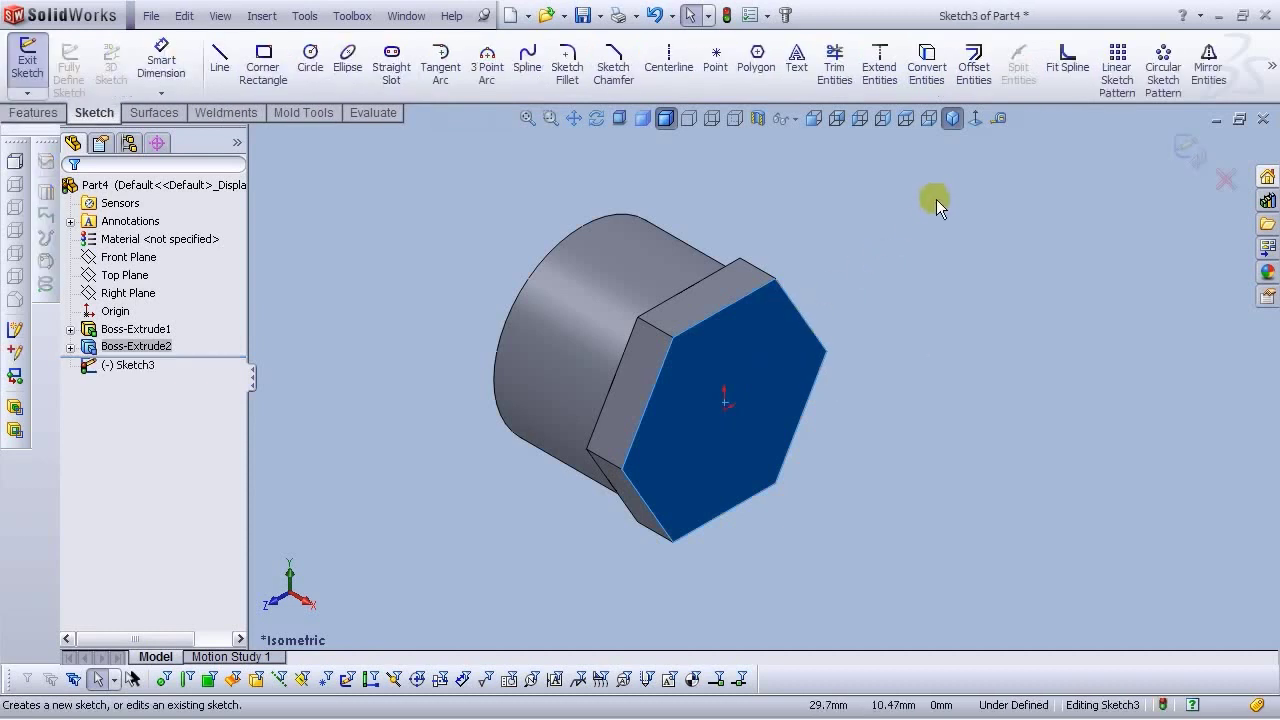
{"action": "left_click", "coordinate": [976, 120]}
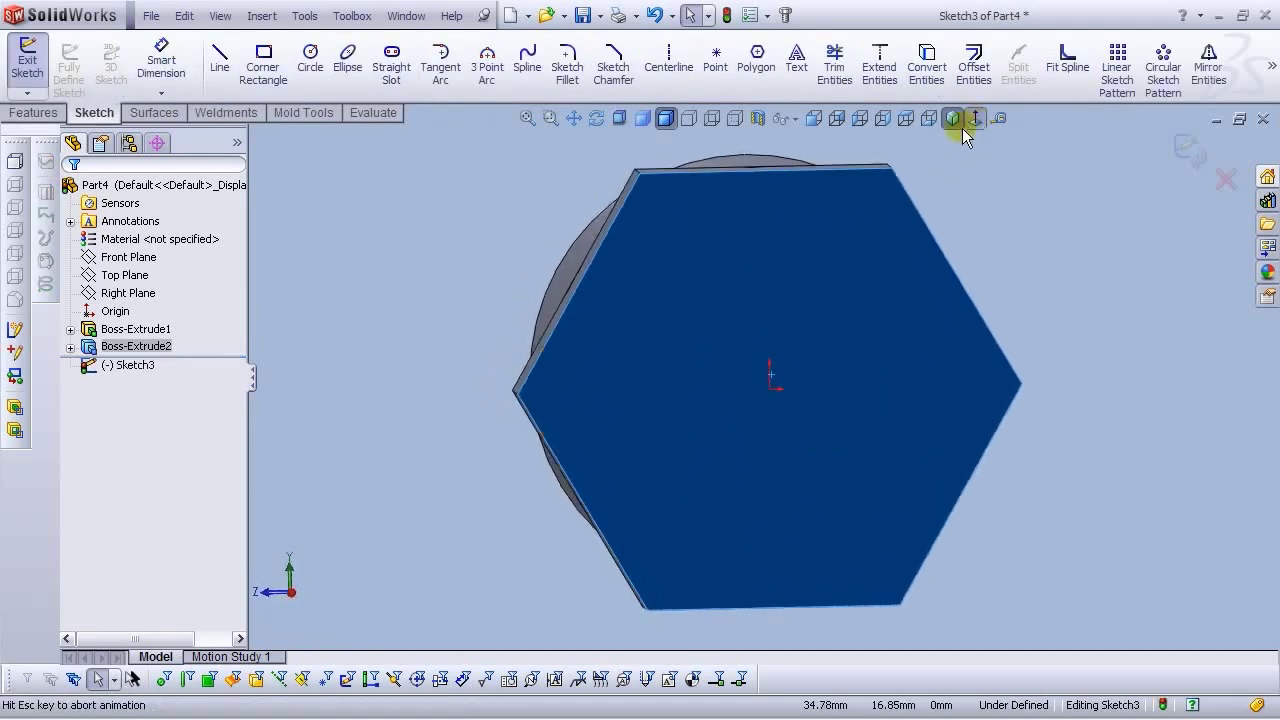
{"action": "left_click", "coordinate": [310, 57]}
{"action": "left_click", "coordinate": [764, 378]}
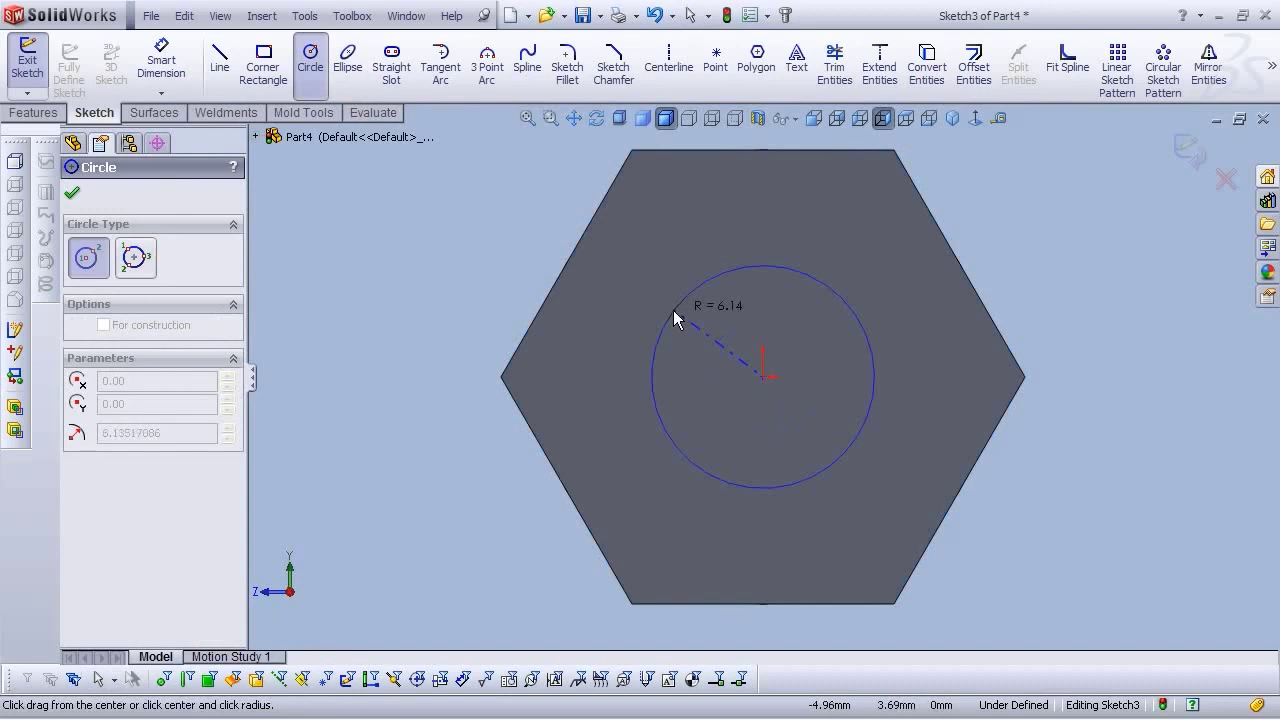
{"action": "left_click", "coordinate": [606, 318]}
Dimension the circle on the hexagonal face with a diameter of 25 mm
{"action": "key", "text": "d"}
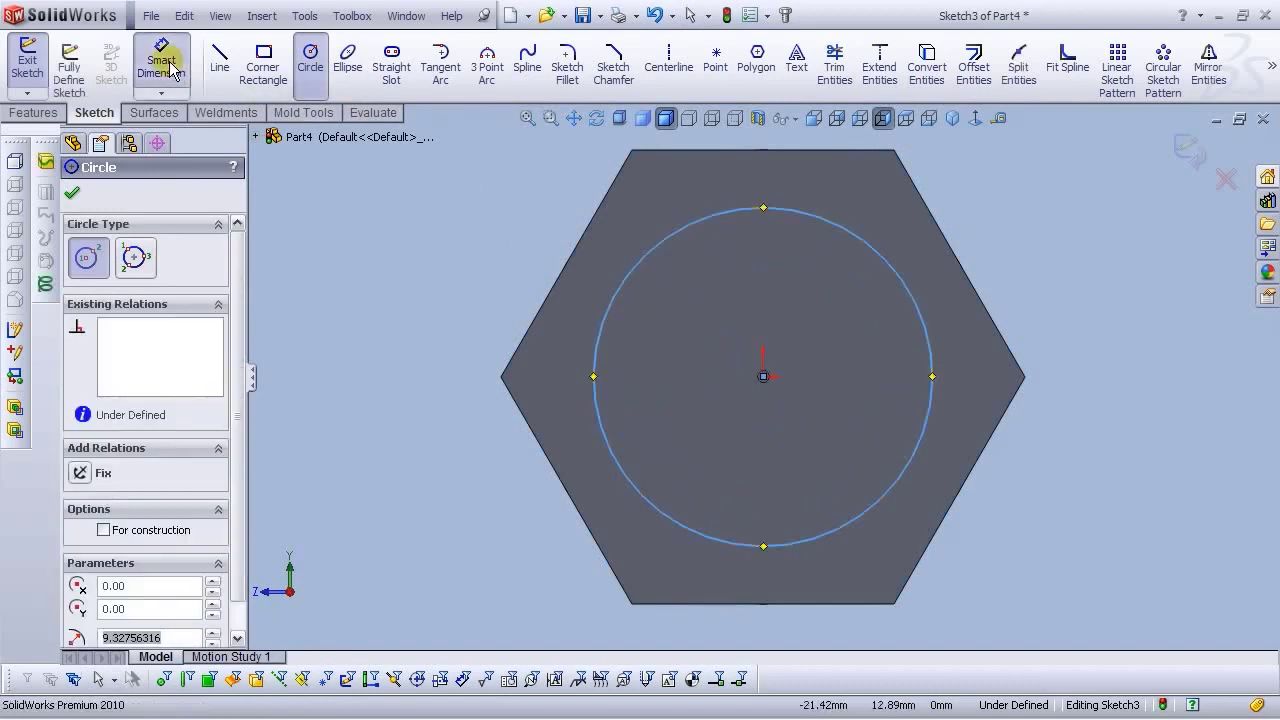
{"action": "left_click", "coordinate": [607, 315]}
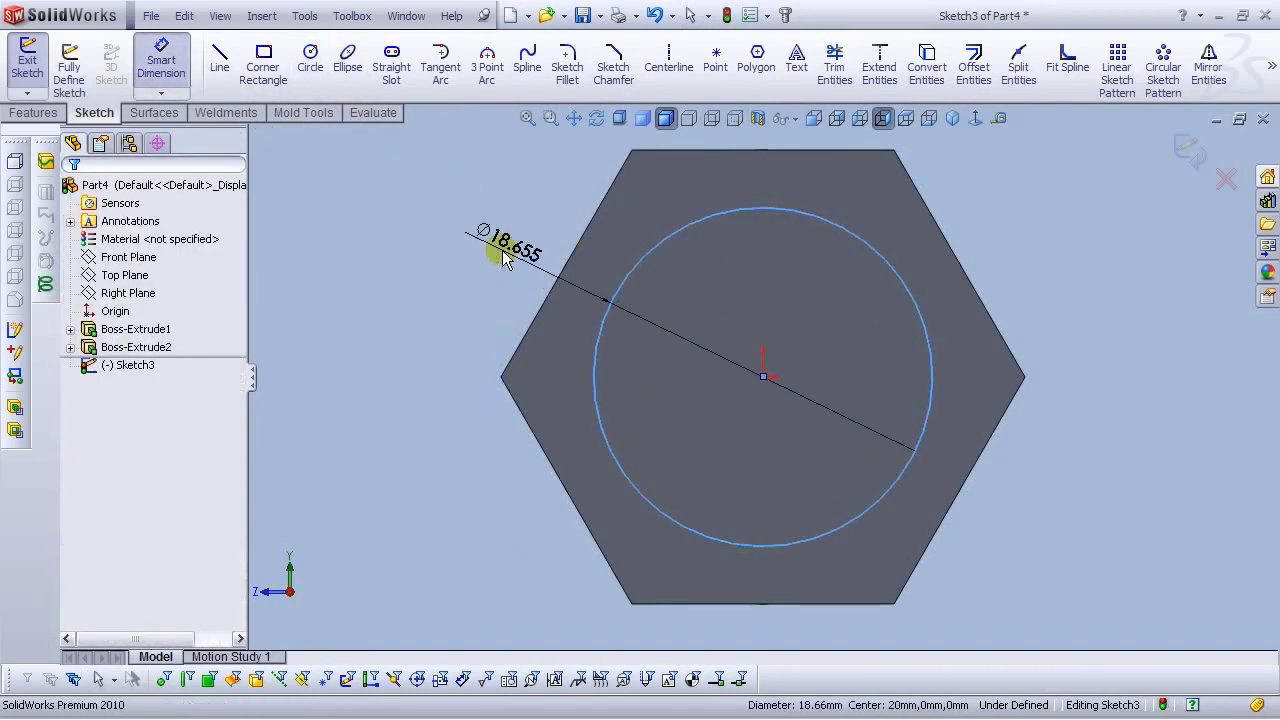
{"action": "left_click", "coordinate": [502, 250]}
{"action": "type", "text": "25"}
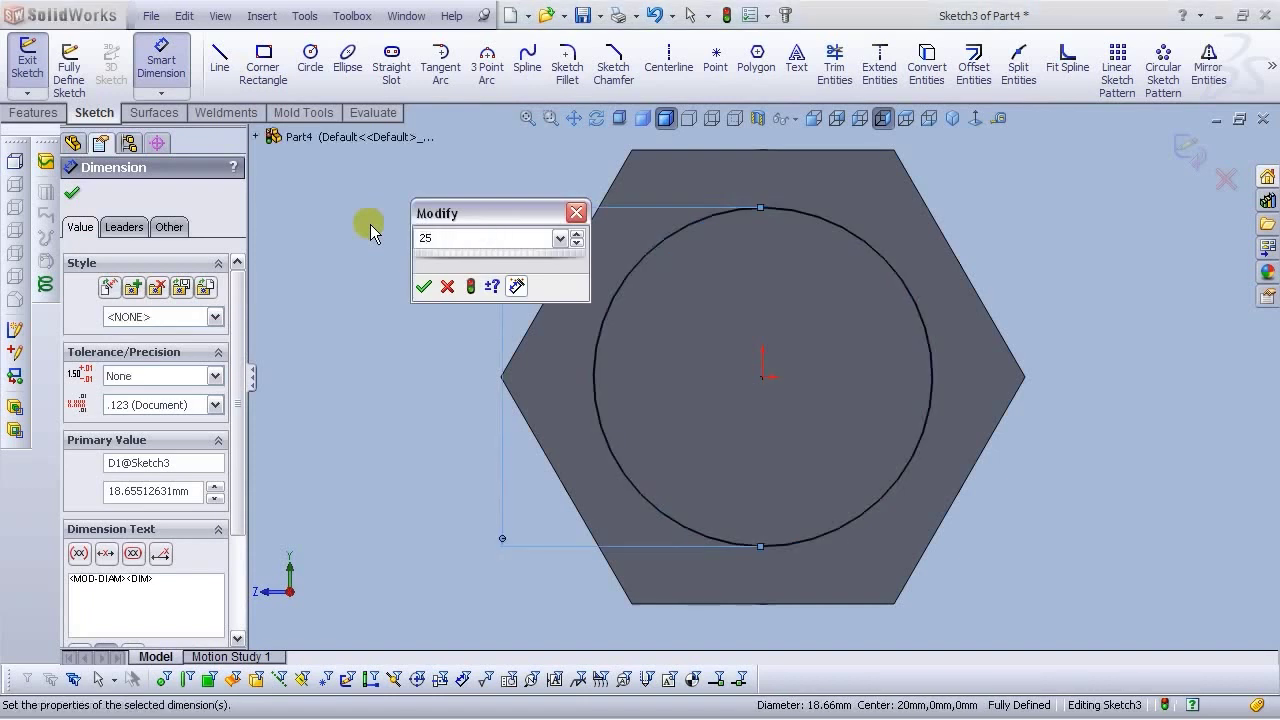
{"action": "key", "text": "Return"}
{"action": "left_click", "coordinate": [420, 231]}
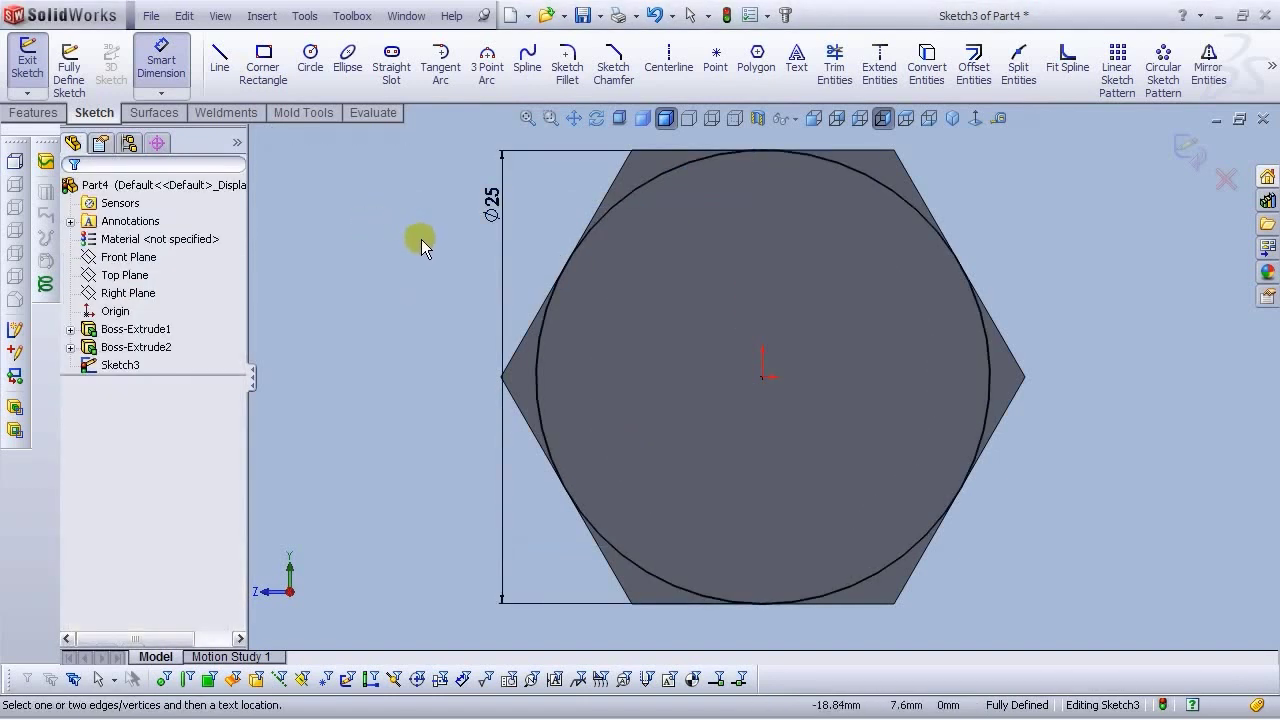
Extrude the circle on the hexagonal face 15 mm as a blind boss merged with the body
{"action": "left_click", "coordinate": [33, 112]}
{"action": "left_click", "coordinate": [169, 66]}
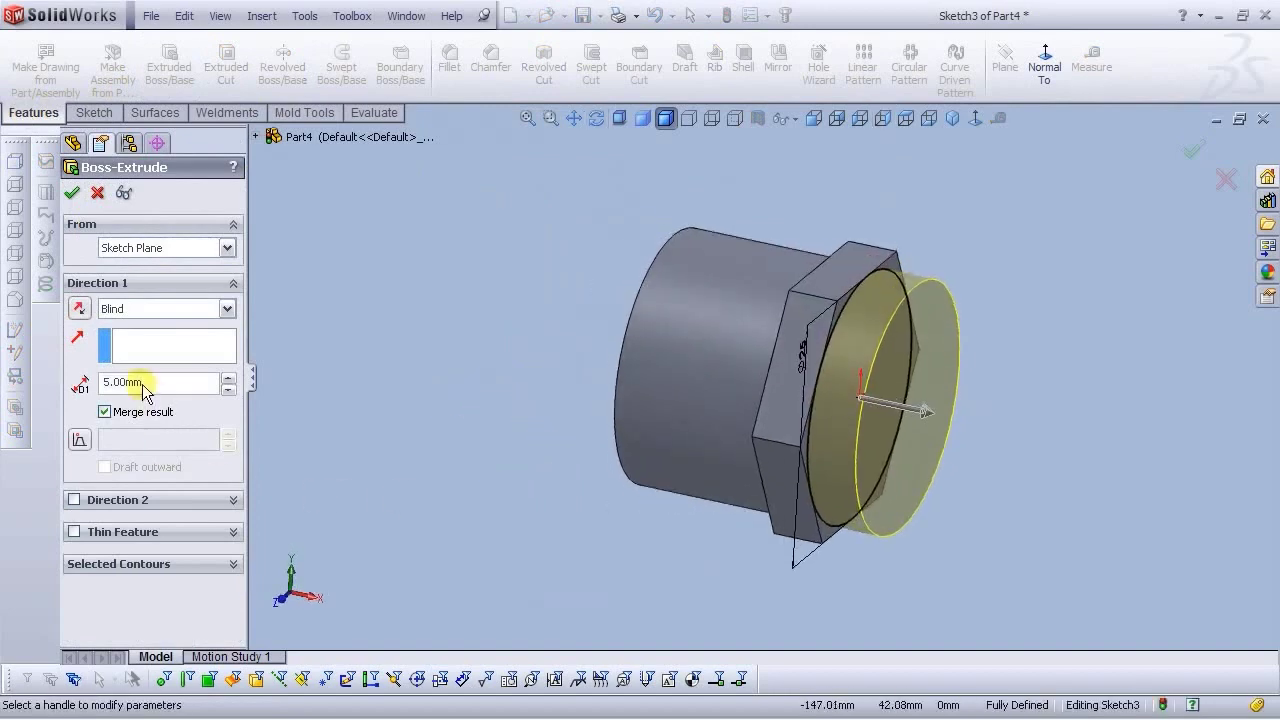
{"action": "type", "text": "15"}
{"action": "key", "text": "Return"}
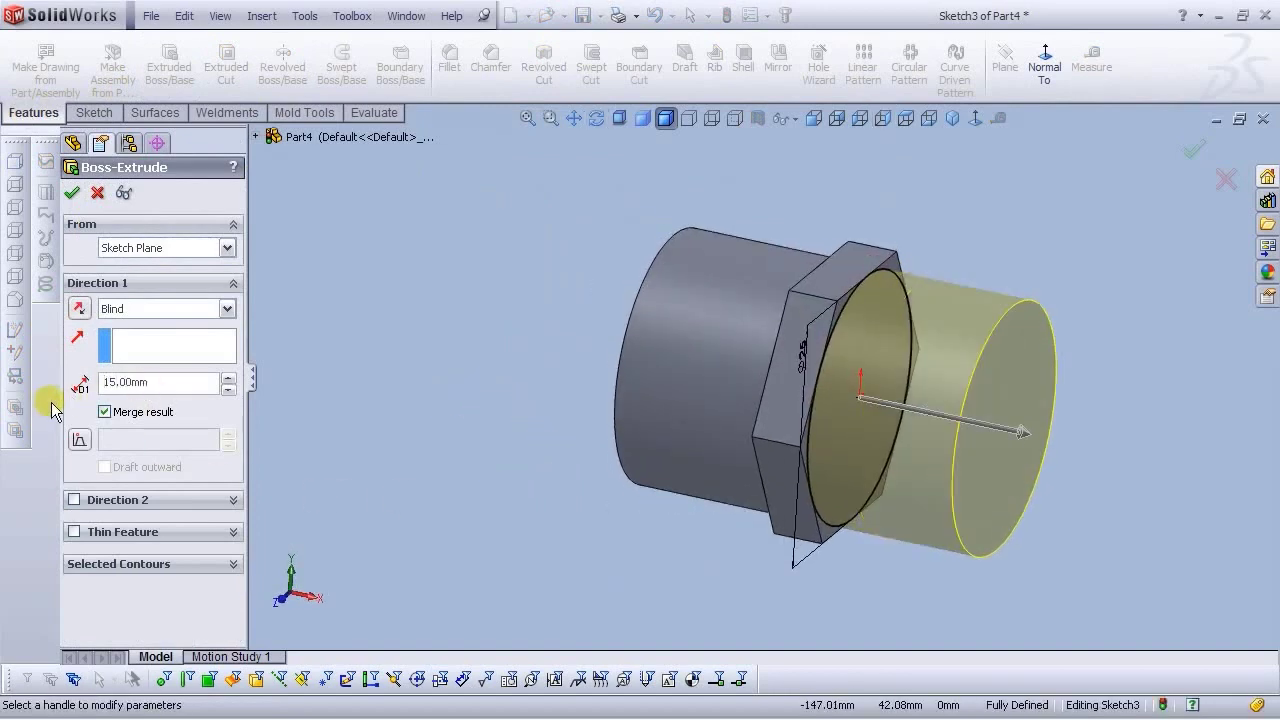
{"action": "left_click", "coordinate": [71, 192]}
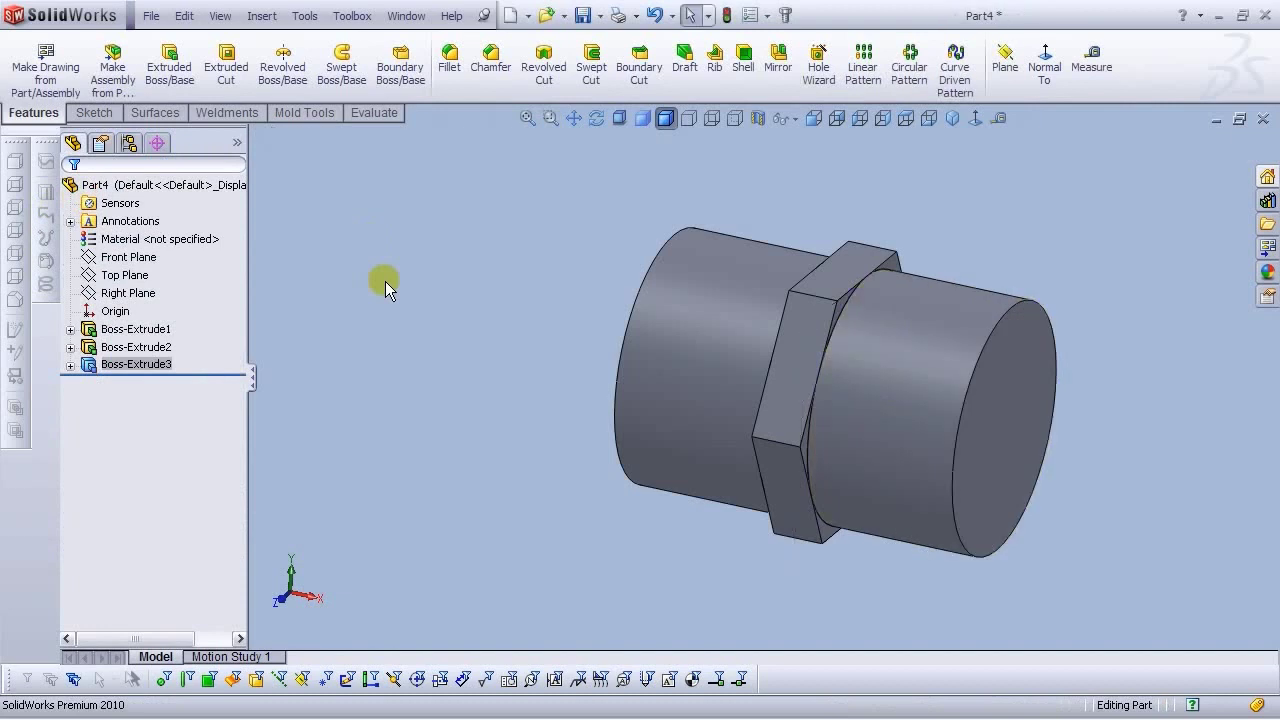
Start a sketch on the outer end face of the newest cylinder and draw a circle about 18.4 mm in diameter centred on the origin
{"action": "middle_click_drag", "start_coordinate": [647, 522], "coordinate": [709, 404]}
{"action": "left_click", "coordinate": [718, 421]}
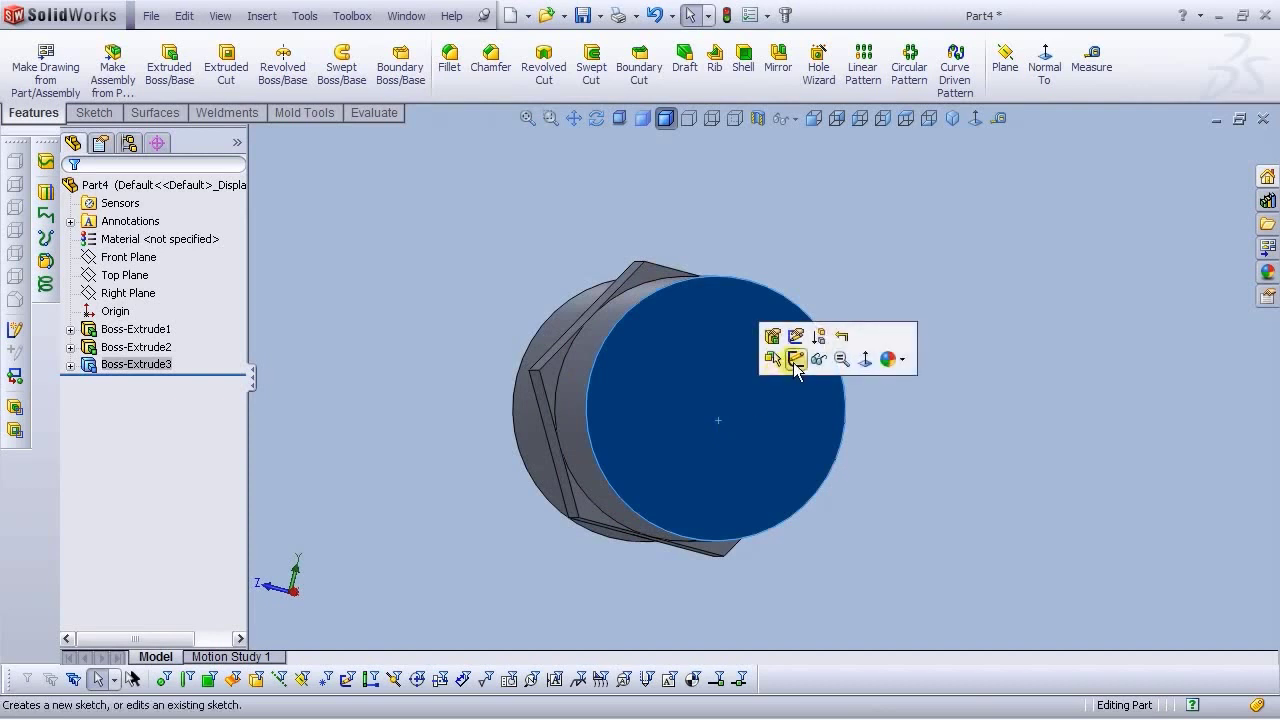
{"action": "left_click", "coordinate": [795, 367]}
{"action": "left_click", "coordinate": [953, 119]}
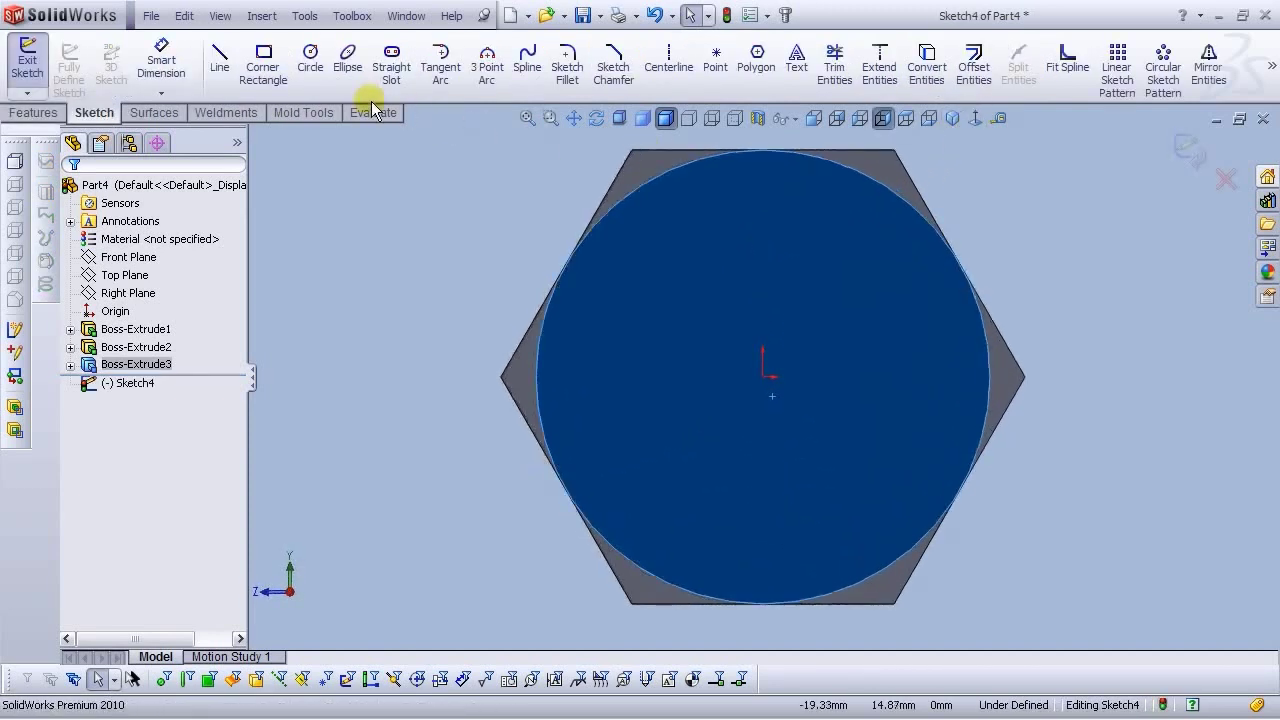
{"action": "left_click", "coordinate": [311, 72]}
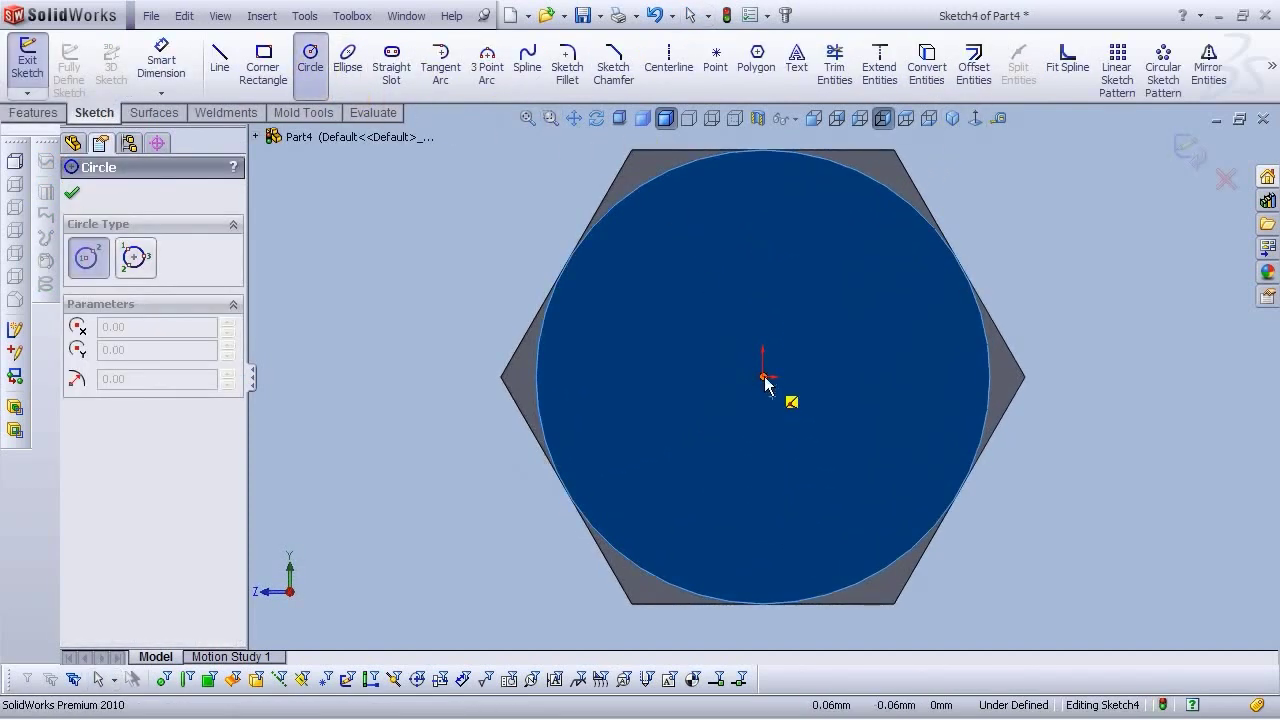
{"action": "left_click", "coordinate": [764, 377]}
{"action": "left_click", "coordinate": [604, 331]}
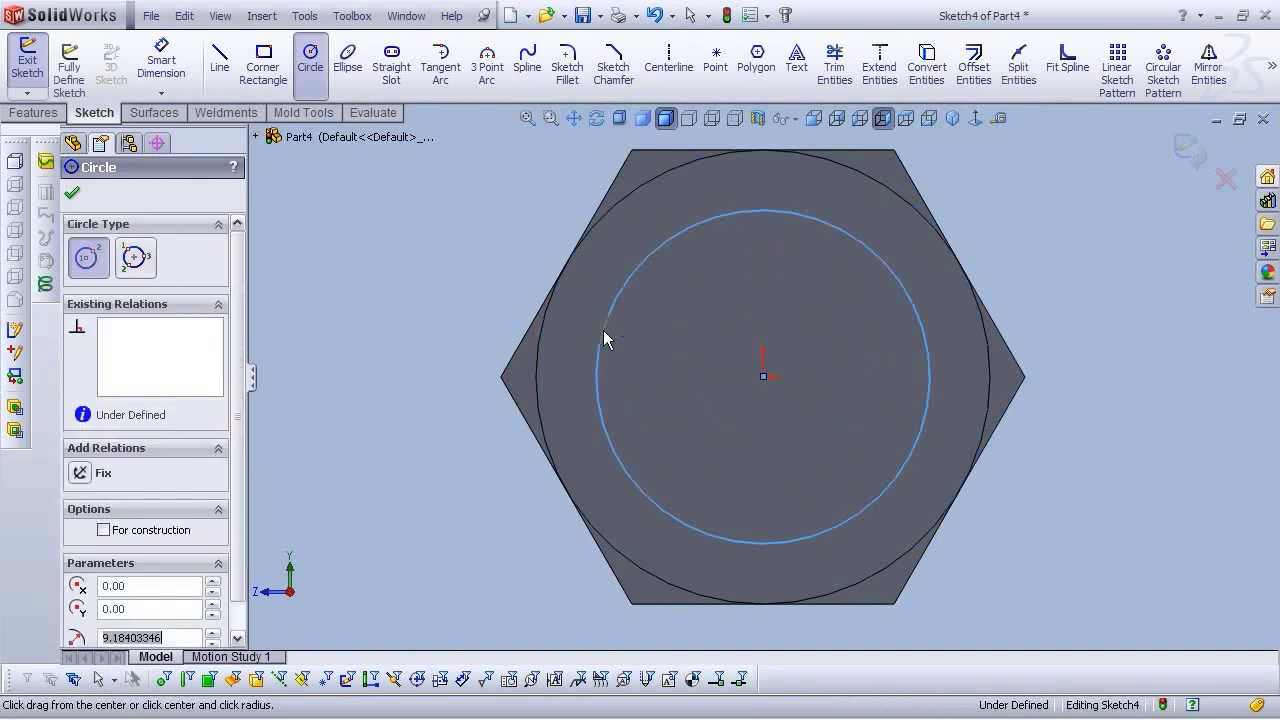
Dimension the circle on the cylinder's end face with a diameter of 23 mm
{"action": "left_click", "coordinate": [161, 62]}
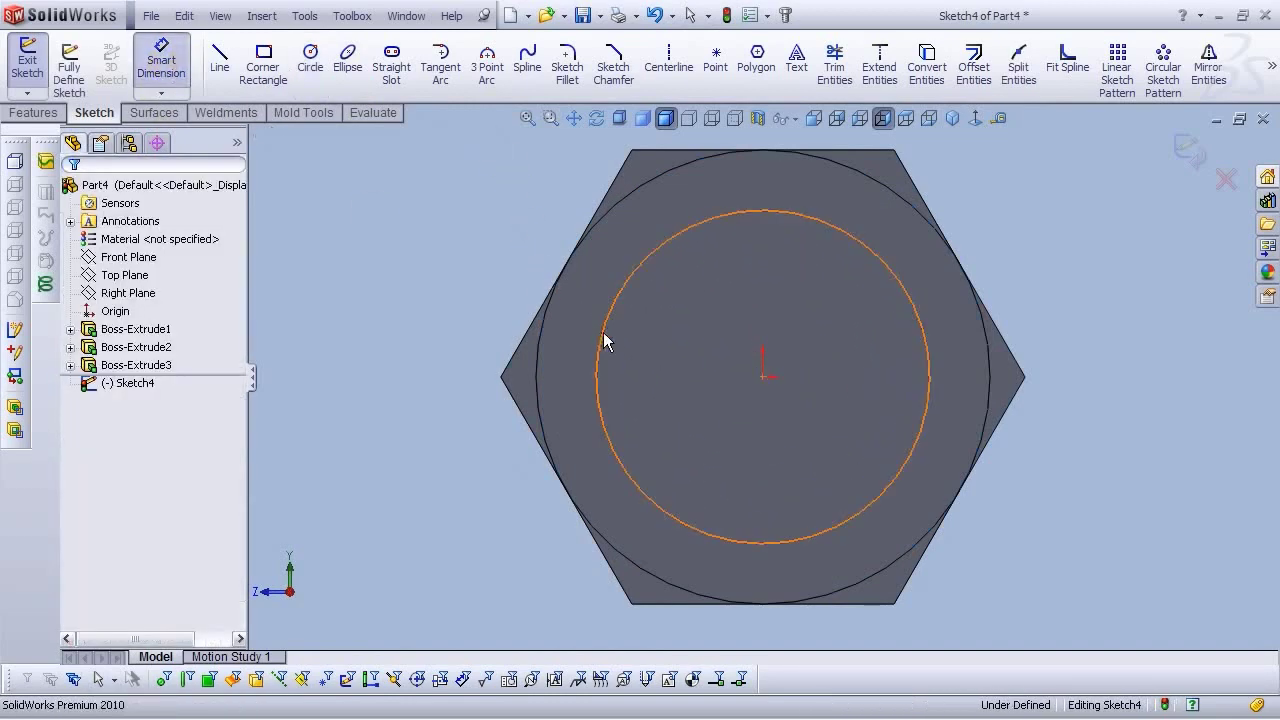
{"action": "left_click", "coordinate": [603, 332]}
{"action": "left_click", "coordinate": [470, 250]}
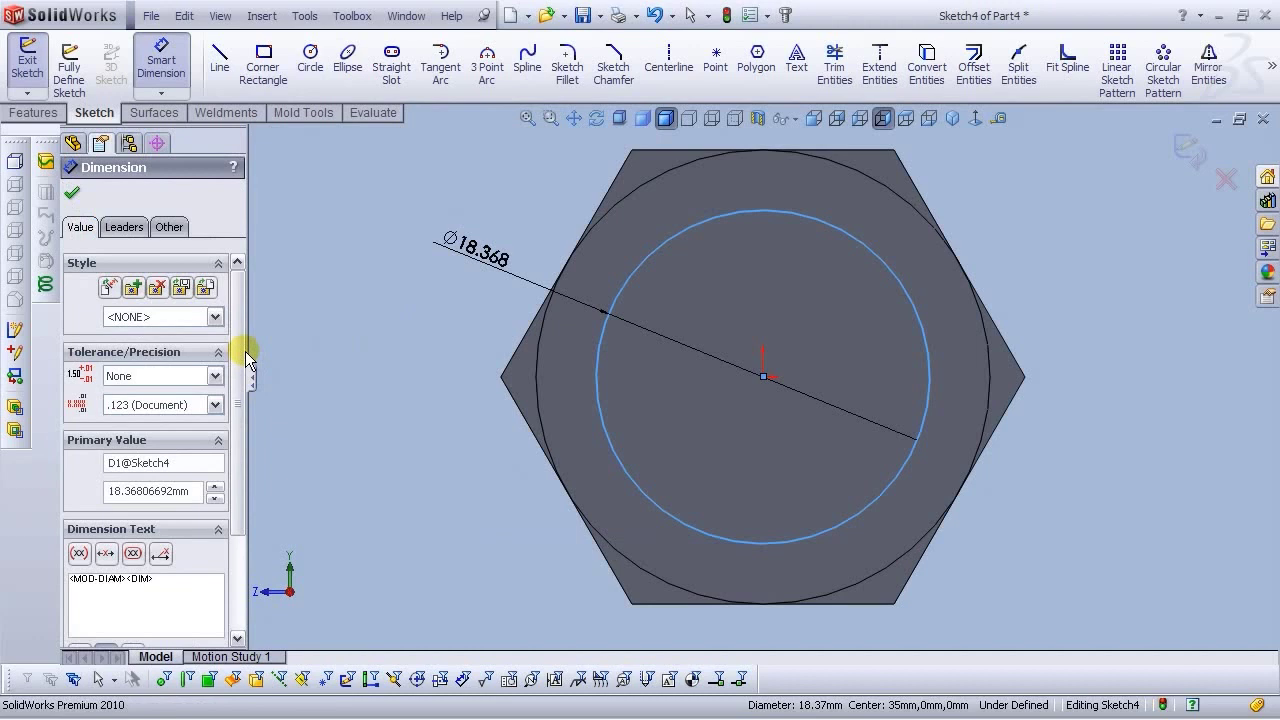
{"action": "type", "text": "23"}
{"action": "key", "text": "Return"}
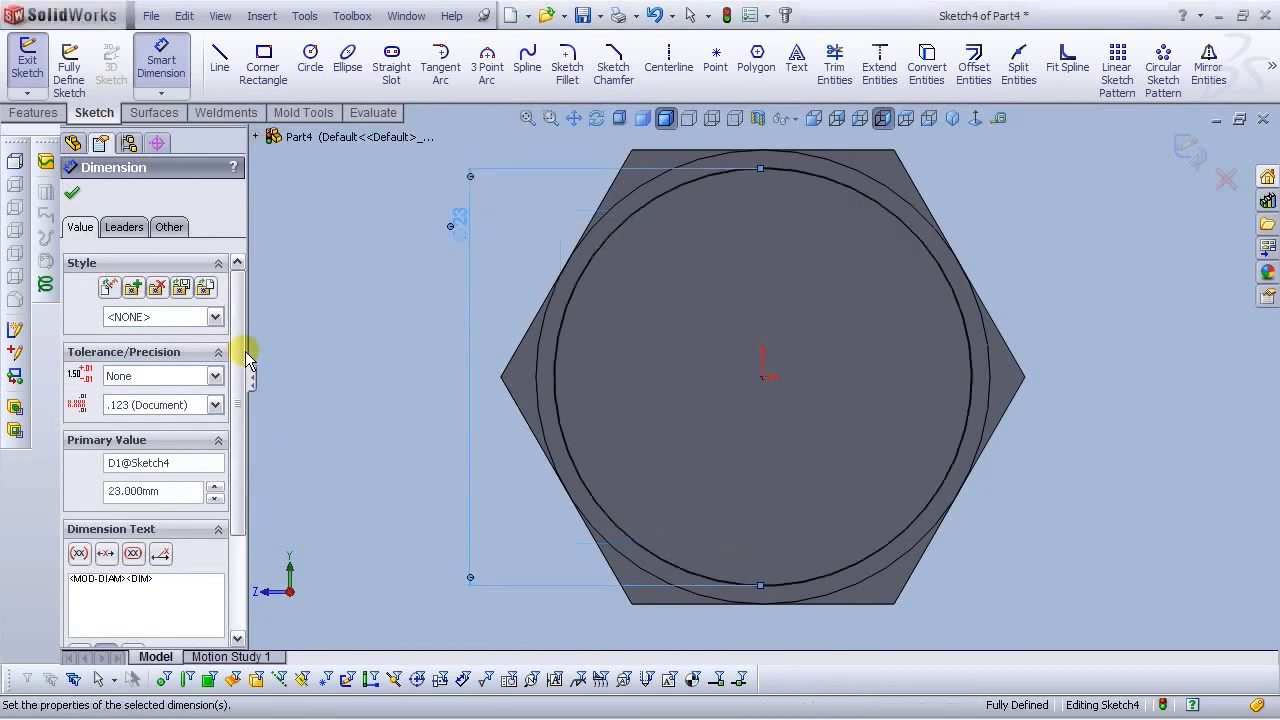
{"action": "left_click", "coordinate": [320, 390]}
Cut the 23 mm circle through the whole body with an Extruded Cut set to Through All
{"action": "left_click", "coordinate": [33, 113]}
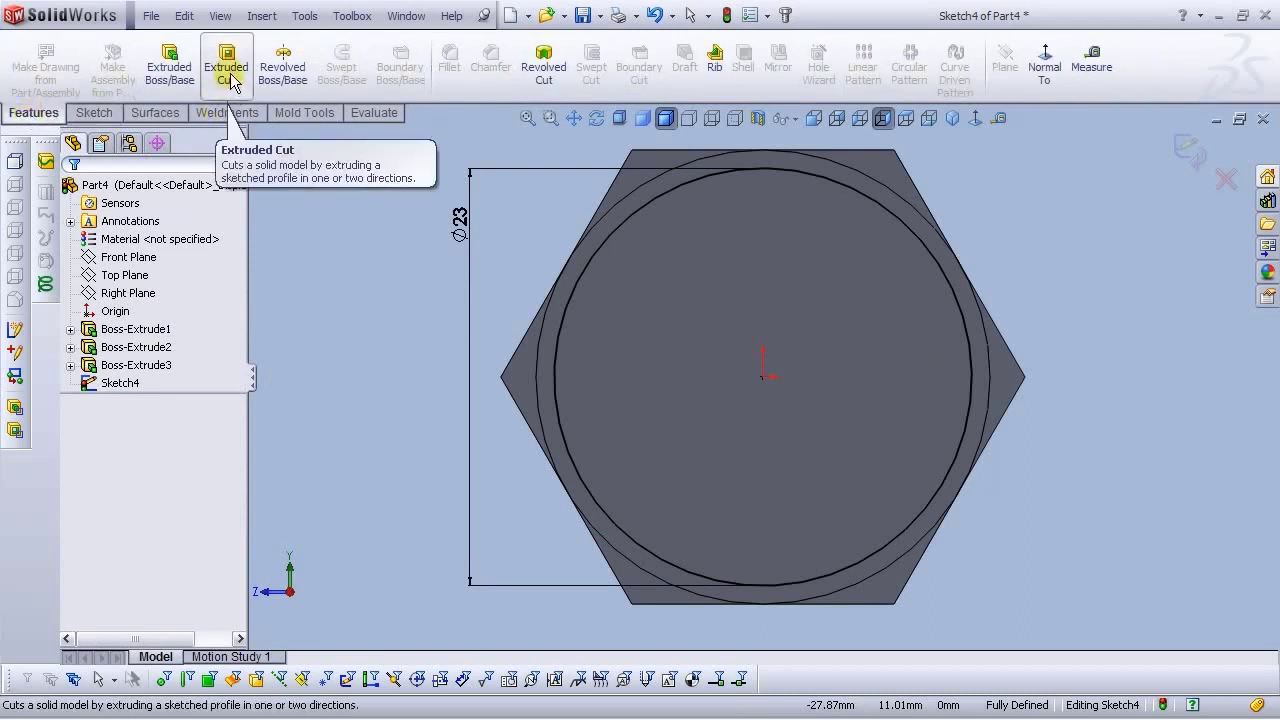
{"action": "left_click", "coordinate": [227, 72]}
{"action": "middle_click_drag", "start_coordinate": [615, 405], "coordinate": [783, 476]}
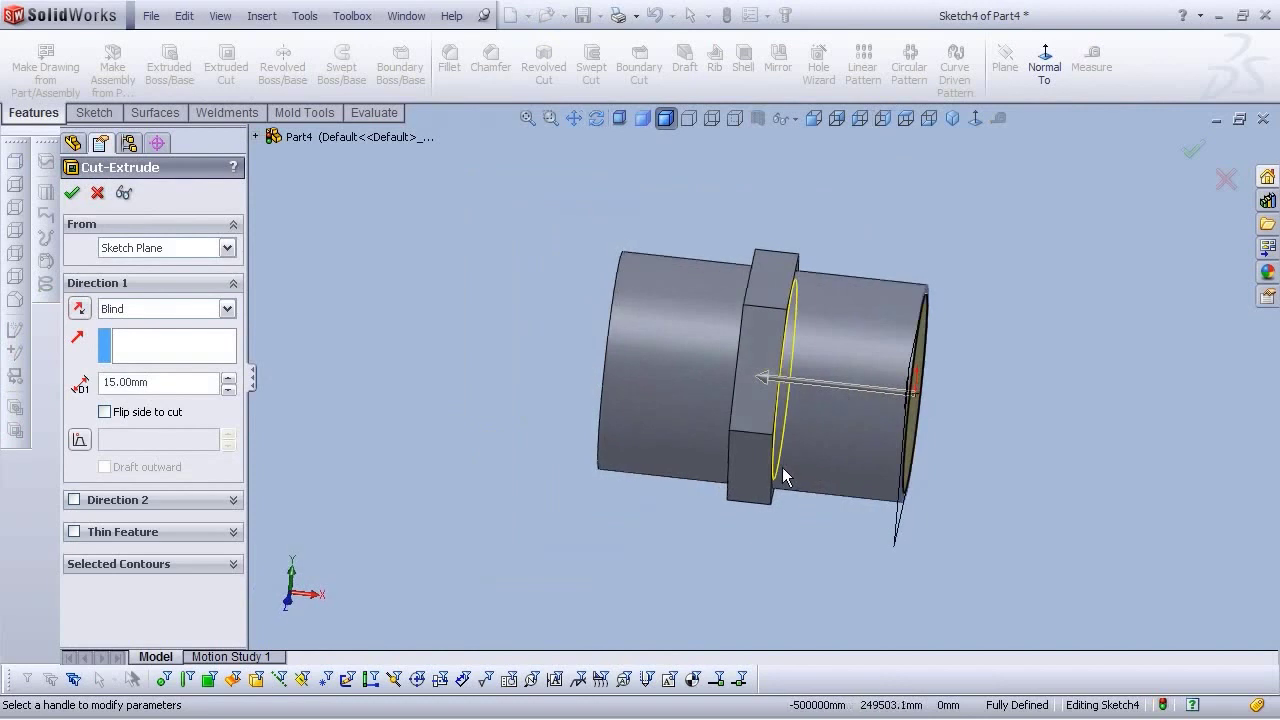
{"action": "left_click", "coordinate": [130, 311]}
{"action": "left_click", "coordinate": [136, 340]}
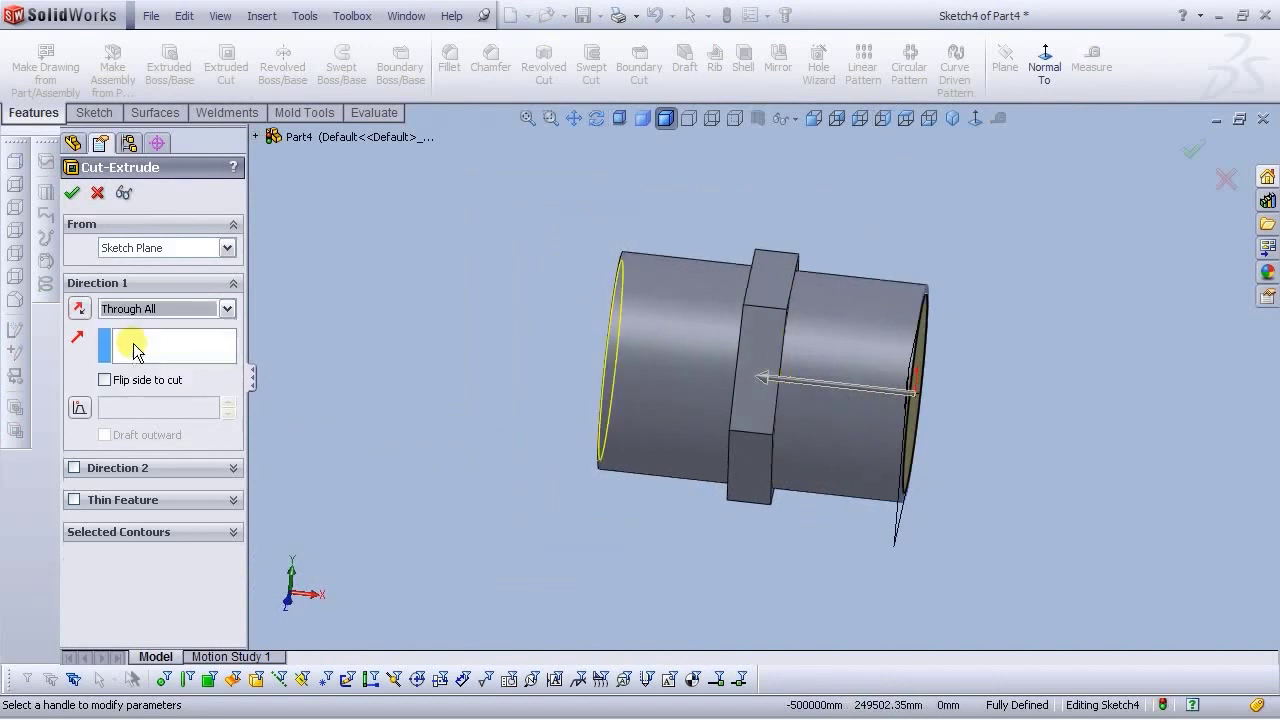
{"action": "left_click", "coordinate": [71, 193]}
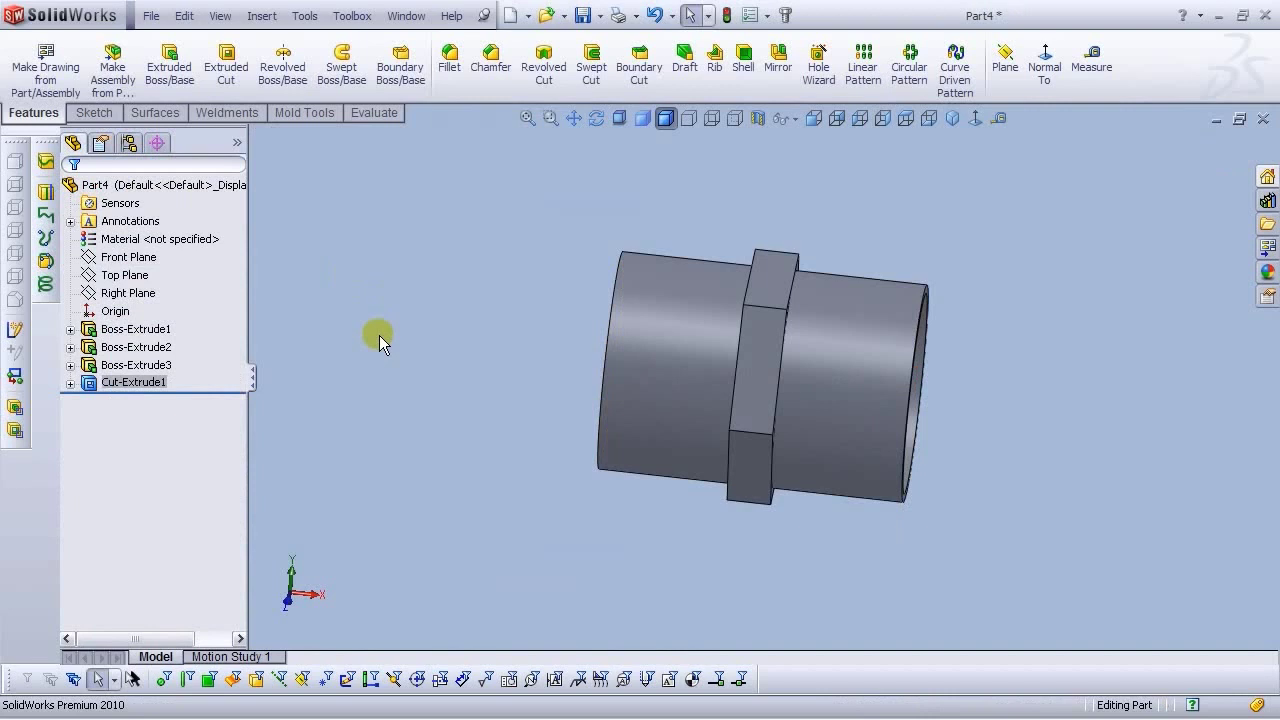
Set the isometric view and save the part as "close nipple" in the Smoker folder
{"action": "middle_click_drag", "start_coordinate": [479, 471], "coordinate": [705, 443]}
{"action": "scroll", "coordinate": [765, 306], "scroll_direction": "up", "scroll_amount": 2}
{"action": "scroll", "coordinate": [765, 306], "scroll_direction": "down", "scroll_amount": 3}
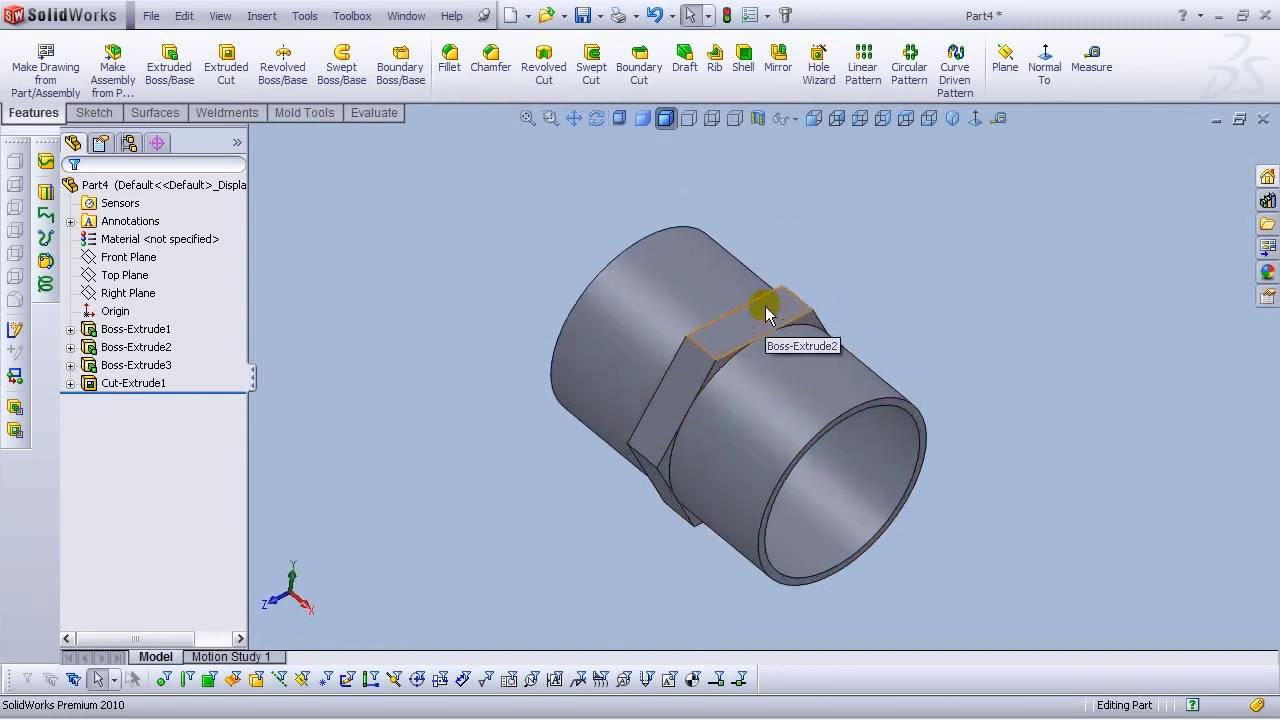
{"action": "scroll", "coordinate": [765, 306], "scroll_direction": "up", "scroll_amount": 1}
{"action": "scroll", "coordinate": [846, 401], "scroll_direction": "down", "scroll_amount": 1}
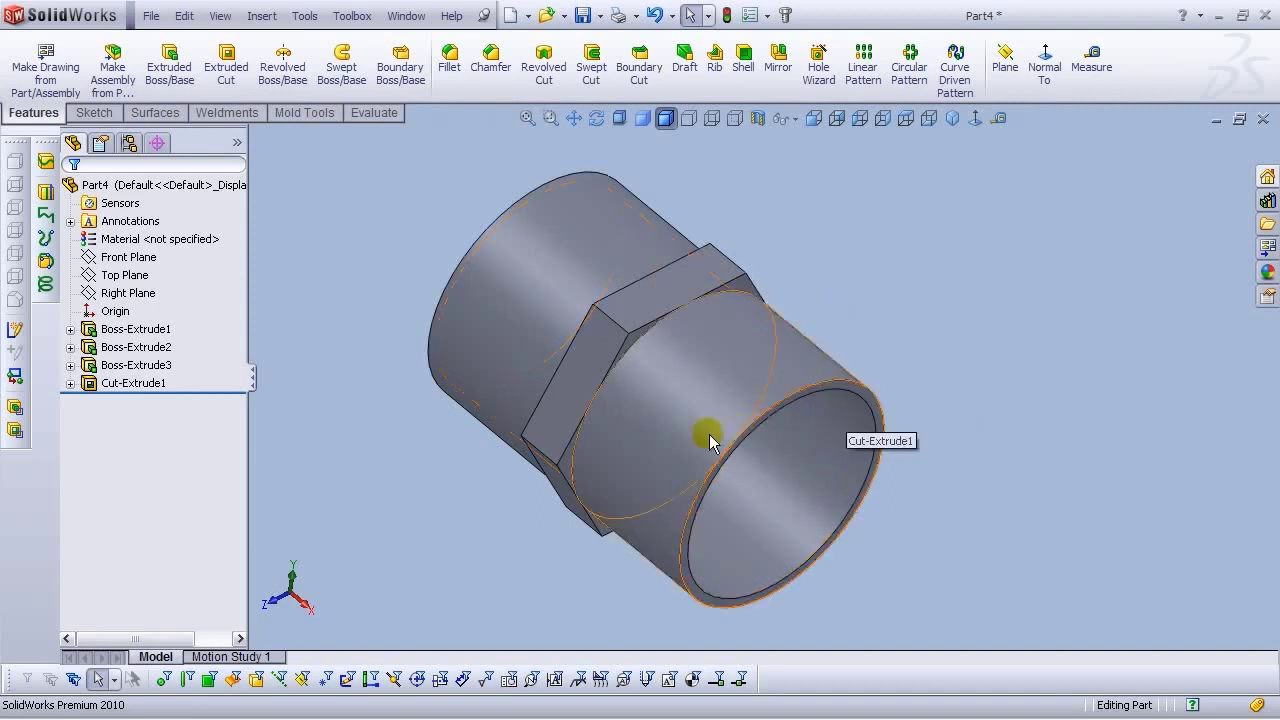
{"action": "left_click", "coordinate": [951, 121]}
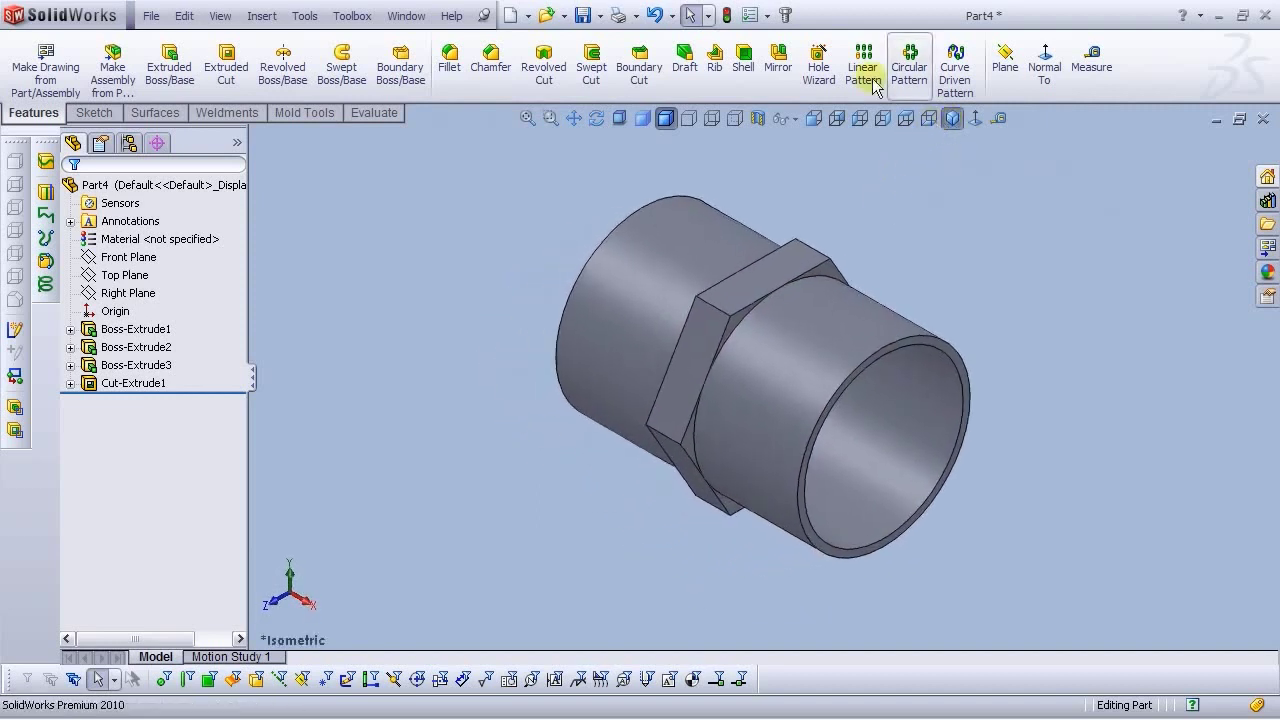
{"action": "left_click", "coordinate": [151, 16]}
{"action": "left_click", "coordinate": [191, 178]}
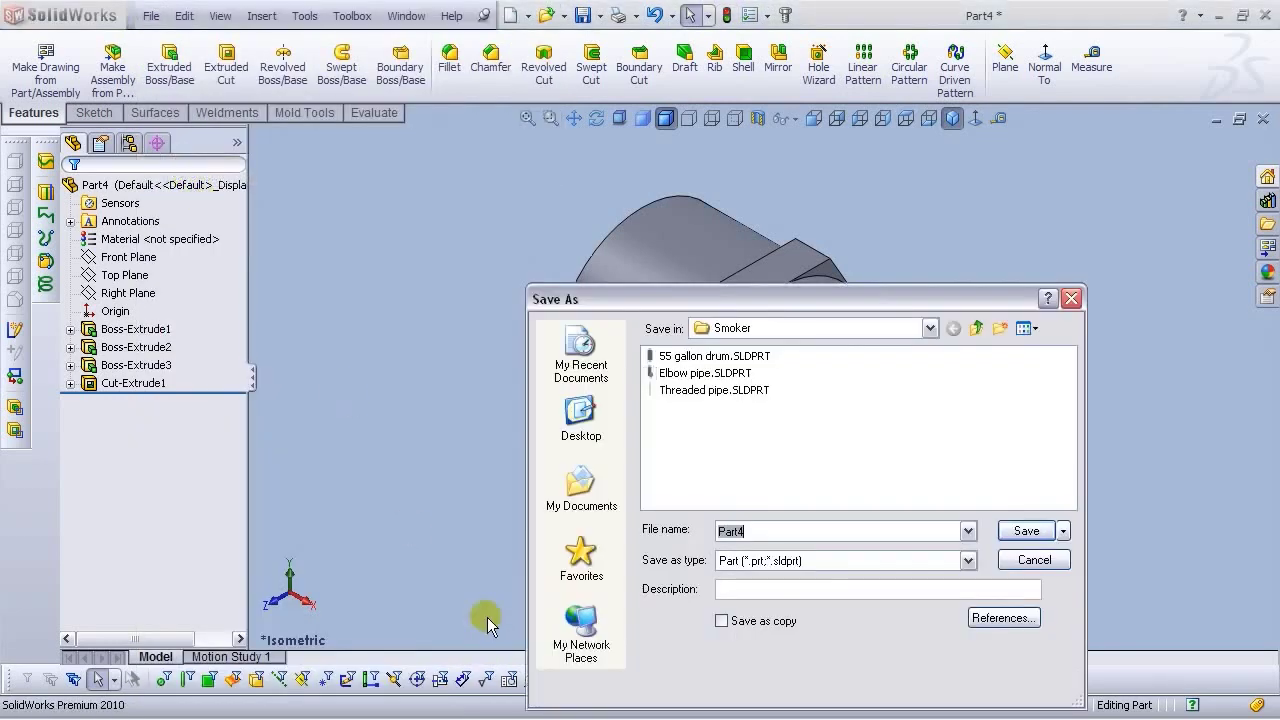
{"action": "type", "text": "c"}
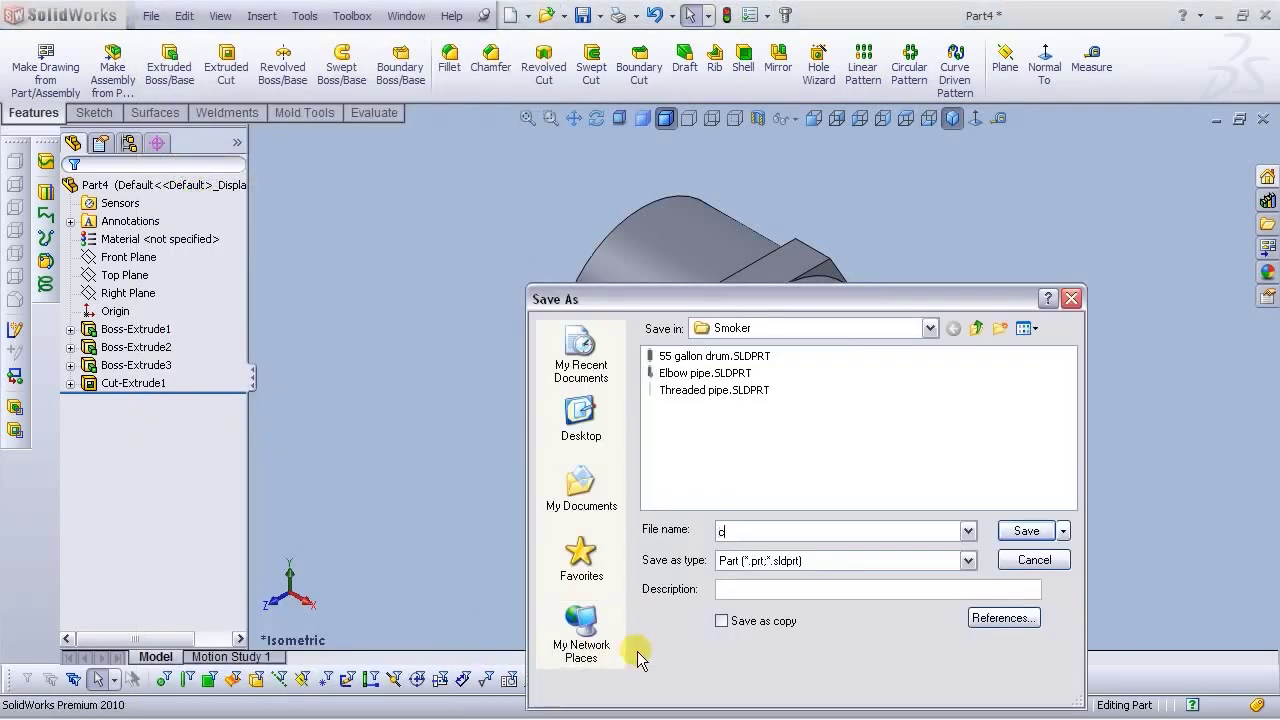
{"action": "type", "text": "lose n"}
{"action": "key", "text": "BackSpace"}
{"action": "left_click", "coordinate": [1026, 531]}
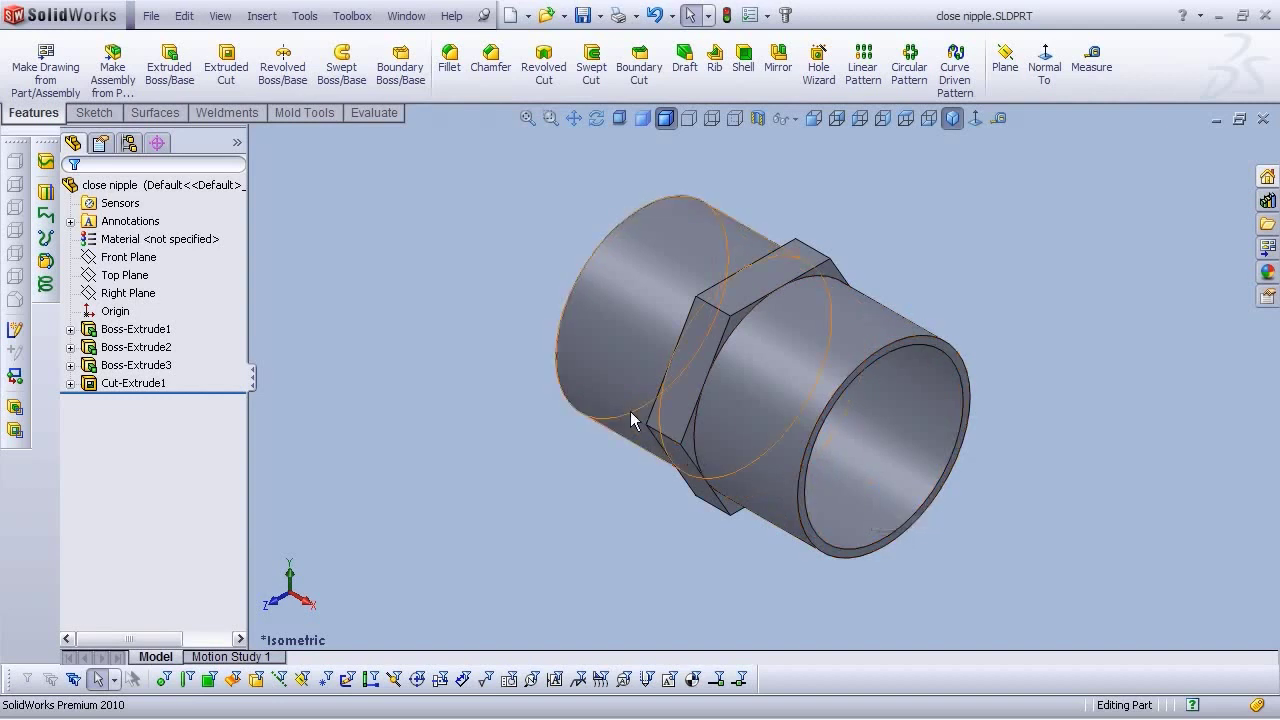
Create a new part and sketch a hexagon about 77.1 mm across flats on the Right Plane, centred on the origin
{"action": "left_click", "coordinate": [510, 16]}
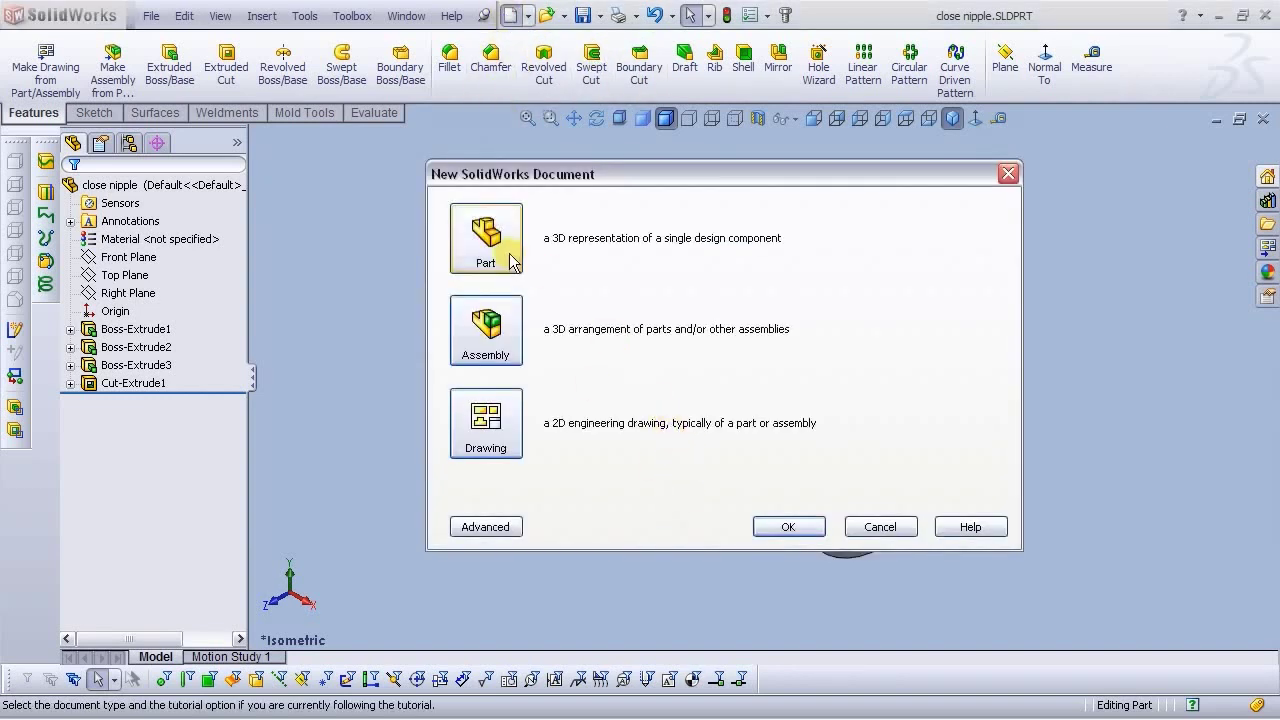
{"action": "left_click", "coordinate": [788, 527]}
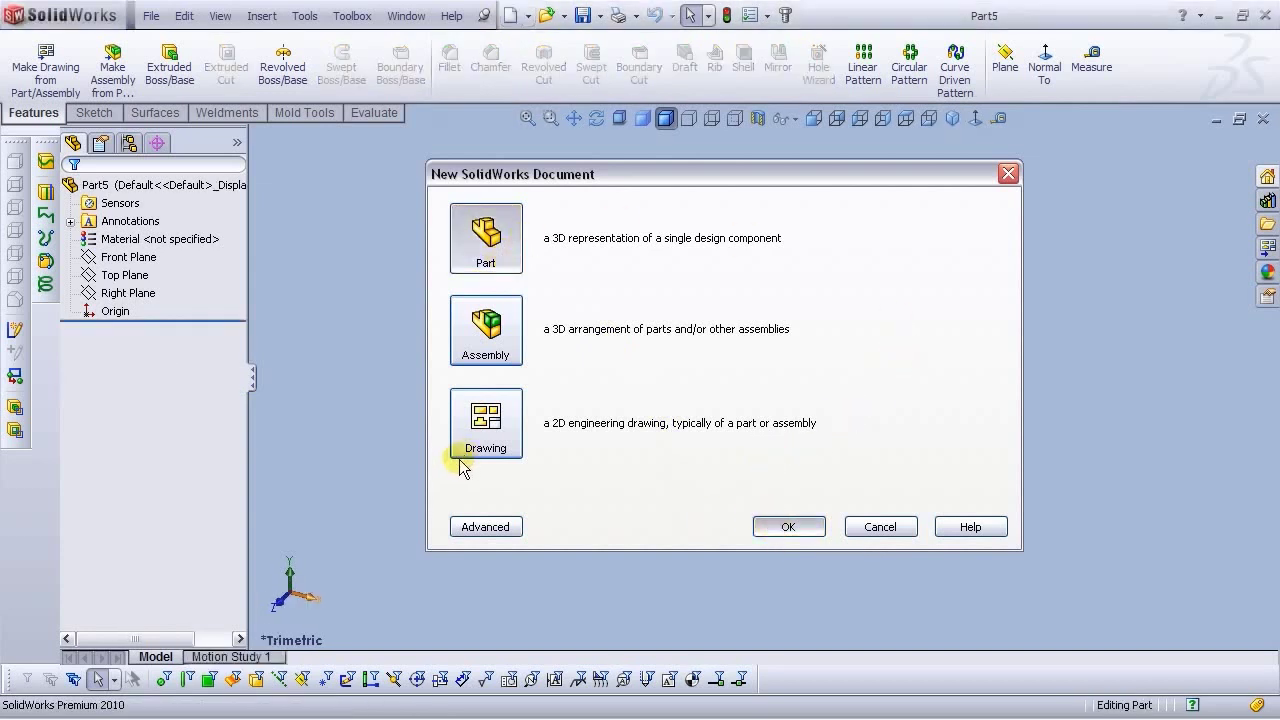
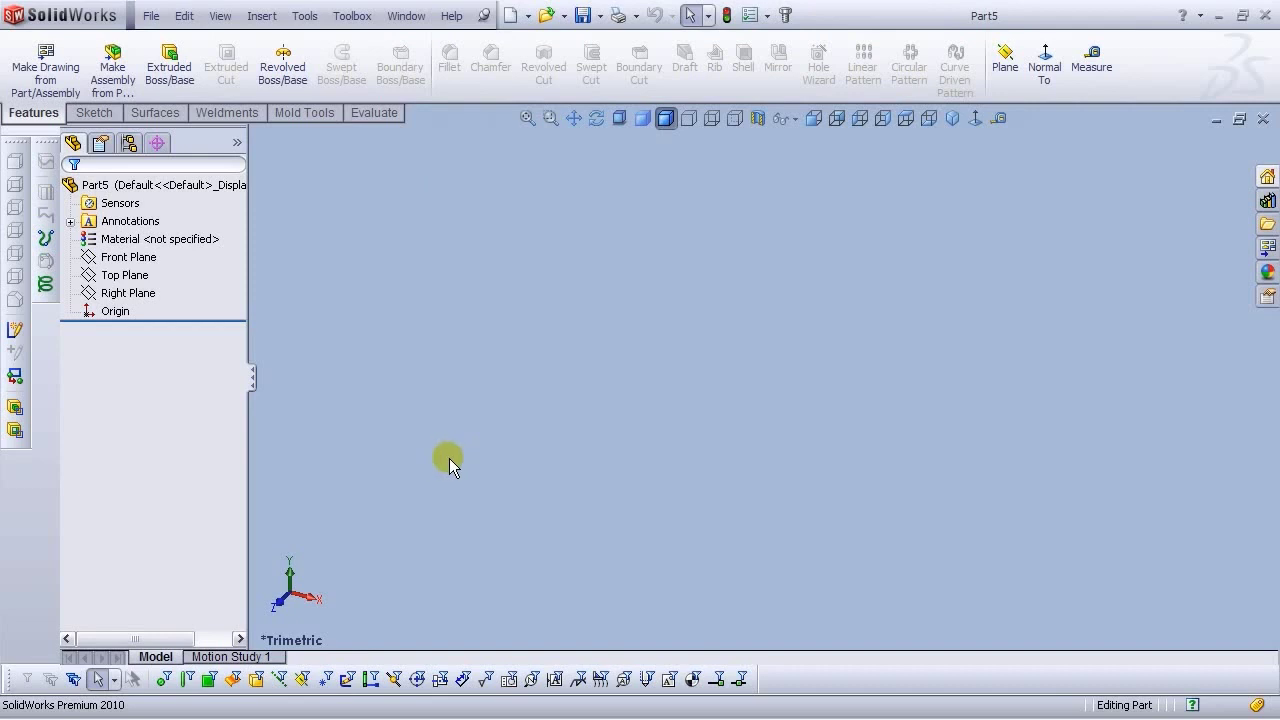
{"action": "left_click", "coordinate": [124, 294]}
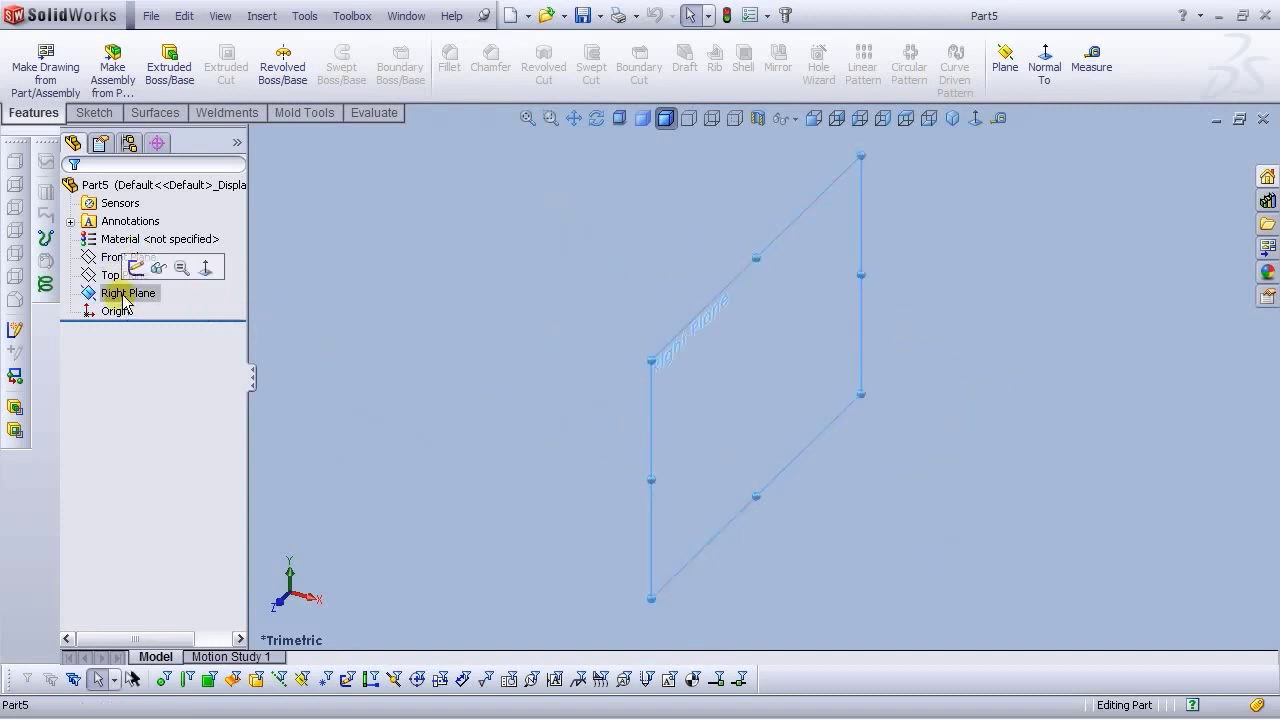
{"action": "left_click", "coordinate": [136, 268]}
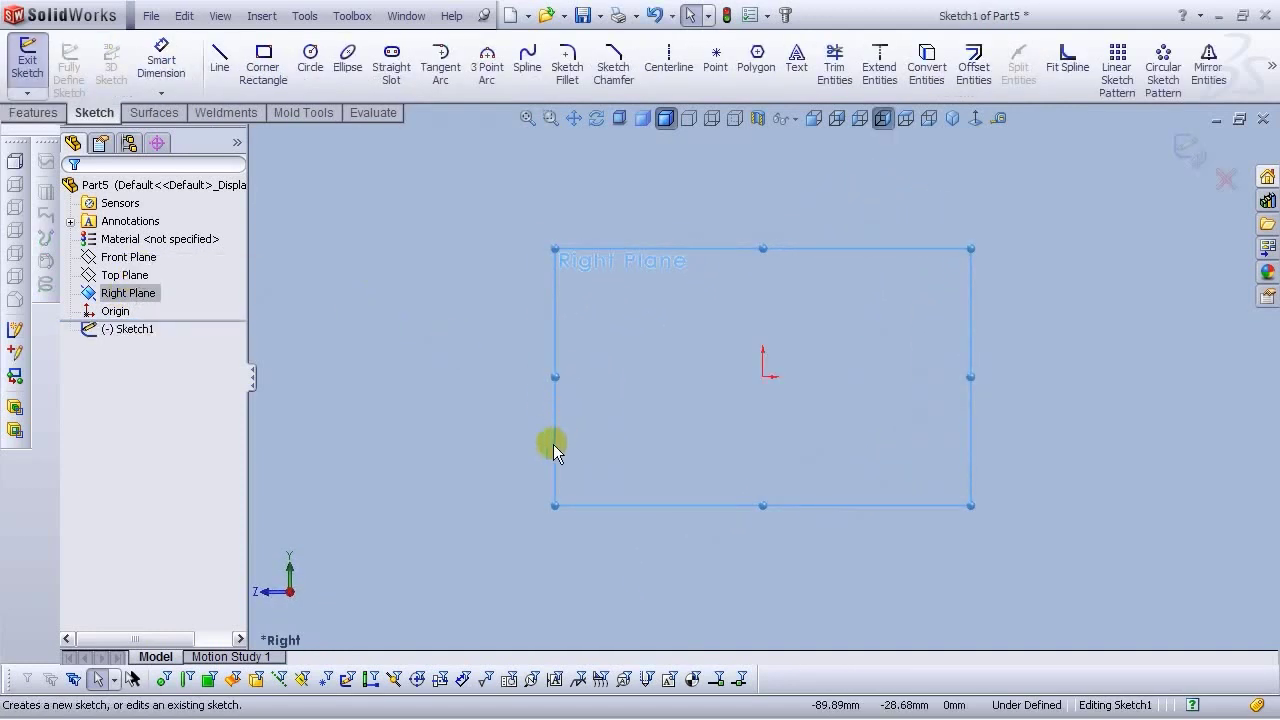
{"action": "left_click", "coordinate": [757, 62]}
{"action": "mouse_move", "coordinate": [762, 376]}
{"action": "left_mouse_down"}
{"action": "mouse_move", "coordinate": [706, 367]}
{"action": "mouse_move", "coordinate": [659, 381]}
{"action": "left_mouse_up"}
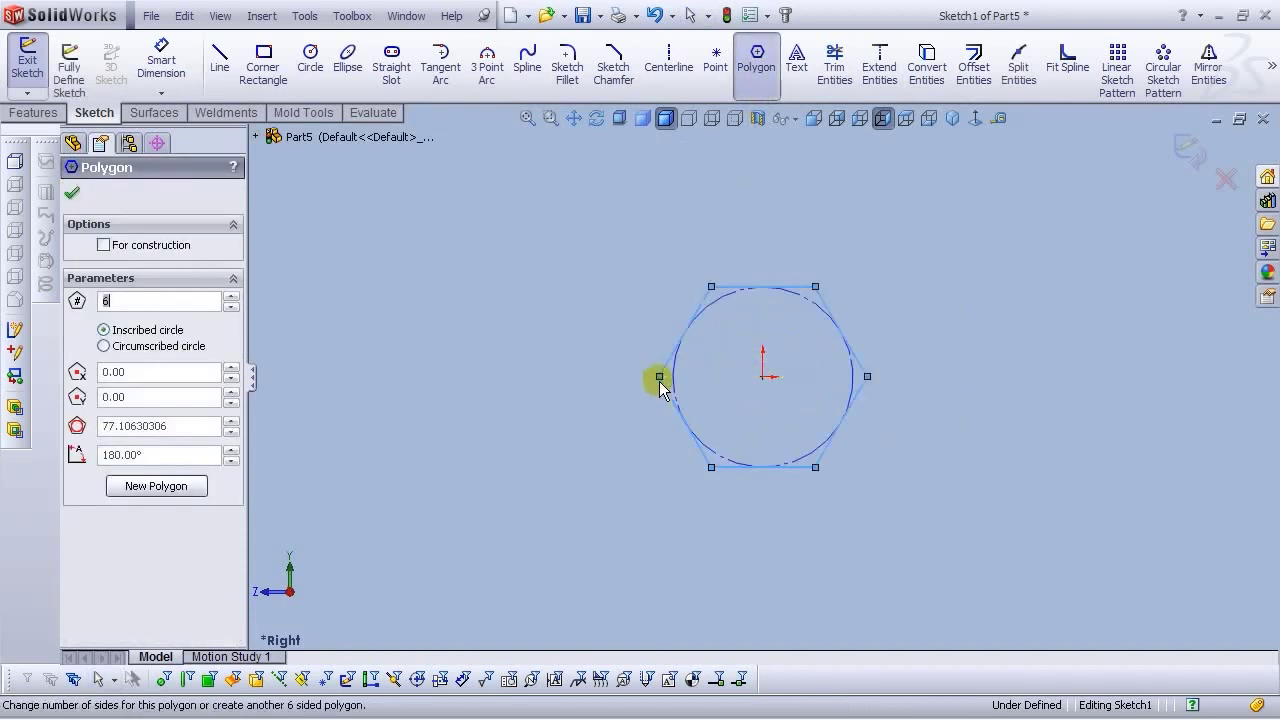
{"action": "left_click", "coordinate": [160, 74]}
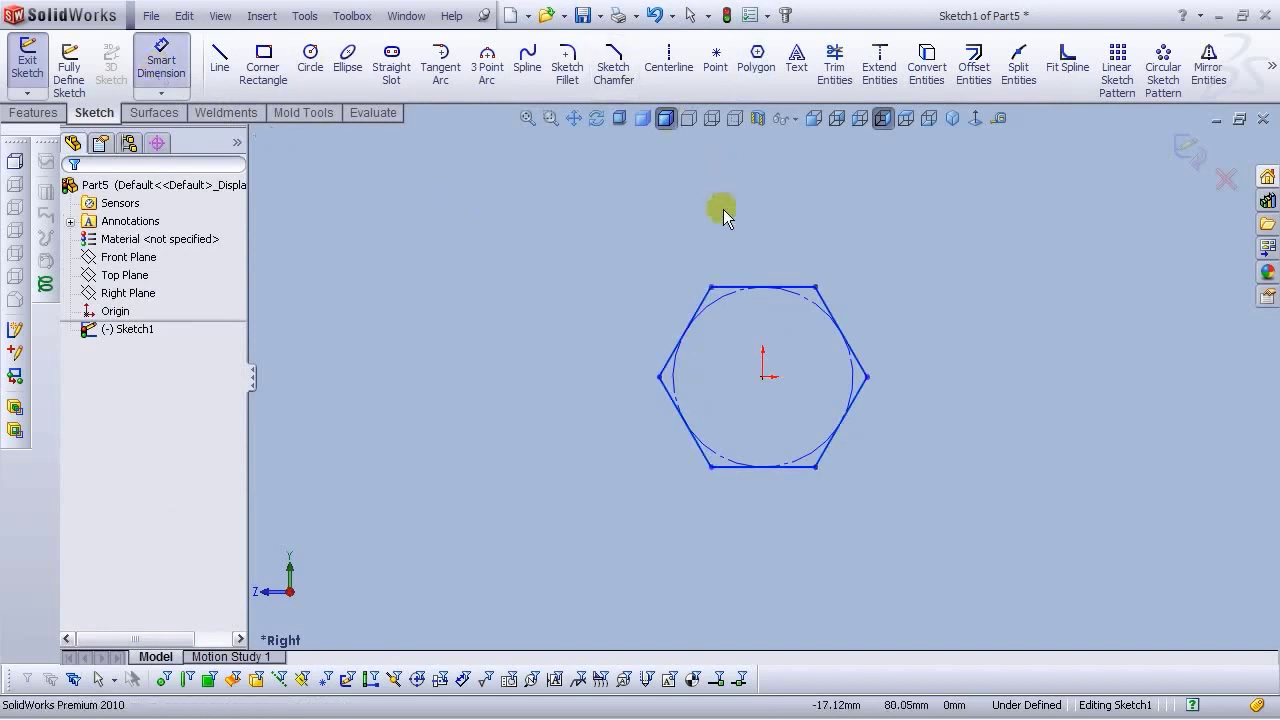
{"action": "left_click", "coordinate": [679, 424]}
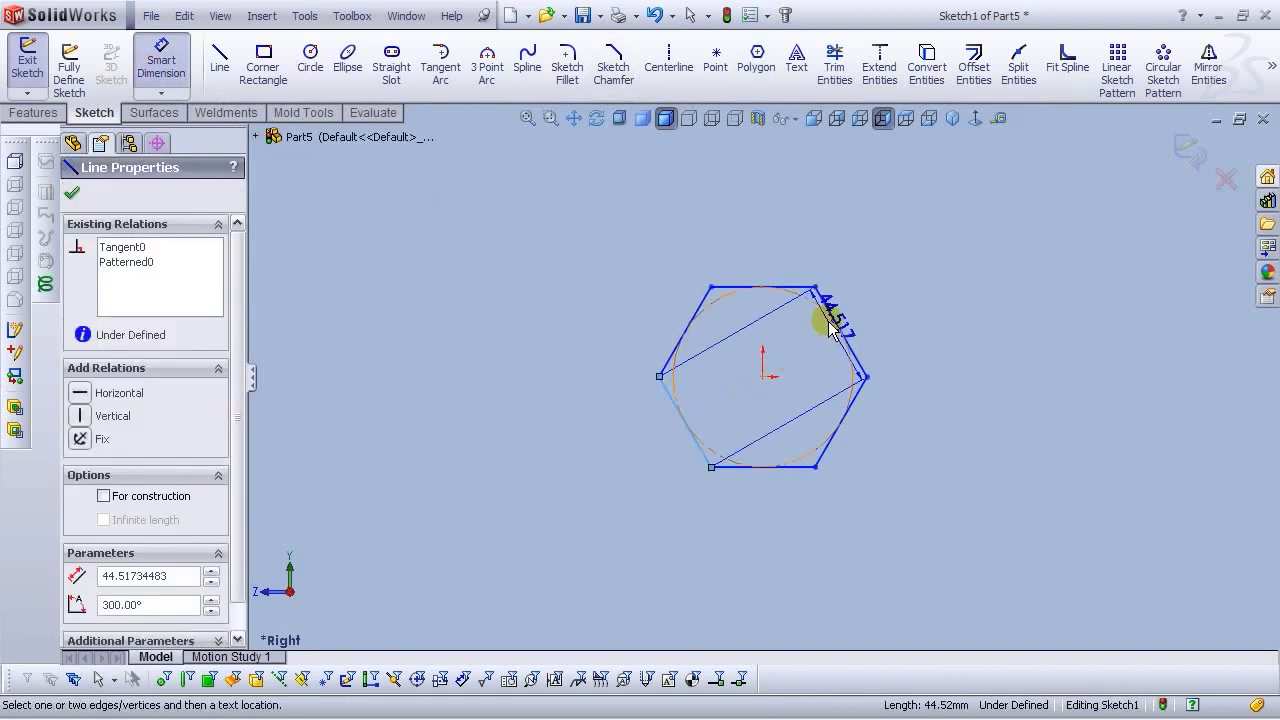
{"action": "left_click", "coordinate": [840, 331]}
{"action": "left_click", "coordinate": [864, 529]}
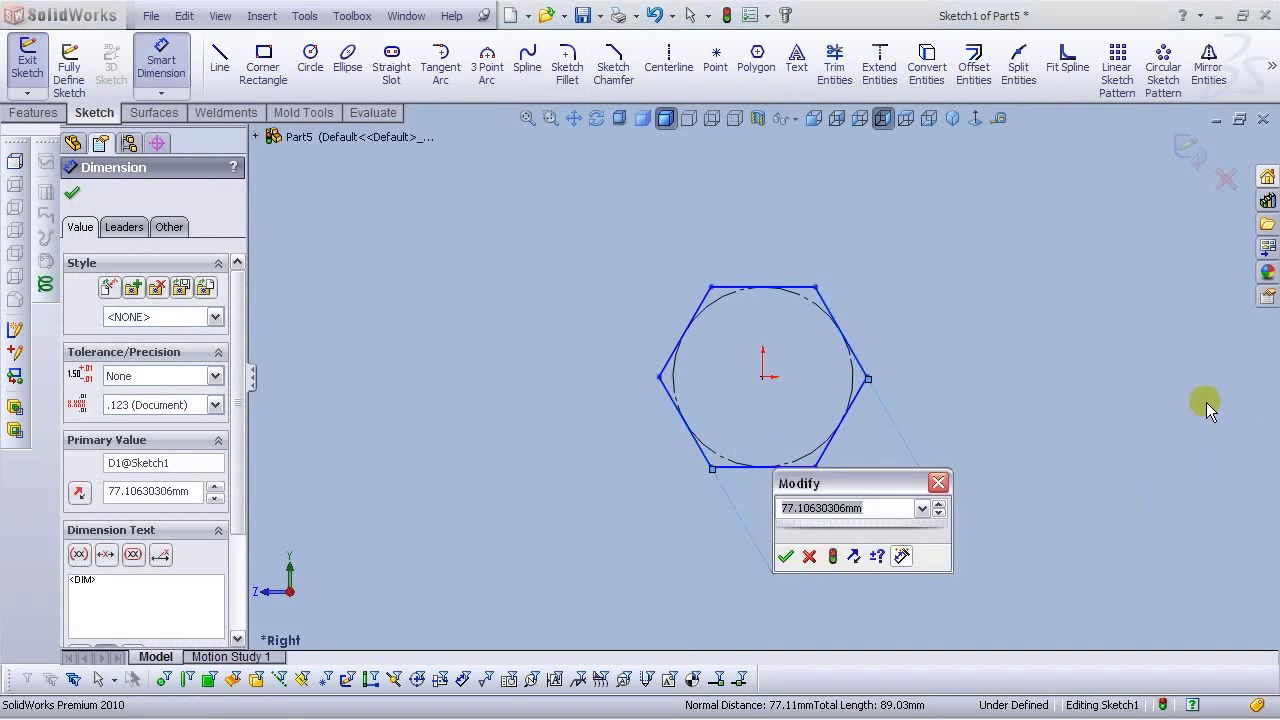
{"action": "left_click", "coordinate": [809, 557]}
{"action": "left_click", "coordinate": [866, 513]}
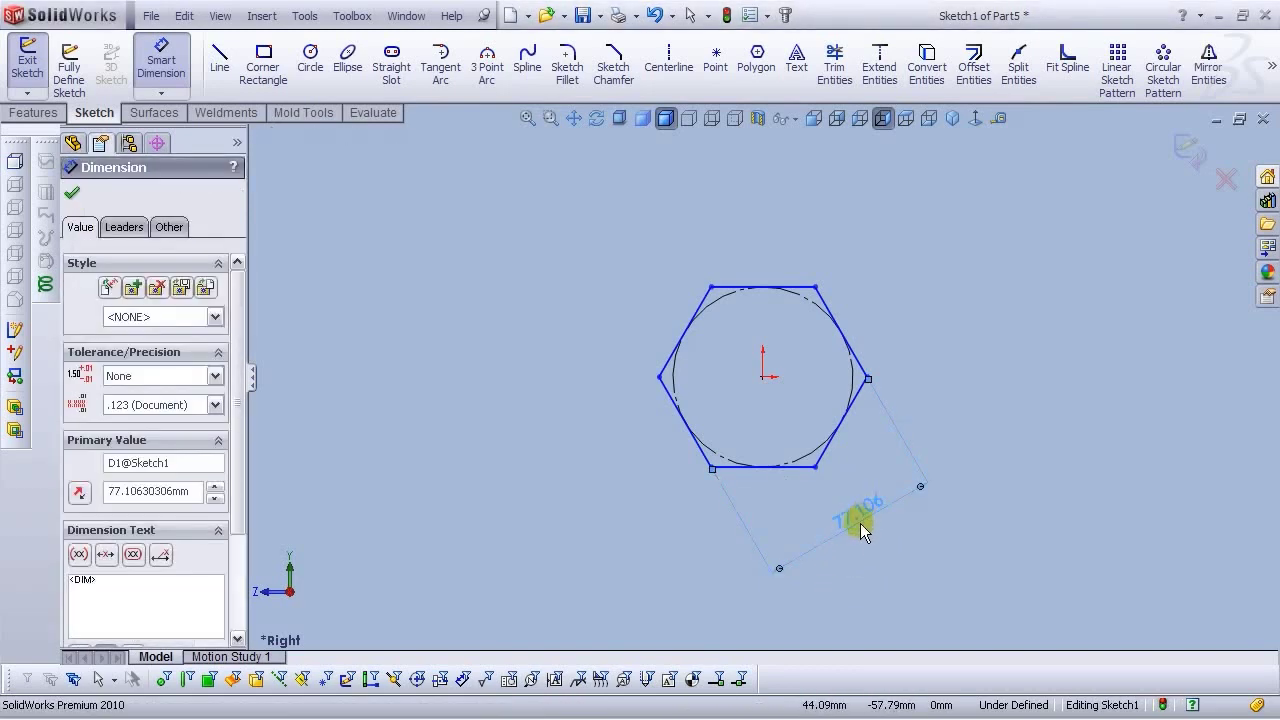
{"action": "key", "text": "Delete"}
{"action": "key", "text": "Escape"}
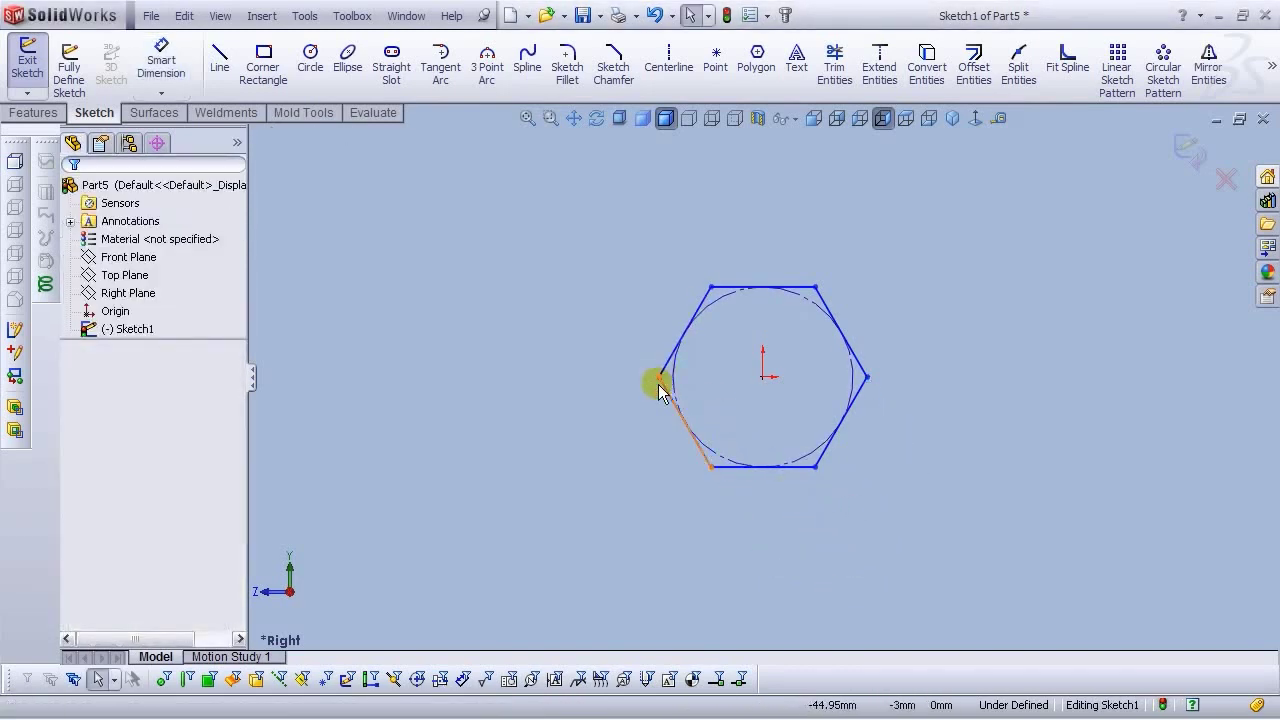
Add a horizontal relation between the hexagon's two opposite side corners and its centre point
{"action": "left_click", "coordinate": [662, 385]}
{"action": "left_click", "coordinate": [643, 407]}
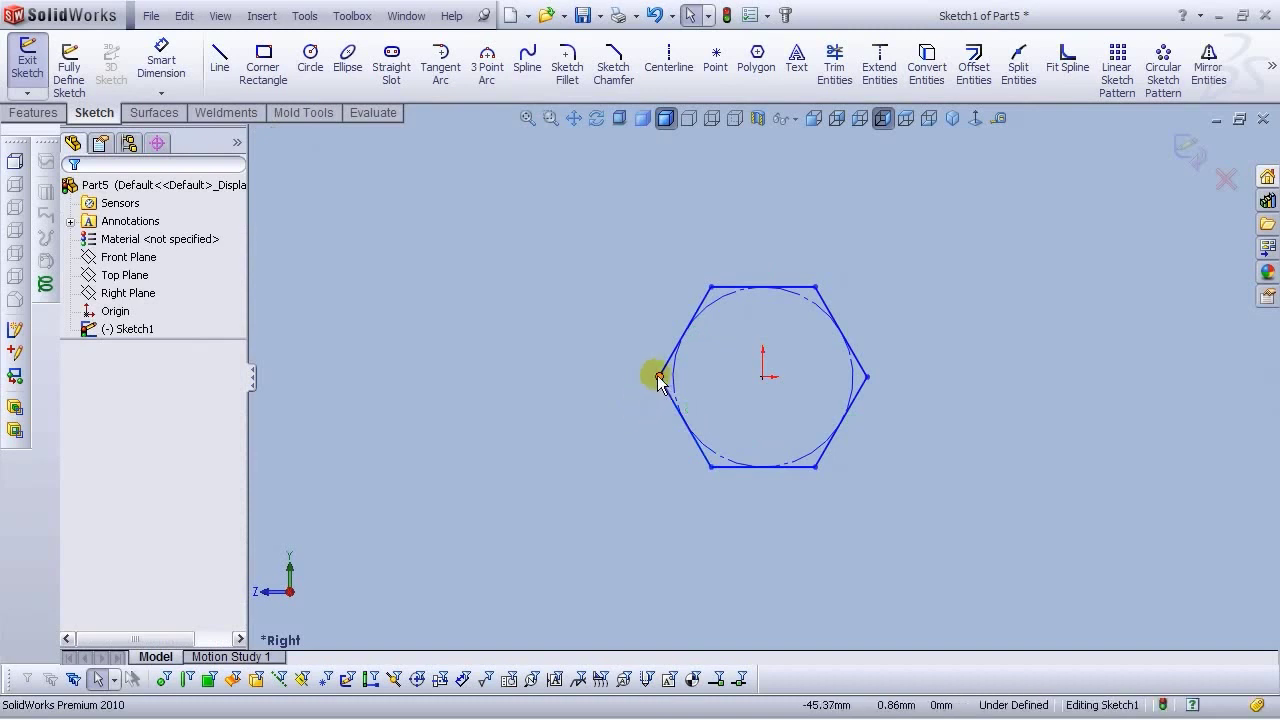
{"action": "left_click", "coordinate": [659, 376]}
{"action": "left_click", "coordinate": [866, 376], "text": "ctrl"}
{"action": "left_click", "coordinate": [866, 376]}
{"action": "left_click", "coordinate": [924, 290]}
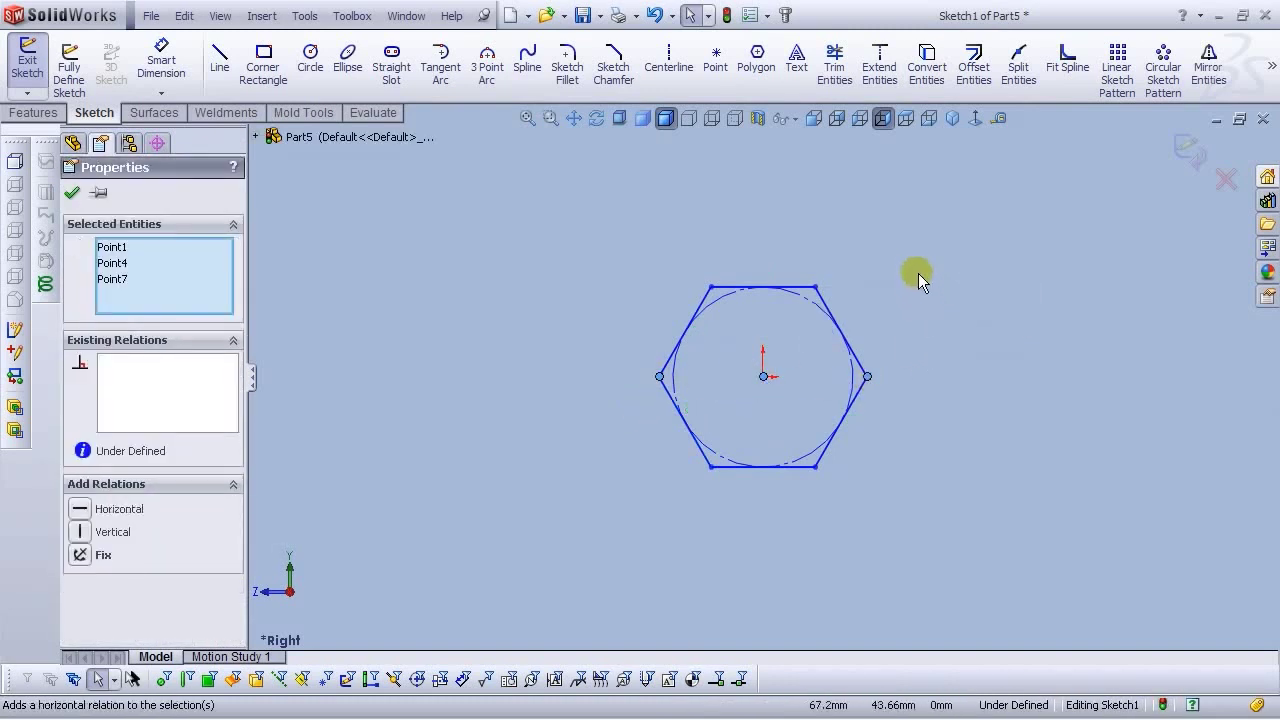
Dimension the hexagon 35 mm across its opposite corners and place the dimension just above the shape
{"action": "left_click", "coordinate": [161, 60]}
{"action": "left_click", "coordinate": [659, 376]}
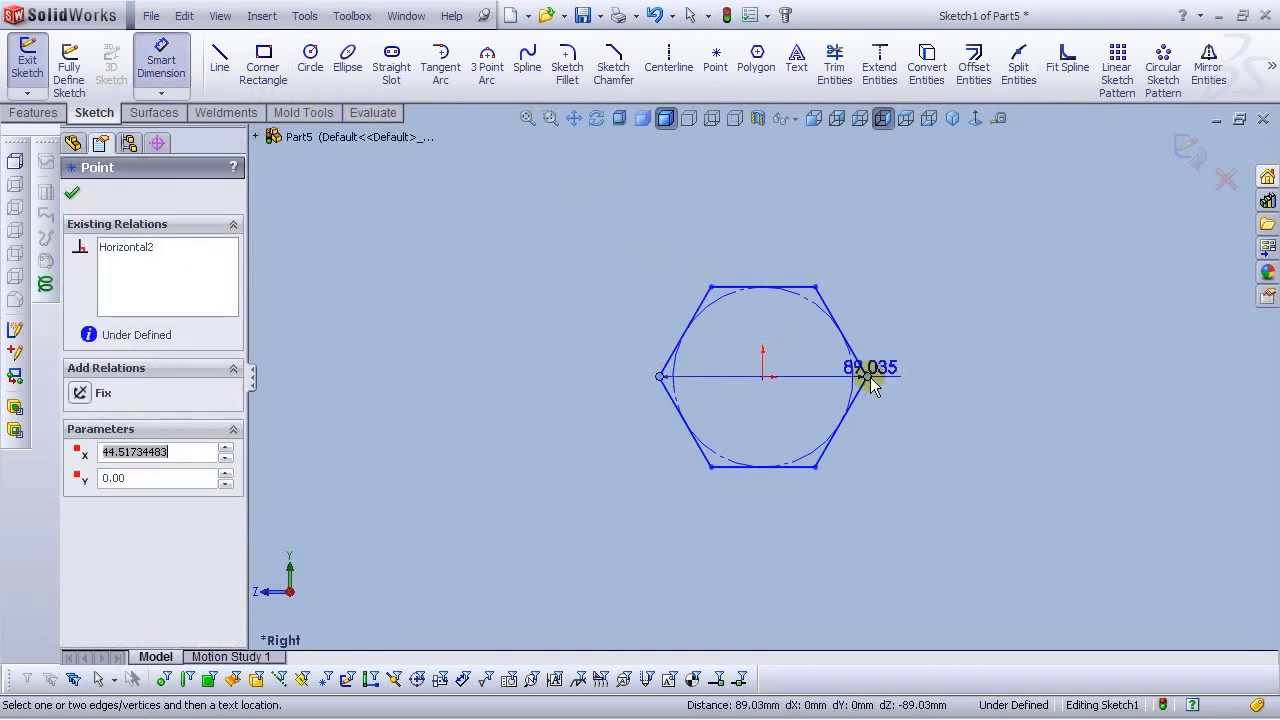
{"action": "left_click", "coordinate": [866, 376]}
{"action": "left_click", "coordinate": [762, 258]}
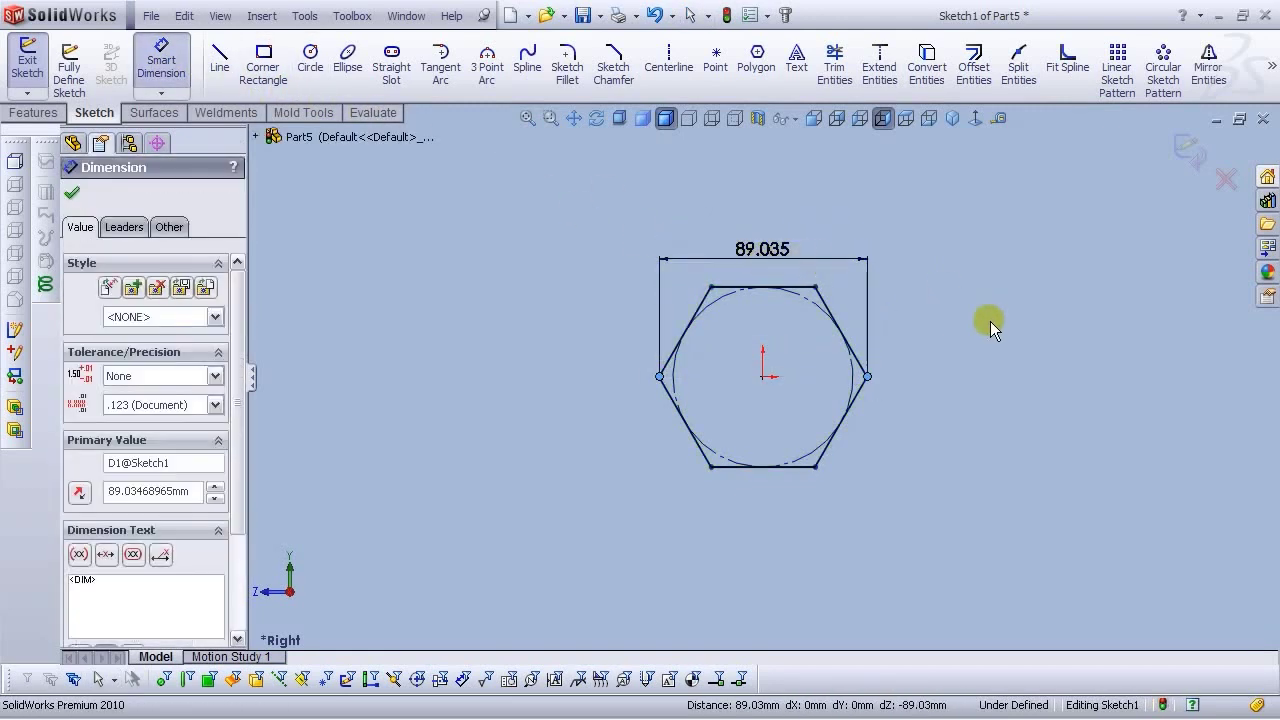
{"action": "type", "text": "35"}
{"action": "key", "text": "Return"}
{"action": "left_click", "coordinate": [990, 321]}
{"action": "scroll", "coordinate": [821, 372], "scroll_direction": "down", "scroll_amount": 3}
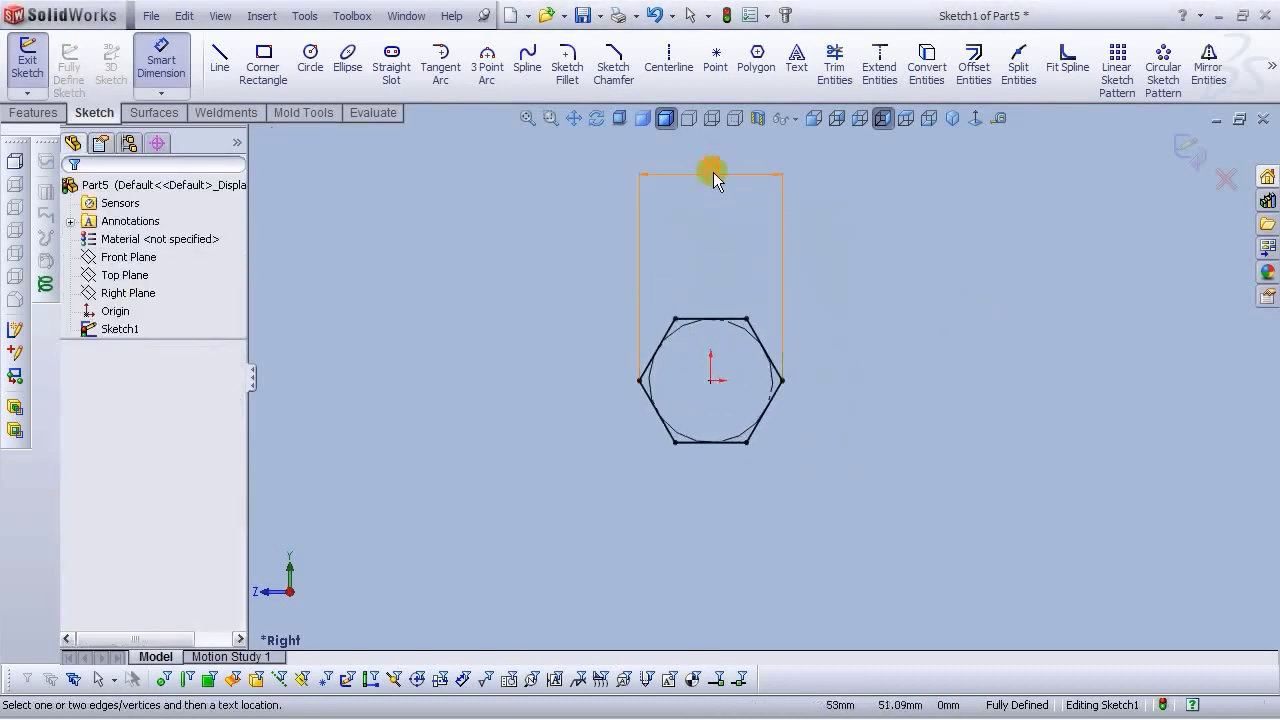
{"action": "left_click", "coordinate": [704, 288]}
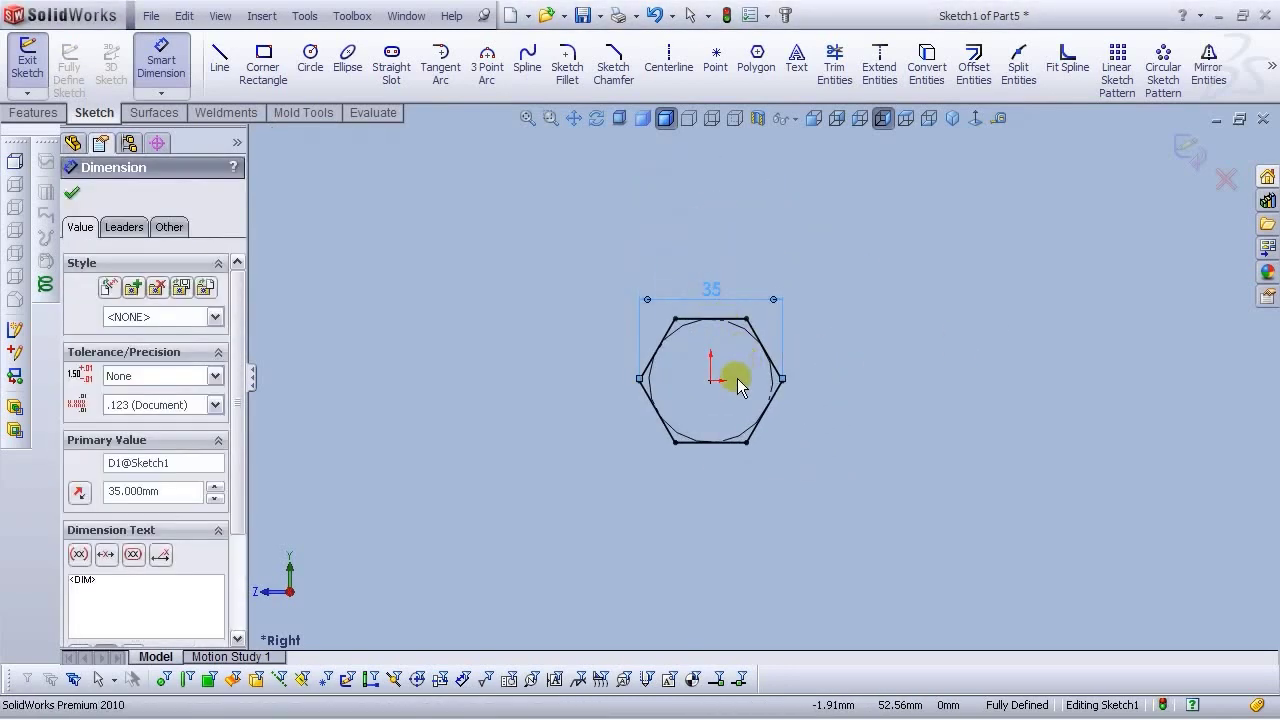
{"action": "left_click", "coordinate": [349, 151]}
Sketch a circle about 22.4 mm in diameter inside the hexagon, centred on the origin
{"action": "left_click", "coordinate": [308, 60]}
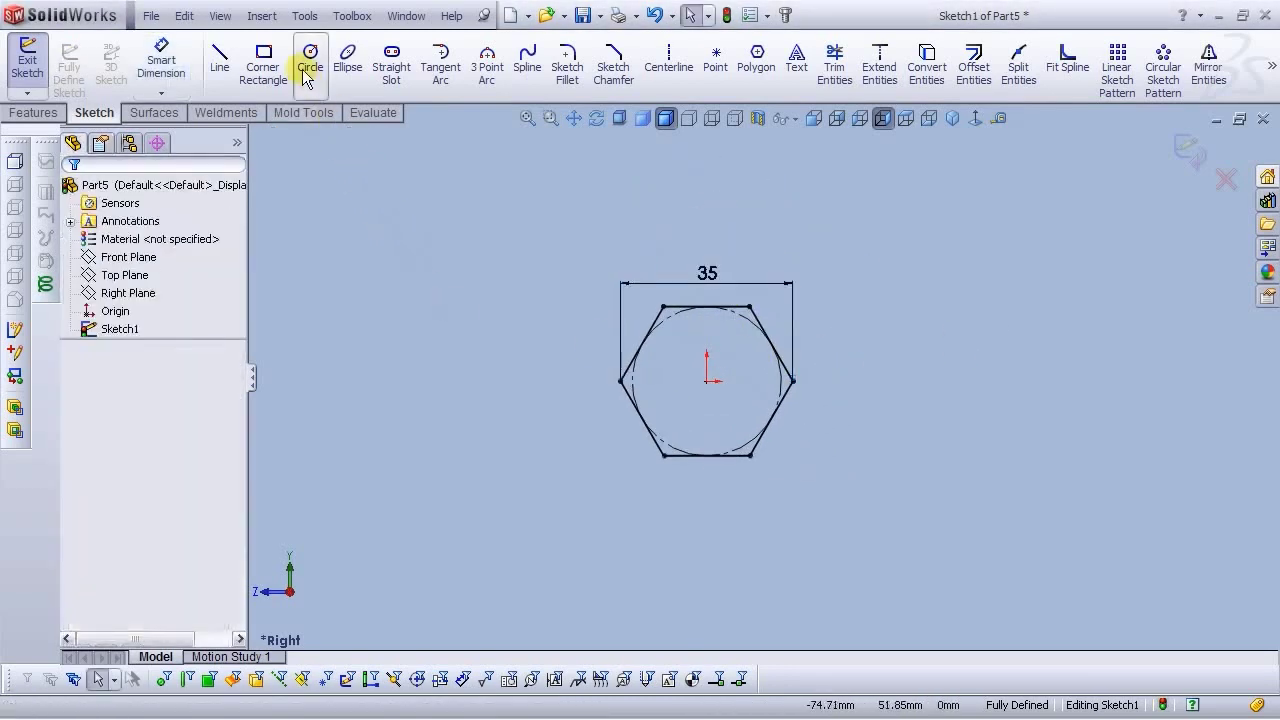
{"action": "left_click", "coordinate": [707, 381]}
{"action": "left_click", "coordinate": [662, 355]}
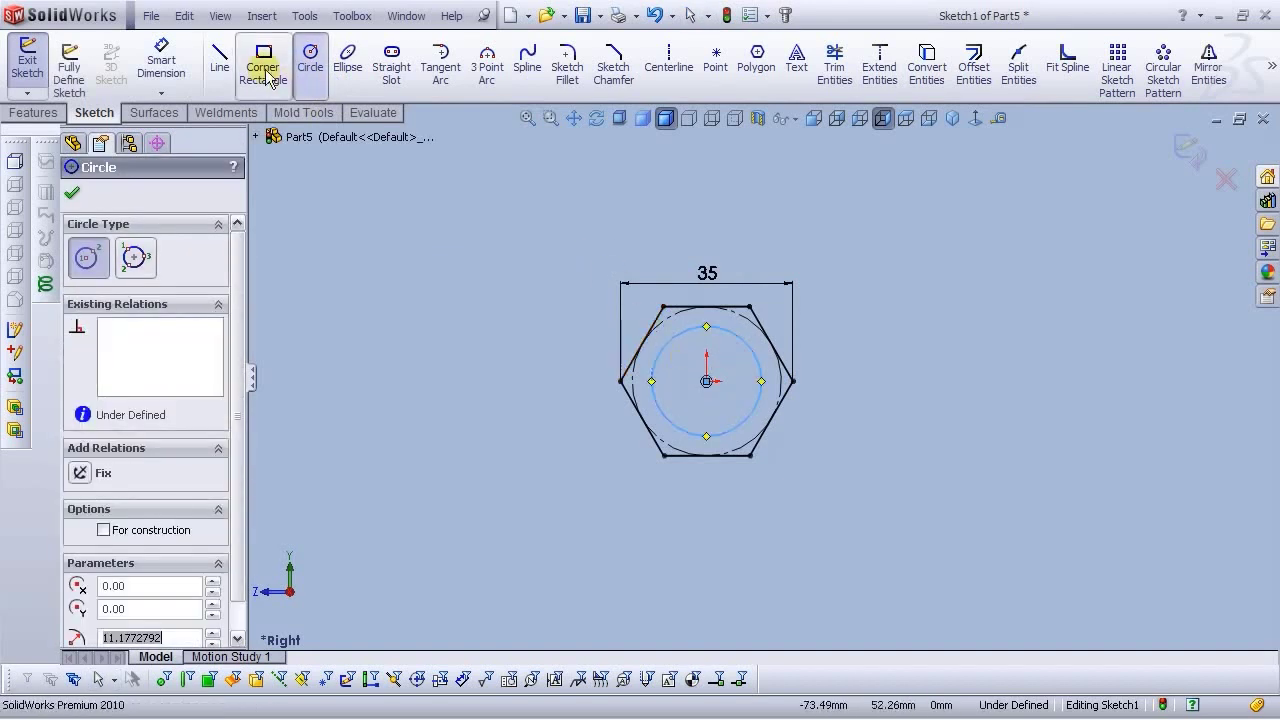
Dimension the inner circle's diameter as 25 mm, placing the dimension beside the hexagon
{"action": "left_click", "coordinate": [161, 60]}
{"action": "left_click", "coordinate": [795, 343]}
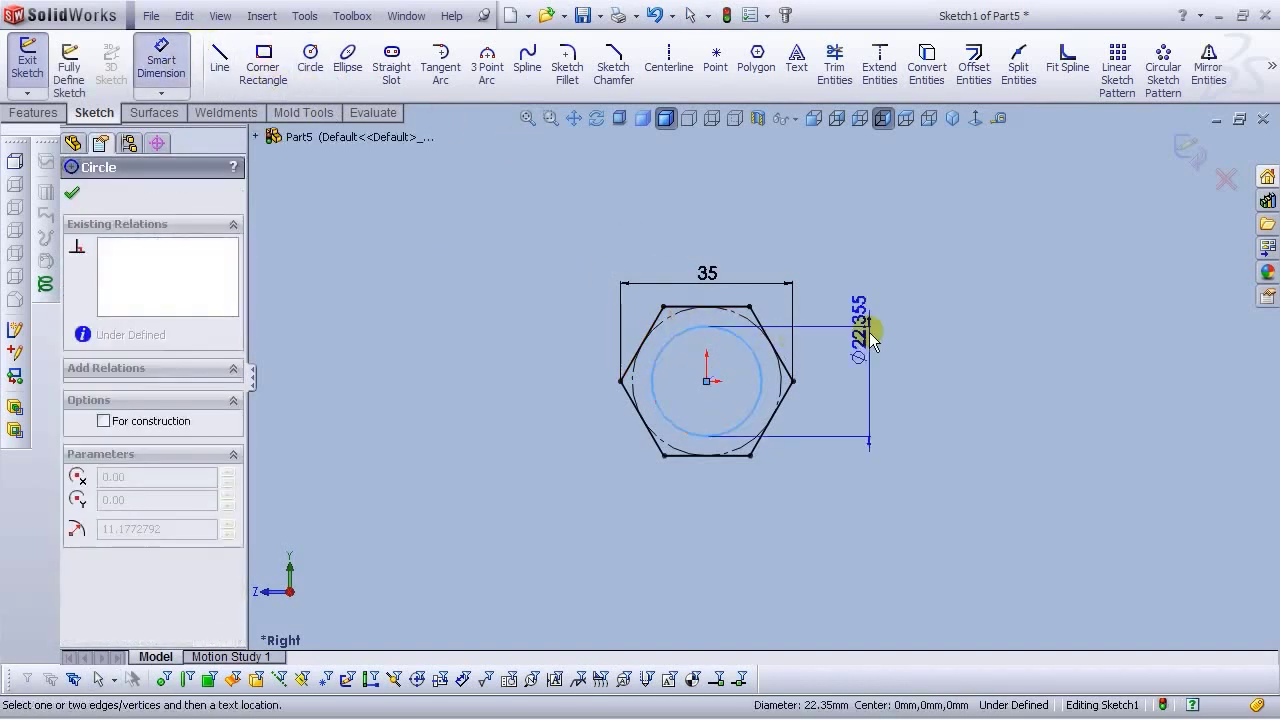
{"action": "left_click", "coordinate": [846, 368]}
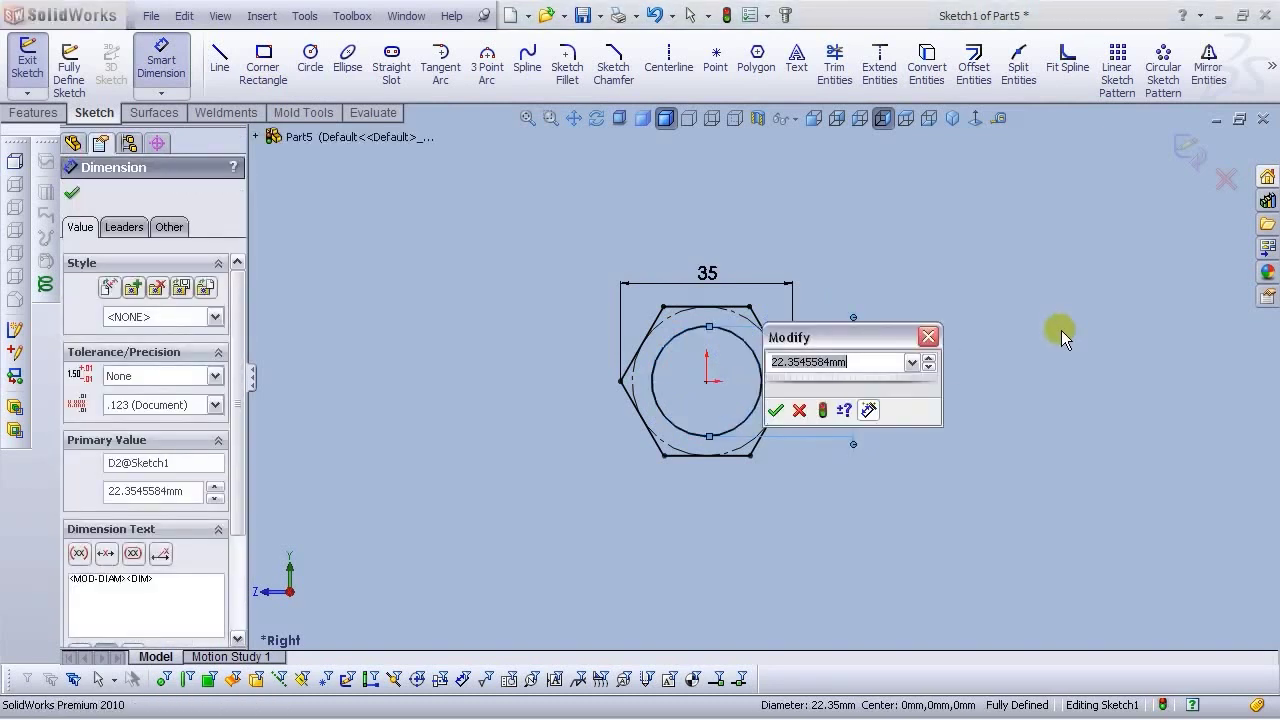
{"action": "type", "text": "25"}
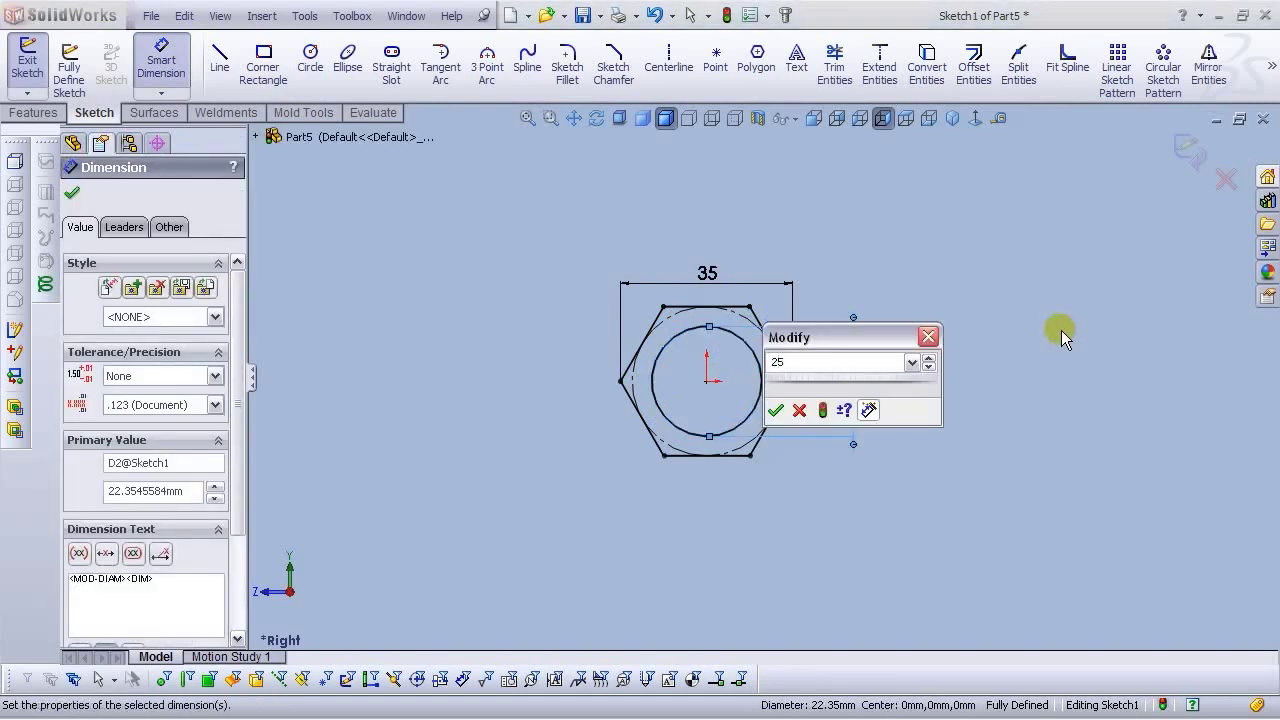
{"action": "key", "text": "Return"}
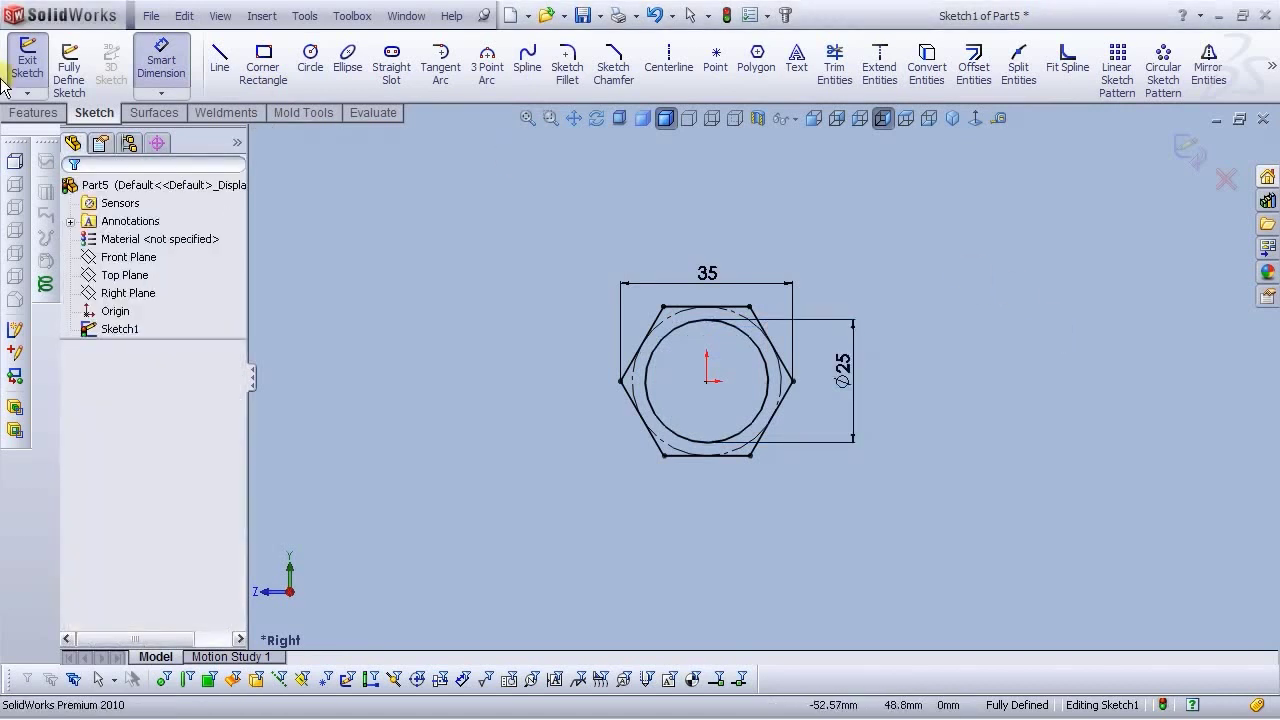
Finish the sketch and start a blind boss extrusion of the ring between the hexagon and the circle
{"action": "left_click", "coordinate": [1190, 150]}
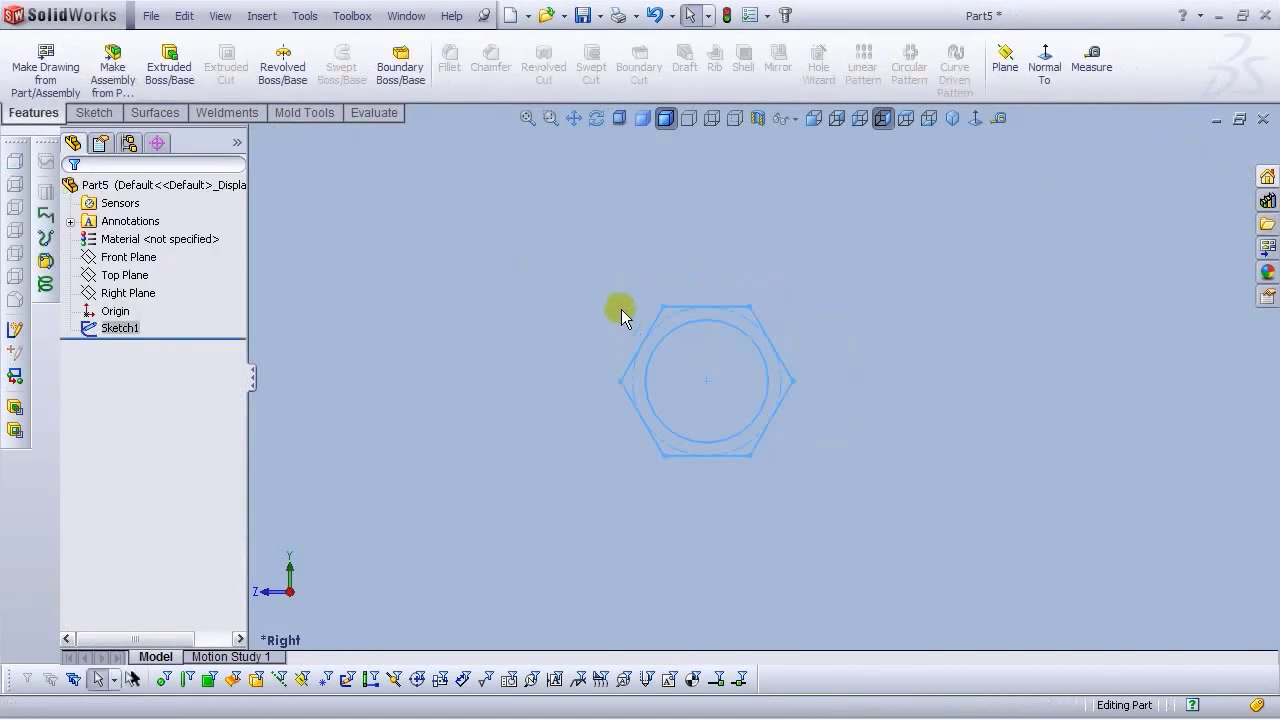
{"action": "middle_click_drag", "start_coordinate": [621, 309], "coordinate": [690, 369]}
{"action": "left_click", "coordinate": [157, 88]}
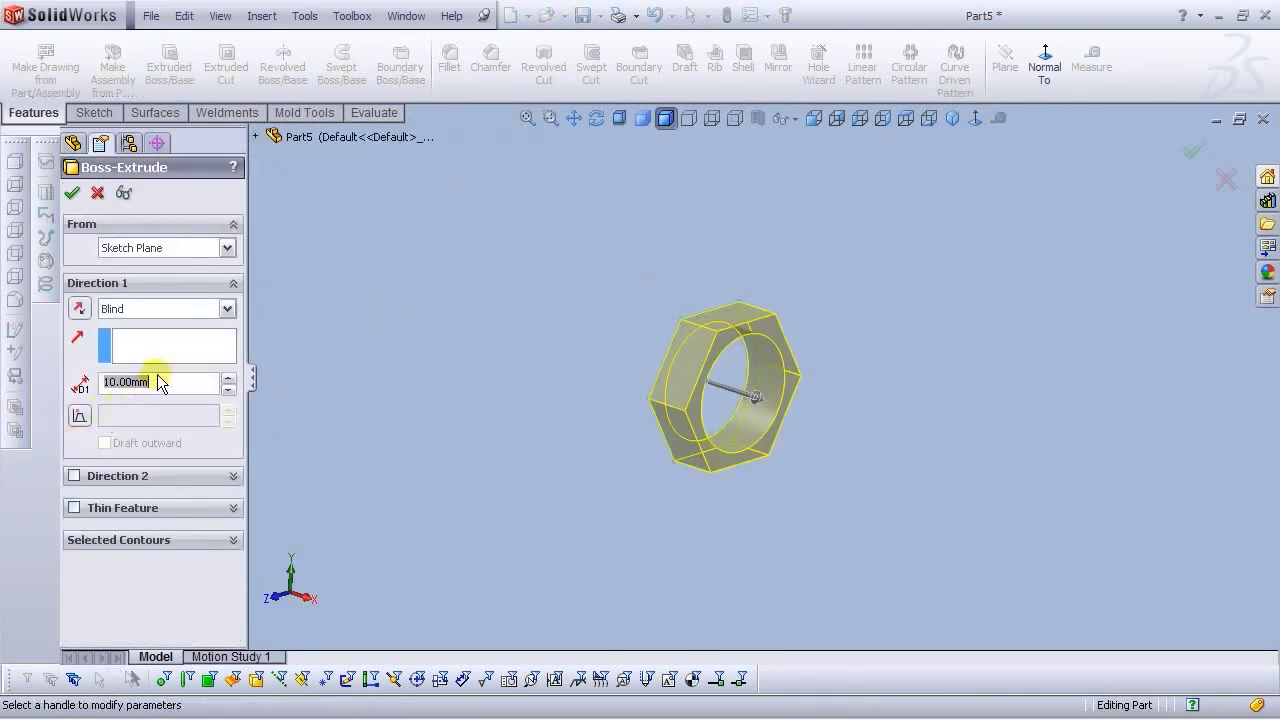
Extrude the hexagonal ring profile to a blind depth of 8 mm
{"action": "key", "text": "Return"}
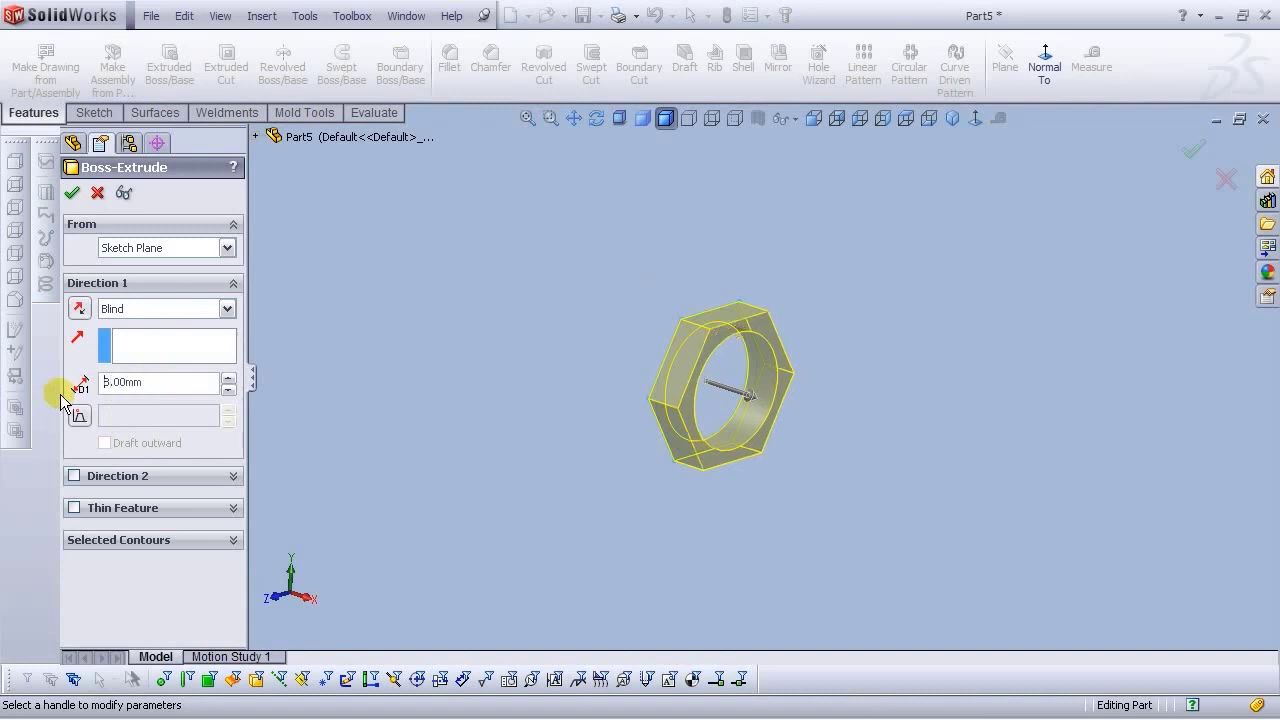
{"action": "left_click", "coordinate": [71, 192]}
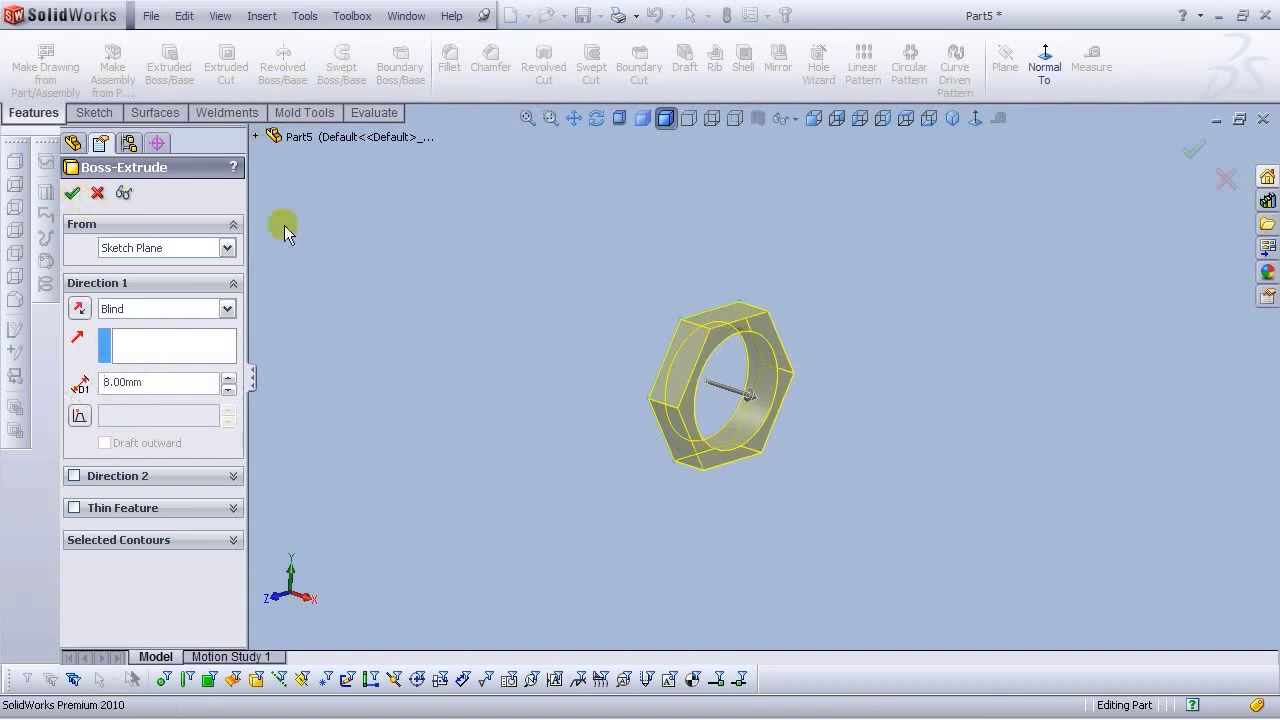
{"action": "left_click", "coordinate": [499, 362]}
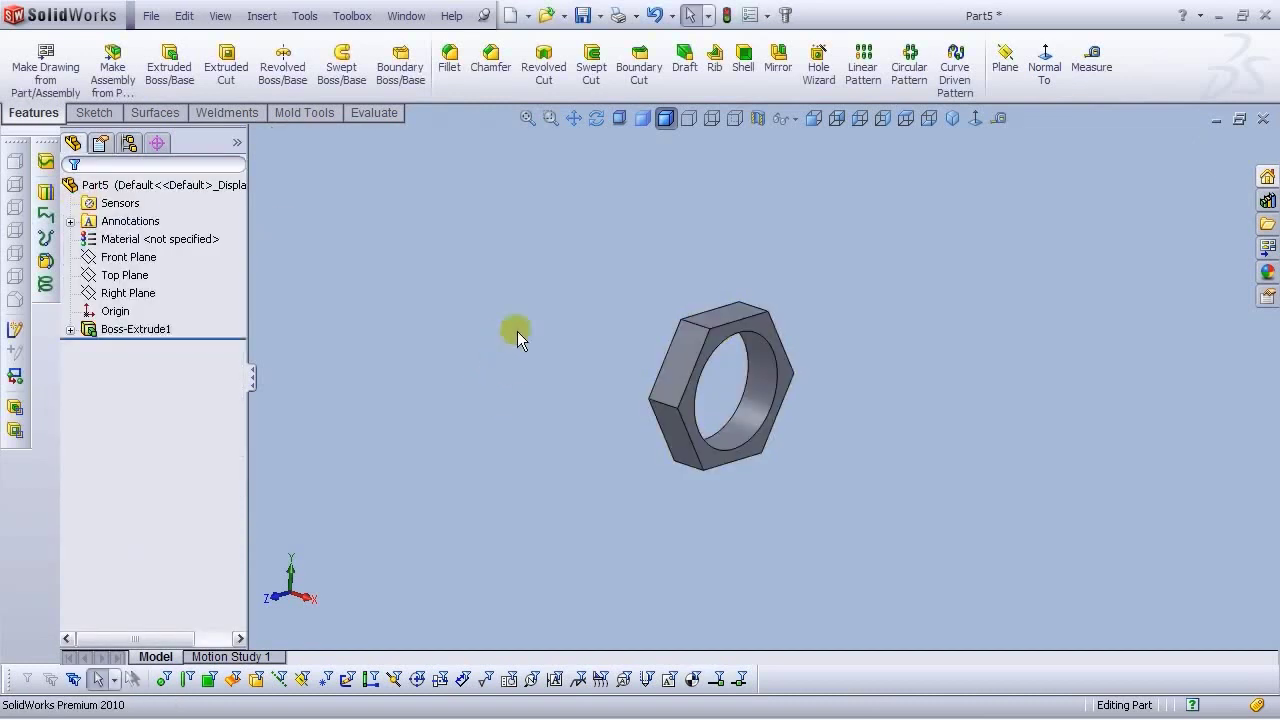
Start a sketch on one hexagonal face of the nut and draw an origin-centred circle about 30.3 mm in diameter
{"action": "middle_click_drag", "start_coordinate": [744, 372], "coordinate": [692, 325]}
{"action": "scroll", "coordinate": [672, 301], "scroll_direction": "down", "scroll_amount": 2}
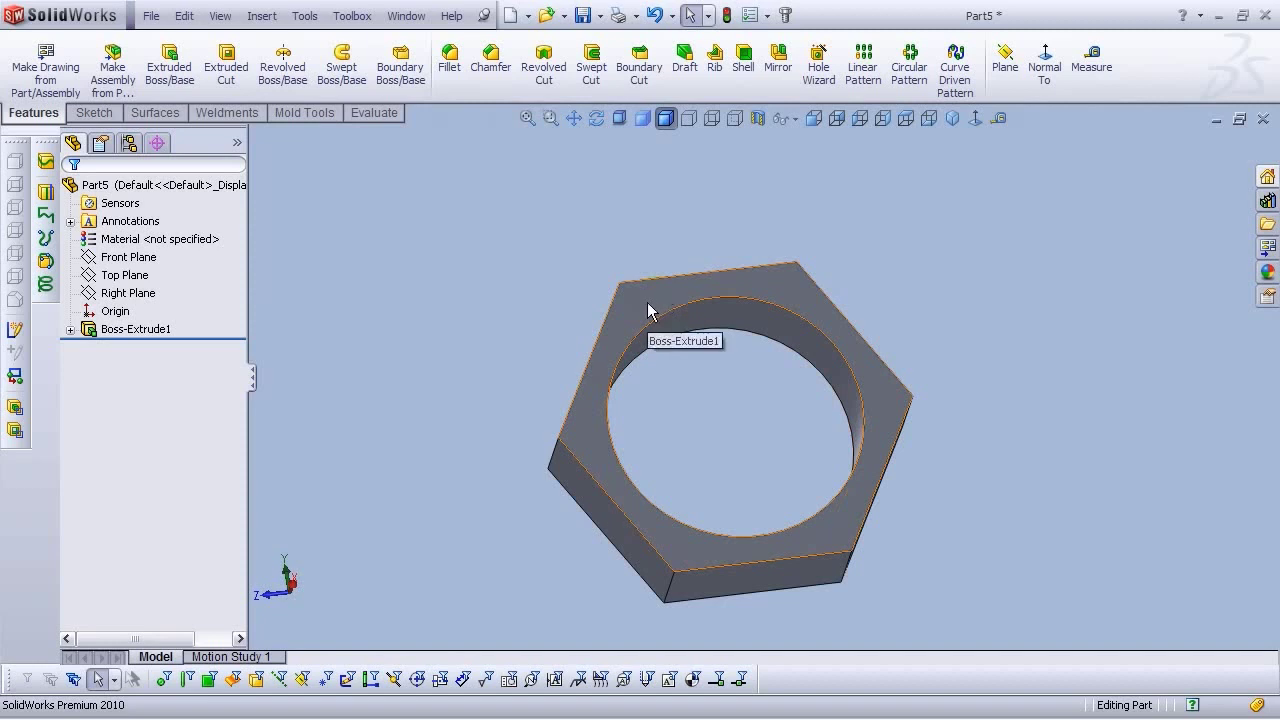
{"action": "left_click", "coordinate": [648, 311]}
{"action": "left_click", "coordinate": [725, 238]}
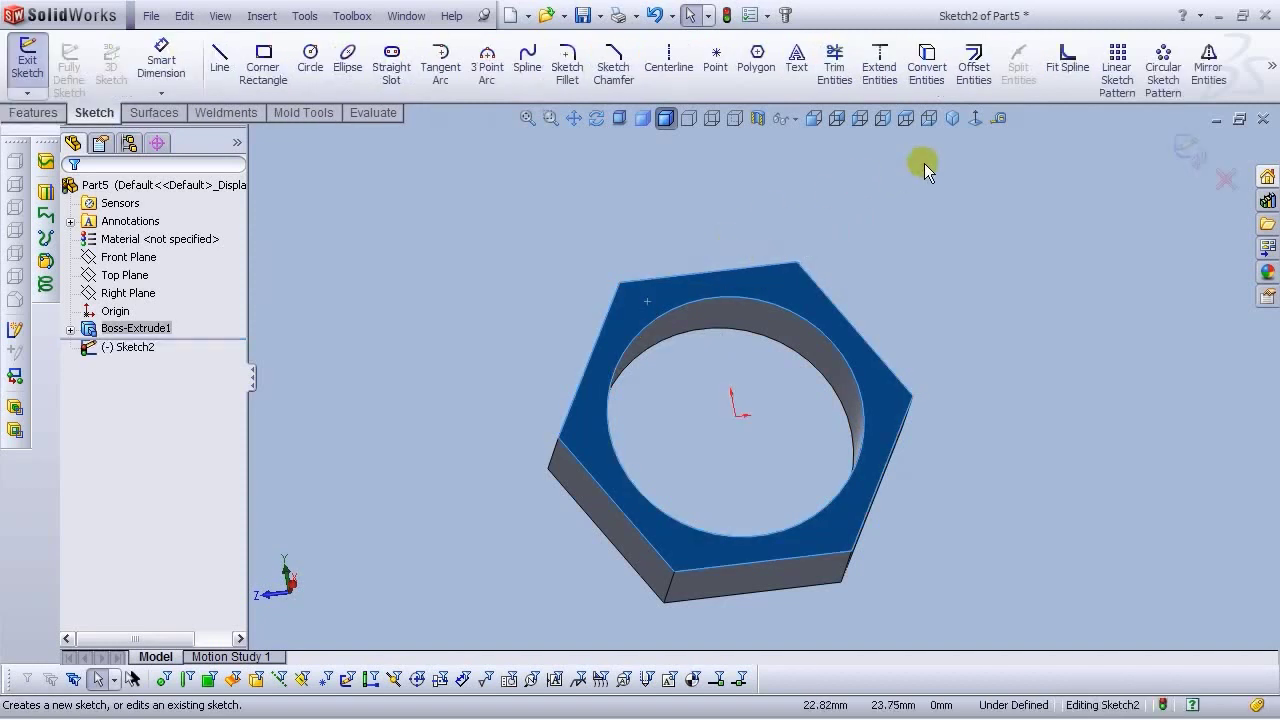
{"action": "left_click", "coordinate": [882, 118]}
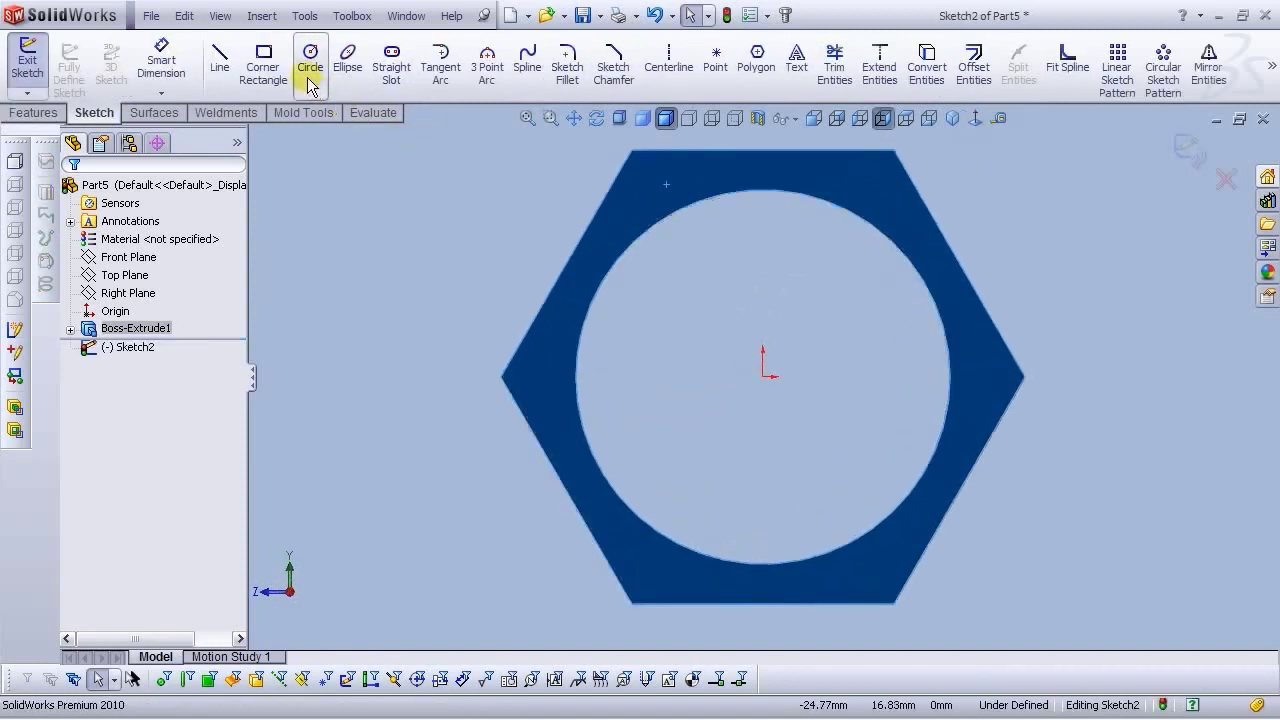
{"action": "left_click", "coordinate": [309, 70]}
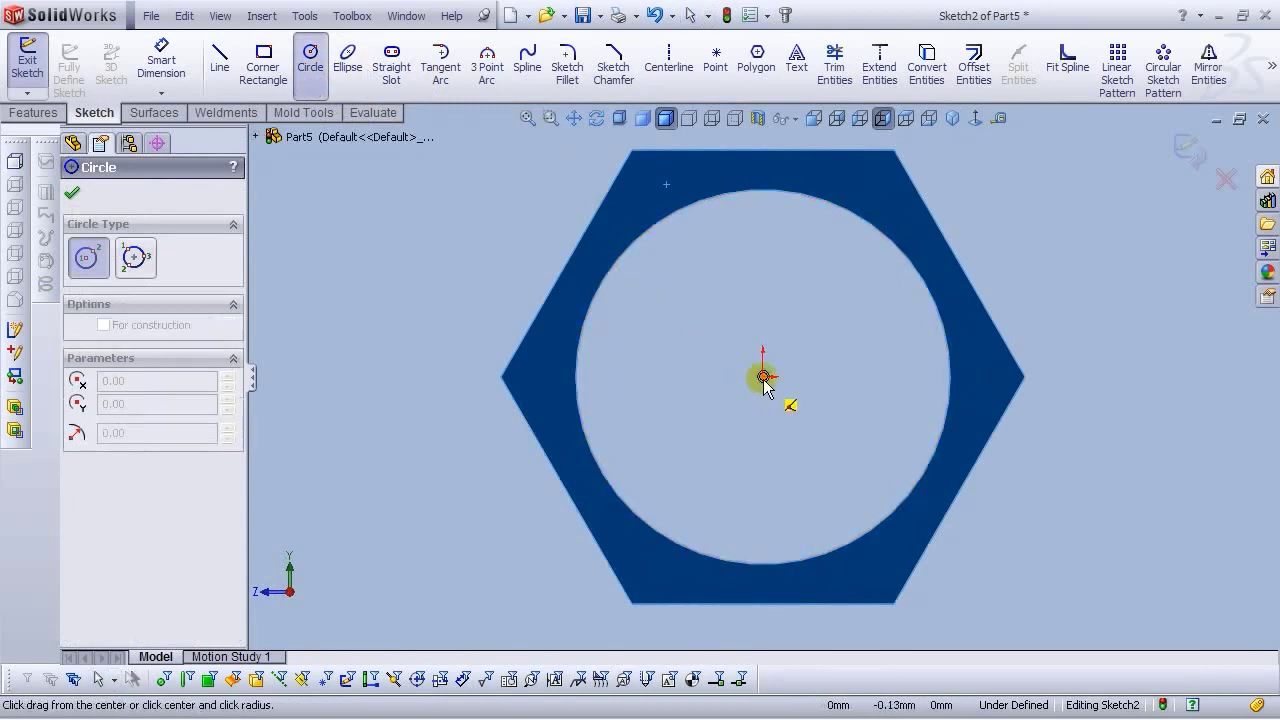
{"action": "left_click", "coordinate": [763, 378]}
{"action": "left_click", "coordinate": [571, 263]}
{"action": "right_click", "coordinate": [571, 265]}
{"action": "left_click", "coordinate": [612, 279]}
Make the sketched circle tangent to a slanted outer edge of the hexagon and finish the sketch
{"action": "left_click", "coordinate": [540, 333]}
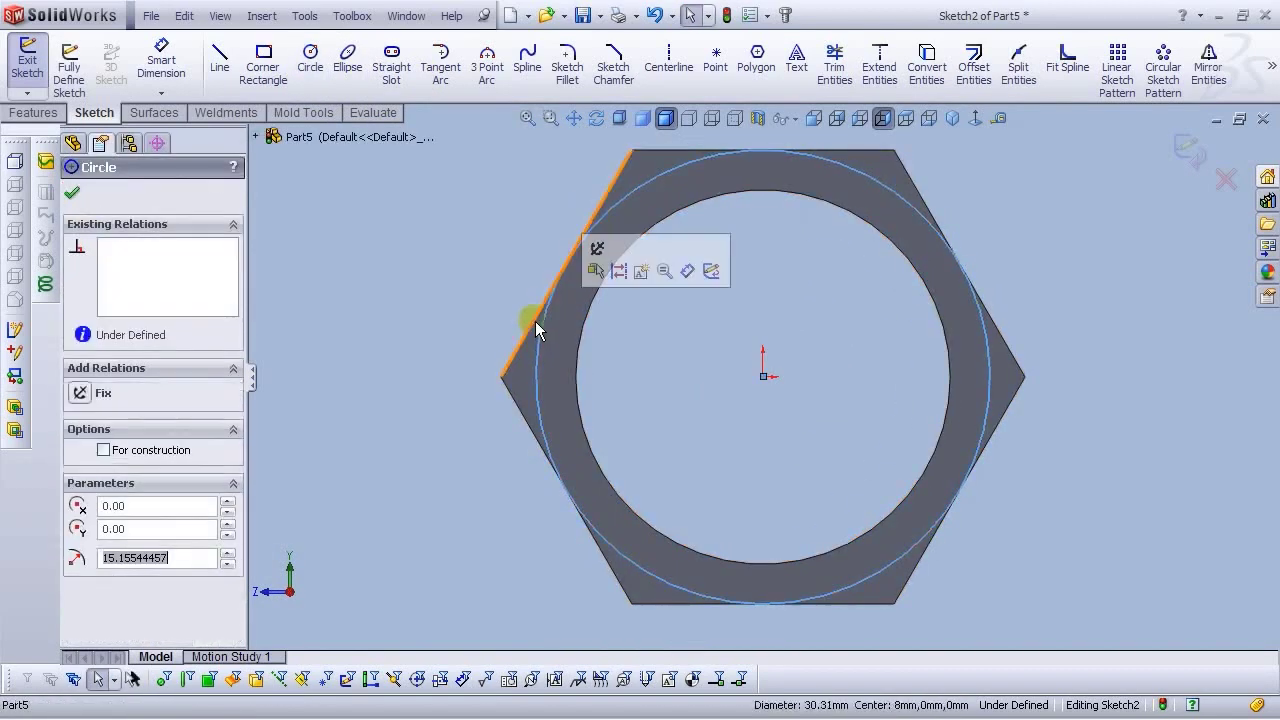
{"action": "key", "text": "super"}
{"action": "left_click", "coordinate": [501, 297]}
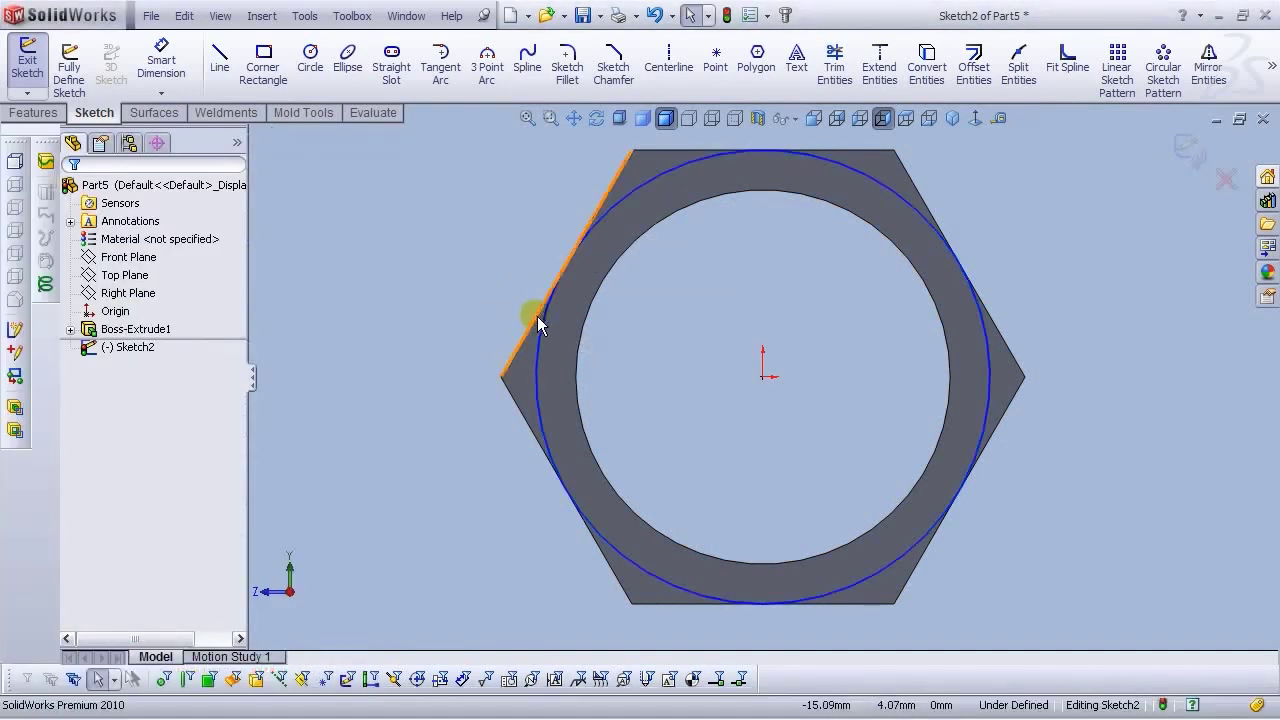
{"action": "left_click", "coordinate": [534, 319]}
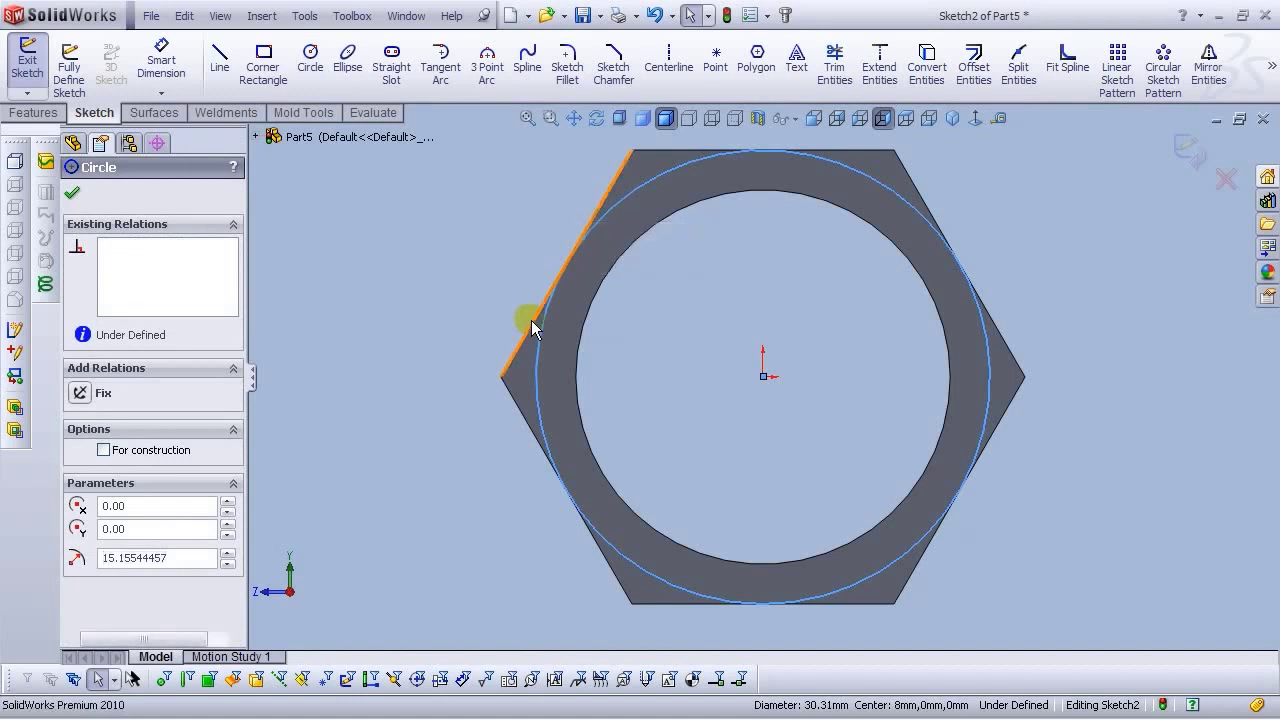
{"action": "left_click", "coordinate": [531, 320], "text": "ctrl"}
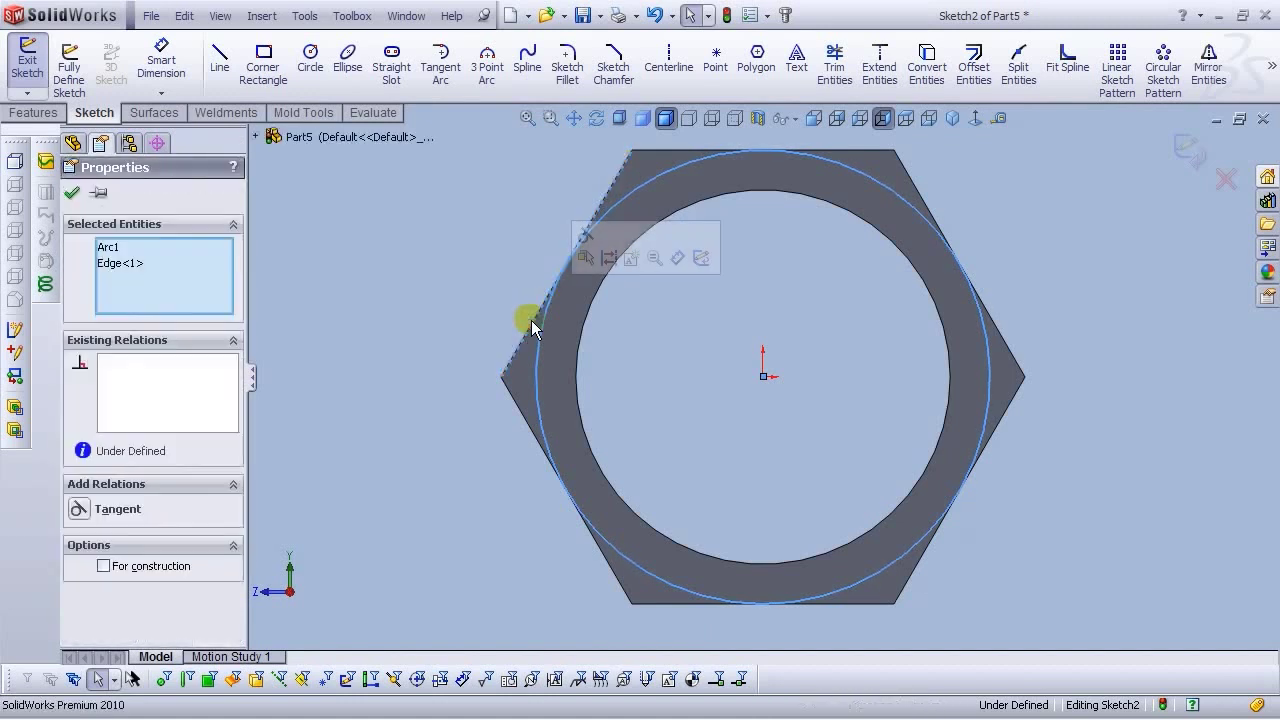
{"action": "left_click", "coordinate": [585, 240]}
{"action": "left_click", "coordinate": [441, 219]}
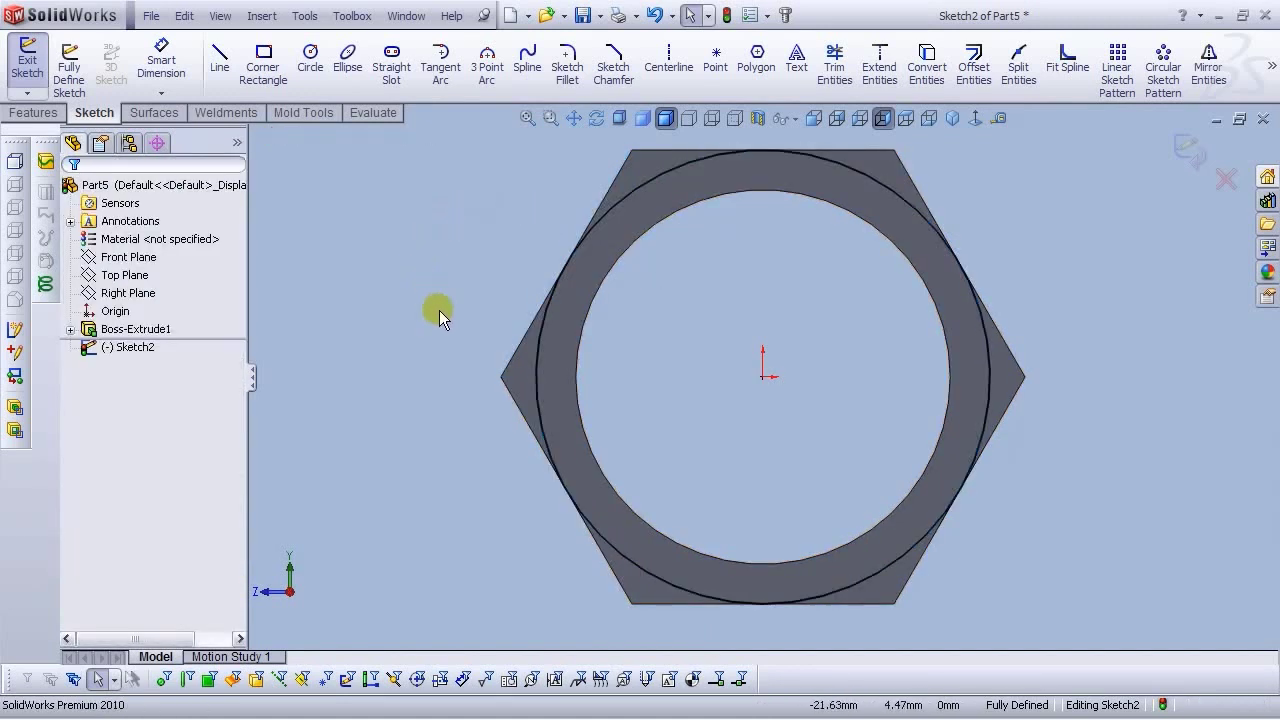
{"action": "scroll", "coordinate": [763, 330], "scroll_direction": "up", "scroll_amount": 3}
{"action": "scroll", "coordinate": [919, 335], "scroll_direction": "up", "scroll_amount": 2}
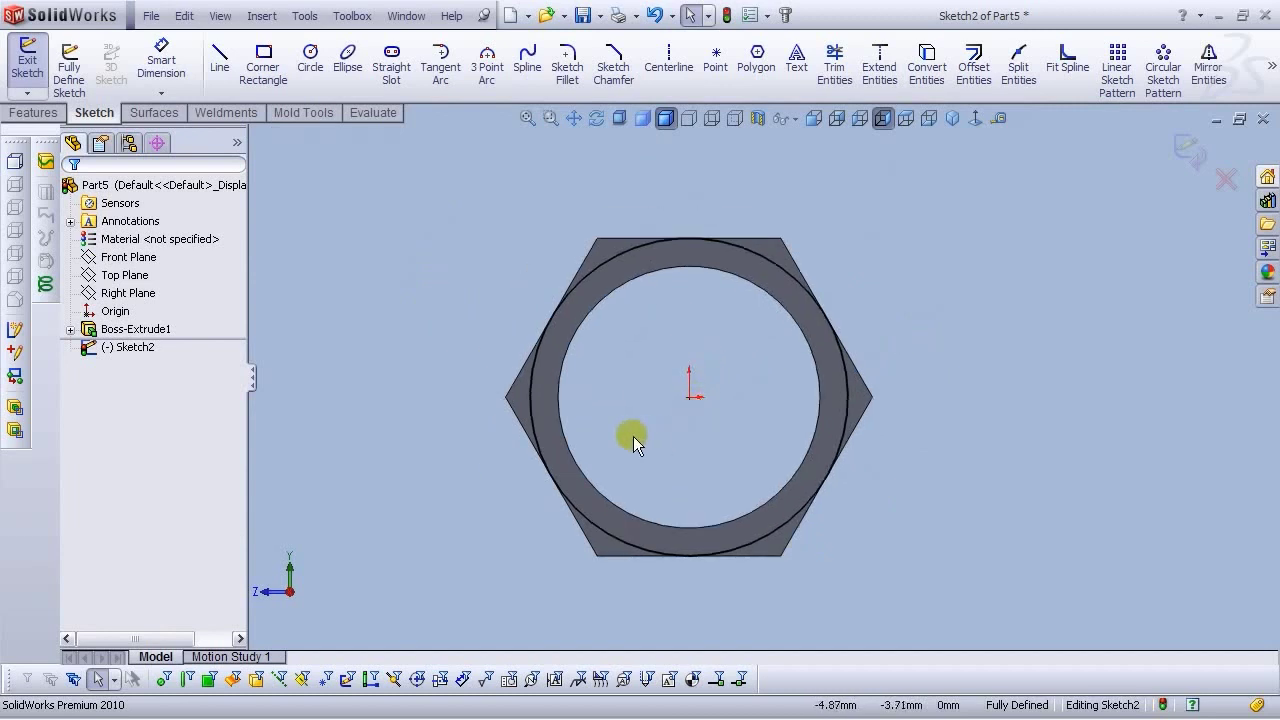
{"action": "left_click", "coordinate": [1185, 150]}
Cut away the corners outside the circle with an 8 mm blind extruded cut, side flipped, and a 60-degree inward draft
{"action": "mouse_move", "coordinate": [650, 420]}
{"action": "middle_mouse_down"}
{"action": "mouse_move", "coordinate": [686, 277]}
{"action": "mouse_move", "coordinate": [686, 297]}
{"action": "middle_mouse_up"}
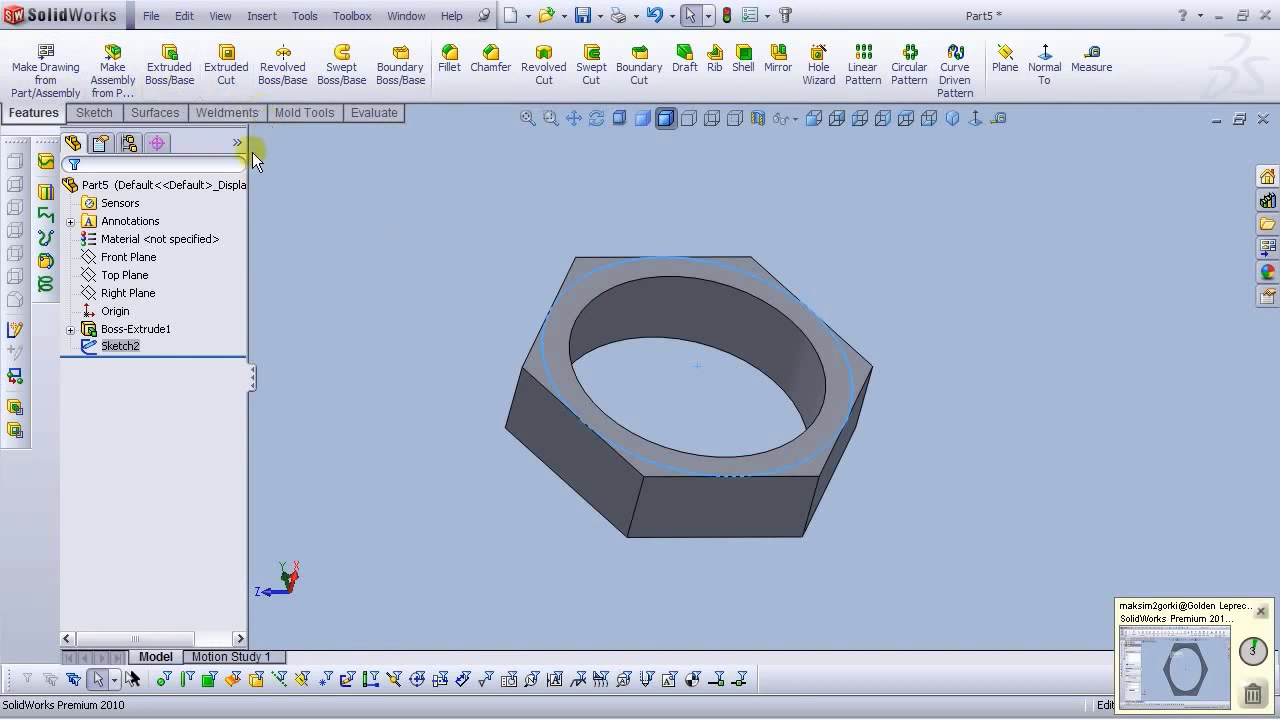
{"action": "left_click", "coordinate": [224, 60]}
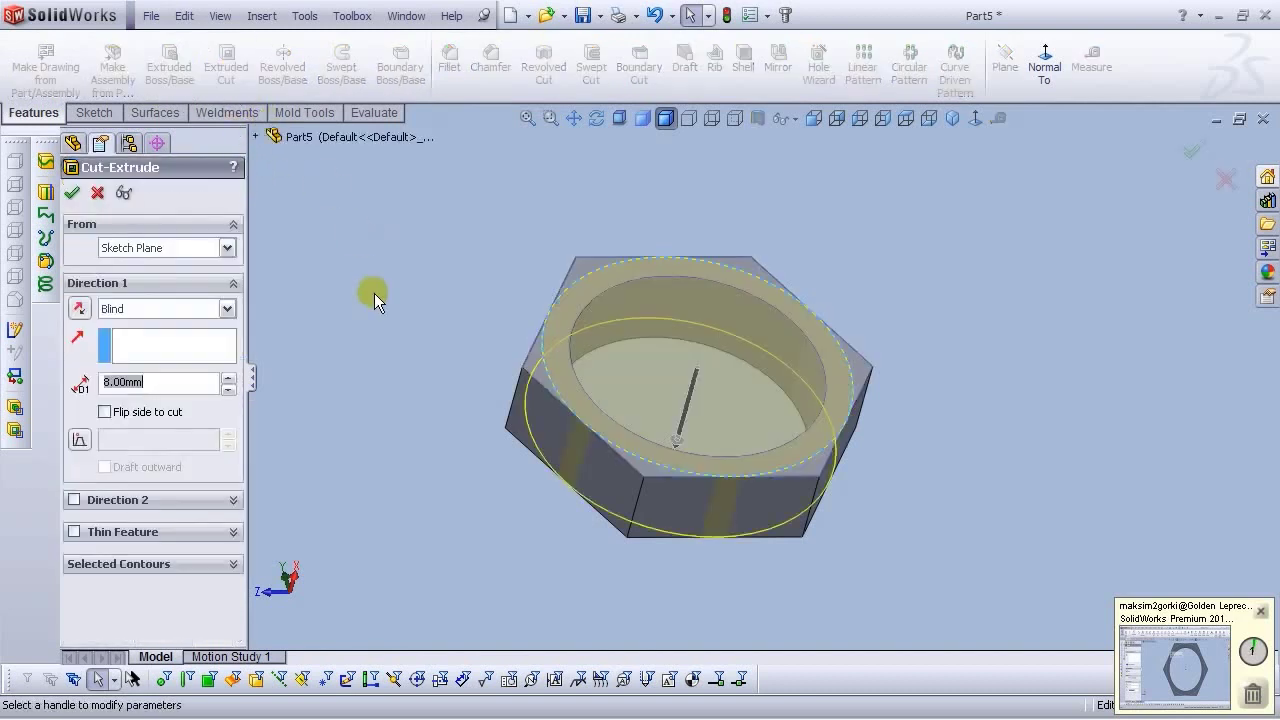
{"action": "left_click", "coordinate": [105, 412]}
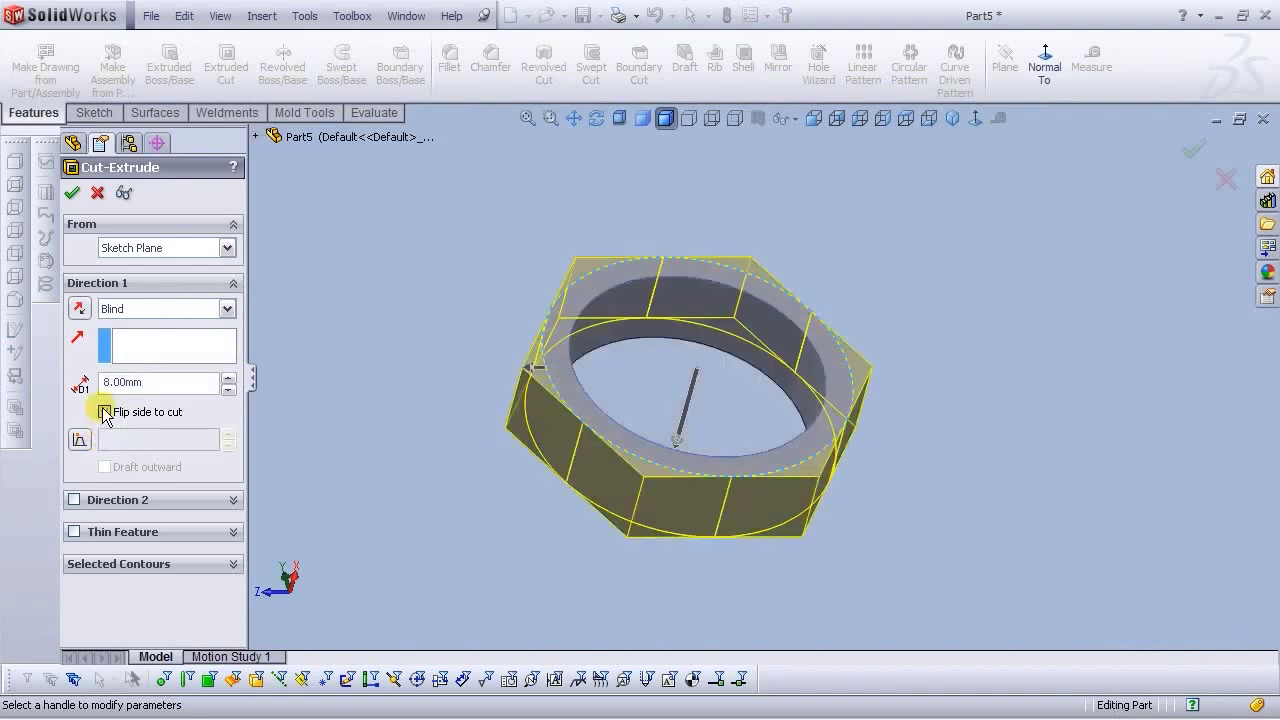
{"action": "left_click", "coordinate": [79, 439]}
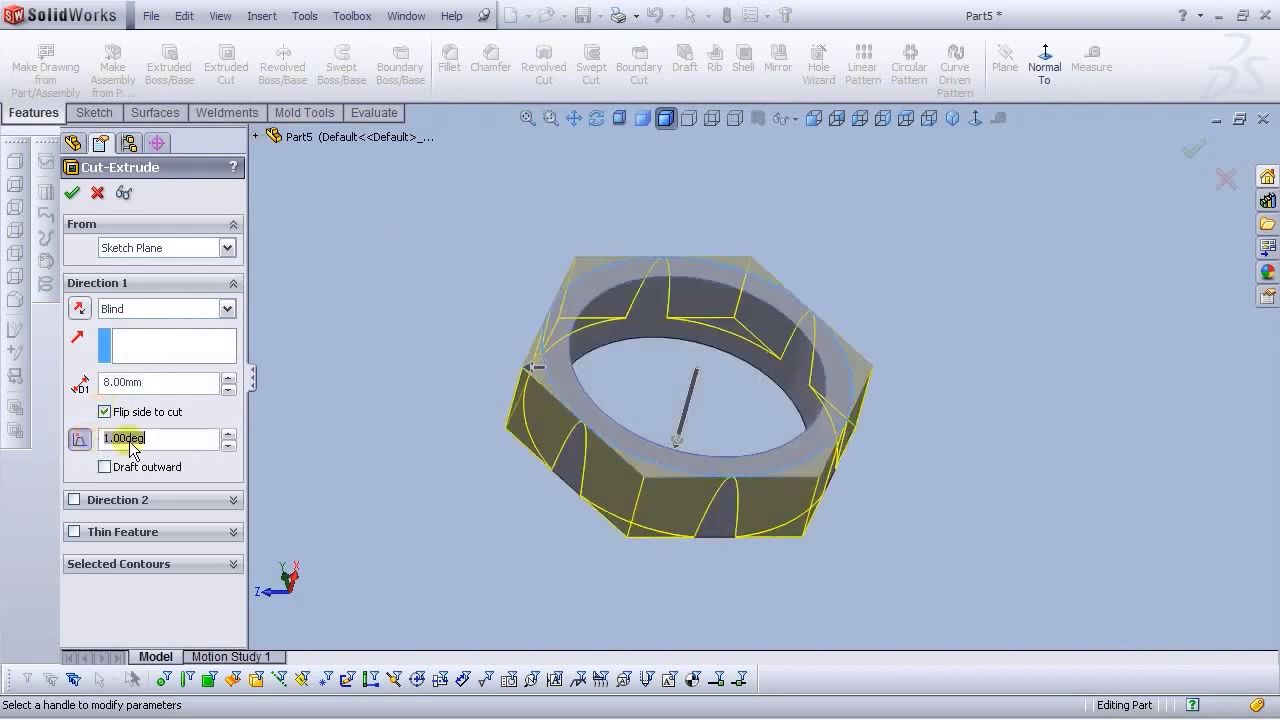
{"action": "type", "text": "60"}
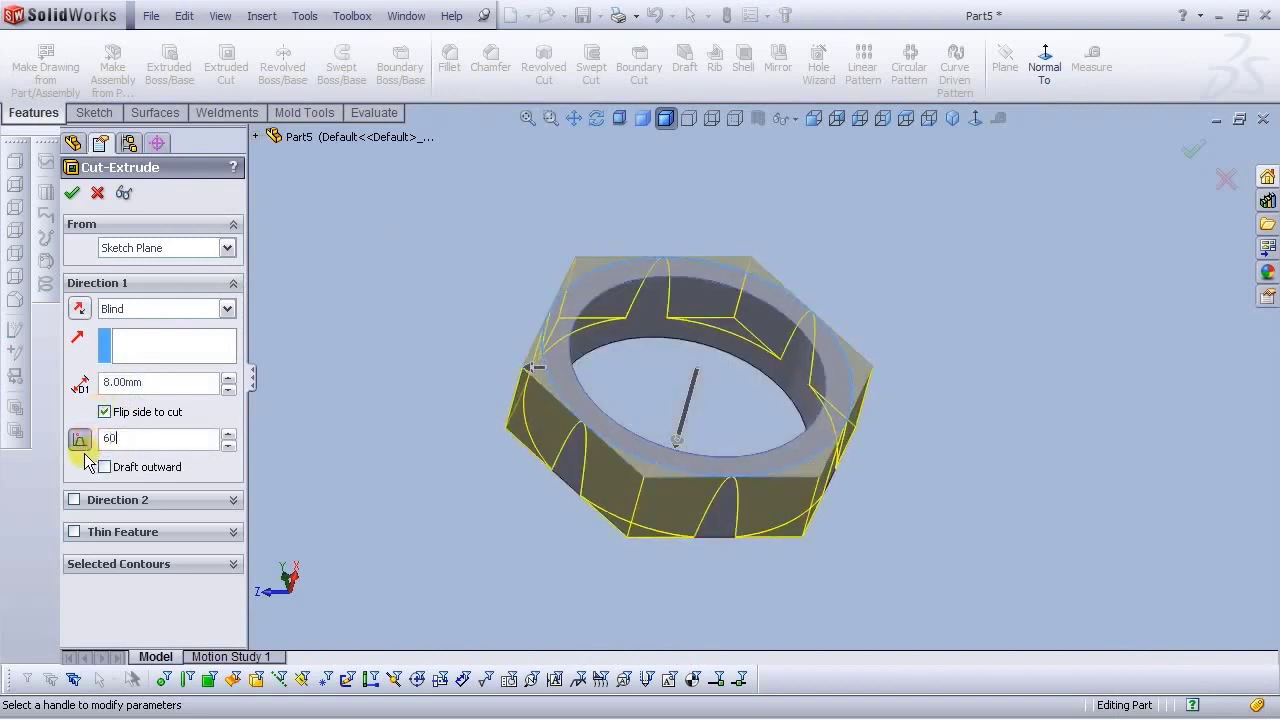
{"action": "key", "text": "Return"}
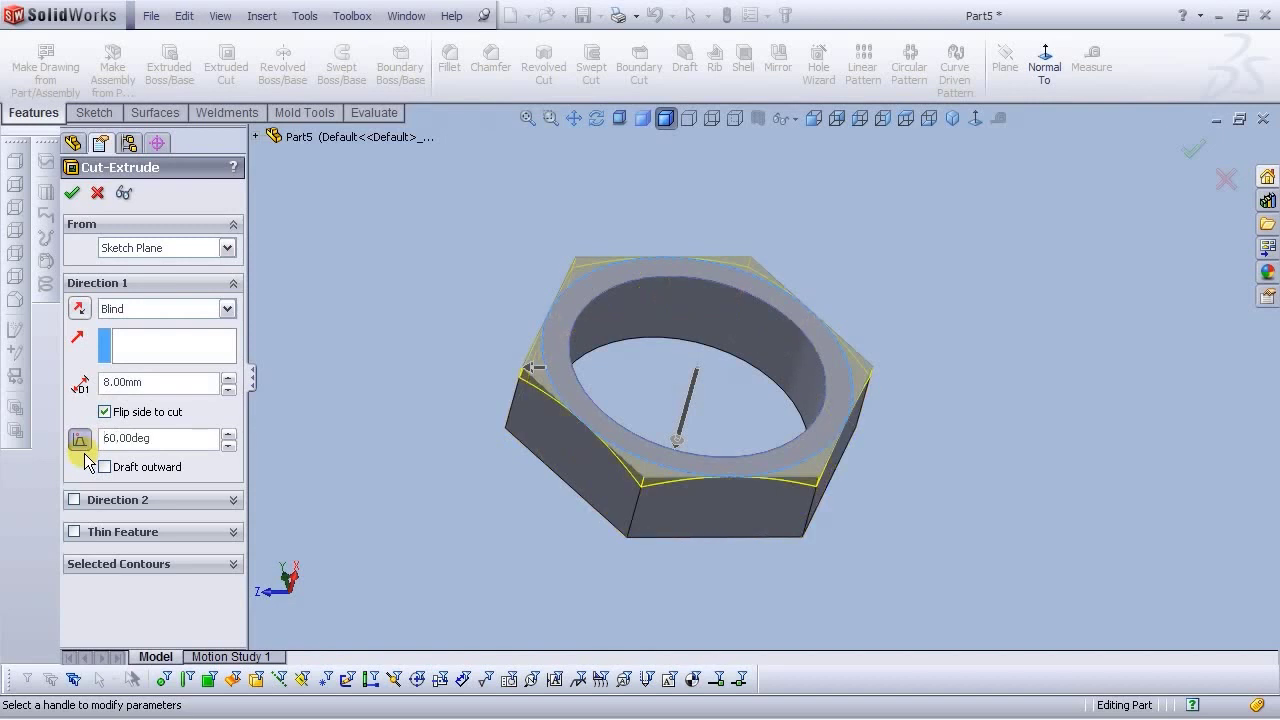
{"action": "left_click", "coordinate": [71, 192]}
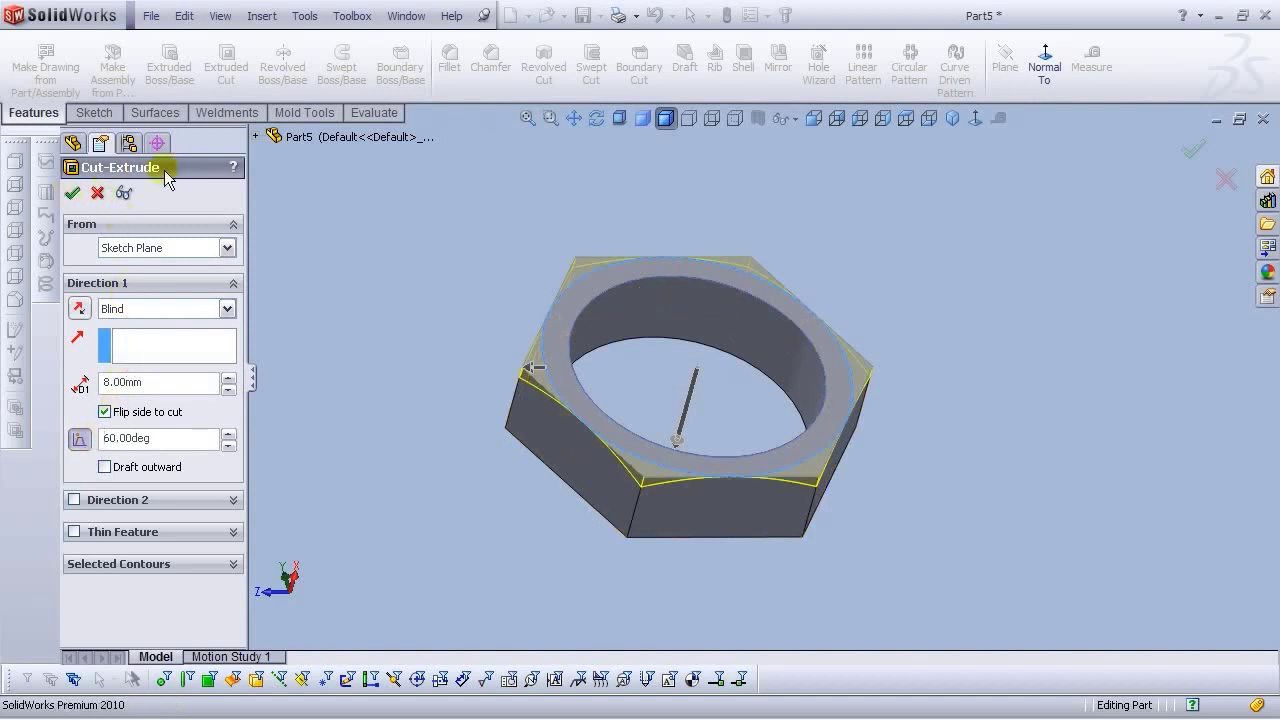
Start a sketch on the opposite hexagonal face and draw an origin-centred circle with a radius of about 14.3 mm
{"action": "middle_click_drag", "start_coordinate": [530, 485], "coordinate": [575, 300]}
{"action": "left_click", "coordinate": [553, 318]}
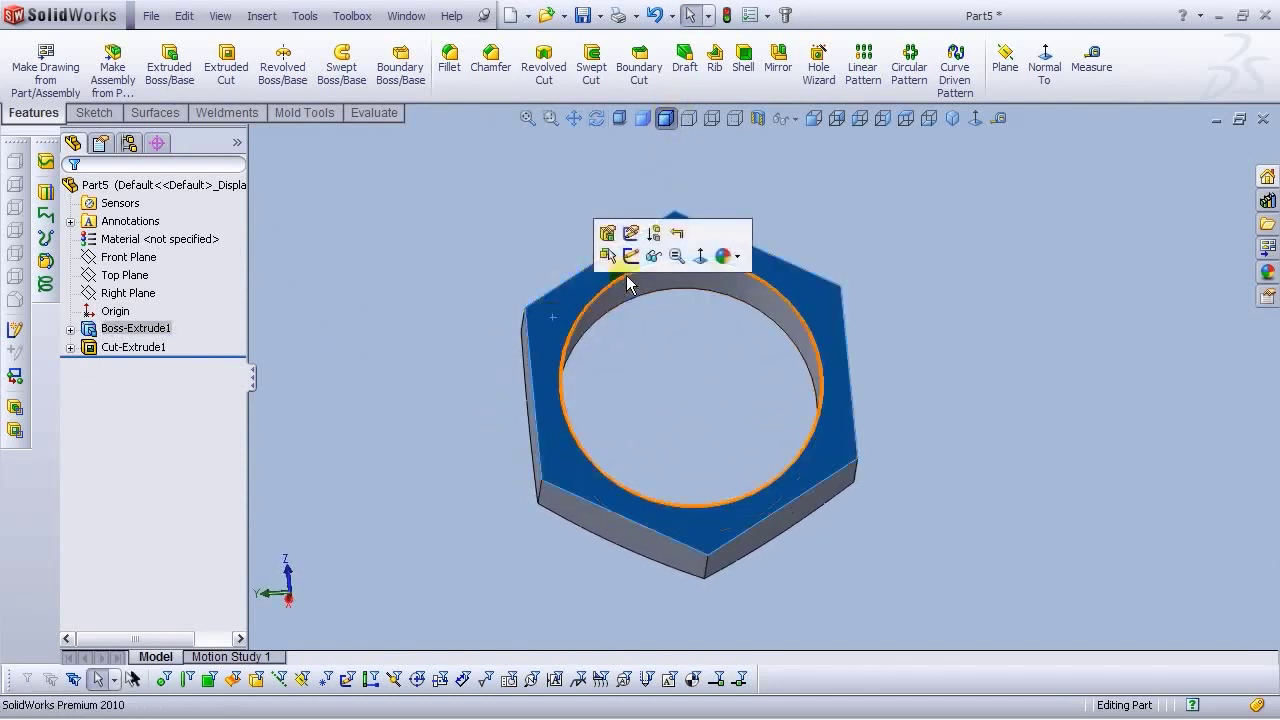
{"action": "left_click", "coordinate": [627, 256]}
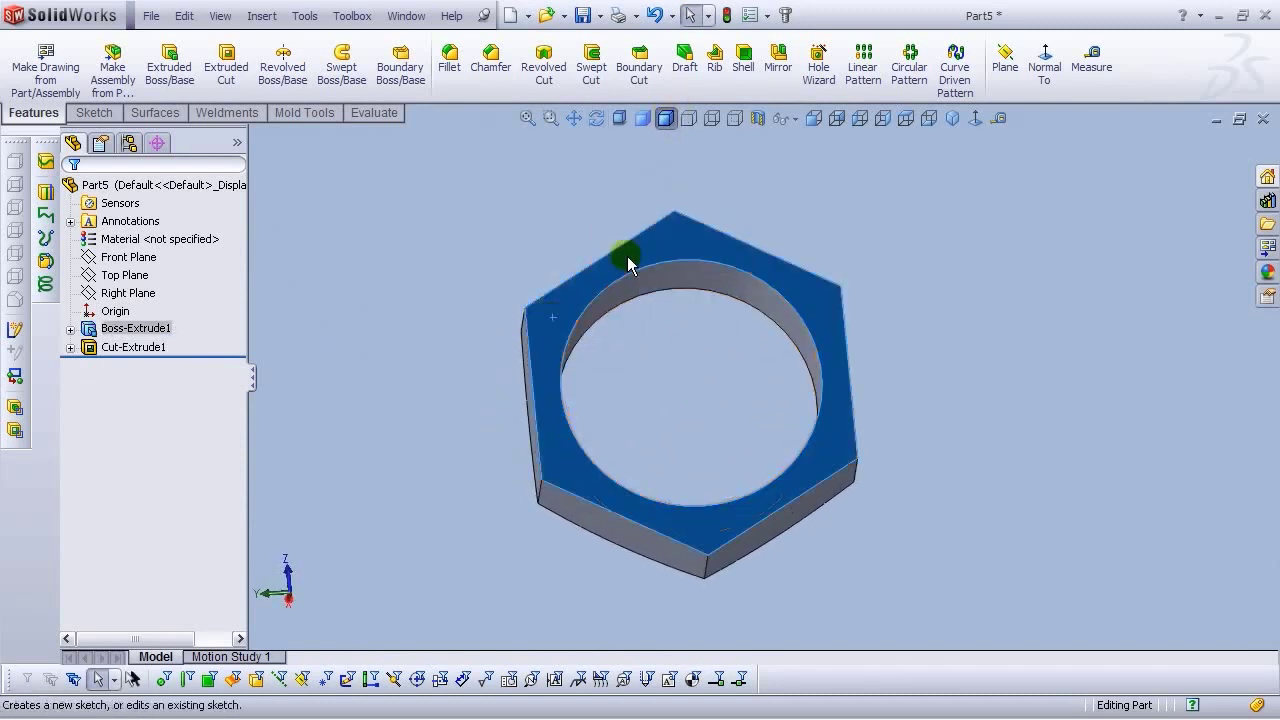
{"action": "left_click", "coordinate": [973, 119]}
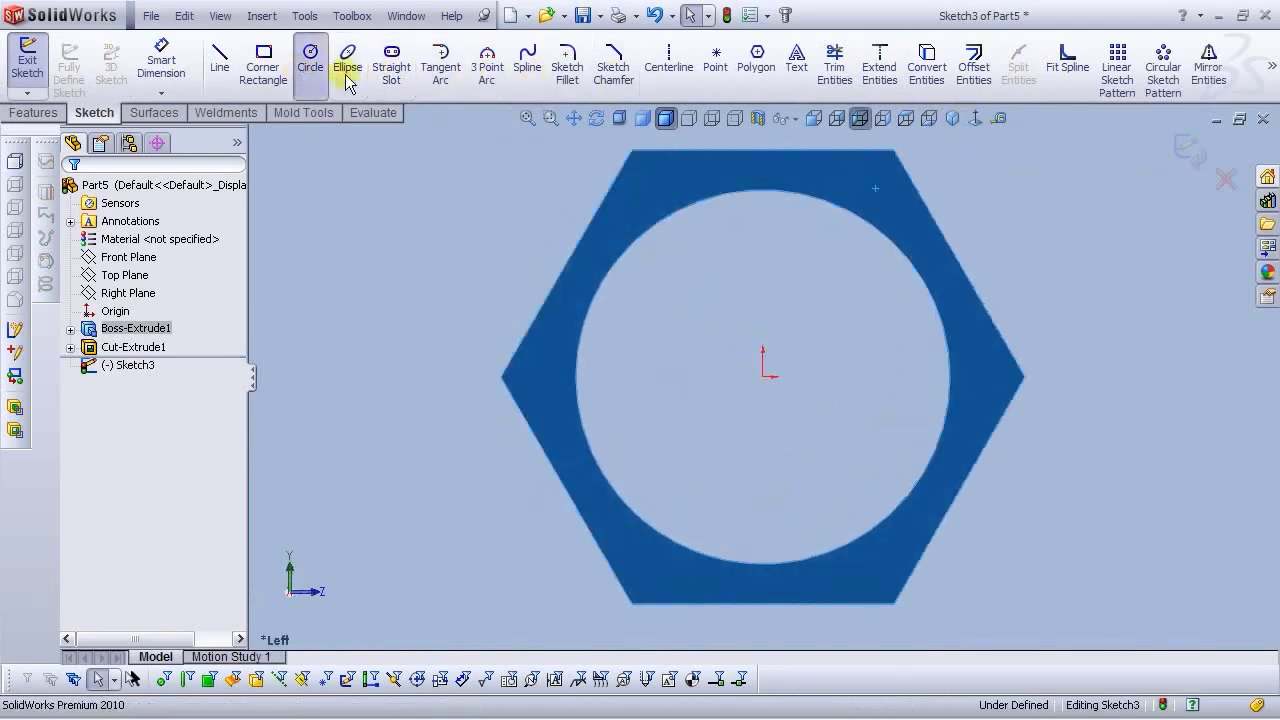
{"action": "left_click", "coordinate": [308, 62]}
{"action": "left_click", "coordinate": [765, 377]}
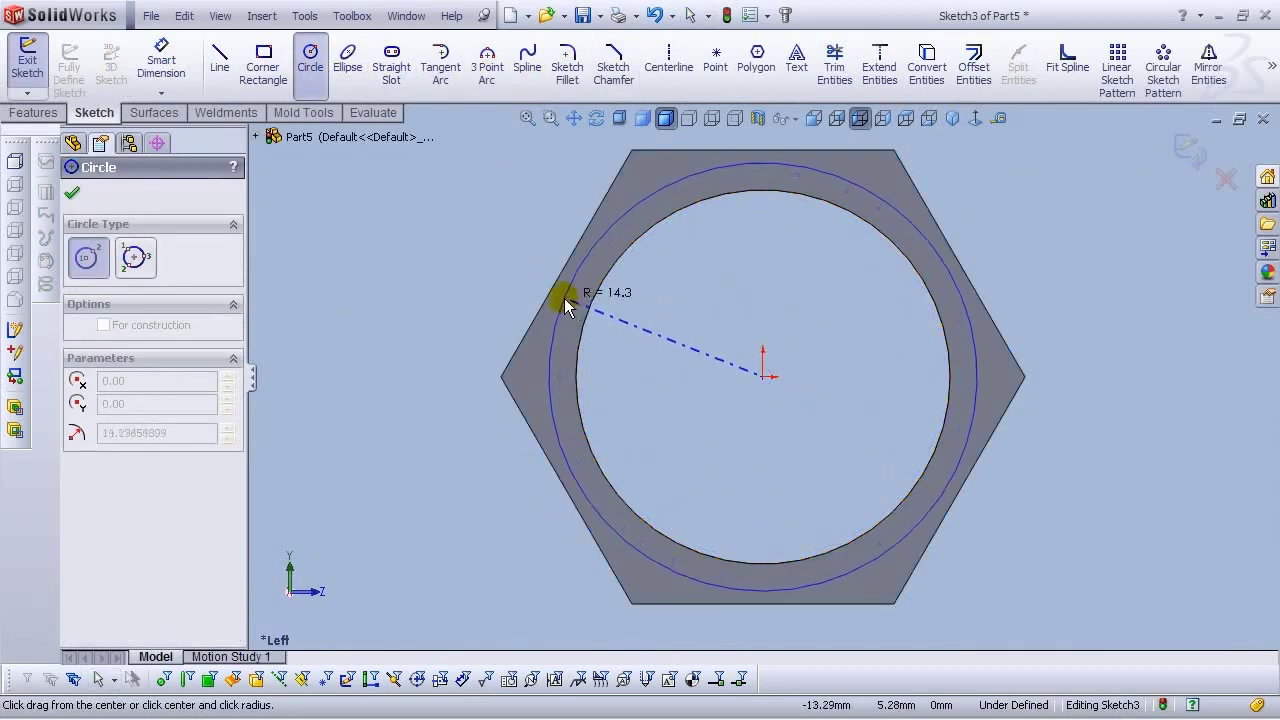
{"action": "left_click", "coordinate": [564, 298]}
{"action": "key", "text": "Escape"}
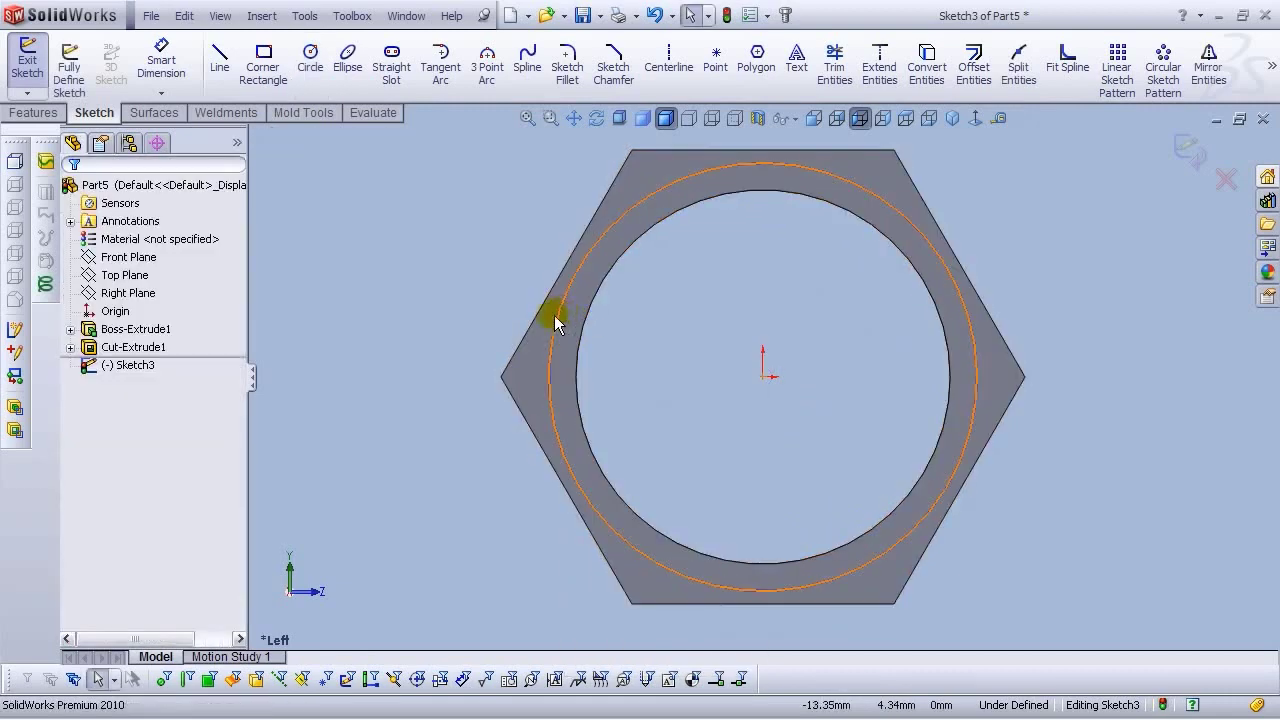
Make the circle on this second face tangent to a slanted outer edge of the hexagon
{"action": "left_click", "coordinate": [558, 312]}
{"action": "left_click", "coordinate": [539, 309], "text": "ctrl"}
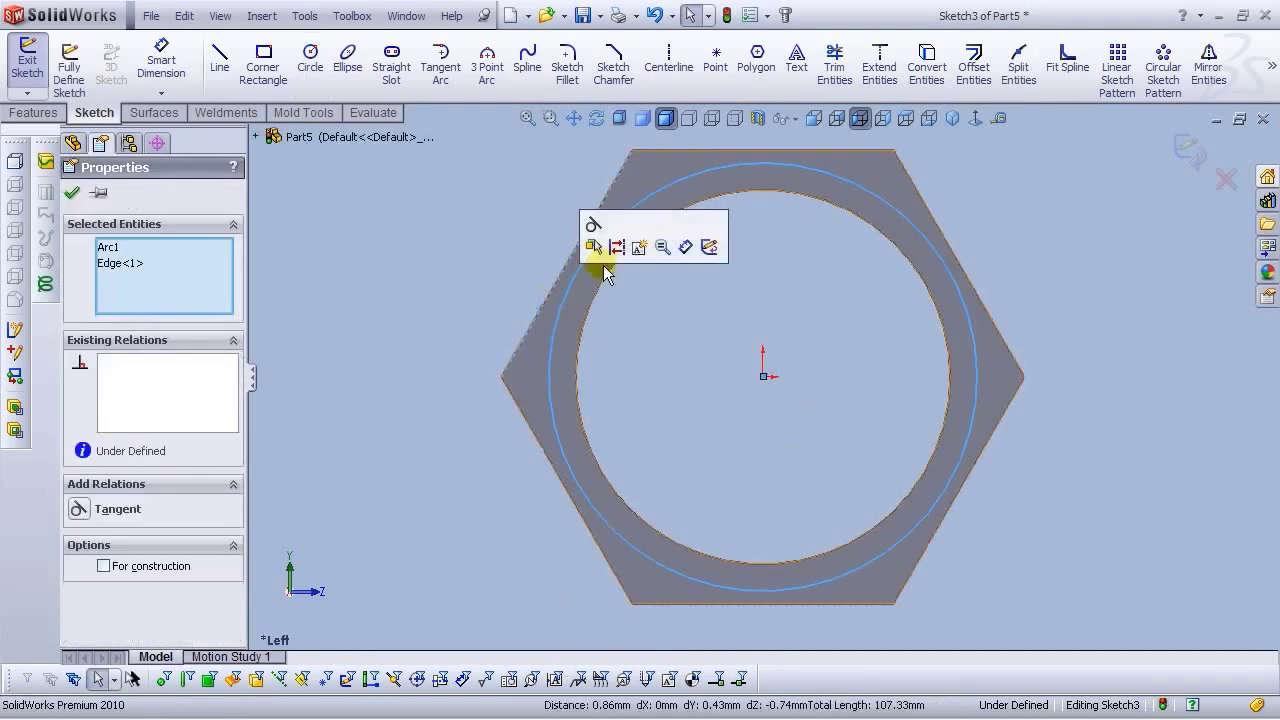
{"action": "left_click", "coordinate": [589, 227]}
{"action": "left_click", "coordinate": [469, 202]}
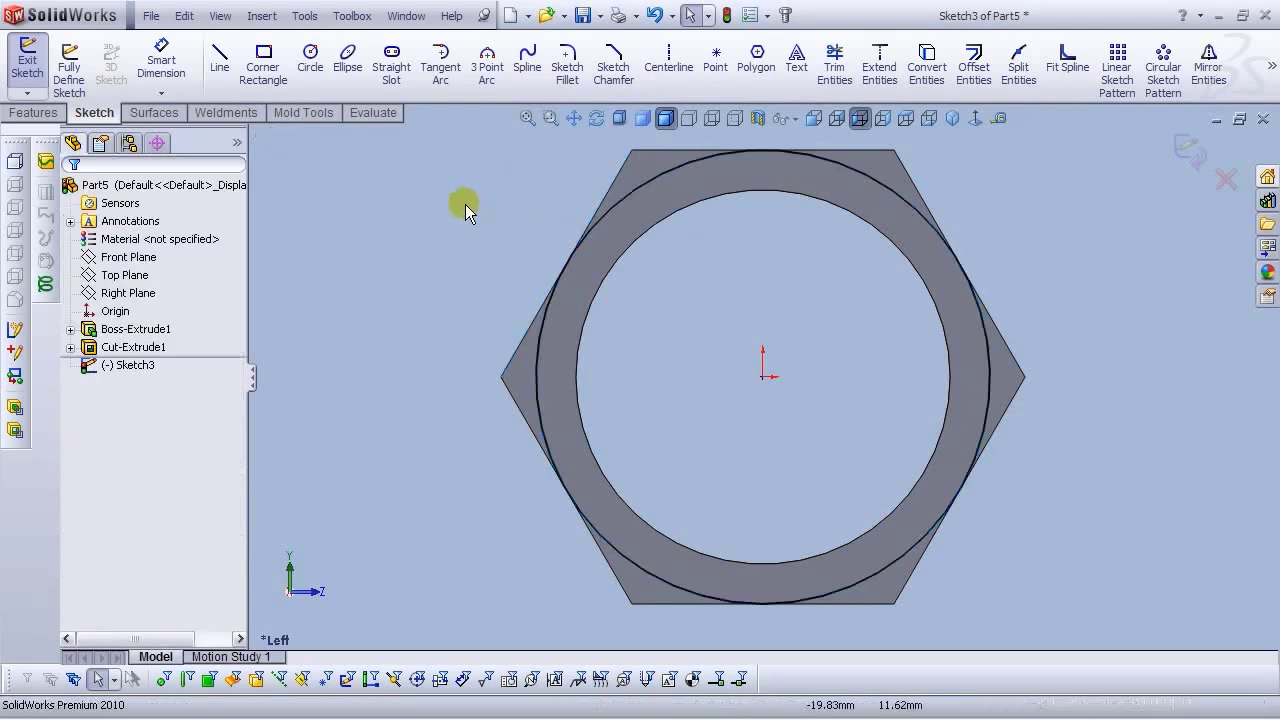
Chamfer the second face's corners with an 8 mm blind extruded cut outside the circle, side flipped, using a 60-degree draft
{"action": "left_click", "coordinate": [30, 113]}
{"action": "left_click", "coordinate": [220, 78]}
{"action": "middle_click_drag", "start_coordinate": [759, 453], "coordinate": [777, 235]}
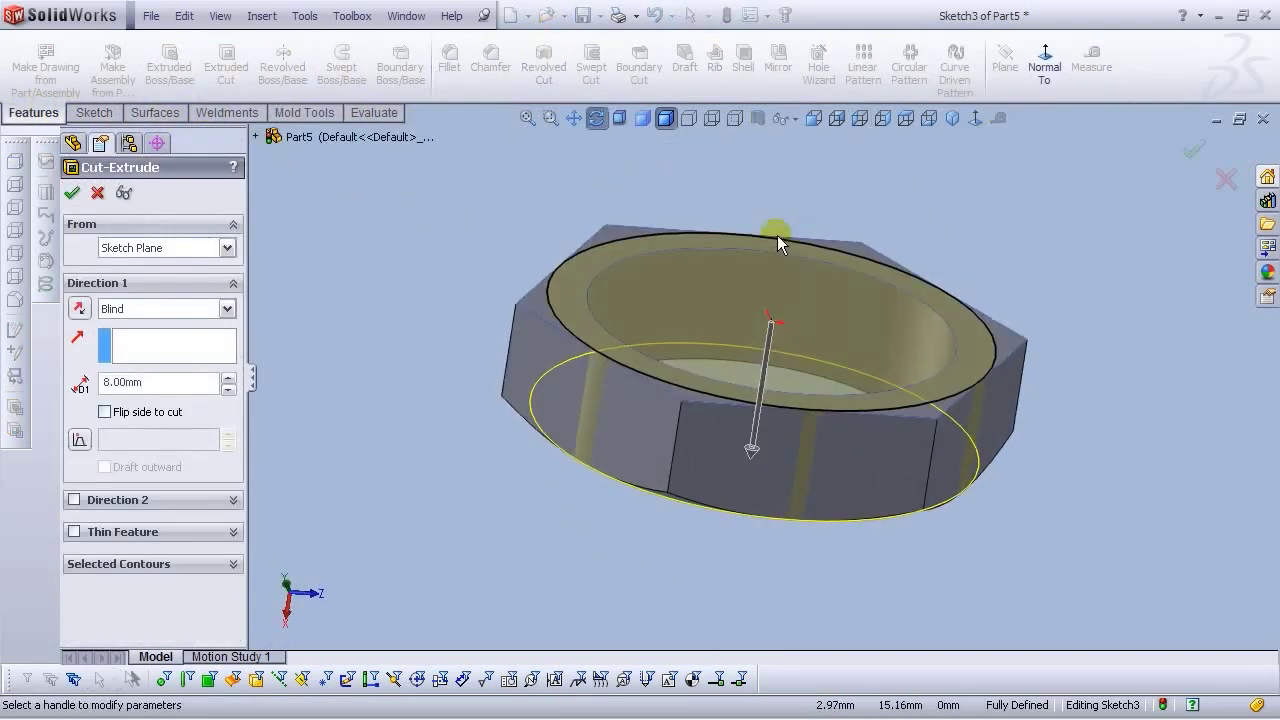
{"action": "left_click", "coordinate": [80, 436]}
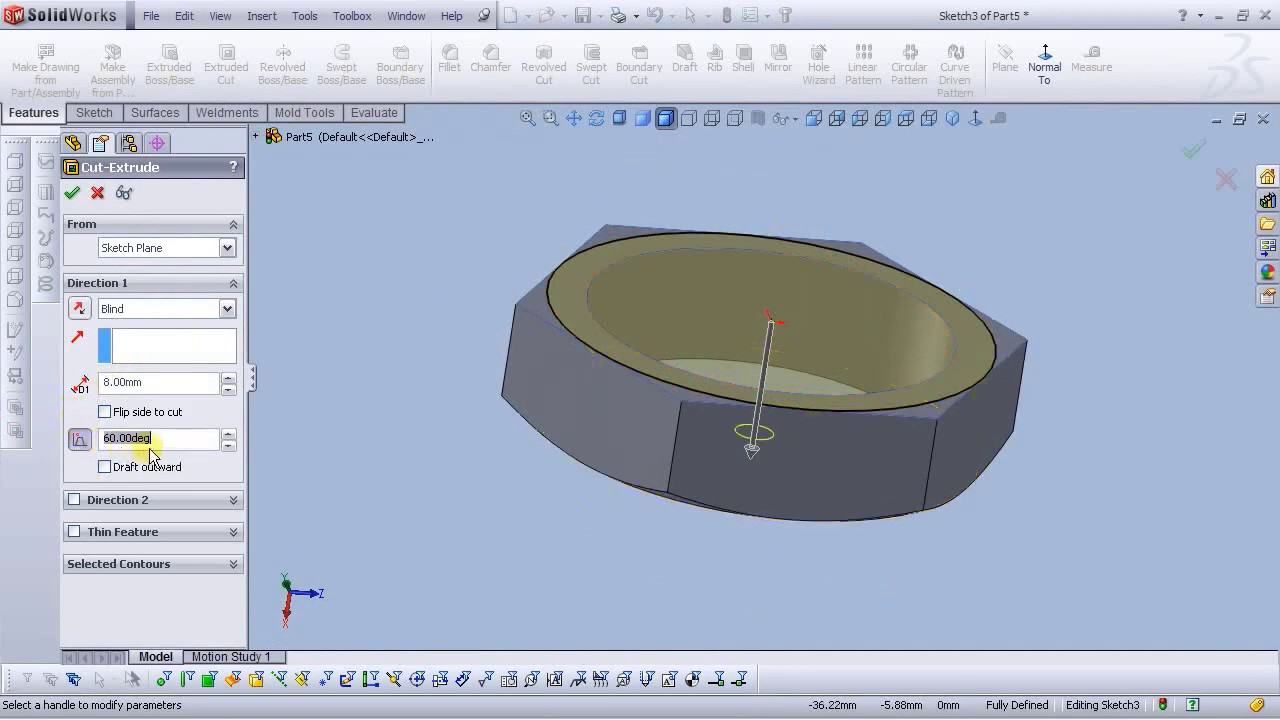
{"action": "left_click", "coordinate": [105, 412]}
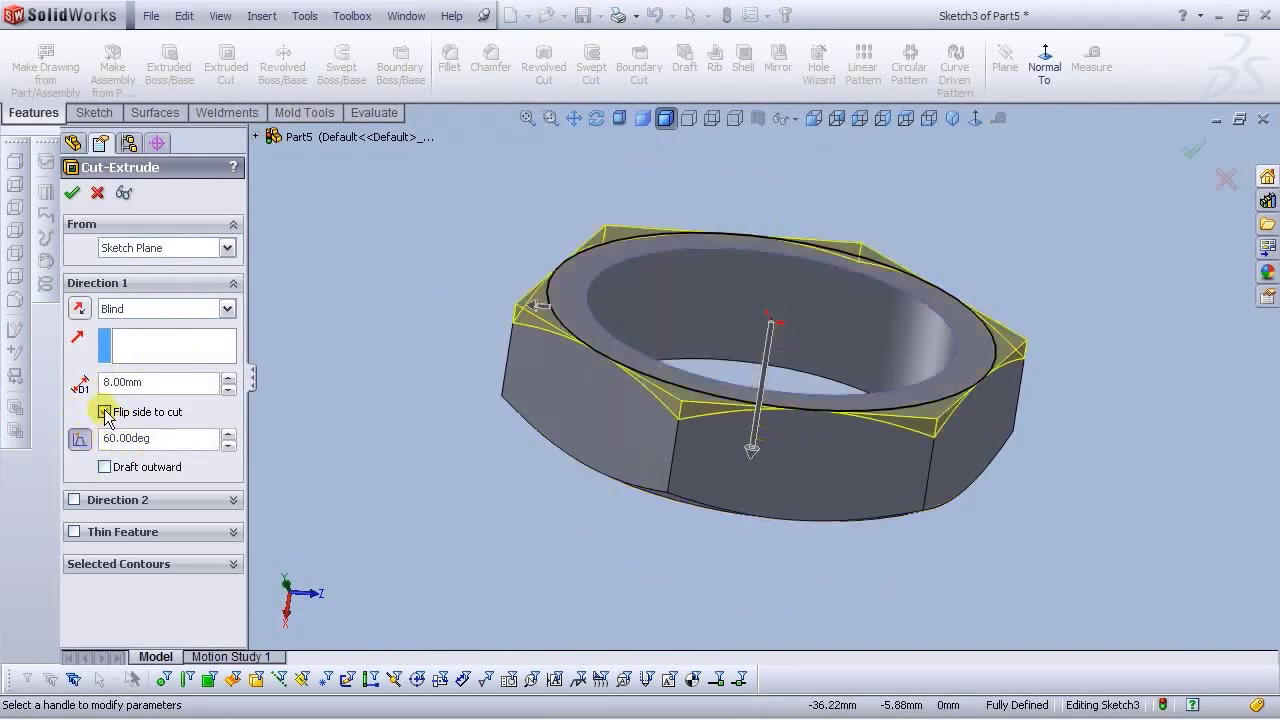
{"action": "left_click", "coordinate": [71, 192]}
{"action": "left_click", "coordinate": [327, 366]}
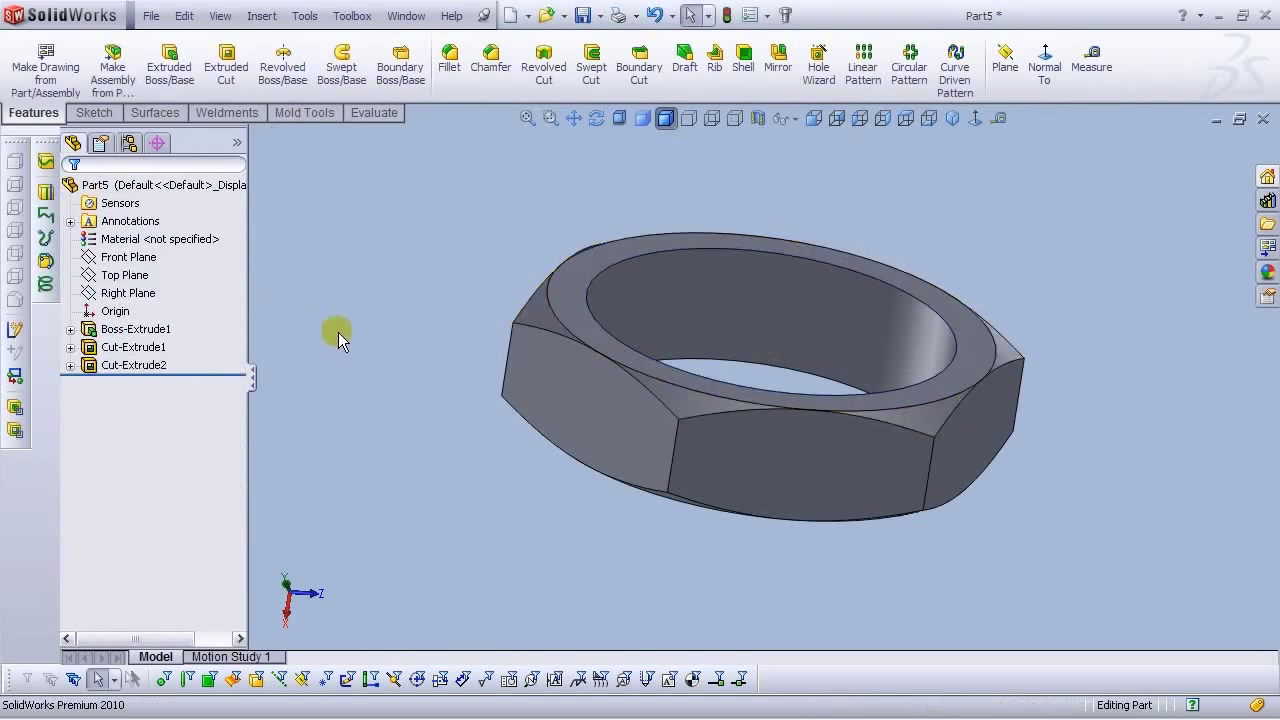
Save the part as lock-nut in the Smoker folder
{"action": "middle_click_drag", "start_coordinate": [817, 363], "coordinate": [929, 195]}
{"action": "left_click", "coordinate": [952, 118]}
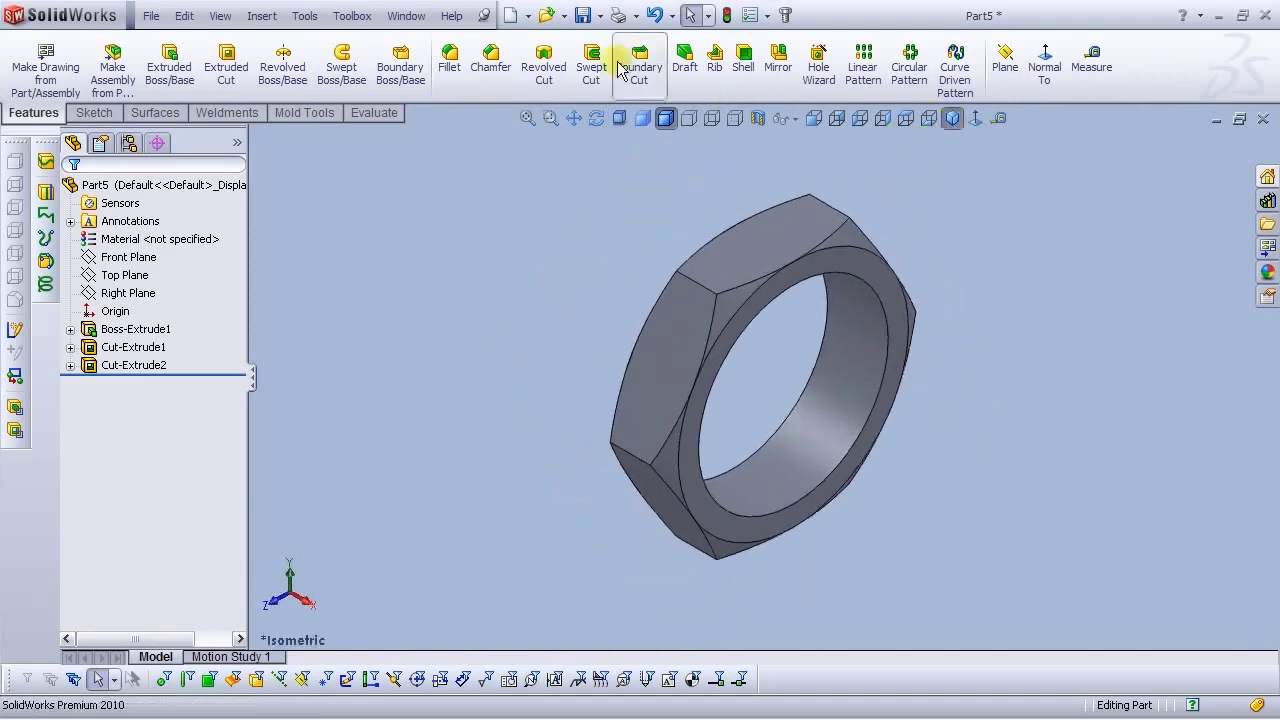
{"action": "left_click", "coordinate": [151, 15]}
{"action": "left_click", "coordinate": [172, 178]}
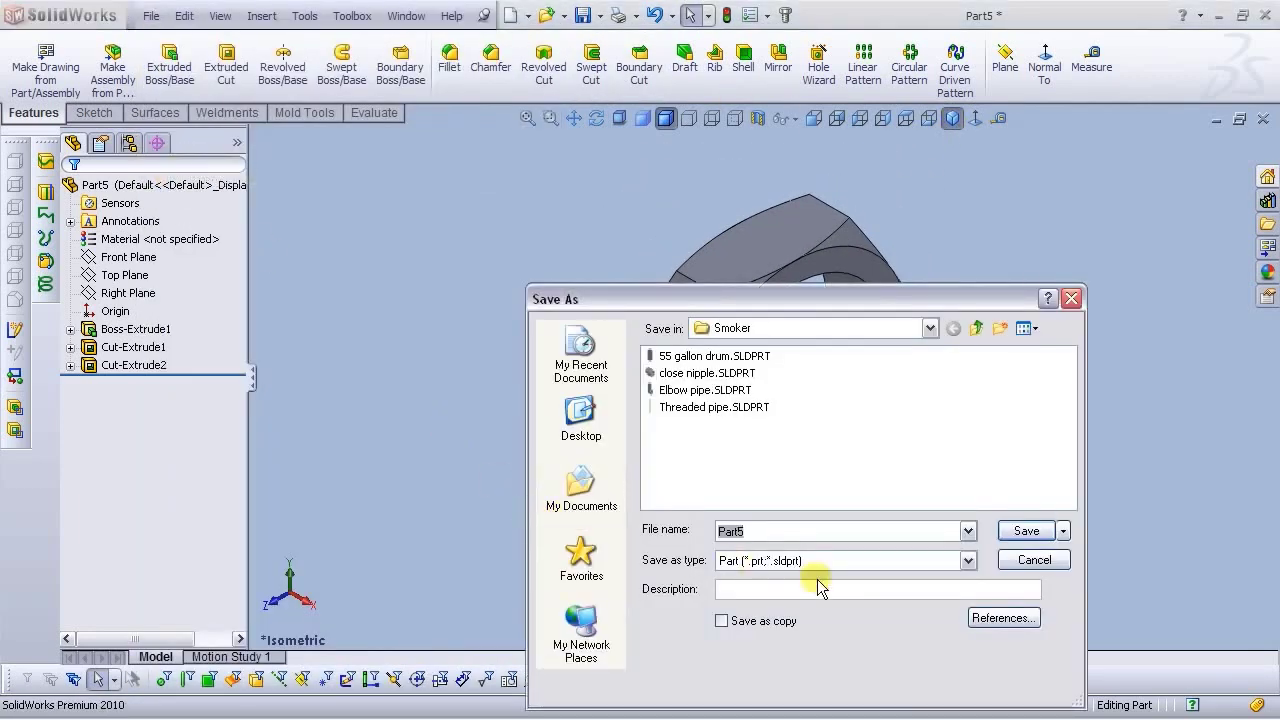
{"action": "type", "text": "lock-nut"}
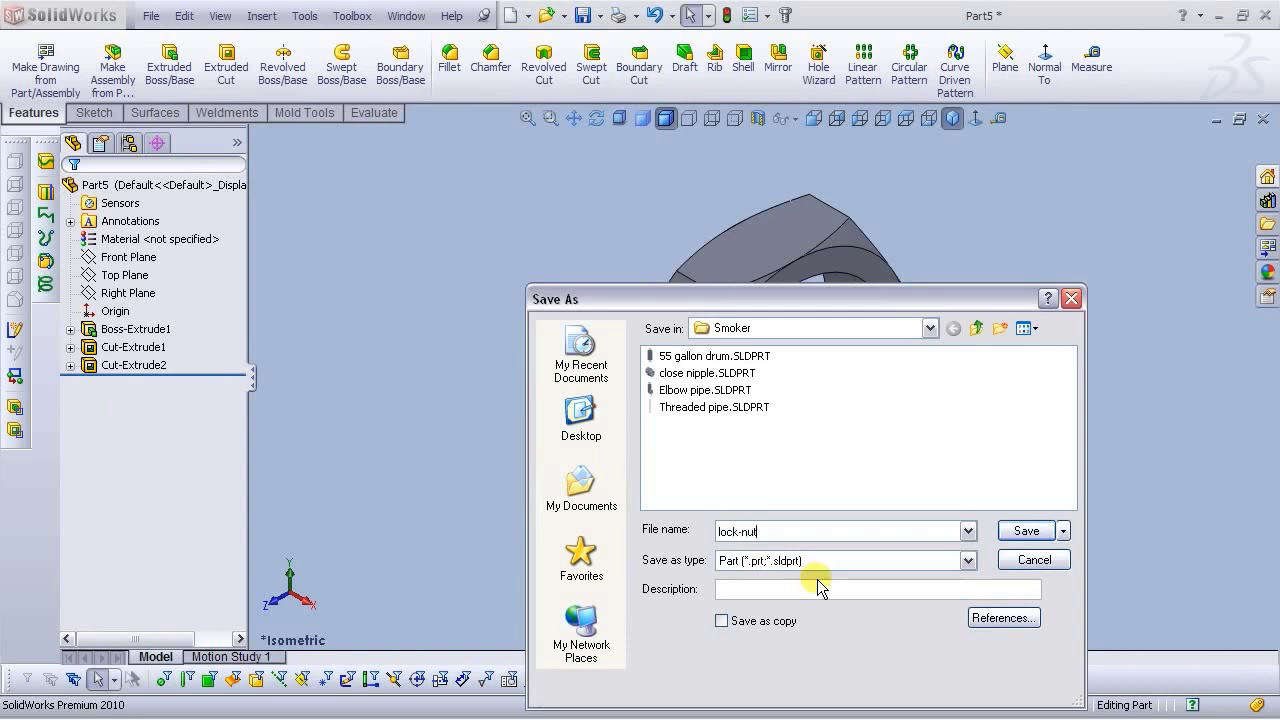
{"action": "left_click", "coordinate": [1028, 532]}
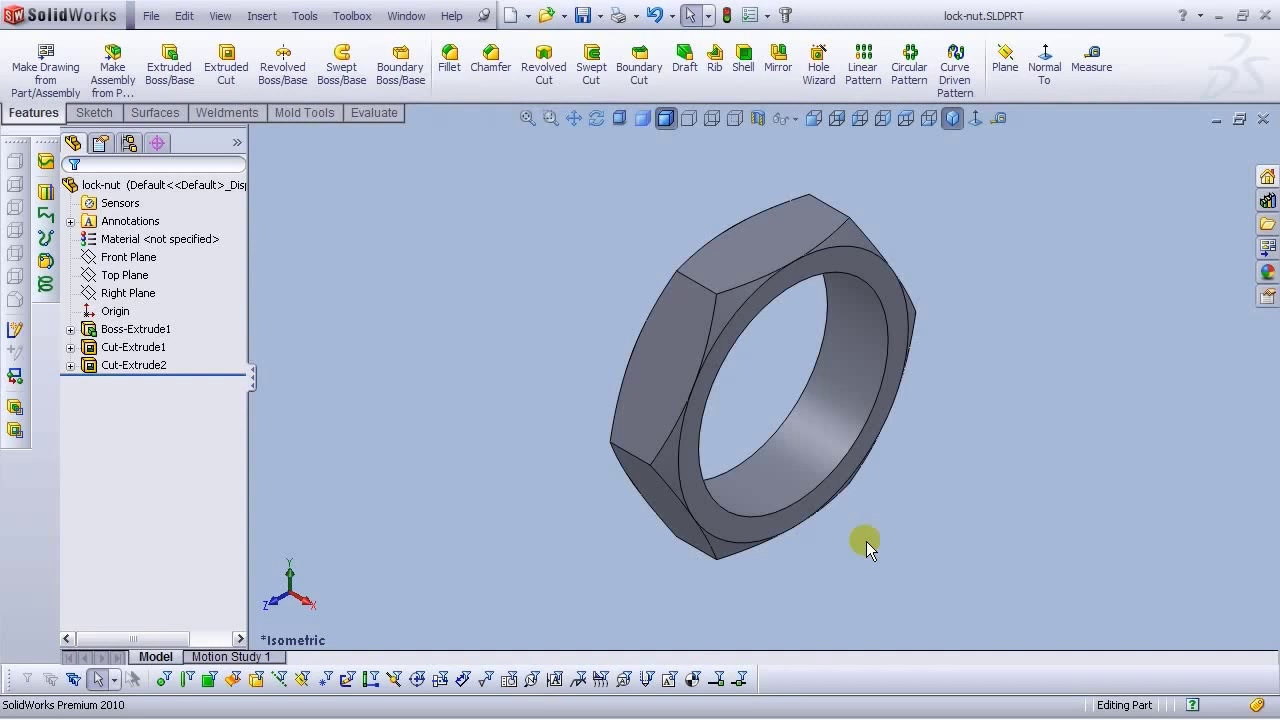
Create a new part document and start a sketch on the Top Plane
{"action": "left_click", "coordinate": [513, 15]}
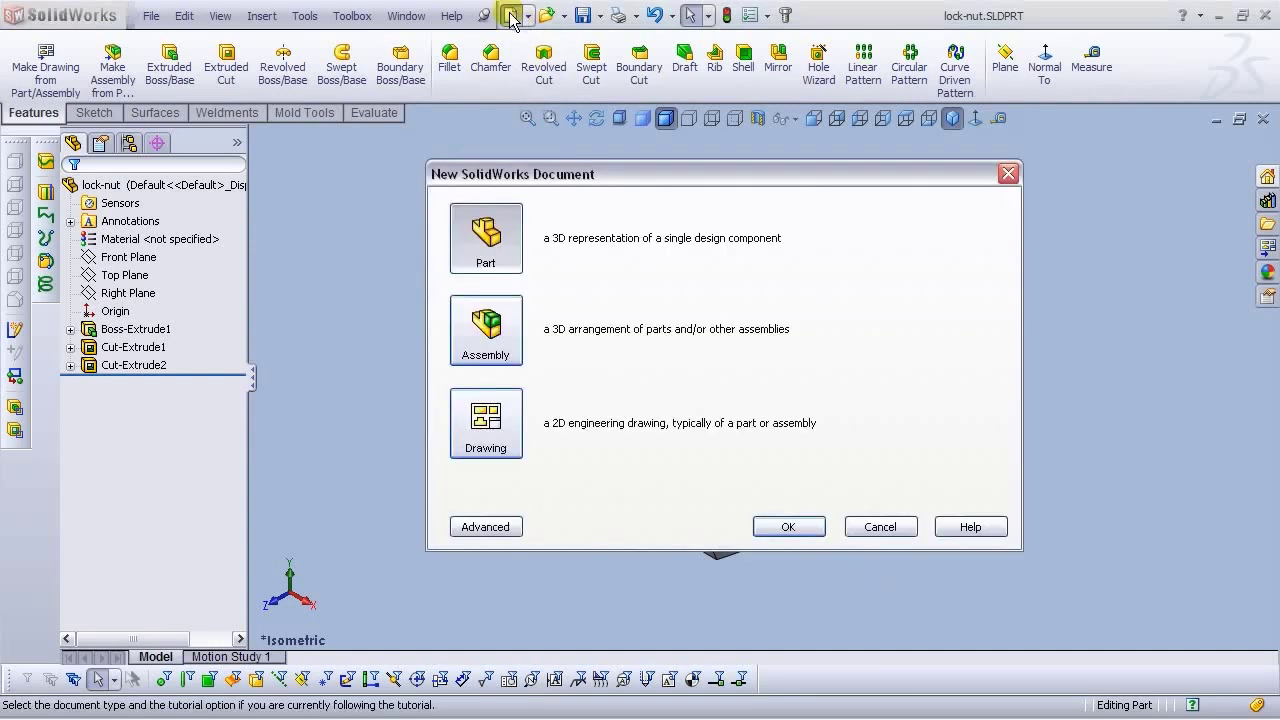
{"action": "left_click", "coordinate": [788, 524]}
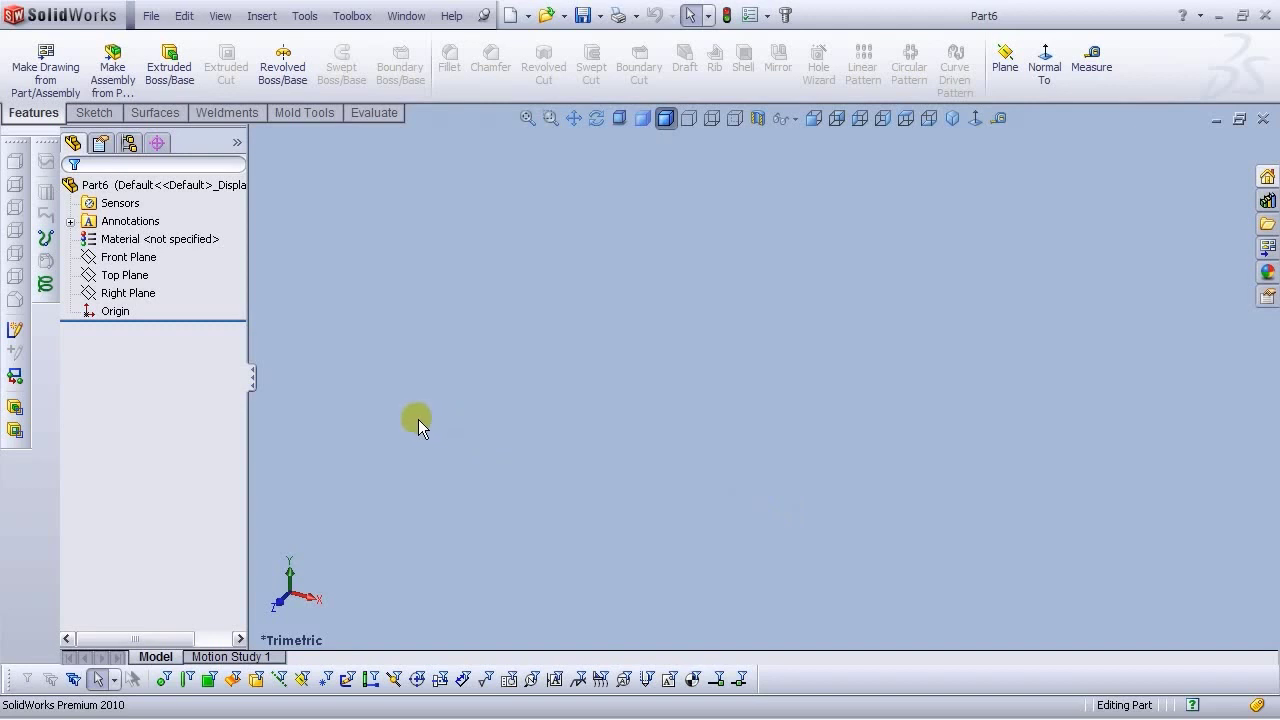
{"action": "left_click", "coordinate": [127, 274]}
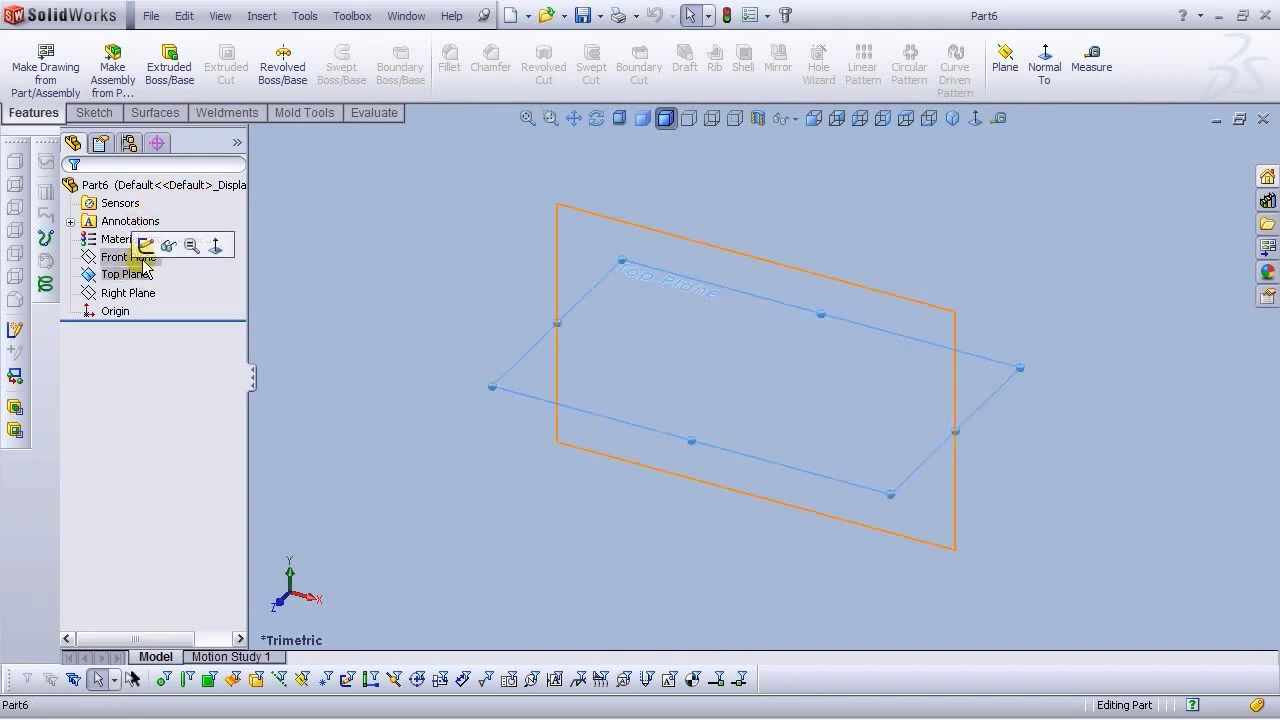
{"action": "left_click", "coordinate": [145, 247]}
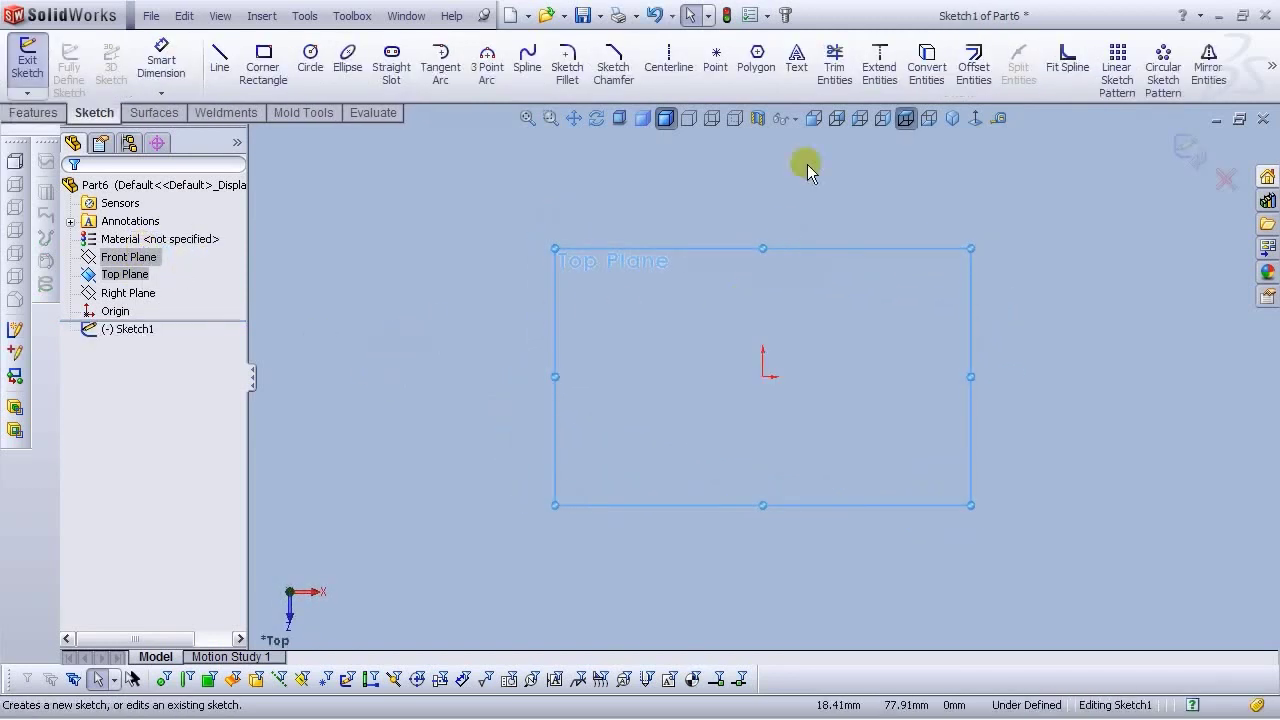
Draw a vertical centerline upward from the origin
{"action": "left_click", "coordinate": [665, 68]}
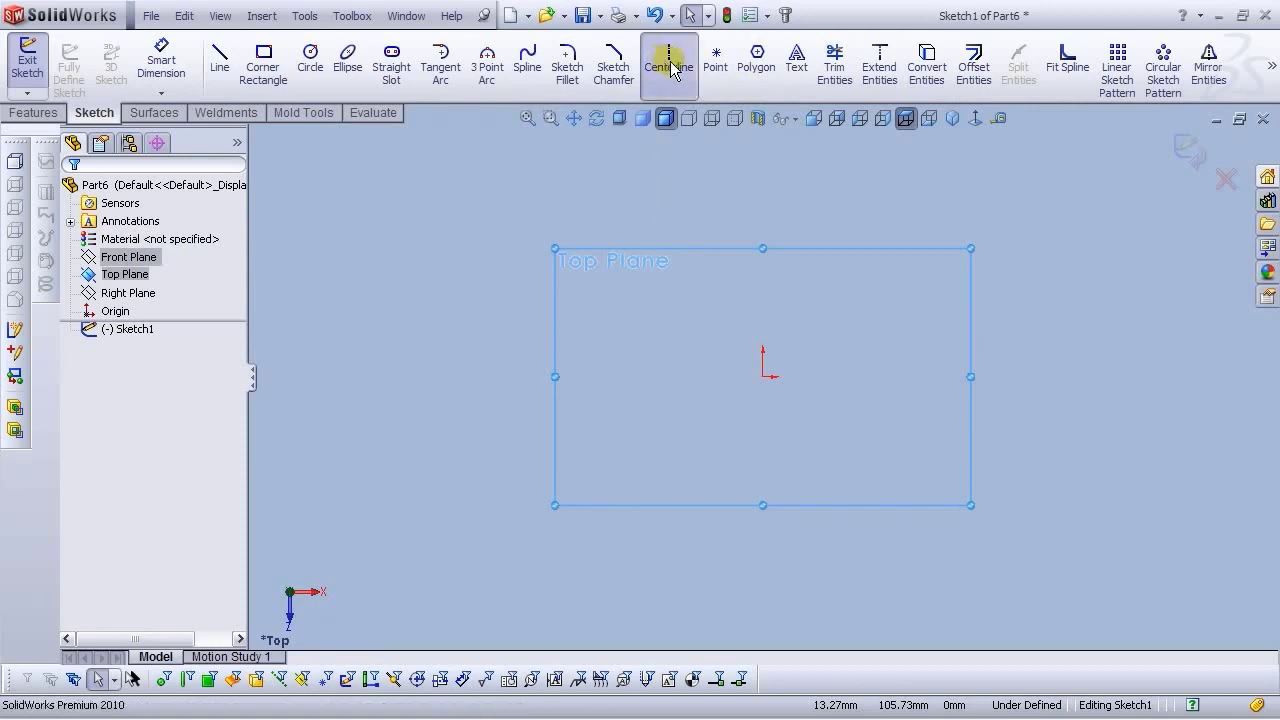
{"action": "left_click", "coordinate": [763, 378]}
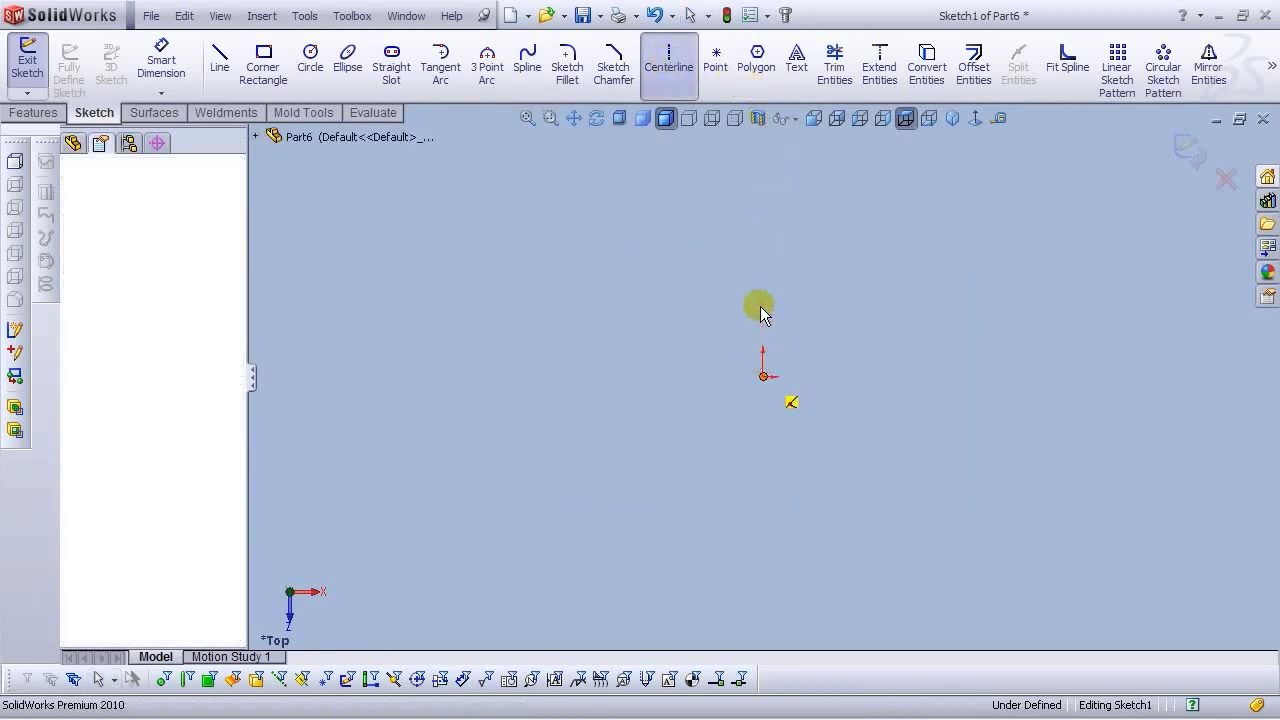
{"action": "left_click", "coordinate": [765, 231]}
{"action": "right_click", "coordinate": [765, 231]}
{"action": "left_click", "coordinate": [786, 244]}
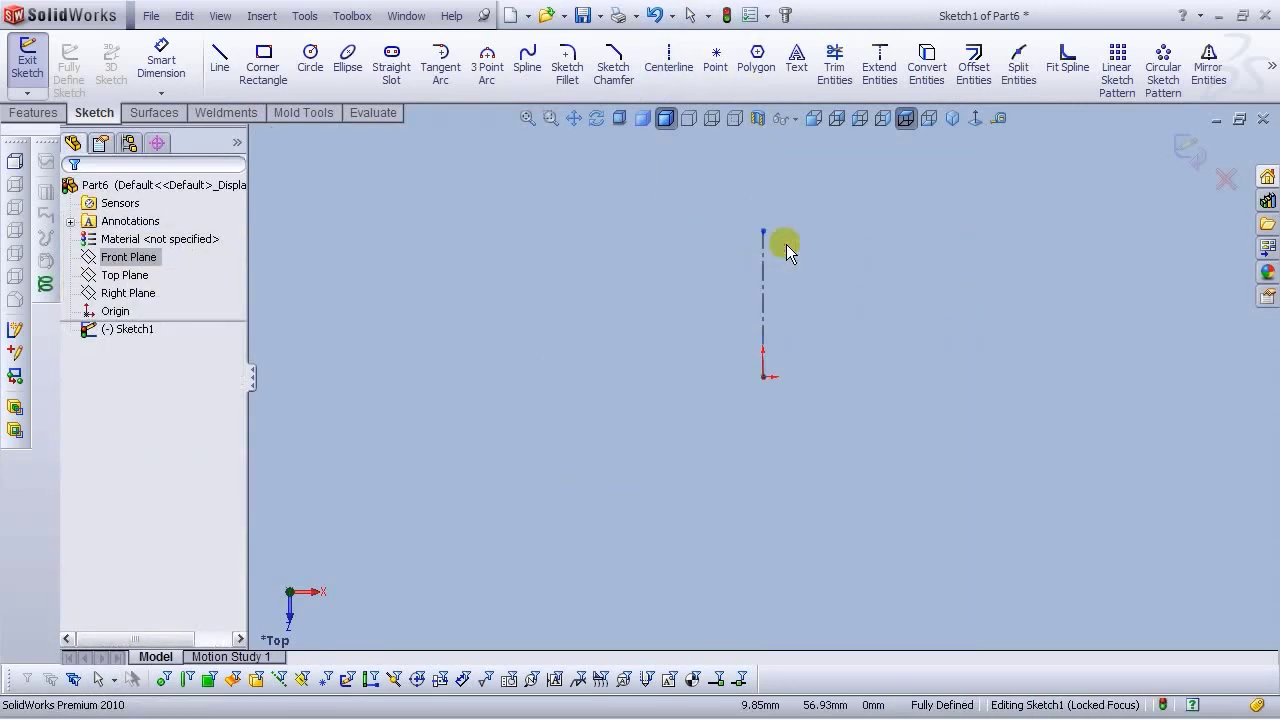
Sketch a circle about 19 mm in diameter, centred about 60 mm left of the origin and level with it
{"action": "left_click", "coordinate": [312, 70]}
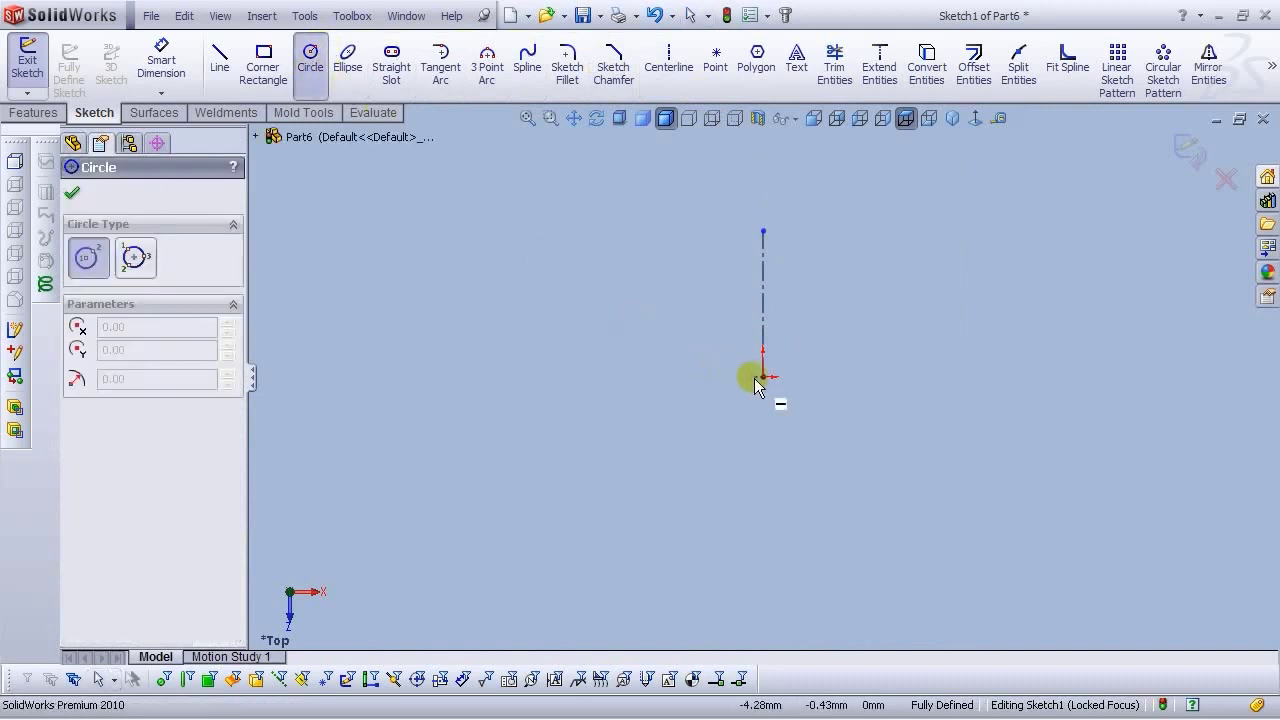
{"action": "left_click_drag", "start_coordinate": [623, 382], "coordinate": [601, 383]}
{"action": "right_click", "coordinate": [601, 383]}
{"action": "left_click", "coordinate": [628, 352]}
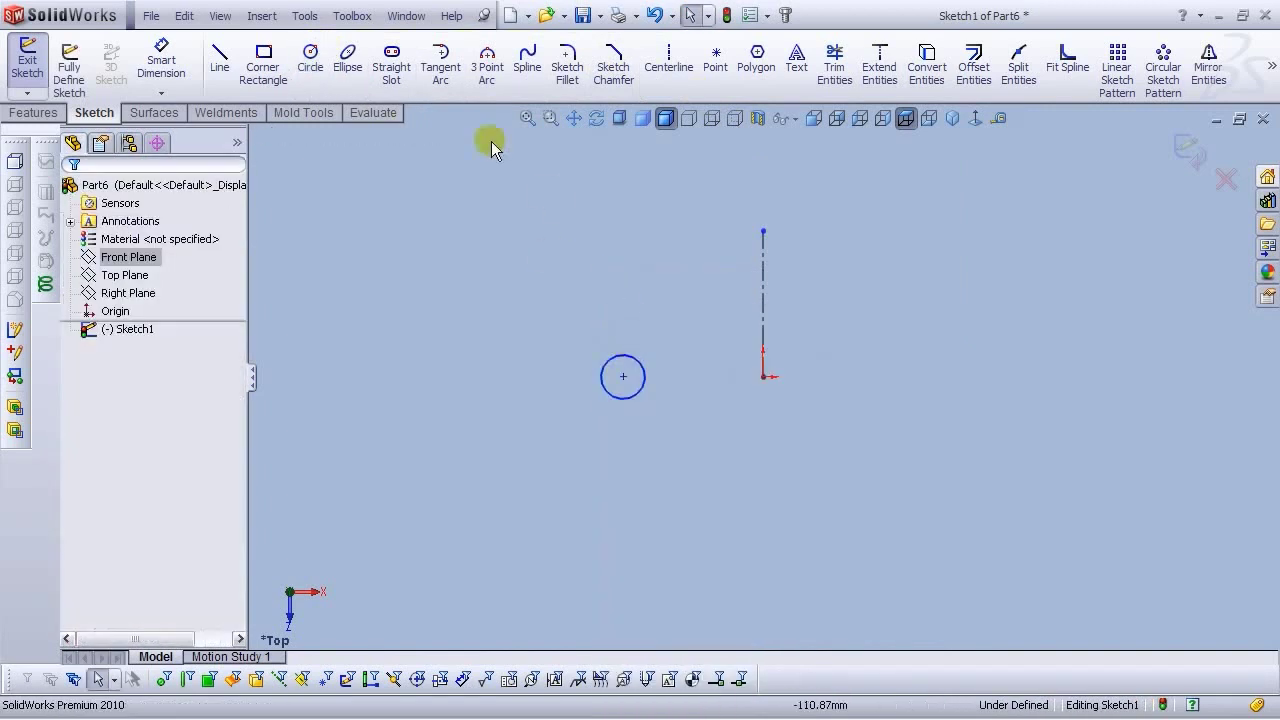
Dimension the circle's diameter and set it to 10 mm
{"action": "left_click", "coordinate": [161, 62]}
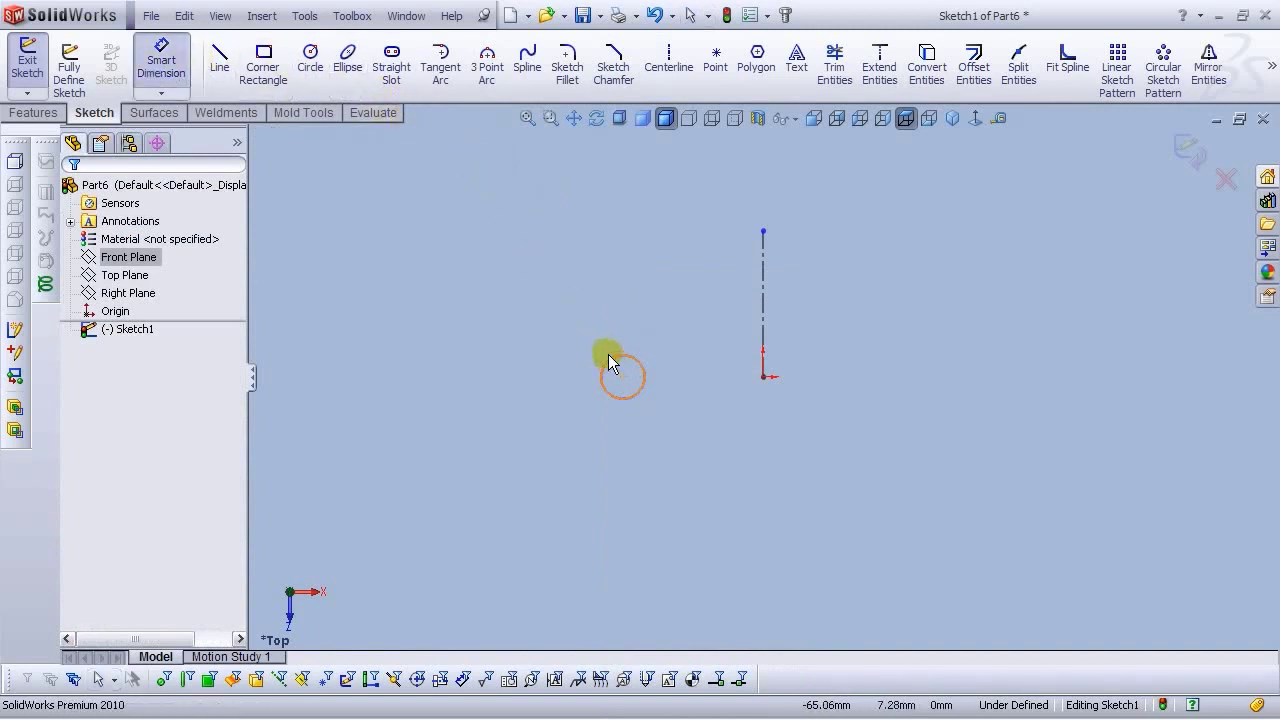
{"action": "left_click", "coordinate": [607, 360]}
{"action": "left_click", "coordinate": [545, 311]}
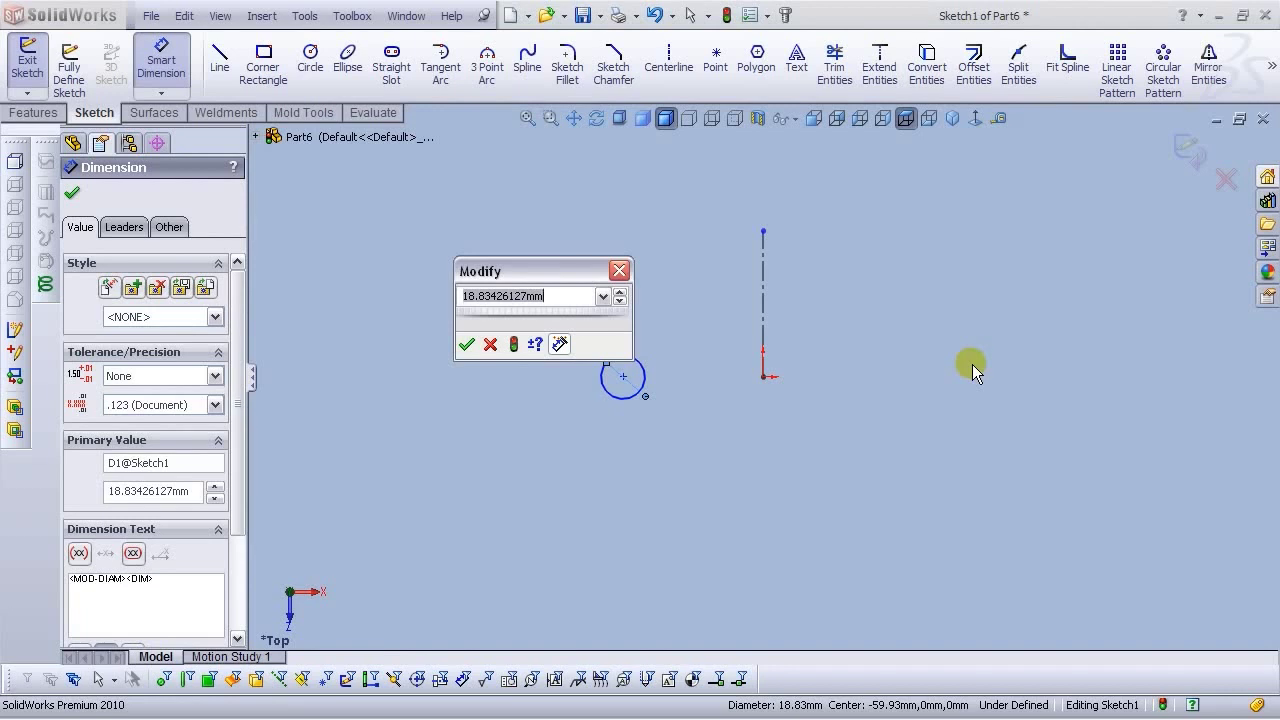
{"action": "type", "text": "10"}
{"action": "key", "text": "Return"}
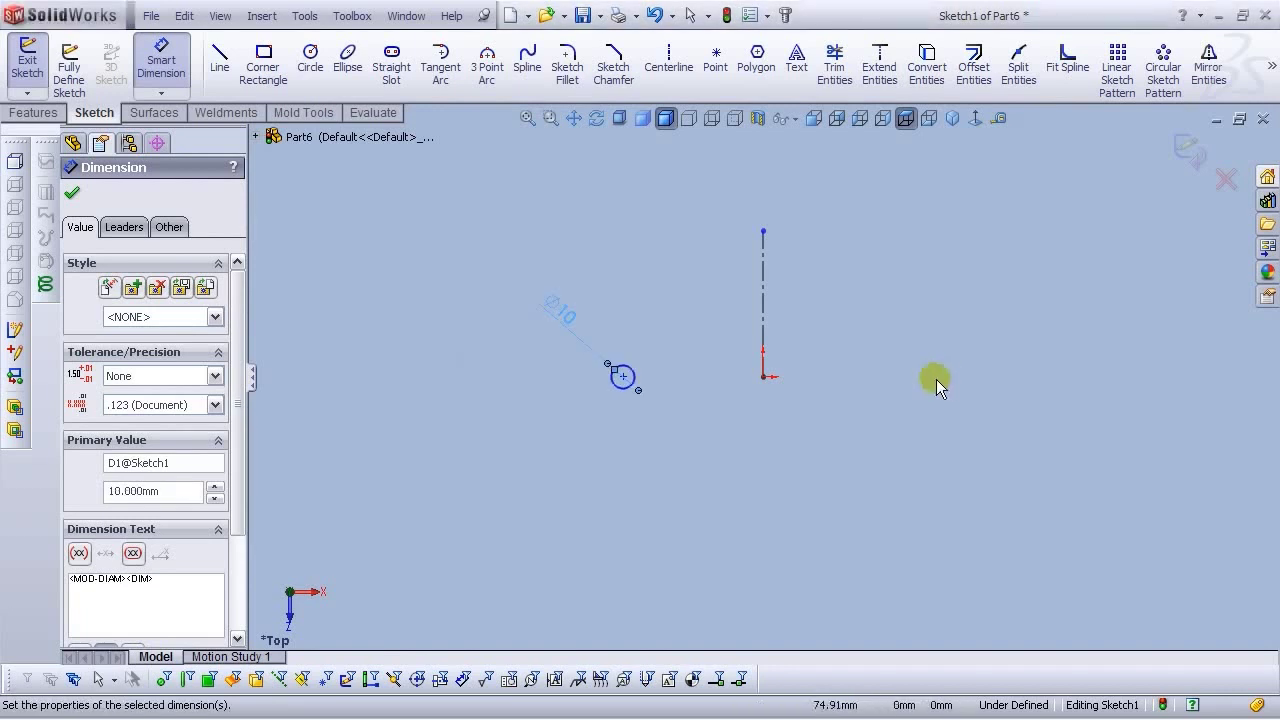
Add a horizontal relation between the circle's centre and the origin
{"action": "key", "text": "Escape"}
{"action": "key", "text": "Escape"}
{"action": "left_click", "coordinate": [622, 377]}
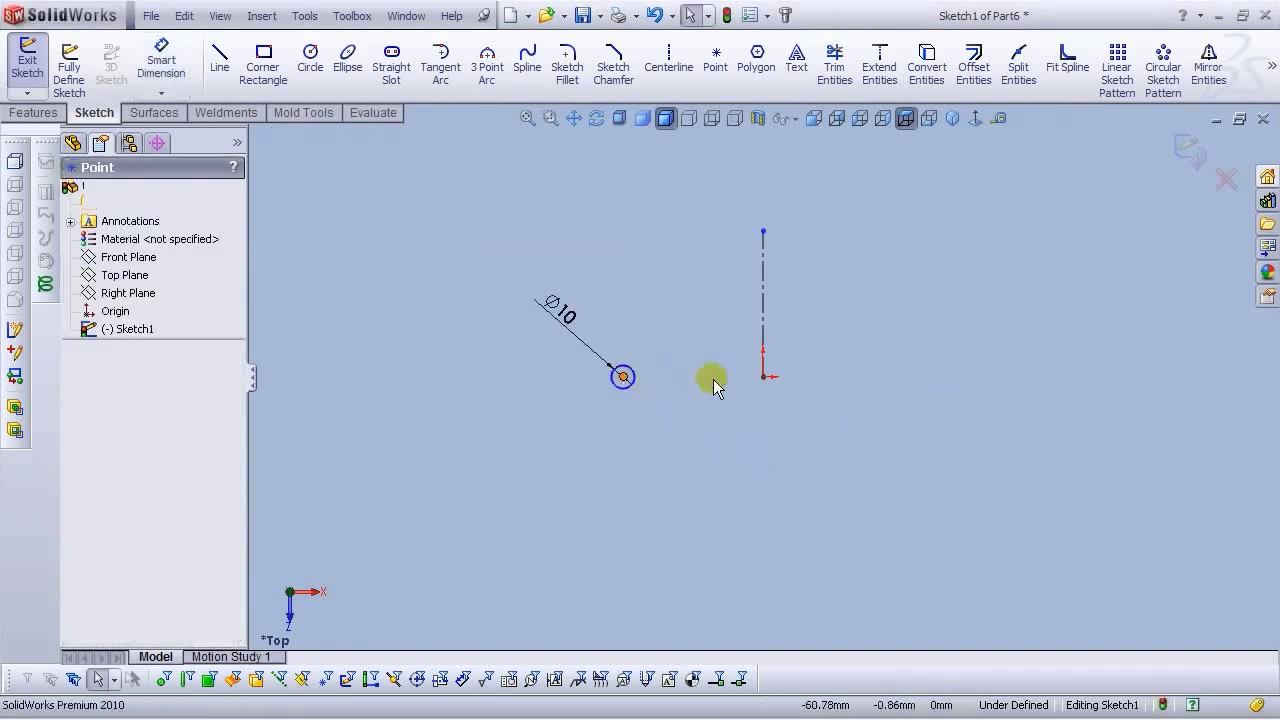
{"action": "left_click", "coordinate": [764, 378]}
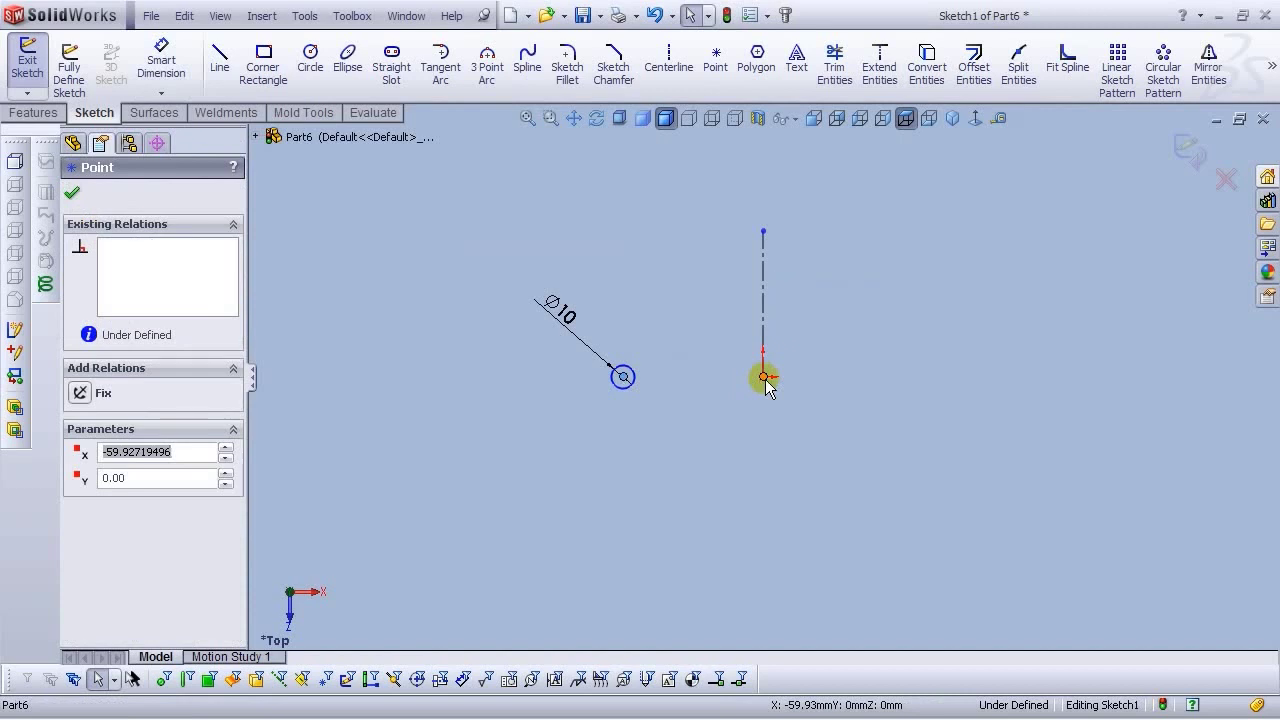
{"action": "left_click", "coordinate": [765, 379], "text": "ctrl"}
{"action": "left_click", "coordinate": [820, 297]}
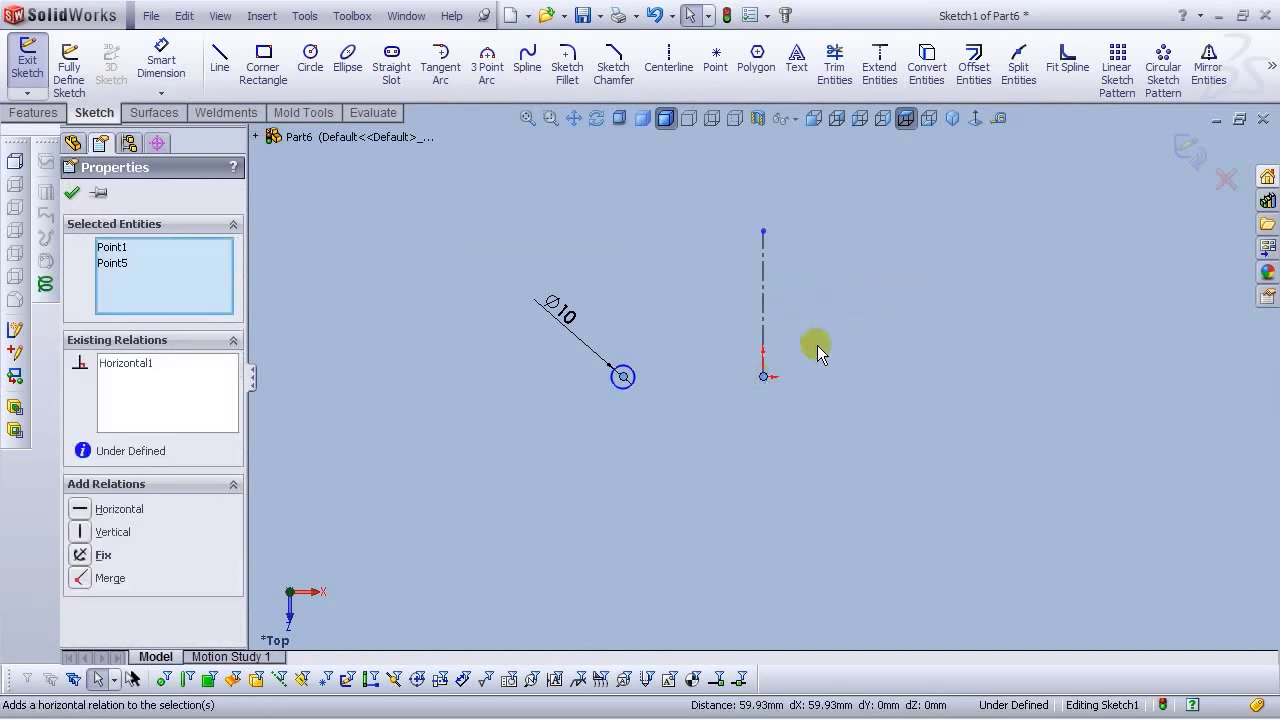
{"action": "left_click", "coordinate": [783, 379]}
Dimension the circle's distance from the vertical centerline and set it to 20 mm
{"action": "left_click", "coordinate": [163, 66]}
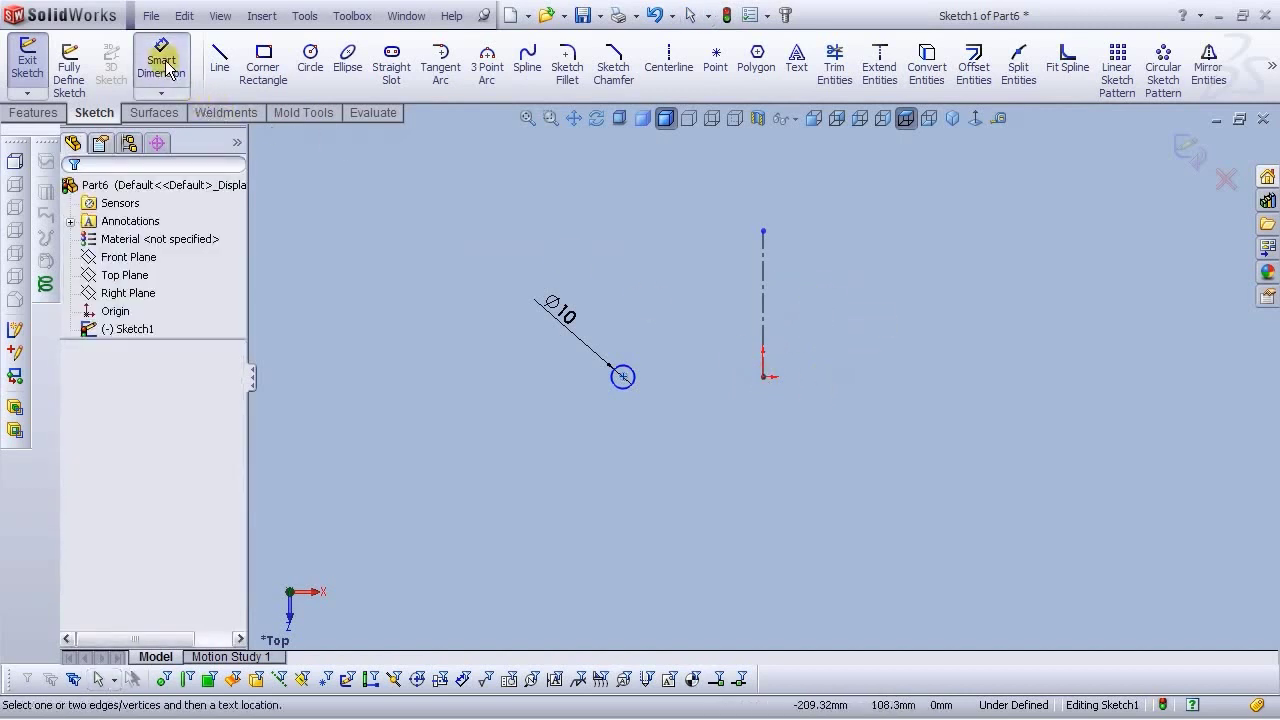
{"action": "left_click", "coordinate": [635, 376]}
{"action": "left_click", "coordinate": [763, 322]}
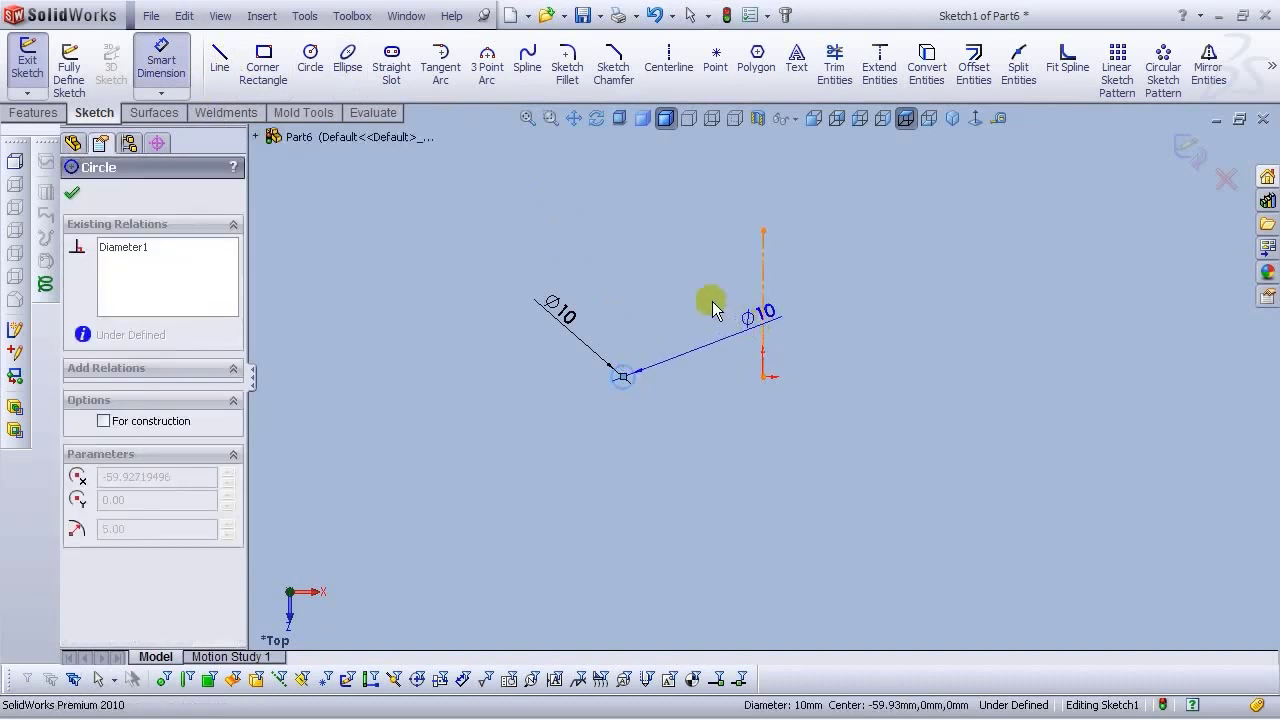
{"action": "left_click", "coordinate": [695, 302]}
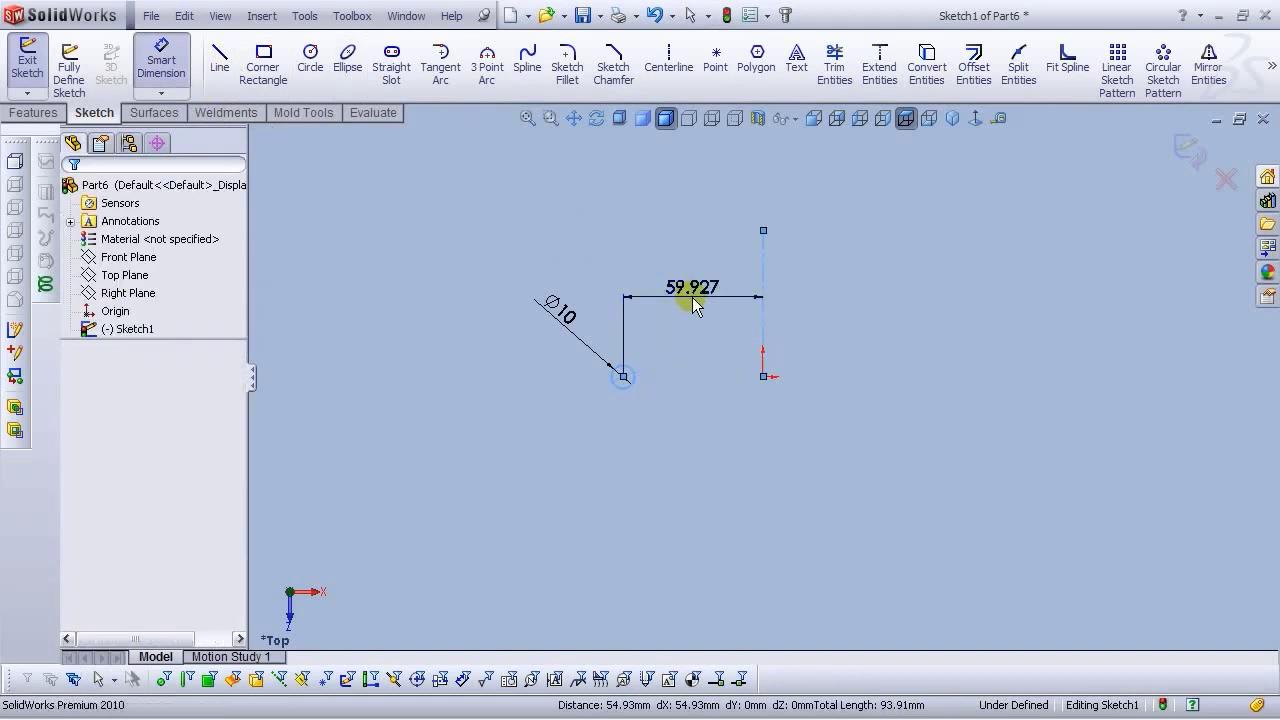
{"action": "type", "text": "20"}
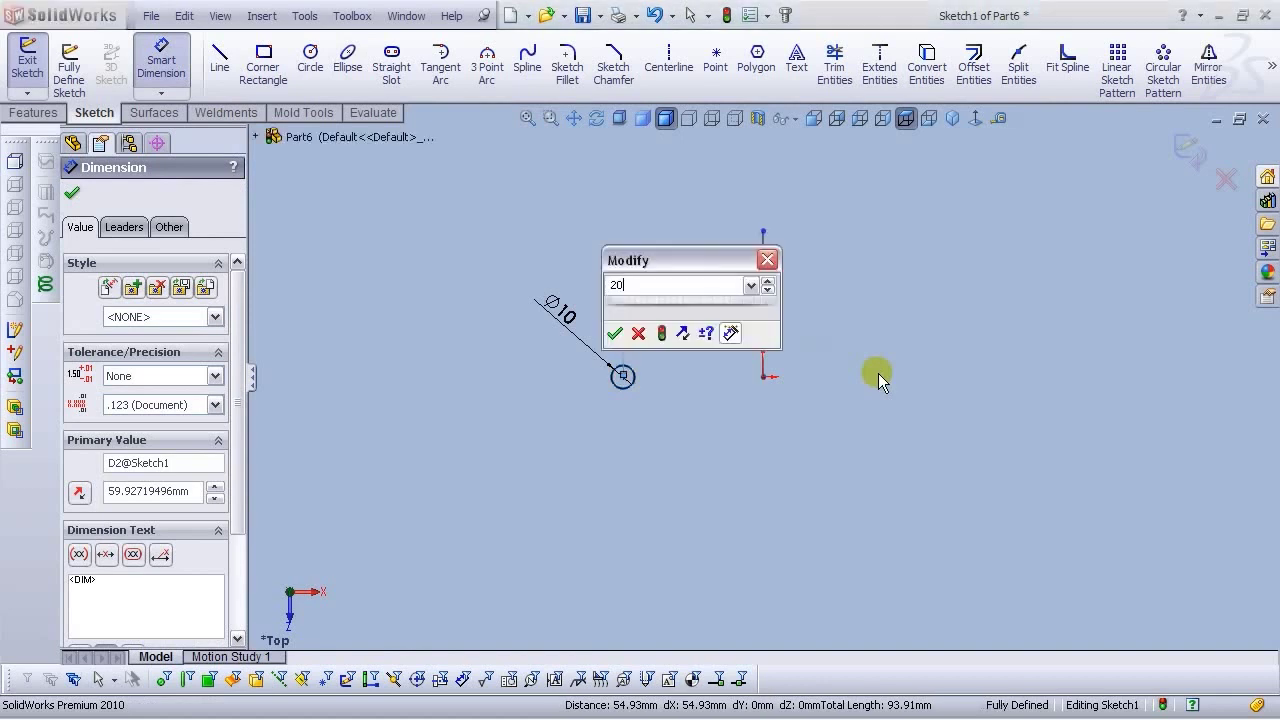
{"action": "key", "text": "Return"}
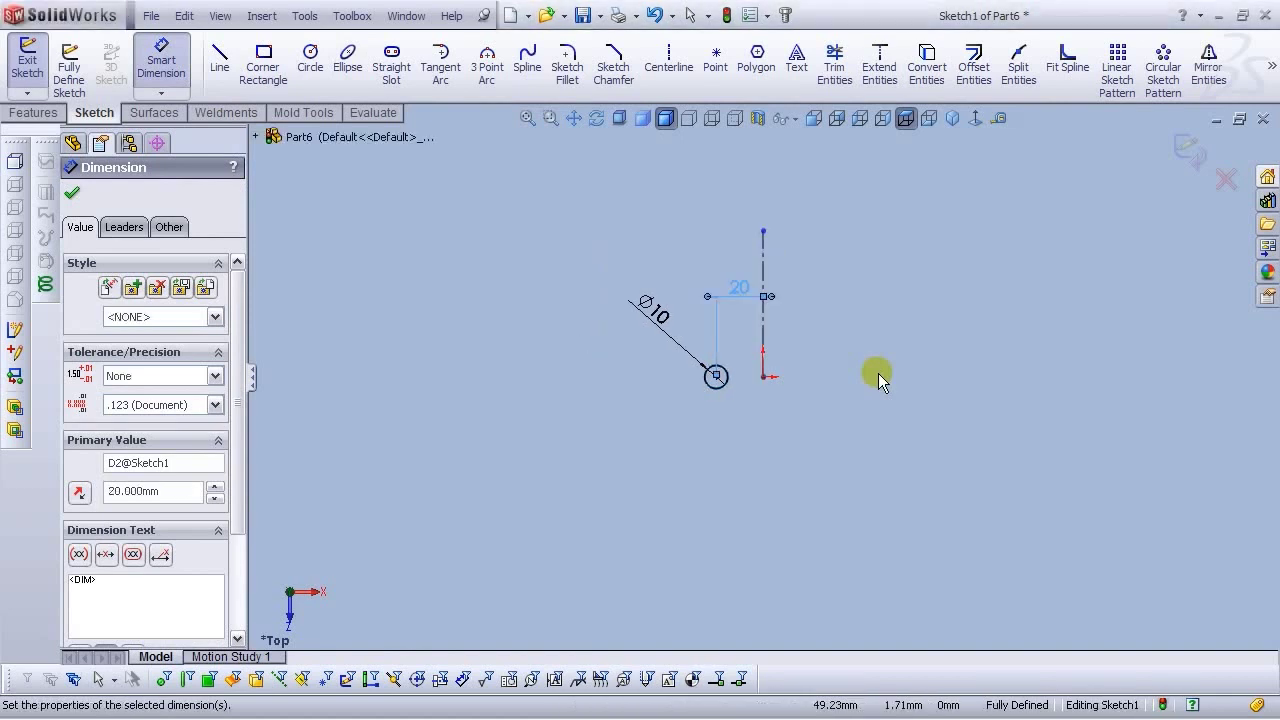
{"action": "left_click", "coordinate": [878, 374]}
{"action": "scroll", "coordinate": [957, 354], "scroll_direction": "down", "scroll_amount": 1}
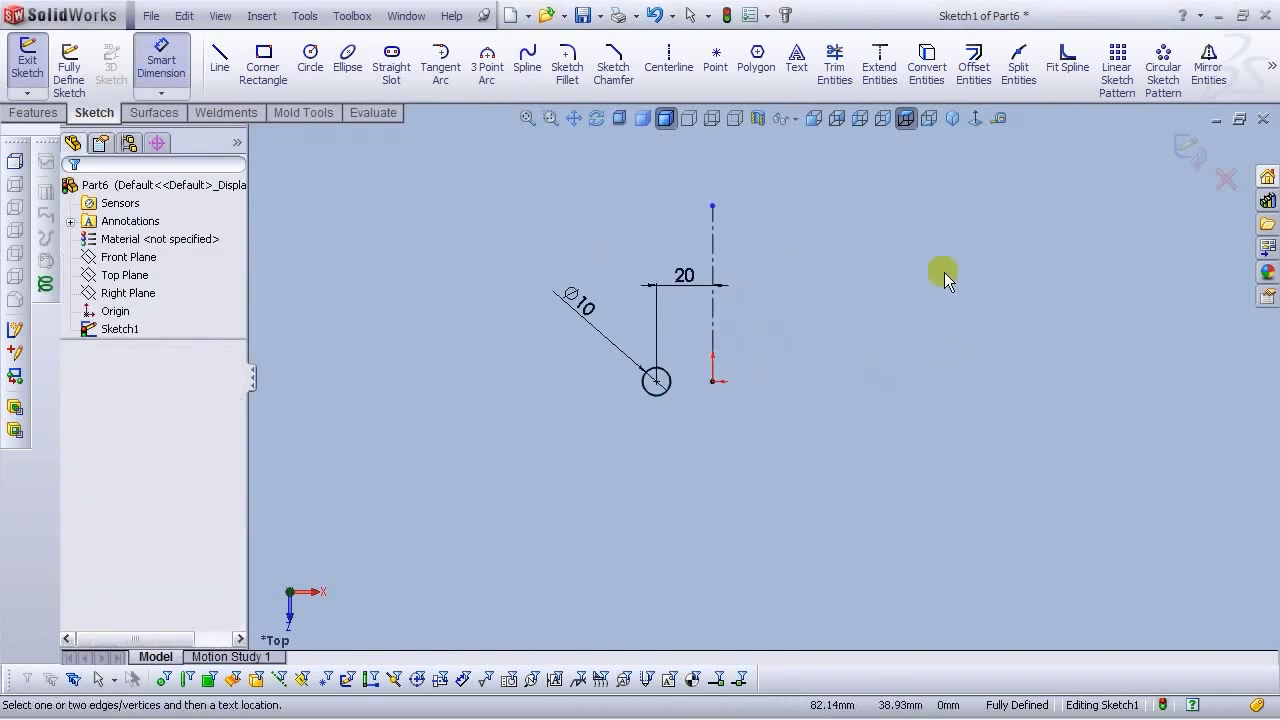
{"action": "key", "text": "Escape"}
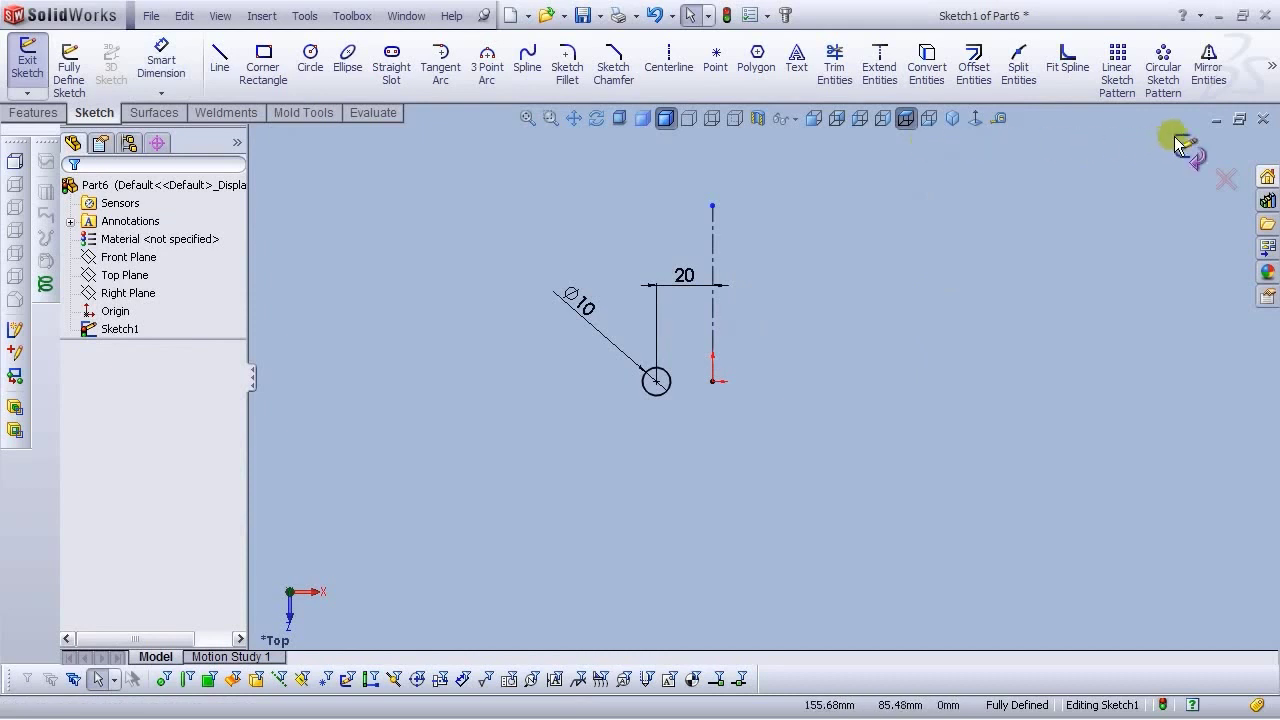
Mirror the 10 mm circle about the vertical centerline
{"action": "left_click", "coordinate": [1210, 72]}
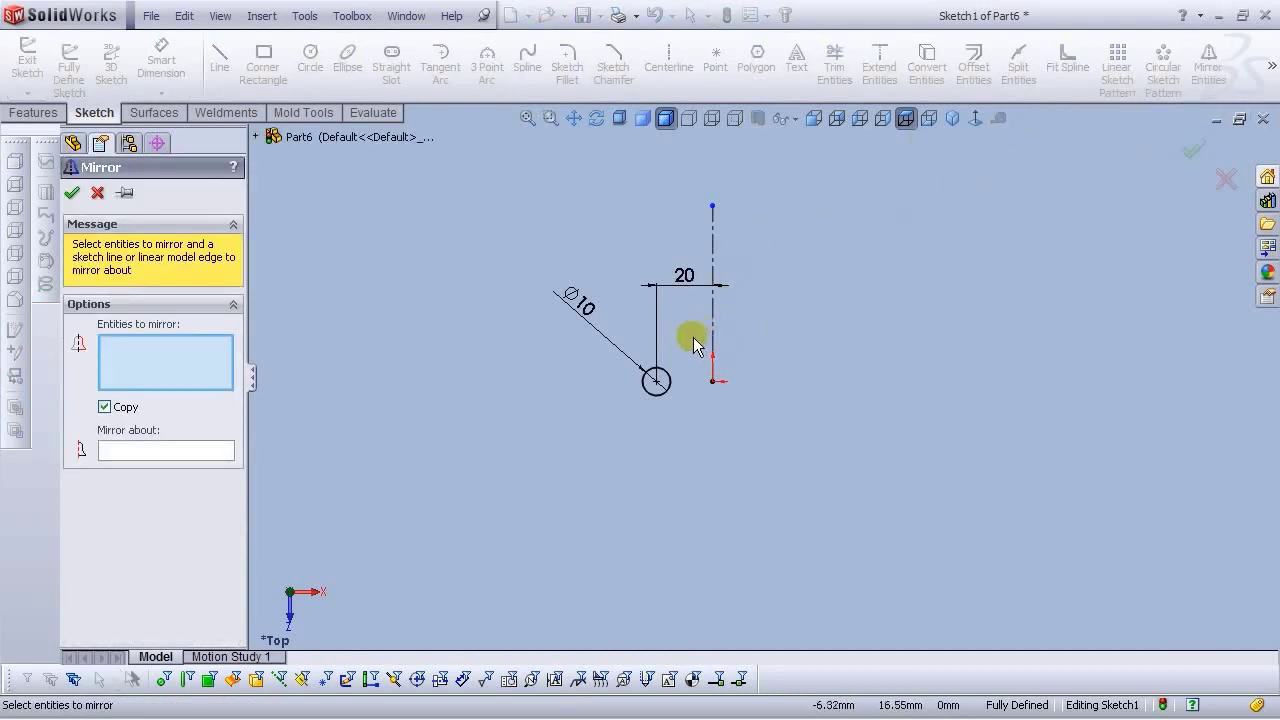
{"action": "left_click", "coordinate": [667, 384]}
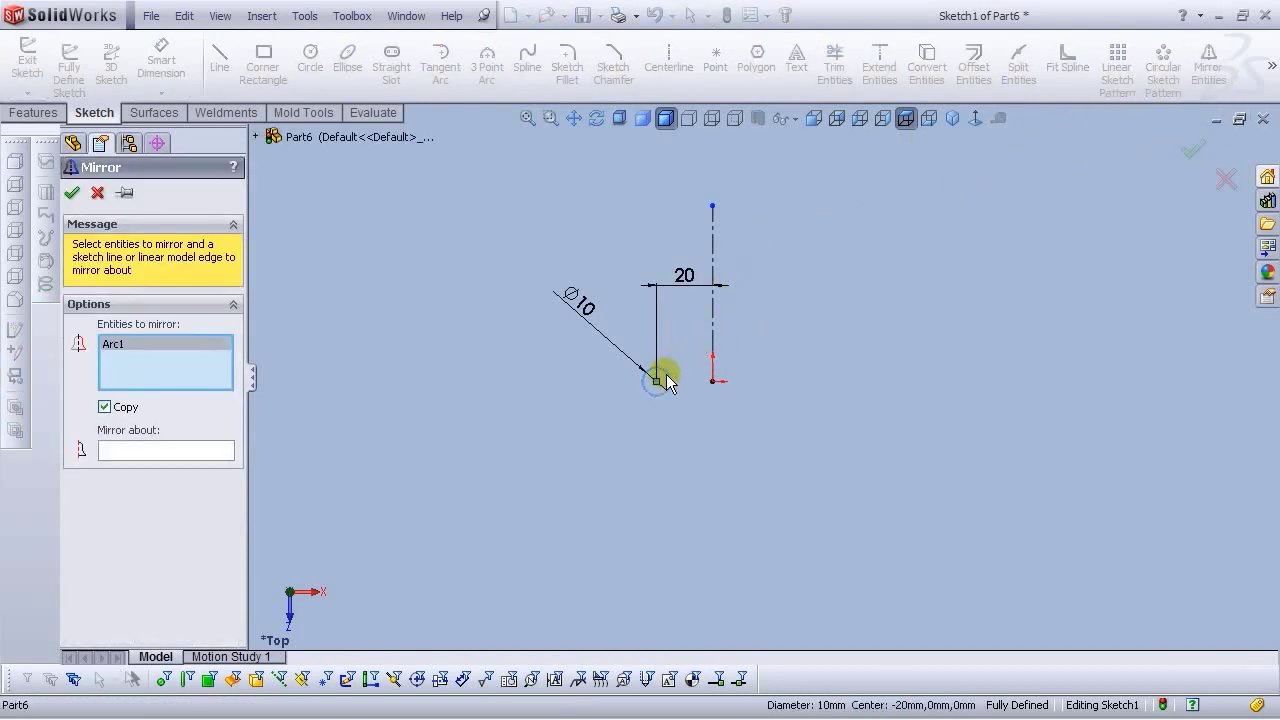
{"action": "left_click", "coordinate": [178, 449]}
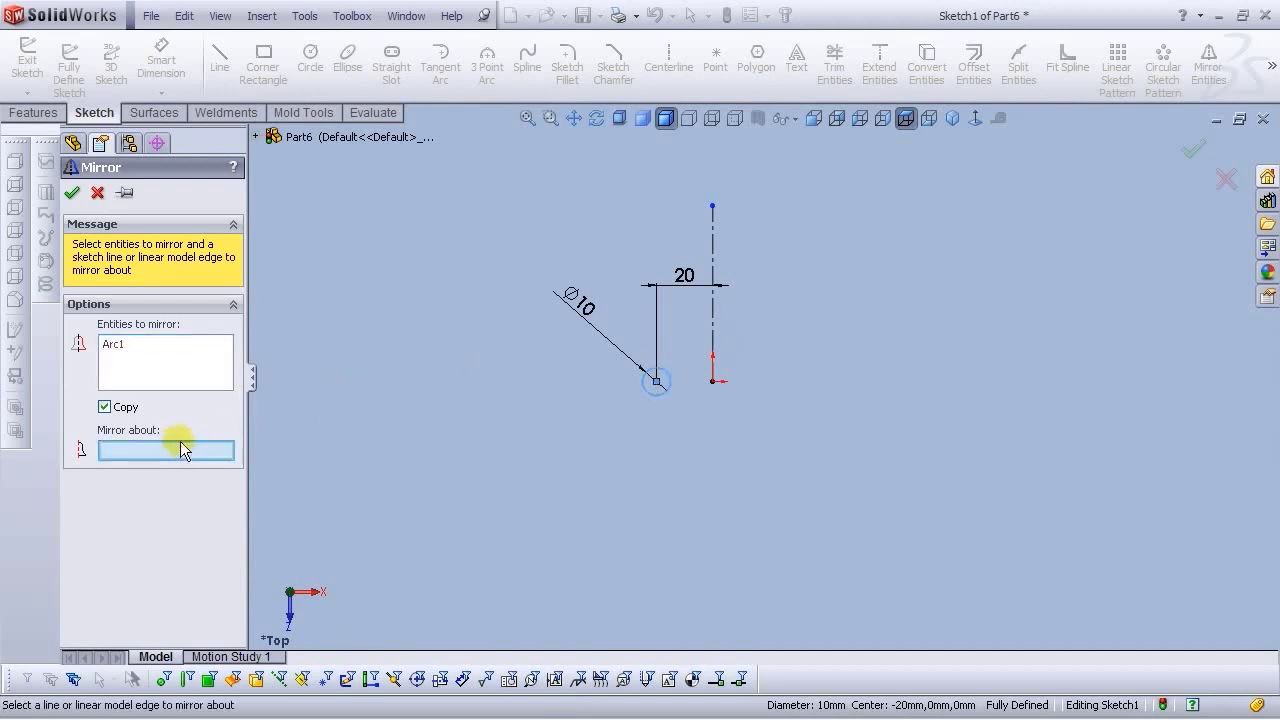
{"action": "left_click", "coordinate": [712, 315]}
{"action": "key", "text": "Return"}
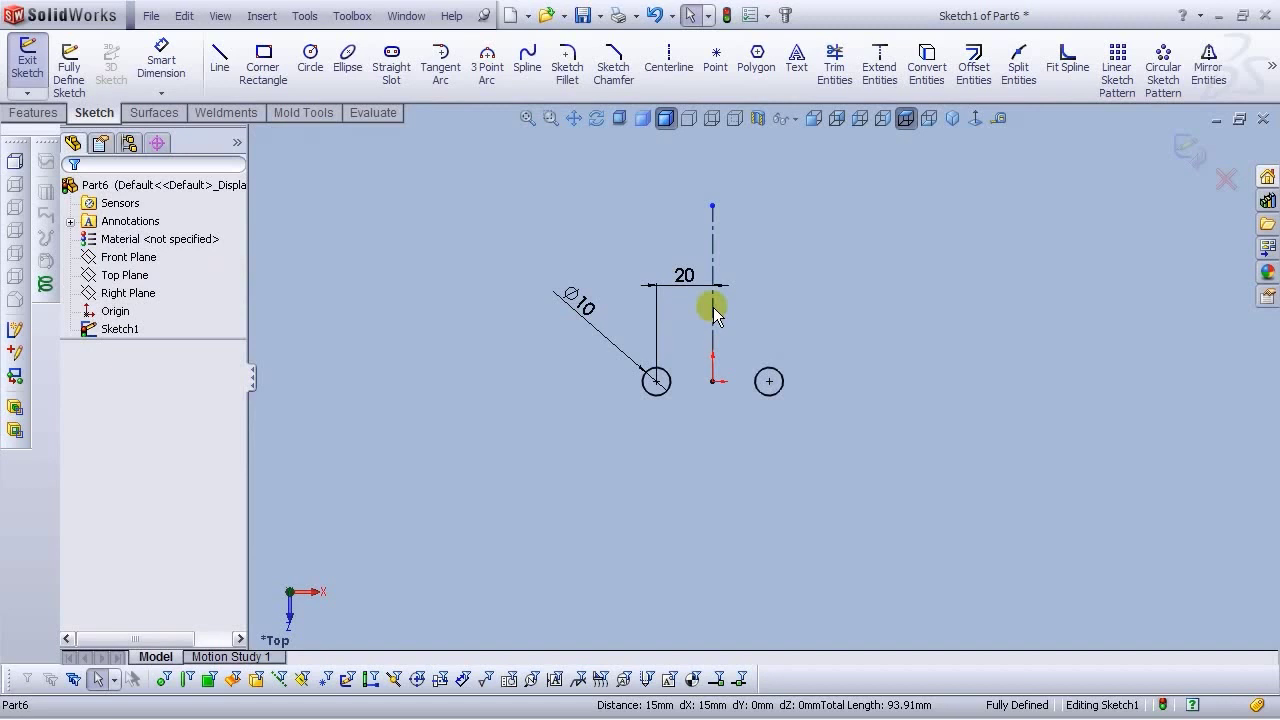
Delete the mirrored circle along with its centre point
{"action": "left_click", "coordinate": [769, 367]}
{"action": "key", "text": "Delete"}
{"action": "left_click", "coordinate": [767, 378]}
{"action": "key", "text": "Delete"}
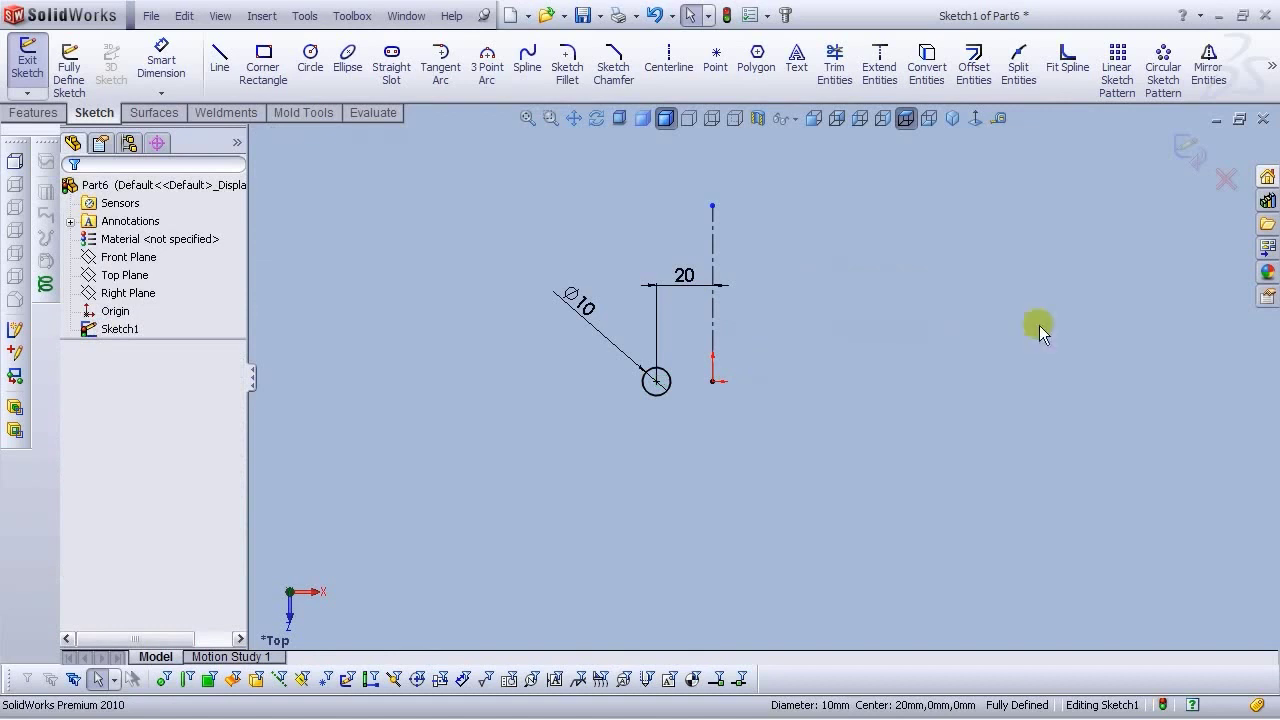
Exit the circle sketch and start a new sketch on the Front Plane in front view
{"action": "left_click", "coordinate": [1188, 150]}
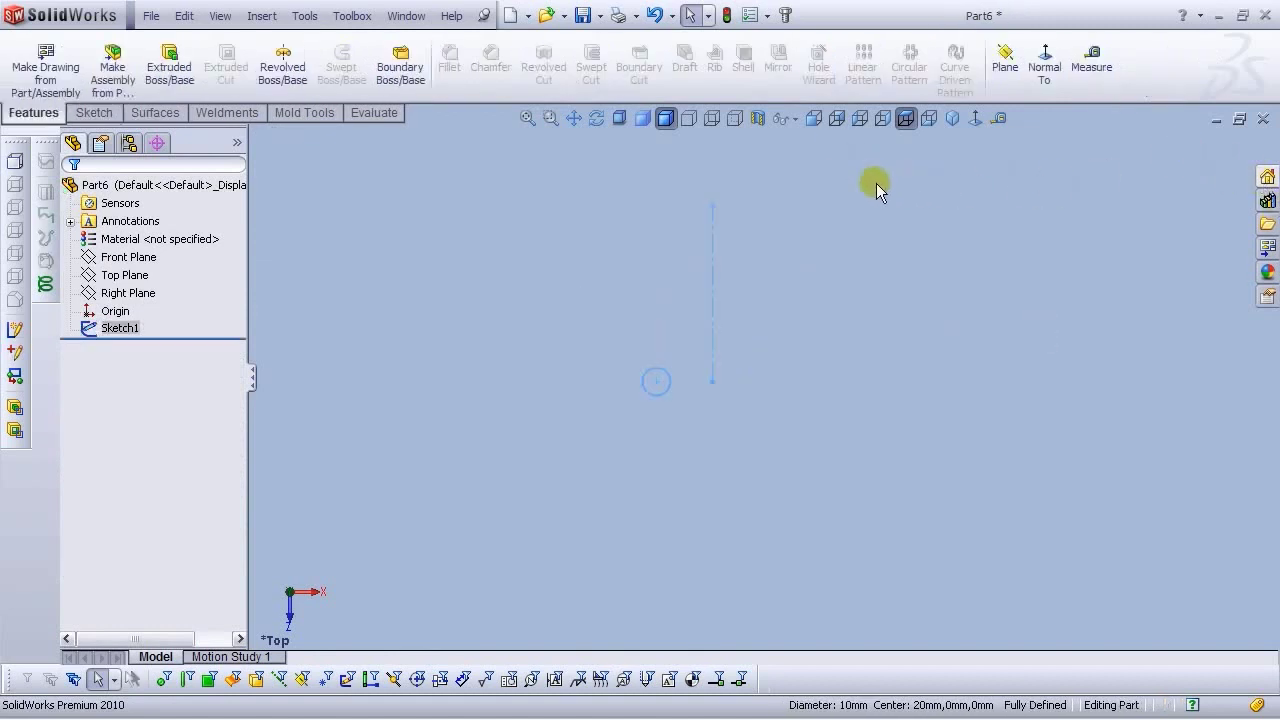
{"action": "left_click", "coordinate": [818, 117]}
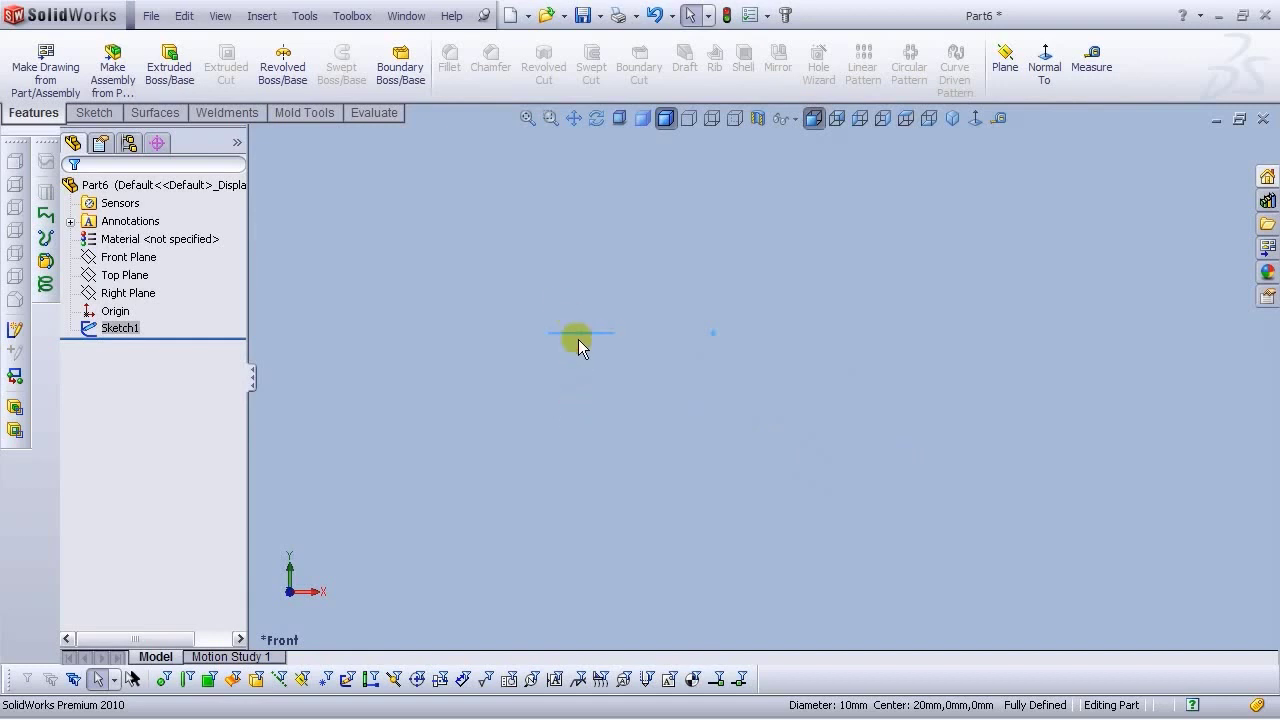
{"action": "left_click", "coordinate": [124, 262]}
{"action": "left_click", "coordinate": [110, 232]}
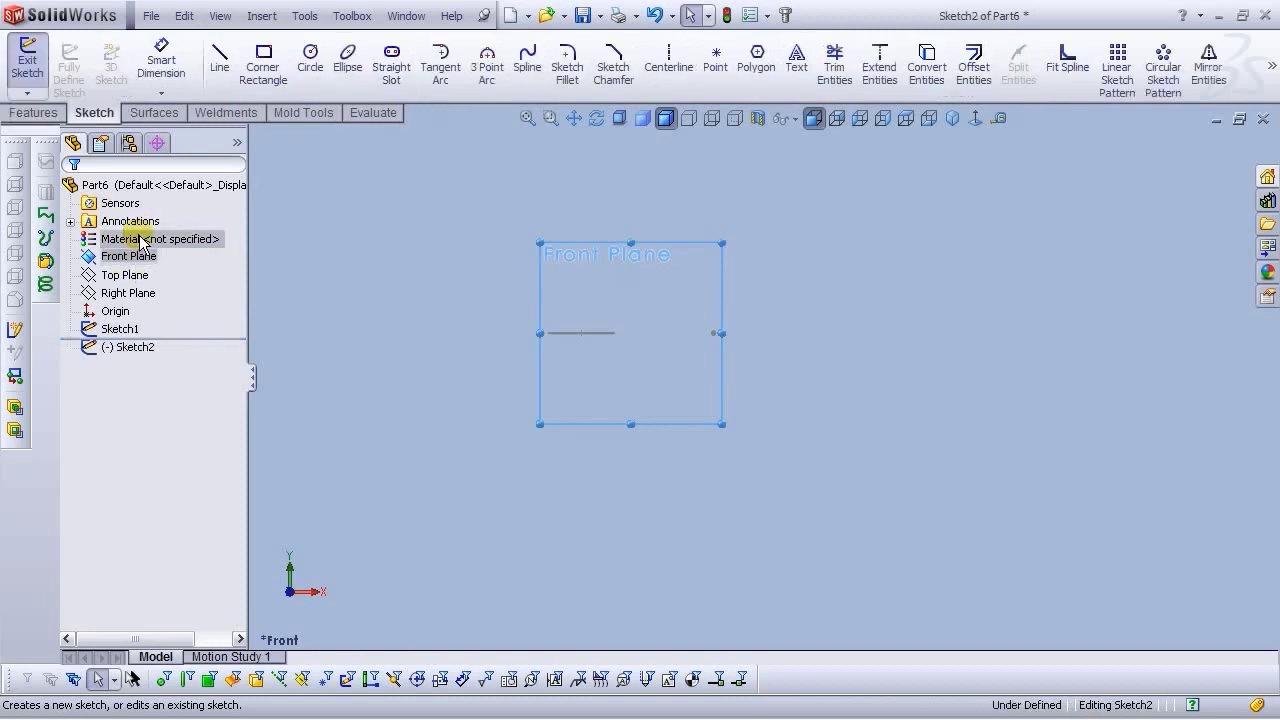
Sketch an open U-shaped path from the circle's centre, with legs about 60 mm long and a base about 47 mm wide
{"action": "left_click", "coordinate": [216, 80]}
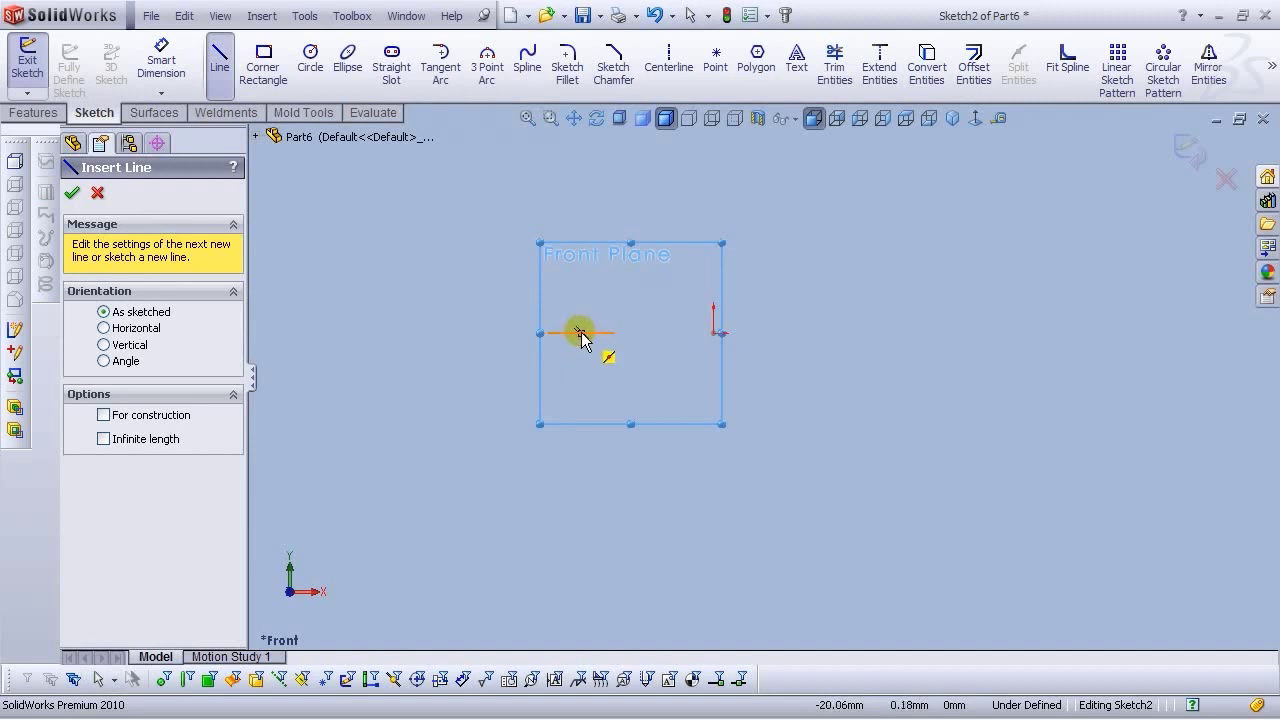
{"action": "left_click", "coordinate": [580, 336]}
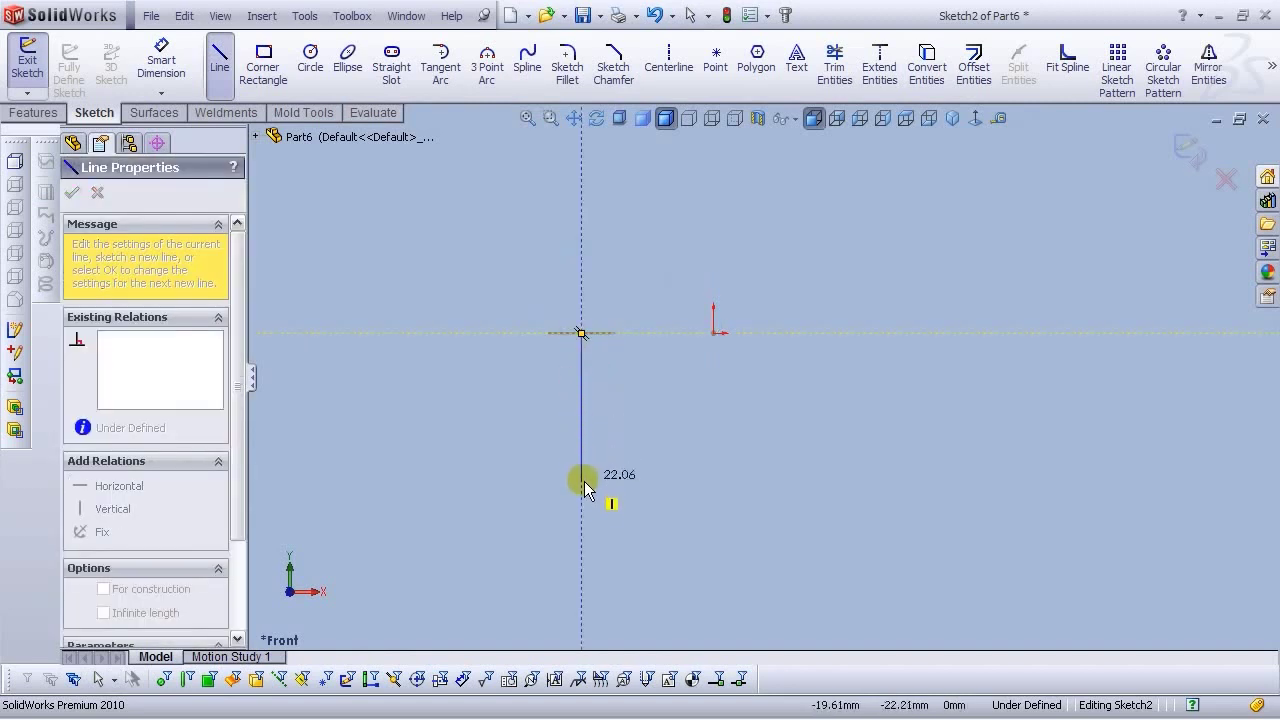
{"action": "scroll", "coordinate": [584, 565], "scroll_direction": "up", "scroll_amount": 1}
{"action": "scroll", "coordinate": [600, 560], "scroll_direction": "up", "scroll_amount": 1}
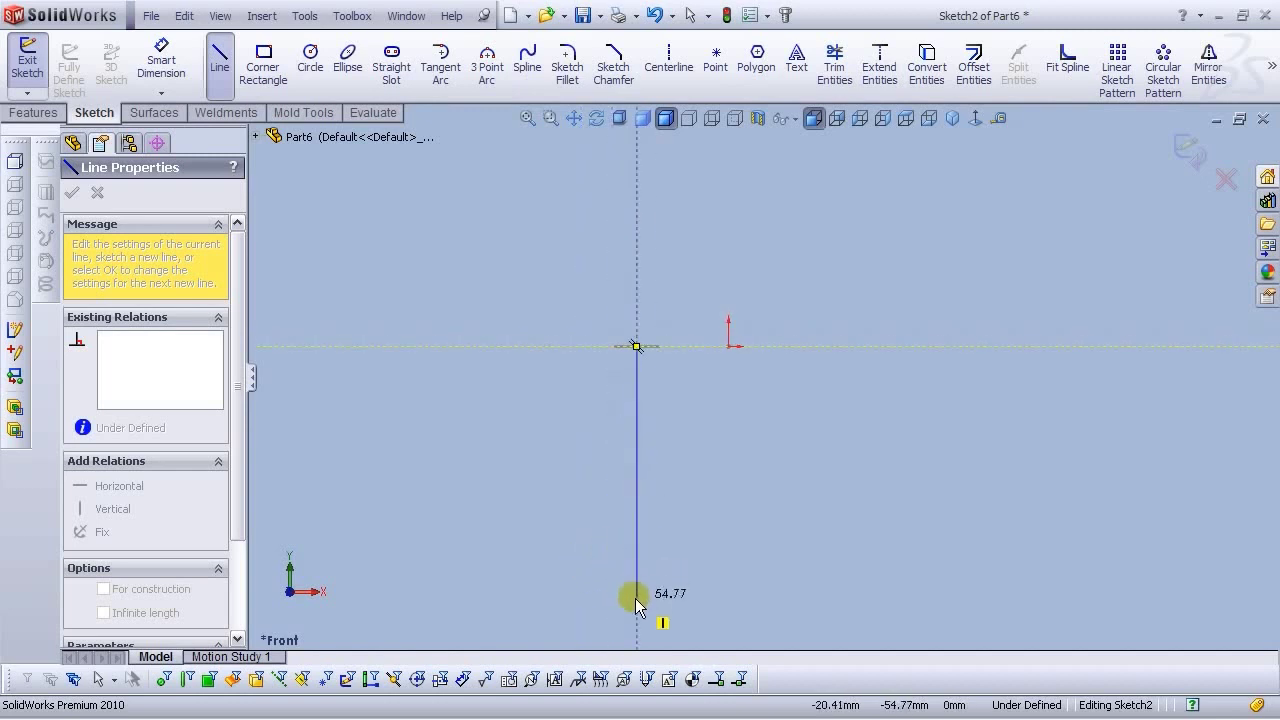
{"action": "scroll", "coordinate": [640, 600], "scroll_direction": "up", "scroll_amount": 1}
{"action": "left_click", "coordinate": [657, 580]}
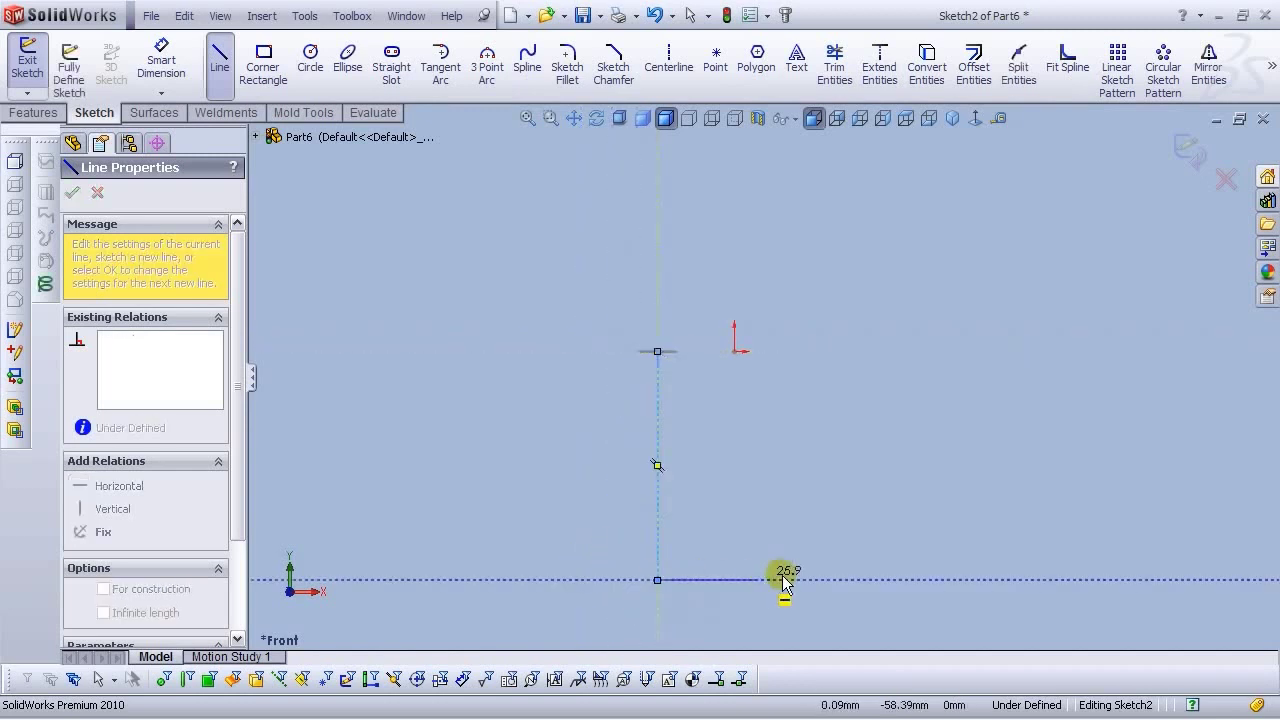
{"action": "left_click", "coordinate": [836, 580]}
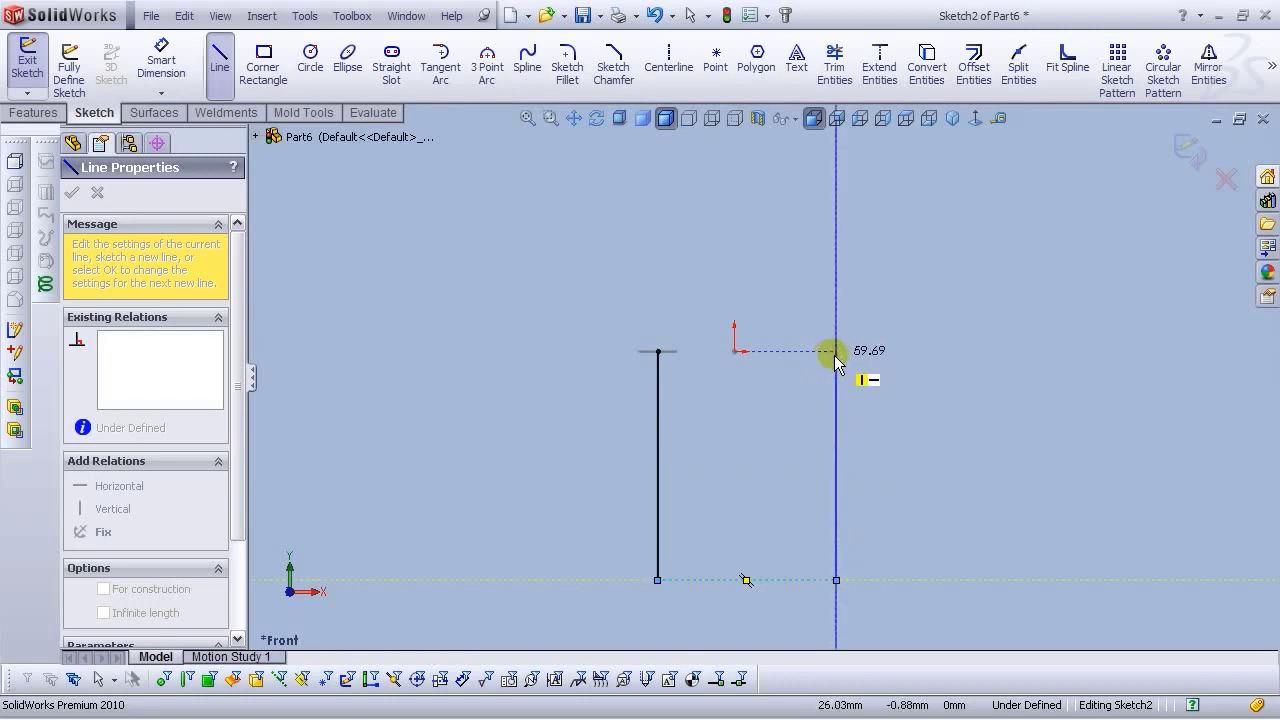
{"action": "right_click", "coordinate": [838, 354]}
{"action": "left_click", "coordinate": [860, 367]}
{"action": "scroll", "coordinate": [899, 486], "scroll_direction": "up", "scroll_amount": 1}
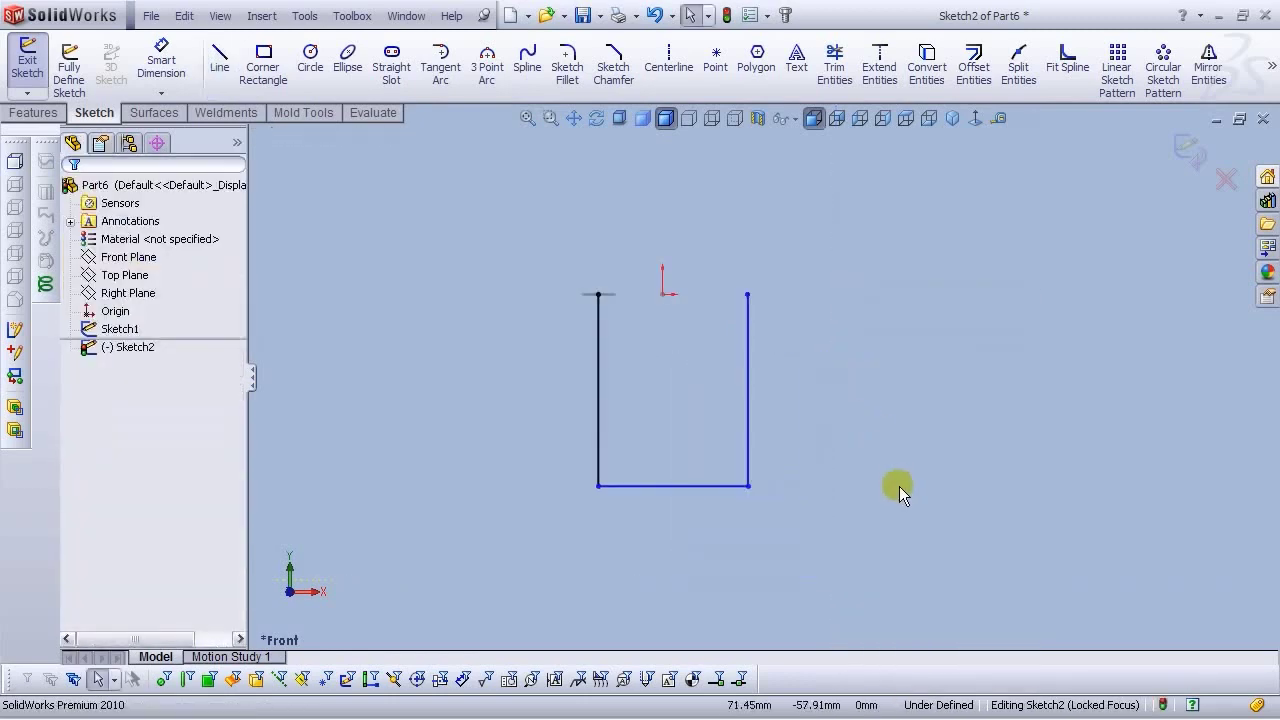
Dimension the leg that starts at the circle's centre and set its length to 70 mm
{"action": "left_click", "coordinate": [186, 82]}
{"action": "left_click", "coordinate": [597, 383]}
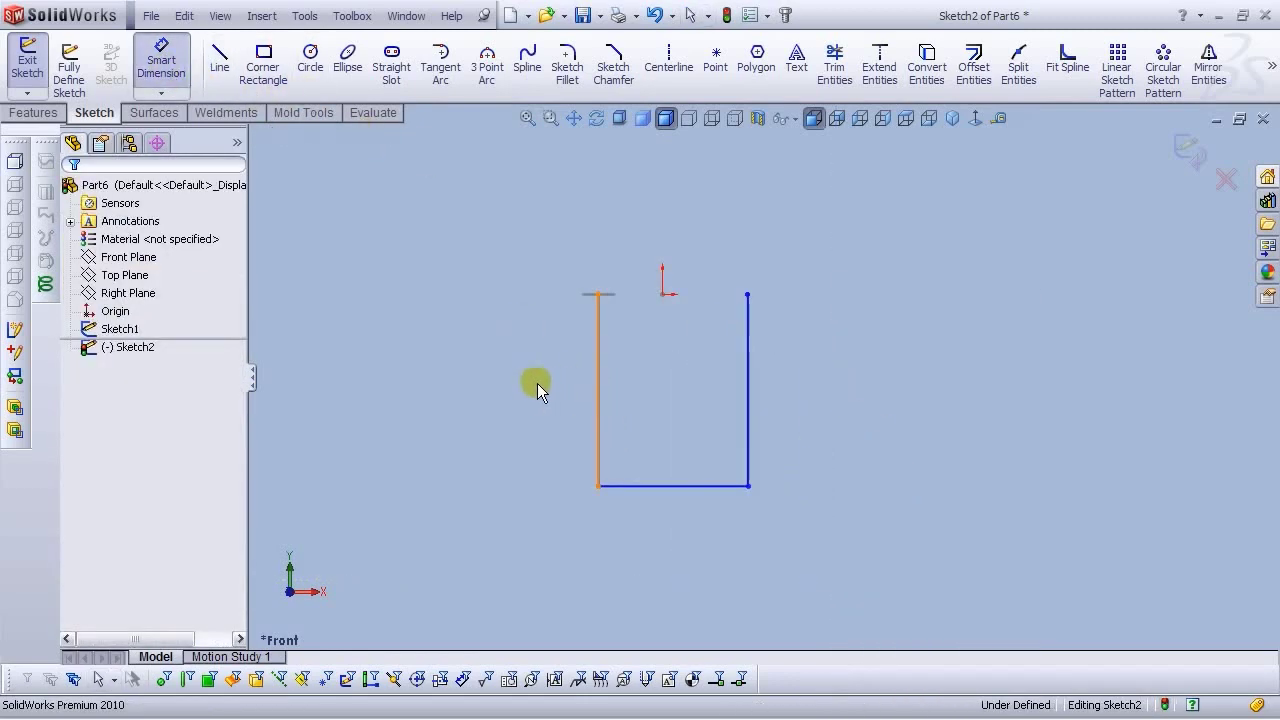
{"action": "left_click", "coordinate": [525, 383]}
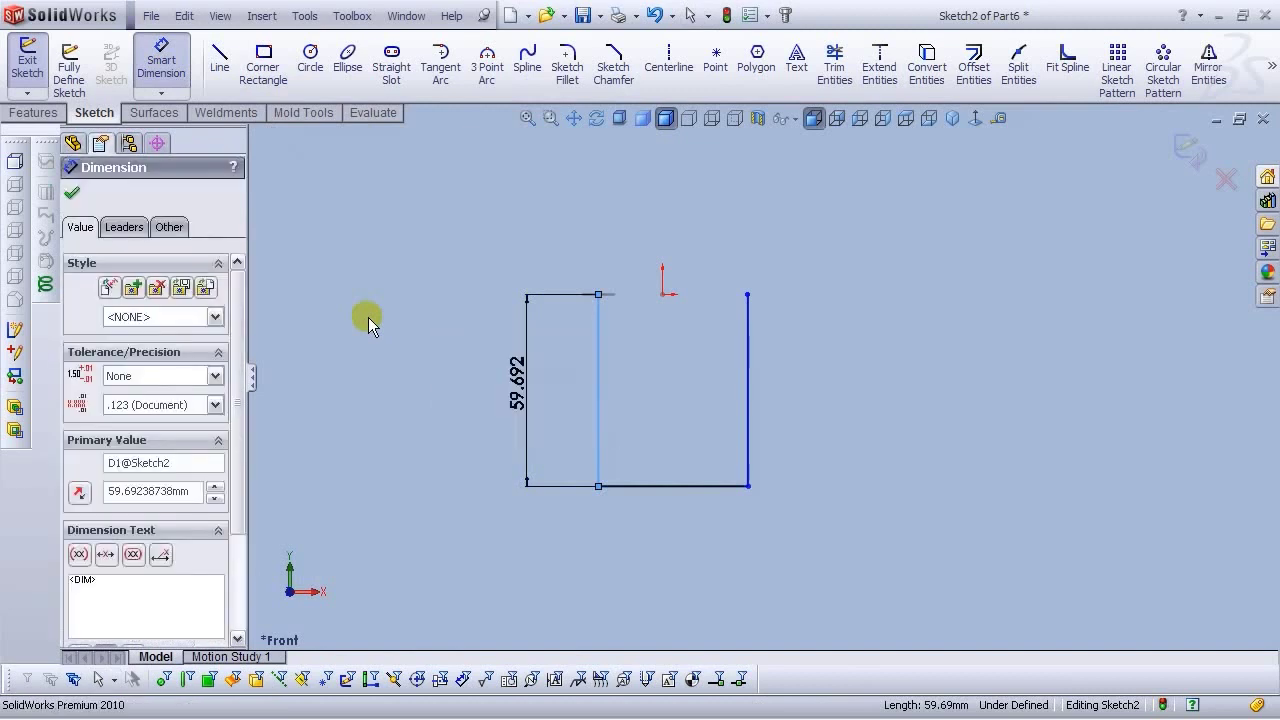
{"action": "type", "text": "70"}
{"action": "key", "text": "Return"}
{"action": "left_click", "coordinate": [657, 258]}
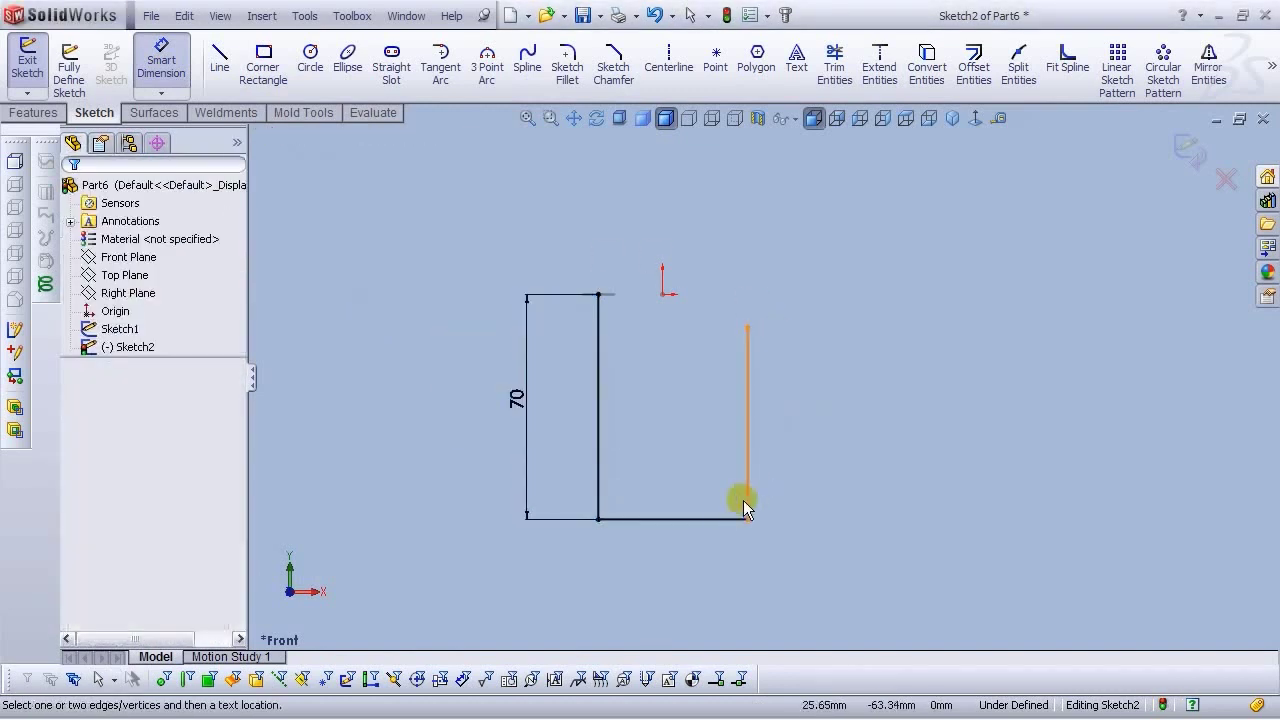
Dimension the base line of the U-shaped path and set it to 40 mm
{"action": "left_click", "coordinate": [668, 519]}
{"action": "left_click", "coordinate": [668, 590]}
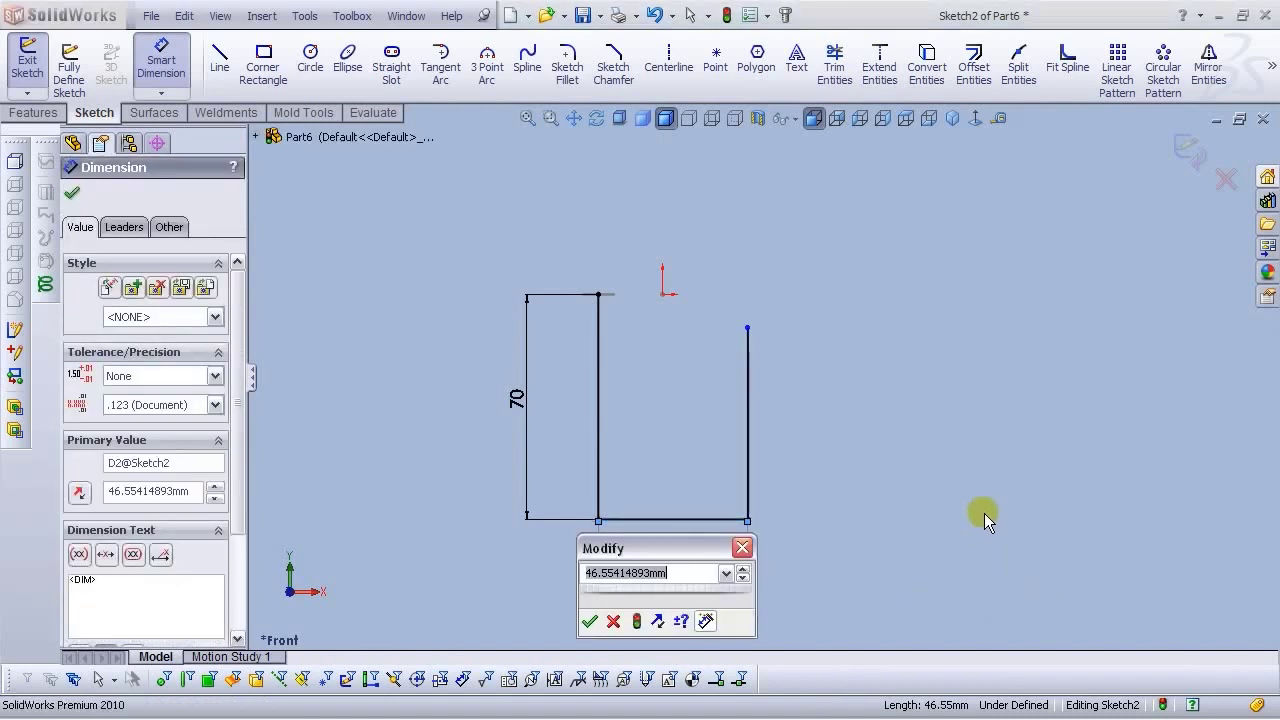
{"action": "type", "text": "40"}
{"action": "key", "text": "Return"}
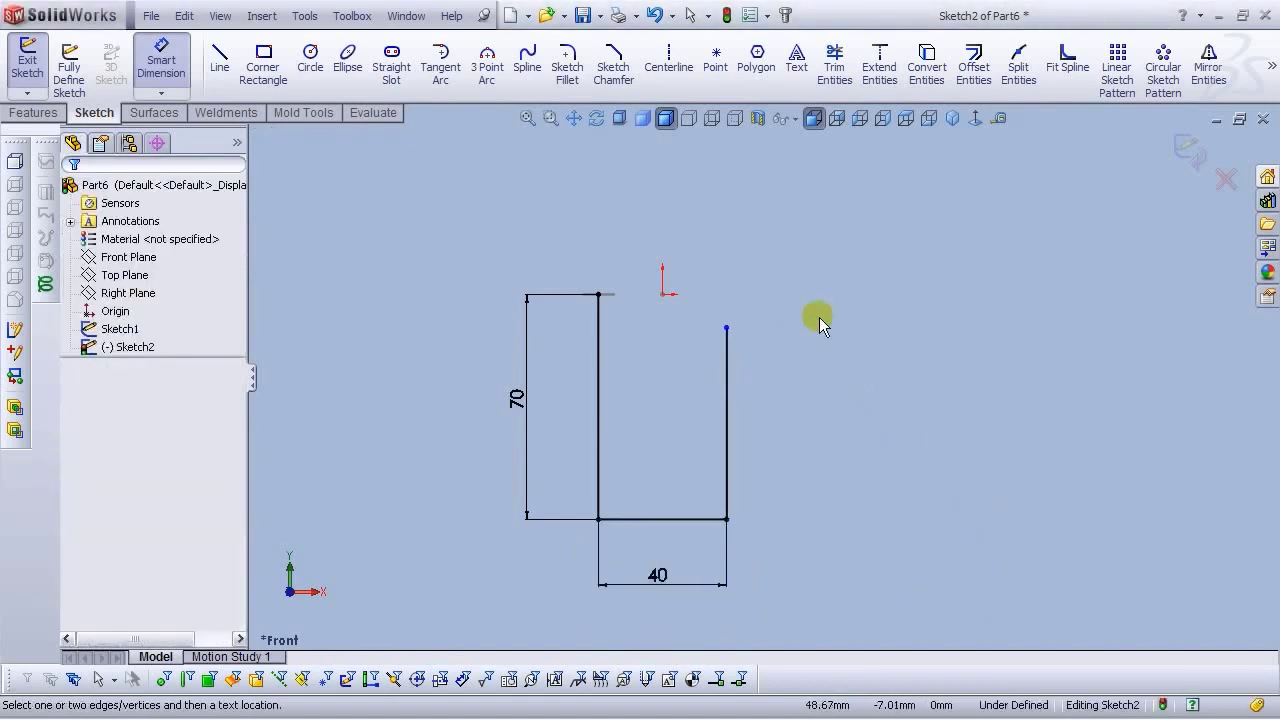
{"action": "key", "text": "Escape"}
Add an equal-length relation between the two vertical legs of the path
{"action": "left_click", "coordinate": [720, 348]}
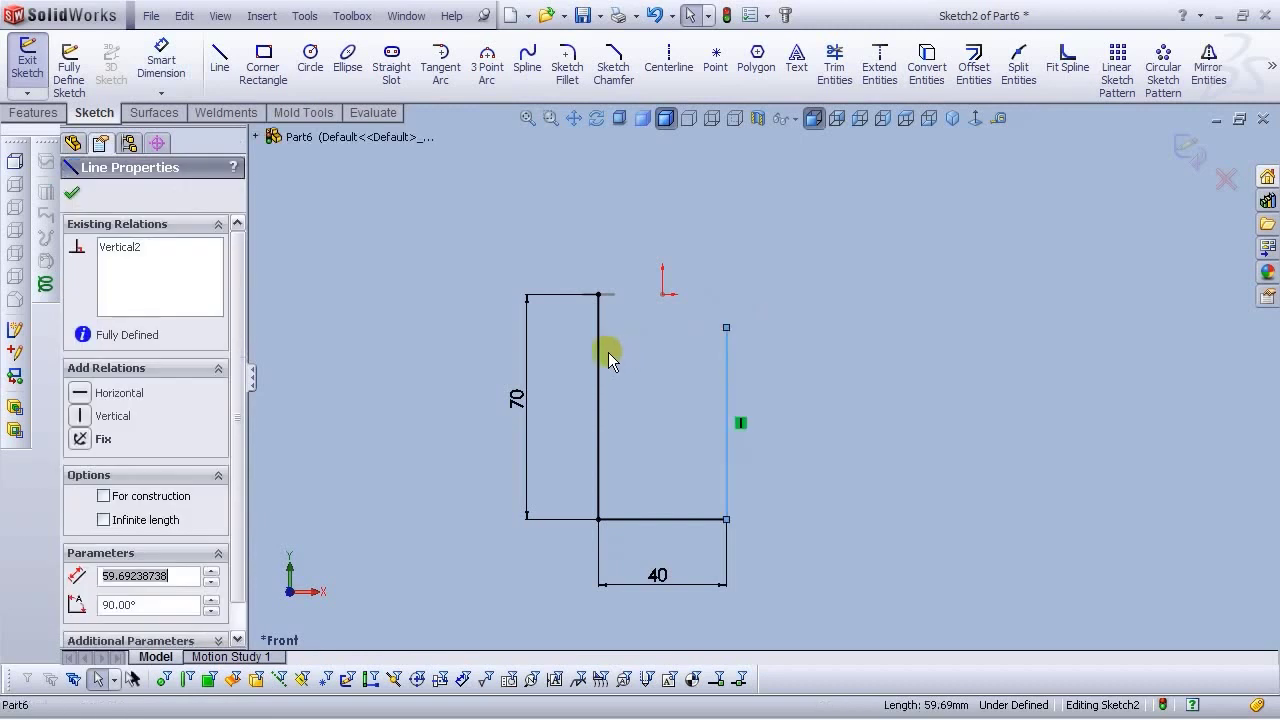
{"action": "left_click", "coordinate": [602, 353]}
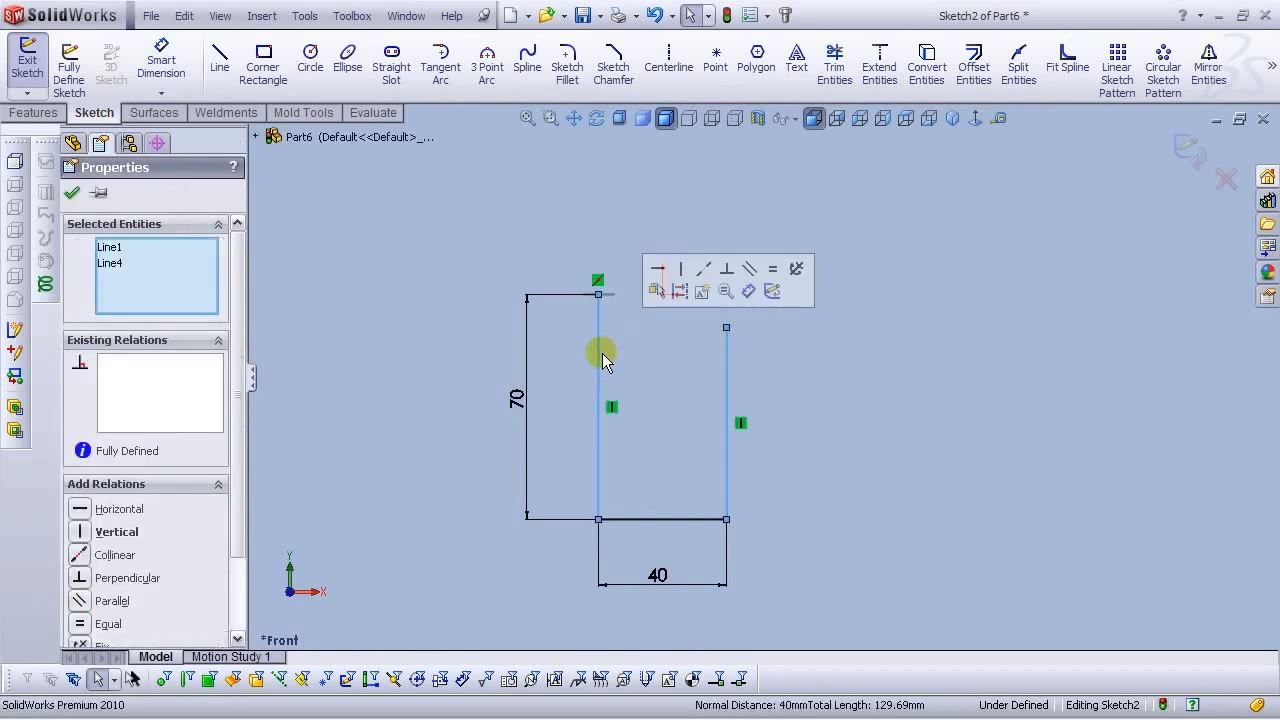
{"action": "left_click", "coordinate": [770, 269]}
{"action": "left_click", "coordinate": [893, 405]}
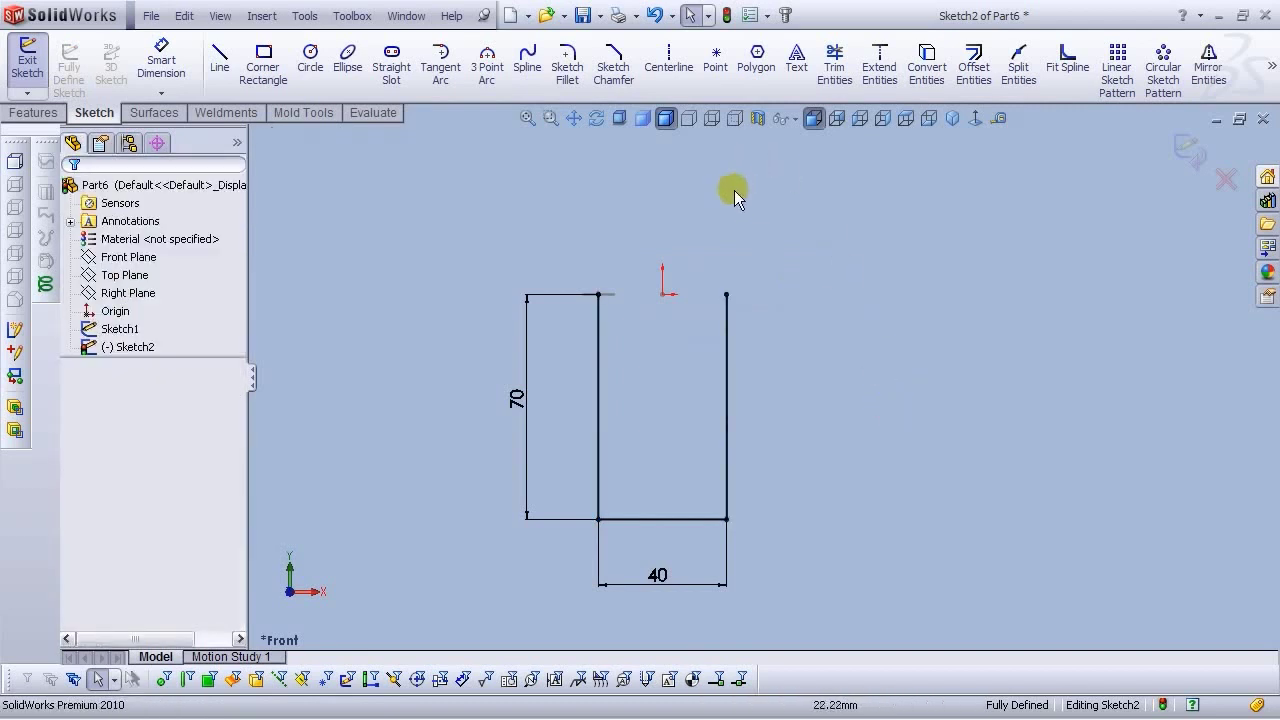
Round both lower corners of the U-shaped path with 10 mm sketch fillets
{"action": "left_click", "coordinate": [567, 67]}
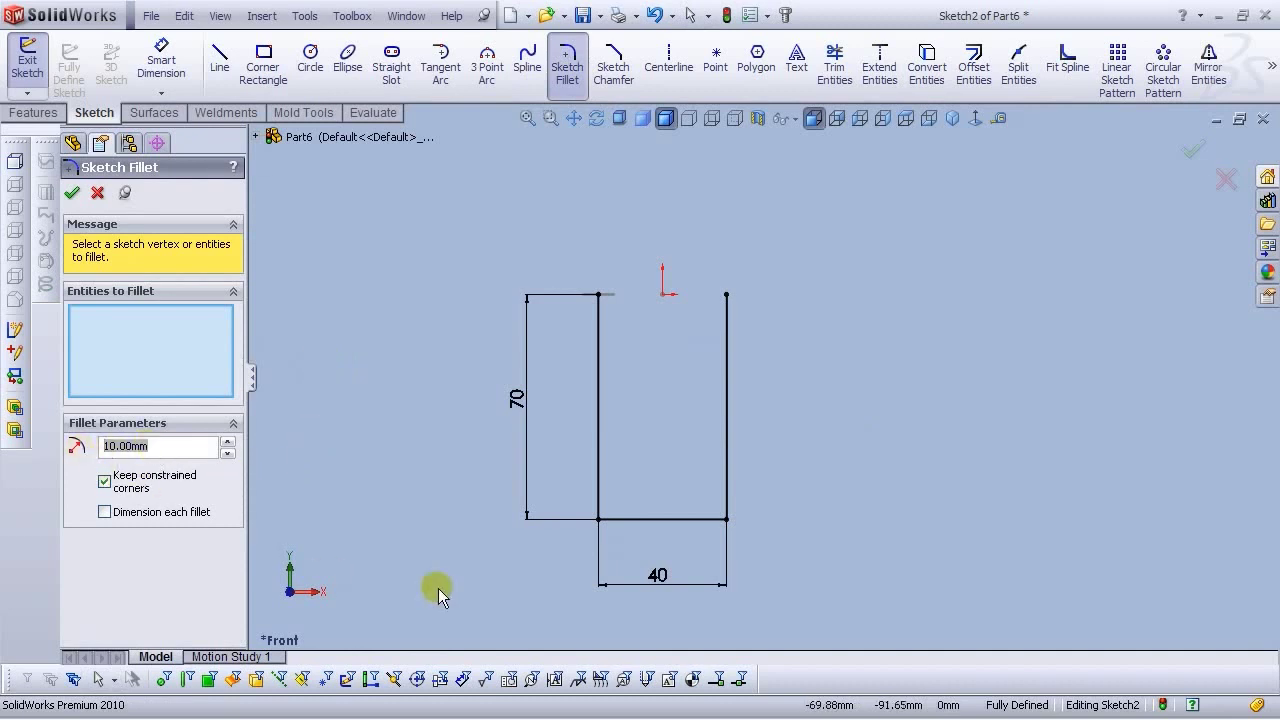
{"action": "left_click", "coordinate": [598, 519]}
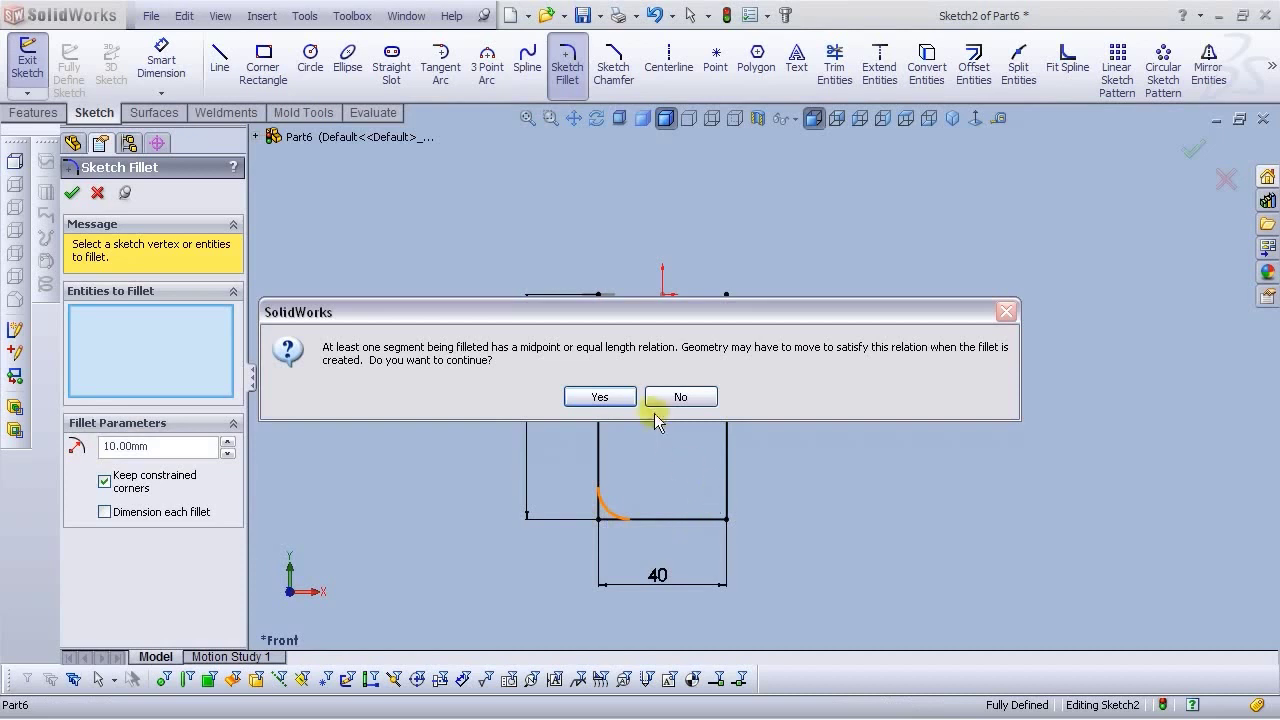
{"action": "left_click", "coordinate": [604, 397]}
{"action": "left_click", "coordinate": [727, 519]}
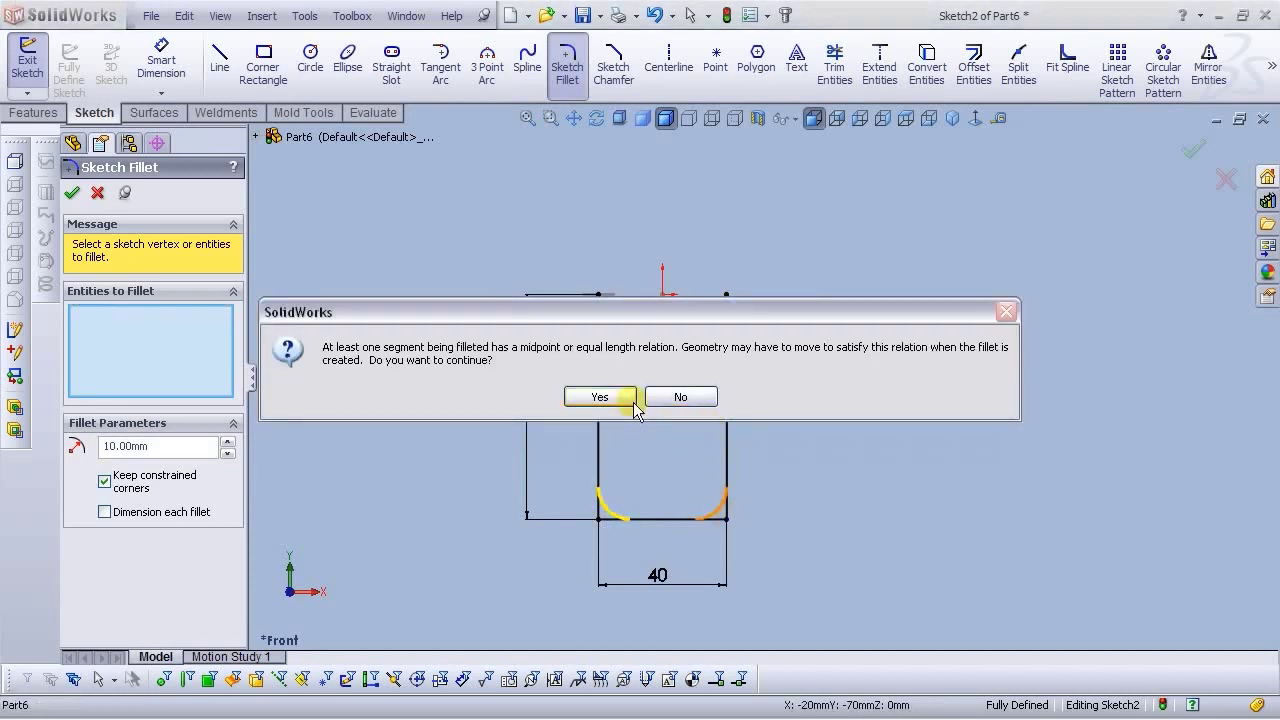
{"action": "left_click", "coordinate": [604, 397]}
{"action": "left_click", "coordinate": [1193, 150]}
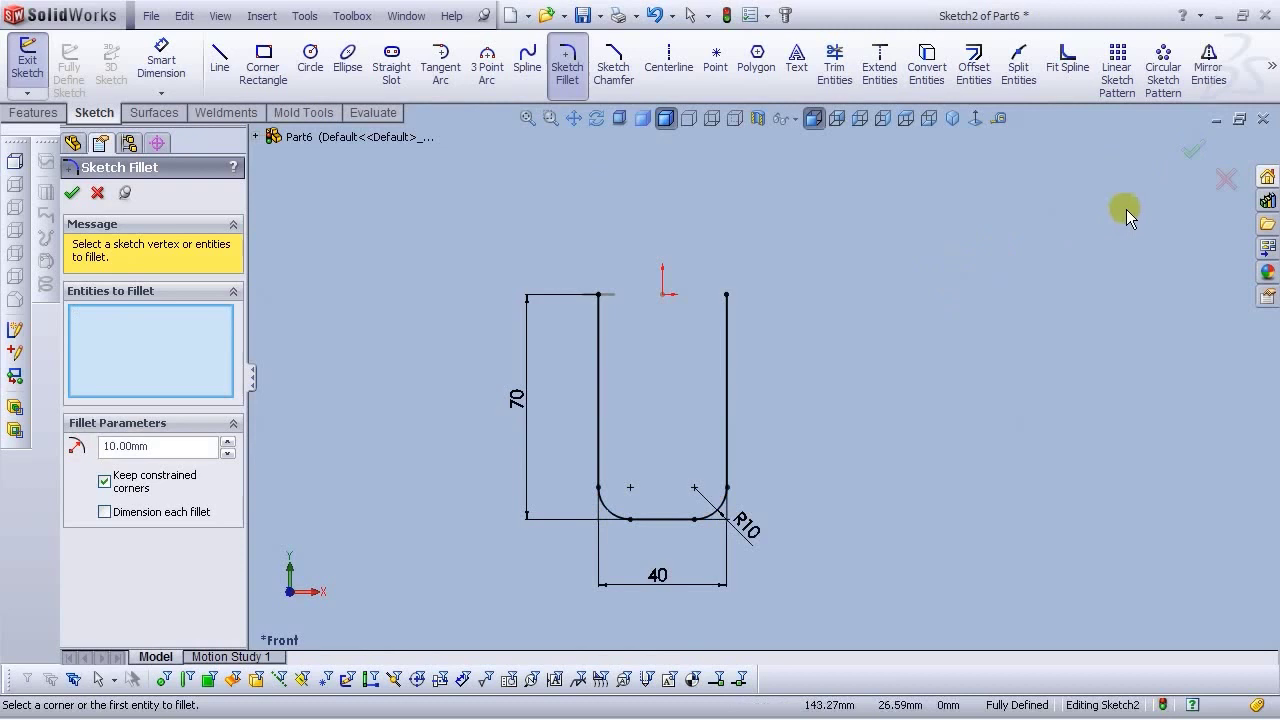
{"action": "left_click", "coordinate": [1191, 151]}
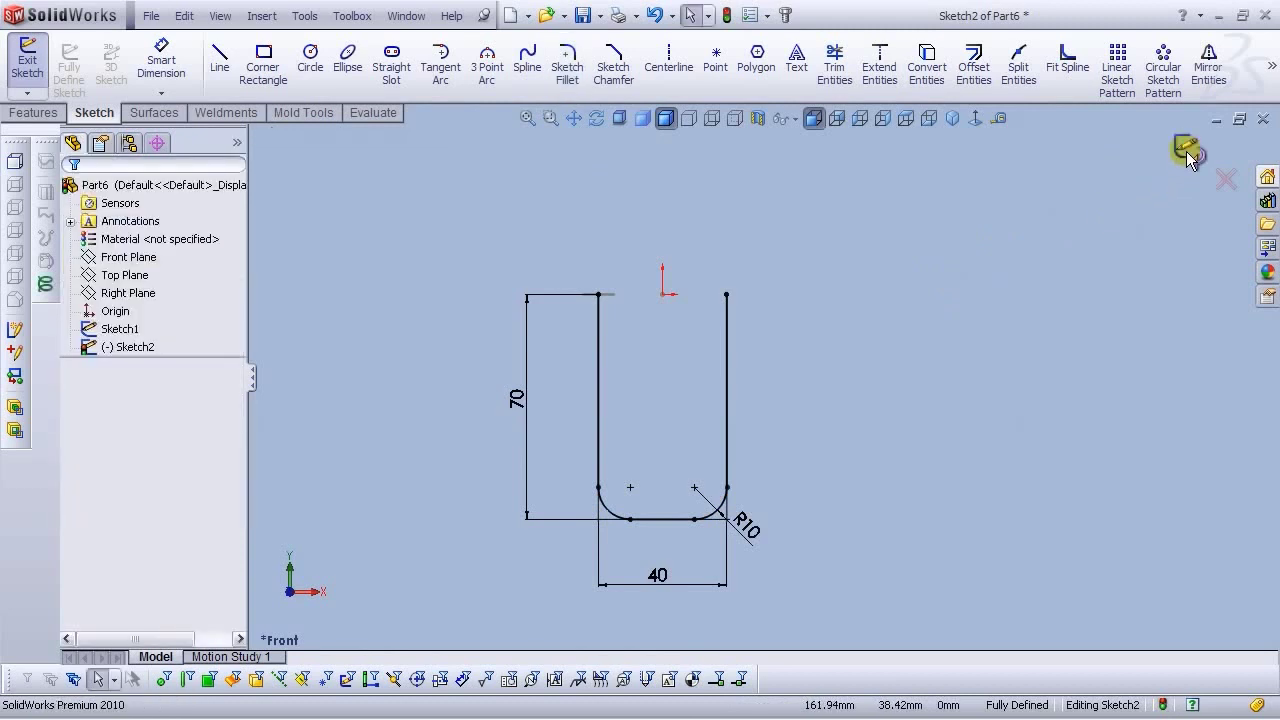
Exit the sketch and create a swept boss using the circle as profile and the U-shaped sketch as path
{"action": "left_click", "coordinate": [1187, 152]}
{"action": "mouse_move", "coordinate": [867, 294]}
{"action": "middle_mouse_down"}
{"action": "mouse_move", "coordinate": [788, 382]}
{"action": "mouse_move", "coordinate": [765, 305]}
{"action": "mouse_move", "coordinate": [723, 449]}
{"action": "mouse_move", "coordinate": [674, 423]}
{"action": "middle_mouse_up"}
{"action": "left_click", "coordinate": [341, 68]}
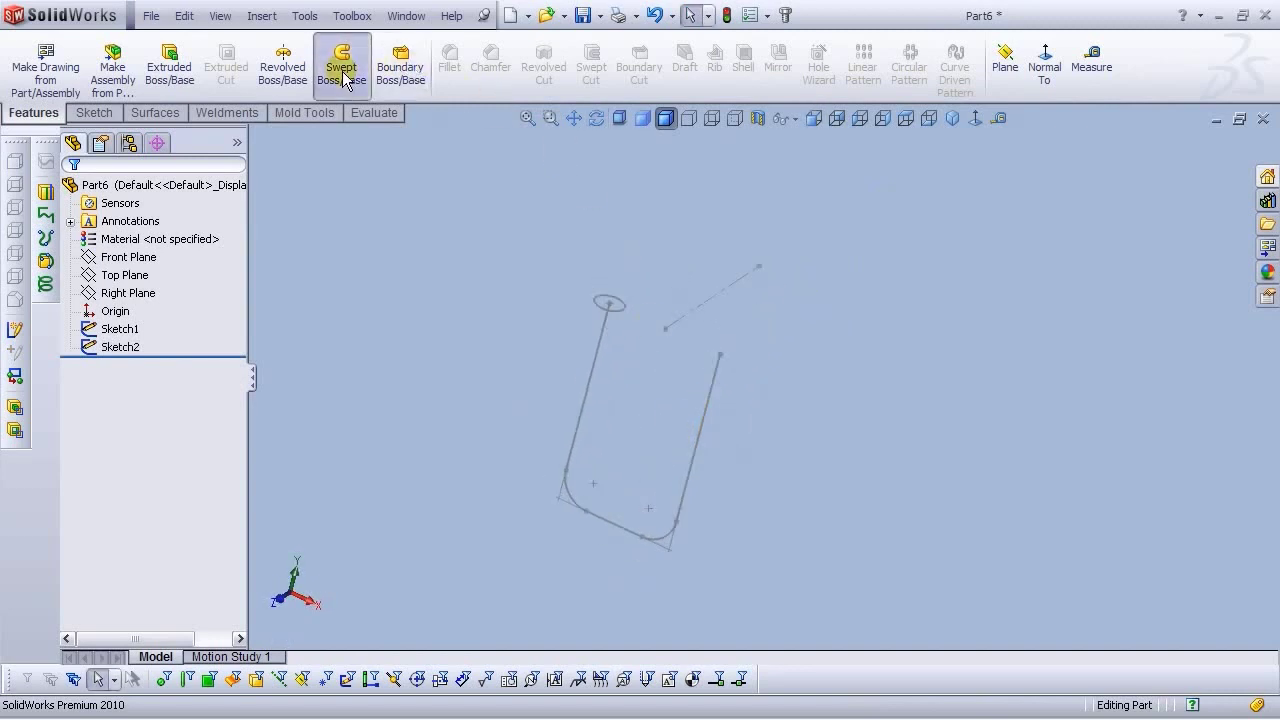
{"action": "left_click", "coordinate": [603, 305]}
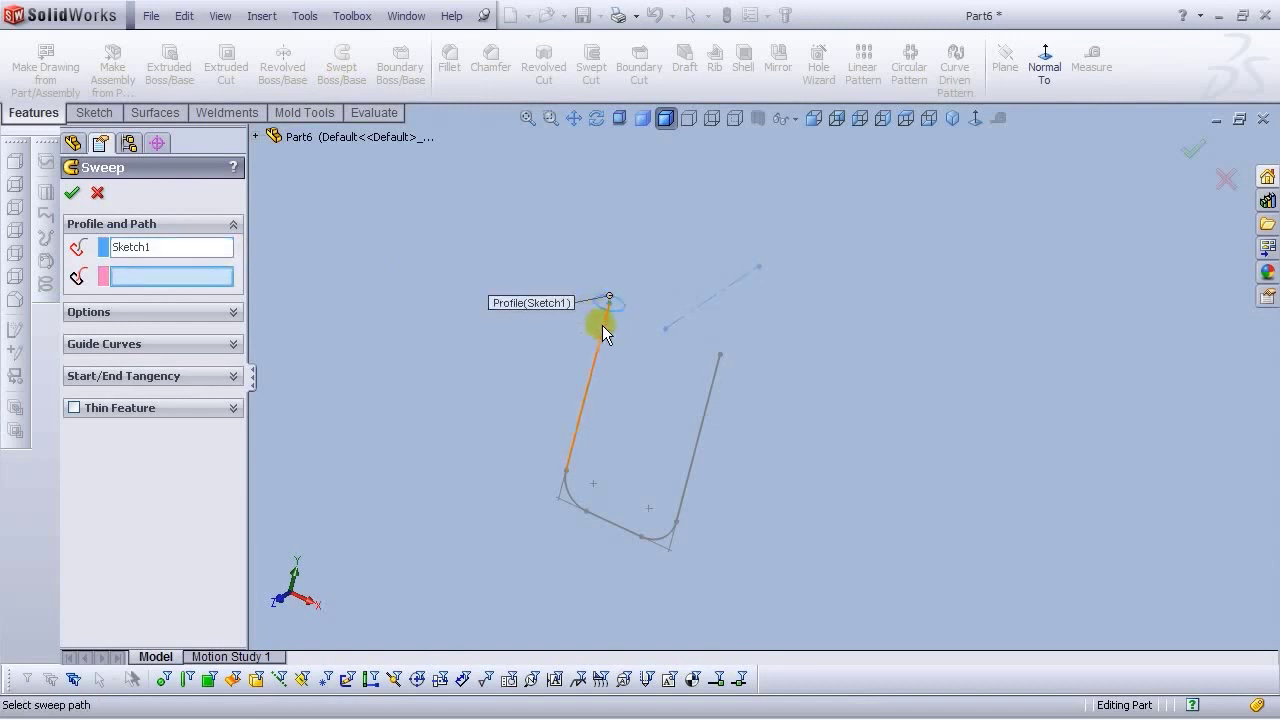
{"action": "left_click", "coordinate": [602, 325]}
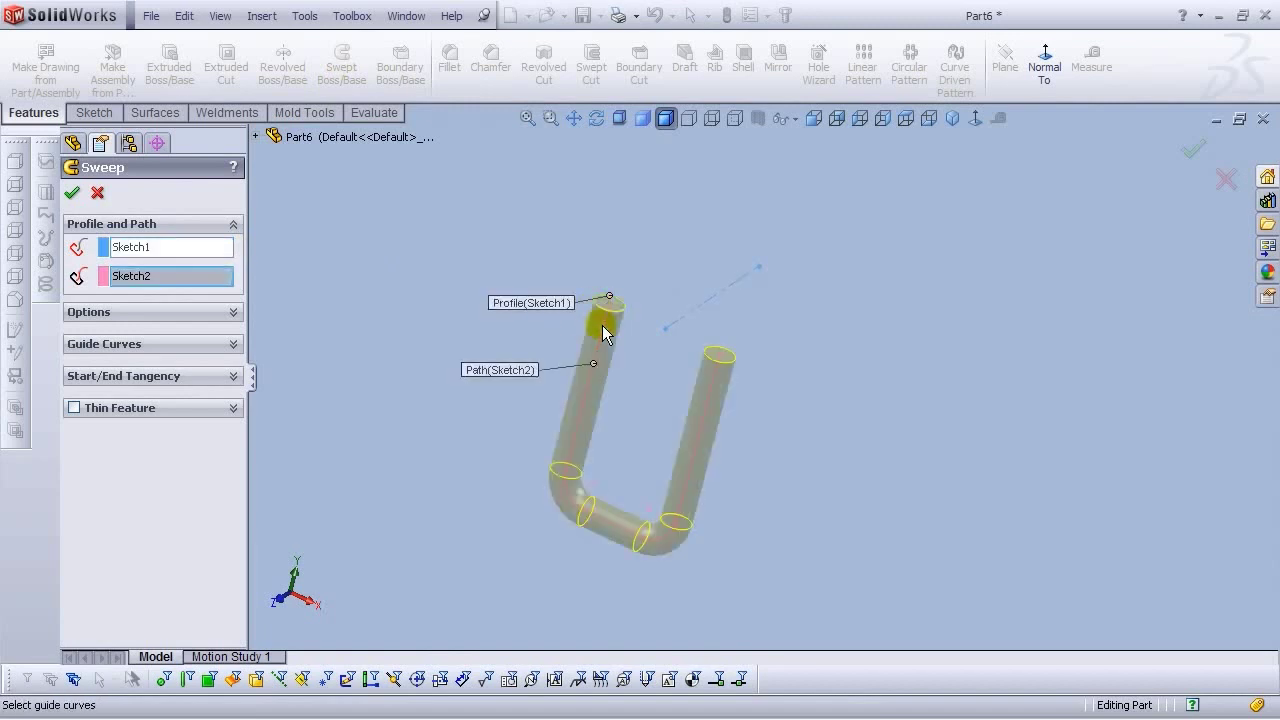
{"action": "left_click", "coordinate": [72, 194]}
Save the part as U-bolt in the Smoker folder
{"action": "middle_click_drag", "start_coordinate": [798, 458], "coordinate": [678, 446]}
{"action": "left_click_drag", "start_coordinate": [678, 446], "coordinate": [686, 408]}
{"action": "left_click", "coordinate": [690, 15]}
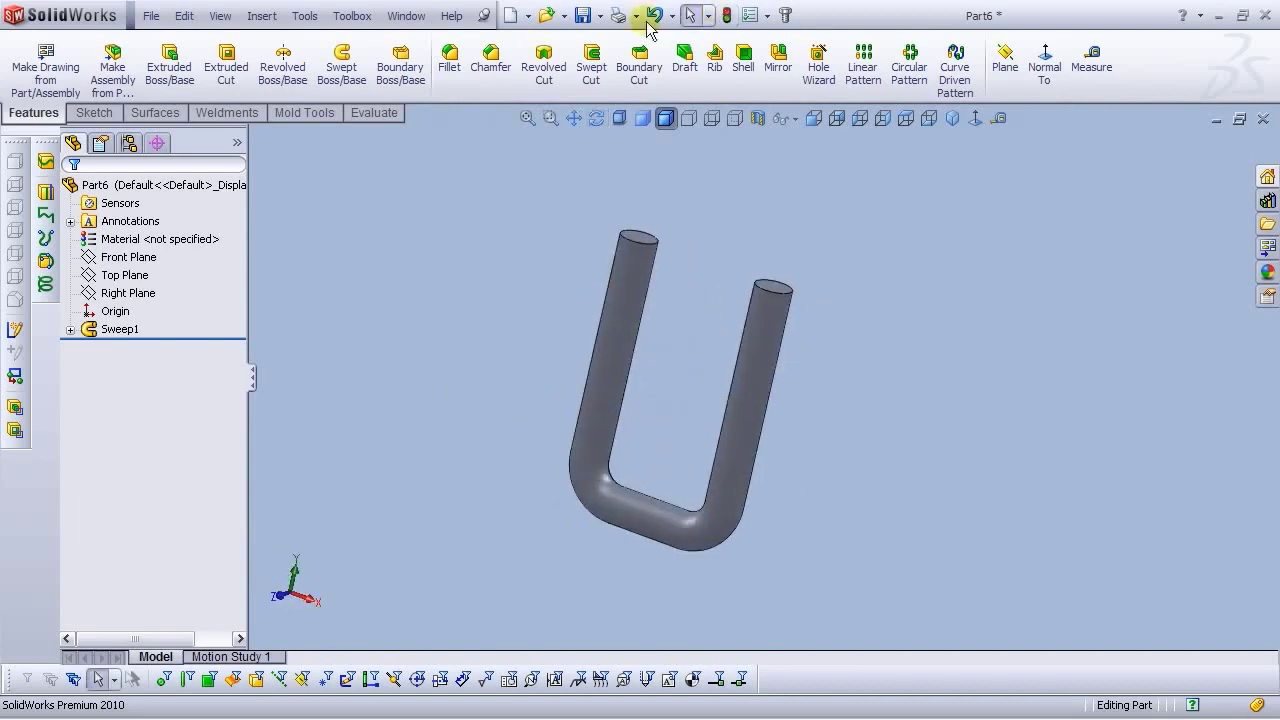
{"action": "left_click", "coordinate": [151, 16]}
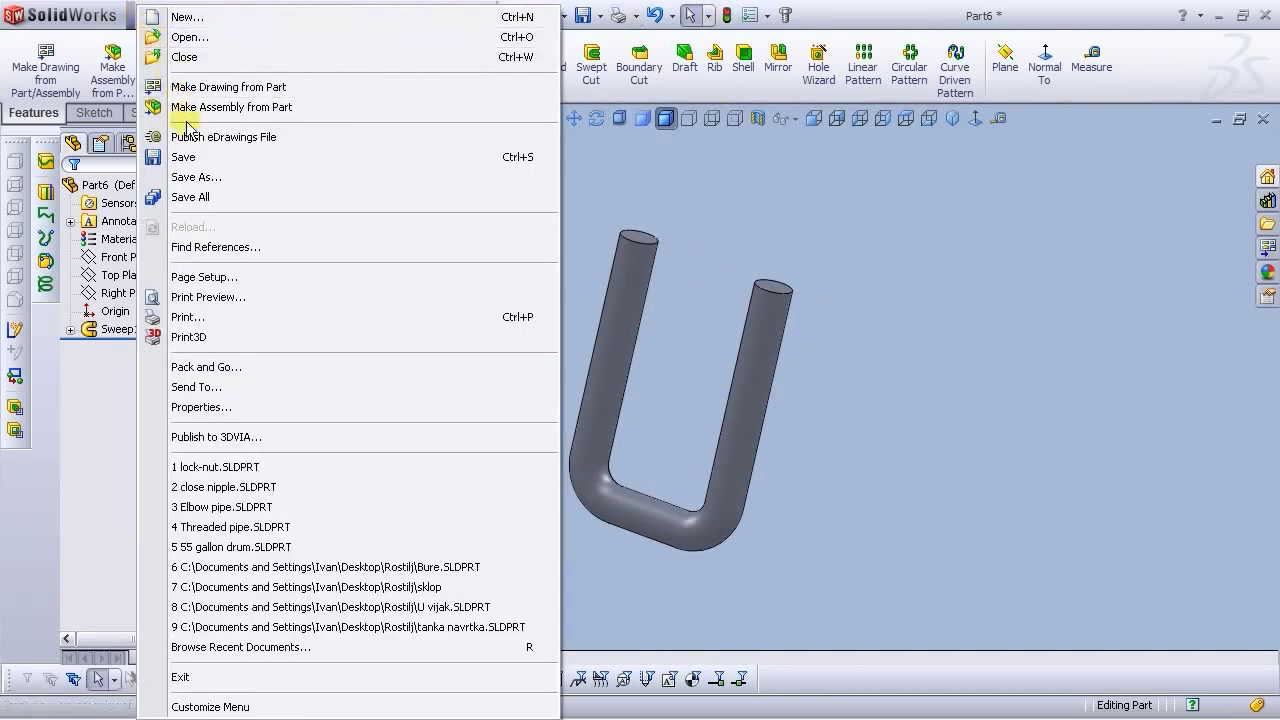
{"action": "left_click", "coordinate": [200, 177]}
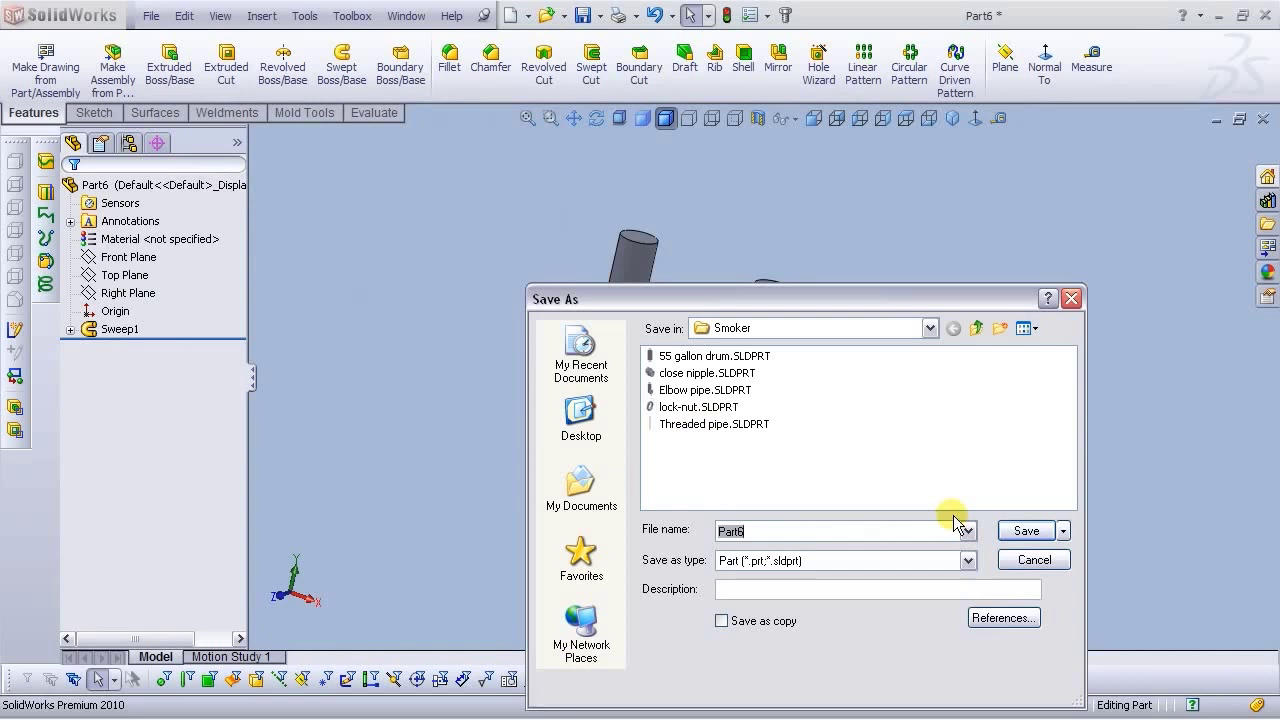
{"action": "type", "text": "U-bolt"}
{"action": "left_click", "coordinate": [1033, 534]}
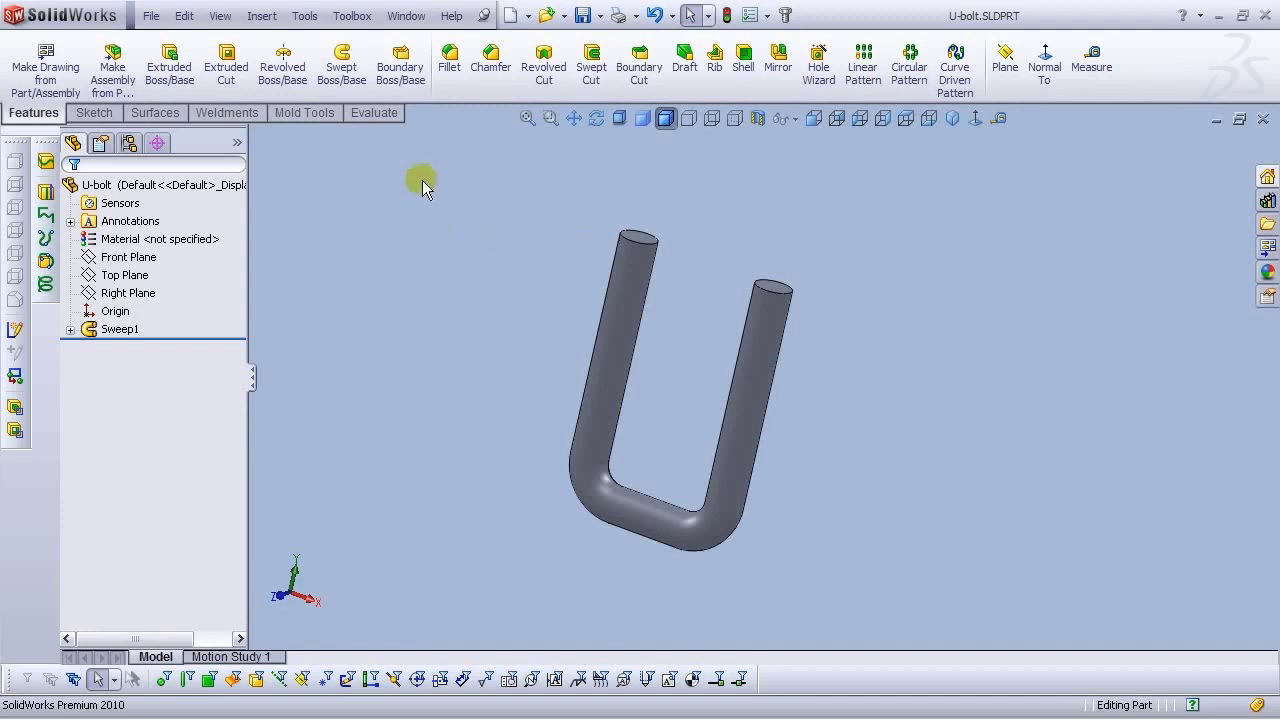
Create a new part document and start a sketch on the Right Plane
{"action": "left_click", "coordinate": [511, 15]}
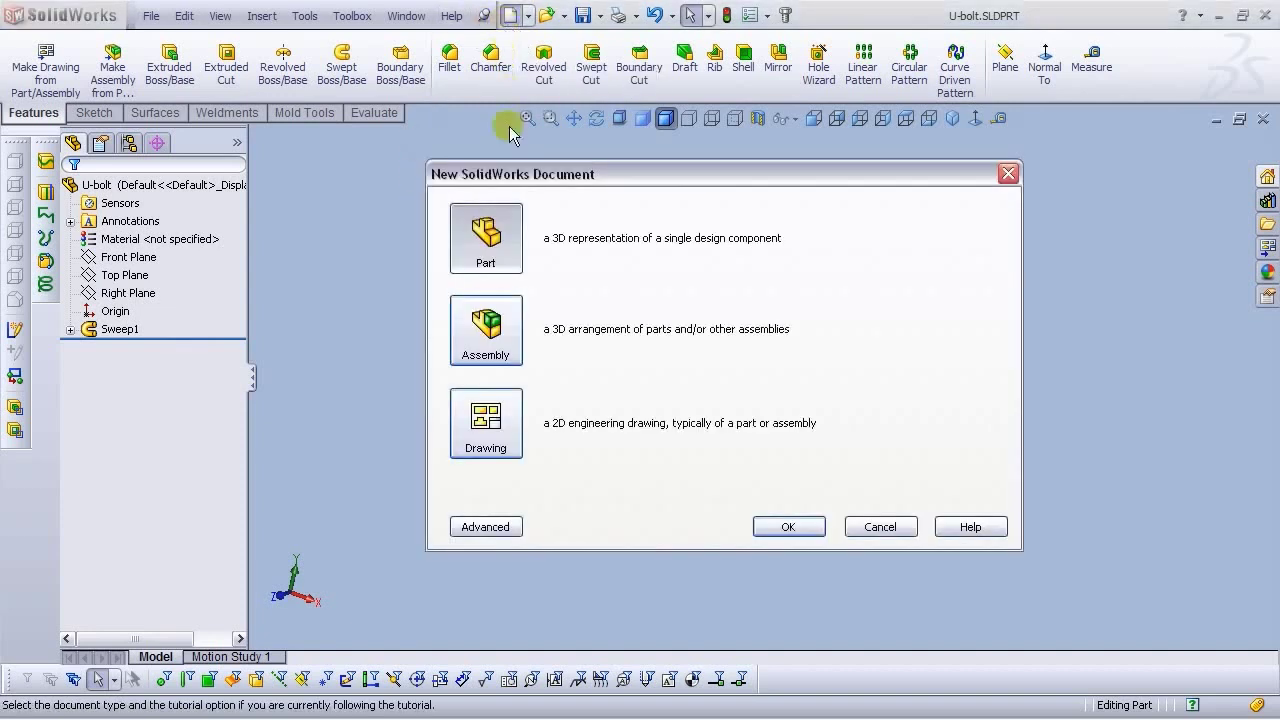
{"action": "left_click", "coordinate": [795, 526]}
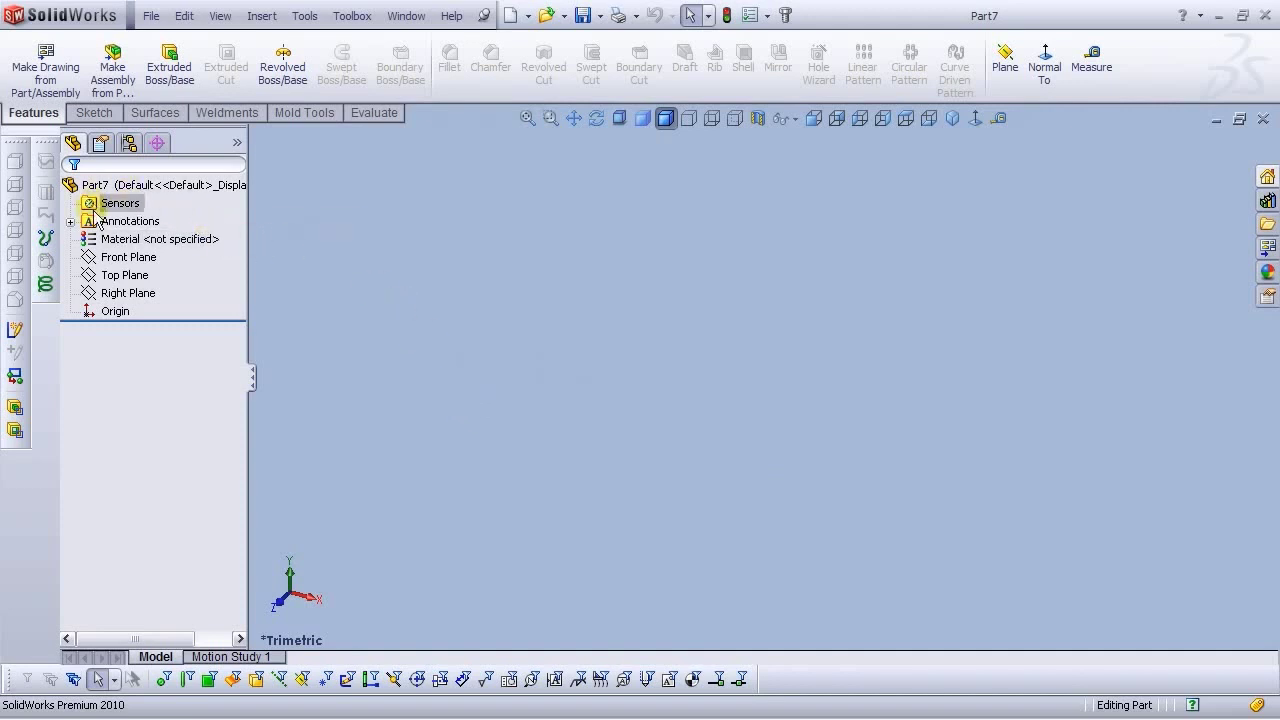
{"action": "left_click", "coordinate": [121, 293]}
{"action": "left_click", "coordinate": [135, 263]}
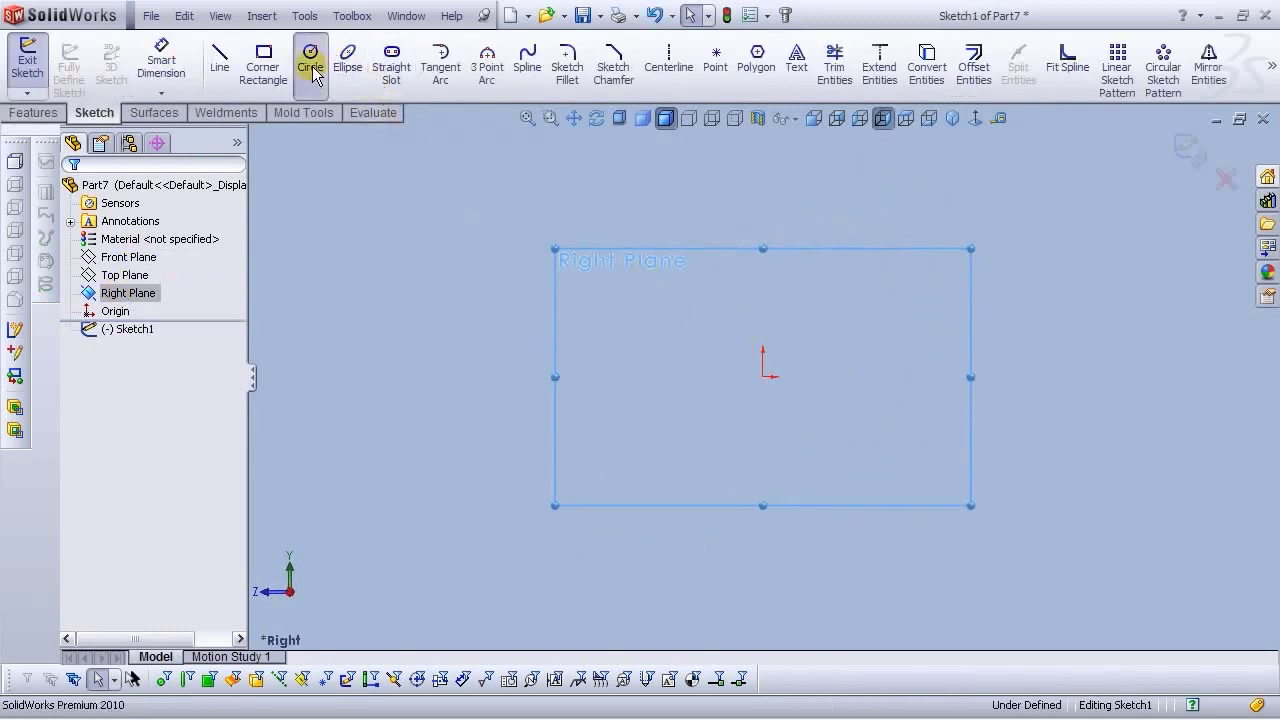
Sketch a circle centred on the origin with a radius of about 34 mm
{"action": "left_click", "coordinate": [311, 68]}
{"action": "left_click", "coordinate": [763, 377]}
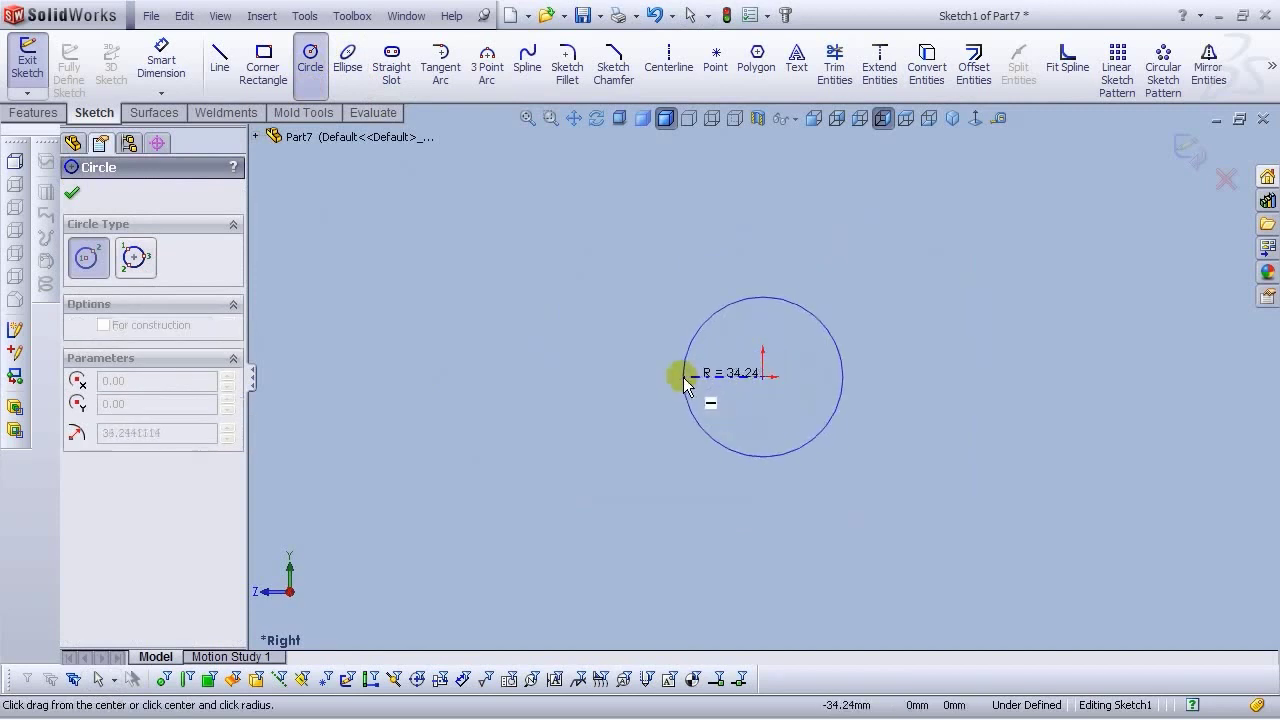
{"action": "left_click", "coordinate": [683, 377]}
Dimension the circle's diameter and set it to 30 mm
{"action": "left_click", "coordinate": [174, 73]}
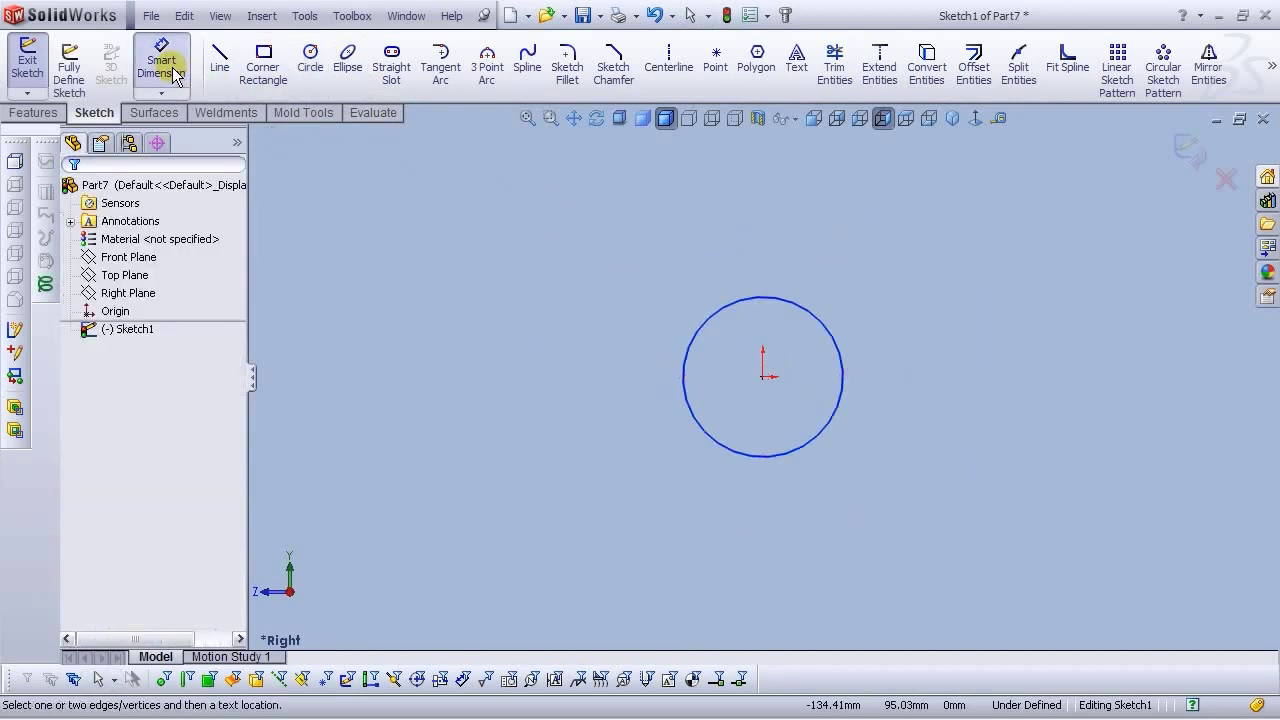
{"action": "left_click", "coordinate": [701, 328]}
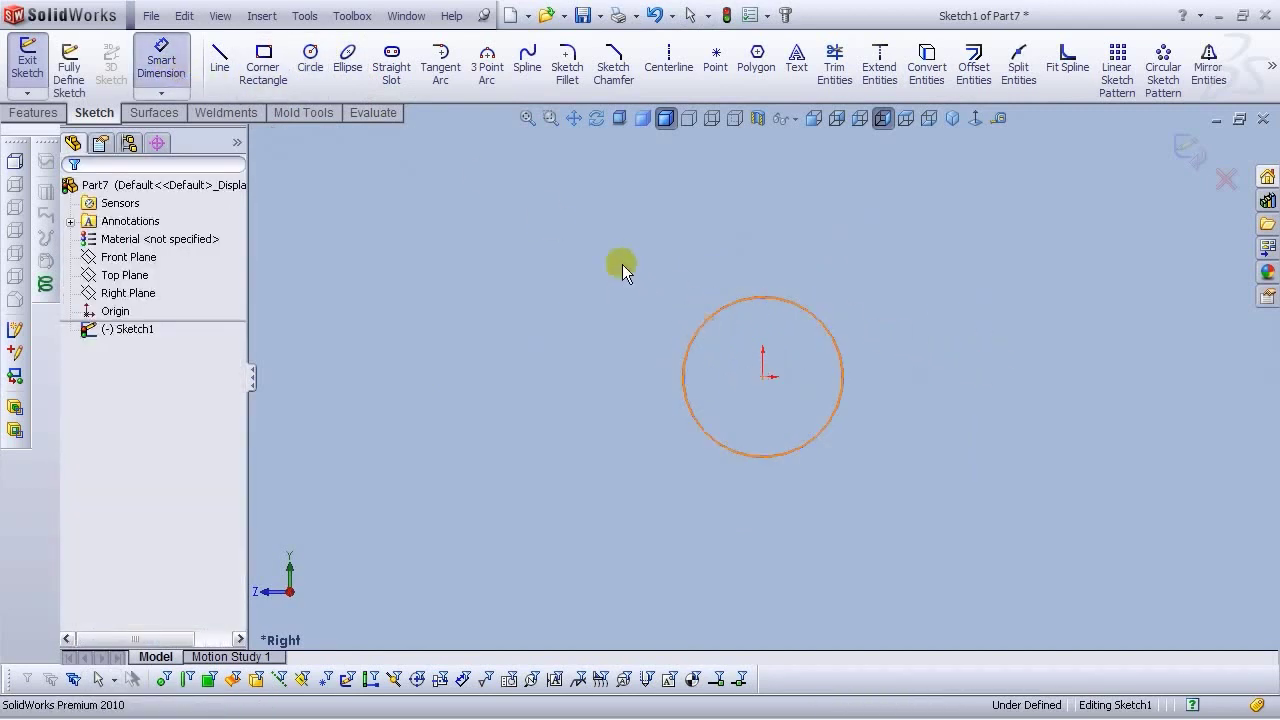
{"action": "left_click", "coordinate": [591, 299]}
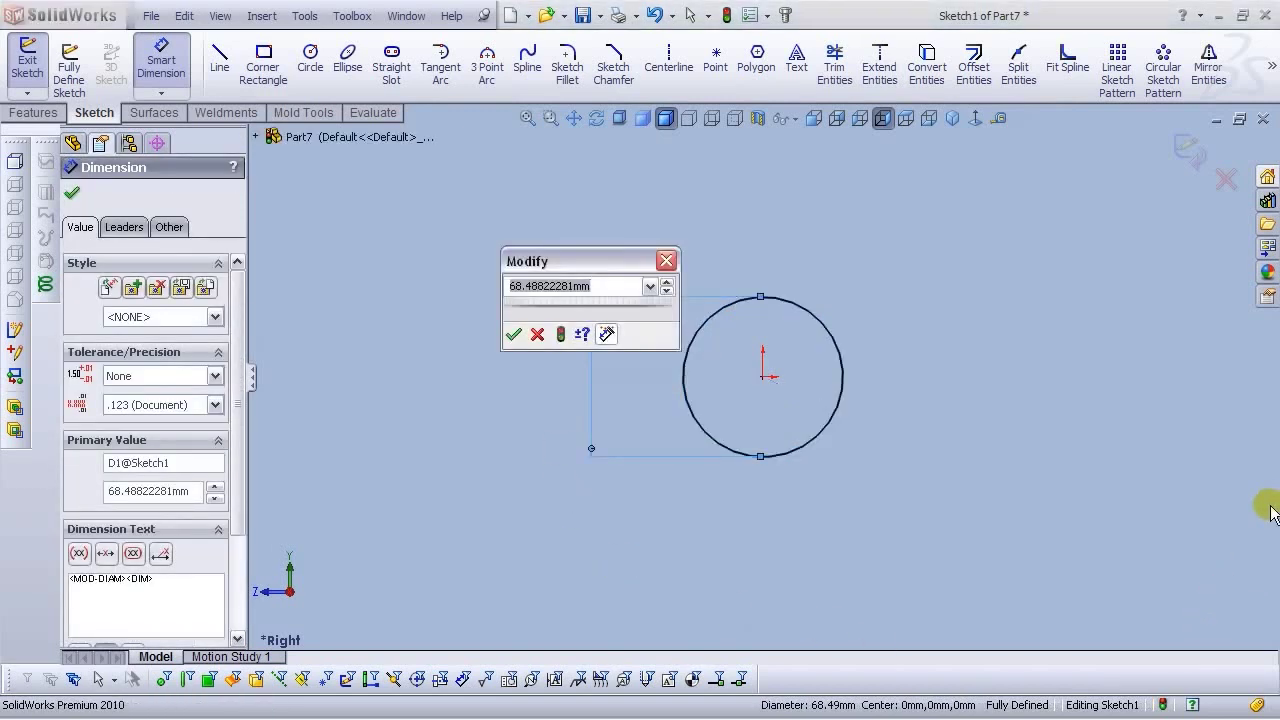
{"action": "type", "text": "30"}
{"action": "key", "text": "Return"}
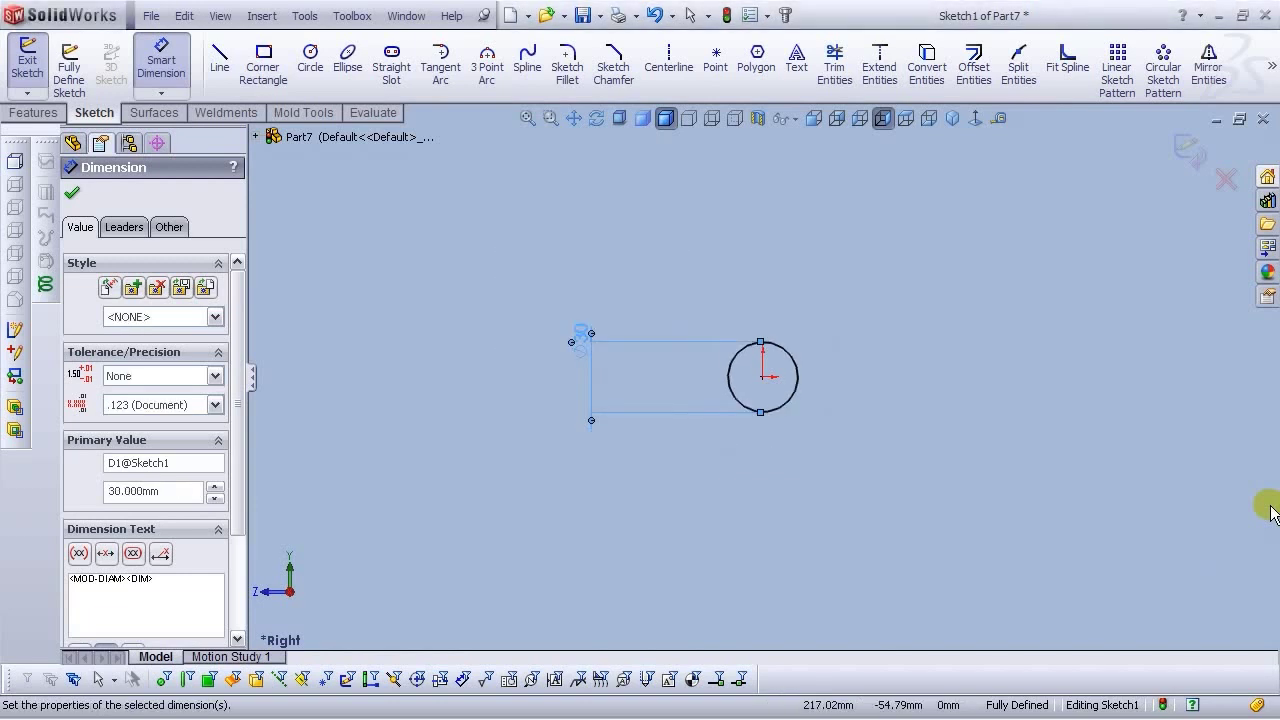
{"action": "left_click", "coordinate": [1085, 282]}
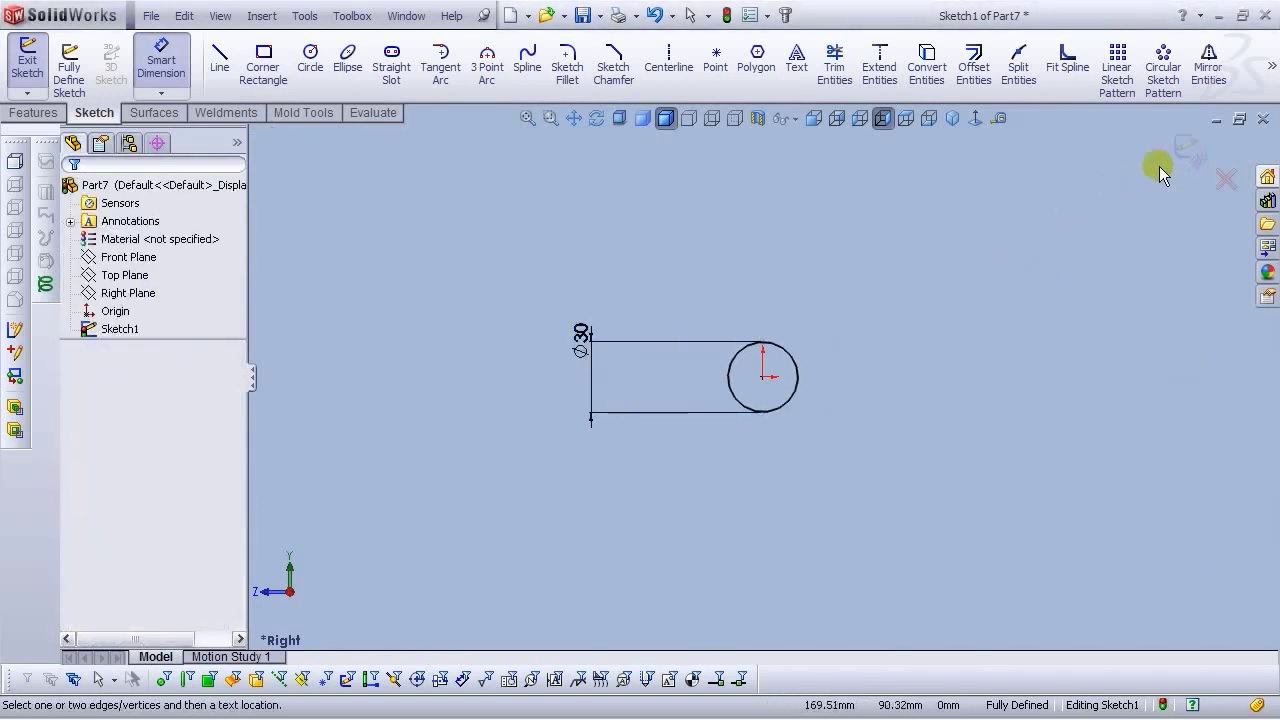
Finish the sketch and extrude the 30 mm circle to a blind depth of 25 mm
{"action": "left_click", "coordinate": [962, 119]}
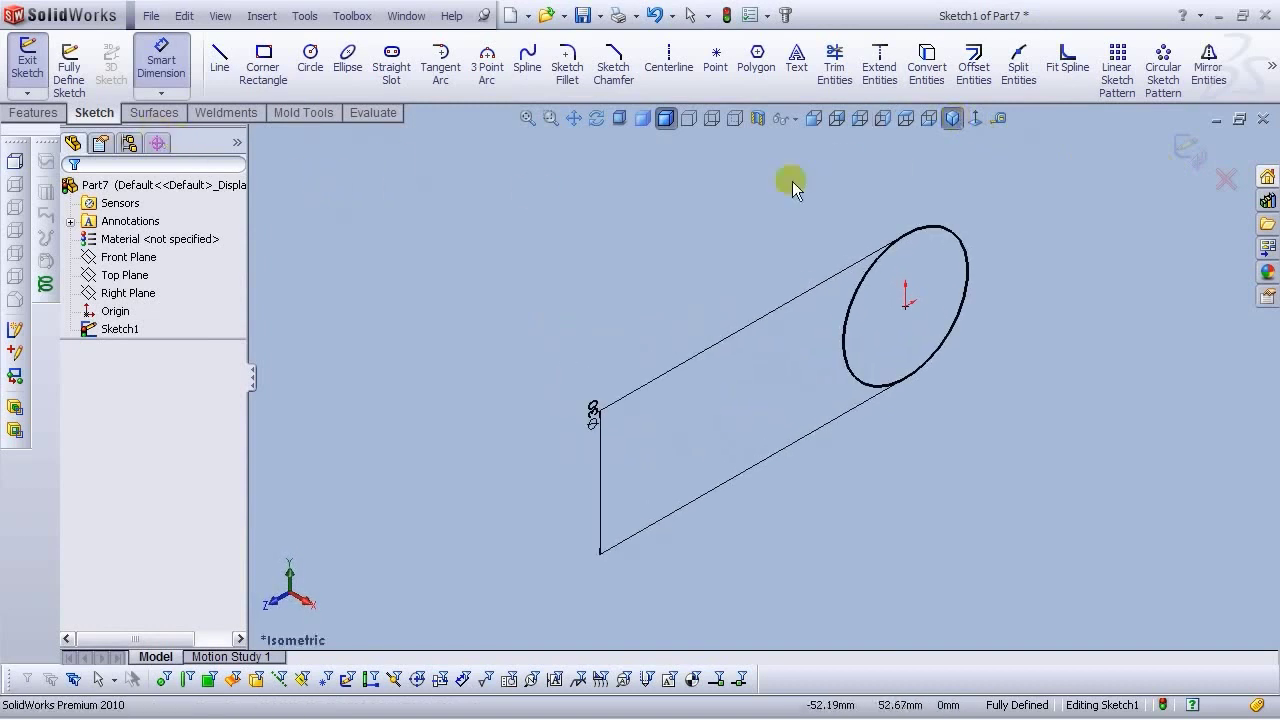
{"action": "left_click", "coordinate": [1187, 152]}
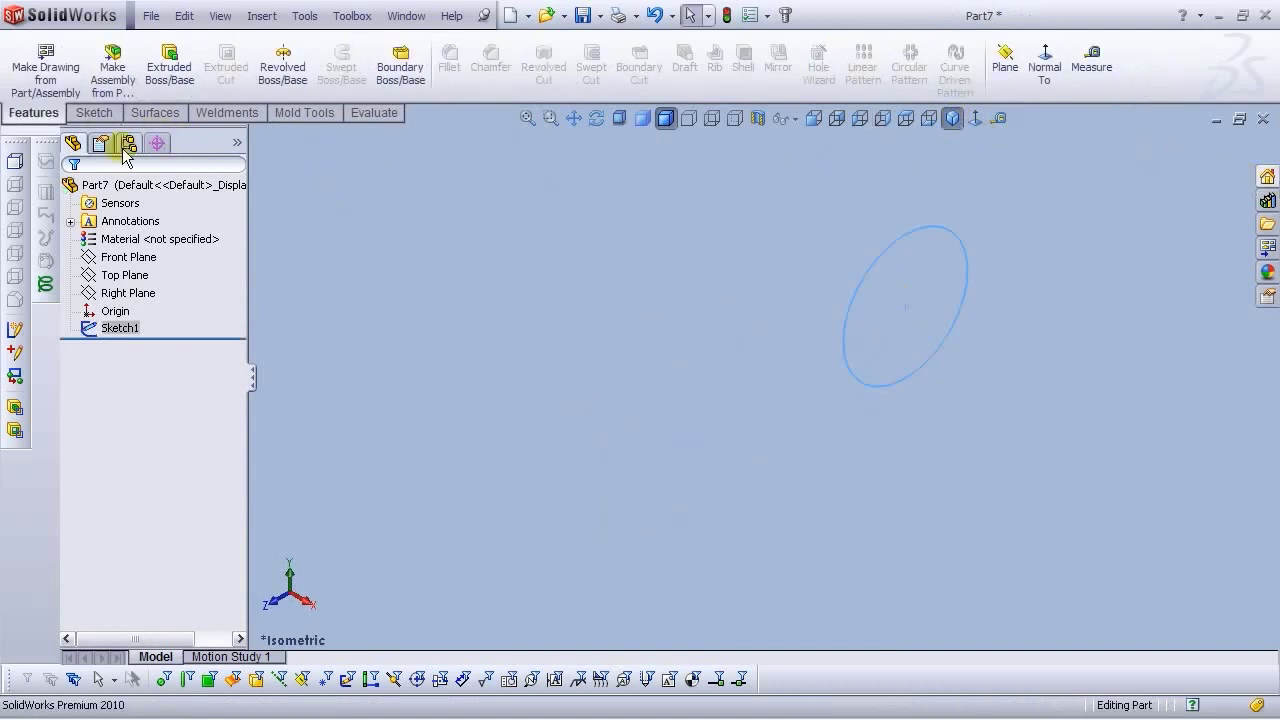
{"action": "left_click", "coordinate": [170, 80]}
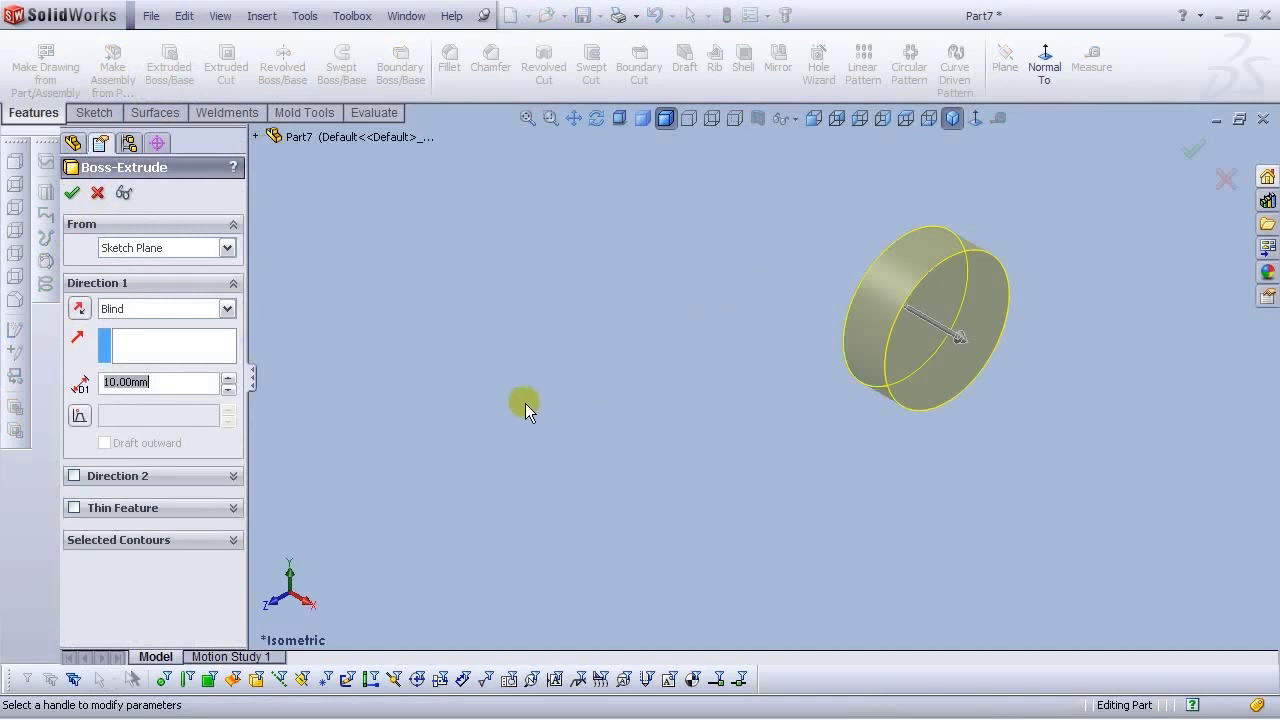
{"action": "double_click", "coordinate": [148, 382]}
{"action": "type", "text": "25"}
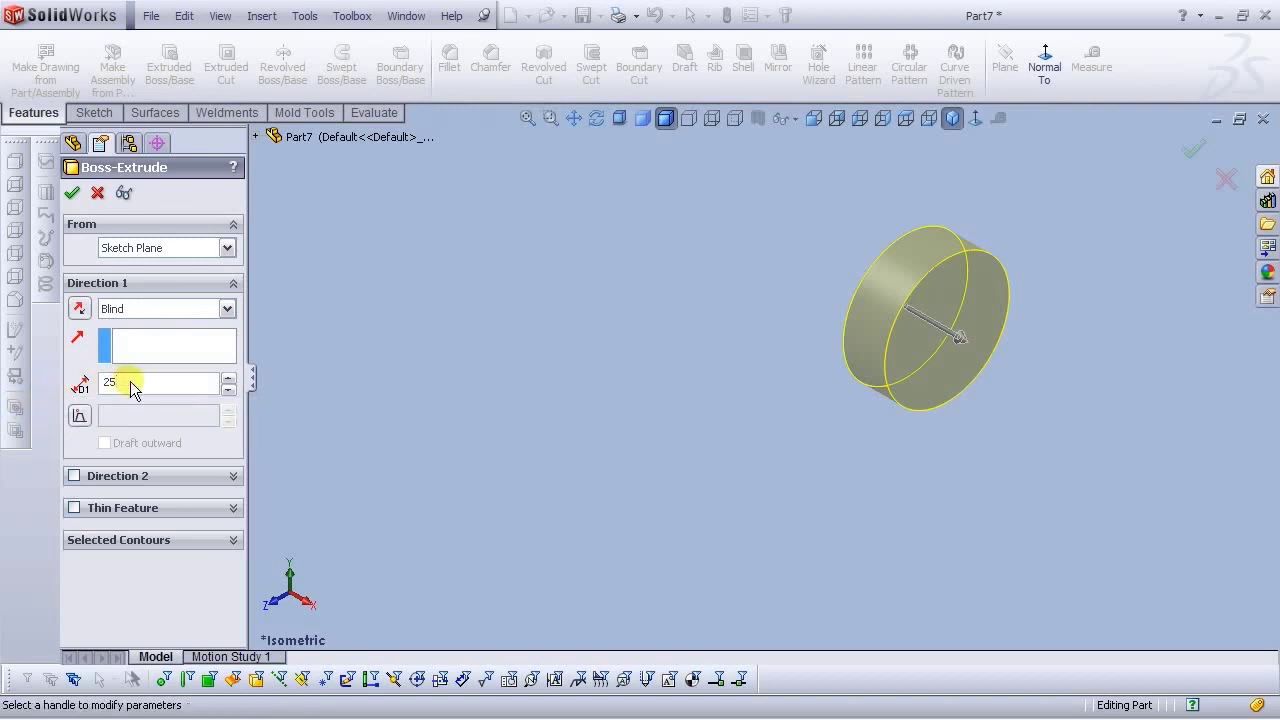
{"action": "key", "text": "Return"}
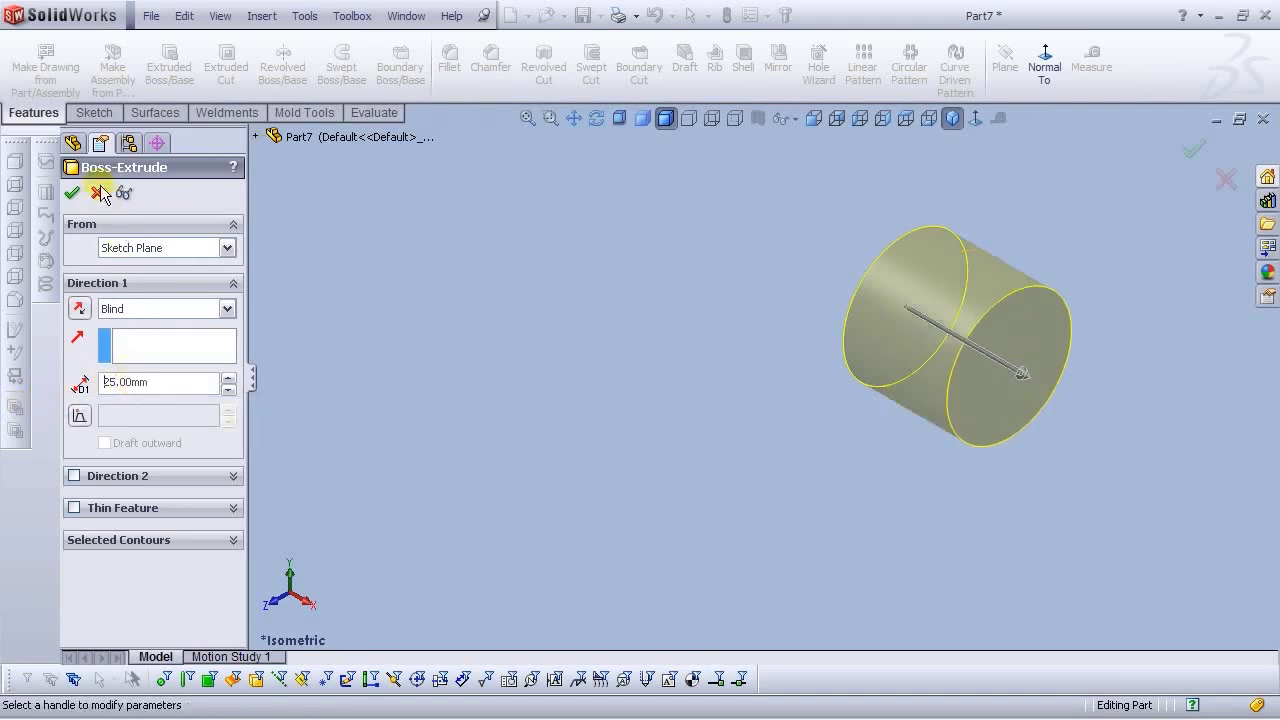
{"action": "left_click", "coordinate": [68, 194]}
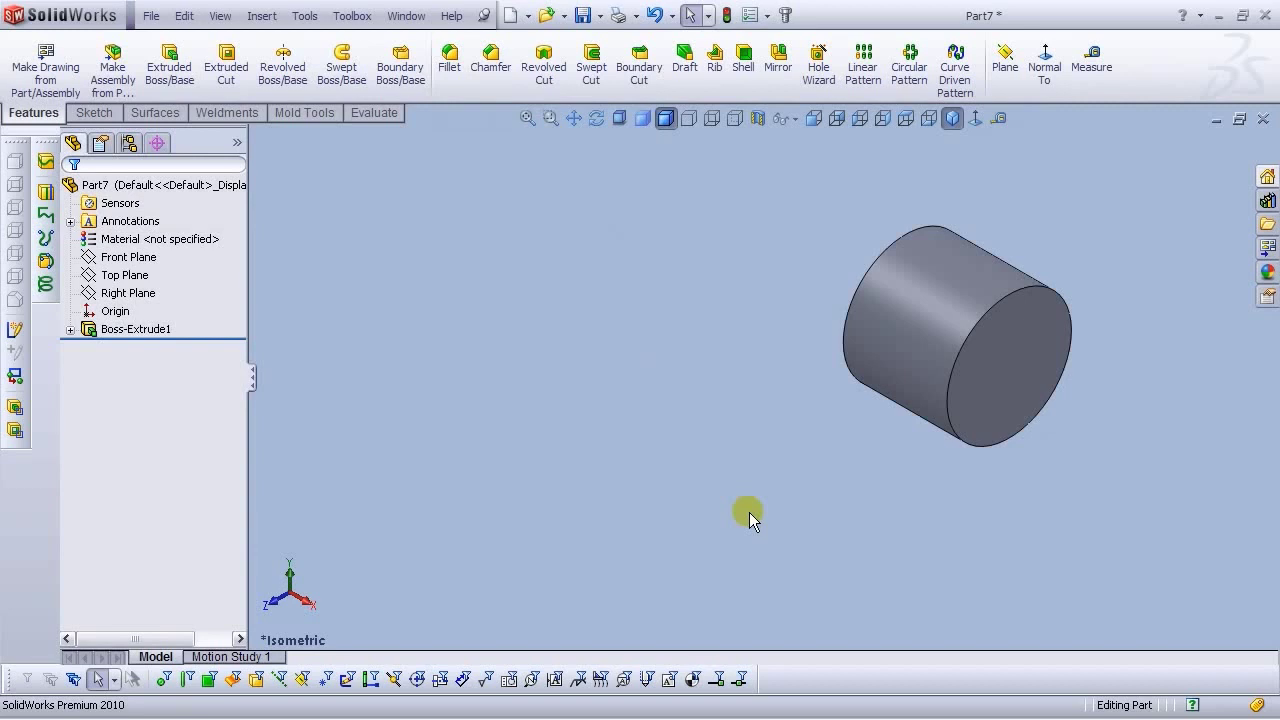
Start a sketch on the cylinder's end face and draw an origin-centred circle with a radius of about 18.5 mm
{"action": "key", "text": "f"}
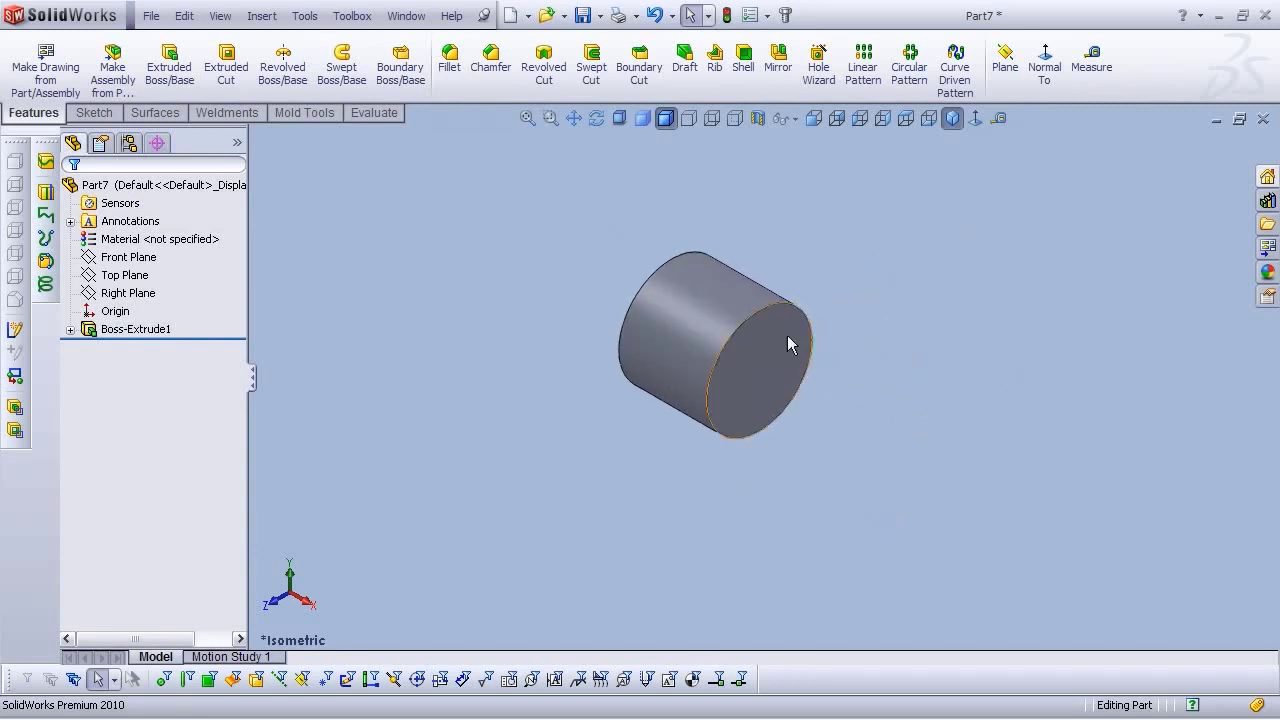
{"action": "left_click", "coordinate": [751, 360]}
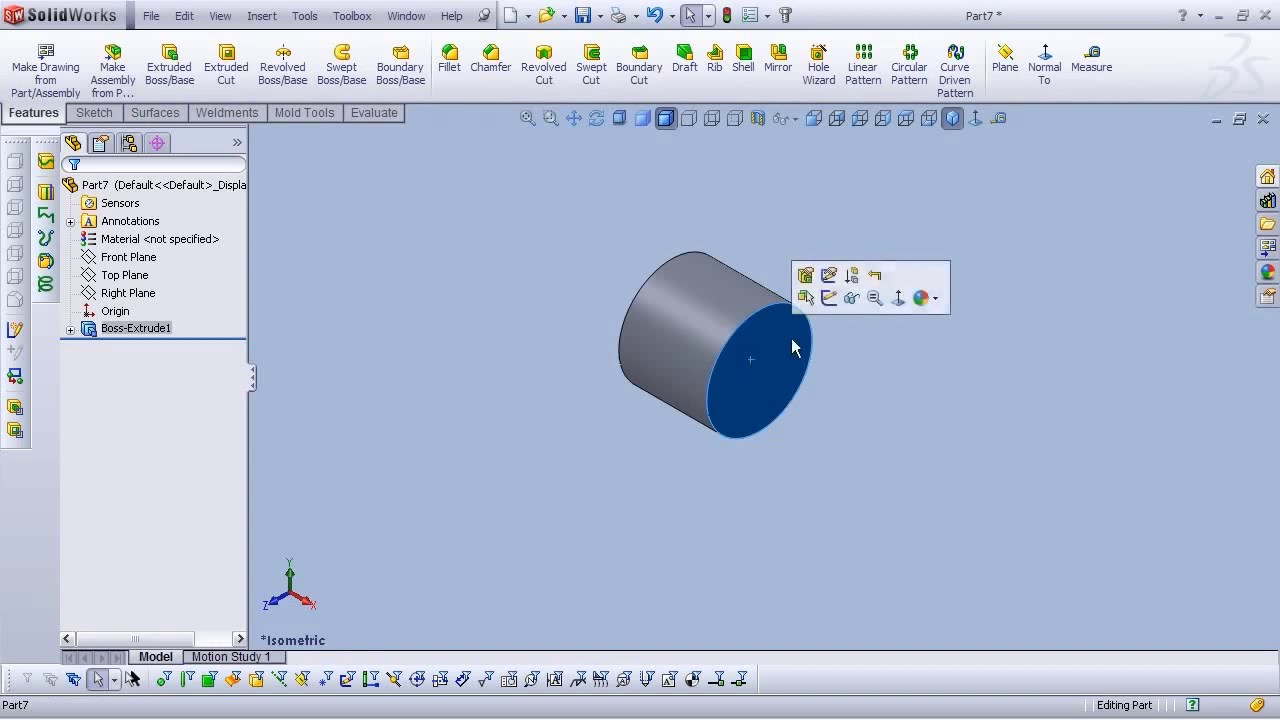
{"action": "left_click", "coordinate": [830, 299]}
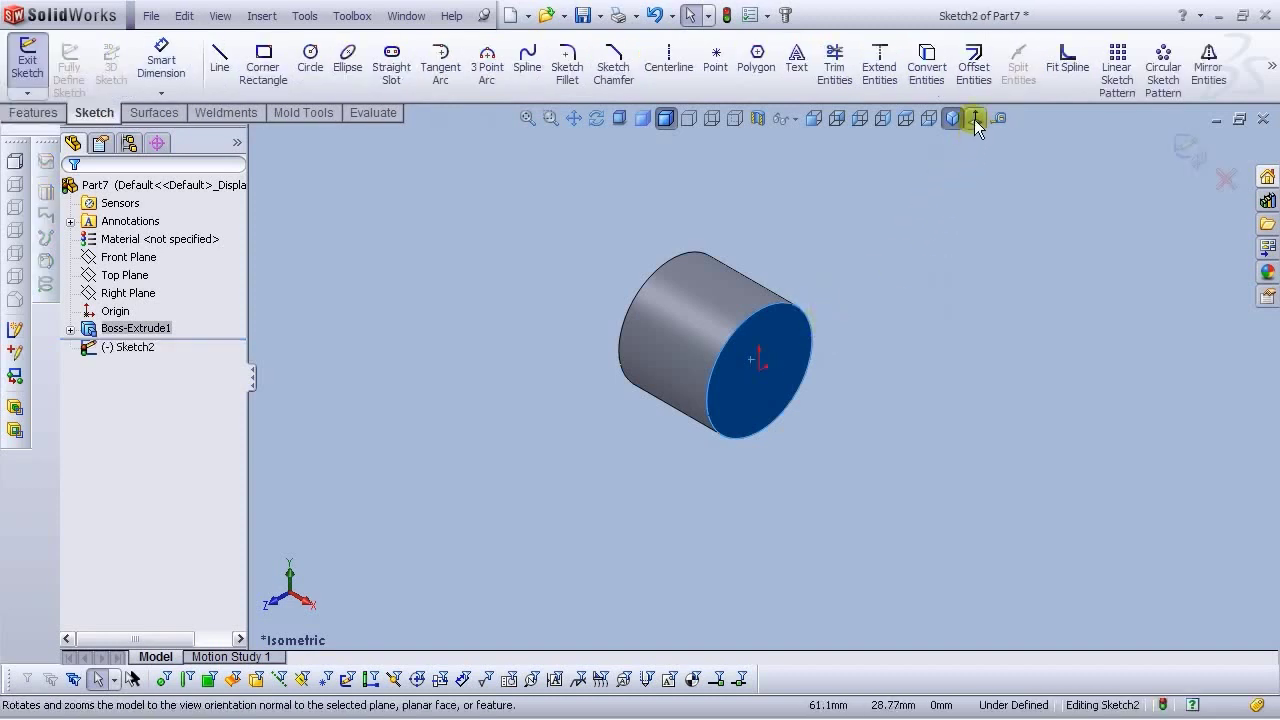
{"action": "left_click", "coordinate": [311, 62]}
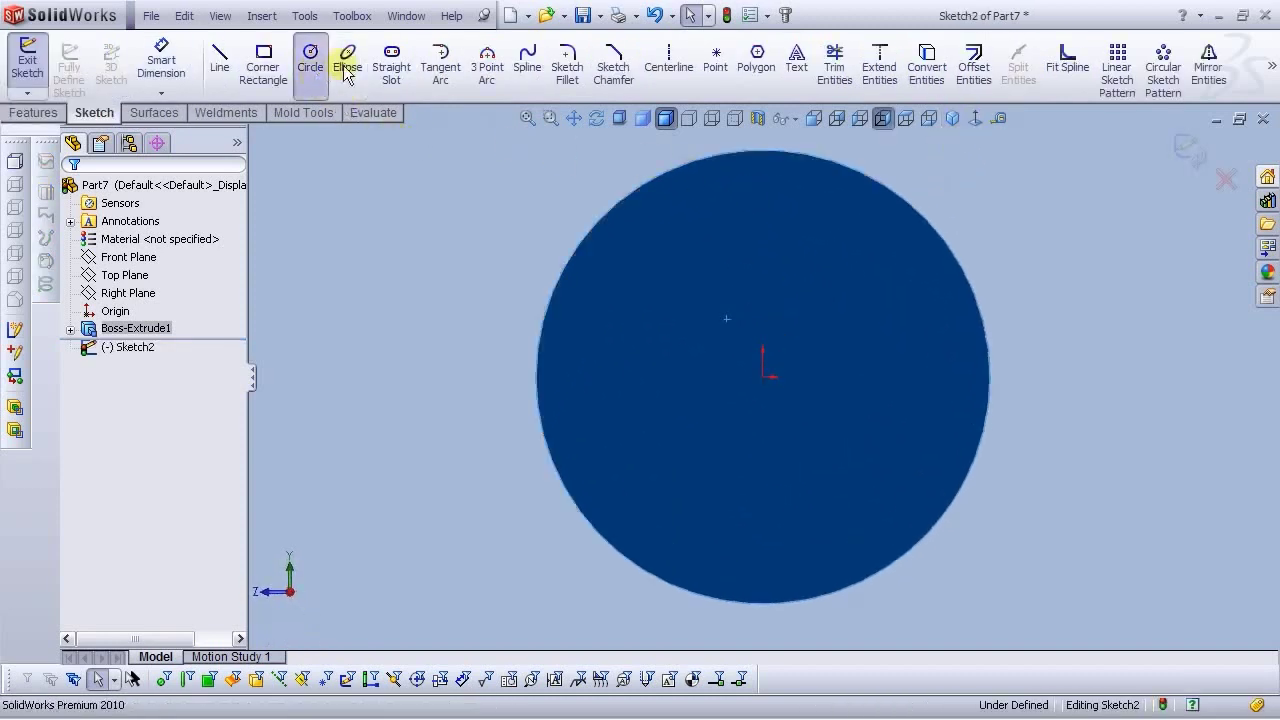
{"action": "left_click", "coordinate": [764, 378]}
{"action": "left_click", "coordinate": [494, 287]}
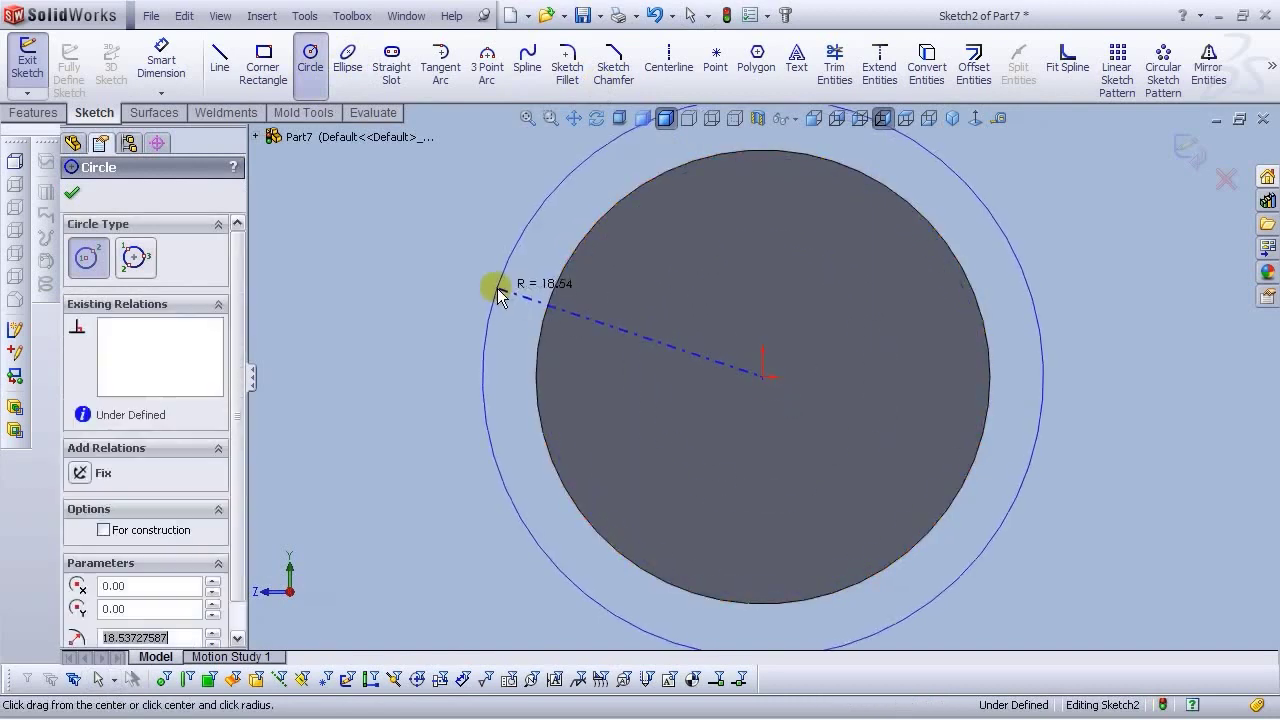
Dimension the new circle's diameter and set it to 35 mm
{"action": "left_click", "coordinate": [160, 70]}
{"action": "left_click", "coordinate": [505, 272]}
{"action": "left_click", "coordinate": [371, 281]}
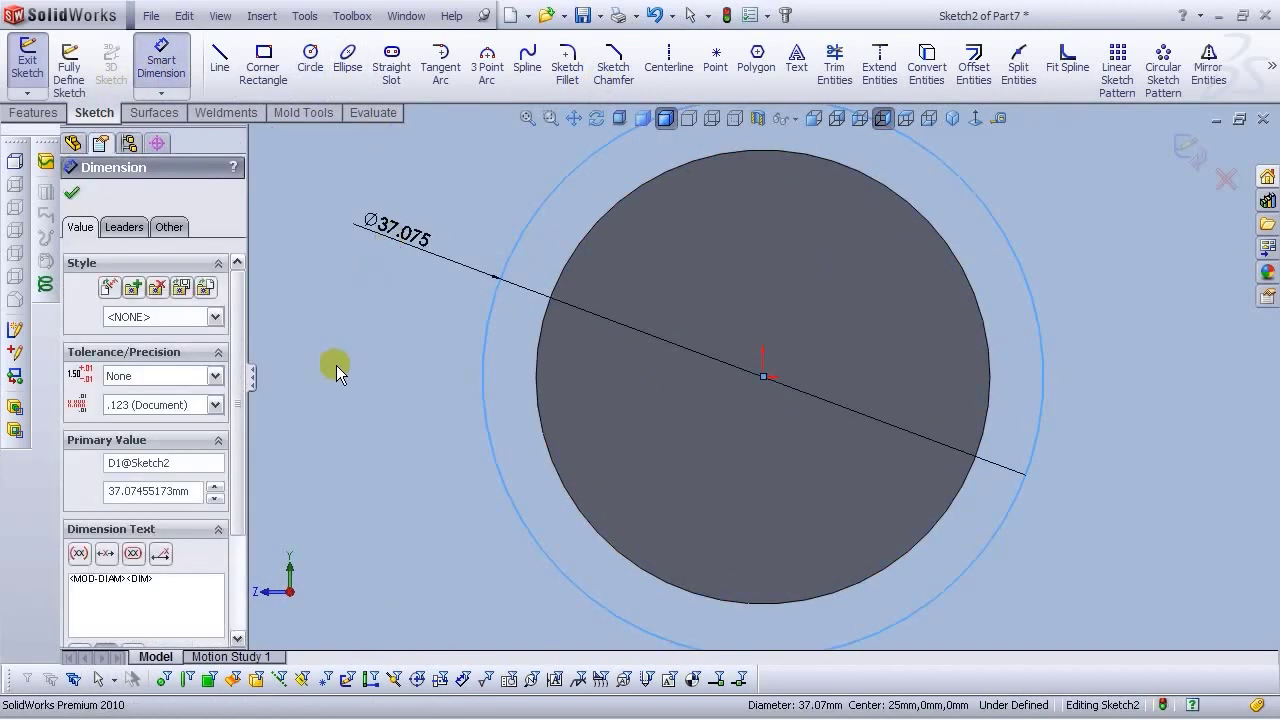
{"action": "type", "text": "35"}
{"action": "key", "text": "Return"}
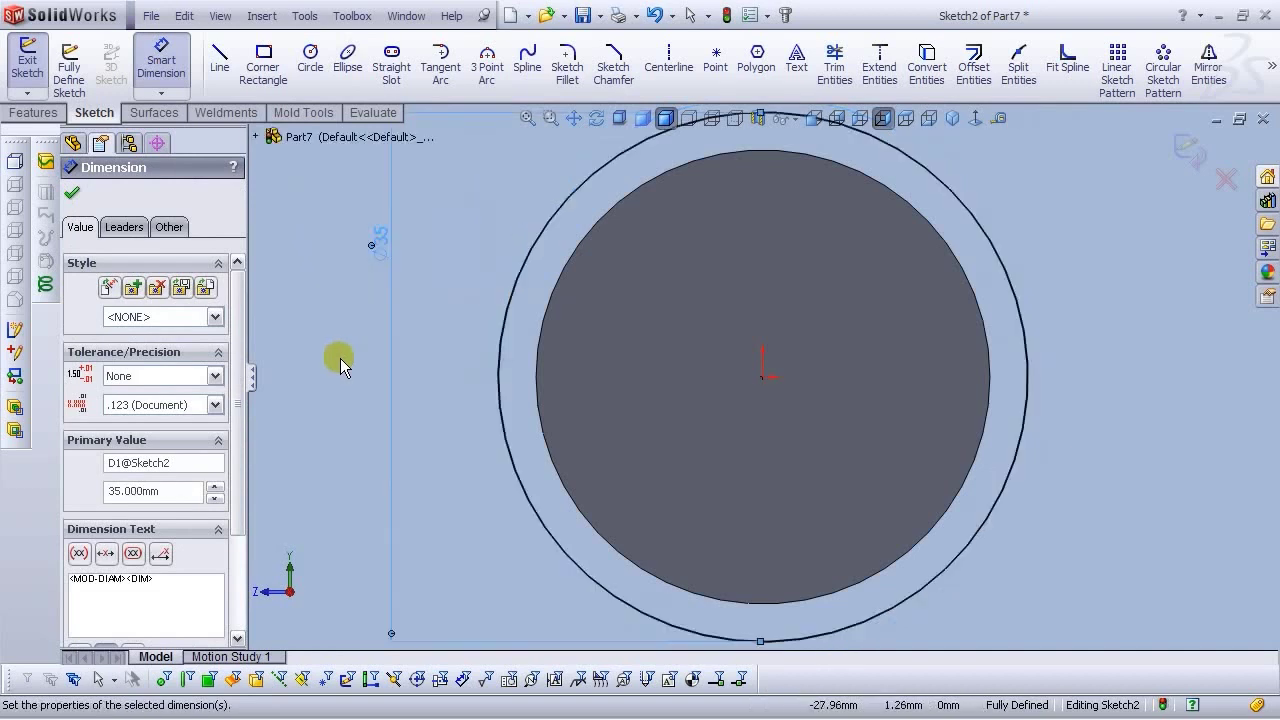
{"action": "left_click", "coordinate": [340, 358]}
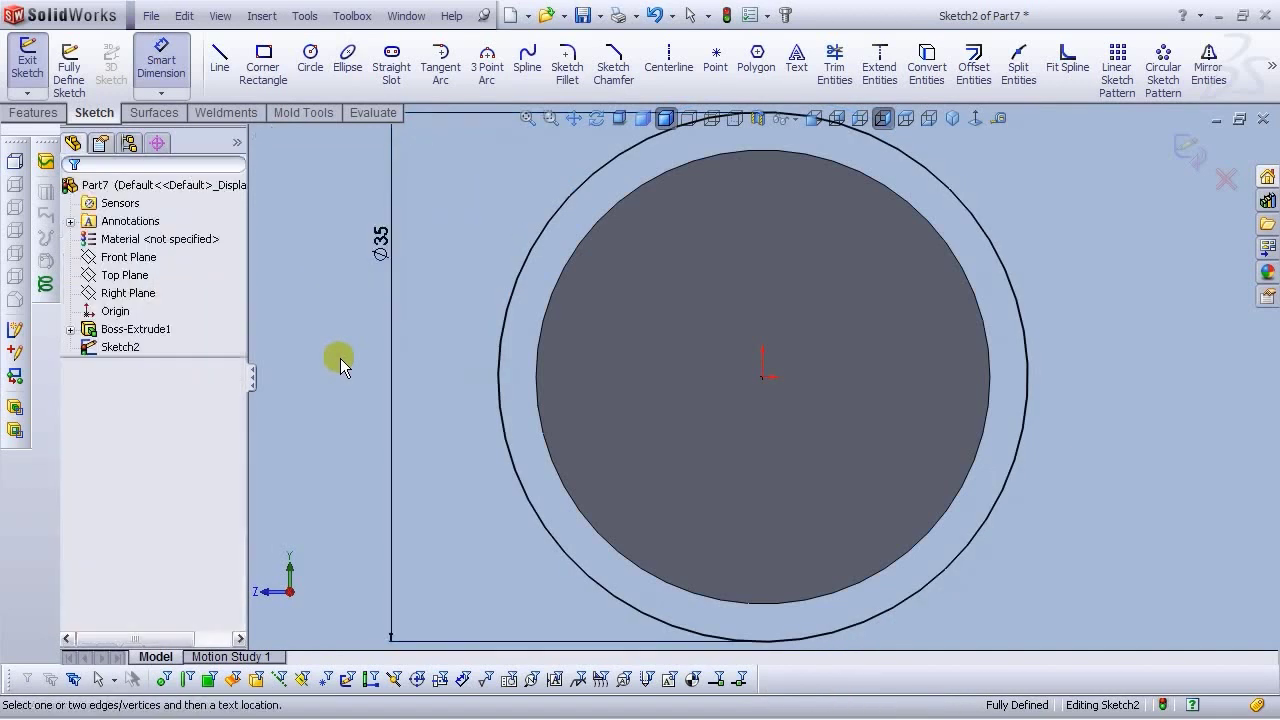
Extrude the 35 mm circle 25 mm outward from the end face, merged with the first cylinder
{"action": "key", "text": "f"}
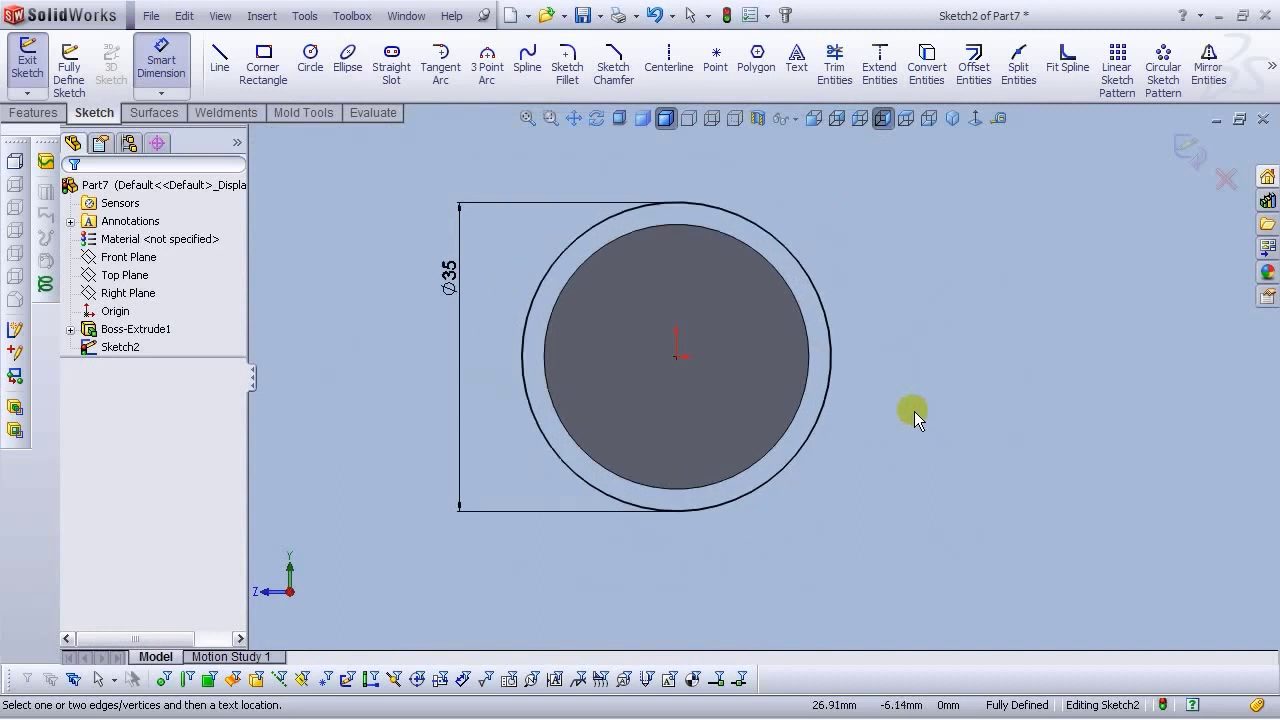
{"action": "middle_click_drag", "start_coordinate": [712, 360], "coordinate": [778, 426]}
{"action": "left_click", "coordinate": [33, 112]}
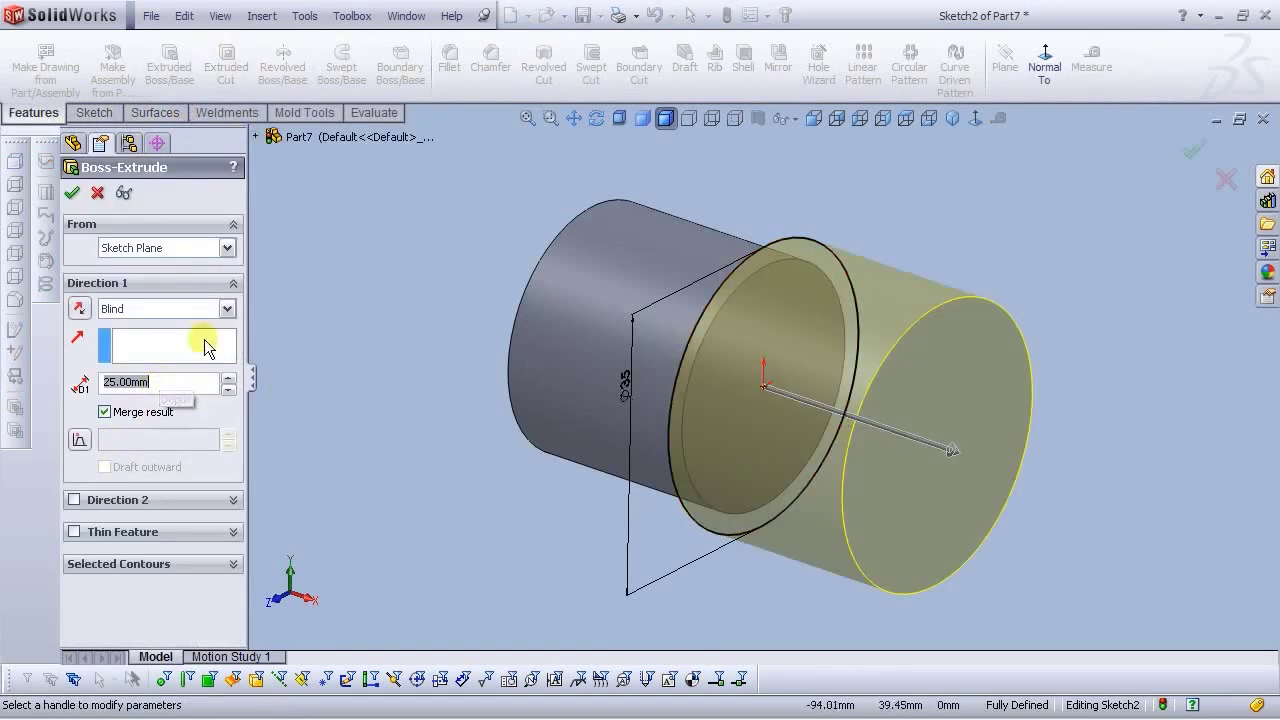
{"action": "type", "text": "25"}
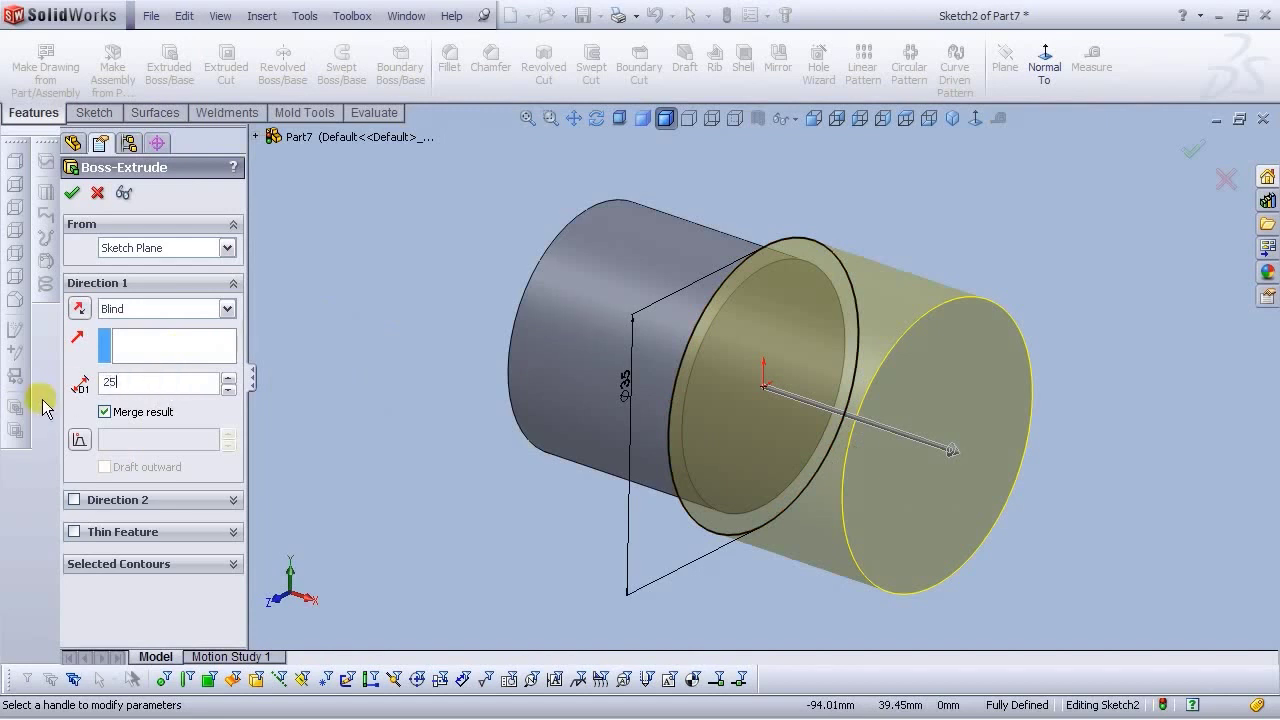
{"action": "left_click", "coordinate": [70, 195]}
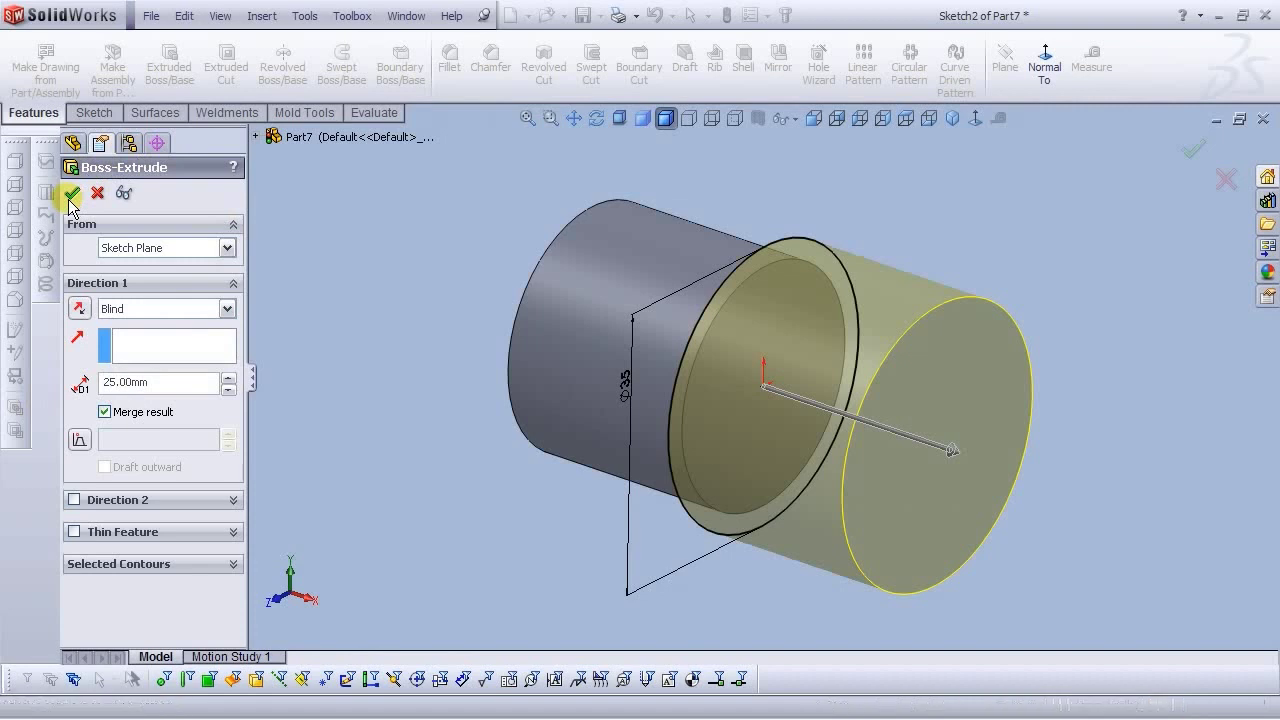
Start a sketch on the larger cylinder's end face and draw an origin-centred circle with a radius of about 14 mm
{"action": "middle_click_drag", "start_coordinate": [602, 354], "coordinate": [750, 391]}
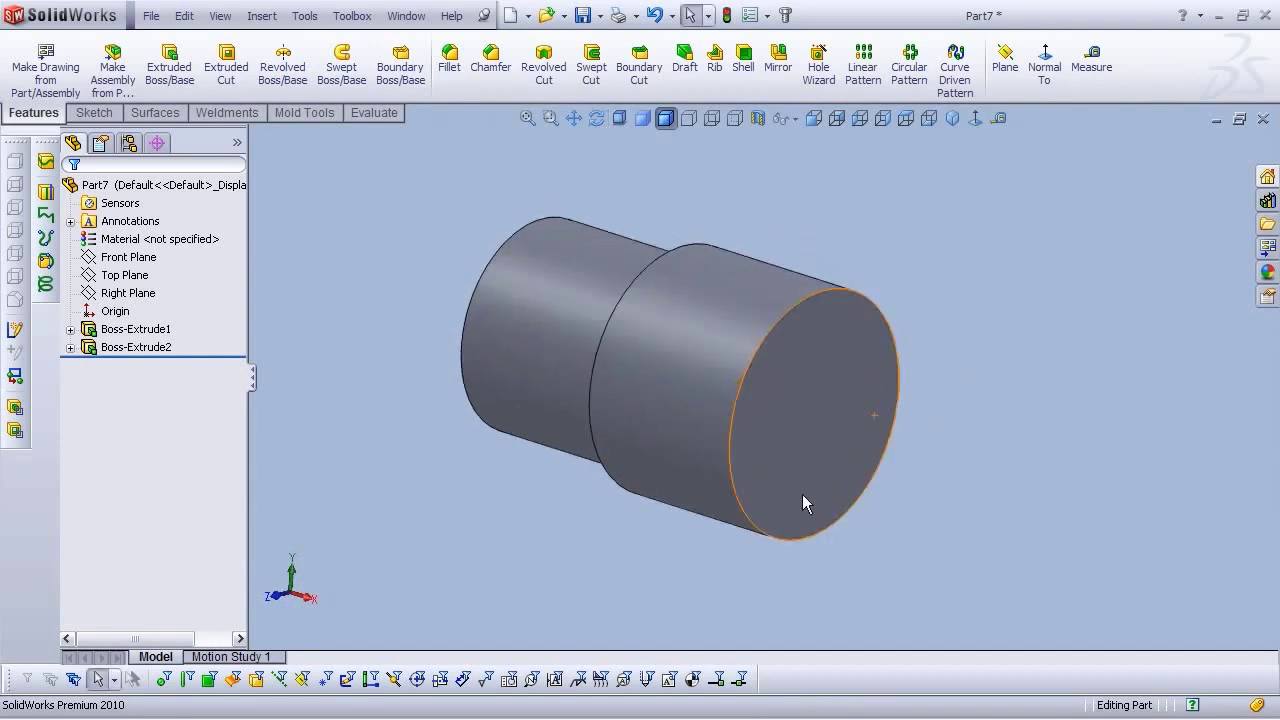
{"action": "middle_click_drag", "start_coordinate": [751, 477], "coordinate": [899, 493]}
{"action": "scroll", "coordinate": [898, 458], "scroll_direction": "down", "scroll_amount": 1}
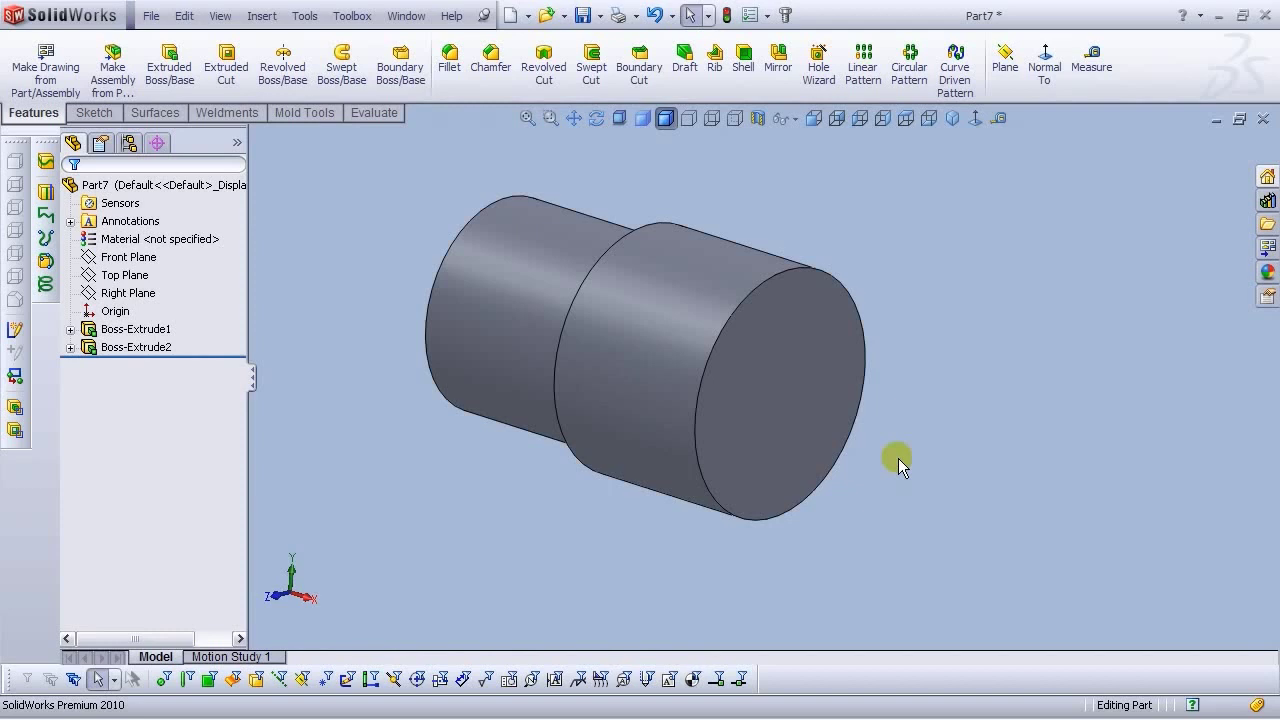
{"action": "scroll", "coordinate": [875, 440], "scroll_direction": "up", "scroll_amount": 2}
{"action": "scroll", "coordinate": [862, 397], "scroll_direction": "down", "scroll_amount": 1}
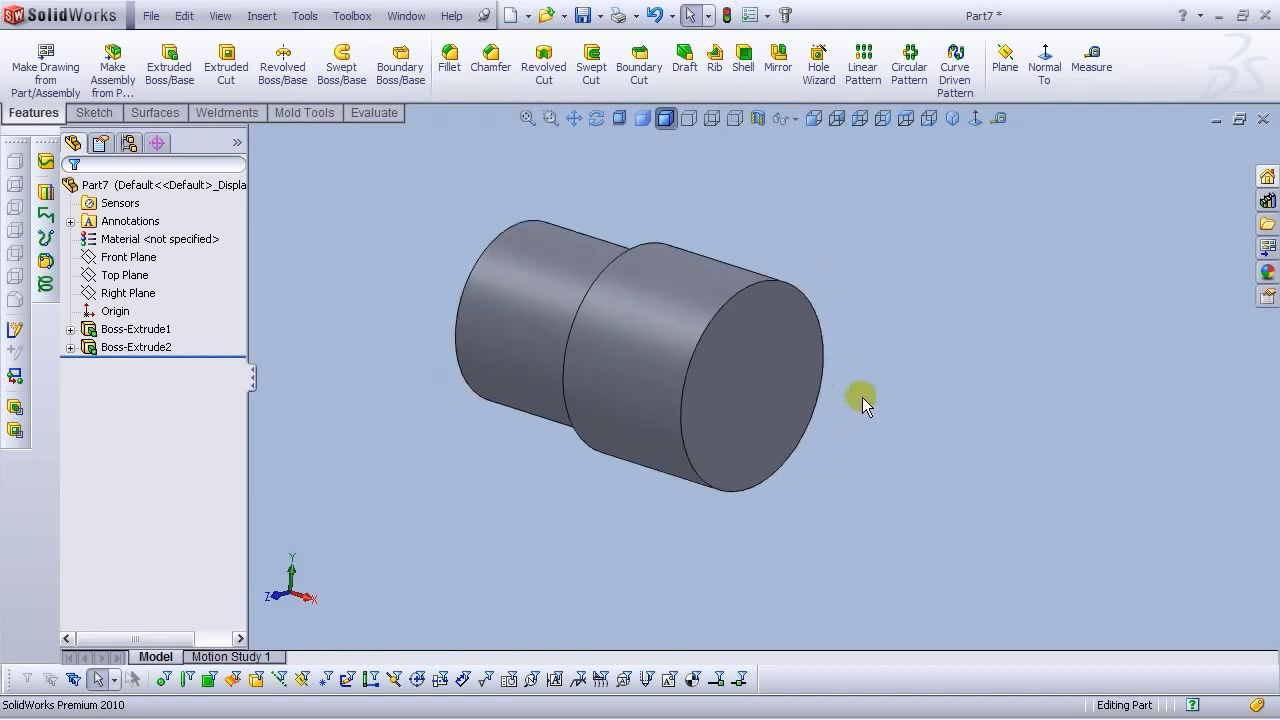
{"action": "left_click", "coordinate": [742, 366]}
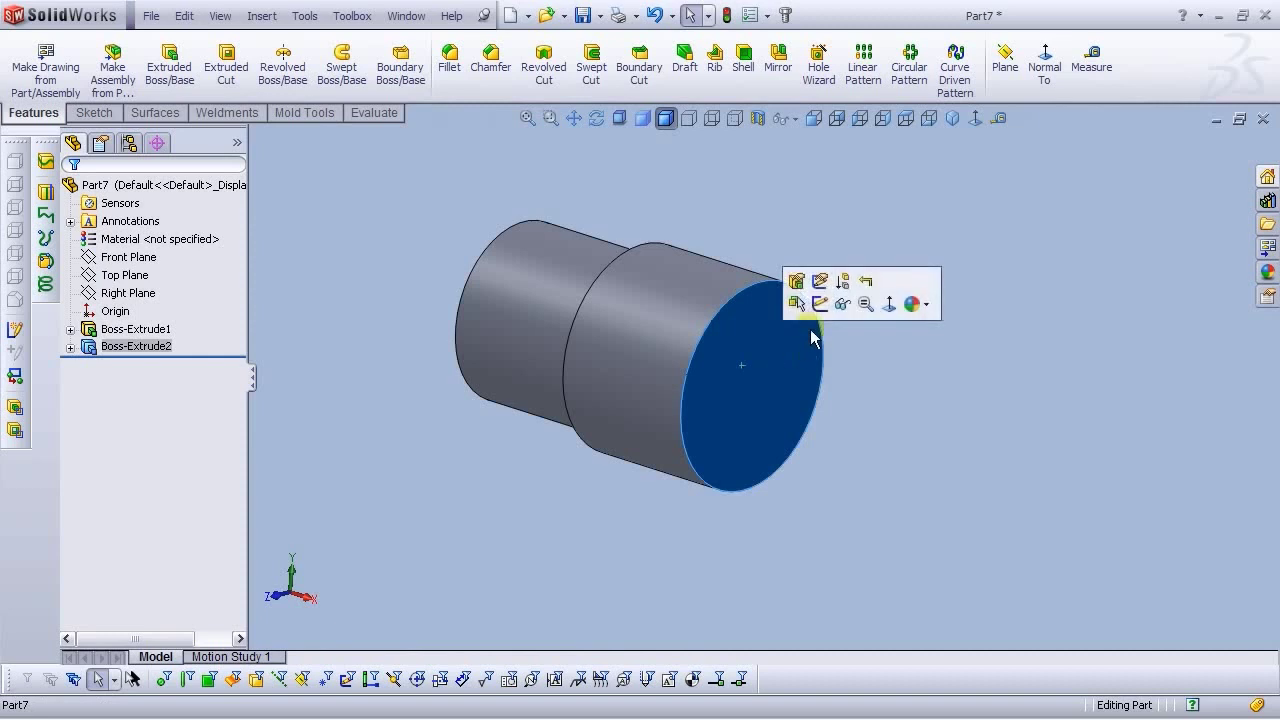
{"action": "left_click", "coordinate": [819, 305]}
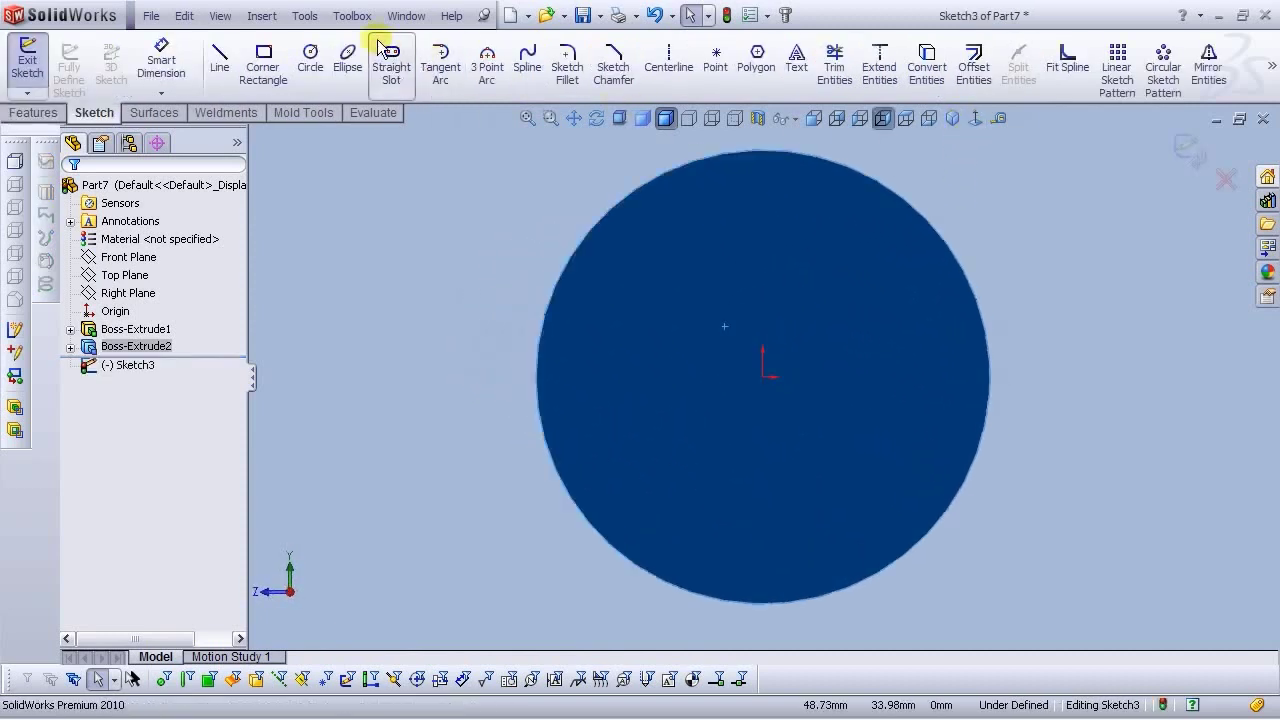
{"action": "left_click", "coordinate": [310, 60]}
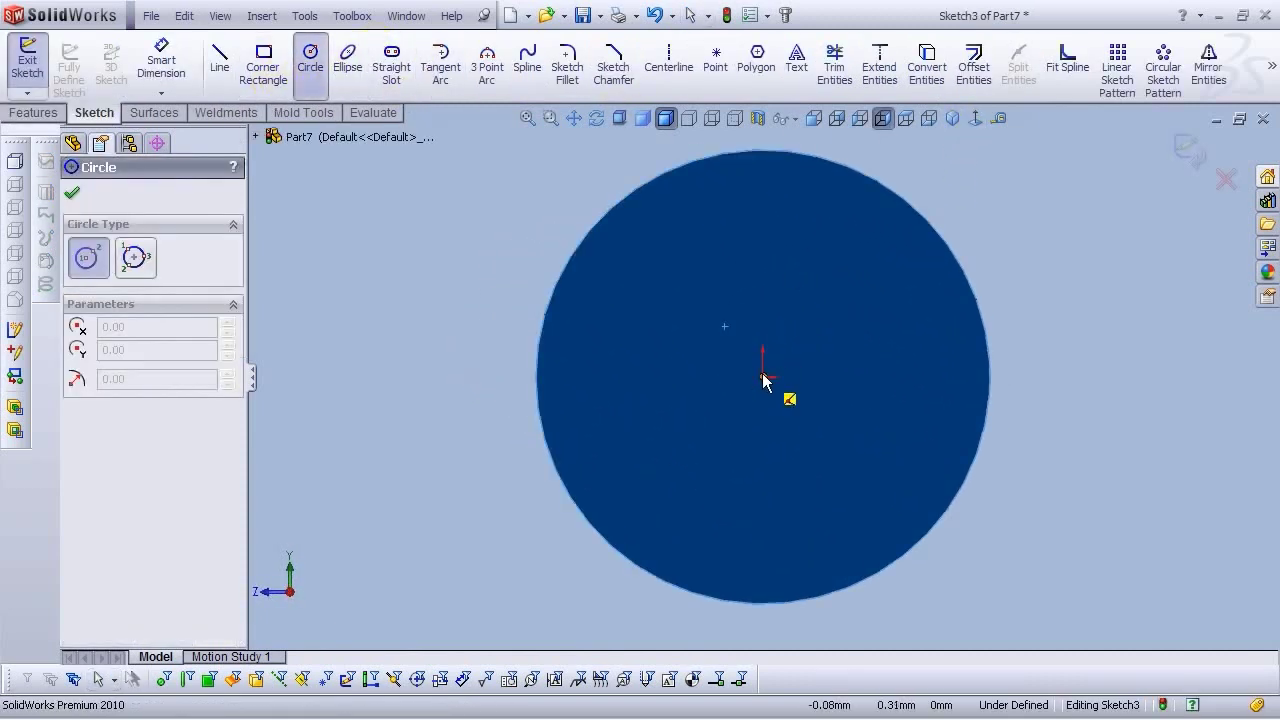
{"action": "left_click", "coordinate": [762, 380]}
{"action": "left_click", "coordinate": [606, 296]}
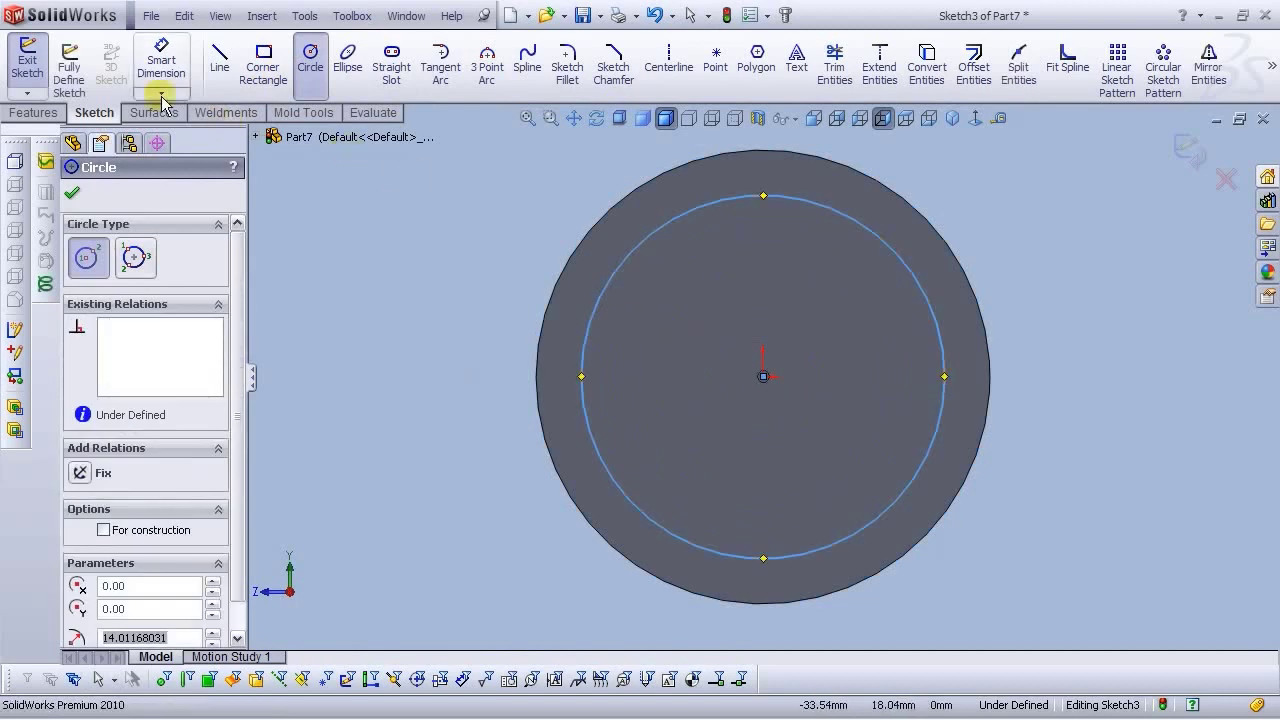
Dimension the diameter of the circle on the larger cylinder's end face and set it to 30 mm
{"action": "left_click", "coordinate": [152, 72]}
{"action": "left_click", "coordinate": [591, 324]}
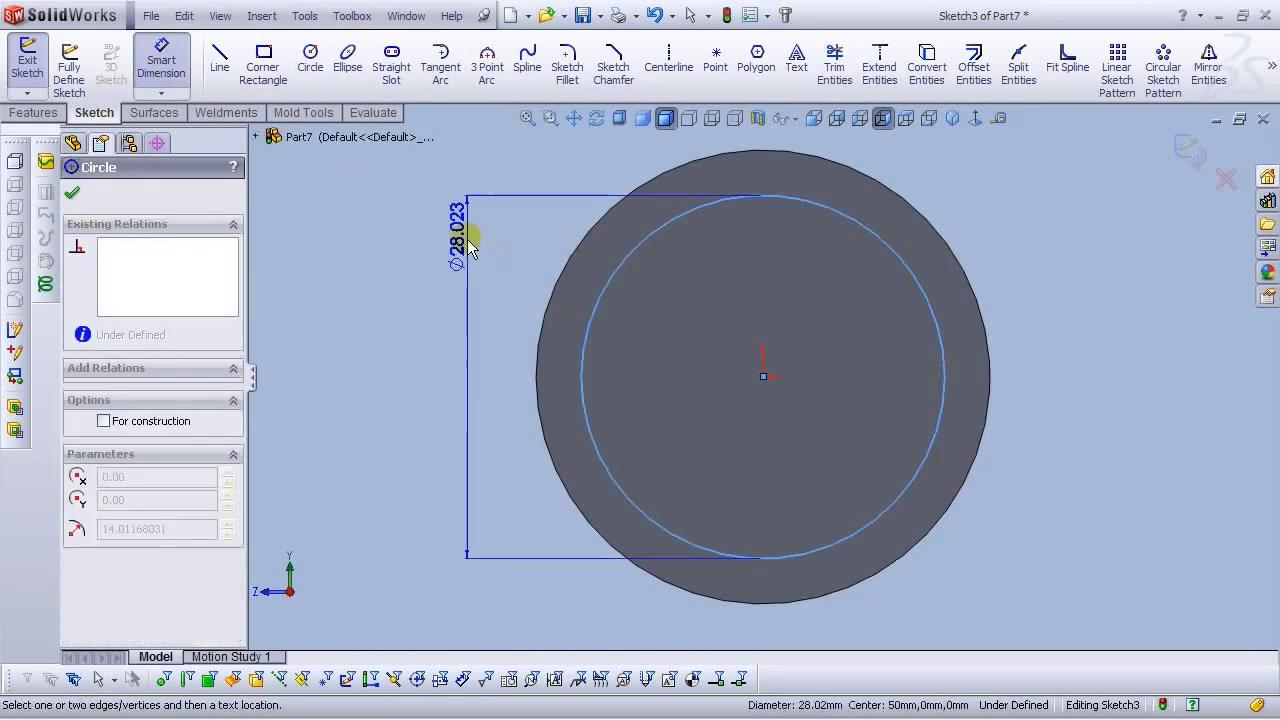
{"action": "left_click", "coordinate": [391, 303]}
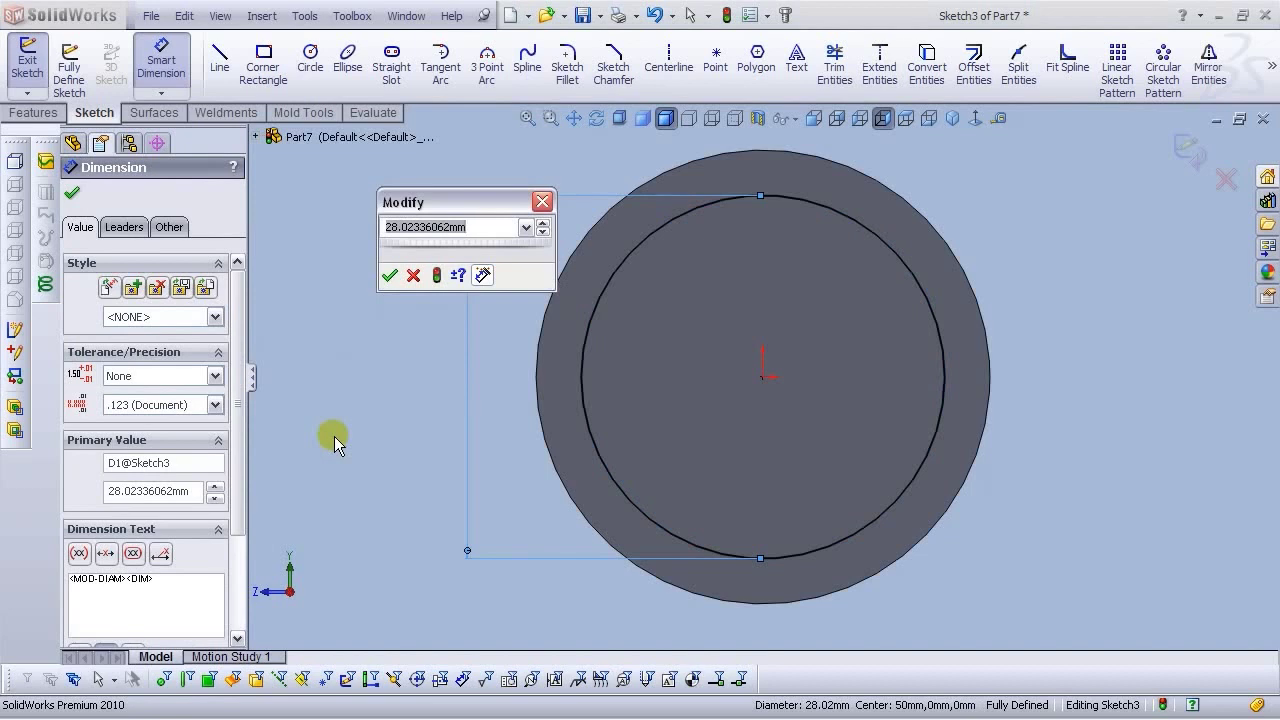
{"action": "type", "text": "30"}
{"action": "key", "text": "Return"}
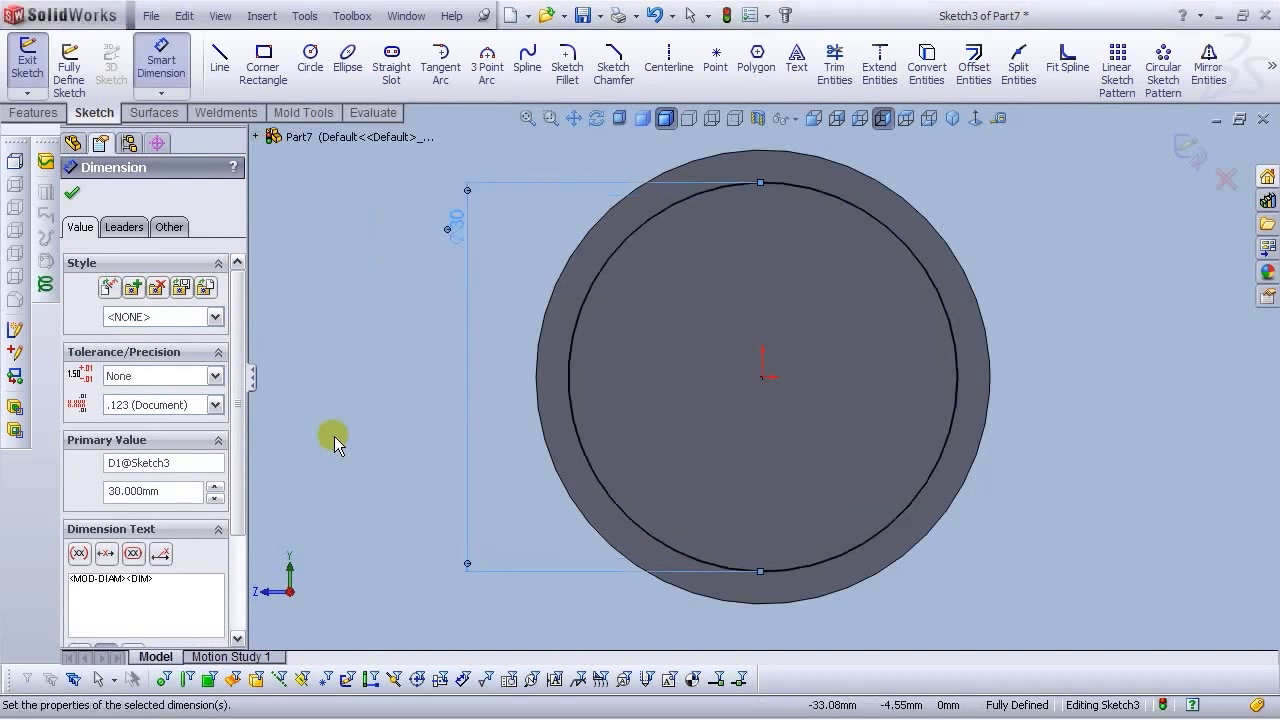
Finish the sketch and extrude the circle 25 mm outward as a third cylinder, merged with the body
{"action": "left_click", "coordinate": [27, 60]}
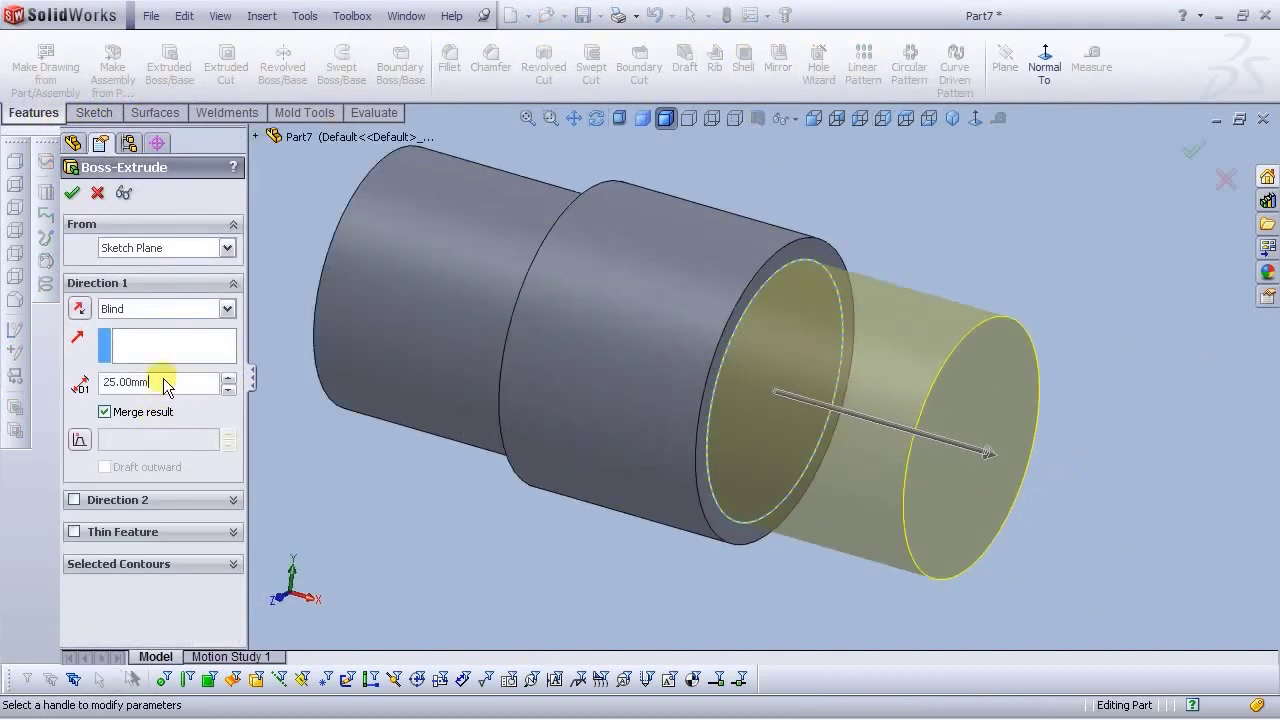
{"action": "left_click", "coordinate": [73, 193]}
{"action": "scroll", "coordinate": [811, 330], "scroll_direction": "up", "scroll_amount": 4}
{"action": "scroll", "coordinate": [740, 334], "scroll_direction": "down", "scroll_amount": 2}
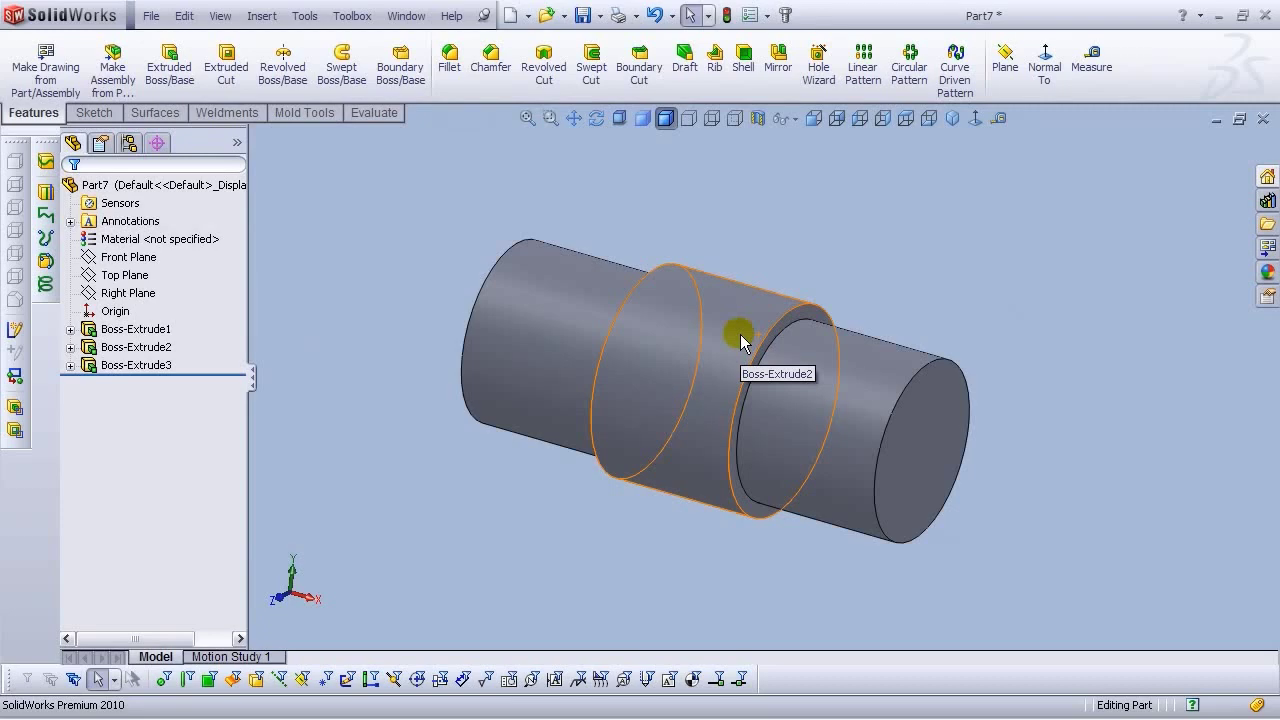
Start a sketch on the ring-shaped shoulder face of the middle cylinder and draw a horizontal line across its upper part
{"action": "scroll", "coordinate": [730, 380], "scroll_direction": "down", "scroll_amount": 2}
{"action": "middle_click_drag", "start_coordinate": [712, 404], "coordinate": [697, 319]}
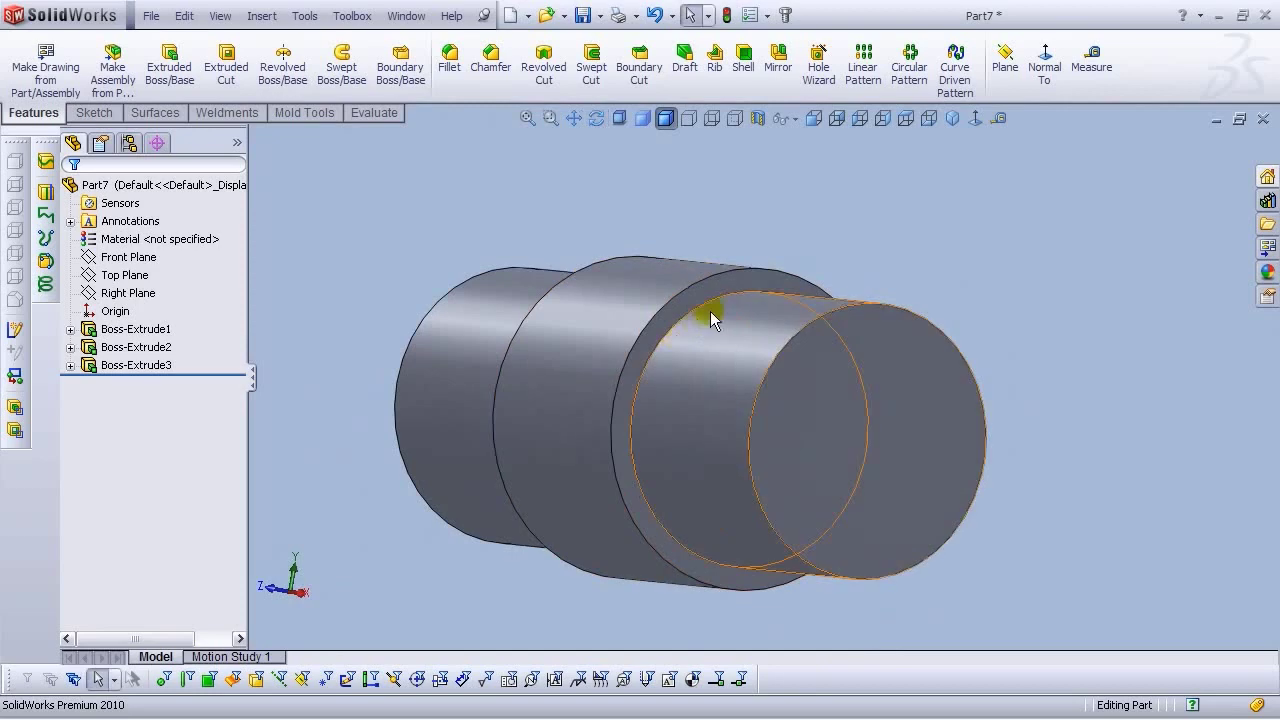
{"action": "left_click", "coordinate": [719, 287]}
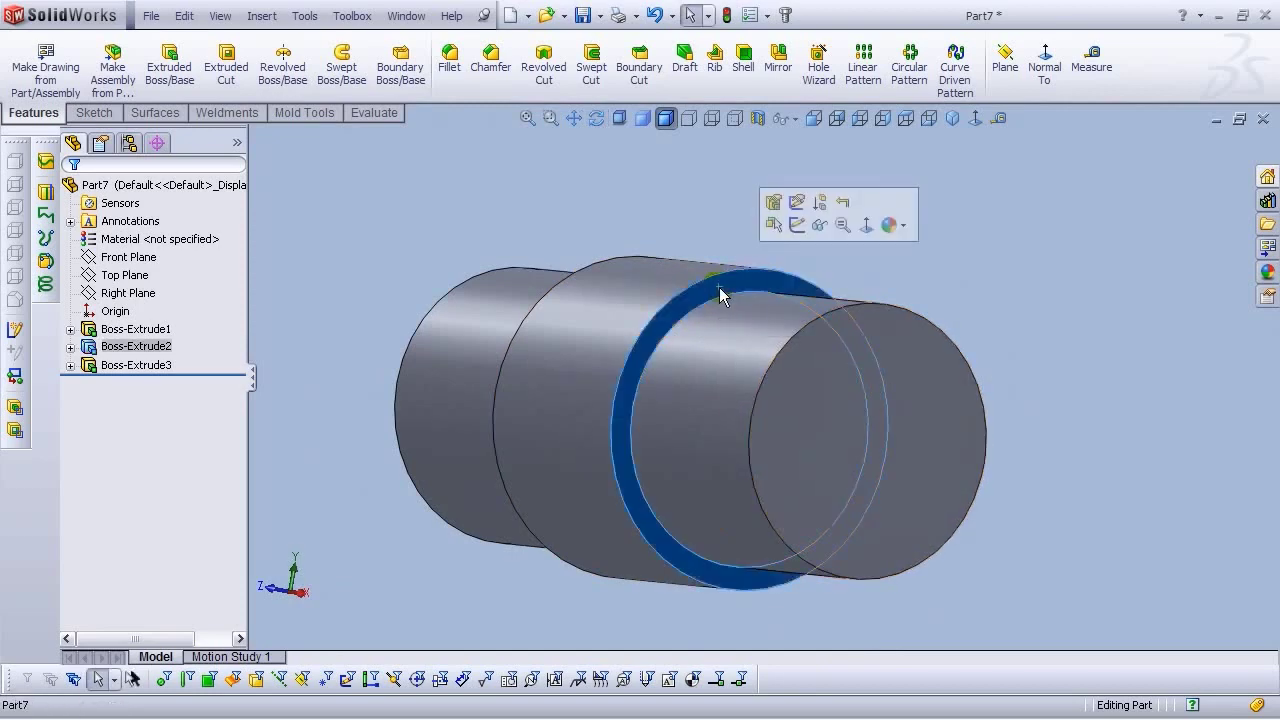
{"action": "left_click", "coordinate": [794, 230]}
{"action": "left_click", "coordinate": [975, 118]}
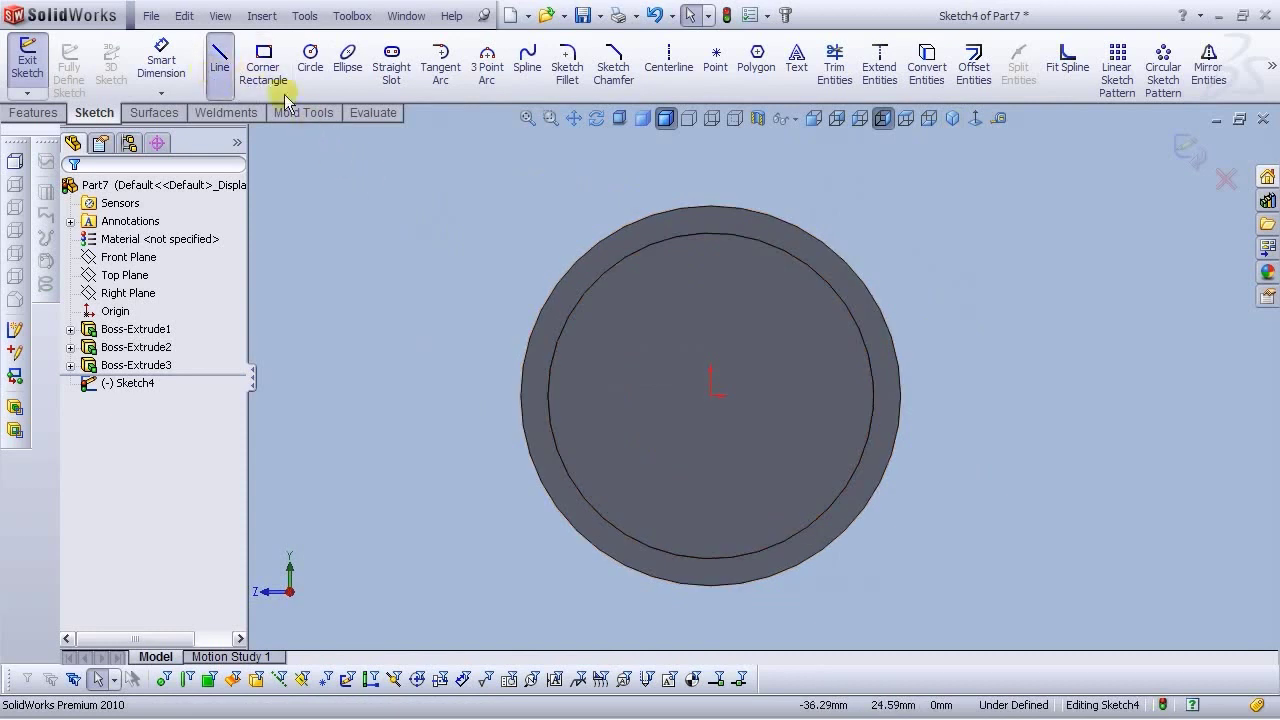
{"action": "left_click", "coordinate": [219, 58]}
{"action": "left_click", "coordinate": [494, 238]}
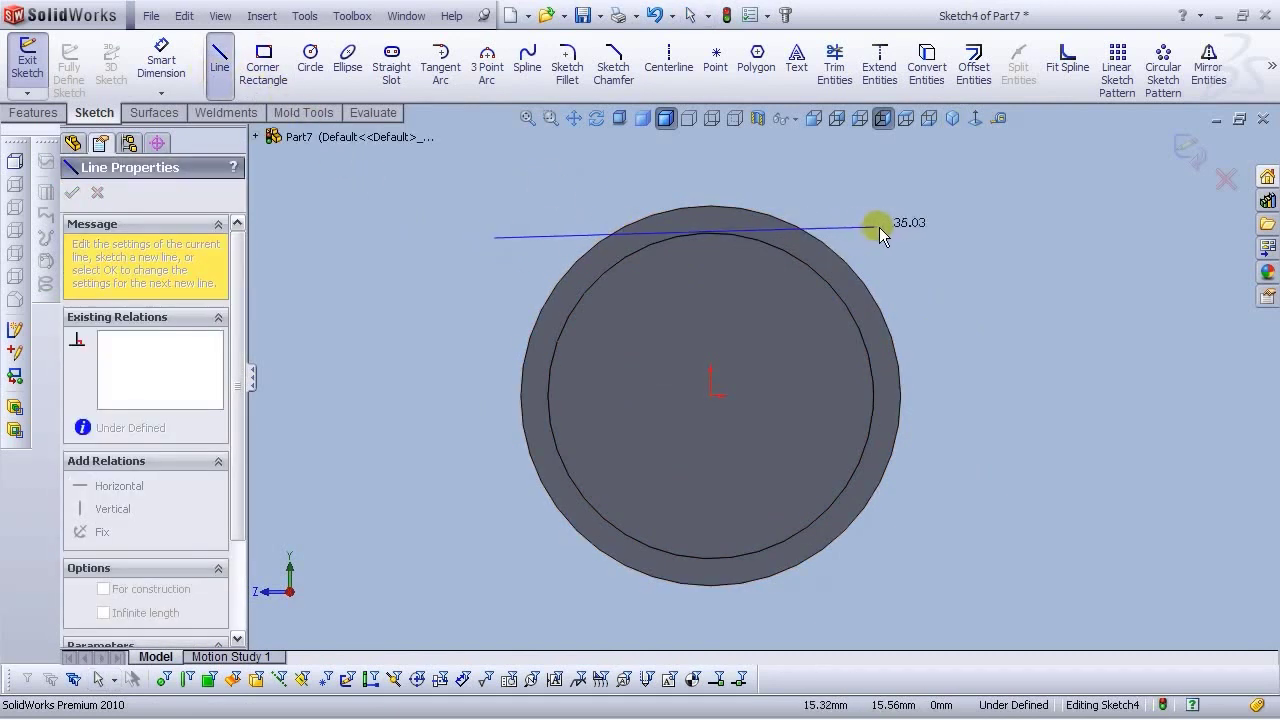
{"action": "left_click", "coordinate": [927, 238]}
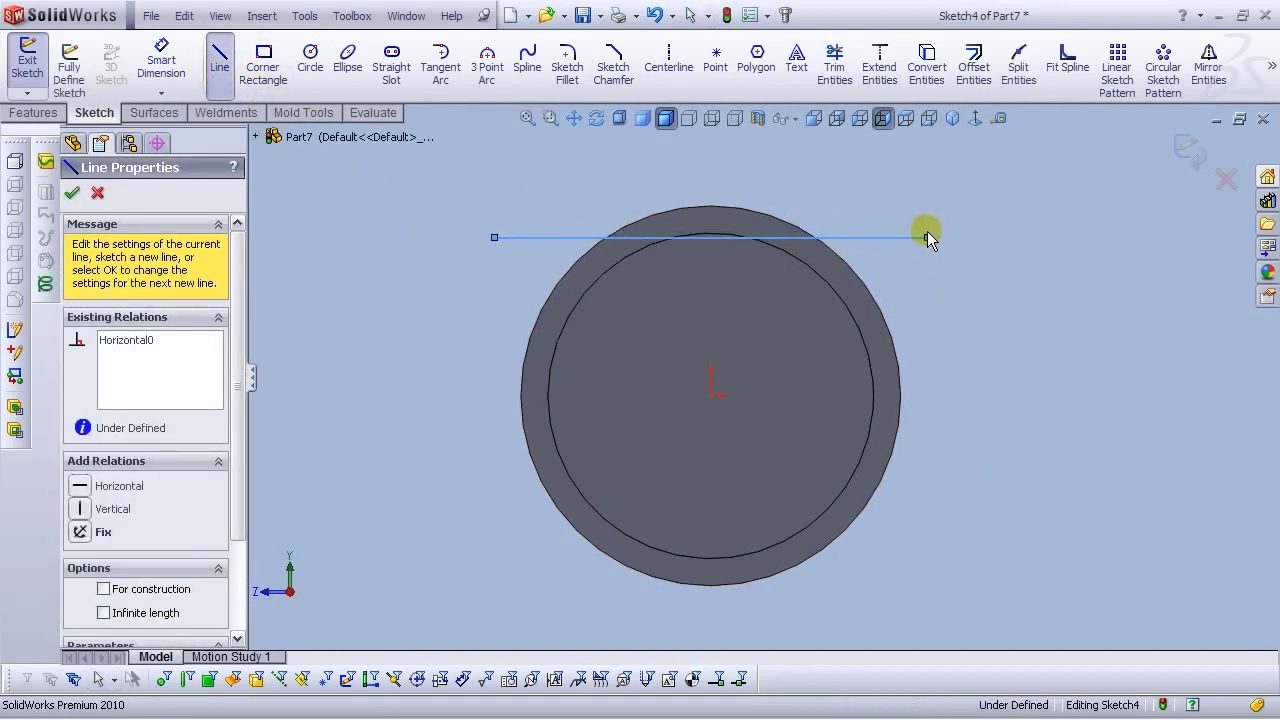
Close the horizontal line into a rectangle about 40 mm wide and 8 mm high that extends above the cylinder
{"action": "left_click", "coordinate": [927, 151]}
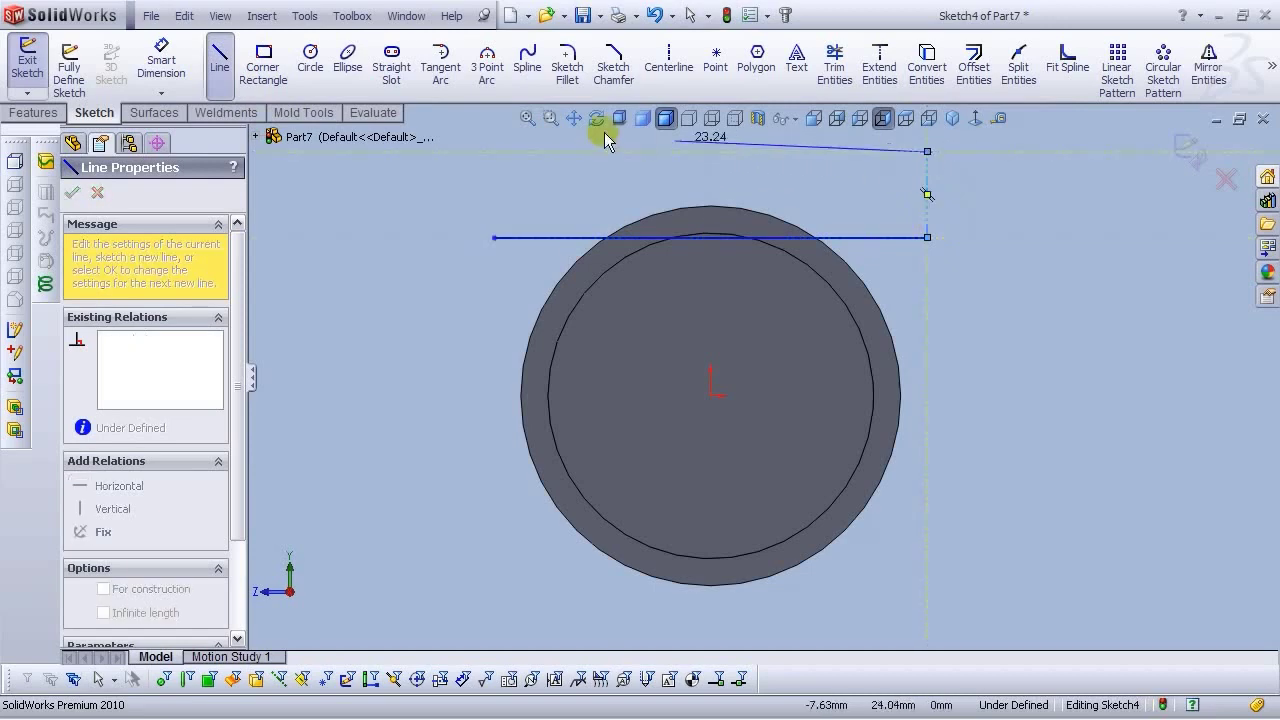
{"action": "left_click", "coordinate": [494, 151]}
{"action": "left_click", "coordinate": [494, 238]}
{"action": "right_click", "coordinate": [494, 240]}
{"action": "left_click", "coordinate": [530, 254]}
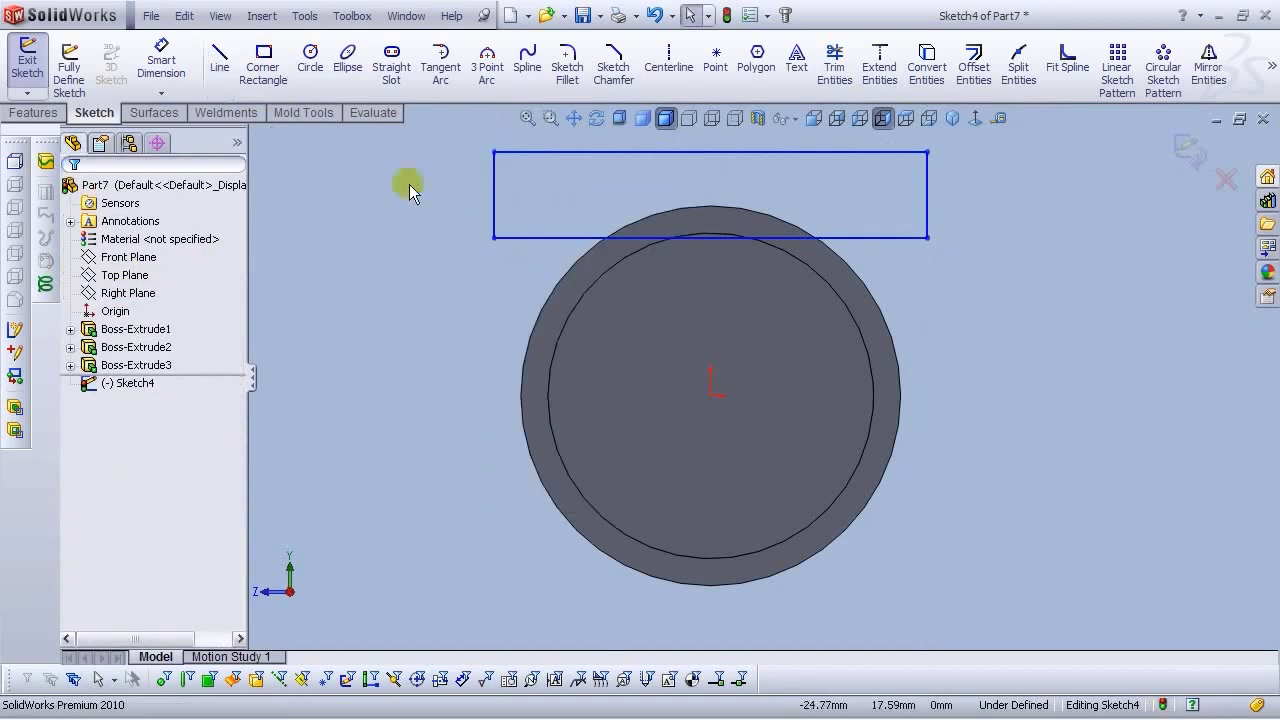
Dimension the distance from the origin to the rectangle's lower line and set it to 16 mm
{"action": "left_click", "coordinate": [161, 63]}
{"action": "left_click", "coordinate": [711, 396]}
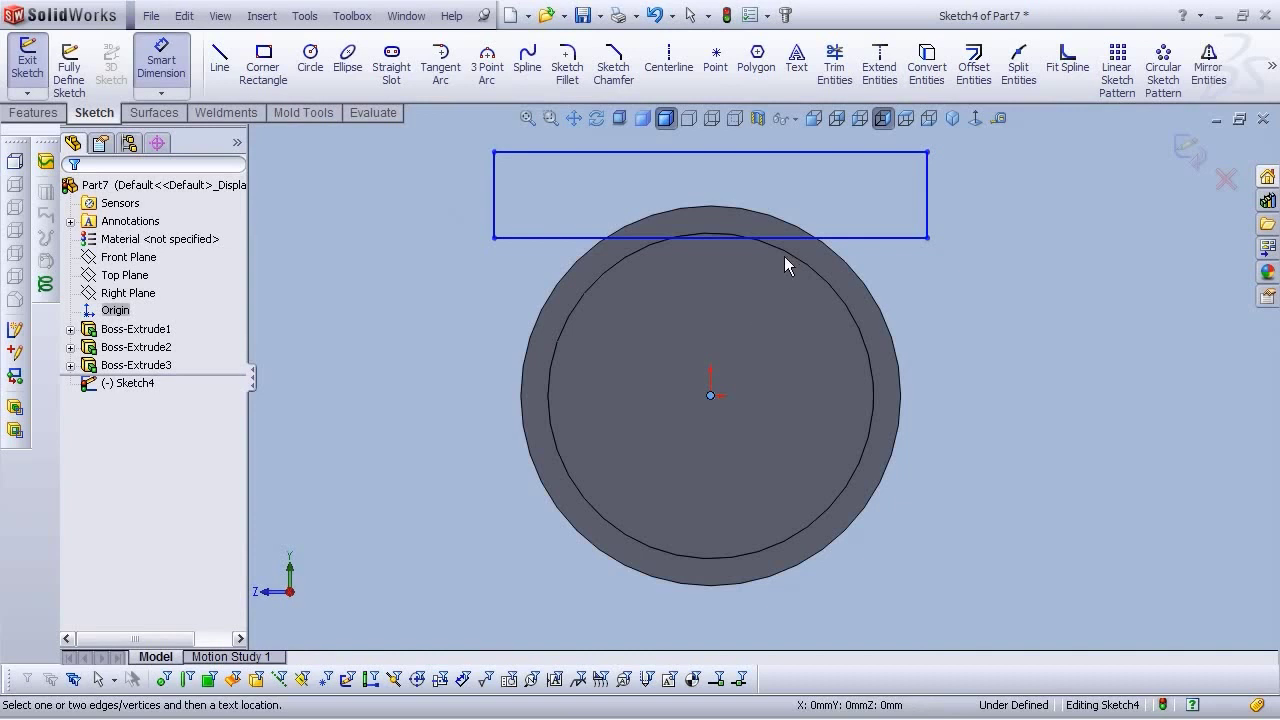
{"action": "left_click", "coordinate": [794, 240]}
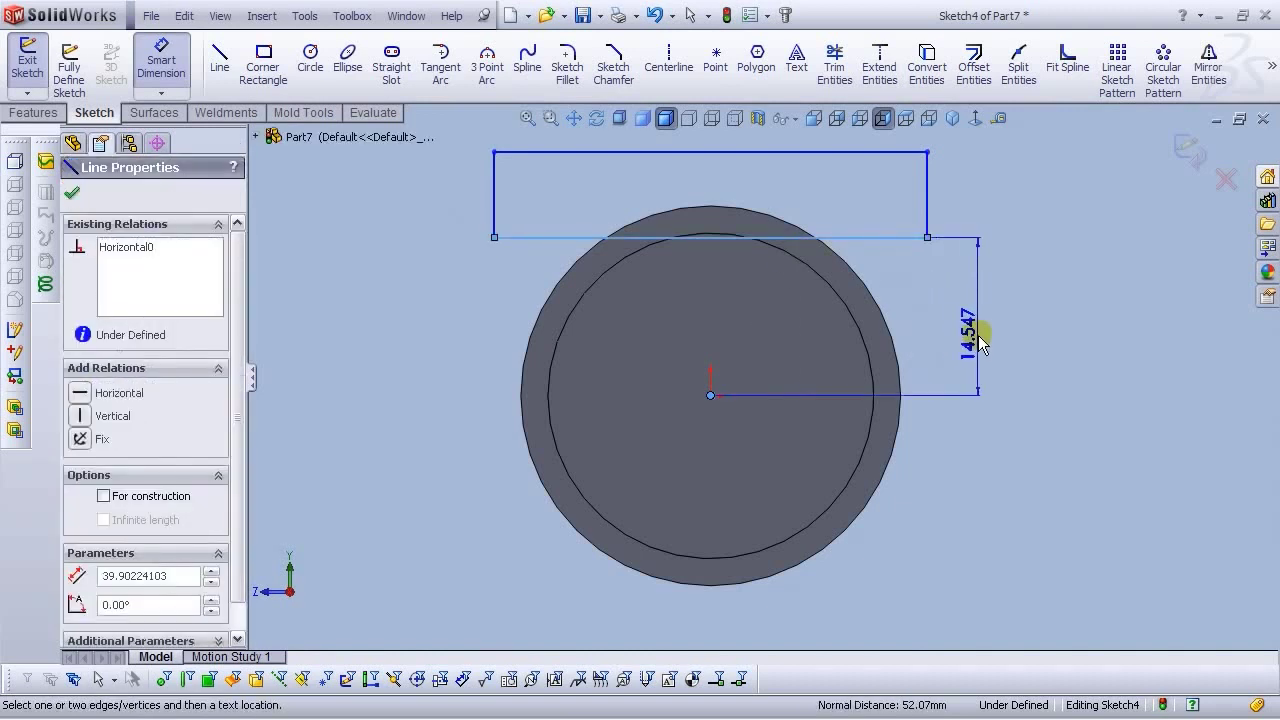
{"action": "left_click", "coordinate": [978, 338]}
{"action": "type", "text": "16"}
{"action": "key", "text": "Return"}
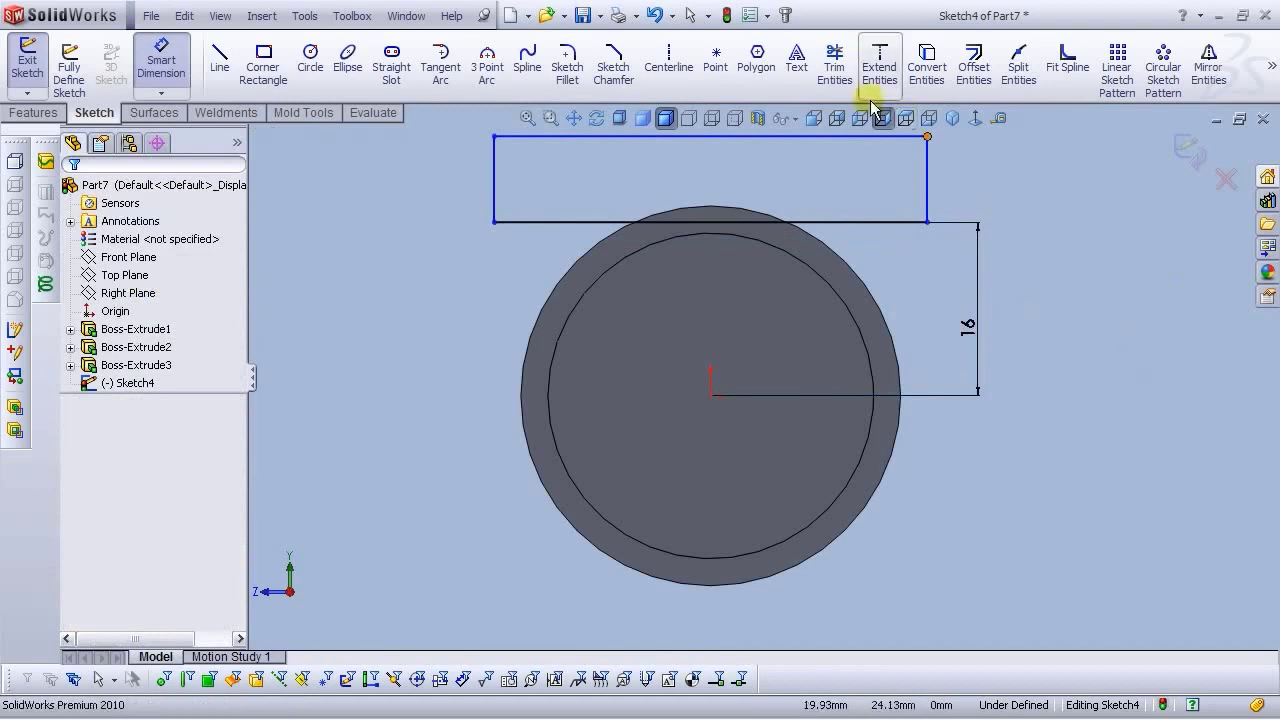
Draw a horizontal centerline from the origin to beyond the cylinder's outer edge
{"action": "left_click", "coordinate": [668, 60]}
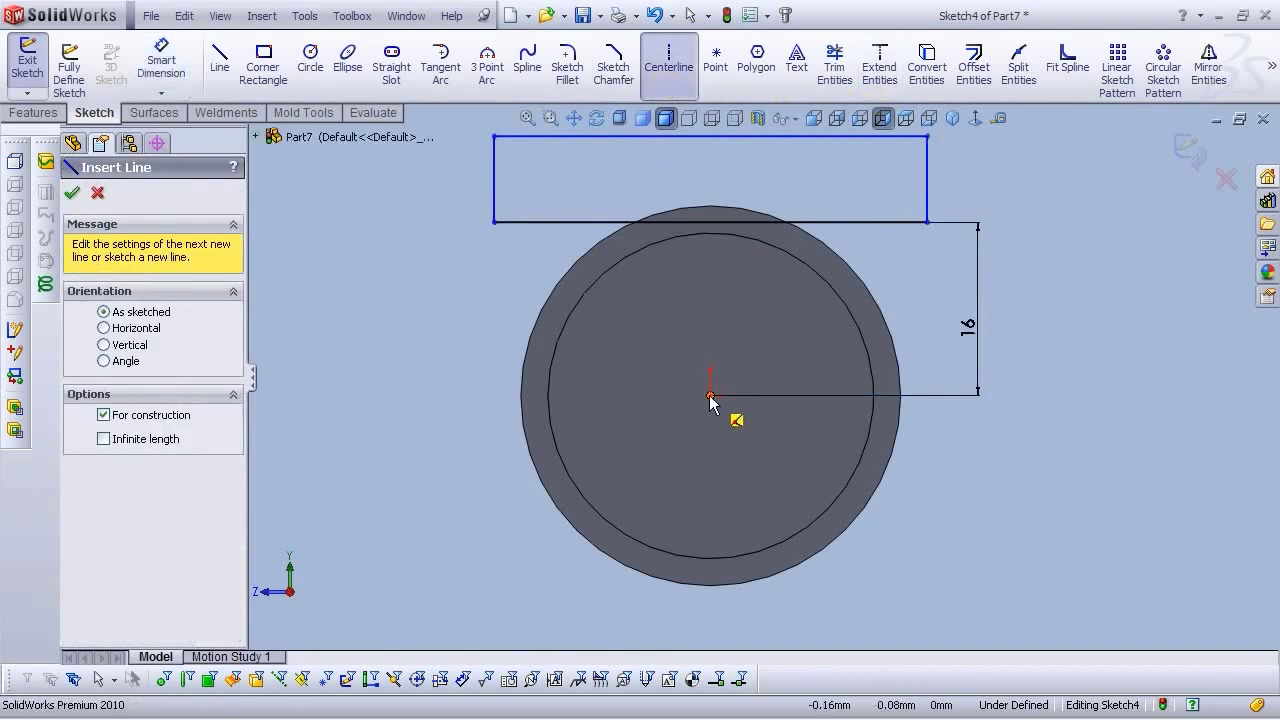
{"action": "left_click", "coordinate": [711, 395]}
{"action": "left_click", "coordinate": [428, 395]}
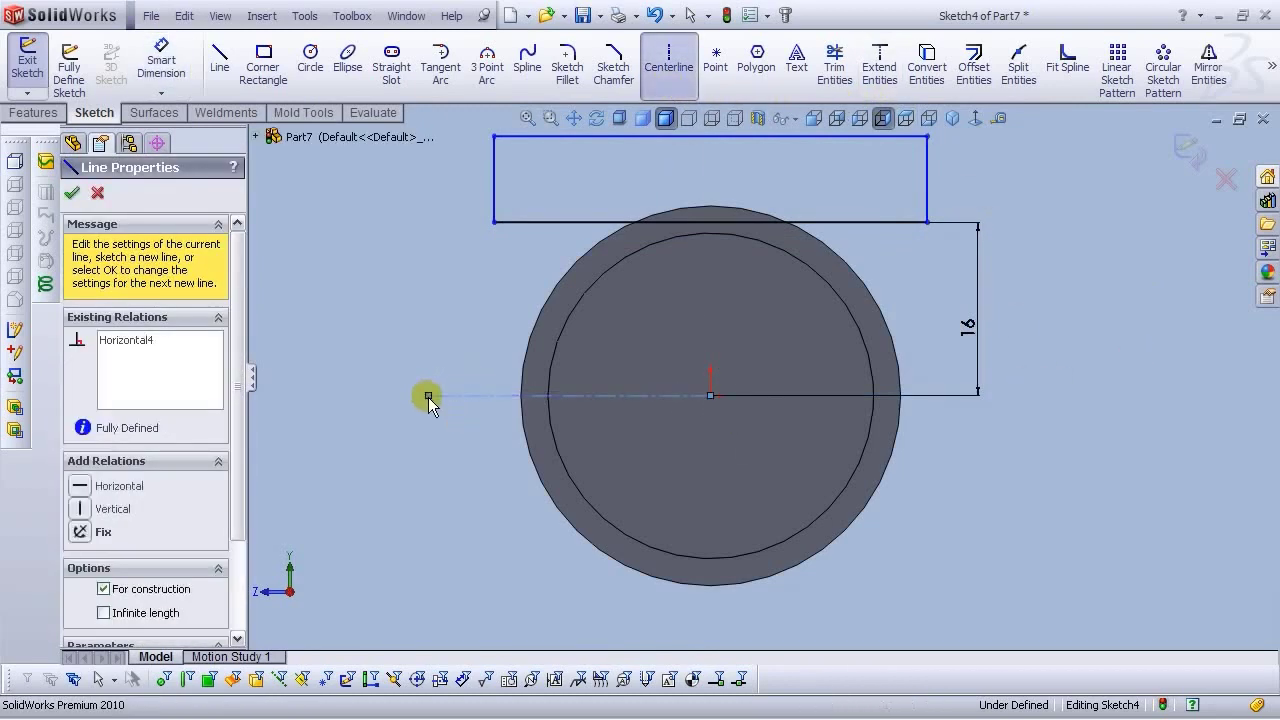
{"action": "right_click", "coordinate": [425, 397]}
{"action": "left_click", "coordinate": [460, 300]}
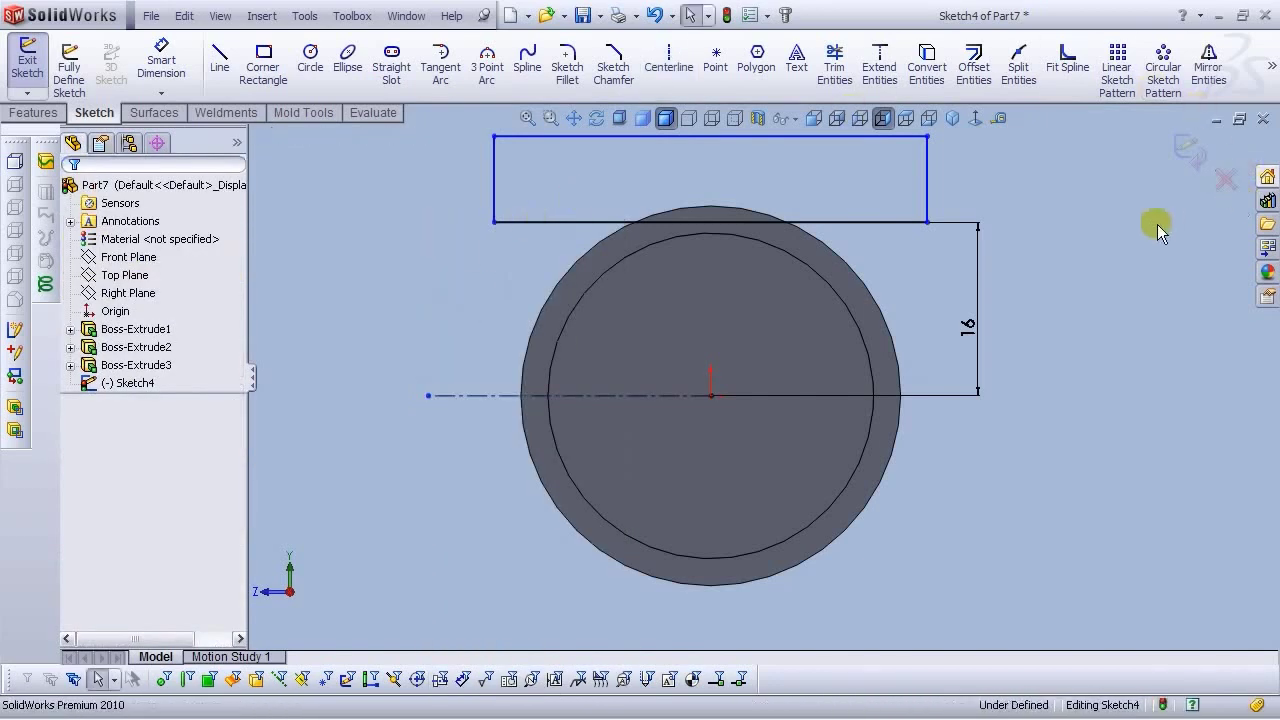
Mirror the rectangle's four lines about the horizontal centerline, keeping the originals
{"action": "left_click", "coordinate": [1208, 62]}
{"action": "left_click", "coordinate": [878, 218]}
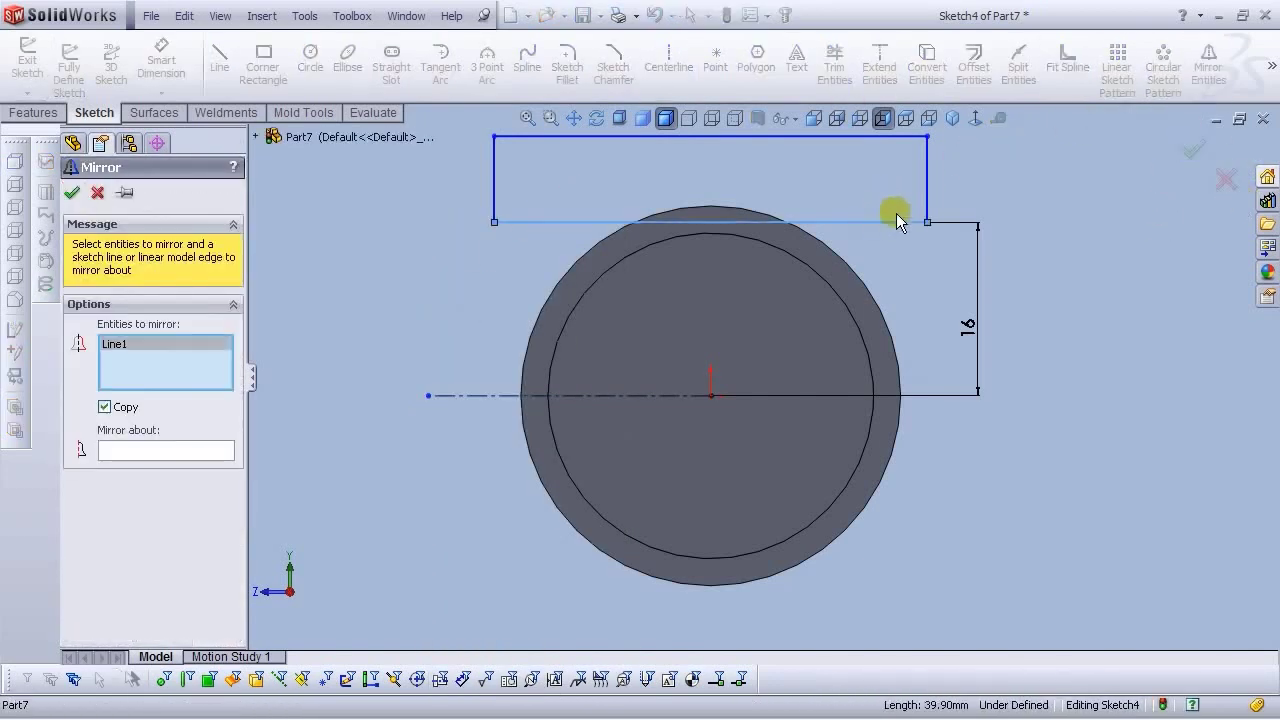
{"action": "left_click", "coordinate": [926, 194]}
{"action": "left_click", "coordinate": [858, 136]}
{"action": "left_click", "coordinate": [494, 186]}
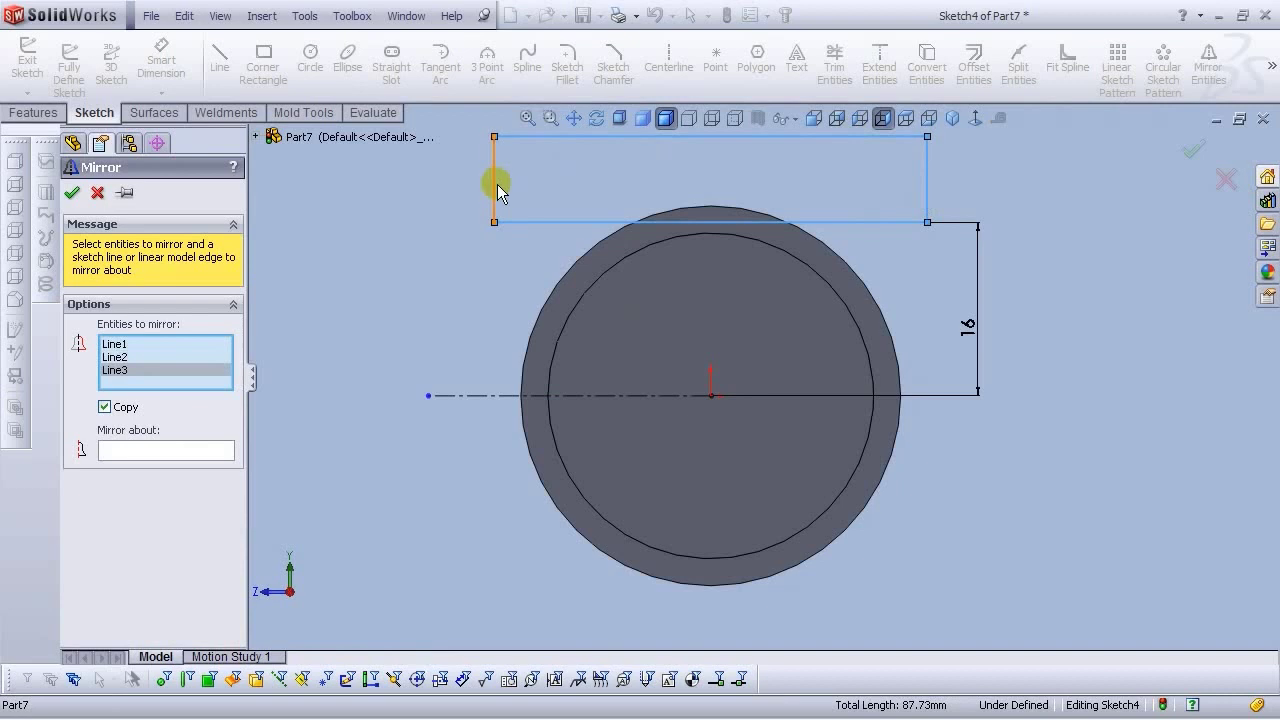
{"action": "left_click", "coordinate": [194, 449]}
{"action": "left_click", "coordinate": [455, 396]}
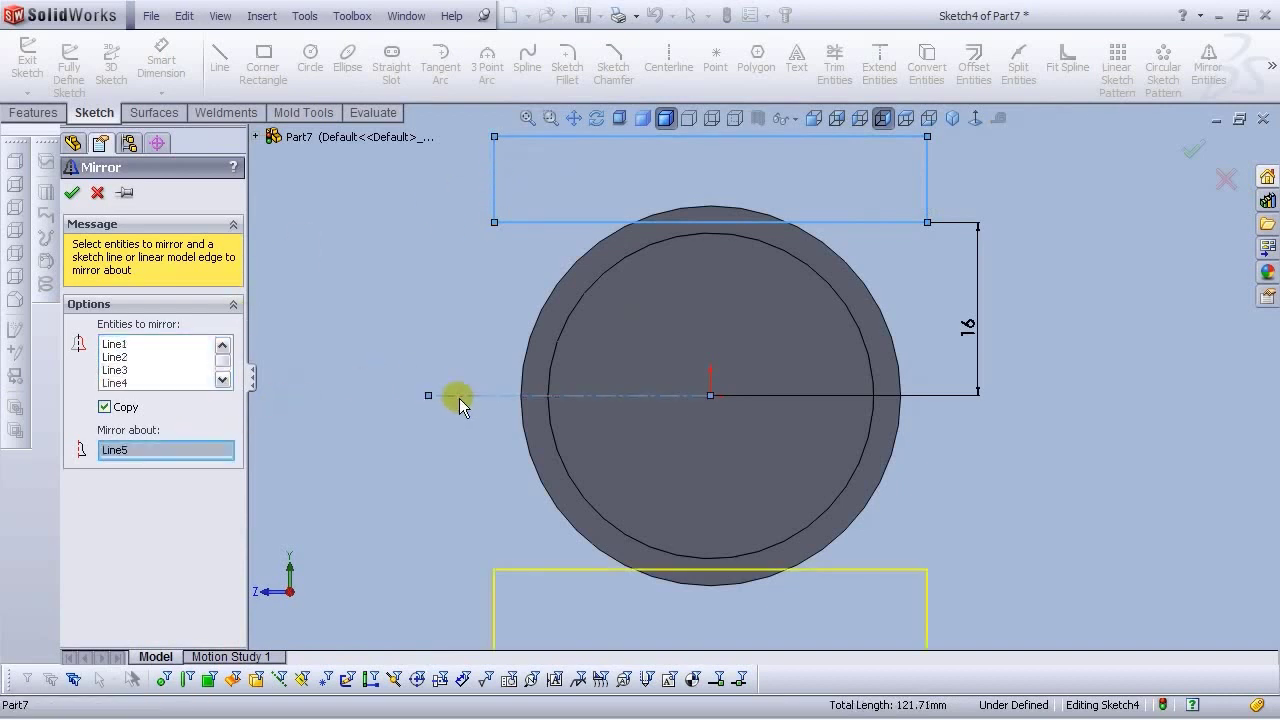
{"action": "left_click", "coordinate": [71, 192]}
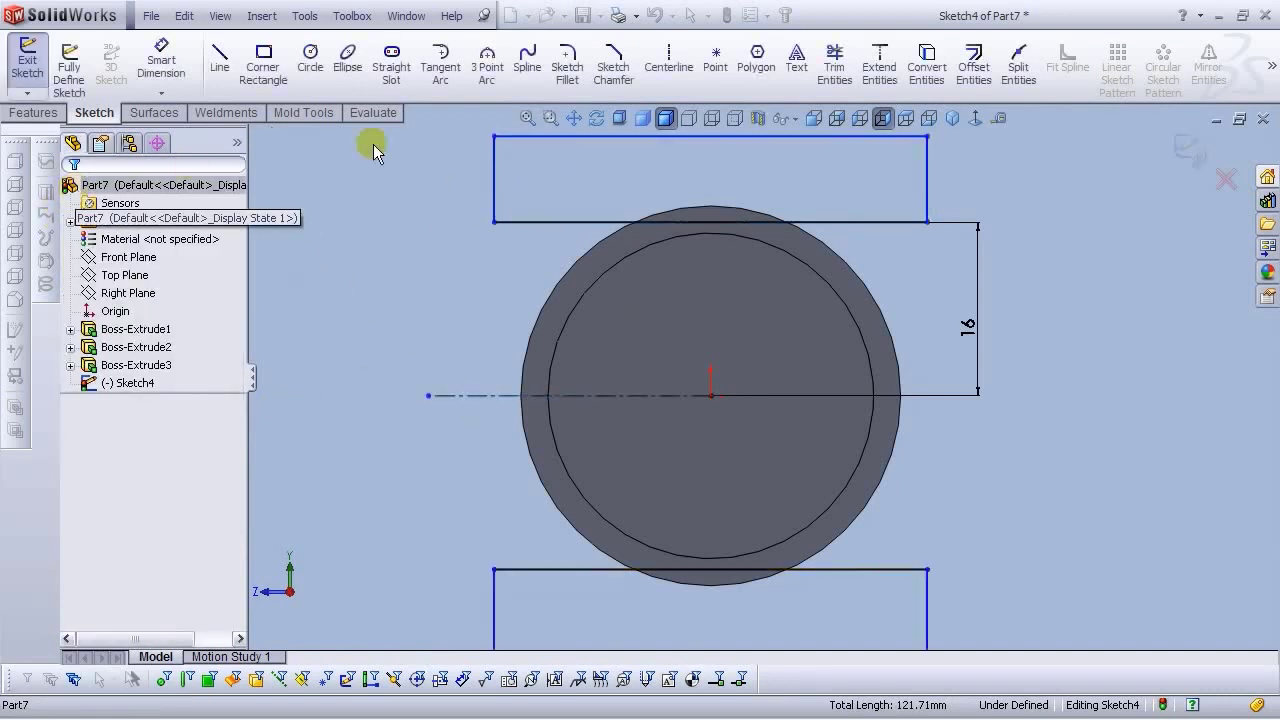
{"action": "key", "text": "f"}
{"action": "left_click", "coordinate": [572, 348]}
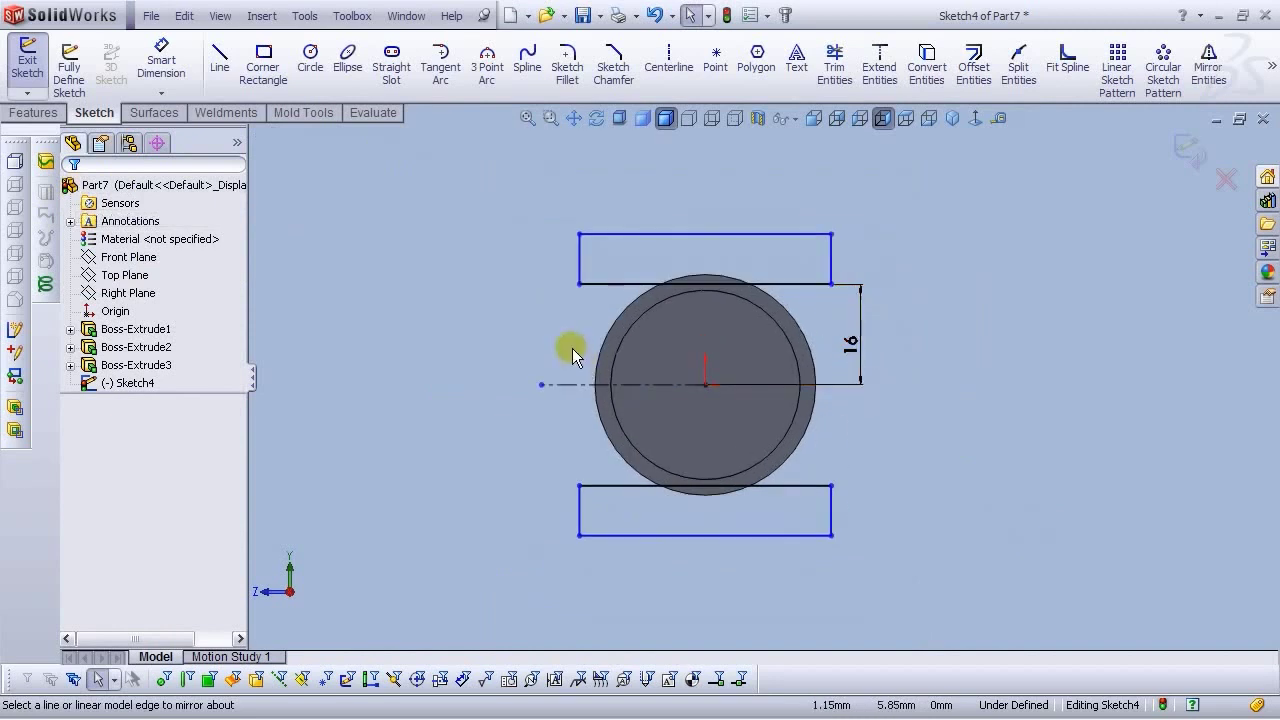
Cut both rectangles through the middle cylinder with an Extruded Cut using the Through All end condition
{"action": "left_click", "coordinate": [33, 112]}
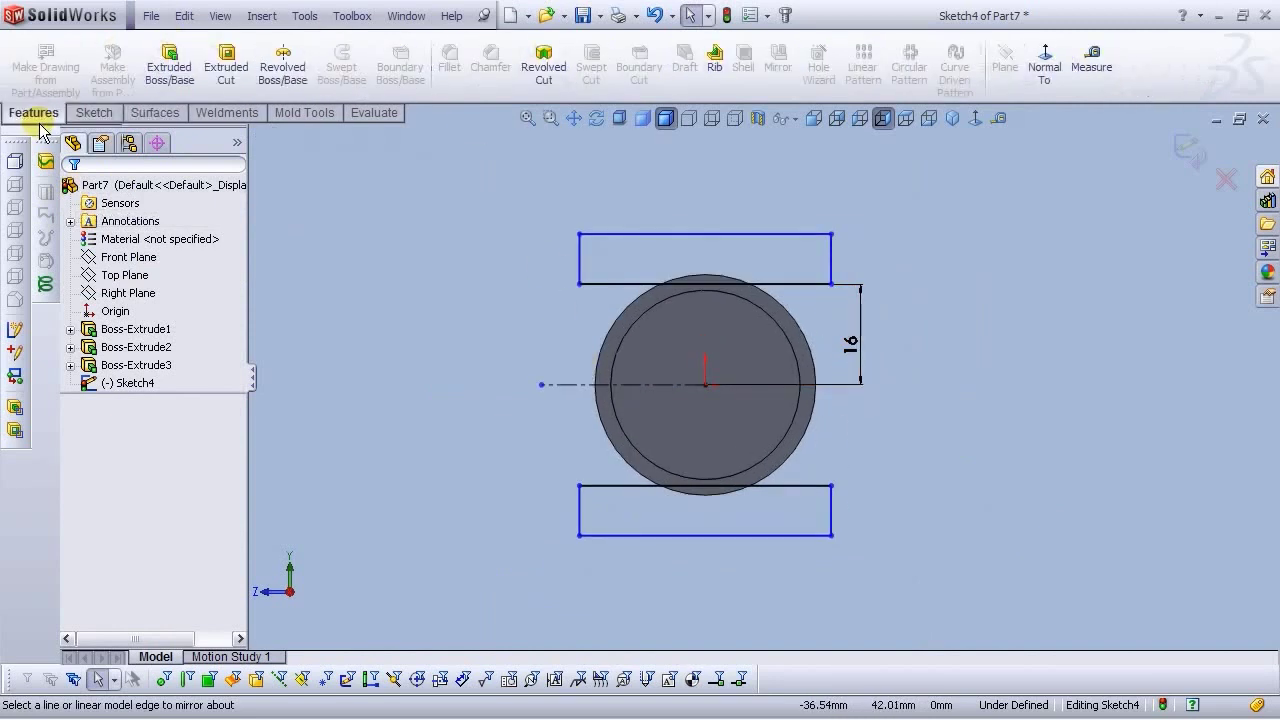
{"action": "left_click", "coordinate": [226, 66]}
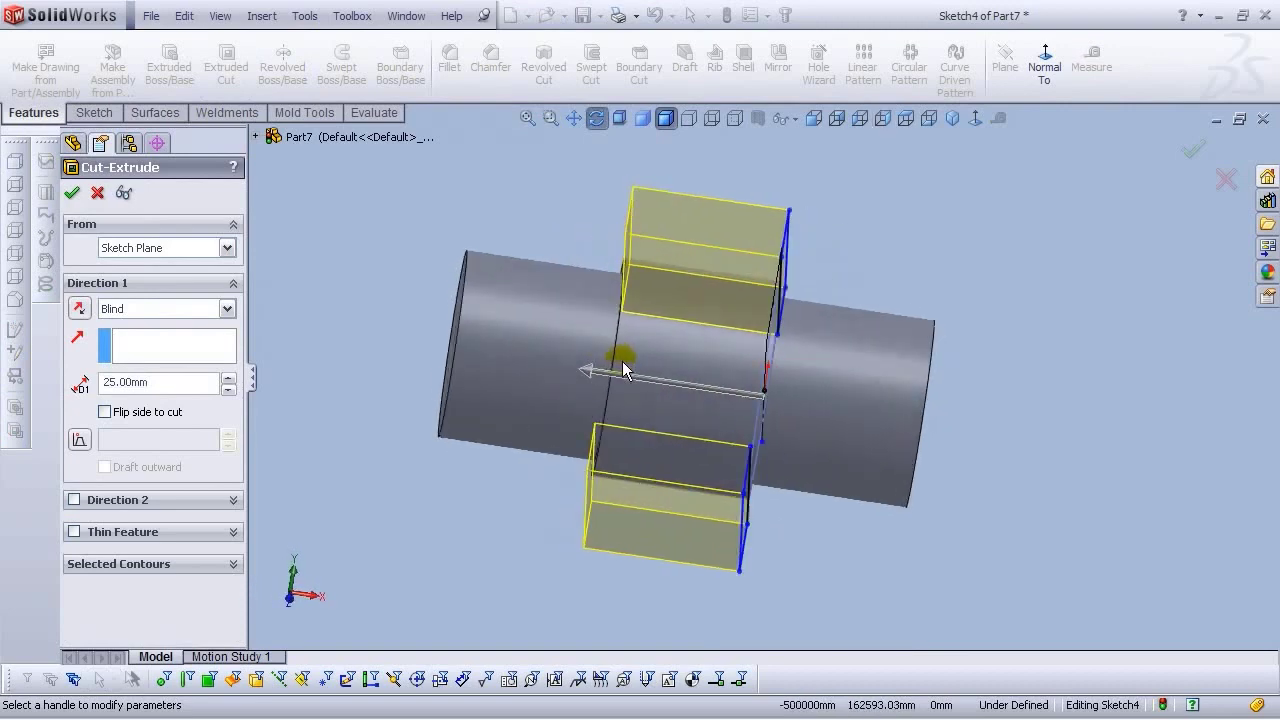
{"action": "left_click", "coordinate": [141, 309]}
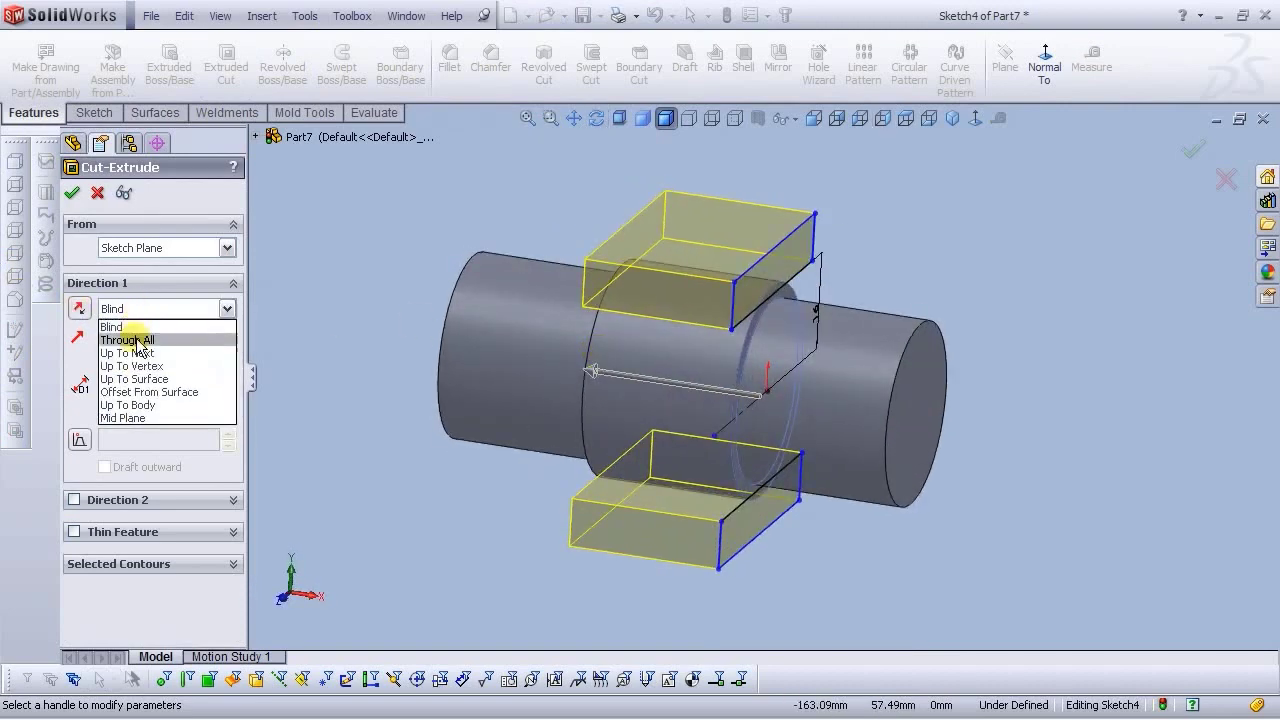
{"action": "left_click", "coordinate": [130, 338]}
{"action": "left_click", "coordinate": [72, 193]}
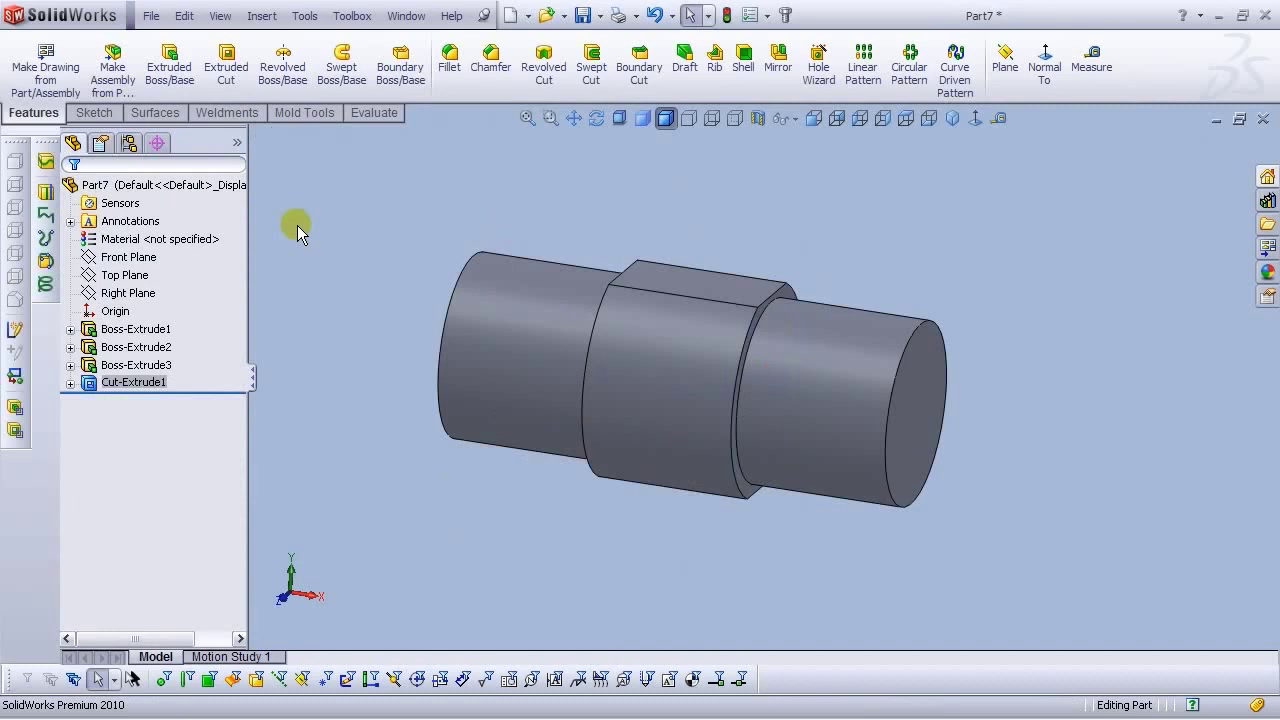
Start a sketch on the middle section's upper flat face and draw a horizontal centerline between the midpoints of its end edges
{"action": "middle_click_drag", "start_coordinate": [650, 332], "coordinate": [704, 390]}
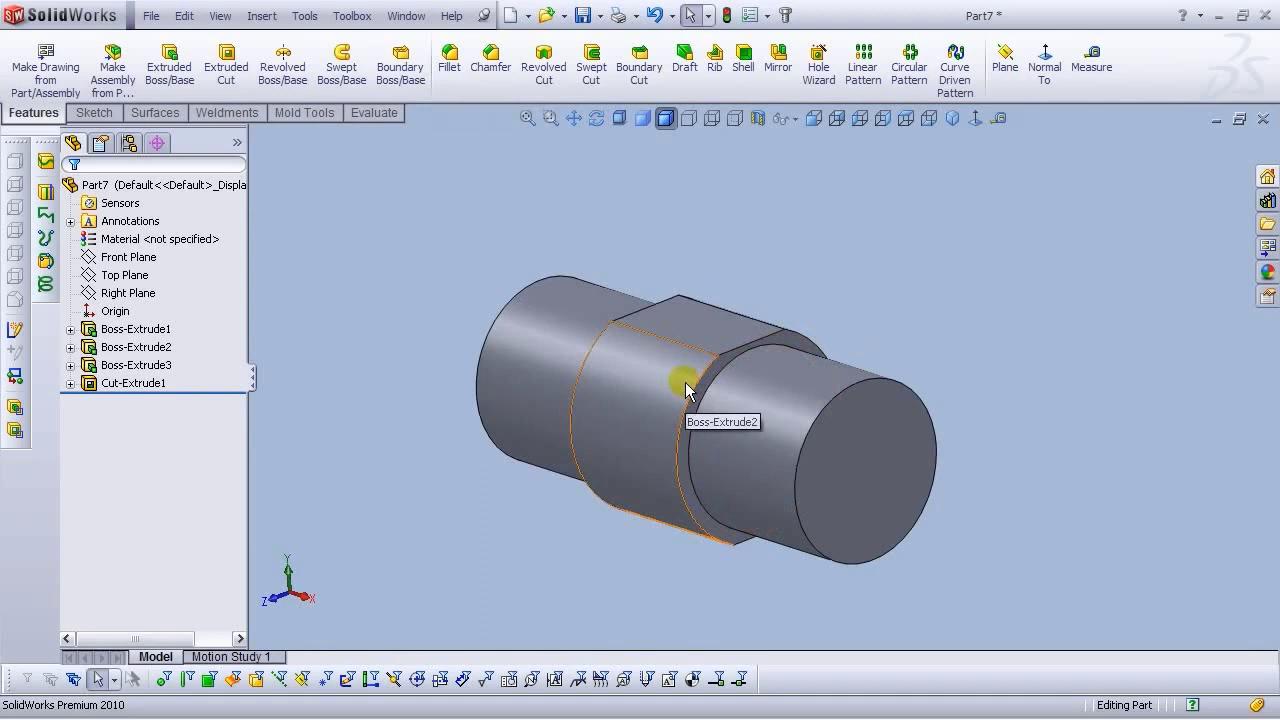
{"action": "left_click", "coordinate": [952, 118]}
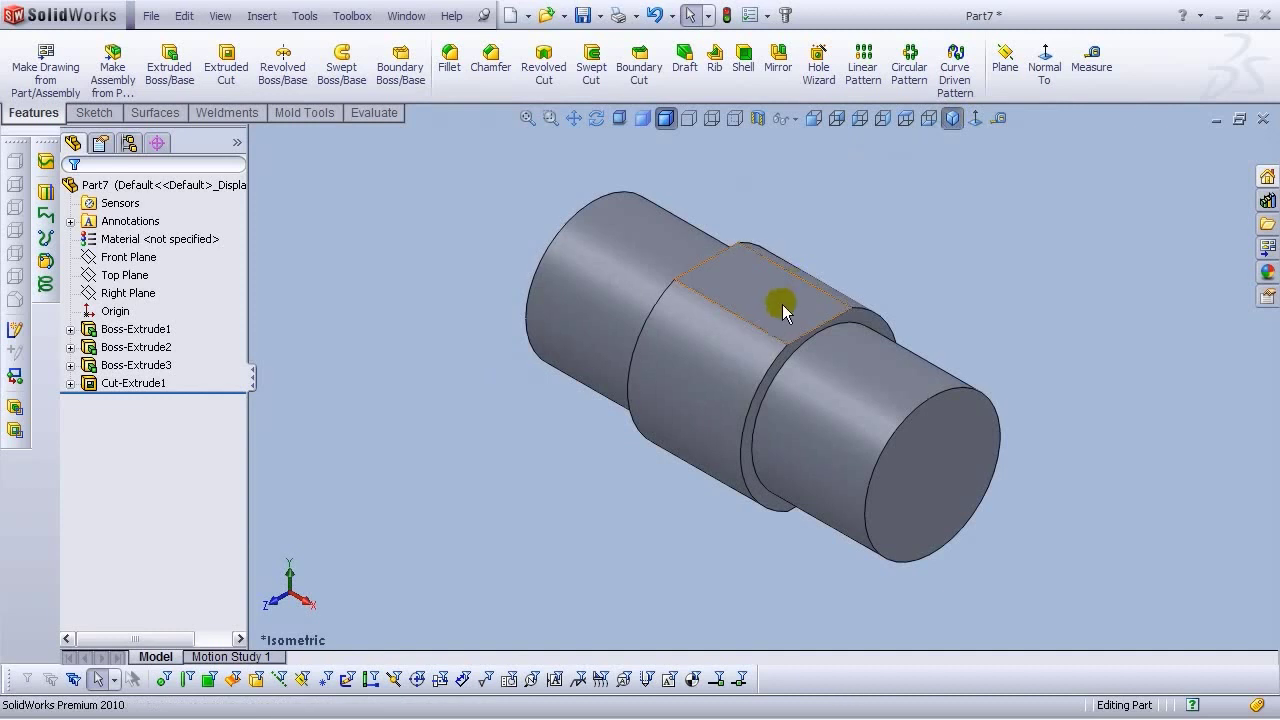
{"action": "left_click", "coordinate": [780, 306]}
{"action": "left_click", "coordinate": [852, 244]}
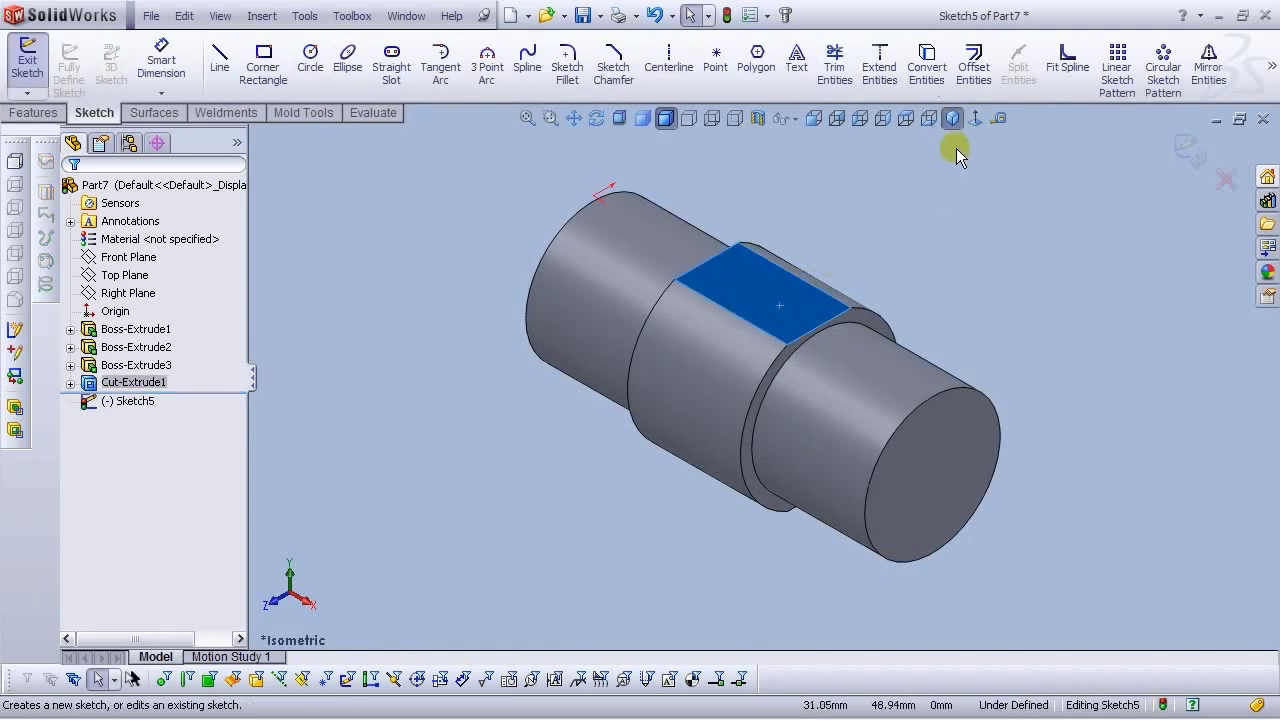
{"action": "left_click", "coordinate": [975, 118]}
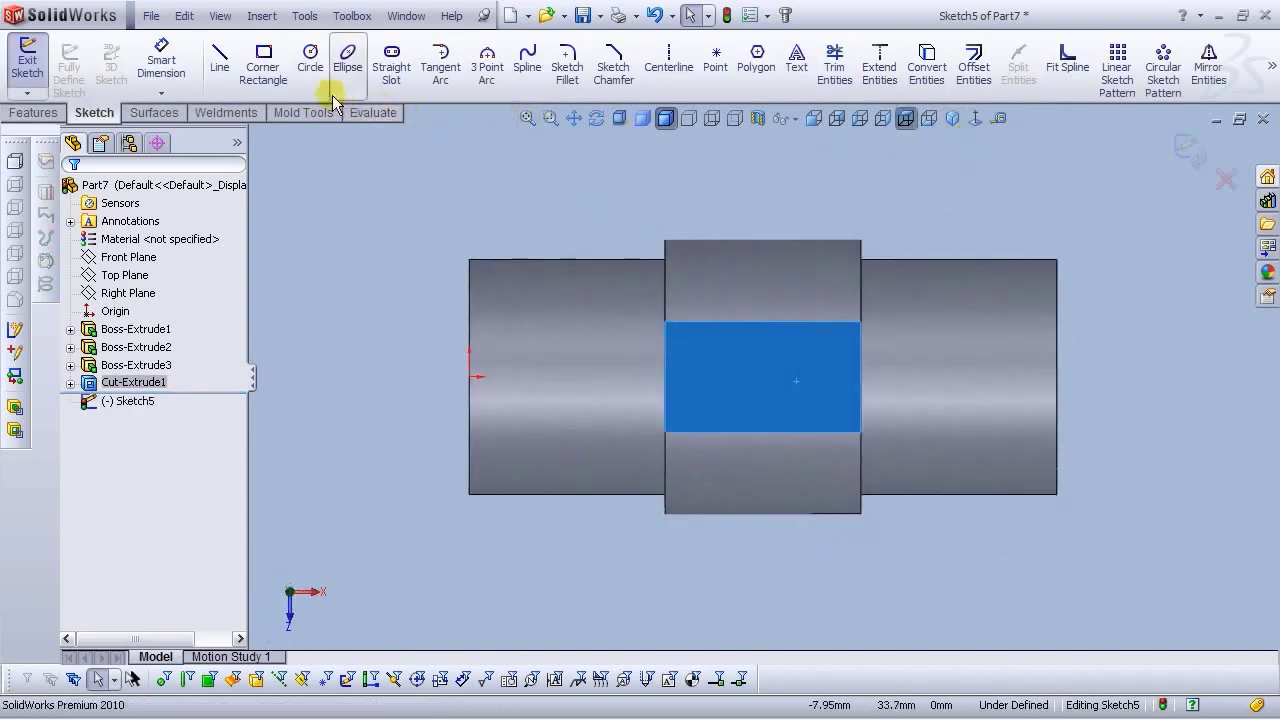
{"action": "left_click", "coordinate": [668, 58]}
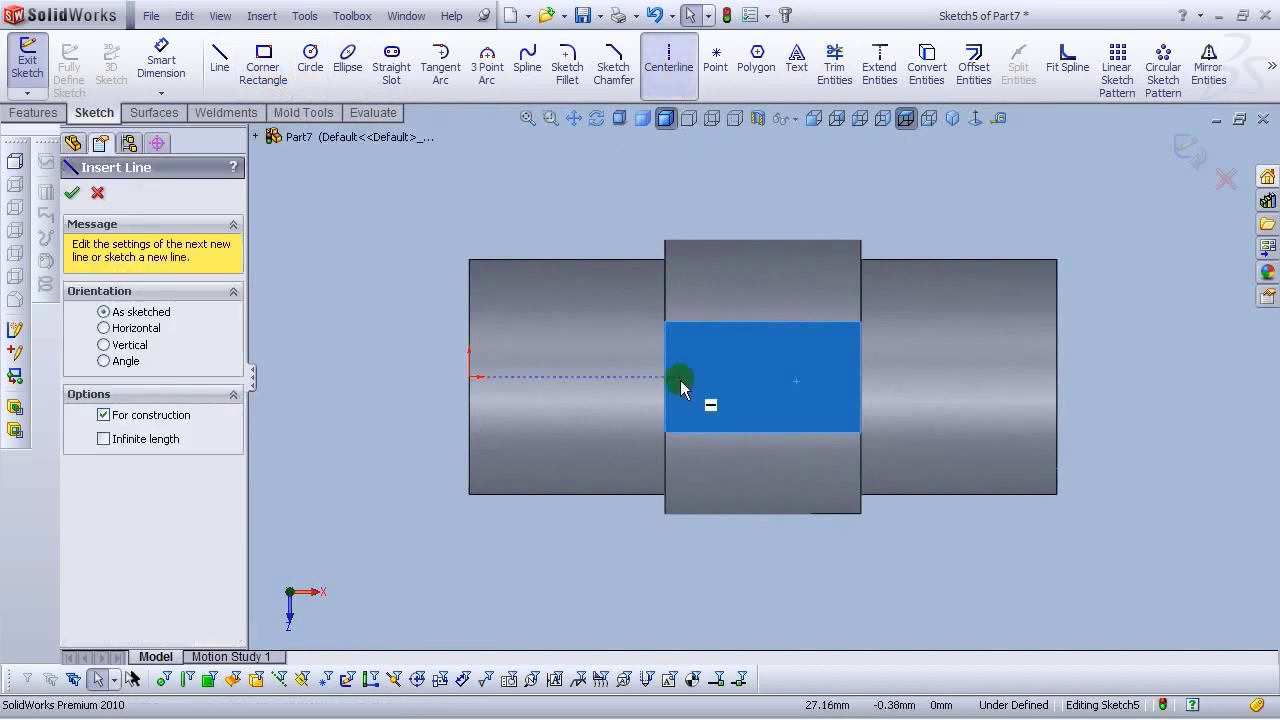
{"action": "left_click", "coordinate": [665, 377]}
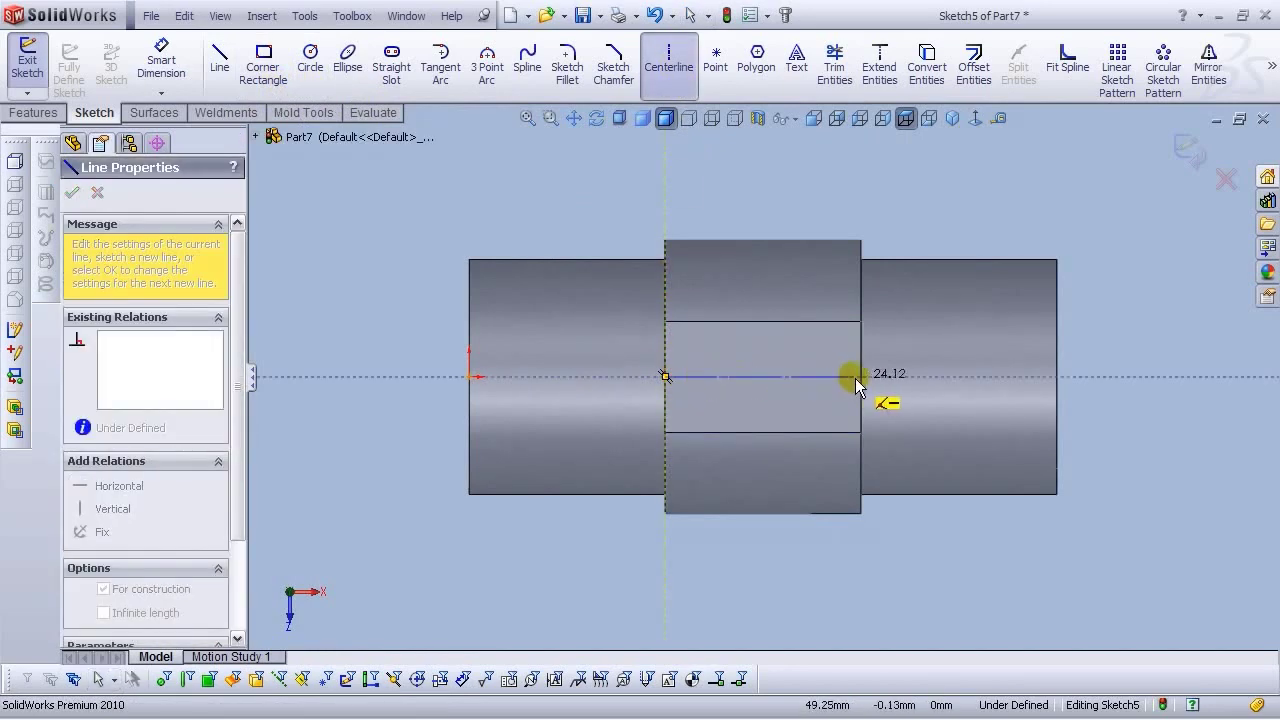
{"action": "left_click", "coordinate": [860, 377]}
{"action": "right_click", "coordinate": [860, 378]}
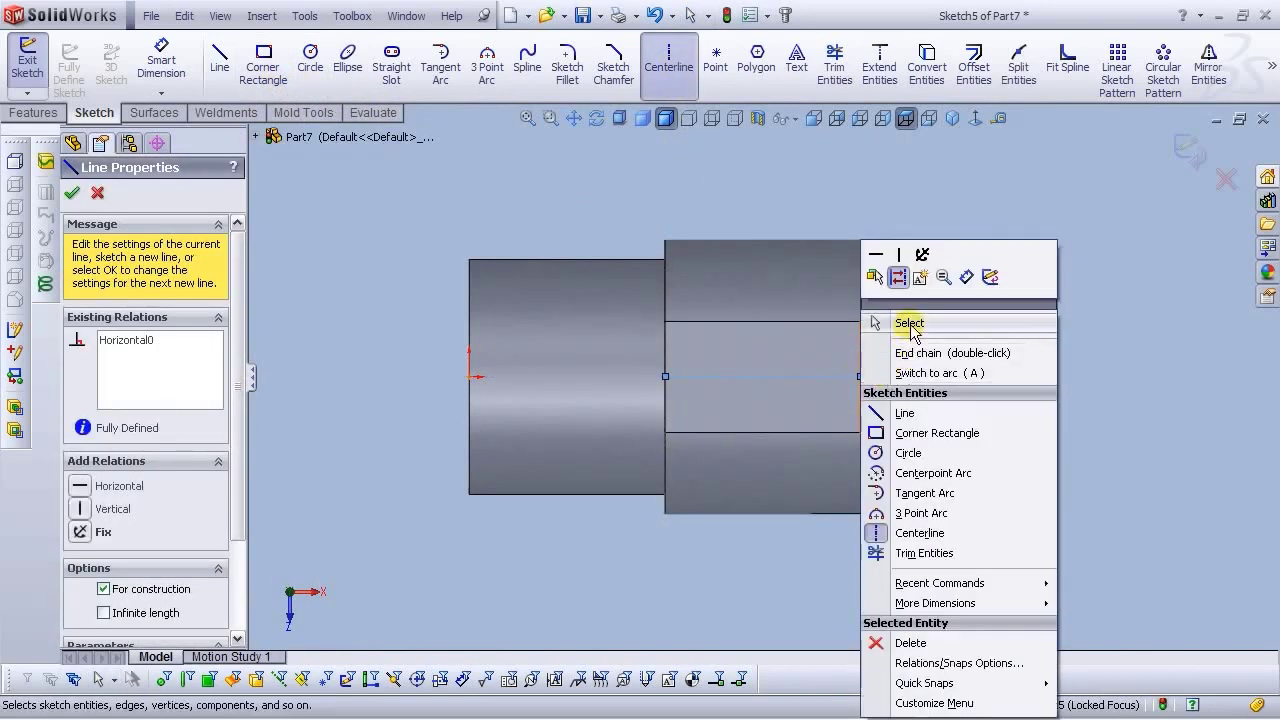
{"action": "left_click", "coordinate": [880, 323]}
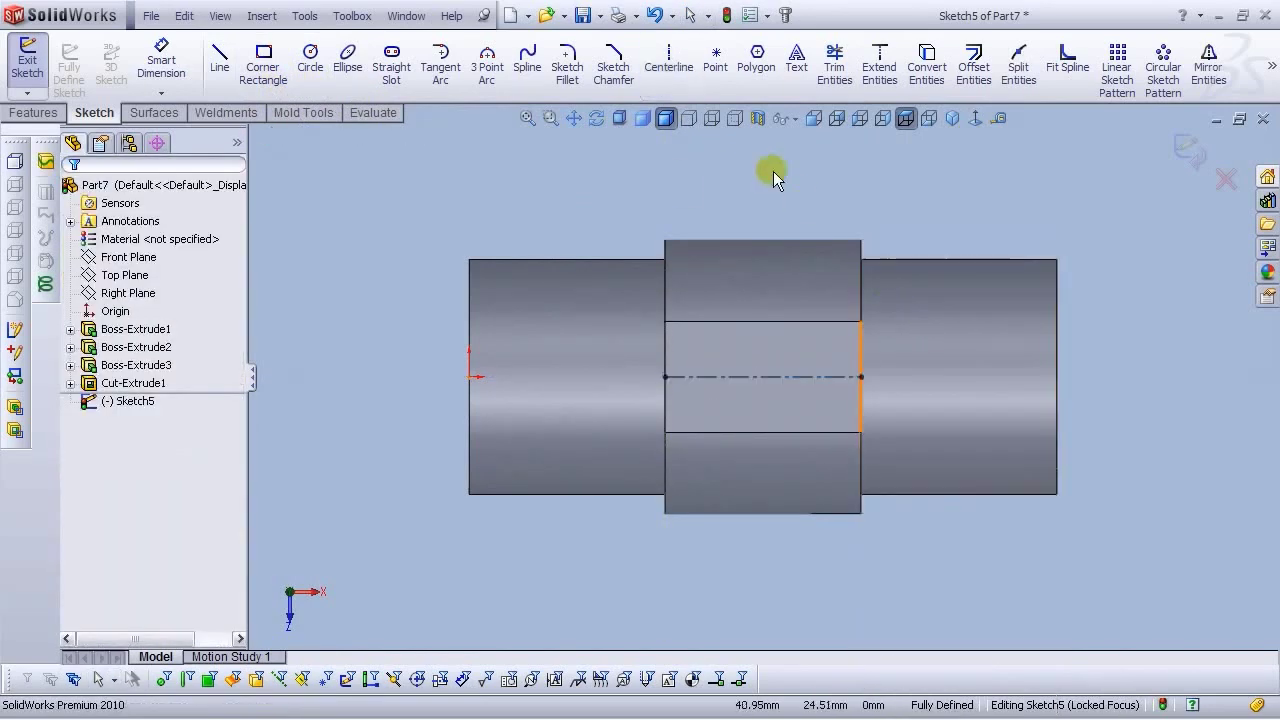
Draw a center rectangle about 14 by 6 mm on the flat face, centred on the centerline's midpoint
{"action": "left_click", "coordinate": [278, 74]}
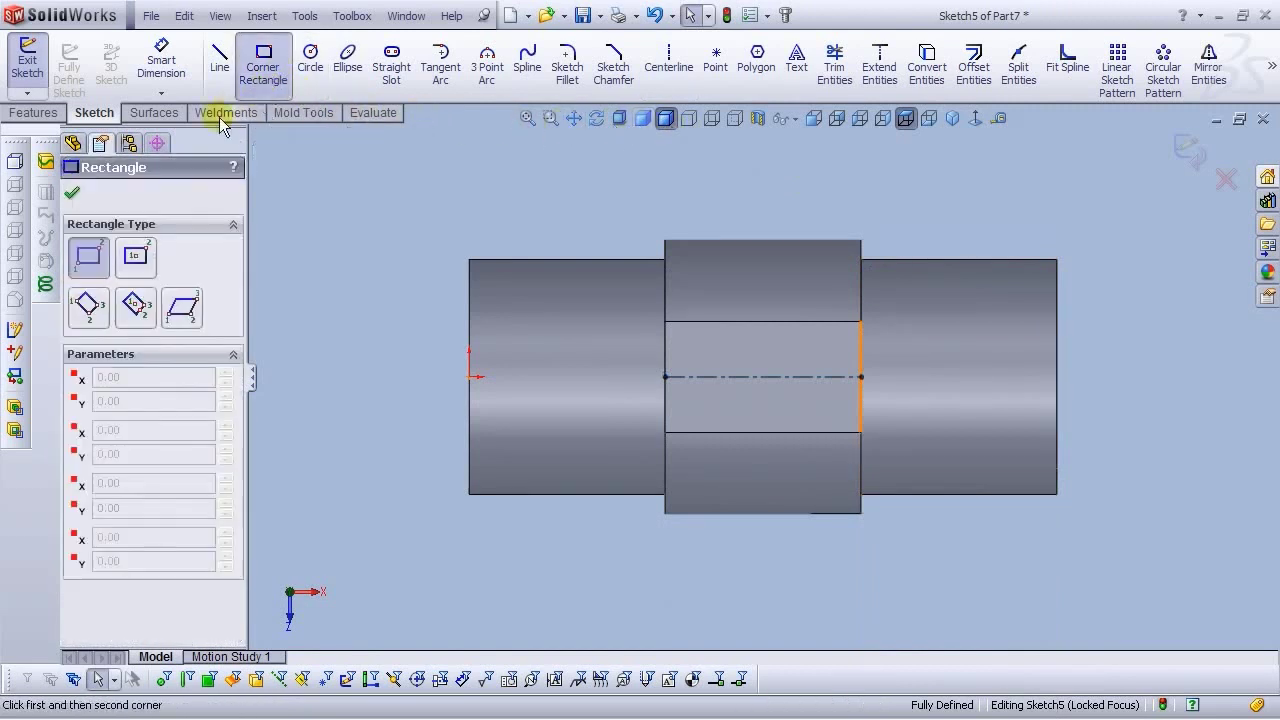
{"action": "left_click", "coordinate": [135, 258]}
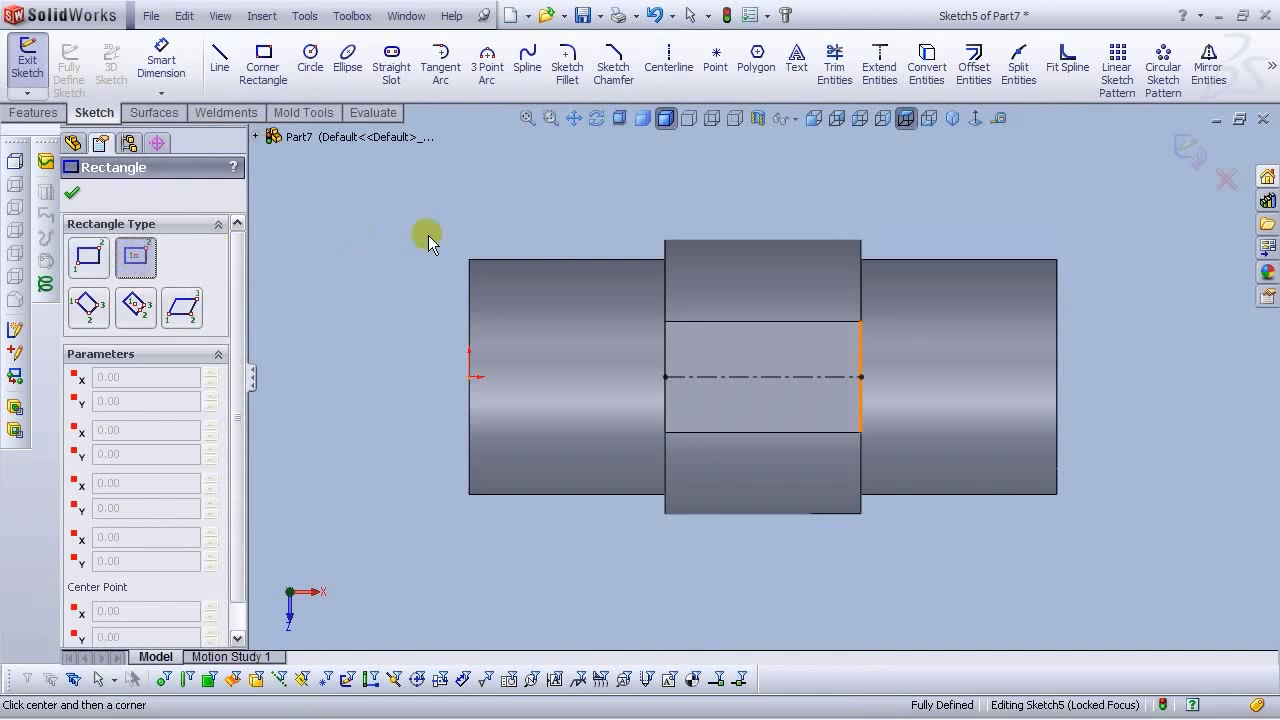
{"action": "left_click", "coordinate": [763, 377]}
{"action": "left_click", "coordinate": [709, 351]}
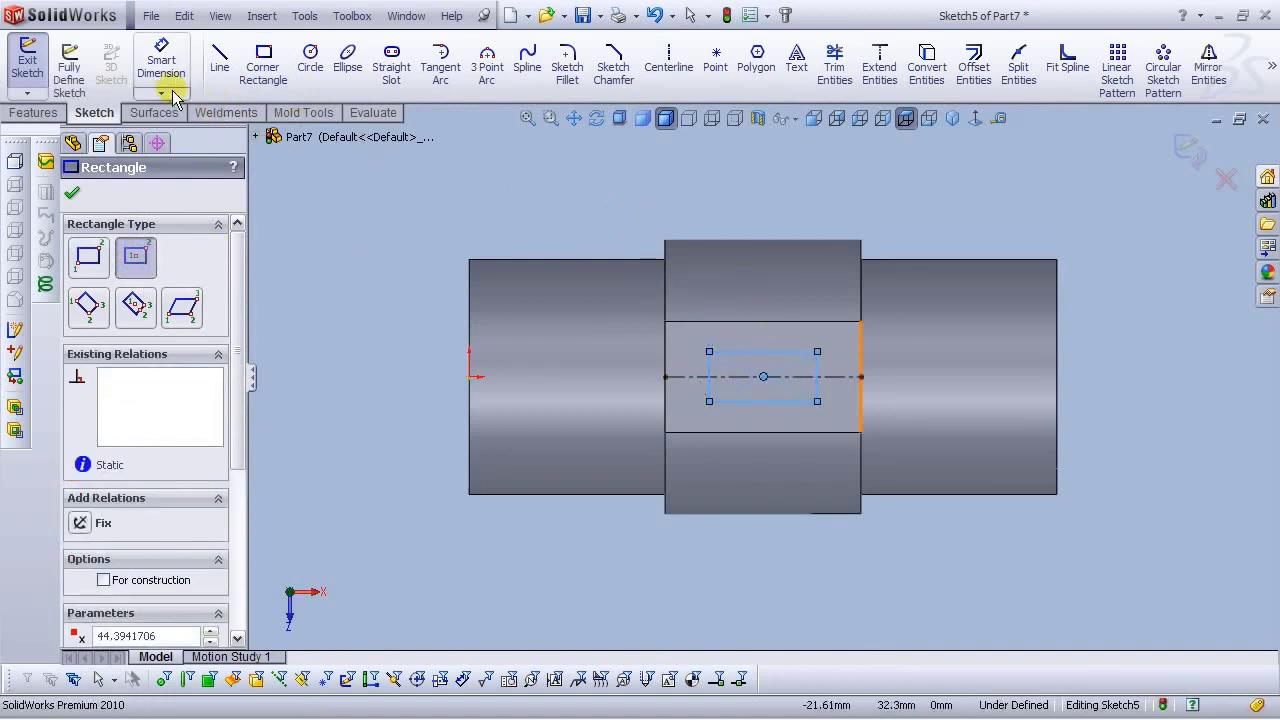
Dimension the center rectangle and set its length to 10 mm and its height to 5 mm
{"action": "left_click", "coordinate": [161, 62]}
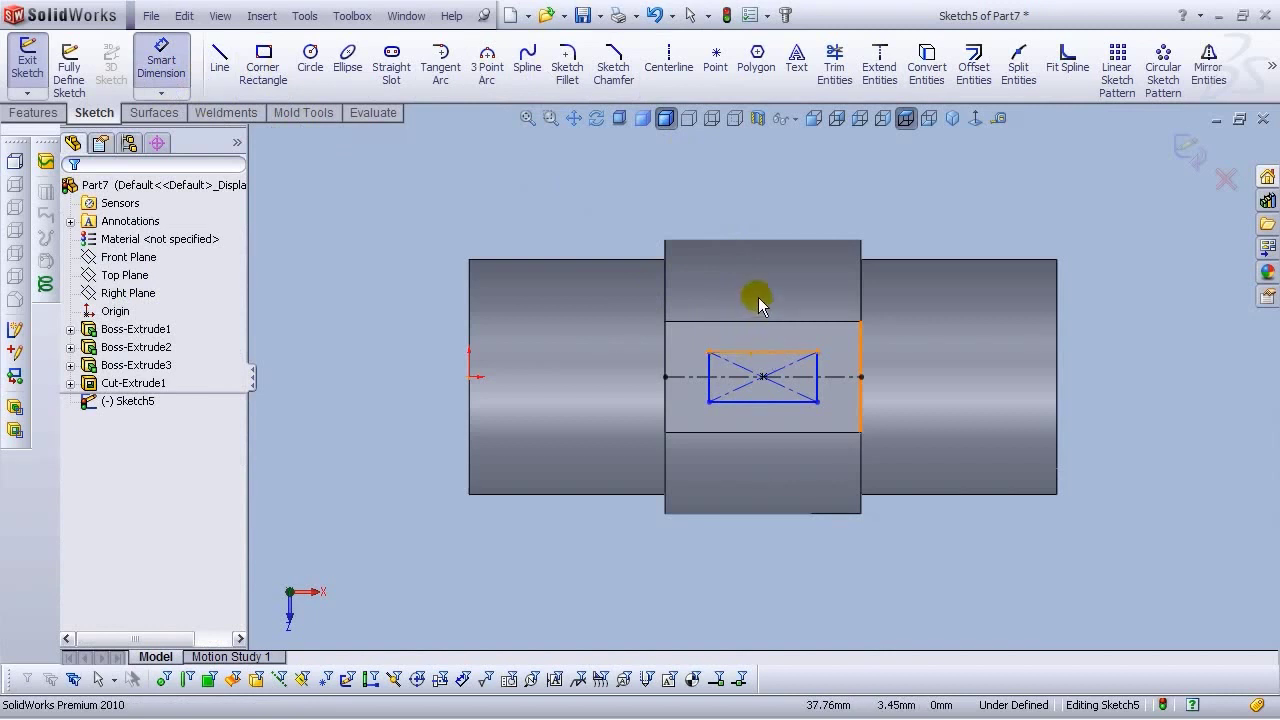
{"action": "left_click", "coordinate": [763, 352]}
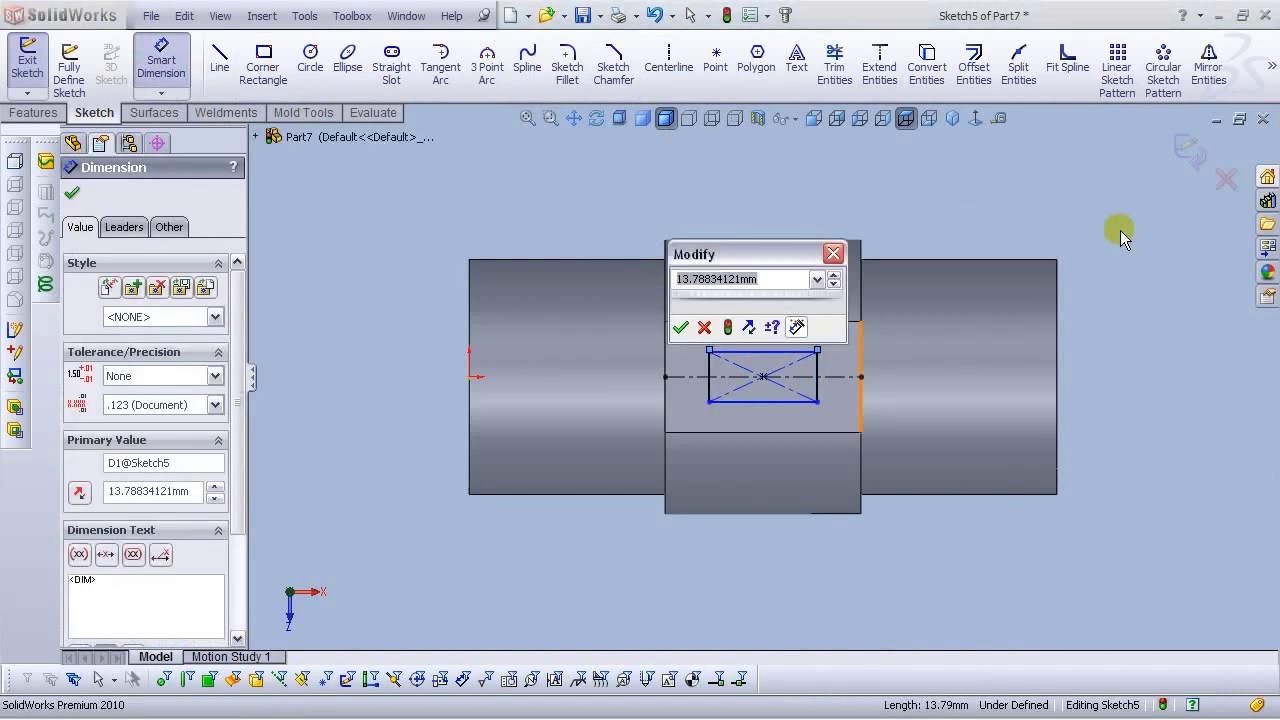
{"action": "key", "text": "Return"}
{"action": "key", "text": "Escape"}
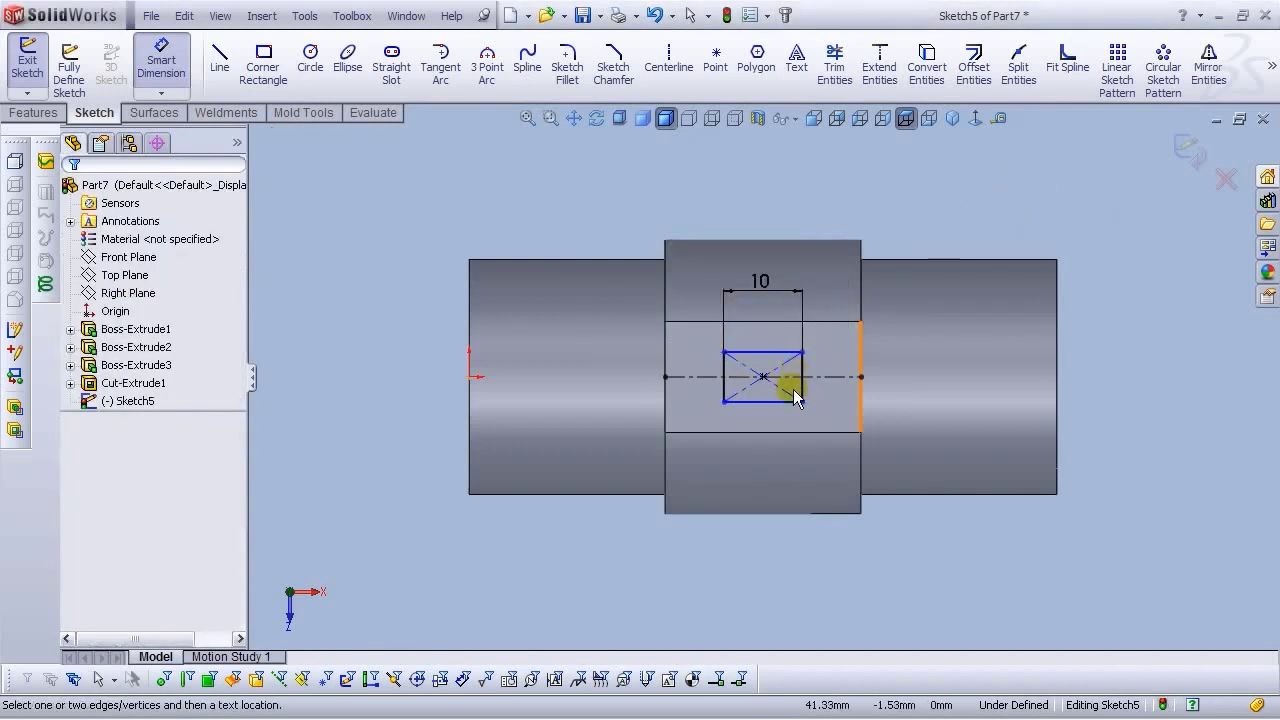
{"action": "left_click", "coordinate": [803, 395]}
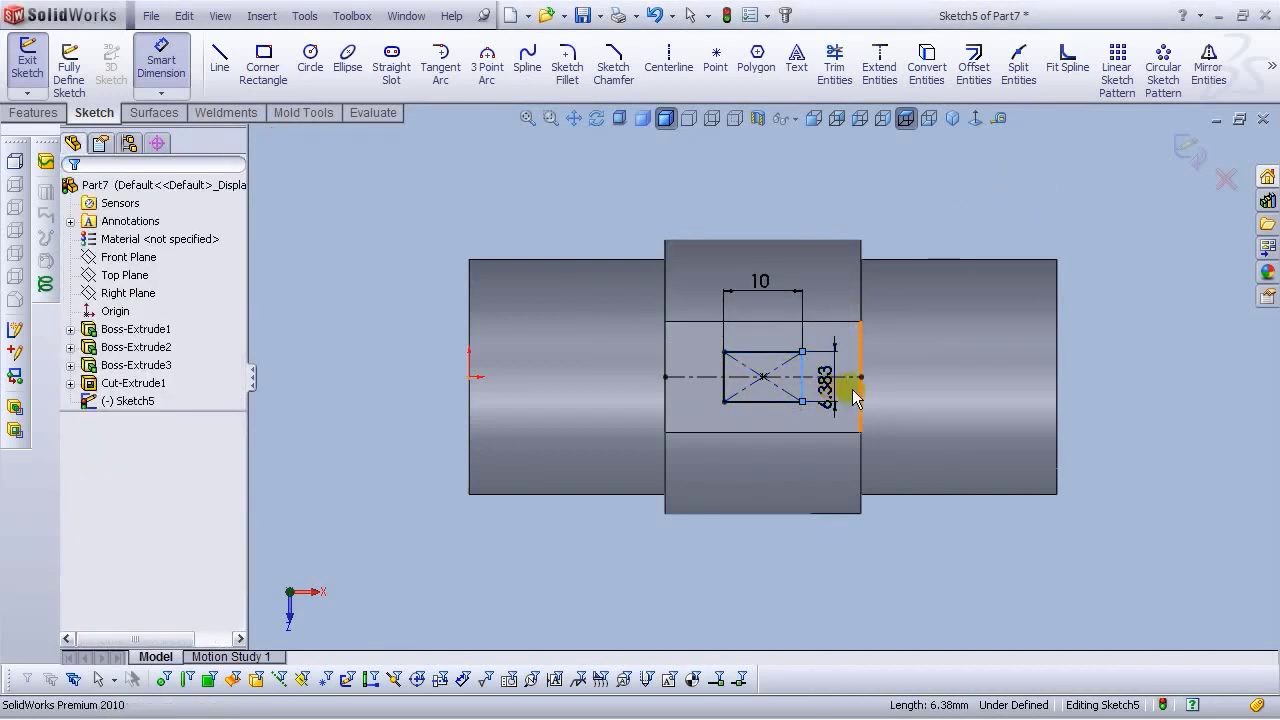
{"action": "left_click", "coordinate": [853, 397]}
{"action": "type", "text": "5"}
{"action": "key", "text": "Return"}
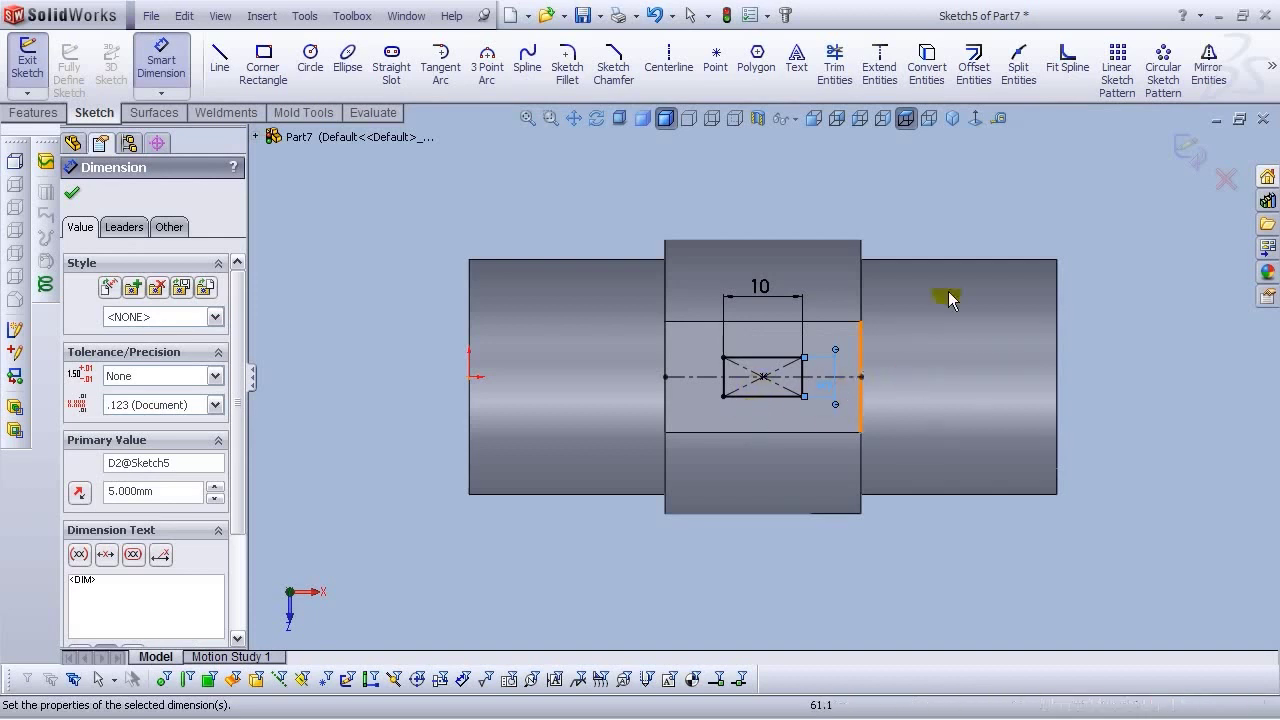
{"action": "left_click", "coordinate": [919, 182]}
{"action": "scroll", "coordinate": [858, 382], "scroll_direction": "down", "scroll_amount": 3}
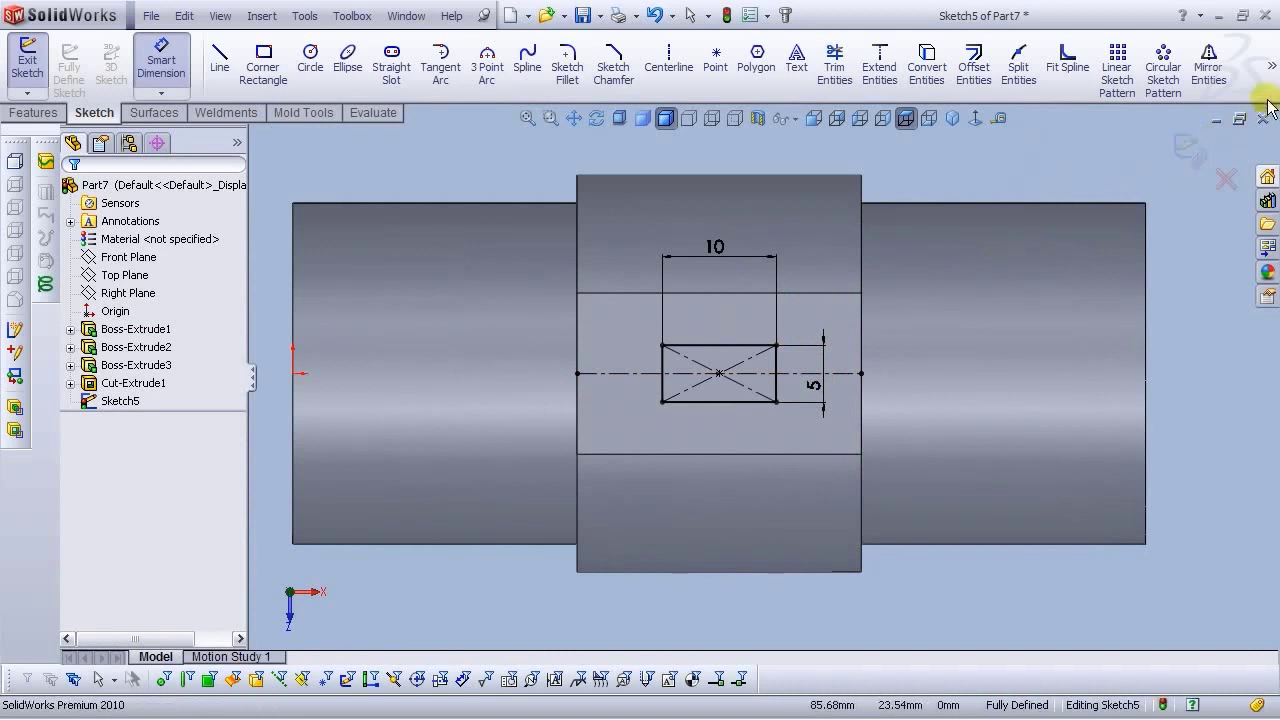
{"action": "mouse_move", "coordinate": [1272, 65]}
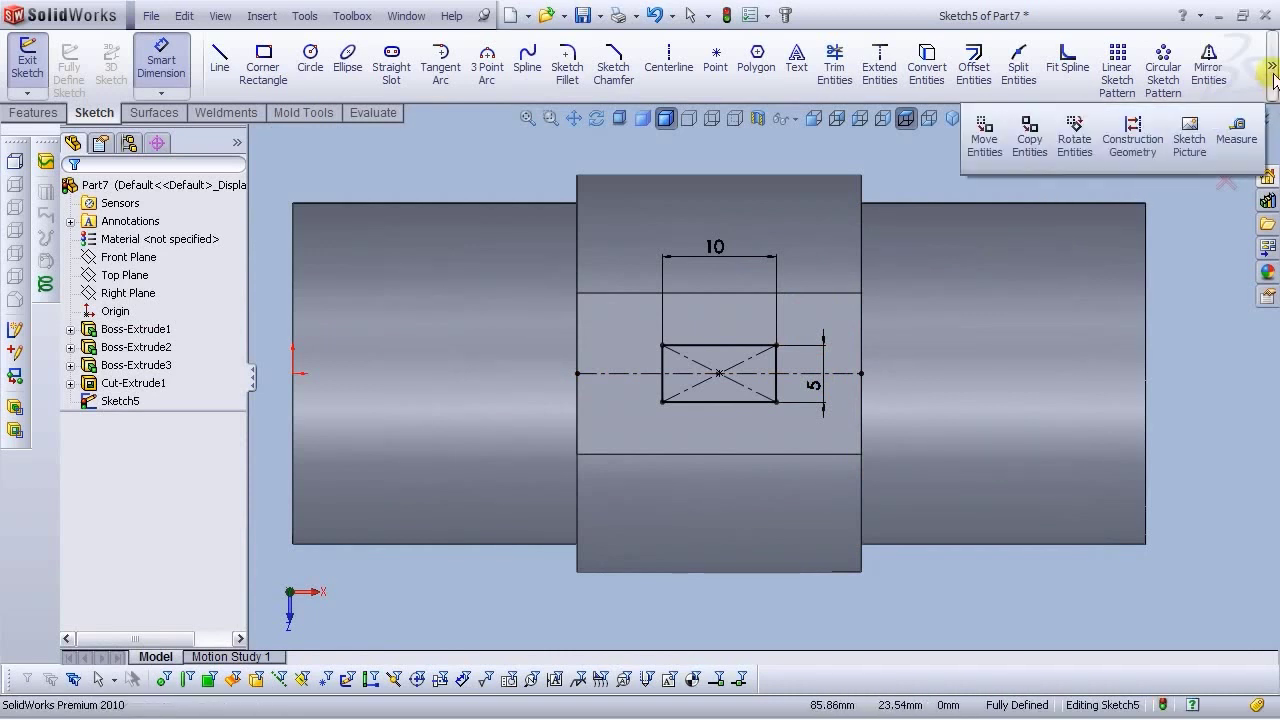
Convert the 10 by 5 mm rectangle's outline on the flat face to construction geometry
{"action": "left_click", "coordinate": [1133, 140]}
{"action": "left_click", "coordinate": [752, 346]}
{"action": "left_click", "coordinate": [751, 401]}
{"action": "left_click", "coordinate": [662, 380]}
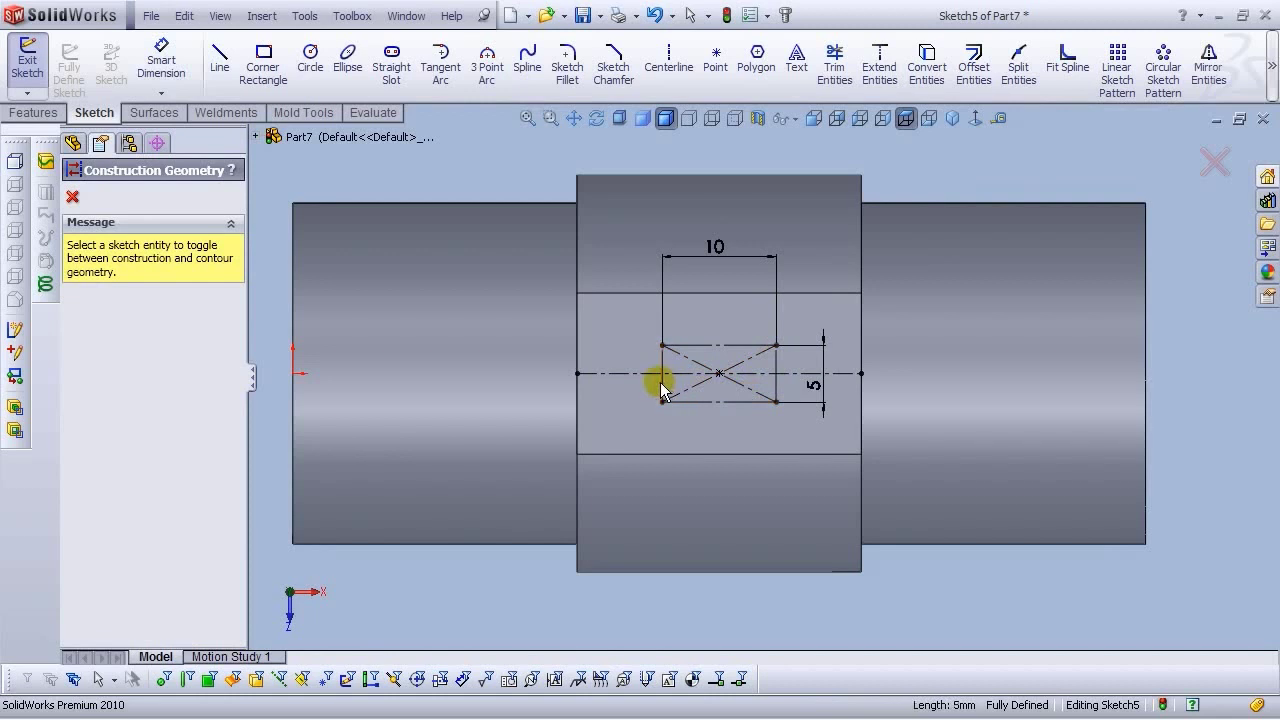
{"action": "left_click", "coordinate": [73, 197]}
Draw a circle centred on the construction rectangle's center point, sized to touch the rectangle's long sides
{"action": "left_click", "coordinate": [310, 60]}
{"action": "left_click", "coordinate": [719, 373]}
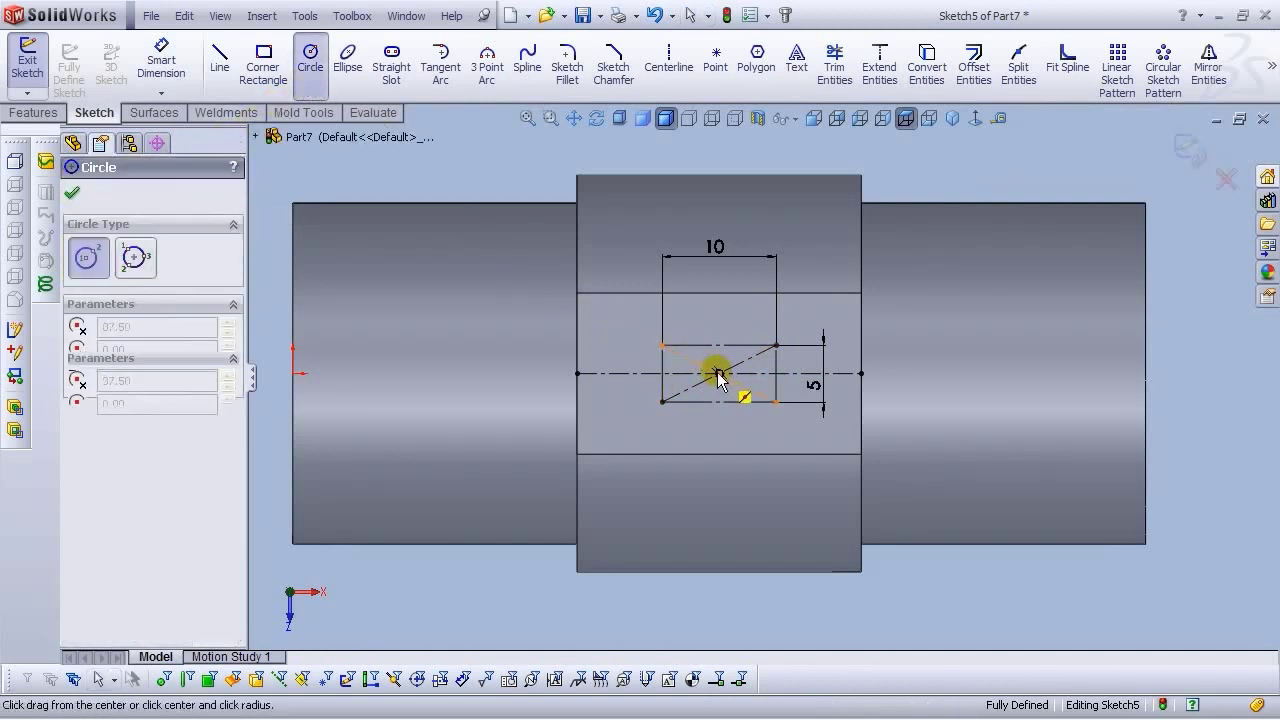
{"action": "left_click", "coordinate": [702, 348]}
{"action": "right_click", "coordinate": [702, 348]}
{"action": "left_click", "coordinate": [726, 330]}
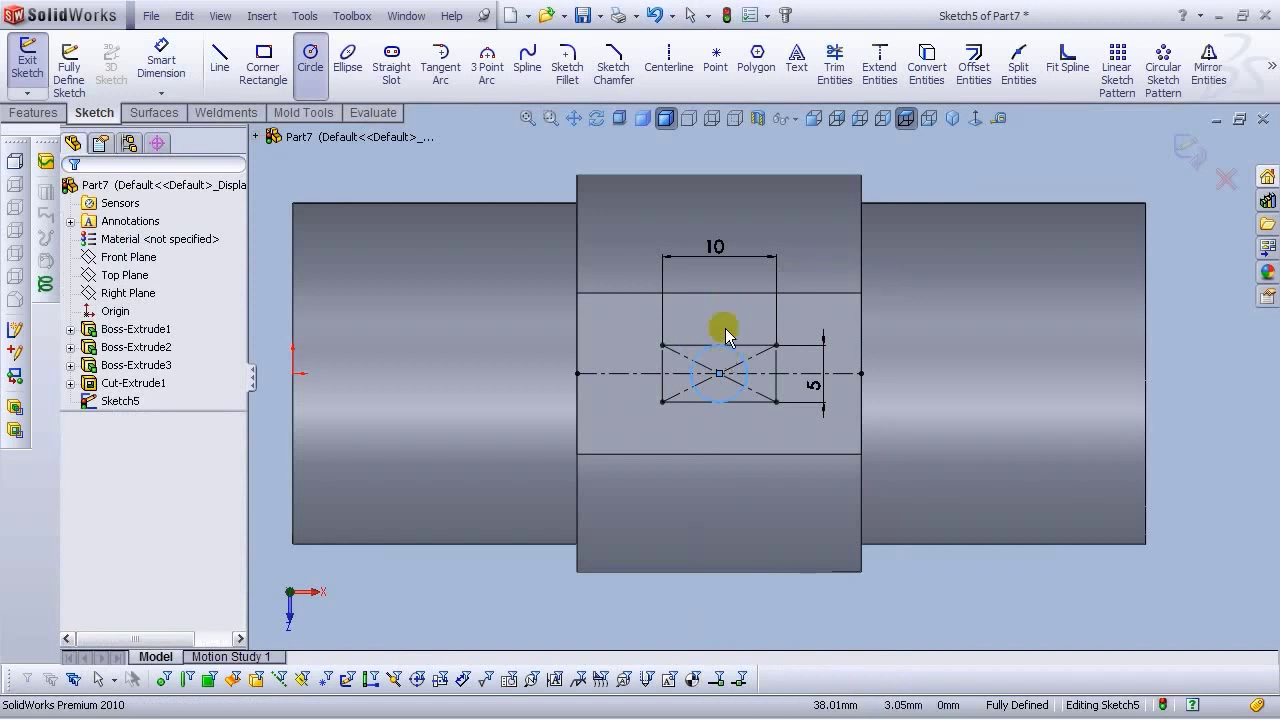
{"action": "key", "text": "Escape"}
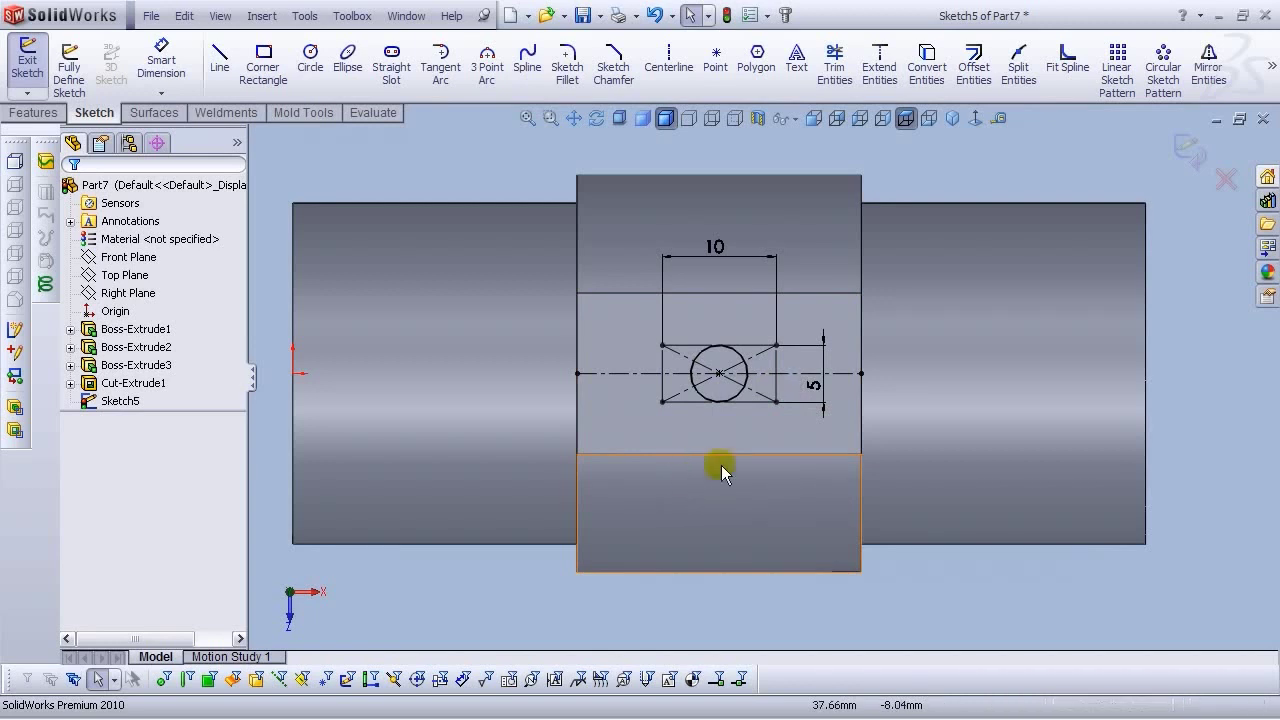
Extrude the circle upward from the flat face as a Blind boss 8 mm high
{"action": "left_click", "coordinate": [951, 120]}
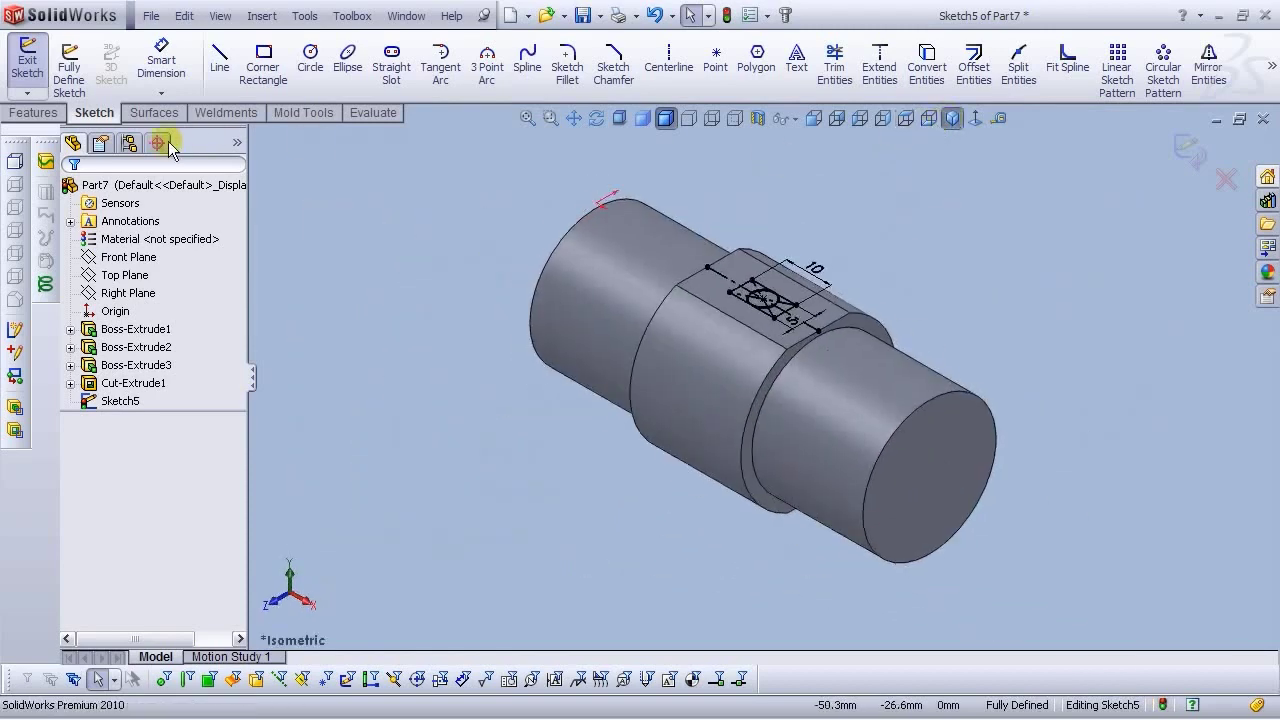
{"action": "left_click", "coordinate": [33, 113]}
{"action": "left_click", "coordinate": [169, 72]}
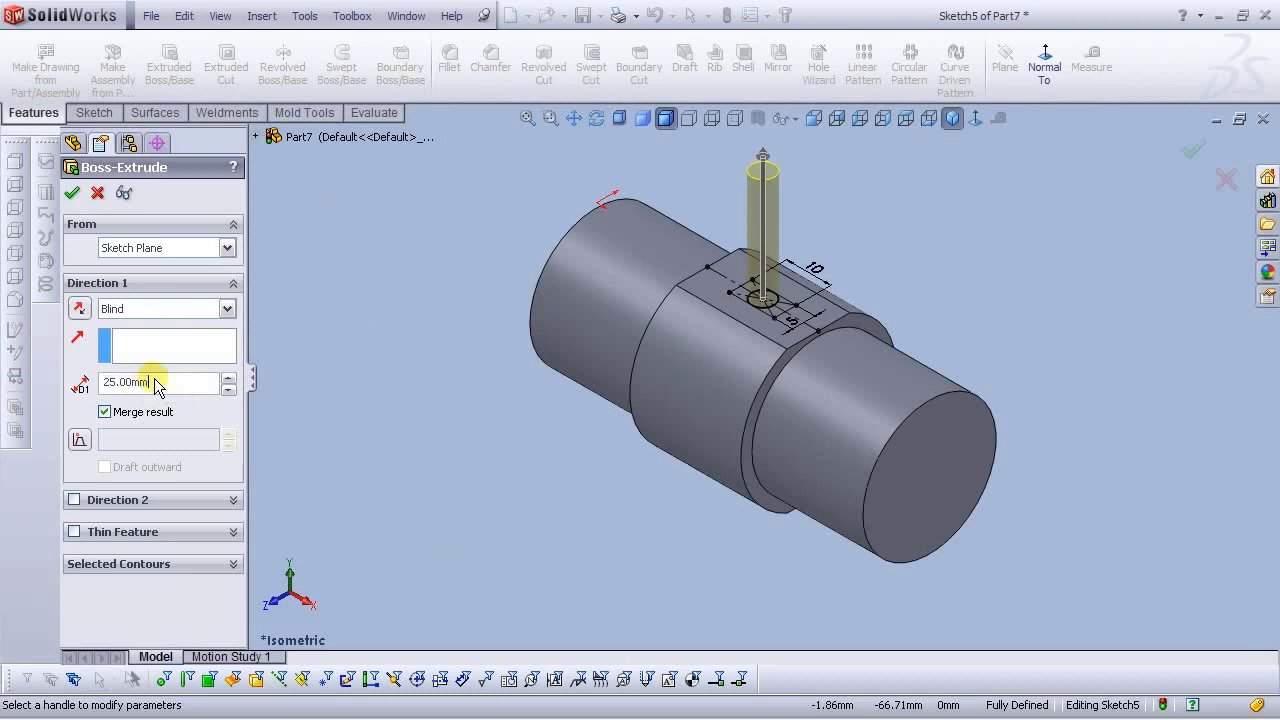
{"action": "type", "text": "8"}
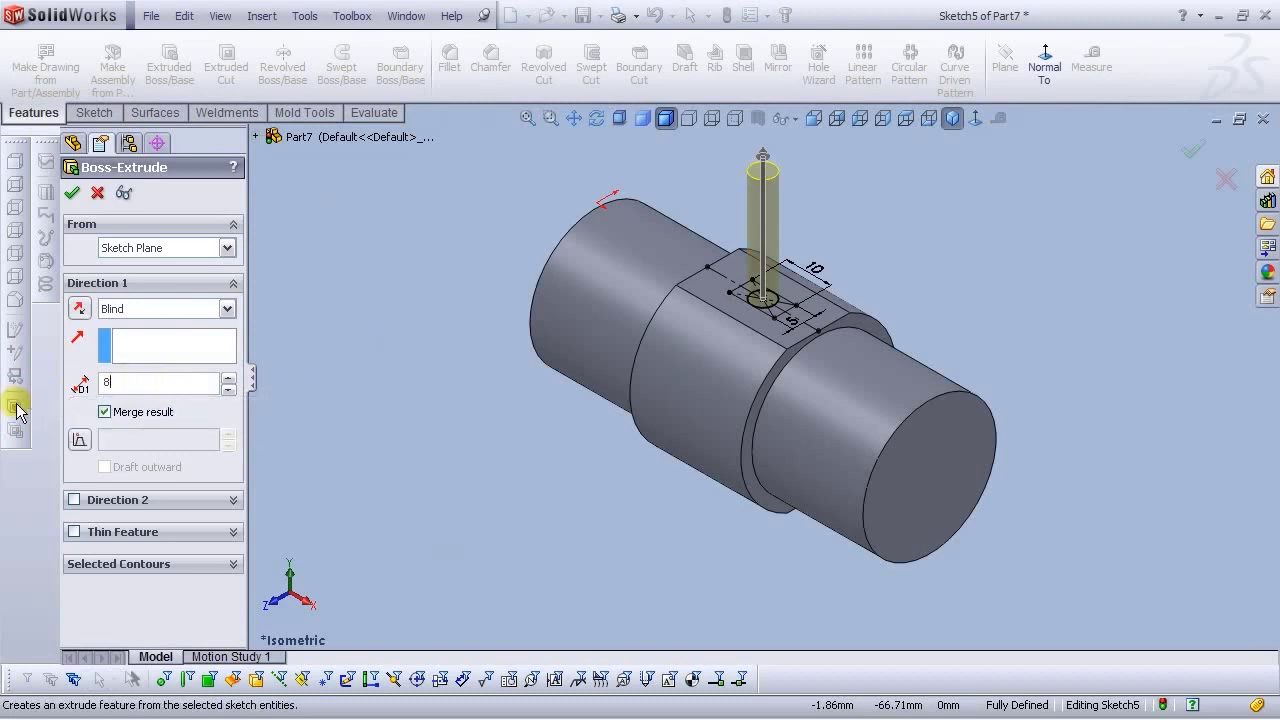
{"action": "key", "text": "Return"}
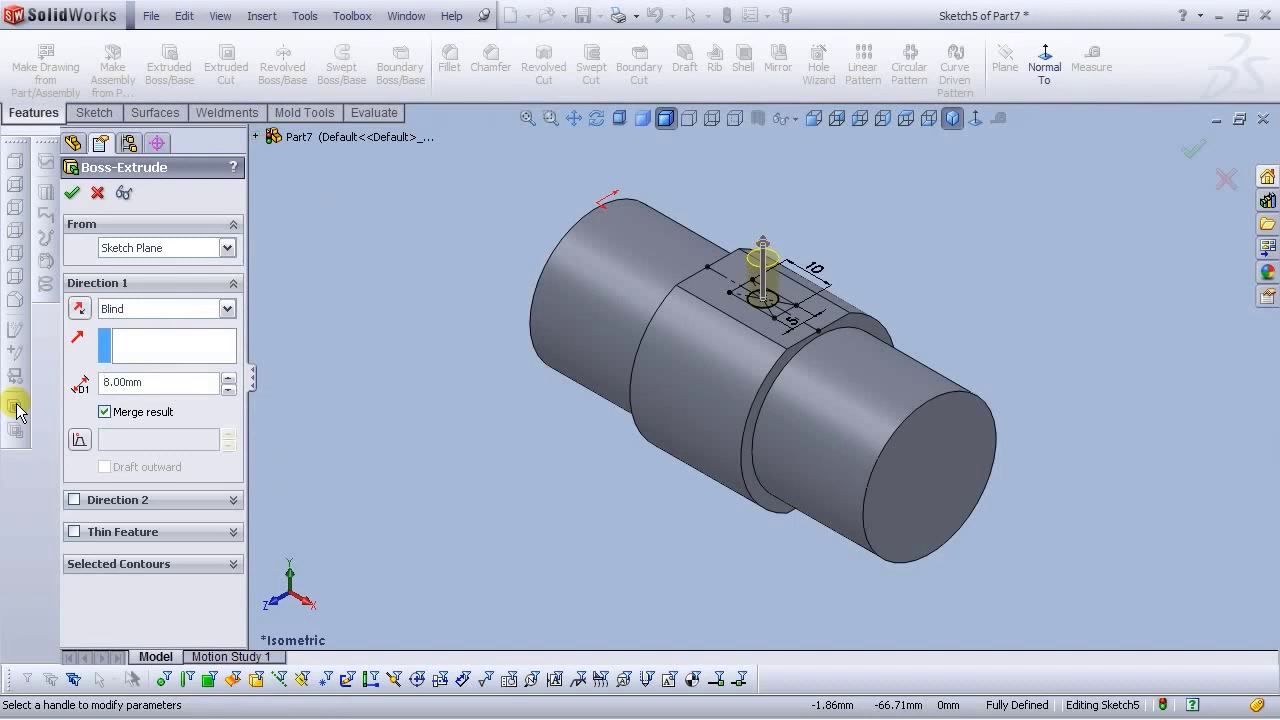
{"action": "left_click", "coordinate": [71, 192]}
{"action": "left_click", "coordinate": [486, 430]}
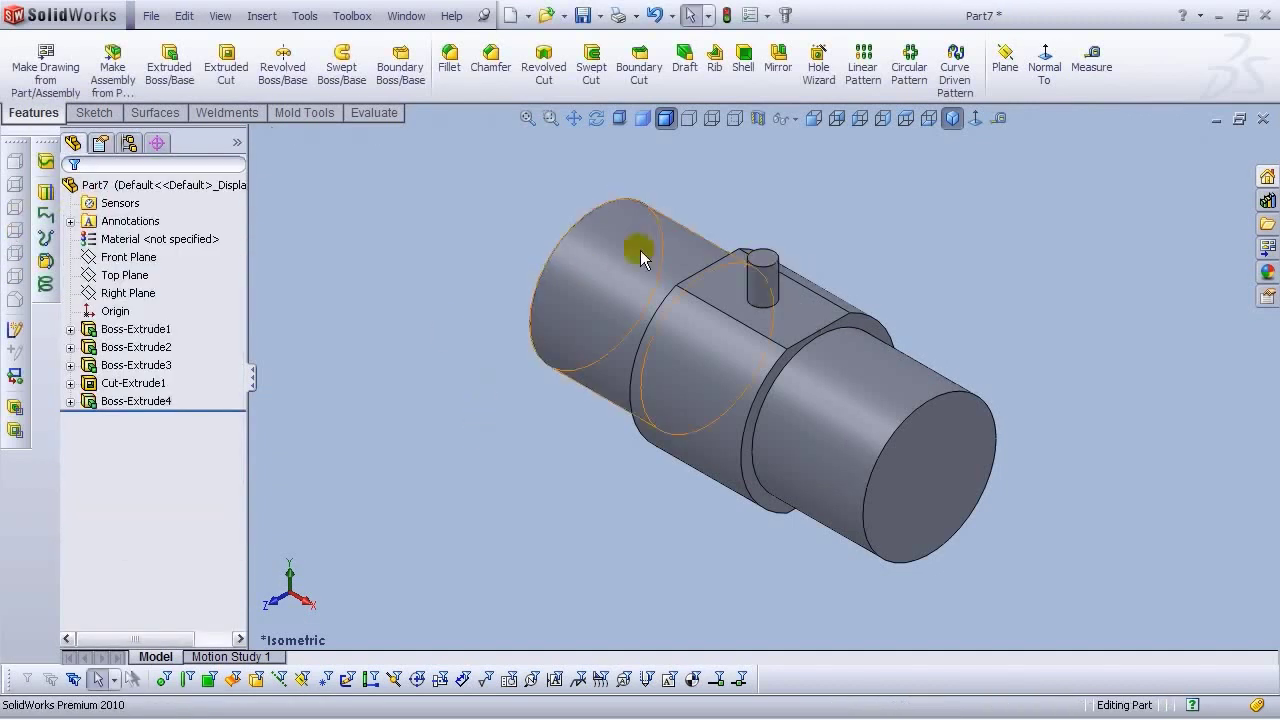
Start a sketch on the small pin's end face and draw a center rectangle about 11 by 6 mm centred on the pin
{"action": "scroll", "coordinate": [784, 219], "scroll_direction": "down", "scroll_amount": 3}
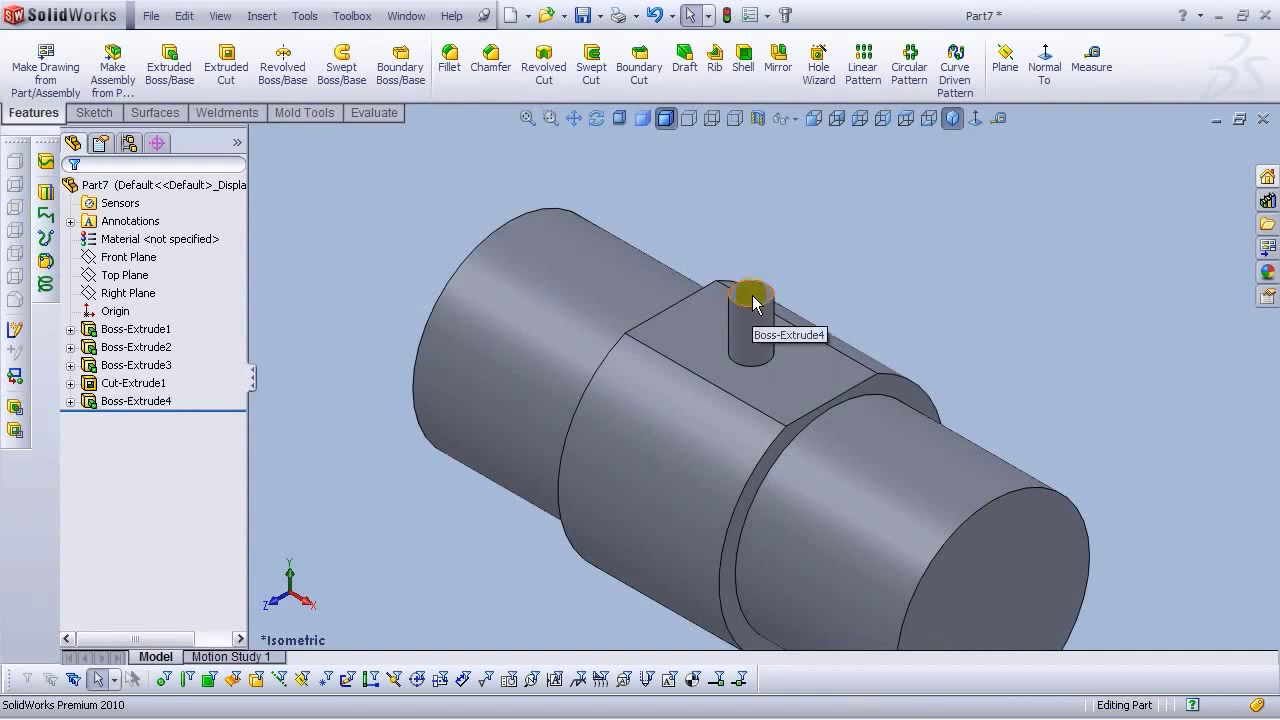
{"action": "left_click", "coordinate": [752, 295]}
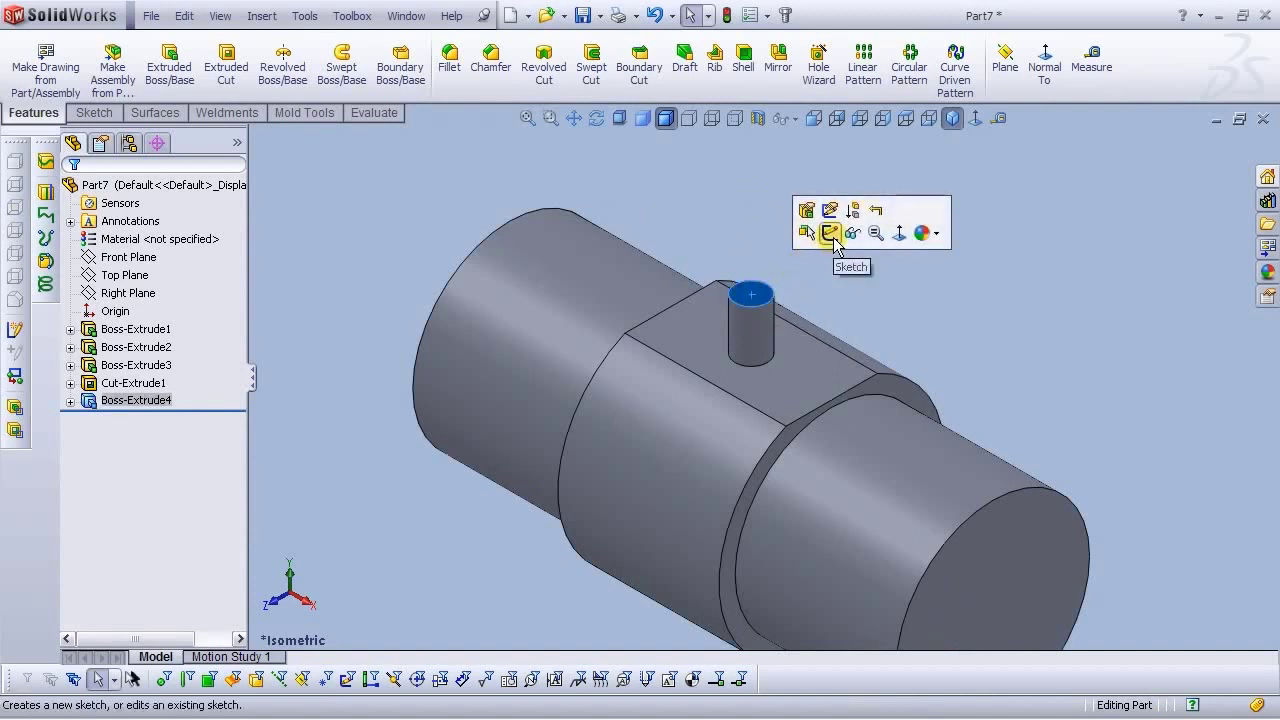
{"action": "left_click", "coordinate": [830, 234]}
{"action": "left_click", "coordinate": [975, 118]}
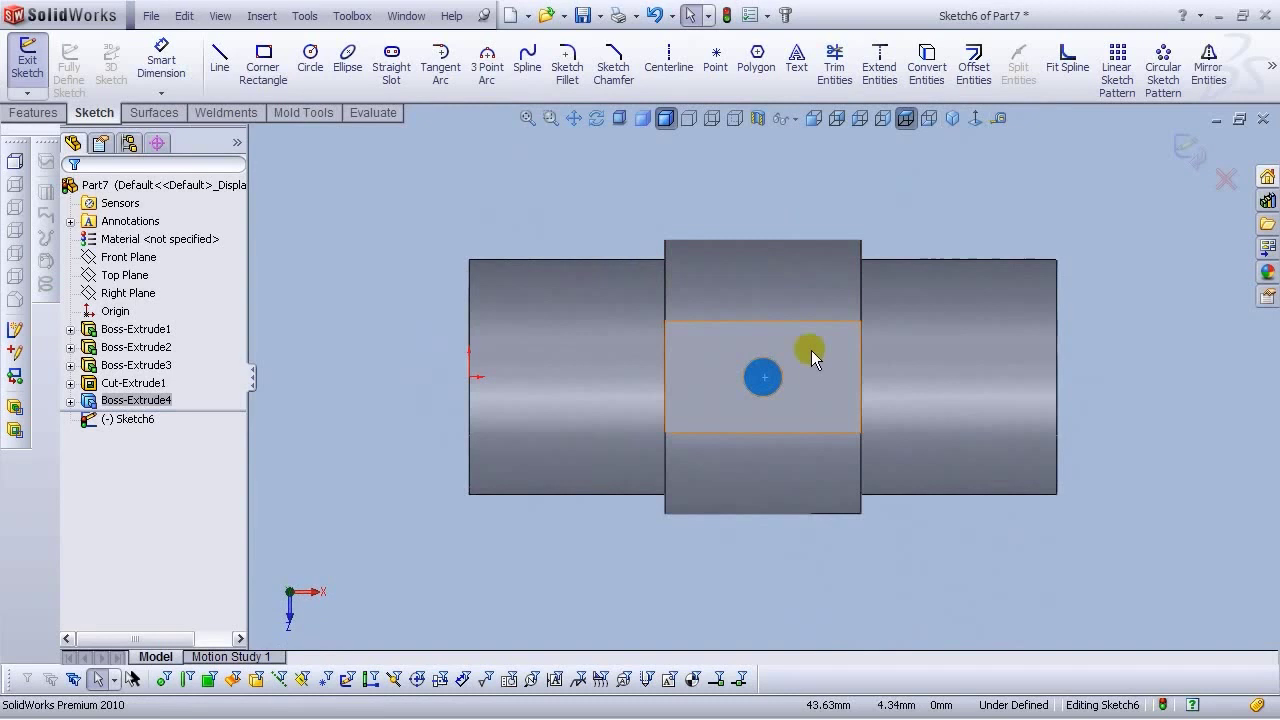
{"action": "scroll", "coordinate": [811, 355], "scroll_direction": "down", "scroll_amount": 2}
{"action": "left_click", "coordinate": [263, 63]}
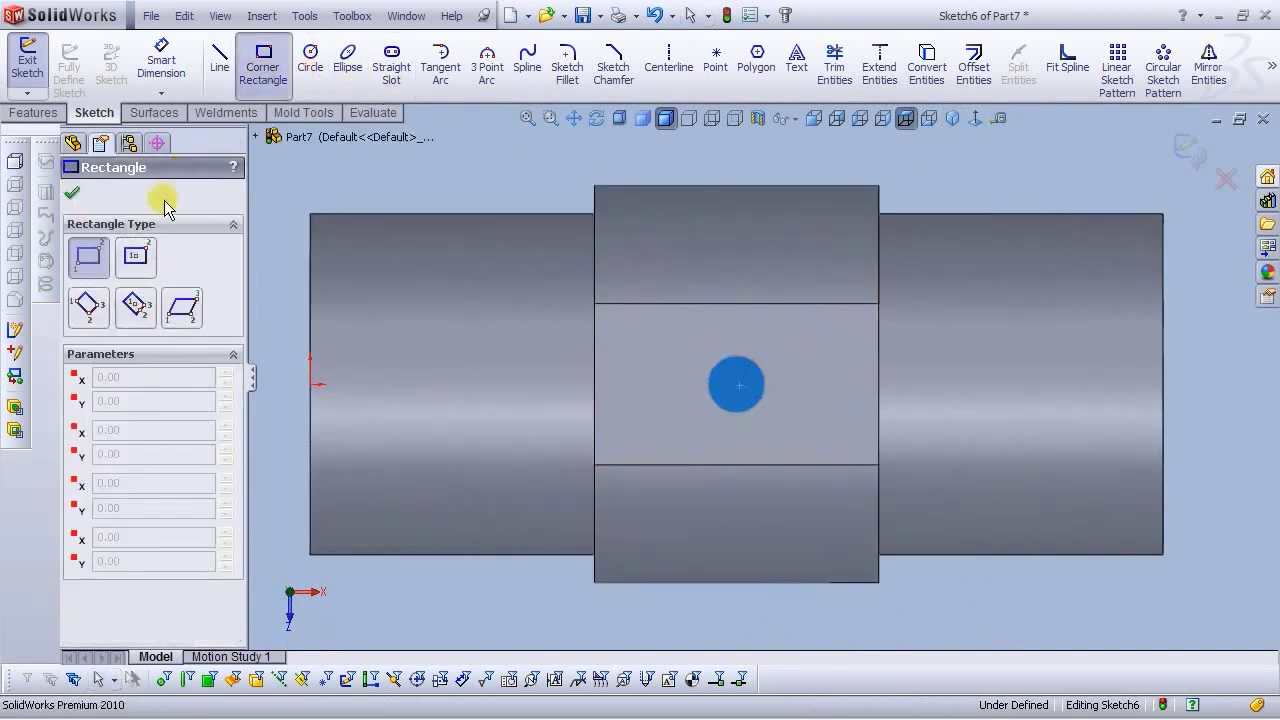
{"action": "left_click", "coordinate": [136, 257]}
{"action": "left_click", "coordinate": [737, 384]}
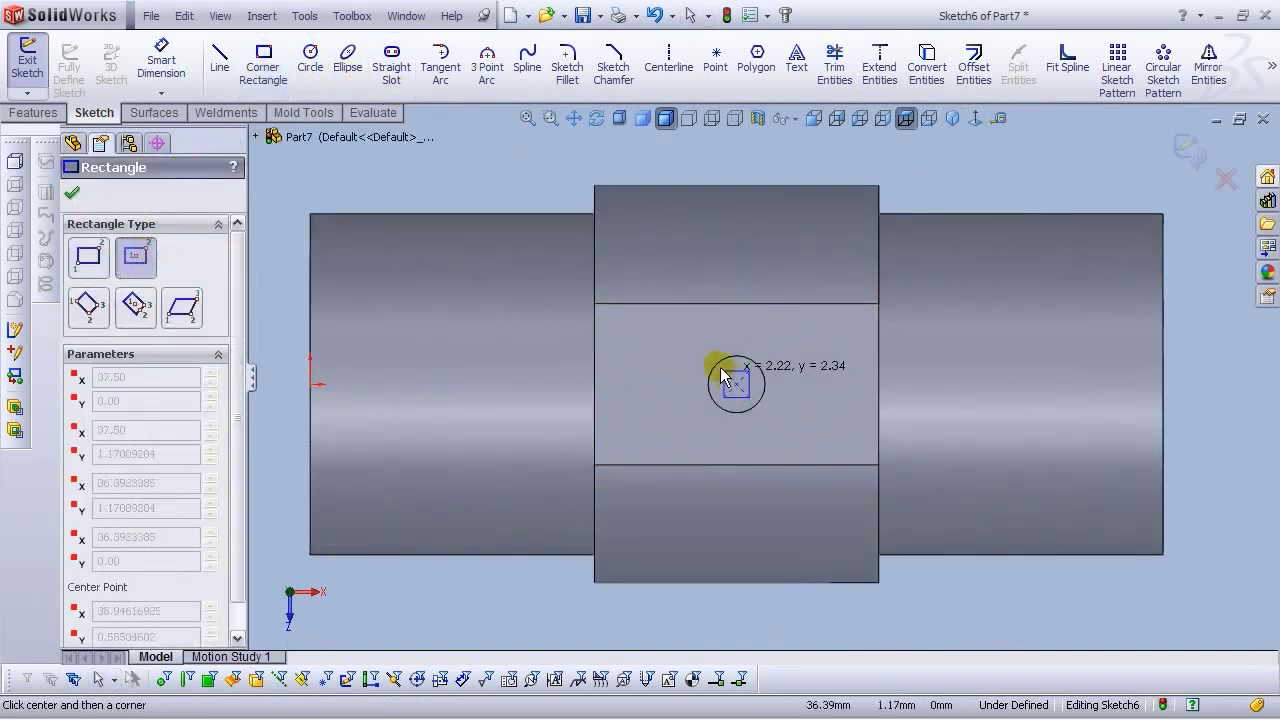
{"action": "left_click", "coordinate": [672, 348]}
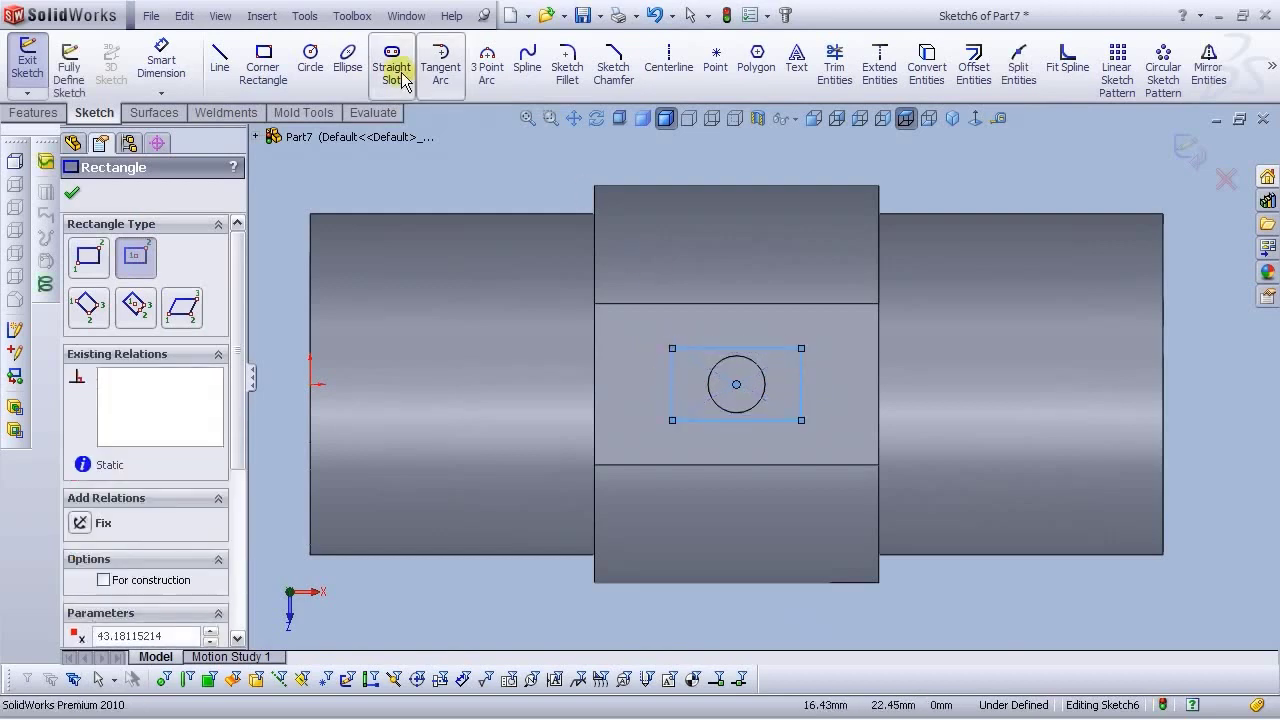
Dimension the center rectangle over the pin and set its length to 12 mm and its height to 7 mm
{"action": "left_click", "coordinate": [163, 66]}
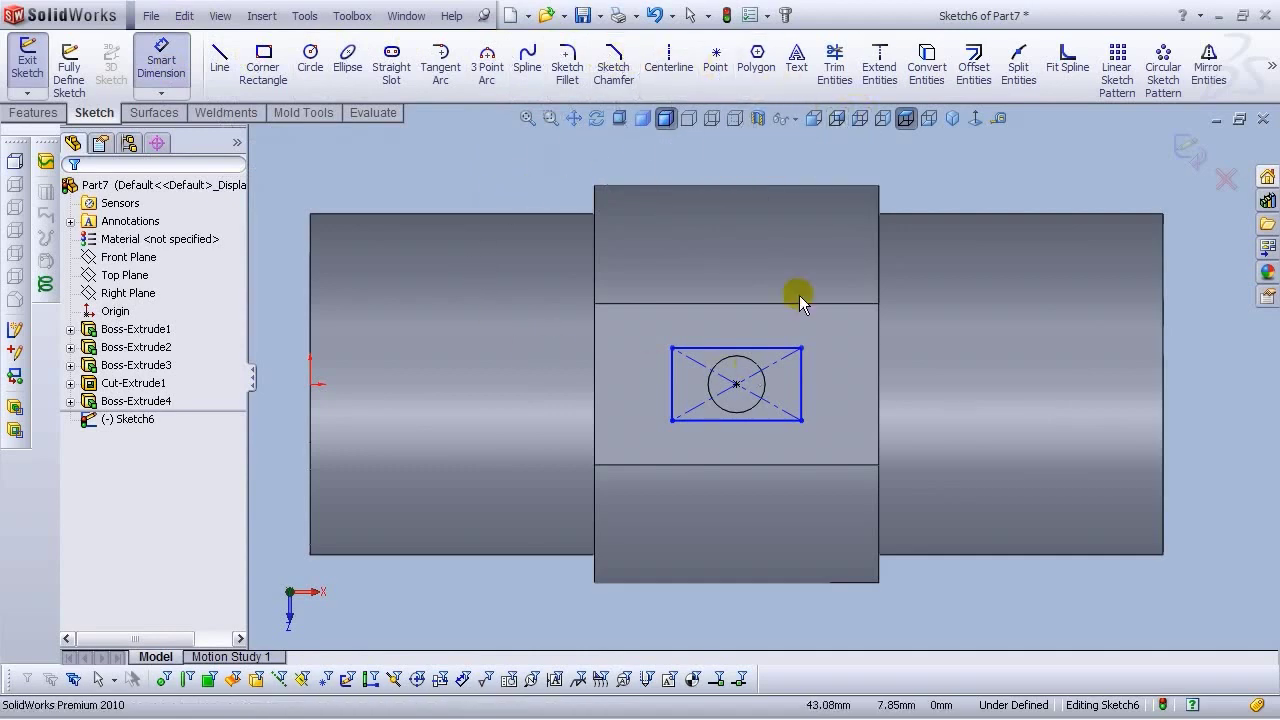
{"action": "left_click", "coordinate": [748, 348]}
{"action": "left_click", "coordinate": [740, 272]}
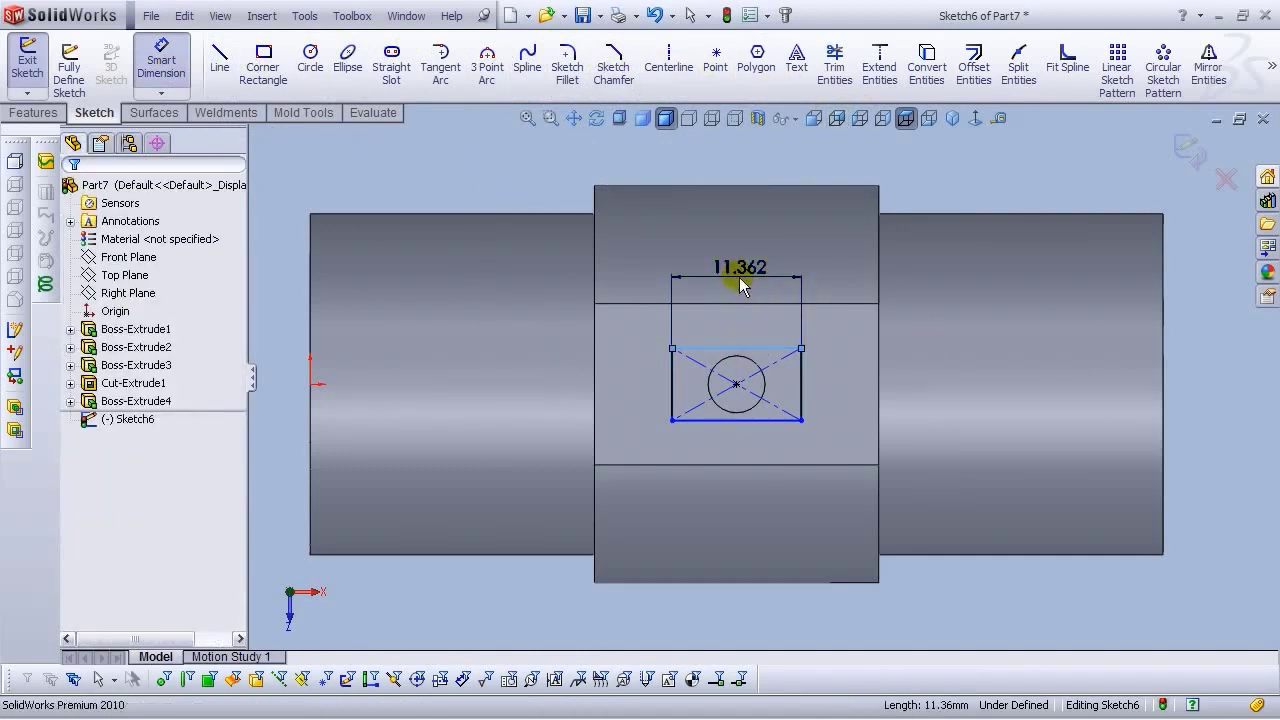
{"action": "type", "text": "12"}
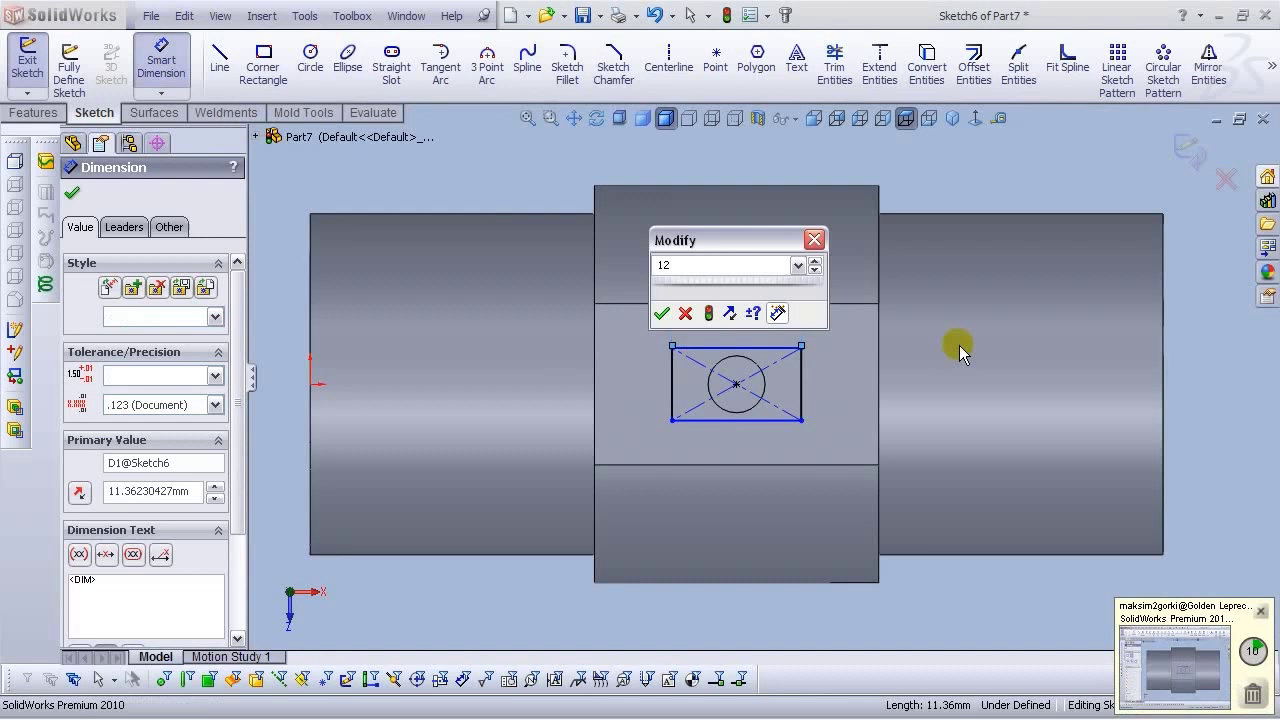
{"action": "key", "text": "Return"}
{"action": "left_click", "coordinate": [926, 172]}
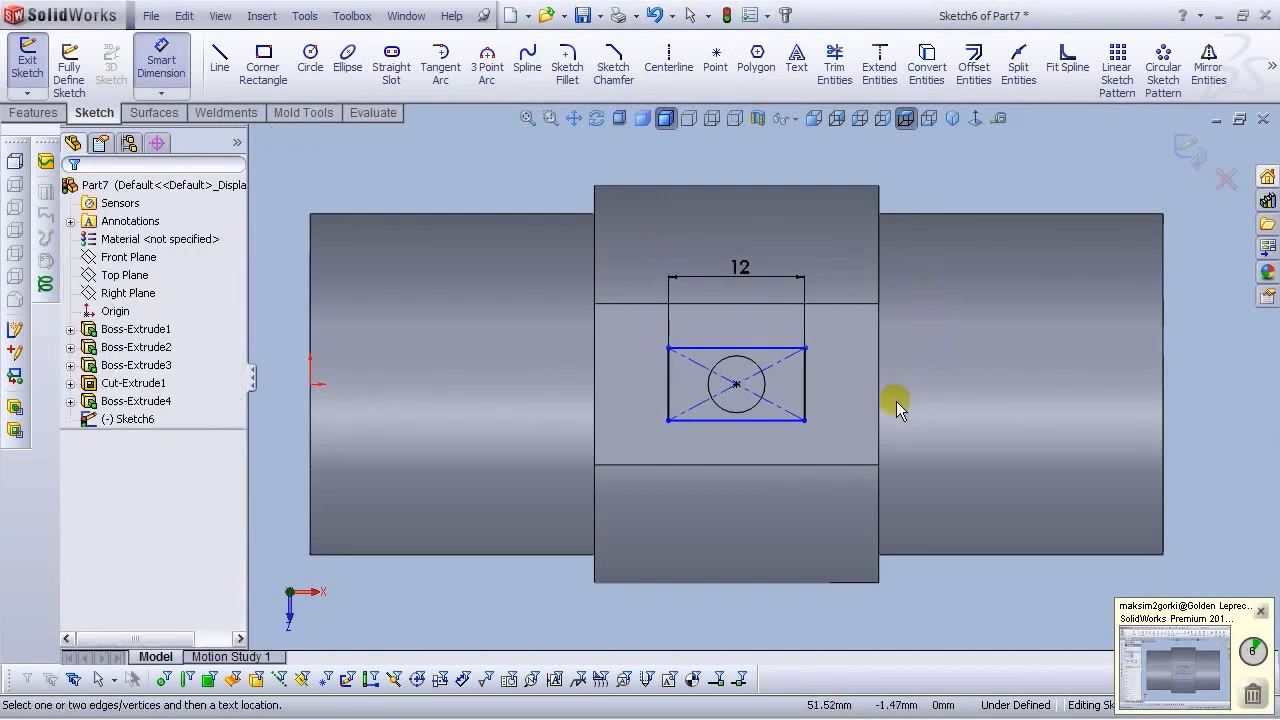
{"action": "left_click", "coordinate": [805, 394]}
{"action": "left_click", "coordinate": [836, 384]}
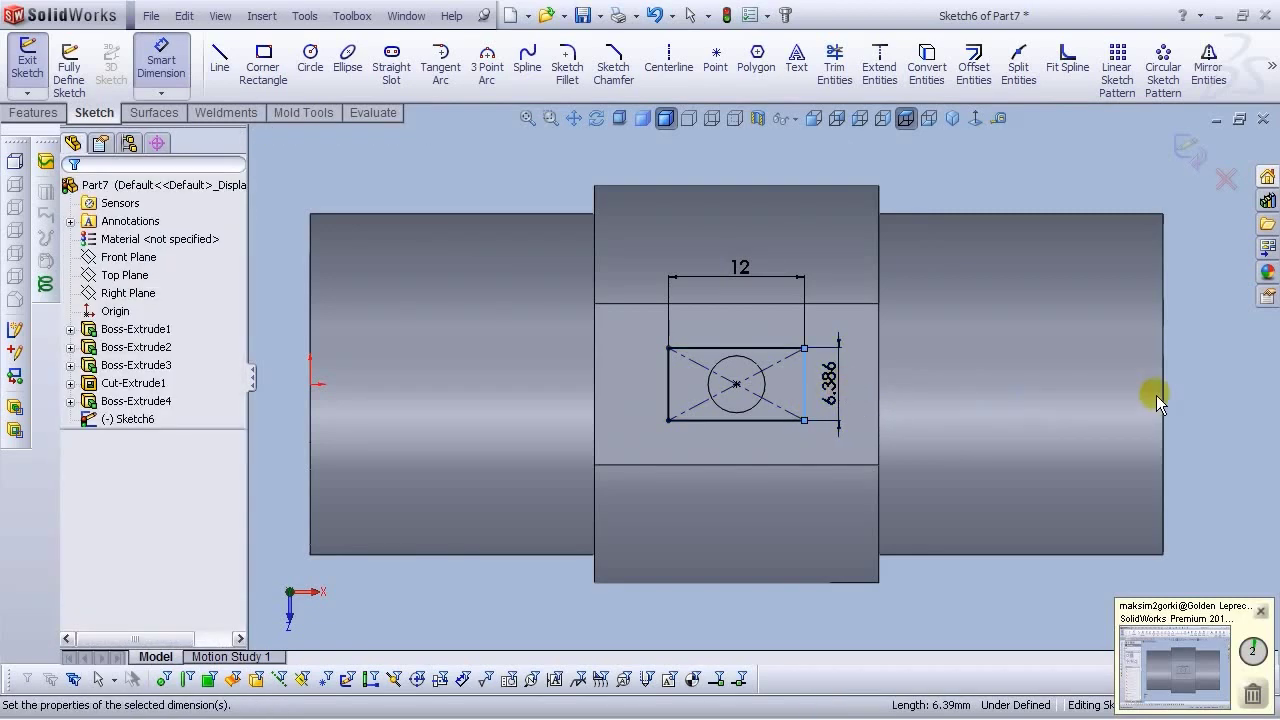
{"action": "type", "text": "7"}
{"action": "key", "text": "Return"}
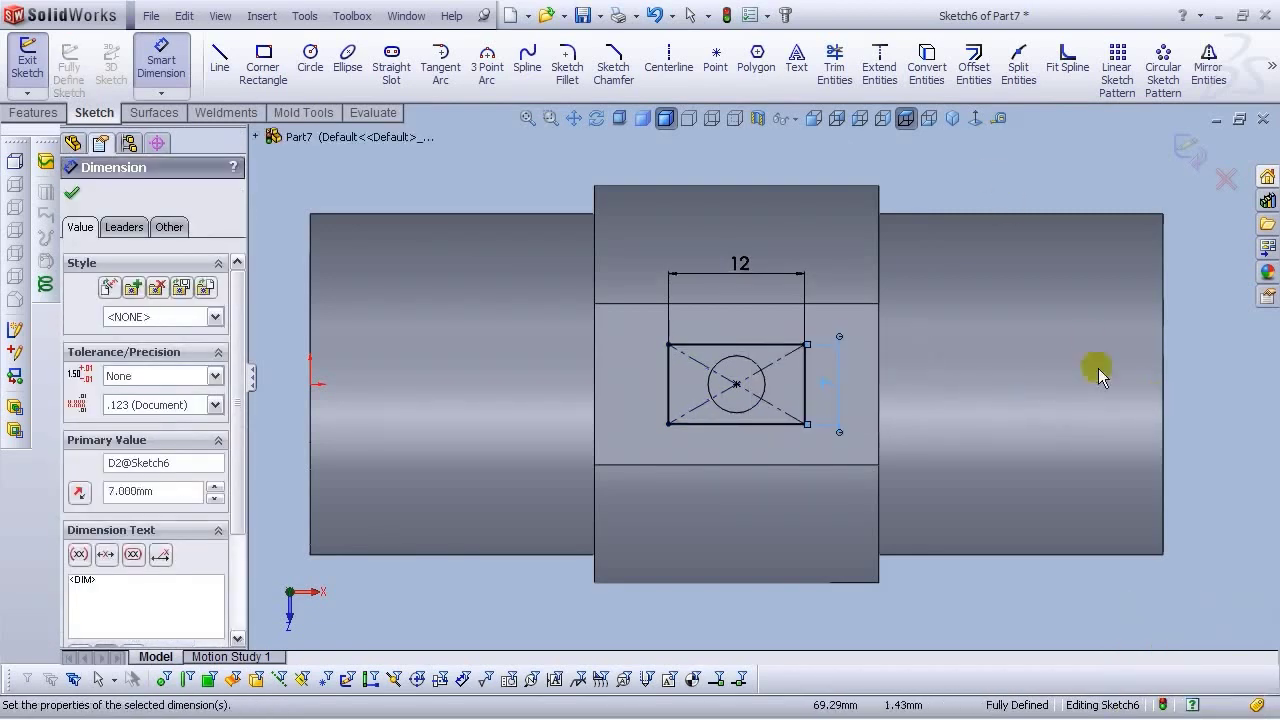
{"action": "left_click", "coordinate": [977, 151]}
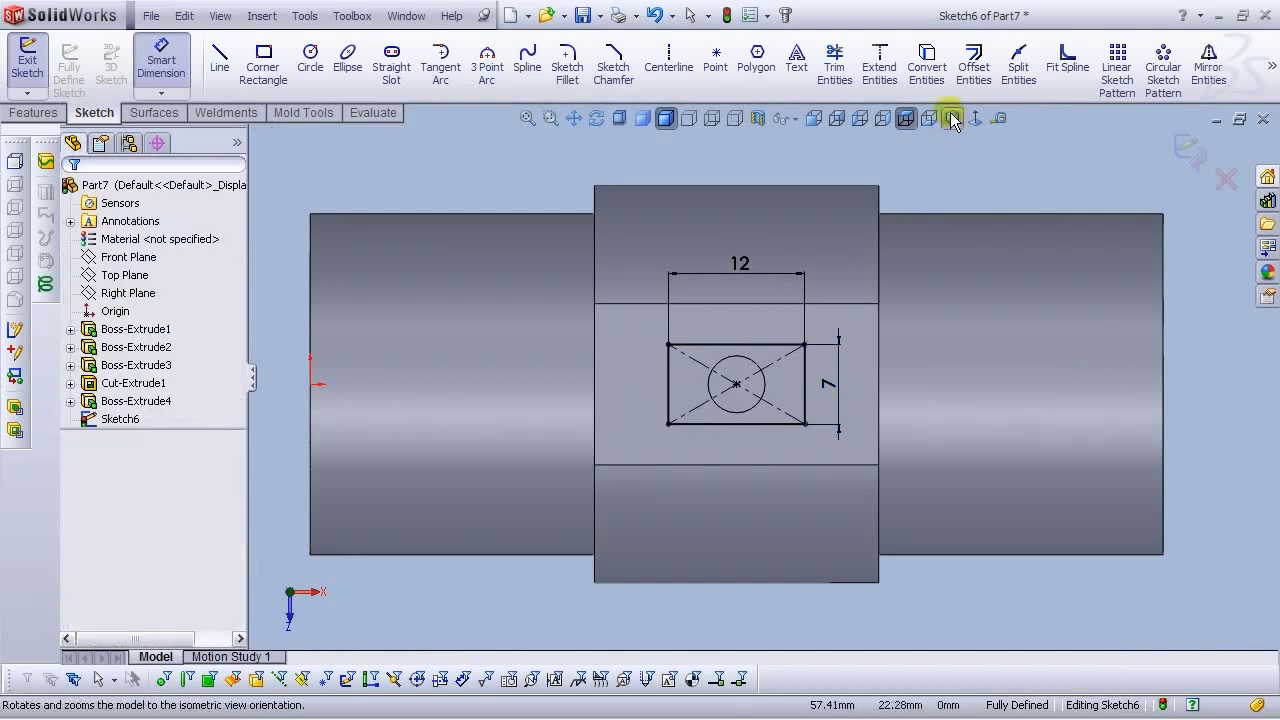
Extrude the 12 by 7 mm rectangle into a plate 2 mm thick on the pin's end
{"action": "left_click", "coordinate": [952, 119]}
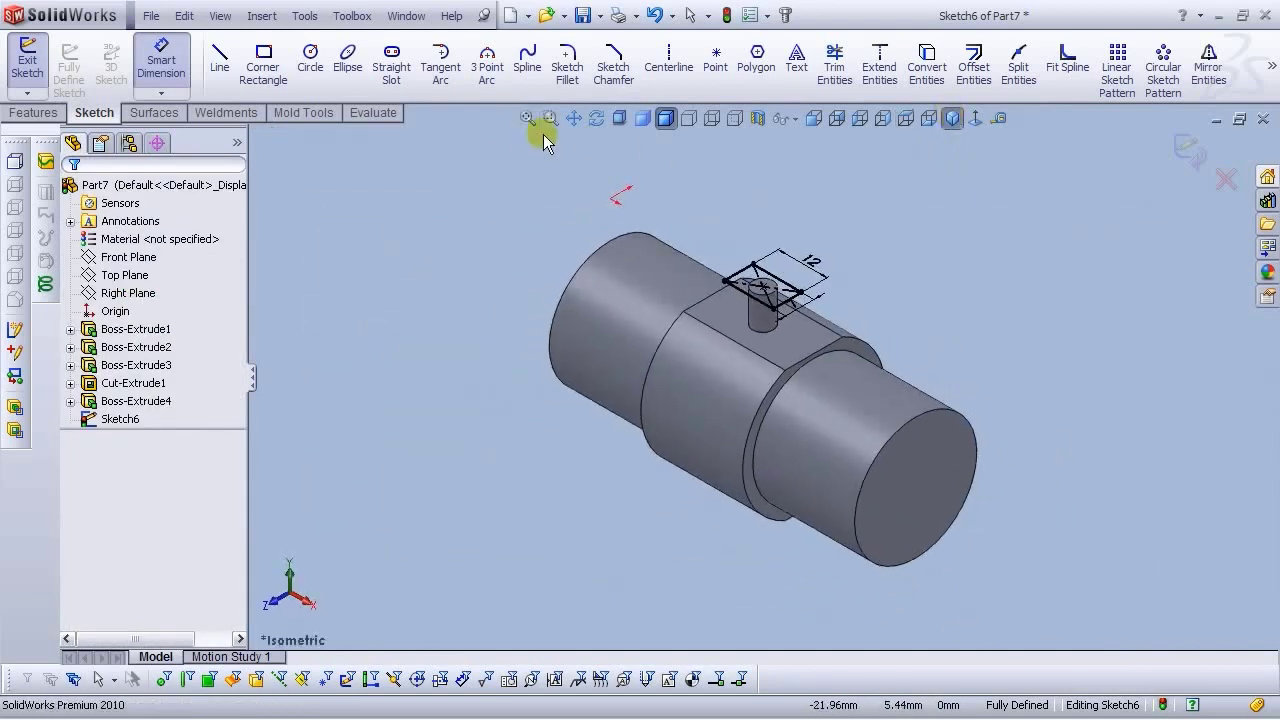
{"action": "left_click", "coordinate": [30, 113]}
{"action": "left_click", "coordinate": [169, 66]}
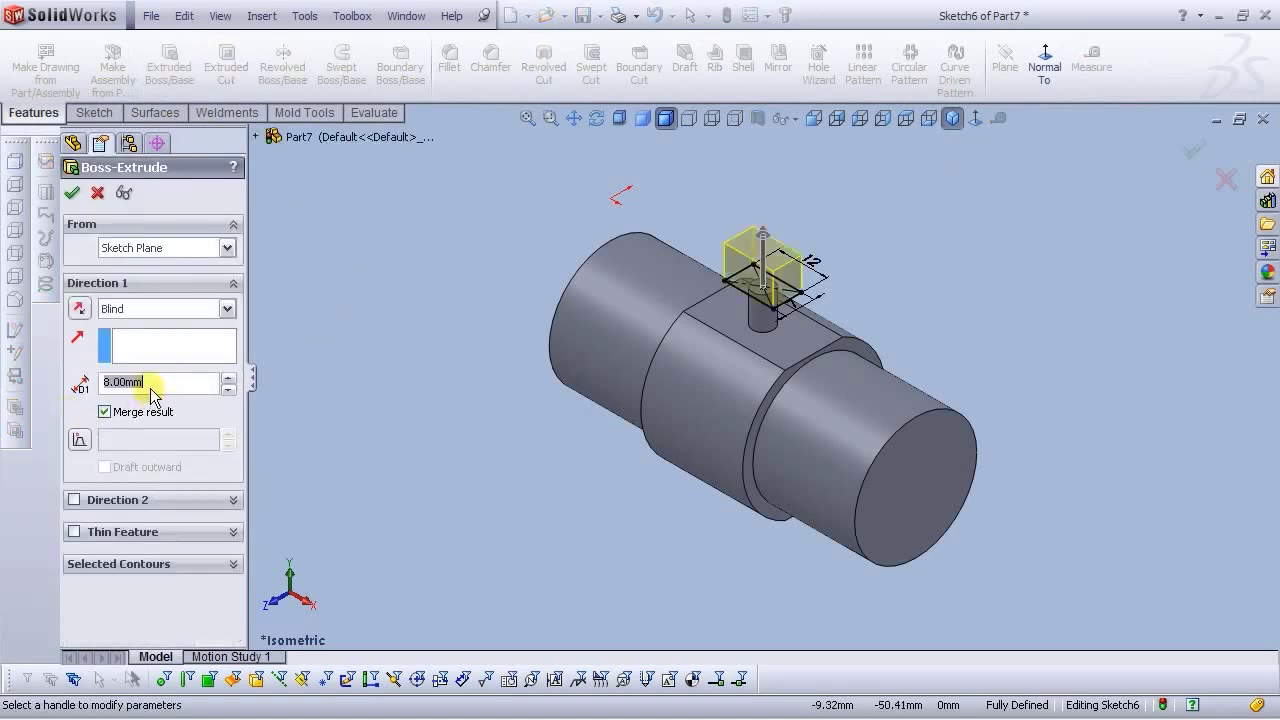
{"action": "key", "text": "Return"}
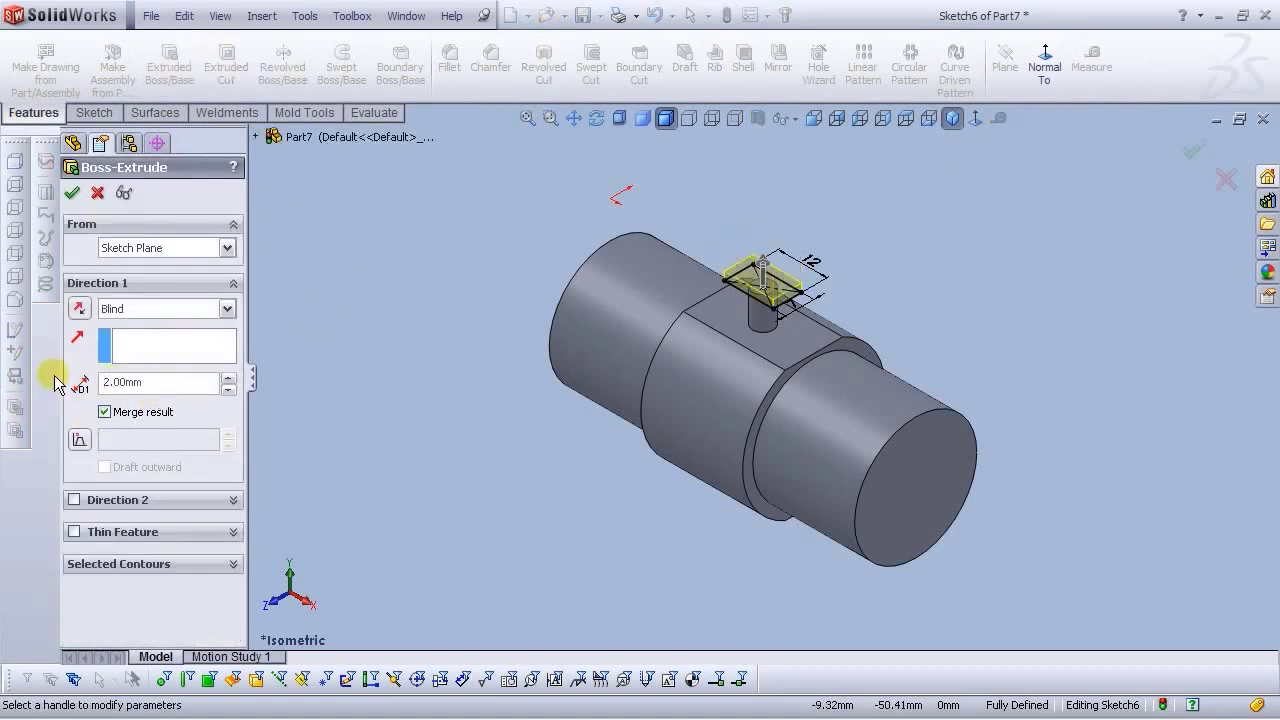
{"action": "left_click", "coordinate": [73, 194]}
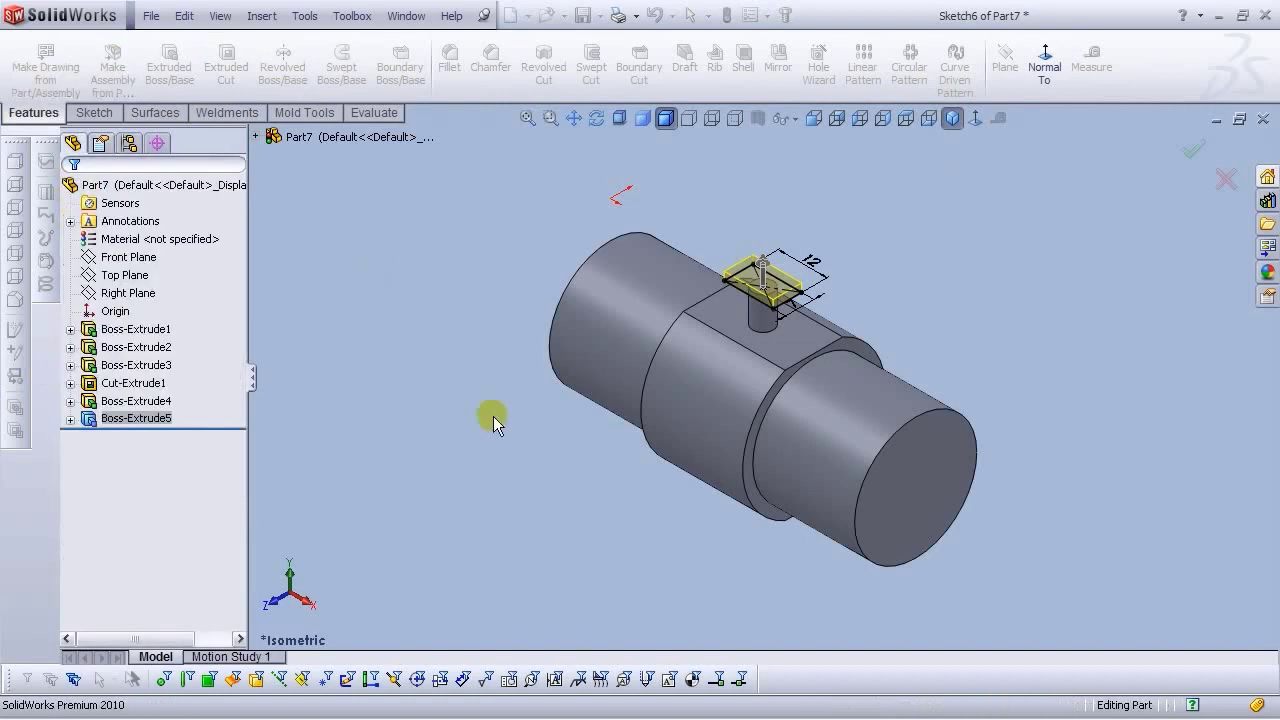
{"action": "left_click", "coordinate": [493, 416]}
Start a sketch on the long front side face of the rectangular plate
{"action": "middle_click_drag", "start_coordinate": [423, 423], "coordinate": [697, 383]}
{"action": "scroll", "coordinate": [772, 274], "scroll_direction": "down", "scroll_amount": 5}
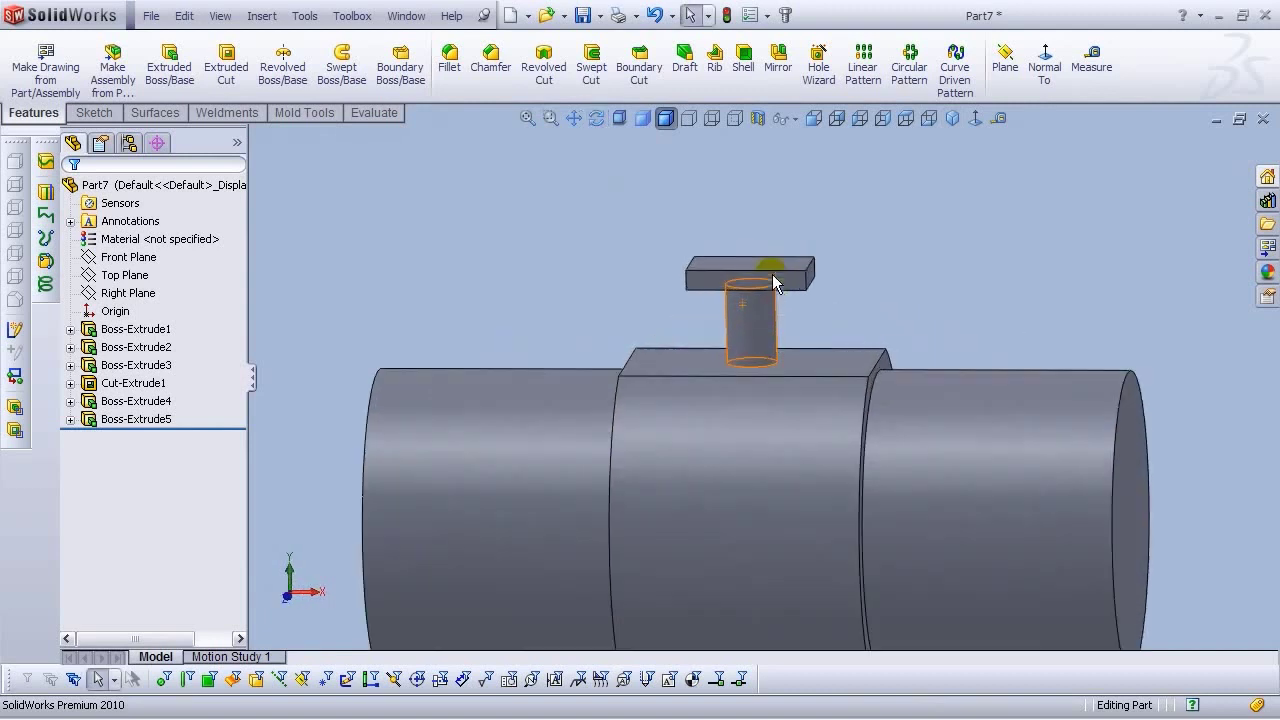
{"action": "left_click", "coordinate": [695, 287]}
{"action": "left_click", "coordinate": [770, 228]}
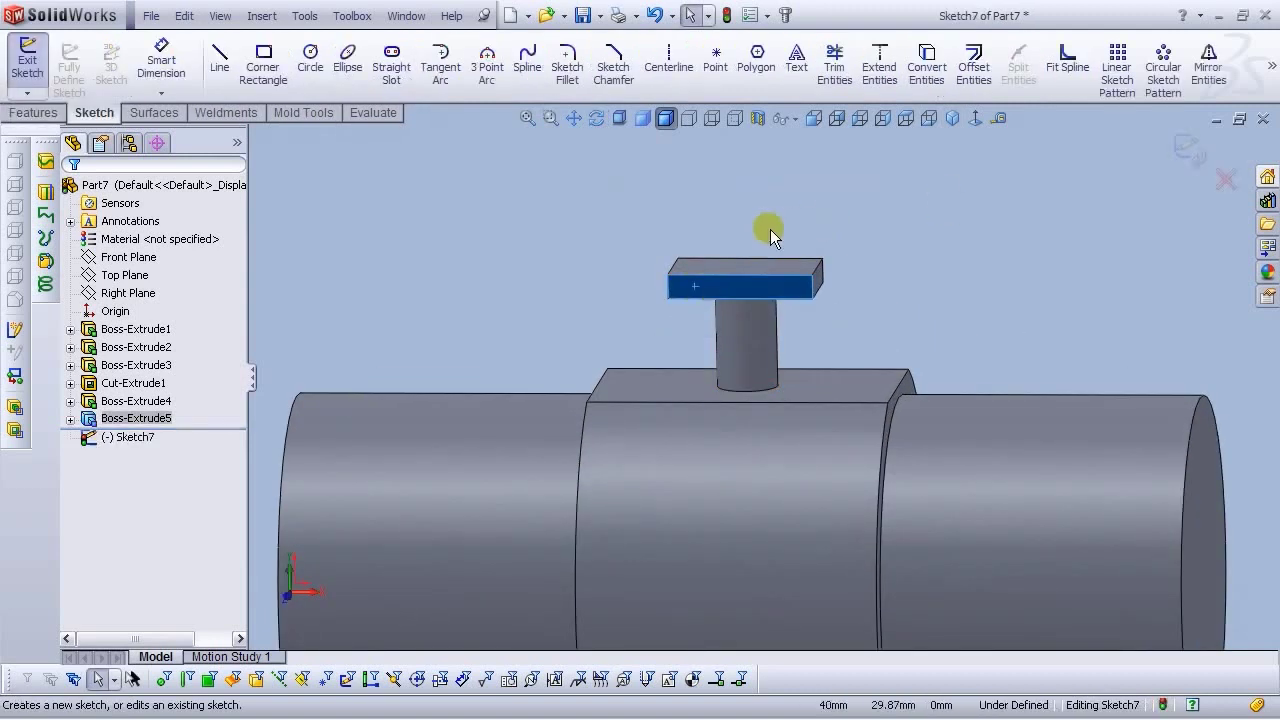
{"action": "left_click", "coordinate": [975, 119]}
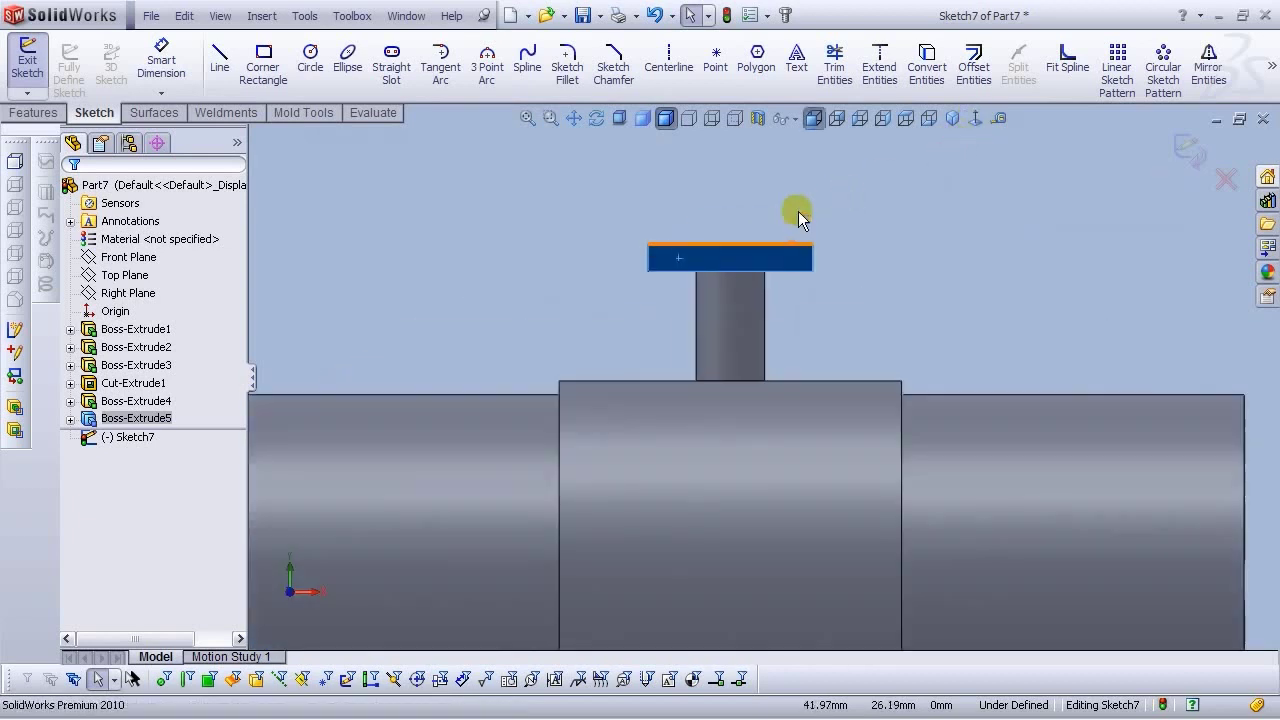
{"action": "left_click", "coordinate": [573, 205]}
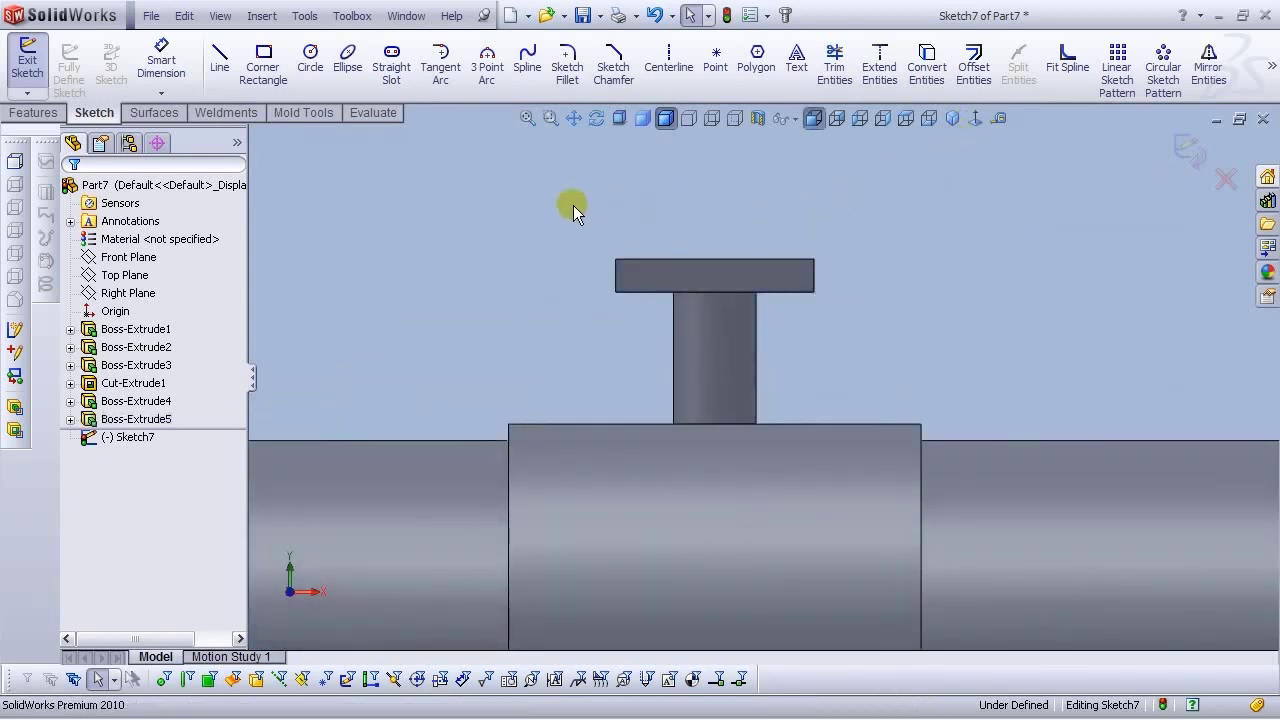
Draw a line sloping up and outward from the plate's upper left corner, continued by a horizontal line about 25 mm long to the left
{"action": "left_click", "coordinate": [219, 55]}
{"action": "scroll", "coordinate": [783, 368], "scroll_direction": "up", "scroll_amount": 3}
{"action": "scroll", "coordinate": [786, 349], "scroll_direction": "down", "scroll_amount": 2}
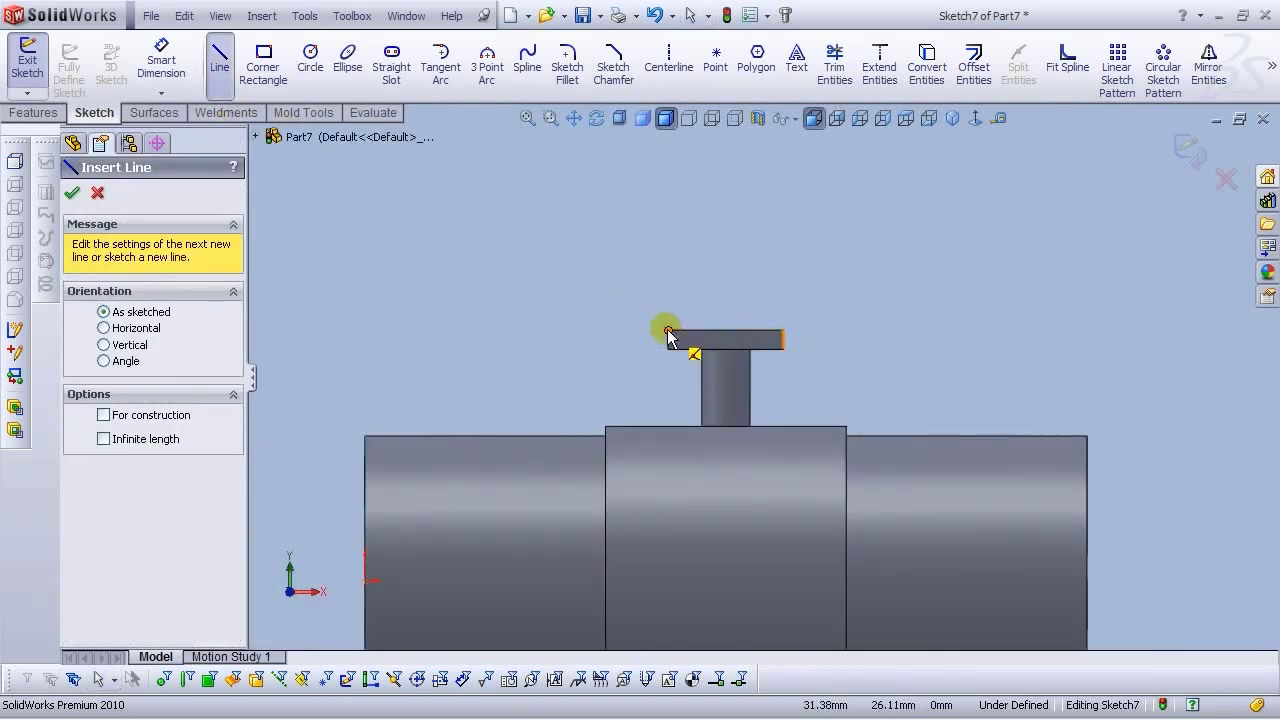
{"action": "left_click", "coordinate": [668, 332]}
{"action": "scroll", "coordinate": [545, 261], "scroll_direction": "up", "scroll_amount": 2}
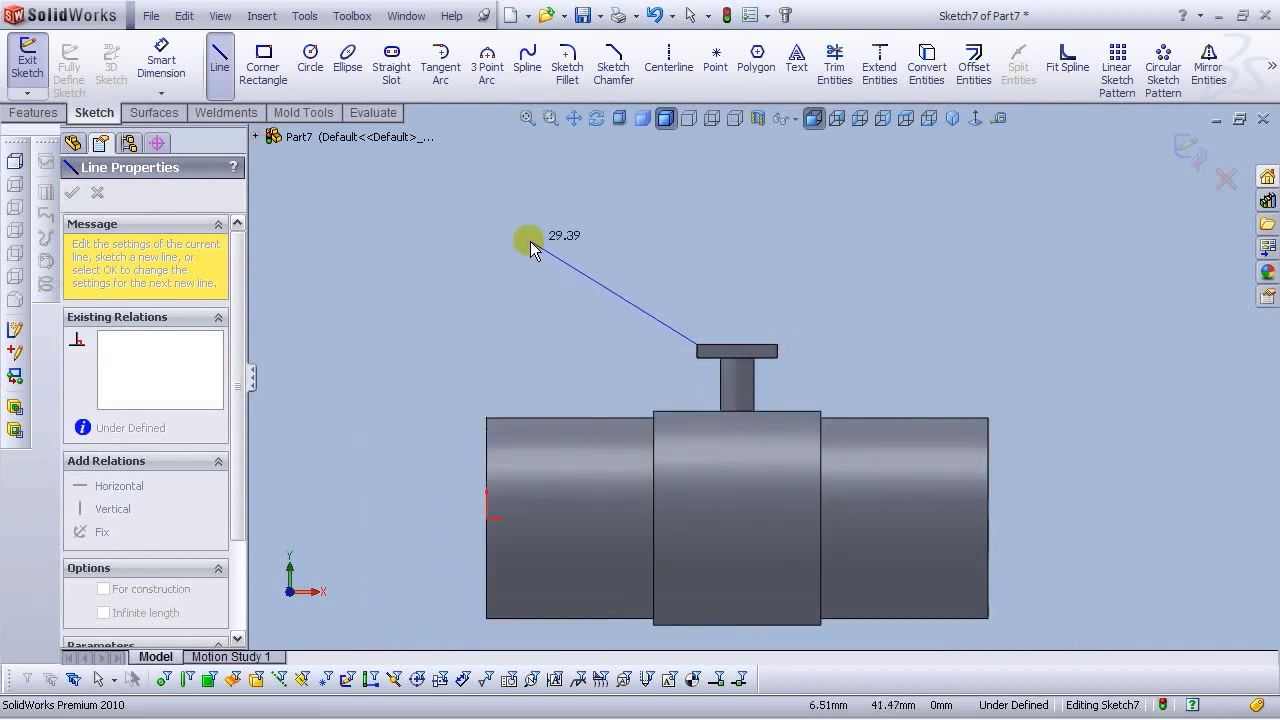
{"action": "left_click", "coordinate": [503, 249]}
{"action": "left_click", "coordinate": [336, 249]}
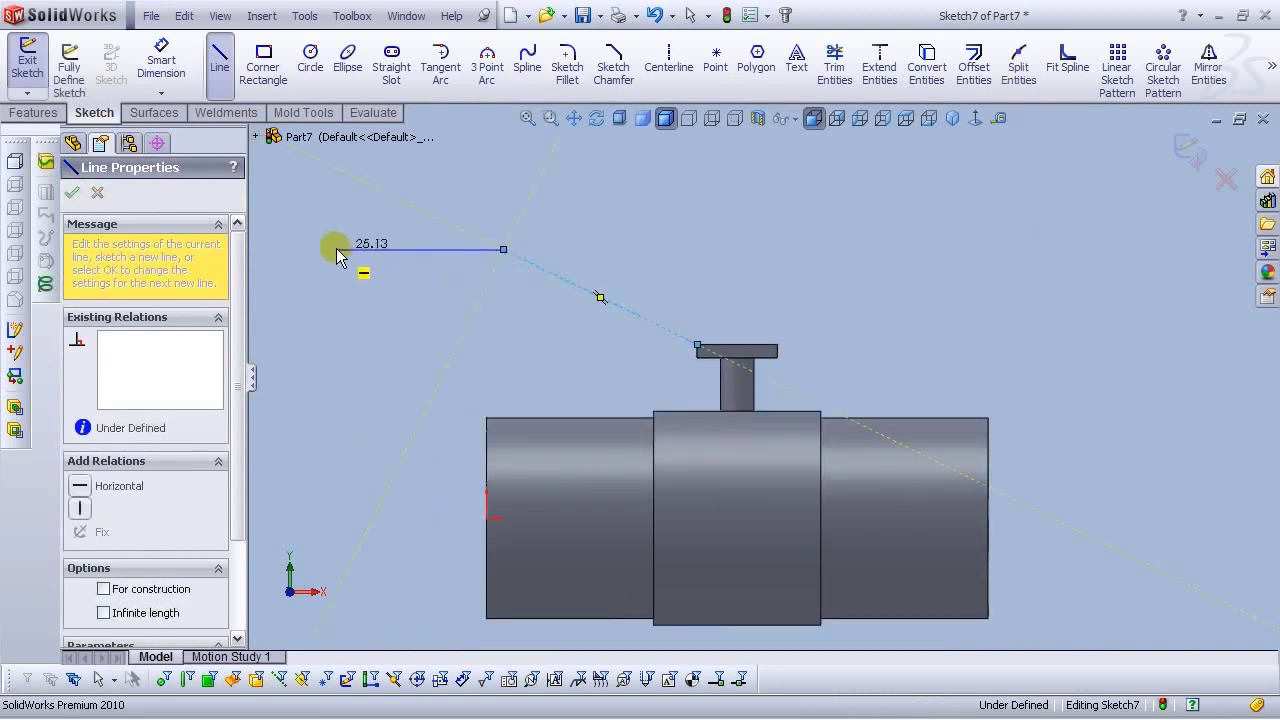
{"action": "right_click", "coordinate": [337, 250]}
{"action": "left_click", "coordinate": [358, 258]}
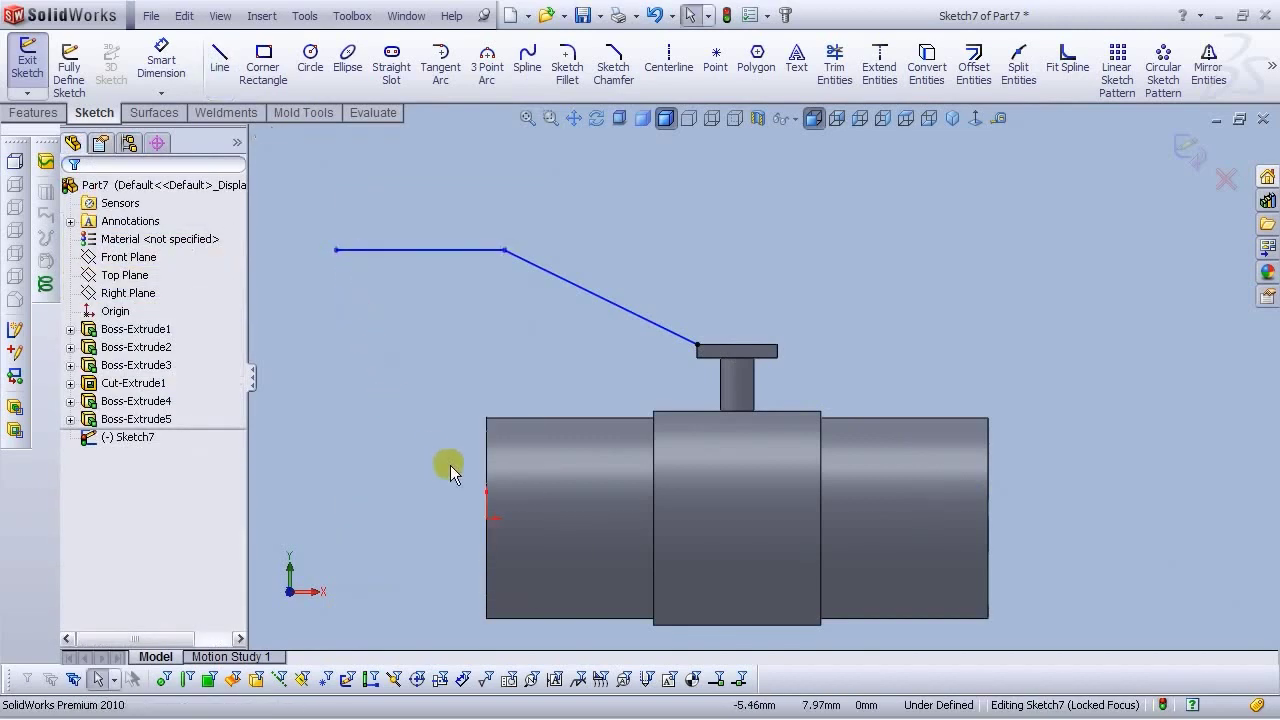
{"action": "scroll", "coordinate": [640, 434], "scroll_direction": "up", "scroll_amount": 2}
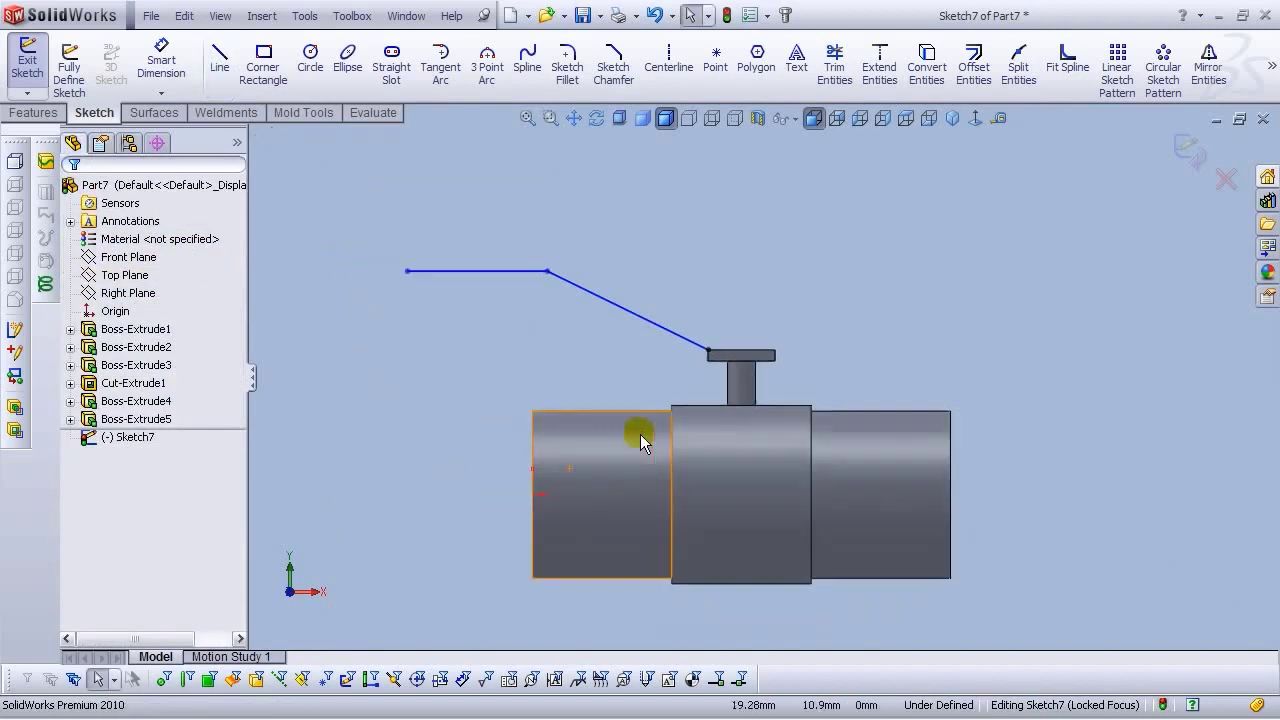
Dimension the horizontal distance from the plate's upper left corner to the profile's free end and set it to 50 mm
{"action": "left_click", "coordinate": [152, 68]}
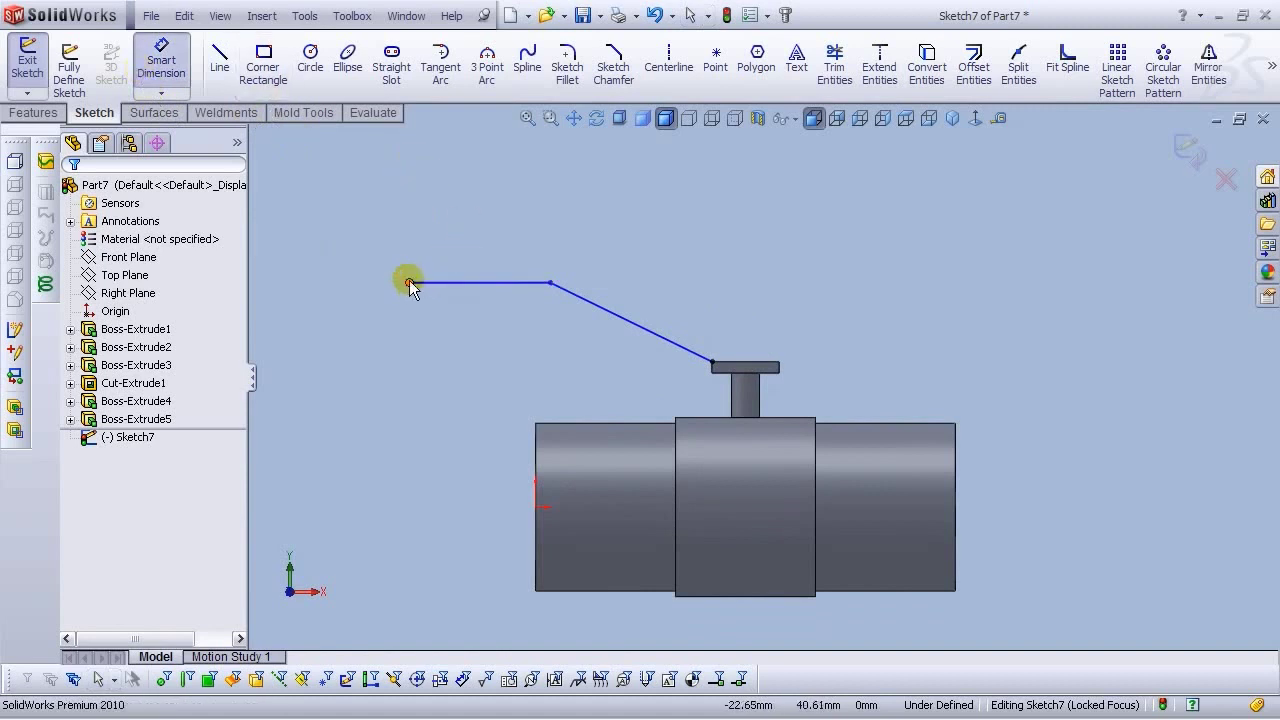
{"action": "left_click", "coordinate": [711, 361]}
{"action": "left_click", "coordinate": [712, 362]}
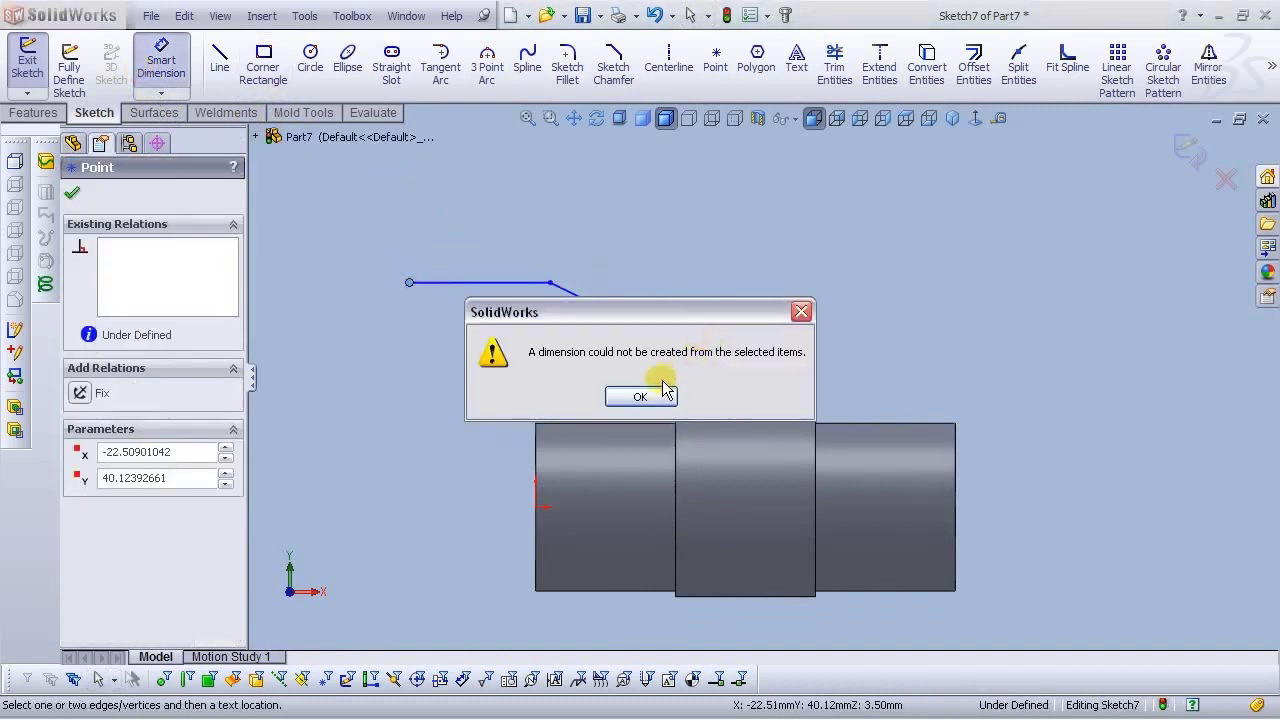
{"action": "left_click", "coordinate": [651, 394]}
{"action": "left_click", "coordinate": [712, 362]}
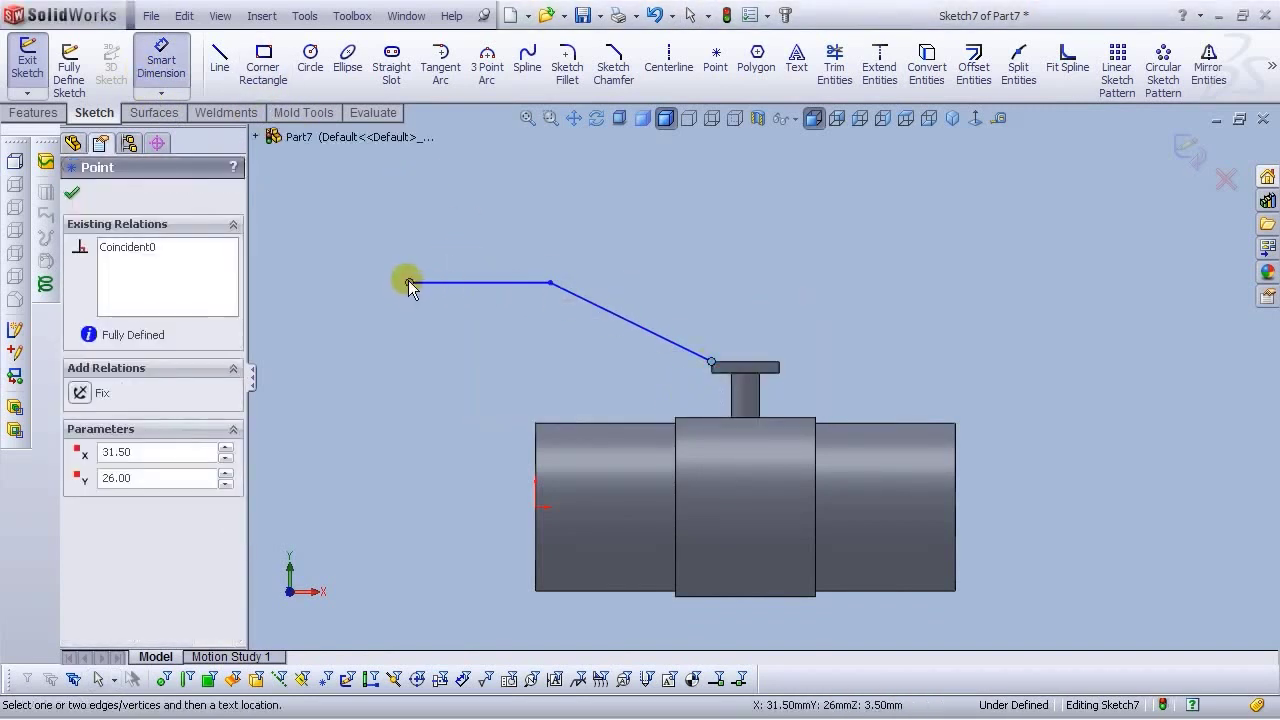
{"action": "left_click", "coordinate": [409, 282]}
{"action": "left_click", "coordinate": [551, 211]}
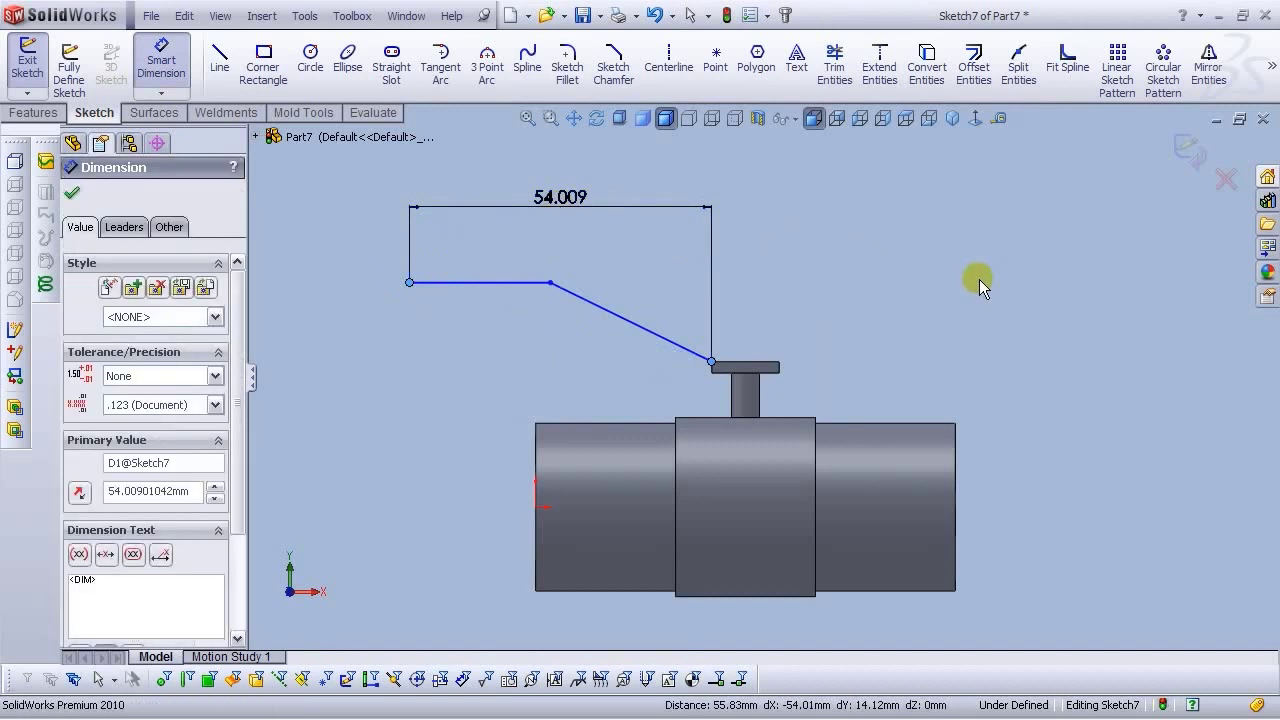
{"action": "type", "text": "50"}
{"action": "key", "text": "Return"}
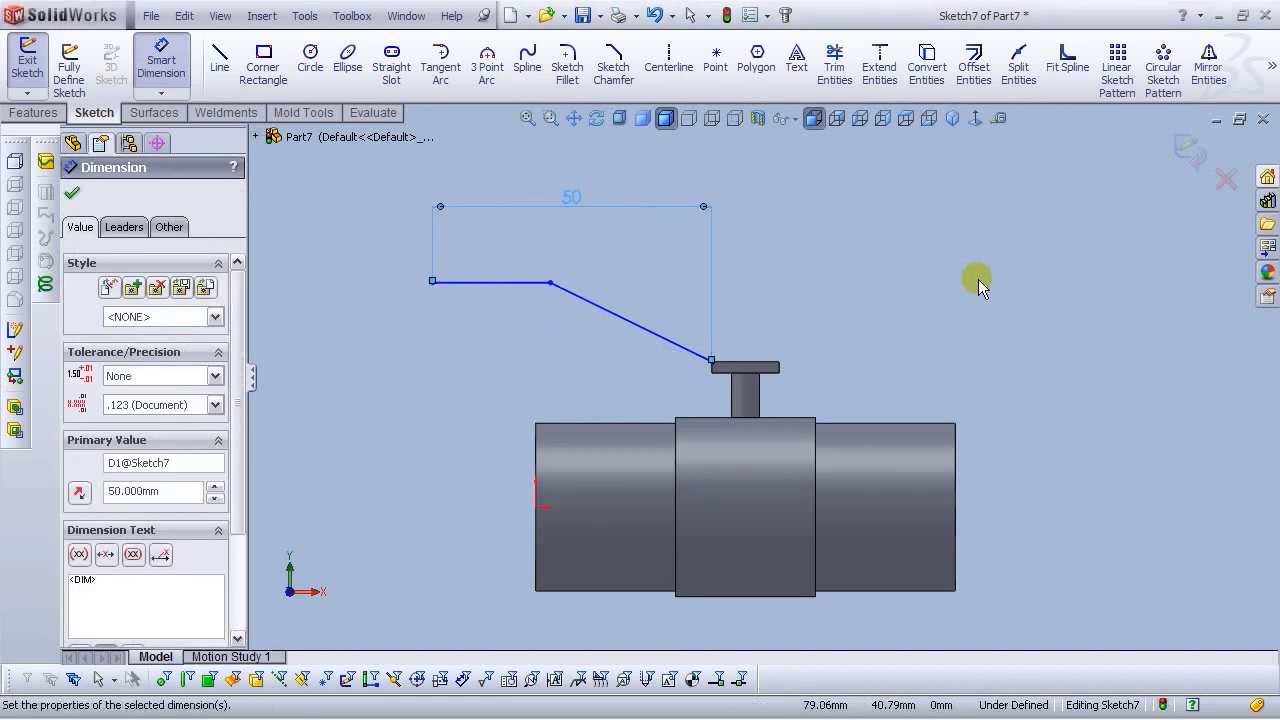
{"action": "left_click", "coordinate": [834, 258]}
Dimension the profile's horizontal line and set its length to 25 mm
{"action": "left_click", "coordinate": [530, 282]}
{"action": "left_click", "coordinate": [491, 245]}
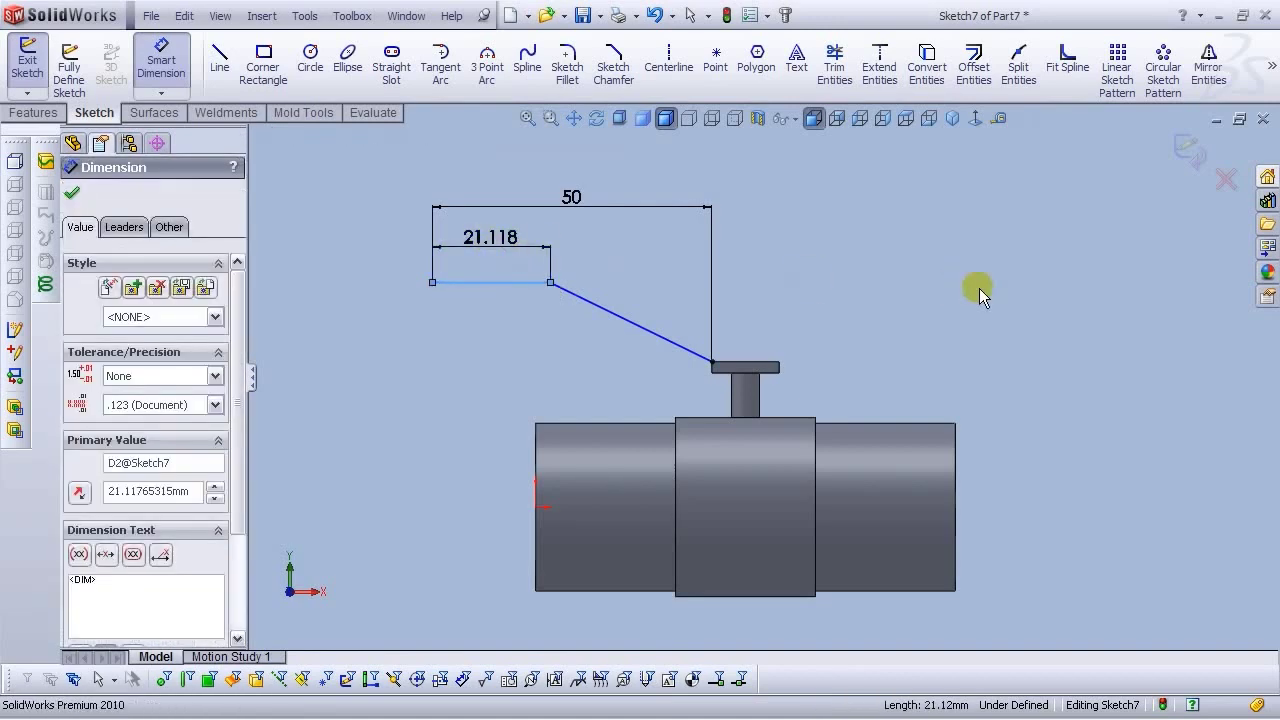
{"action": "type", "text": "25"}
{"action": "key", "text": "Return"}
{"action": "left_click", "coordinate": [834, 300]}
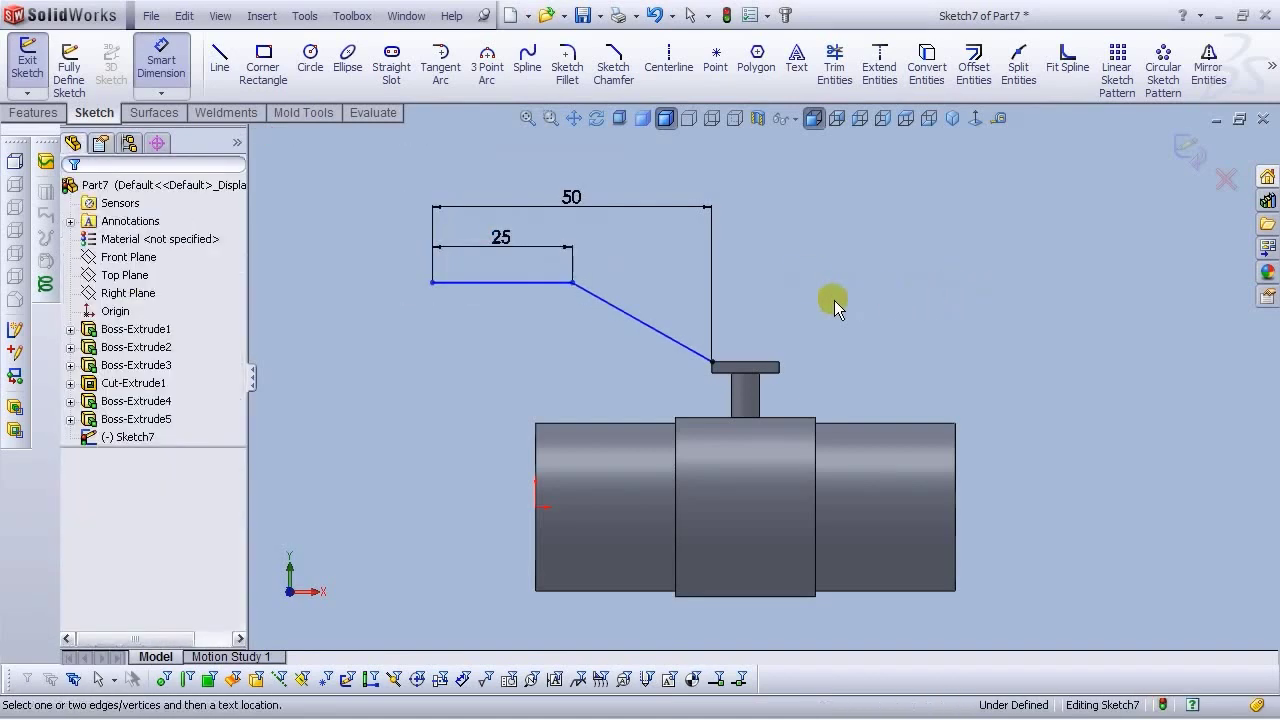
Try a length of 35 mm for the horizontal line and set it back to 25 mm
{"action": "left_click", "coordinate": [507, 237]}
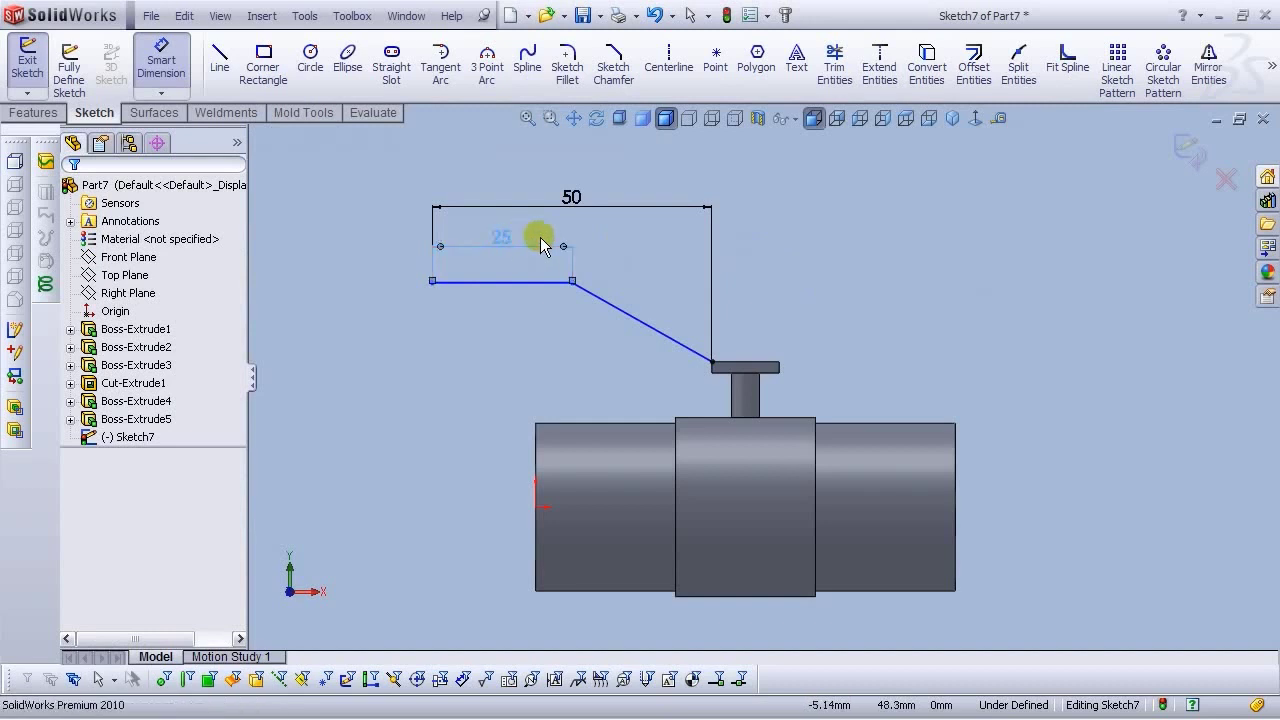
{"action": "type", "text": "35"}
{"action": "key", "text": "Return"}
{"action": "left_click", "coordinate": [793, 331]}
{"action": "left_click", "coordinate": [530, 239]}
{"action": "double_click", "coordinate": [525, 240]}
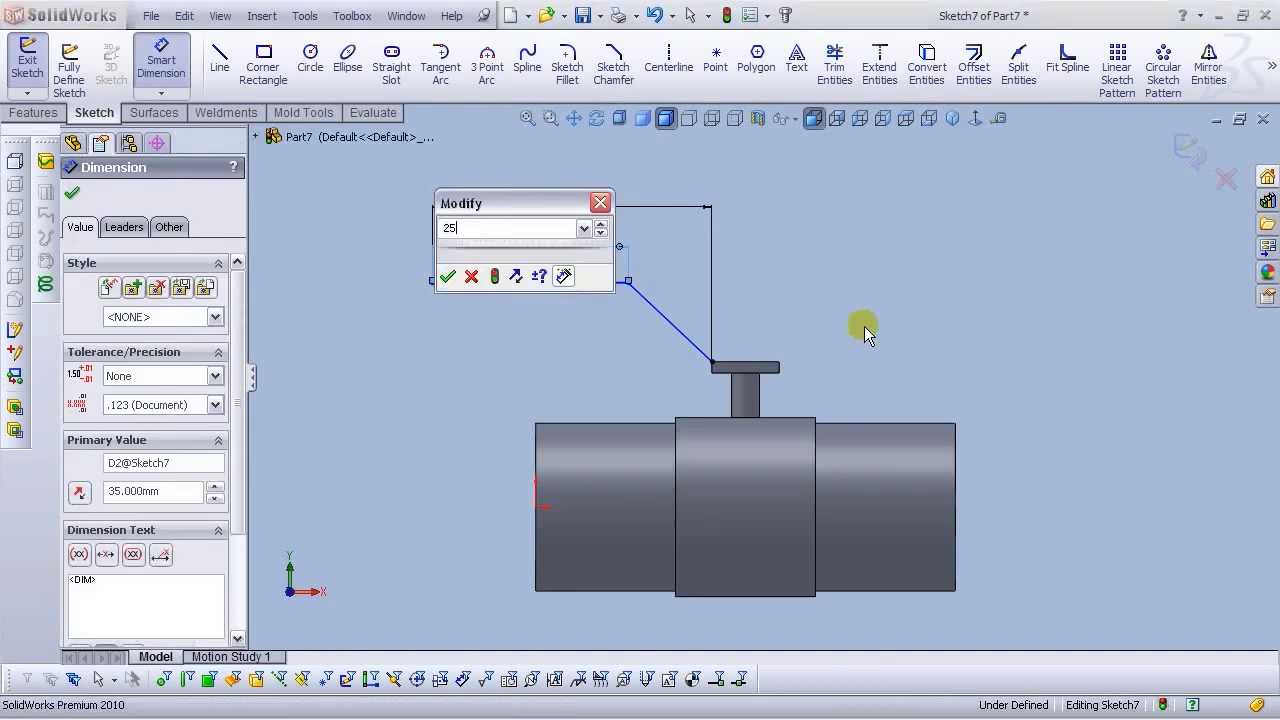
{"action": "key", "text": "Return"}
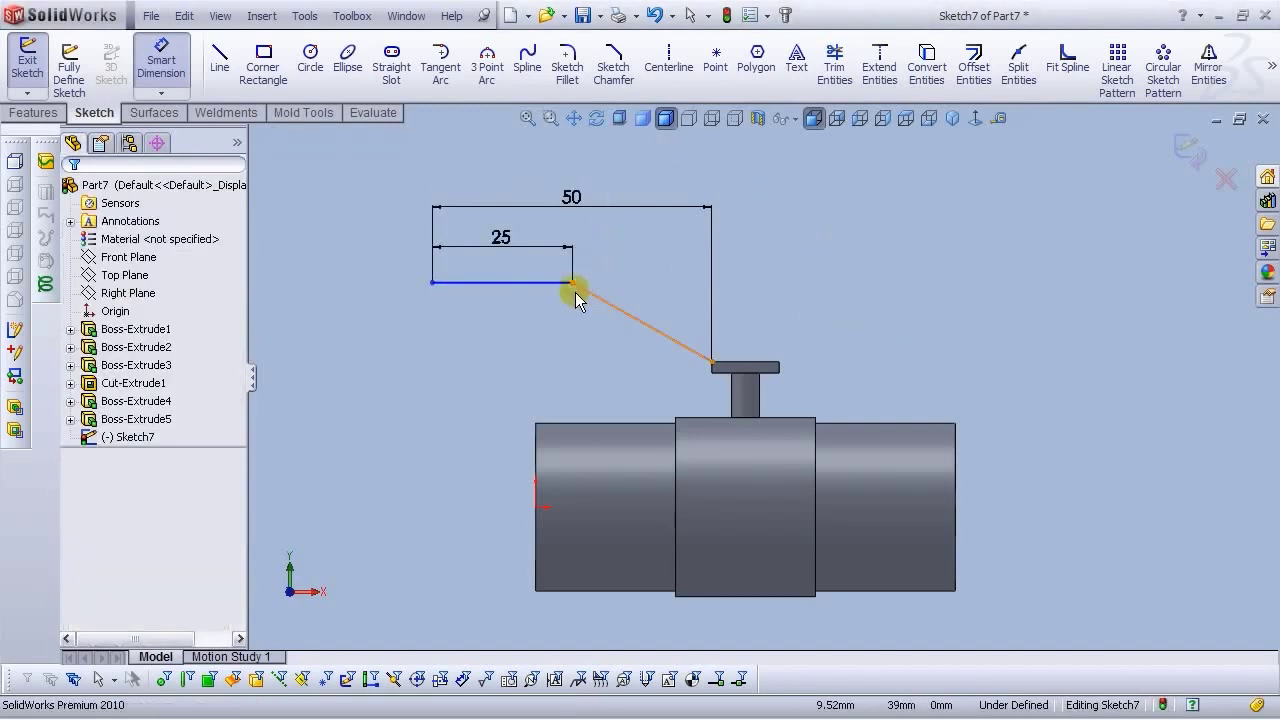
Dimension the angle between the horizontal and sloping lines and set it to 150 degrees
{"action": "left_click", "coordinate": [560, 282]}
{"action": "left_click", "coordinate": [590, 292]}
{"action": "left_click", "coordinate": [560, 326]}
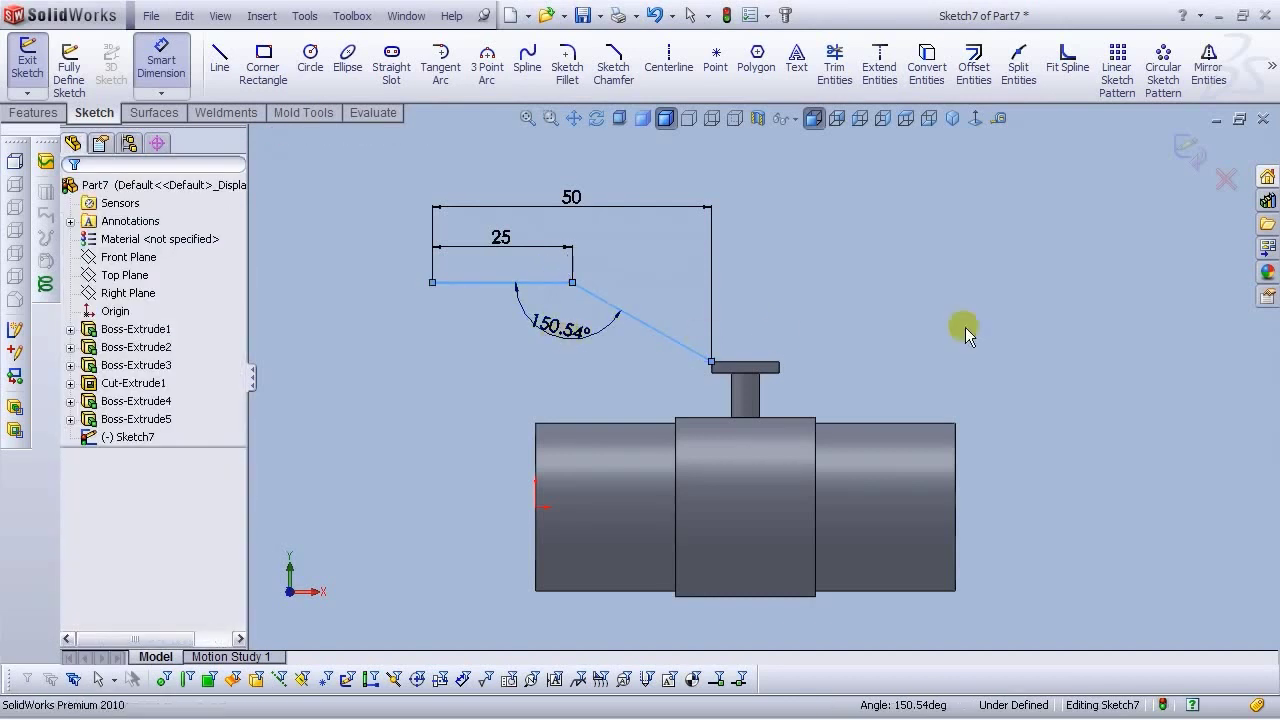
{"action": "type", "text": "150"}
{"action": "key", "text": "Return"}
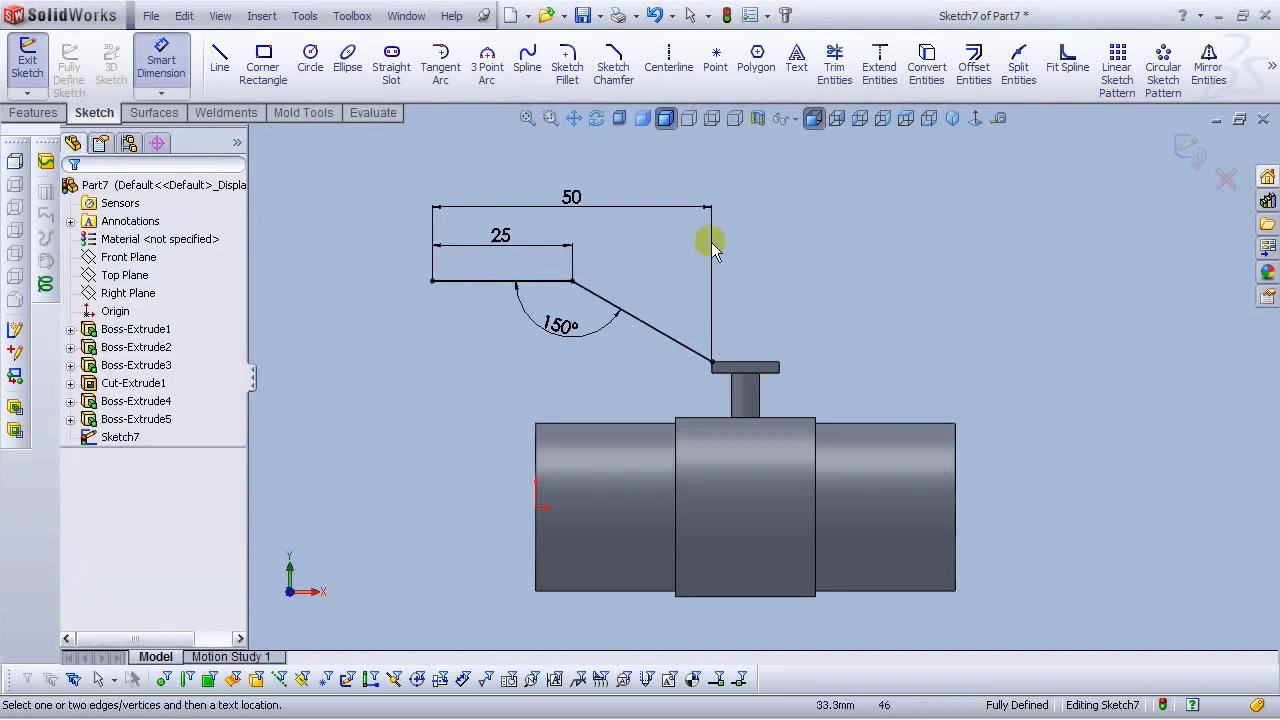
Delete the horizontal line's 25 mm dimension and set the profile's overall horizontal span to 70 mm
{"action": "left_click", "coordinate": [492, 237]}
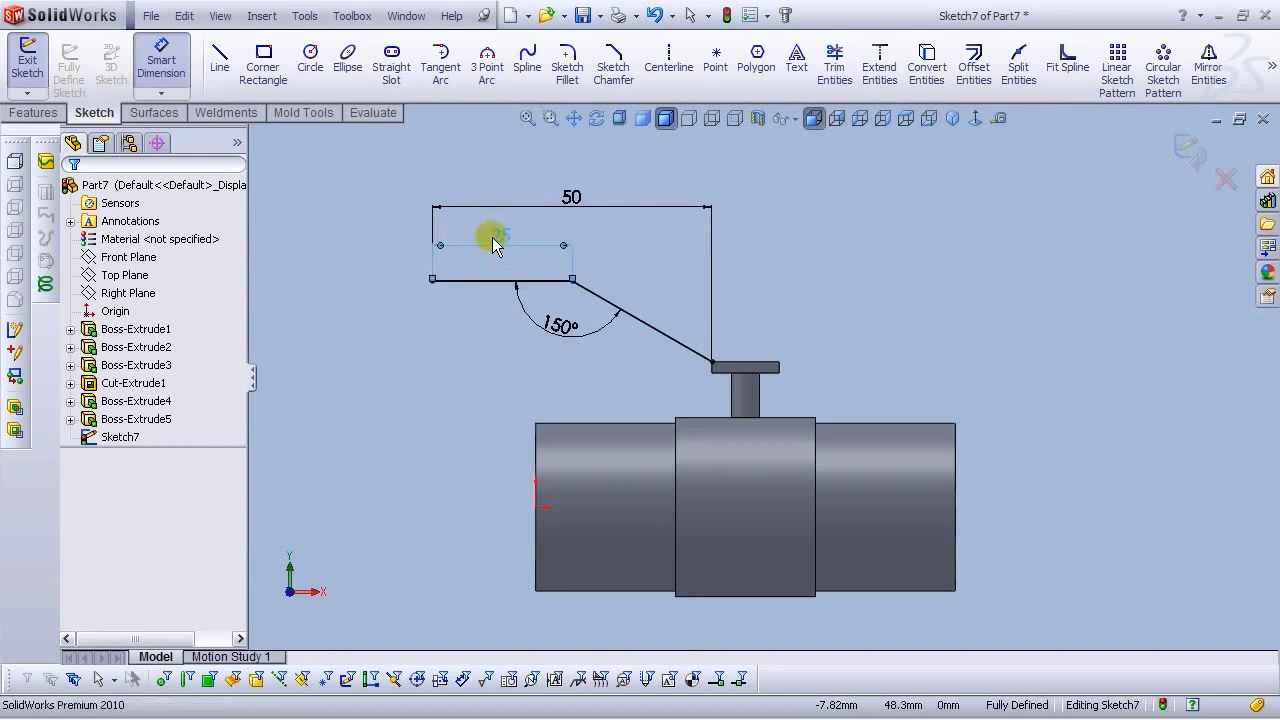
{"action": "key", "text": "Delete"}
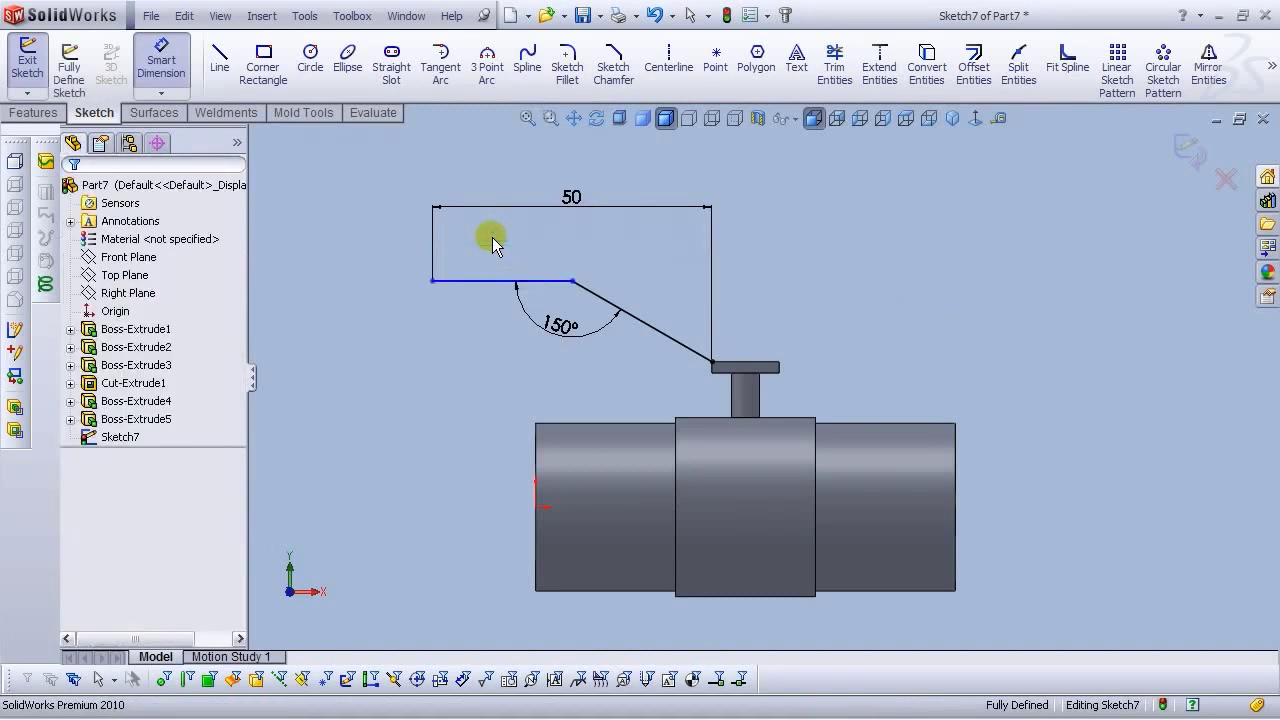
{"action": "left_click", "coordinate": [615, 213]}
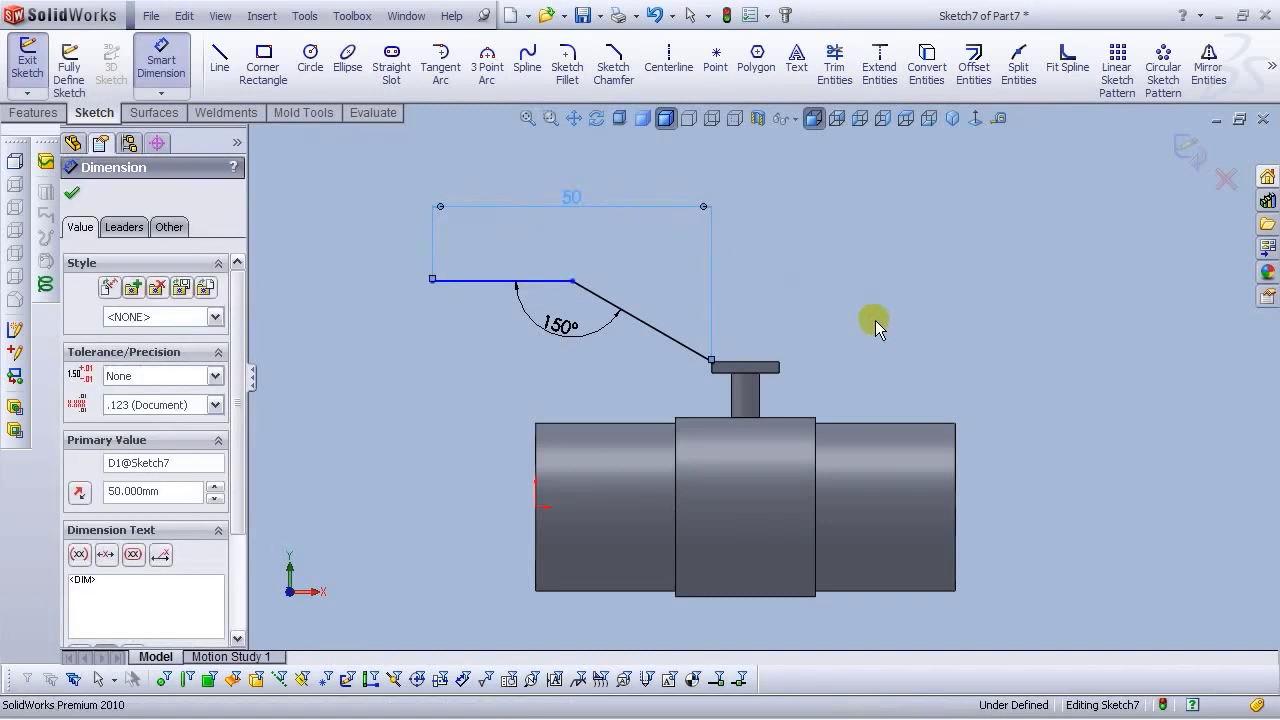
{"action": "type", "text": "70"}
{"action": "key", "text": "Return"}
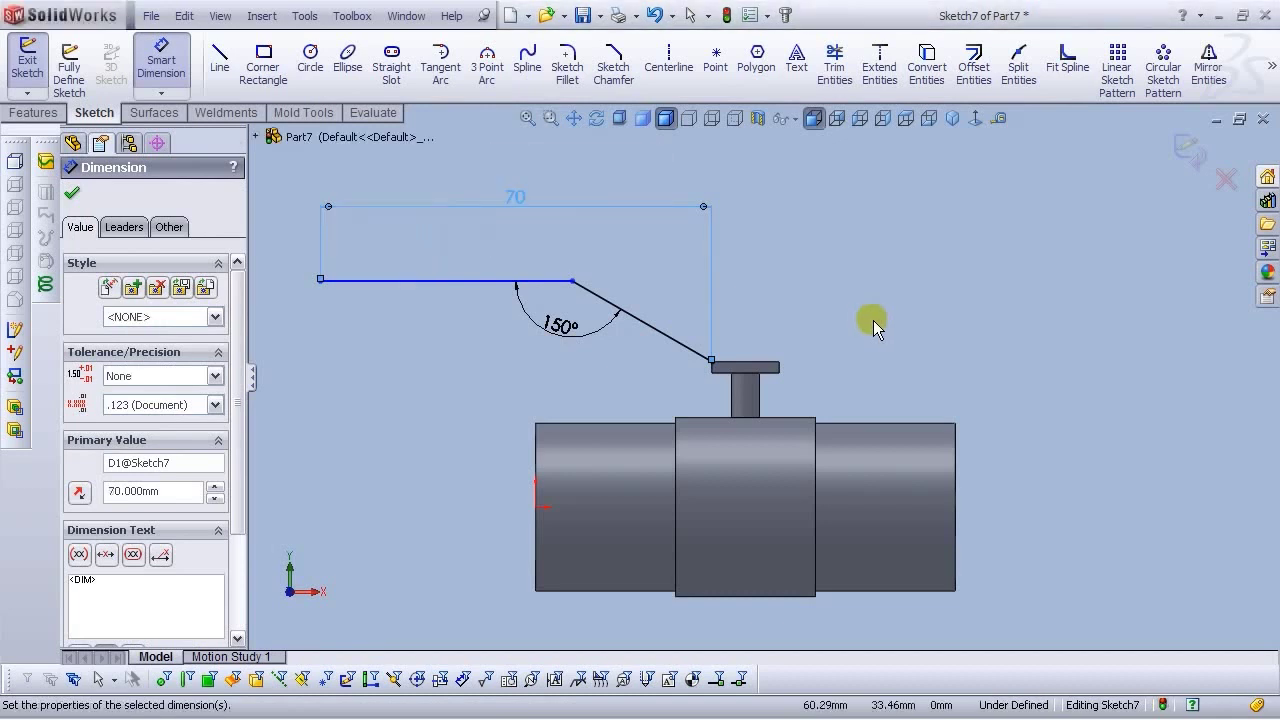
{"action": "left_click", "coordinate": [873, 320]}
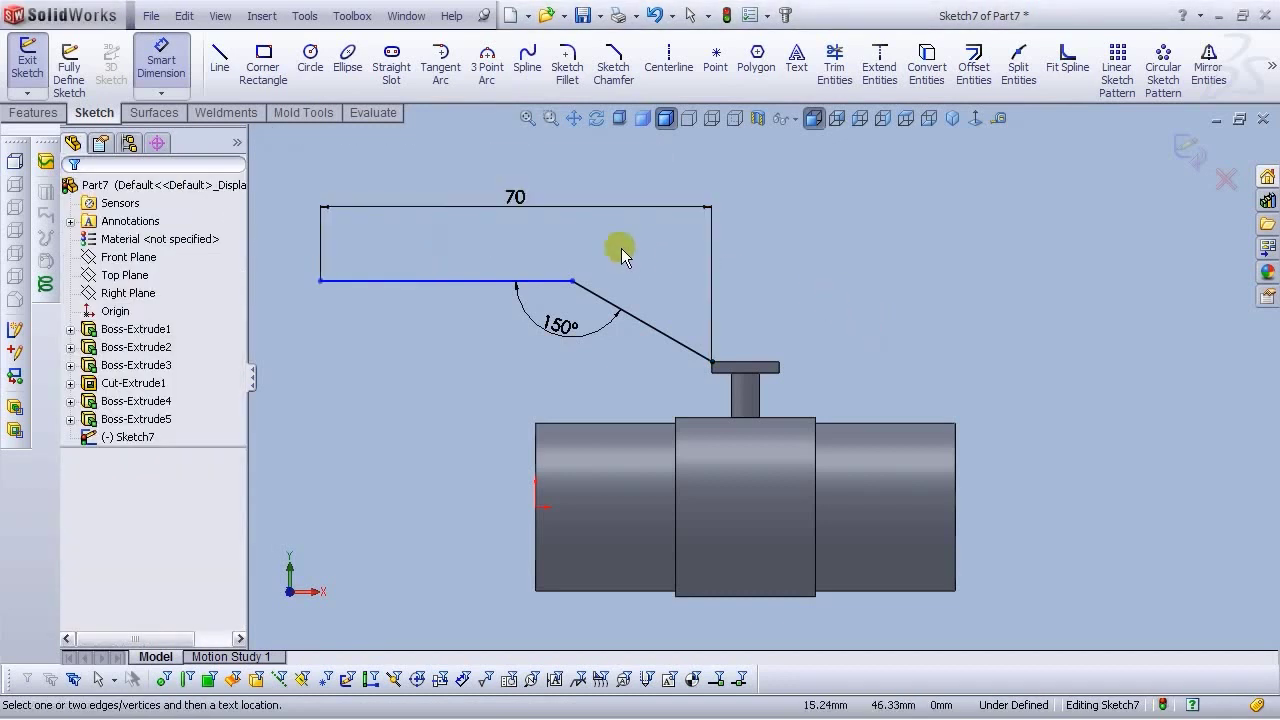
Dimension the horizontal line of the handle profile and set its length to 50 mm
{"action": "left_click", "coordinate": [509, 280]}
{"action": "left_click", "coordinate": [486, 250]}
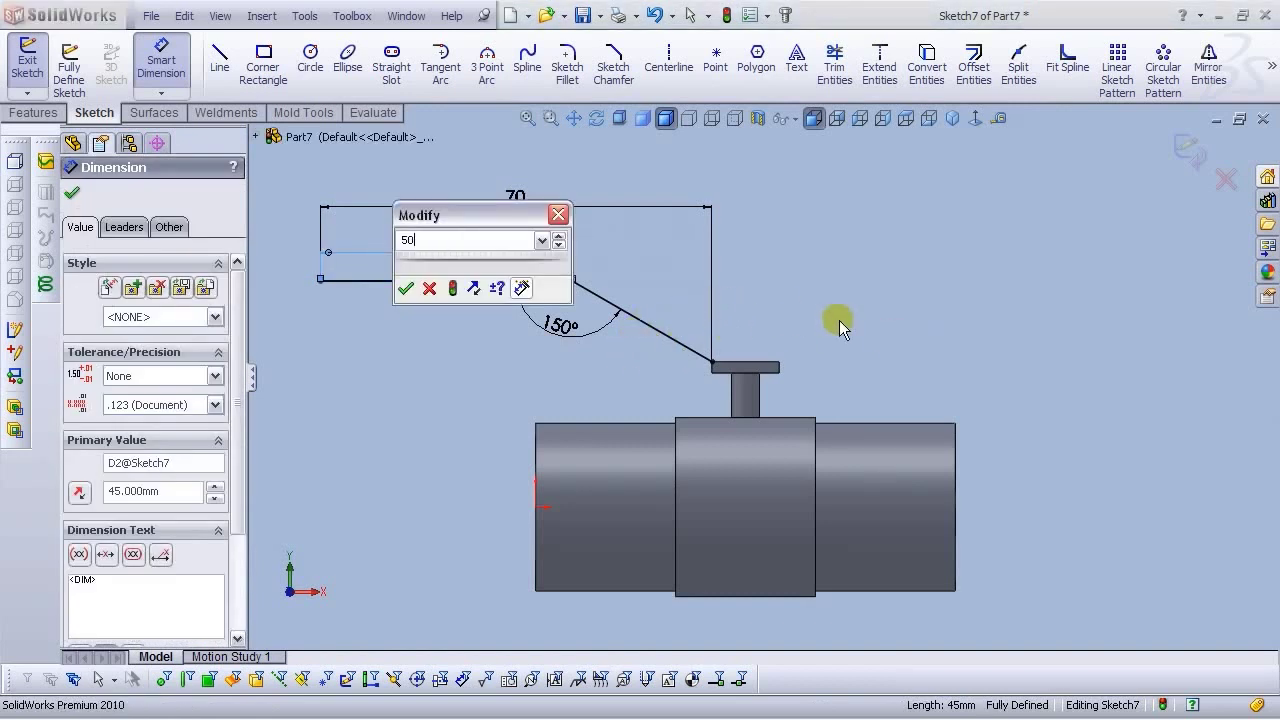
{"action": "key", "text": "Return"}
{"action": "left_click", "coordinate": [965, 300]}
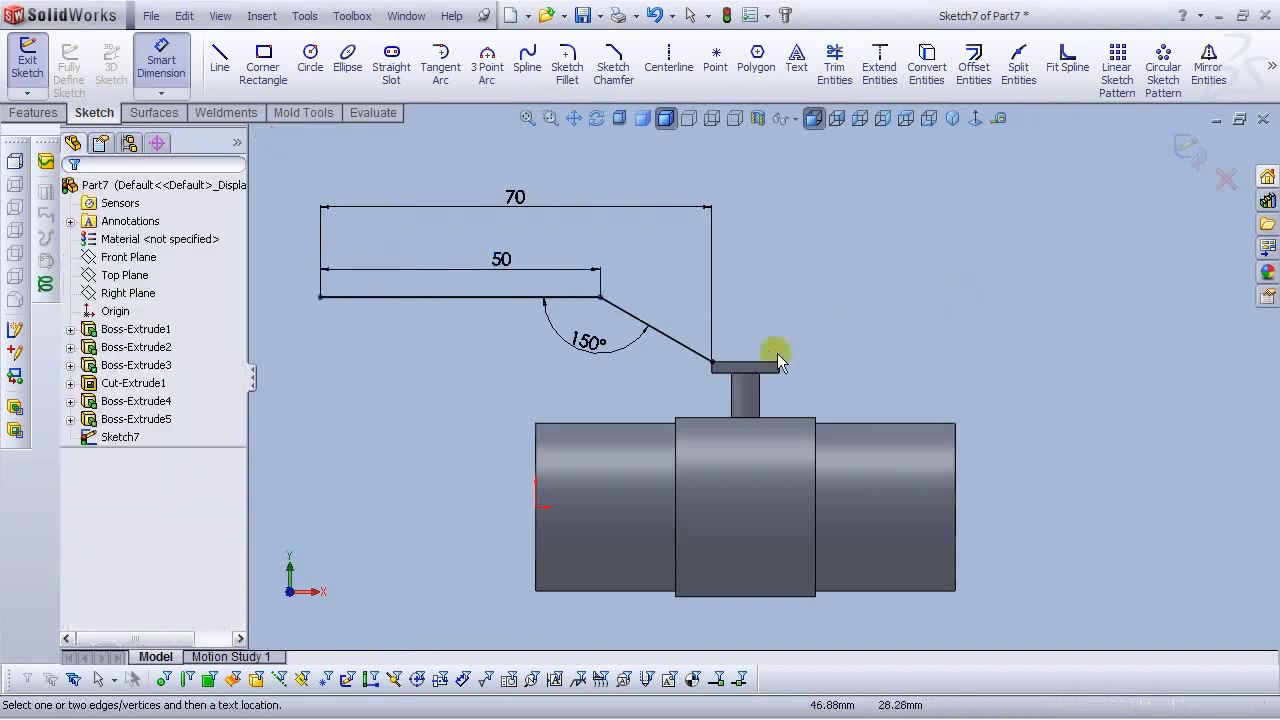
Offset the chain of horizontal and sloping lines by 1.8 mm, reversed to the underside of the profile
{"action": "scroll", "coordinate": [846, 382], "scroll_direction": "up", "scroll_amount": 2}
{"action": "scroll", "coordinate": [846, 382], "scroll_direction": "down", "scroll_amount": 1}
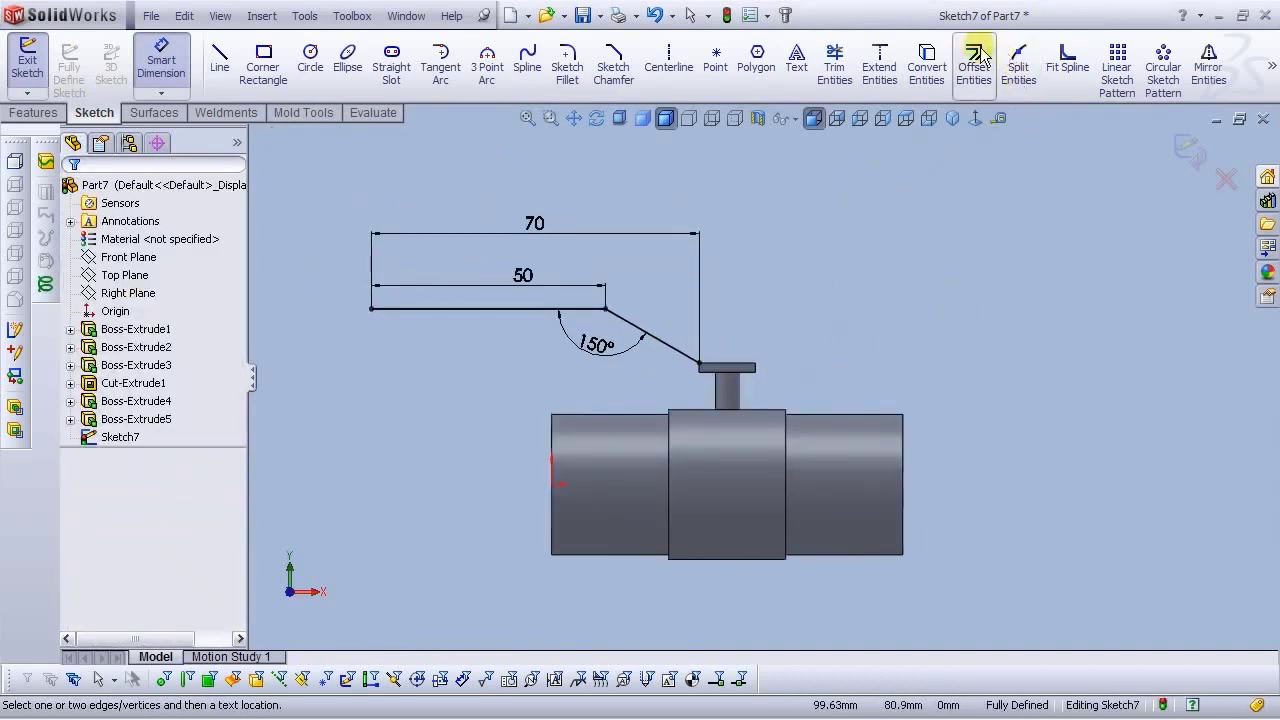
{"action": "left_click", "coordinate": [974, 80]}
{"action": "scroll", "coordinate": [657, 385], "scroll_direction": "down", "scroll_amount": 1}
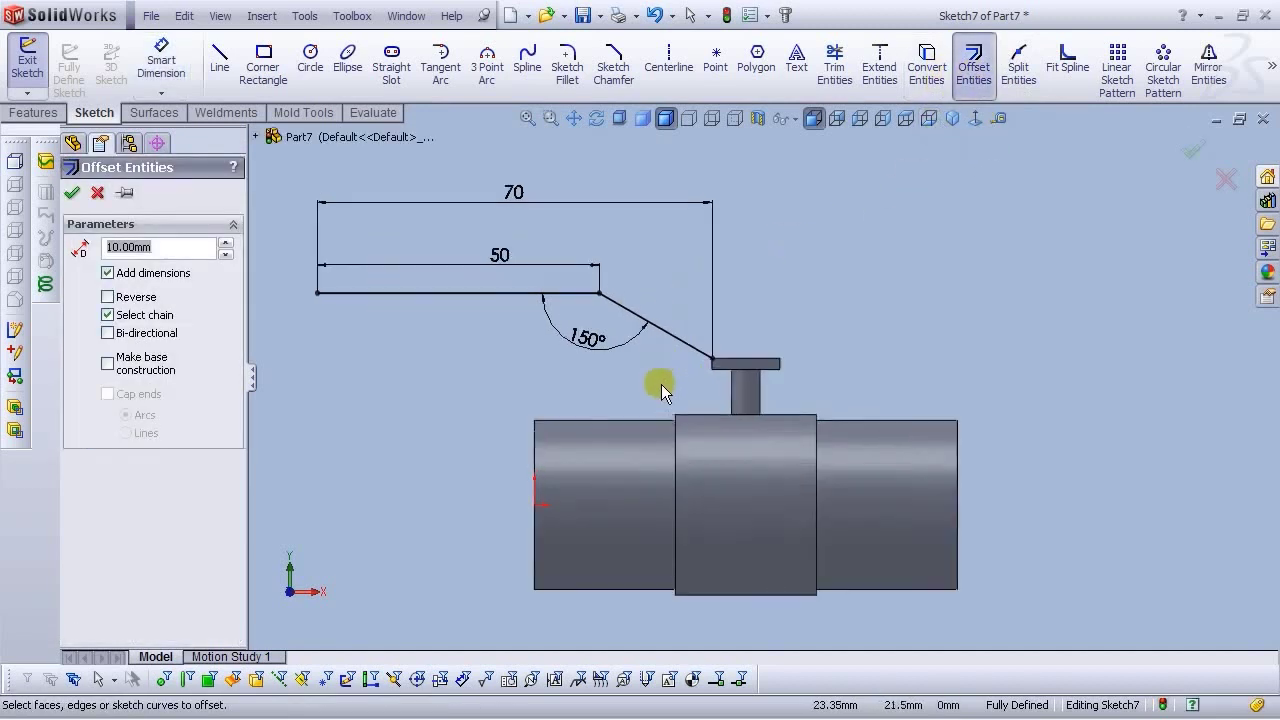
{"action": "type", "text": "1.80mm"}
{"action": "scroll", "coordinate": [575, 292], "scroll_direction": "down", "scroll_amount": 1}
{"action": "left_click", "coordinate": [580, 295]}
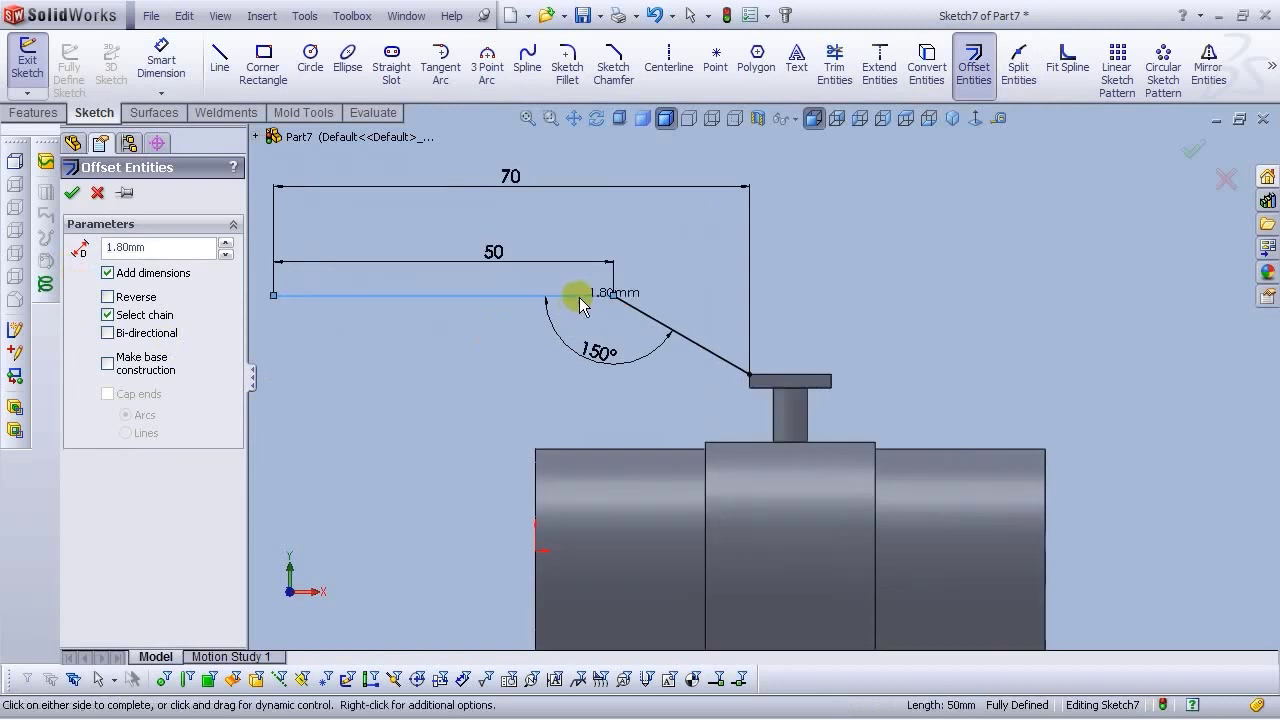
{"action": "left_click", "coordinate": [108, 297]}
{"action": "scroll", "coordinate": [754, 381], "scroll_direction": "down", "scroll_amount": 5}
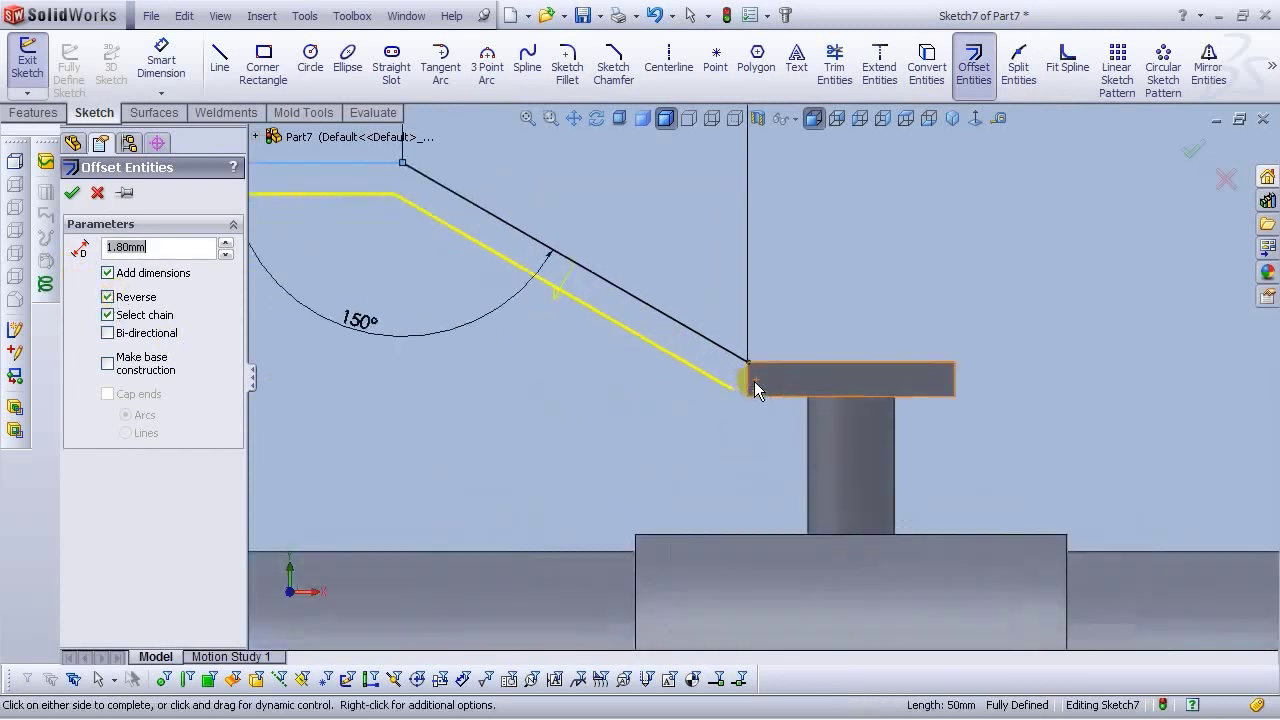
{"action": "left_click", "coordinate": [71, 192]}
Draw a vertical line along the plate's left edge from its upper corner to its lower corner
{"action": "left_click", "coordinate": [218, 56]}
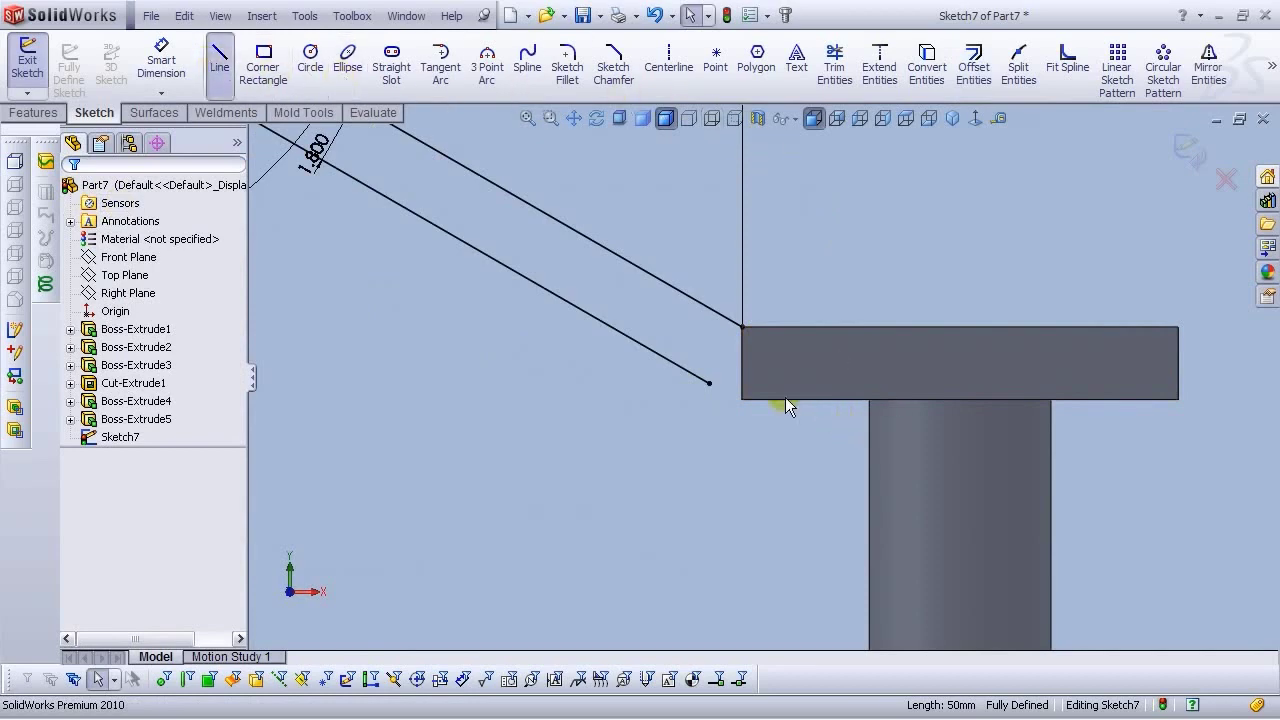
{"action": "left_click", "coordinate": [742, 326]}
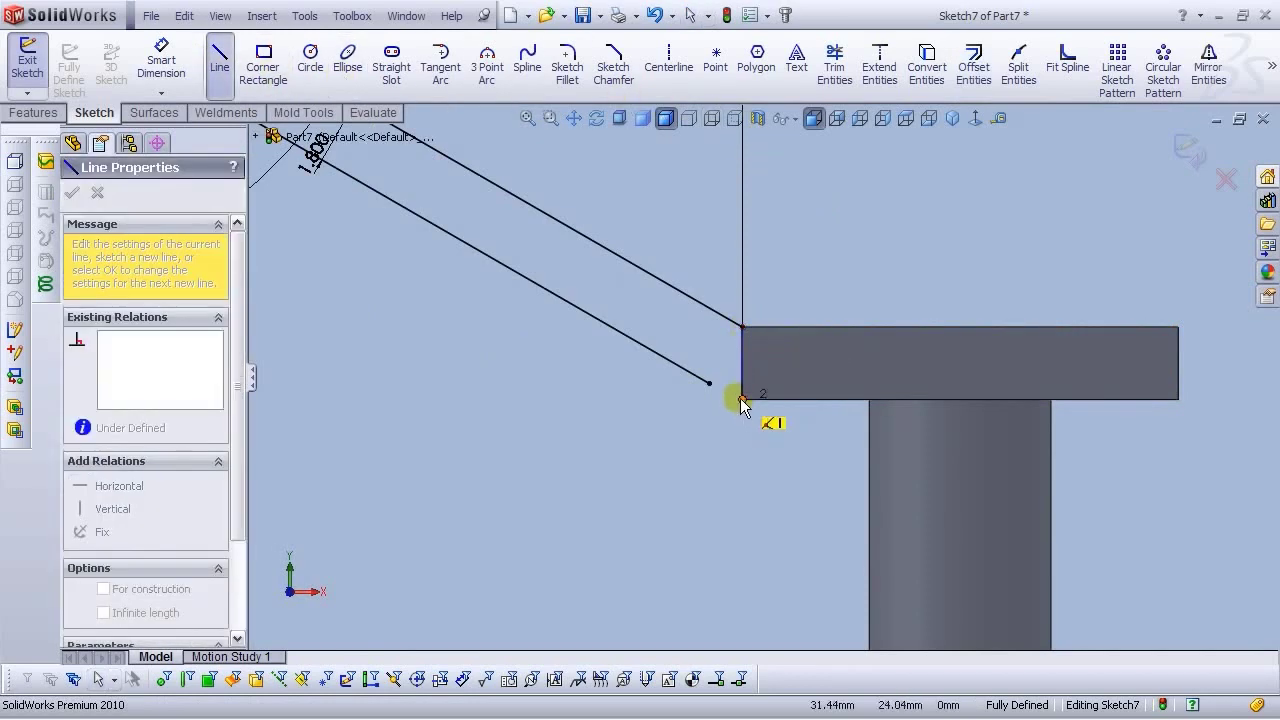
{"action": "left_click", "coordinate": [741, 398]}
{"action": "right_click", "coordinate": [741, 398]}
{"action": "left_click", "coordinate": [772, 380]}
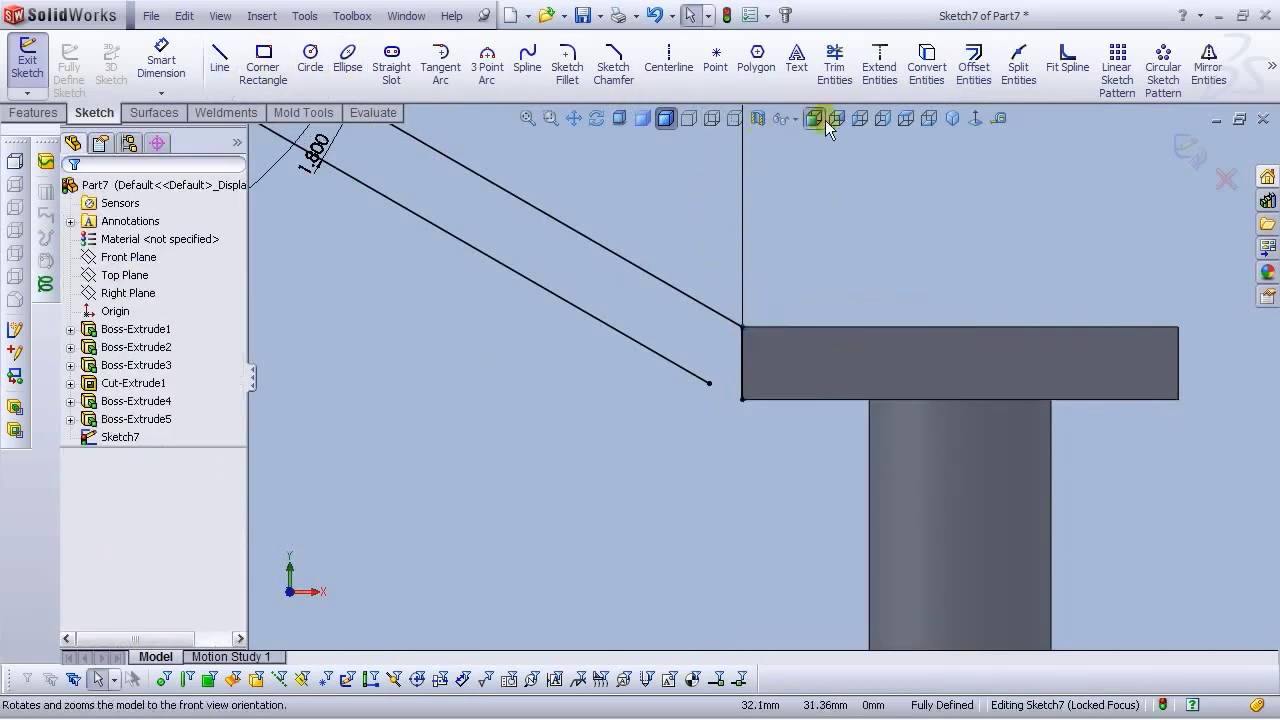
Try to extend the lower sloping line to the plate's edge line and trim away the stray extension at the bend
{"action": "left_click", "coordinate": [879, 66]}
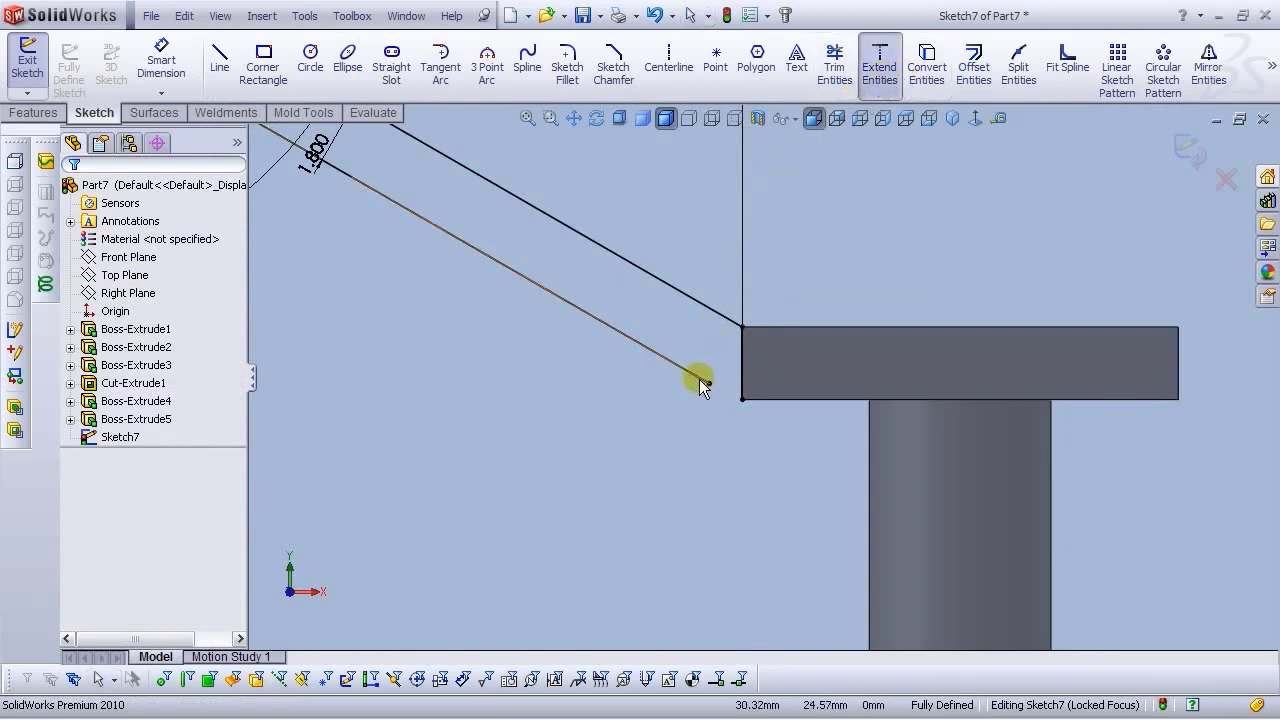
{"action": "left_click", "coordinate": [696, 376]}
{"action": "scroll", "coordinate": [732, 398], "scroll_direction": "up", "scroll_amount": 5}
{"action": "left_click", "coordinate": [834, 66]}
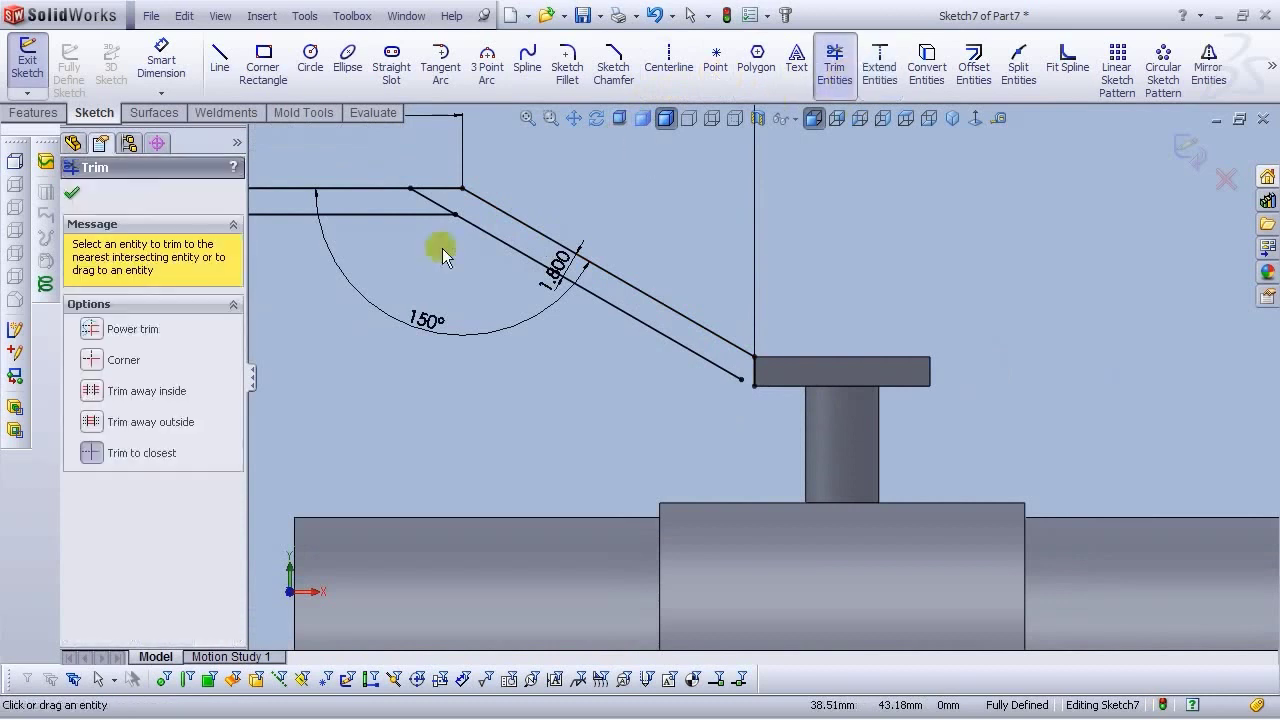
{"action": "scroll", "coordinate": [740, 410], "scroll_direction": "down", "scroll_amount": 8}
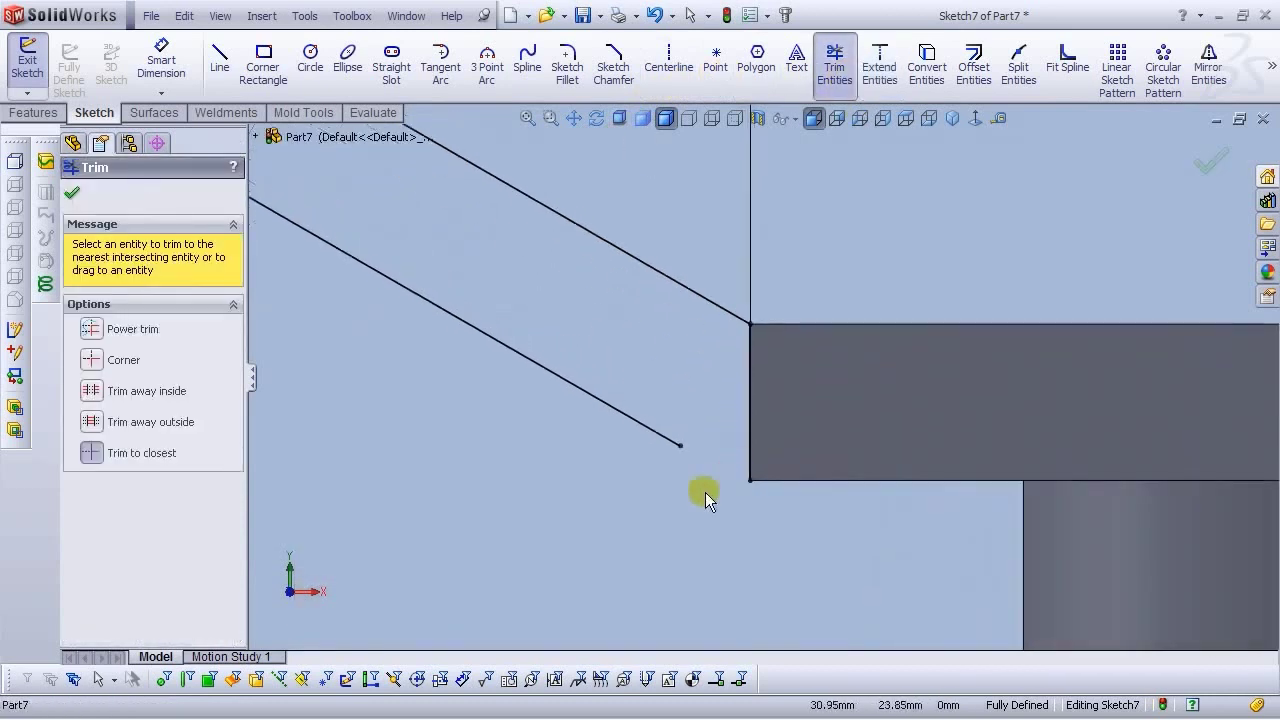
{"action": "scroll", "coordinate": [697, 441], "scroll_direction": "down", "scroll_amount": 3}
{"action": "key", "text": "Escape"}
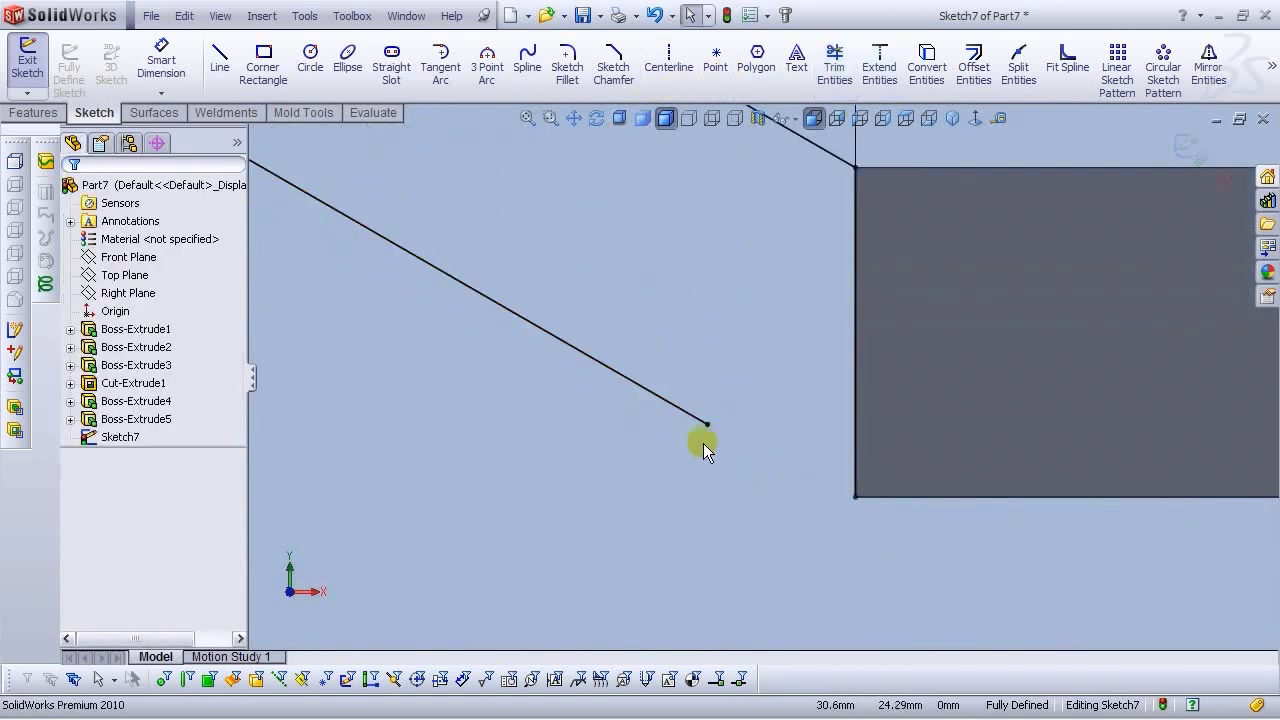
{"action": "left_click", "coordinate": [219, 58]}
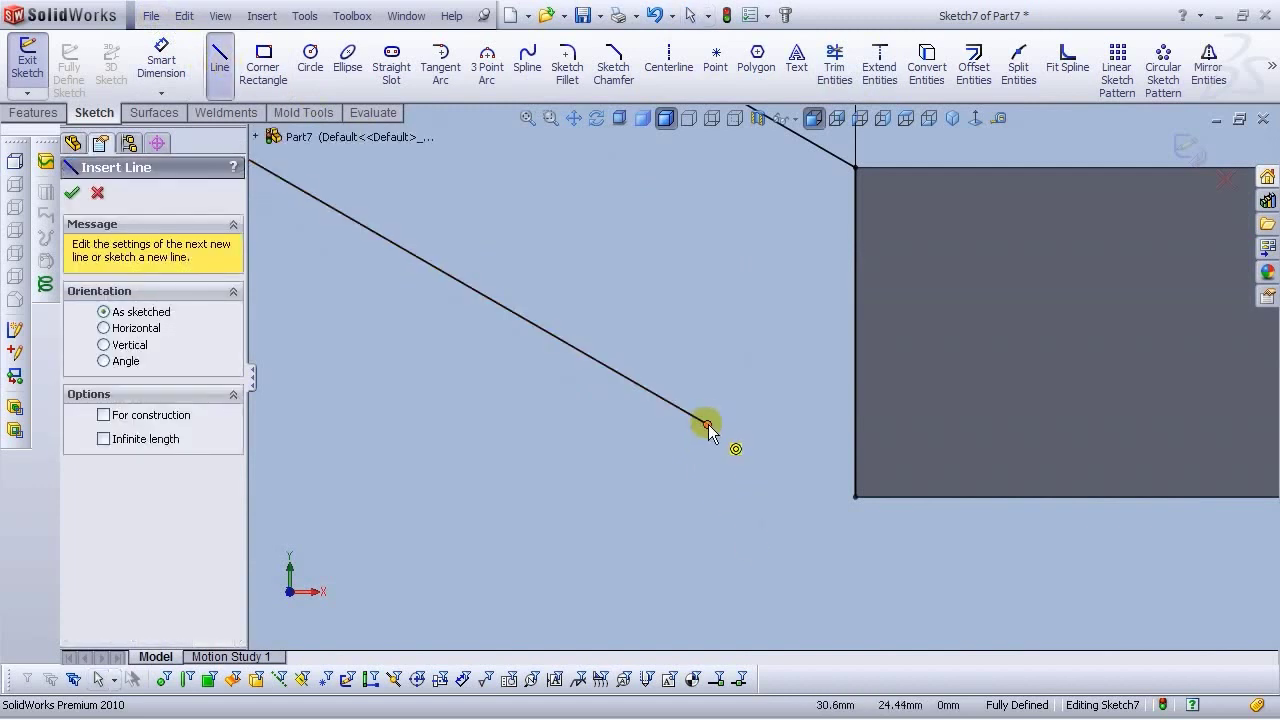
{"action": "left_click", "coordinate": [707, 427]}
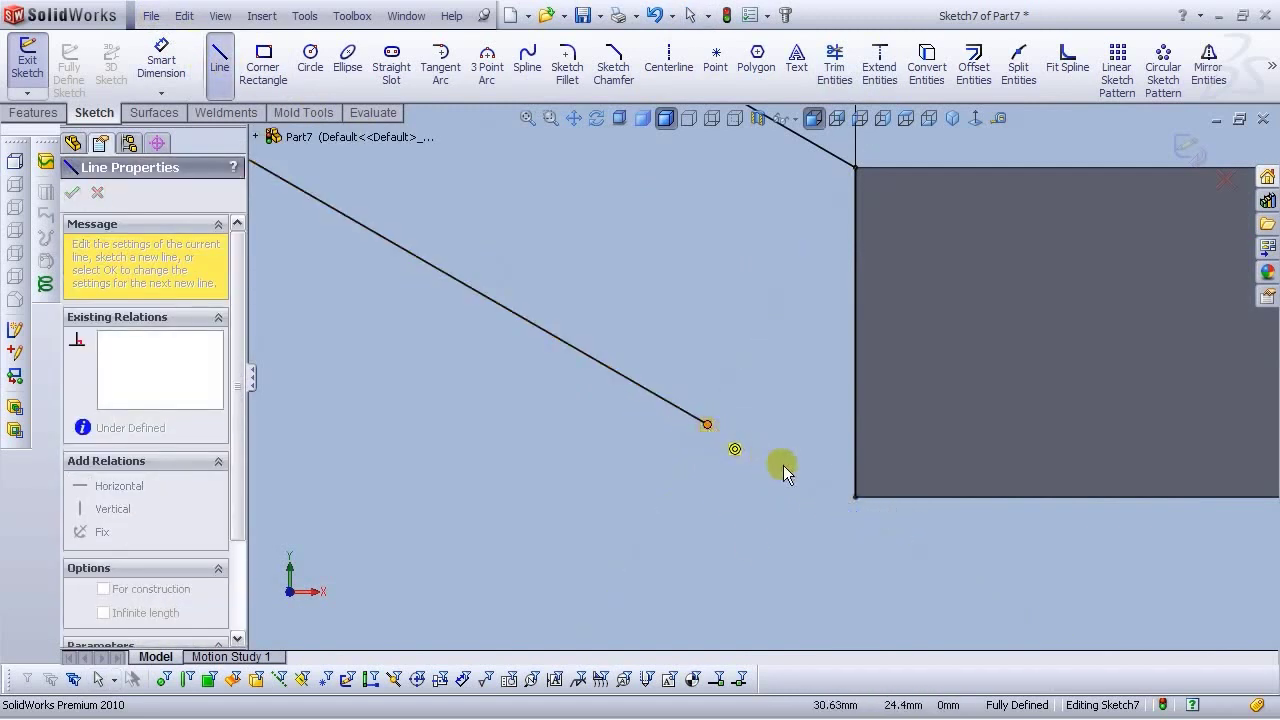
{"action": "key", "text": "Escape"}
Set the offset distance between the two sloping lines of the handle profile to 1.7 mm
{"action": "scroll", "coordinate": [848, 516], "scroll_direction": "up", "scroll_amount": 6}
{"action": "scroll", "coordinate": [812, 515], "scroll_direction": "up", "scroll_amount": 2}
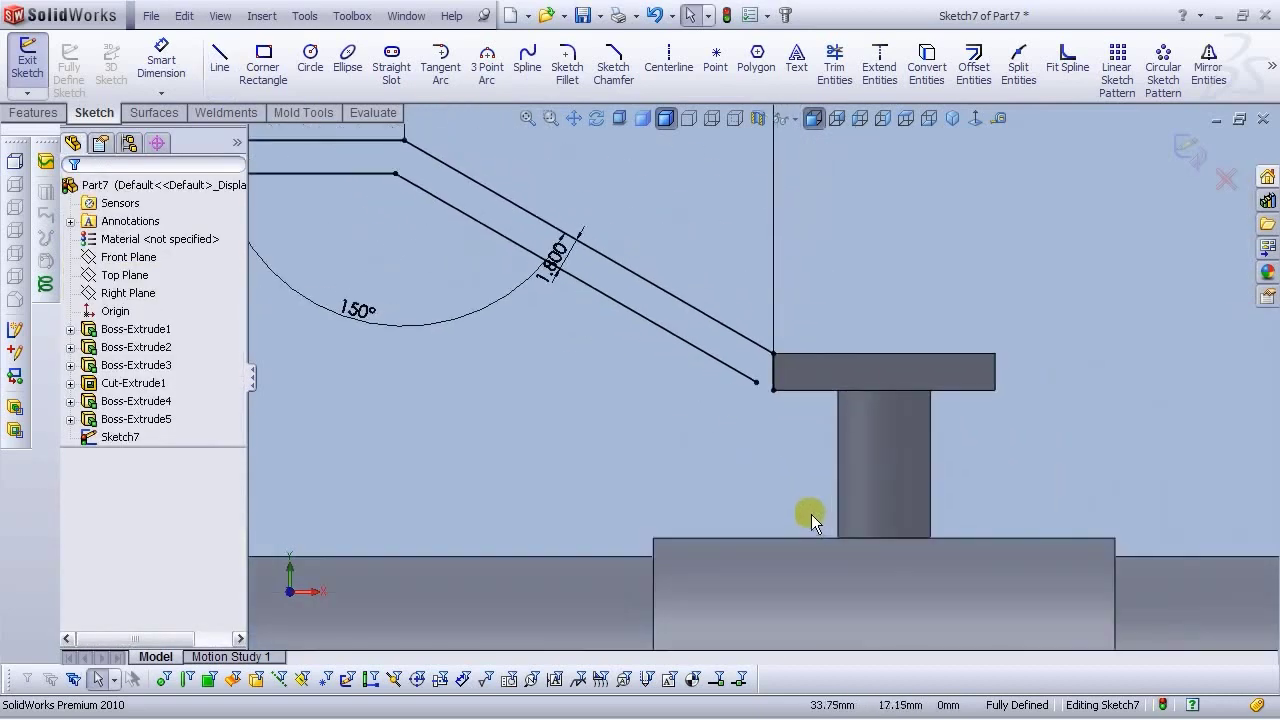
{"action": "left_click", "coordinate": [559, 265]}
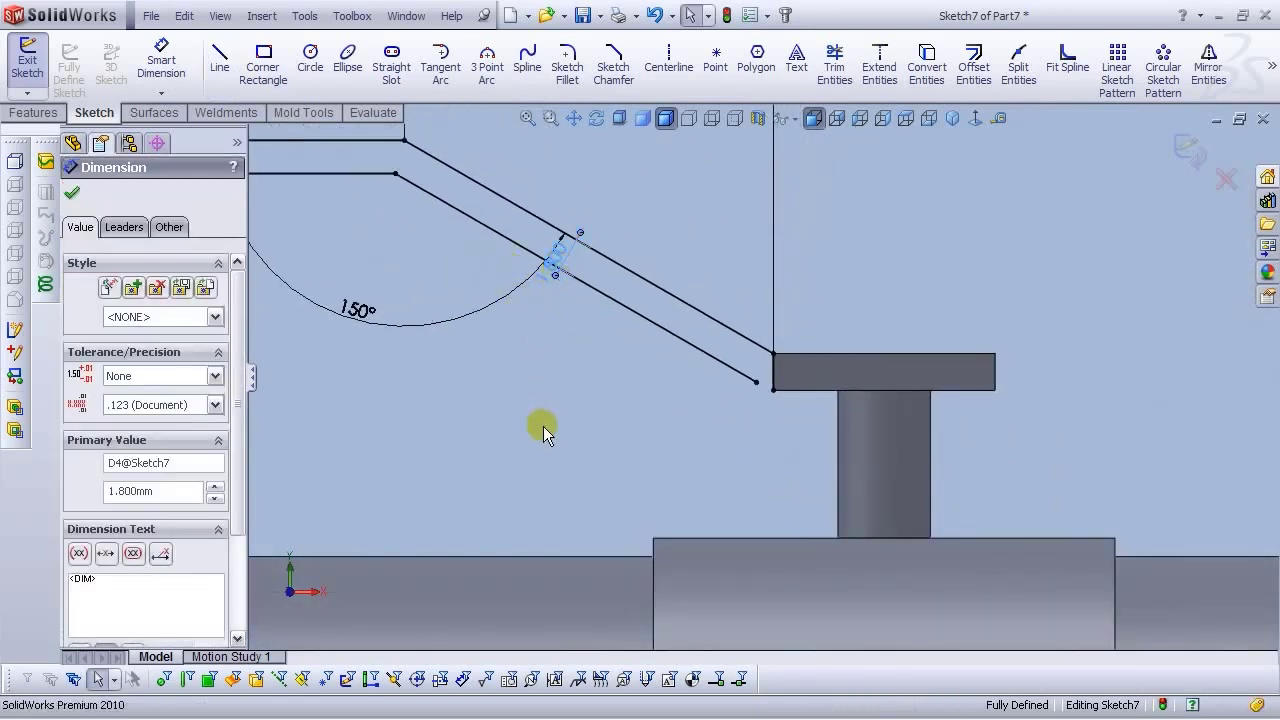
{"action": "type", "text": "1"}
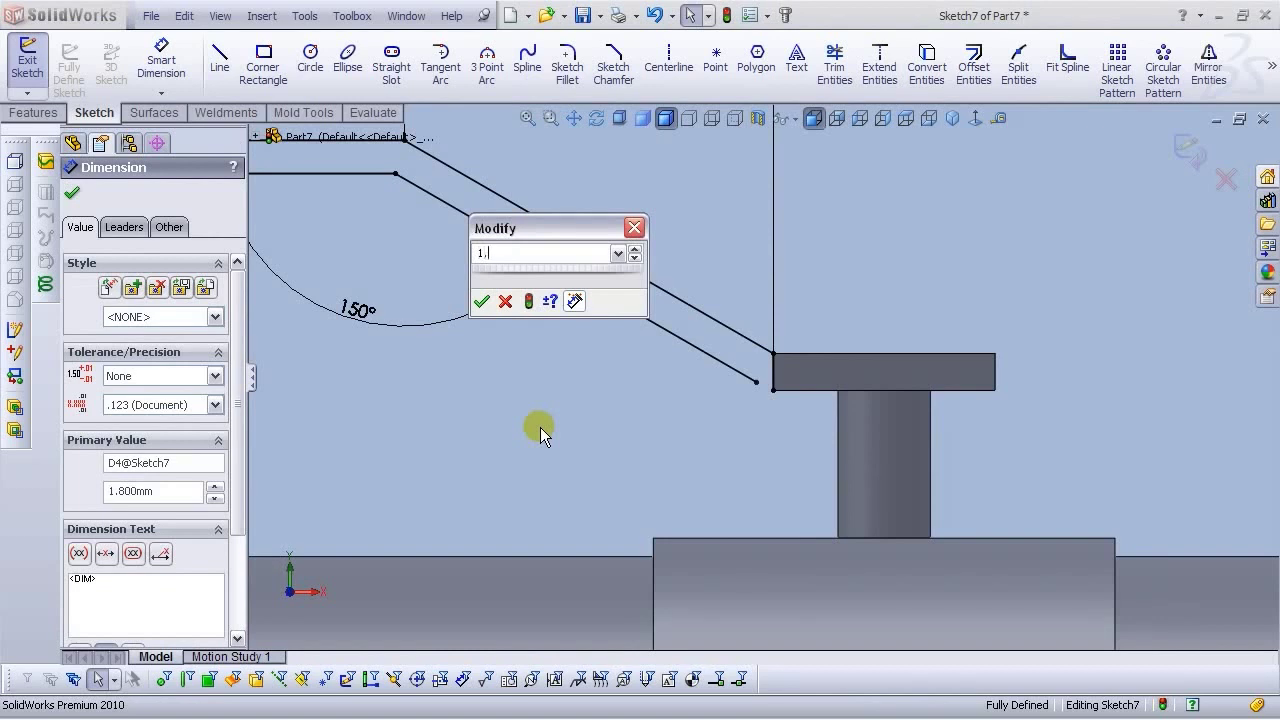
{"action": "type", "text": ".7"}
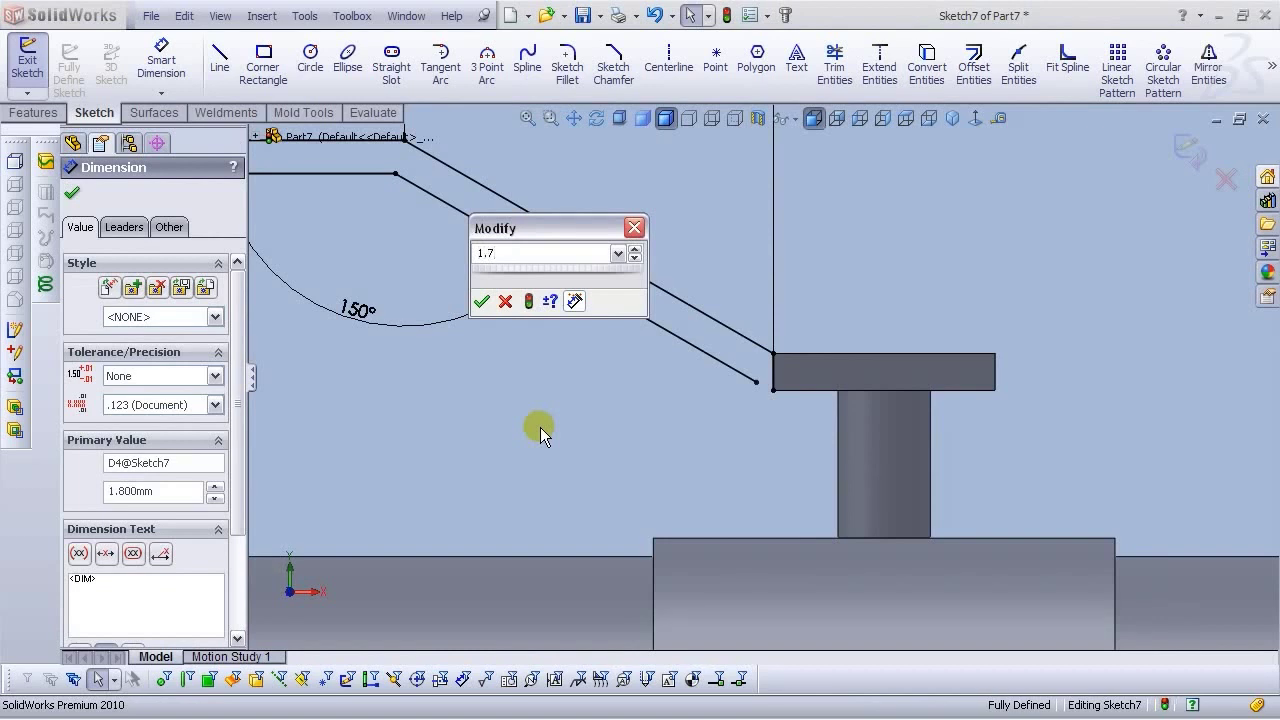
{"action": "key", "text": "Return"}
{"action": "key", "text": "Escape"}
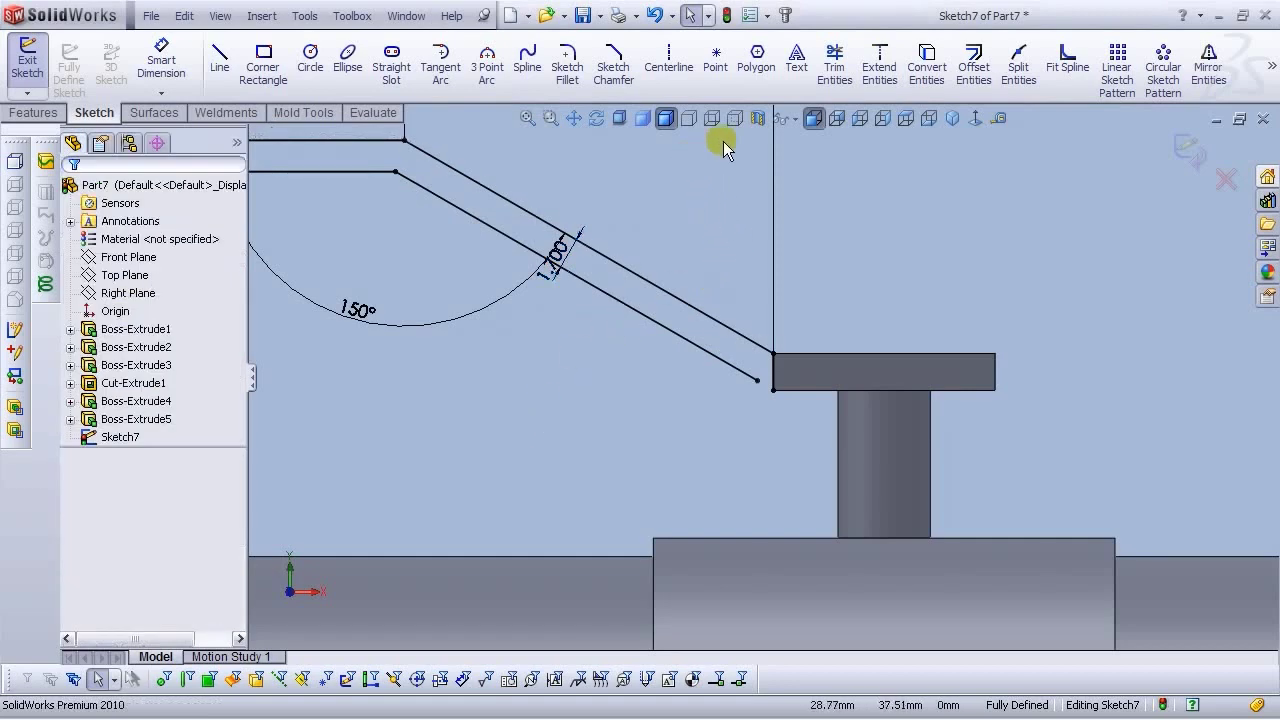
Extend the lower sloping line to the plate's vertical edge line and trim the leftover piece of edge line below their intersection
{"action": "left_click", "coordinate": [880, 66]}
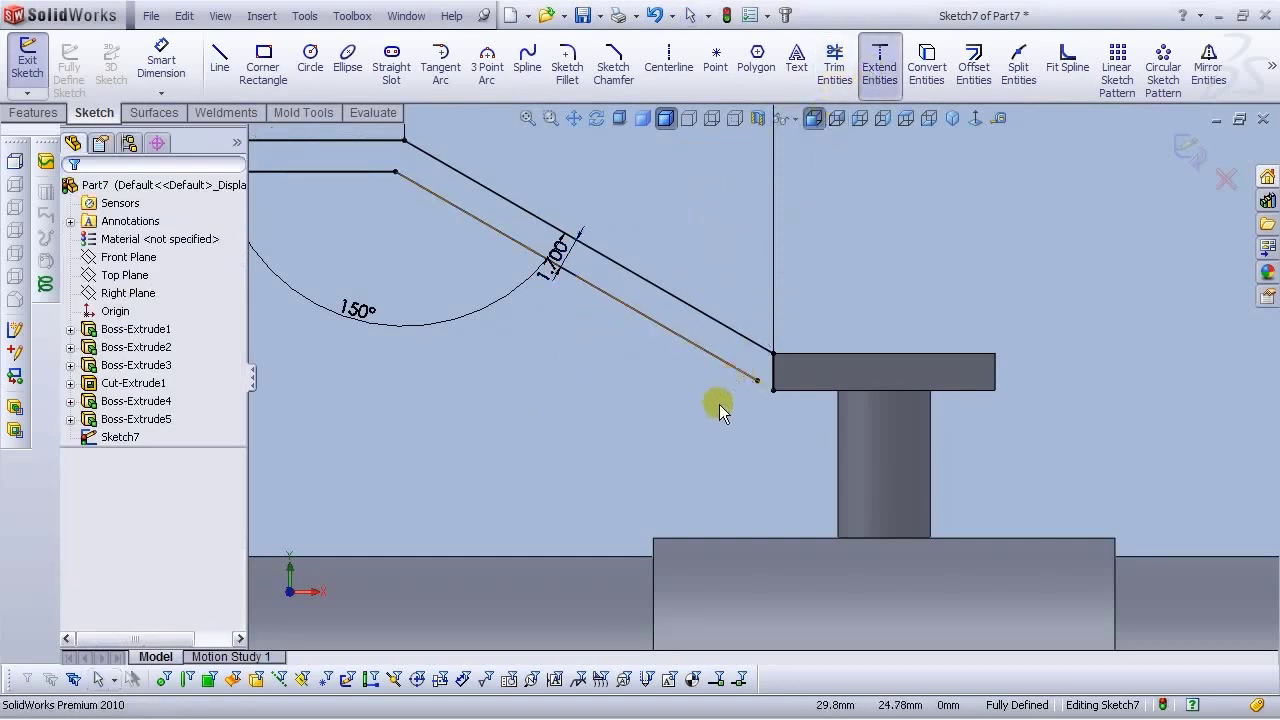
{"action": "left_click", "coordinate": [735, 372]}
{"action": "scroll", "coordinate": [779, 383], "scroll_direction": "down", "scroll_amount": 5}
{"action": "left_click", "coordinate": [834, 66]}
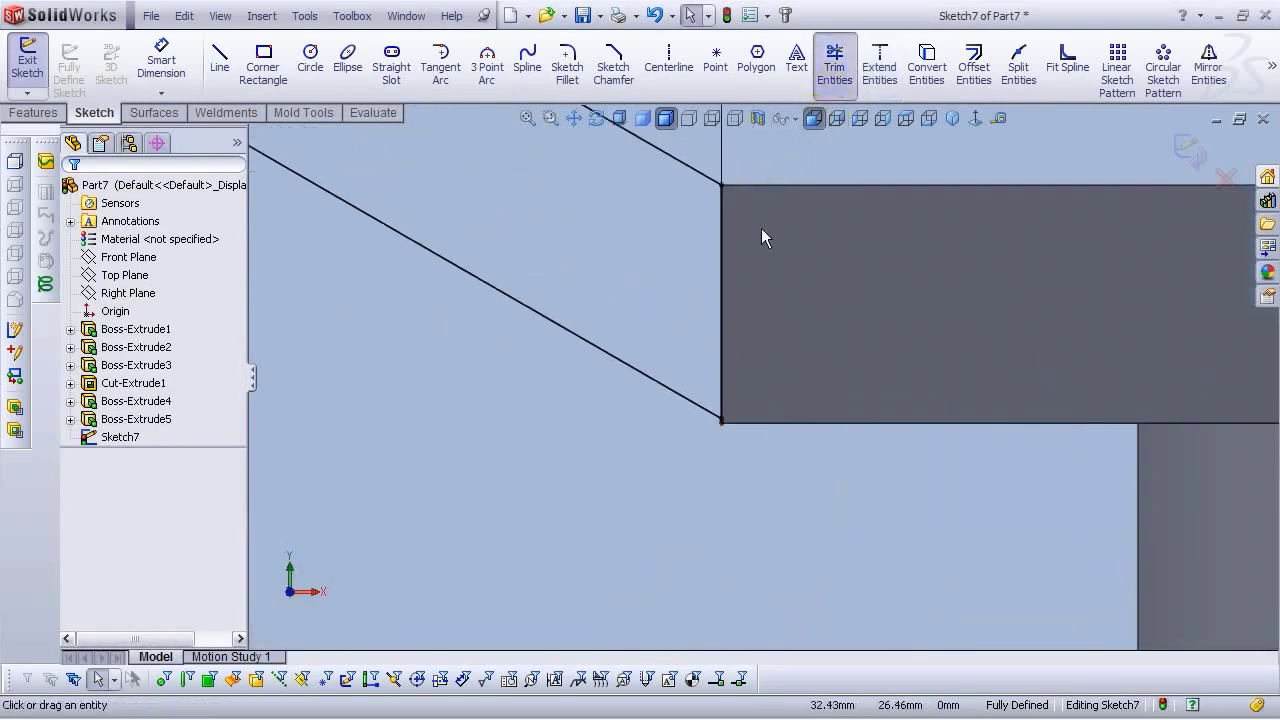
{"action": "scroll", "coordinate": [710, 422], "scroll_direction": "down", "scroll_amount": 5}
{"action": "left_click", "coordinate": [750, 414]}
{"action": "key", "text": "Escape"}
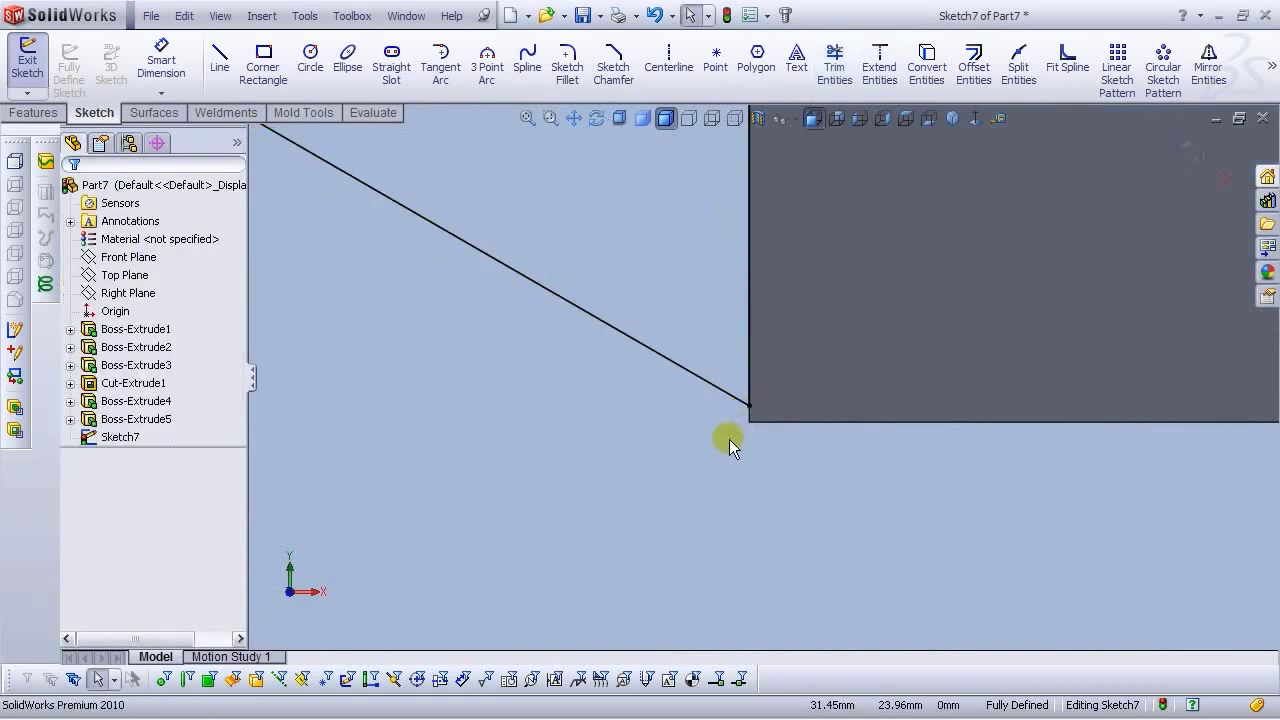
Close the free end of the handle profile with a vertical line joining the endpoints of the two horizontal lines
{"action": "scroll", "coordinate": [729, 439], "scroll_direction": "up", "scroll_amount": 10}
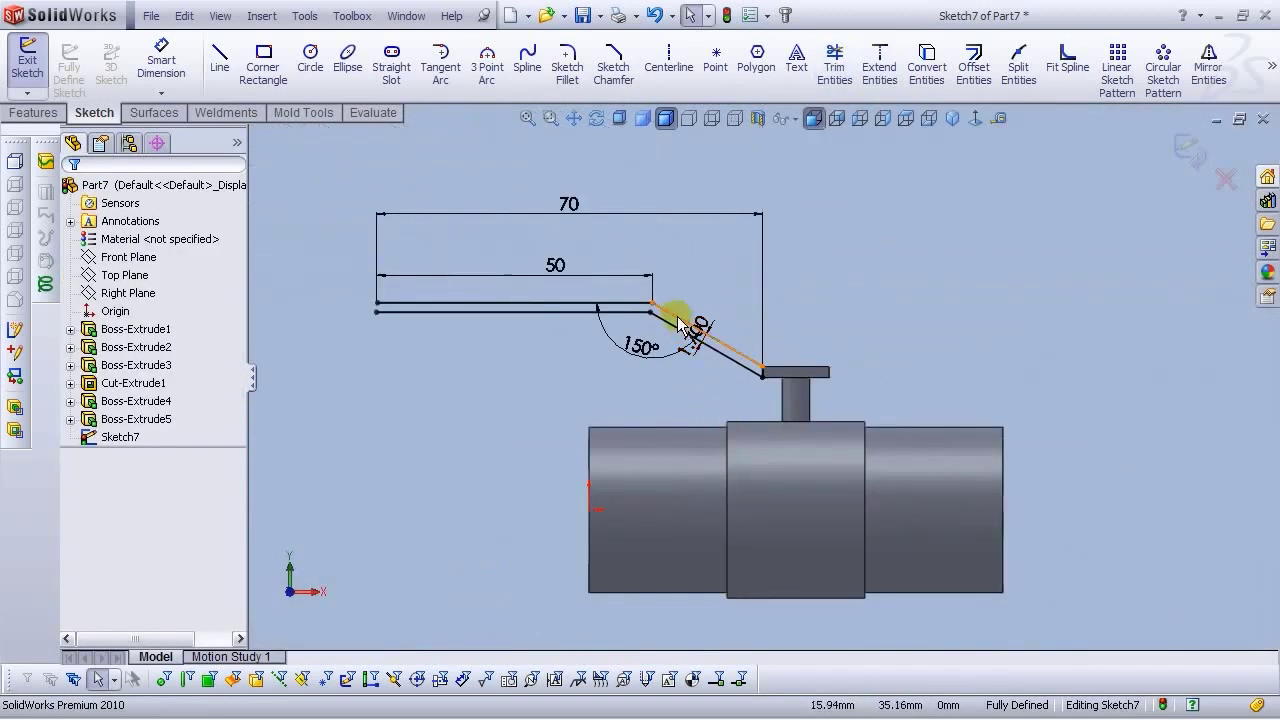
{"action": "scroll", "coordinate": [672, 315], "scroll_direction": "down", "scroll_amount": 2}
{"action": "scroll", "coordinate": [290, 400], "scroll_direction": "up", "scroll_amount": 2}
{"action": "scroll", "coordinate": [389, 338], "scroll_direction": "down", "scroll_amount": 9}
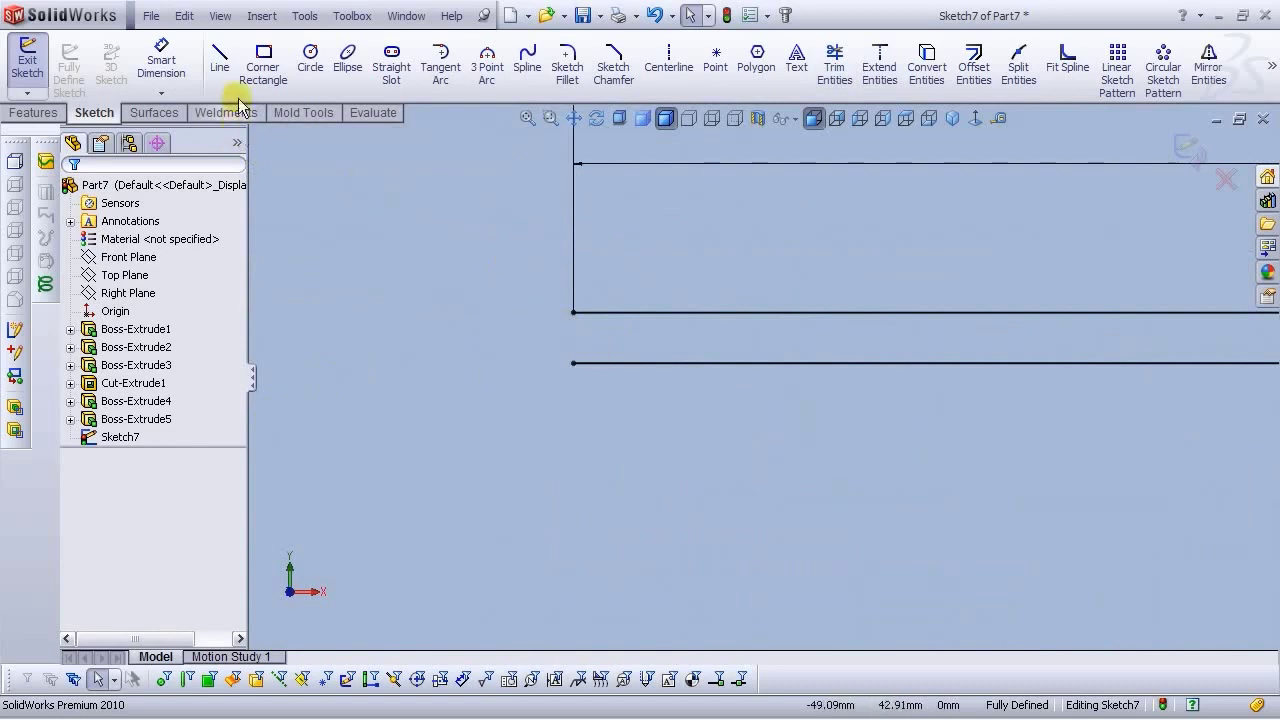
{"action": "left_click", "coordinate": [219, 55]}
{"action": "left_click", "coordinate": [573, 312]}
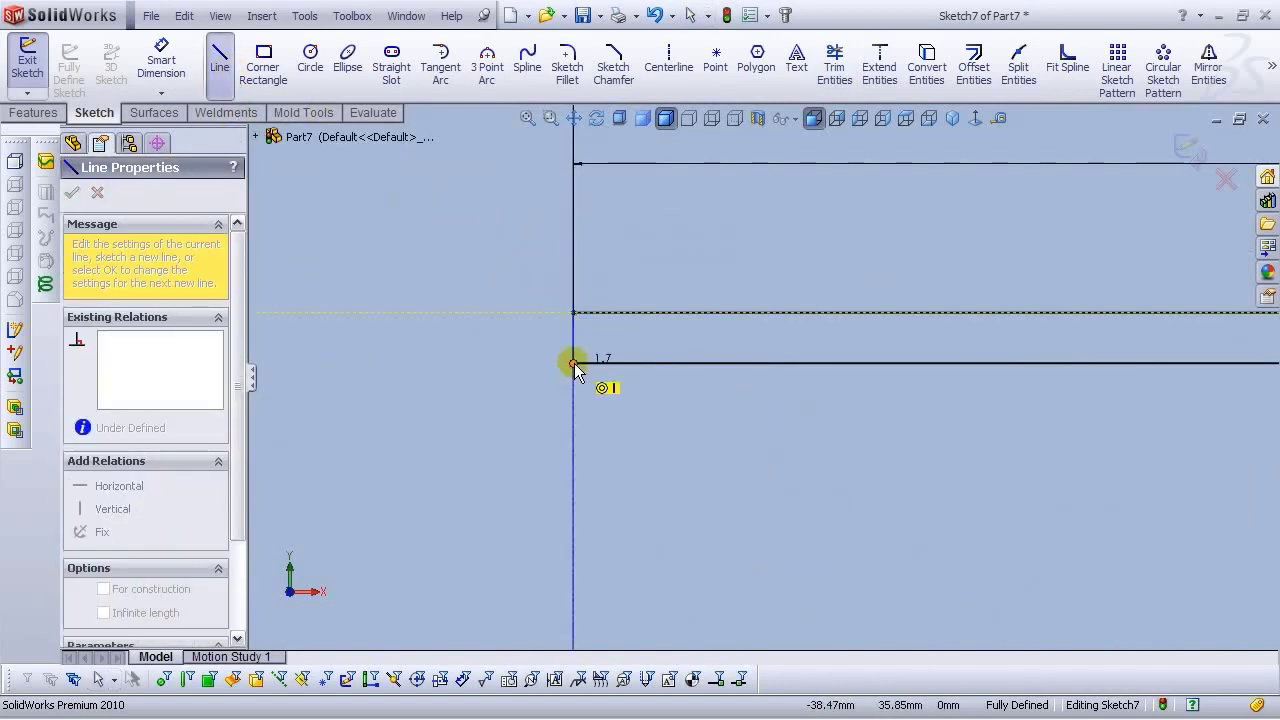
{"action": "right_click", "coordinate": [574, 364]}
{"action": "left_click", "coordinate": [614, 374]}
{"action": "scroll", "coordinate": [600, 370], "scroll_direction": "up", "scroll_amount": 8}
{"action": "scroll", "coordinate": [950, 540], "scroll_direction": "up", "scroll_amount": 3}
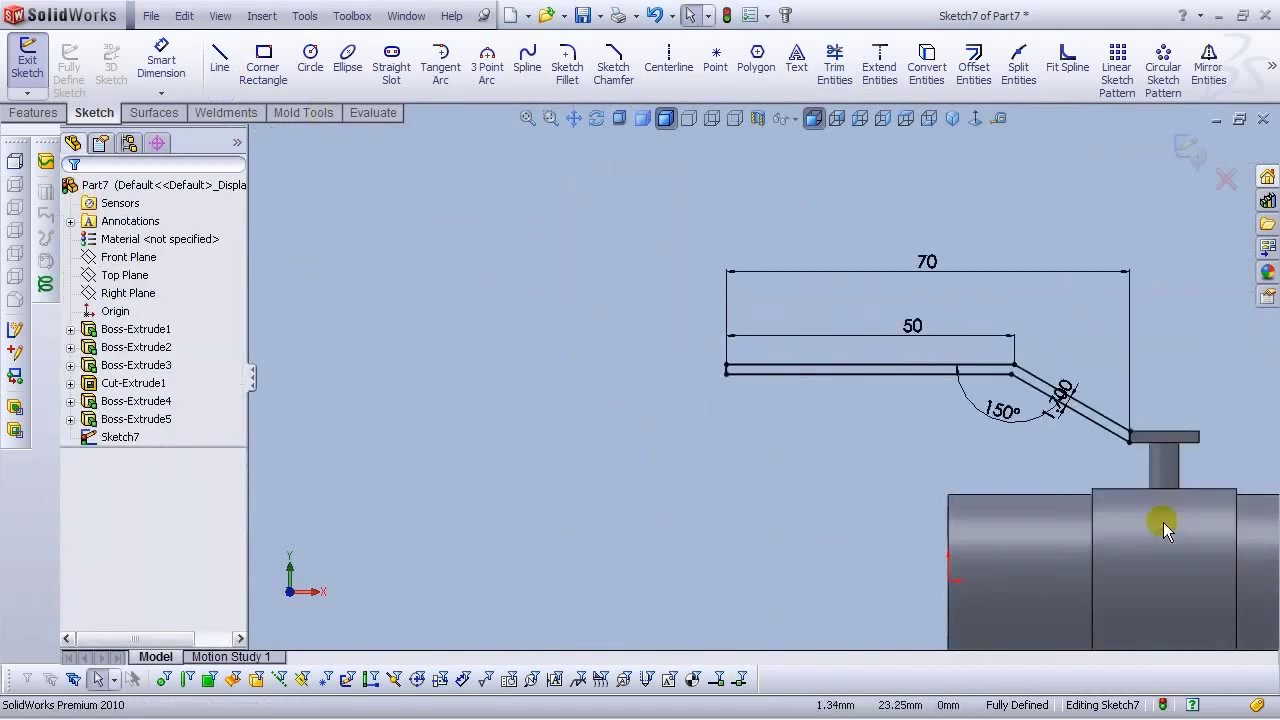
{"action": "scroll", "coordinate": [1163, 522], "scroll_direction": "up", "scroll_amount": 4}
{"action": "scroll", "coordinate": [961, 376], "scroll_direction": "down", "scroll_amount": 5}
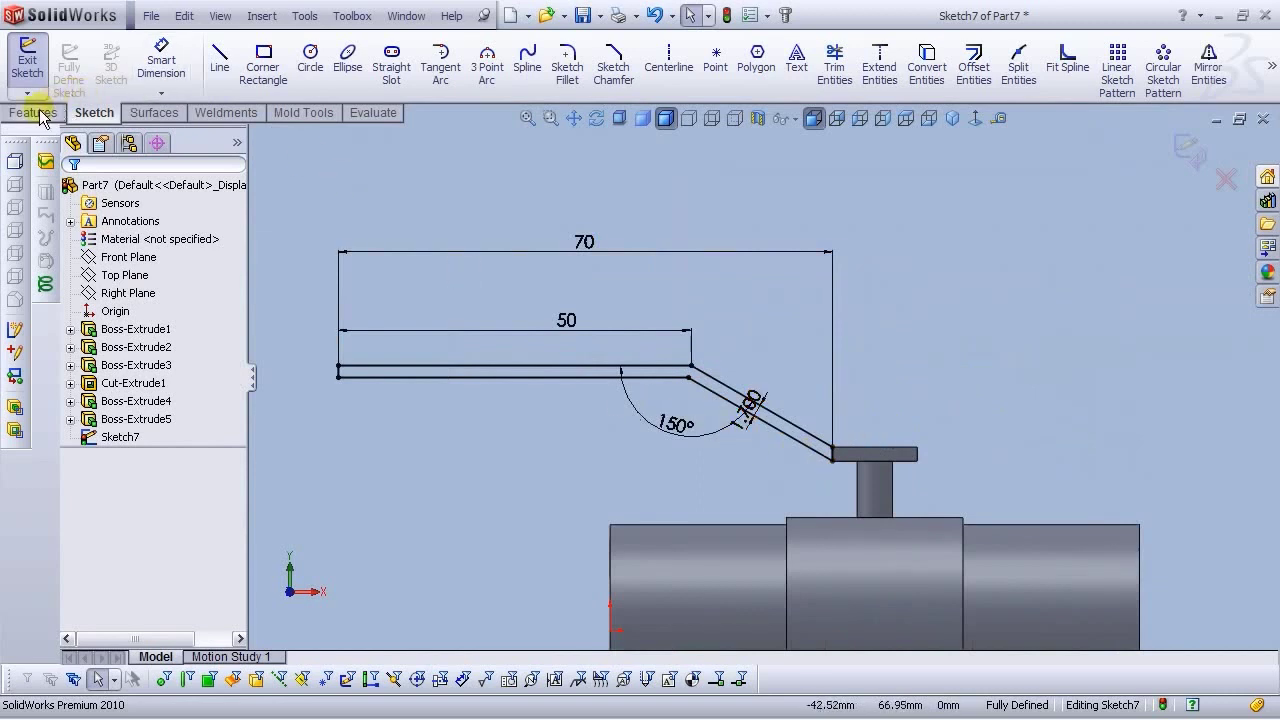
Extrude the handle profile across the plate's width, using Up To Vertex at the corner of the plate's opposite upper edge
{"action": "left_click", "coordinate": [34, 113]}
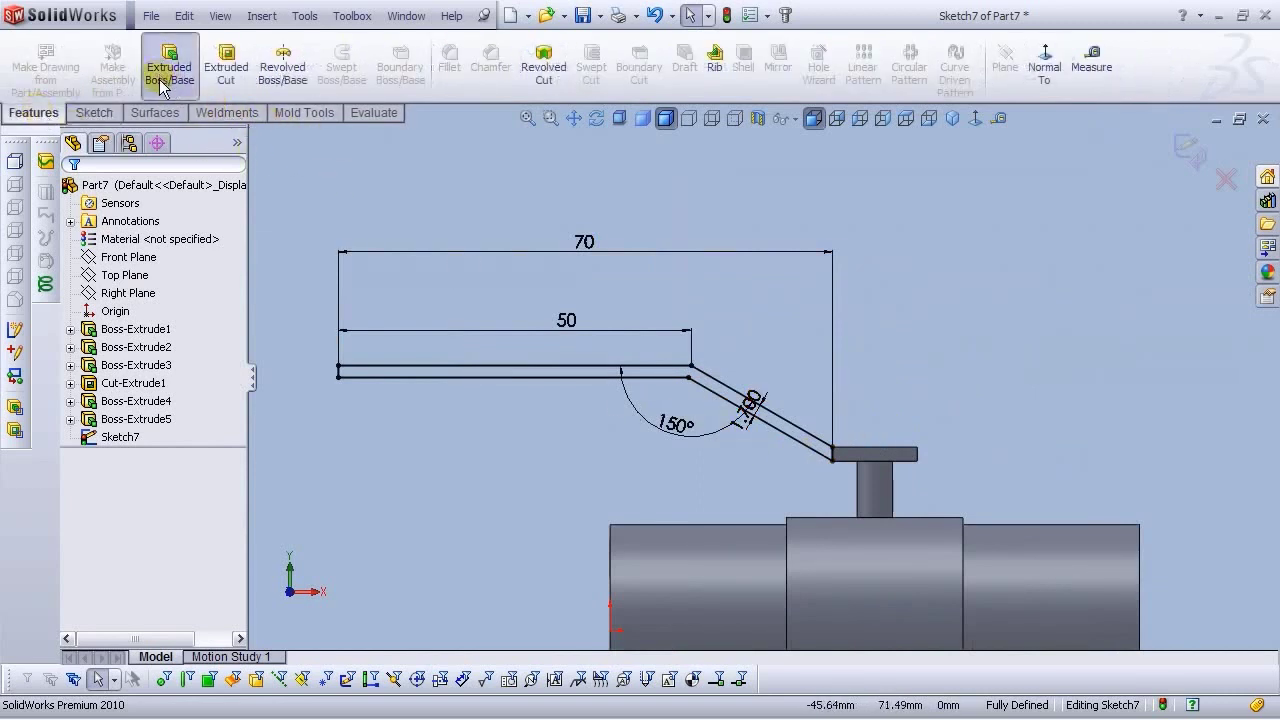
{"action": "middle_click_drag", "start_coordinate": [655, 417], "coordinate": [555, 508]}
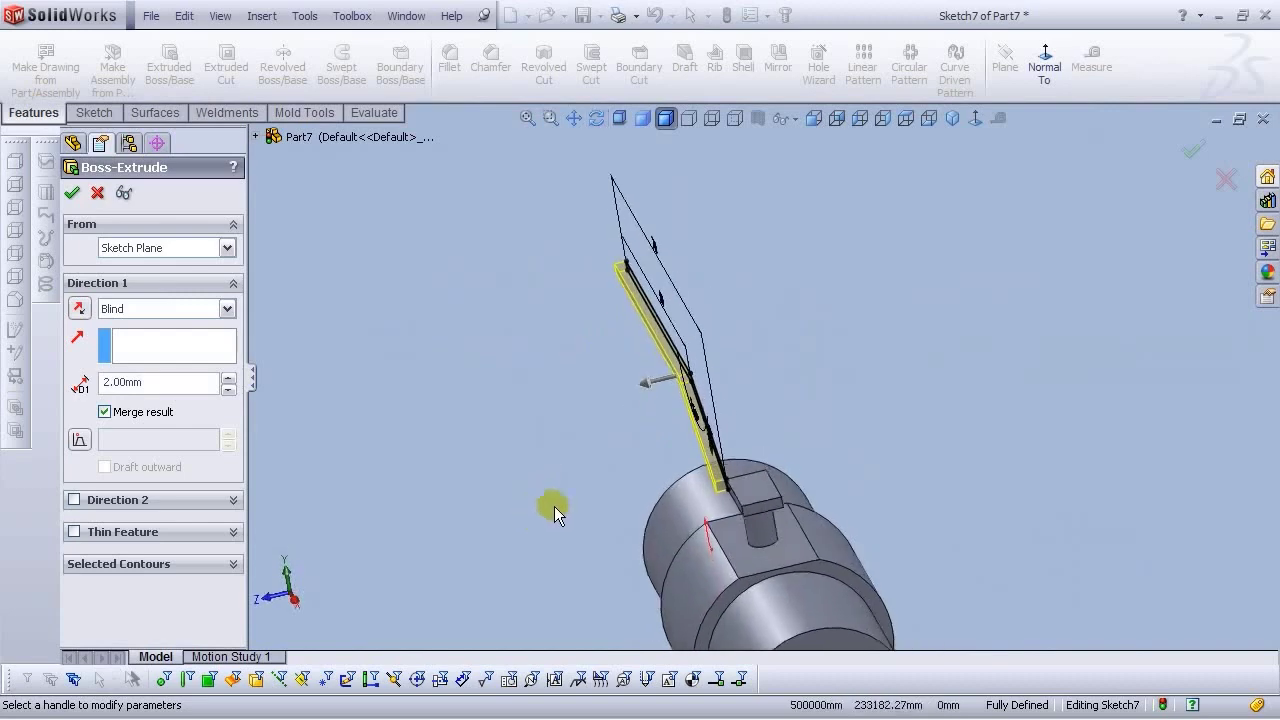
{"action": "left_click", "coordinate": [644, 382]}
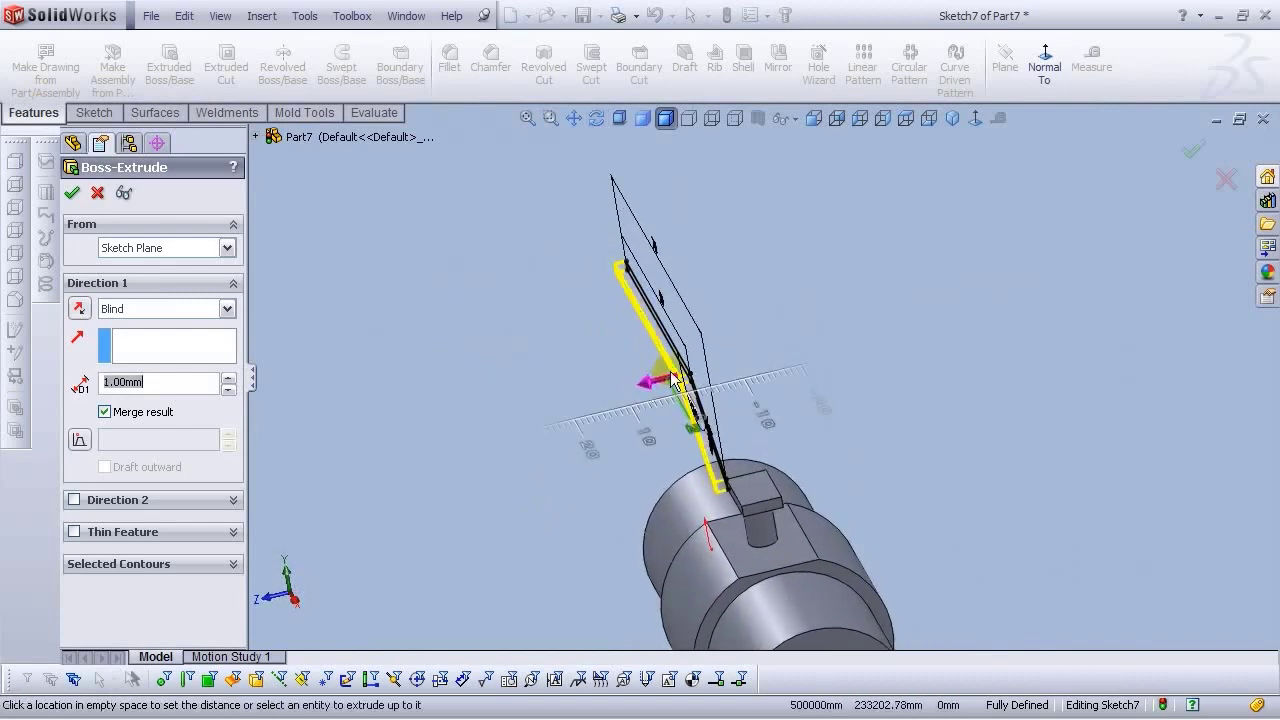
{"action": "middle_click_drag", "start_coordinate": [725, 403], "coordinate": [745, 487]}
{"action": "scroll", "coordinate": [742, 486], "scroll_direction": "up", "scroll_amount": 1}
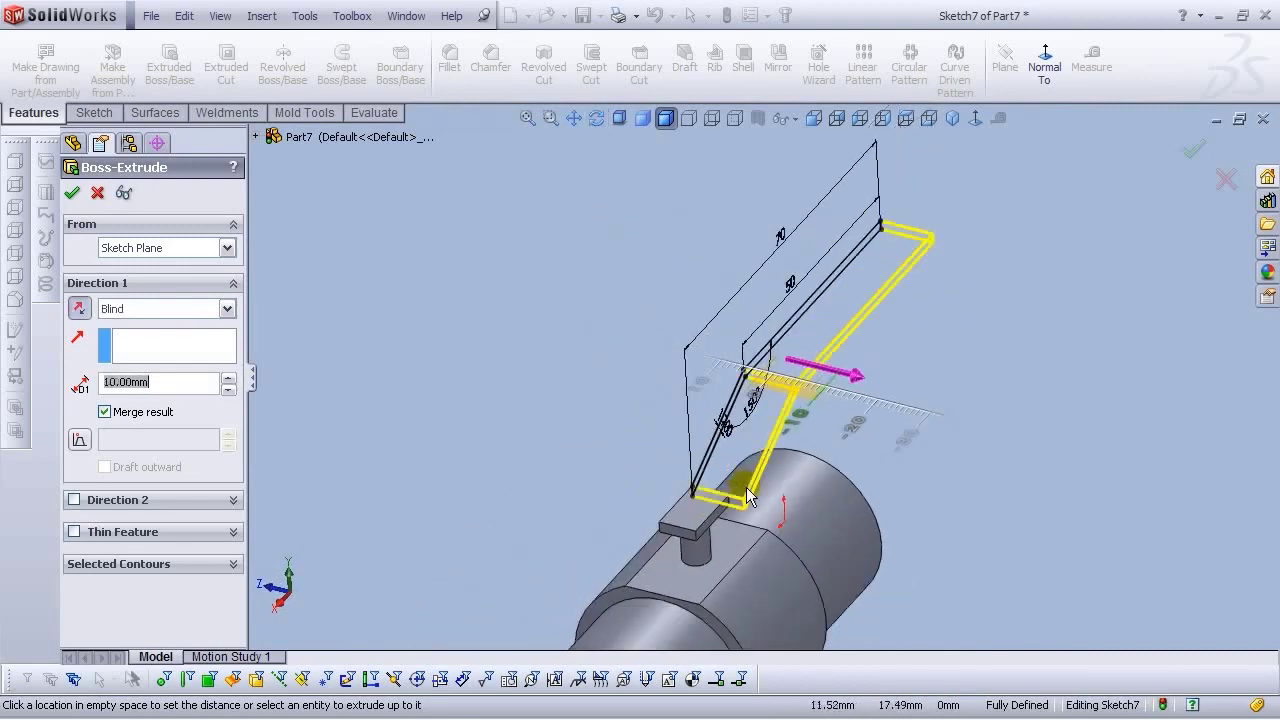
{"action": "scroll", "coordinate": [740, 482], "scroll_direction": "down", "scroll_amount": 7}
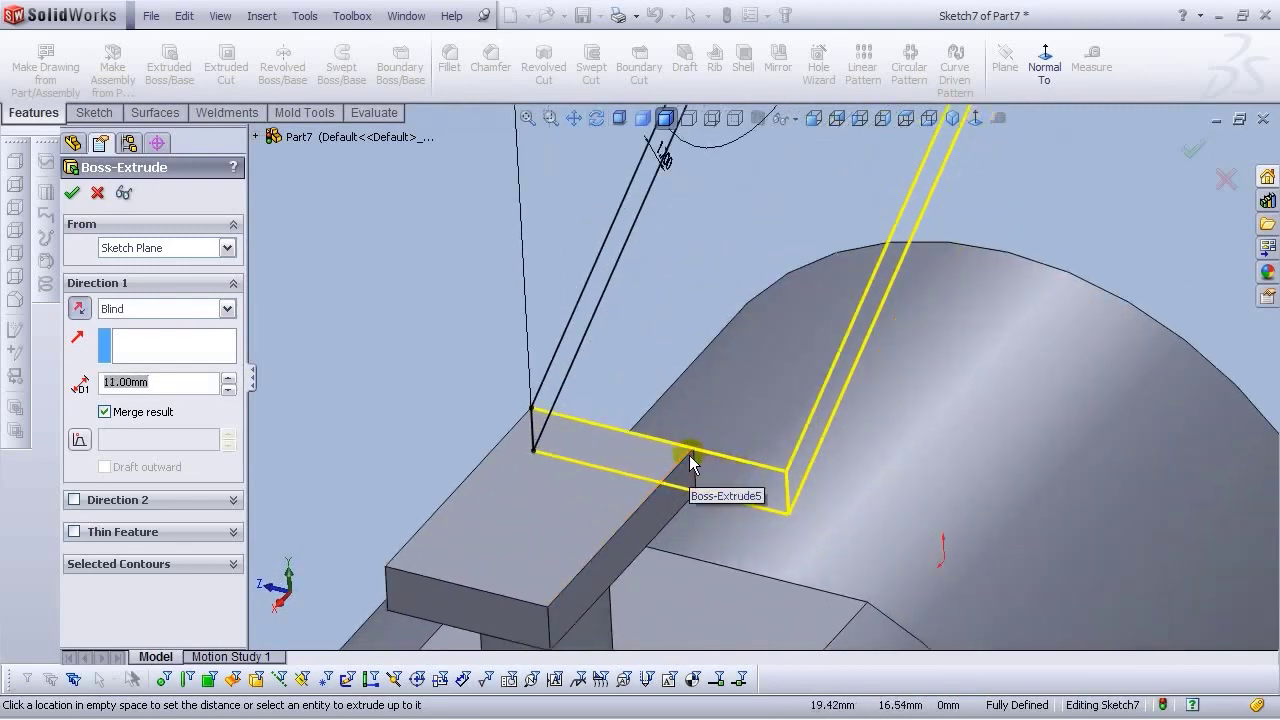
{"action": "left_click", "coordinate": [690, 456]}
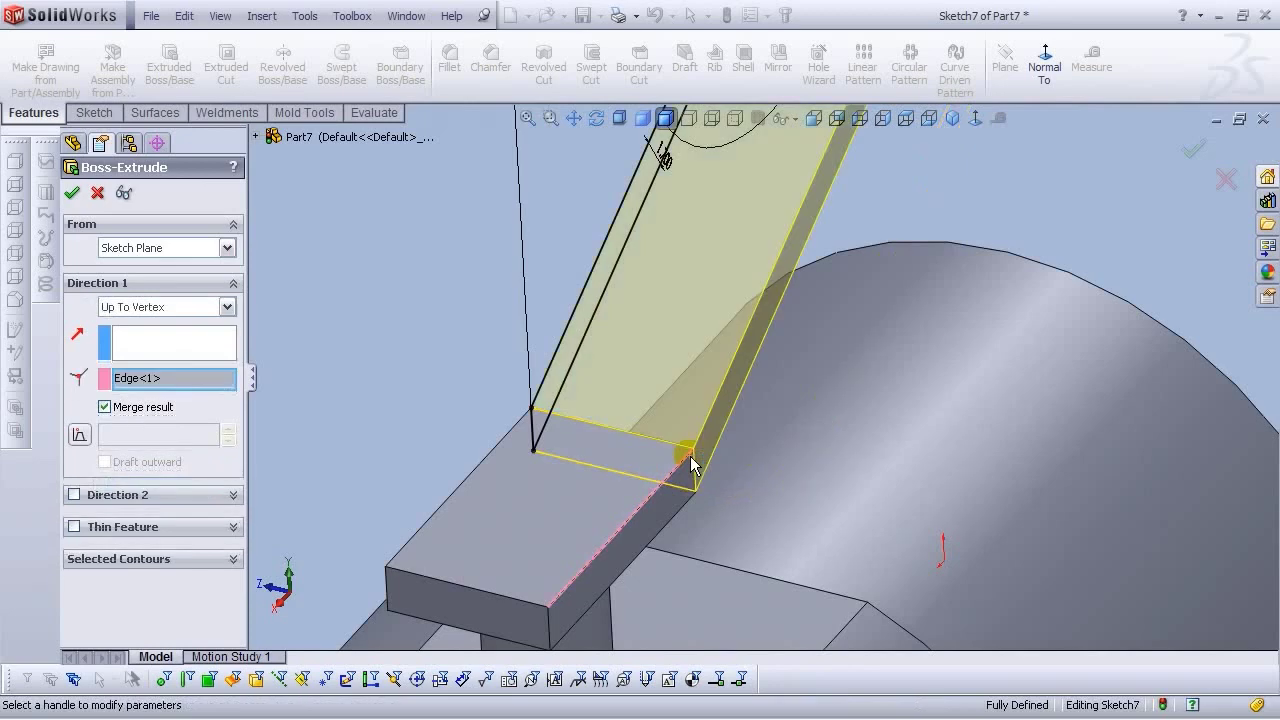
{"action": "left_click", "coordinate": [75, 197]}
Start a sketch on the plate's top face and view it face-on
{"action": "scroll", "coordinate": [749, 509], "scroll_direction": "down", "scroll_amount": 2}
{"action": "scroll", "coordinate": [749, 509], "scroll_direction": "up", "scroll_amount": 2}
{"action": "middle_click_drag", "start_coordinate": [749, 509], "coordinate": [728, 471]}
{"action": "scroll", "coordinate": [778, 405], "scroll_direction": "down", "scroll_amount": 3}
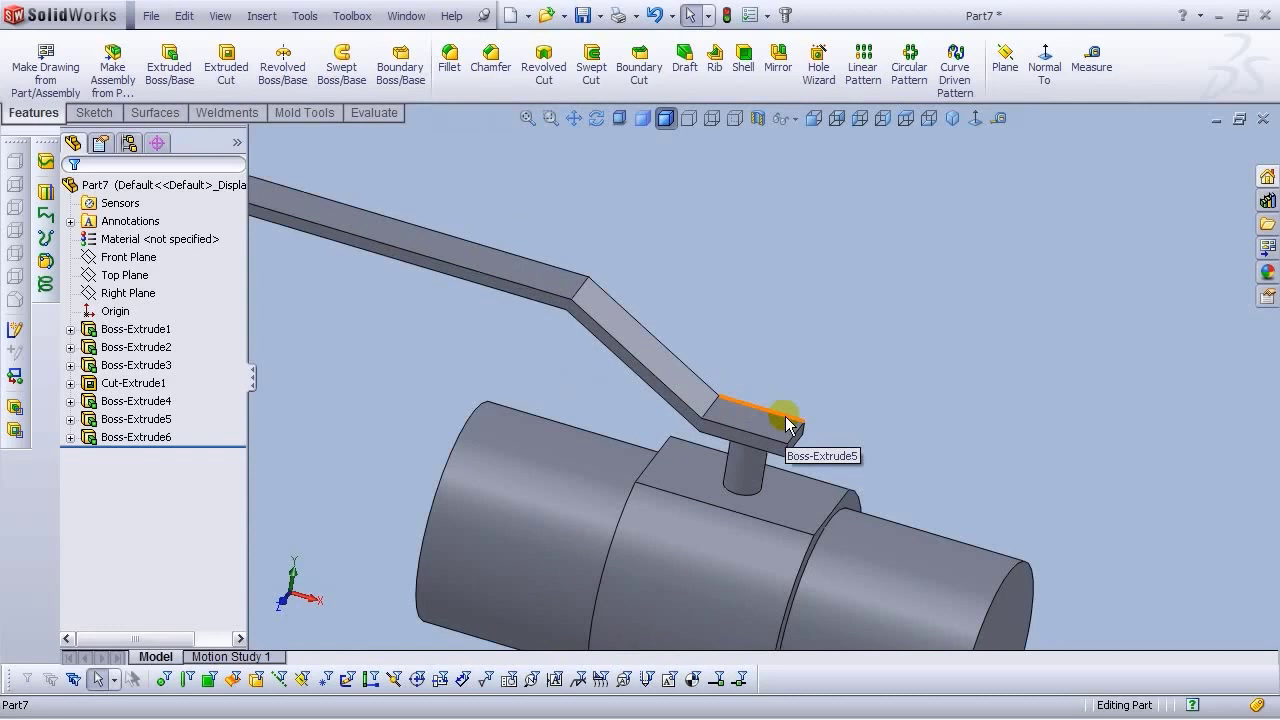
{"action": "scroll", "coordinate": [778, 450], "scroll_direction": "down", "scroll_amount": 3}
{"action": "left_click", "coordinate": [741, 370]}
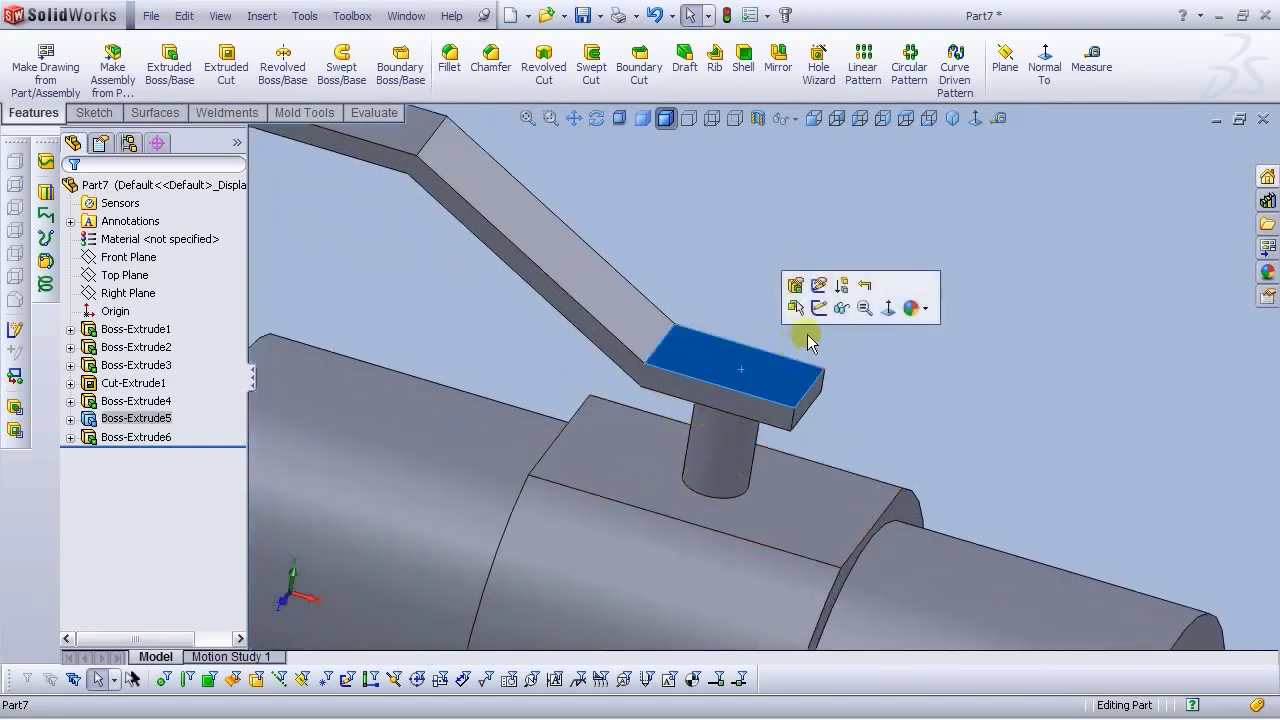
{"action": "left_click", "coordinate": [819, 311]}
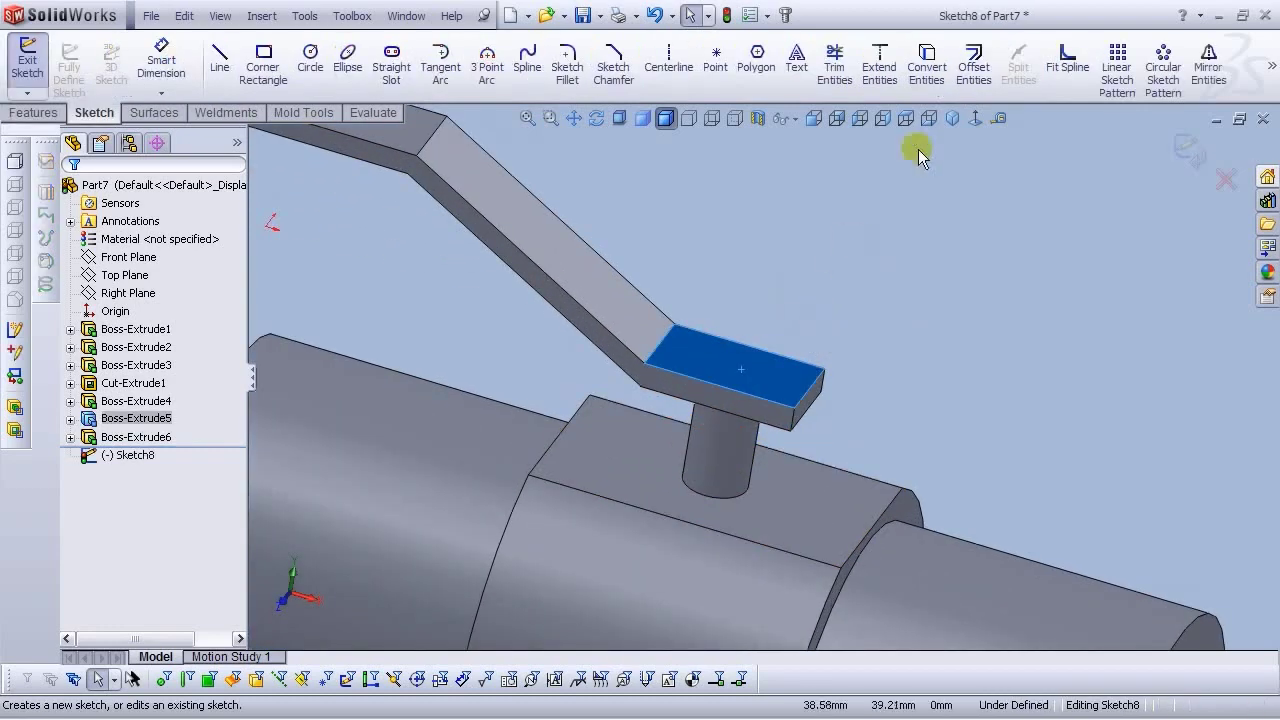
{"action": "left_click", "coordinate": [976, 119]}
{"action": "scroll", "coordinate": [834, 358], "scroll_direction": "down", "scroll_amount": 3}
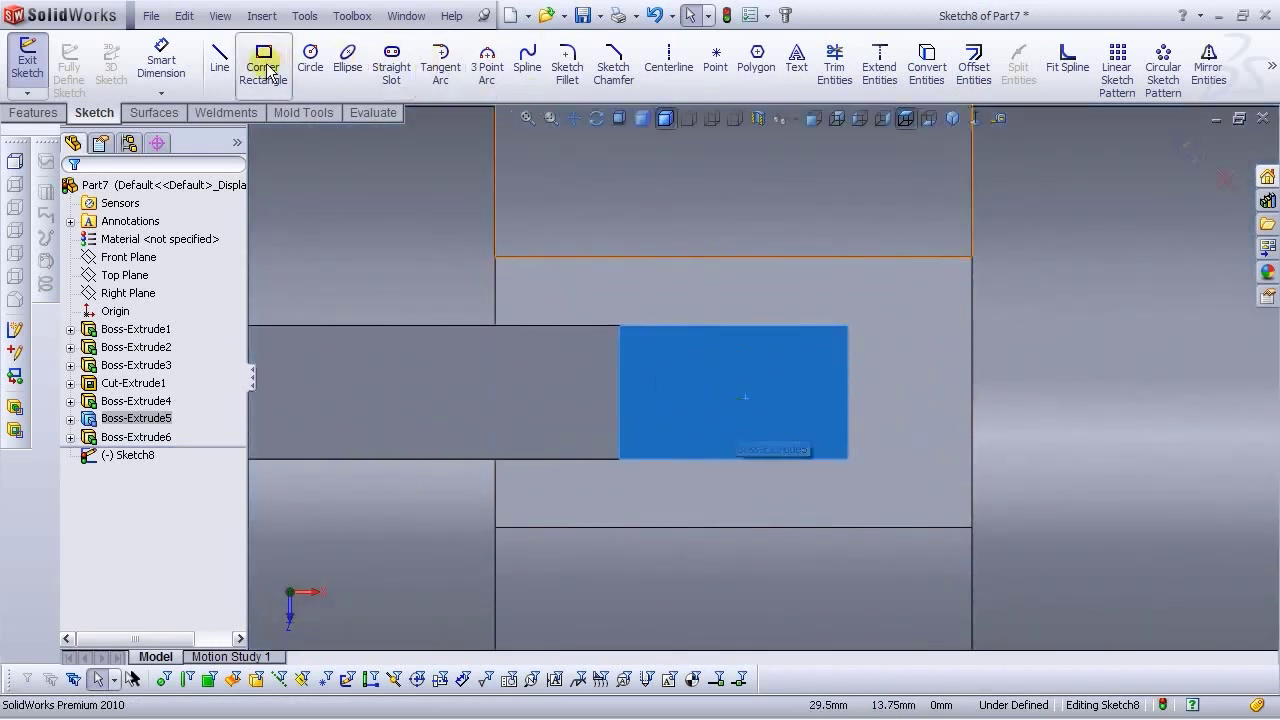
Switch to wireframe display and sketch a circle about 7 mm in diameter, concentric with the pin and reaching the plate's long edges
{"action": "left_click", "coordinate": [309, 70]}
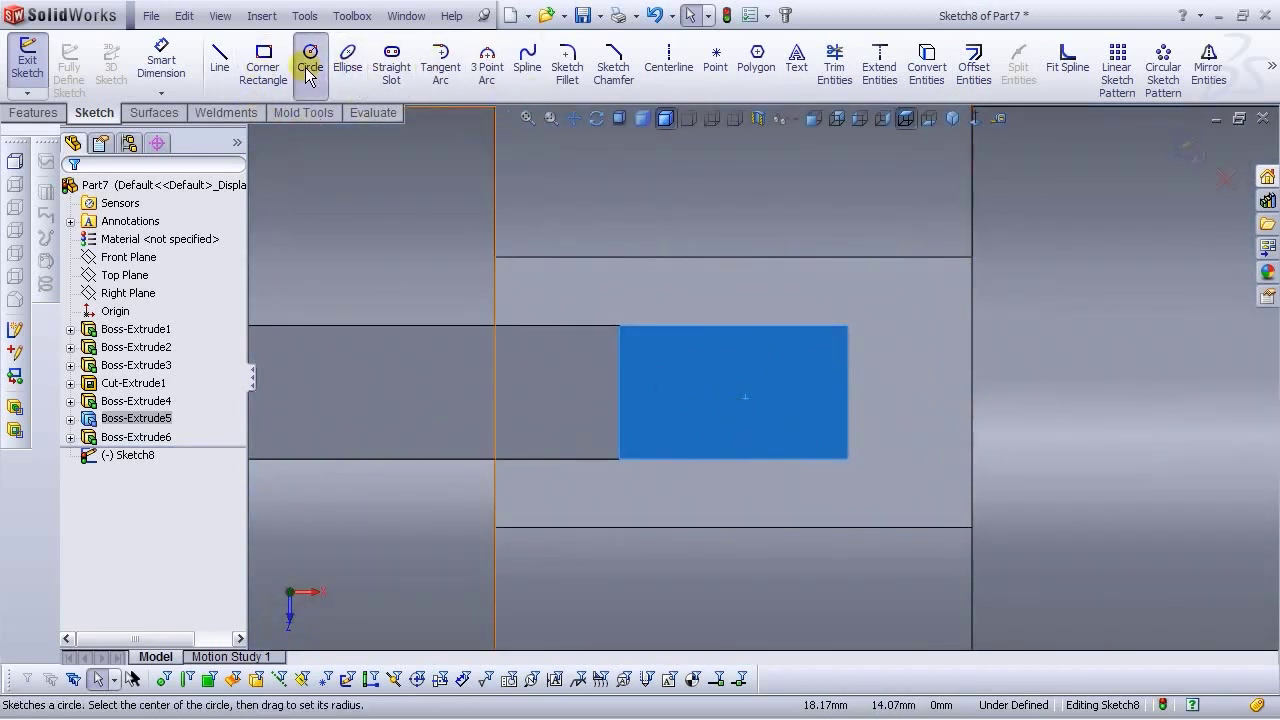
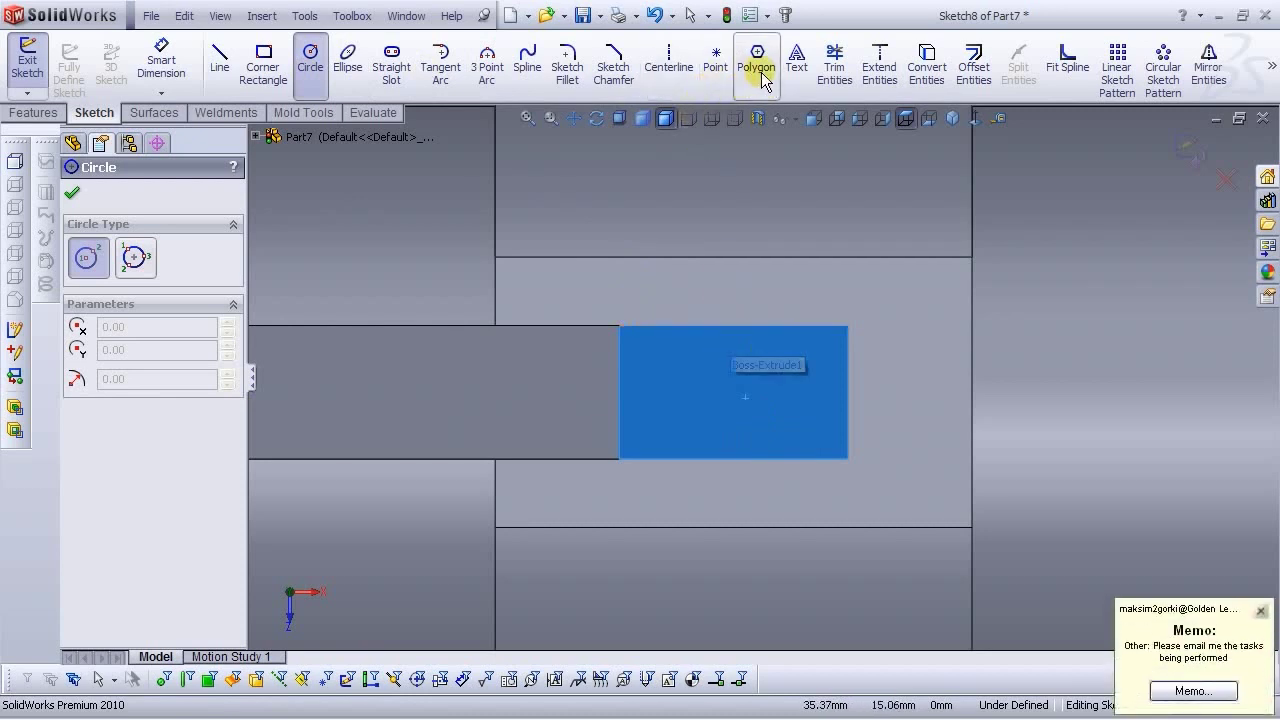
{"action": "left_click", "coordinate": [712, 120]}
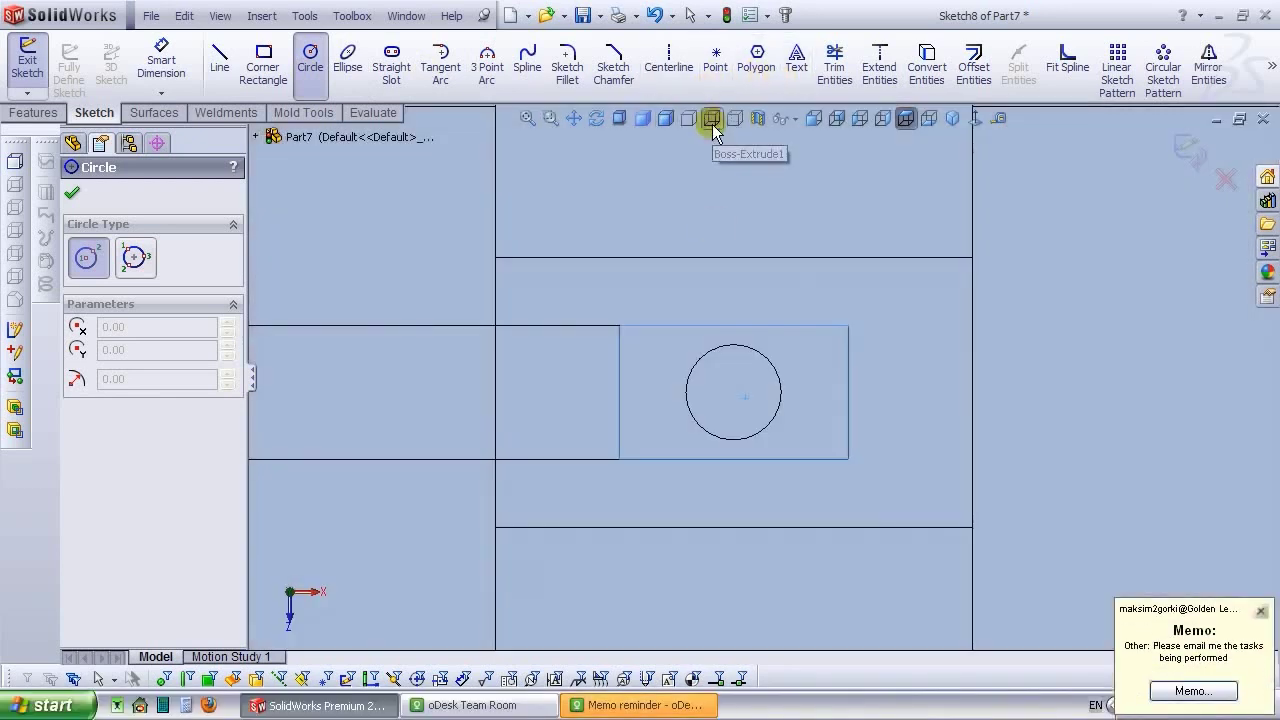
{"action": "left_click", "coordinate": [734, 392]}
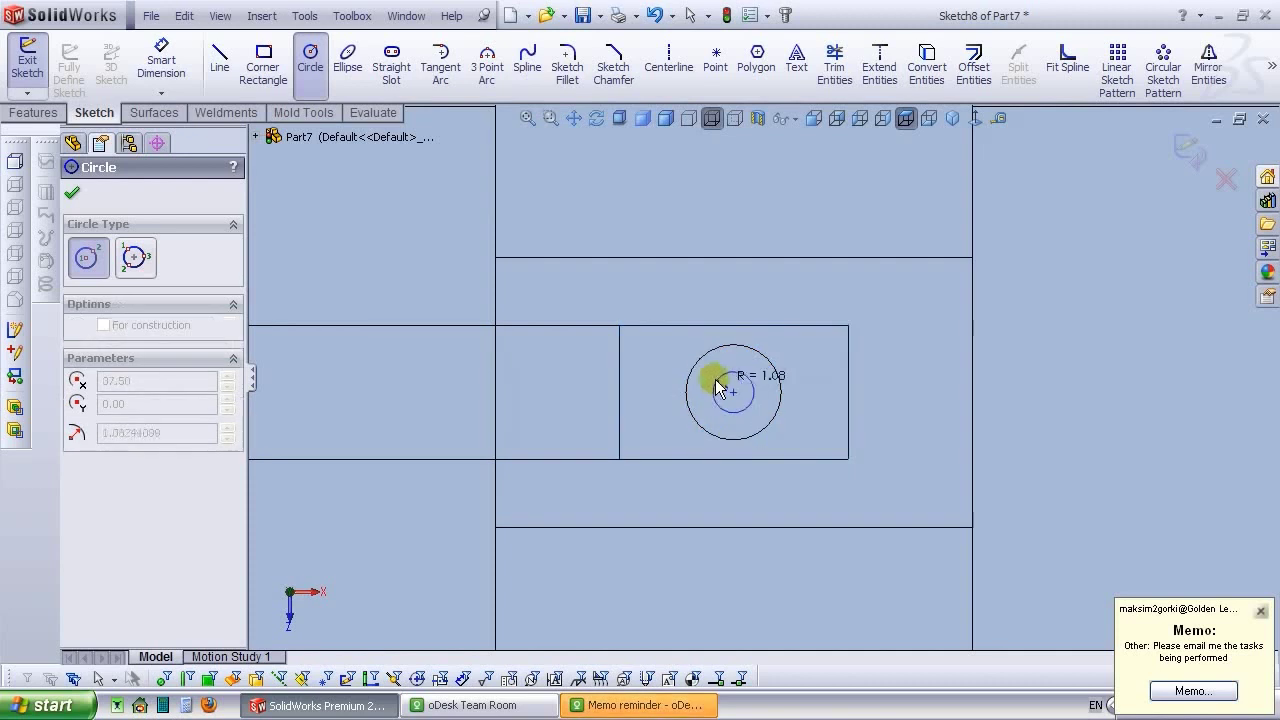
{"action": "left_click", "coordinate": [680, 333]}
{"action": "key", "text": "Escape"}
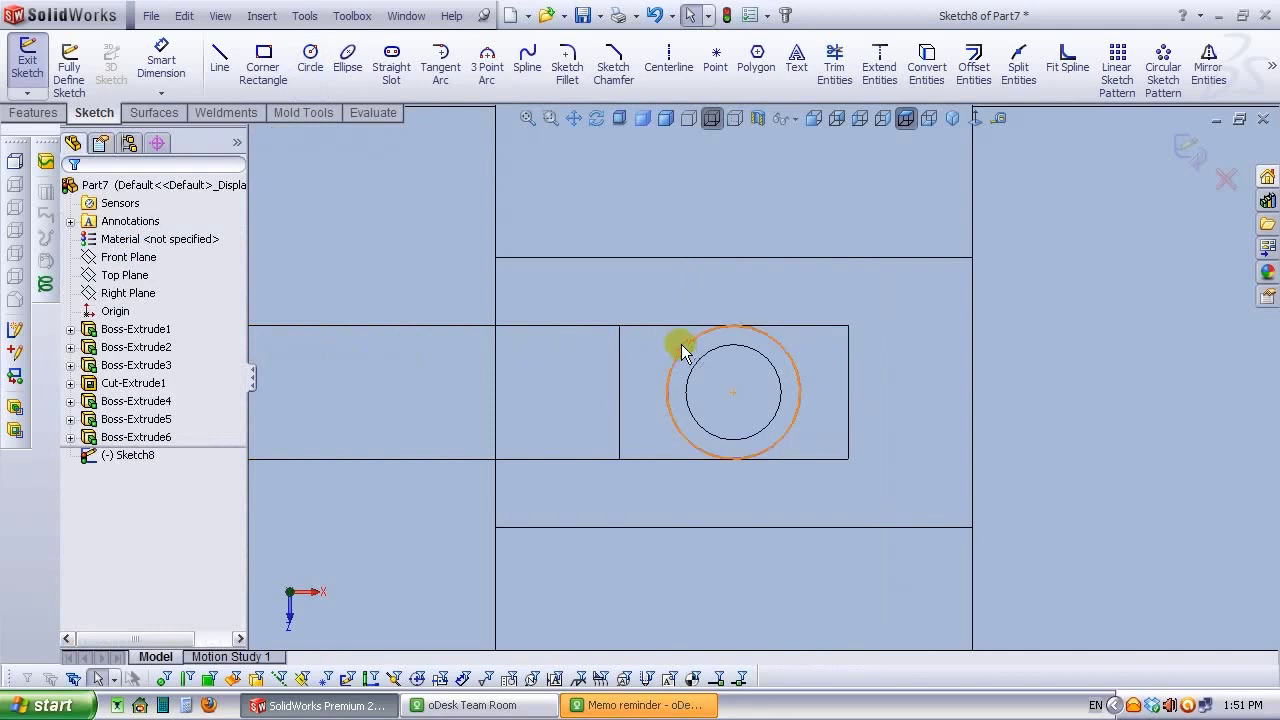
Dimension the circle's diameter at 7 mm
{"action": "left_click", "coordinate": [161, 55]}
{"action": "left_click", "coordinate": [697, 368]}
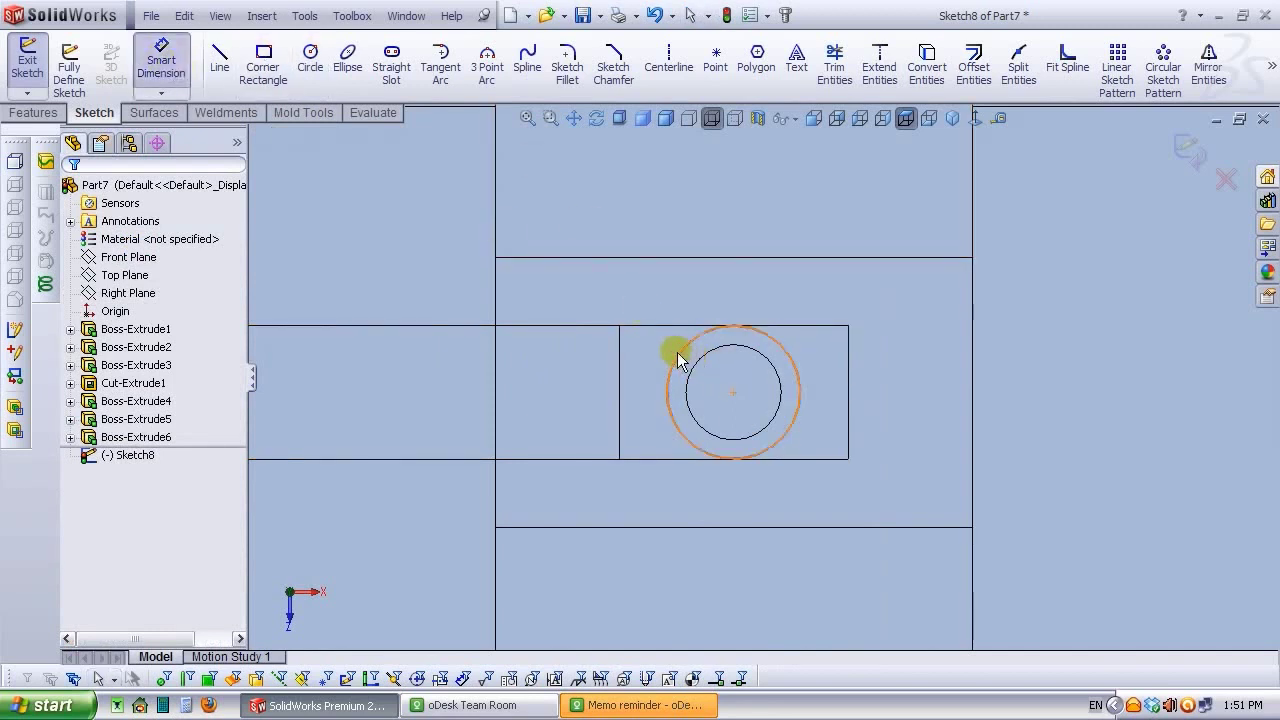
{"action": "left_click", "coordinate": [660, 297]}
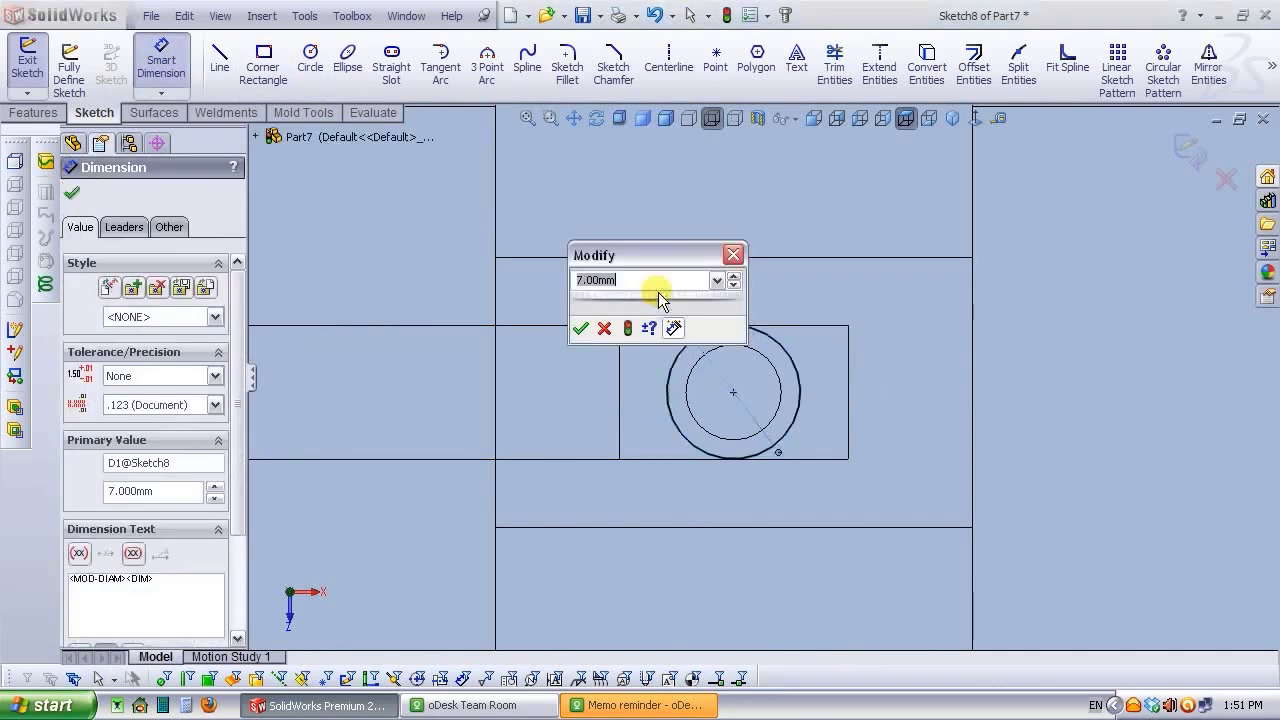
{"action": "key", "text": "Return"}
{"action": "key", "text": "Escape"}
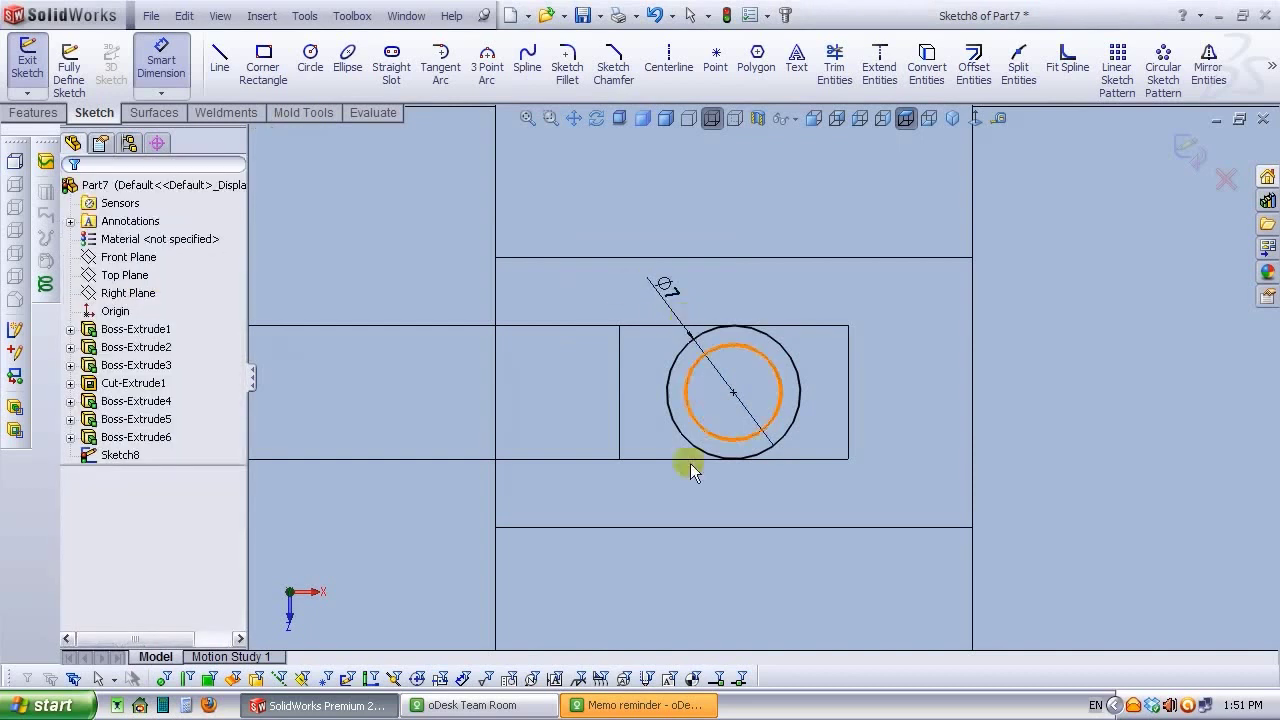
Close the memo reminder window
{"action": "right_click", "coordinate": [652, 705]}
{"action": "left_click", "coordinate": [713, 650]}
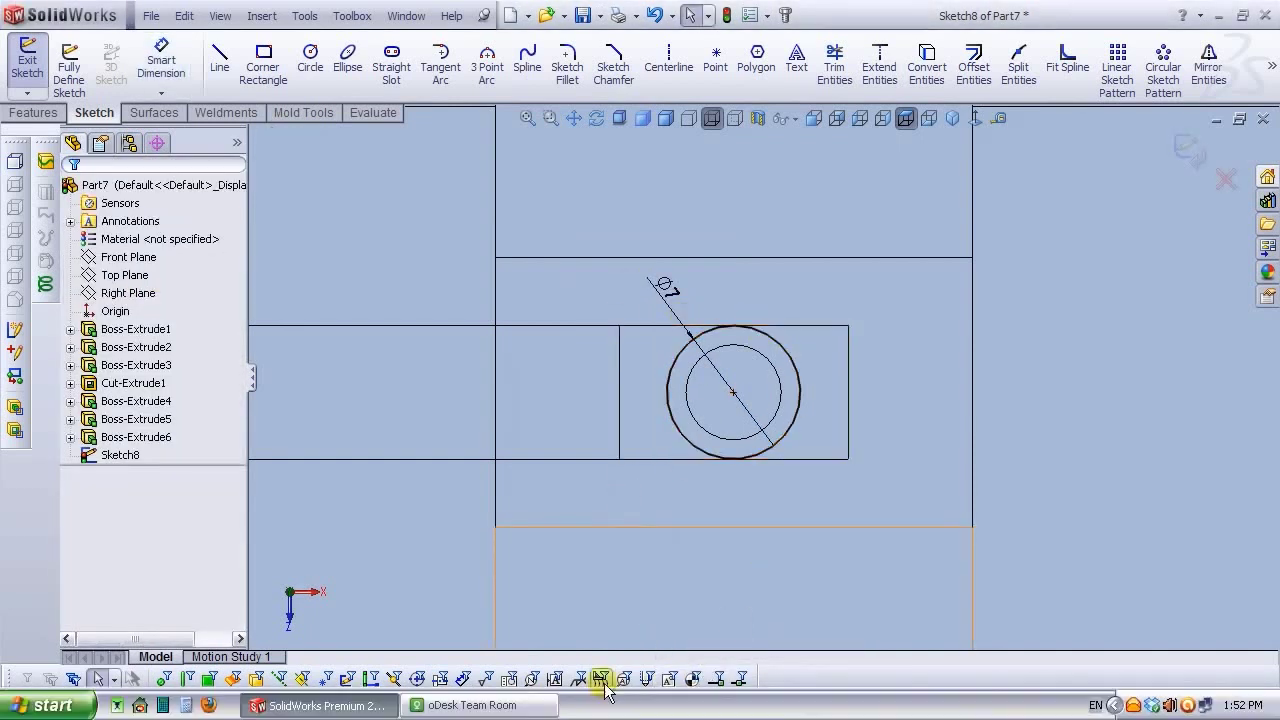
Switch back to shaded display with edges and extrude the 7 mm circle 1 mm upward from the plate
{"action": "key", "text": "z"}
{"action": "scroll", "coordinate": [908, 458], "scroll_direction": "up", "scroll_amount": 2}
{"action": "scroll", "coordinate": [888, 366], "scroll_direction": "down", "scroll_amount": 4}
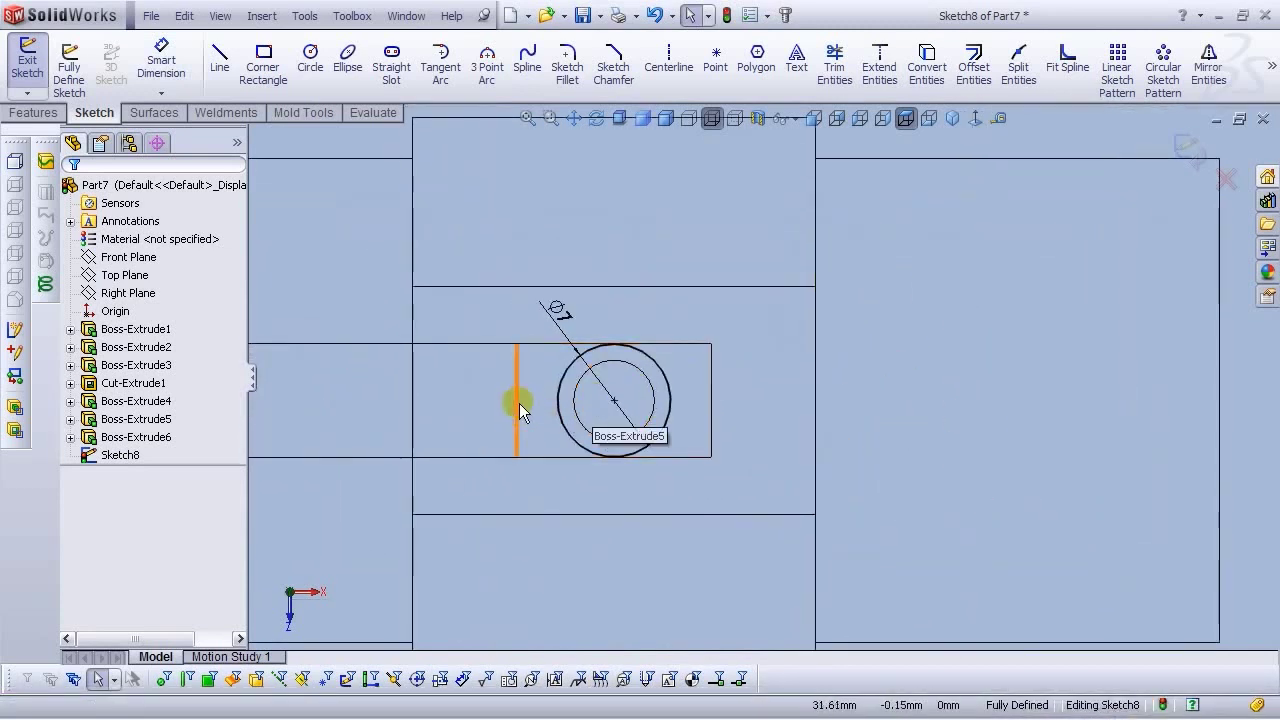
{"action": "left_click", "coordinate": [38, 114]}
{"action": "left_click", "coordinate": [169, 67]}
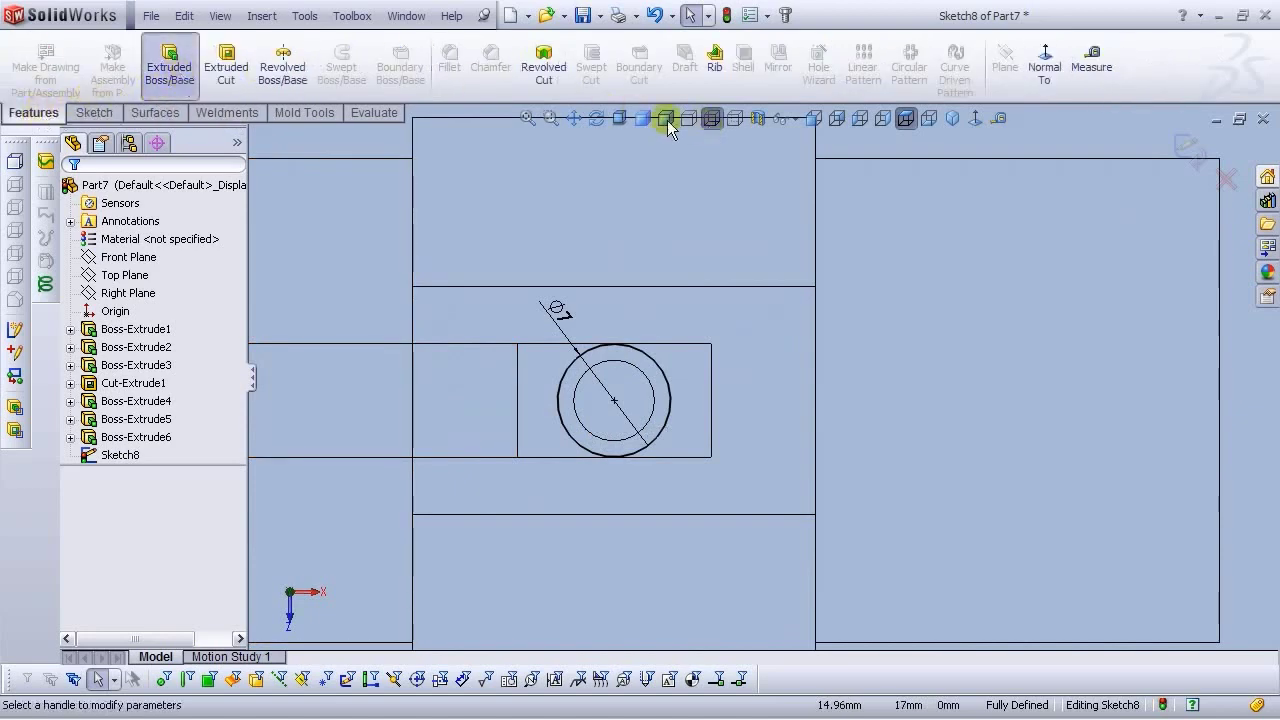
{"action": "left_click", "coordinate": [667, 120]}
{"action": "middle_click_drag", "start_coordinate": [721, 275], "coordinate": [627, 162]}
{"action": "double_click", "coordinate": [105, 382]}
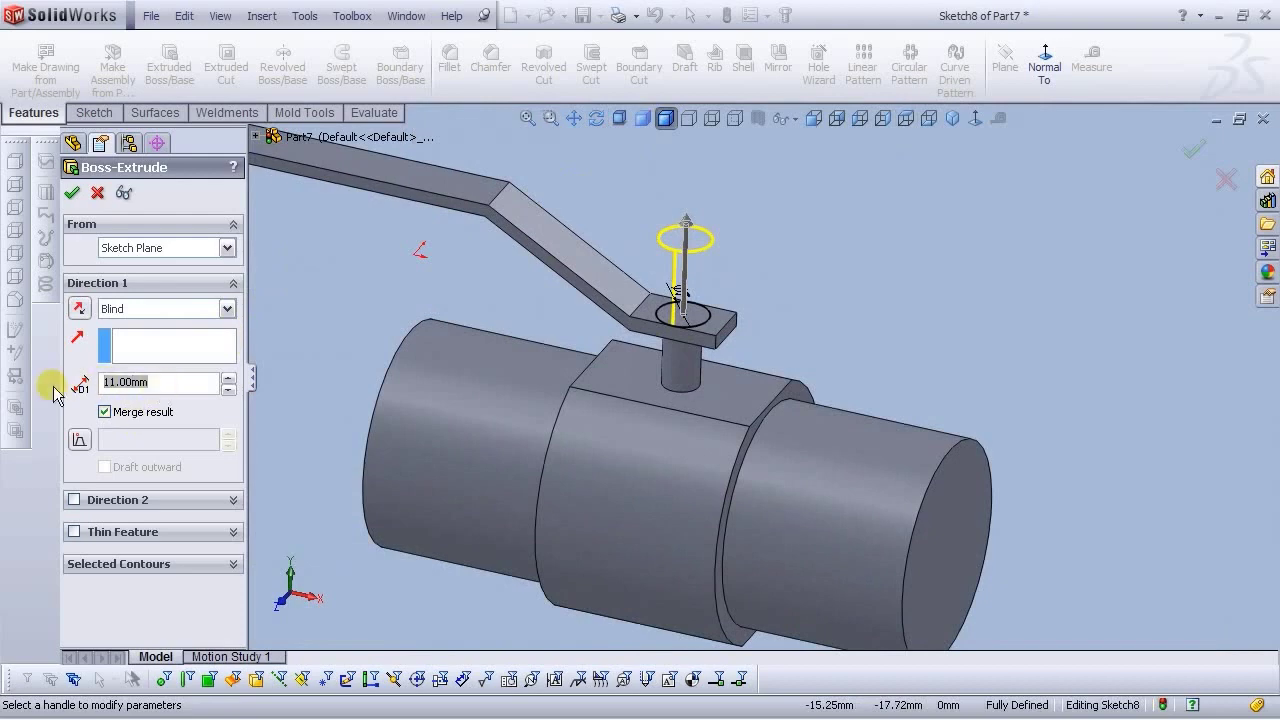
{"action": "type", "text": "1"}
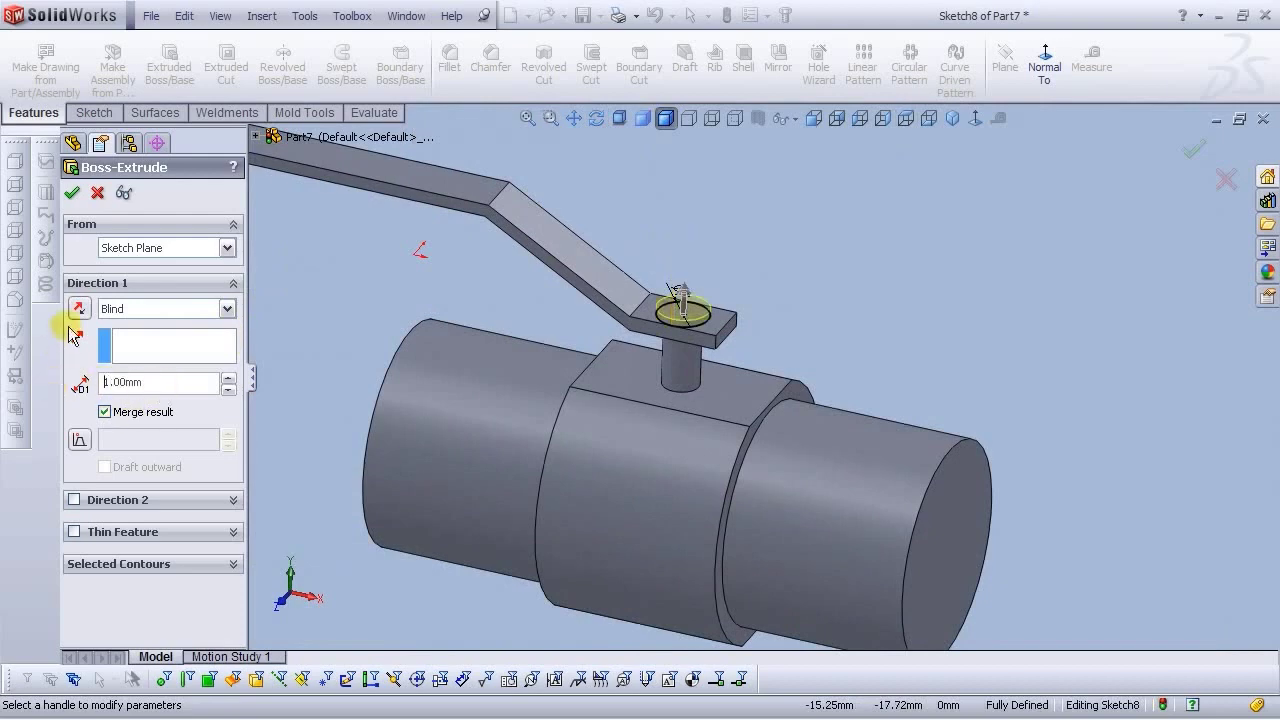
{"action": "left_click", "coordinate": [71, 192]}
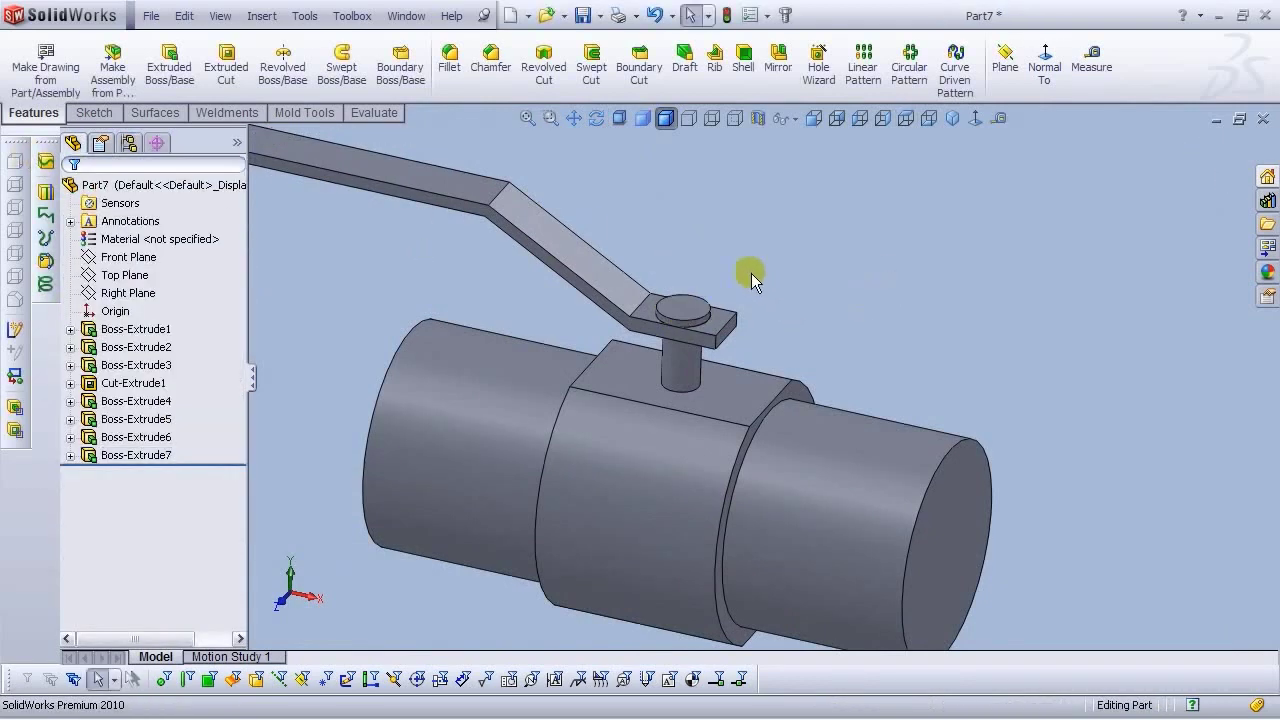
Start a sketch on the round boss's top face and view it face-on
{"action": "scroll", "coordinate": [776, 293], "scroll_direction": "down", "scroll_amount": 3}
{"action": "left_click", "coordinate": [640, 357]}
{"action": "left_click", "coordinate": [718, 295]}
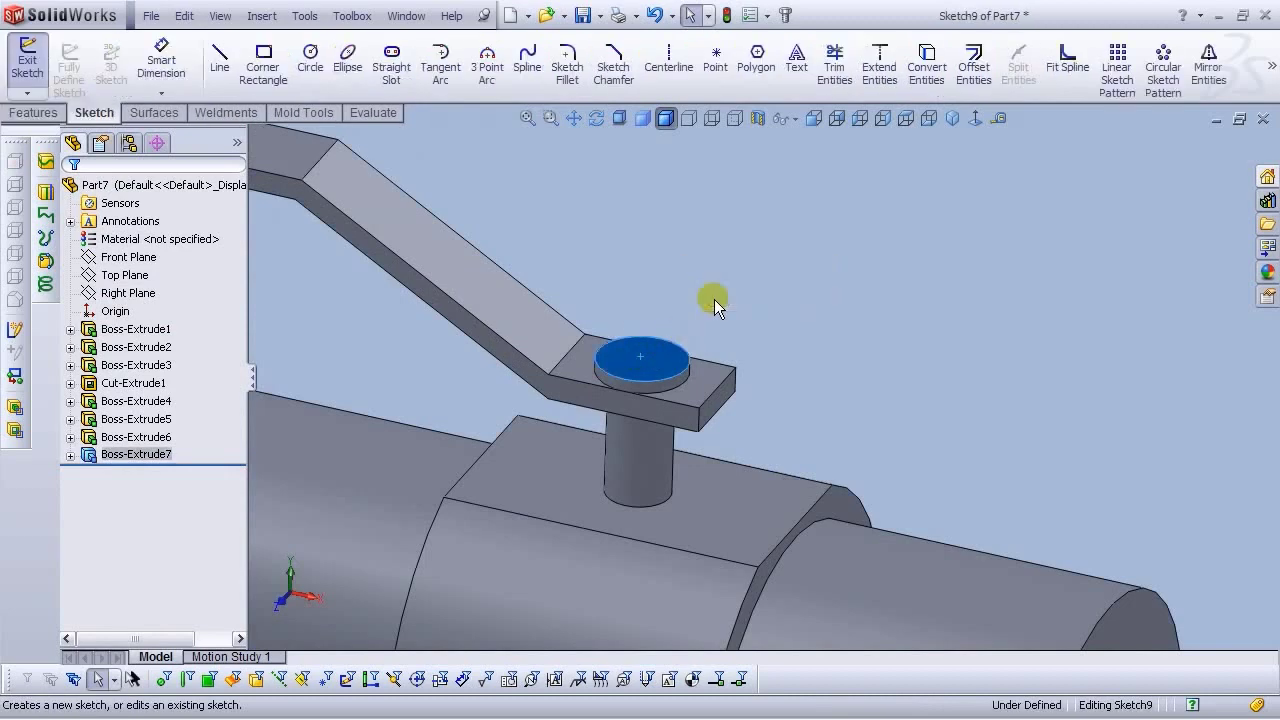
{"action": "left_click", "coordinate": [975, 118]}
Sketch a hexagon about 4.1 mm across flats, centred on the round boss
{"action": "left_click", "coordinate": [757, 62]}
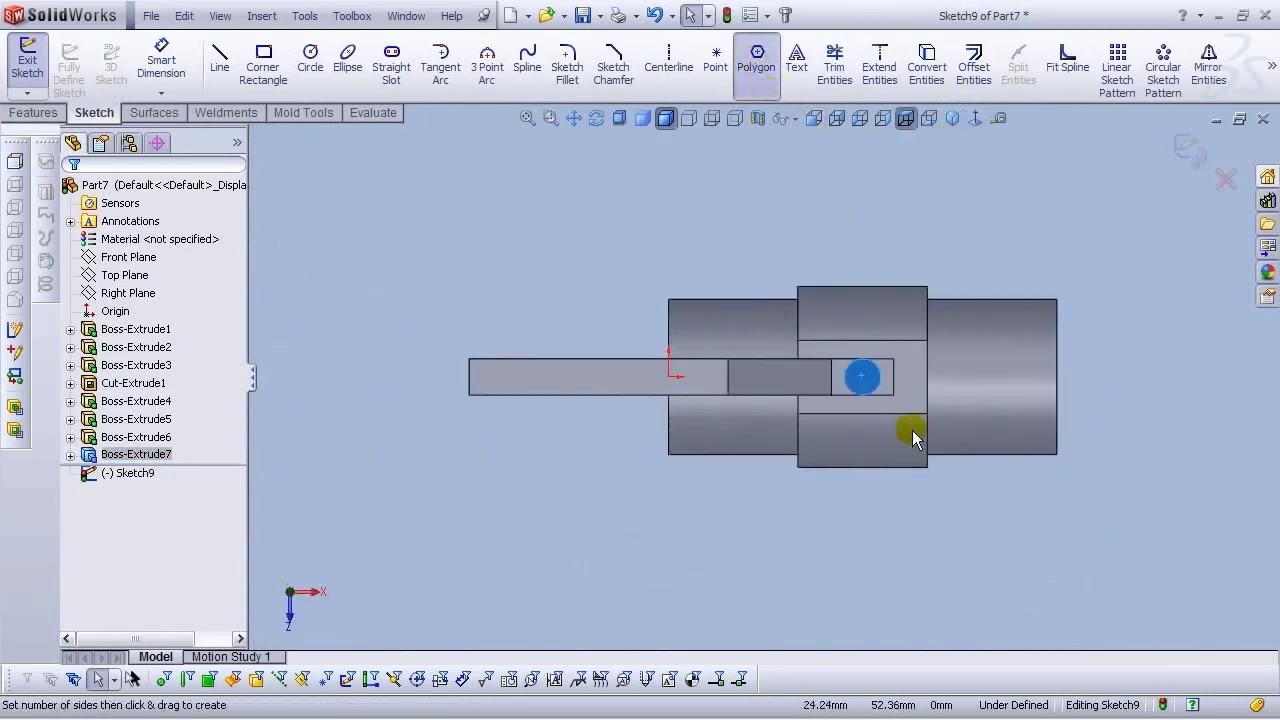
{"action": "scroll", "coordinate": [889, 381], "scroll_direction": "down", "scroll_amount": 8}
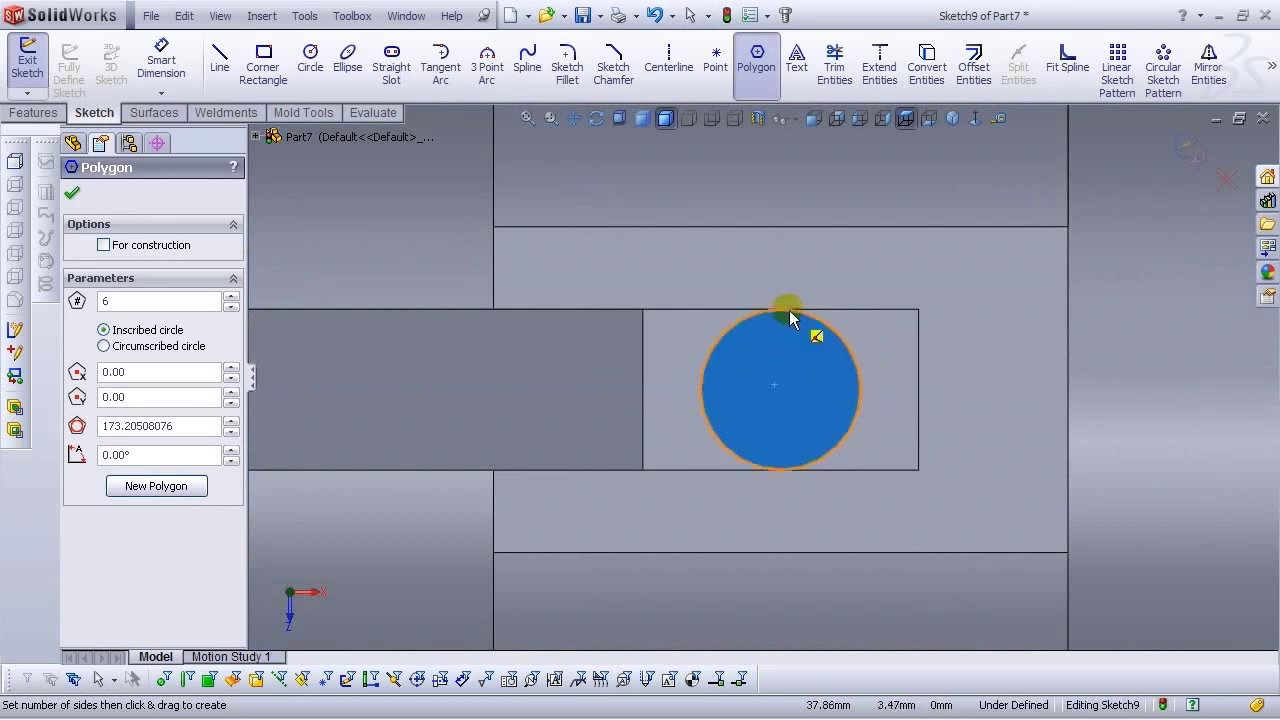
{"action": "left_click_drag", "start_coordinate": [780, 389], "coordinate": [735, 370]}
{"action": "right_click", "coordinate": [735, 370]}
{"action": "left_click", "coordinate": [757, 332]}
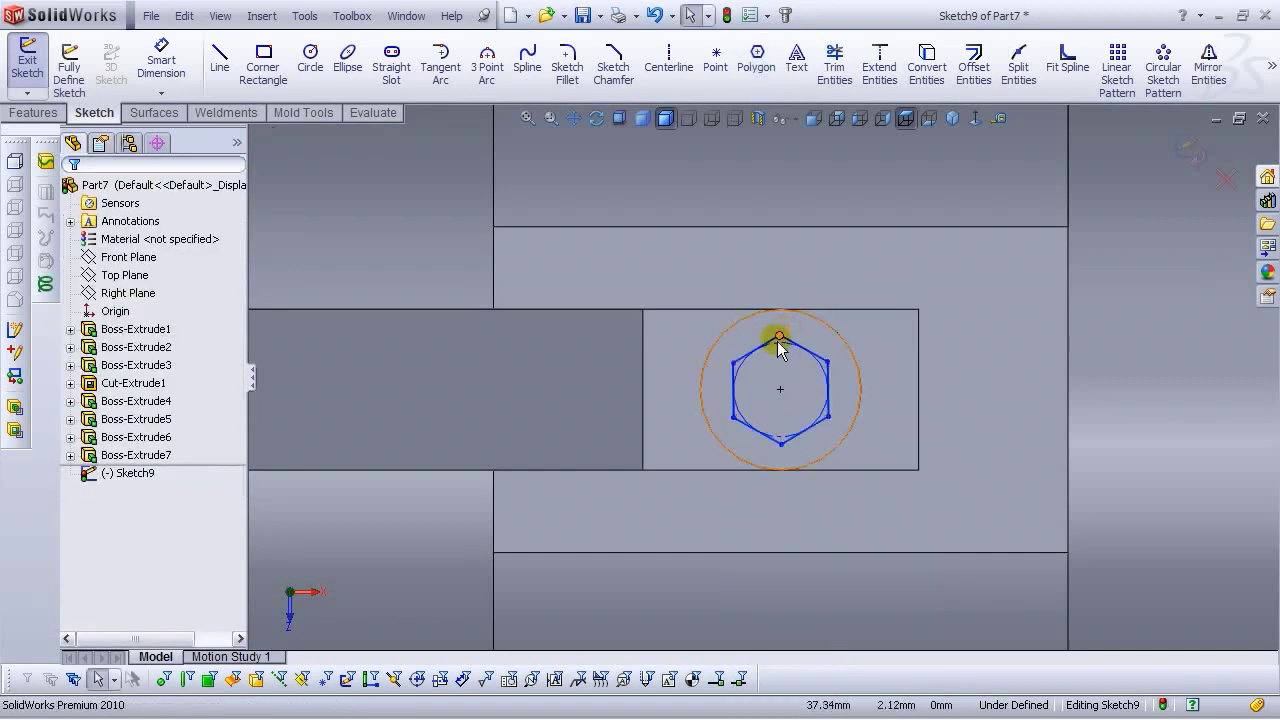
Add a vertical relation between the hexagon's centre and its two opposite vertices
{"action": "left_click", "coordinate": [779, 336]}
{"action": "left_click", "coordinate": [780, 389]}
{"action": "left_click", "coordinate": [781, 443], "text": "ctrl"}
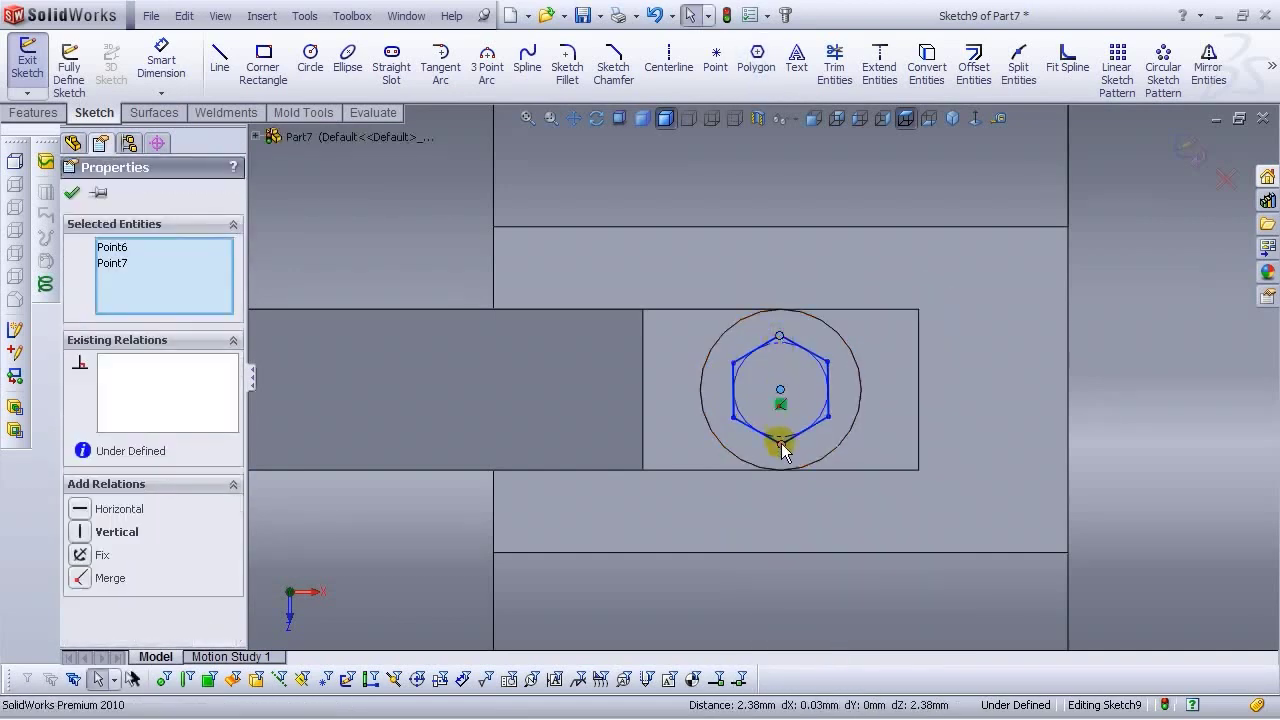
{"action": "left_click", "coordinate": [779, 336], "text": "ctrl"}
{"action": "left_click", "coordinate": [850, 358]}
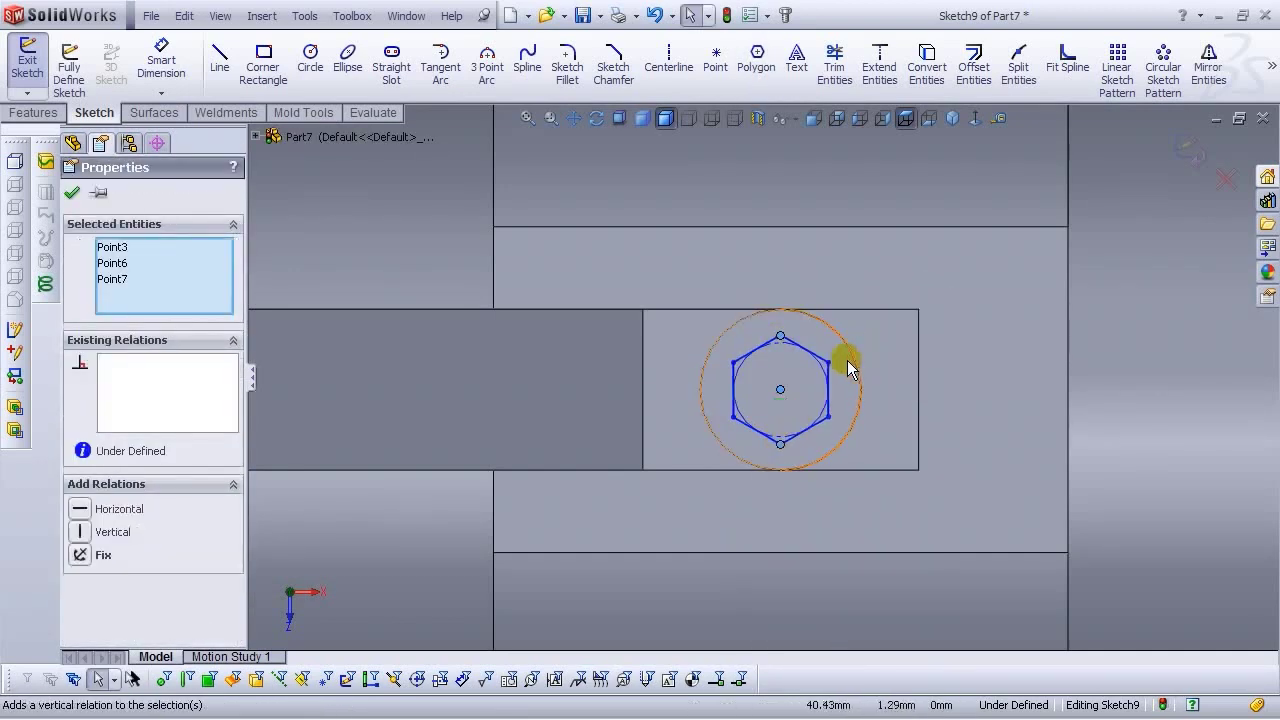
{"action": "left_click", "coordinate": [381, 251]}
Dimension the distance between the hexagon's two vertical sides at 4 mm
{"action": "left_click", "coordinate": [161, 62]}
{"action": "left_click", "coordinate": [734, 395]}
{"action": "left_click", "coordinate": [826, 405]}
{"action": "left_click", "coordinate": [812, 488]}
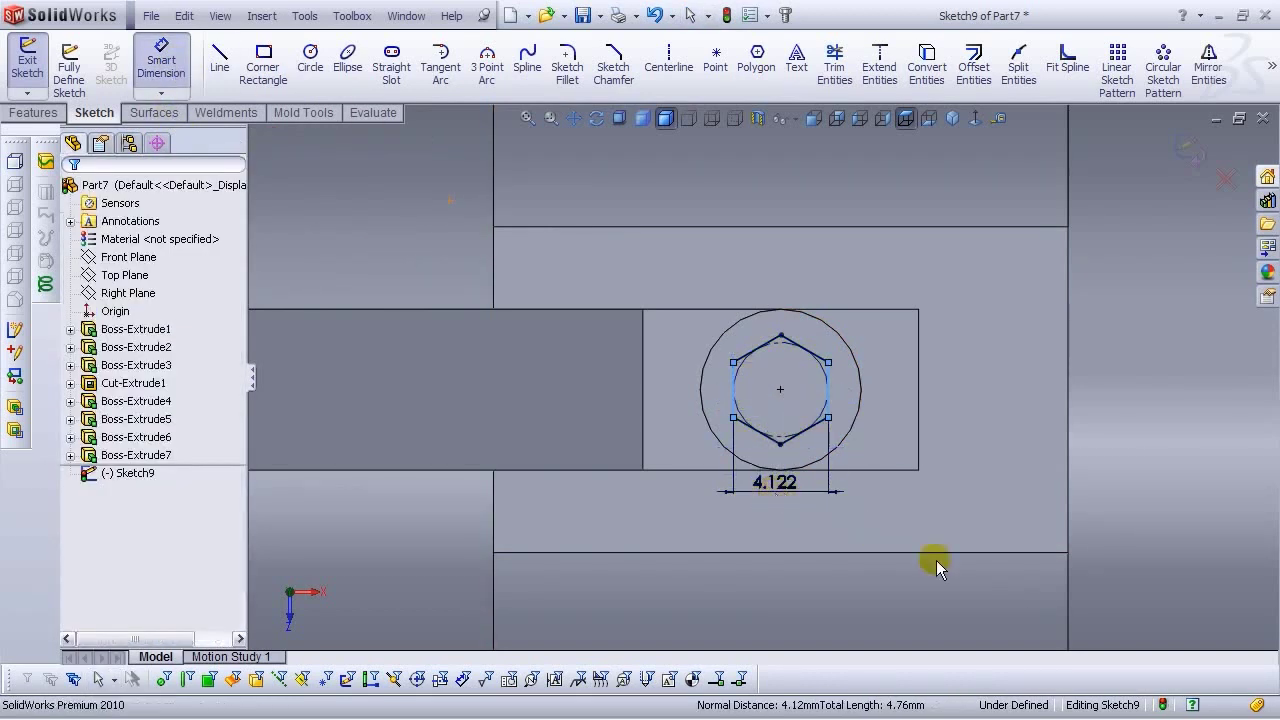
{"action": "type", "text": "4"}
{"action": "key", "text": "Return"}
{"action": "key", "text": "Escape"}
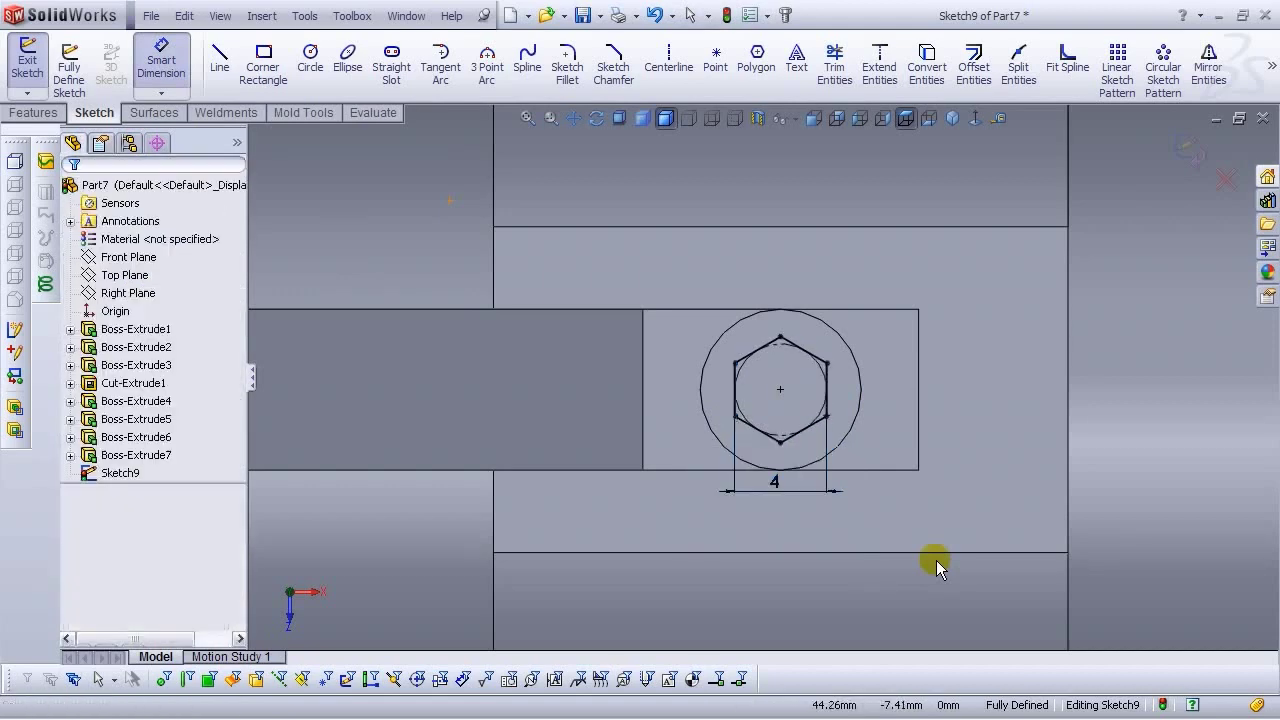
Extrude the hexagon 1 mm upward from the round boss
{"action": "middle_click_drag", "start_coordinate": [775, 424], "coordinate": [780, 246]}
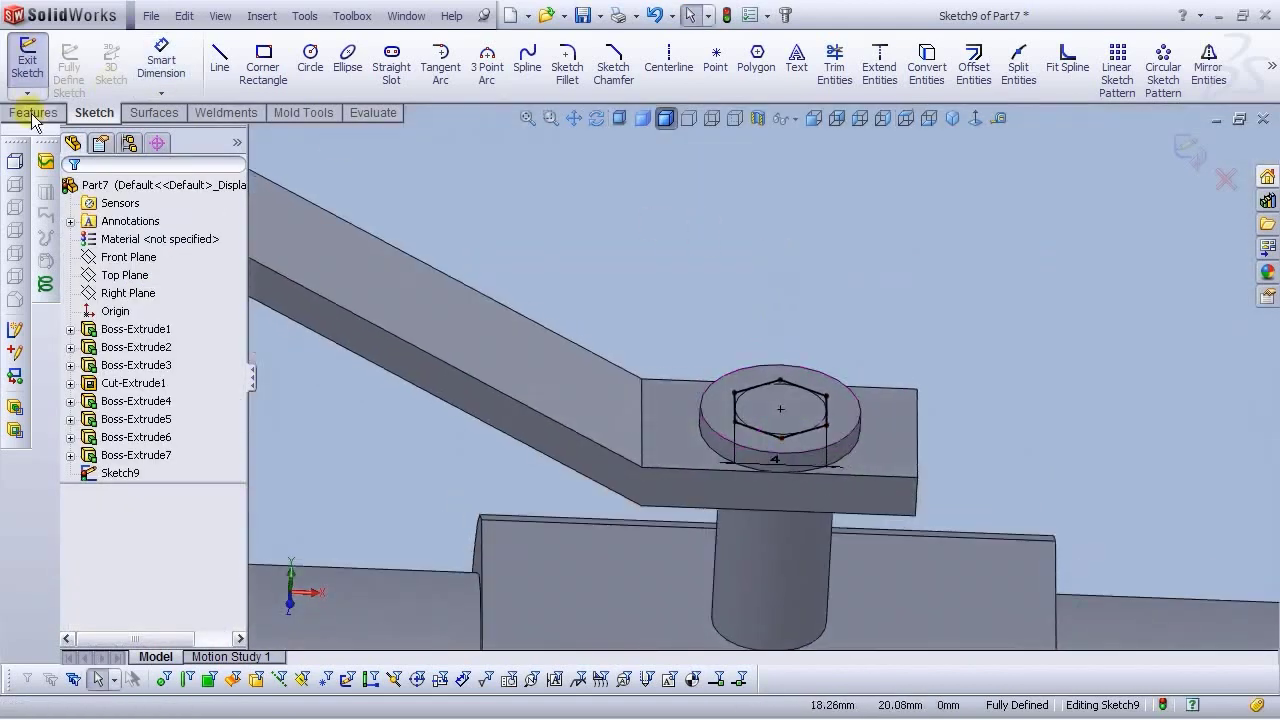
{"action": "left_click", "coordinate": [34, 114]}
{"action": "left_click", "coordinate": [170, 66]}
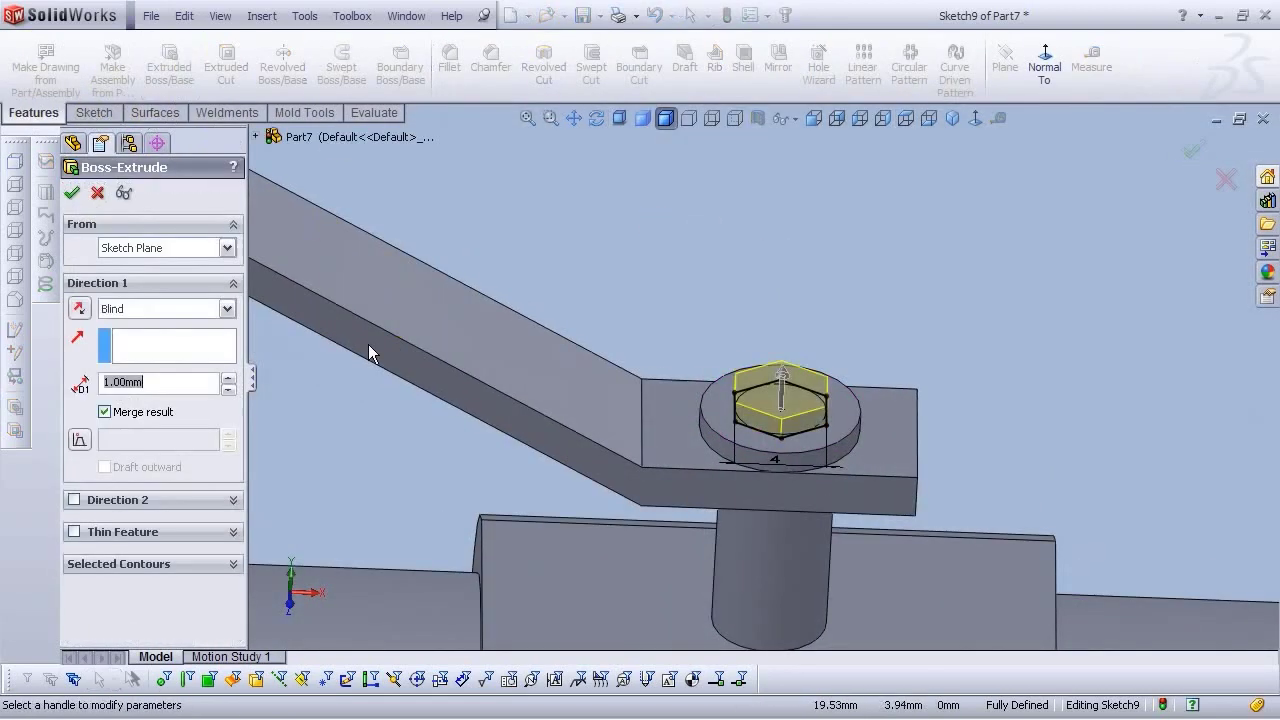
{"action": "left_click", "coordinate": [69, 193]}
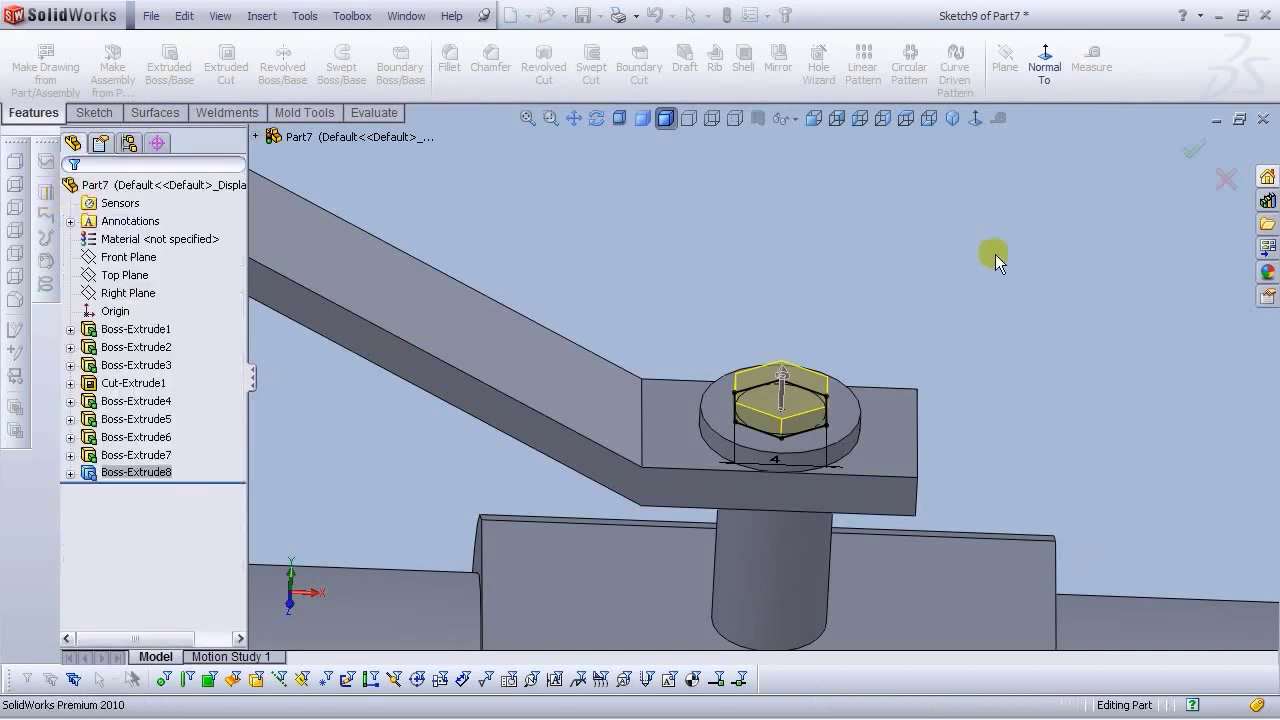
Start a sketch on the top face of the handle's outer arm and view it face-on
{"action": "scroll", "coordinate": [780, 364], "scroll_direction": "up", "scroll_amount": 3}
{"action": "scroll", "coordinate": [760, 360], "scroll_direction": "up", "scroll_amount": 2}
{"action": "middle_click_drag", "start_coordinate": [743, 356], "coordinate": [486, 413]}
{"action": "left_click", "coordinate": [513, 291]}
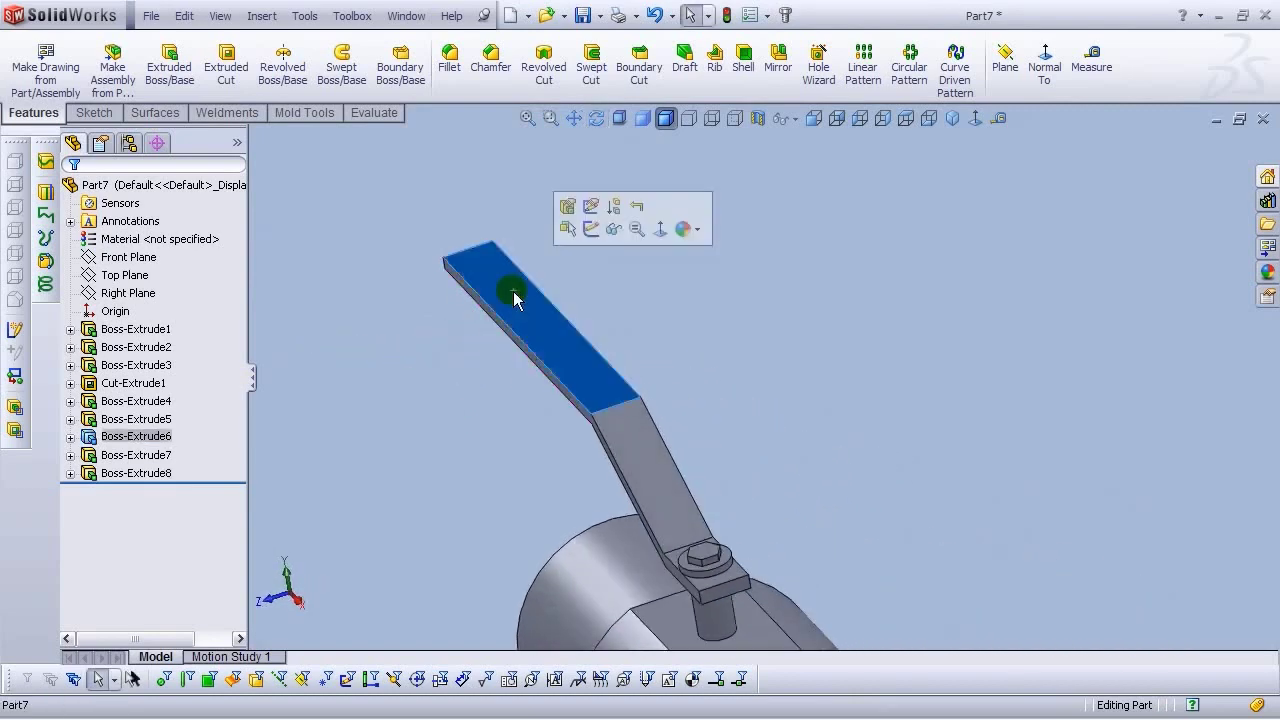
{"action": "left_click", "coordinate": [582, 241]}
{"action": "left_click", "coordinate": [980, 121]}
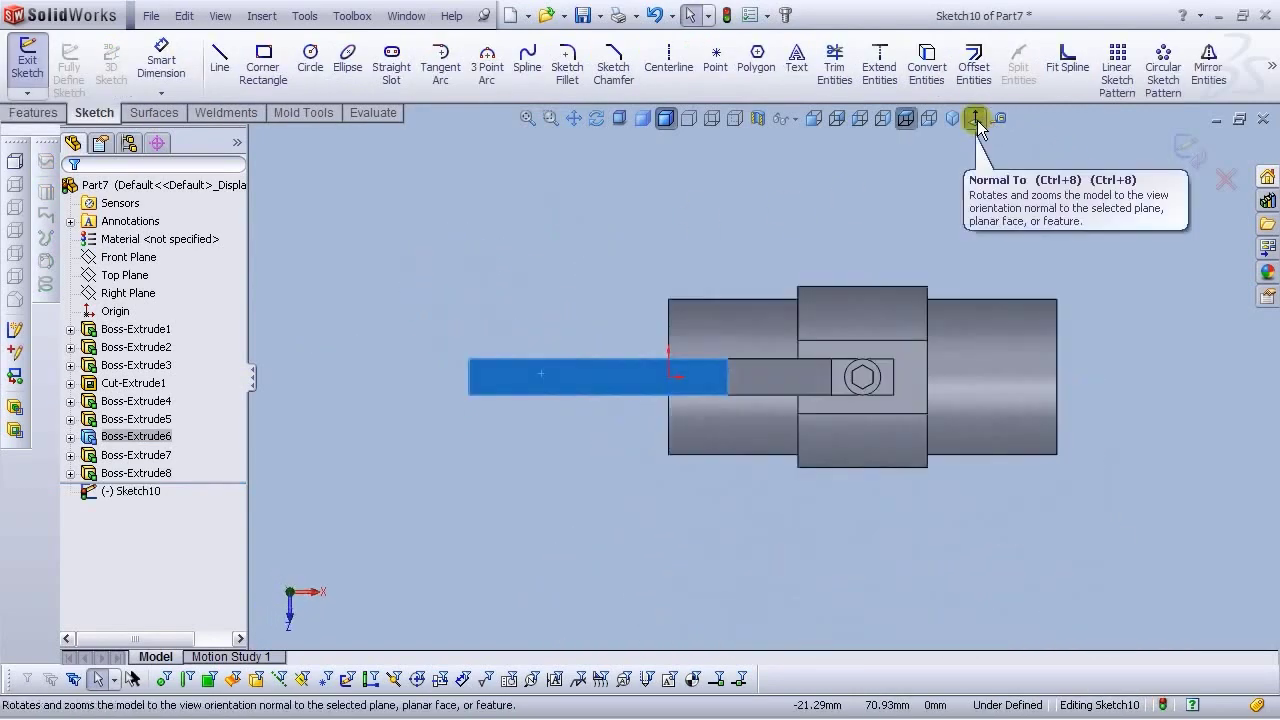
{"action": "scroll", "coordinate": [580, 355], "scroll_direction": "down", "scroll_amount": 3}
{"action": "scroll", "coordinate": [893, 355], "scroll_direction": "up", "scroll_amount": 2}
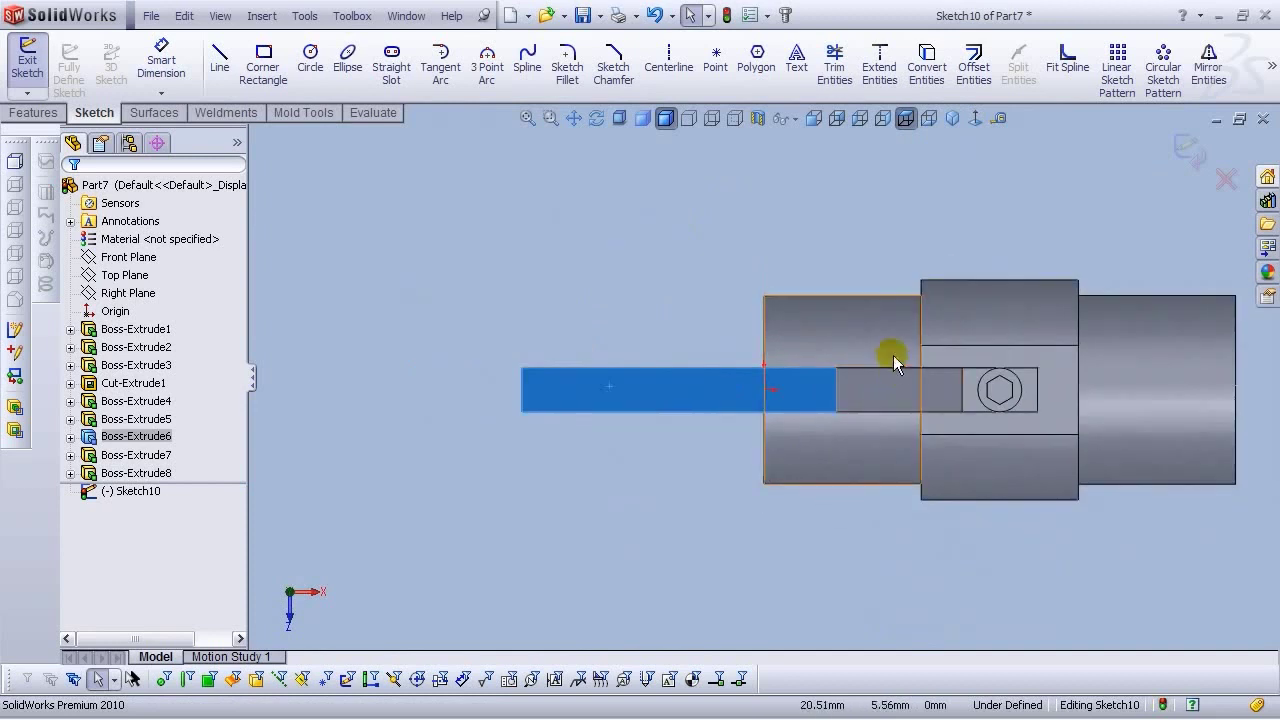
{"action": "scroll", "coordinate": [848, 375], "scroll_direction": "down", "scroll_amount": 2}
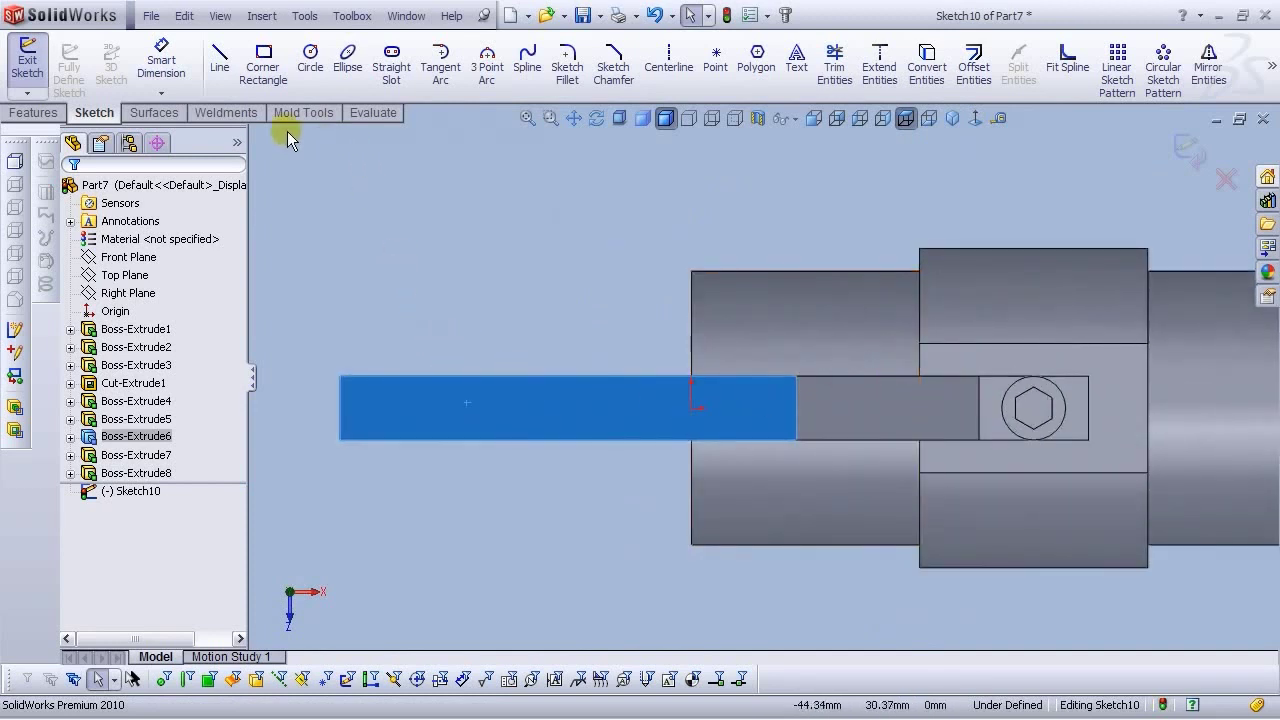
Sketch a rectangle about 13.5 mm wide around the handle's outer arm, starting at its free end and overhanging both long edges
{"action": "left_click", "coordinate": [263, 66]}
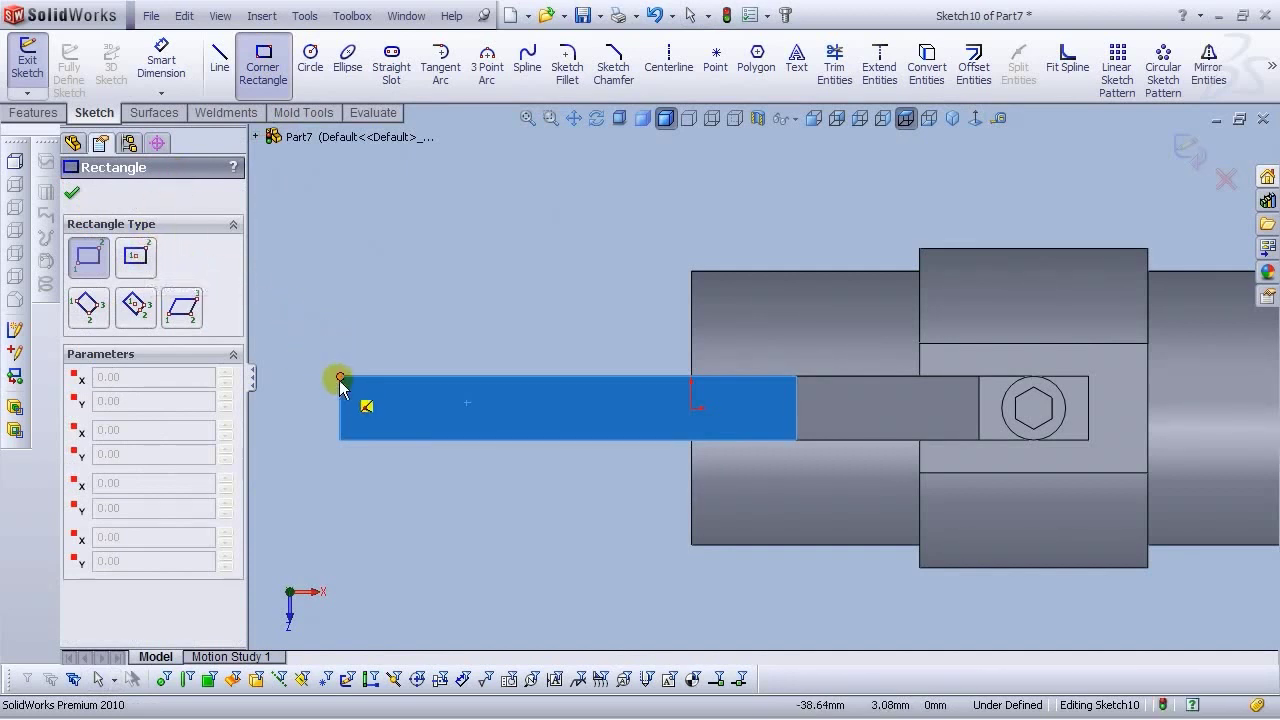
{"action": "left_click", "coordinate": [341, 342]}
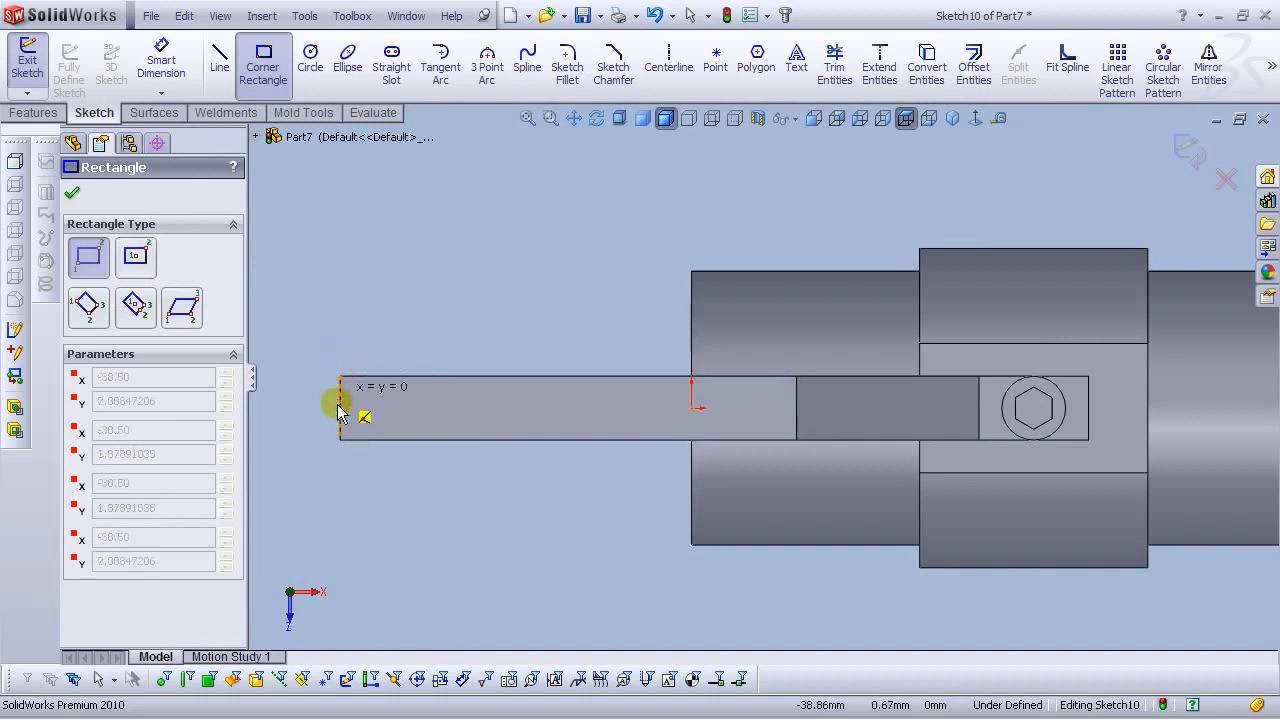
{"action": "left_click", "coordinate": [796, 463]}
{"action": "key", "text": "Escape"}
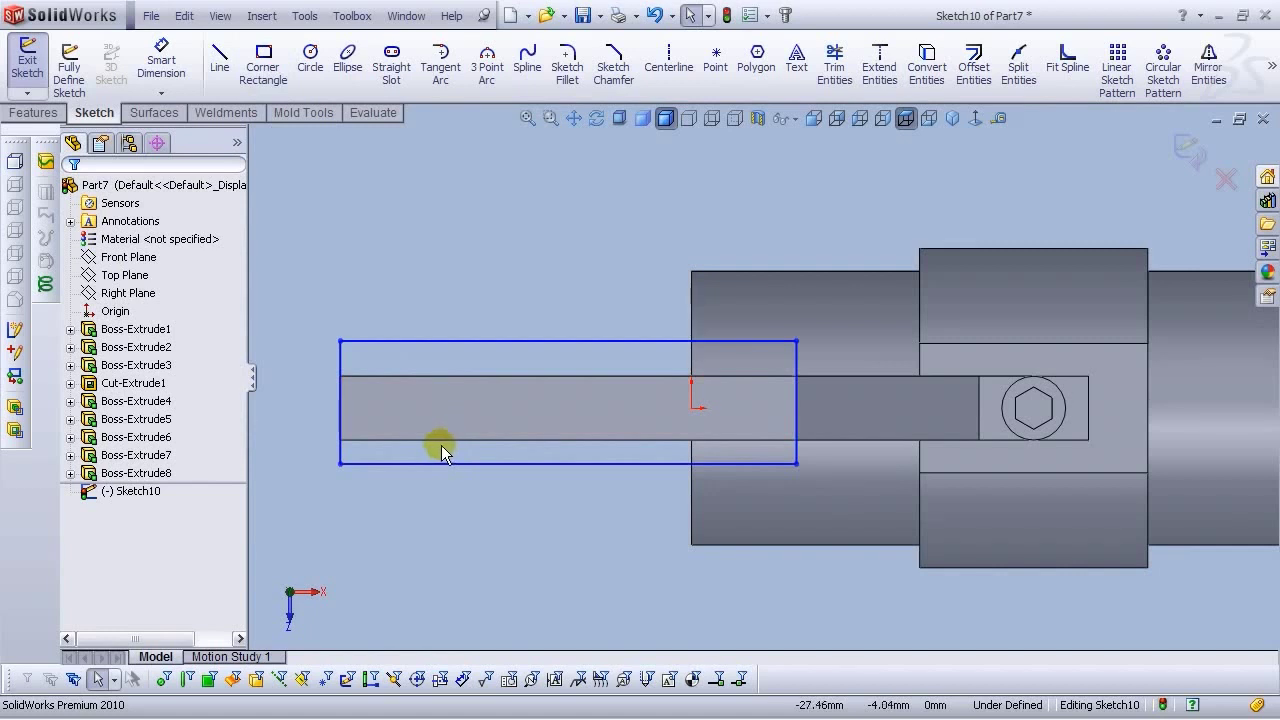
{"action": "left_click", "coordinate": [997, 118]}
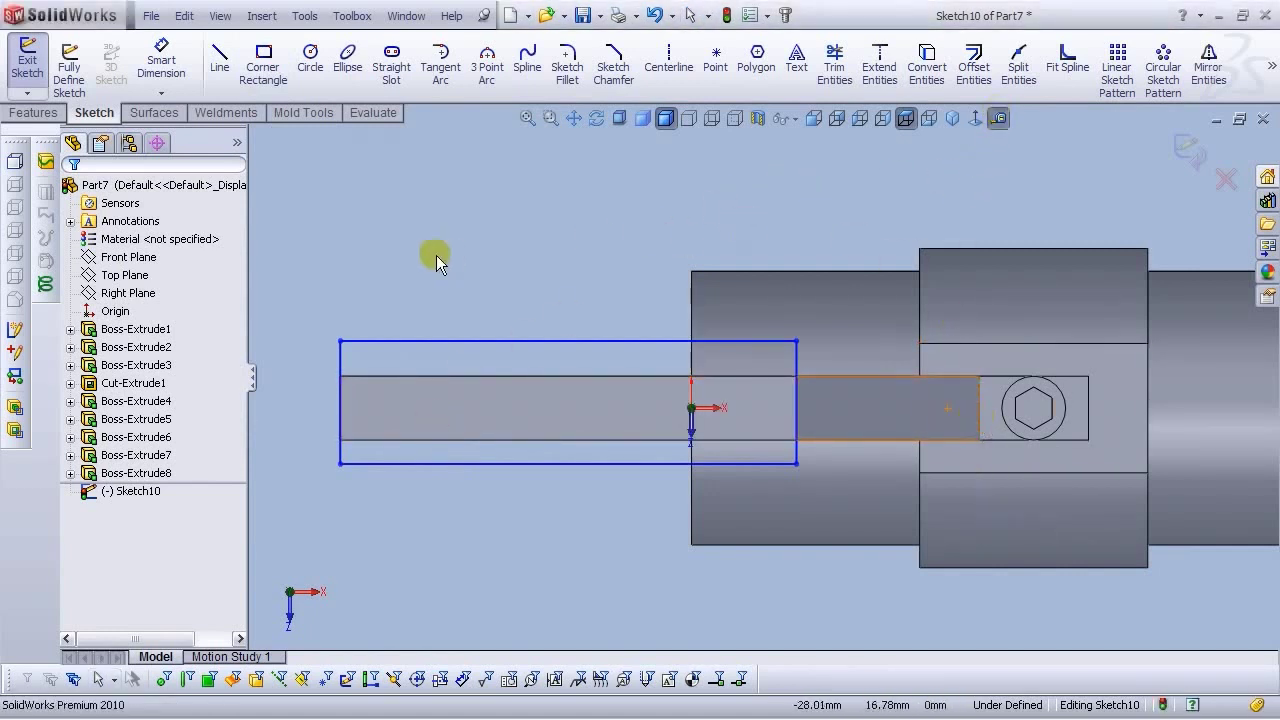
{"action": "key", "text": "Escape"}
Dimension the rectangle's short side at the handle's free end at 10 mm
{"action": "left_click", "coordinate": [161, 62]}
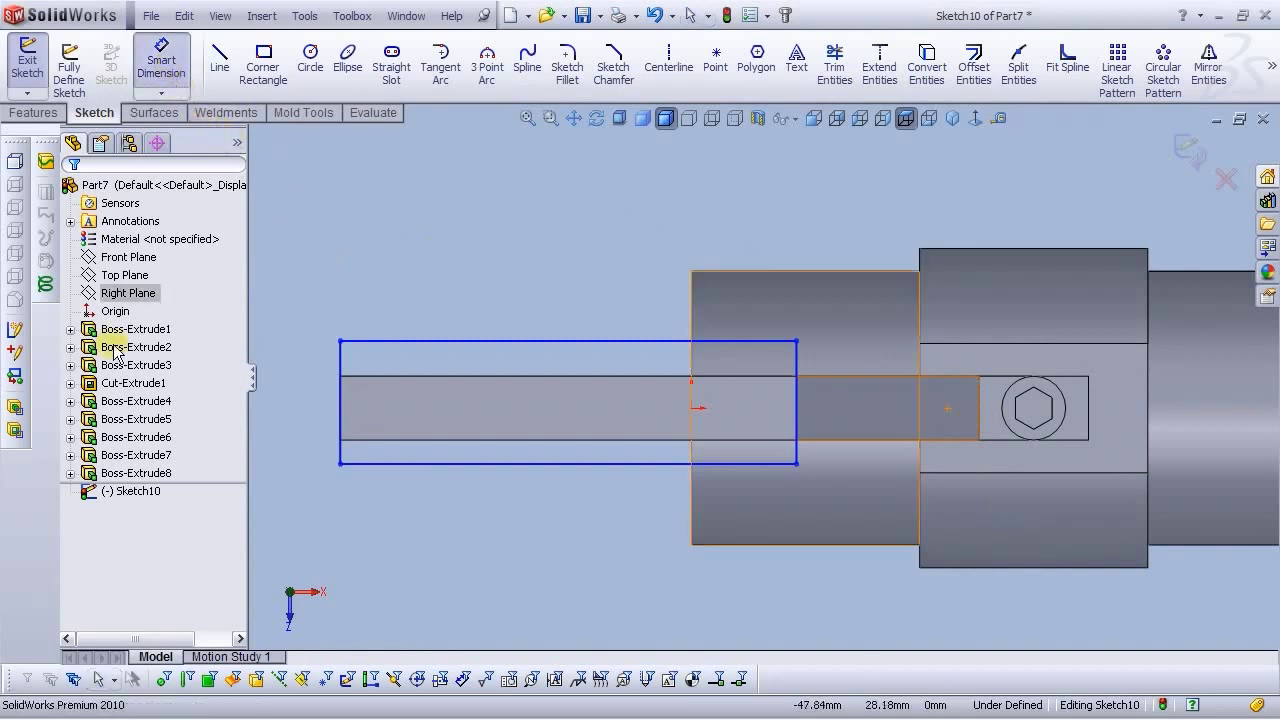
{"action": "scroll", "coordinate": [368, 398], "scroll_direction": "down", "scroll_amount": 1}
{"action": "left_click", "coordinate": [355, 384]}
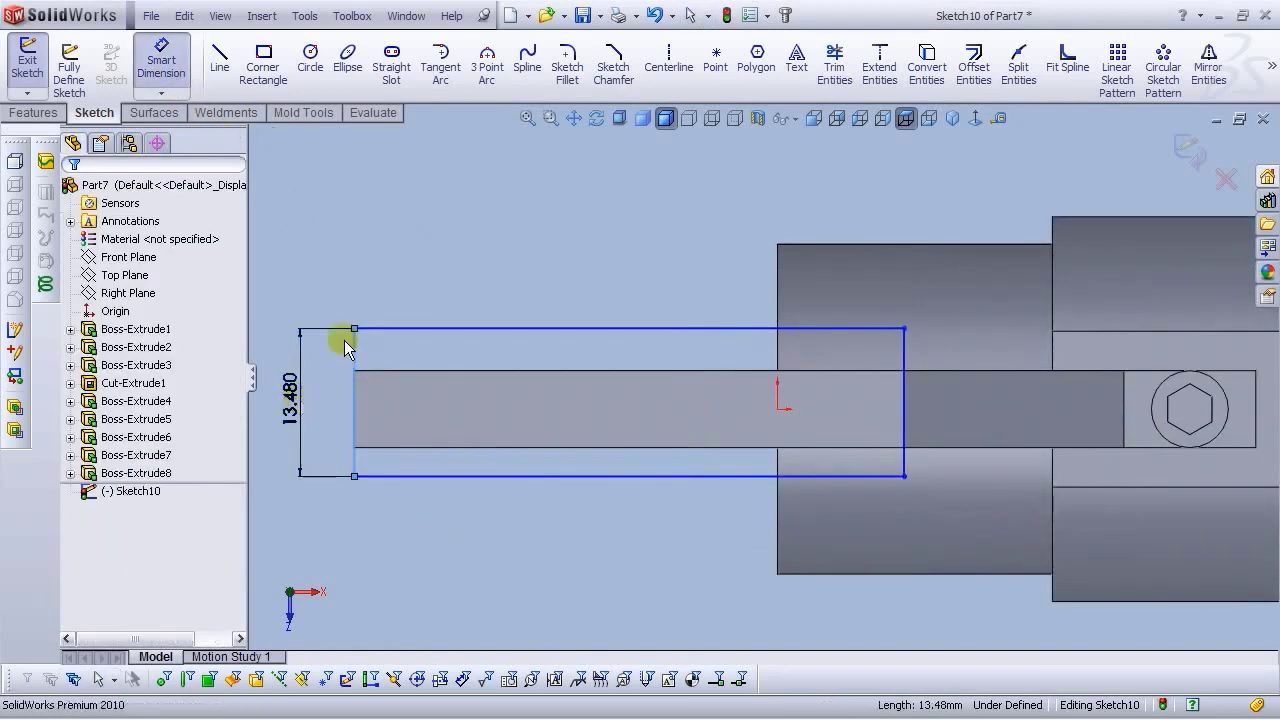
{"action": "left_click", "coordinate": [364, 276]}
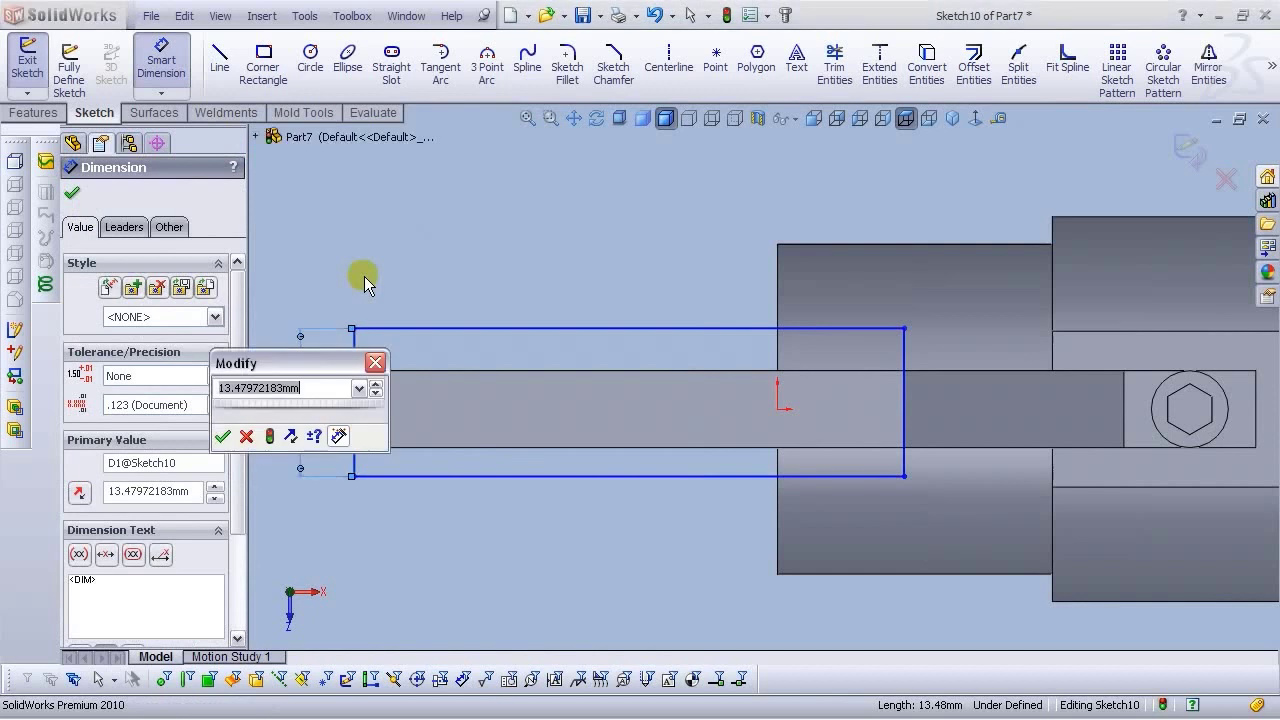
{"action": "type", "text": "10"}
{"action": "key", "text": "Return"}
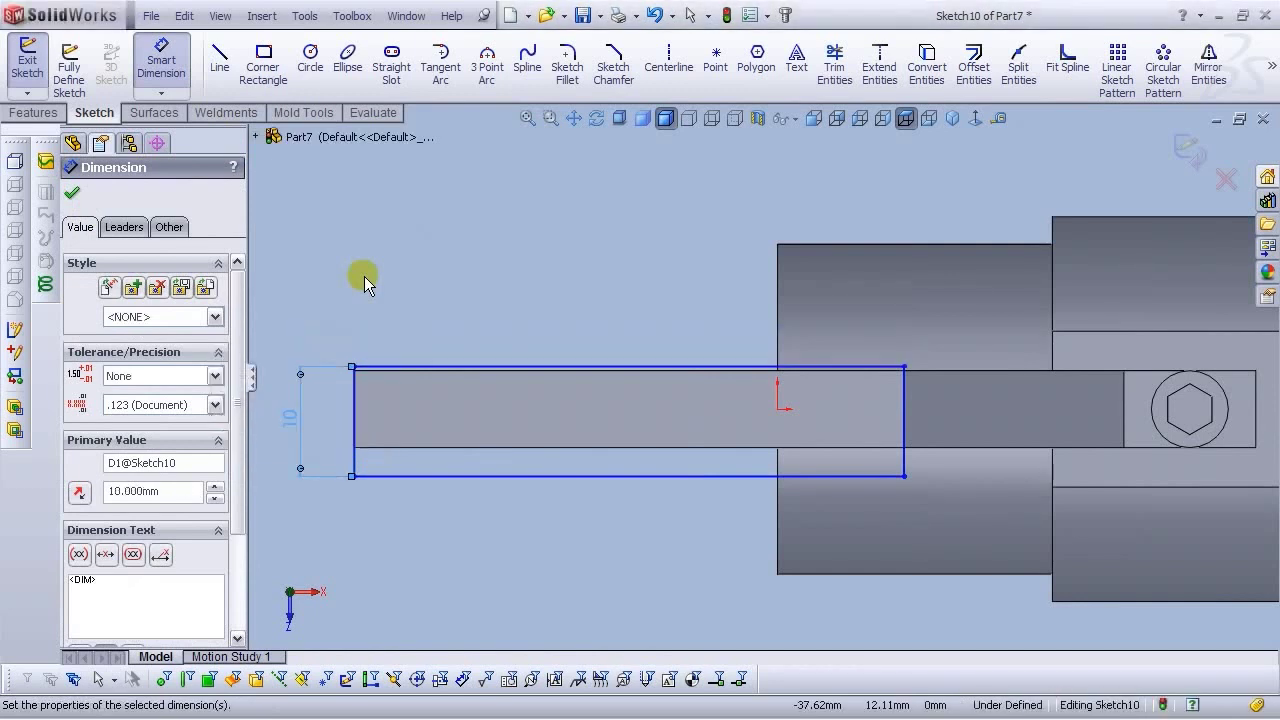
{"action": "left_click", "coordinate": [371, 259]}
{"action": "scroll", "coordinate": [398, 435], "scroll_direction": "down", "scroll_amount": 2}
{"action": "key", "text": "Escape"}
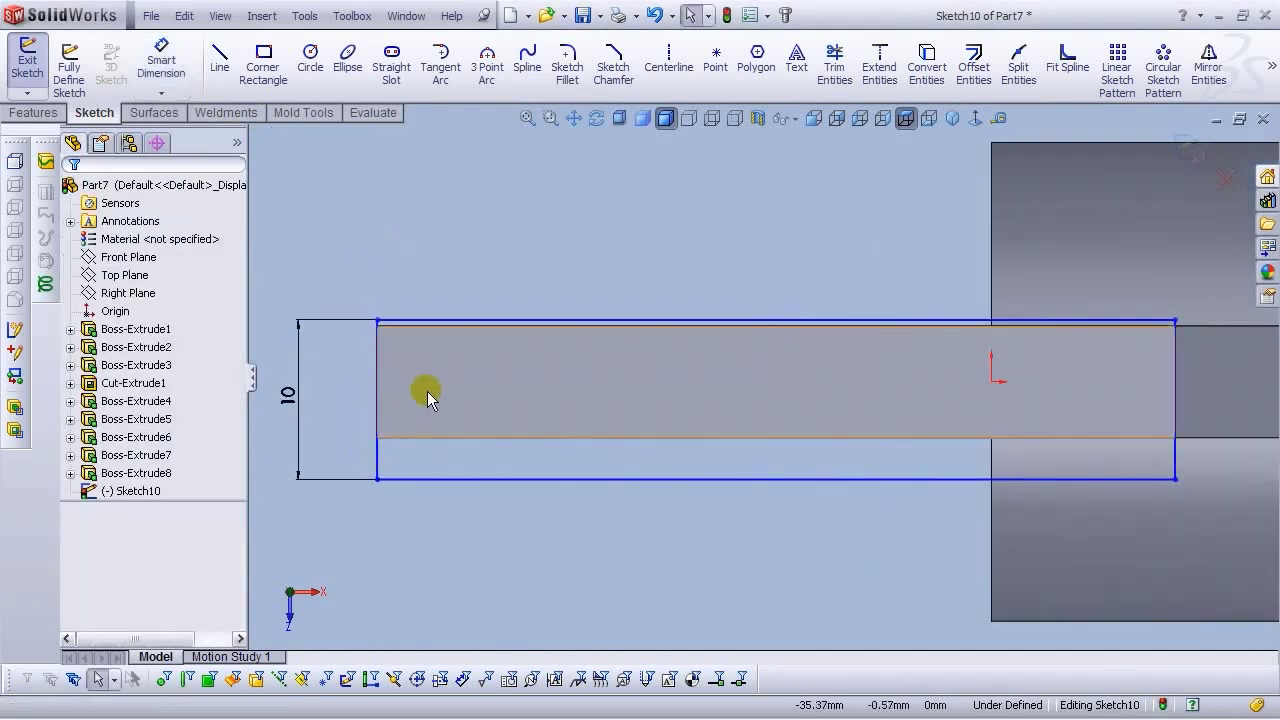
Dimension the gap between the rectangle's lower long side and the handle's lower edge at 1.5 mm
{"action": "left_click", "coordinate": [161, 60]}
{"action": "left_click", "coordinate": [462, 480]}
{"action": "left_click", "coordinate": [463, 438]}
{"action": "left_click", "coordinate": [491, 468]}
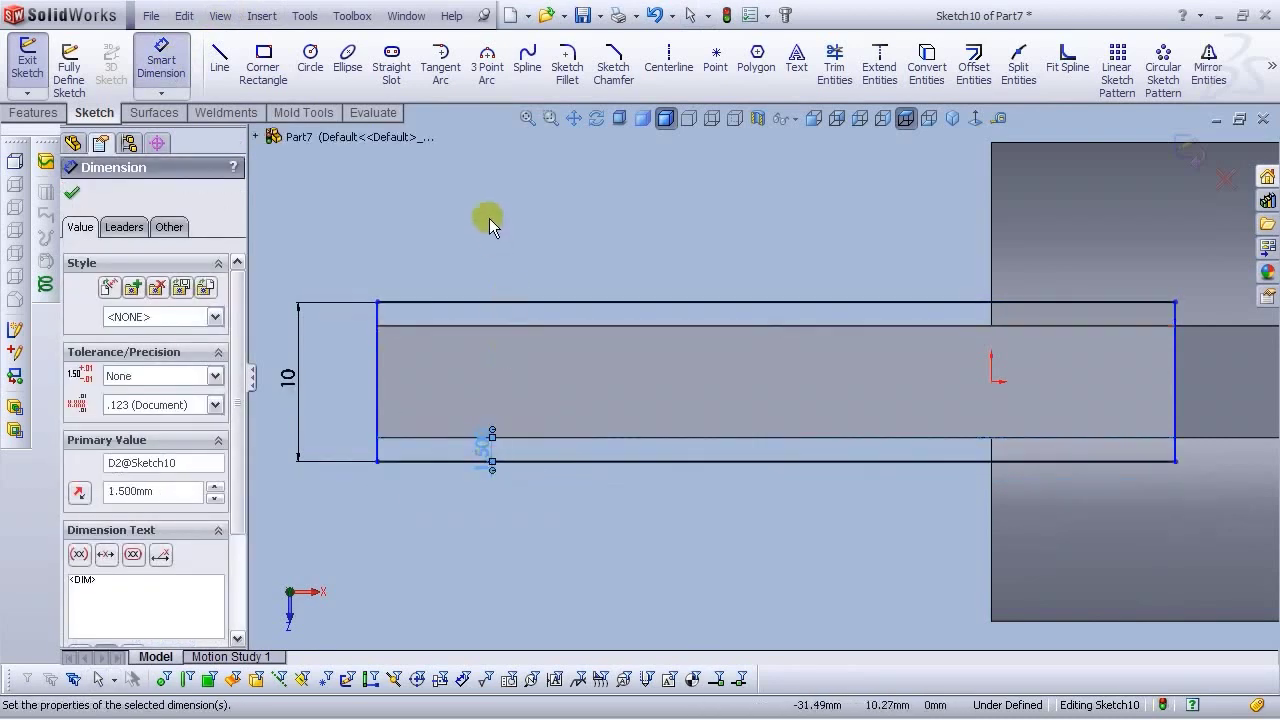
{"action": "left_click", "coordinate": [489, 218]}
Make the rectangle's short side near the bend collinear with the handle's bend edge
{"action": "scroll", "coordinate": [976, 448], "scroll_direction": "up", "scroll_amount": 3}
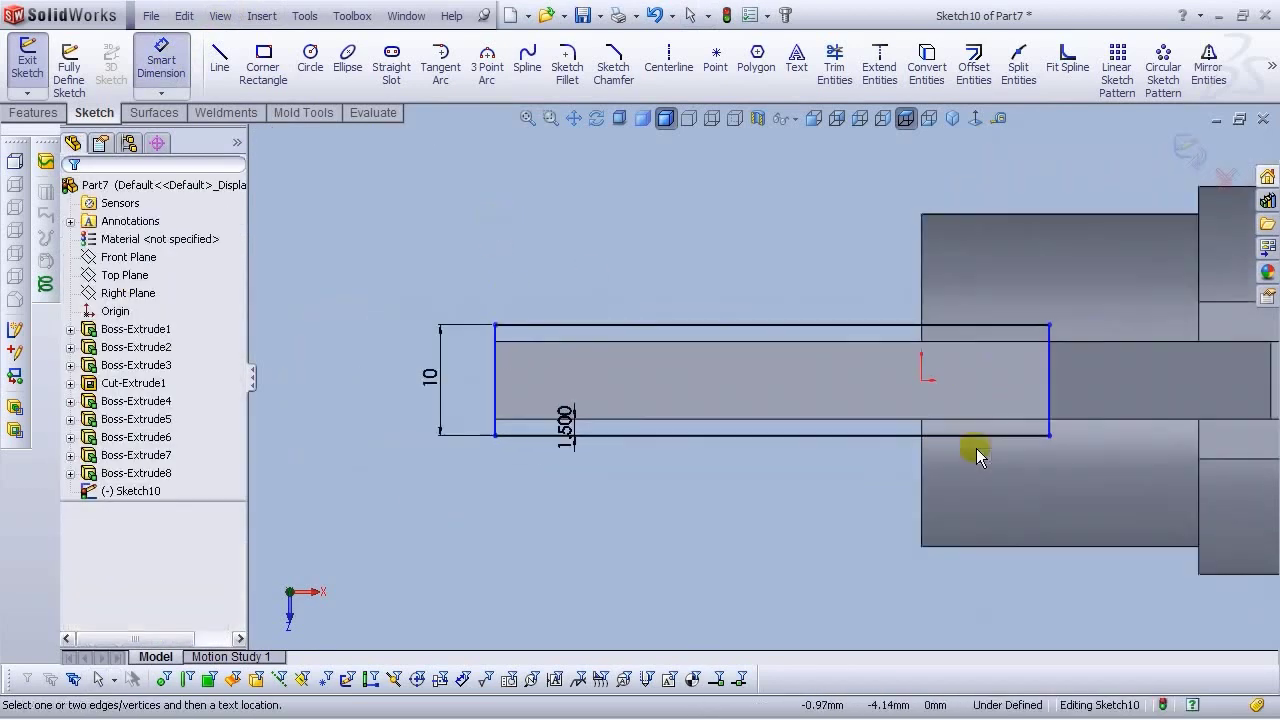
{"action": "scroll", "coordinate": [1027, 410], "scroll_direction": "down", "scroll_amount": 2}
{"action": "key", "text": "Escape"}
{"action": "scroll", "coordinate": [1027, 410], "scroll_direction": "down", "scroll_amount": 2}
{"action": "left_click", "coordinate": [1040, 382]}
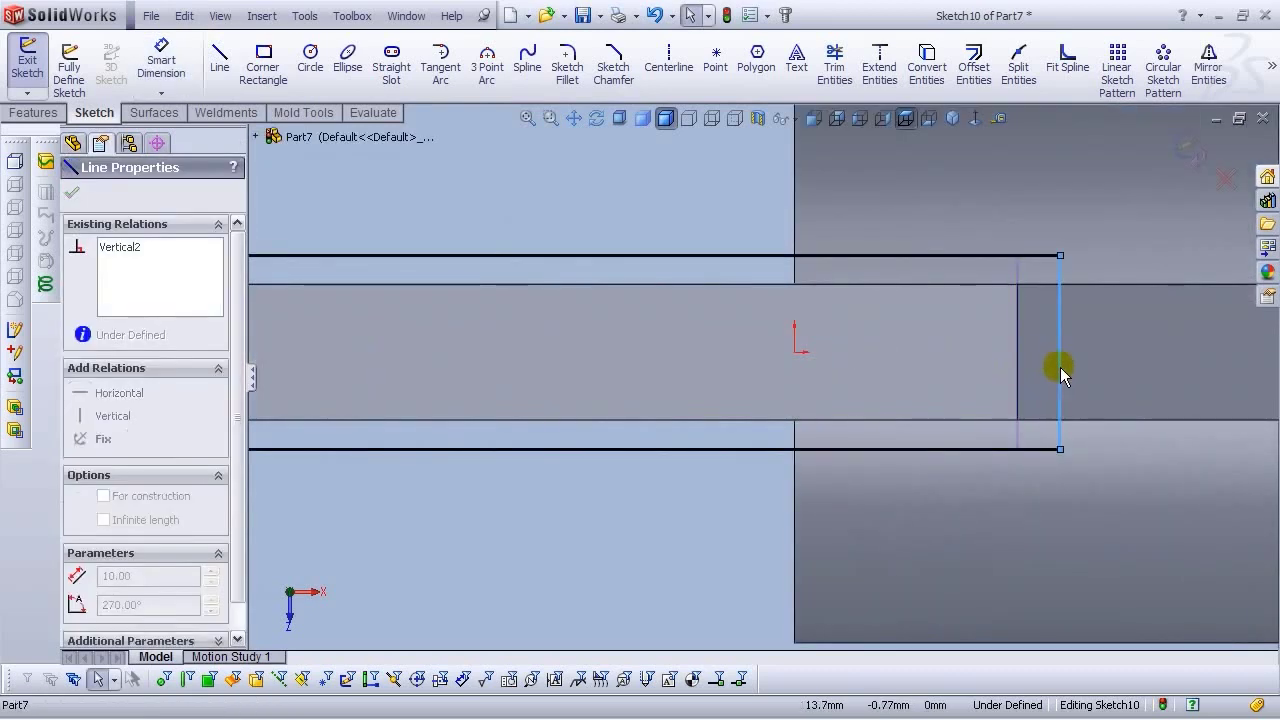
{"action": "left_click", "coordinate": [1017, 378], "text": "ctrl"}
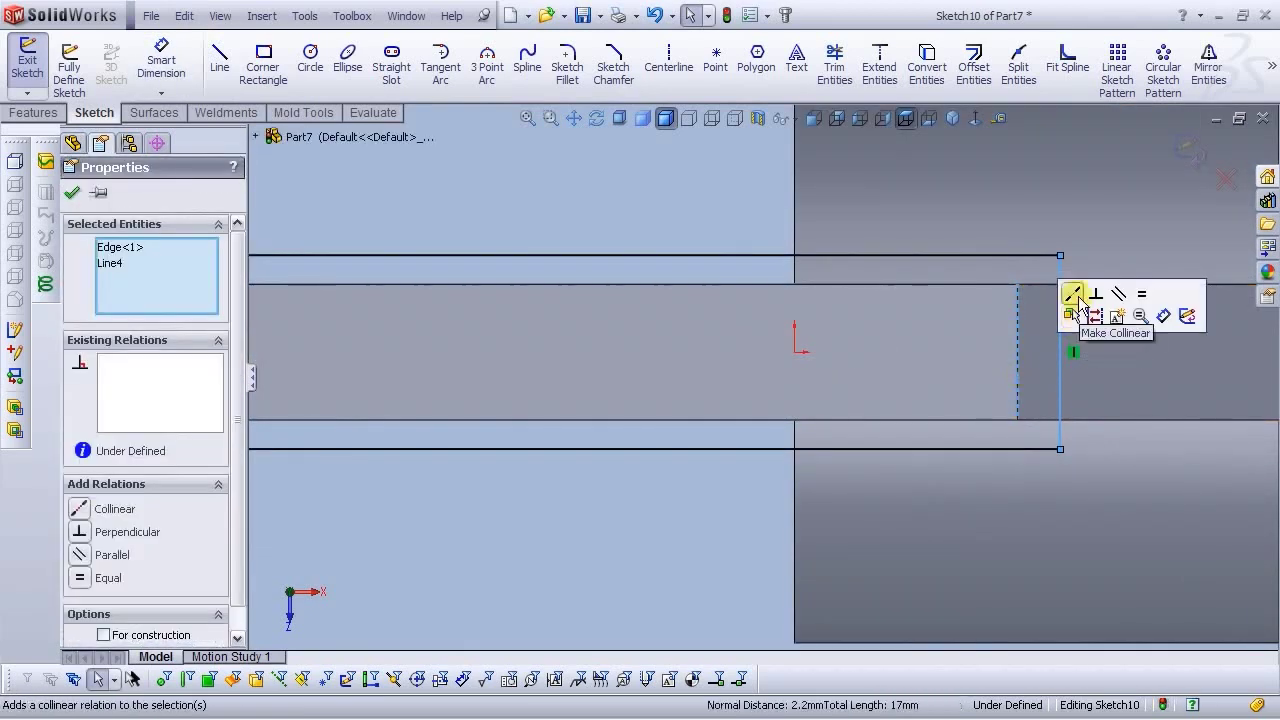
{"action": "left_click", "coordinate": [1074, 294]}
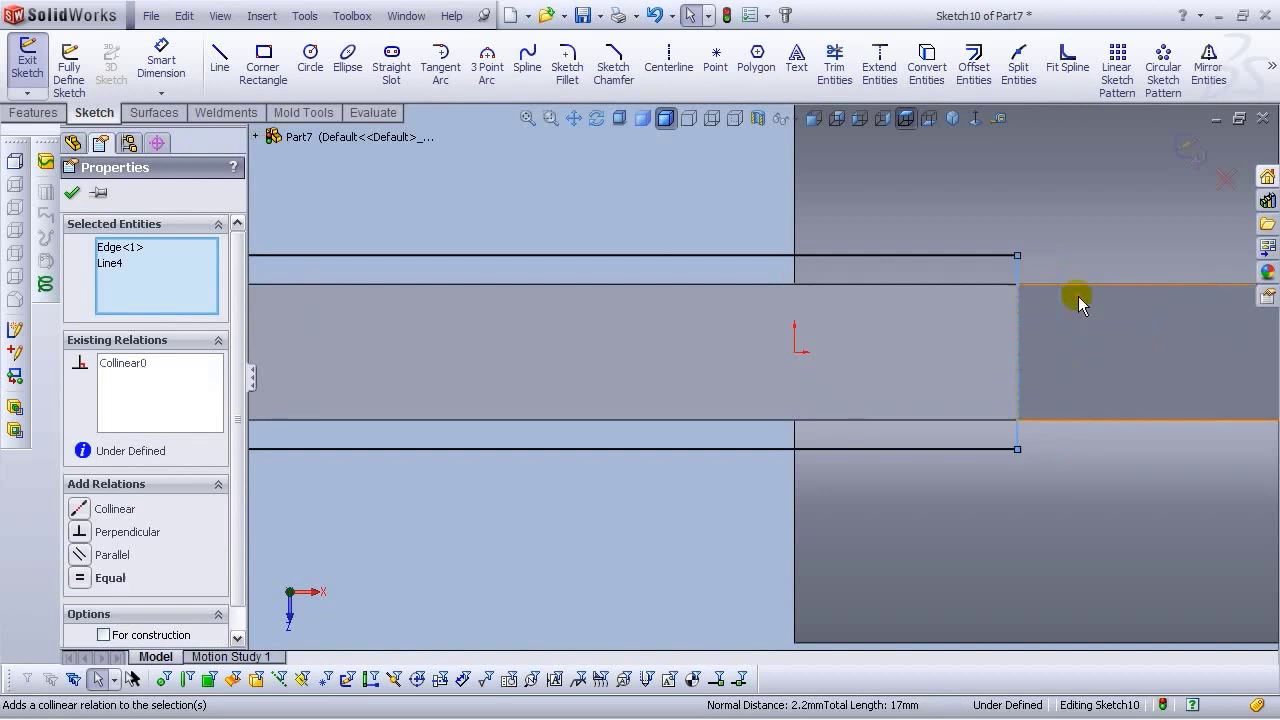
{"action": "left_click", "coordinate": [676, 210]}
{"action": "scroll", "coordinate": [686, 389], "scroll_direction": "up", "scroll_amount": 3}
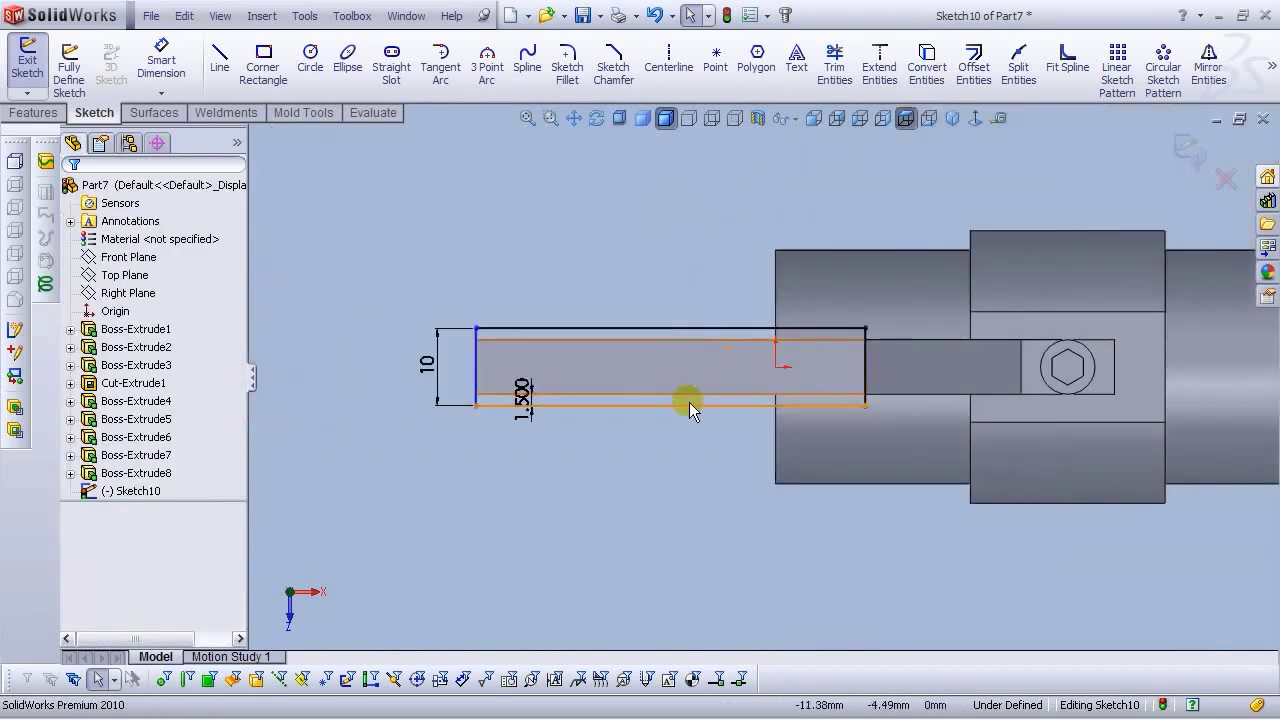
Make the rectangle's short side at the handle's free end collinear with the handle's end edge
{"action": "scroll", "coordinate": [531, 420], "scroll_direction": "down", "scroll_amount": 3}
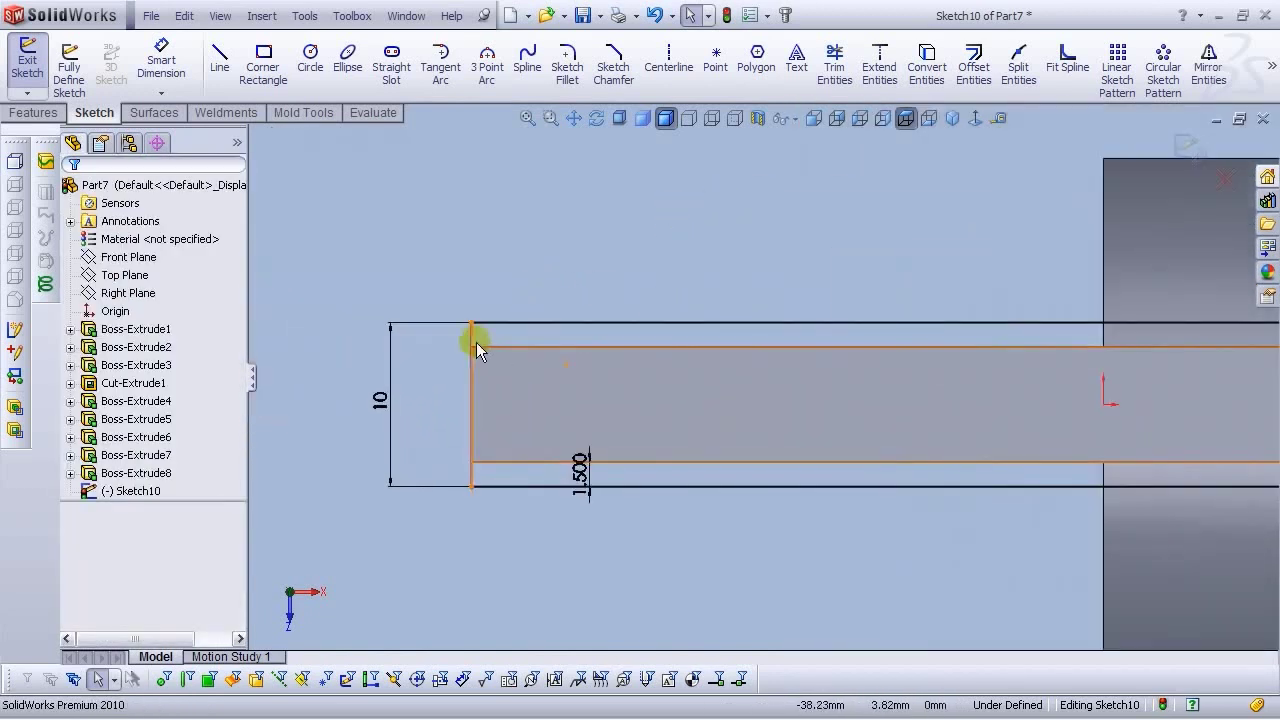
{"action": "left_click", "coordinate": [475, 342]}
{"action": "left_click_drag", "start_coordinate": [472, 323], "coordinate": [439, 323]}
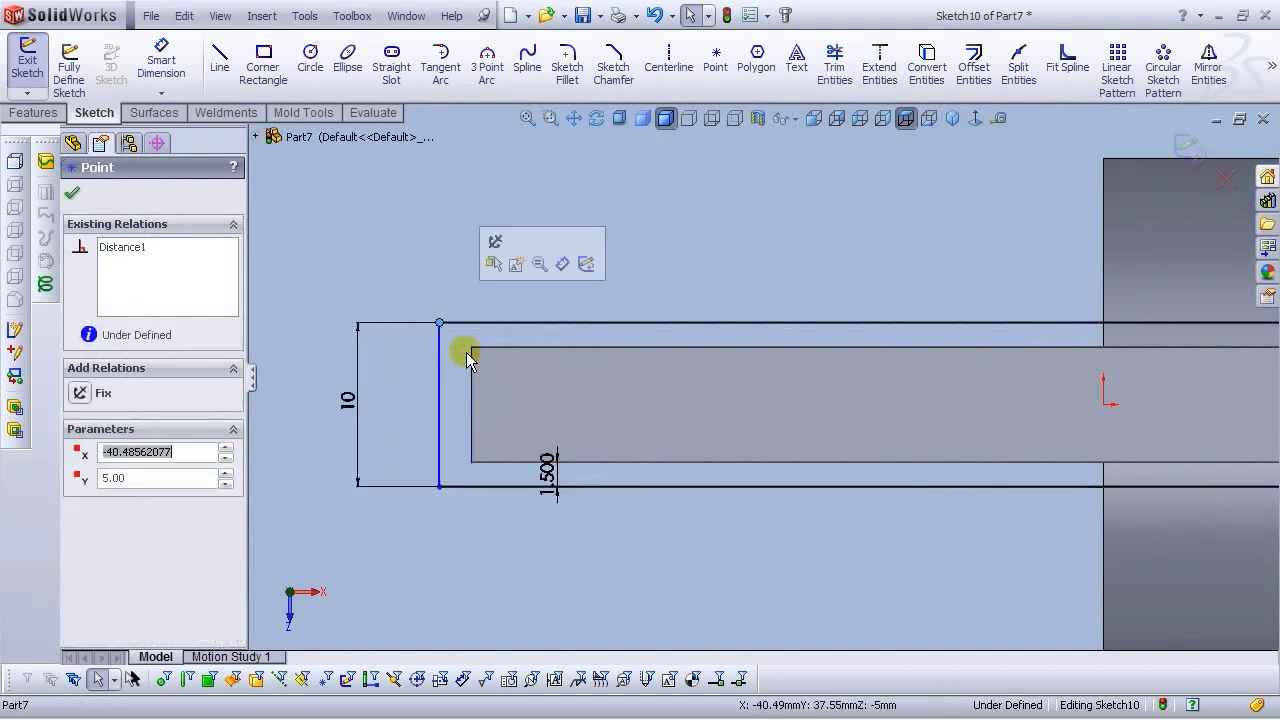
{"action": "left_click", "coordinate": [448, 369]}
{"action": "left_click", "coordinate": [441, 369]}
{"action": "left_click", "coordinate": [474, 371], "text": "ctrl"}
{"action": "left_click", "coordinate": [529, 283]}
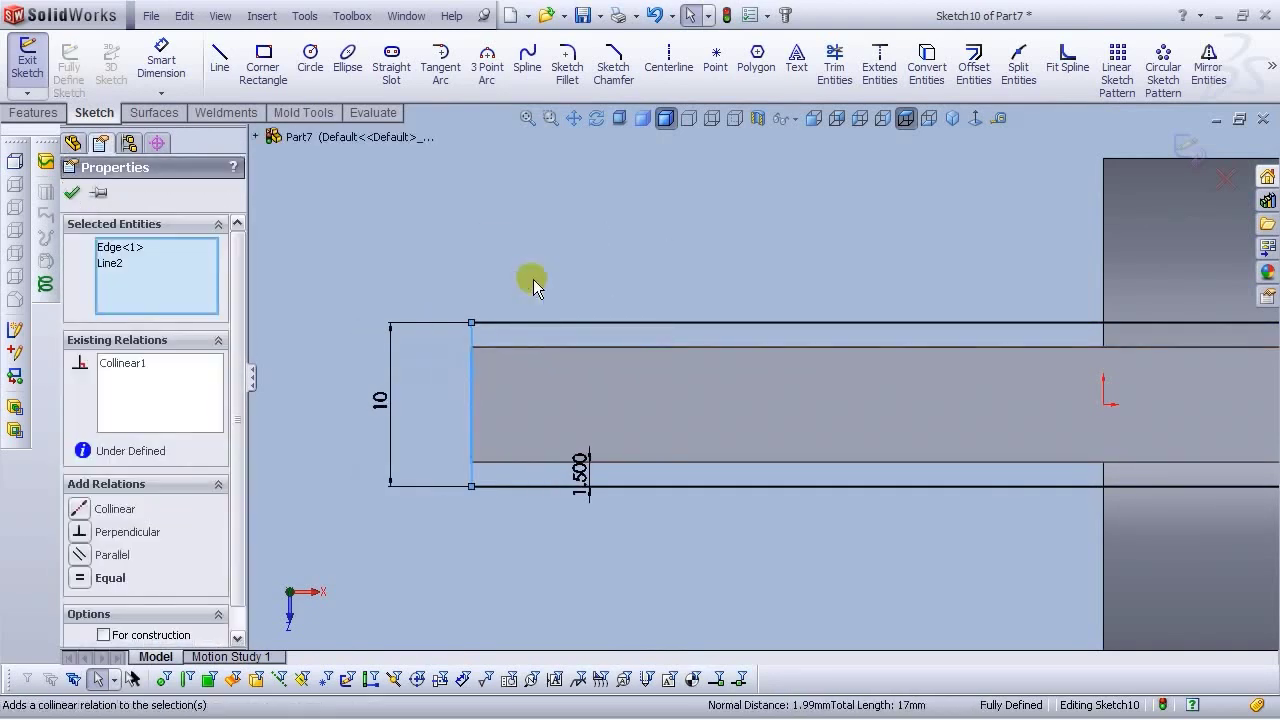
{"action": "left_click", "coordinate": [312, 323]}
Extrude the grip rectangle 2 mm downward around the handle, reversing the direction and merging the result
{"action": "scroll", "coordinate": [956, 476], "scroll_direction": "up", "scroll_amount": 5}
{"action": "scroll", "coordinate": [1072, 376], "scroll_direction": "down", "scroll_amount": 4}
{"action": "mouse_move", "coordinate": [669, 400]}
{"action": "middle_mouse_down"}
{"action": "mouse_move", "coordinate": [673, 230]}
{"action": "mouse_move", "coordinate": [646, 134]}
{"action": "mouse_move", "coordinate": [621, 211]}
{"action": "middle_mouse_up"}
{"action": "left_click", "coordinate": [33, 112]}
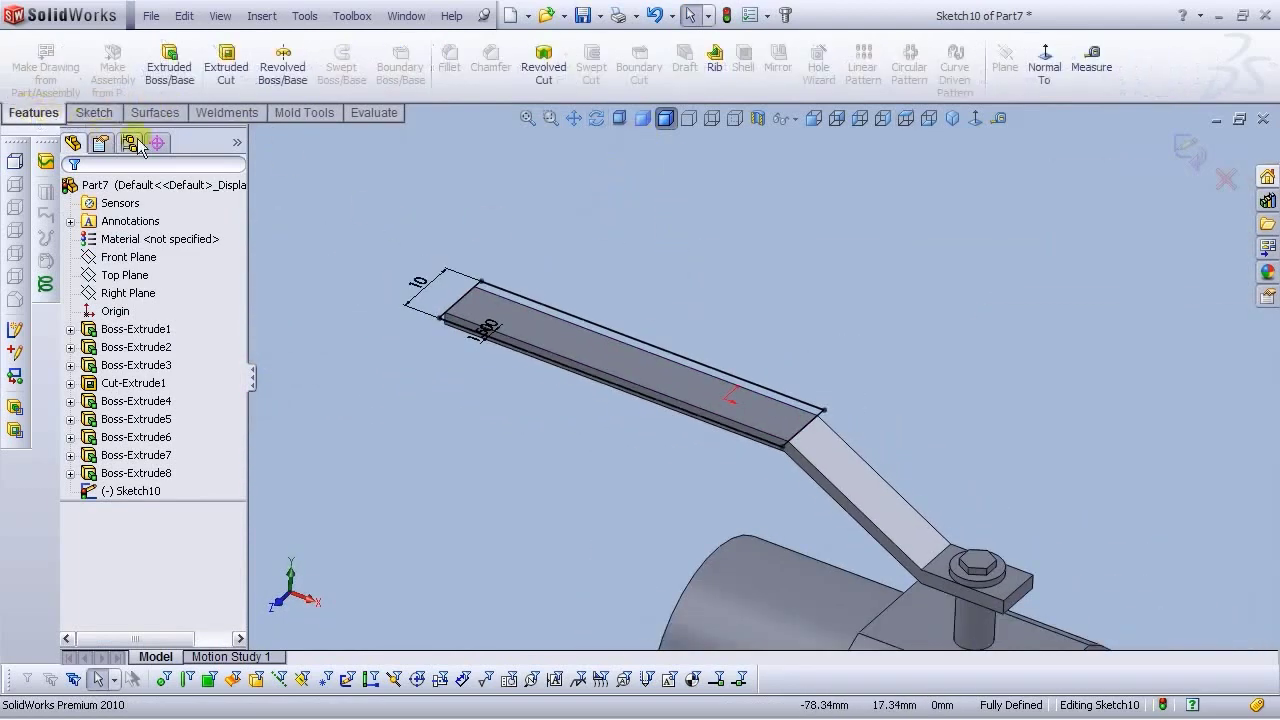
{"action": "left_click", "coordinate": [169, 67]}
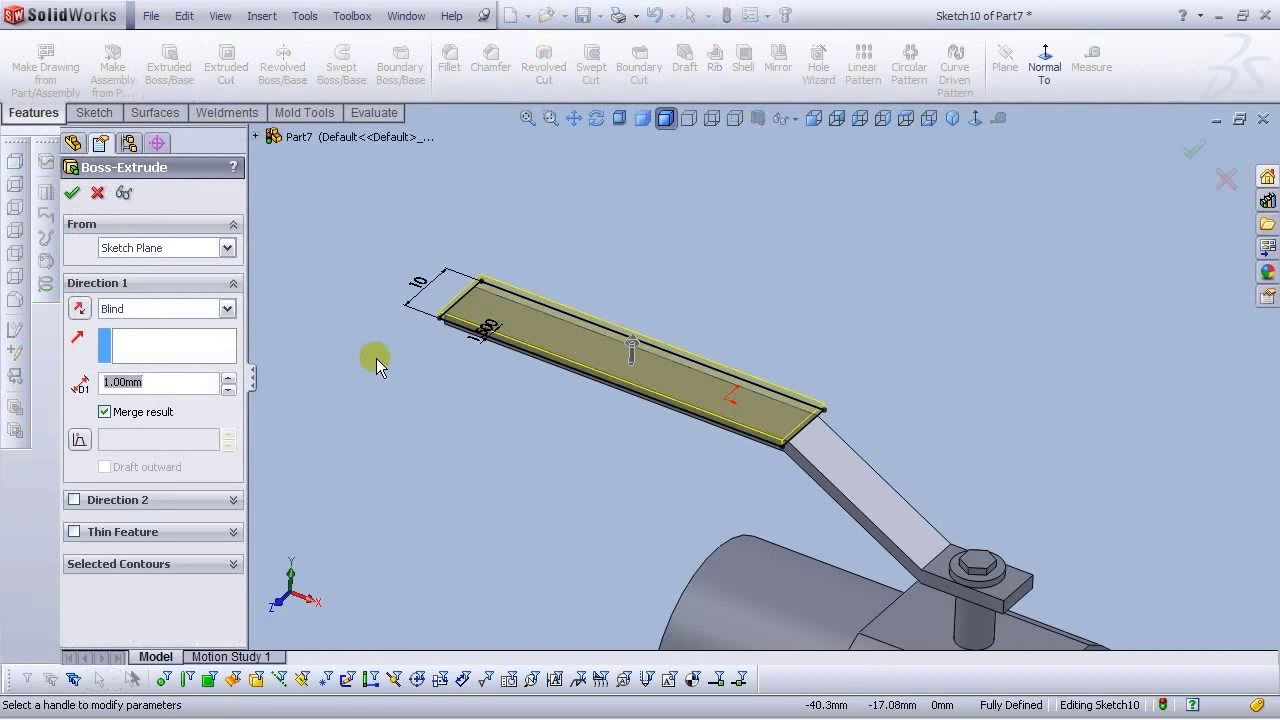
{"action": "left_click", "coordinate": [81, 308]}
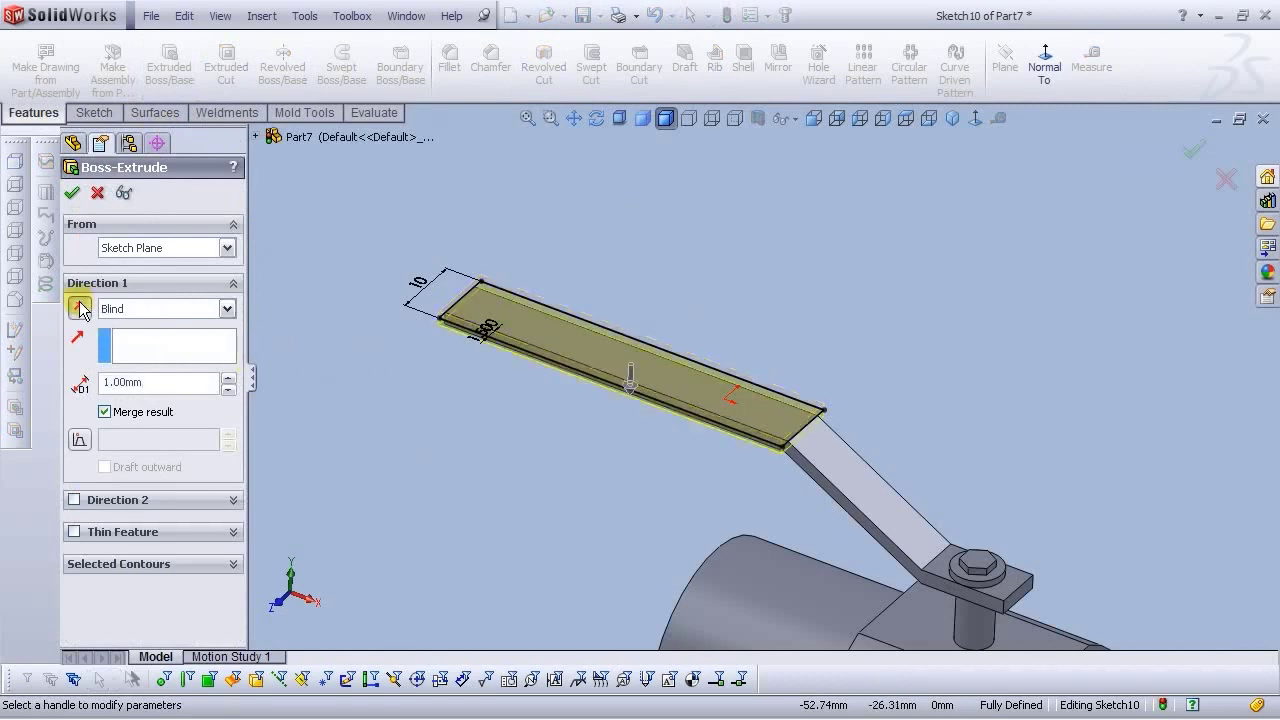
{"action": "middle_click_drag", "start_coordinate": [425, 340], "coordinate": [502, 277]}
{"action": "scroll", "coordinate": [502, 277], "scroll_direction": "down", "scroll_amount": 3}
{"action": "double_click", "coordinate": [160, 383]}
{"action": "type", "text": "2"}
{"action": "key", "text": "Return"}
{"action": "middle_click_drag", "start_coordinate": [1071, 458], "coordinate": [996, 480]}
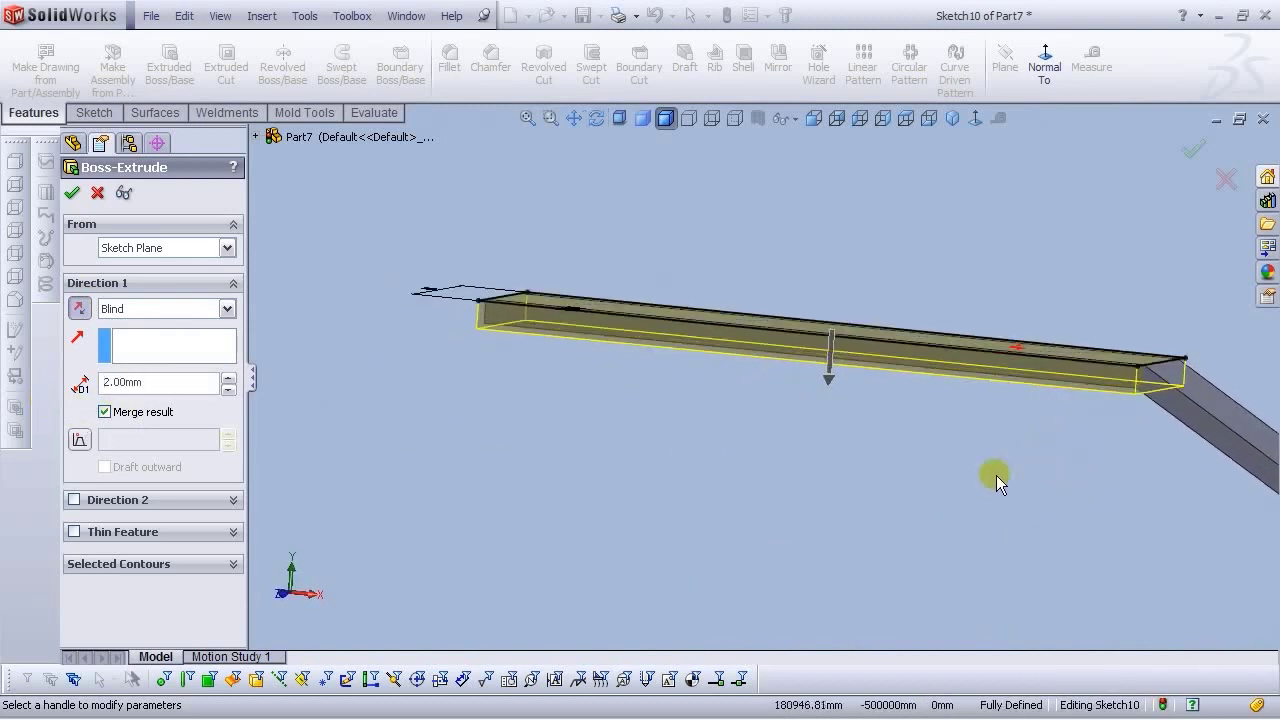
{"action": "key", "text": "Return"}
{"action": "middle_click_drag", "start_coordinate": [850, 528], "coordinate": [914, 492]}
{"action": "scroll", "coordinate": [918, 490], "scroll_direction": "up", "scroll_amount": 4}
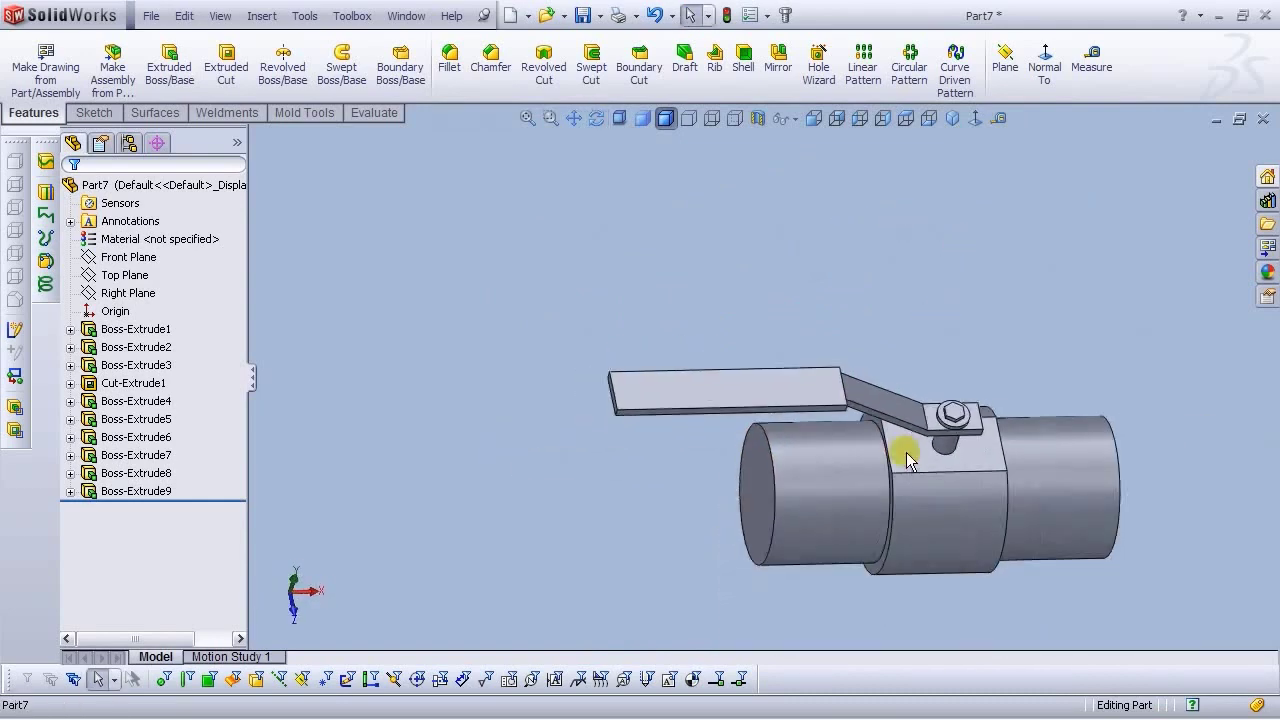
On the end face of the cylinder away from the handle's free end, sketch an origin-centred hexagon about 34.9 mm across flats
{"action": "scroll", "coordinate": [951, 424], "scroll_direction": "down", "scroll_amount": 3}
{"action": "middle_click_drag", "start_coordinate": [951, 424], "coordinate": [716, 626]}
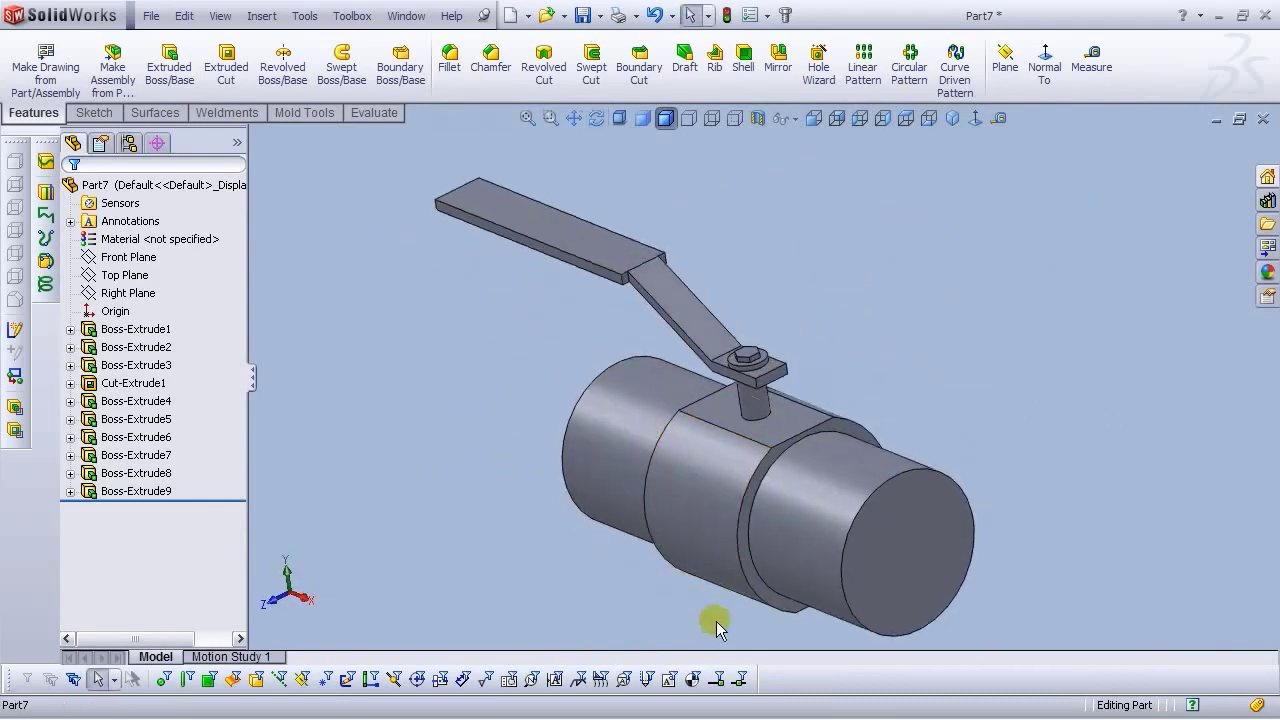
{"action": "scroll", "coordinate": [920, 421], "scroll_direction": "down", "scroll_amount": 4}
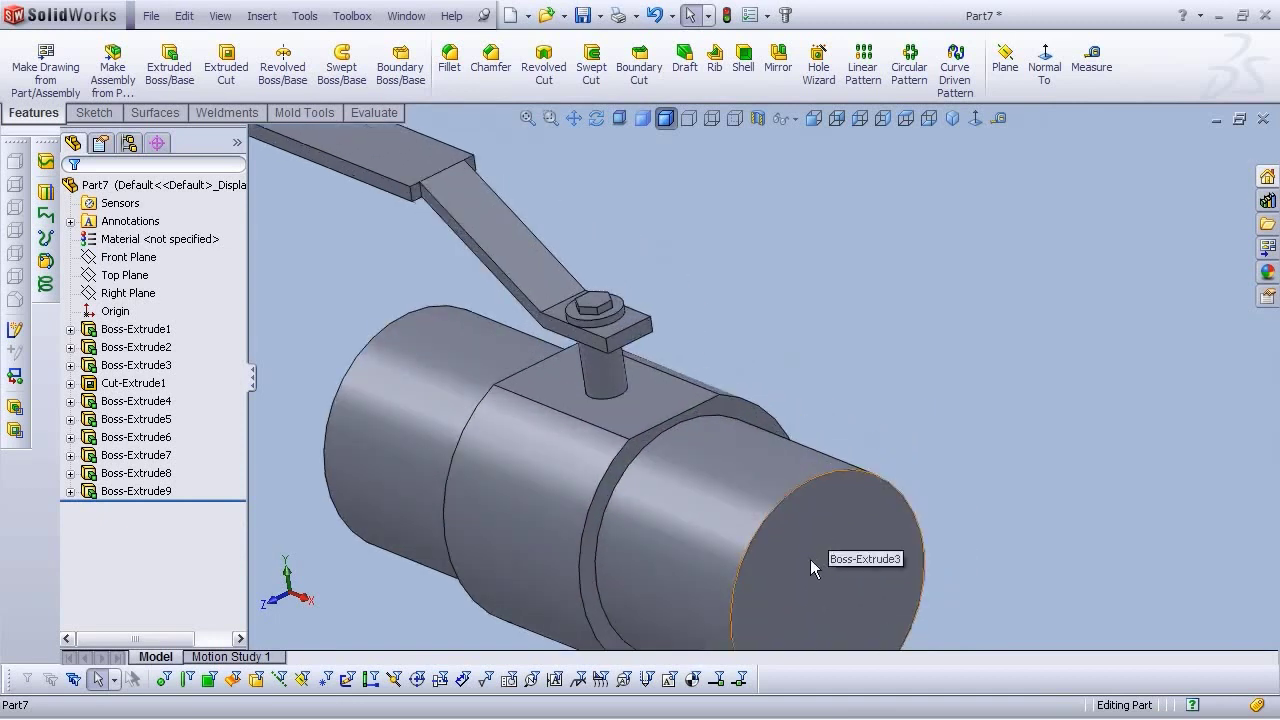
{"action": "scroll", "coordinate": [810, 559], "scroll_direction": "up", "scroll_amount": 5}
{"action": "left_click", "coordinate": [790, 479]}
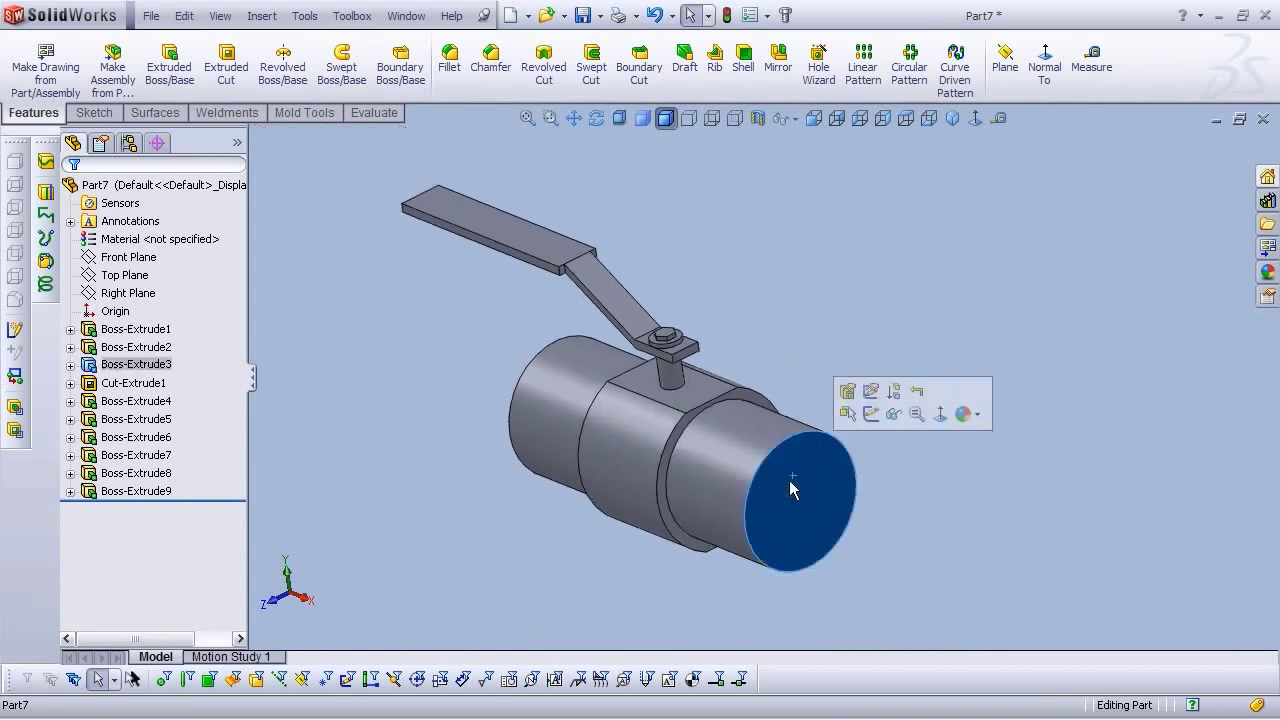
{"action": "left_click", "coordinate": [847, 413]}
{"action": "left_click", "coordinate": [975, 118]}
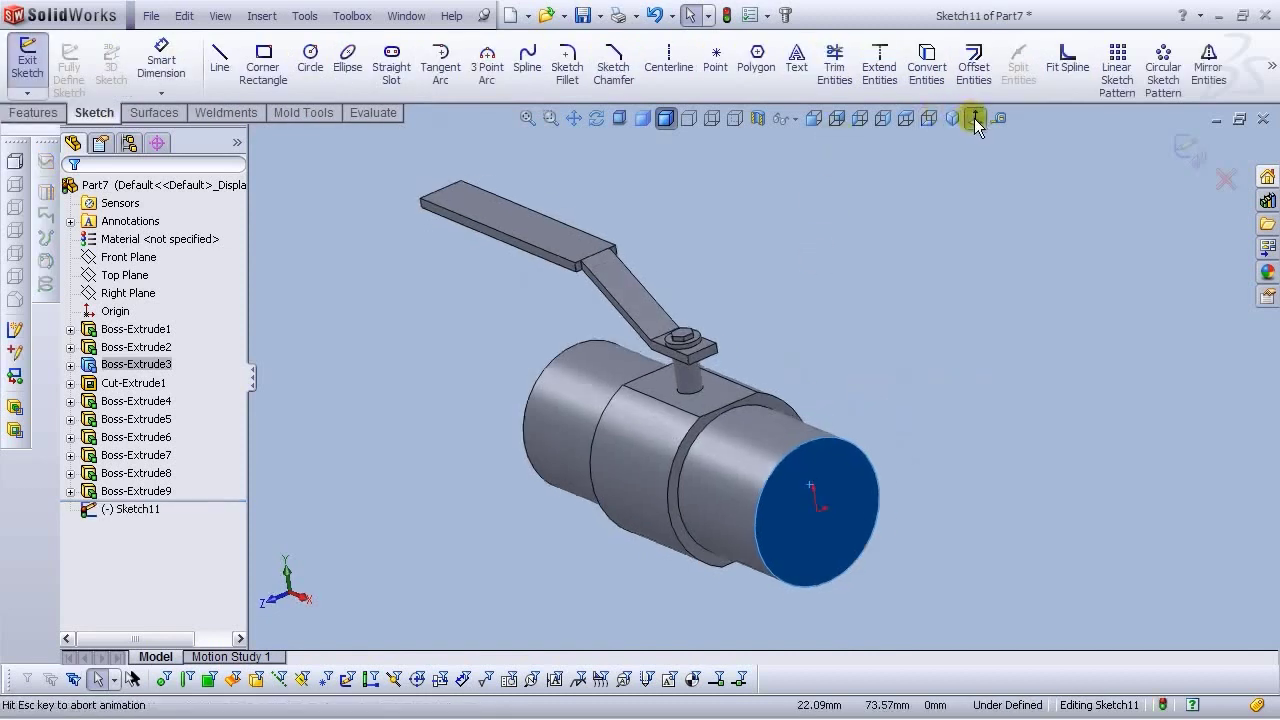
{"action": "left_click", "coordinate": [757, 60]}
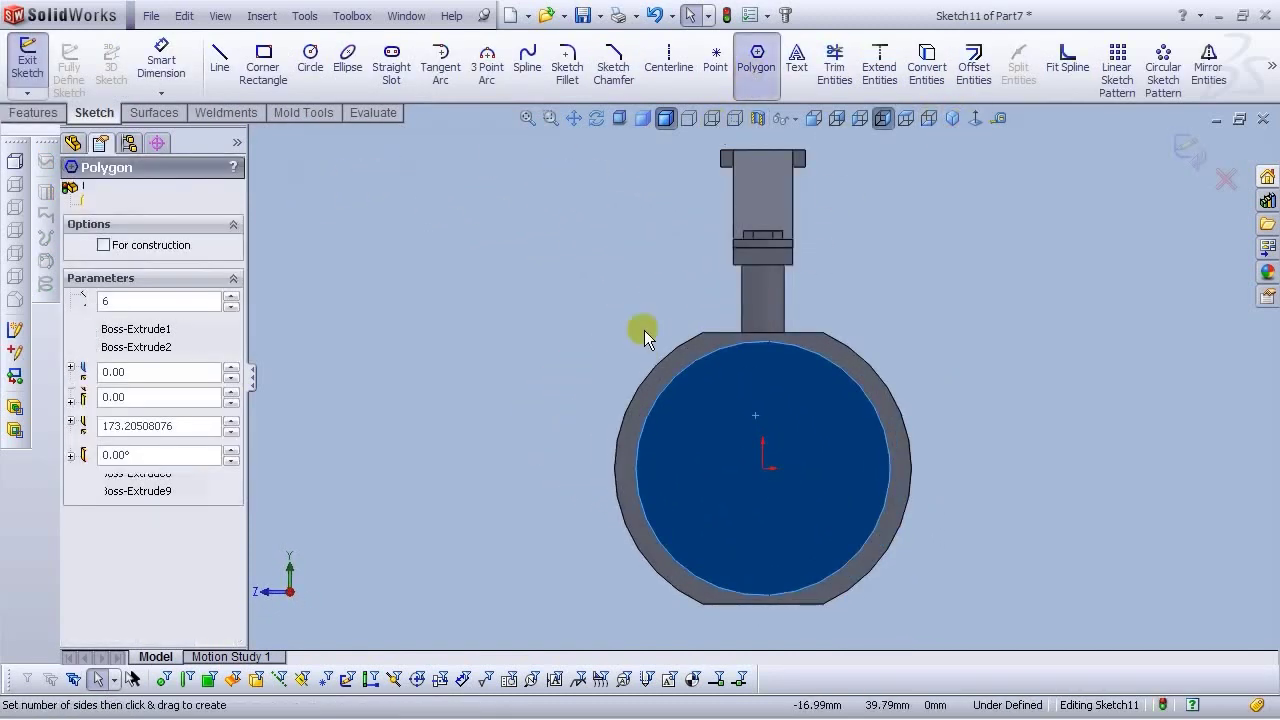
{"action": "left_click", "coordinate": [763, 467]}
{"action": "left_click_drag", "start_coordinate": [763, 467], "coordinate": [652, 415]}
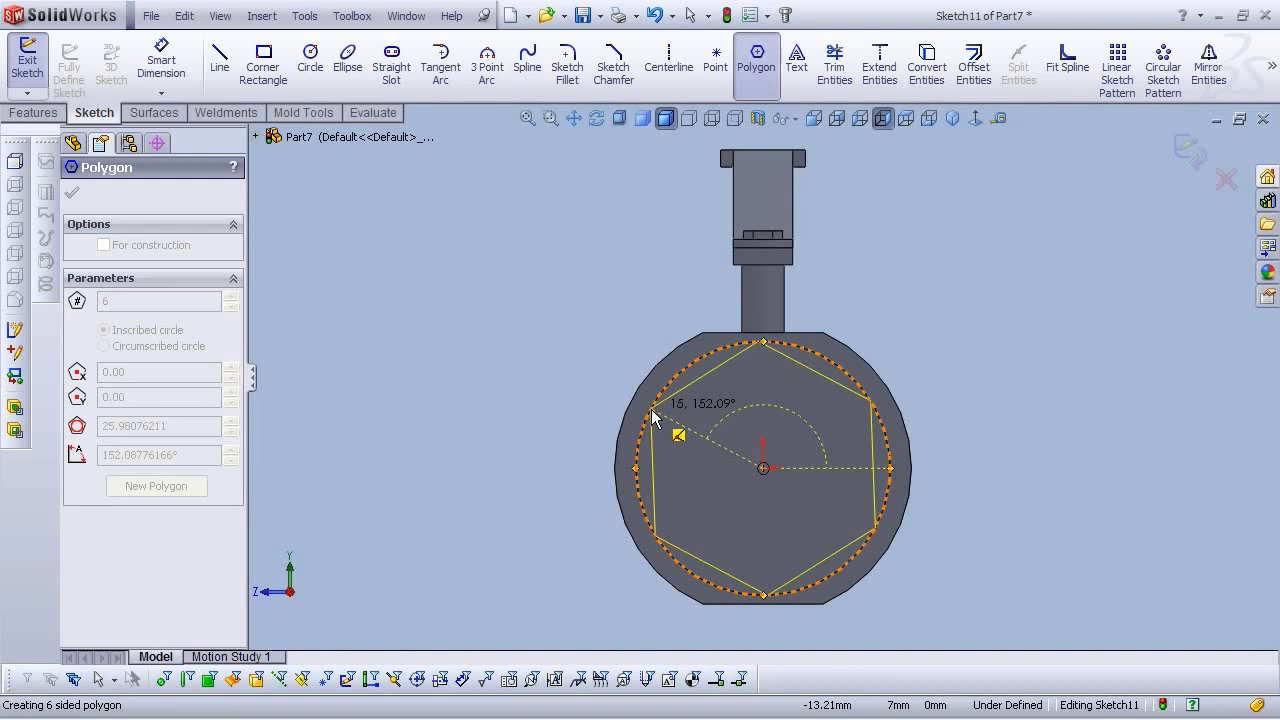
{"action": "left_click_drag", "start_coordinate": [650, 415], "coordinate": [610, 384]}
{"action": "right_click", "coordinate": [610, 384]}
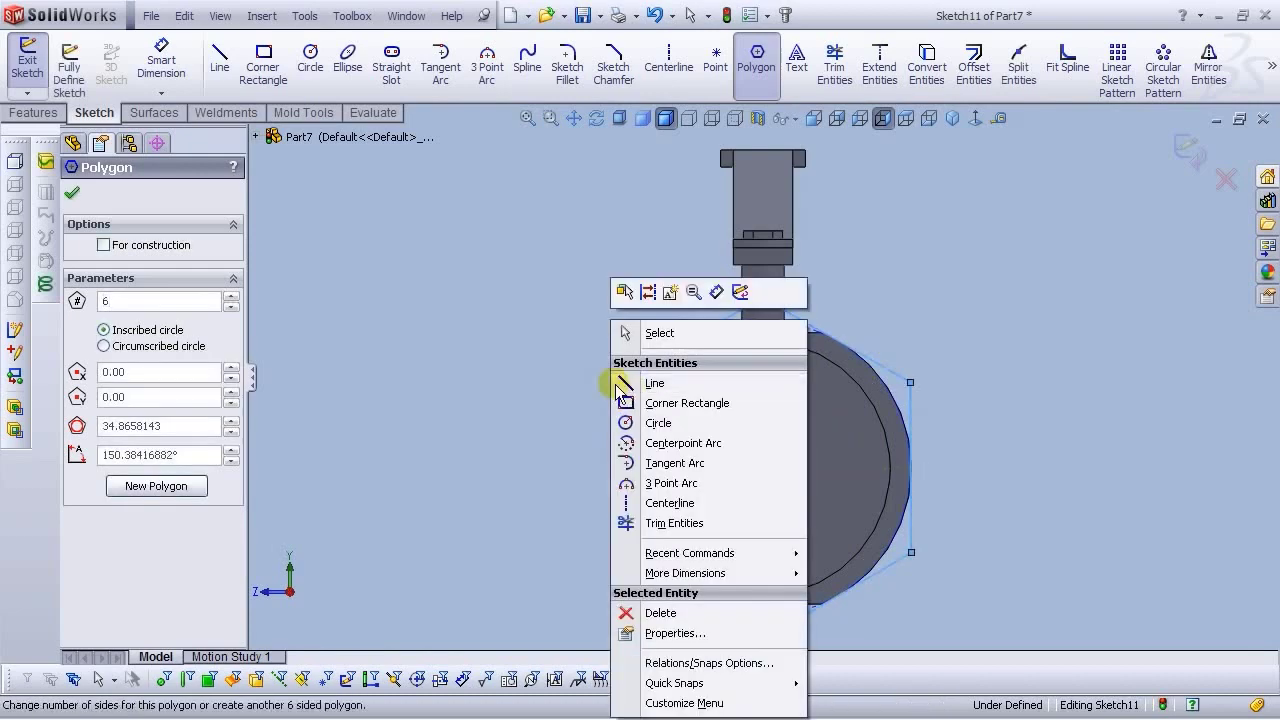
{"action": "left_click", "coordinate": [625, 332]}
Add a tangent relation between one upper slanted side of the hexagon and its construction circle
{"action": "left_click", "coordinate": [634, 372]}
{"action": "scroll", "coordinate": [665, 379], "scroll_direction": "down", "scroll_amount": 1}
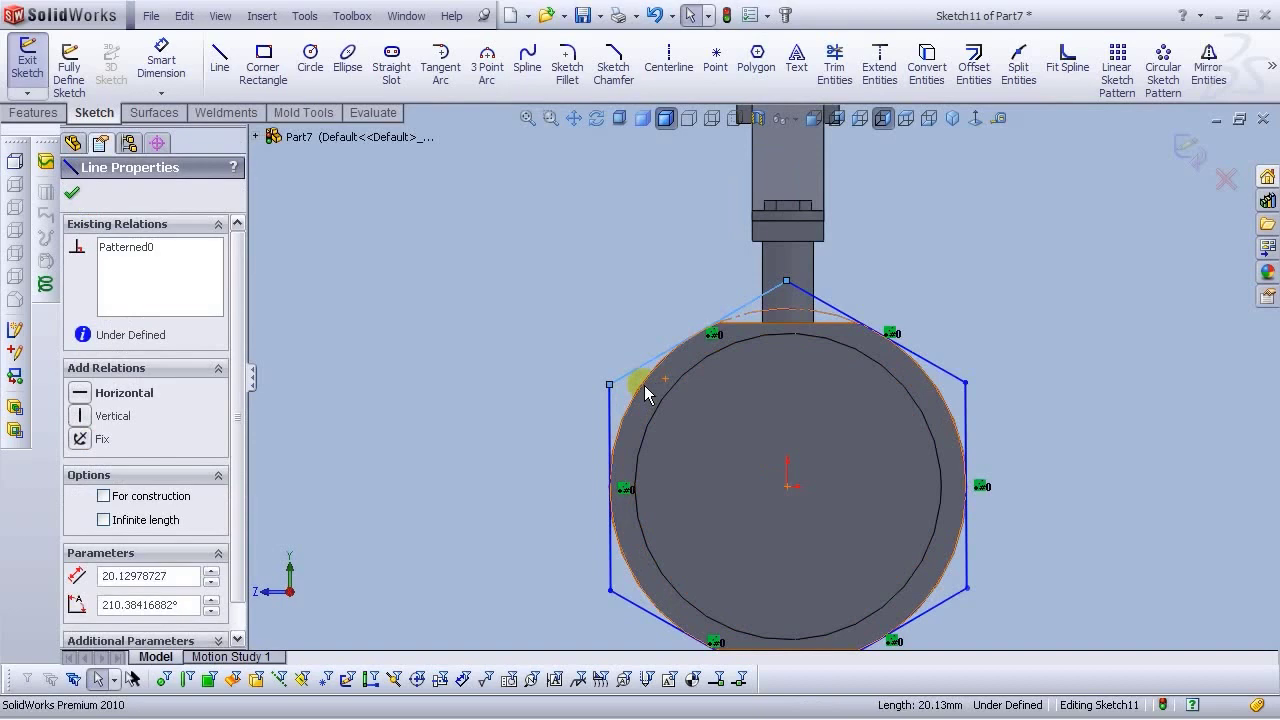
{"action": "left_click", "coordinate": [645, 392], "text": "ctrl"}
{"action": "left_click", "coordinate": [697, 302]}
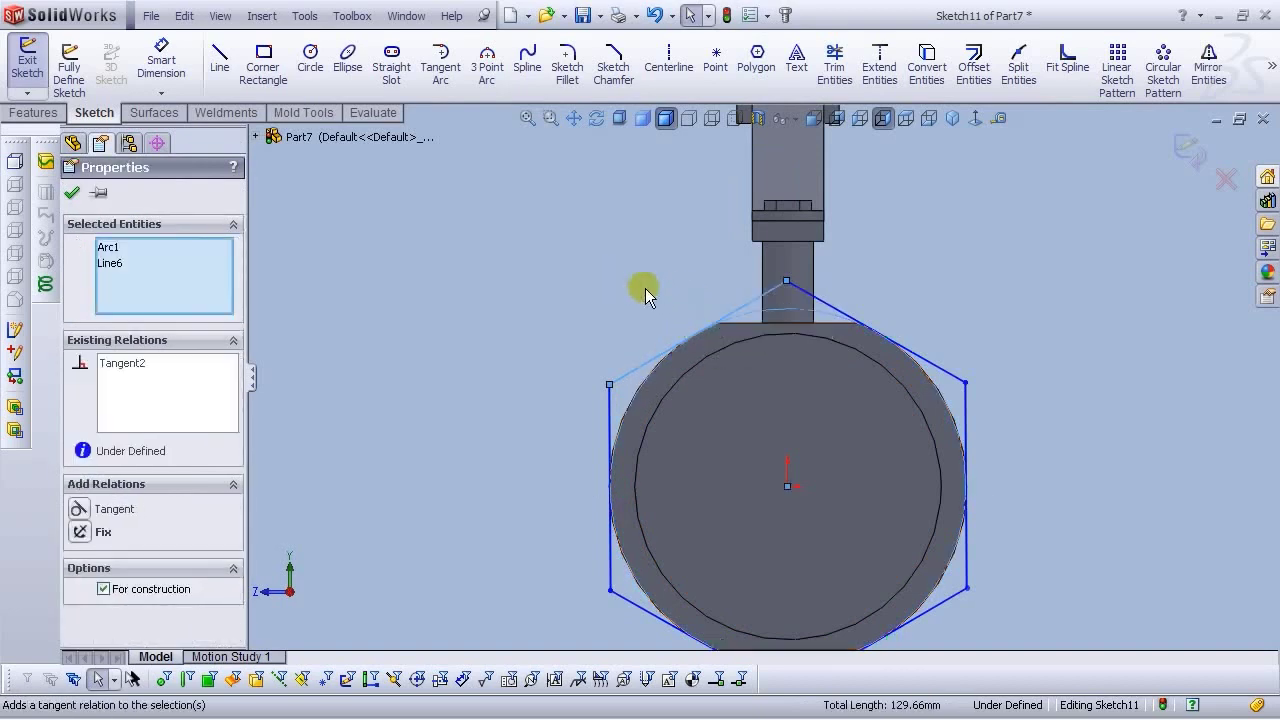
{"action": "left_click", "coordinate": [645, 288]}
Align the hexagon's top vertex vertically with the origin
{"action": "left_click", "coordinate": [791, 486]}
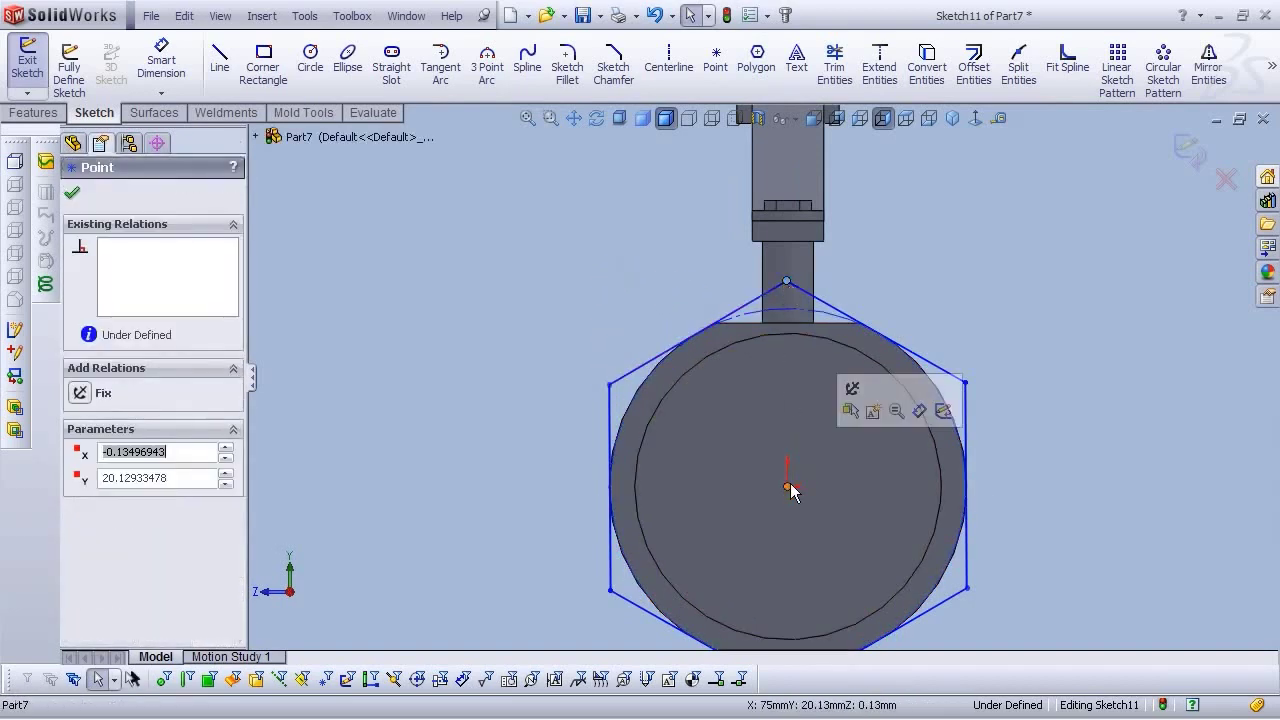
{"action": "left_click", "coordinate": [788, 491]}
{"action": "left_click", "coordinate": [788, 500], "text": "ctrl"}
{"action": "key", "text": "z"}
{"action": "left_click", "coordinate": [785, 637]}
{"action": "left_click", "coordinate": [866, 553]}
{"action": "left_click", "coordinate": [1038, 374]}
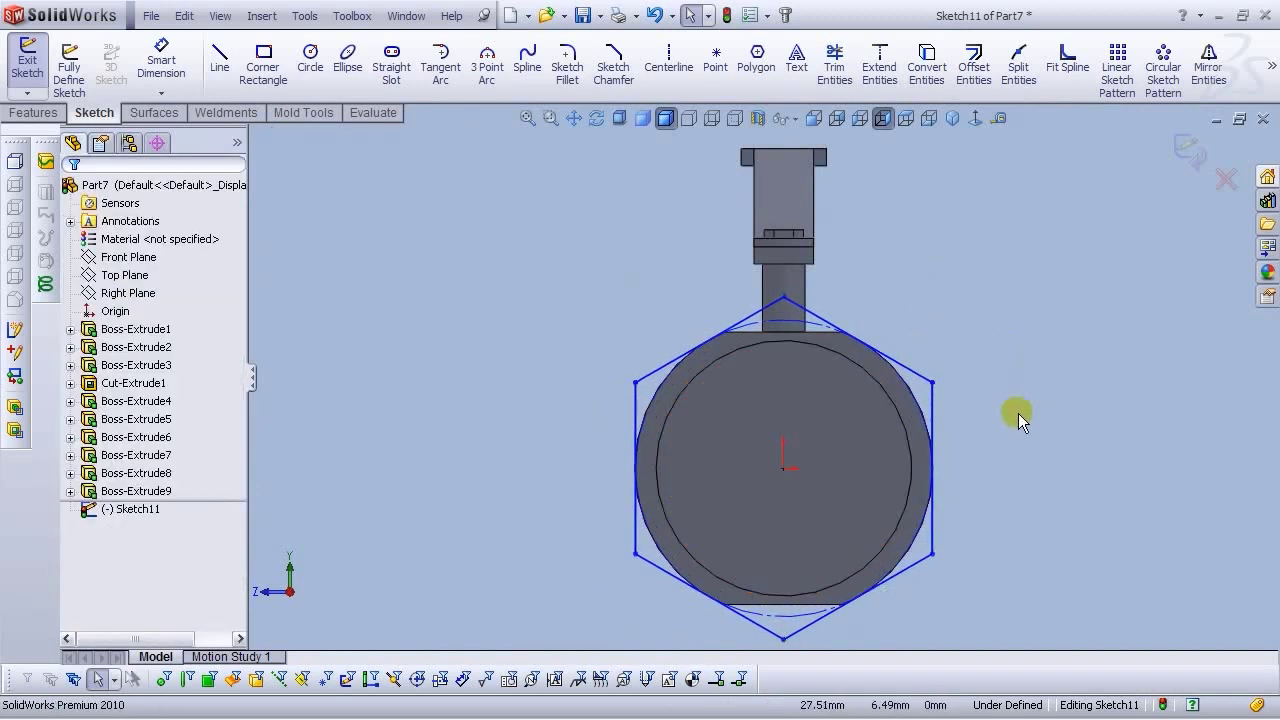
Dimension the distance between the hexagon's two vertical sides at 35 mm
{"action": "key", "text": "z"}
{"action": "left_click", "coordinate": [165, 66]}
{"action": "scroll", "coordinate": [831, 400], "scroll_direction": "down", "scroll_amount": 3}
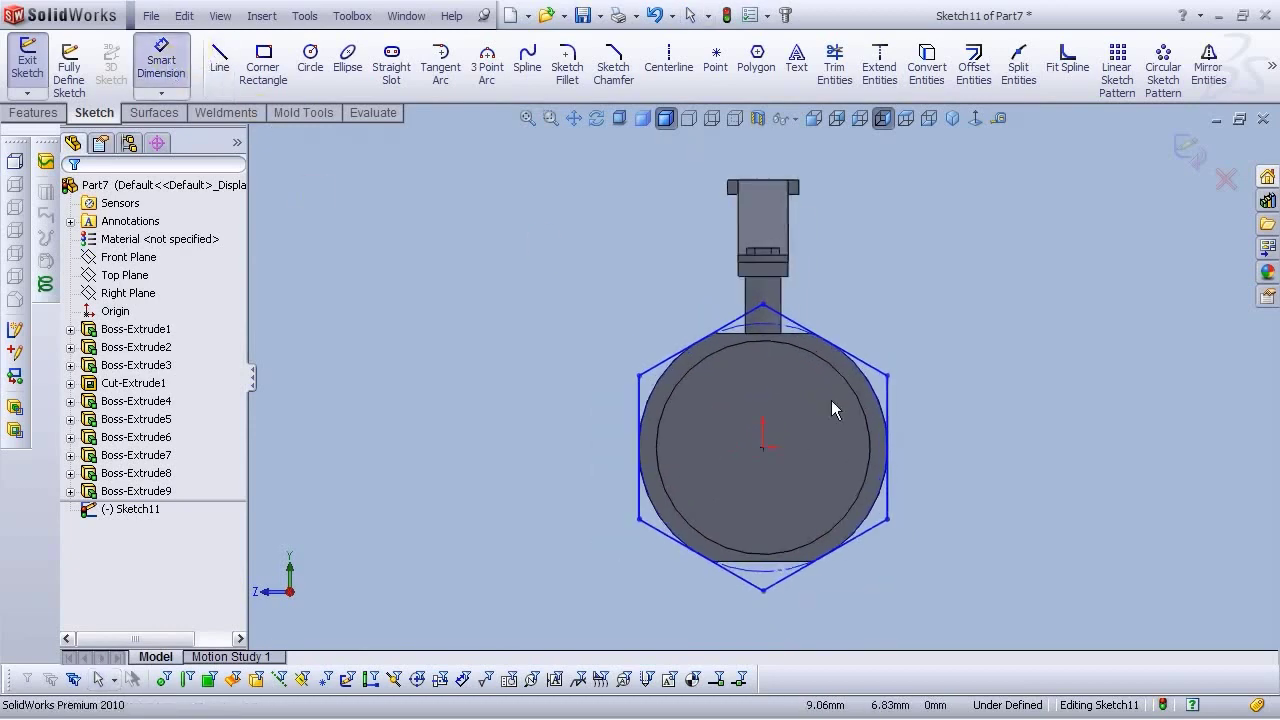
{"action": "left_click", "coordinate": [894, 395]}
{"action": "key", "text": "z"}
{"action": "left_click", "coordinate": [768, 610]}
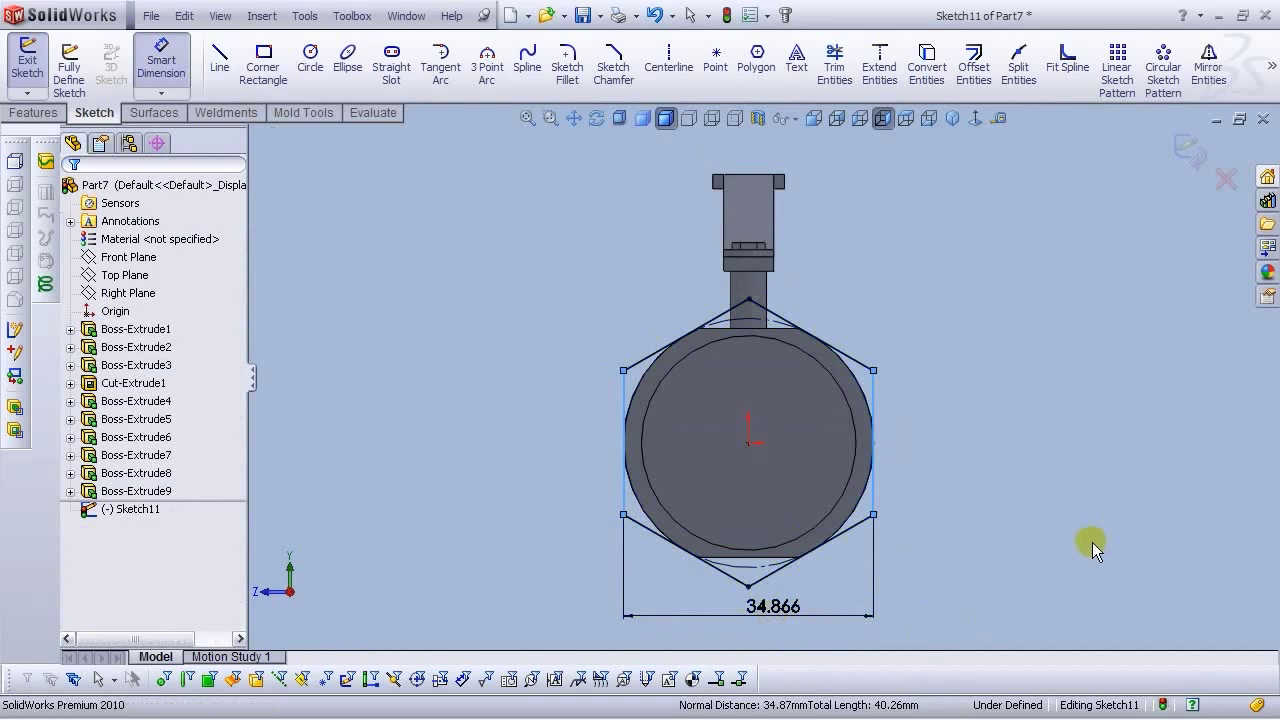
{"action": "type", "text": "35"}
{"action": "key", "text": "Return"}
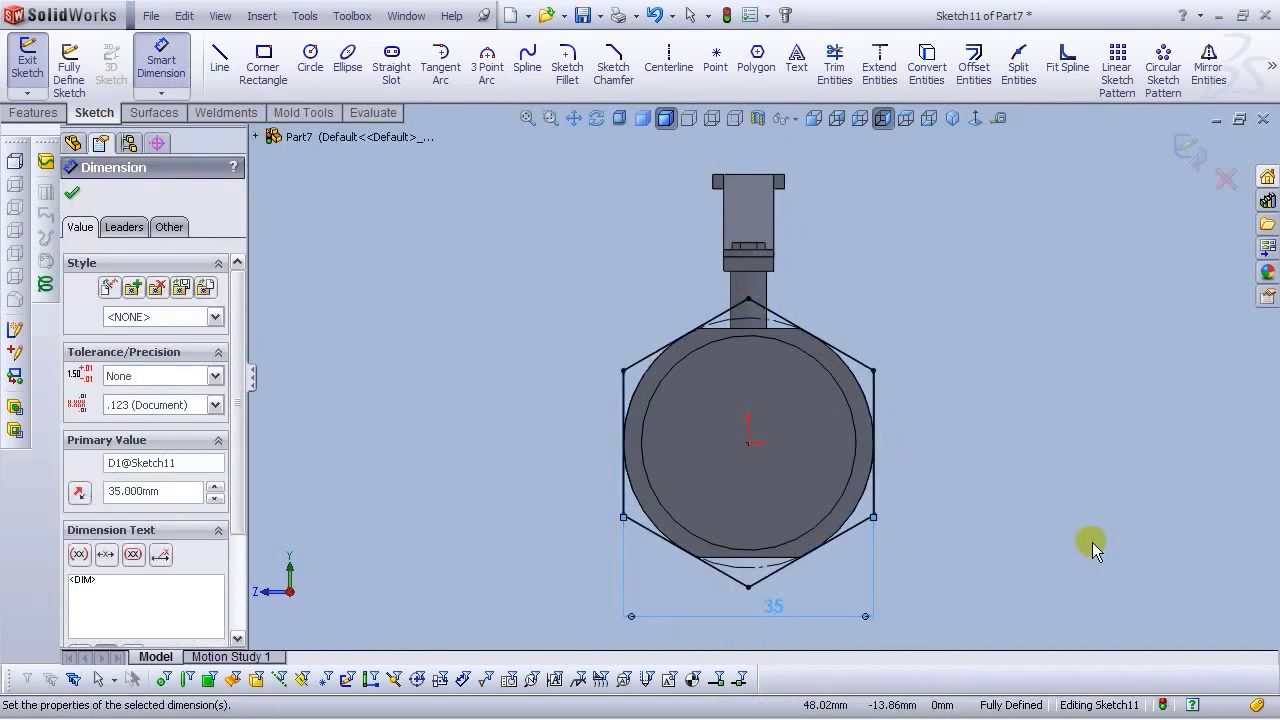
Extrude the hexagon 15 mm back over the cylinder toward the valve's middle body, merging the result
{"action": "key", "text": "ctrl+7"}
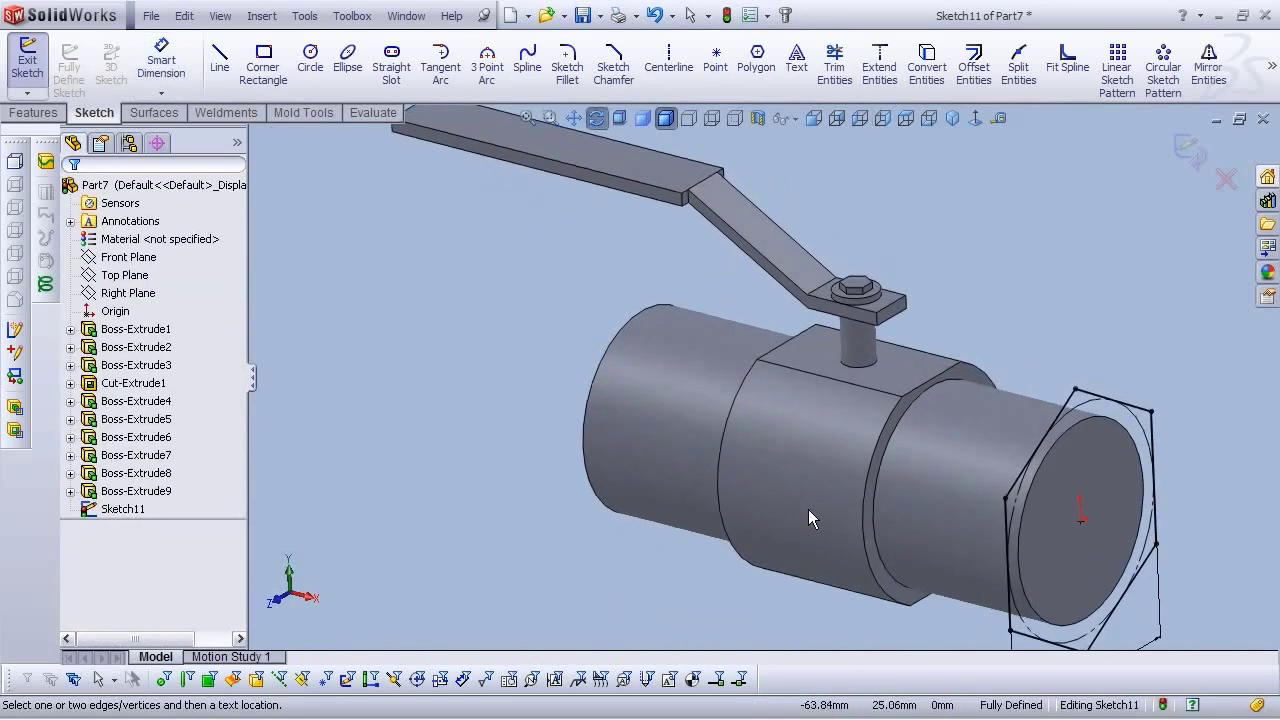
{"action": "left_click", "coordinate": [33, 112]}
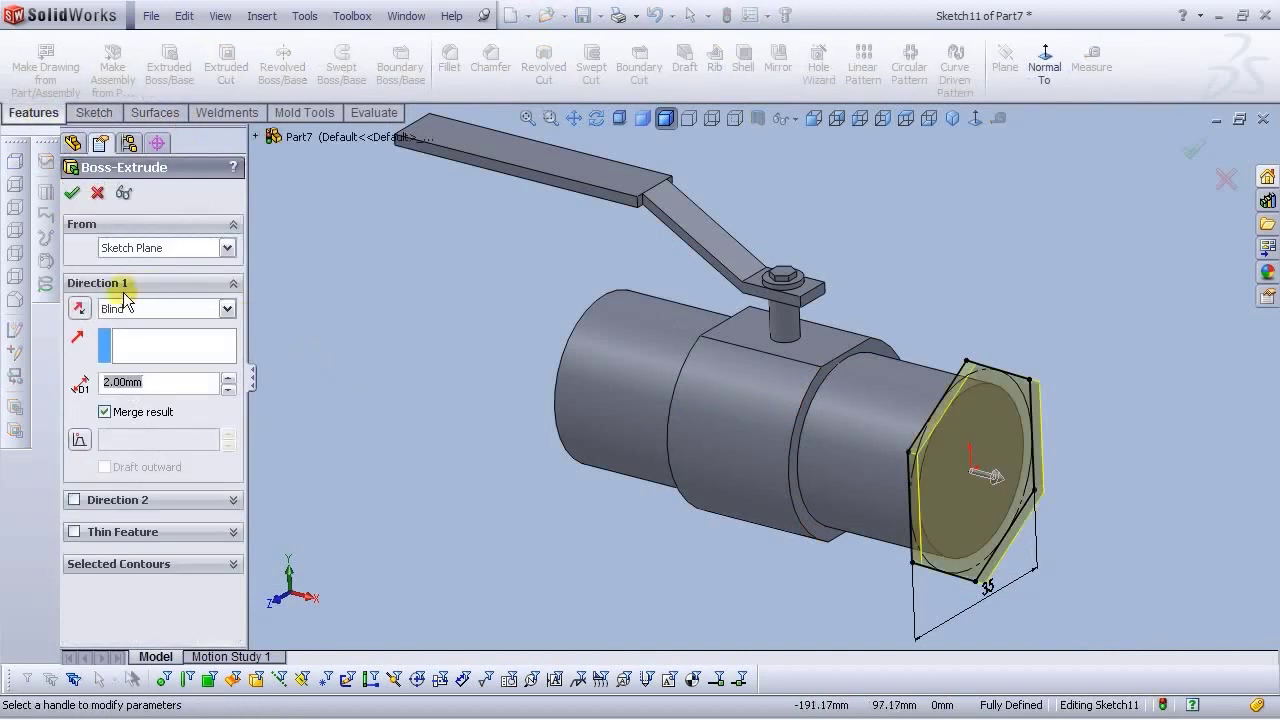
{"action": "left_click", "coordinate": [79, 308]}
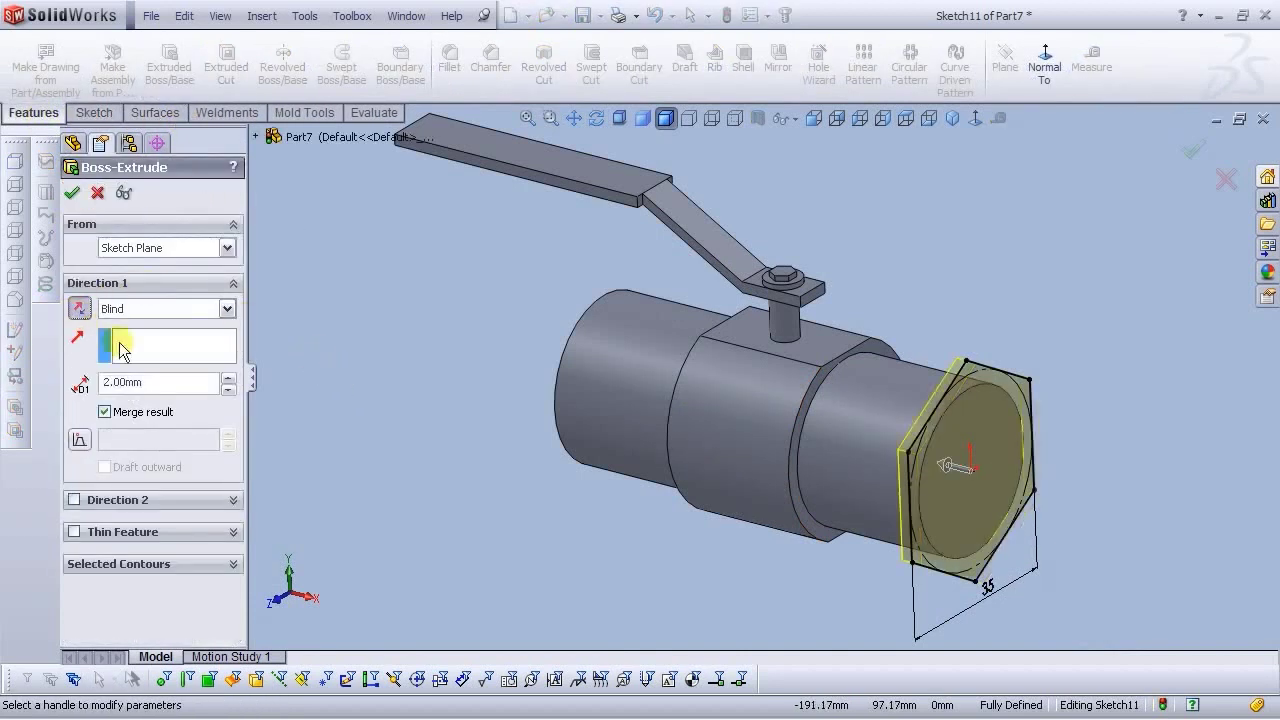
{"action": "double_click", "coordinate": [160, 384]}
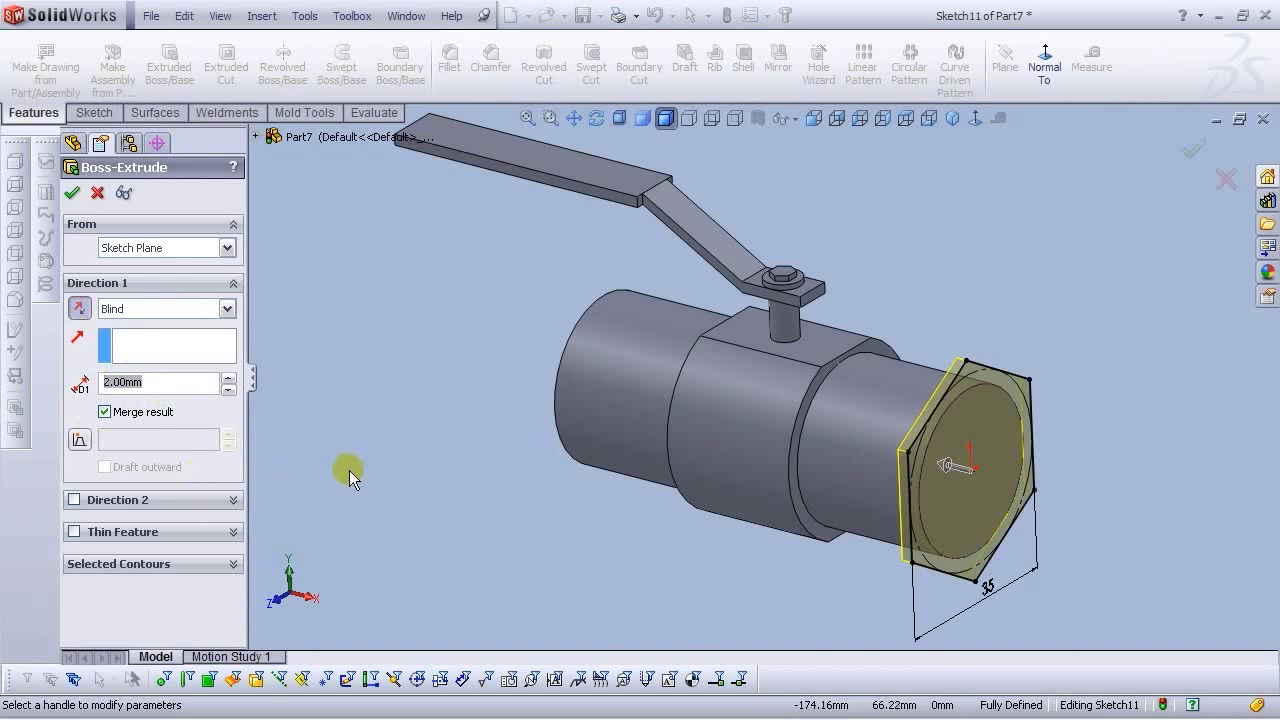
{"action": "type", "text": "15"}
{"action": "key", "text": "Return"}
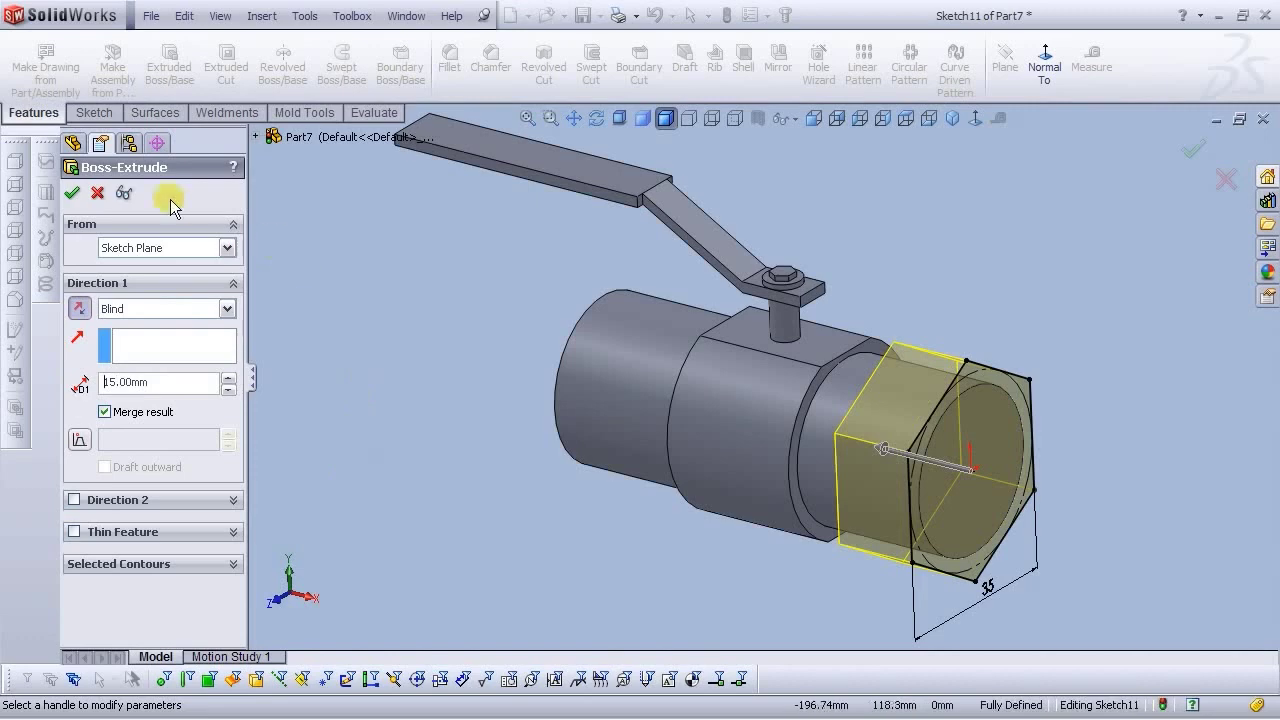
{"action": "left_click", "coordinate": [79, 196]}
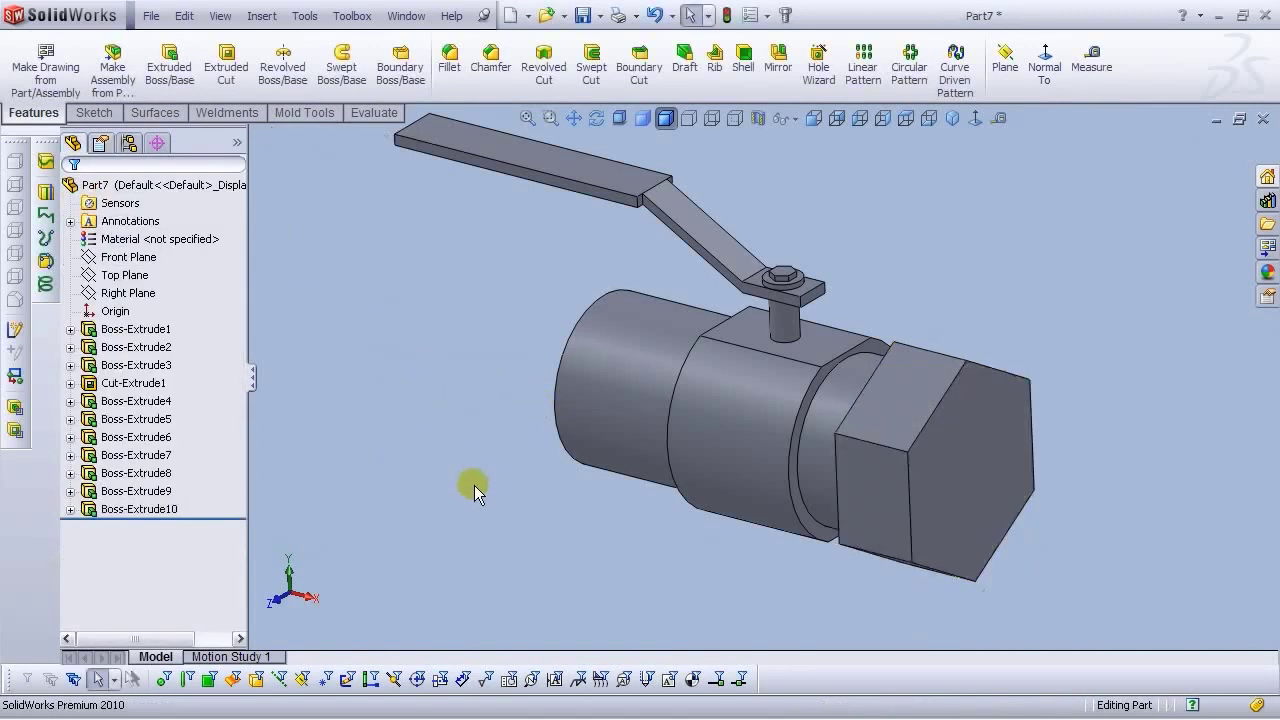
{"action": "key", "text": "f"}
{"action": "middle_click_drag", "start_coordinate": [710, 557], "coordinate": [744, 487]}
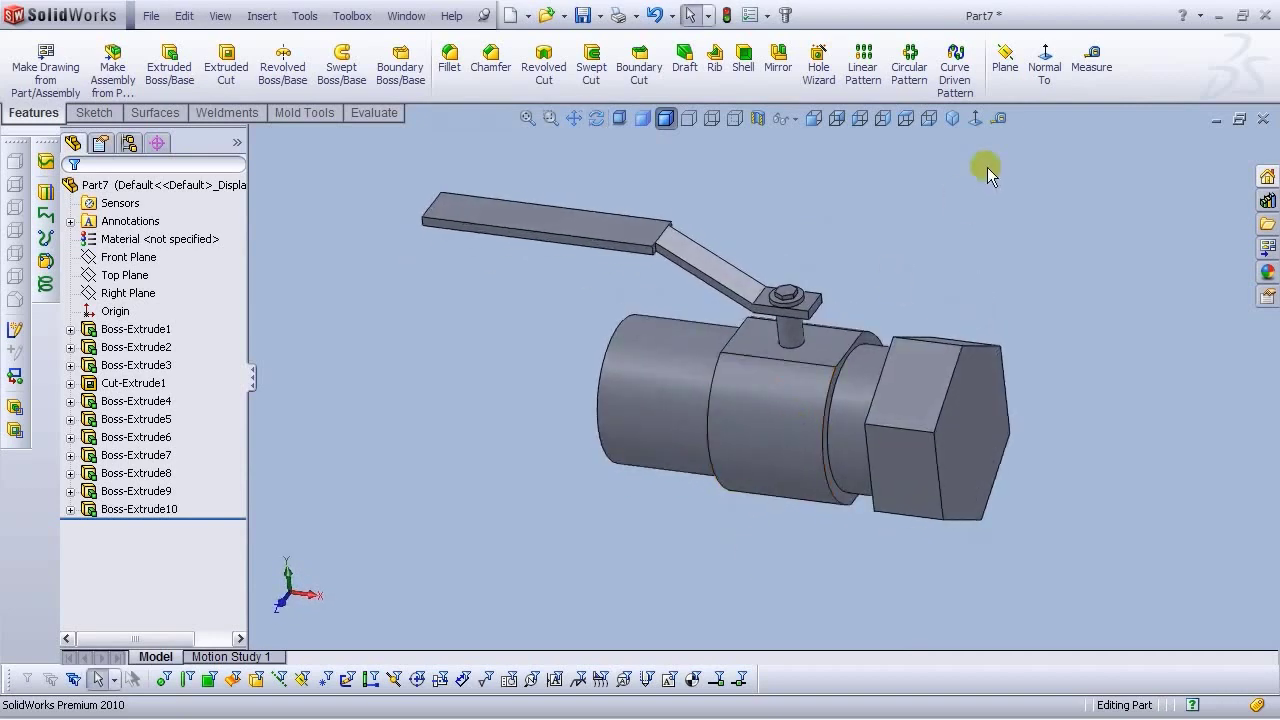
Create a mid plane between the two ring-shaped side faces of the valve's middle body
{"action": "left_click", "coordinate": [1003, 67]}
{"action": "scroll", "coordinate": [854, 315], "scroll_direction": "down", "scroll_amount": 3}
{"action": "left_click", "coordinate": [858, 377]}
{"action": "scroll", "coordinate": [500, 405], "scroll_direction": "down", "scroll_amount": 2}
{"action": "left_click", "coordinate": [532, 396]}
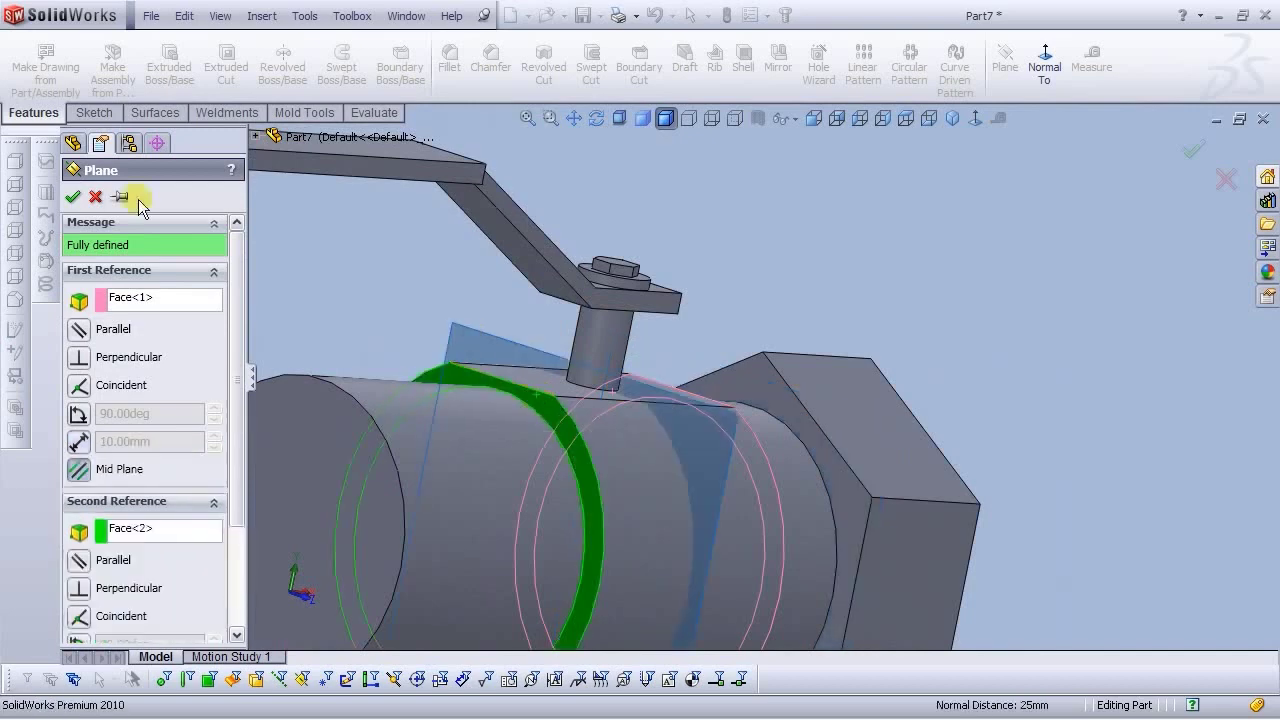
{"action": "left_click", "coordinate": [72, 198]}
{"action": "scroll", "coordinate": [864, 422], "scroll_direction": "up", "scroll_amount": 5}
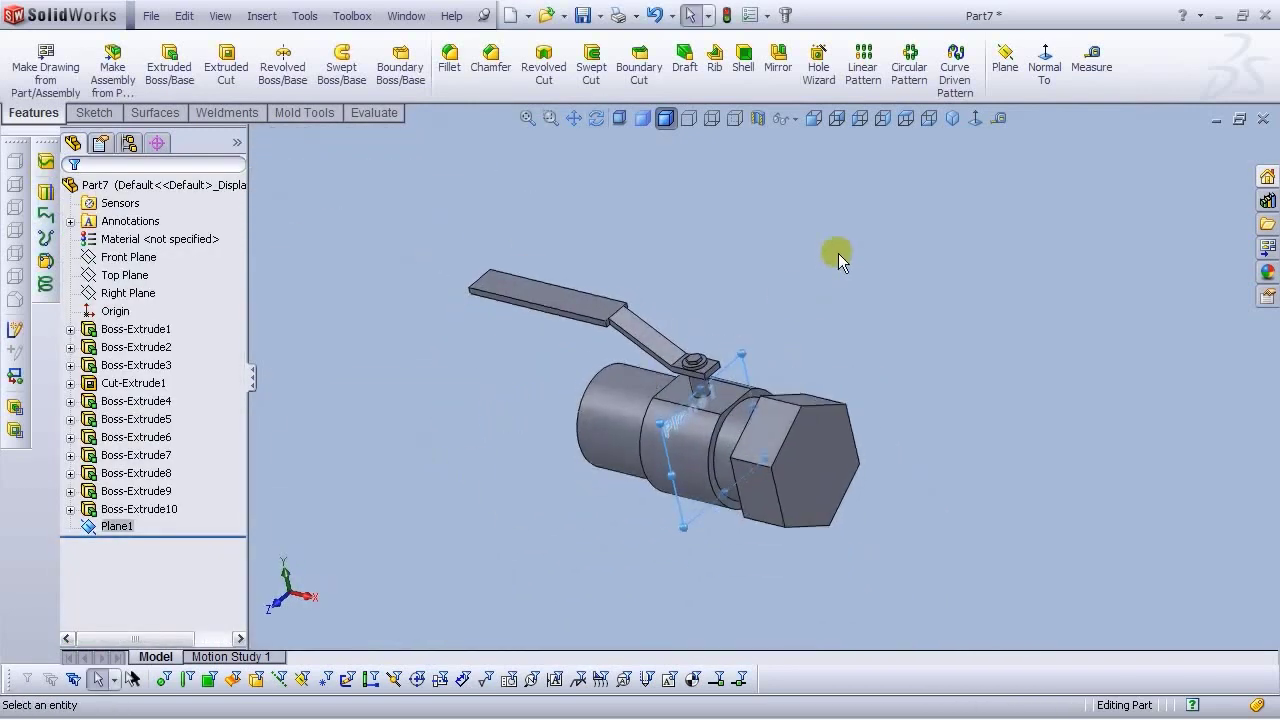
Mirror the hexagonal end extrusion about the new mid plane onto the valve's opposite end
{"action": "left_click", "coordinate": [778, 58]}
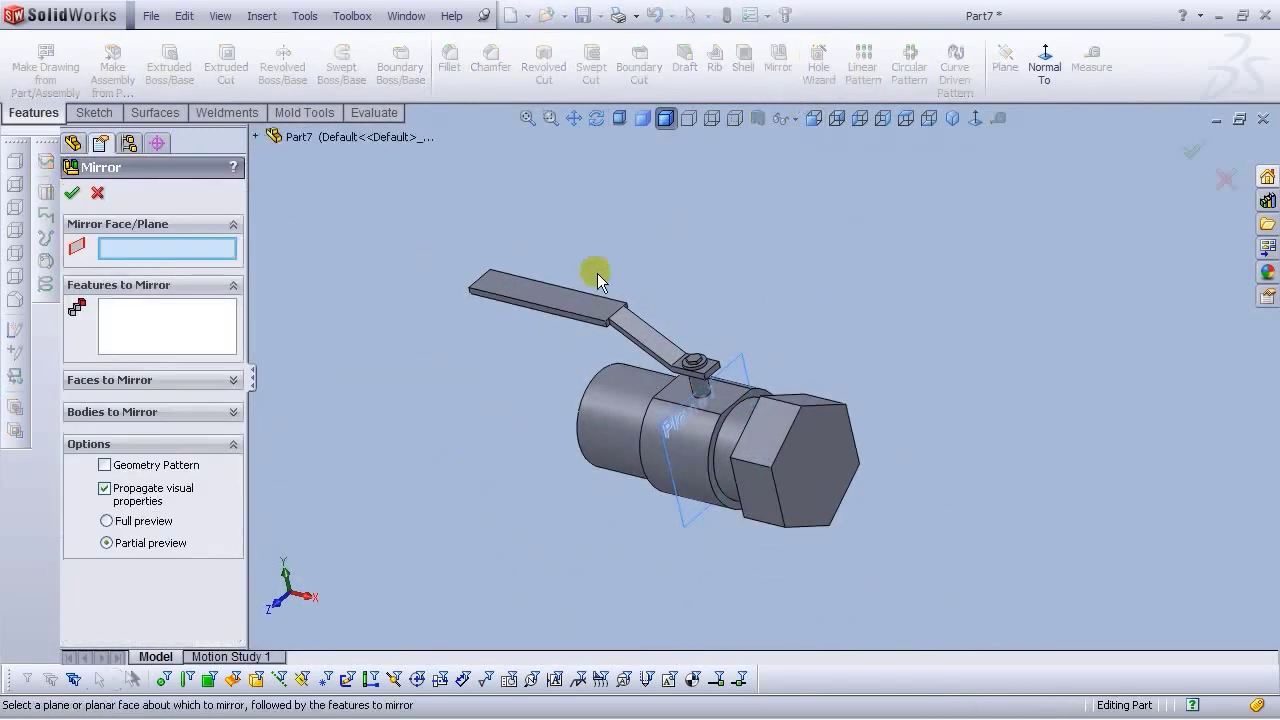
{"action": "left_click", "coordinate": [741, 380]}
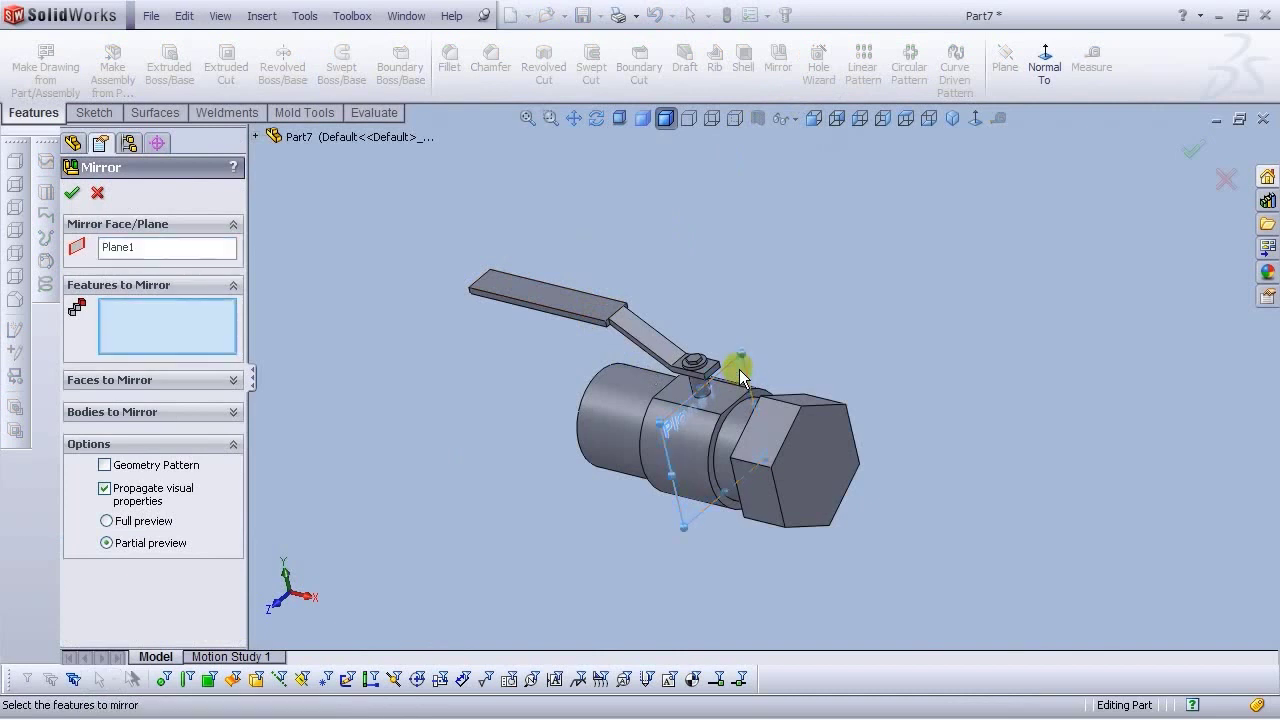
{"action": "left_click", "coordinate": [821, 463]}
{"action": "mouse_move", "coordinate": [821, 463]}
{"action": "middle_mouse_down"}
{"action": "mouse_move", "coordinate": [882, 409]}
{"action": "mouse_move", "coordinate": [886, 371]}
{"action": "mouse_move", "coordinate": [886, 410]}
{"action": "mouse_move", "coordinate": [851, 437]}
{"action": "middle_mouse_up"}
{"action": "left_click", "coordinate": [848, 444]}
{"action": "left_click", "coordinate": [819, 430]}
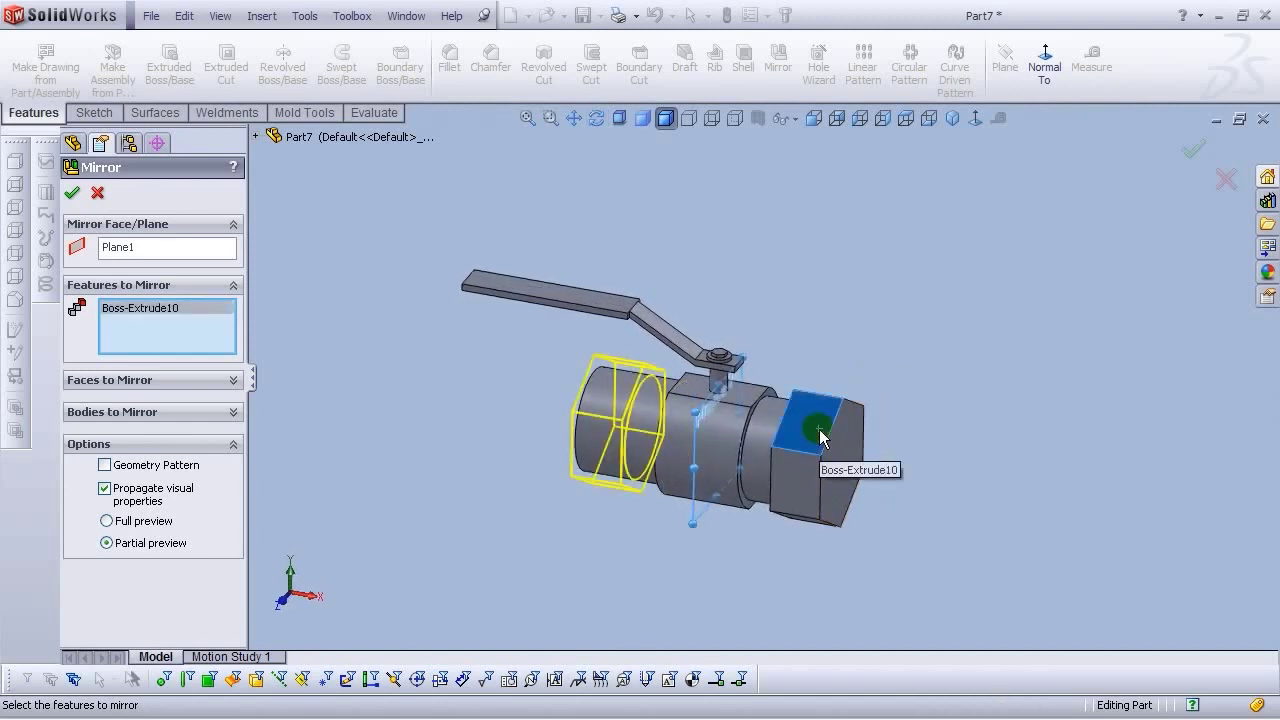
{"action": "left_click", "coordinate": [71, 193]}
{"action": "middle_click_drag", "start_coordinate": [693, 422], "coordinate": [791, 369]}
{"action": "scroll", "coordinate": [718, 379], "scroll_direction": "down", "scroll_amount": 3}
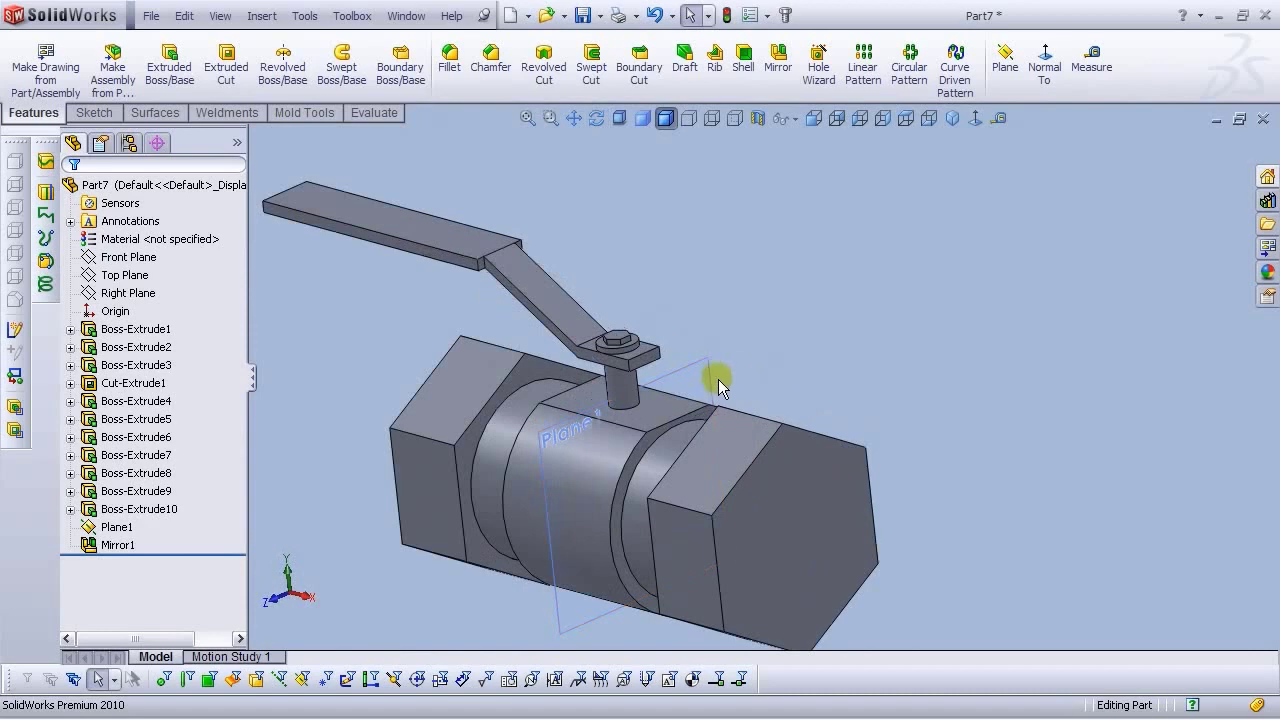
Hide the mid plane that runs through the valve's middle body
{"action": "left_click", "coordinate": [718, 379]}
{"action": "left_click", "coordinate": [809, 312]}
{"action": "scroll", "coordinate": [940, 436], "scroll_direction": "up", "scroll_amount": 5}
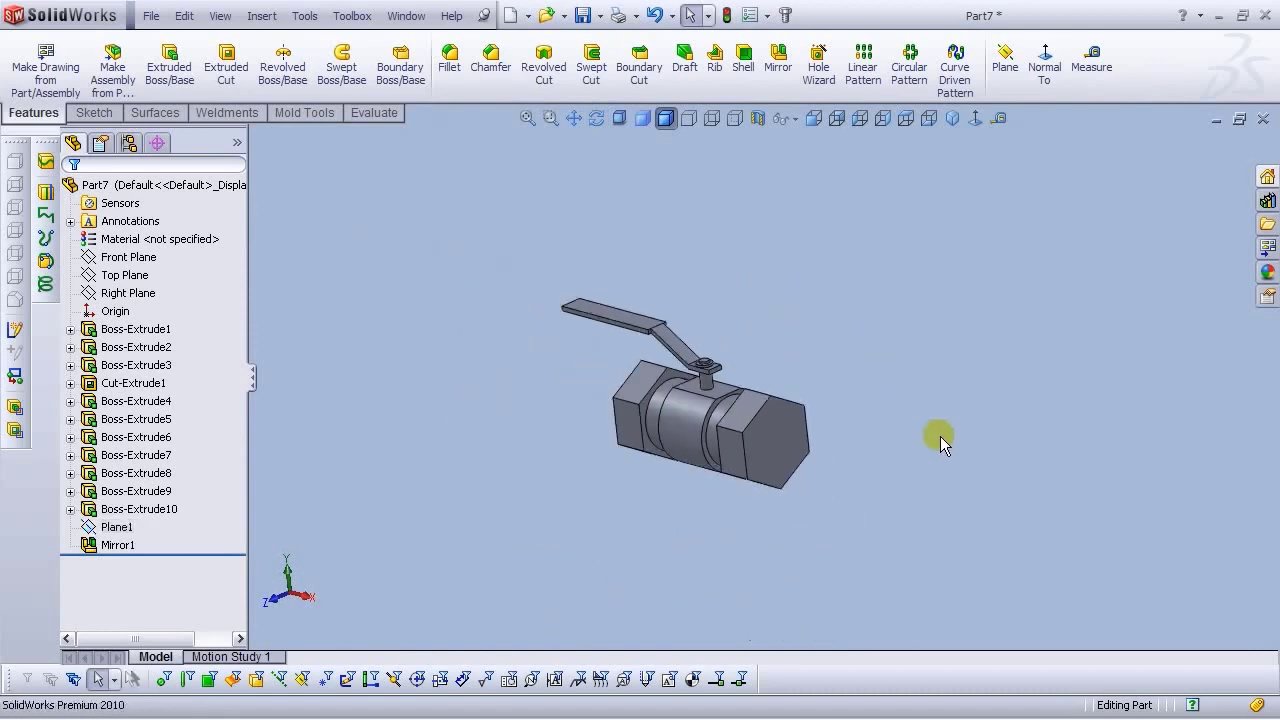
{"action": "scroll", "coordinate": [773, 460], "scroll_direction": "down", "scroll_amount": 5}
Sketch a circle about 24 mm in diameter, centred on the origin, on the outer face of the original hexagonal end
{"action": "middle_click_drag", "start_coordinate": [773, 460], "coordinate": [799, 378]}
{"action": "left_click", "coordinate": [799, 388]}
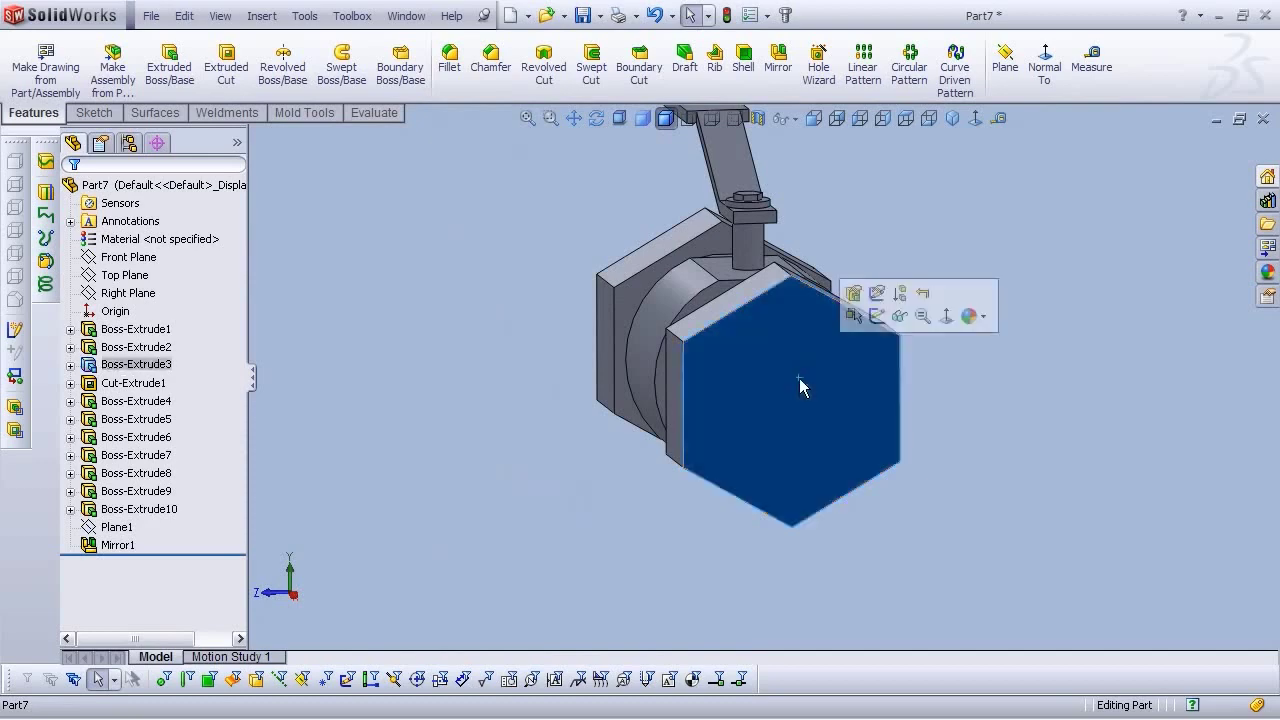
{"action": "left_click", "coordinate": [857, 314]}
{"action": "left_click", "coordinate": [972, 122]}
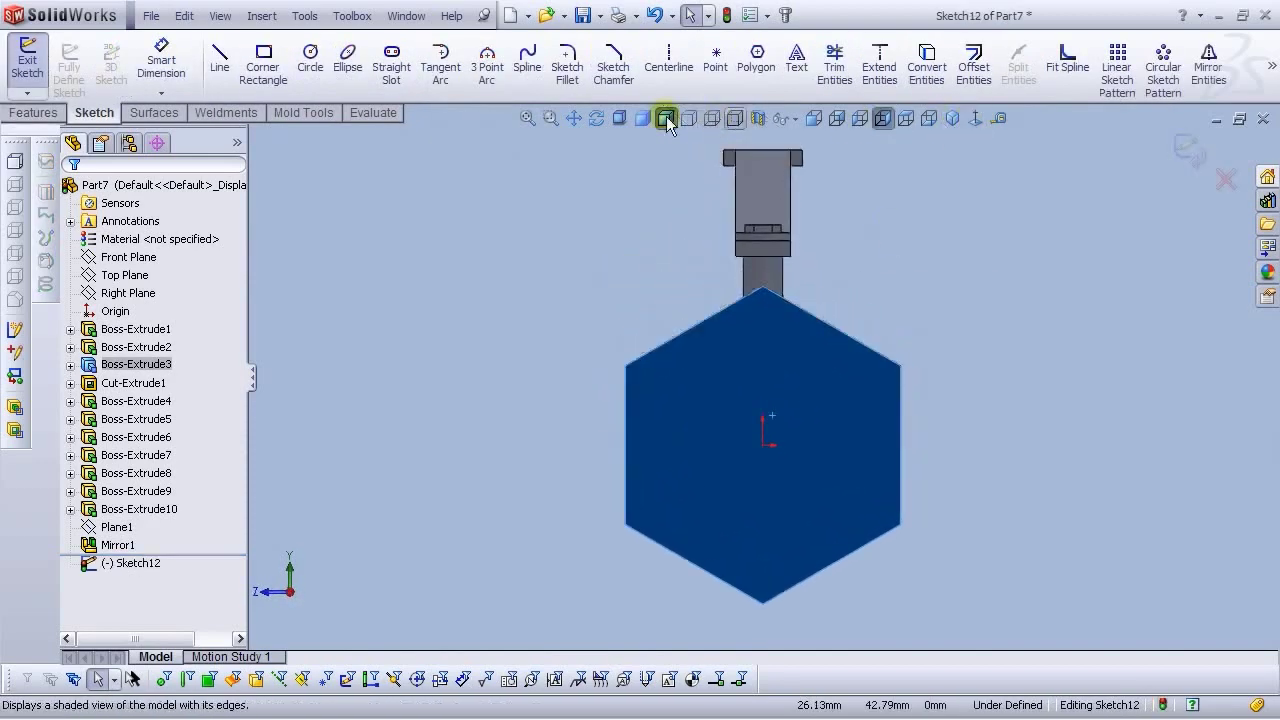
{"action": "left_click", "coordinate": [311, 62]}
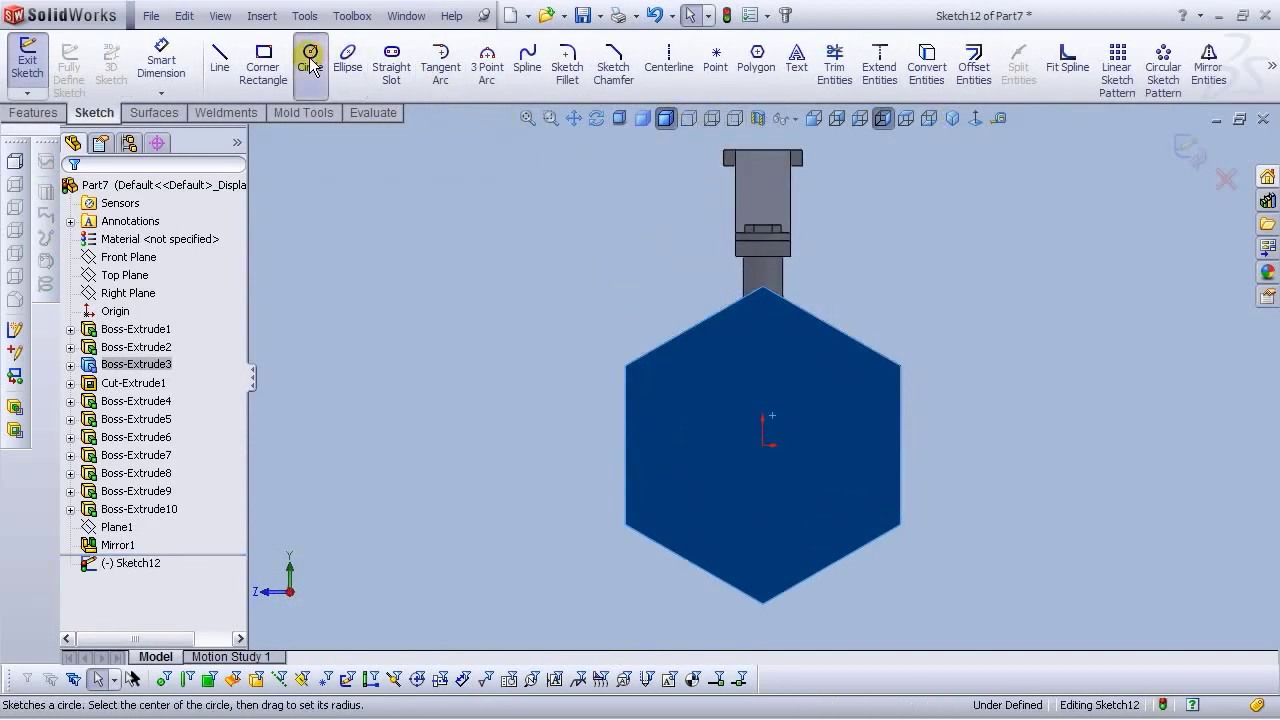
{"action": "left_click", "coordinate": [763, 443]}
{"action": "left_click", "coordinate": [681, 399]}
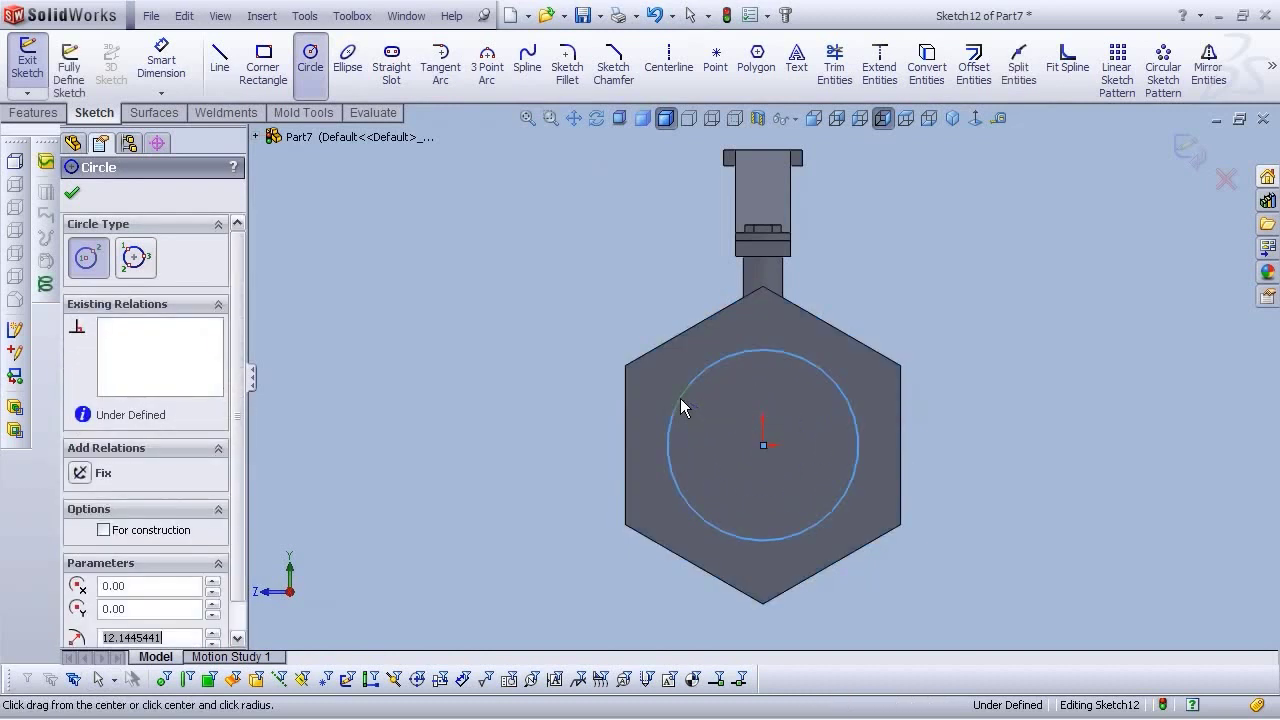
Dimension the circle's diameter at 25 mm
{"action": "left_click", "coordinate": [172, 76]}
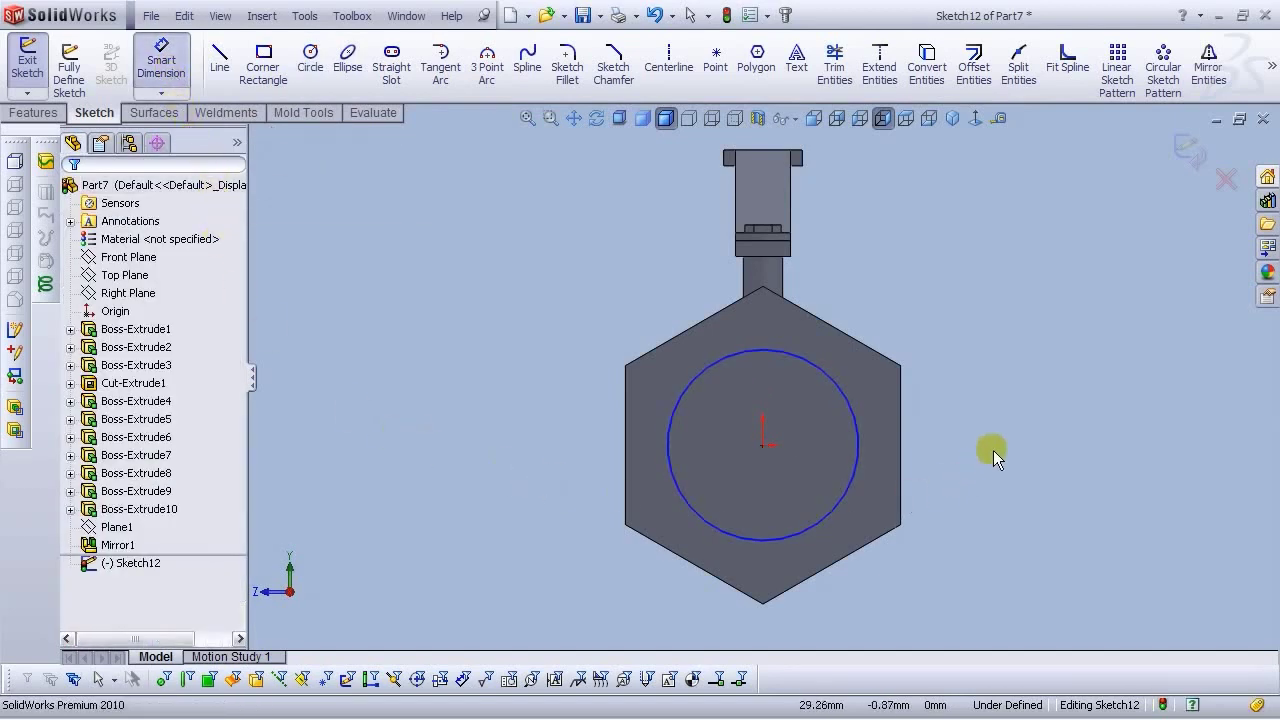
{"action": "left_click", "coordinate": [829, 379]}
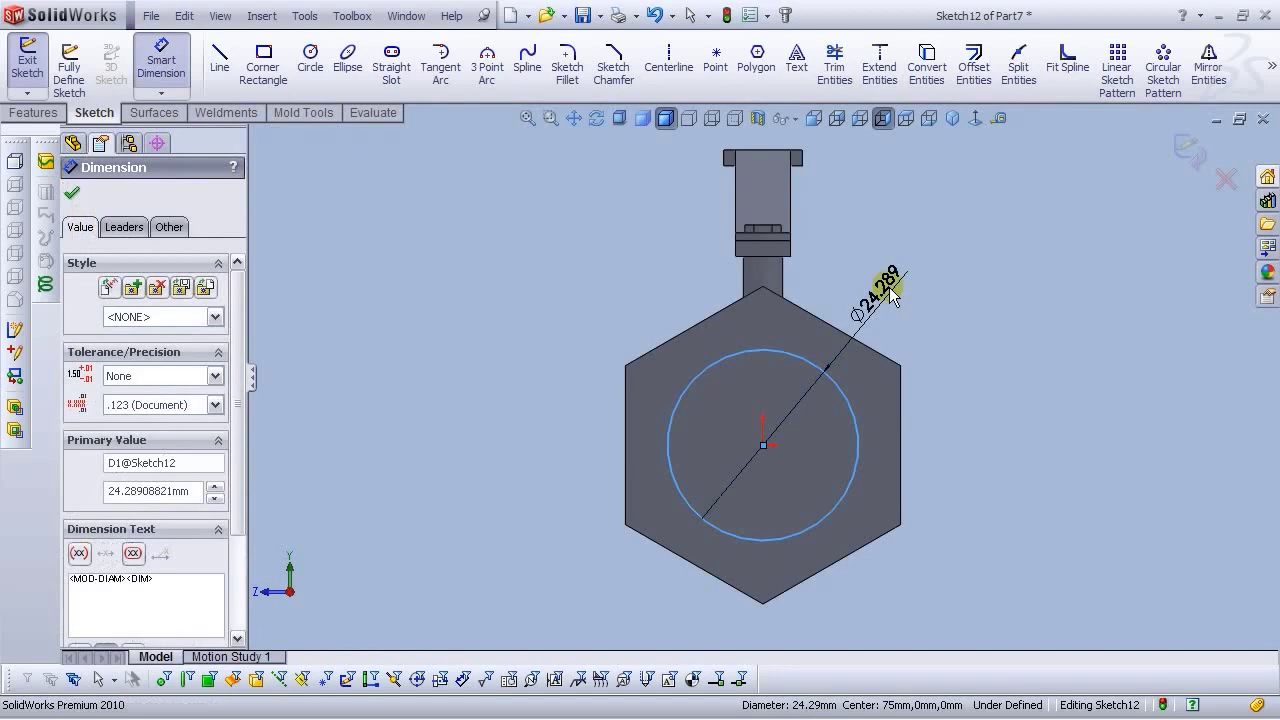
{"action": "type", "text": "25"}
{"action": "key", "text": "Return"}
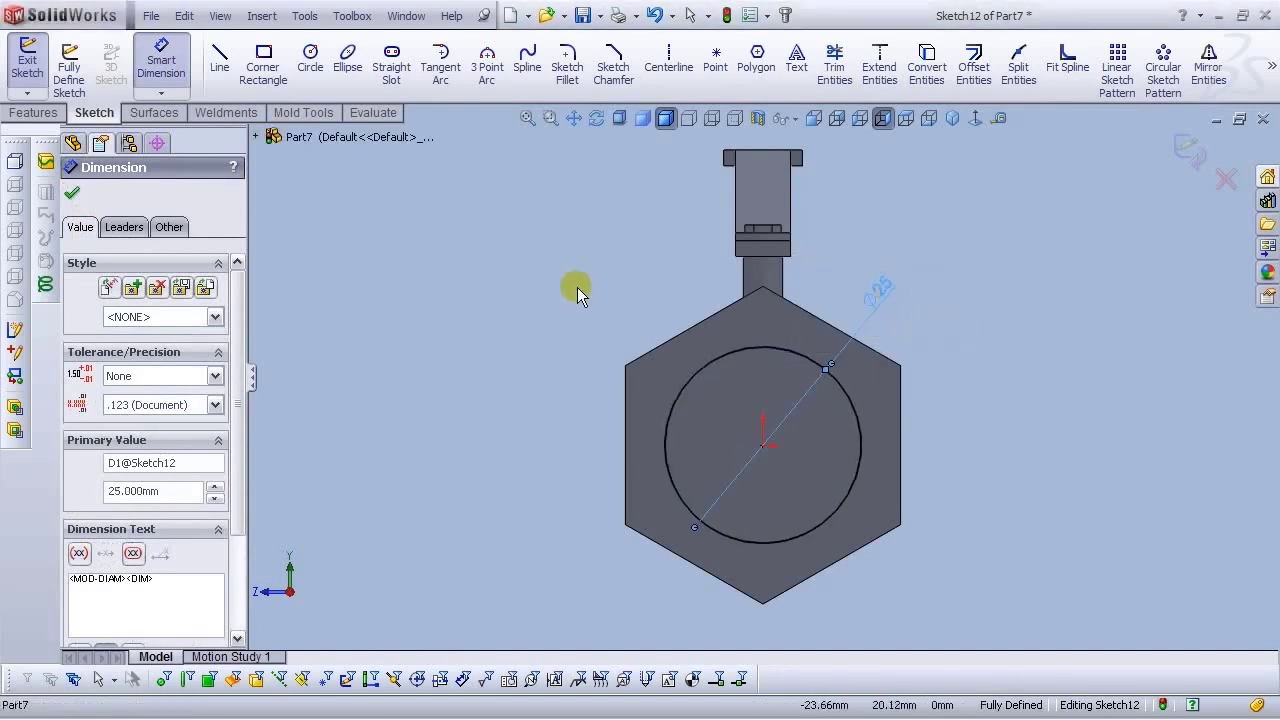
Cut-extrude the circle 25 mm blind into the valve body to form the port opening
{"action": "middle_click_drag", "start_coordinate": [577, 287], "coordinate": [659, 365]}
{"action": "scroll", "coordinate": [659, 365], "scroll_direction": "up", "scroll_amount": 3}
{"action": "scroll", "coordinate": [1171, 507], "scroll_direction": "up", "scroll_amount": 2}
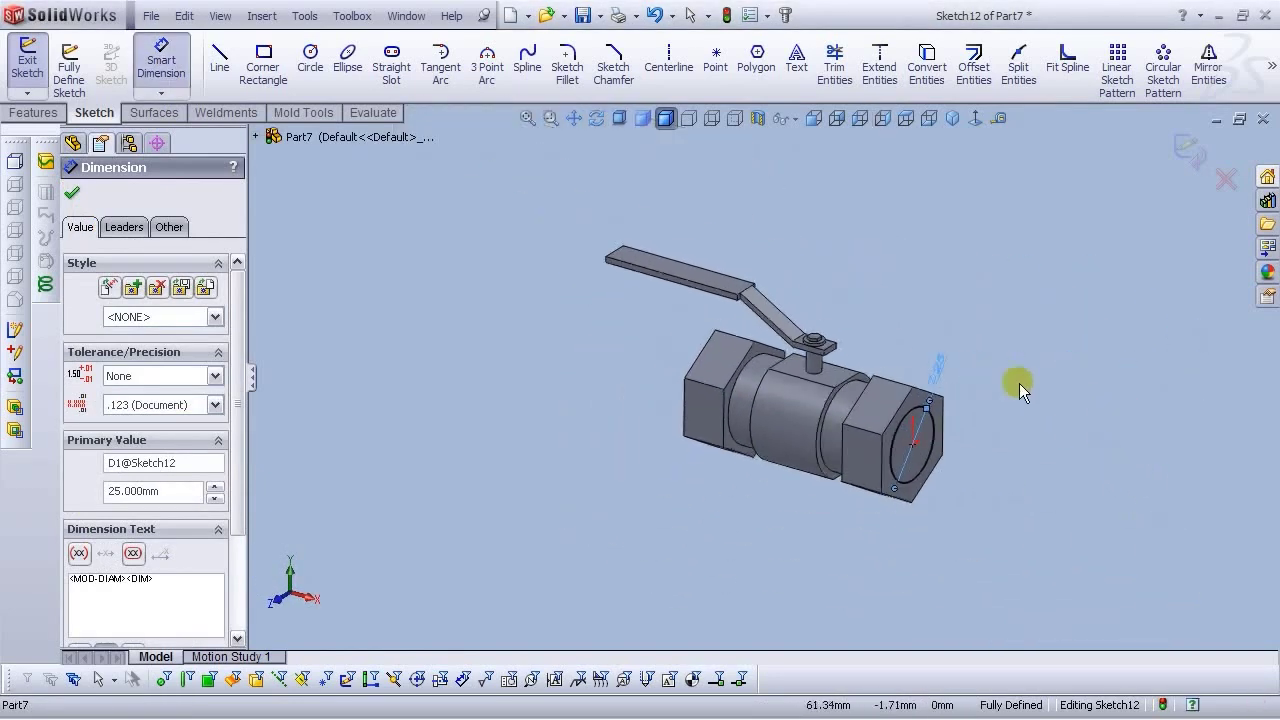
{"action": "scroll", "coordinate": [1019, 383], "scroll_direction": "down", "scroll_amount": 2}
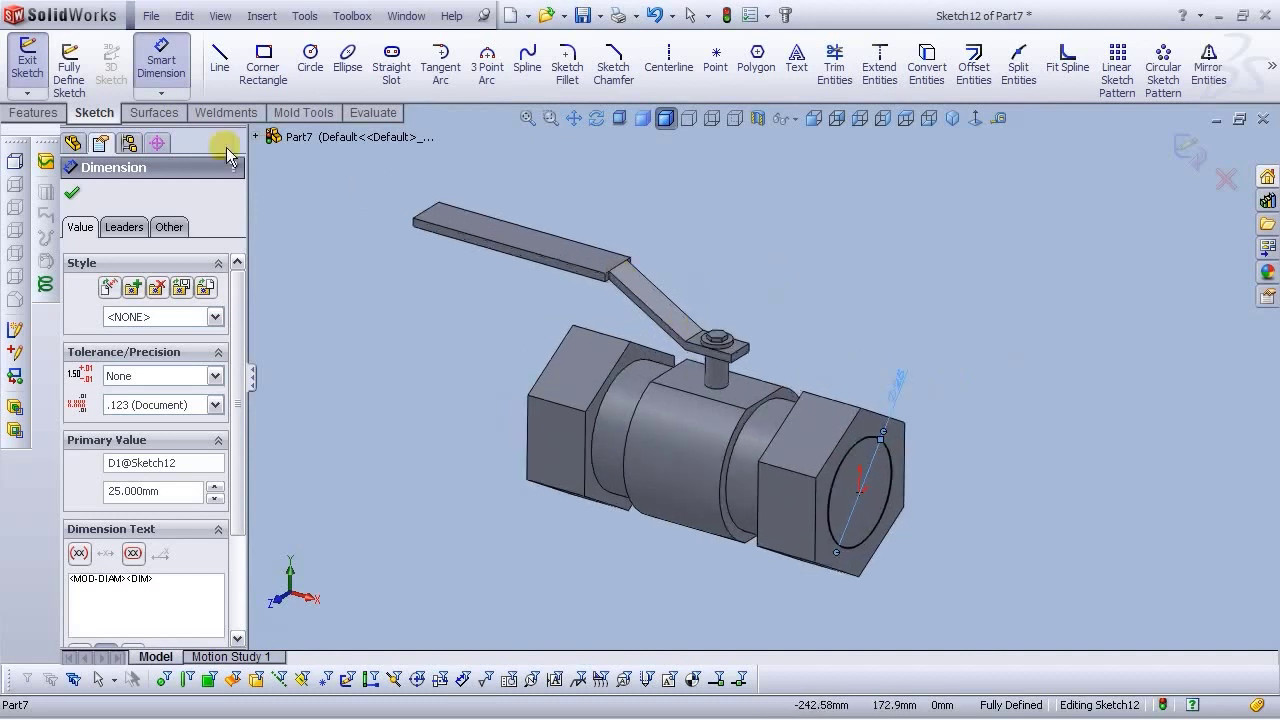
{"action": "left_click", "coordinate": [30, 113]}
{"action": "left_click", "coordinate": [224, 72]}
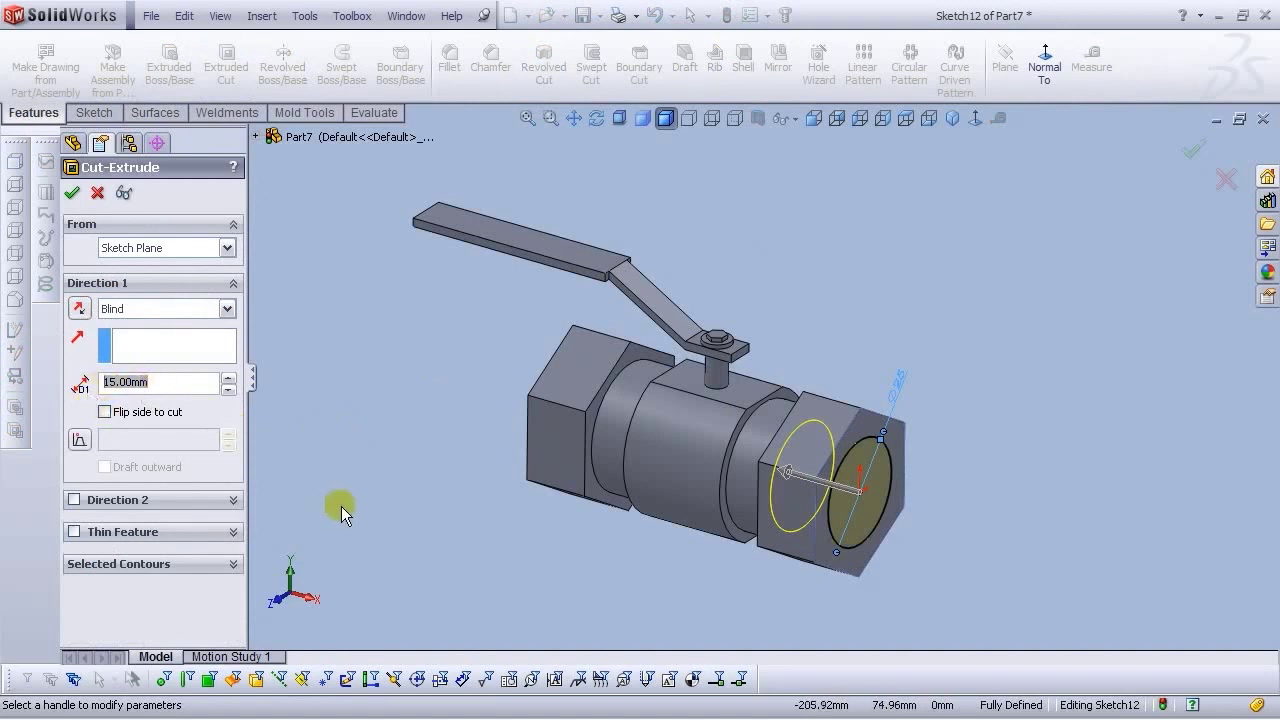
{"action": "key", "text": "Return"}
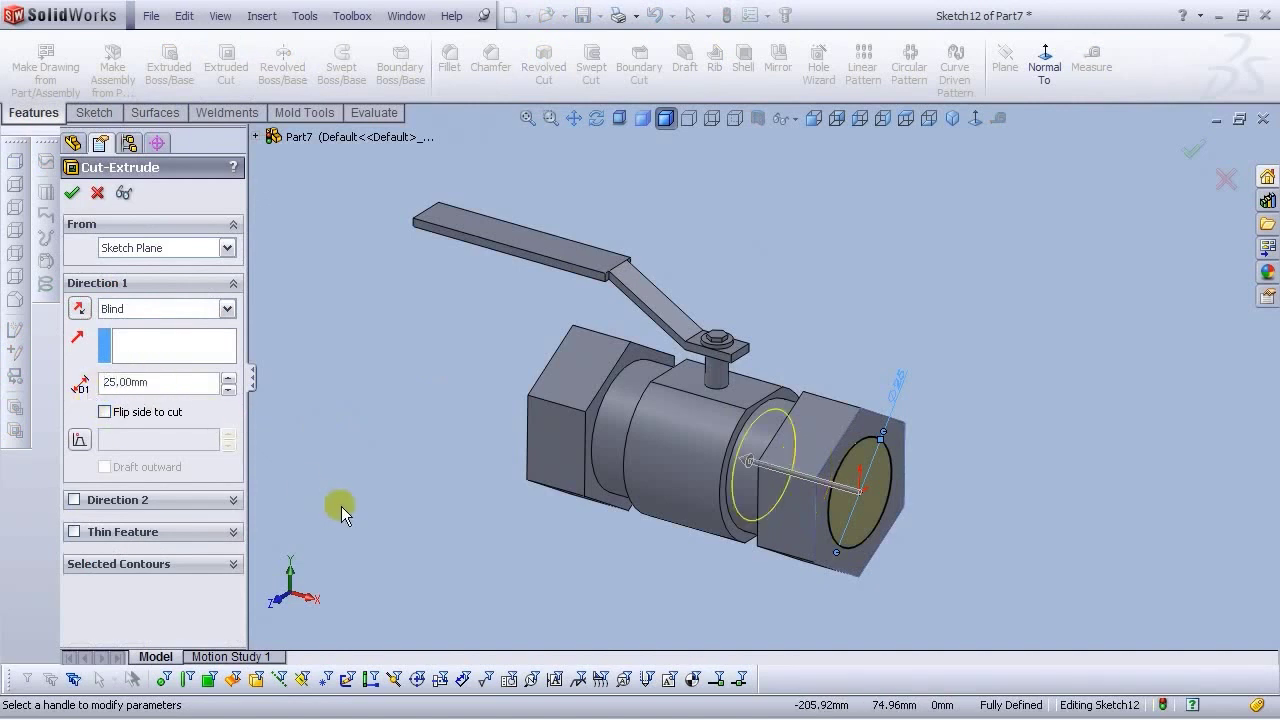
{"action": "middle_click_drag", "start_coordinate": [341, 506], "coordinate": [449, 387]}
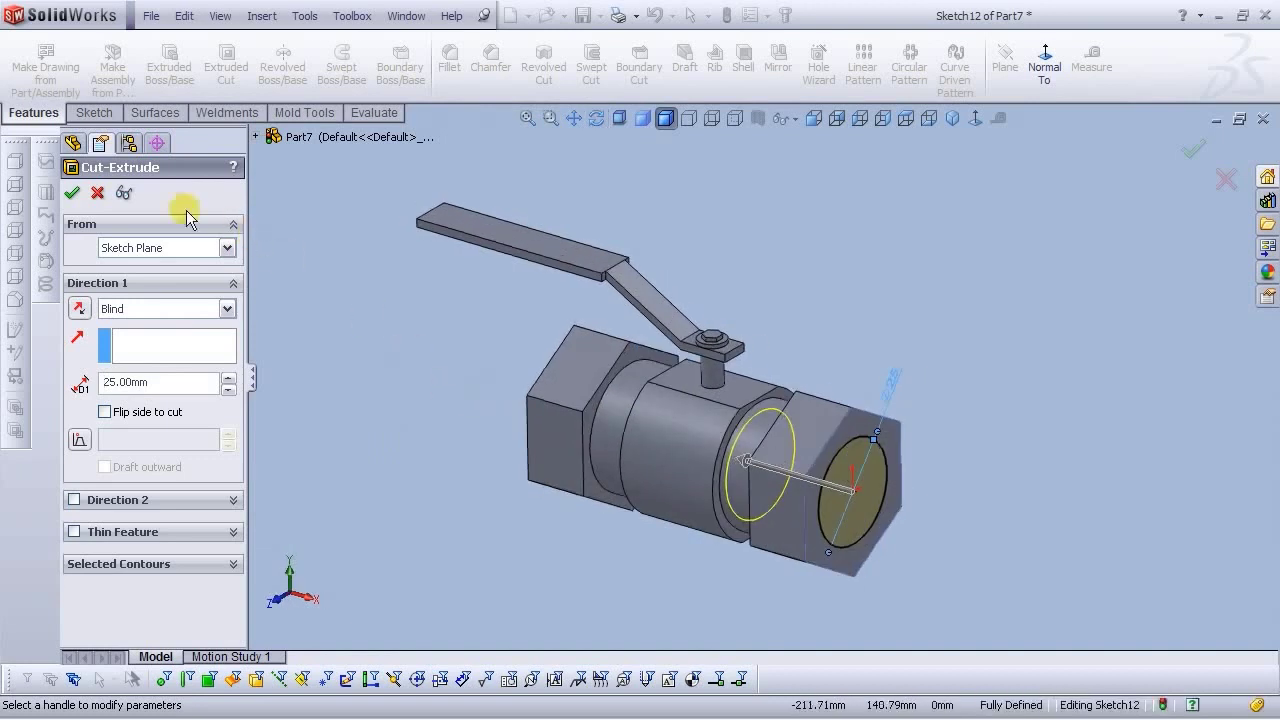
{"action": "left_click", "coordinate": [77, 193]}
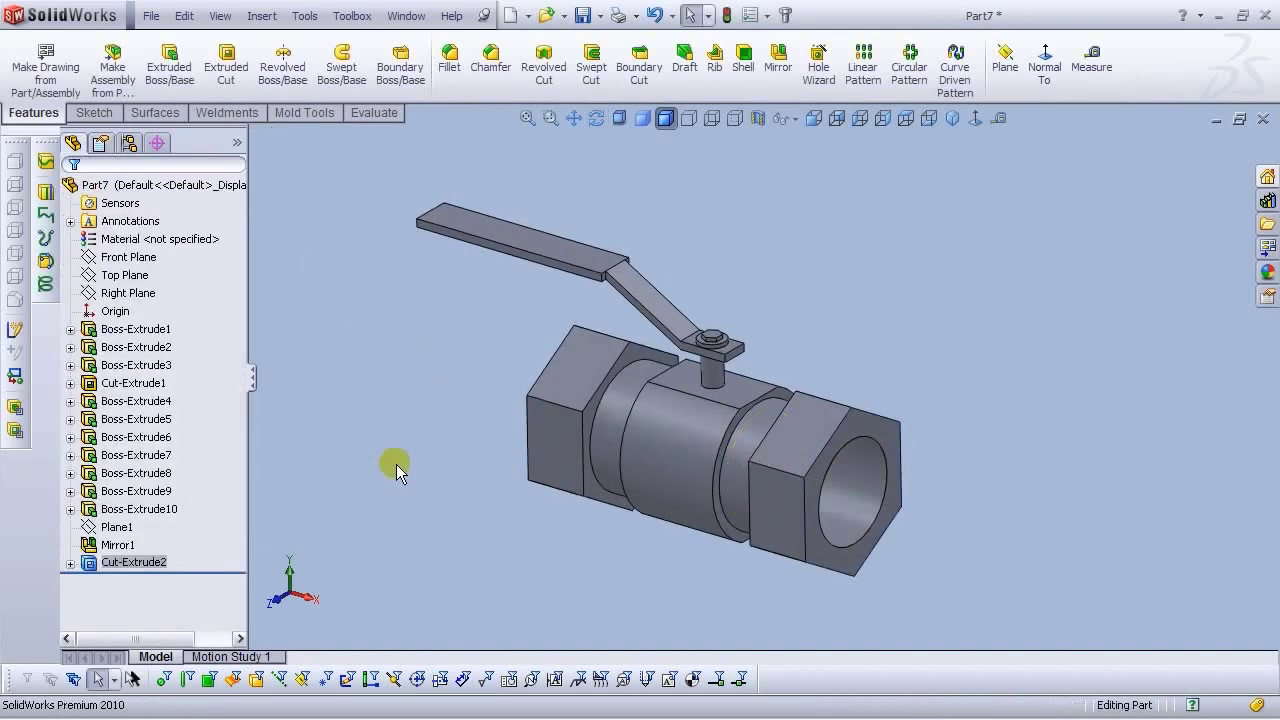
Mirror the port cut about the mid plane onto the valve's opposite hexagonal end
{"action": "mouse_move", "coordinate": [494, 491]}
{"action": "middle_mouse_down"}
{"action": "mouse_move", "coordinate": [444, 419]}
{"action": "mouse_move", "coordinate": [418, 413]}
{"action": "mouse_move", "coordinate": [450, 454]}
{"action": "mouse_move", "coordinate": [487, 421]}
{"action": "mouse_move", "coordinate": [539, 418]}
{"action": "mouse_move", "coordinate": [487, 436]}
{"action": "mouse_move", "coordinate": [505, 512]}
{"action": "middle_mouse_up"}
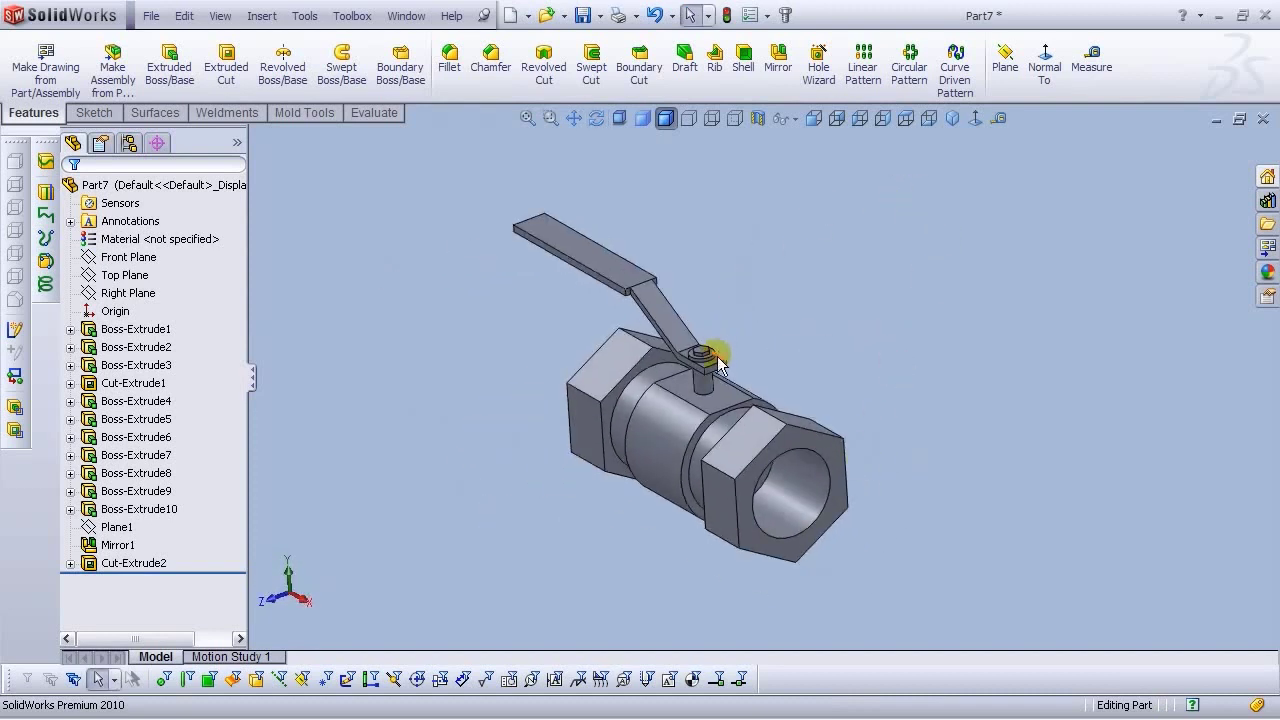
{"action": "left_click", "coordinate": [778, 60]}
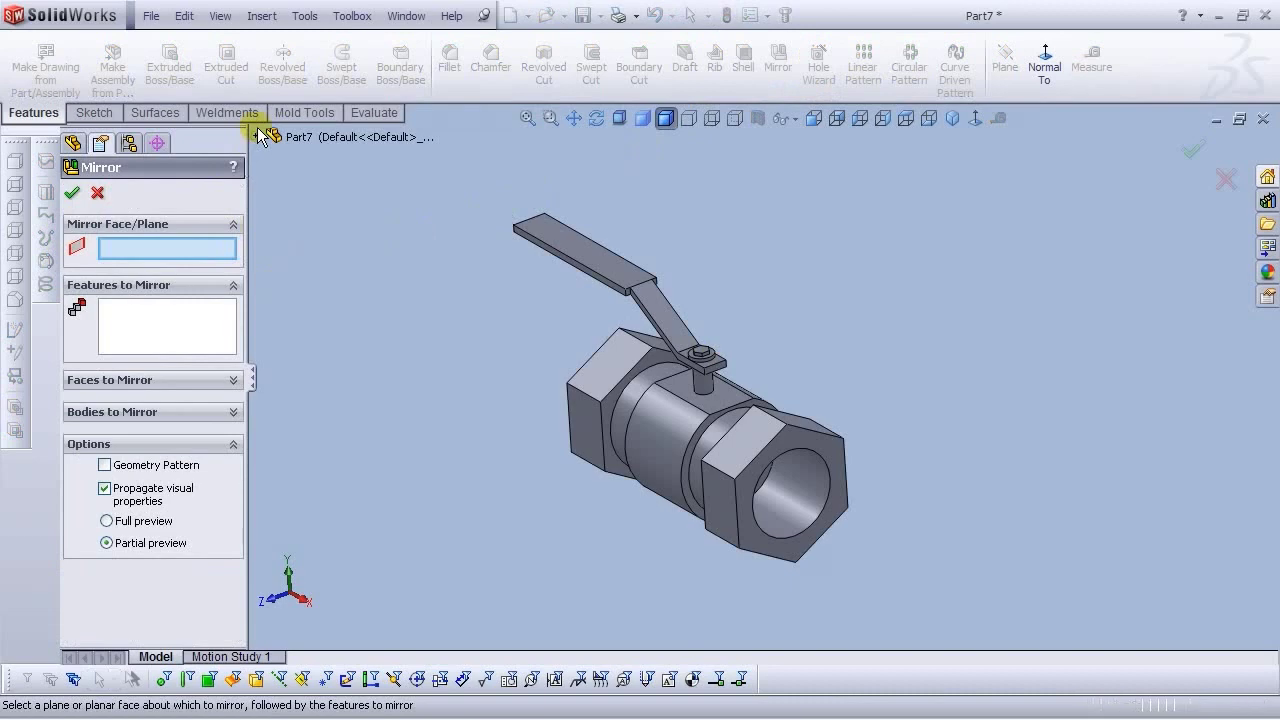
{"action": "left_click", "coordinate": [260, 136]}
{"action": "left_click", "coordinate": [315, 482]}
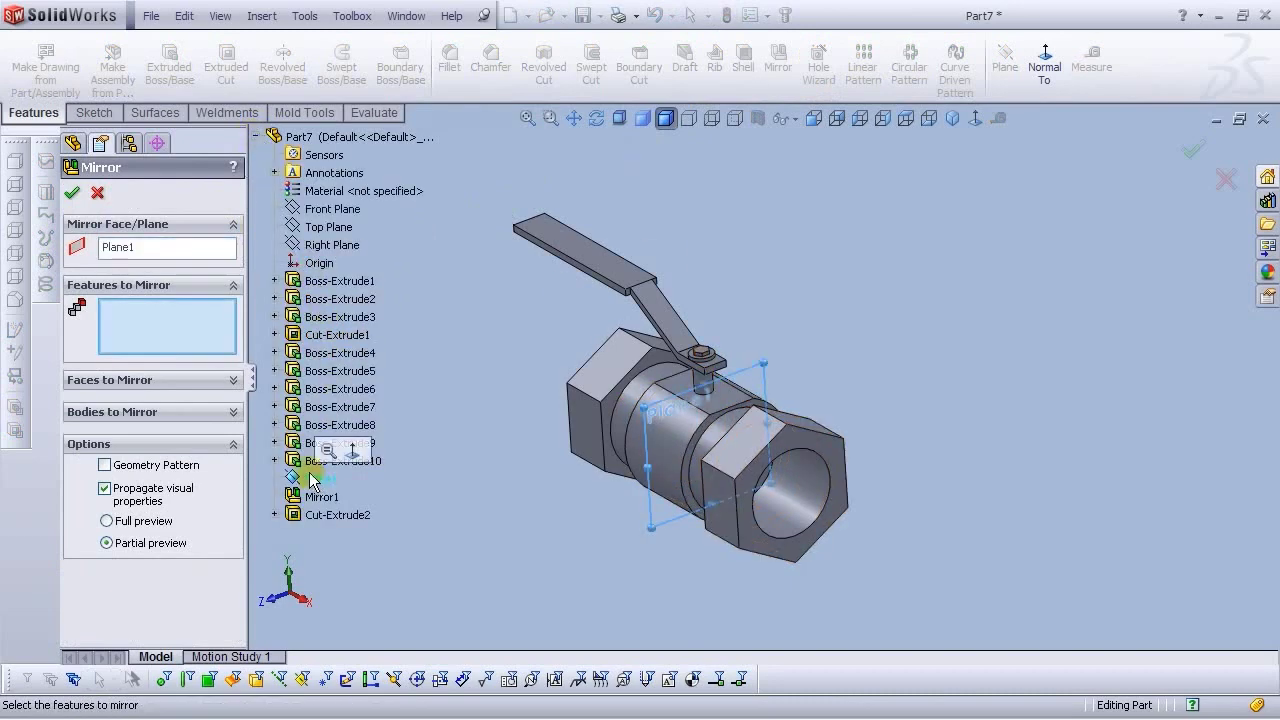
{"action": "left_click", "coordinate": [798, 502]}
{"action": "right_click", "coordinate": [798, 499]}
{"action": "middle_click_drag", "start_coordinate": [608, 474], "coordinate": [773, 506]}
{"action": "scroll", "coordinate": [775, 503], "scroll_direction": "up", "scroll_amount": 1}
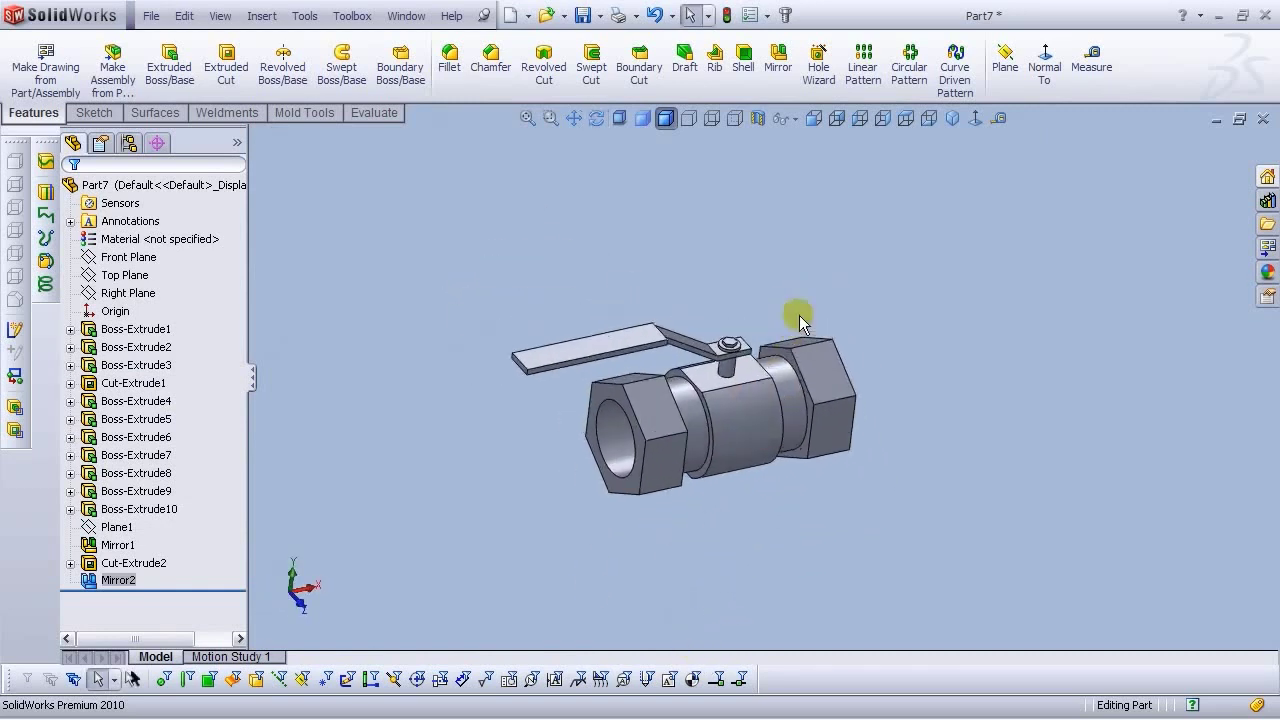
{"action": "scroll", "coordinate": [799, 315], "scroll_direction": "down", "scroll_amount": 1}
Fillet the edges around the upper face of the handle grip with a 0.2 mm constant radius
{"action": "left_click", "coordinate": [452, 66]}
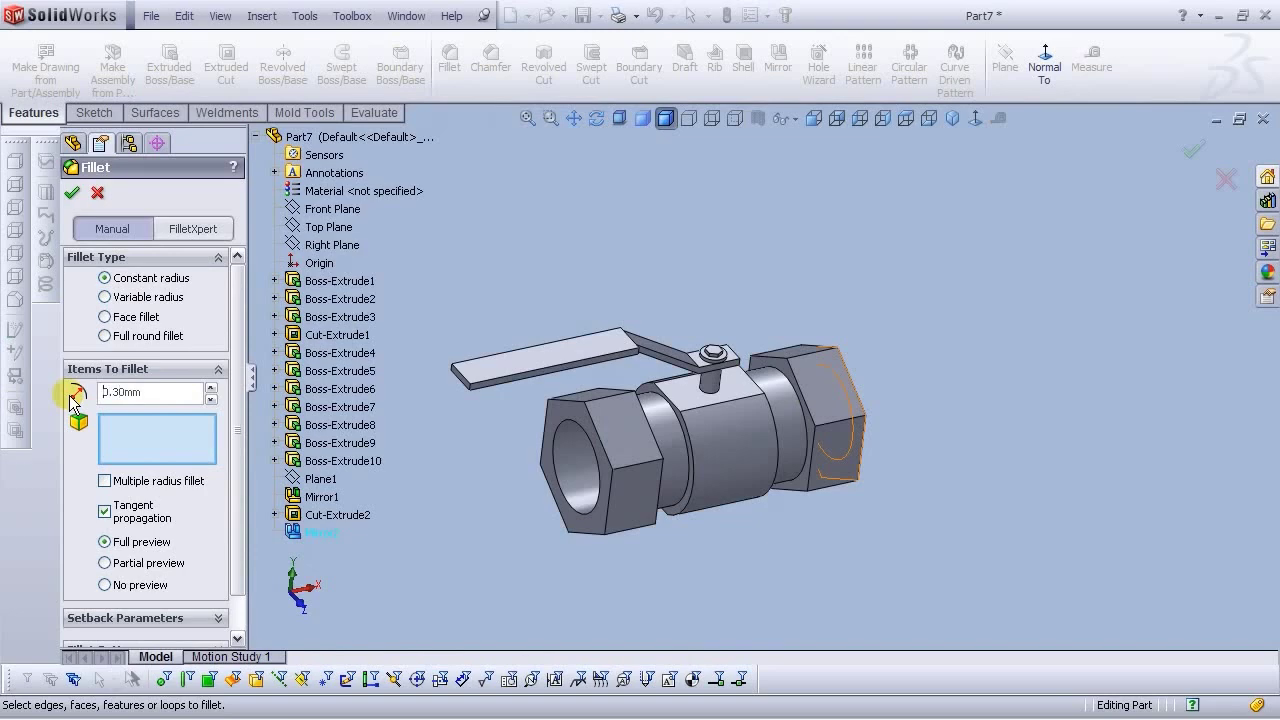
{"action": "scroll", "coordinate": [659, 407], "scroll_direction": "down", "scroll_amount": 3}
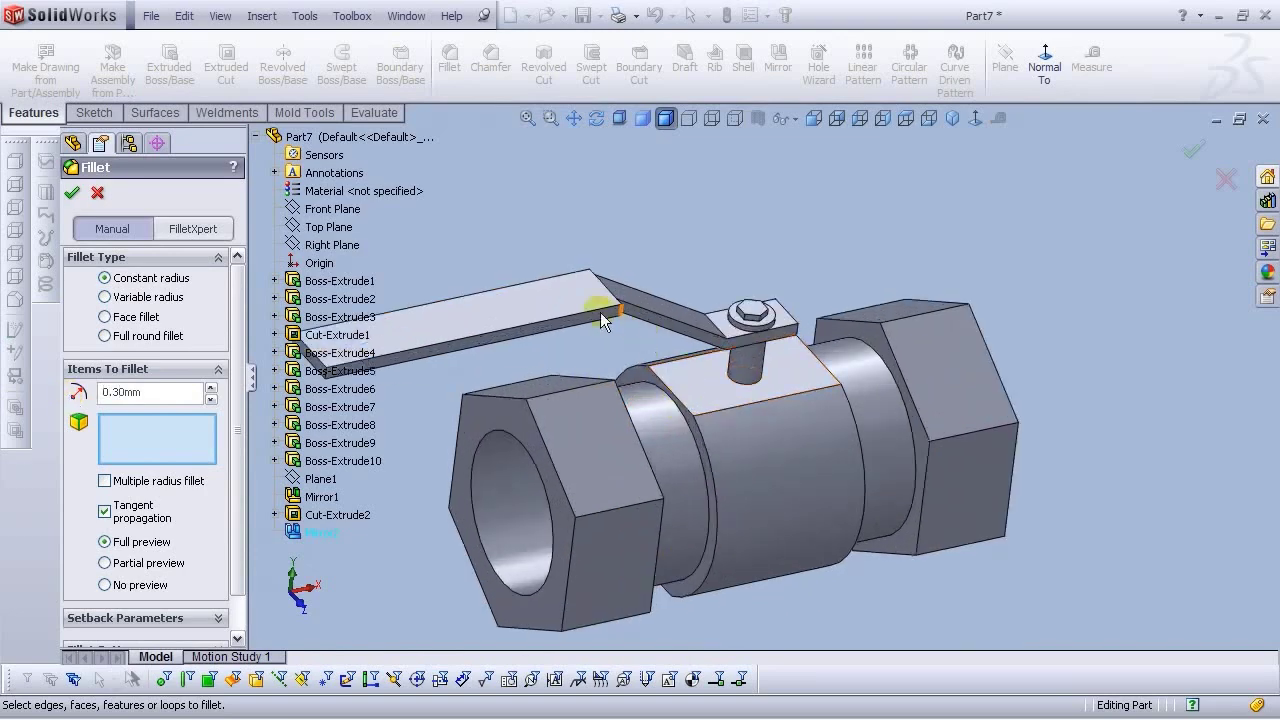
{"action": "left_click", "coordinate": [483, 303]}
{"action": "left_click", "coordinate": [483, 303]}
{"action": "left_click", "coordinate": [489, 316]}
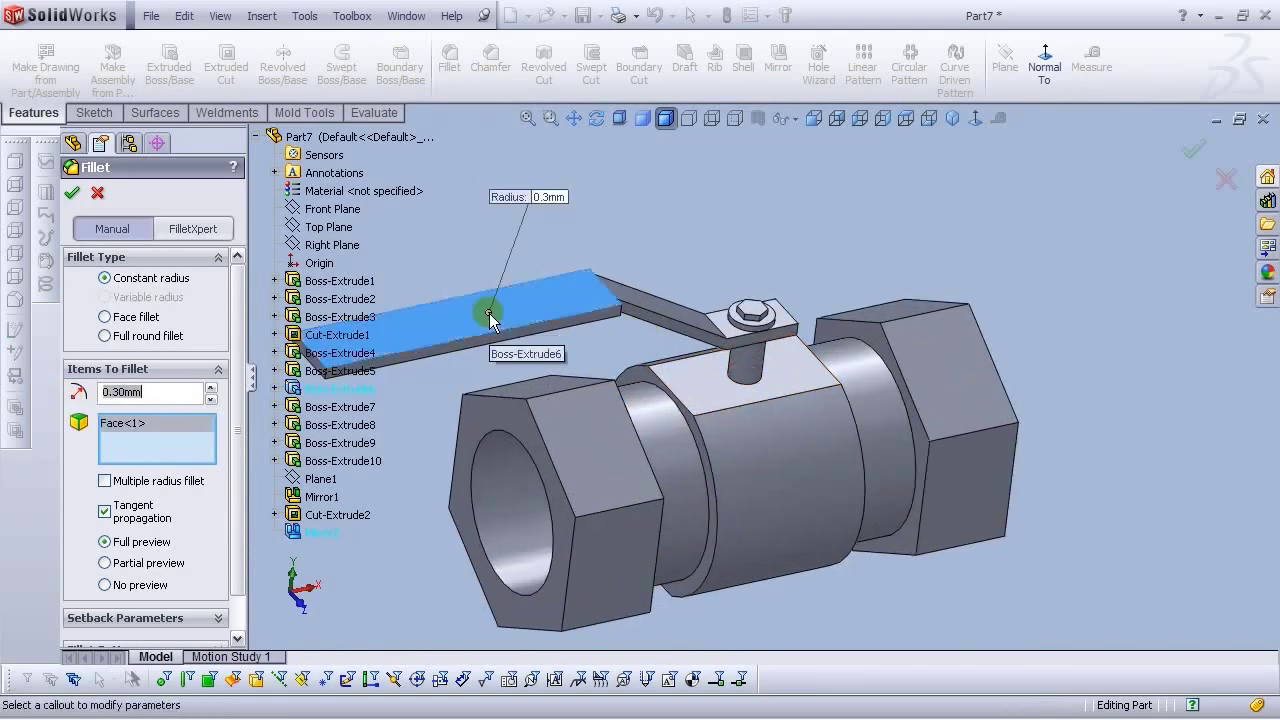
{"action": "scroll", "coordinate": [596, 335], "scroll_direction": "down", "scroll_amount": 2}
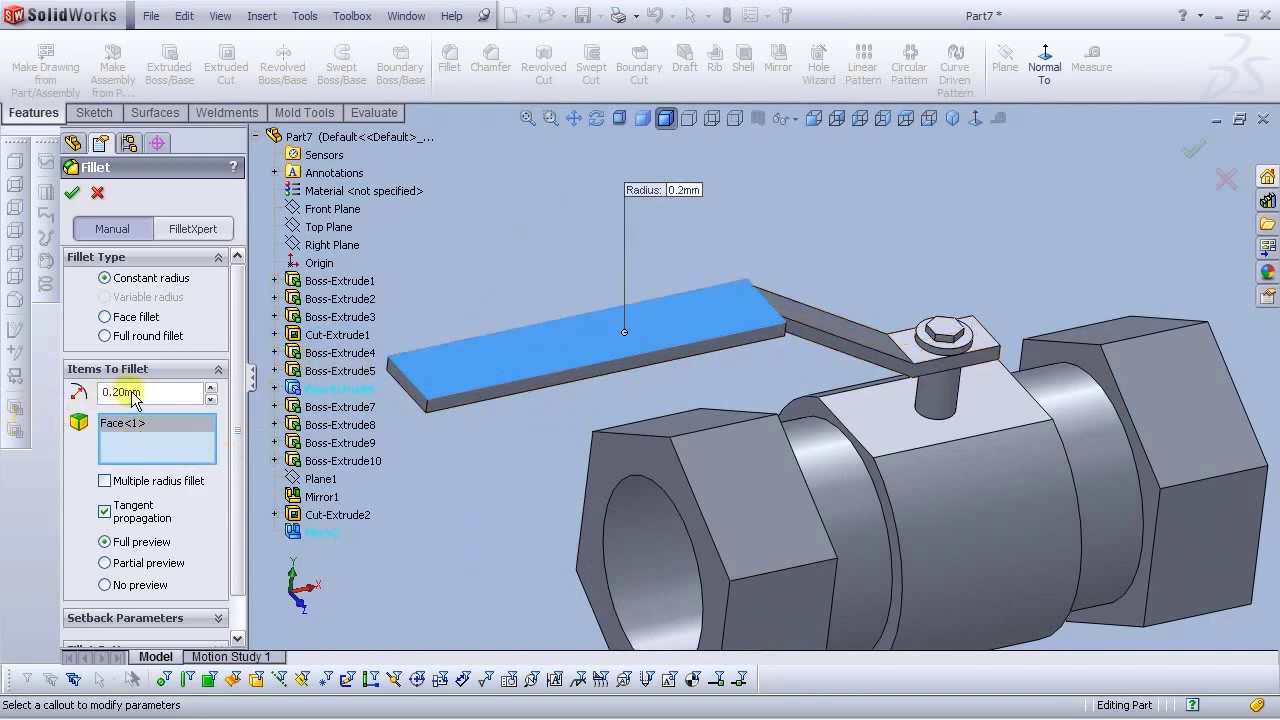
{"action": "left_click", "coordinate": [447, 370]}
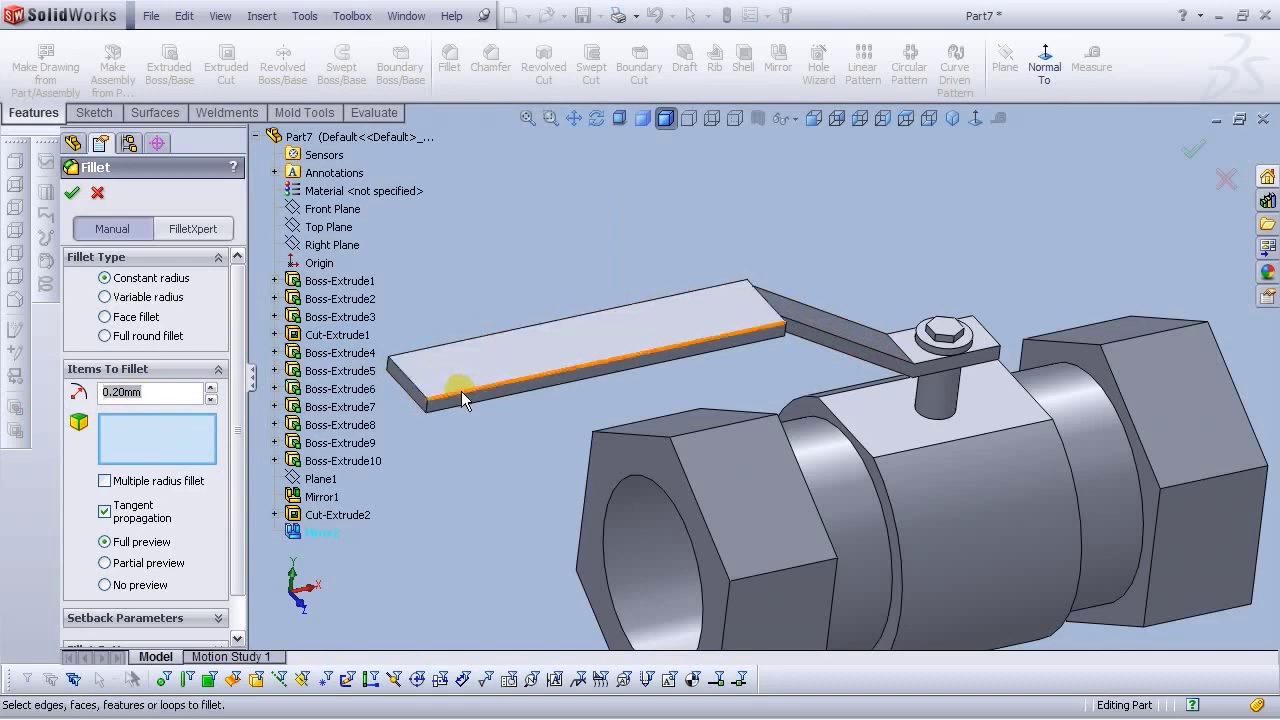
{"action": "left_click", "coordinate": [461, 391]}
{"action": "left_click", "coordinate": [408, 377]}
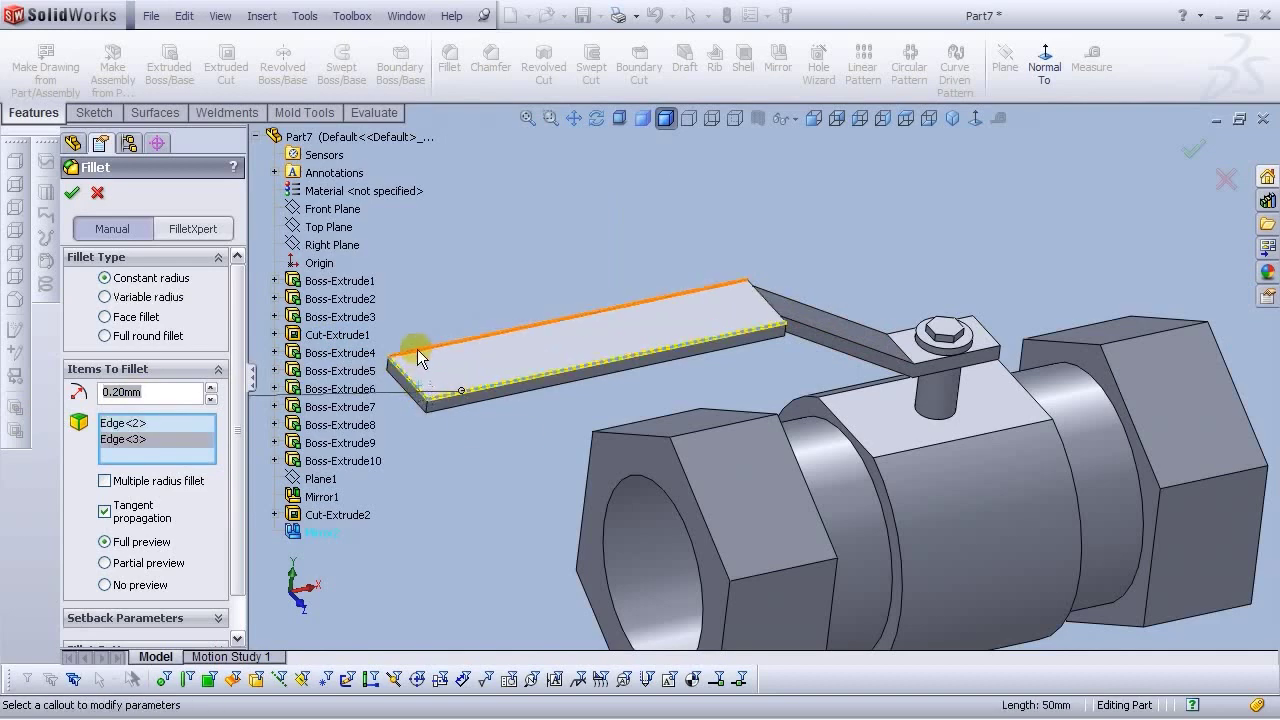
{"action": "left_click", "coordinate": [417, 352]}
{"action": "left_click", "coordinate": [780, 316]}
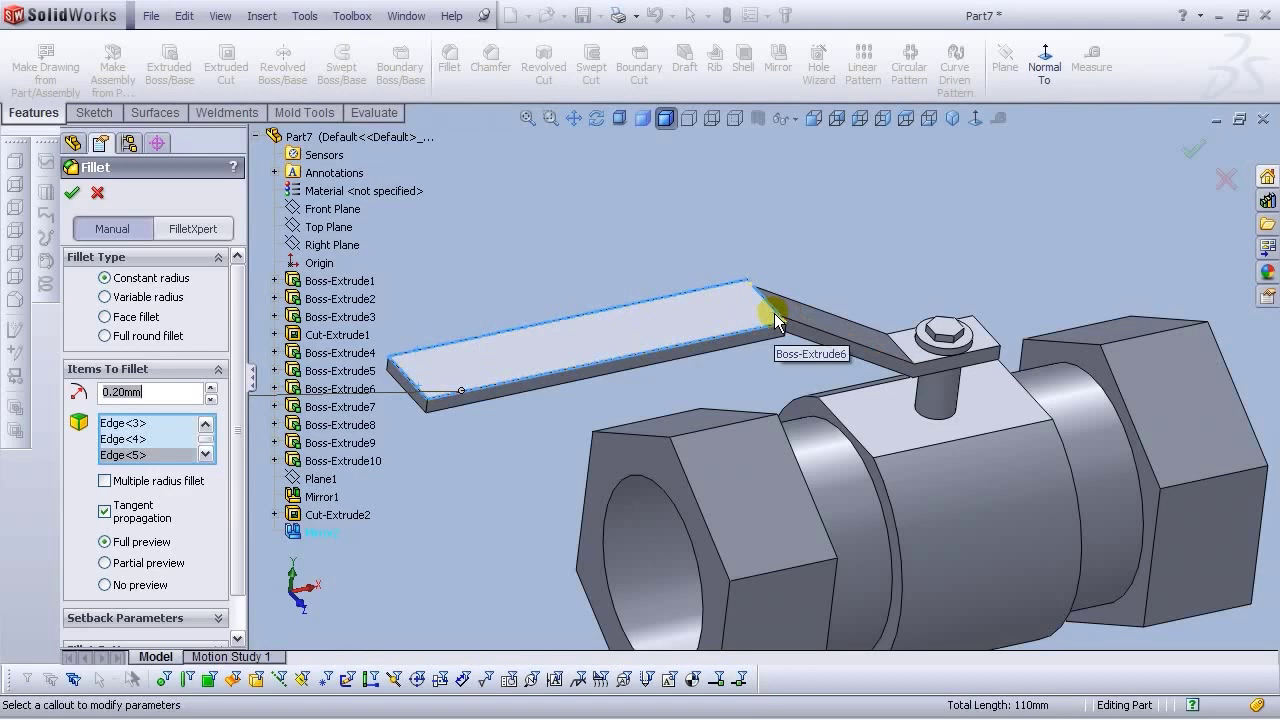
{"action": "left_click", "coordinate": [71, 192]}
Fillet the grip's underside edges and the short corner edges at its free end with a 0.2 mm radius
{"action": "left_click", "coordinate": [443, 58]}
{"action": "scroll", "coordinate": [528, 399], "scroll_direction": "down", "scroll_amount": 4}
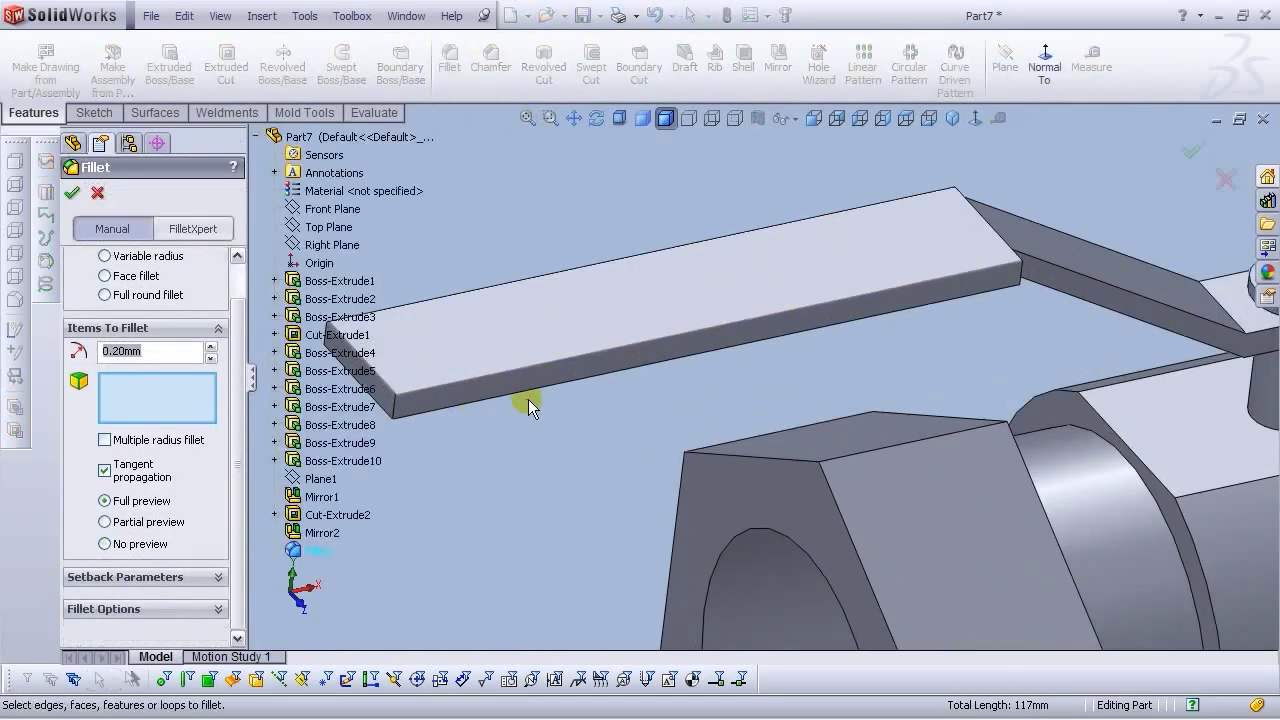
{"action": "left_click", "coordinate": [468, 403]}
{"action": "scroll", "coordinate": [520, 381], "scroll_direction": "up", "scroll_amount": 3}
{"action": "middle_click_drag", "start_coordinate": [520, 381], "coordinate": [606, 366]}
{"action": "left_click", "coordinate": [520, 384]}
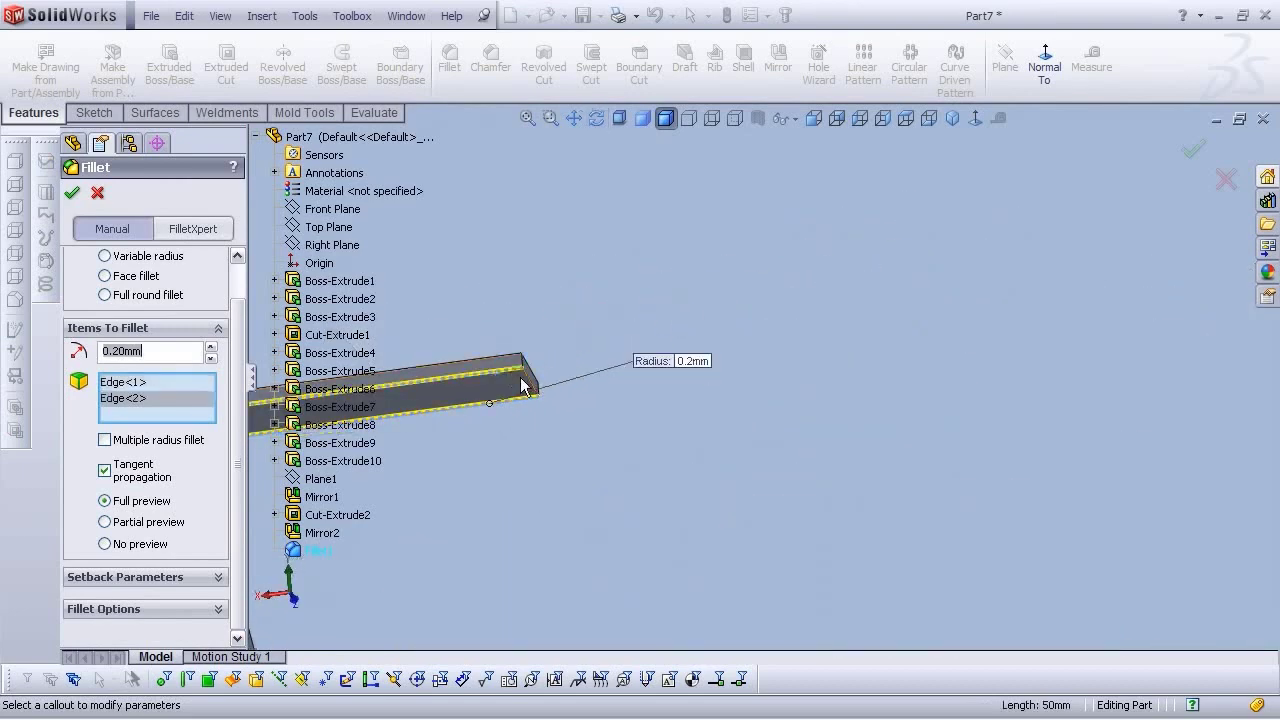
{"action": "left_click", "coordinate": [529, 385]}
{"action": "left_click", "coordinate": [527, 358]}
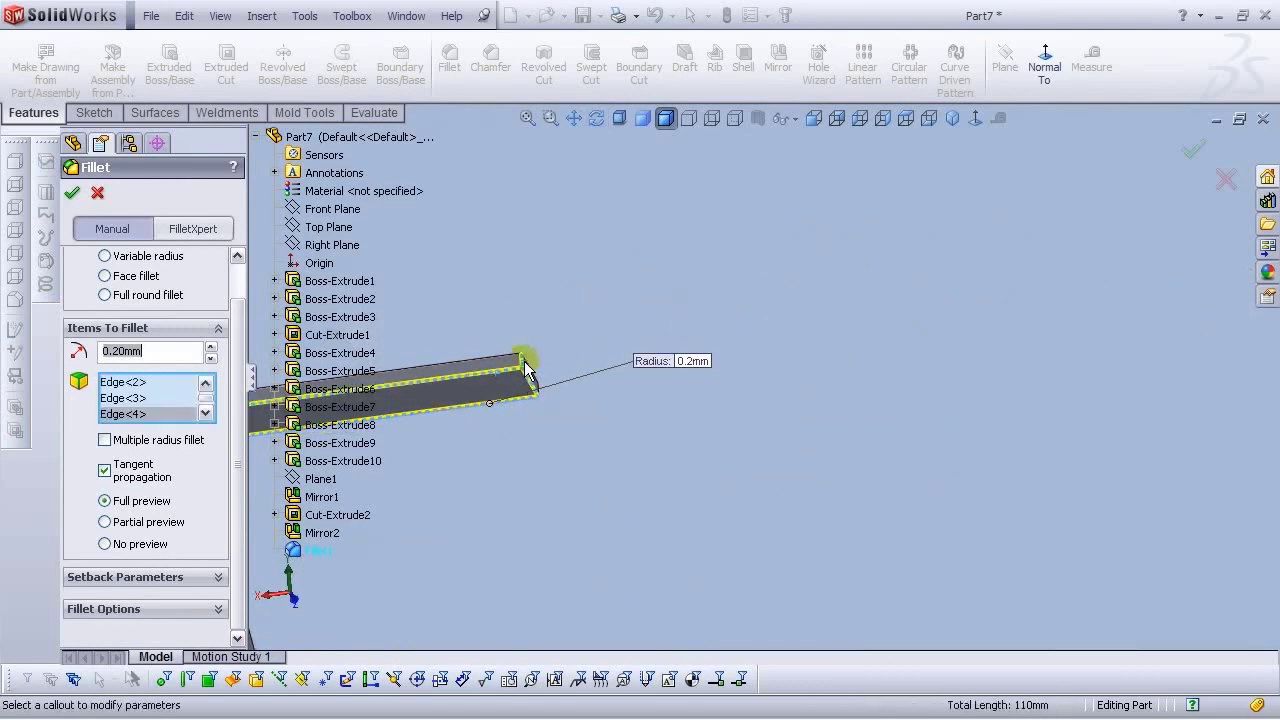
{"action": "middle_click_drag", "start_coordinate": [526, 368], "coordinate": [330, 470]}
{"action": "scroll", "coordinate": [619, 362], "scroll_direction": "down", "scroll_amount": 2}
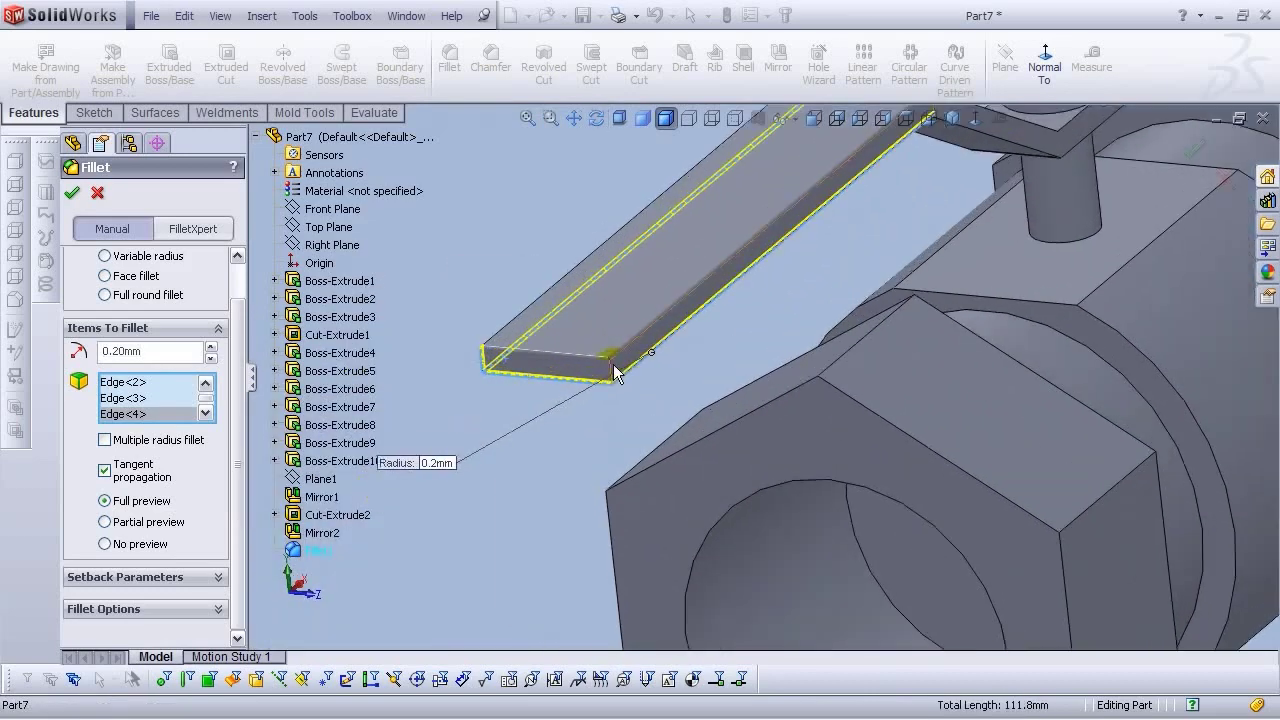
{"action": "left_click", "coordinate": [612, 366]}
{"action": "middle_click_drag", "start_coordinate": [613, 374], "coordinate": [782, 175]}
{"action": "left_click", "coordinate": [791, 387]}
{"action": "key", "text": "Return"}
Fillet the long edges of the sloping handle arm between the grip and the bolted end with a 0.2 mm radius
{"action": "middle_click_drag", "start_coordinate": [762, 288], "coordinate": [672, 580]}
{"action": "scroll", "coordinate": [916, 183], "scroll_direction": "down", "scroll_amount": 4}
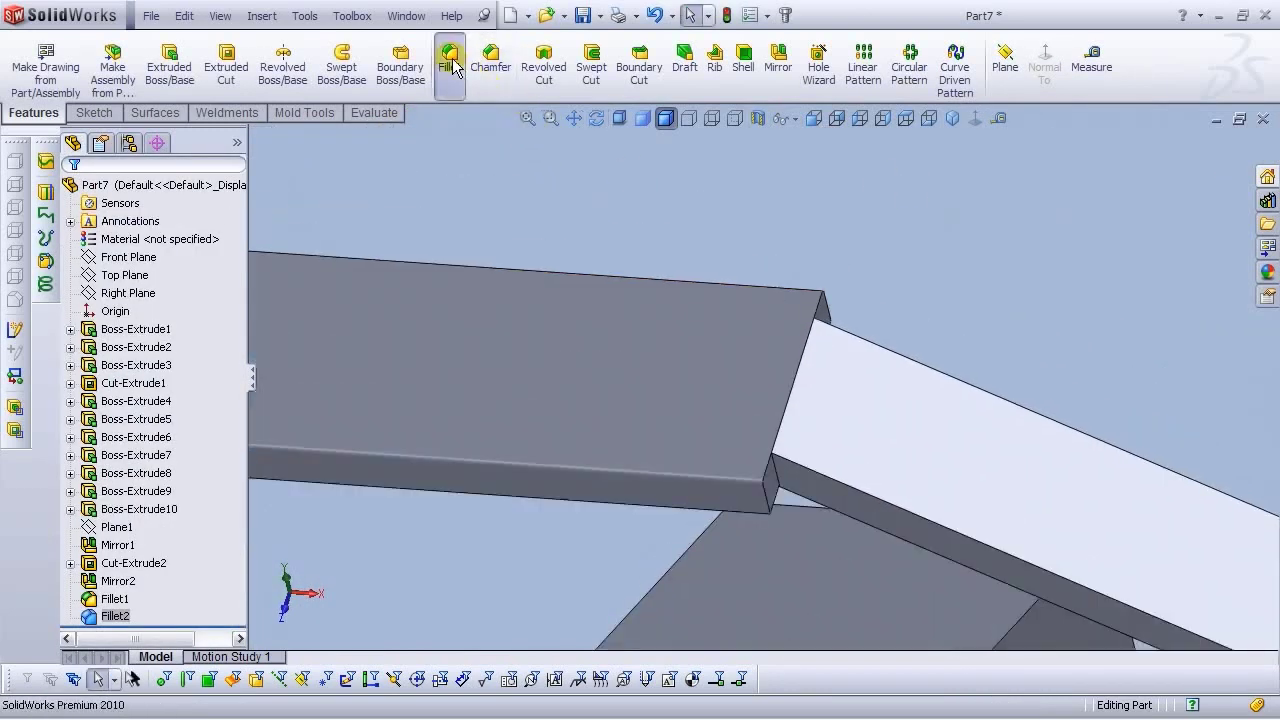
{"action": "left_click", "coordinate": [449, 60]}
{"action": "left_click", "coordinate": [792, 382]}
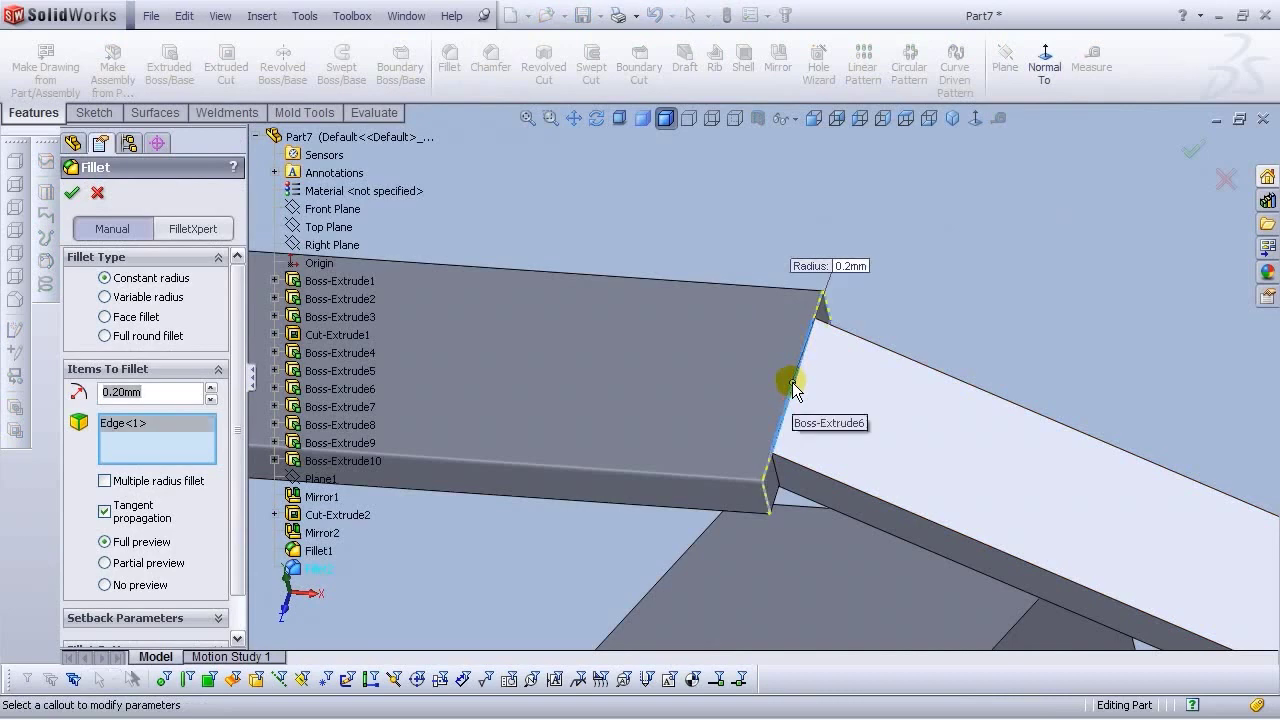
{"action": "left_click", "coordinate": [792, 382]}
{"action": "left_click", "coordinate": [767, 471]}
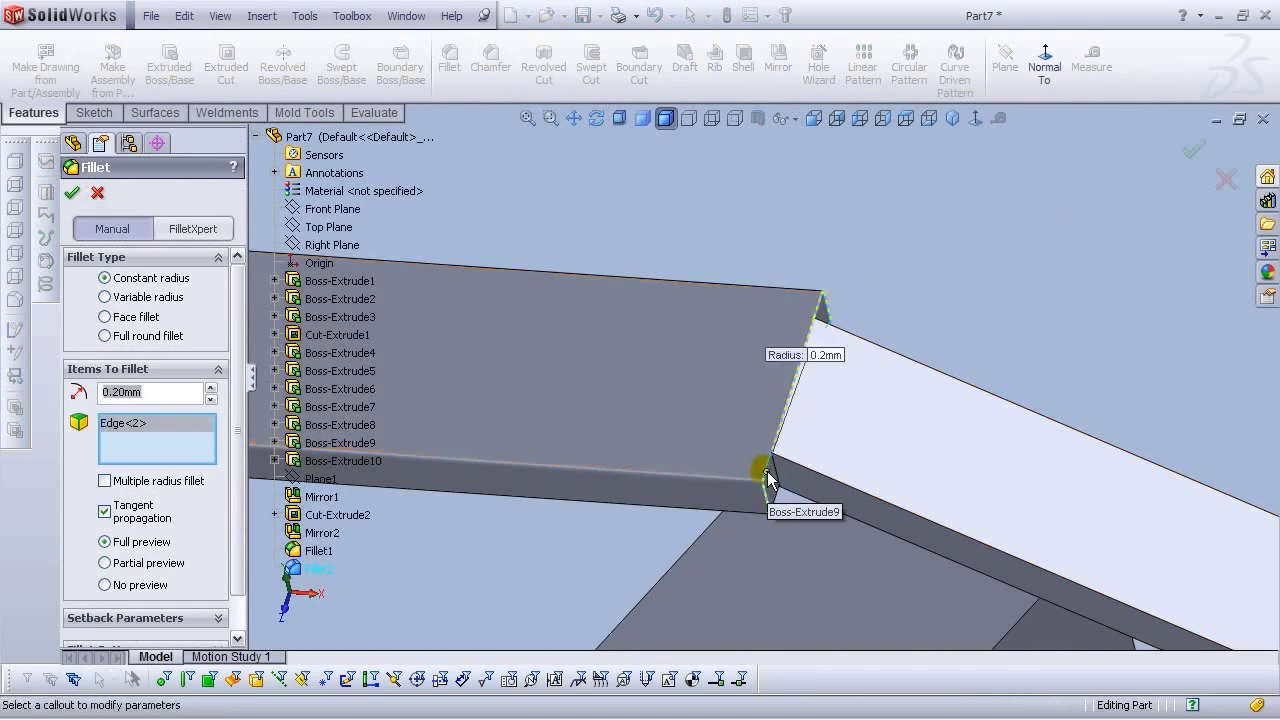
{"action": "left_click", "coordinate": [767, 471]}
{"action": "left_click", "coordinate": [815, 442]}
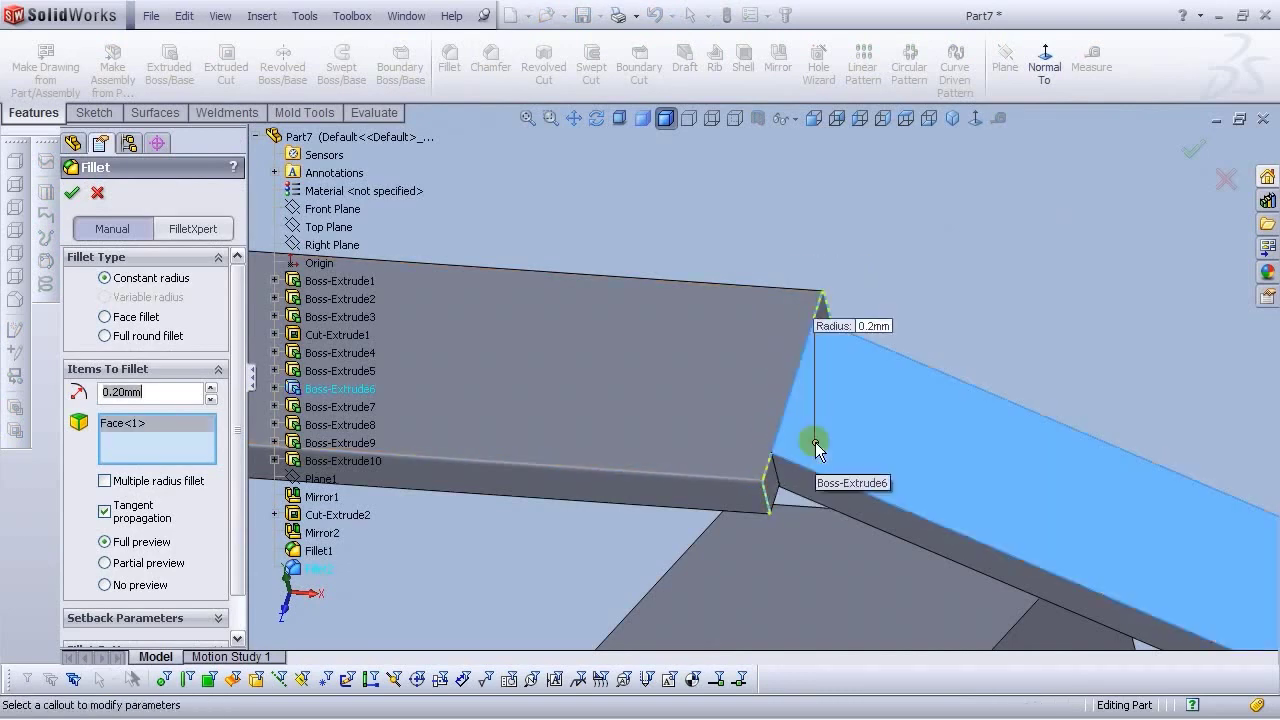
{"action": "left_click", "coordinate": [815, 443]}
{"action": "left_click", "coordinate": [802, 472]}
{"action": "left_click", "coordinate": [803, 473]}
{"action": "left_click", "coordinate": [803, 472]}
{"action": "left_click", "coordinate": [911, 359]}
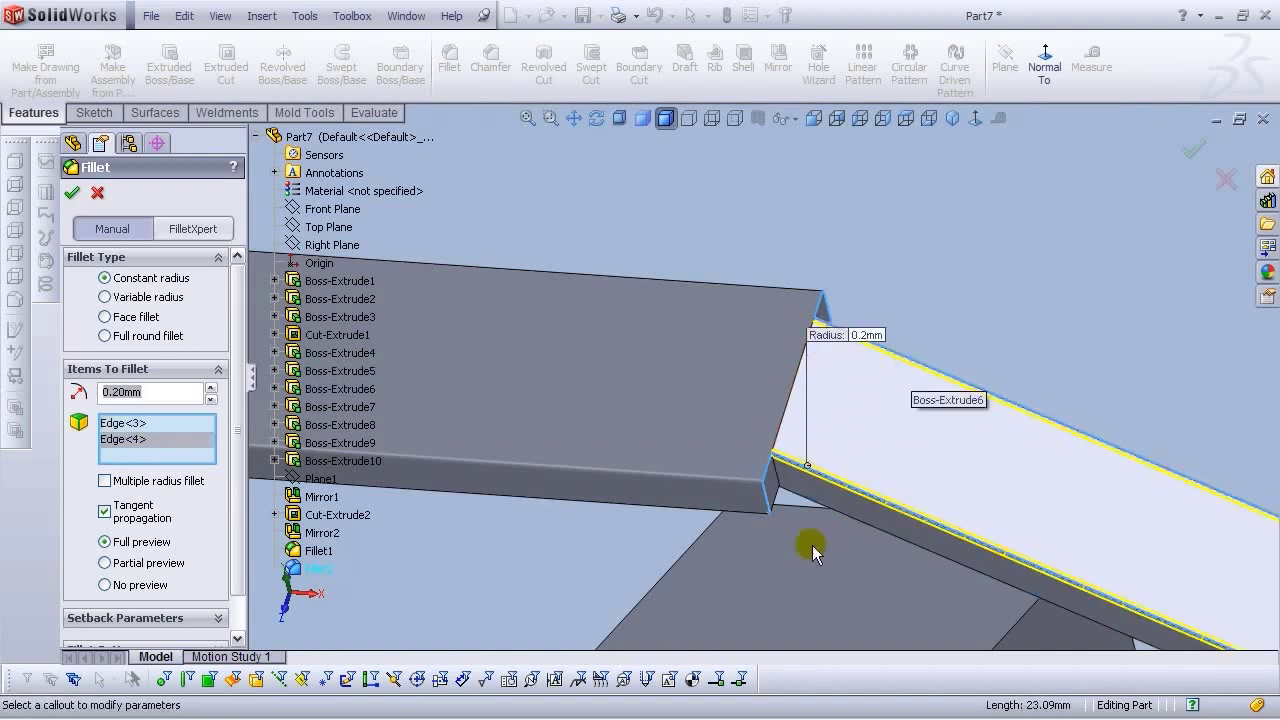
{"action": "left_click", "coordinate": [836, 510]}
{"action": "middle_click_drag", "start_coordinate": [990, 467], "coordinate": [870, 440]}
{"action": "left_click", "coordinate": [1017, 459]}
{"action": "scroll", "coordinate": [1017, 459], "scroll_direction": "up", "scroll_amount": 3}
{"action": "left_click", "coordinate": [72, 193]}
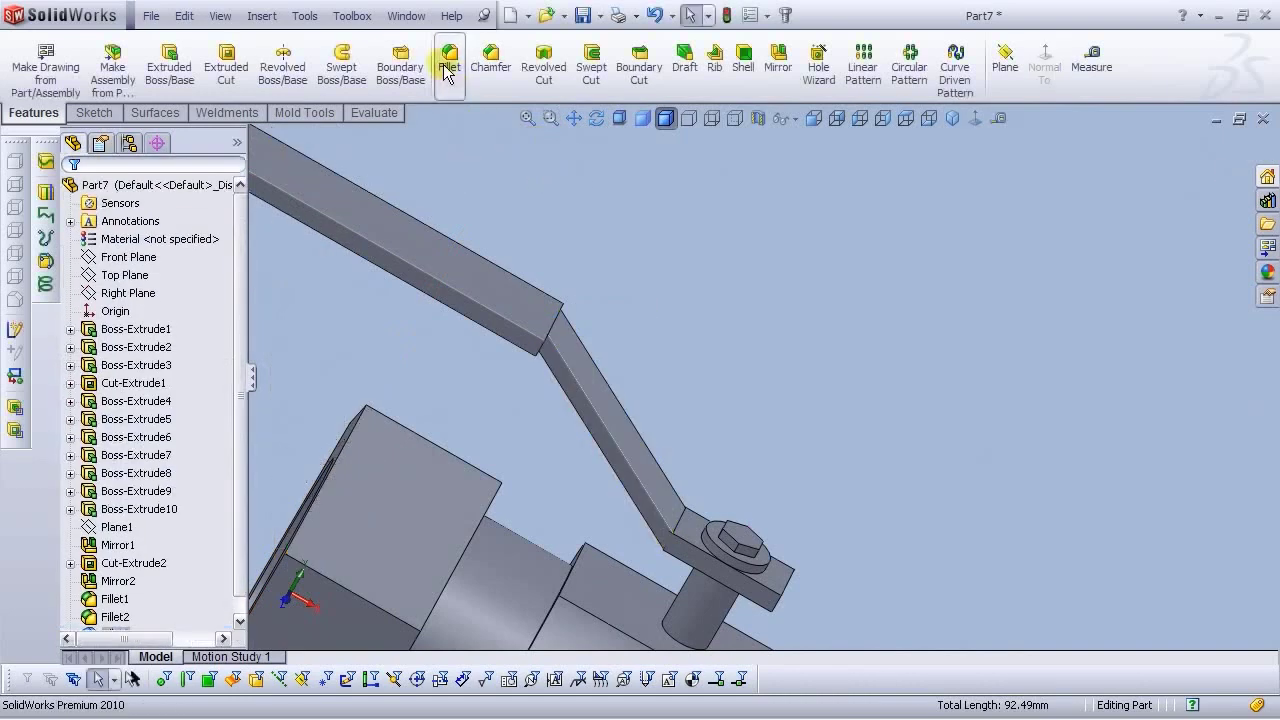
Fillet the long upper and lower edges and the free-end edges of the handle's flat bolted end with a 0.2 mm constant radius
{"action": "left_click", "coordinate": [449, 60]}
{"action": "scroll", "coordinate": [711, 572], "scroll_direction": "down", "scroll_amount": 3}
{"action": "left_click", "coordinate": [688, 490]}
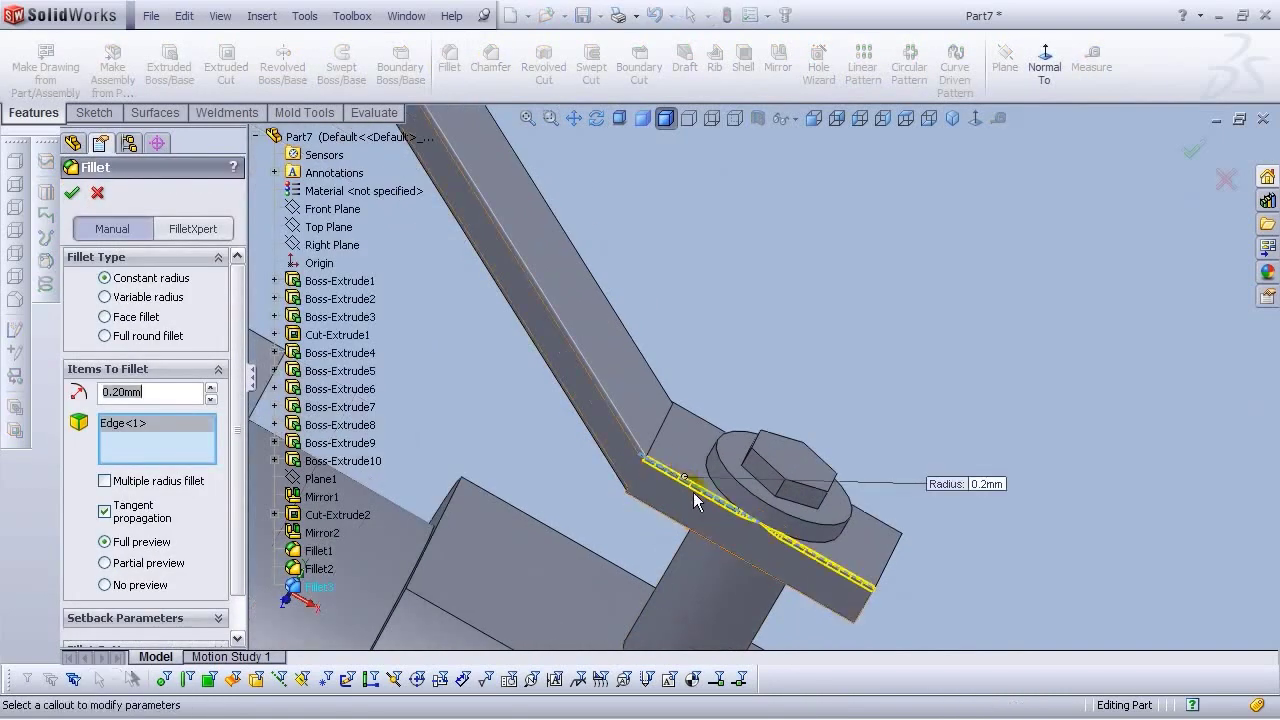
{"action": "left_click", "coordinate": [883, 530]}
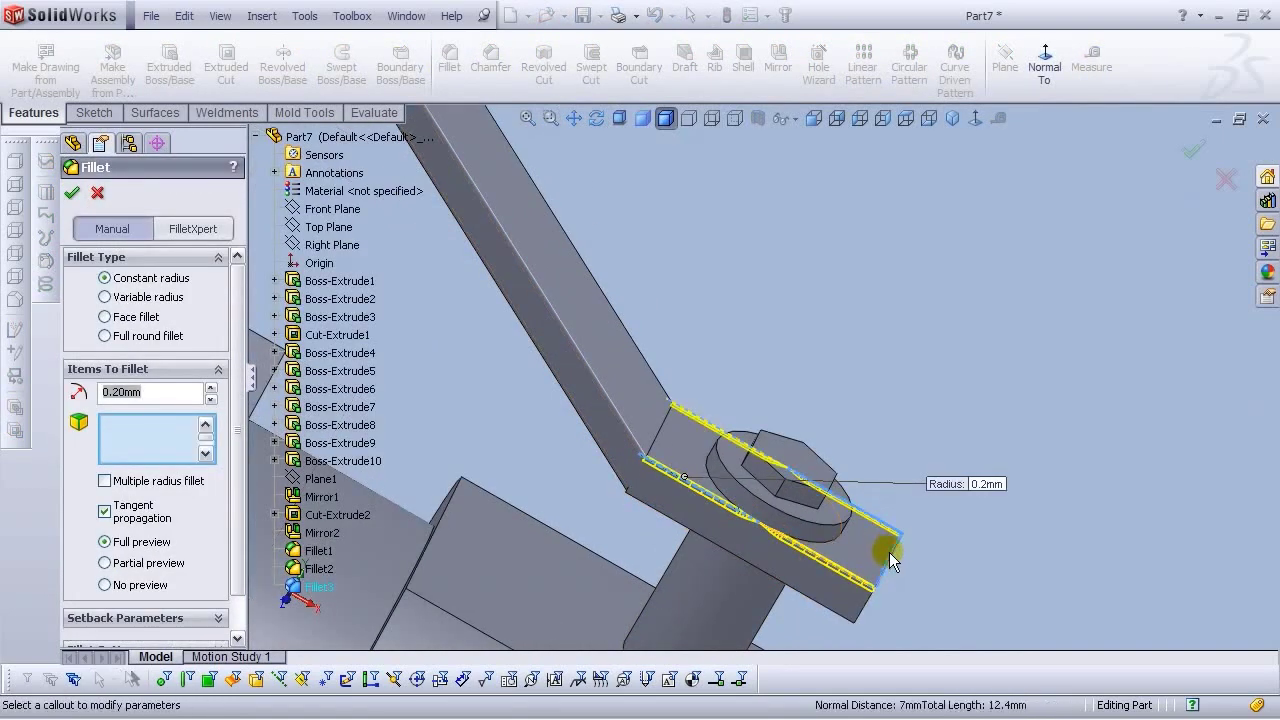
{"action": "left_click", "coordinate": [892, 562]}
{"action": "left_click", "coordinate": [870, 610]}
{"action": "left_click", "coordinate": [843, 617]}
{"action": "middle_click_drag", "start_coordinate": [827, 579], "coordinate": [600, 534]}
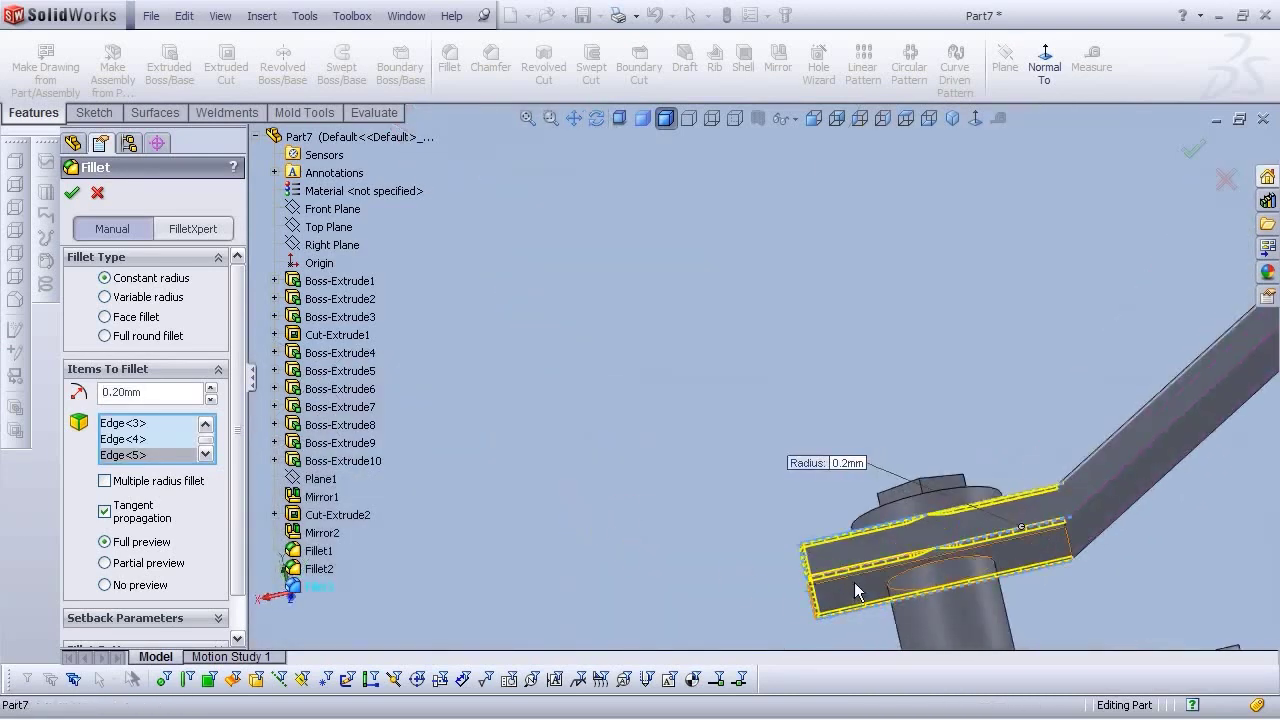
{"action": "mouse_move", "coordinate": [857, 602]}
{"action": "middle_mouse_down"}
{"action": "mouse_move", "coordinate": [882, 648]}
{"action": "mouse_move", "coordinate": [835, 595]}
{"action": "middle_mouse_up"}
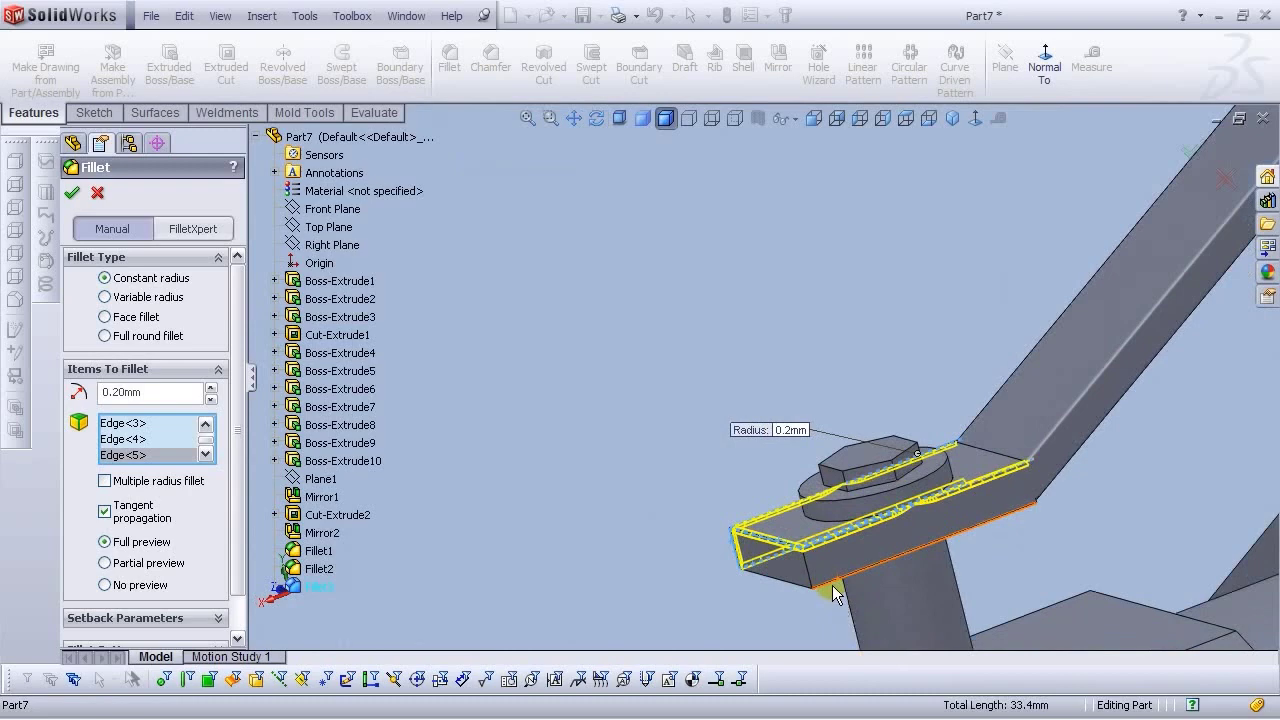
{"action": "left_click", "coordinate": [831, 585]}
{"action": "left_click", "coordinate": [812, 578]}
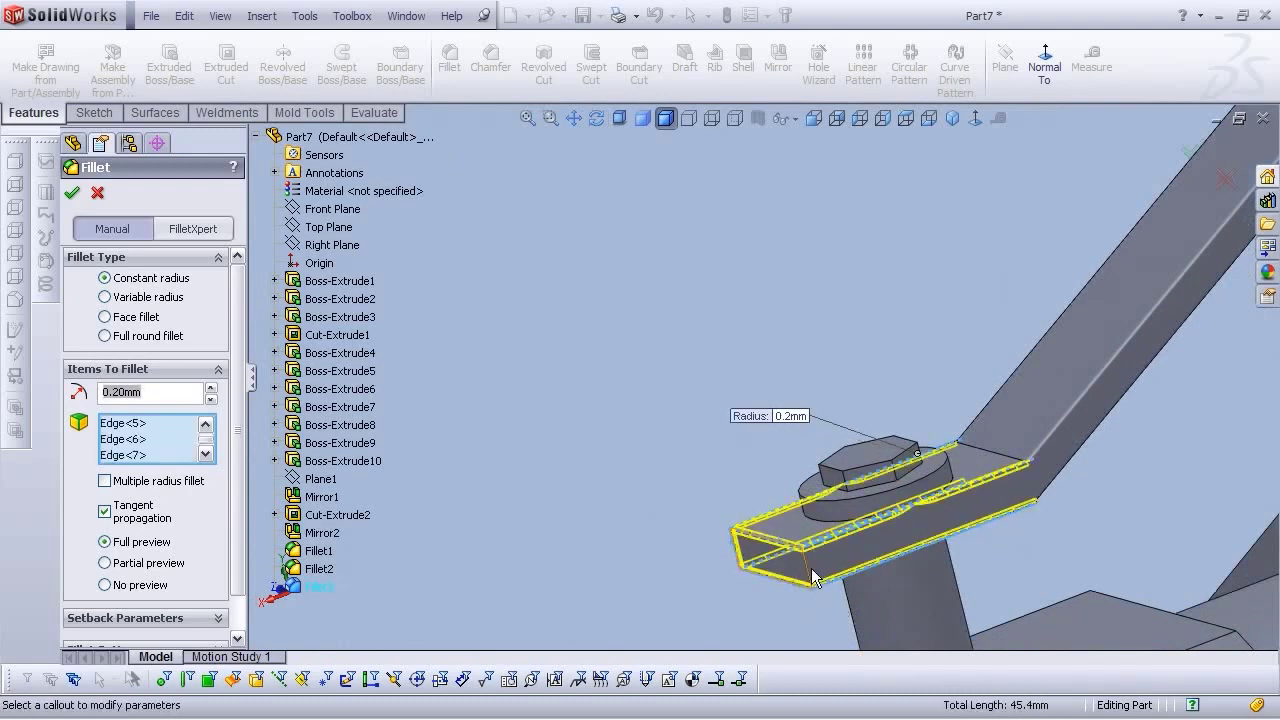
{"action": "left_click", "coordinate": [812, 578]}
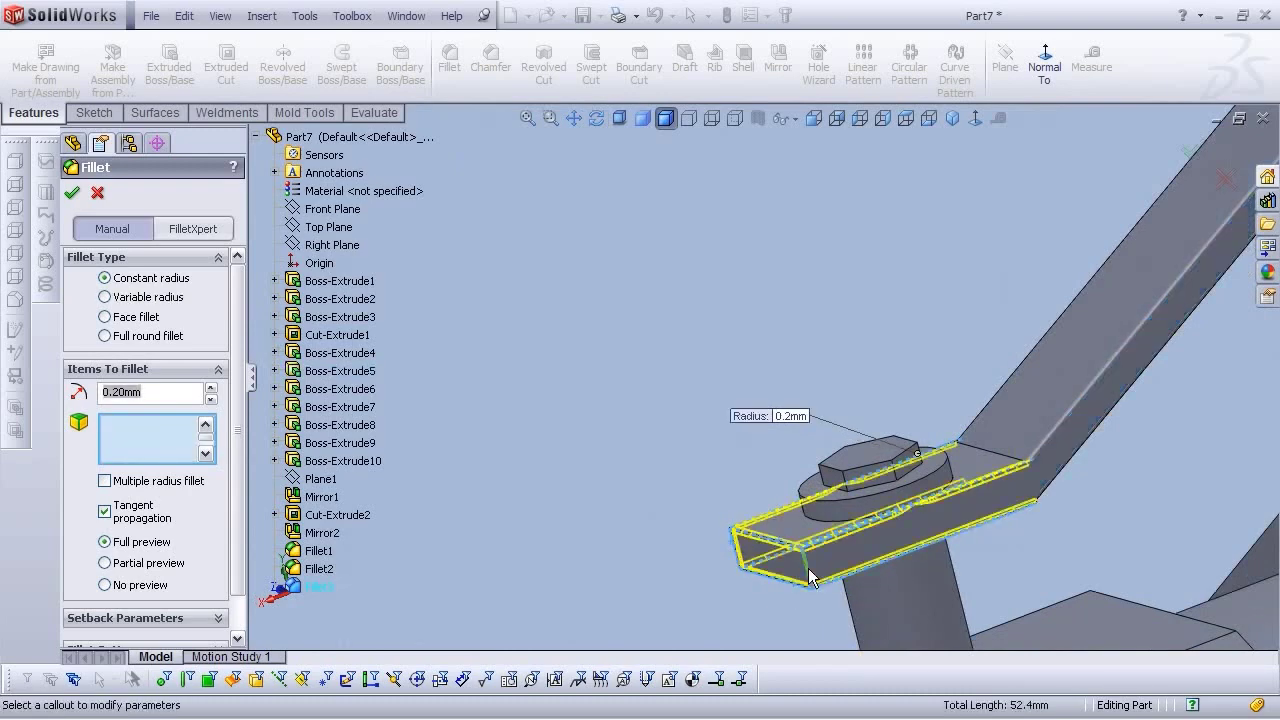
{"action": "left_click", "coordinate": [97, 193]}
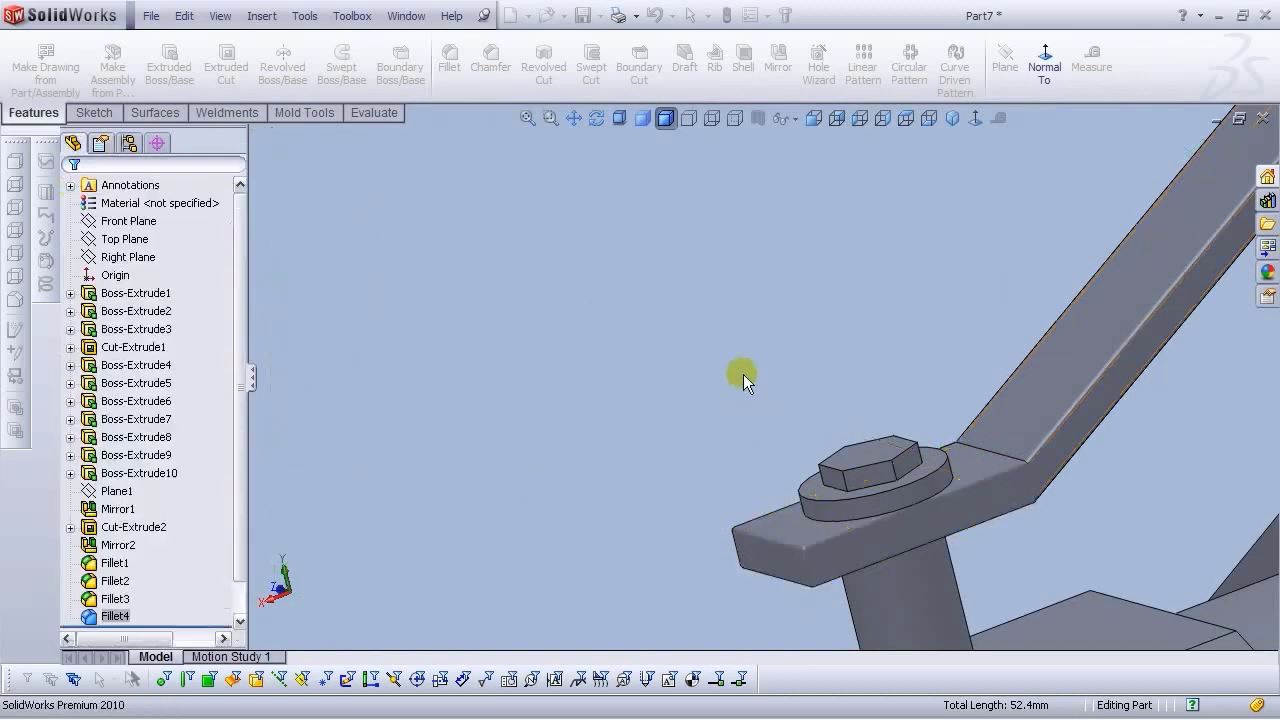
Try to fillet the short corner edge of the grip, where it meets the sloping arm, with a 0.1 mm radius
{"action": "middle_click_drag", "start_coordinate": [668, 371], "coordinate": [799, 409]}
{"action": "middle_click_drag", "start_coordinate": [905, 444], "coordinate": [1038, 356]}
{"action": "scroll", "coordinate": [806, 170], "scroll_direction": "down", "scroll_amount": 4}
{"action": "scroll", "coordinate": [817, 376], "scroll_direction": "down", "scroll_amount": 3}
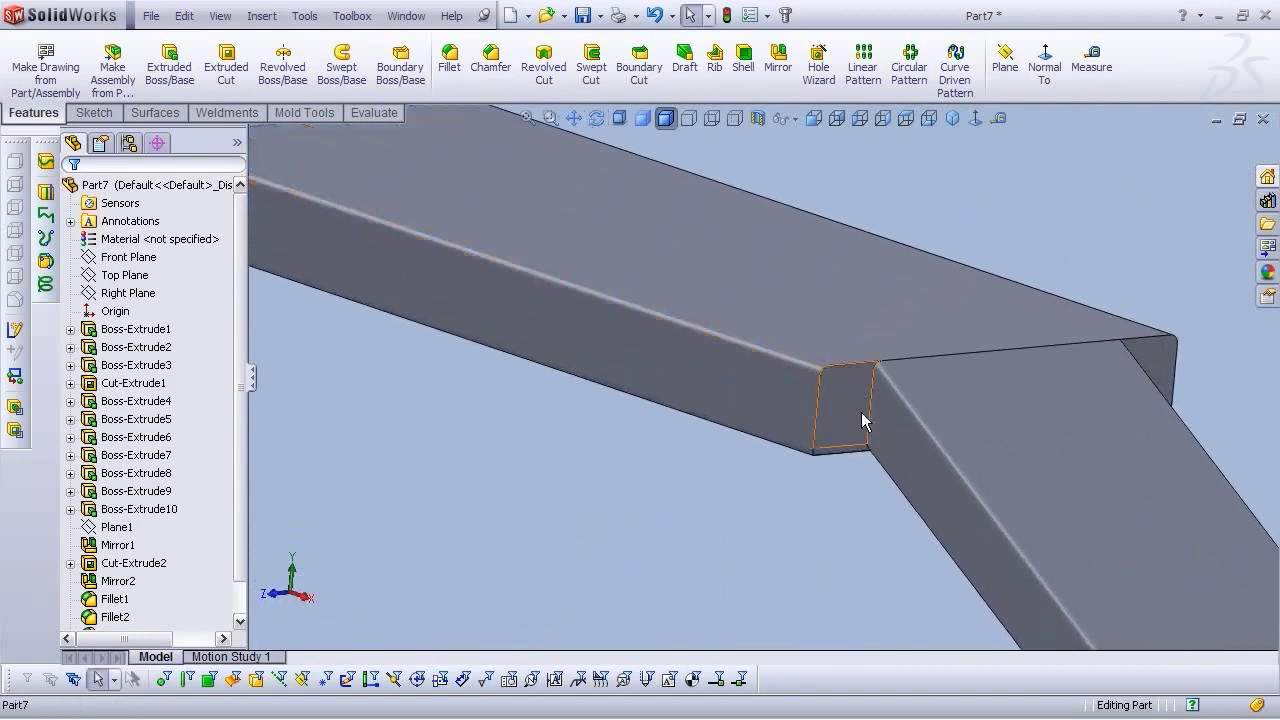
{"action": "left_click", "coordinate": [449, 60]}
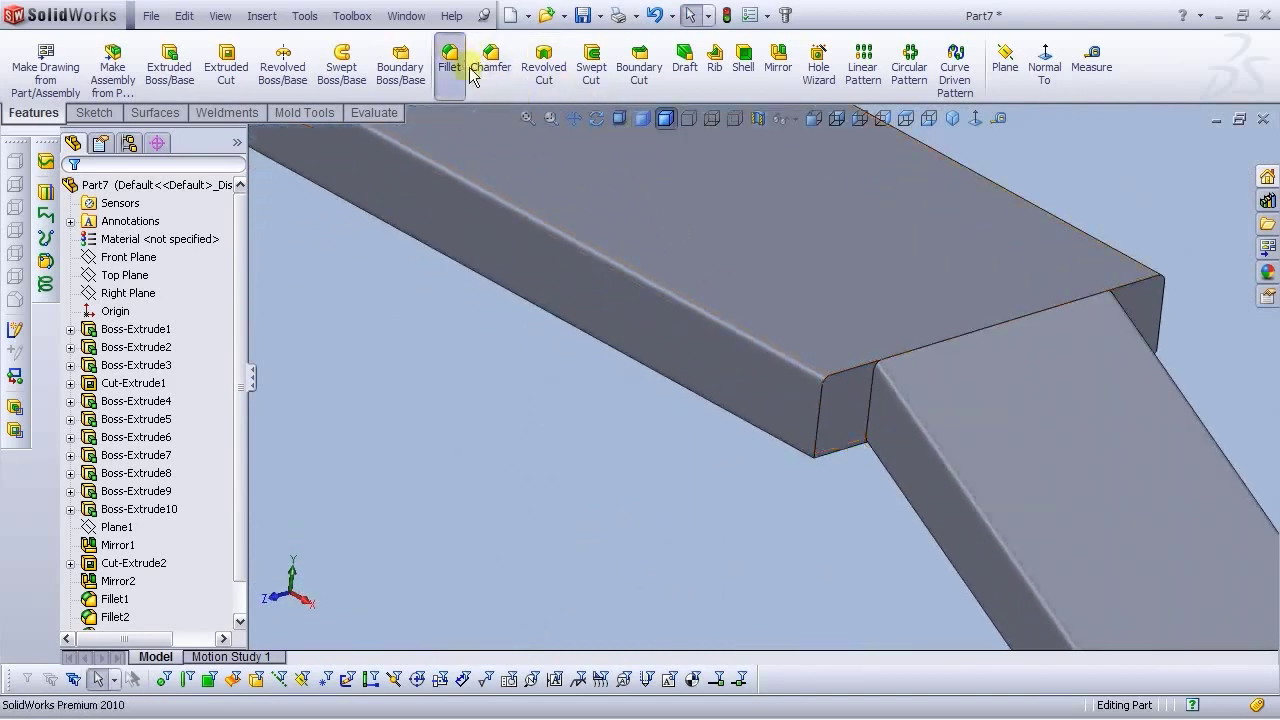
{"action": "left_click", "coordinate": [817, 424]}
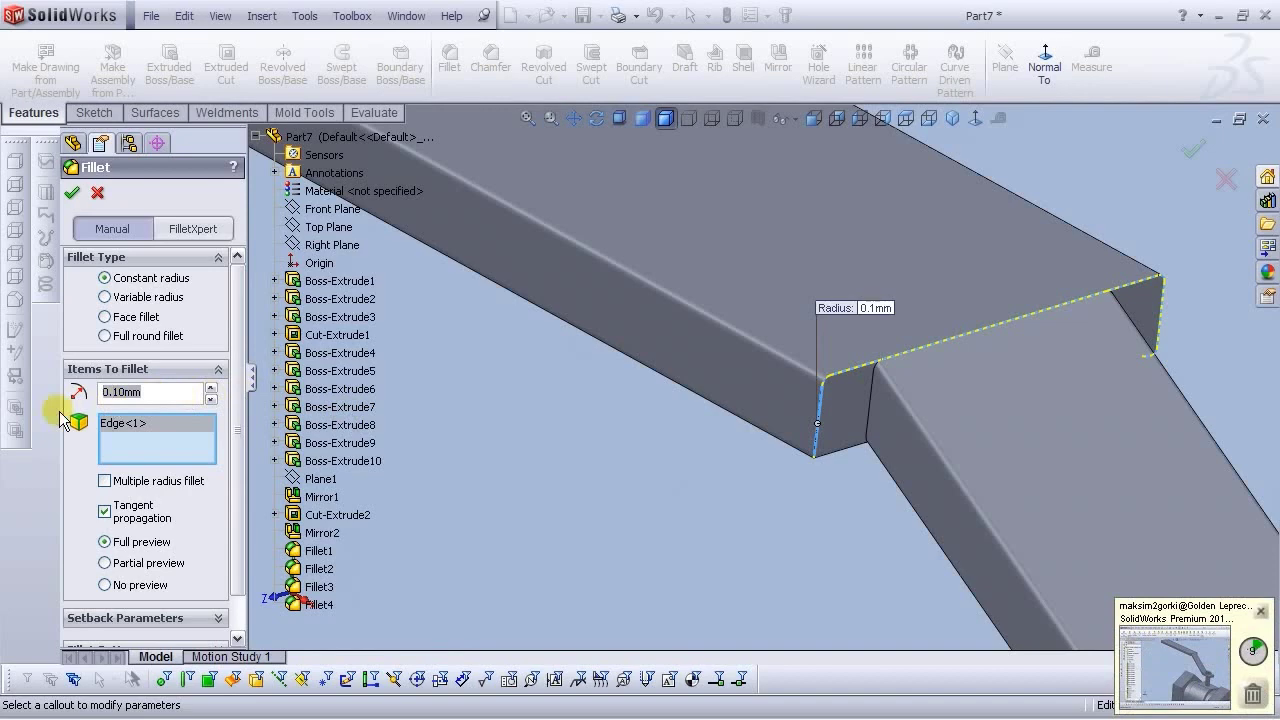
{"action": "left_click", "coordinate": [72, 192]}
Fillet the two cylindrical neck faces between the valve's central body and its hexagonal ends with a 1 mm constant radius
{"action": "scroll", "coordinate": [811, 551], "scroll_direction": "up", "scroll_amount": 5}
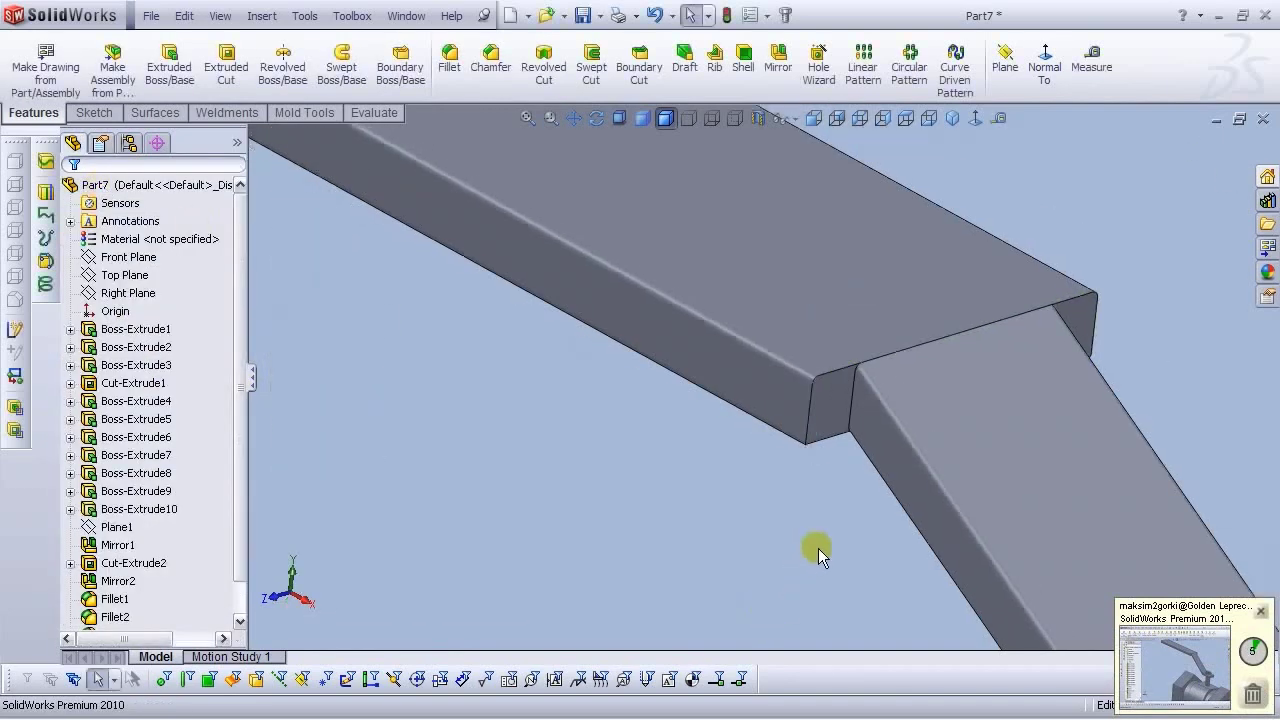
{"action": "scroll", "coordinate": [849, 460], "scroll_direction": "up", "scroll_amount": 5}
{"action": "middle_click_drag", "start_coordinate": [849, 453], "coordinate": [957, 461]}
{"action": "scroll", "coordinate": [900, 440], "scroll_direction": "down", "scroll_amount": 5}
{"action": "scroll", "coordinate": [688, 484], "scroll_direction": "up", "scroll_amount": 2}
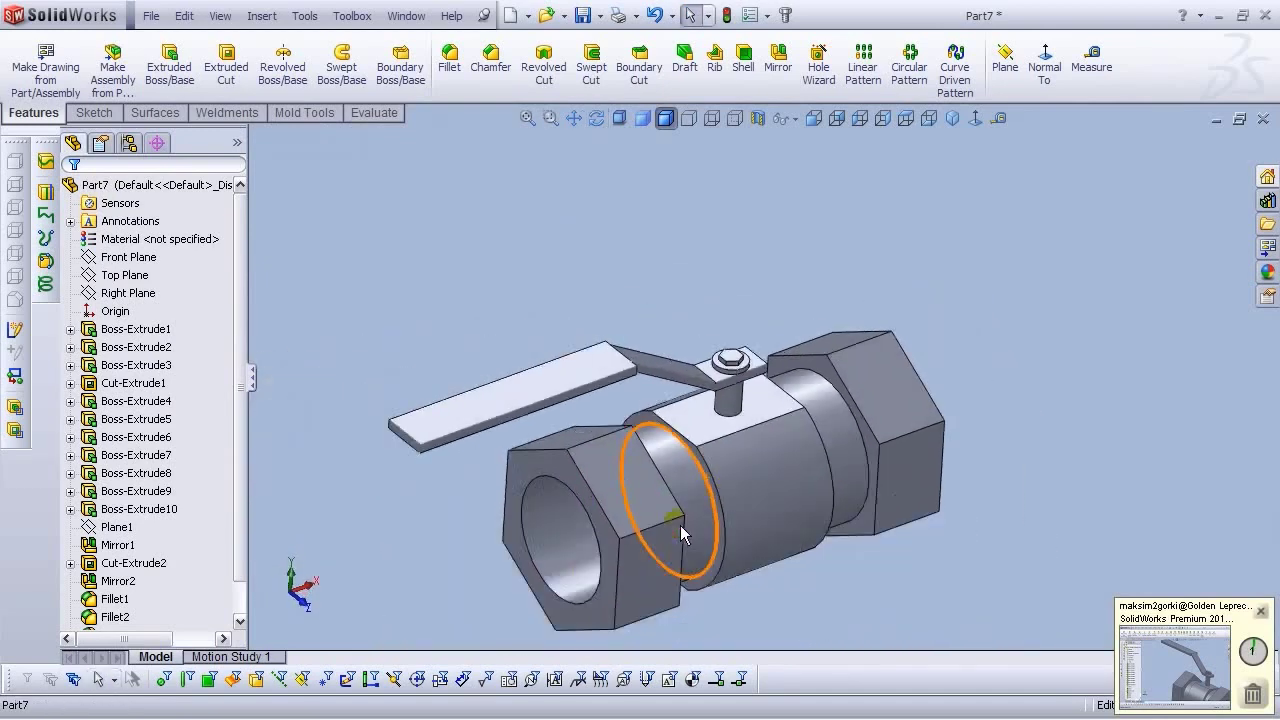
{"action": "left_click", "coordinate": [452, 66]}
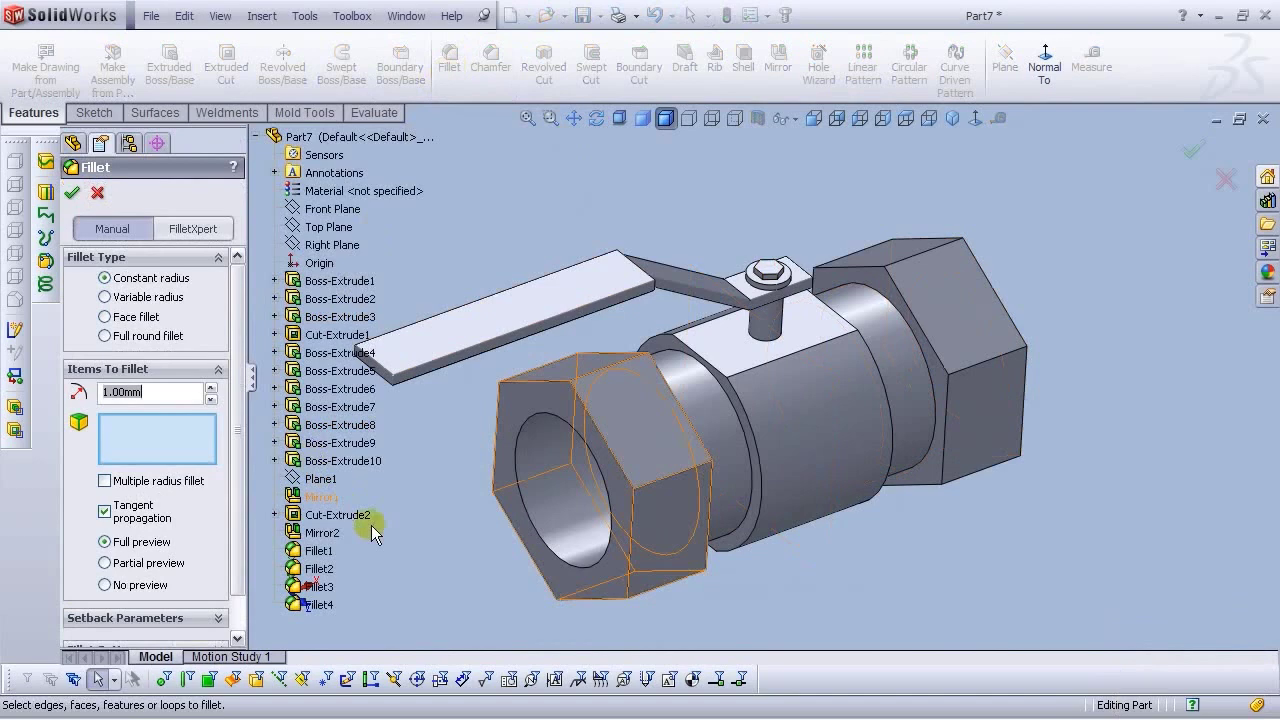
{"action": "left_click", "coordinate": [725, 428]}
{"action": "left_click", "coordinate": [904, 392]}
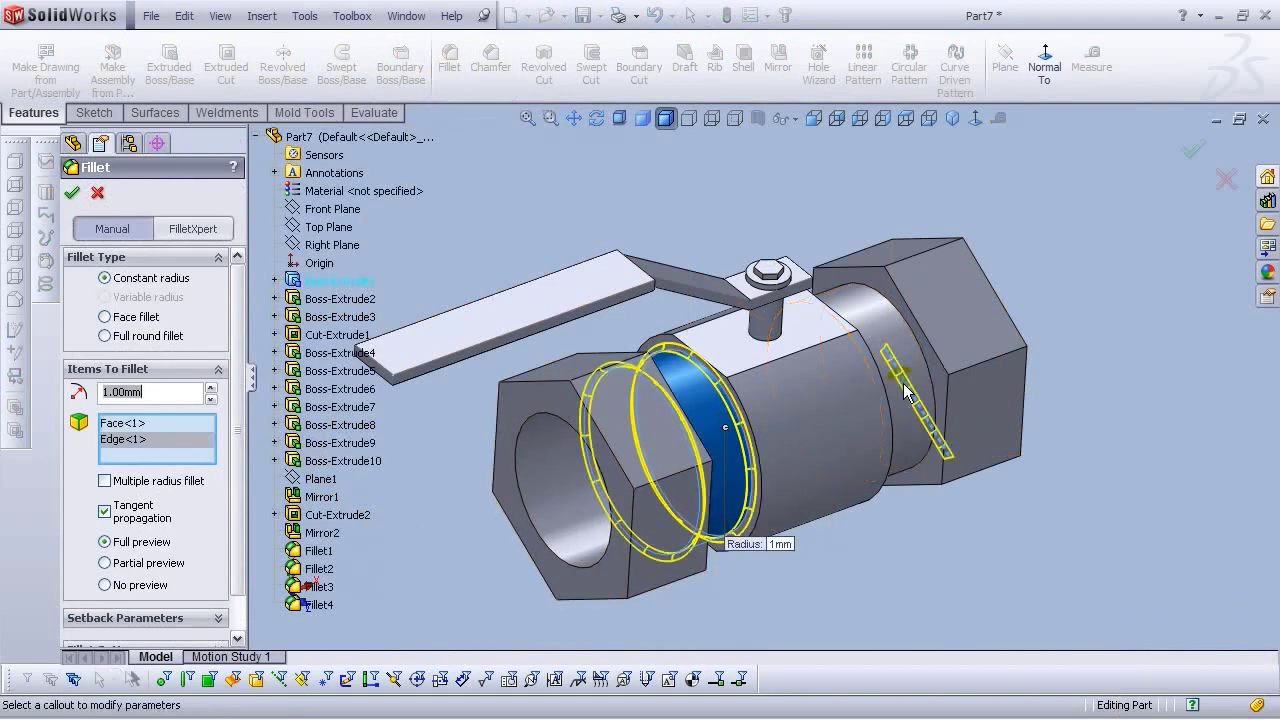
{"action": "left_click", "coordinate": [904, 392]}
{"action": "left_click", "coordinate": [871, 316]}
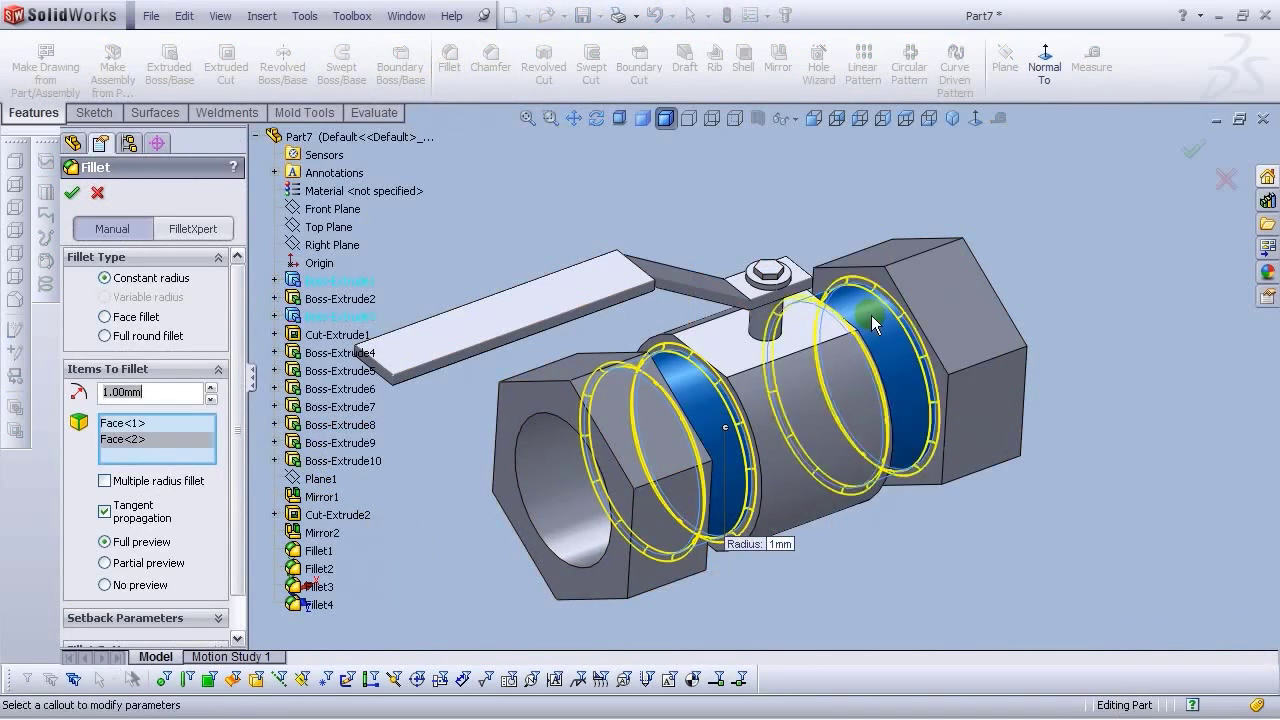
{"action": "key", "text": "Return"}
Show the valve in isometric view and save the part as "ball valve" in the Smoker folder
{"action": "scroll", "coordinate": [854, 556], "scroll_direction": "up", "scroll_amount": 2}
{"action": "middle_click_drag", "start_coordinate": [854, 556], "coordinate": [772, 338]}
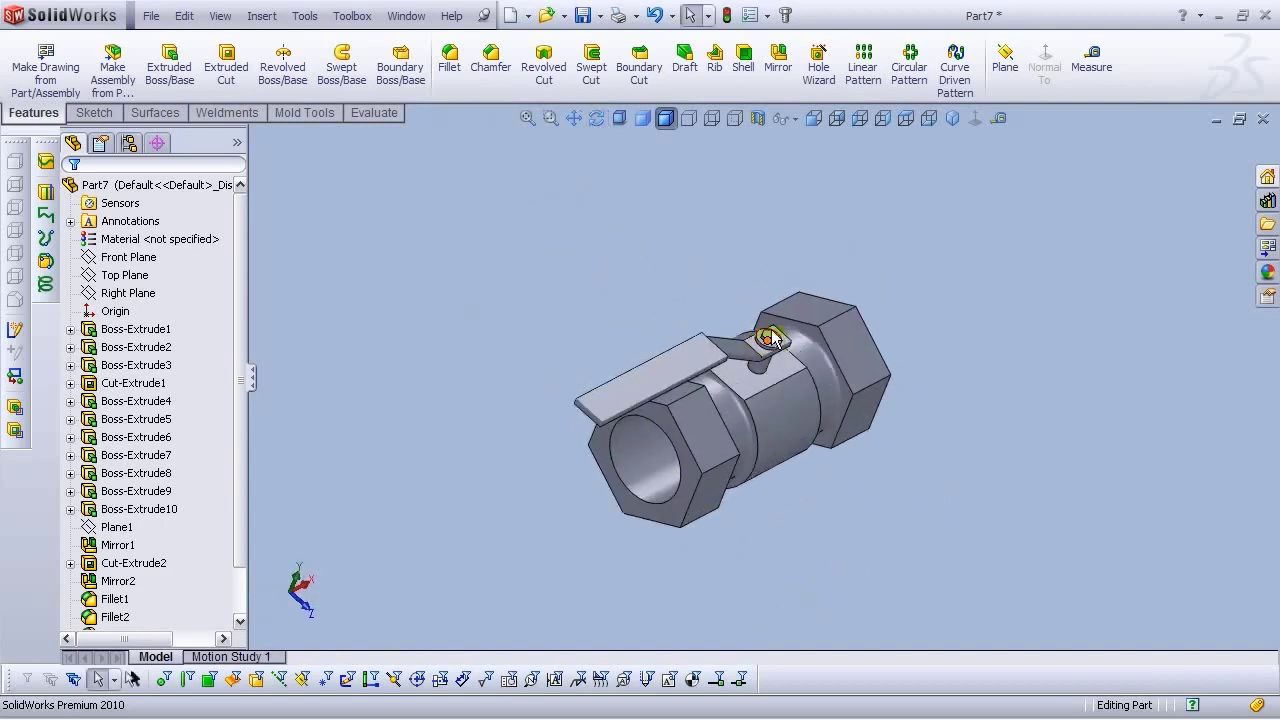
{"action": "left_click", "coordinate": [950, 118]}
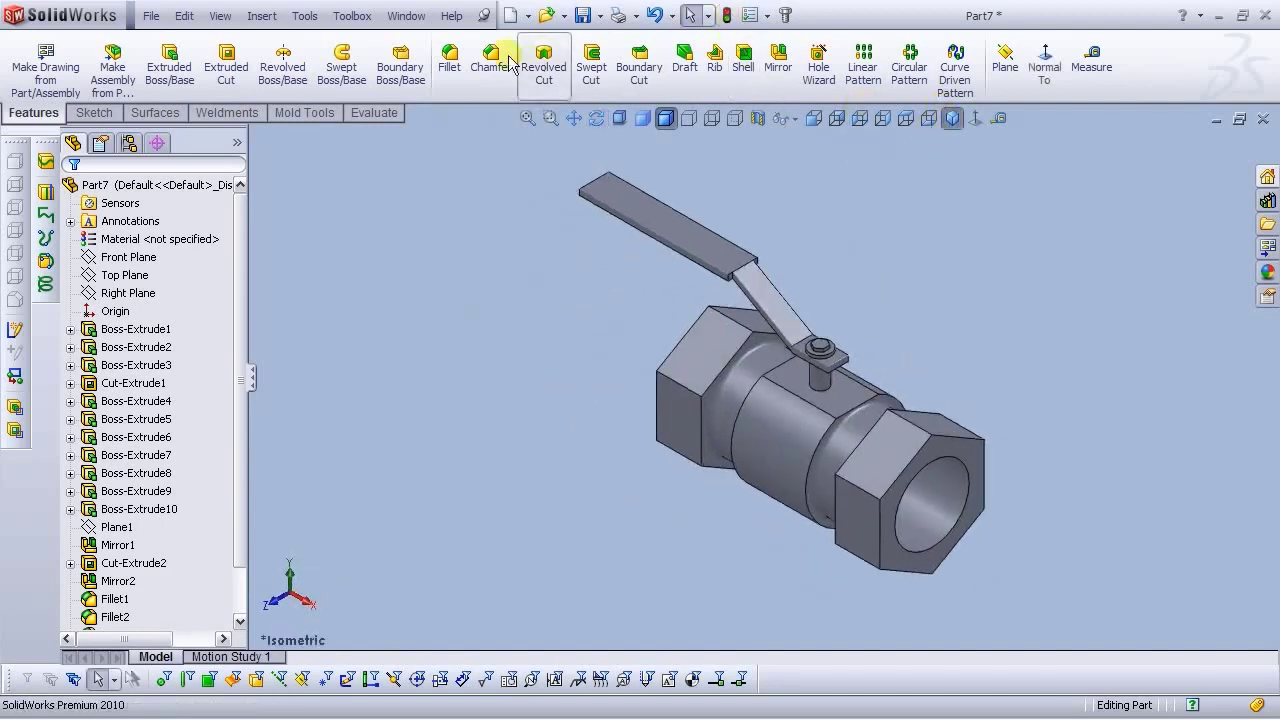
{"action": "left_click", "coordinate": [151, 16]}
{"action": "left_click", "coordinate": [200, 171]}
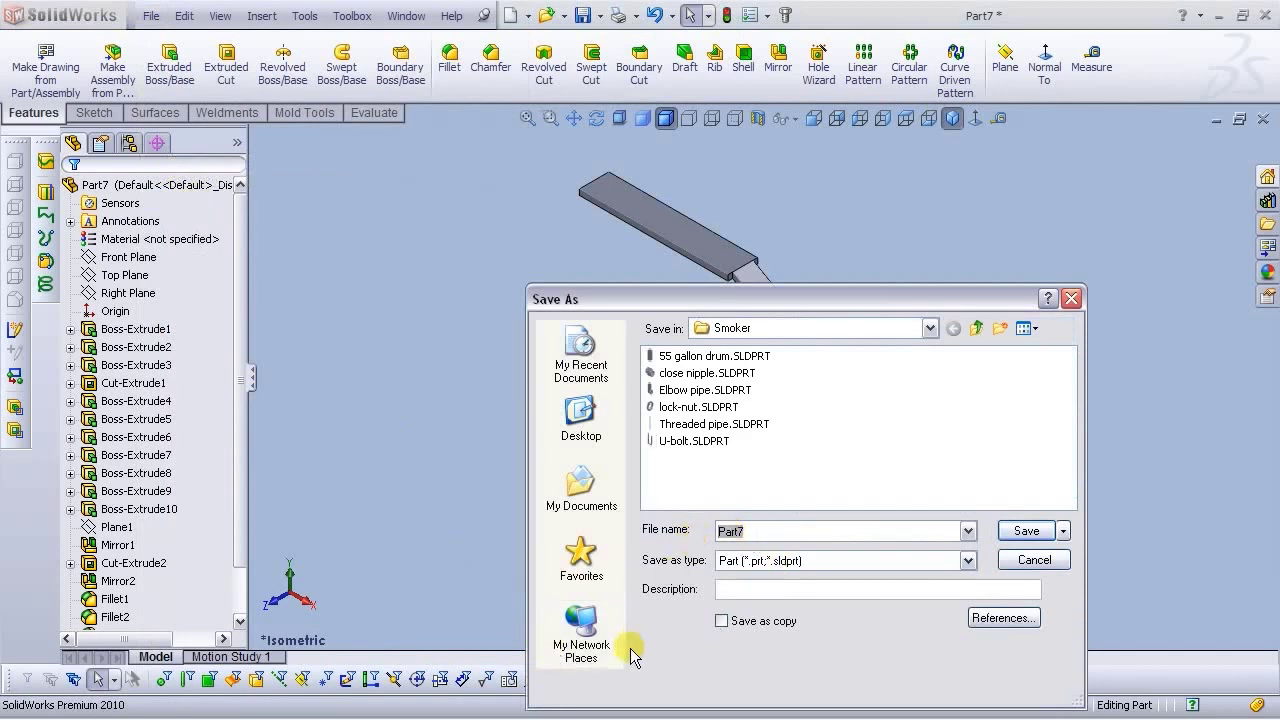
{"action": "type", "text": "ball valve"}
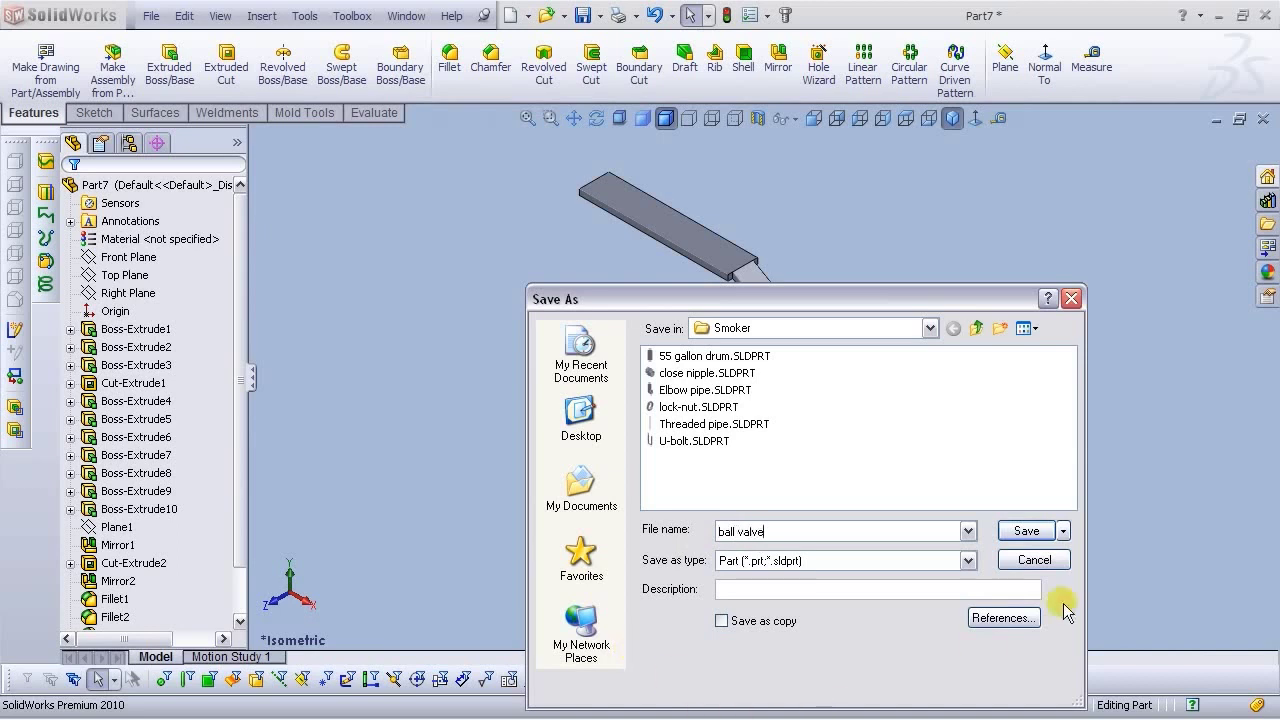
{"action": "left_click", "coordinate": [1042, 537]}
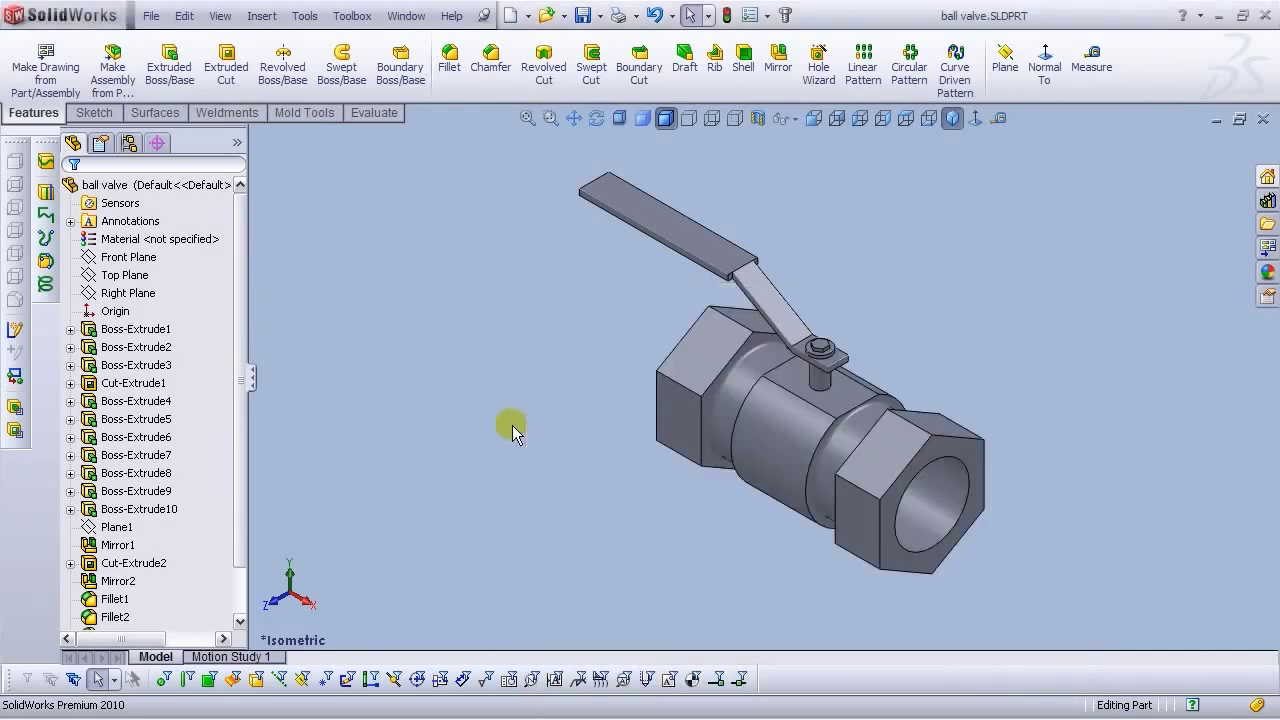